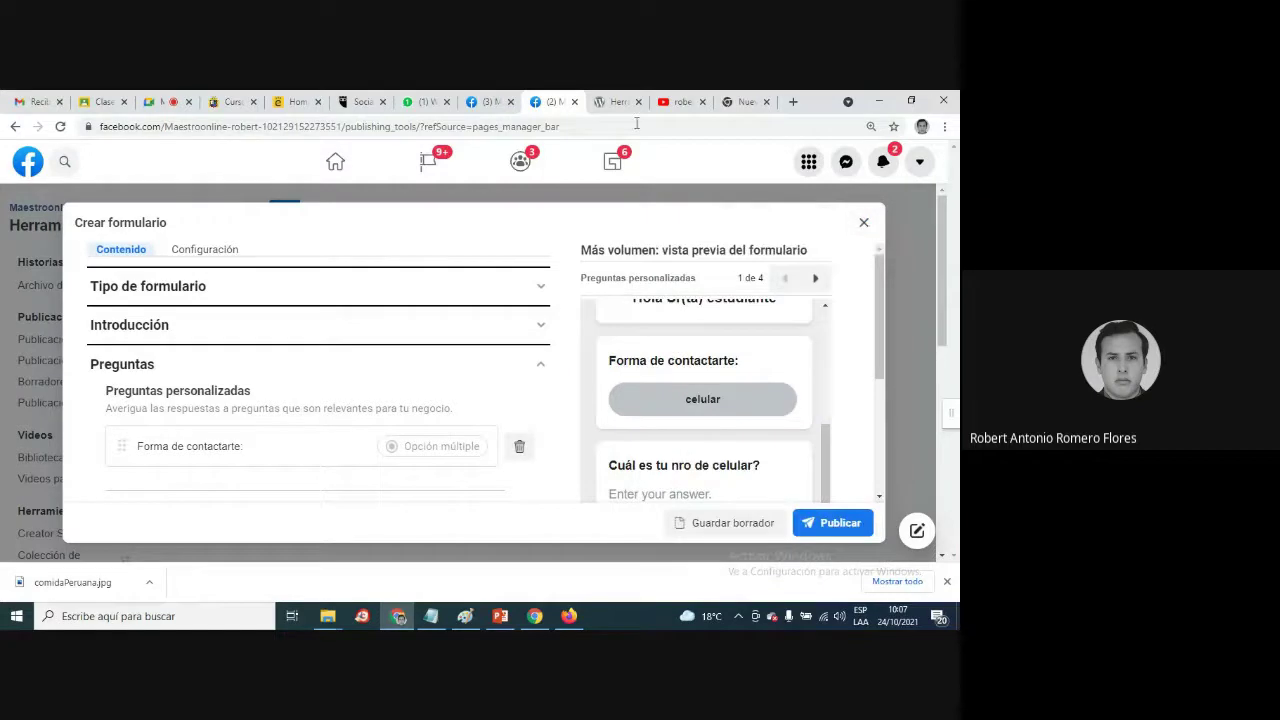
Publish the pending page post and close the Messenger chat.
{"action": "left_click", "coordinate": [485, 101]}
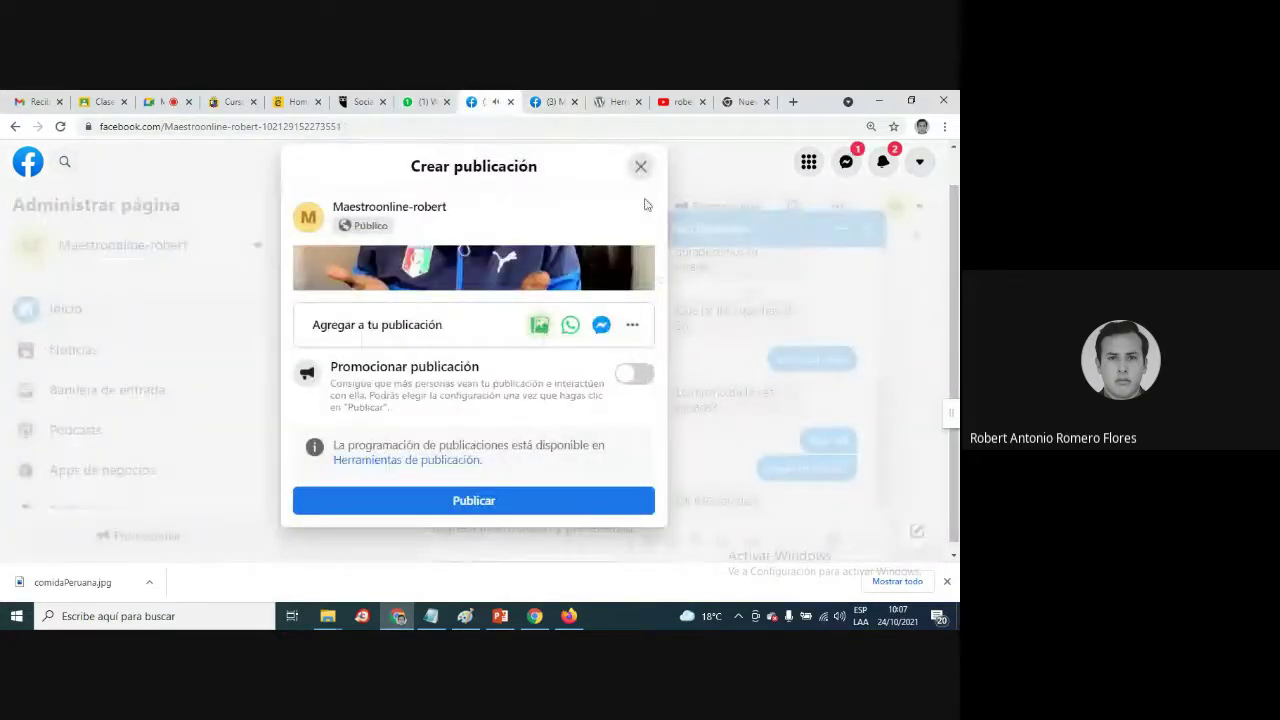
{"action": "left_click", "coordinate": [534, 509]}
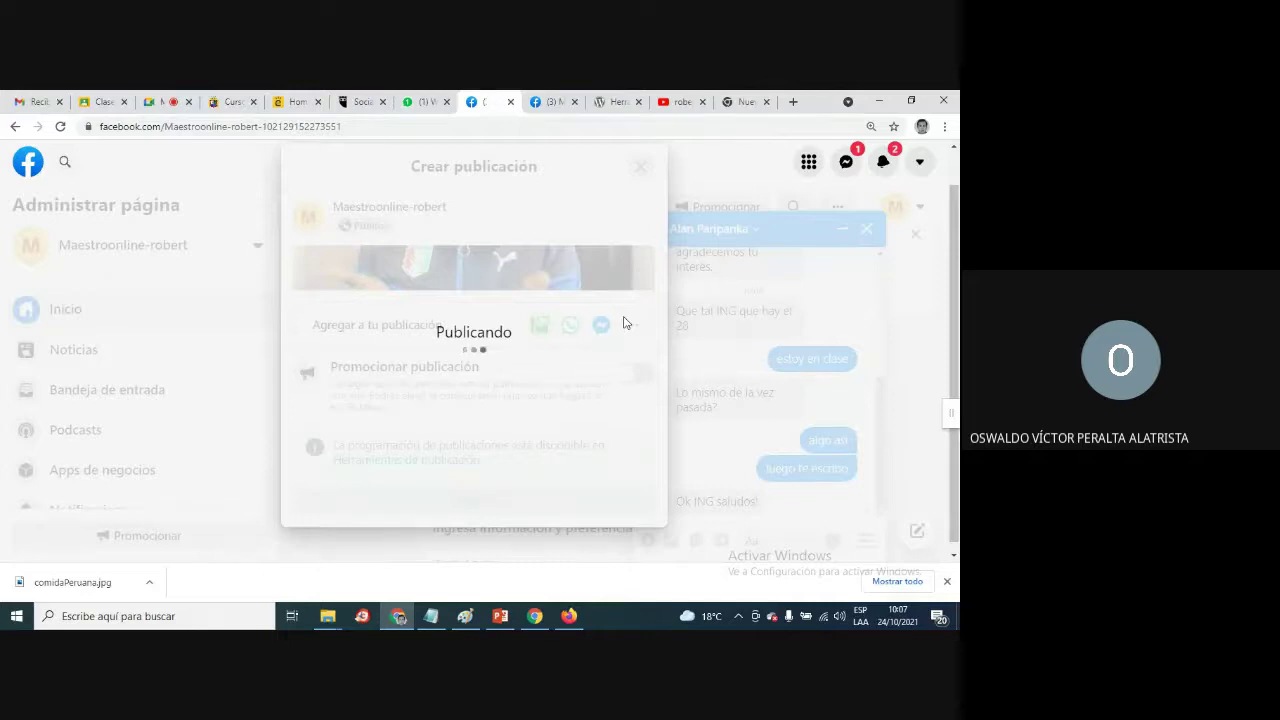
{"action": "left_click", "coordinate": [867, 229]}
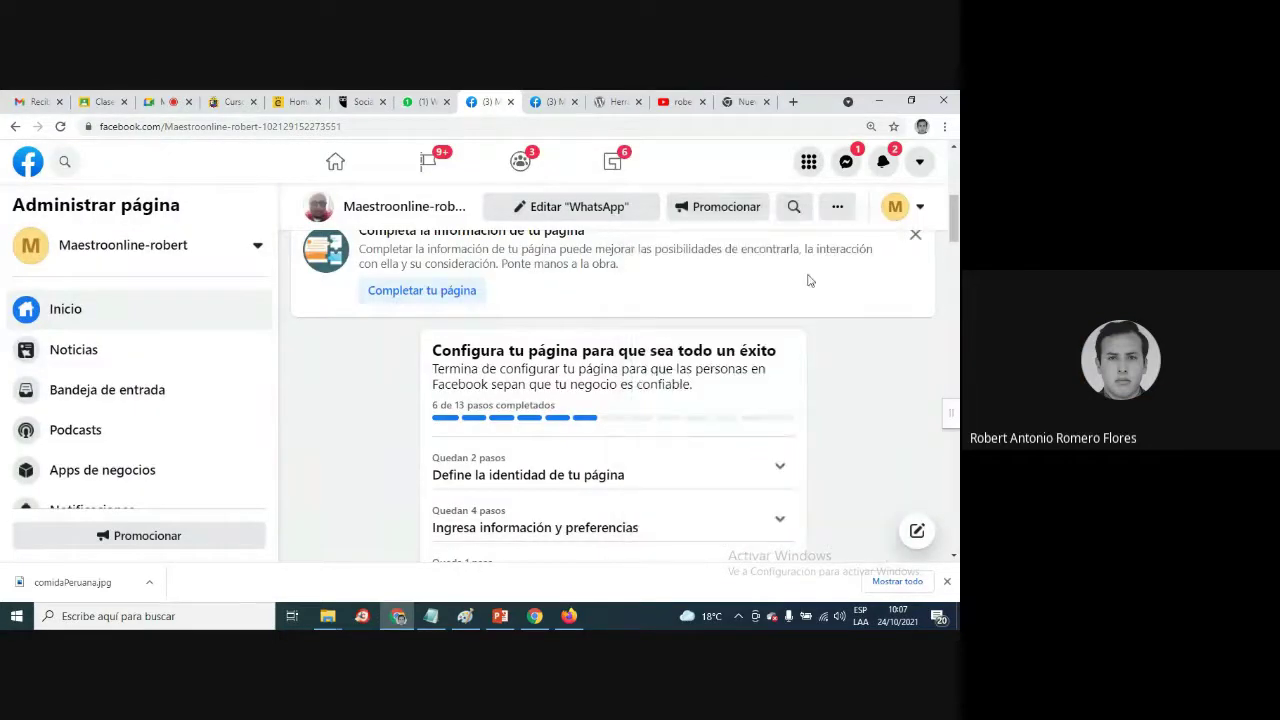
Load the Facebook home feed in the WordPress tab, then return to the lead form tab.
{"action": "left_click", "coordinate": [612, 101]}
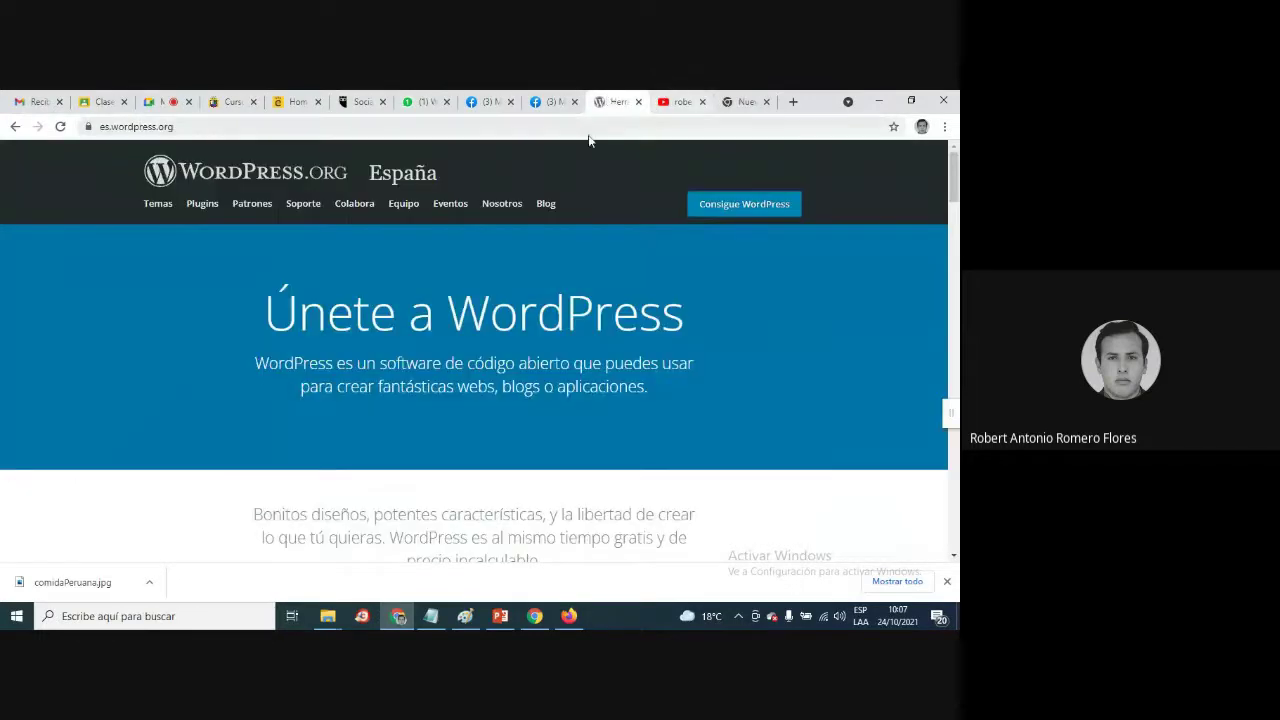
{"action": "left_click", "coordinate": [591, 128]}
{"action": "type", "text": "face"}
{"action": "key", "text": "Return"}
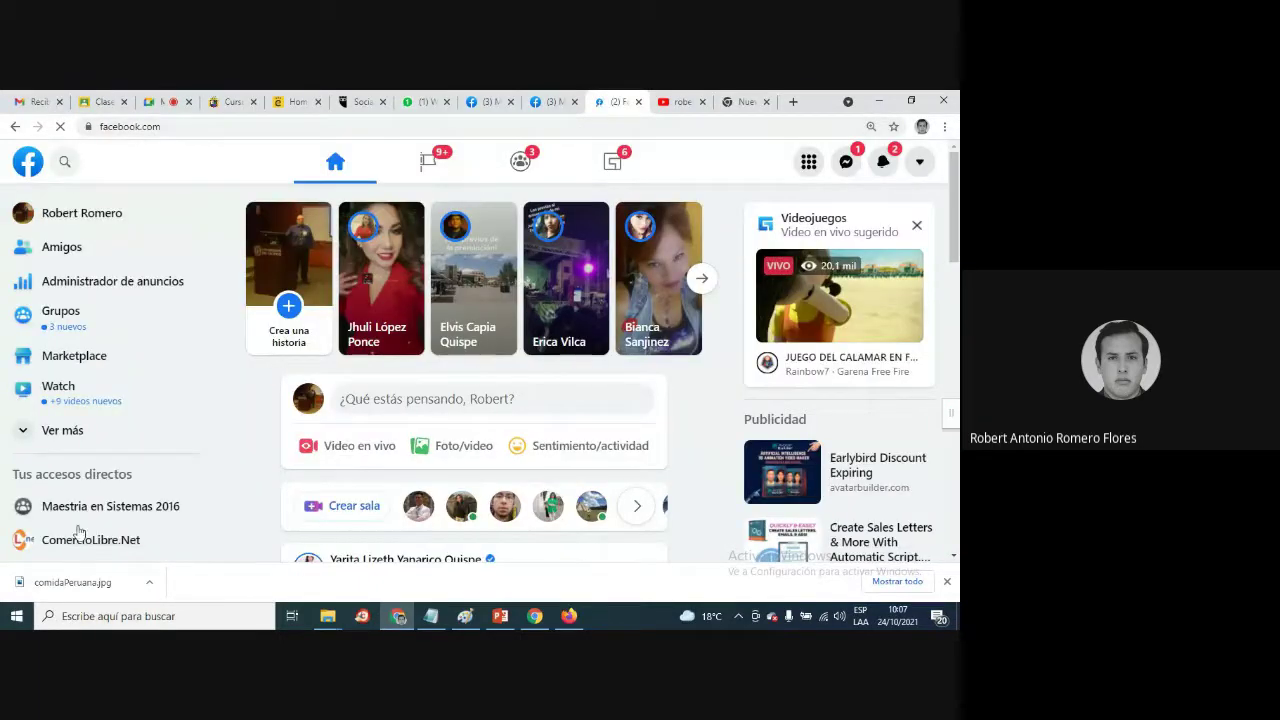
{"action": "scroll", "coordinate": [131, 451], "scroll_direction": "down", "scroll_amount": 3}
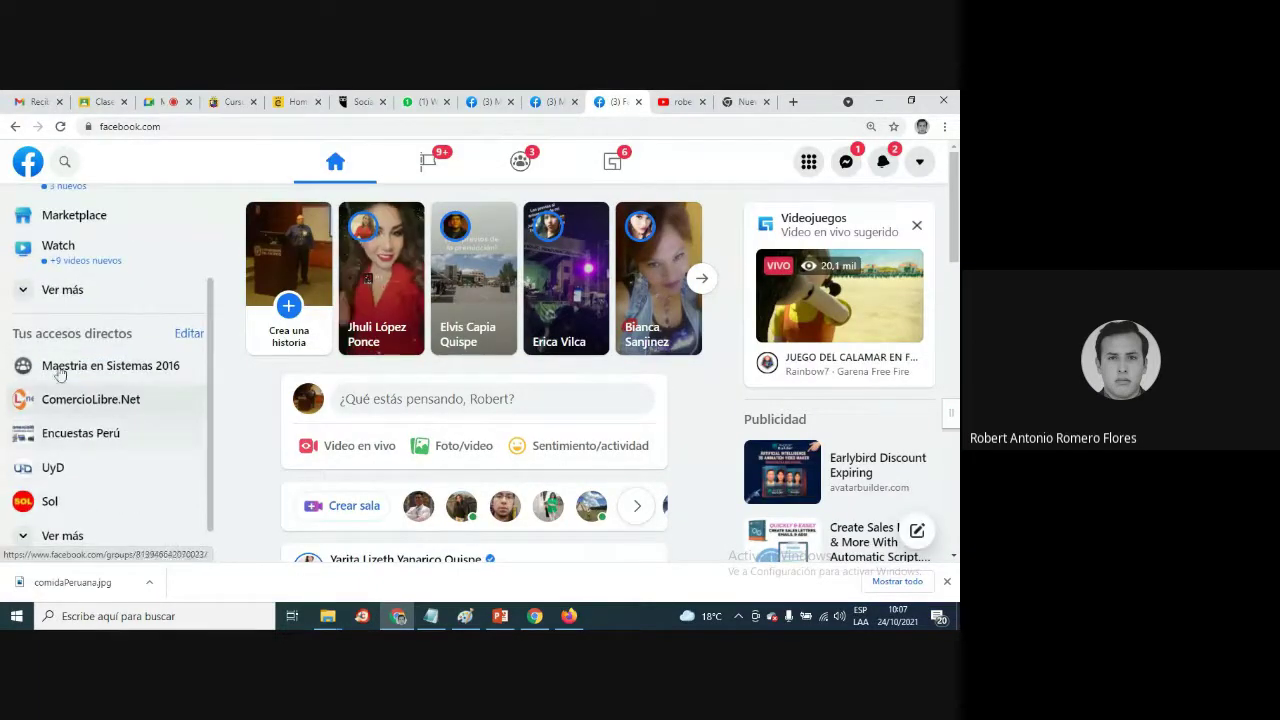
{"action": "scroll", "coordinate": [64, 420], "scroll_direction": "up", "scroll_amount": 1}
{"action": "scroll", "coordinate": [64, 427], "scroll_direction": "up", "scroll_amount": 1}
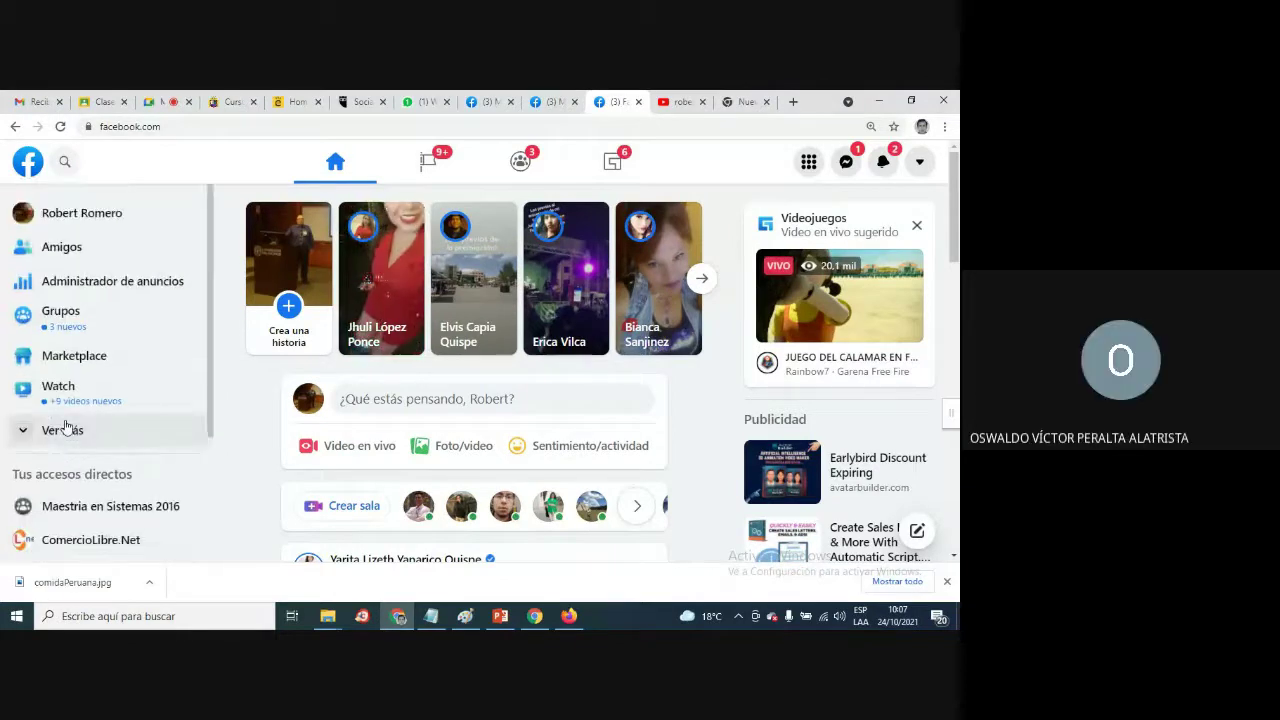
{"action": "scroll", "coordinate": [64, 424], "scroll_direction": "down", "scroll_amount": 2}
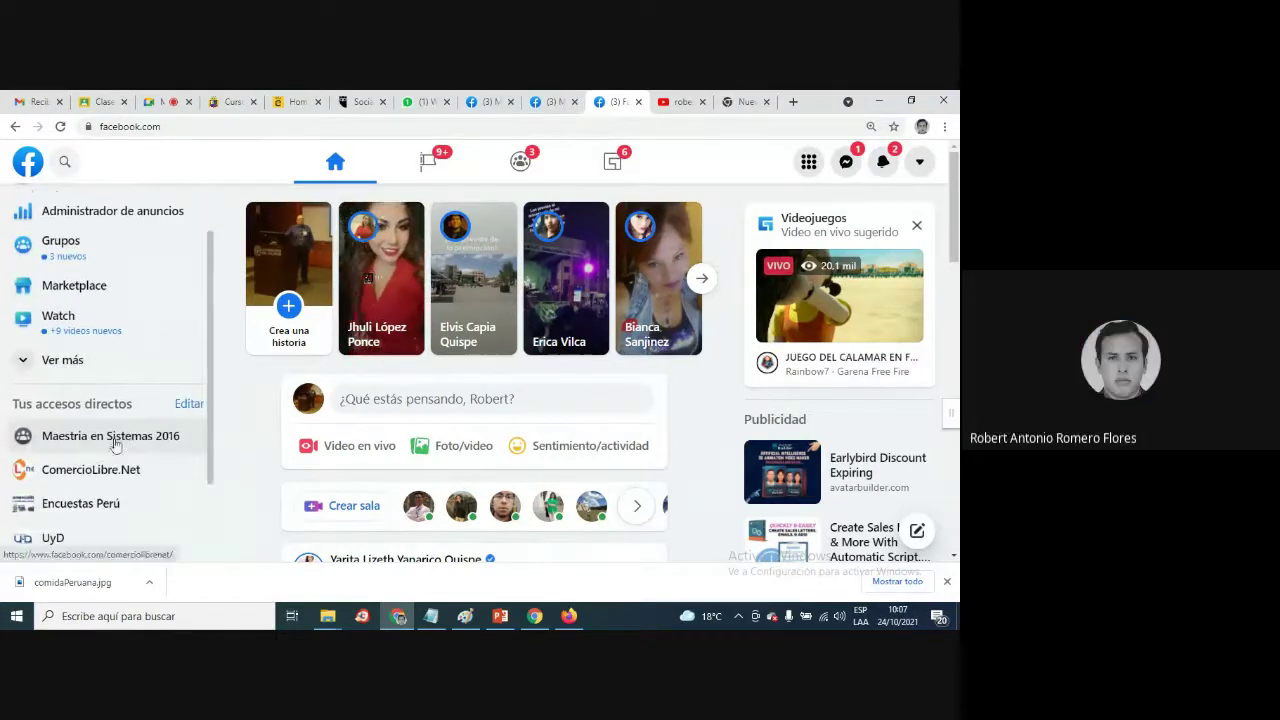
{"action": "scroll", "coordinate": [105, 482], "scroll_direction": "down", "scroll_amount": 2}
{"action": "scroll", "coordinate": [105, 470], "scroll_direction": "up", "scroll_amount": 1}
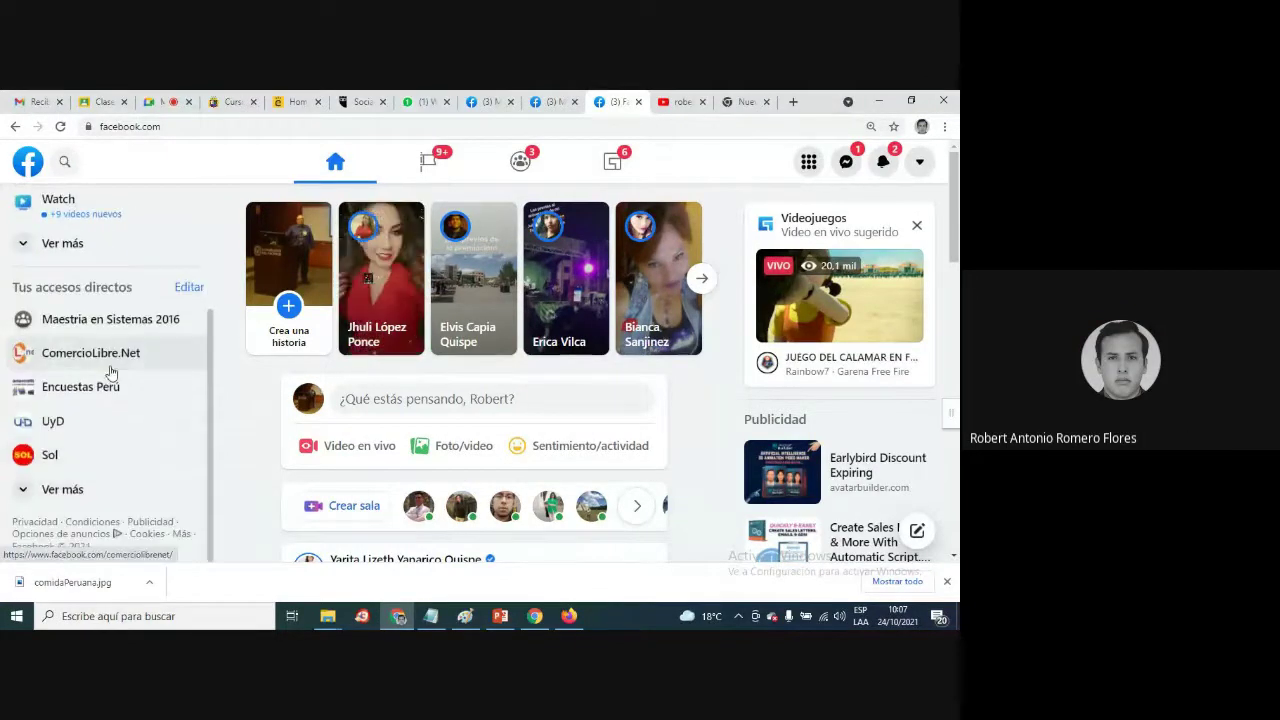
{"action": "scroll", "coordinate": [150, 350], "scroll_direction": "up", "scroll_amount": 2}
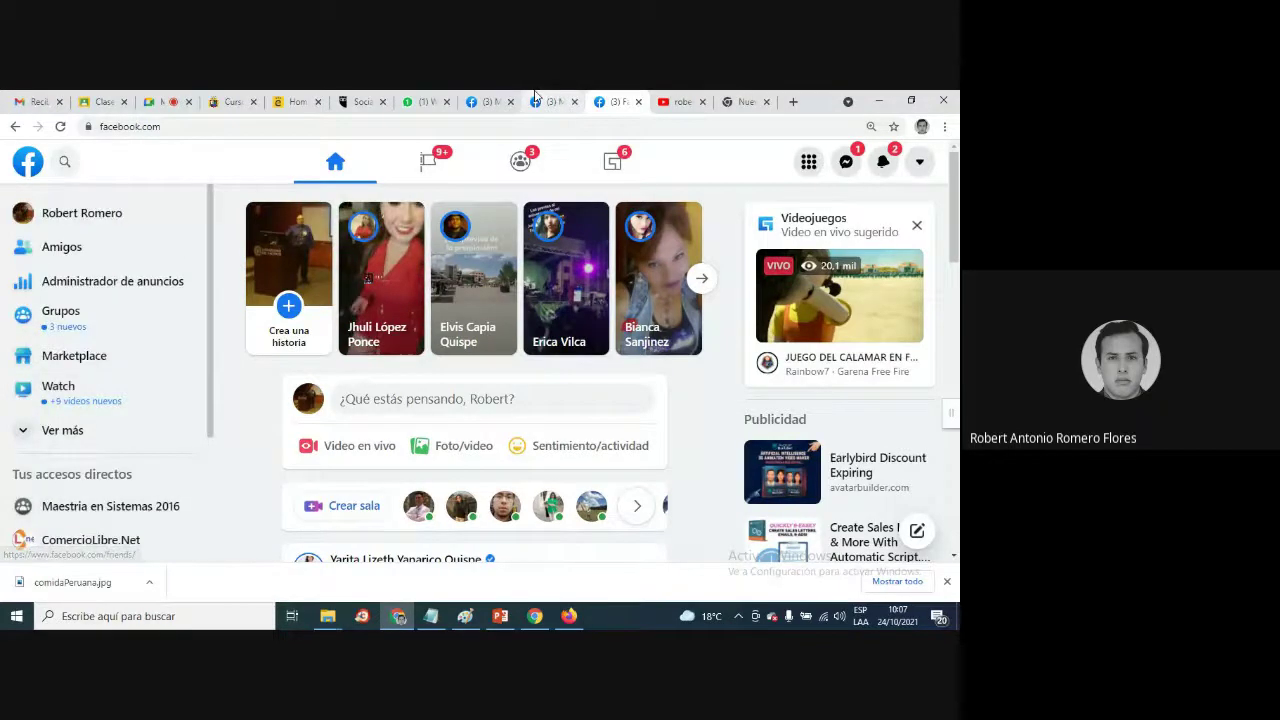
{"action": "key", "text": "ctrl+shift+Tab"}
Add 'correo electrónico' as an answer option to the Forma de contactarte question.
{"action": "left_click", "coordinate": [867, 229]}
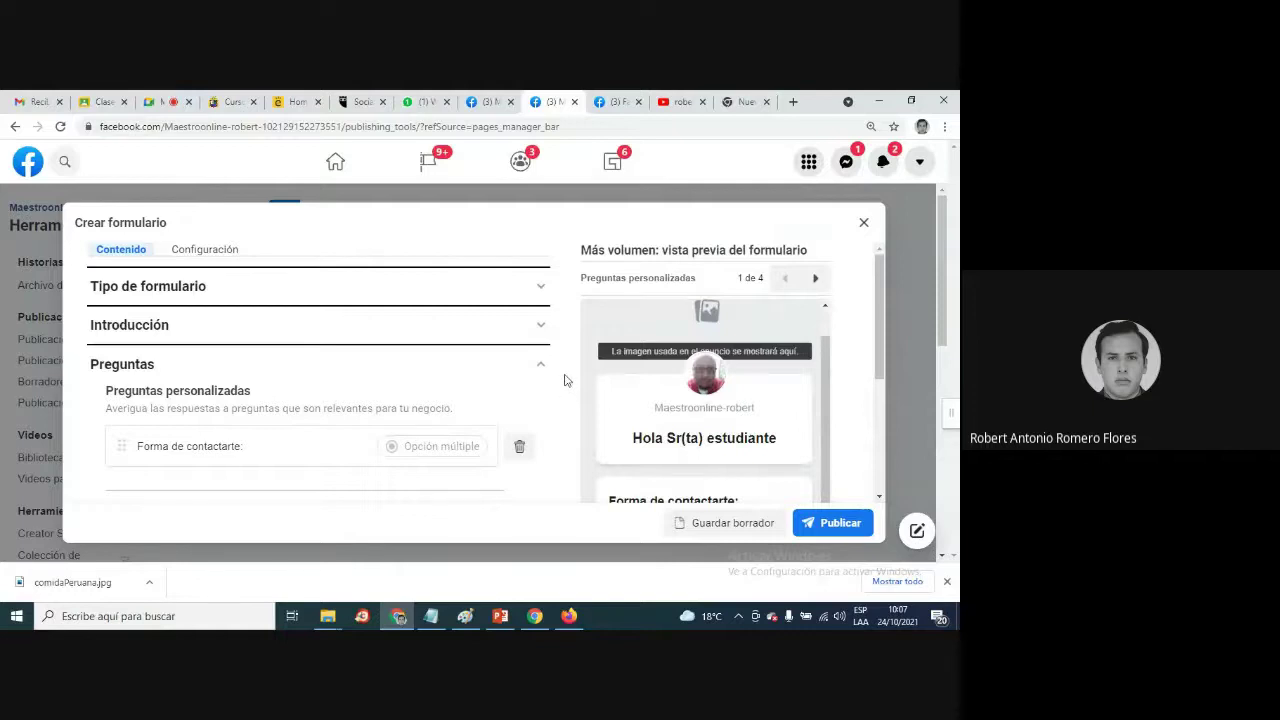
{"action": "scroll", "coordinate": [563, 368], "scroll_direction": "down", "scroll_amount": 3}
{"action": "scroll", "coordinate": [562, 372], "scroll_direction": "up", "scroll_amount": 3}
{"action": "scroll", "coordinate": [568, 377], "scroll_direction": "down", "scroll_amount": 1}
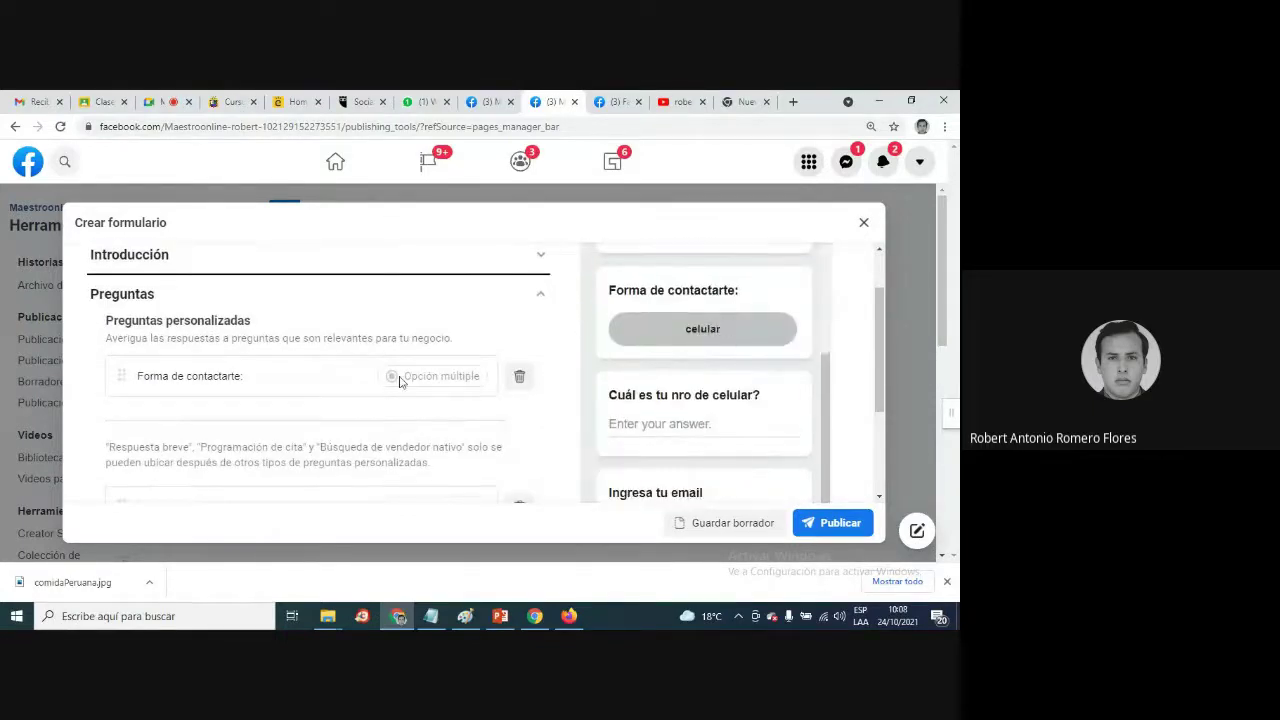
{"action": "left_click", "coordinate": [431, 378]}
{"action": "scroll", "coordinate": [320, 400], "scroll_direction": "down", "scroll_amount": 2}
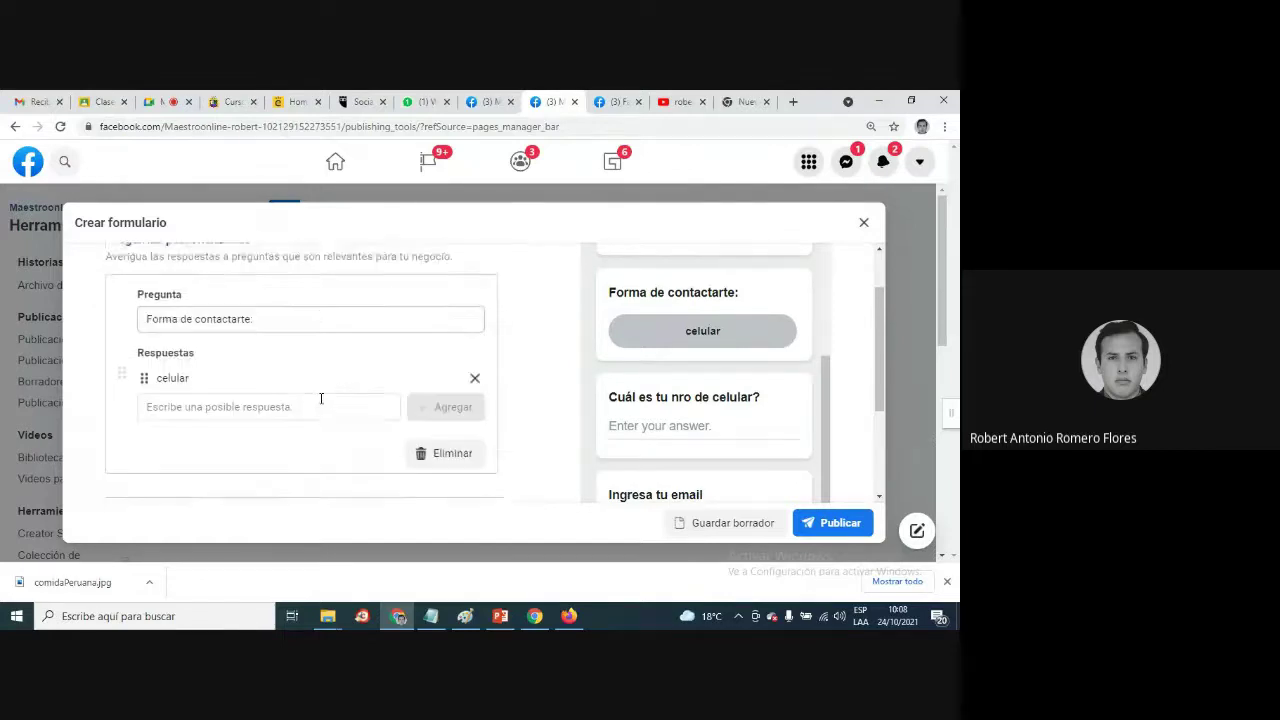
{"action": "left_click", "coordinate": [311, 347]}
{"action": "type", "text": "ela"}
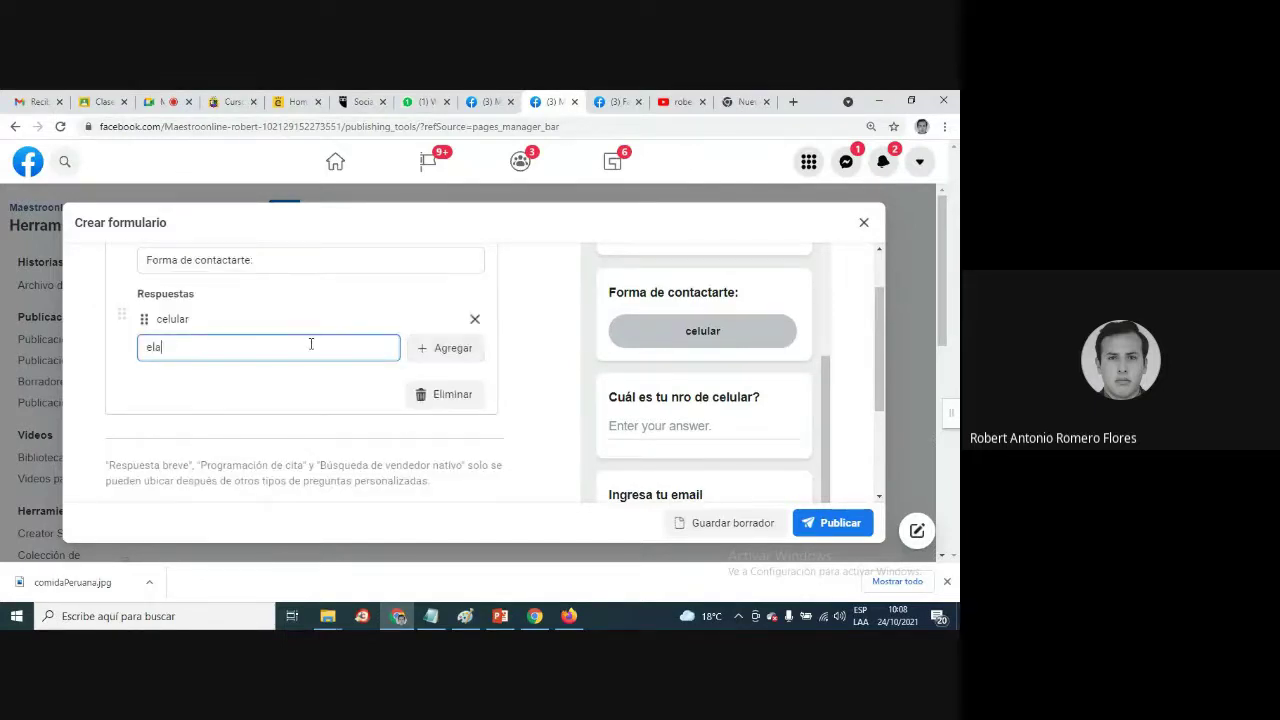
{"action": "key", "text": "BackSpace"}
{"action": "key", "text": "BackSpace"}
{"action": "key", "text": "BackSpace"}
{"action": "key", "text": "BackSpace"}
{"action": "key", "text": "BackSpace"}
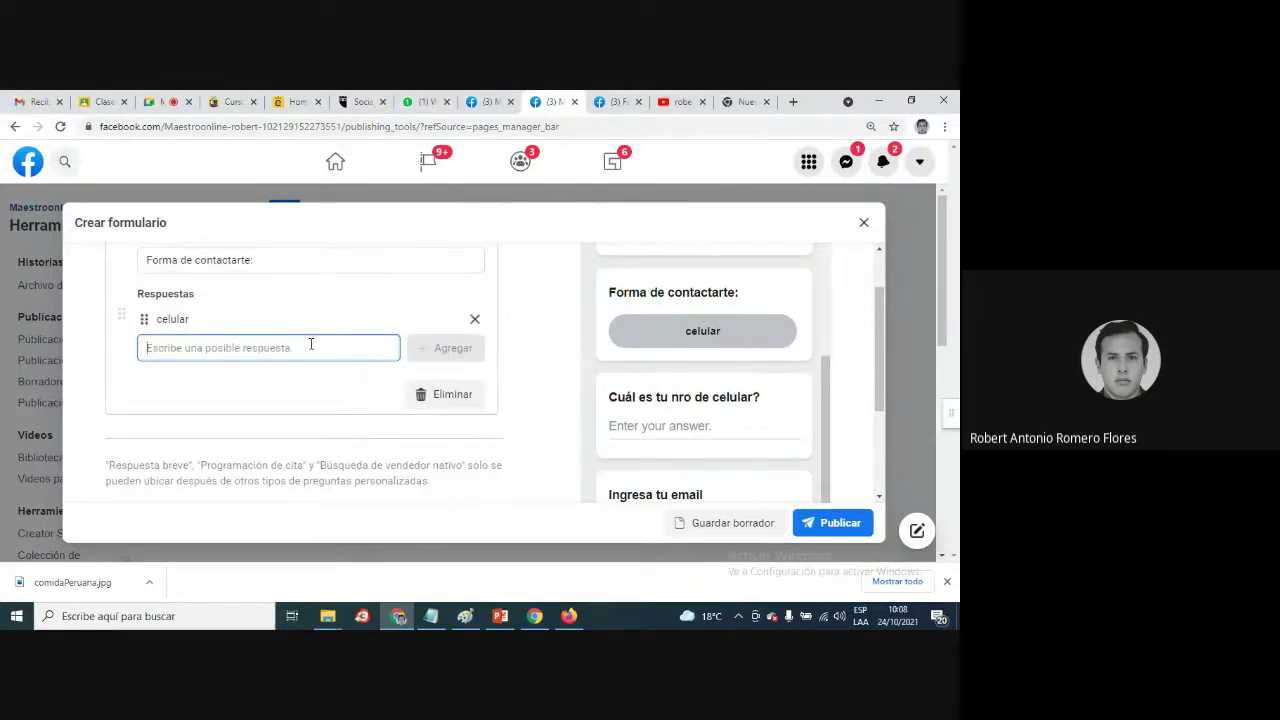
{"action": "type", "text": "correo electrónico"}
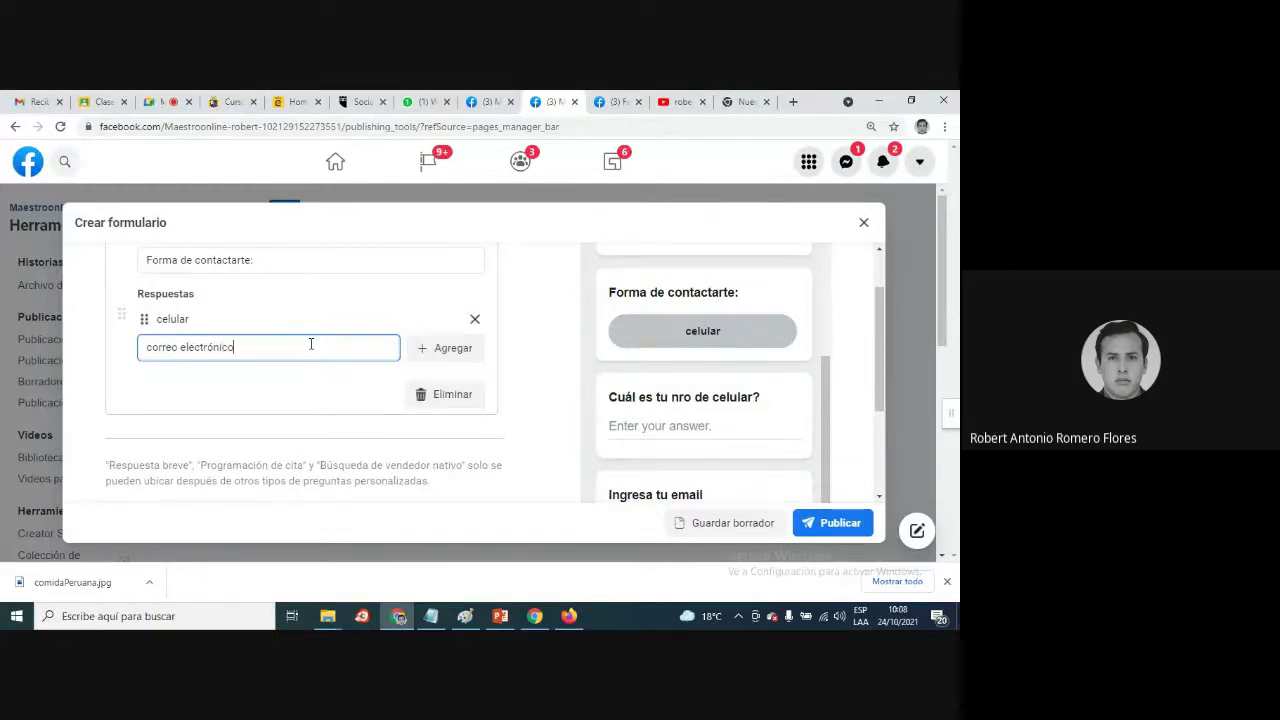
{"action": "left_click", "coordinate": [450, 349]}
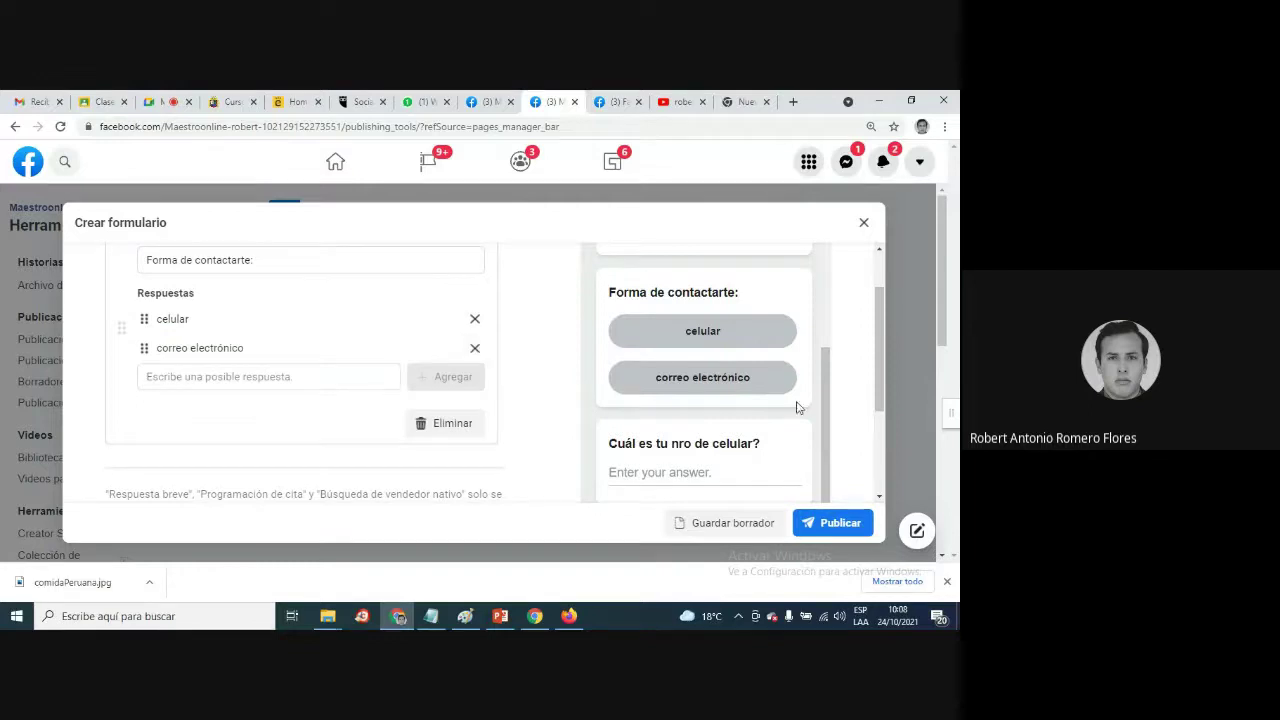
Add 'por tu cuenta facebook' as the question's third answer option.
{"action": "scroll", "coordinate": [568, 416], "scroll_direction": "up", "scroll_amount": 1}
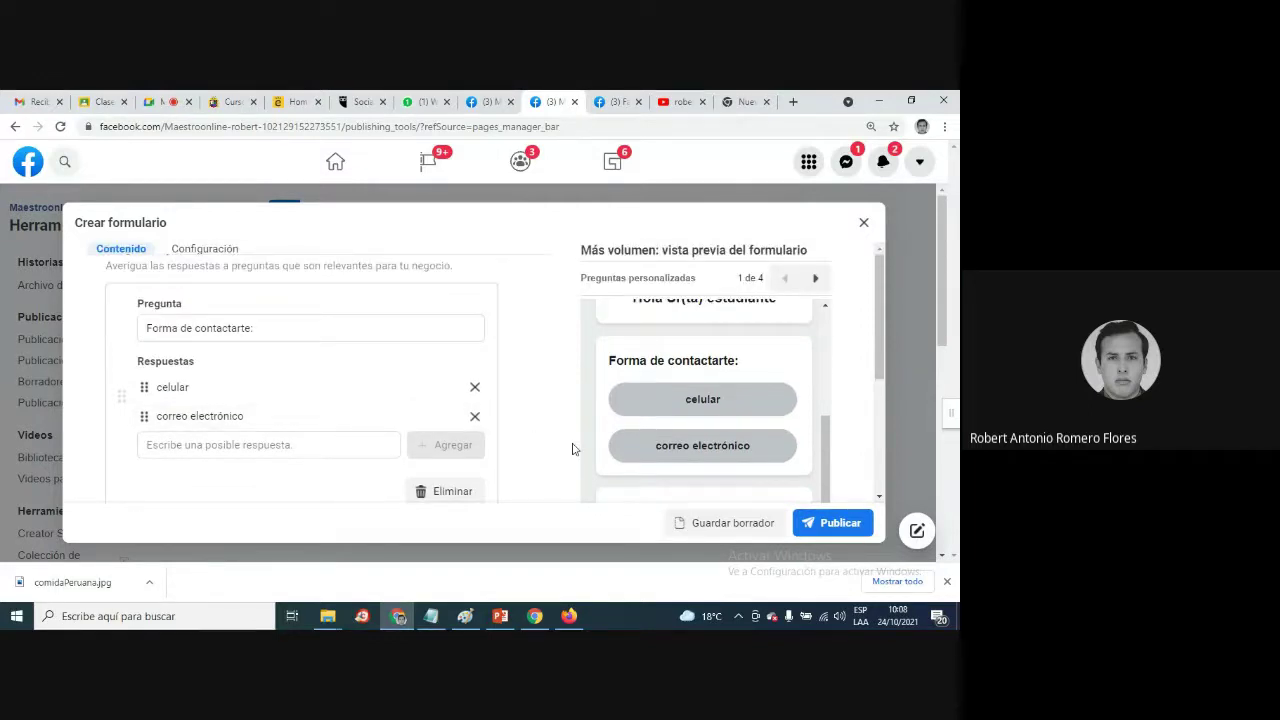
{"action": "left_click", "coordinate": [292, 447]}
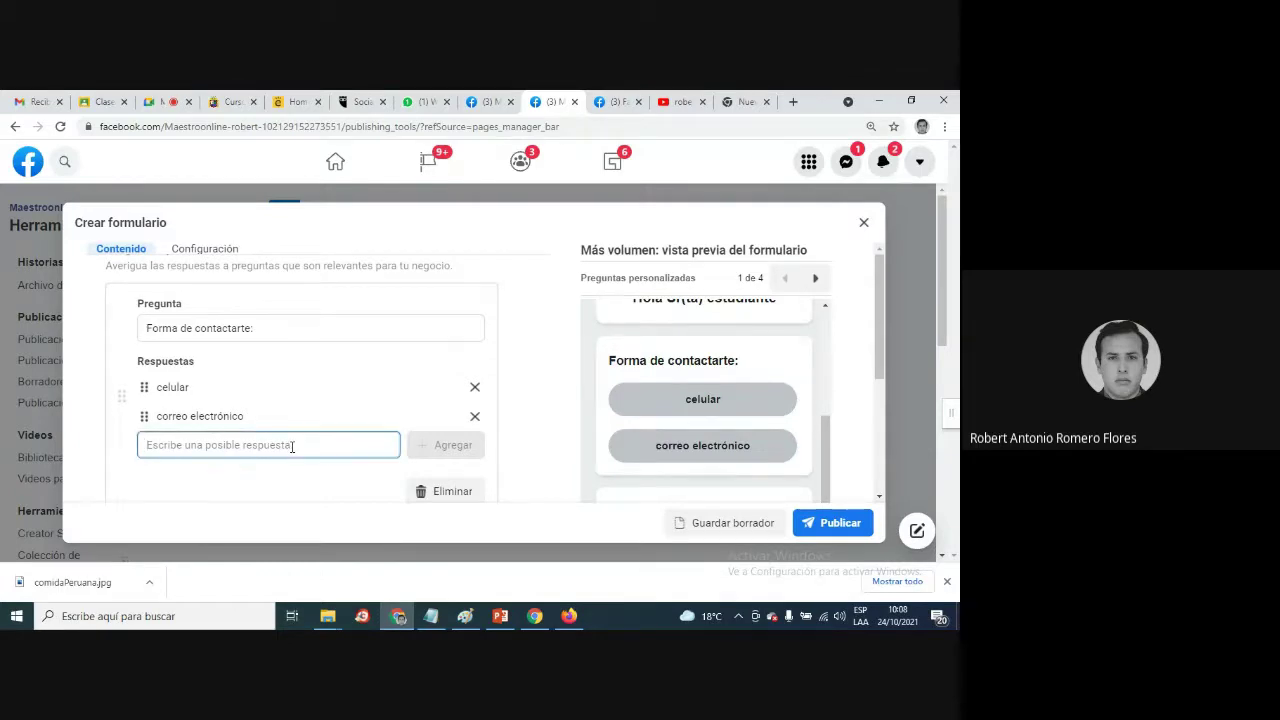
{"action": "type", "text": "por tu cuenta f"}
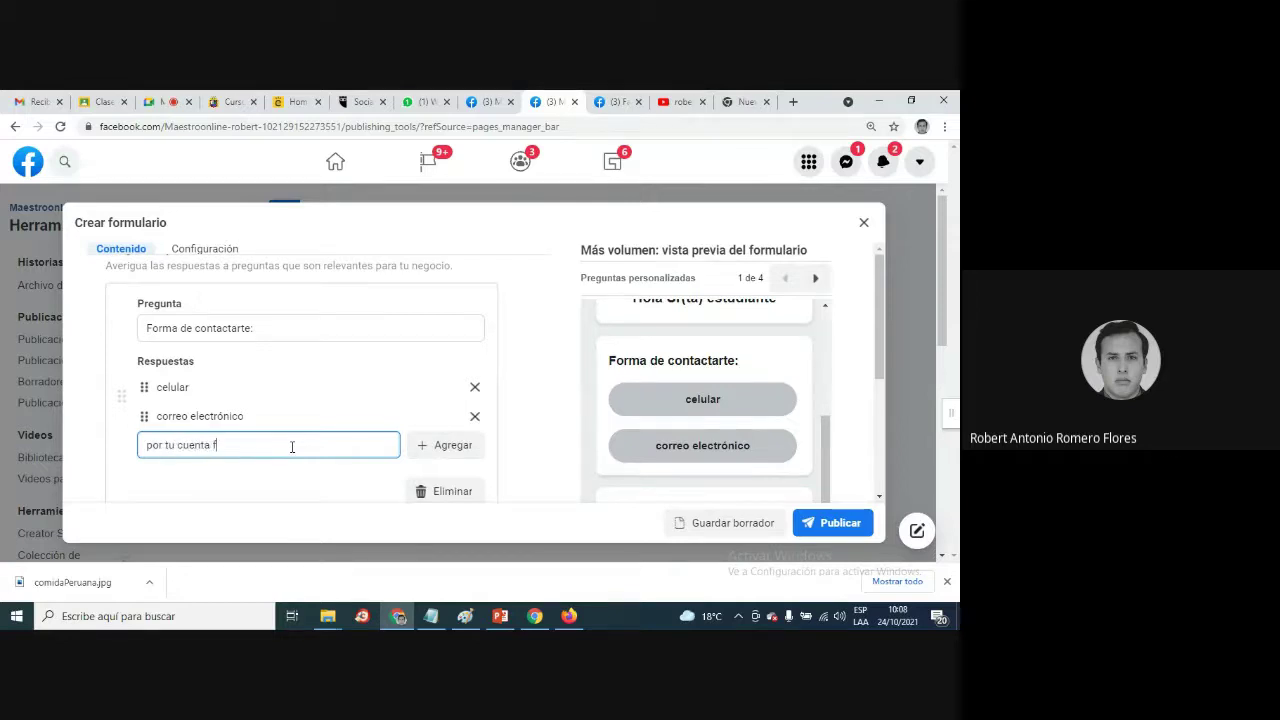
{"action": "type", "text": "acebook"}
{"action": "left_click", "coordinate": [462, 446]}
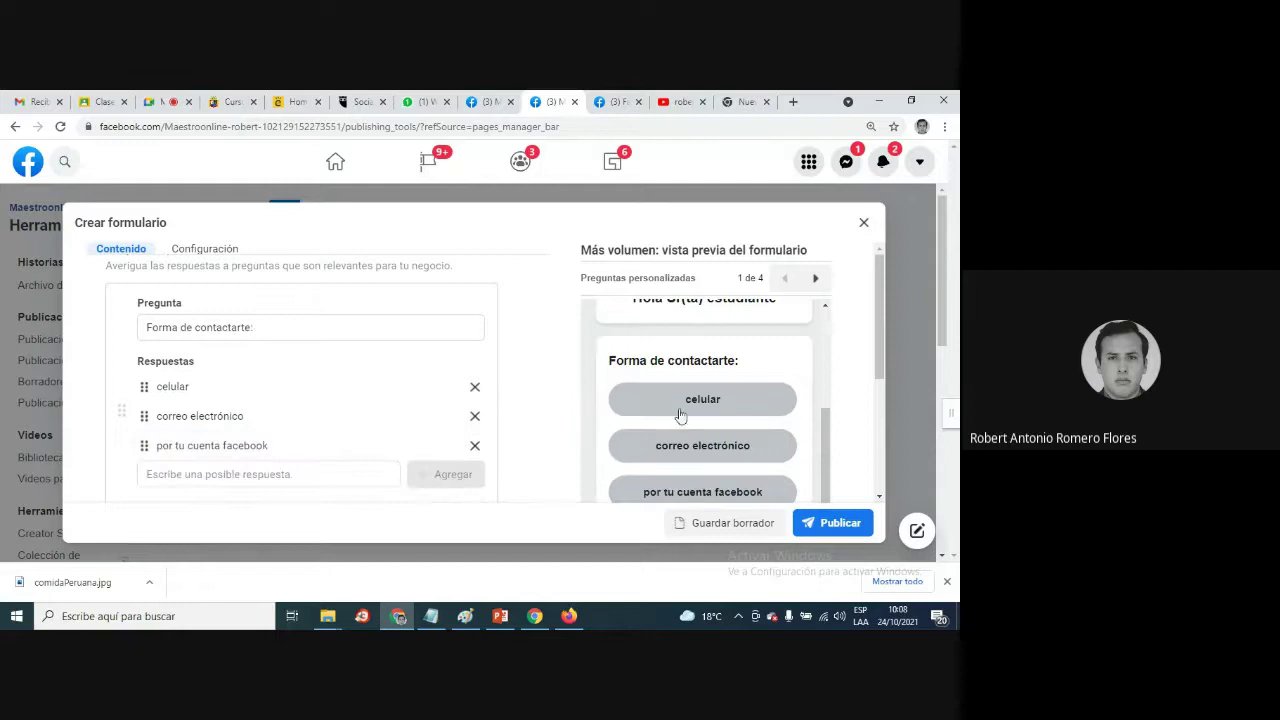
{"action": "left_click_drag", "start_coordinate": [822, 425], "coordinate": [868, 449]}
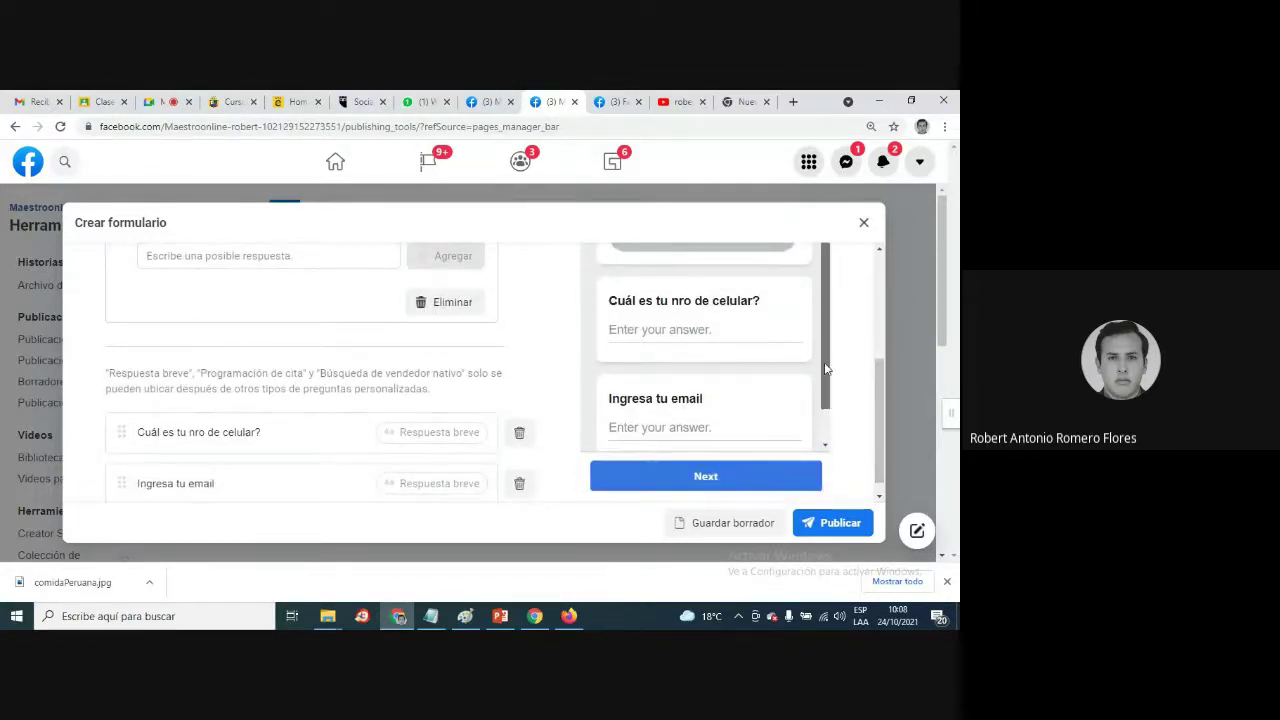
{"action": "scroll", "coordinate": [826, 410], "scroll_direction": "down", "scroll_amount": 1}
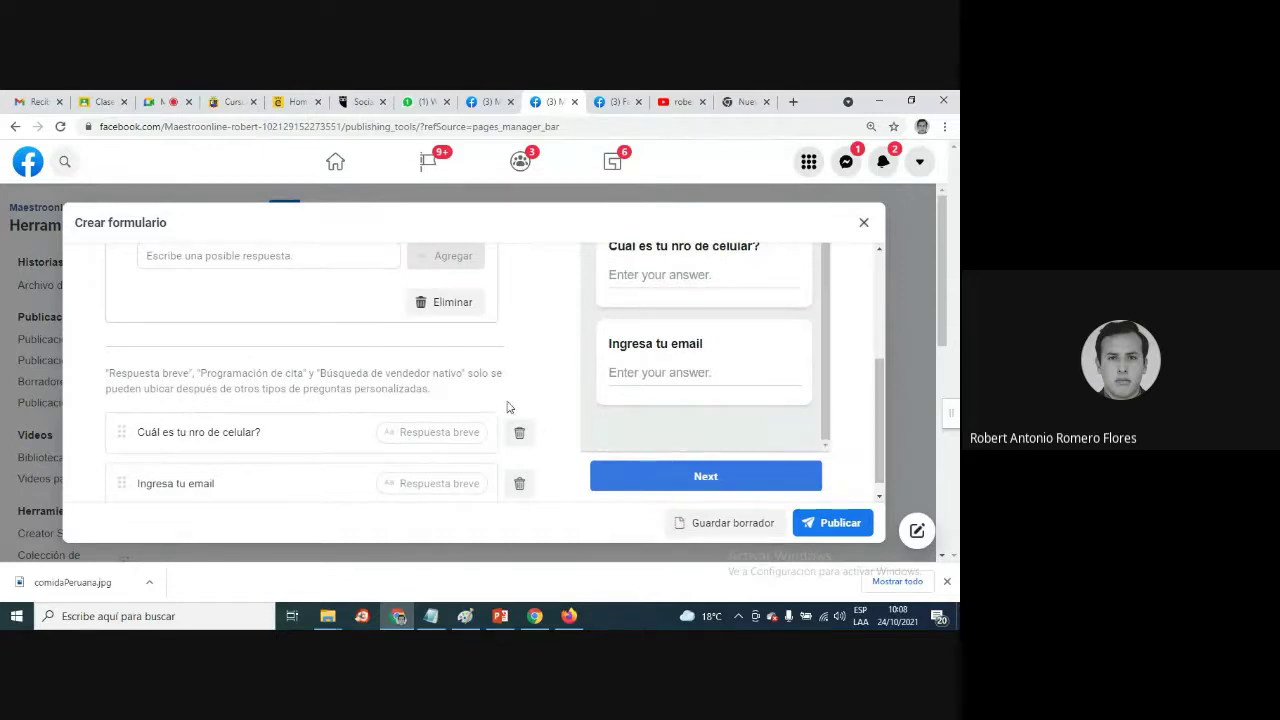
{"action": "scroll", "coordinate": [531, 384], "scroll_direction": "up", "scroll_amount": 2}
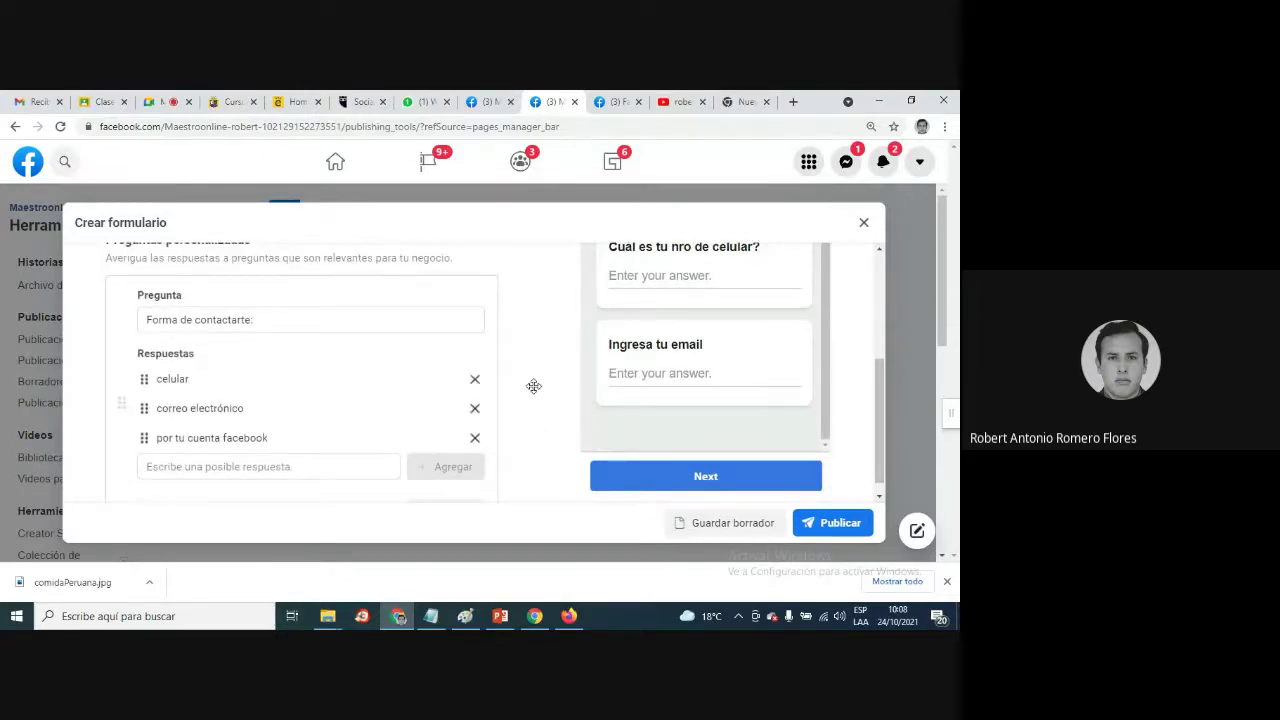
{"action": "scroll", "coordinate": [546, 383], "scroll_direction": "up", "scroll_amount": 3}
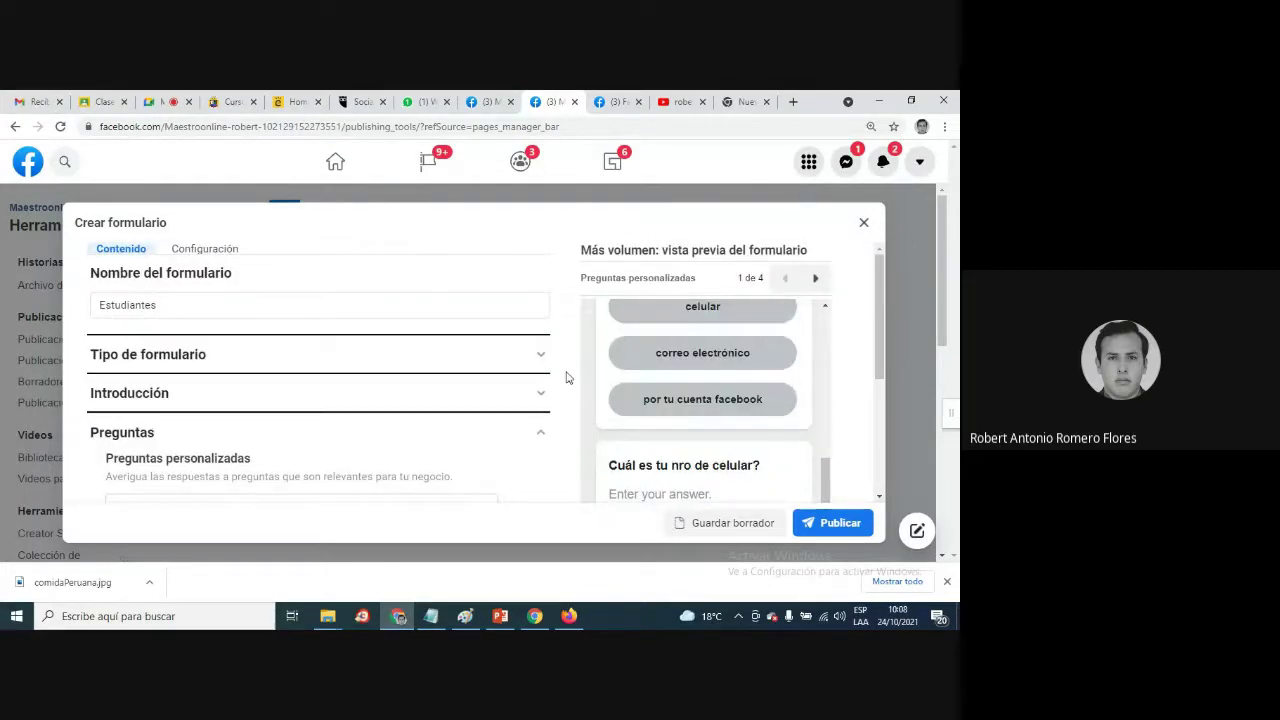
{"action": "scroll", "coordinate": [566, 377], "scroll_direction": "down", "scroll_amount": 3}
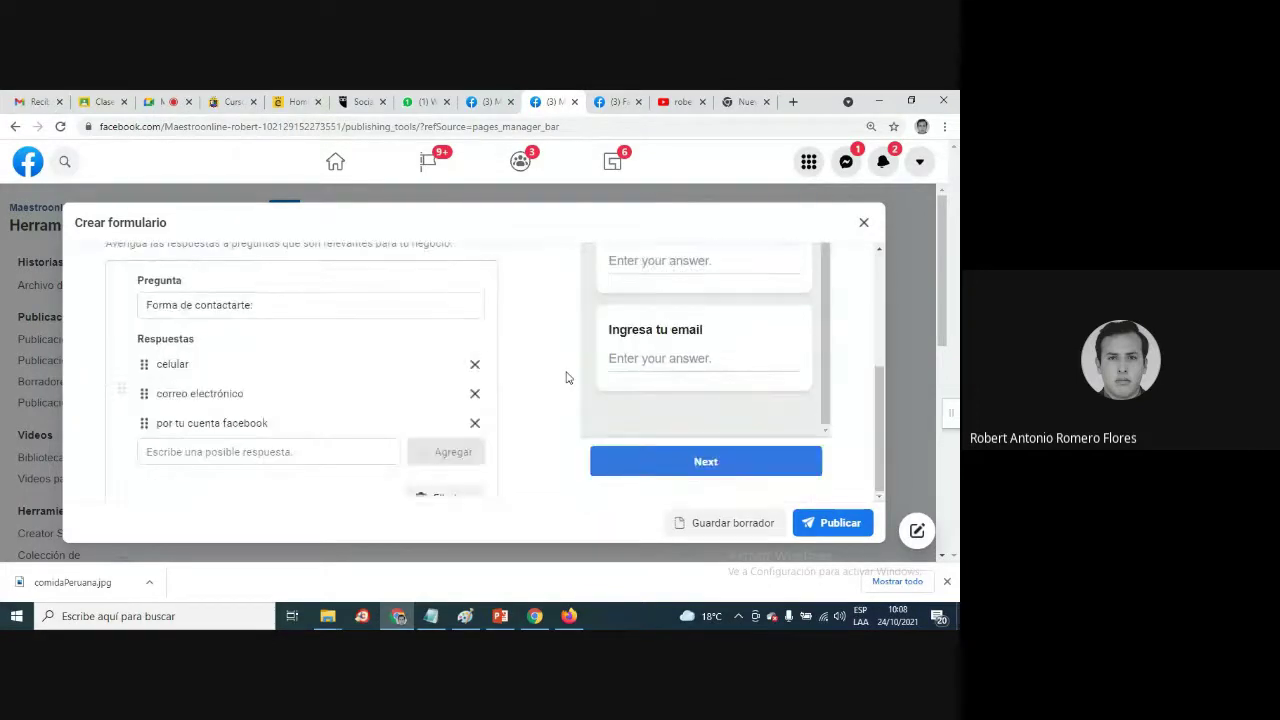
{"action": "scroll", "coordinate": [566, 377], "scroll_direction": "up", "scroll_amount": 3}
{"action": "scroll", "coordinate": [566, 377], "scroll_direction": "down", "scroll_amount": 3}
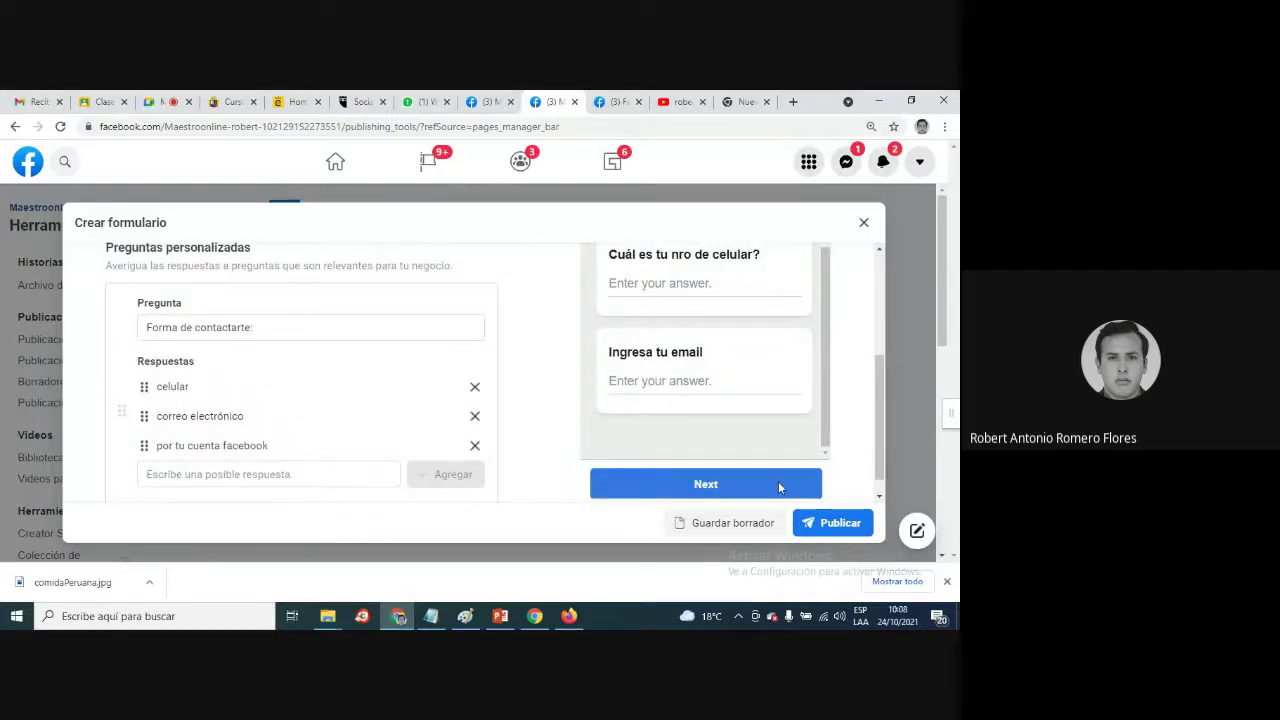
{"action": "scroll", "coordinate": [548, 431], "scroll_direction": "down", "scroll_amount": 1}
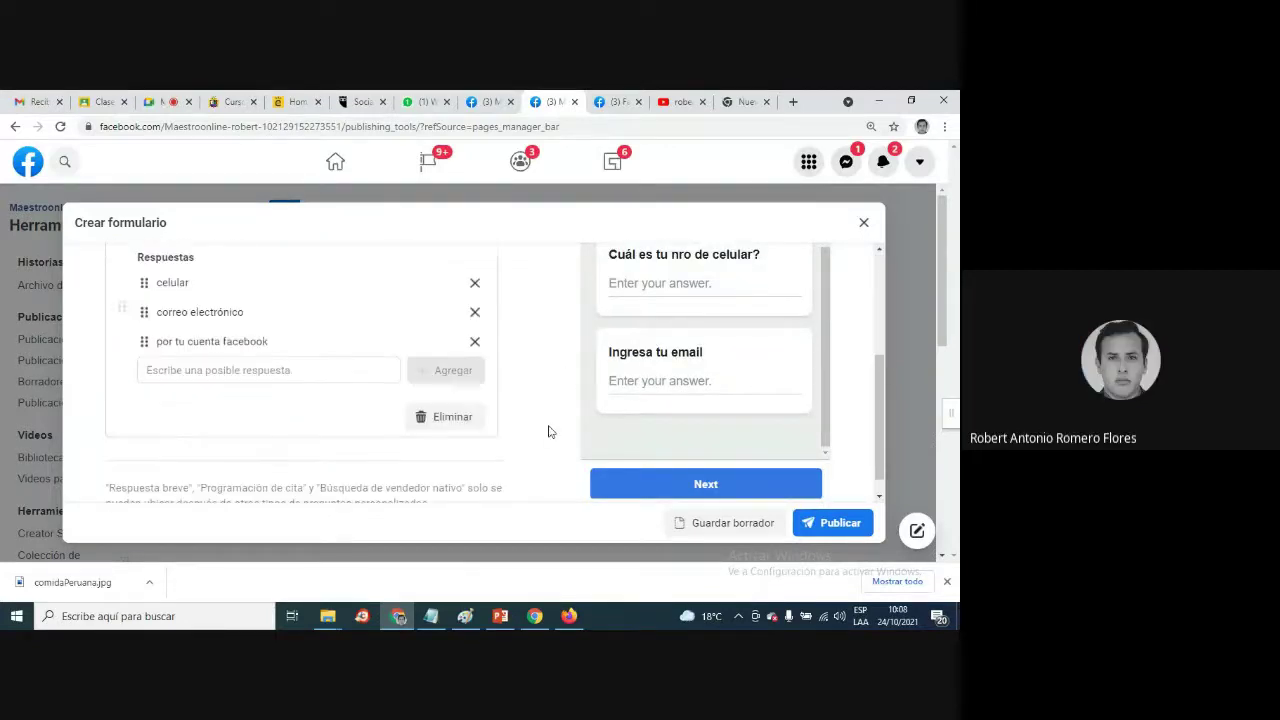
{"action": "scroll", "coordinate": [548, 431], "scroll_direction": "down", "scroll_amount": 5}
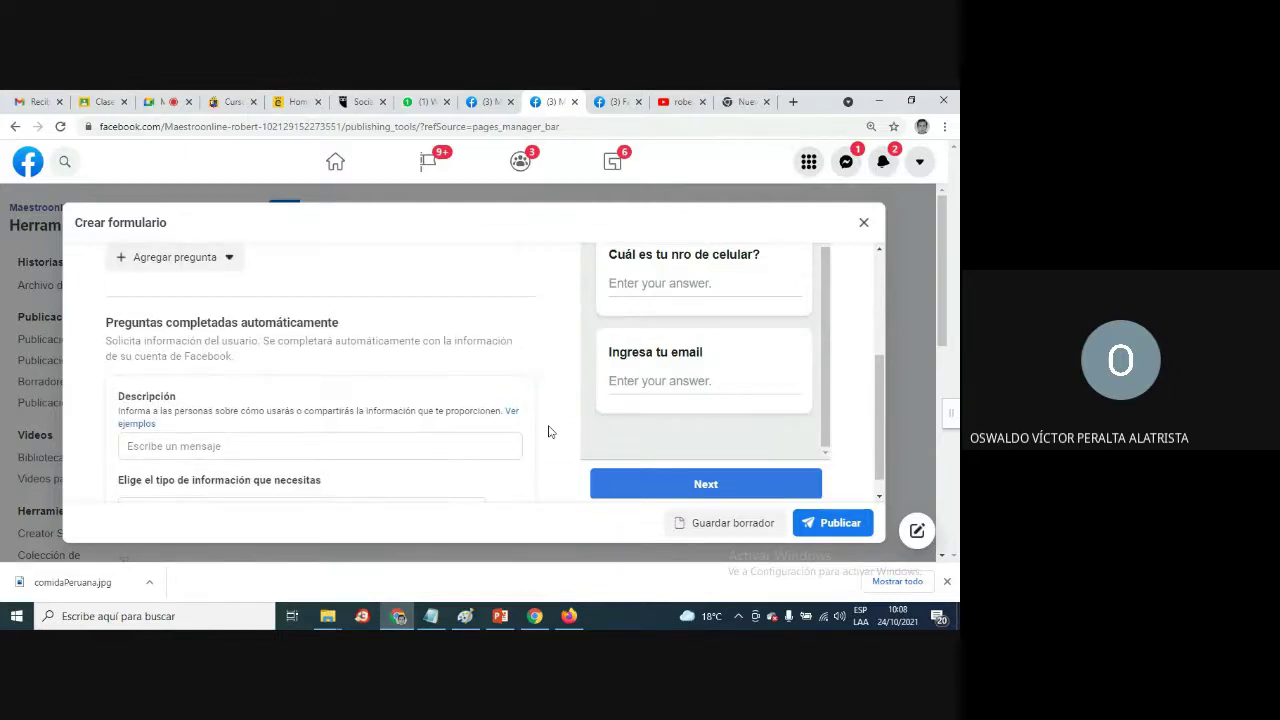
{"action": "scroll", "coordinate": [548, 431], "scroll_direction": "up", "scroll_amount": 6}
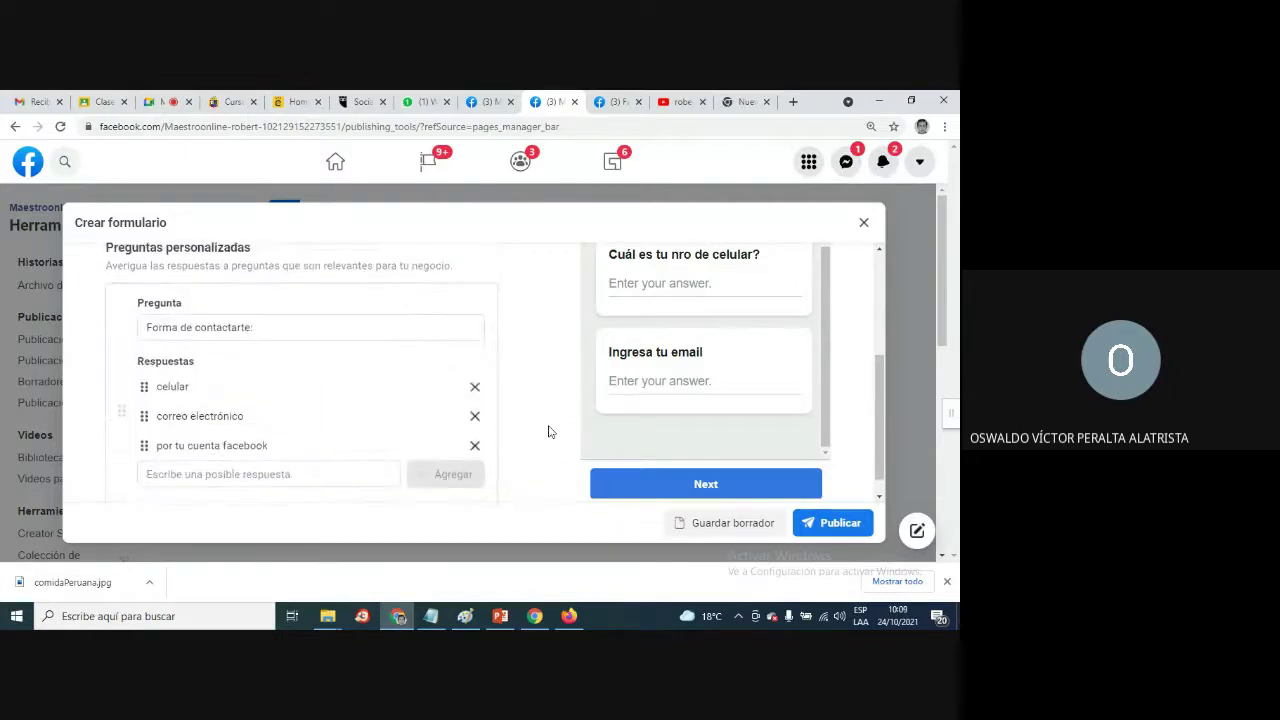
{"action": "scroll", "coordinate": [548, 431], "scroll_direction": "down", "scroll_amount": 6}
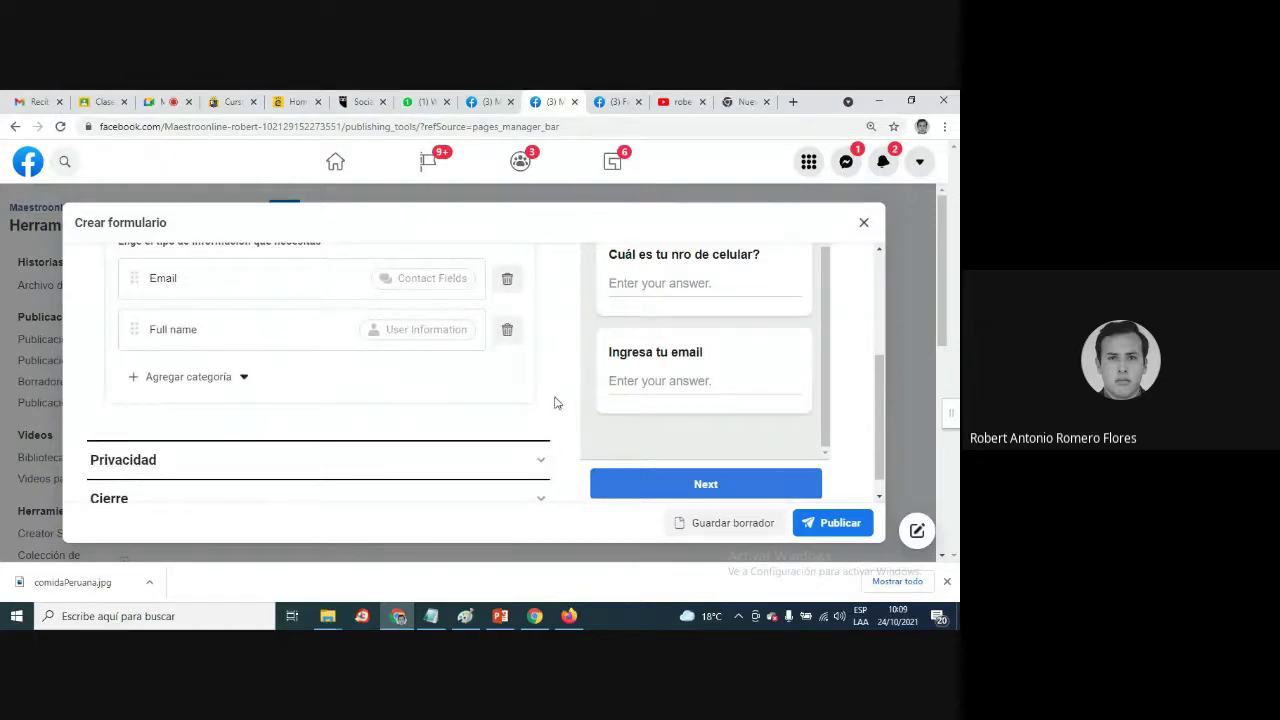
{"action": "scroll", "coordinate": [557, 400], "scroll_direction": "up", "scroll_amount": 3}
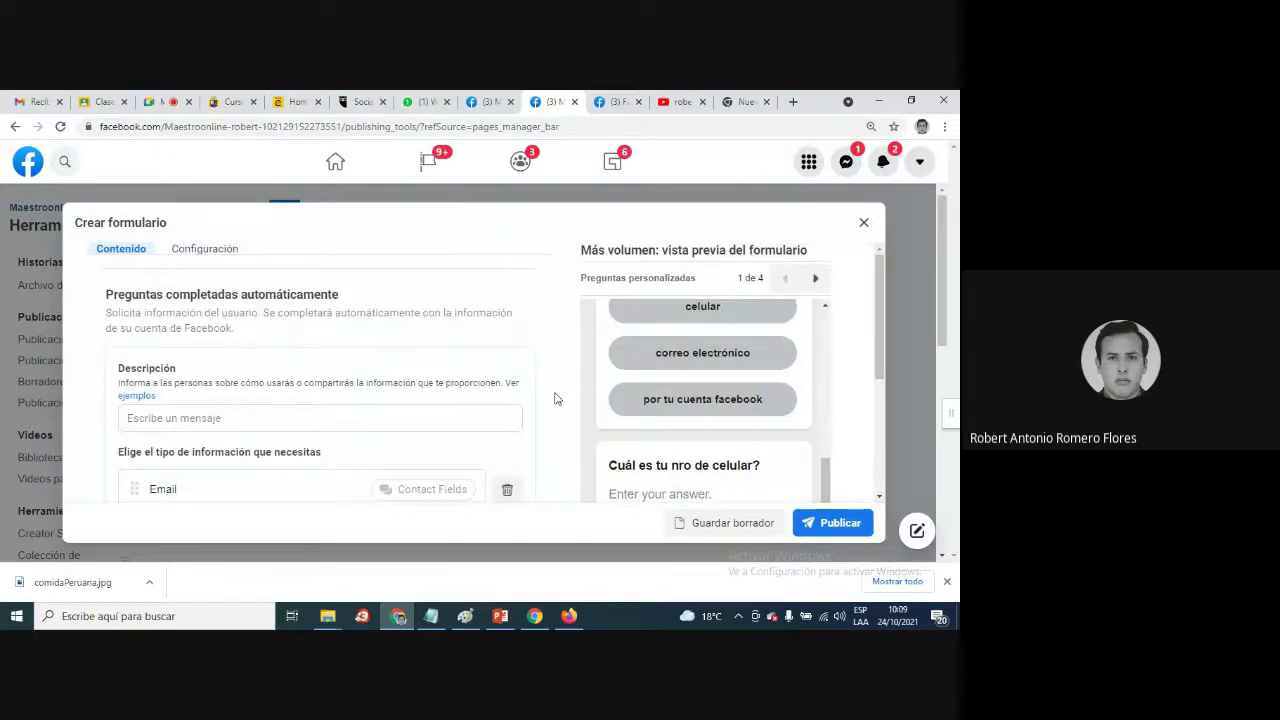
{"action": "scroll", "coordinate": [557, 398], "scroll_direction": "down", "scroll_amount": 3}
{"action": "scroll", "coordinate": [557, 398], "scroll_direction": "up", "scroll_amount": 3}
{"action": "scroll", "coordinate": [557, 398], "scroll_direction": "down", "scroll_amount": 3}
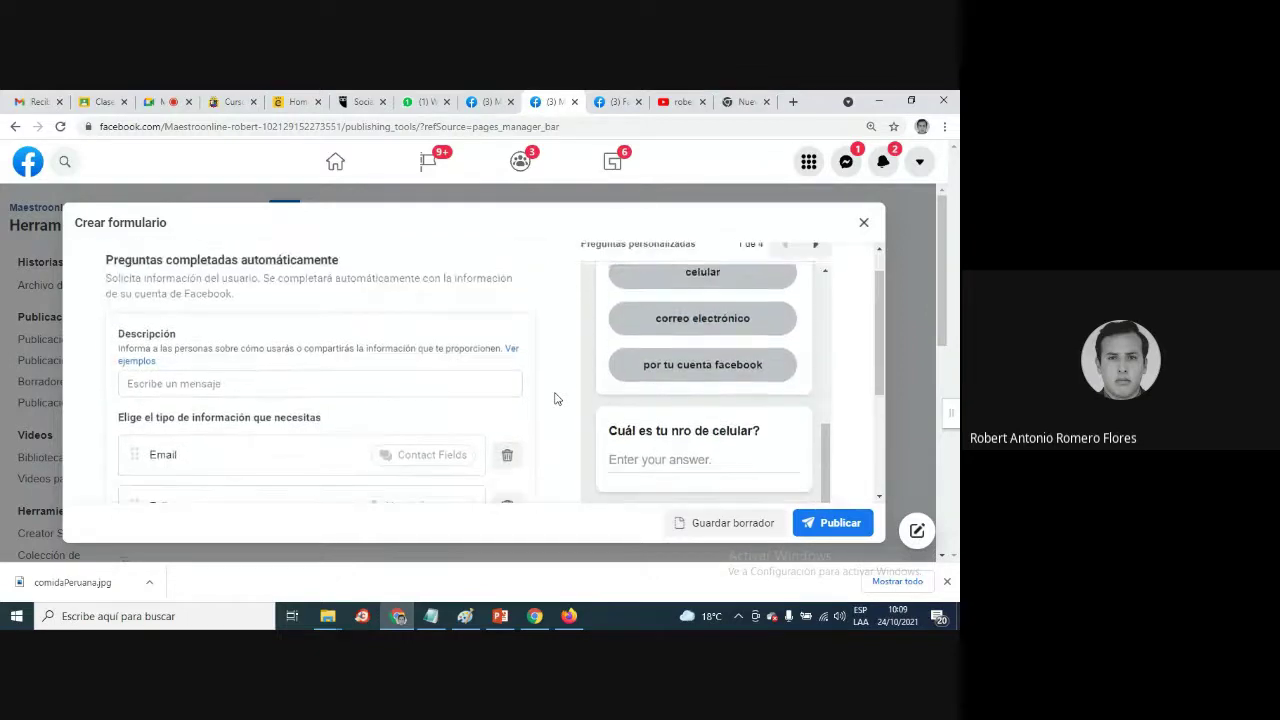
{"action": "scroll", "coordinate": [555, 398], "scroll_direction": "up", "scroll_amount": 4}
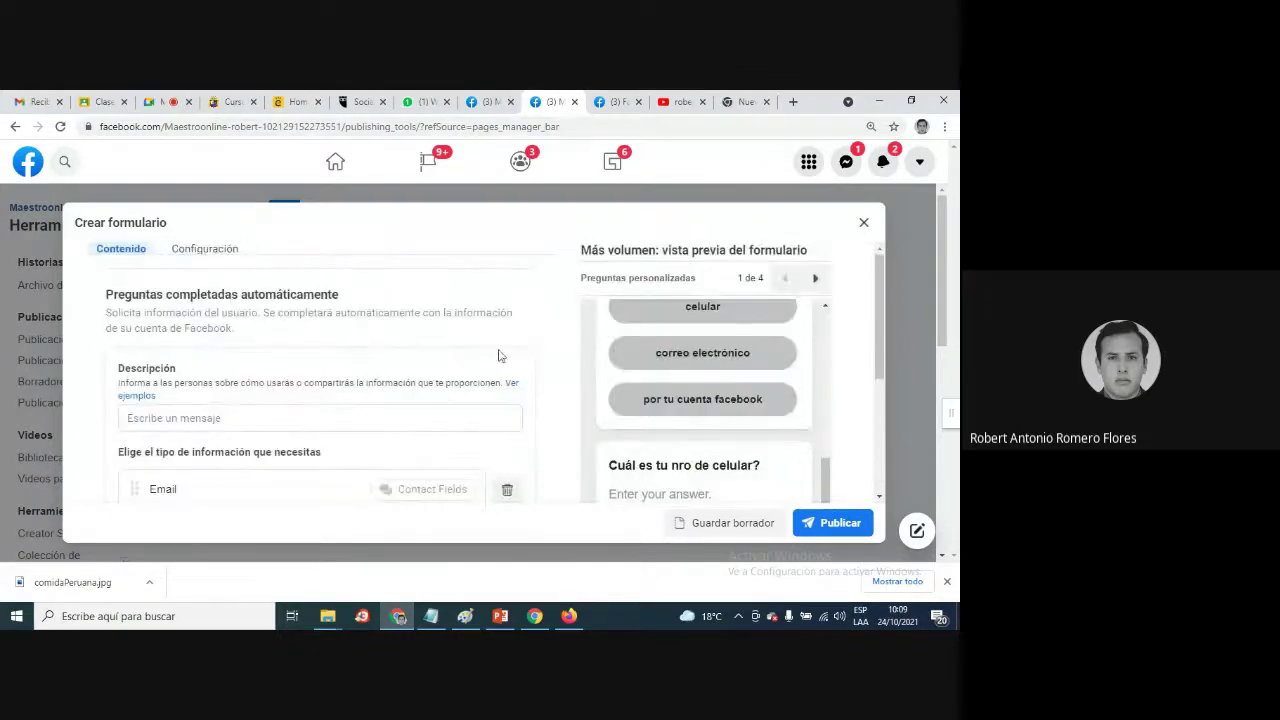
Set the form language to Español in Configuración and return to Contenido.
{"action": "left_click", "coordinate": [205, 251]}
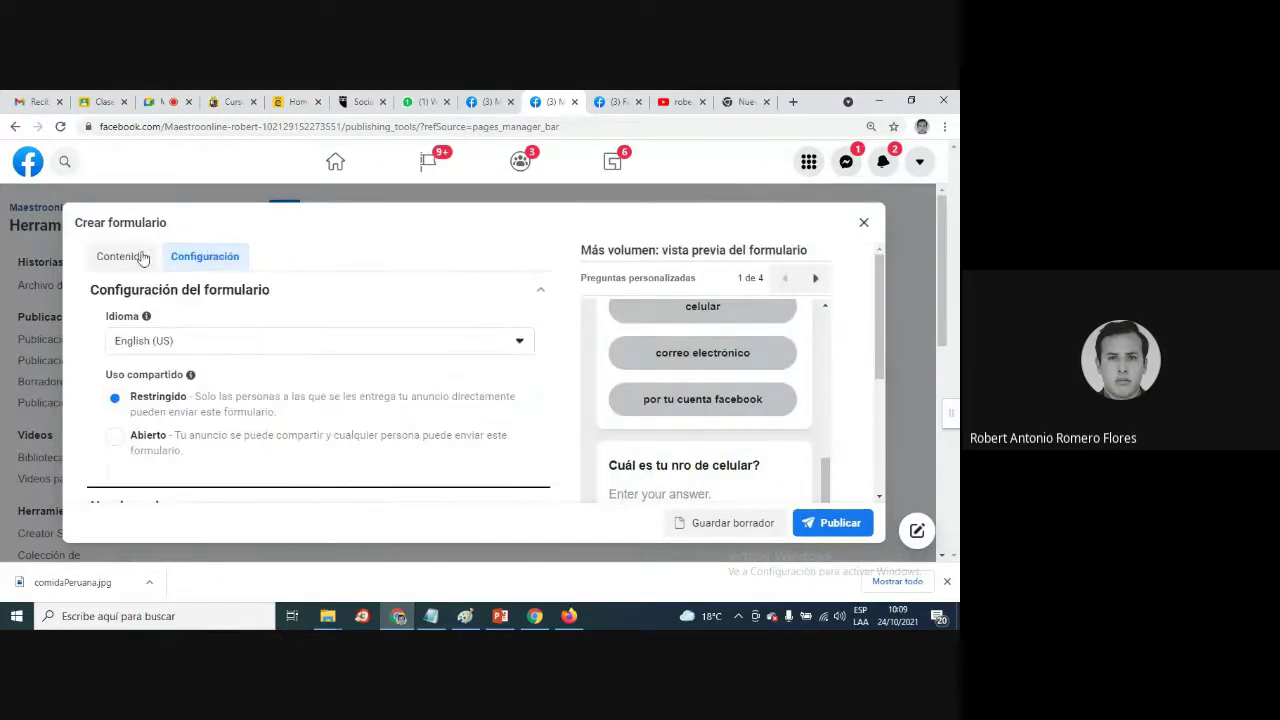
{"action": "left_click", "coordinate": [389, 342]}
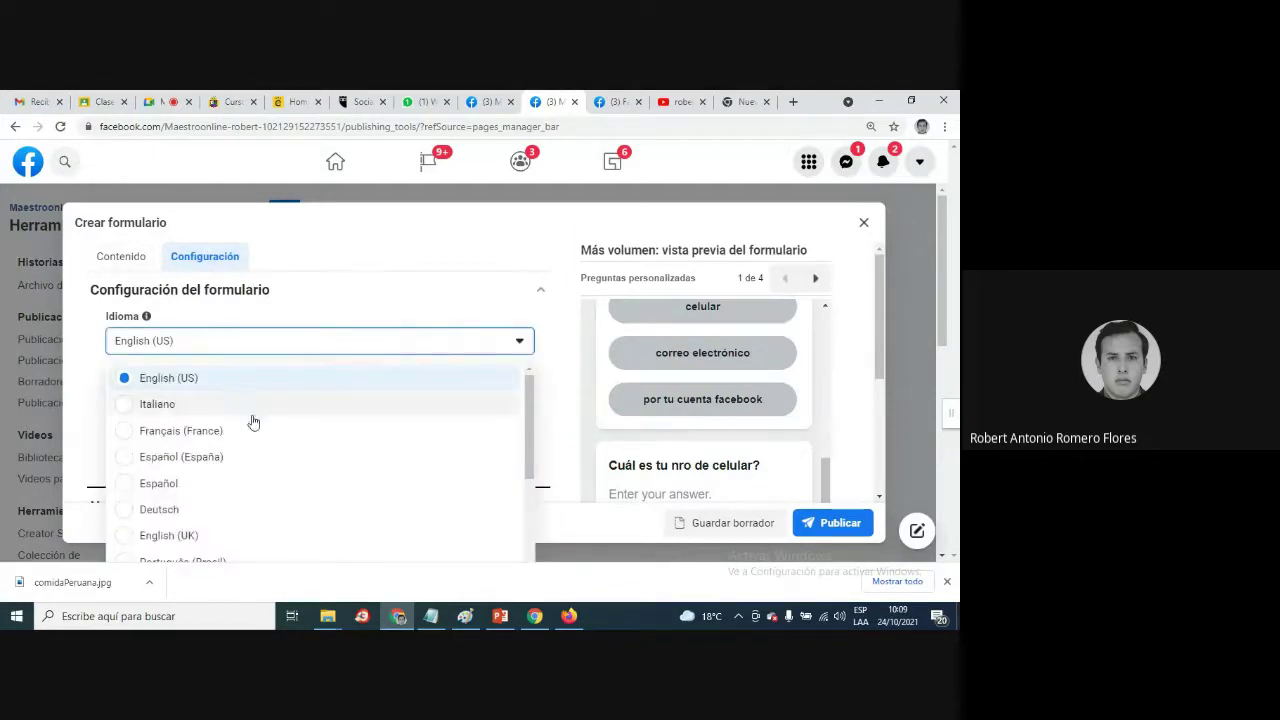
{"action": "left_click", "coordinate": [249, 484]}
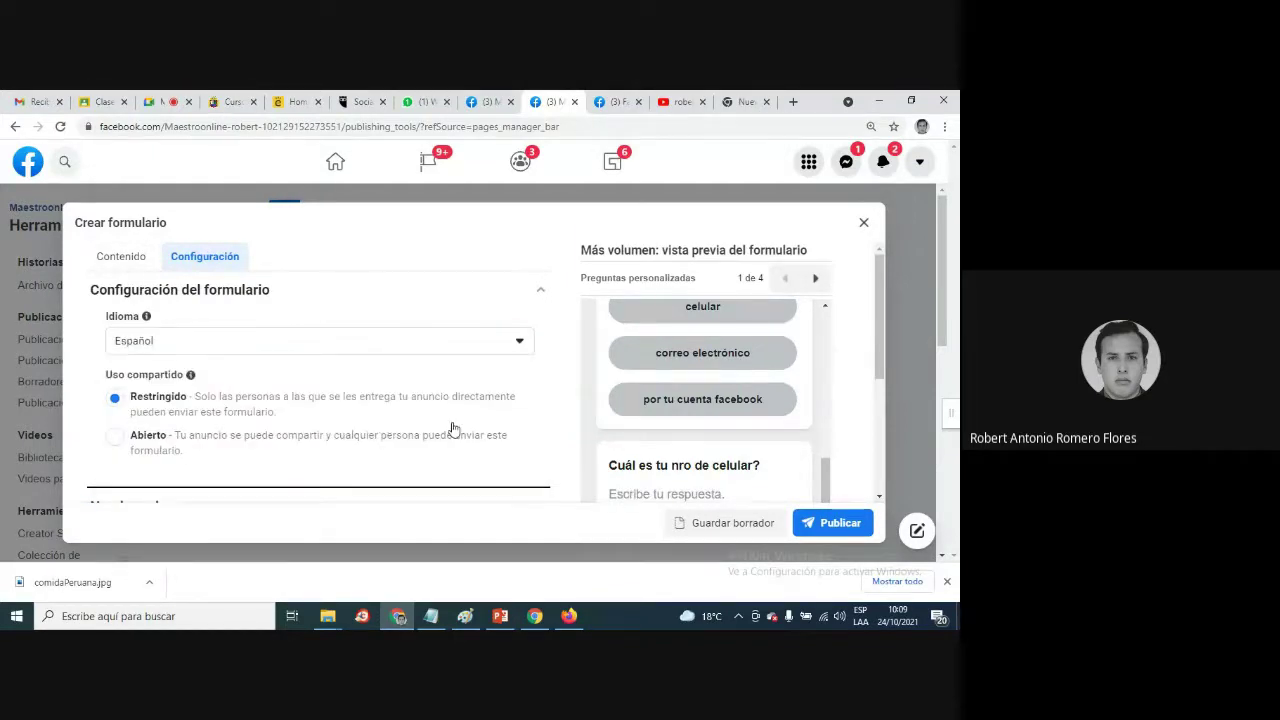
{"action": "scroll", "coordinate": [452, 428], "scroll_direction": "down", "scroll_amount": 2}
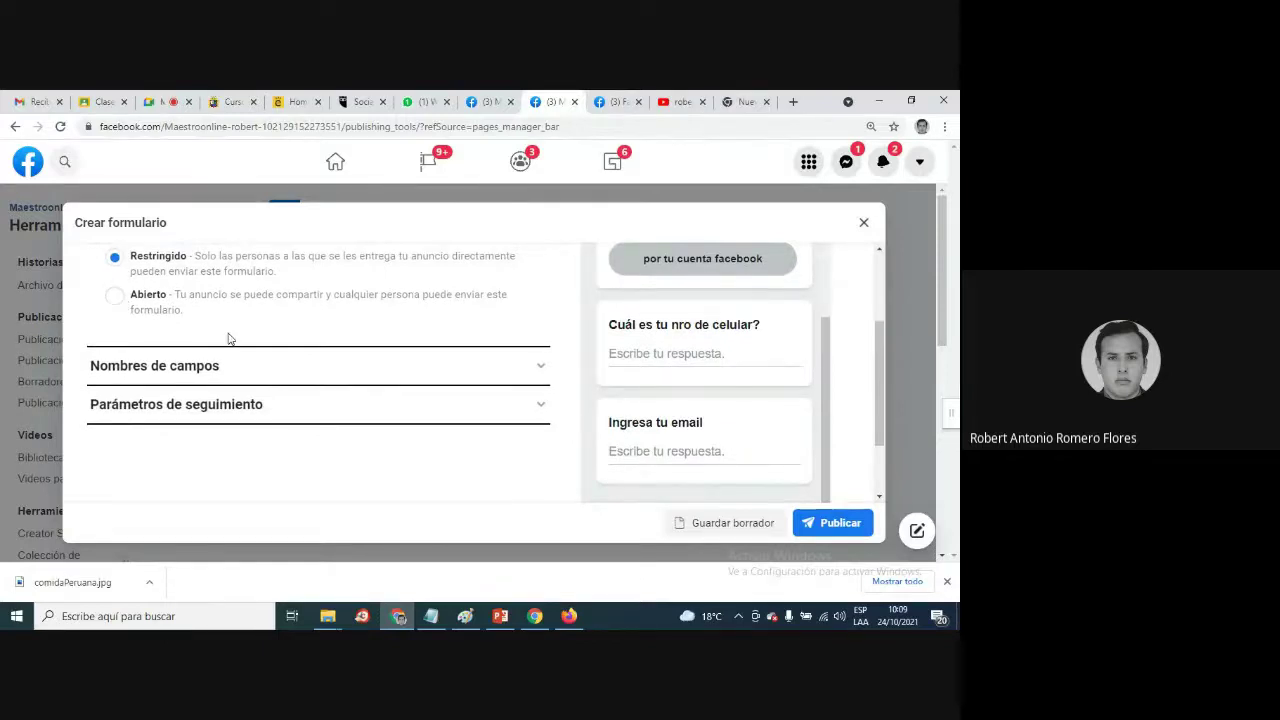
{"action": "scroll", "coordinate": [229, 335], "scroll_direction": "up", "scroll_amount": 3}
{"action": "left_click", "coordinate": [121, 256]}
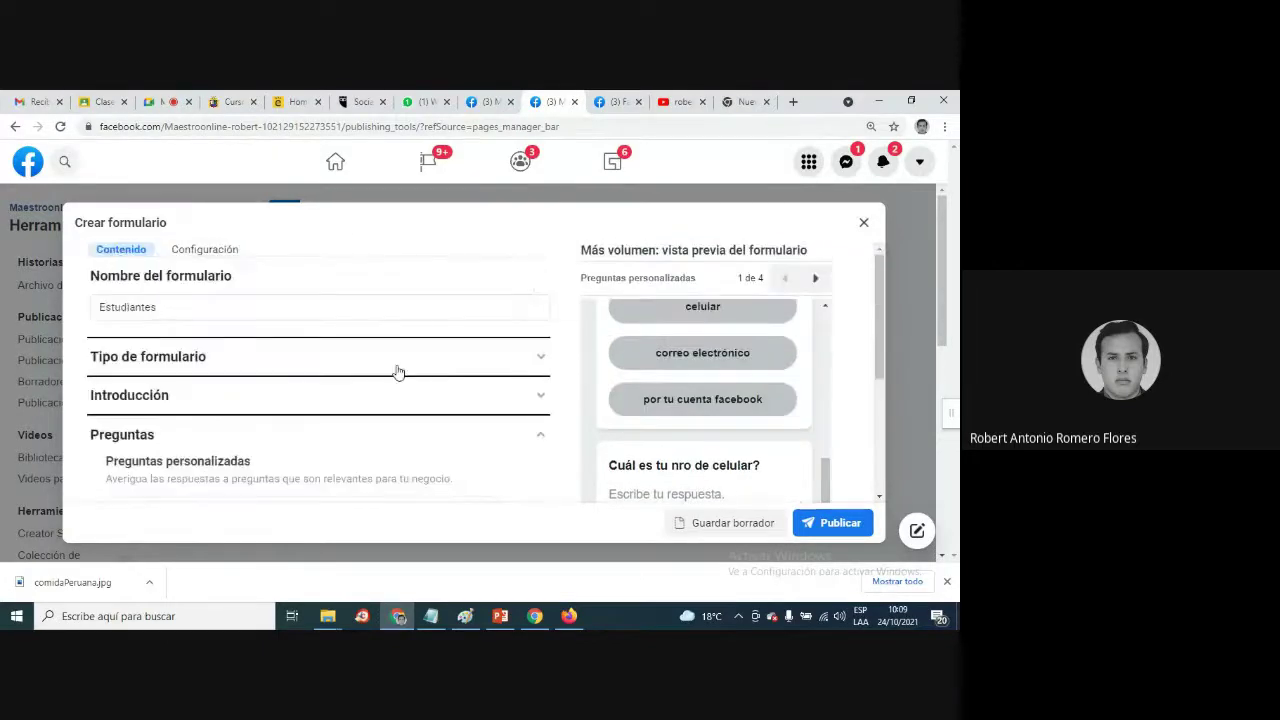
Review the Privacidad, Cierre and Preguntas sections of the form content.
{"action": "left_click", "coordinate": [544, 436]}
{"action": "scroll", "coordinate": [551, 434], "scroll_direction": "down", "scroll_amount": 5}
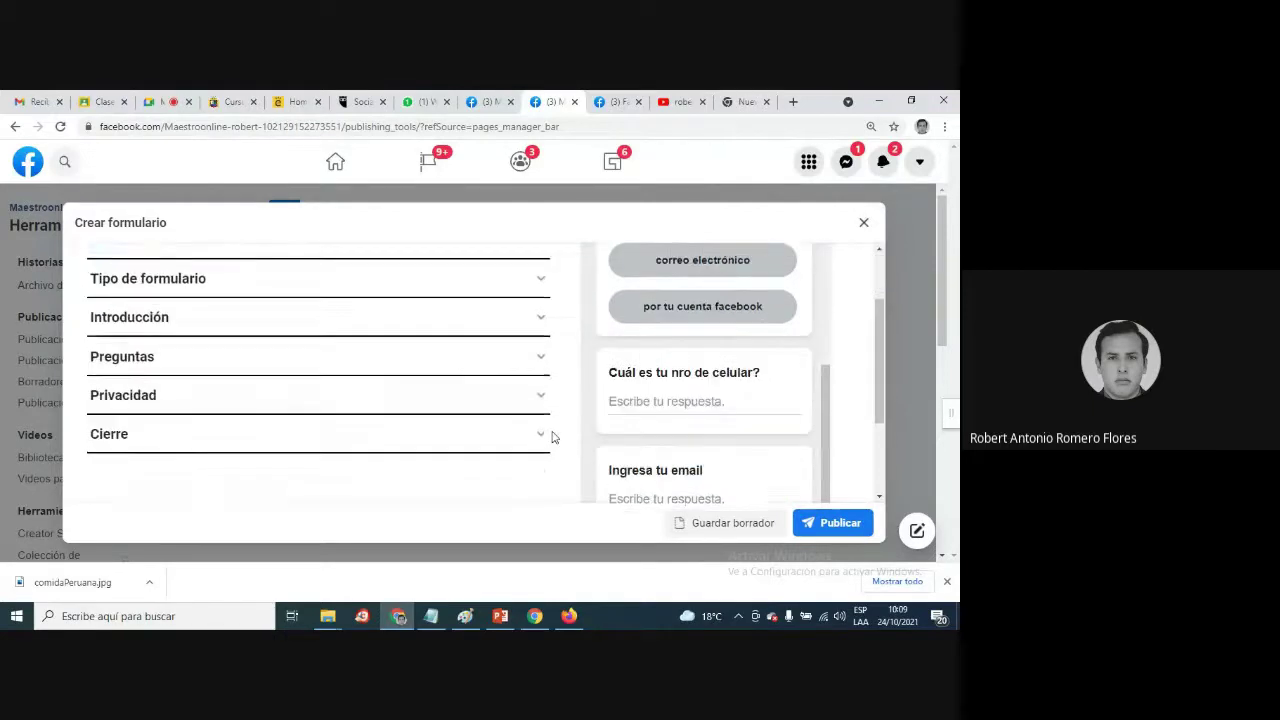
{"action": "left_click", "coordinate": [540, 282]}
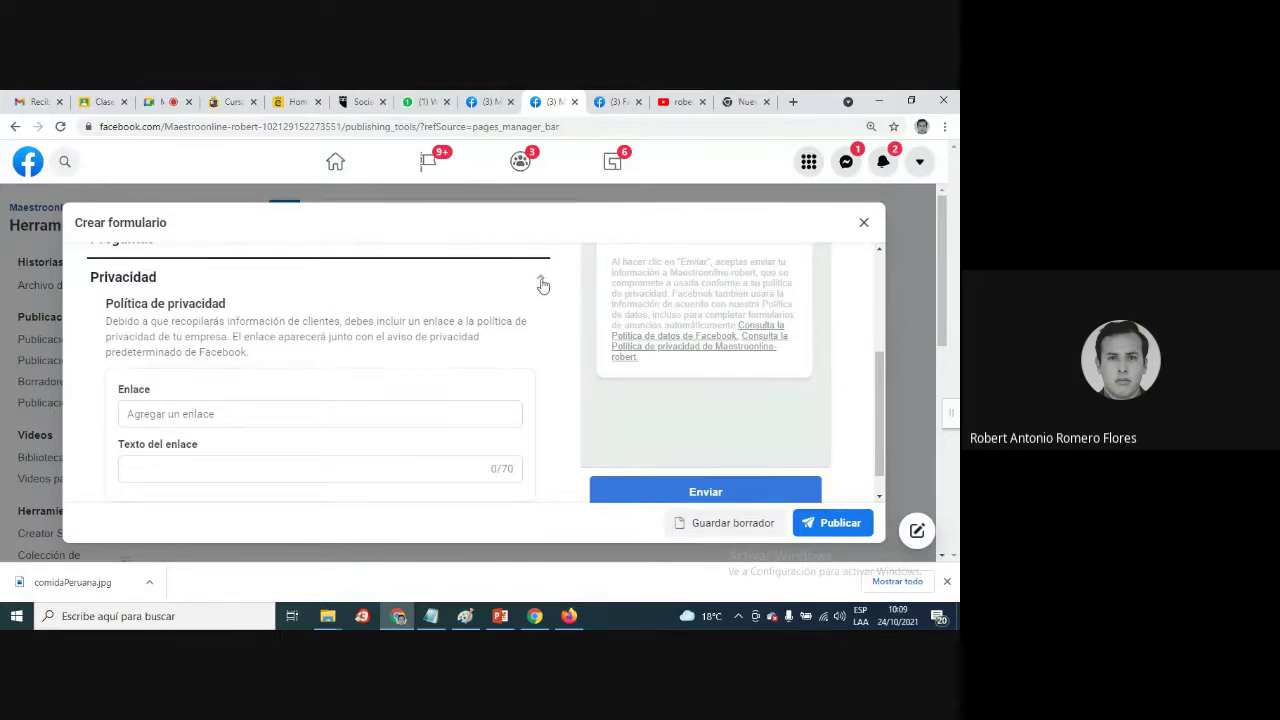
{"action": "left_click", "coordinate": [541, 285]}
{"action": "left_click", "coordinate": [541, 319]}
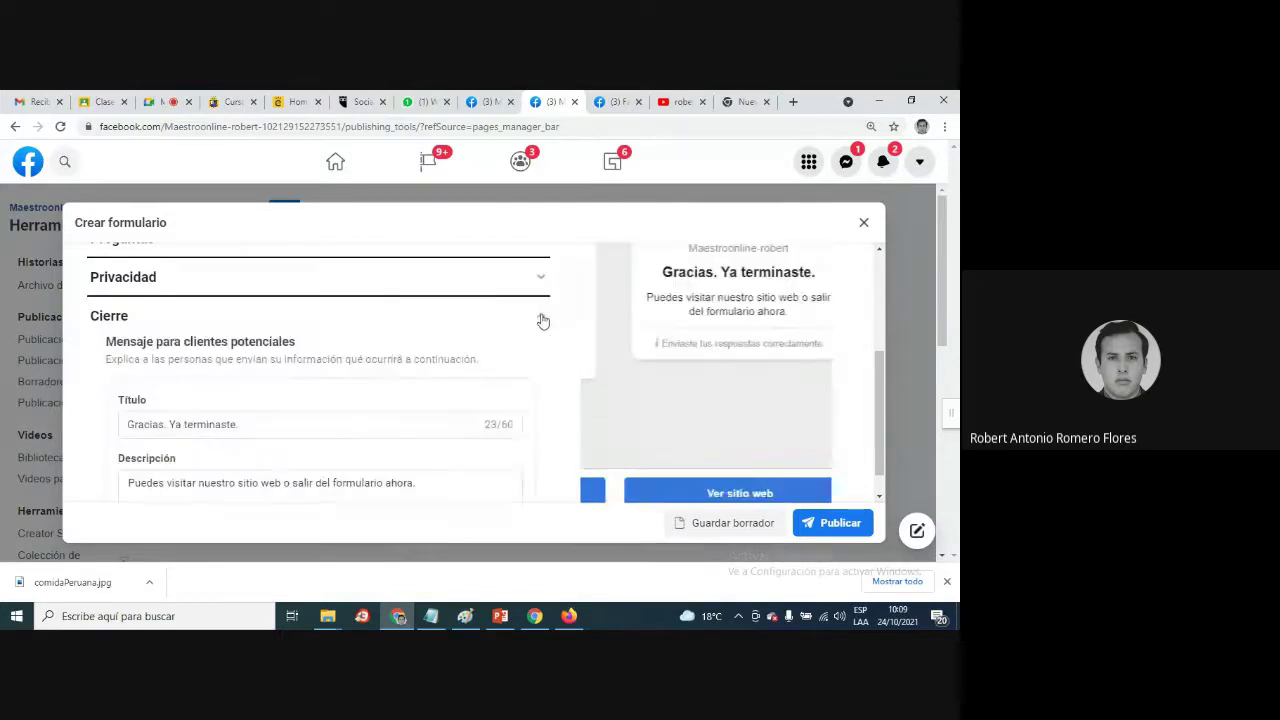
{"action": "scroll", "coordinate": [562, 388], "scroll_direction": "up", "scroll_amount": 4}
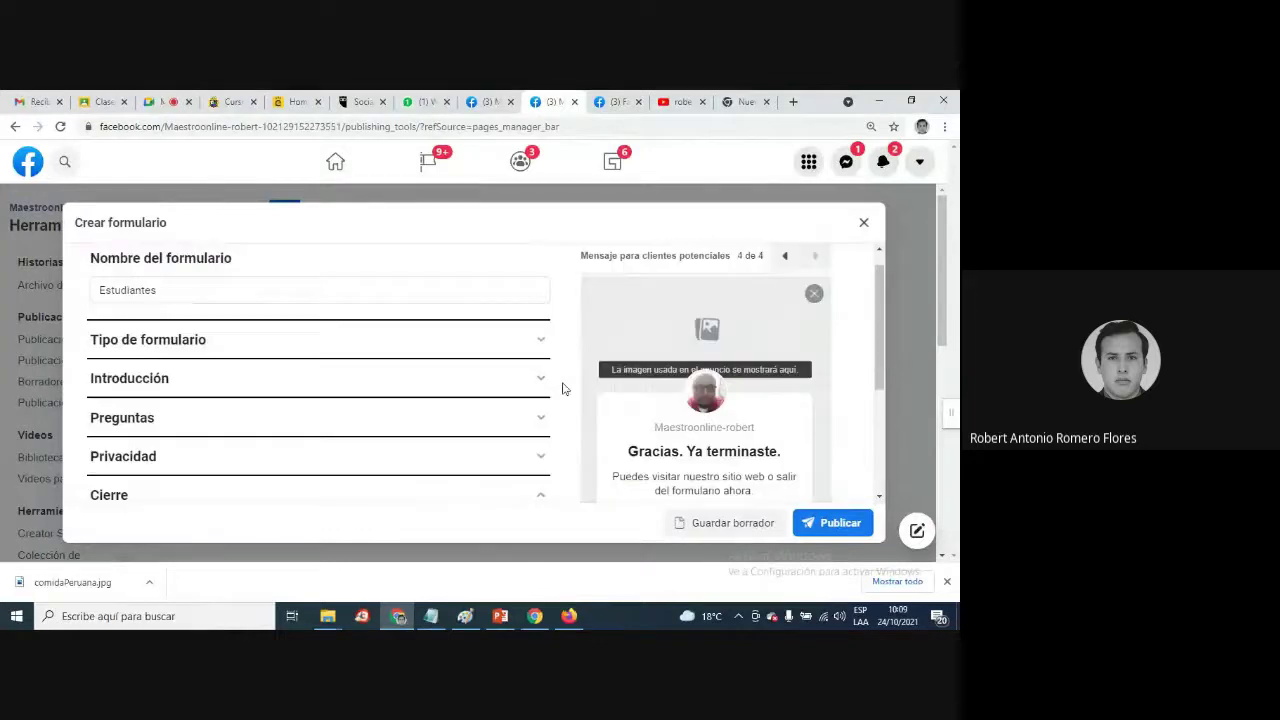
{"action": "scroll", "coordinate": [562, 388], "scroll_direction": "down", "scroll_amount": 3}
{"action": "scroll", "coordinate": [563, 386], "scroll_direction": "down", "scroll_amount": 2}
{"action": "scroll", "coordinate": [563, 386], "scroll_direction": "up", "scroll_amount": 5}
{"action": "scroll", "coordinate": [563, 386], "scroll_direction": "down", "scroll_amount": 3}
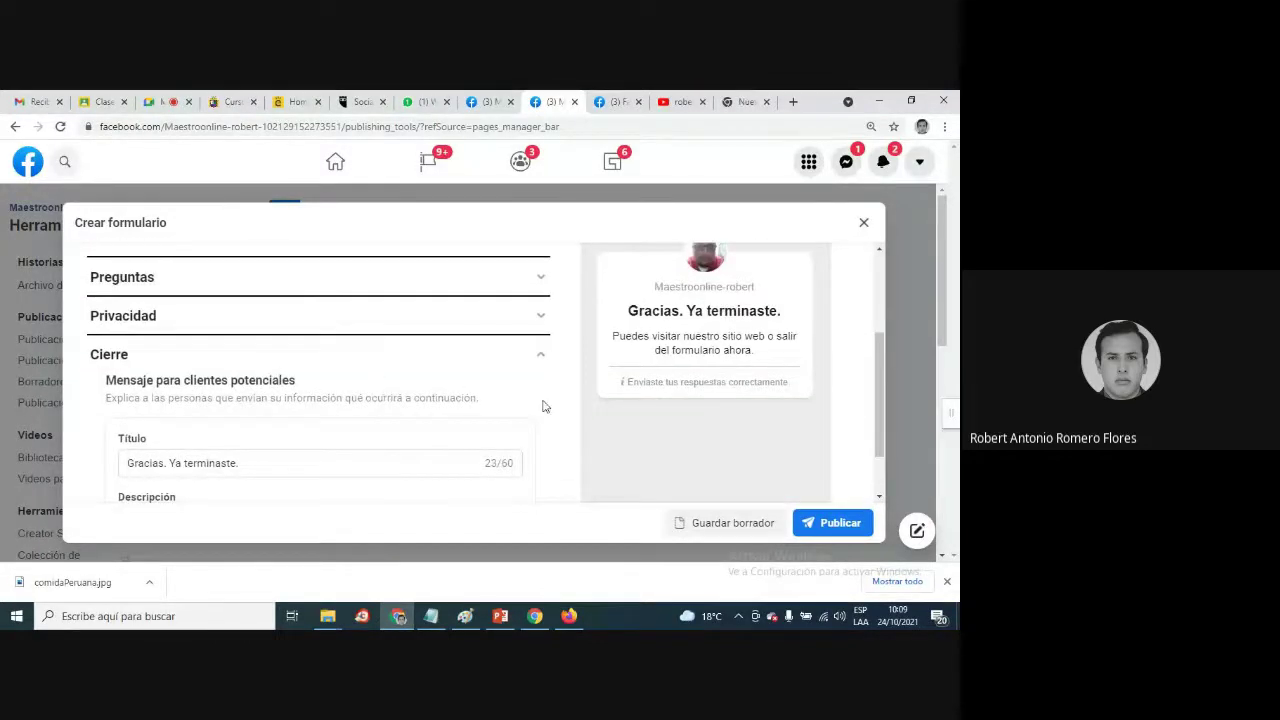
{"action": "scroll", "coordinate": [535, 390], "scroll_direction": "up", "scroll_amount": 1}
{"action": "left_click", "coordinate": [544, 349]}
{"action": "scroll", "coordinate": [557, 366], "scroll_direction": "down", "scroll_amount": 1}
Open the Agregar pregunta question-type list under Preguntas personalizadas.
{"action": "scroll", "coordinate": [560, 396], "scroll_direction": "down", "scroll_amount": 1}
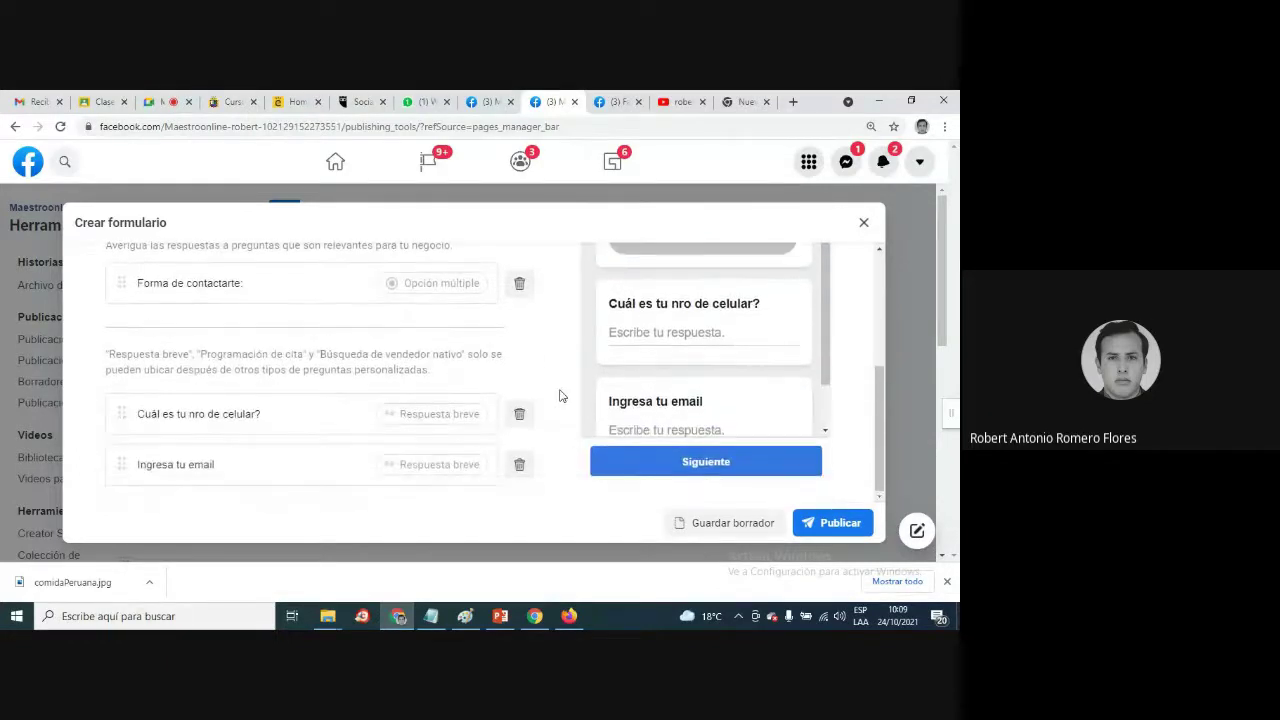
{"action": "scroll", "coordinate": [560, 396], "scroll_direction": "up", "scroll_amount": 2}
{"action": "scroll", "coordinate": [560, 396], "scroll_direction": "down", "scroll_amount": 2}
{"action": "scroll", "coordinate": [560, 396], "scroll_direction": "up", "scroll_amount": 3}
{"action": "scroll", "coordinate": [560, 396], "scroll_direction": "down", "scroll_amount": 3}
{"action": "scroll", "coordinate": [560, 396], "scroll_direction": "up", "scroll_amount": 3}
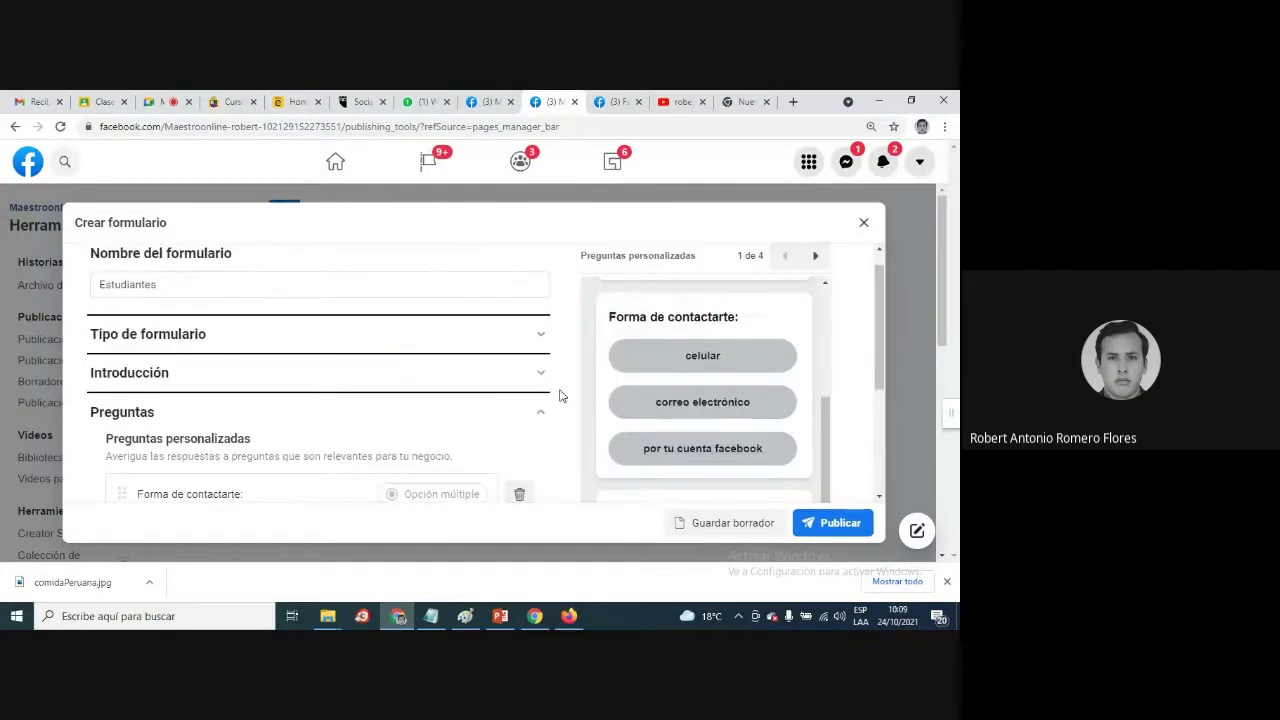
{"action": "scroll", "coordinate": [549, 452], "scroll_direction": "down", "scroll_amount": 3}
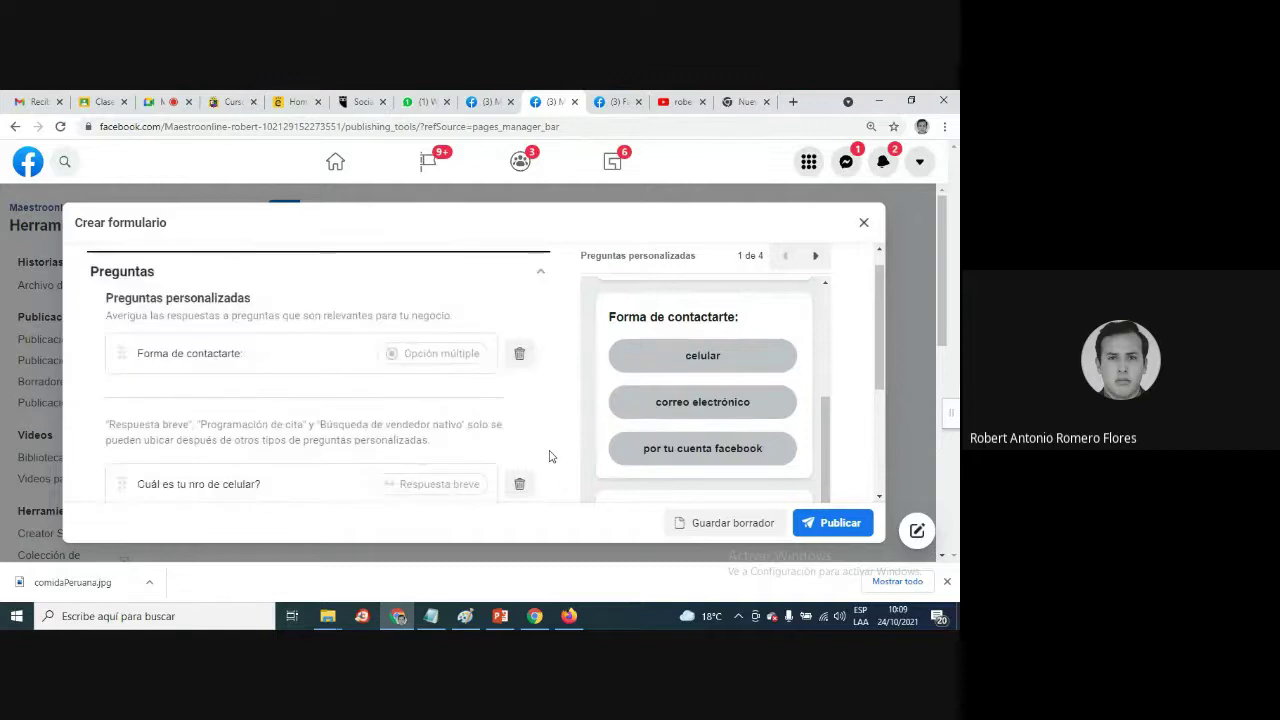
{"action": "scroll", "coordinate": [549, 456], "scroll_direction": "down", "scroll_amount": 3}
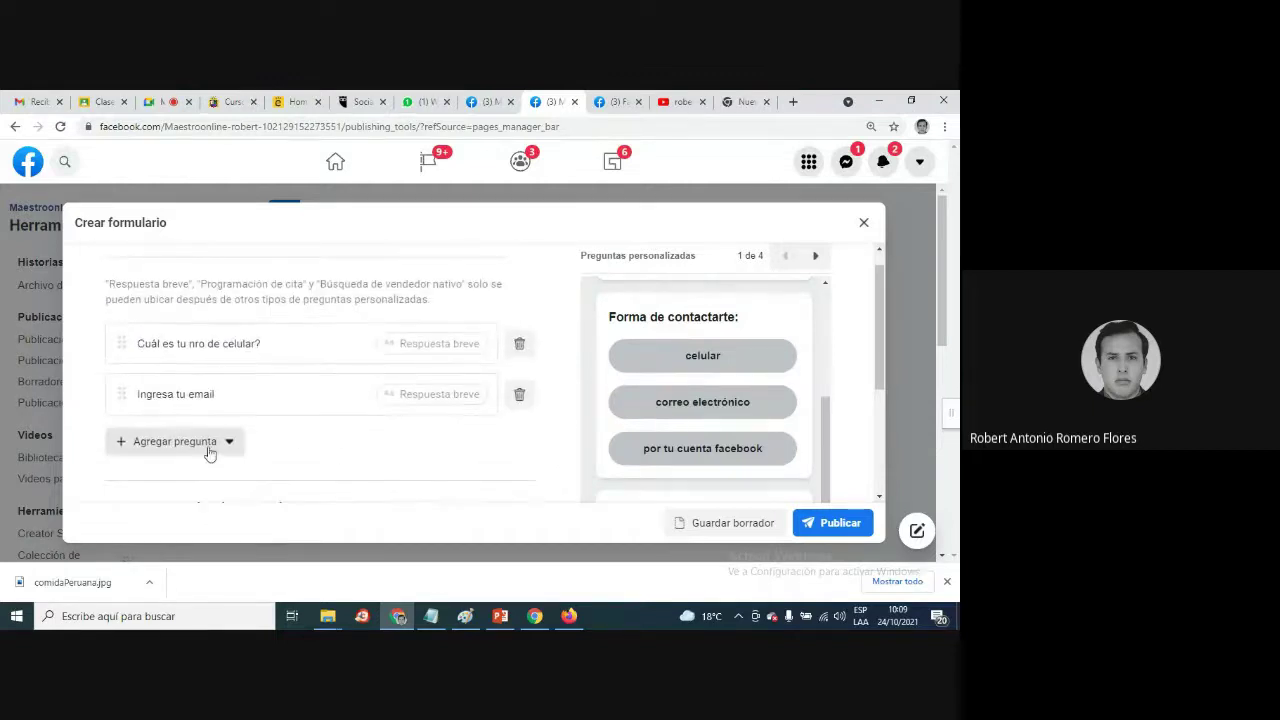
{"action": "scroll", "coordinate": [326, 408], "scroll_direction": "down", "scroll_amount": 4}
{"action": "scroll", "coordinate": [350, 415], "scroll_direction": "up", "scroll_amount": 1}
{"action": "scroll", "coordinate": [351, 415], "scroll_direction": "up", "scroll_amount": 1}
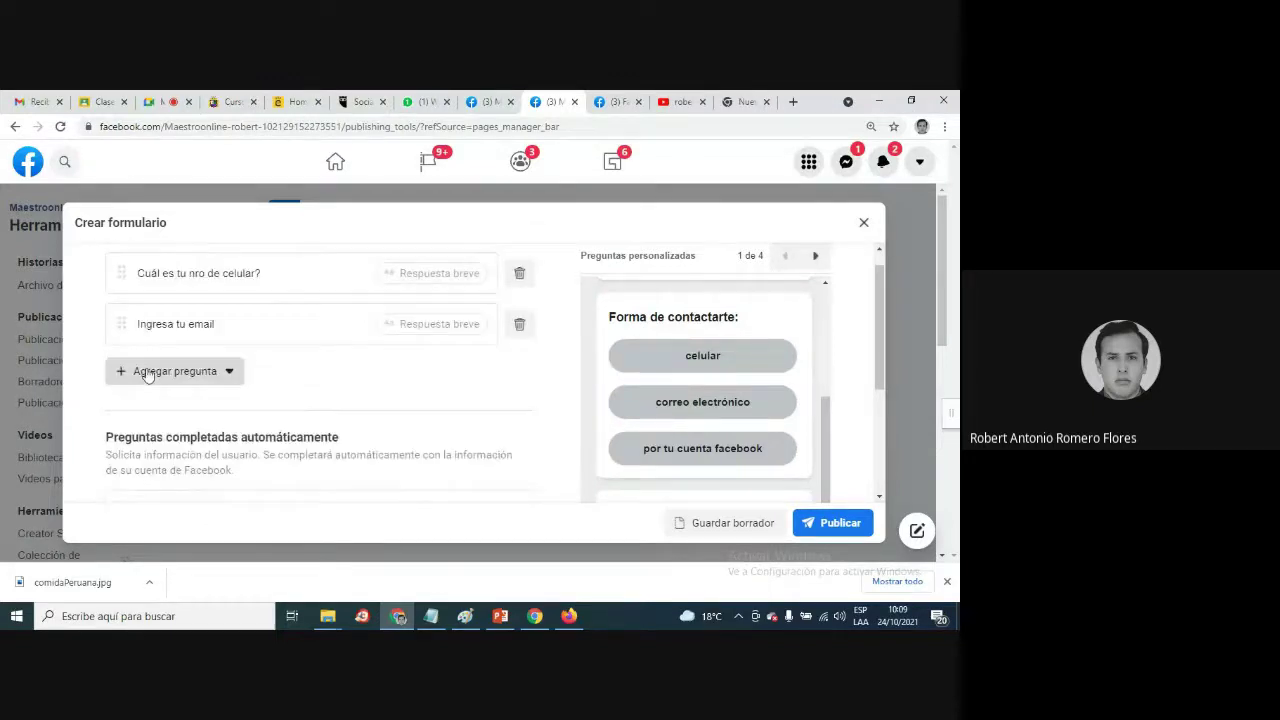
{"action": "left_click", "coordinate": [147, 372]}
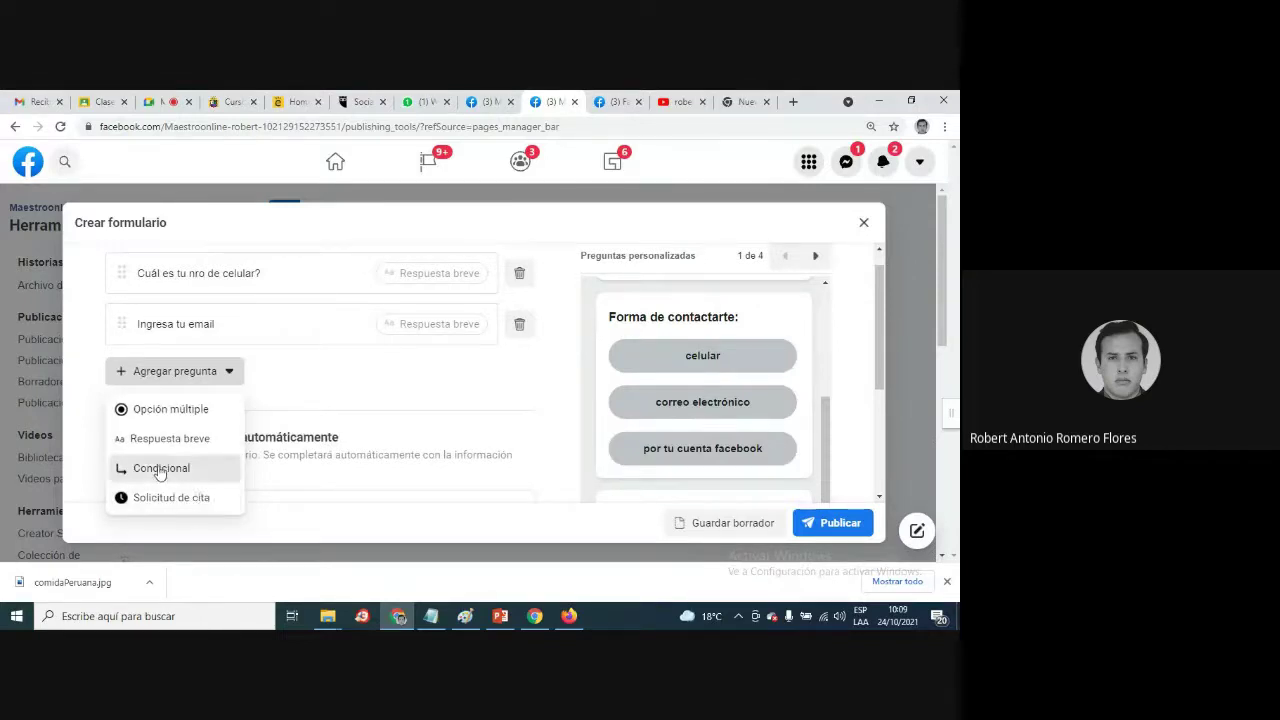
Dismiss the notification popup and look over the newly added conditional-answers question.
{"action": "scroll", "coordinate": [519, 415], "scroll_direction": "down", "scroll_amount": 2}
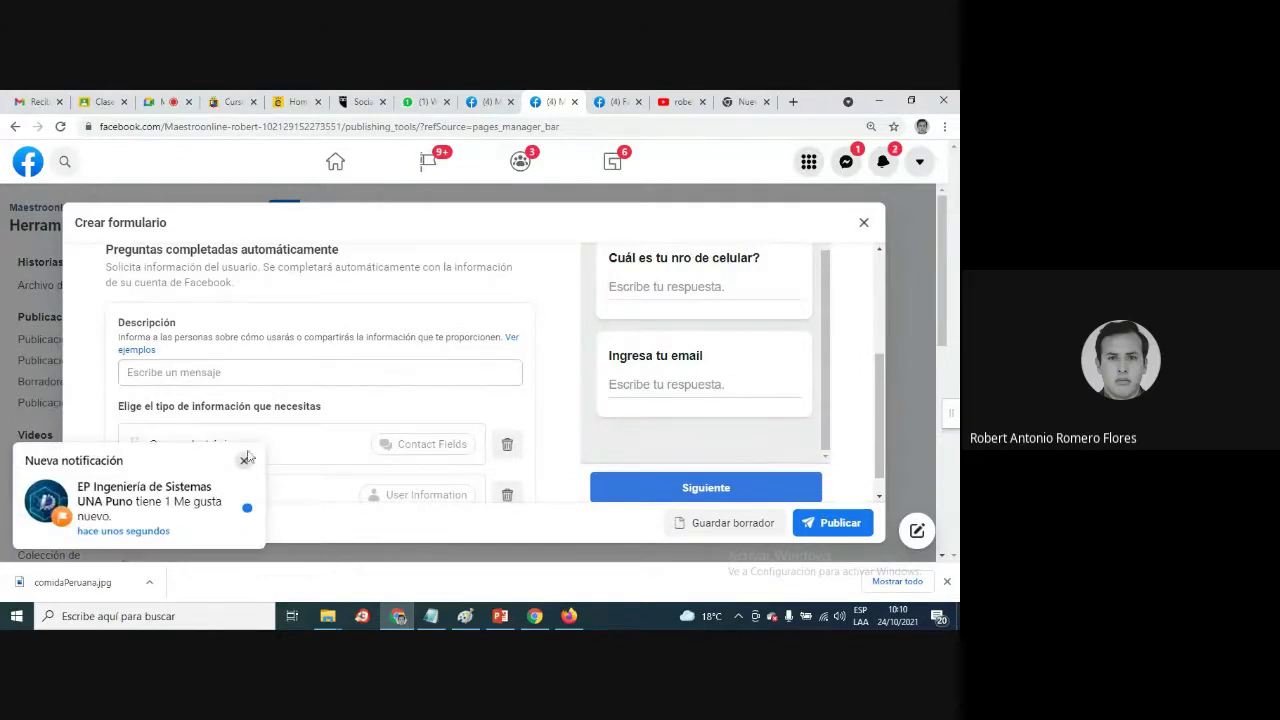
{"action": "left_click", "coordinate": [244, 463]}
{"action": "scroll", "coordinate": [92, 378], "scroll_direction": "up", "scroll_amount": 2}
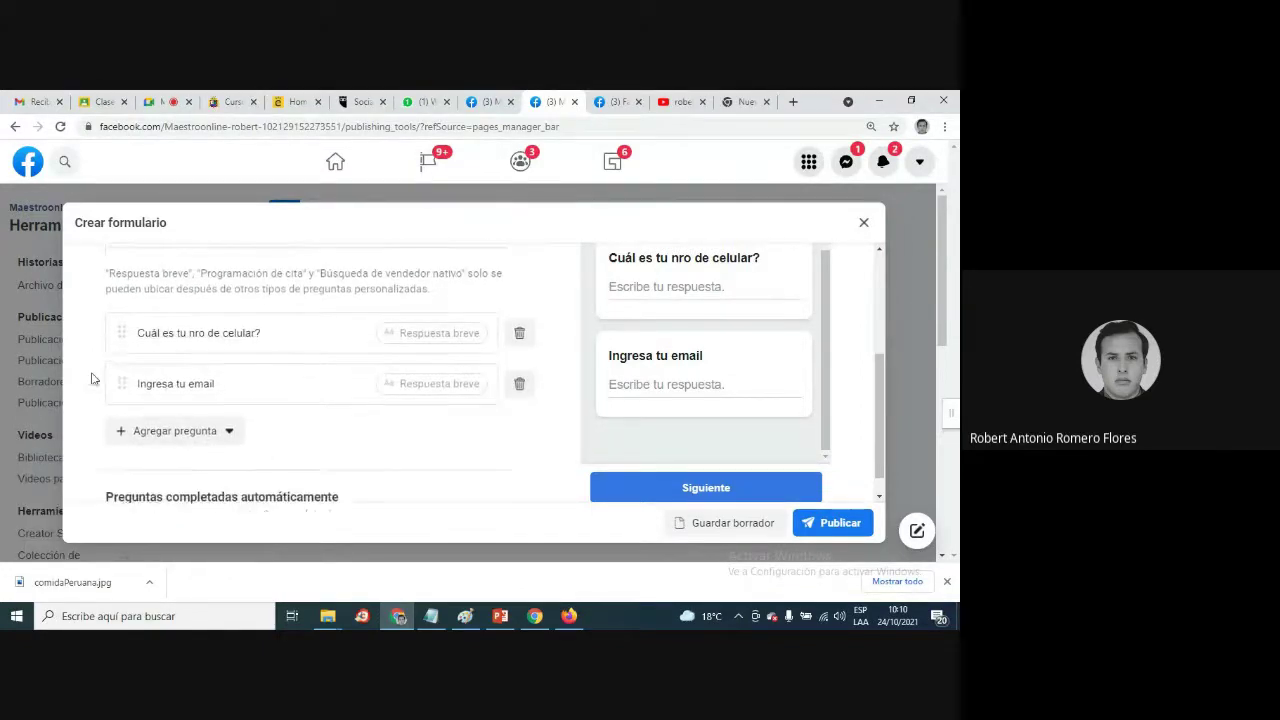
{"action": "scroll", "coordinate": [92, 378], "scroll_direction": "up", "scroll_amount": 5}
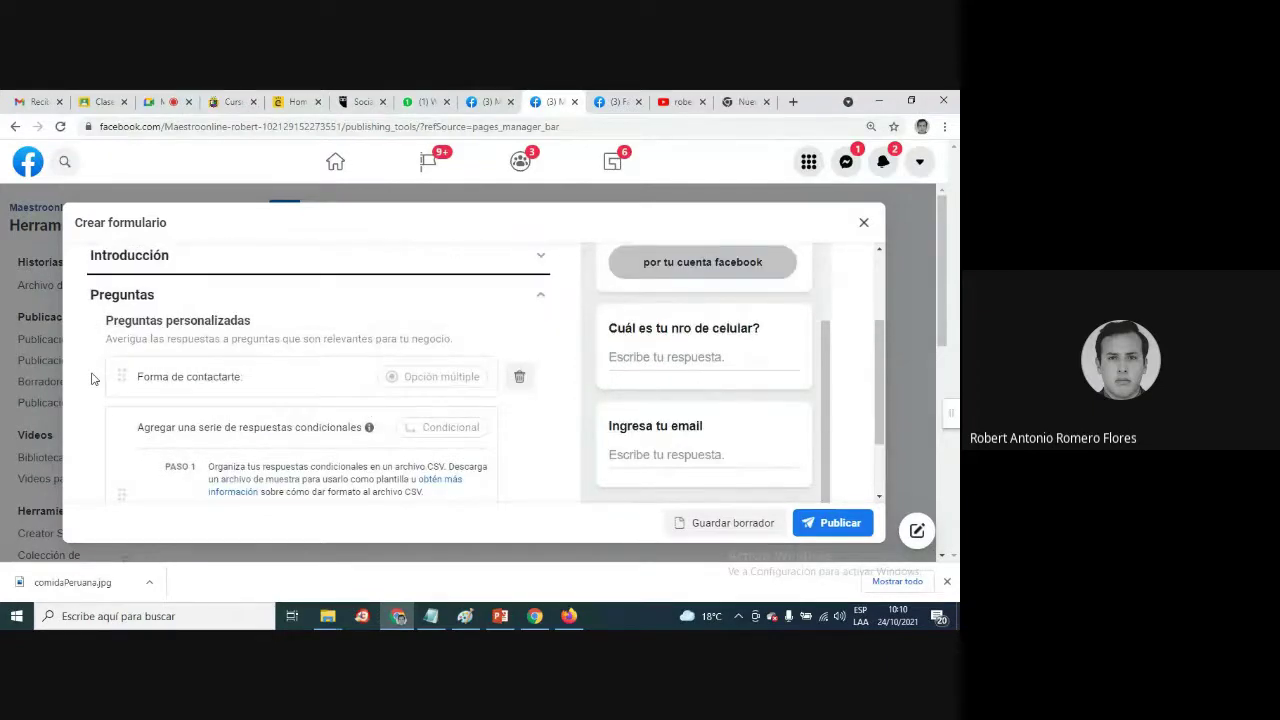
{"action": "scroll", "coordinate": [92, 378], "scroll_direction": "down", "scroll_amount": 1}
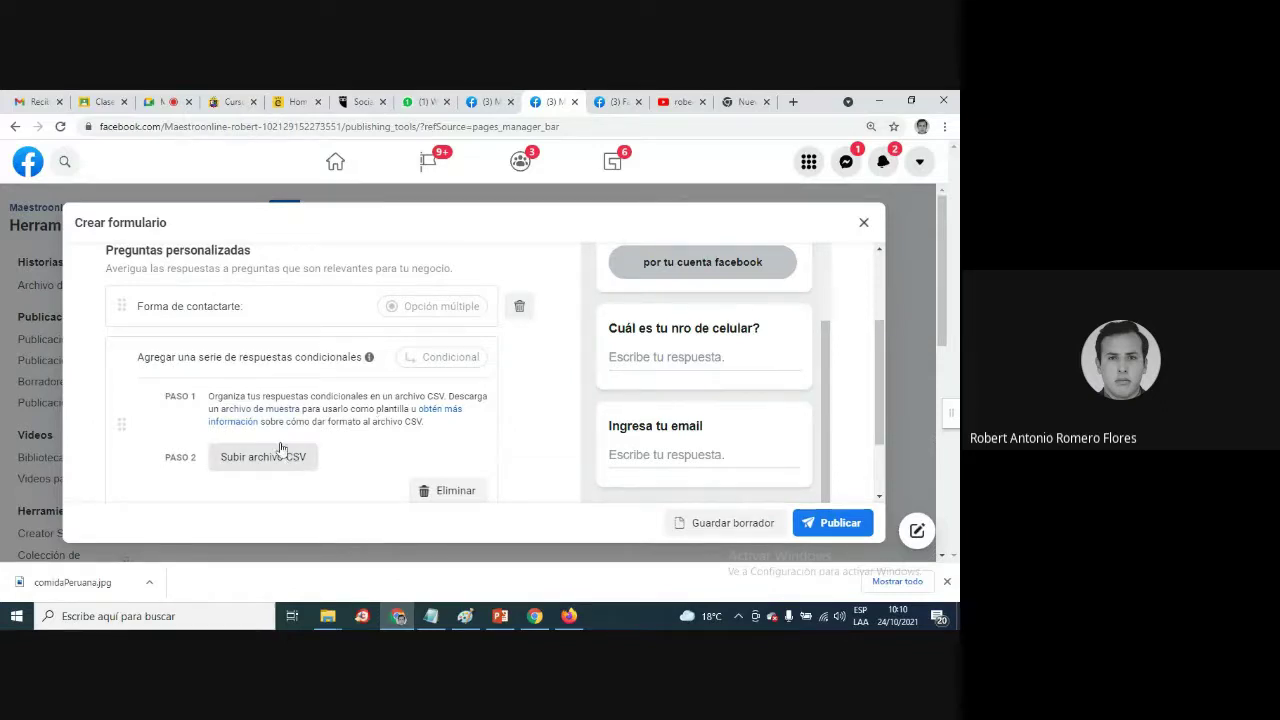
{"action": "scroll", "coordinate": [350, 420], "scroll_direction": "down", "scroll_amount": 2}
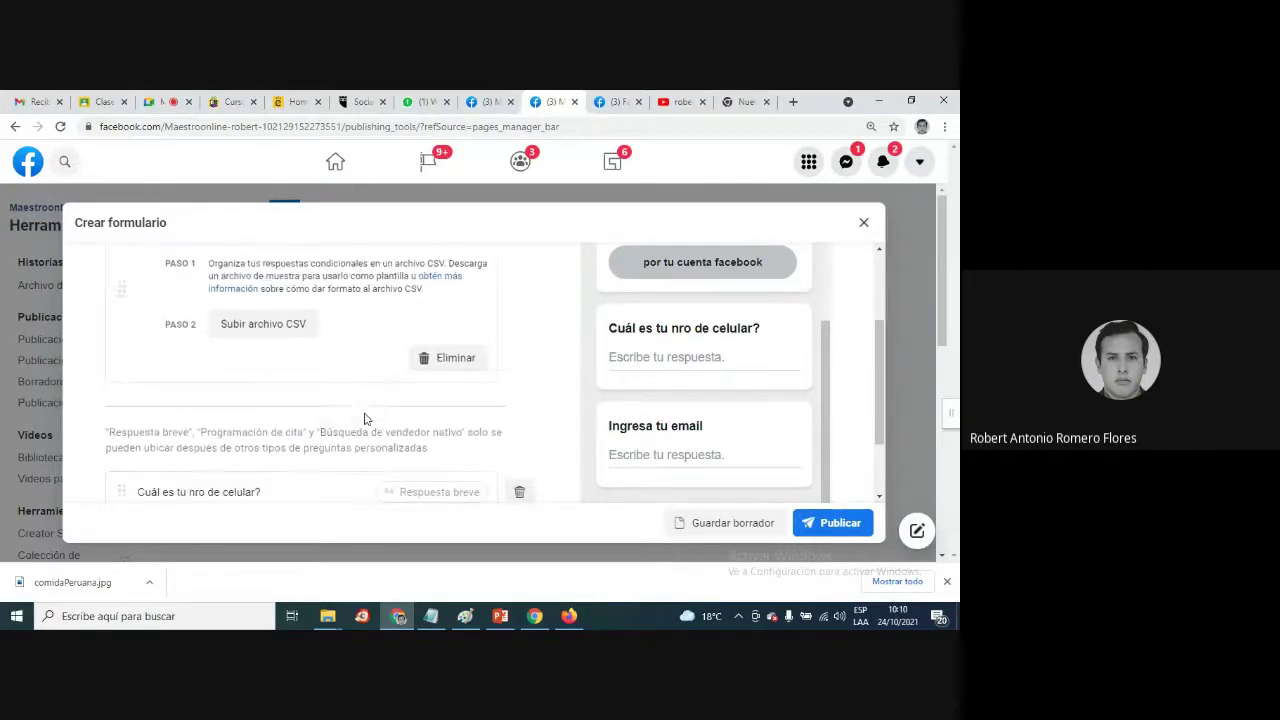
{"action": "scroll", "coordinate": [365, 419], "scroll_direction": "up", "scroll_amount": 3}
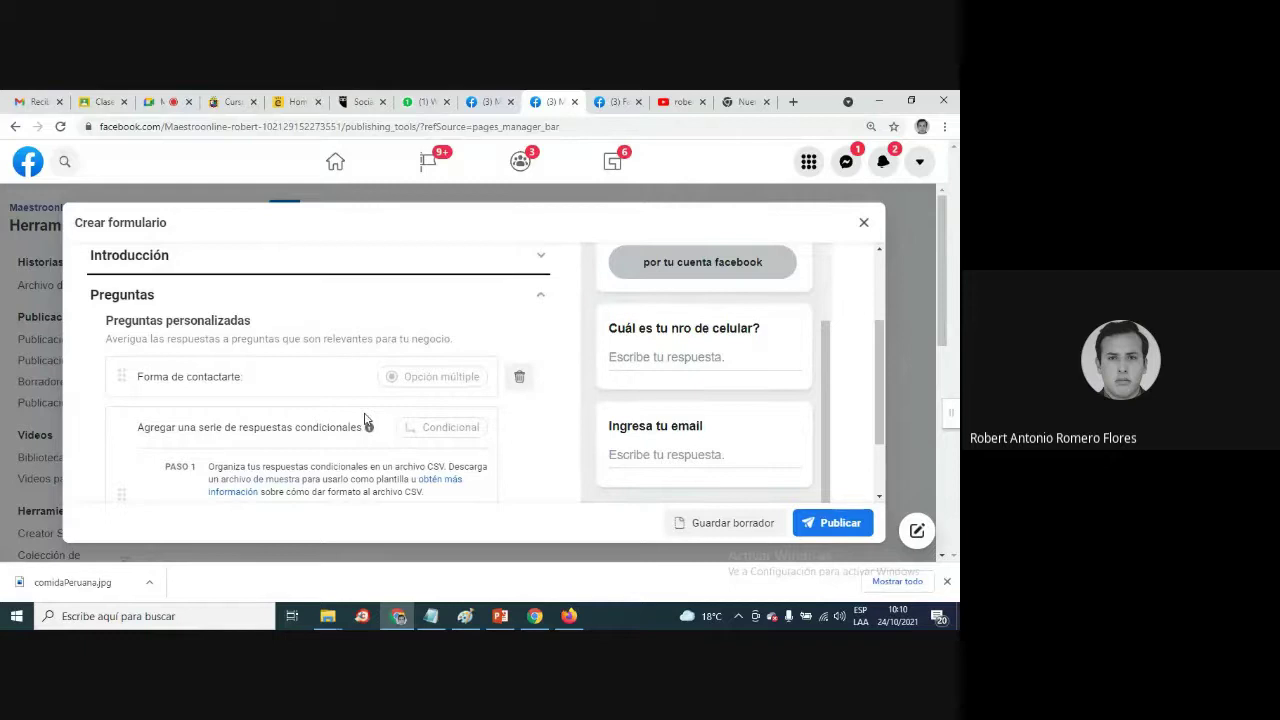
{"action": "scroll", "coordinate": [365, 430], "scroll_direction": "down", "scroll_amount": 3}
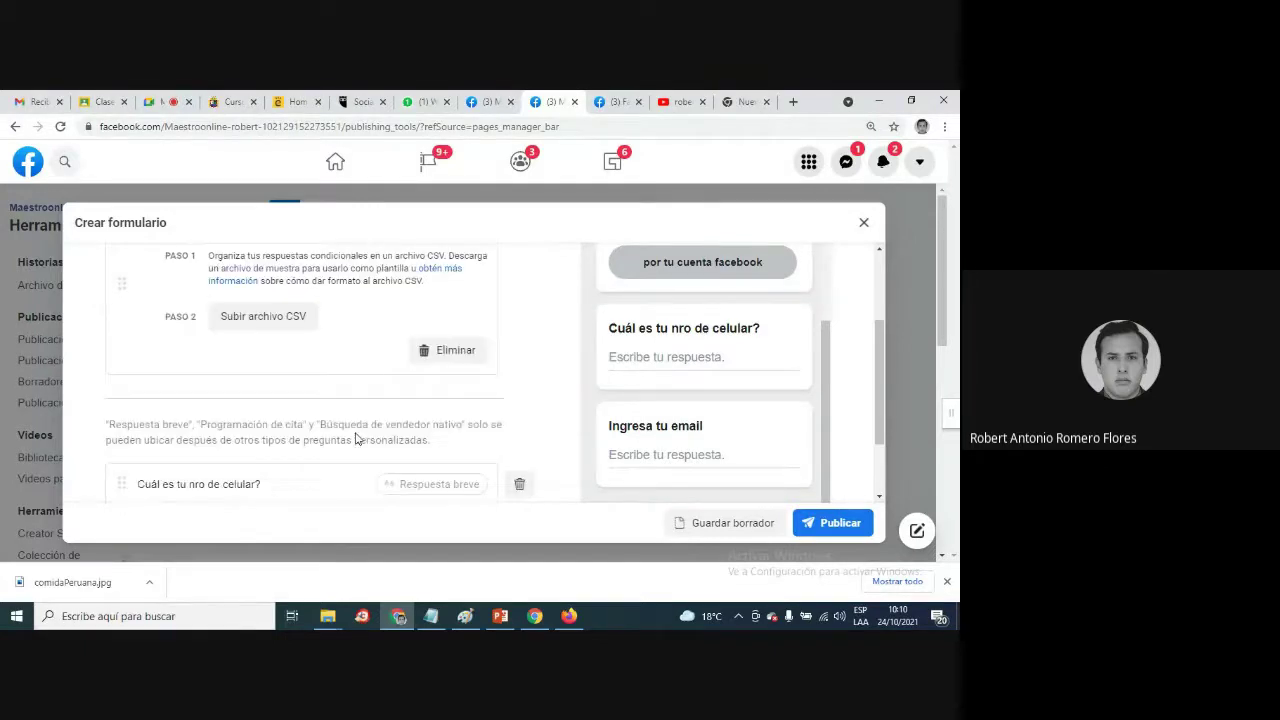
{"action": "scroll", "coordinate": [356, 432], "scroll_direction": "up", "scroll_amount": 2}
{"action": "scroll", "coordinate": [355, 438], "scroll_direction": "down", "scroll_amount": 5}
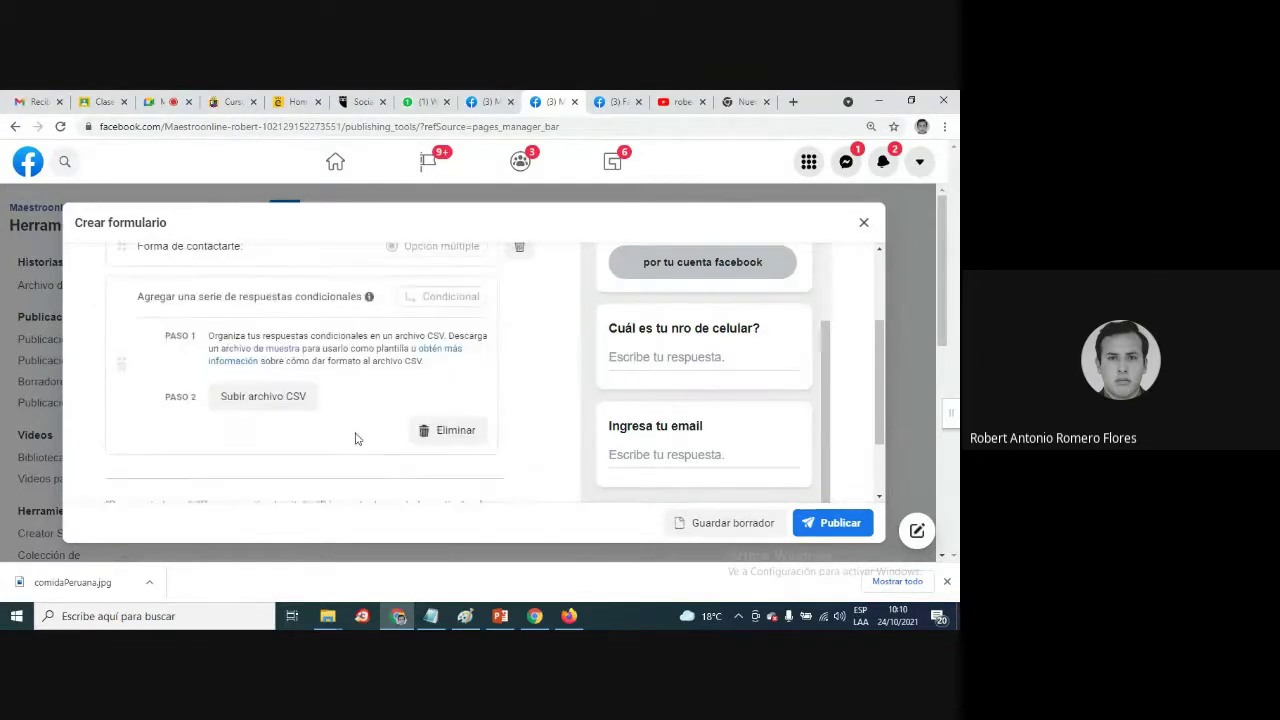
{"action": "scroll", "coordinate": [355, 433], "scroll_direction": "down", "scroll_amount": 4}
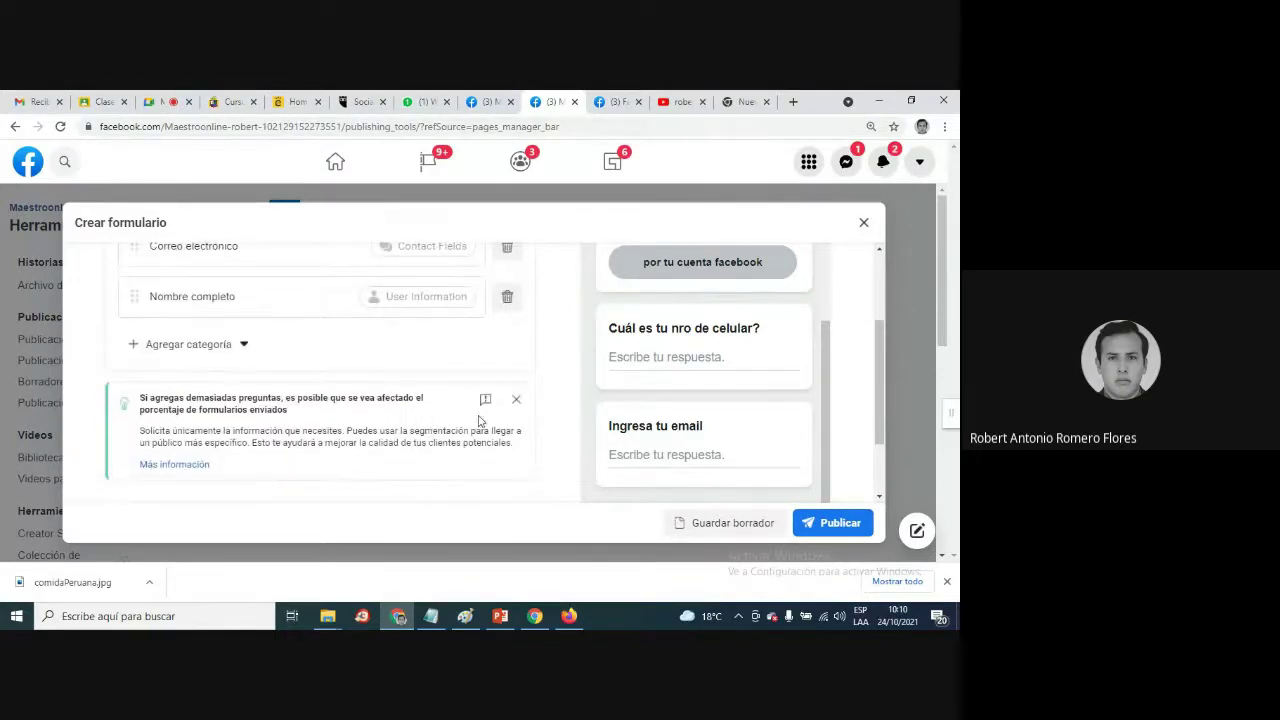
Dismiss the too-many-questions tip and briefly check the Cierre settings.
{"action": "left_click", "coordinate": [515, 412]}
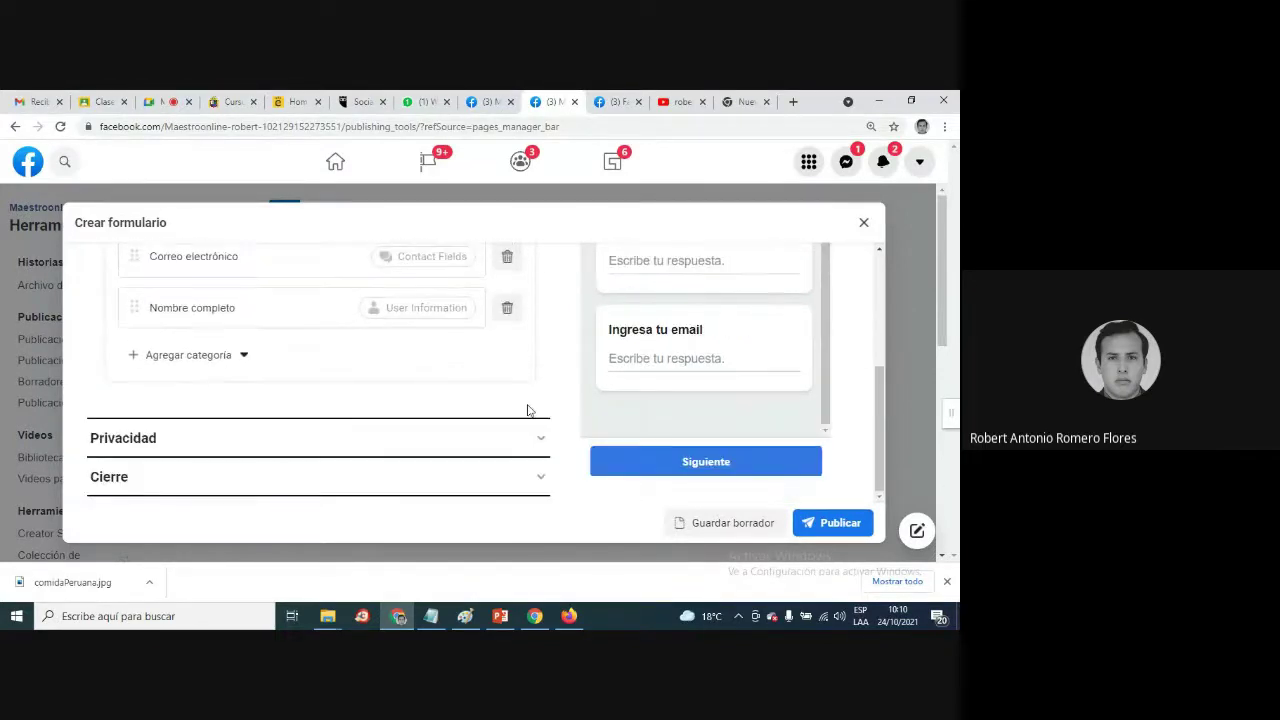
{"action": "left_click", "coordinate": [543, 481]}
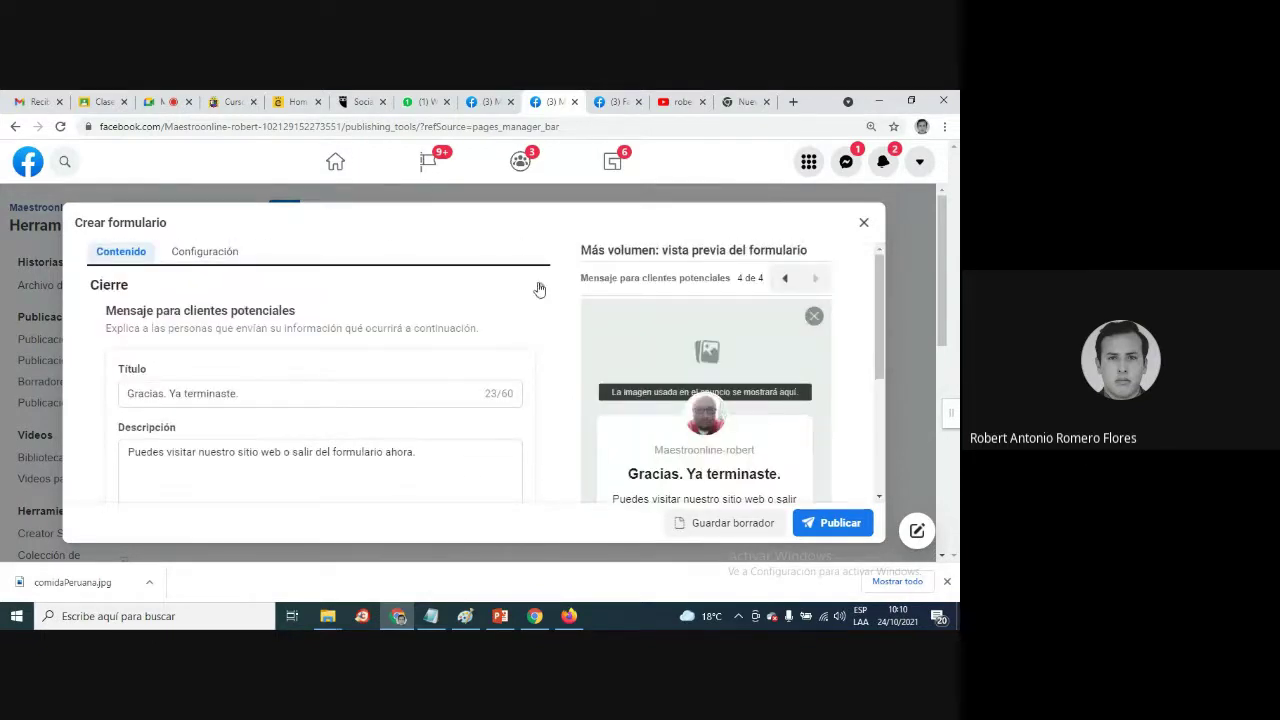
{"action": "left_click", "coordinate": [539, 286]}
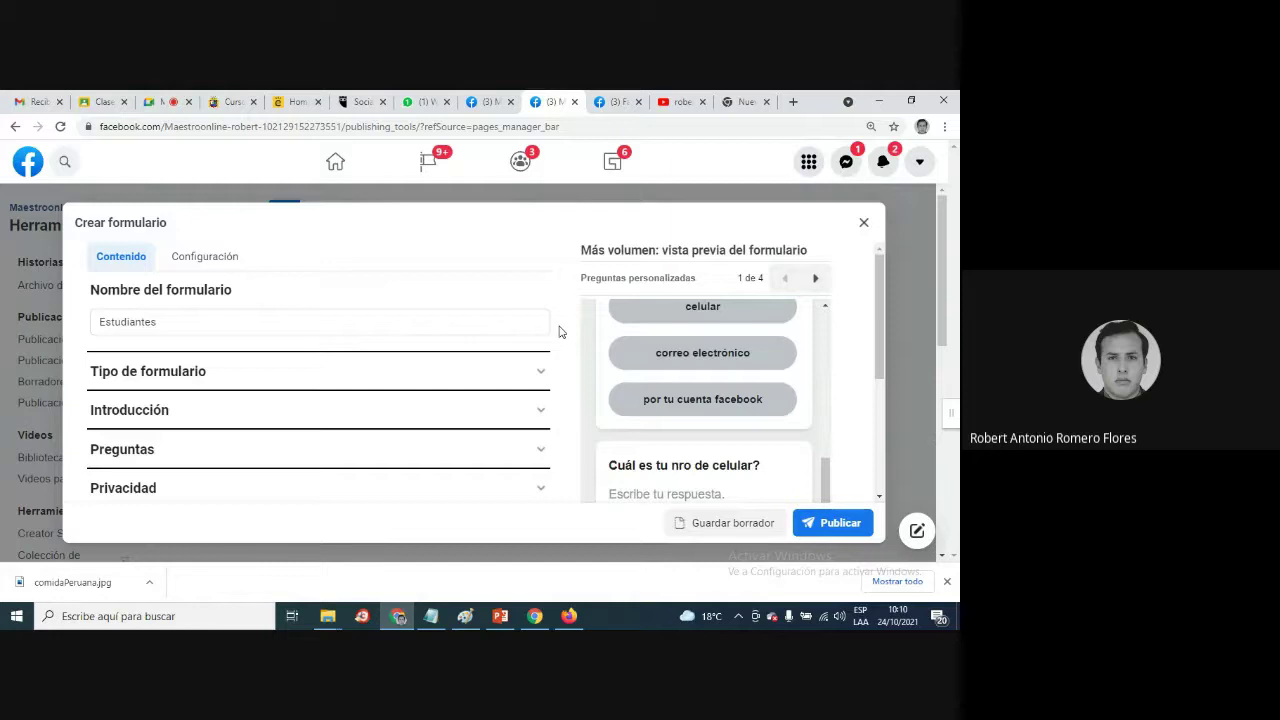
Change the form name to 'Contacto de Estudiantes'.
{"action": "left_click", "coordinate": [197, 323]}
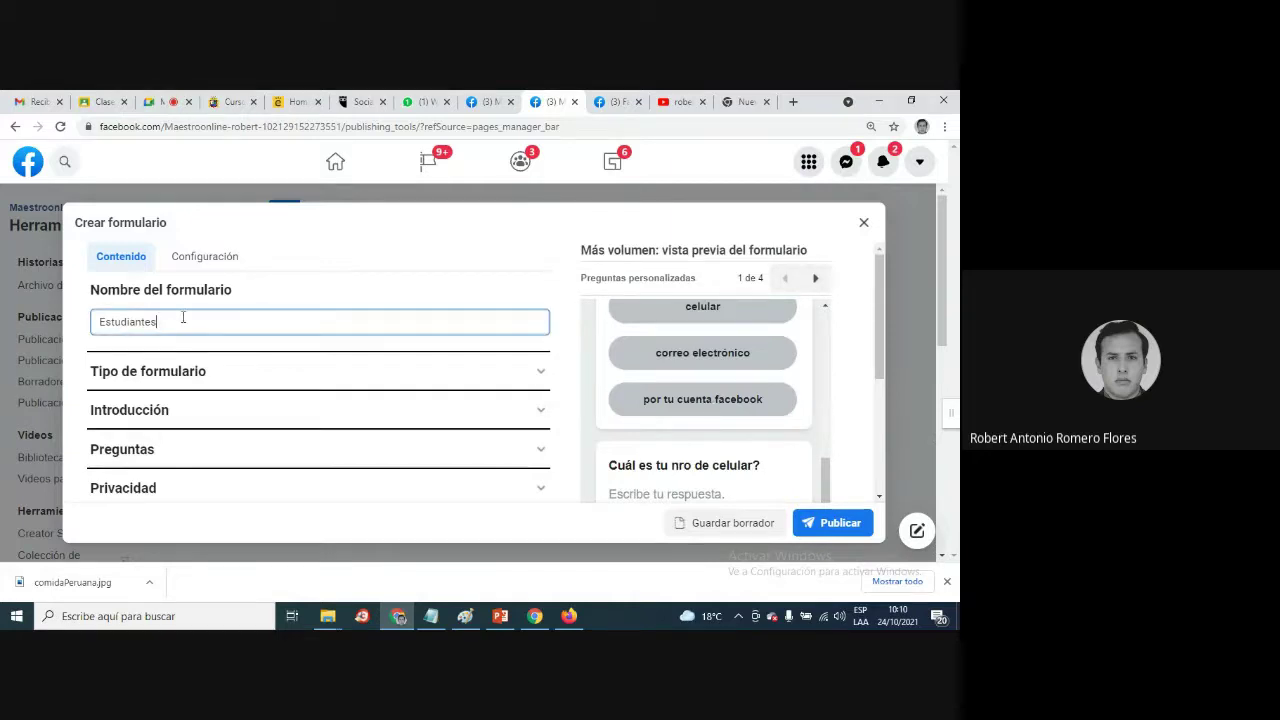
{"action": "type", "text": "Contacto de"}
{"action": "left_click", "coordinate": [552, 388]}
{"action": "scroll", "coordinate": [550, 392], "scroll_direction": "down", "scroll_amount": 3}
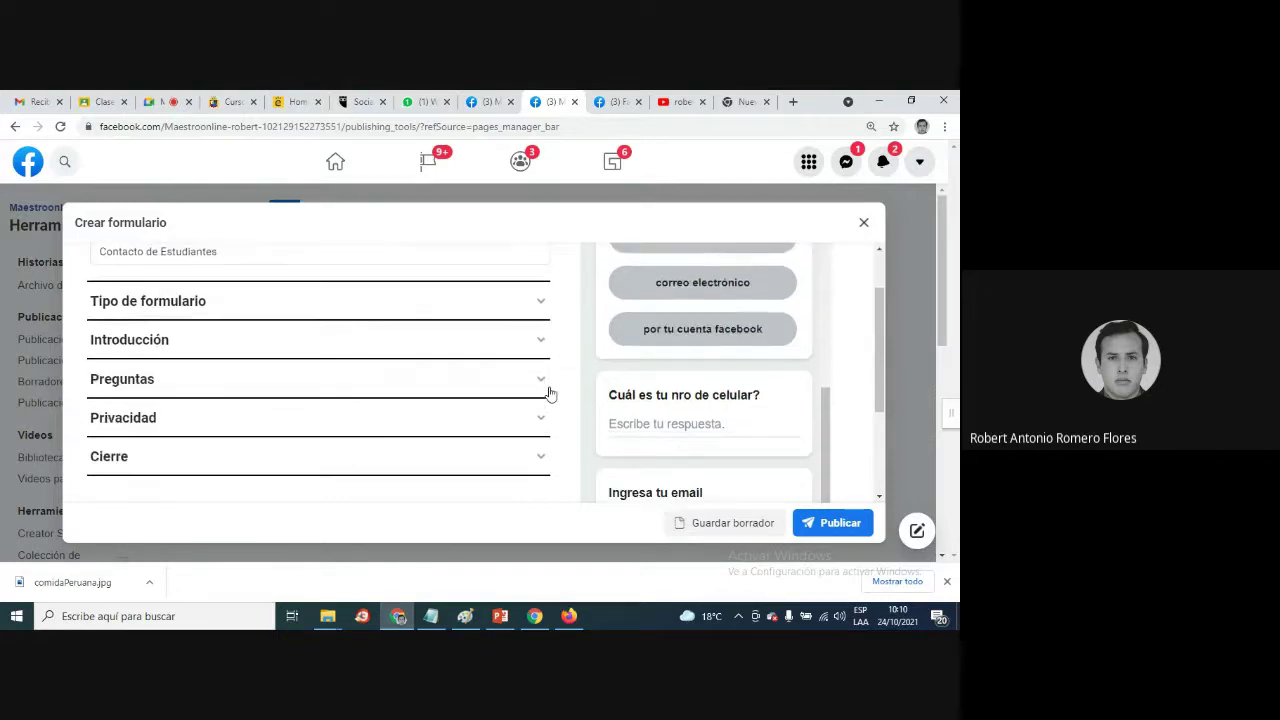
{"action": "scroll", "coordinate": [550, 395], "scroll_direction": "up", "scroll_amount": 3}
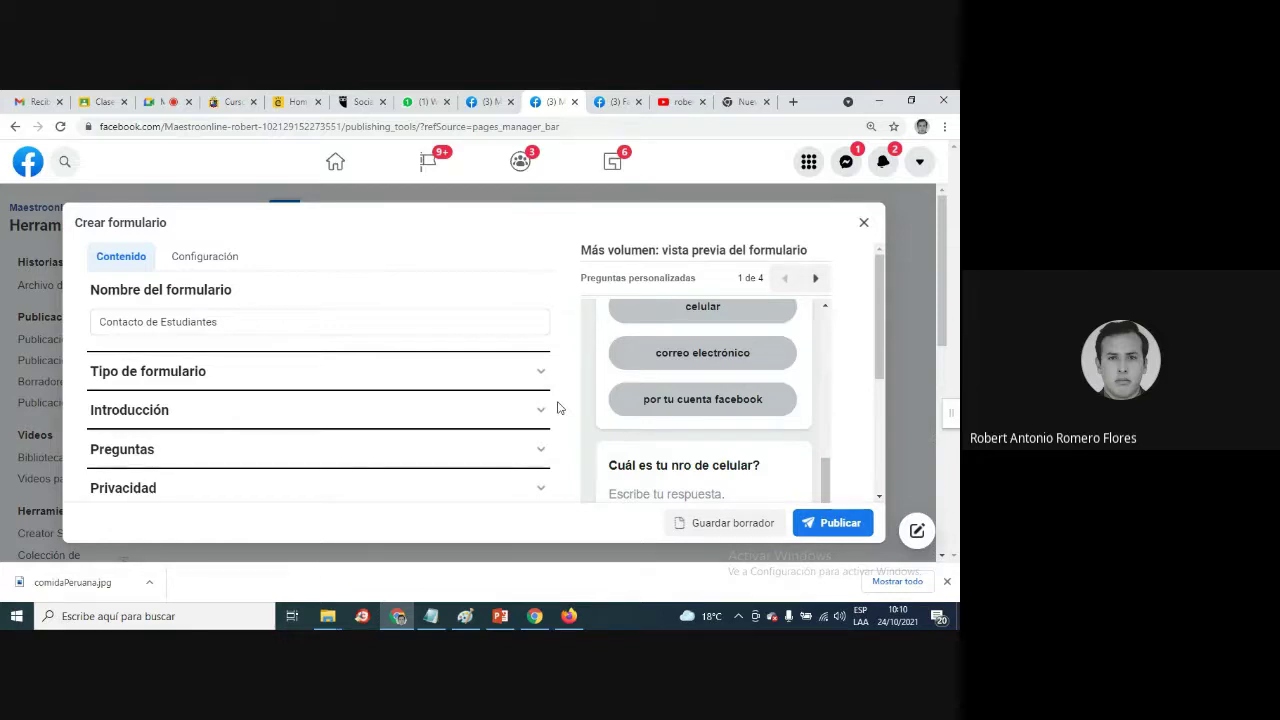
{"action": "scroll", "coordinate": [557, 408], "scroll_direction": "down", "scroll_amount": 3}
{"action": "scroll", "coordinate": [557, 408], "scroll_direction": "up", "scroll_amount": 3}
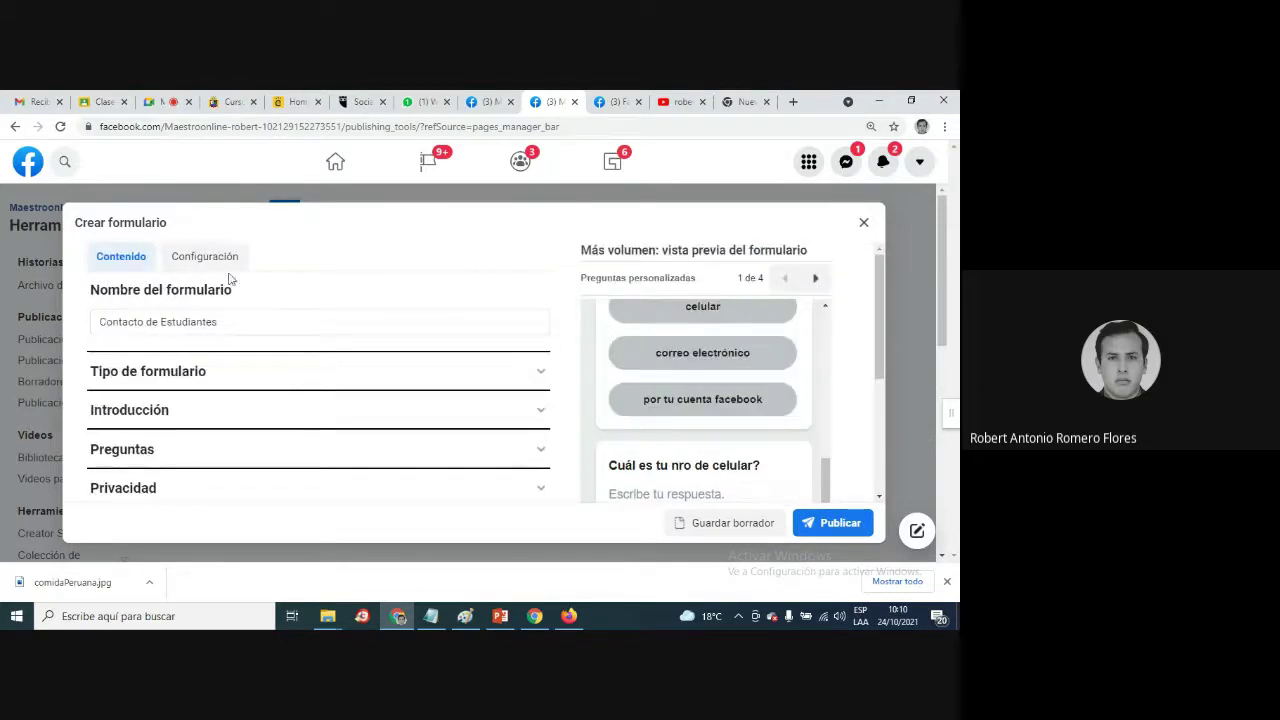
Confirm Español and the export field names in Configuración, then try publishing to reveal 5 errors.
{"action": "left_click", "coordinate": [198, 262]}
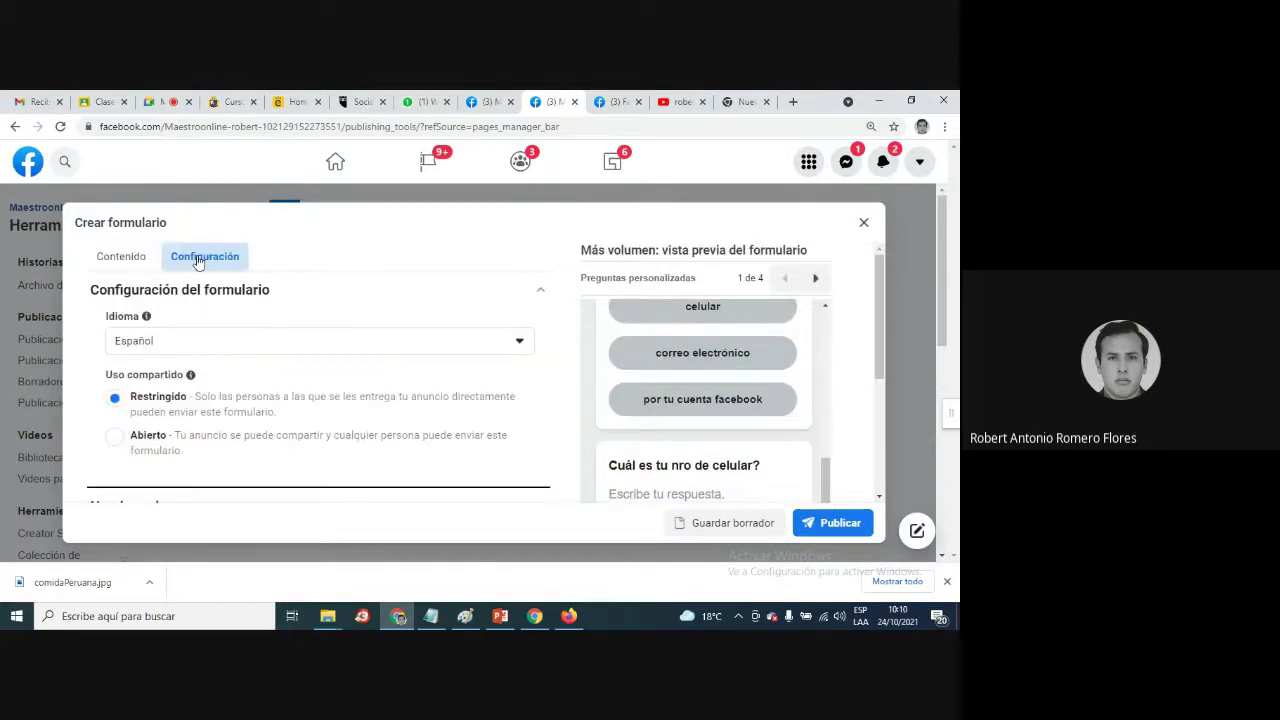
{"action": "scroll", "coordinate": [557, 398], "scroll_direction": "down", "scroll_amount": 3}
{"action": "left_click", "coordinate": [538, 372]}
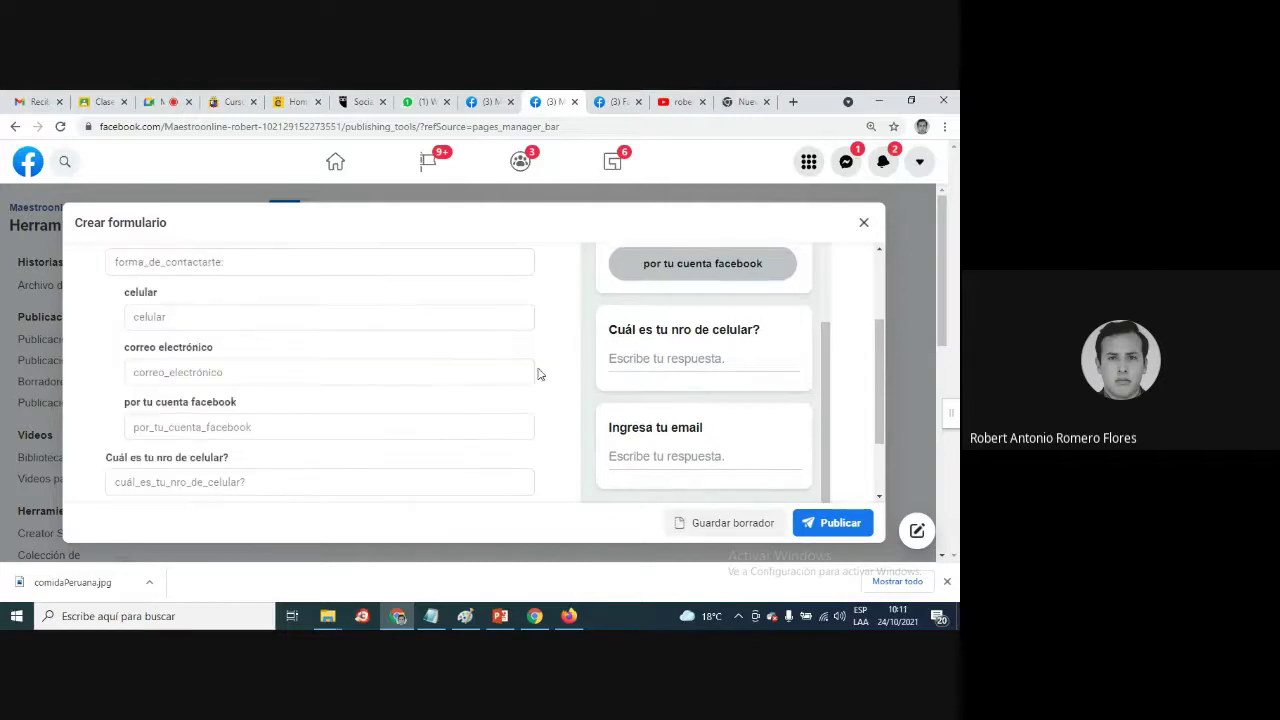
{"action": "scroll", "coordinate": [566, 380], "scroll_direction": "up", "scroll_amount": 2}
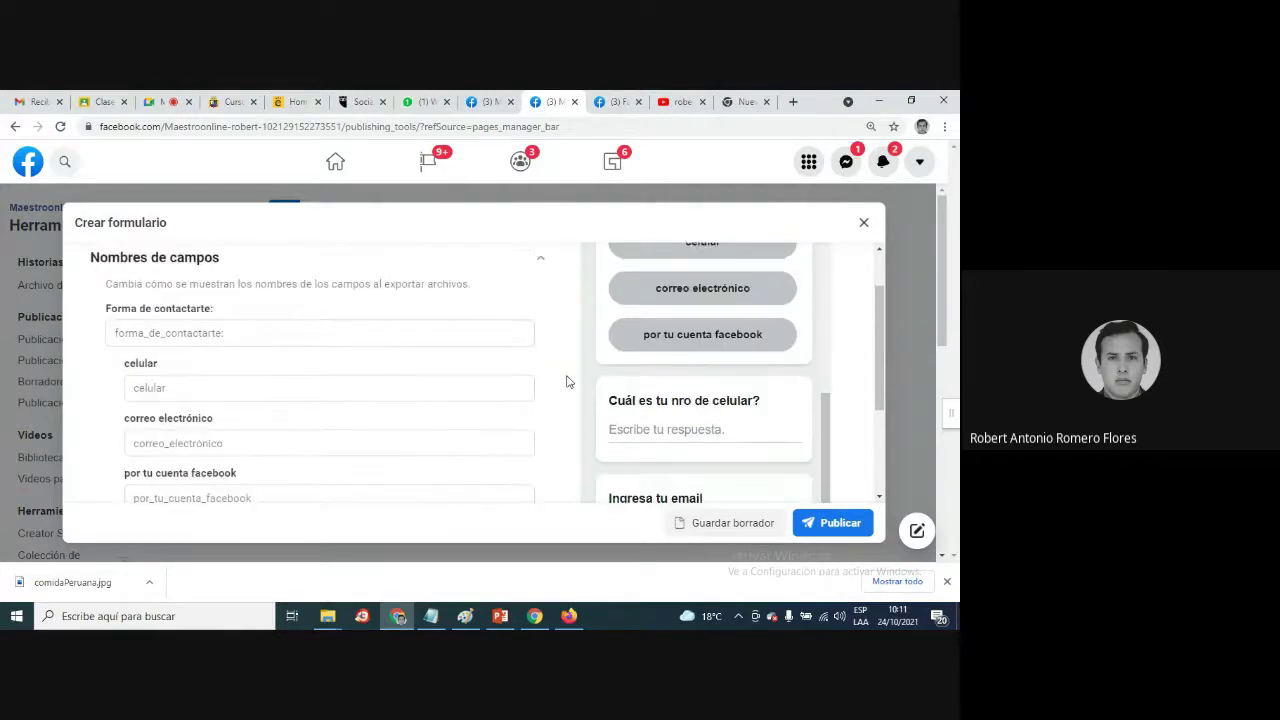
{"action": "scroll", "coordinate": [566, 380], "scroll_direction": "down", "scroll_amount": 5}
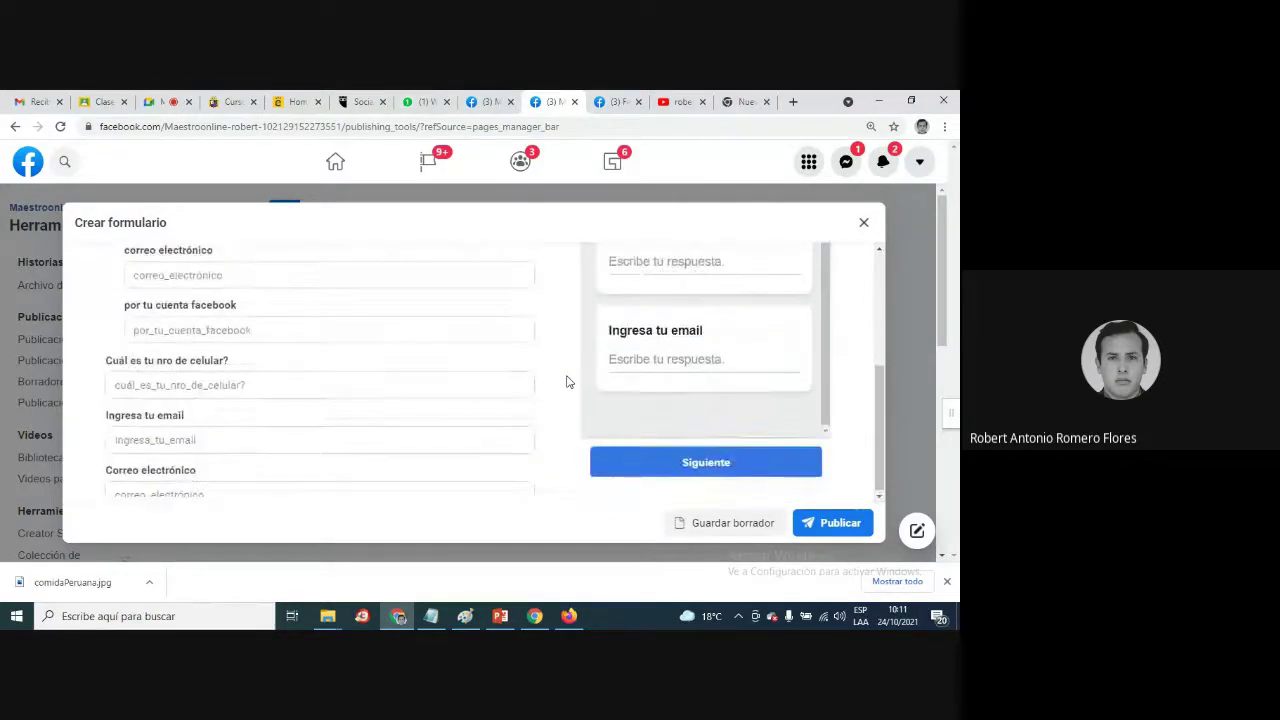
{"action": "scroll", "coordinate": [566, 381], "scroll_direction": "down", "scroll_amount": 5}
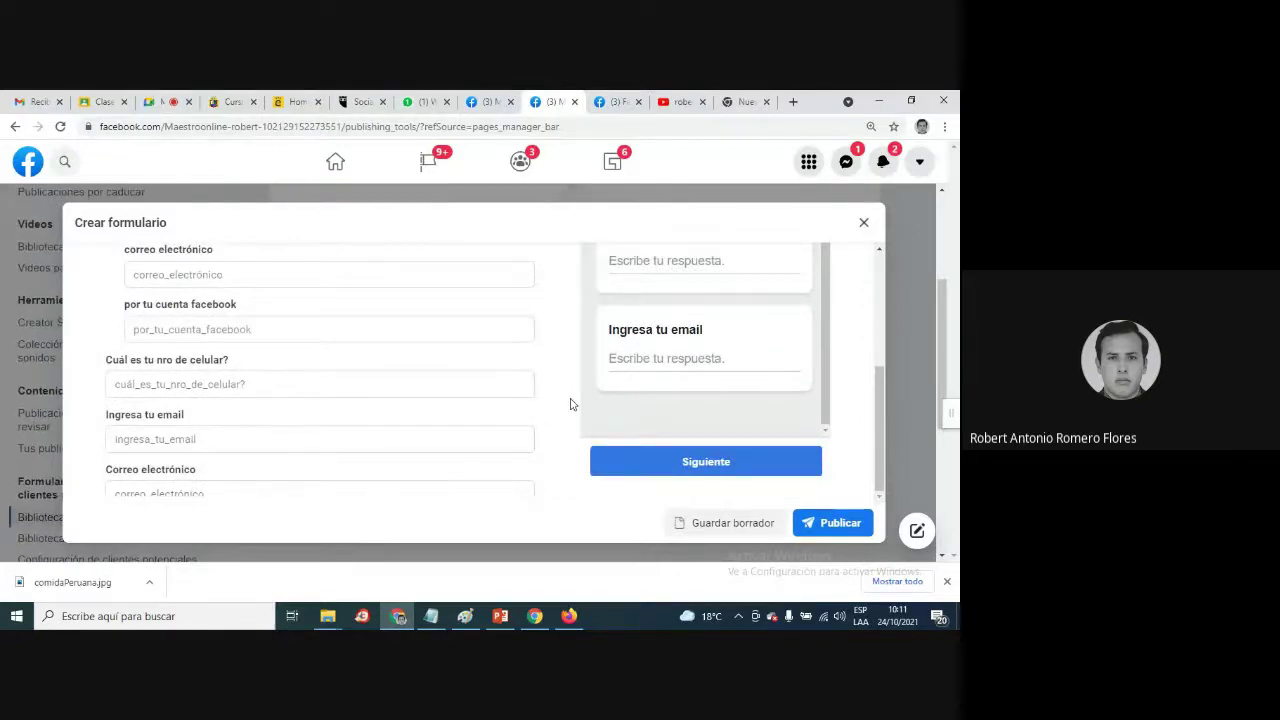
{"action": "scroll", "coordinate": [568, 405], "scroll_direction": "up", "scroll_amount": 5}
{"action": "scroll", "coordinate": [567, 405], "scroll_direction": "up", "scroll_amount": 5}
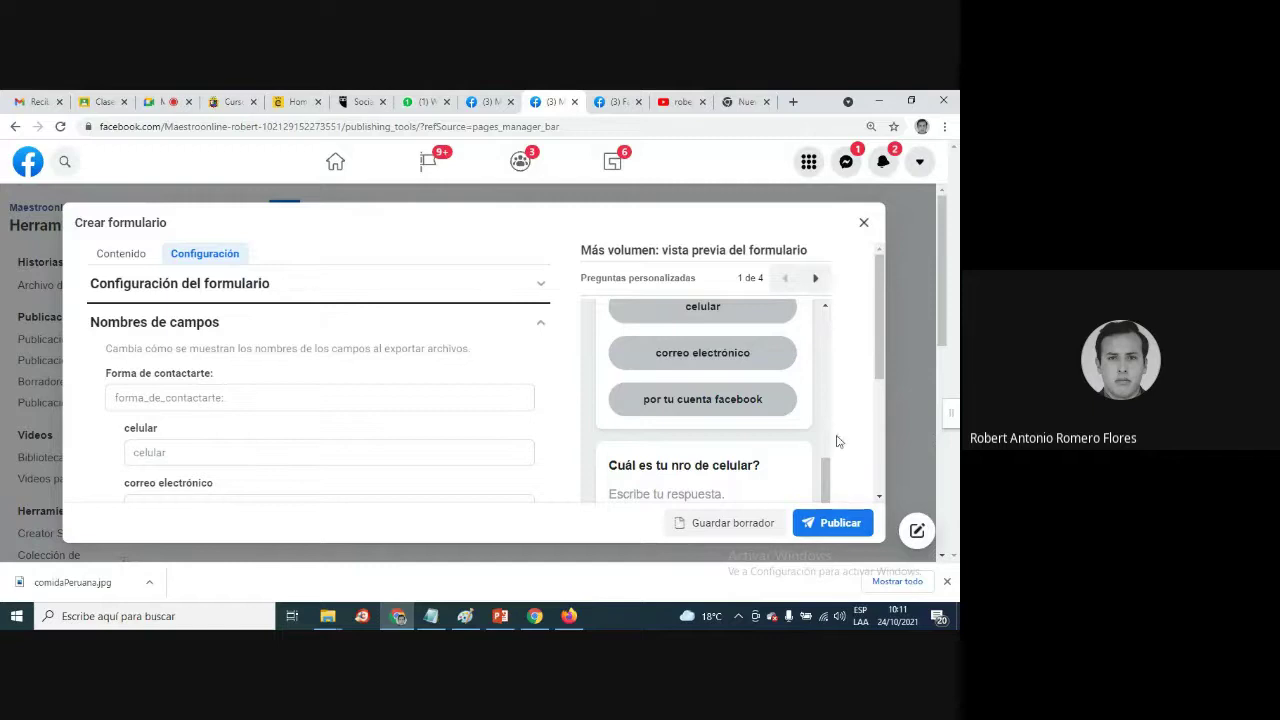
{"action": "left_click", "coordinate": [806, 528]}
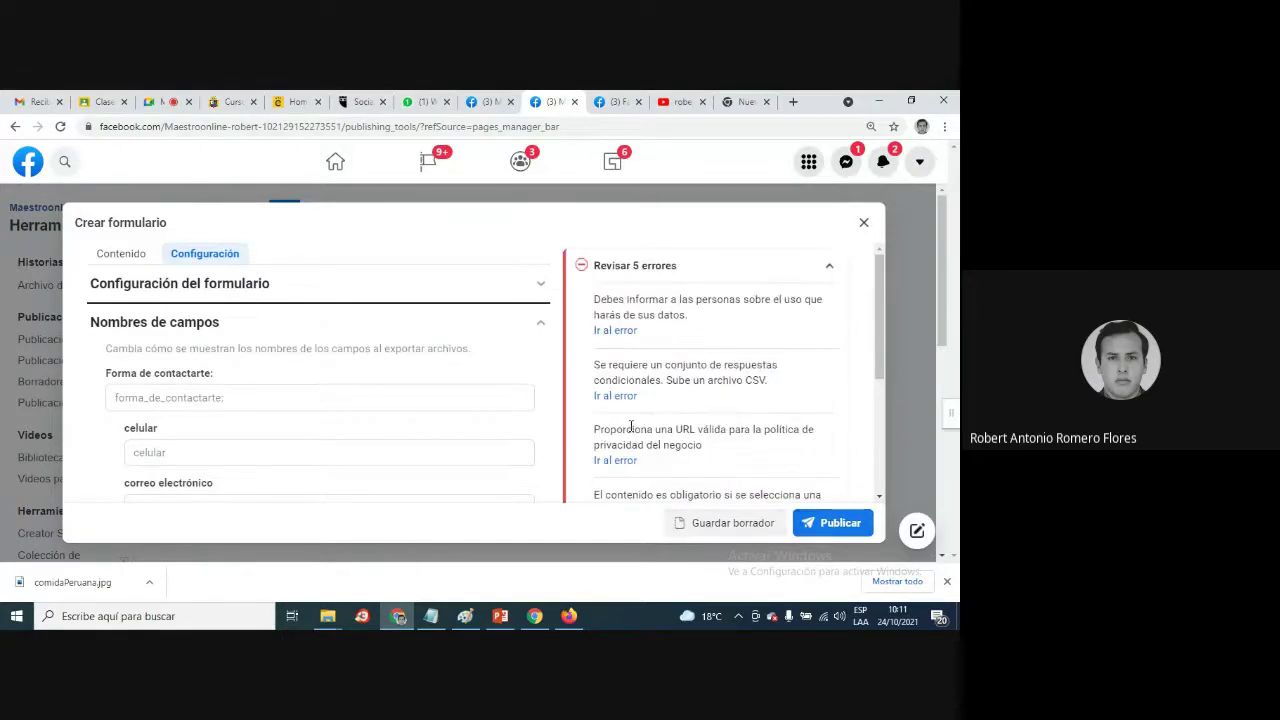
Type the greeting description 'Por favor, le agradeceremos llene los datos siguientes' in Saludo.
{"action": "left_click", "coordinate": [121, 254]}
{"action": "scroll", "coordinate": [479, 433], "scroll_direction": "down", "scroll_amount": 6}
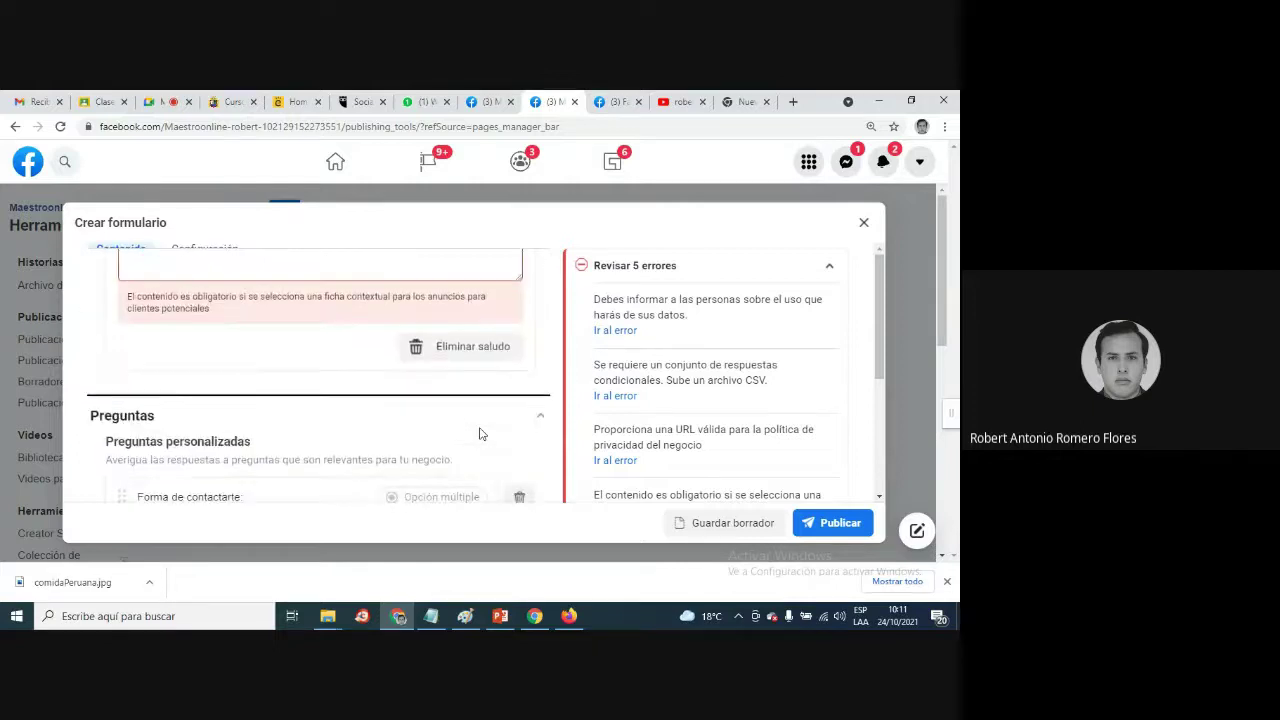
{"action": "scroll", "coordinate": [479, 433], "scroll_direction": "up", "scroll_amount": 4}
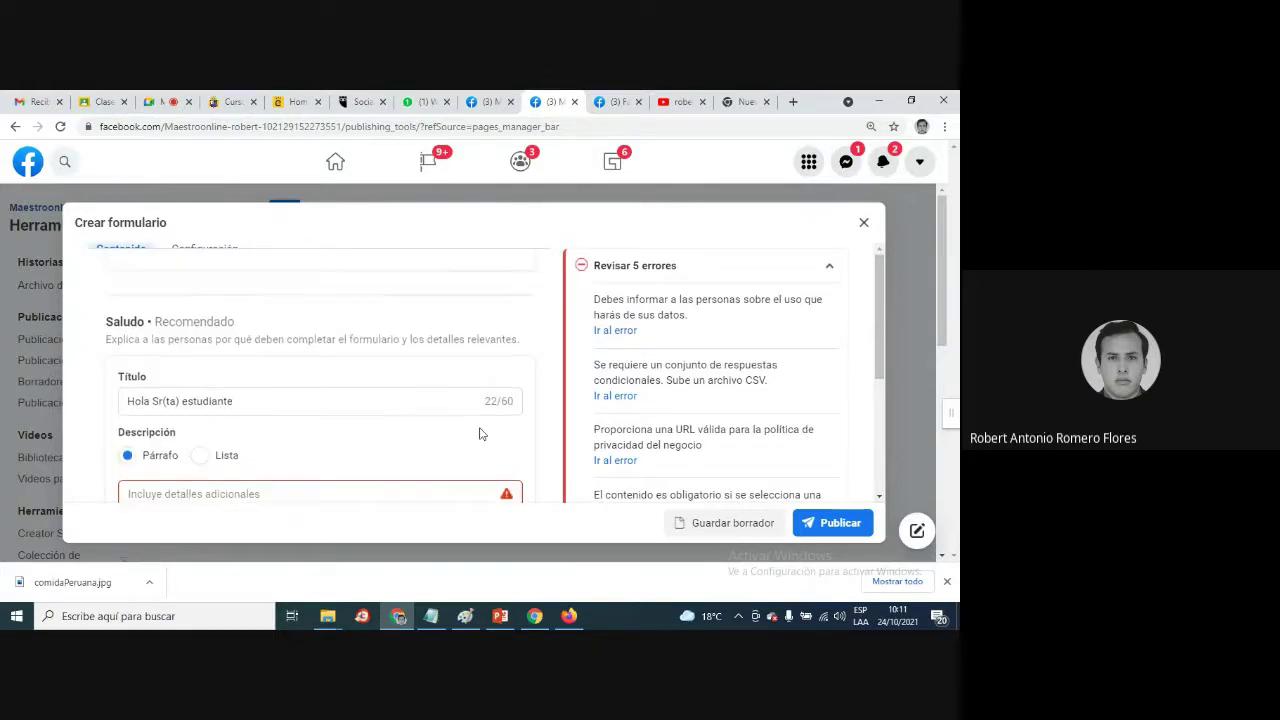
{"action": "scroll", "coordinate": [479, 433], "scroll_direction": "down", "scroll_amount": 1}
{"action": "scroll", "coordinate": [480, 428], "scroll_direction": "down", "scroll_amount": 1}
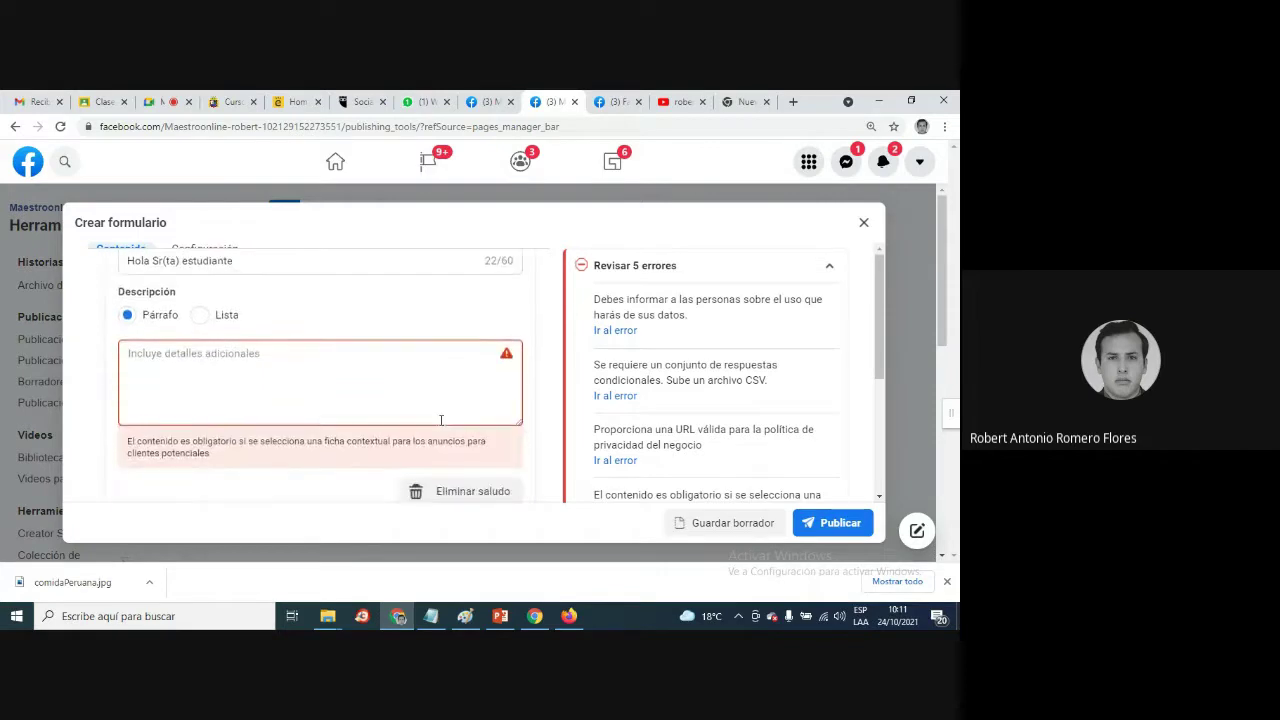
{"action": "left_click", "coordinate": [292, 385]}
{"action": "type", "text": "Por favor"}
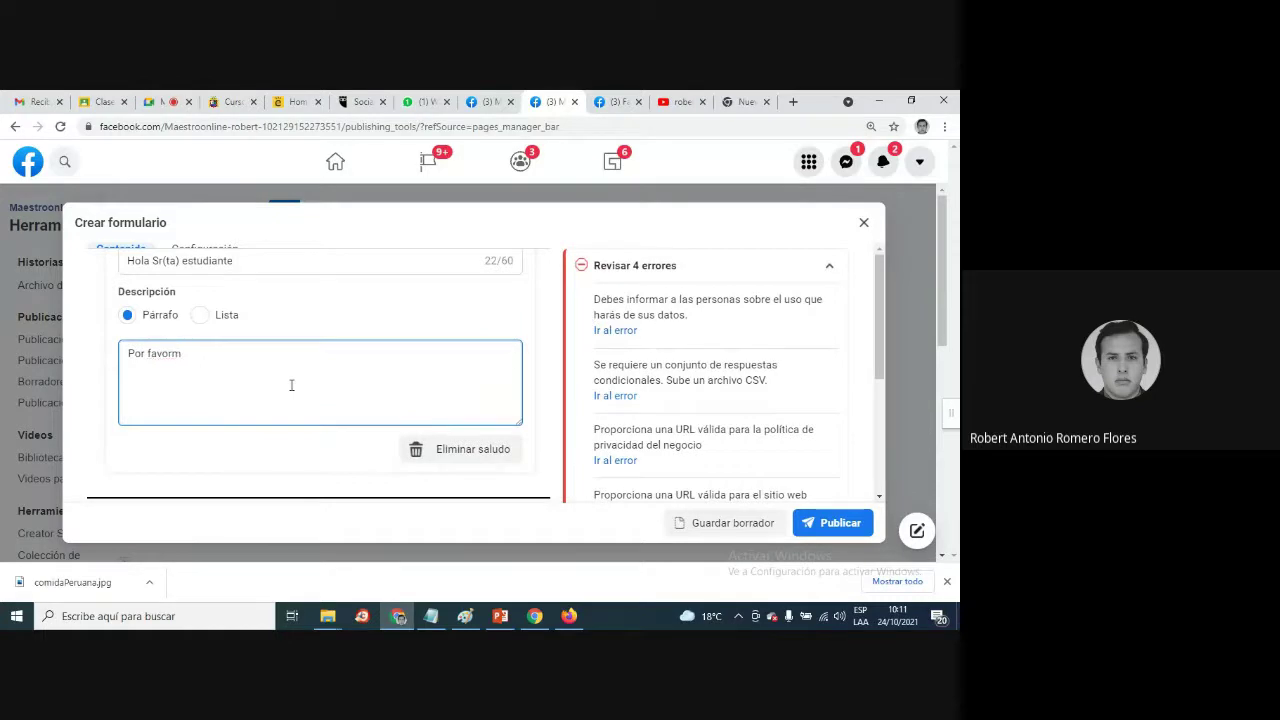
{"action": "type", "text": ", le agradeceremos llene los datos "}
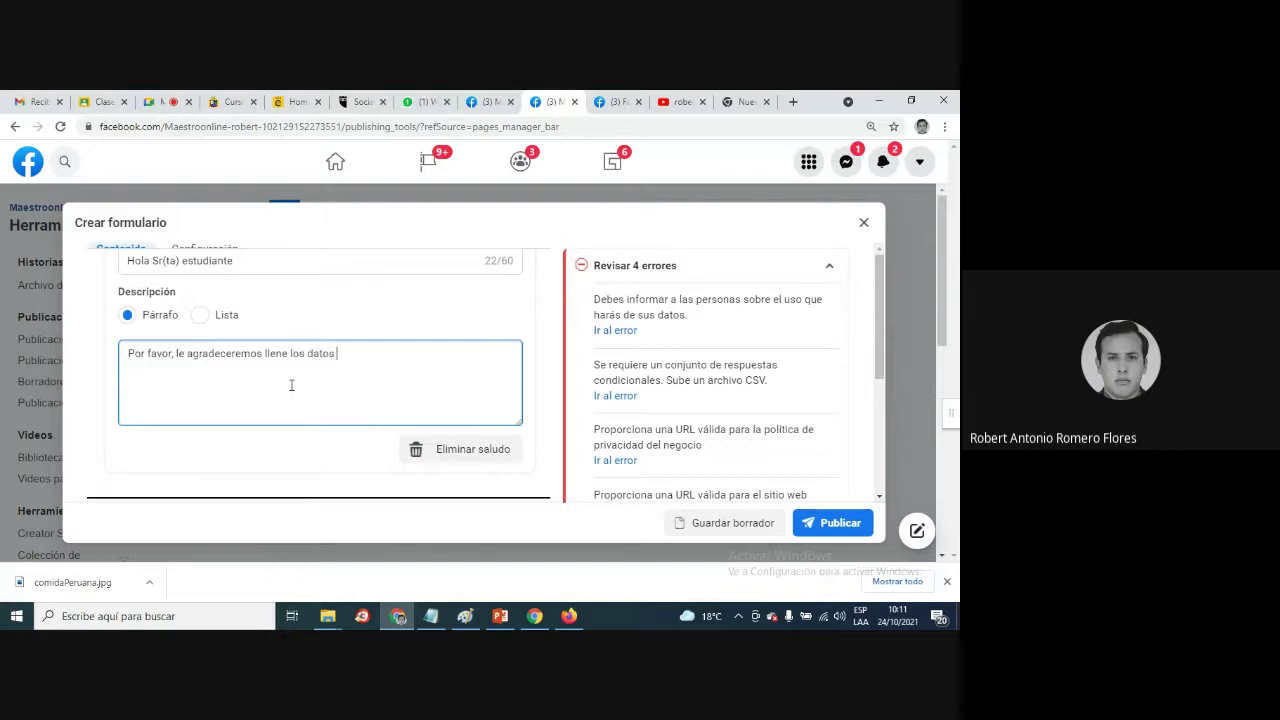
{"action": "type", "text": "siguin"}
{"action": "key", "text": "BackSpace"}
Finish correcting 'siguientes', then delete the conditional-answers question block.
{"action": "type", "text": "entes"}
{"action": "scroll", "coordinate": [355, 387], "scroll_direction": "down", "scroll_amount": 3}
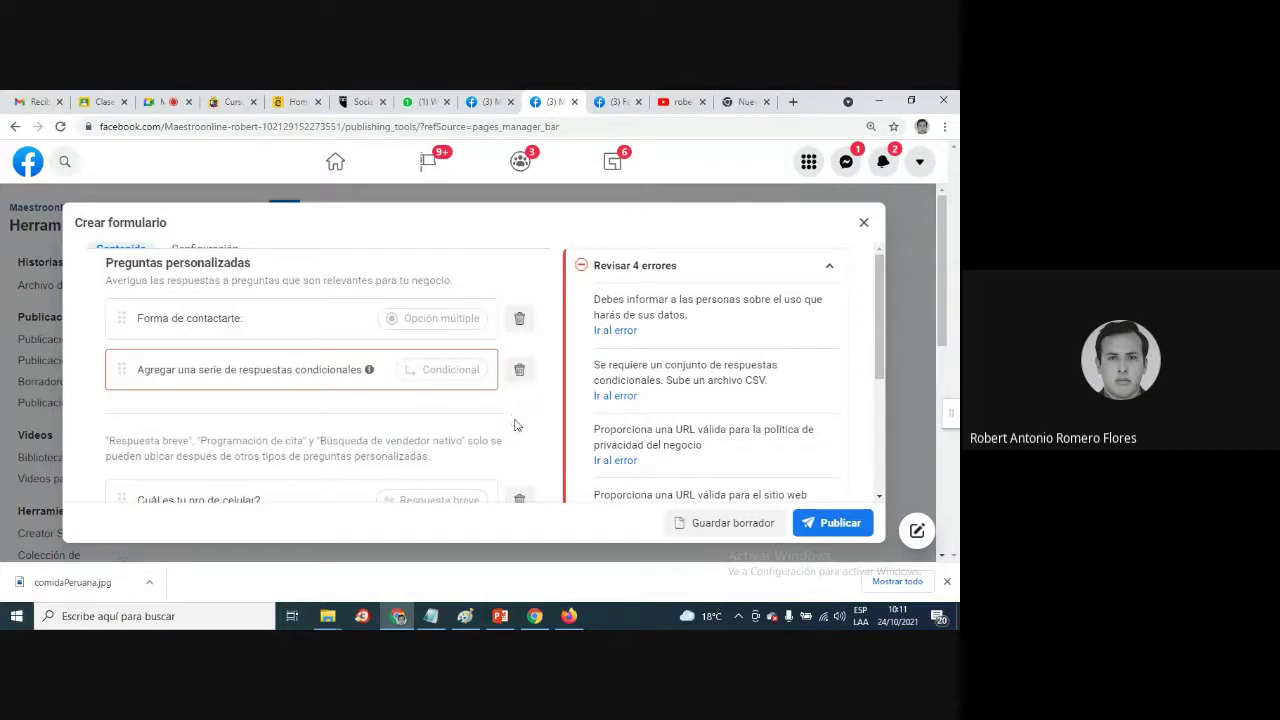
{"action": "scroll", "coordinate": [230, 400], "scroll_direction": "up", "scroll_amount": 3}
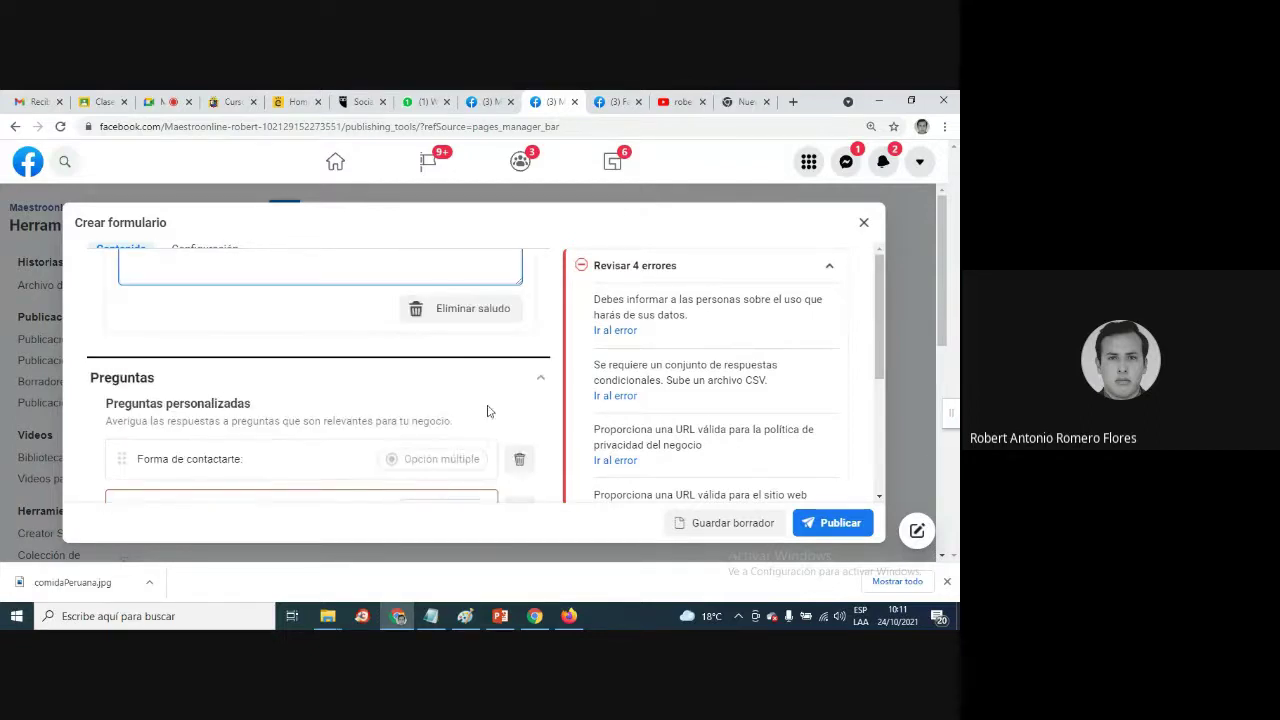
{"action": "scroll", "coordinate": [504, 412], "scroll_direction": "down", "scroll_amount": 3}
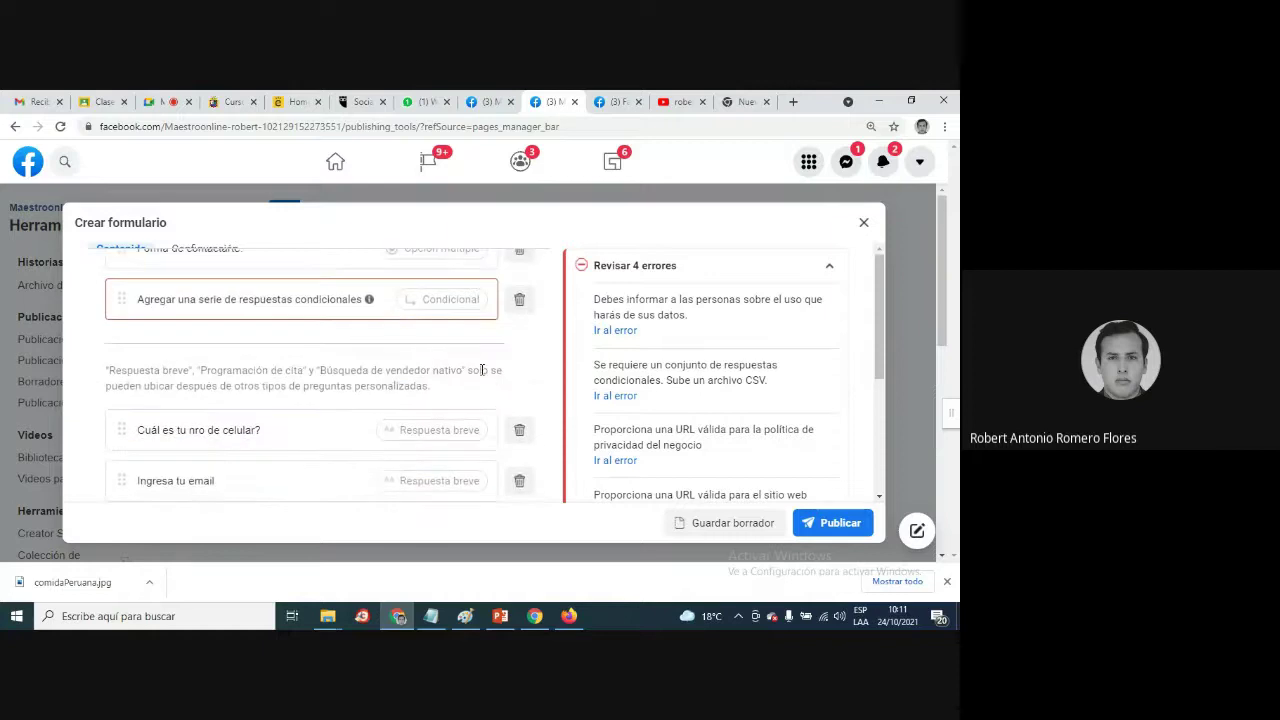
{"action": "left_click", "coordinate": [438, 296]}
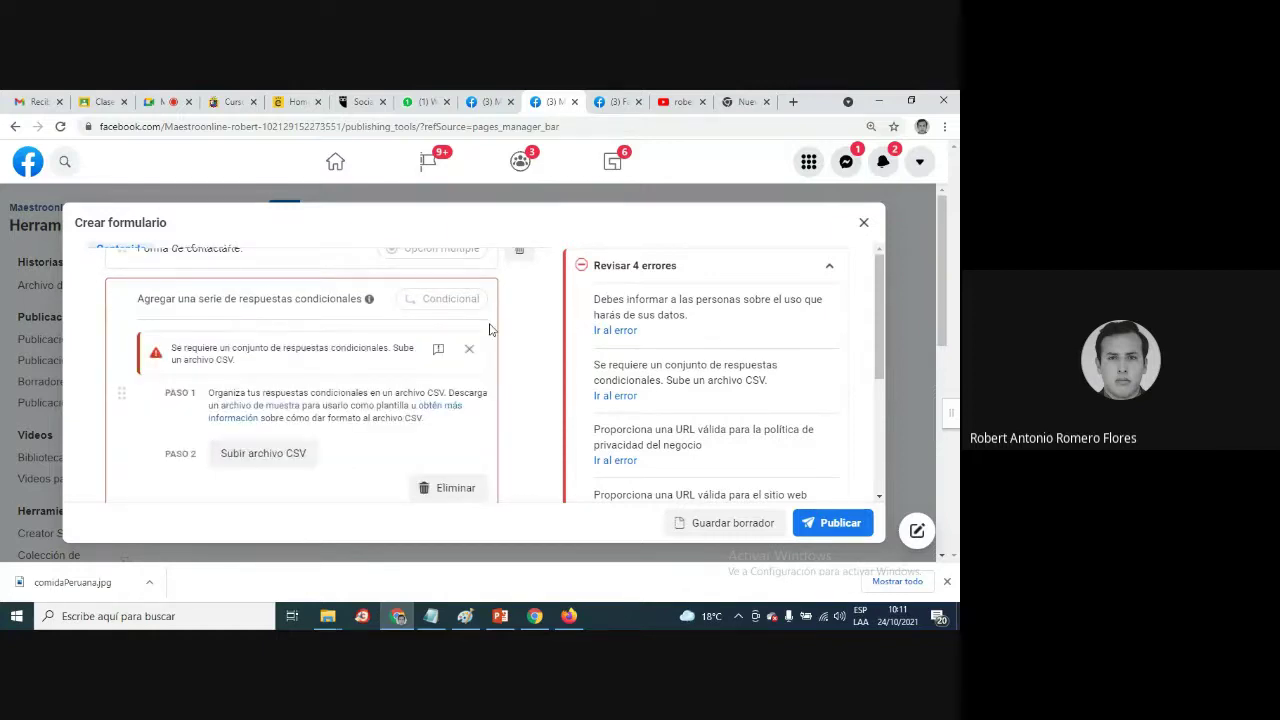
{"action": "left_click", "coordinate": [469, 349]}
{"action": "scroll", "coordinate": [505, 318], "scroll_direction": "up", "scroll_amount": 1}
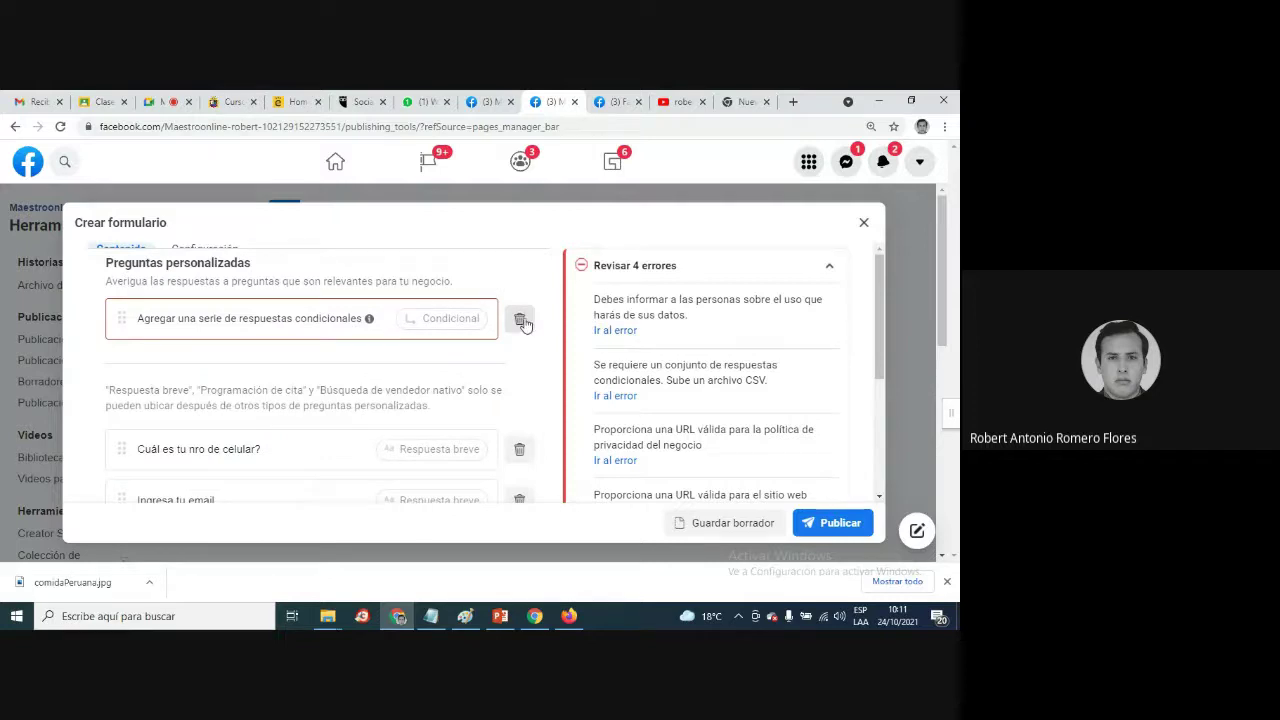
{"action": "left_click", "coordinate": [520, 319]}
{"action": "scroll", "coordinate": [557, 349], "scroll_direction": "down", "scroll_amount": 5}
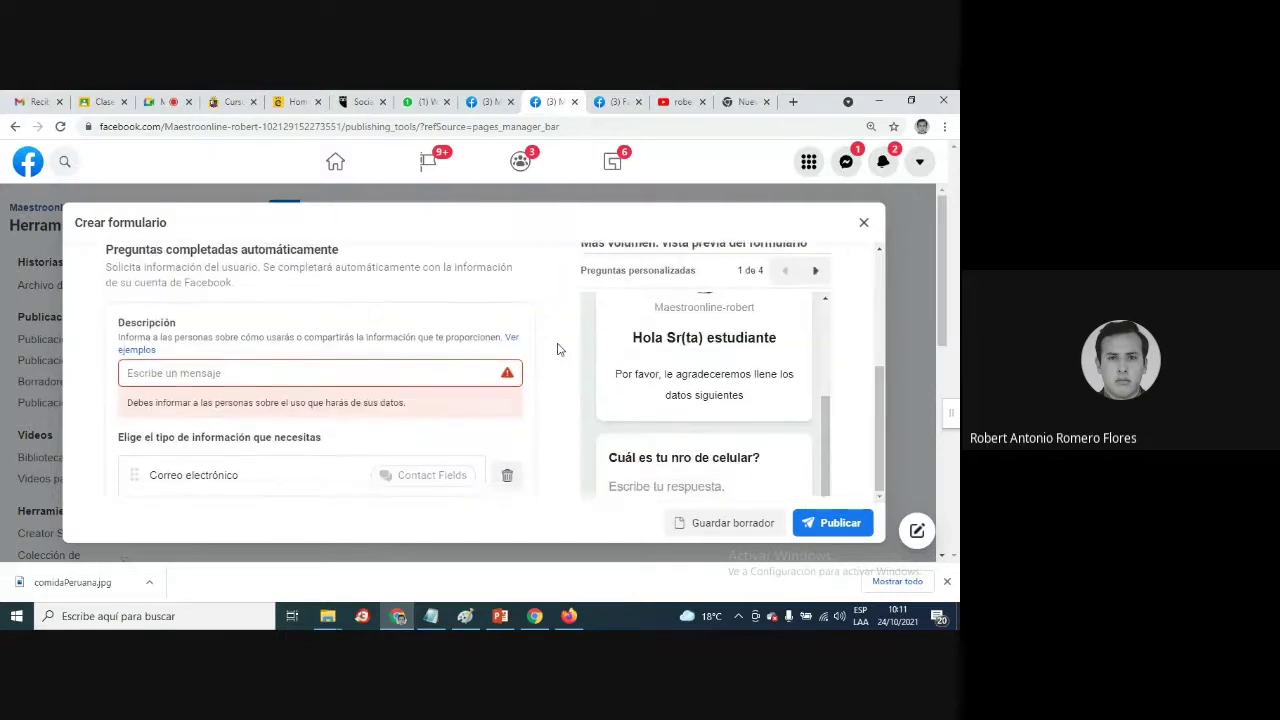
Set the pre-filled questions' description to 'Forma de contactarte', replacing the initial 'email'.
{"action": "scroll", "coordinate": [558, 349], "scroll_direction": "up", "scroll_amount": 2}
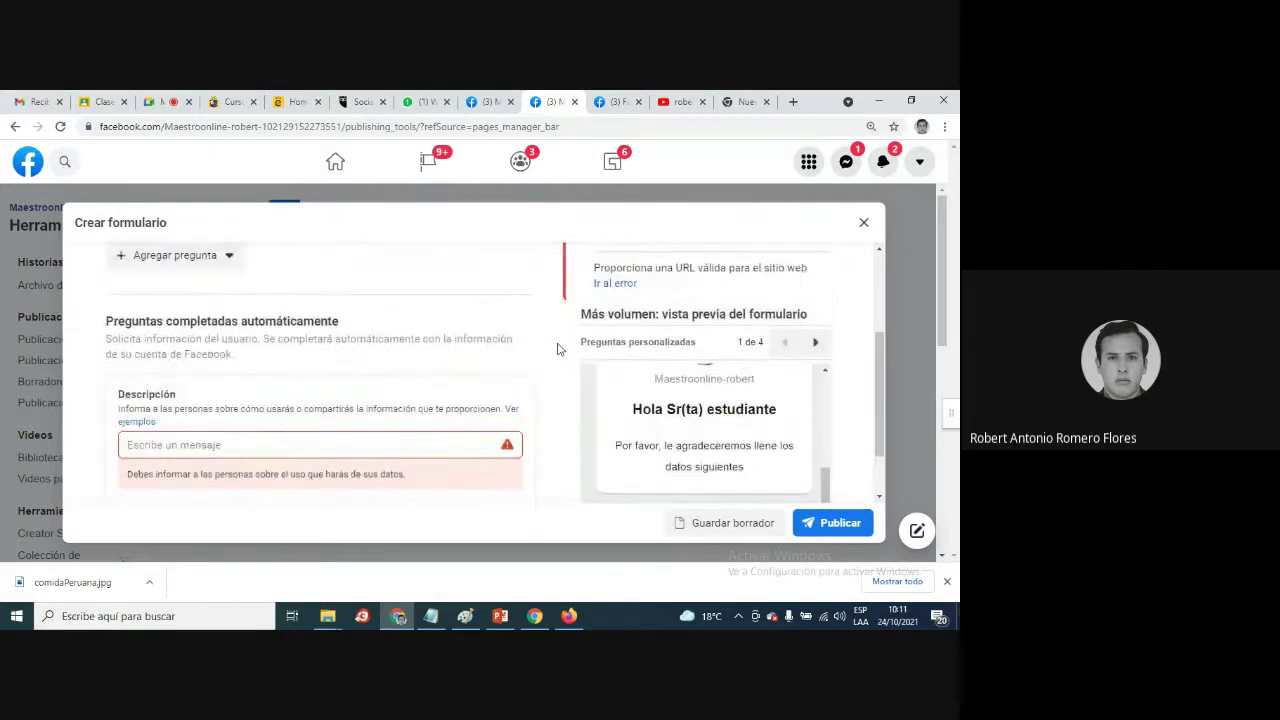
{"action": "scroll", "coordinate": [557, 346], "scroll_direction": "down", "scroll_amount": 2}
{"action": "scroll", "coordinate": [350, 370], "scroll_direction": "down", "scroll_amount": 1}
{"action": "scroll", "coordinate": [350, 370], "scroll_direction": "down", "scroll_amount": 2}
{"action": "scroll", "coordinate": [351, 366], "scroll_direction": "up", "scroll_amount": 2}
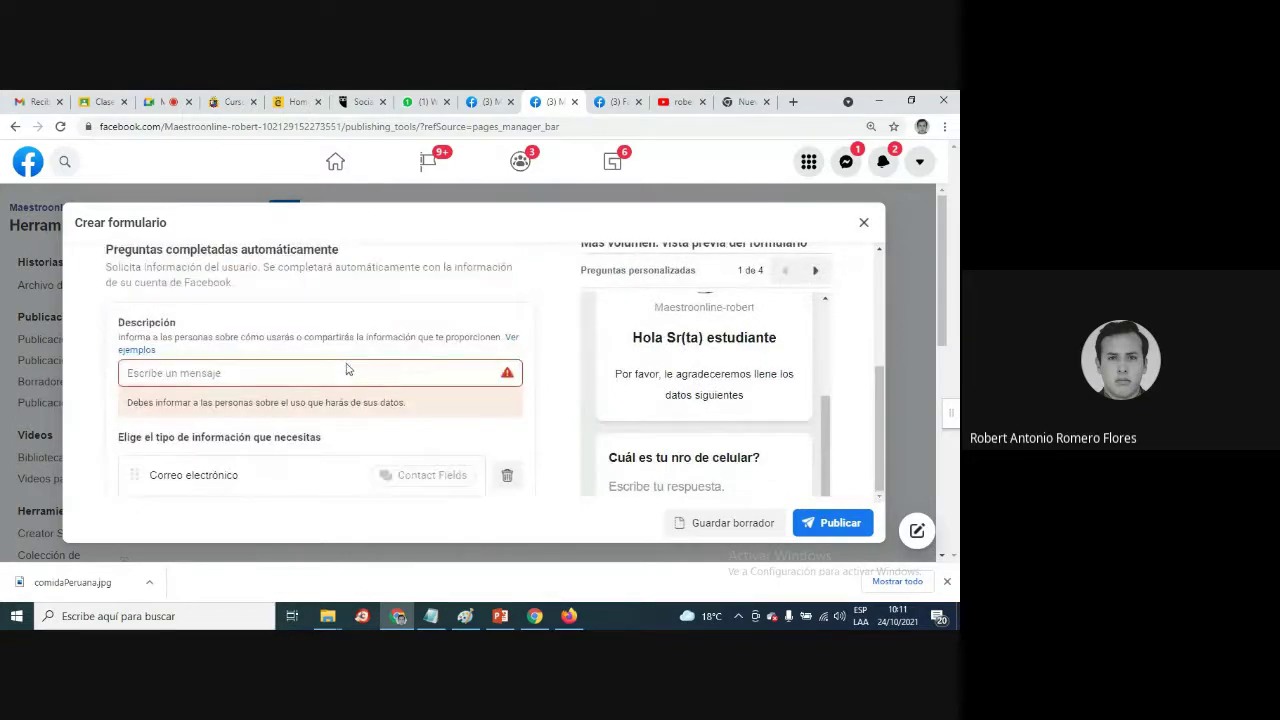
{"action": "left_click", "coordinate": [319, 372]}
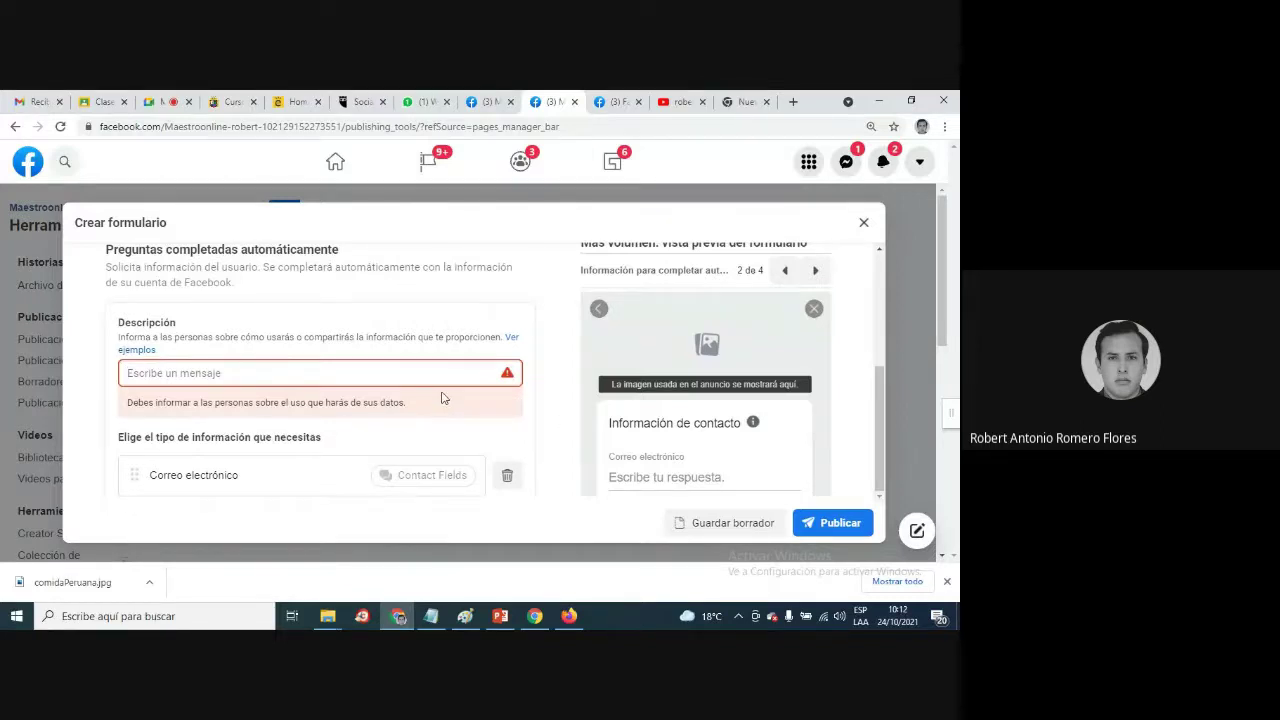
{"action": "type", "text": "email"}
{"action": "left_click", "coordinate": [564, 405]}
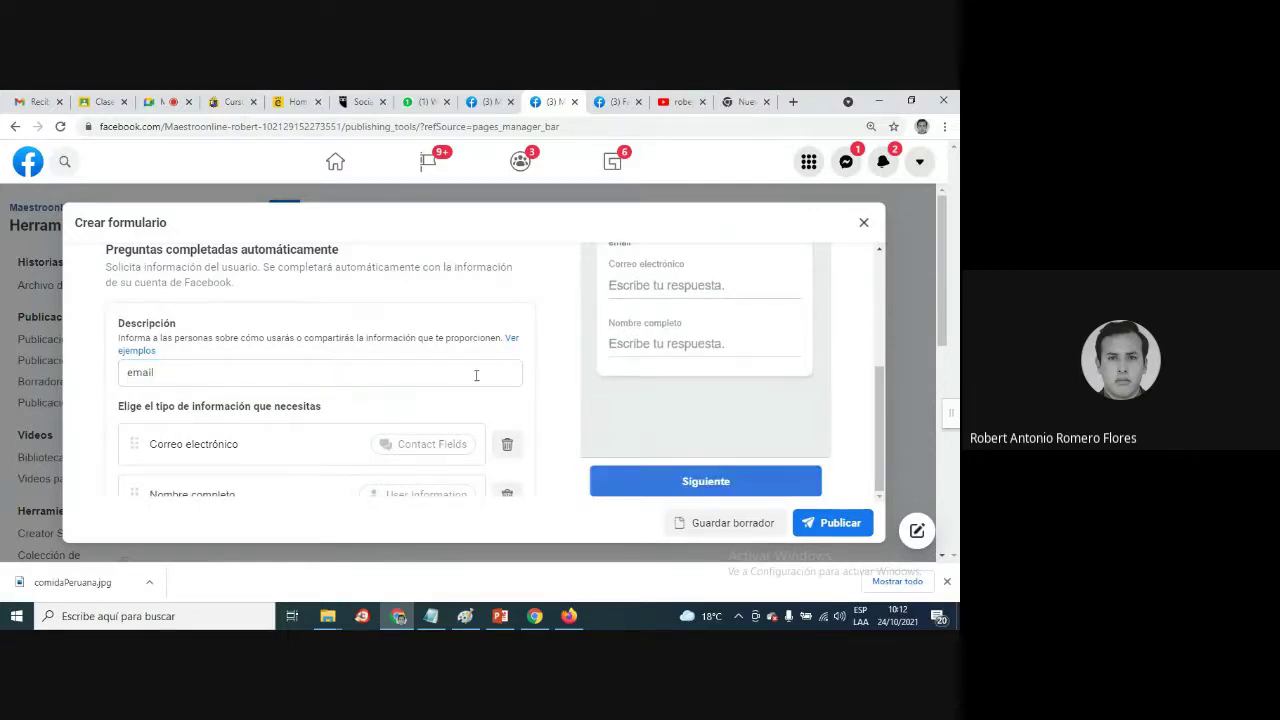
{"action": "double_click", "coordinate": [213, 375]}
{"action": "type", "text": "FOrma"}
{"action": "key", "text": "BackSpace"}
{"action": "key", "text": "BackSpace"}
{"action": "type", "text": "ma de contactarte"}
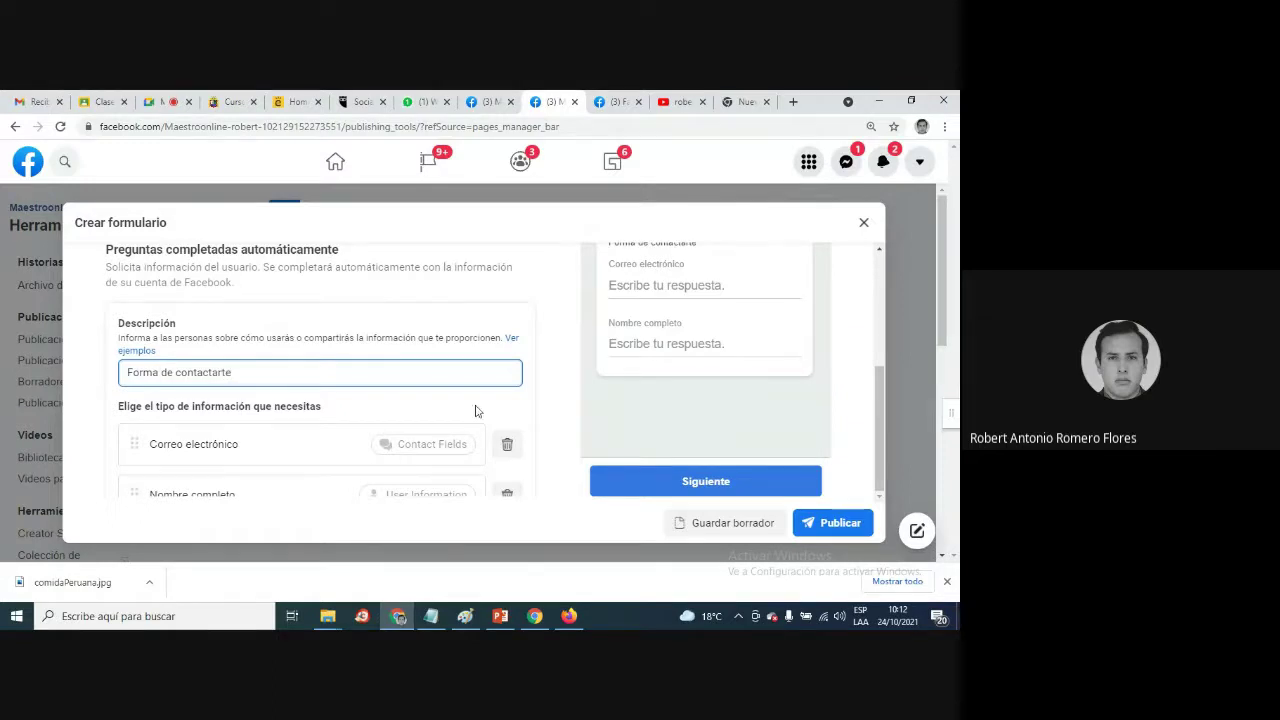
{"action": "scroll", "coordinate": [537, 397], "scroll_direction": "up", "scroll_amount": 2}
{"action": "scroll", "coordinate": [538, 398], "scroll_direction": "down", "scroll_amount": 2}
Set the privacy policy link to comerciolibre.net with link text 'Nuestro portal'.
{"action": "scroll", "coordinate": [538, 398], "scroll_direction": "down", "scroll_amount": 5}
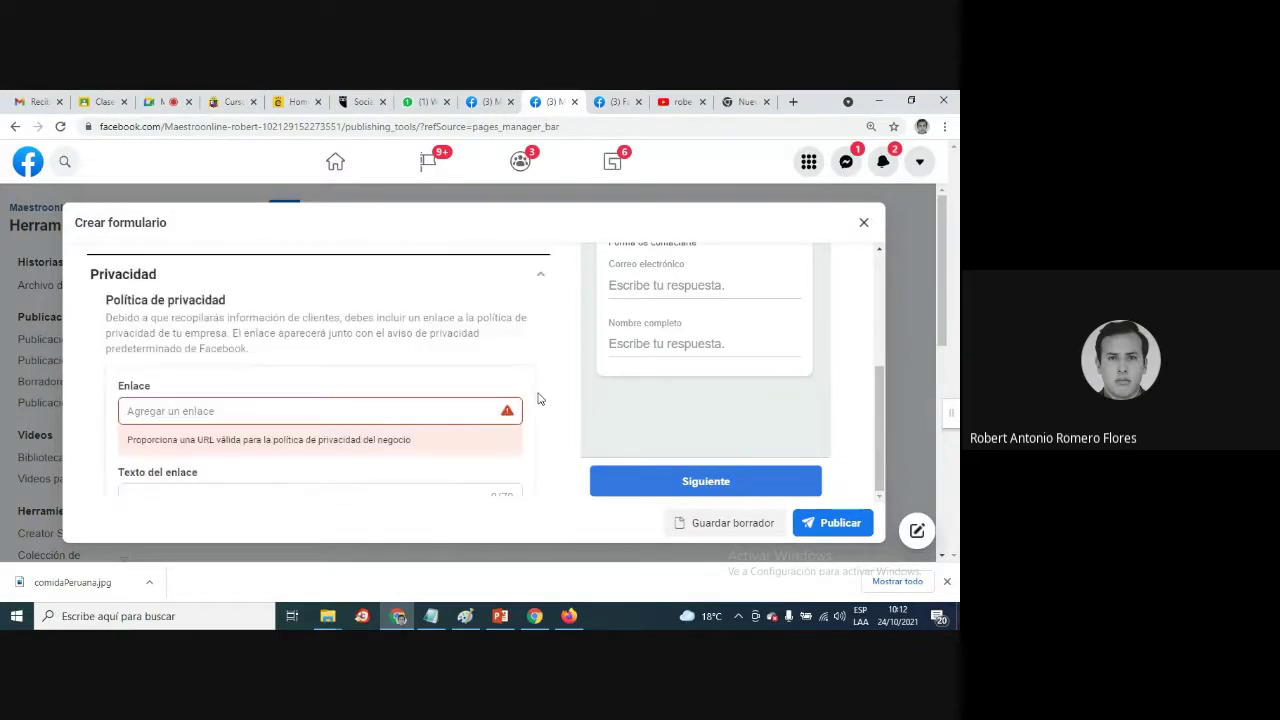
{"action": "scroll", "coordinate": [538, 398], "scroll_direction": "up", "scroll_amount": 2}
{"action": "left_click", "coordinate": [332, 411]}
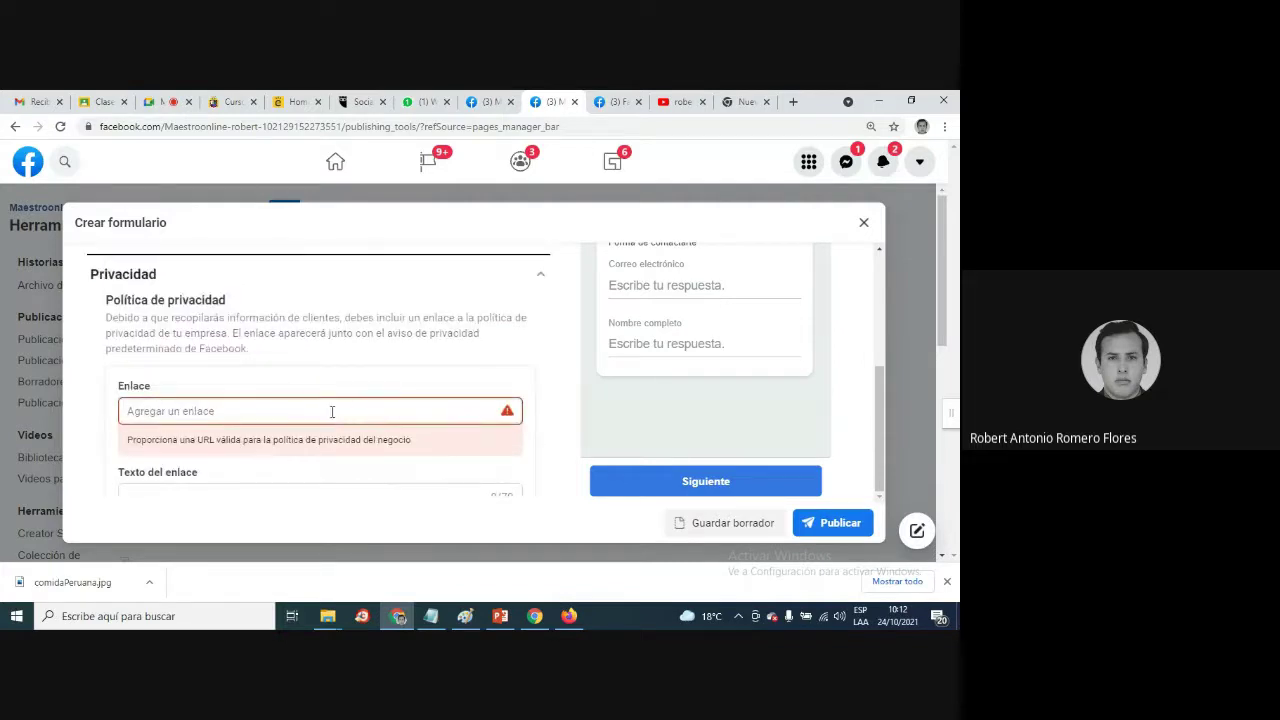
{"action": "type", "text": "Quieres que te contactemos por celular?"}
{"action": "left_click_drag", "start_coordinate": [332, 411], "coordinate": [2, 395]}
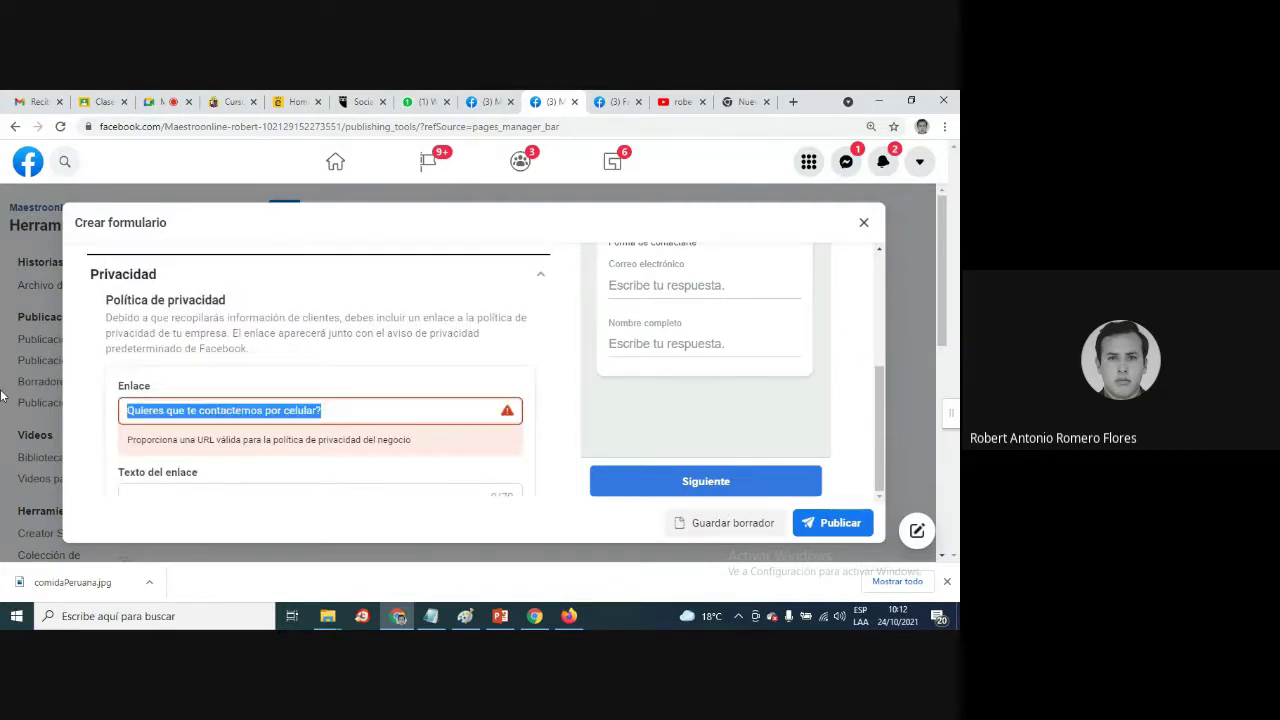
{"action": "type", "text": "comerc"}
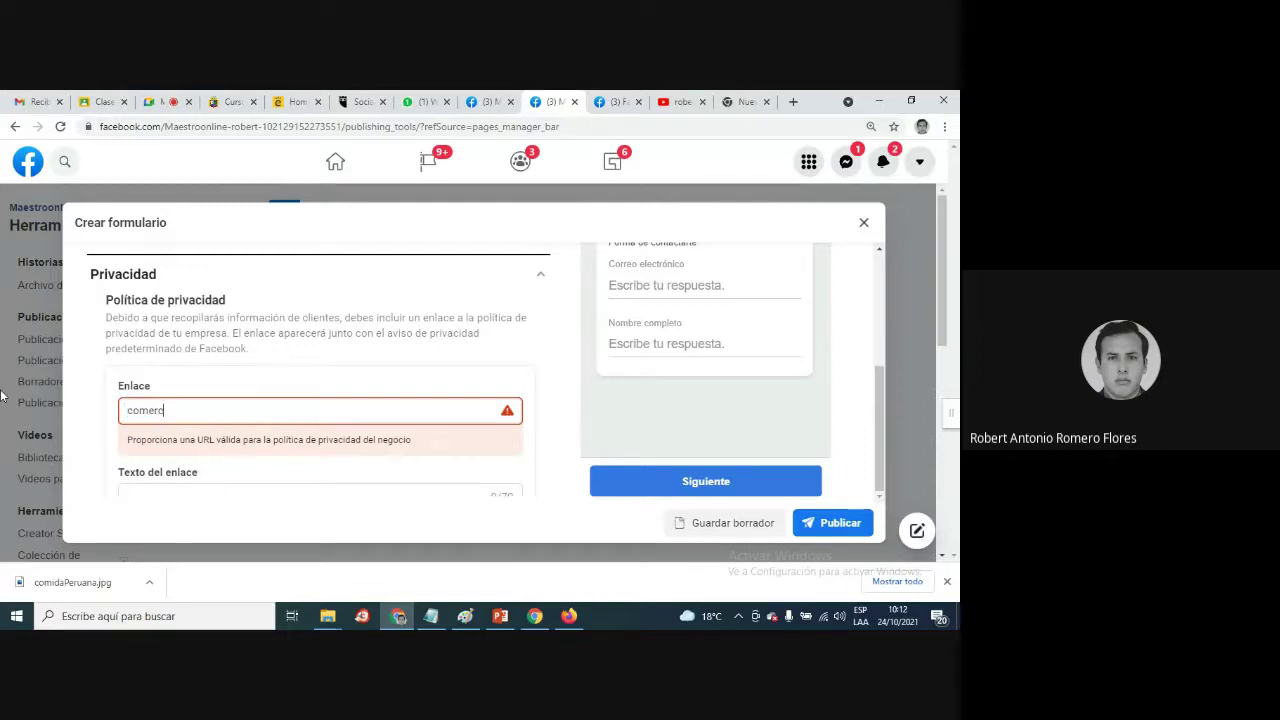
{"action": "type", "text": "iolibre.net"}
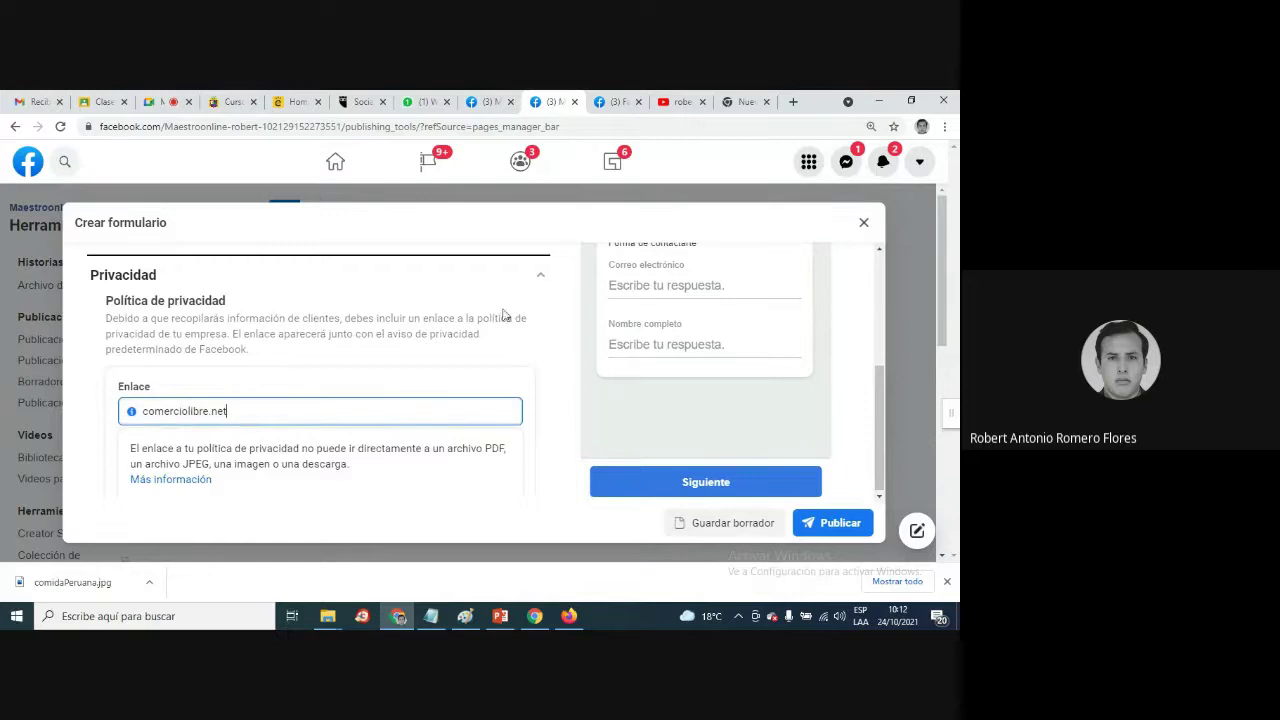
{"action": "left_click", "coordinate": [567, 409]}
{"action": "scroll", "coordinate": [566, 409], "scroll_direction": "down", "scroll_amount": 2}
{"action": "scroll", "coordinate": [566, 409], "scroll_direction": "down", "scroll_amount": 2}
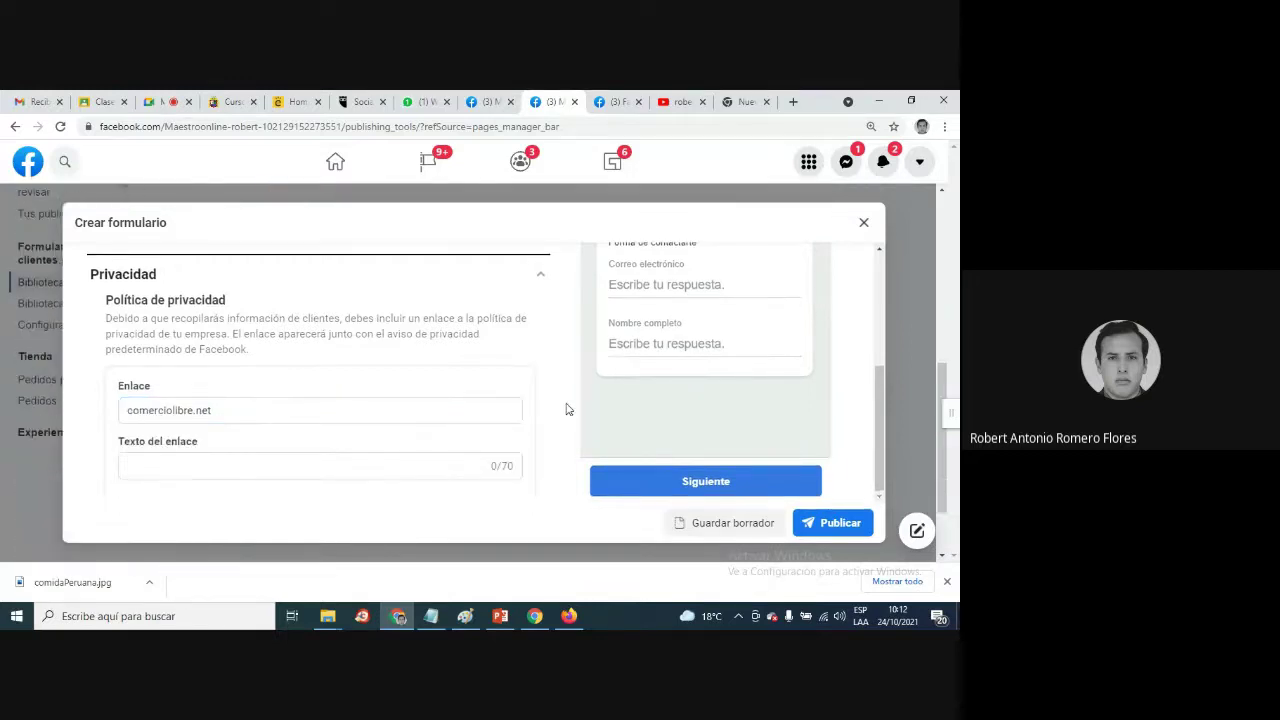
{"action": "left_click", "coordinate": [306, 464]}
{"action": "type", "text": "Nuestro portal"}
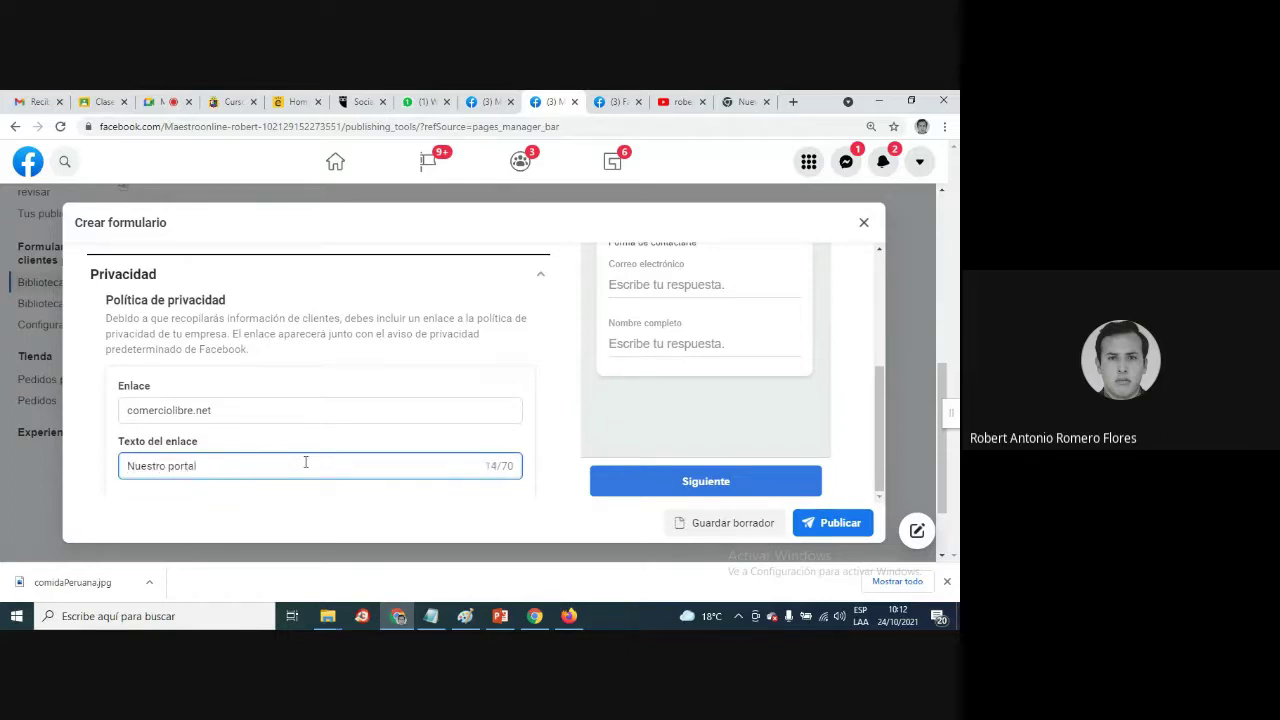
After a failed publish attempt, set the closing message's website link to comerciolibre.net.
{"action": "left_click", "coordinate": [830, 523]}
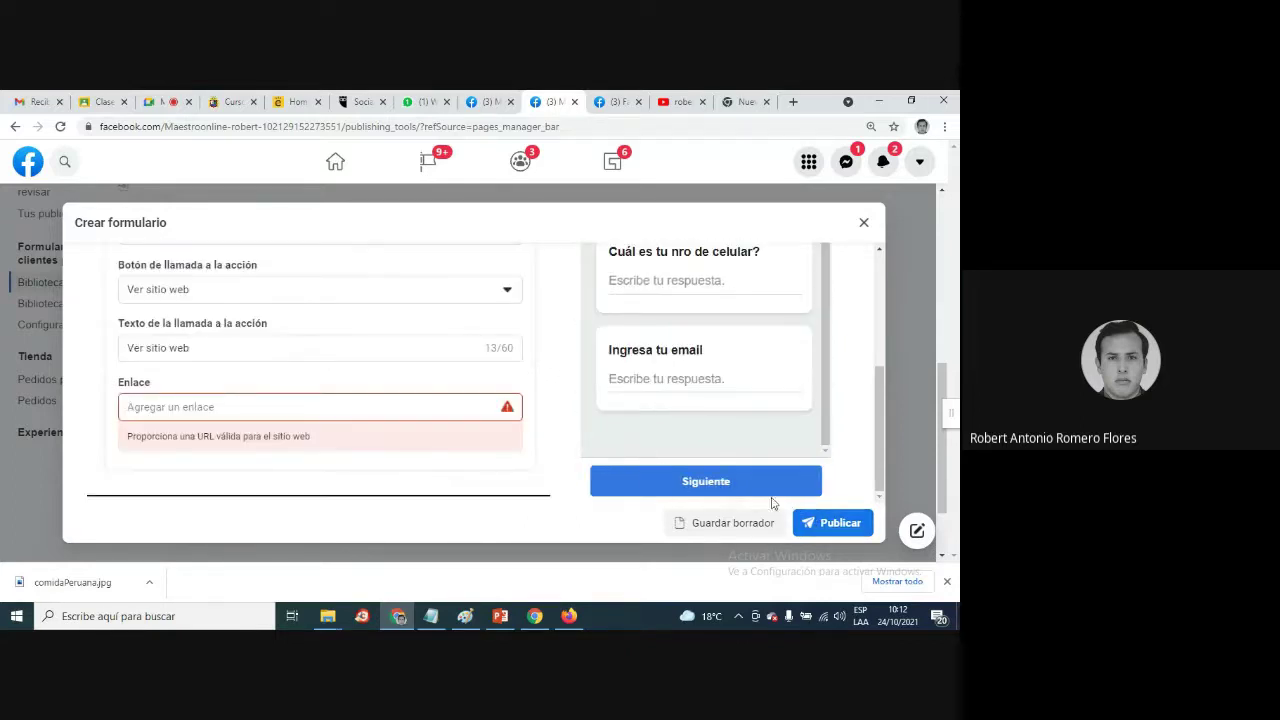
{"action": "scroll", "coordinate": [512, 440], "scroll_direction": "up", "scroll_amount": 3}
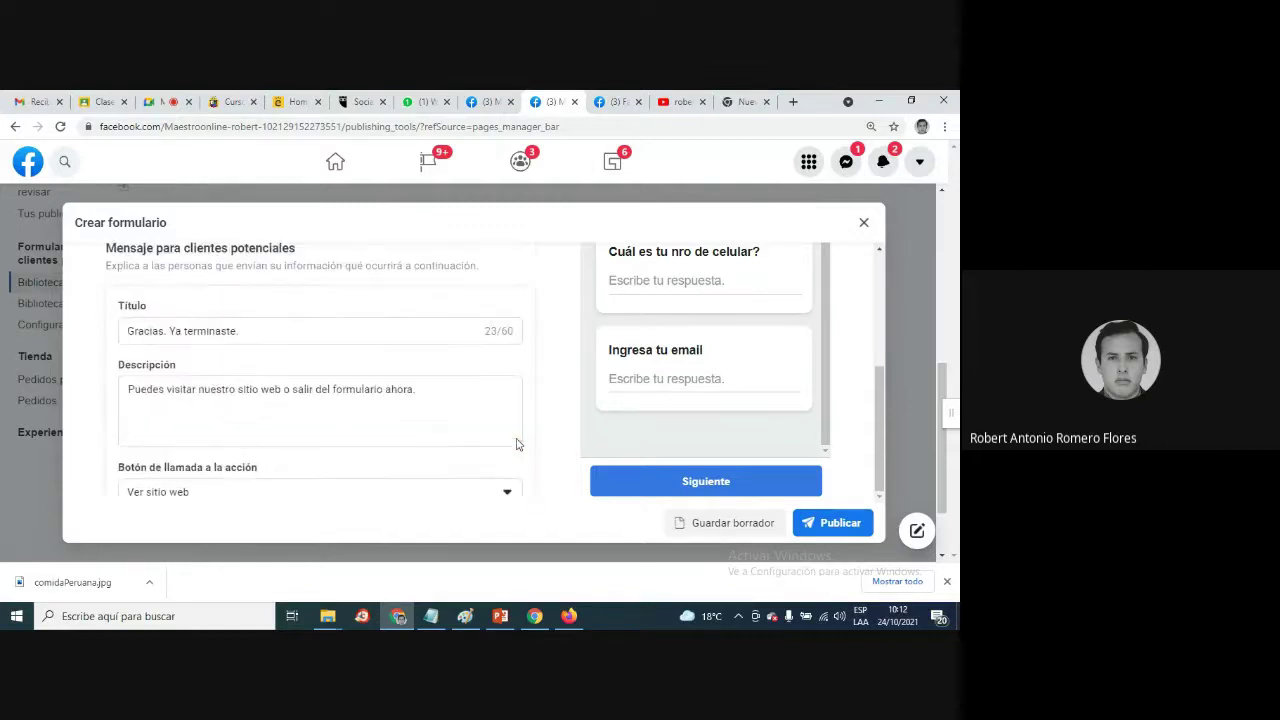
{"action": "scroll", "coordinate": [515, 443], "scroll_direction": "down", "scroll_amount": 3}
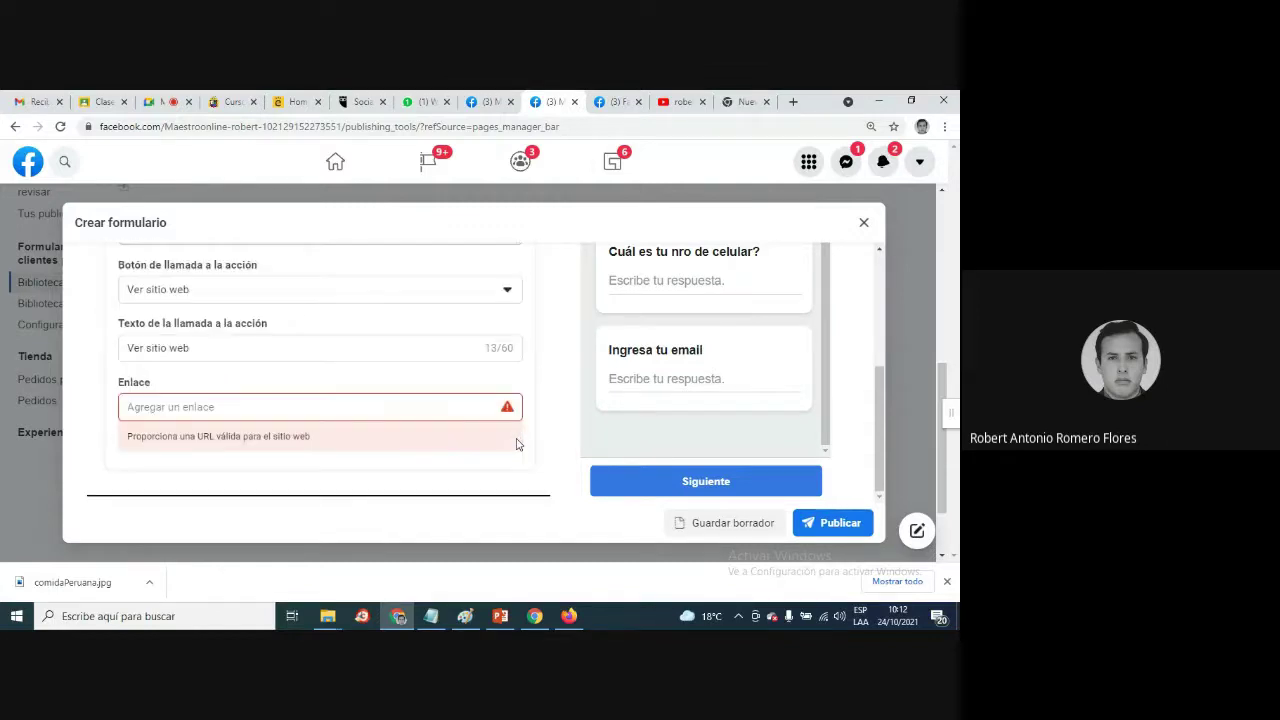
{"action": "left_click", "coordinate": [263, 408]}
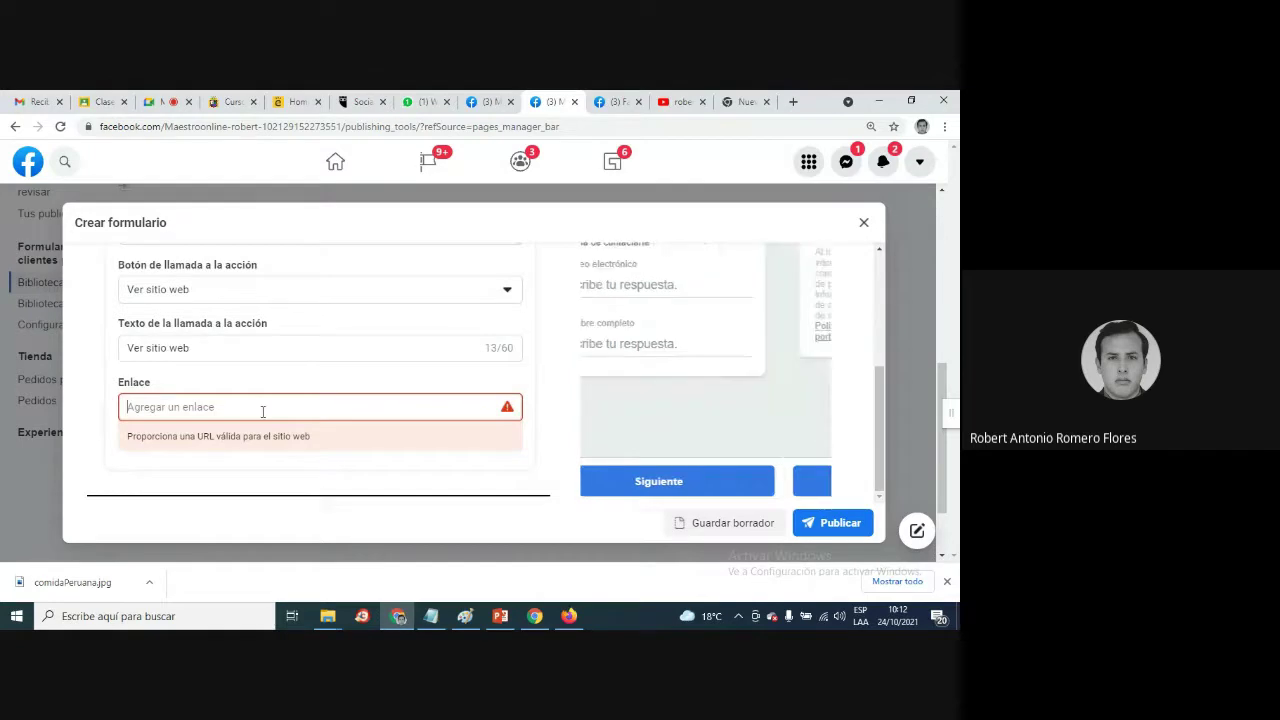
{"action": "type", "text": "comercio"}
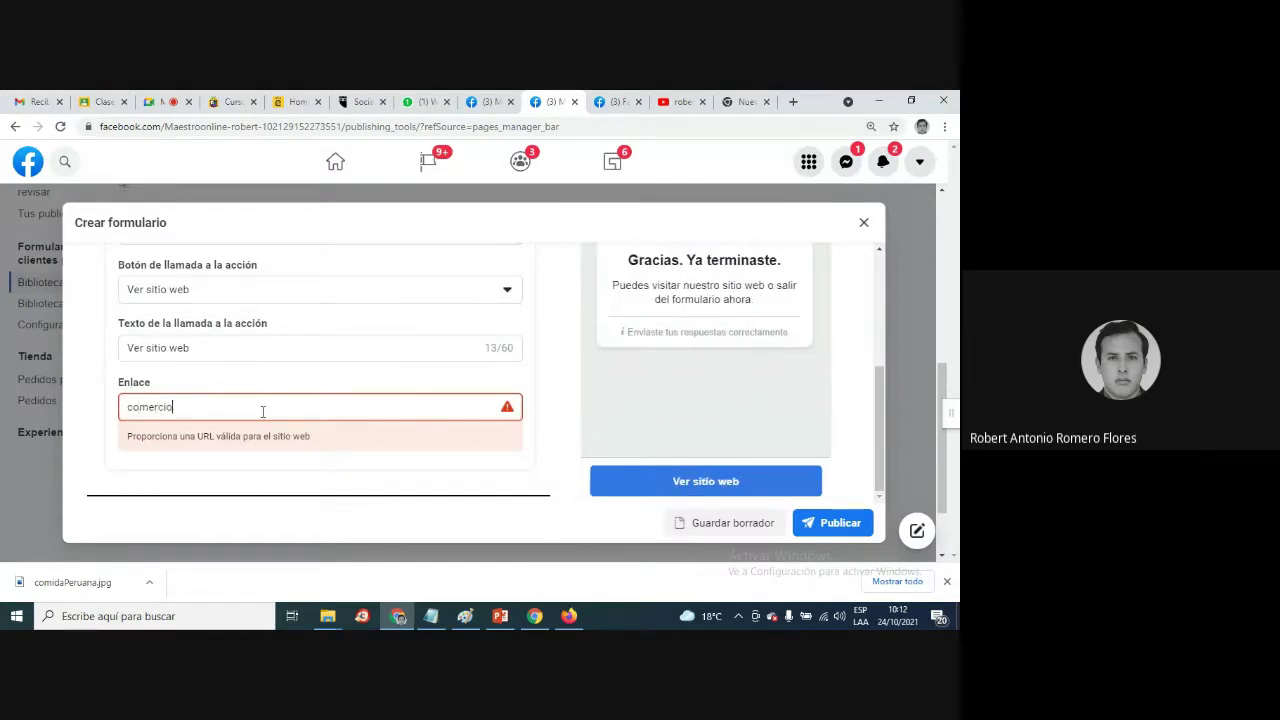
{"action": "type", "text": "libre.net"}
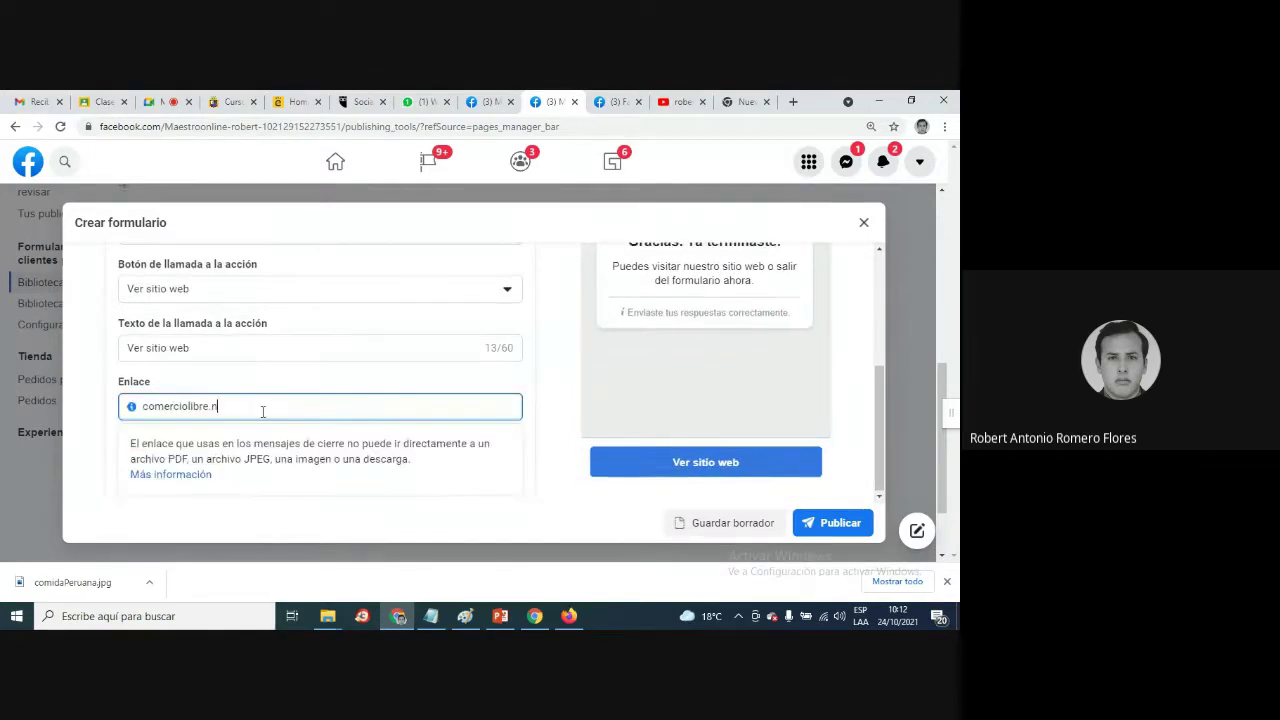
{"action": "left_click", "coordinate": [565, 434]}
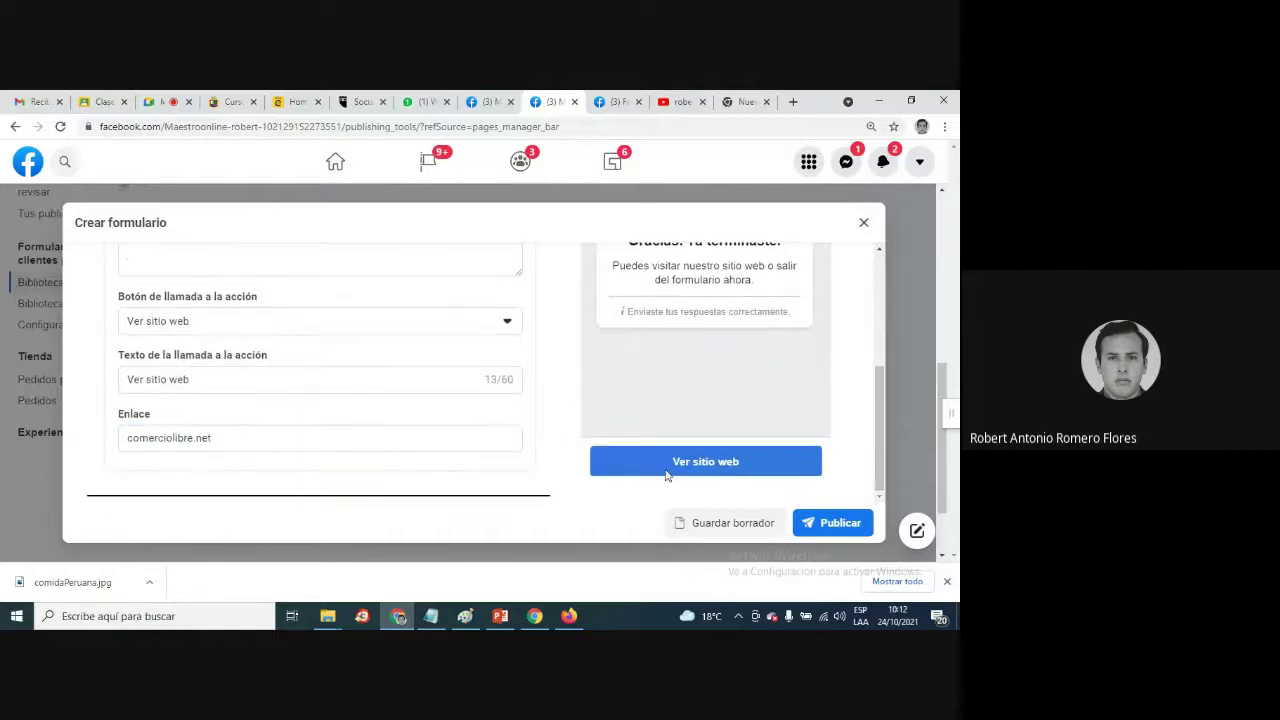
Publish the Contacto de Estudiantes form and view it listed as Activo in Biblioteca de formularios.
{"action": "left_click", "coordinate": [795, 522]}
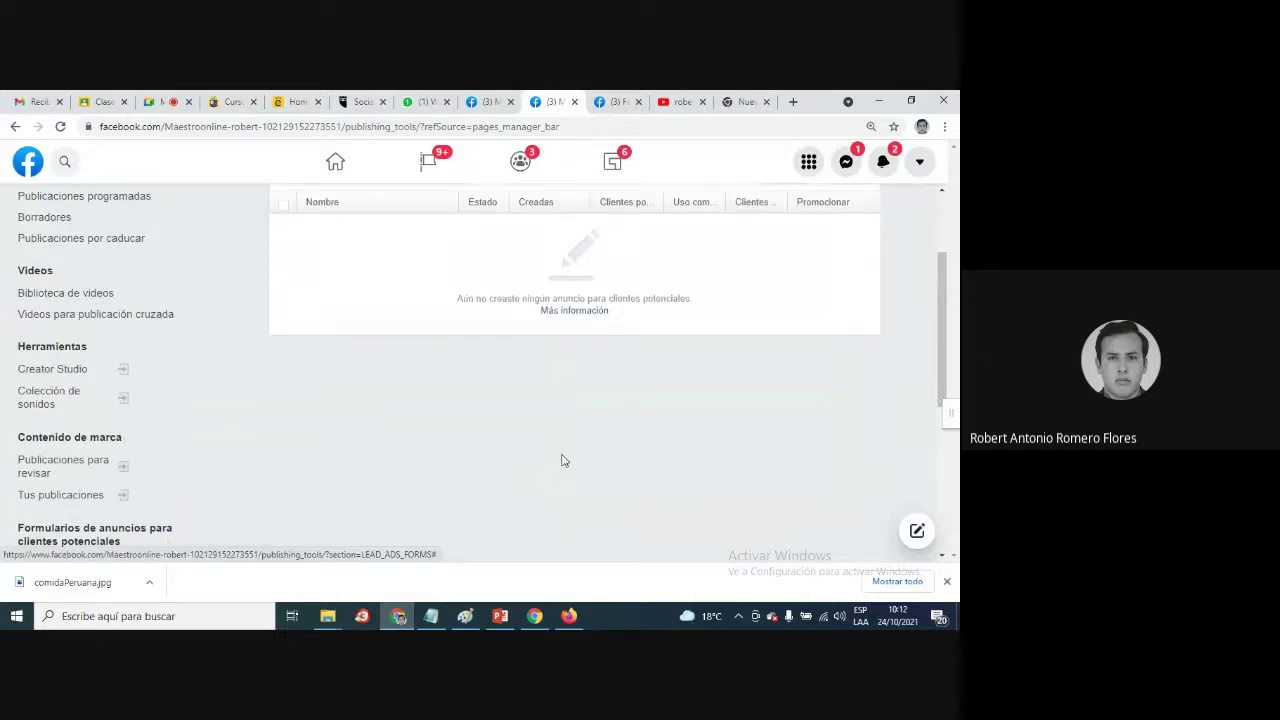
{"action": "scroll", "coordinate": [562, 460], "scroll_direction": "up", "scroll_amount": 1}
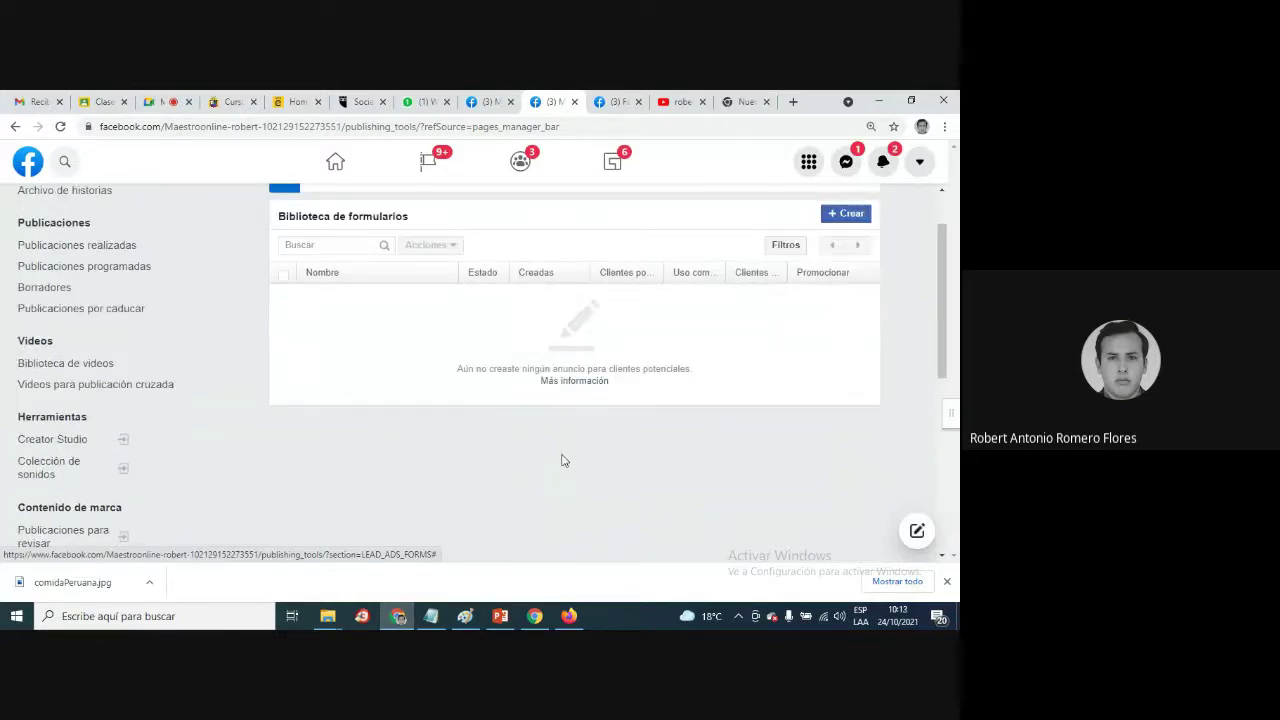
{"action": "scroll", "coordinate": [562, 460], "scroll_direction": "up", "scroll_amount": 1}
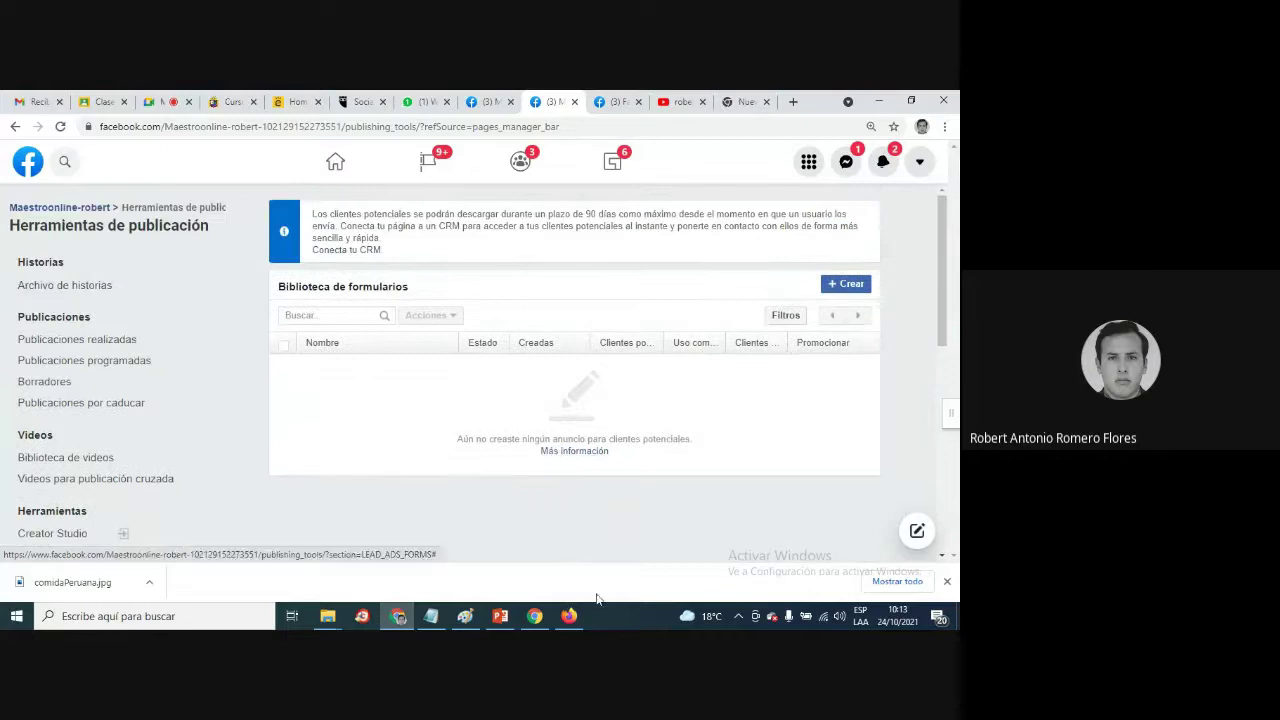
{"action": "left_click", "coordinate": [571, 616]}
{"action": "left_click", "coordinate": [576, 616]}
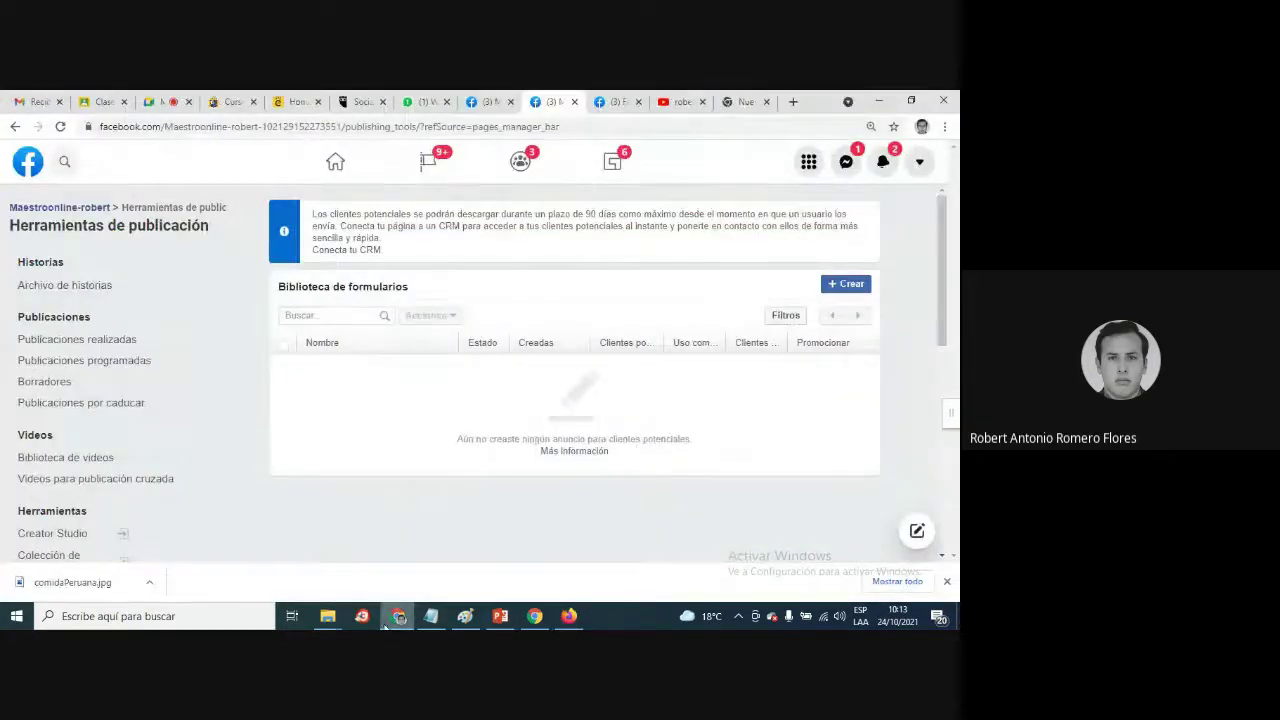
{"action": "scroll", "coordinate": [663, 438], "scroll_direction": "down", "scroll_amount": 5}
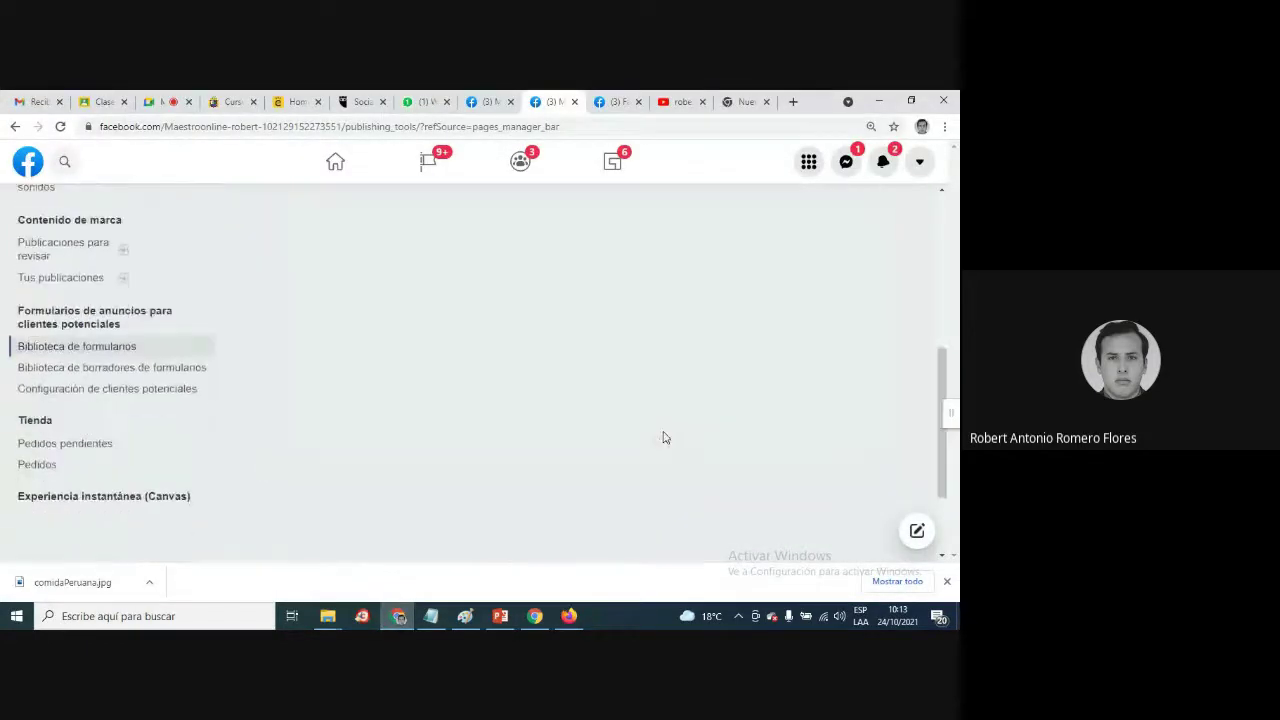
{"action": "scroll", "coordinate": [663, 438], "scroll_direction": "up", "scroll_amount": 3}
{"action": "scroll", "coordinate": [663, 434], "scroll_direction": "down", "scroll_amount": 1}
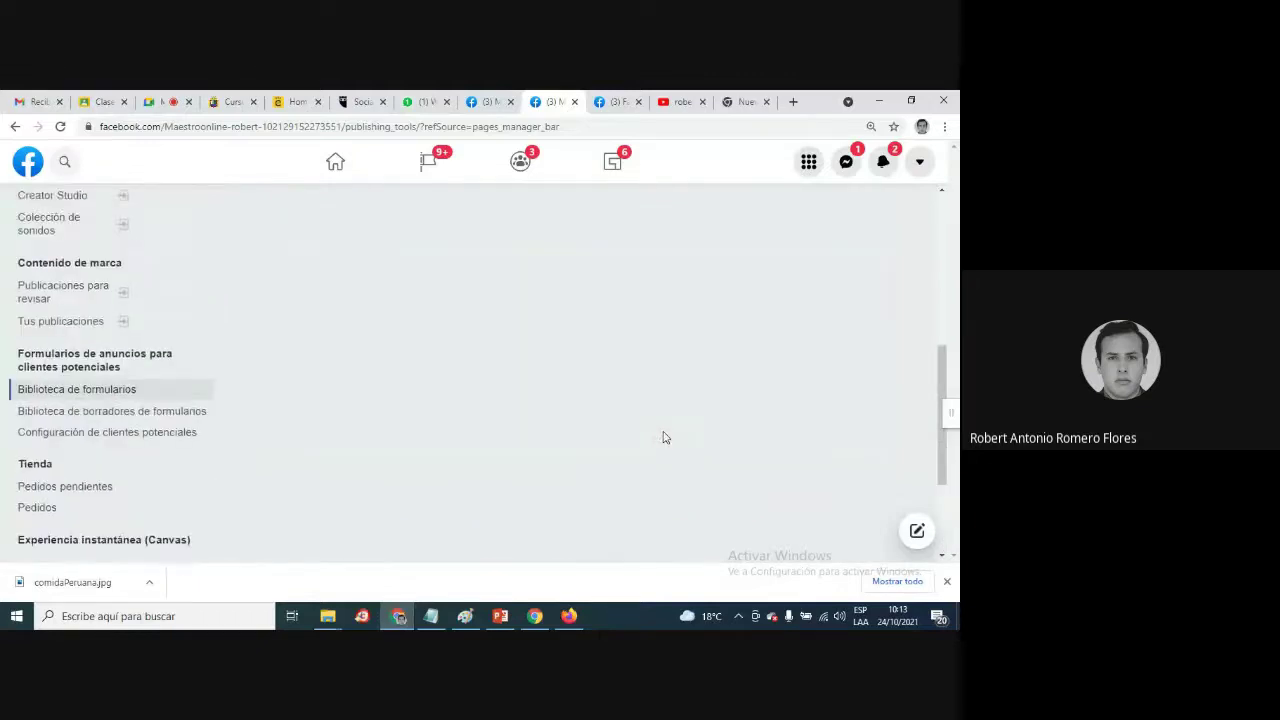
{"action": "left_click", "coordinate": [80, 352]}
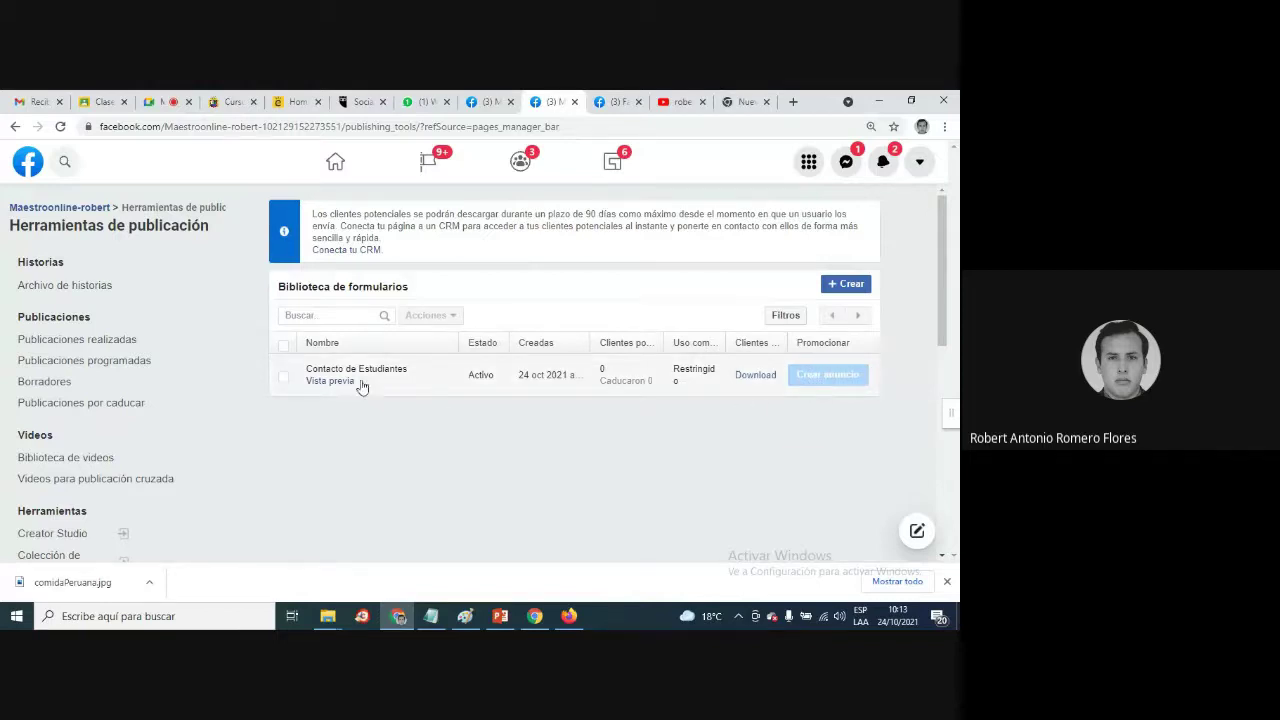
Preview the Contacto de Estudiantes form and fill in a test phone number answer.
{"action": "left_click", "coordinate": [313, 381]}
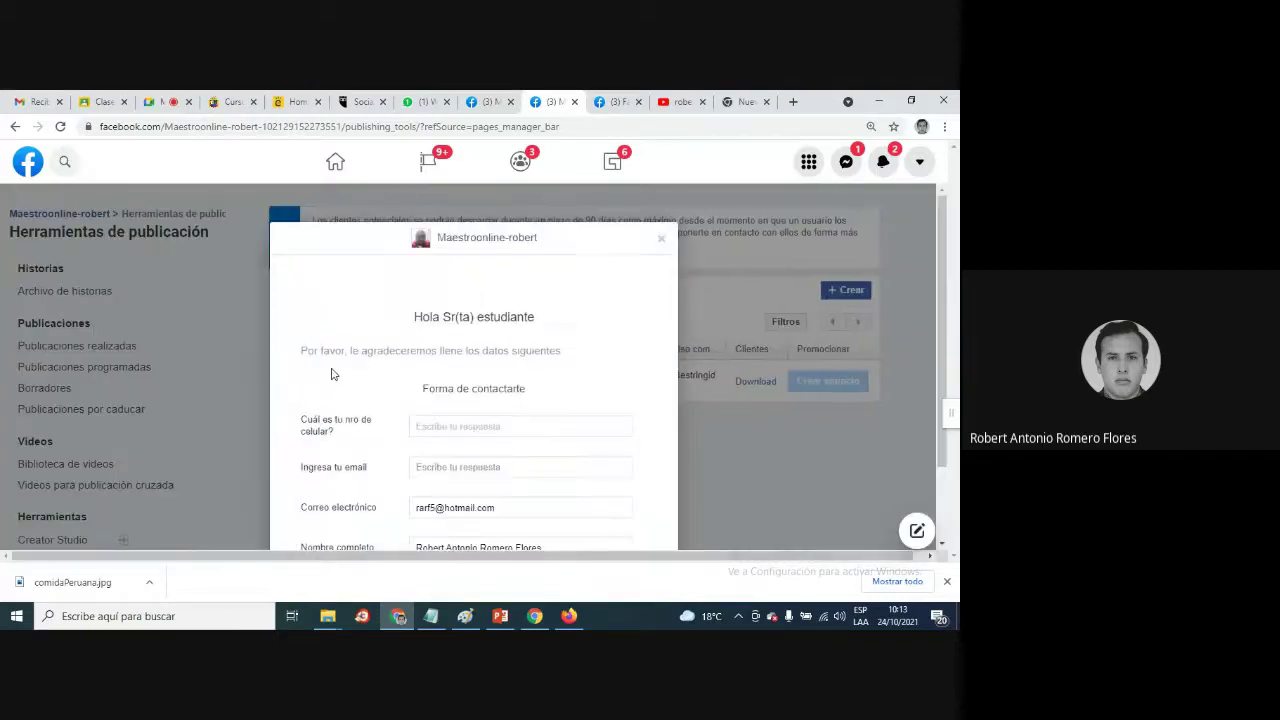
{"action": "scroll", "coordinate": [546, 364], "scroll_direction": "down", "scroll_amount": 1}
{"action": "scroll", "coordinate": [546, 364], "scroll_direction": "up", "scroll_amount": 1}
{"action": "scroll", "coordinate": [546, 364], "scroll_direction": "down", "scroll_amount": 1}
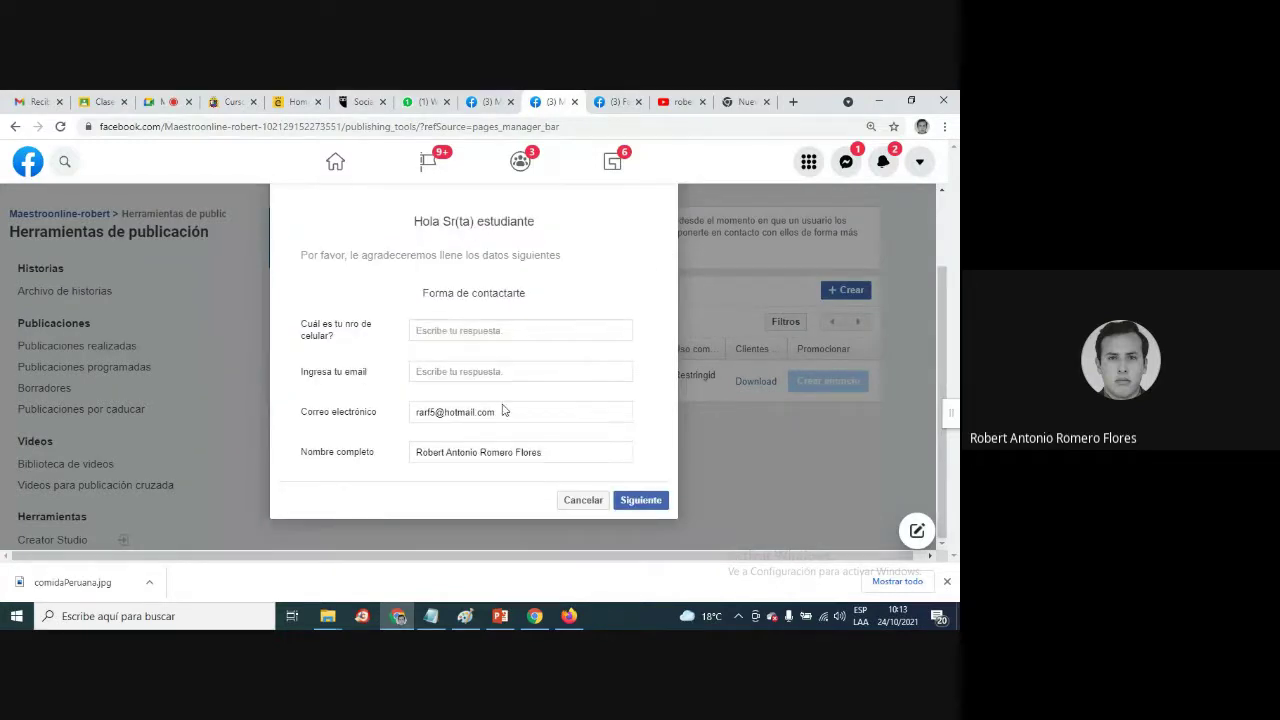
{"action": "triple_click", "coordinate": [504, 411]}
{"action": "left_click", "coordinate": [517, 367]}
{"action": "triple_click", "coordinate": [539, 412]}
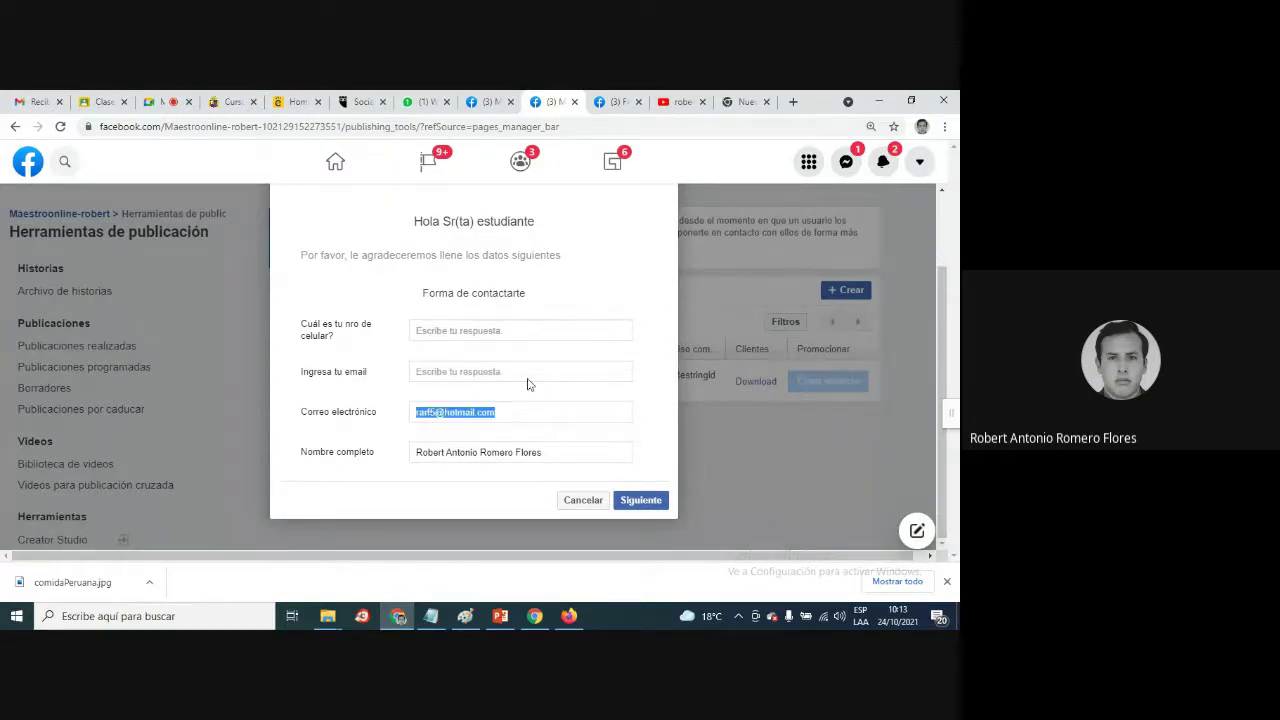
{"action": "left_click", "coordinate": [530, 372]}
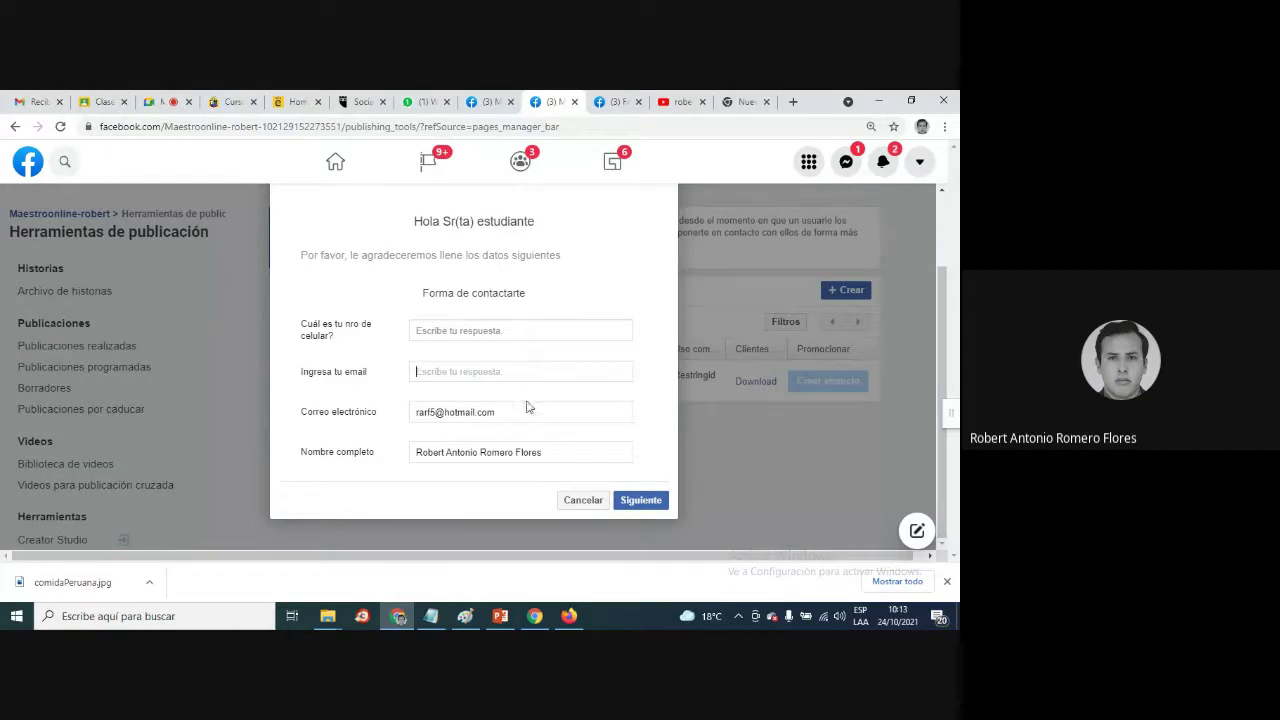
{"action": "triple_click", "coordinate": [556, 416]}
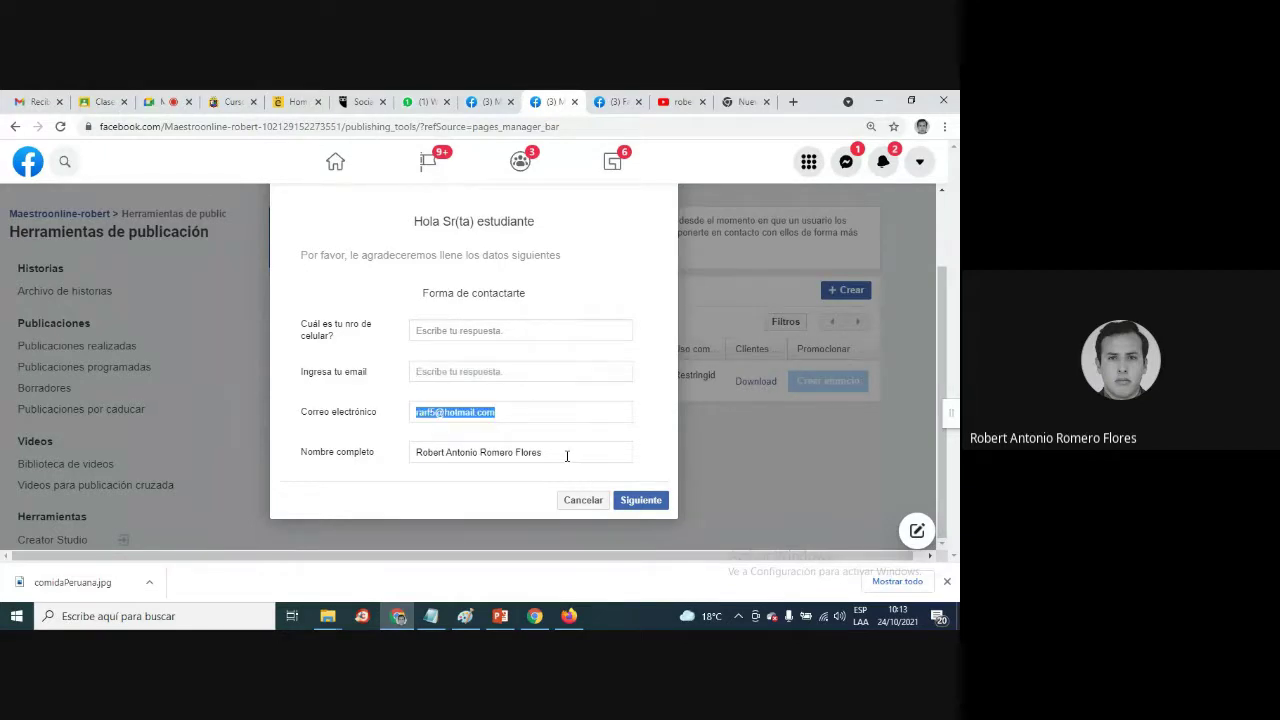
{"action": "triple_click", "coordinate": [567, 456]}
{"action": "triple_click", "coordinate": [525, 408]}
{"action": "left_click", "coordinate": [517, 372]}
{"action": "scroll", "coordinate": [658, 404], "scroll_direction": "up", "scroll_amount": 1}
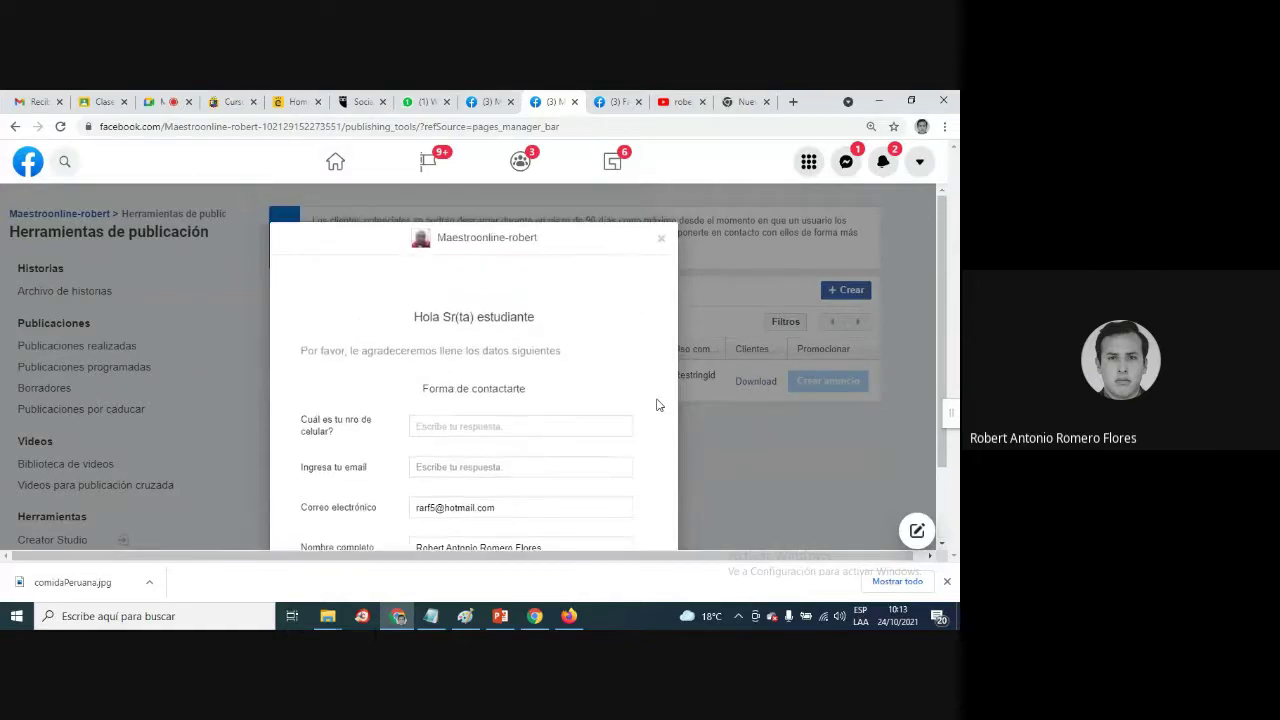
{"action": "scroll", "coordinate": [658, 404], "scroll_direction": "down", "scroll_amount": 1}
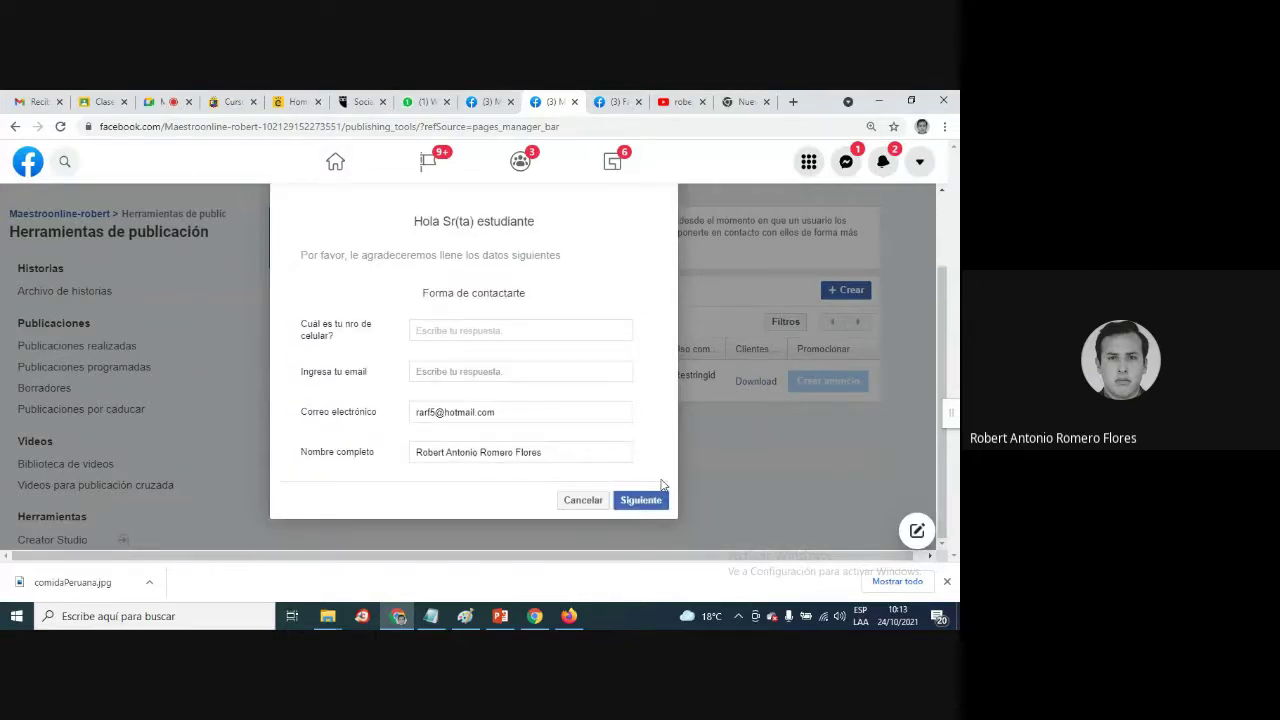
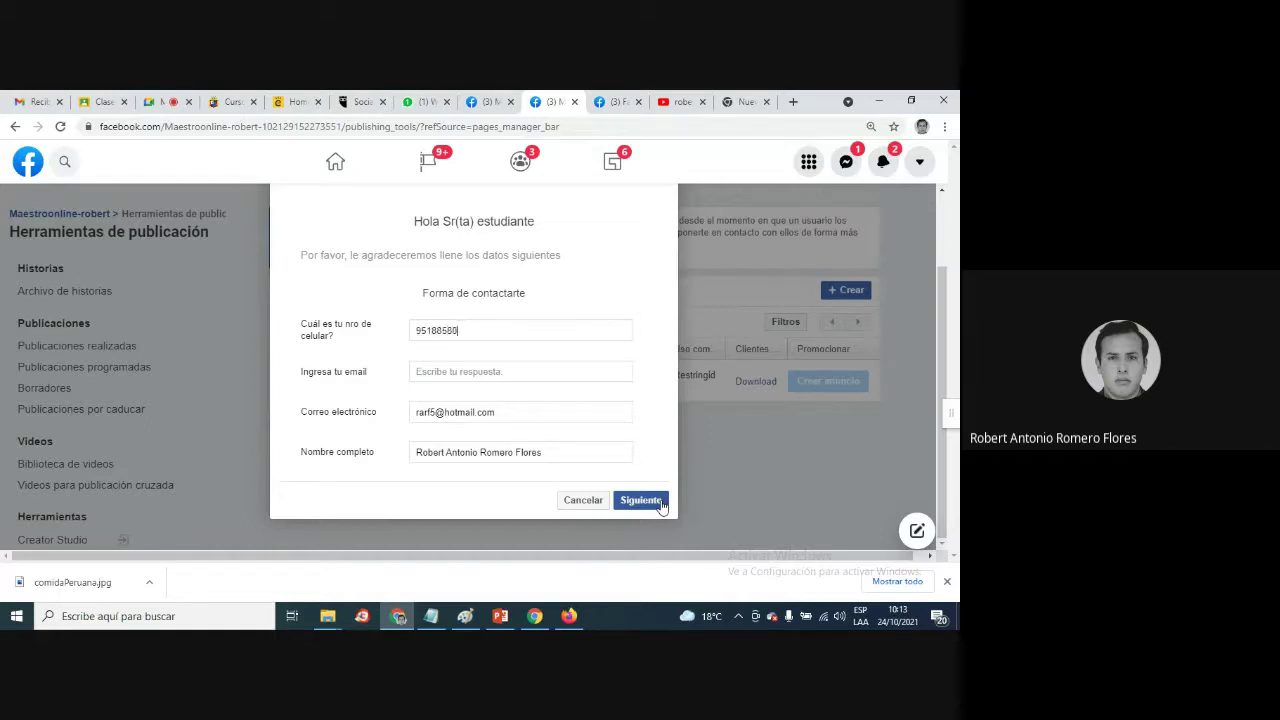
{"action": "triple_click", "coordinate": [525, 370]}
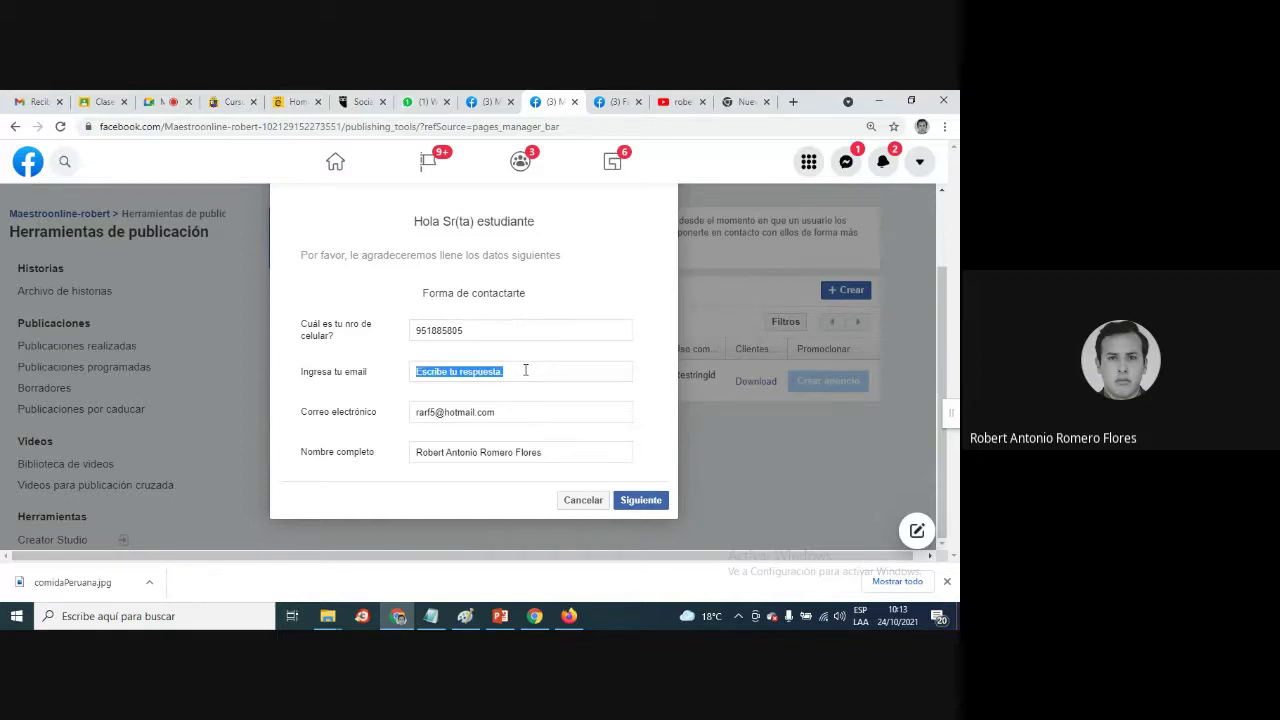
{"action": "key", "text": "BackSpace"}
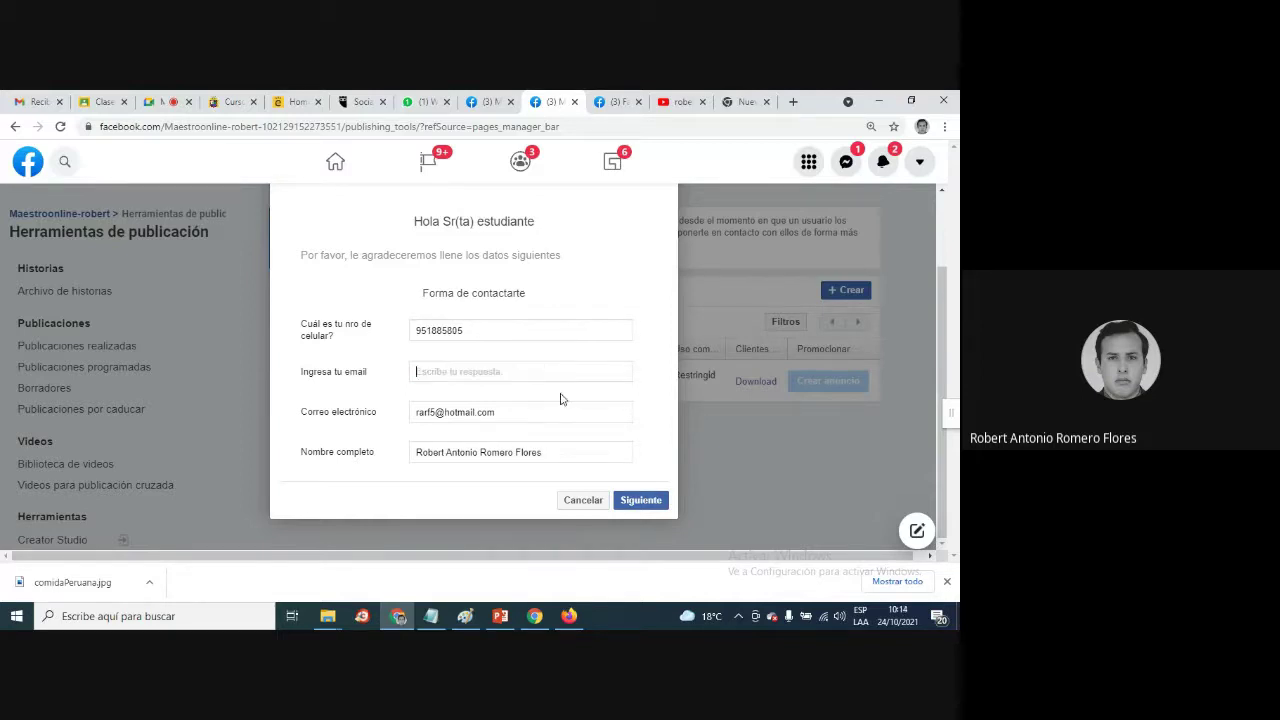
Correct the flagged e-mail answer, submit the test lead, and dismiss the 'Gracias. Ya terminaste.' screen.
{"action": "left_click", "coordinate": [641, 499]}
{"action": "left_click", "coordinate": [437, 371]}
{"action": "type", "text": "ee"}
{"action": "key", "text": "BackSpace"}
{"action": "key", "text": "BackSpace"}
{"action": "type", "text": "rrome"}
{"action": "left_click", "coordinate": [641, 500]}
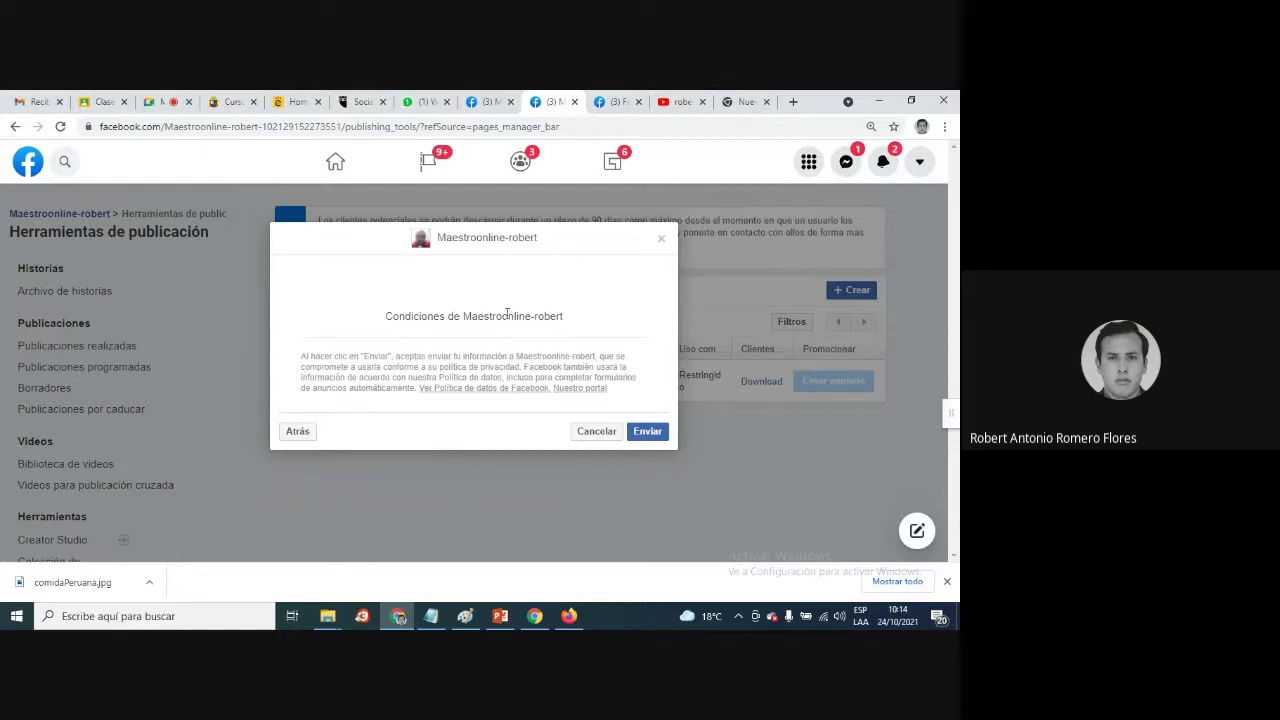
{"action": "left_click", "coordinate": [645, 432]}
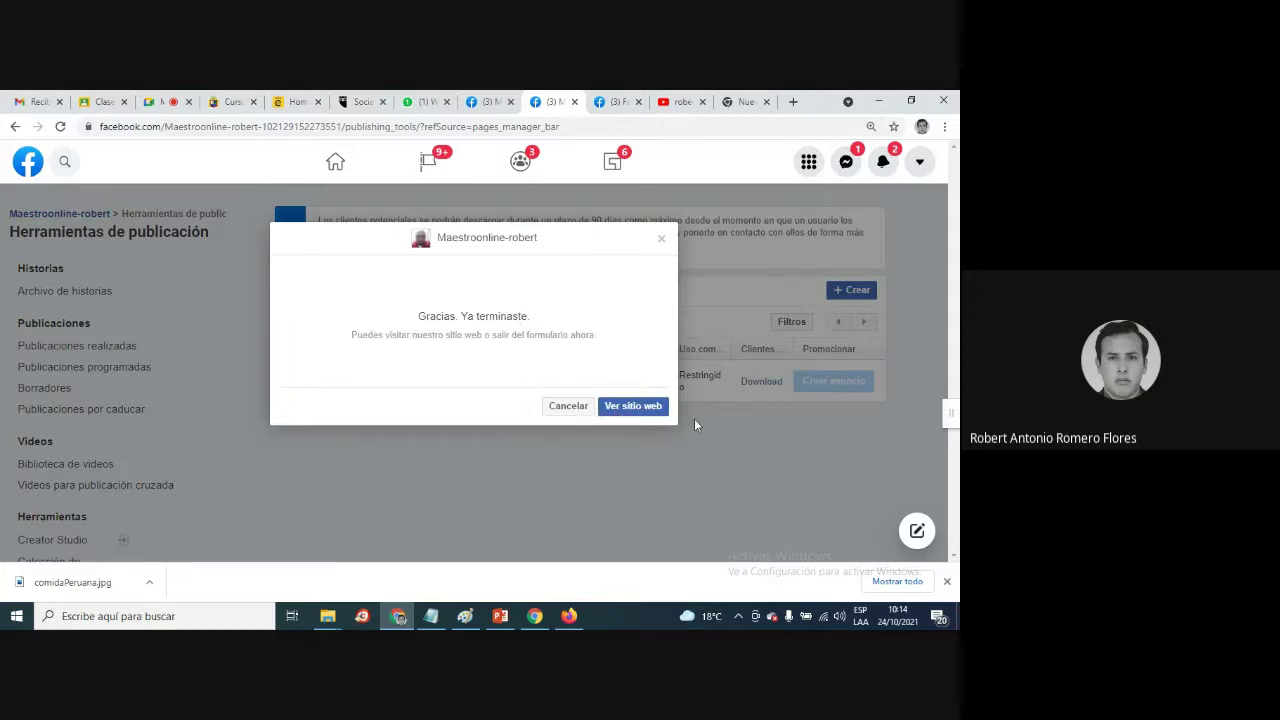
{"action": "left_click", "coordinate": [568, 408]}
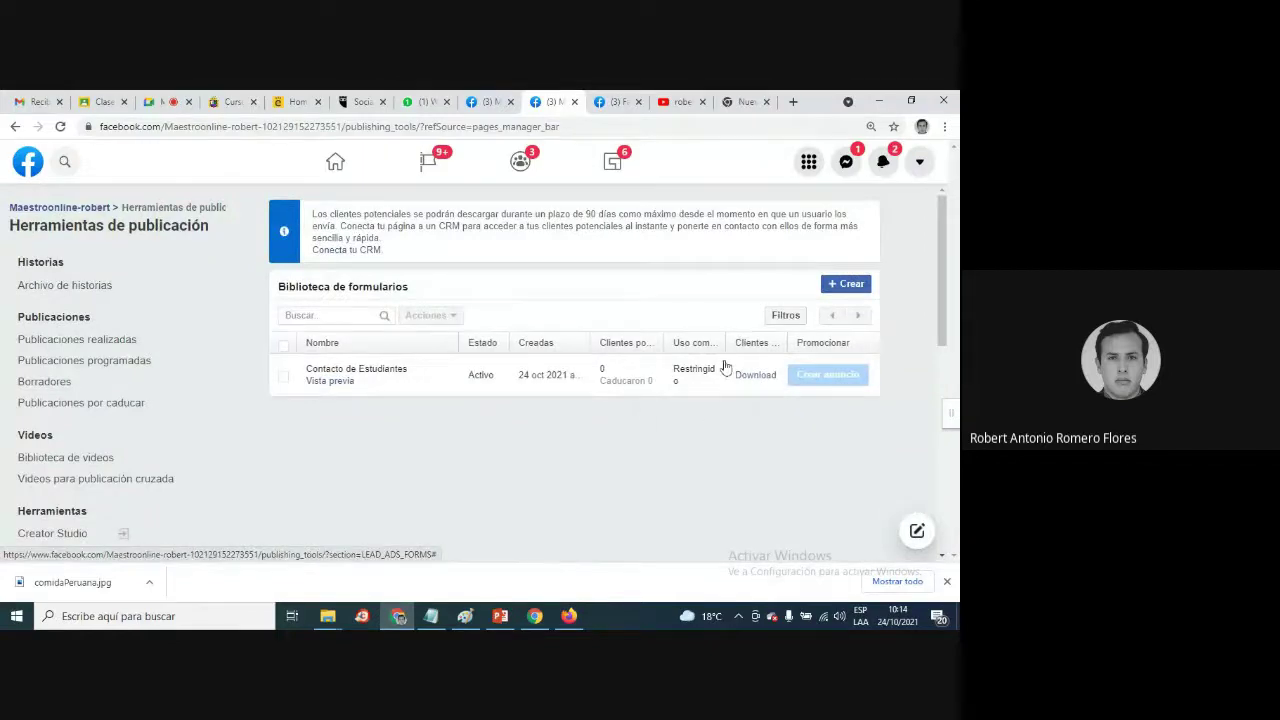
Download the new leads of Contacto de Estudiantes as an XLS file and open it.
{"action": "left_click", "coordinate": [752, 375]}
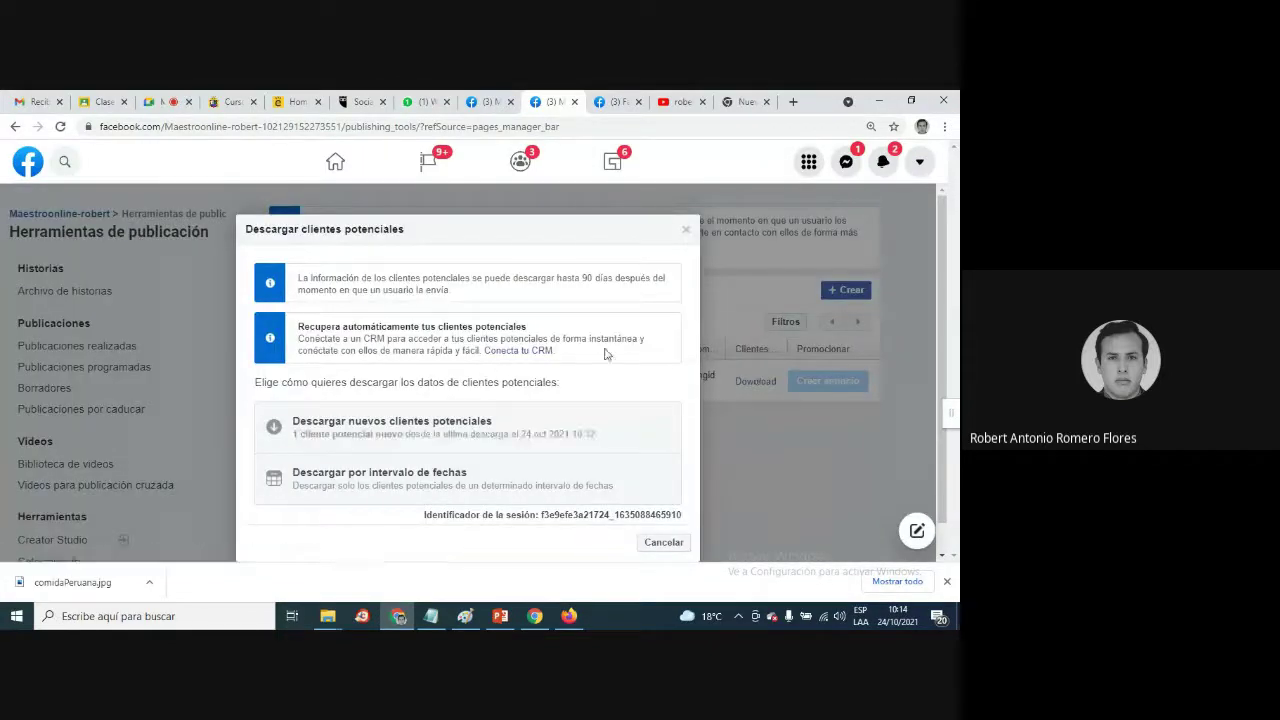
{"action": "scroll", "coordinate": [548, 352], "scroll_direction": "down", "scroll_amount": 1}
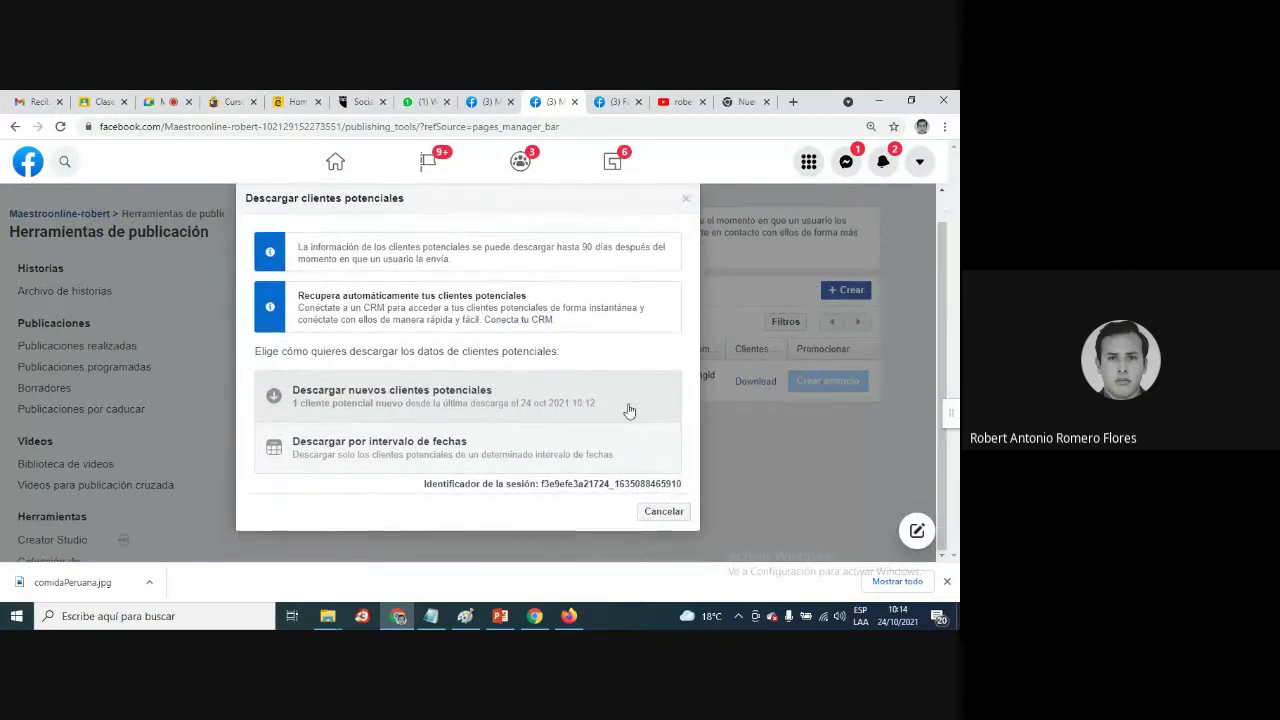
{"action": "left_click", "coordinate": [416, 407]}
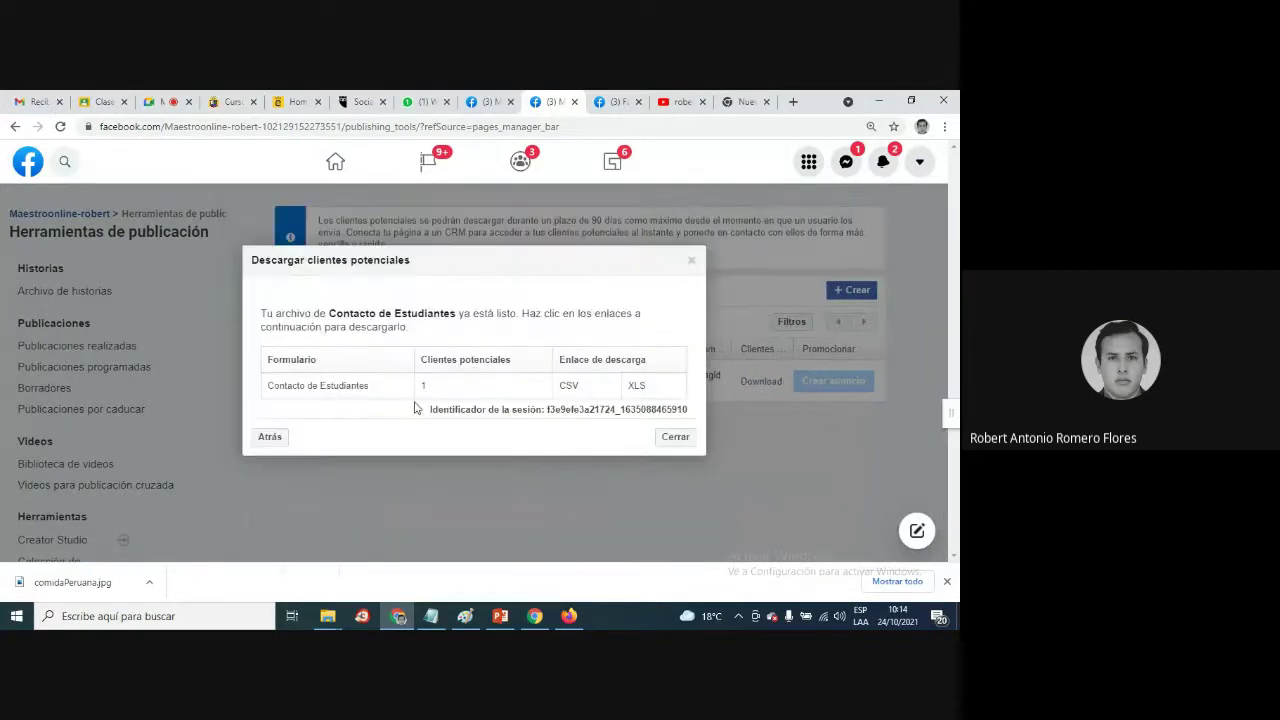
{"action": "left_click", "coordinate": [562, 387]}
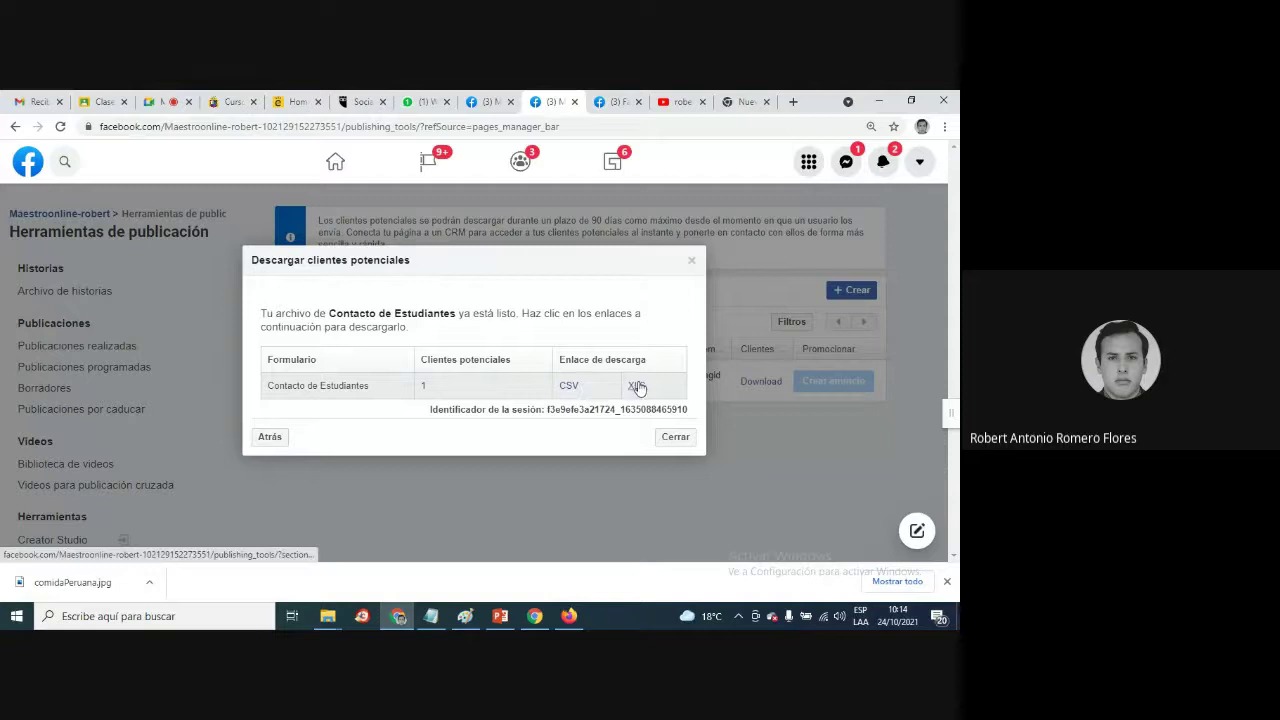
{"action": "left_click", "coordinate": [637, 386]}
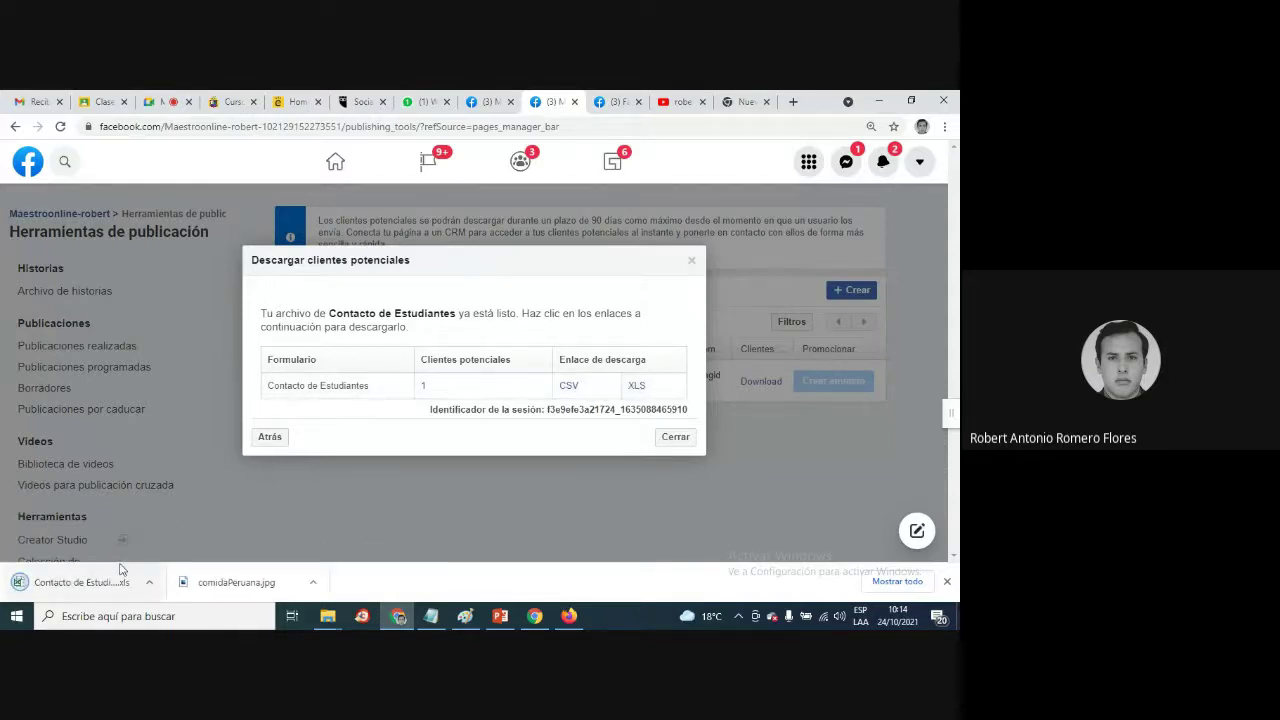
{"action": "left_click", "coordinate": [62, 585]}
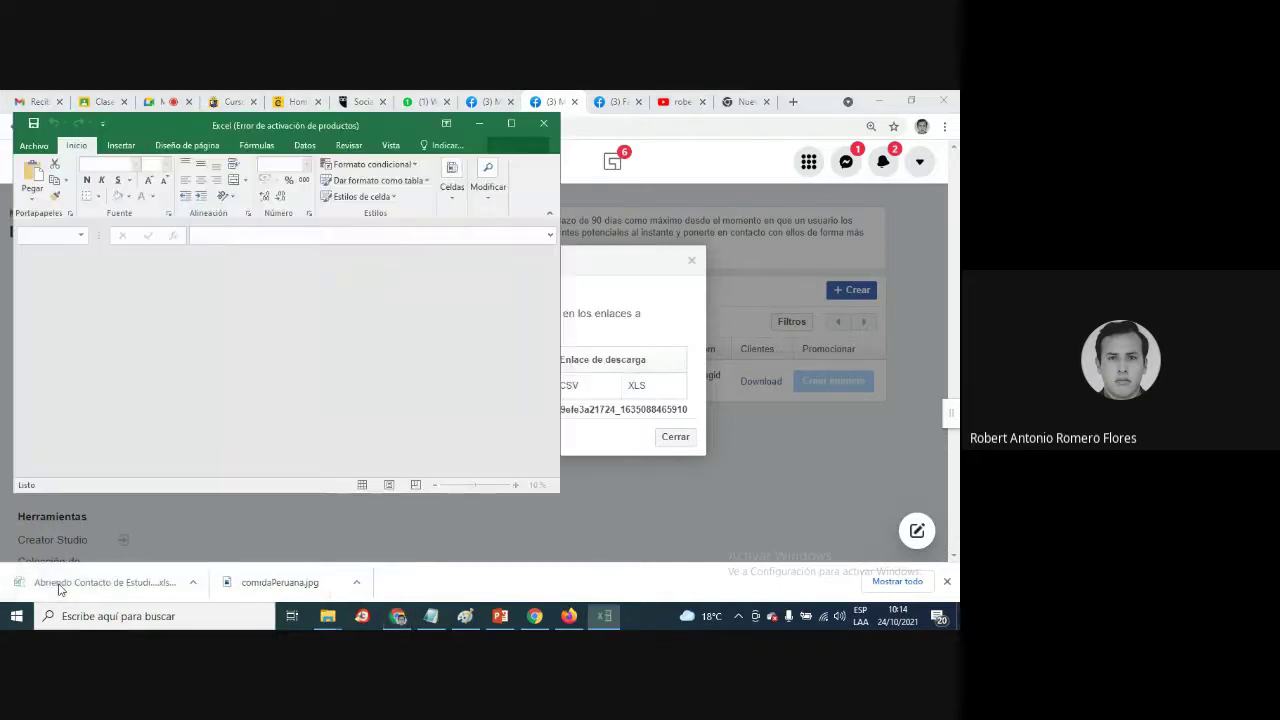
Open the leads XLS in Excel, maximize it, and review the lead's row through phone, email and name.
{"action": "left_click", "coordinate": [404, 390]}
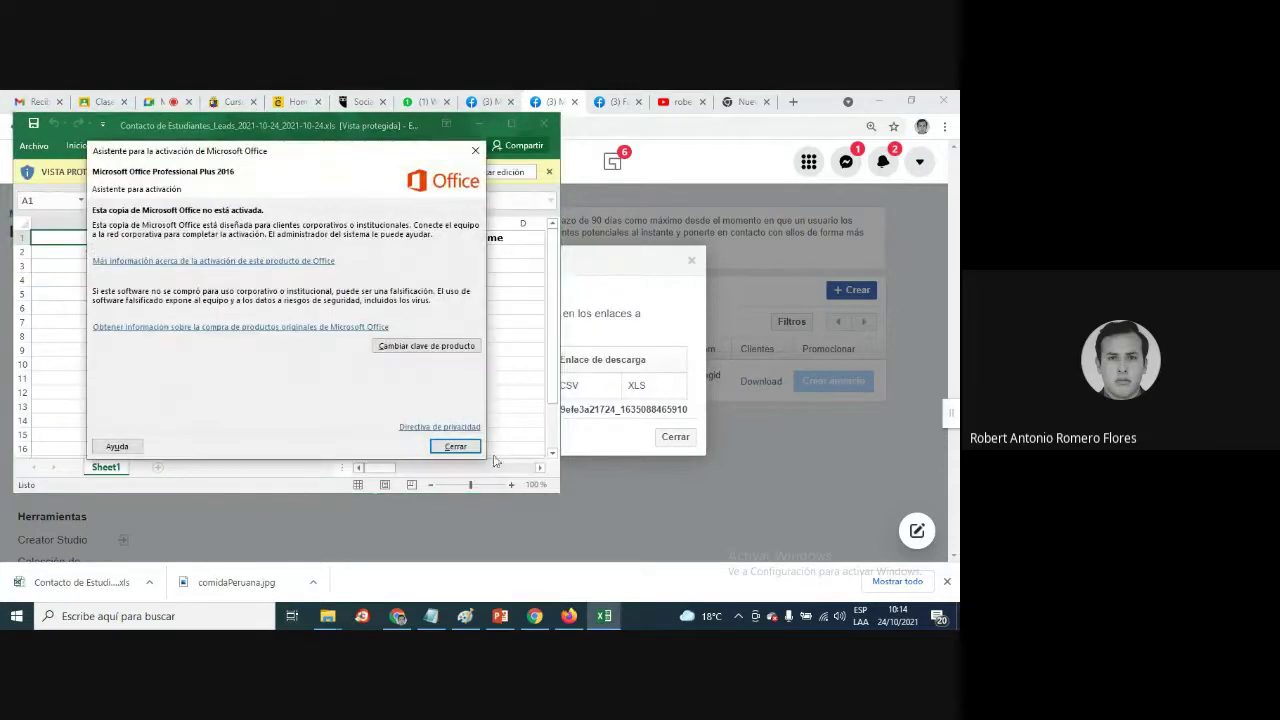
{"action": "left_click", "coordinate": [452, 444]}
{"action": "left_click", "coordinate": [226, 253]}
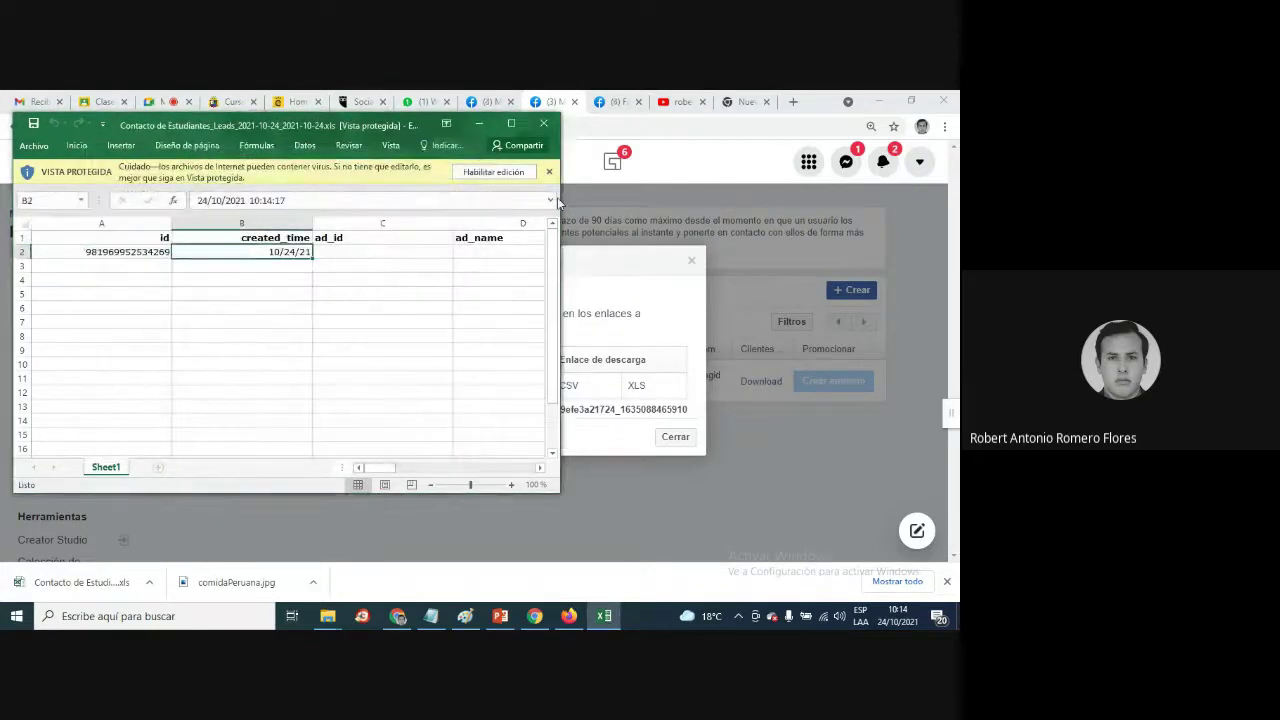
{"action": "left_click", "coordinate": [513, 122]}
{"action": "left_click", "coordinate": [777, 224]}
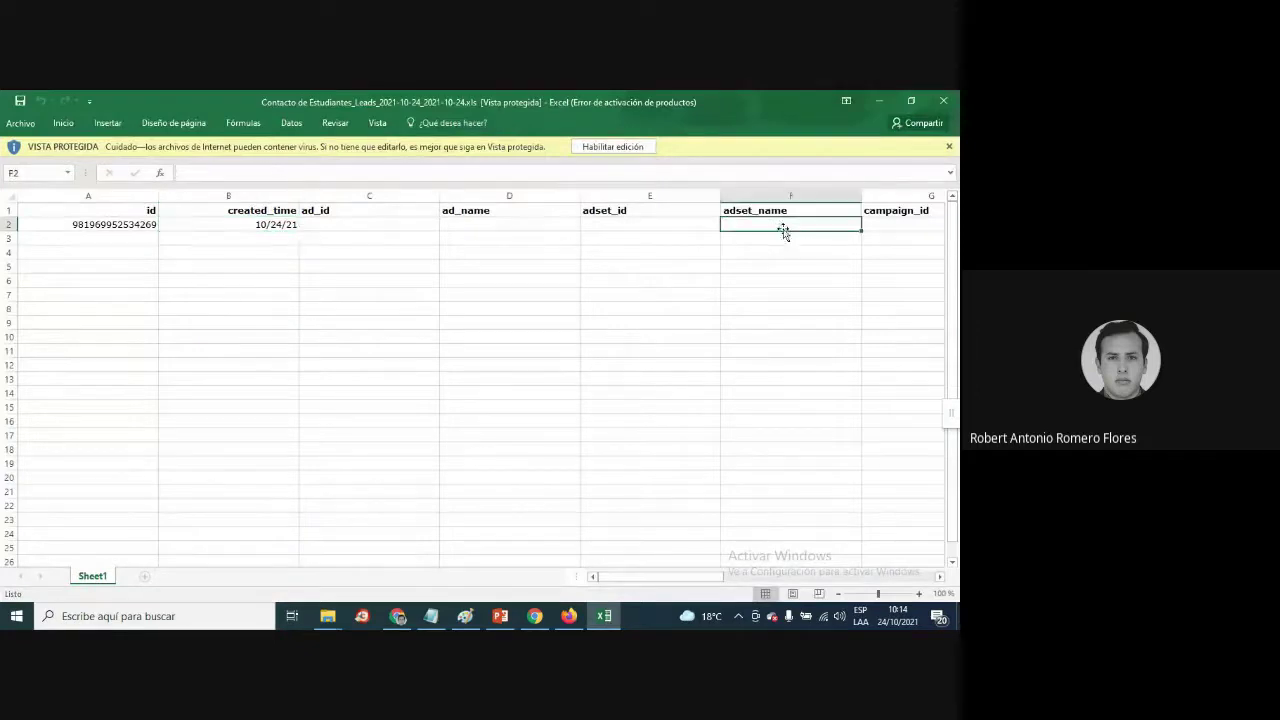
{"action": "key", "text": "Right"}
{"action": "key", "text": "Right"}
{"action": "key", "text": "Right"}
{"action": "key", "text": "Right"}
{"action": "key", "text": "Right"}
{"action": "key", "text": "Right"}
{"action": "key", "text": "Right"}
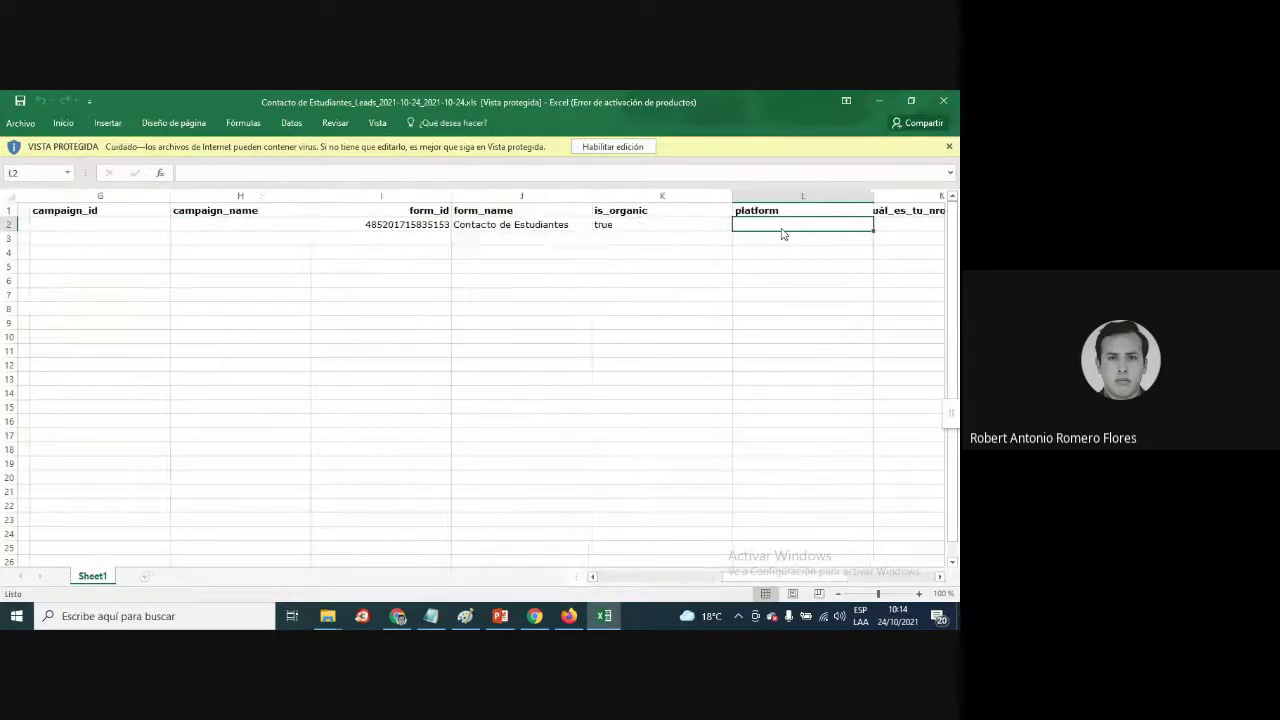
{"action": "key", "text": "Right"}
{"action": "key", "text": "Right"}
{"action": "key", "text": "Right"}
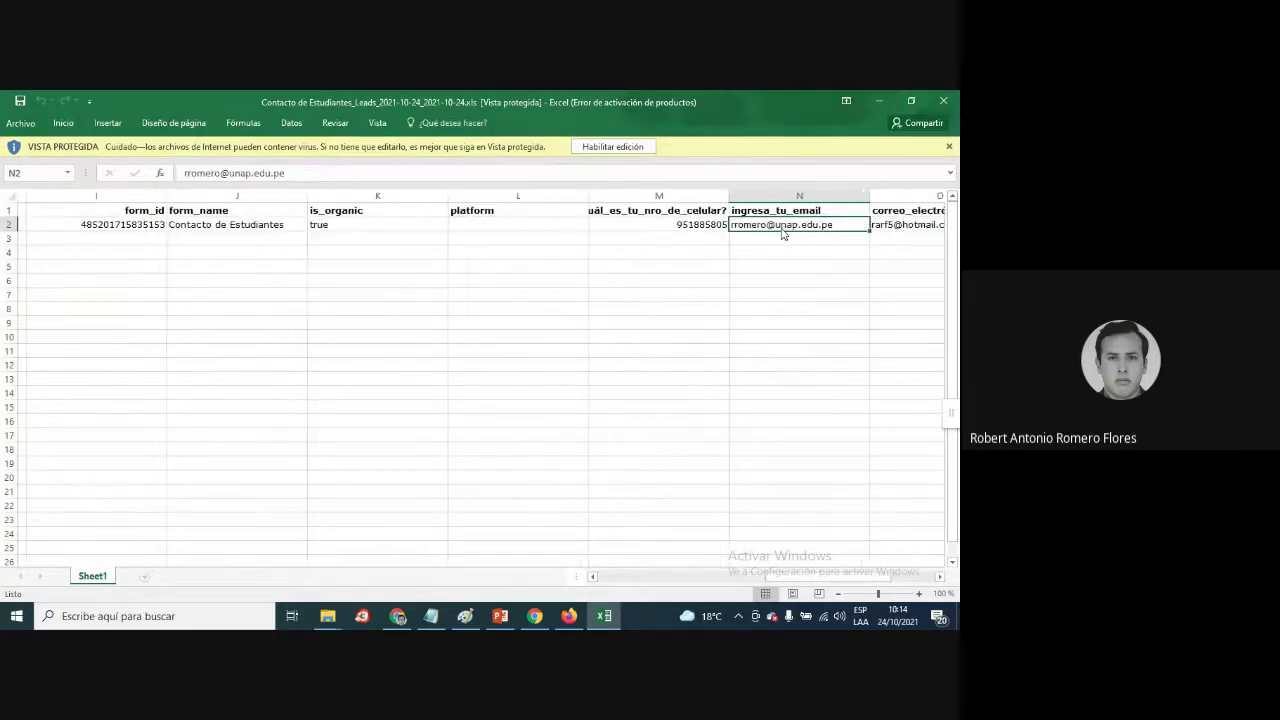
{"action": "key", "text": "Right"}
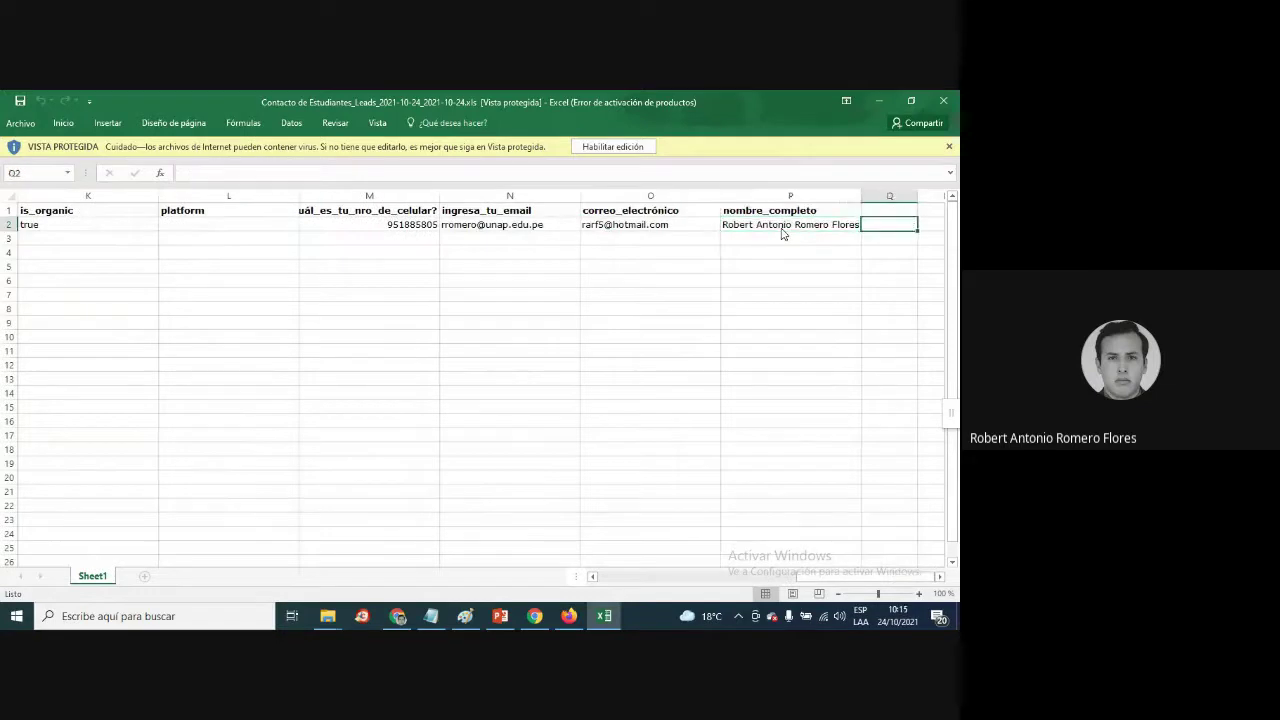
{"action": "key", "text": "Left"}
{"action": "key", "text": "Left"}
Minimize Excel and close Facebook's lead download window.
{"action": "left_click", "coordinate": [878, 101]}
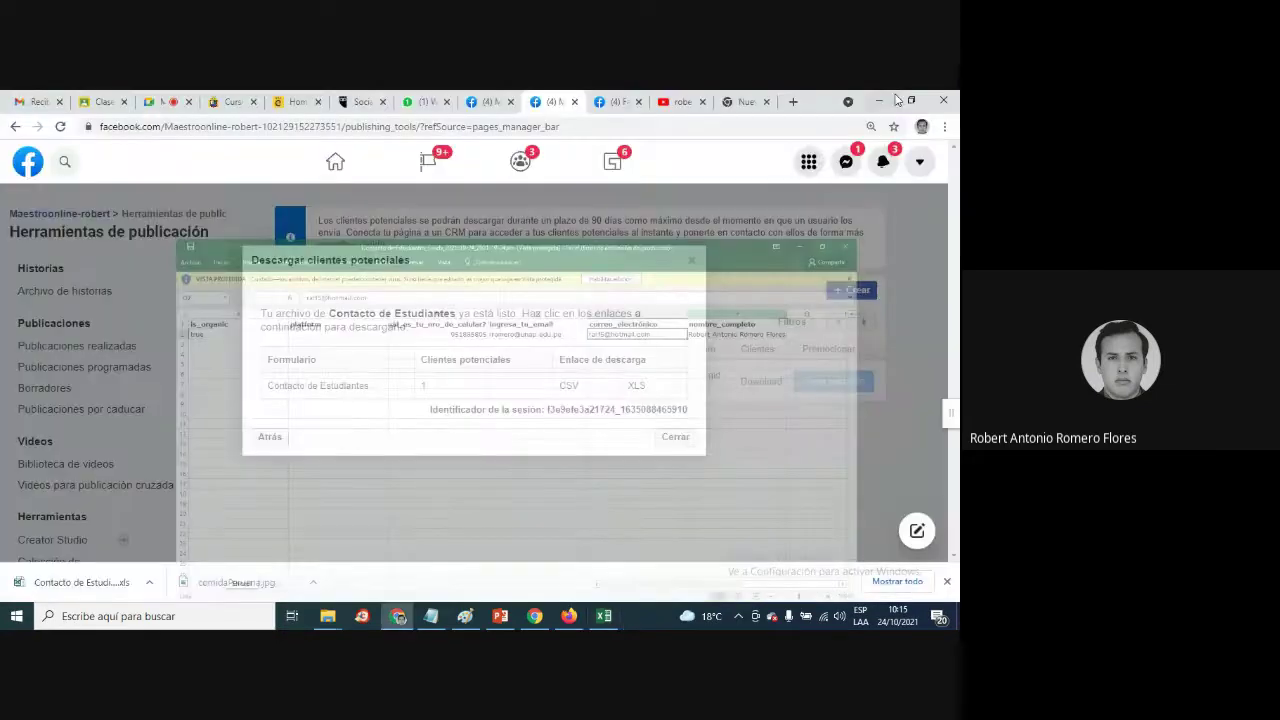
{"action": "left_click", "coordinate": [678, 440]}
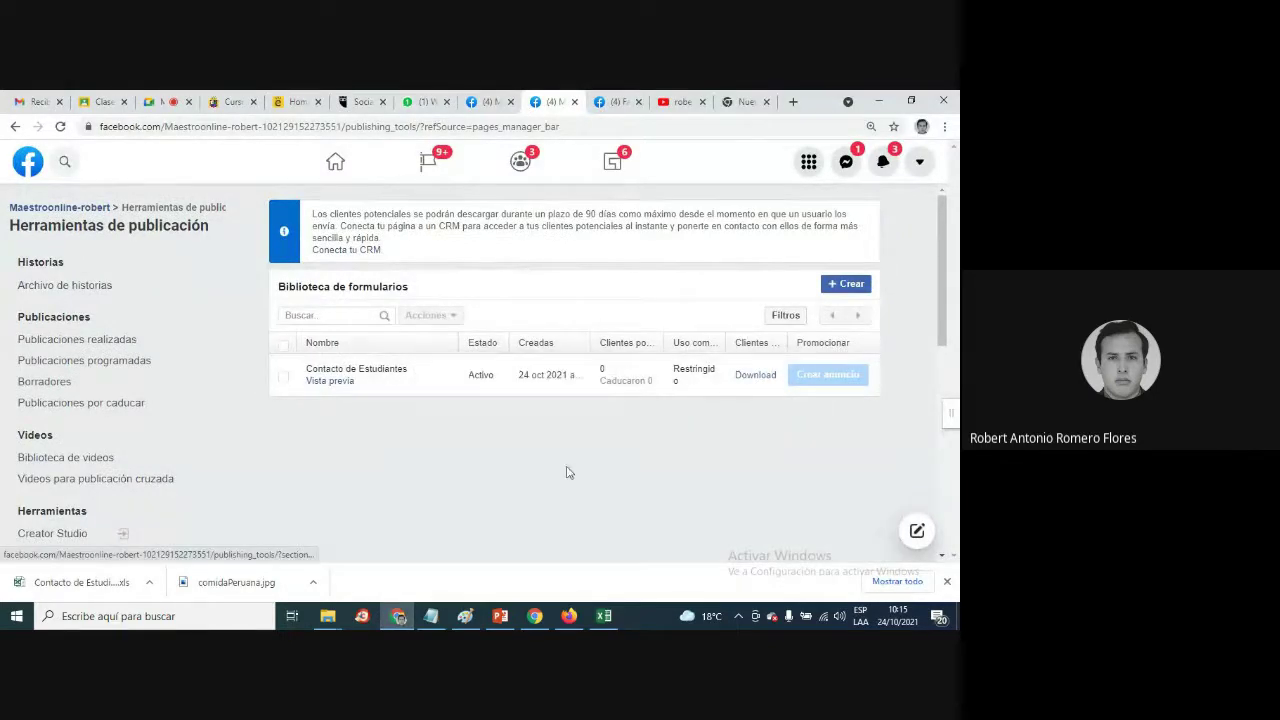
{"action": "scroll", "coordinate": [566, 472], "scroll_direction": "down", "scroll_amount": 3}
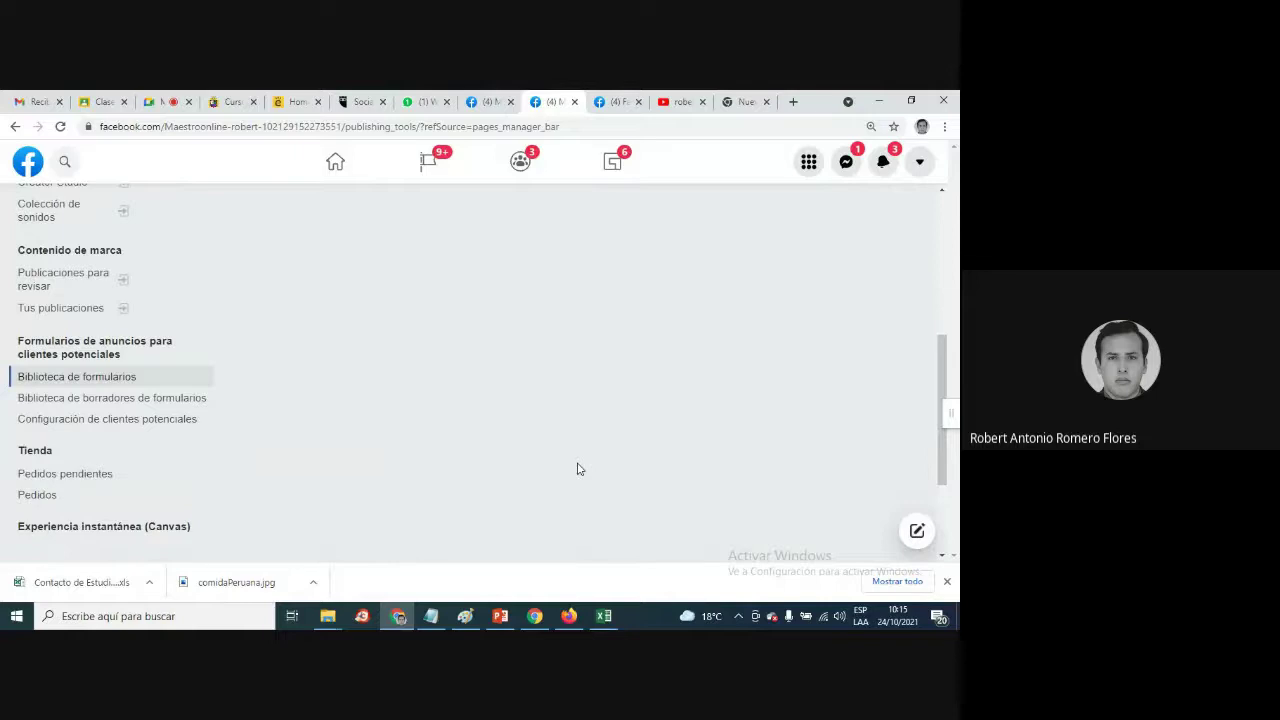
{"action": "scroll", "coordinate": [577, 469], "scroll_direction": "up", "scroll_amount": 3}
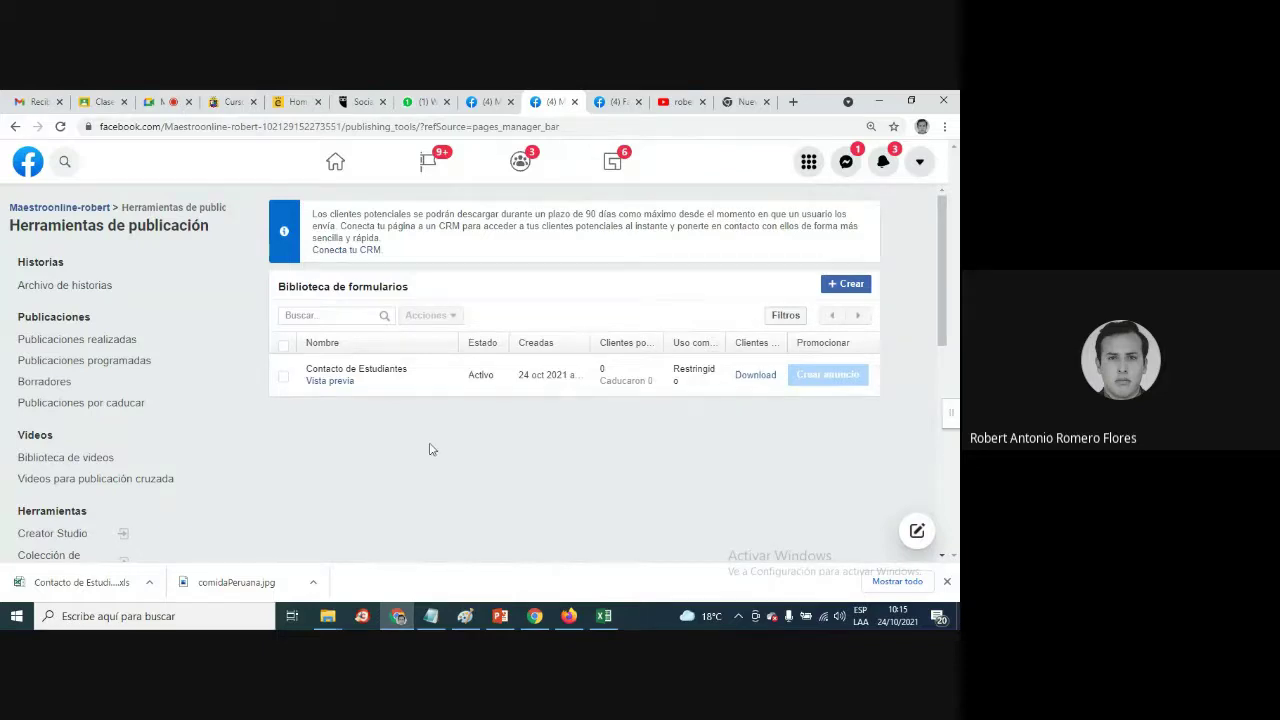
{"action": "scroll", "coordinate": [430, 449], "scroll_direction": "down", "scroll_amount": 3}
{"action": "scroll", "coordinate": [430, 449], "scroll_direction": "down", "scroll_amount": 2}
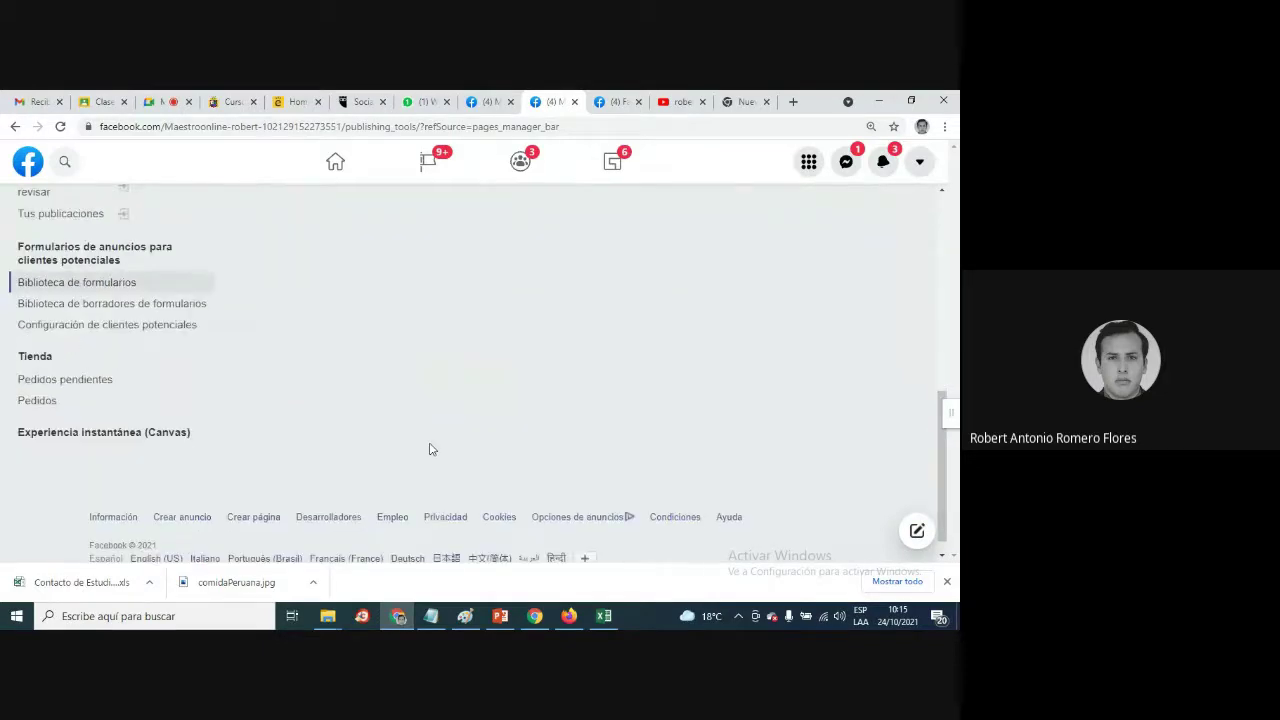
{"action": "scroll", "coordinate": [430, 449], "scroll_direction": "up", "scroll_amount": 5}
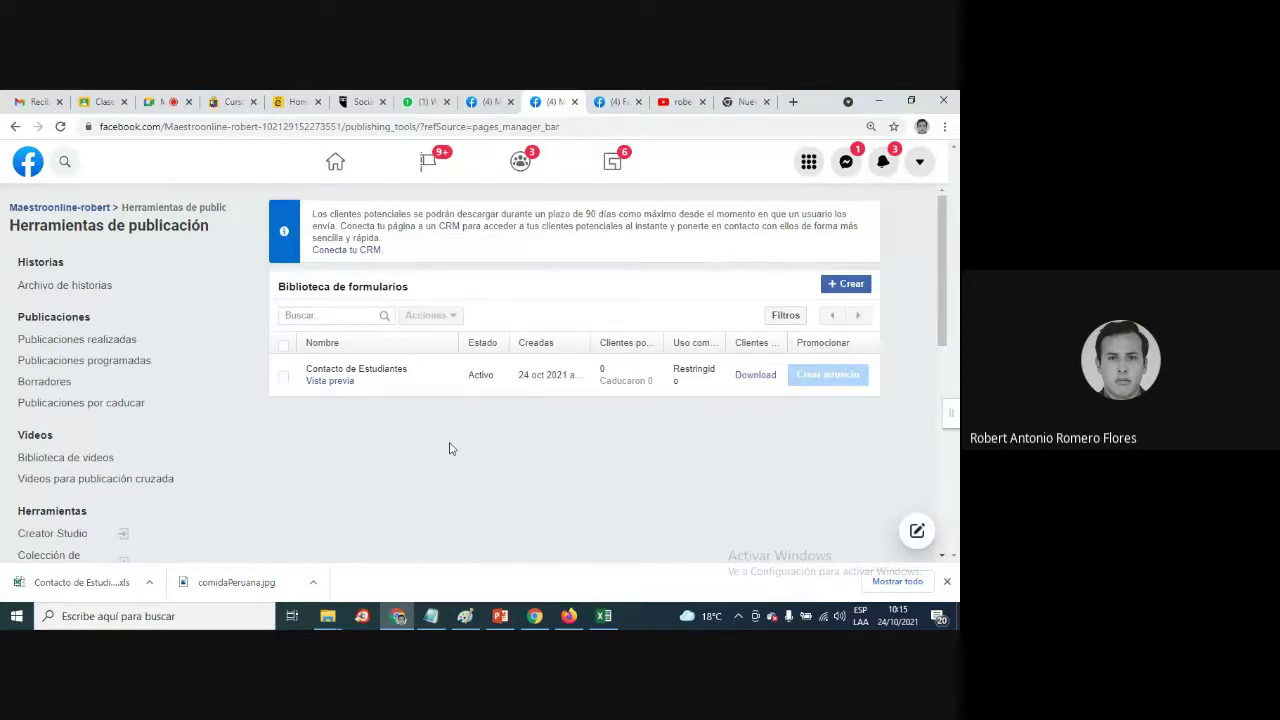
Run a search for the channel in the YouTube tab.
{"action": "left_click", "coordinate": [667, 96]}
{"action": "left_click", "coordinate": [474, 163]}
{"action": "key", "text": "Return"}
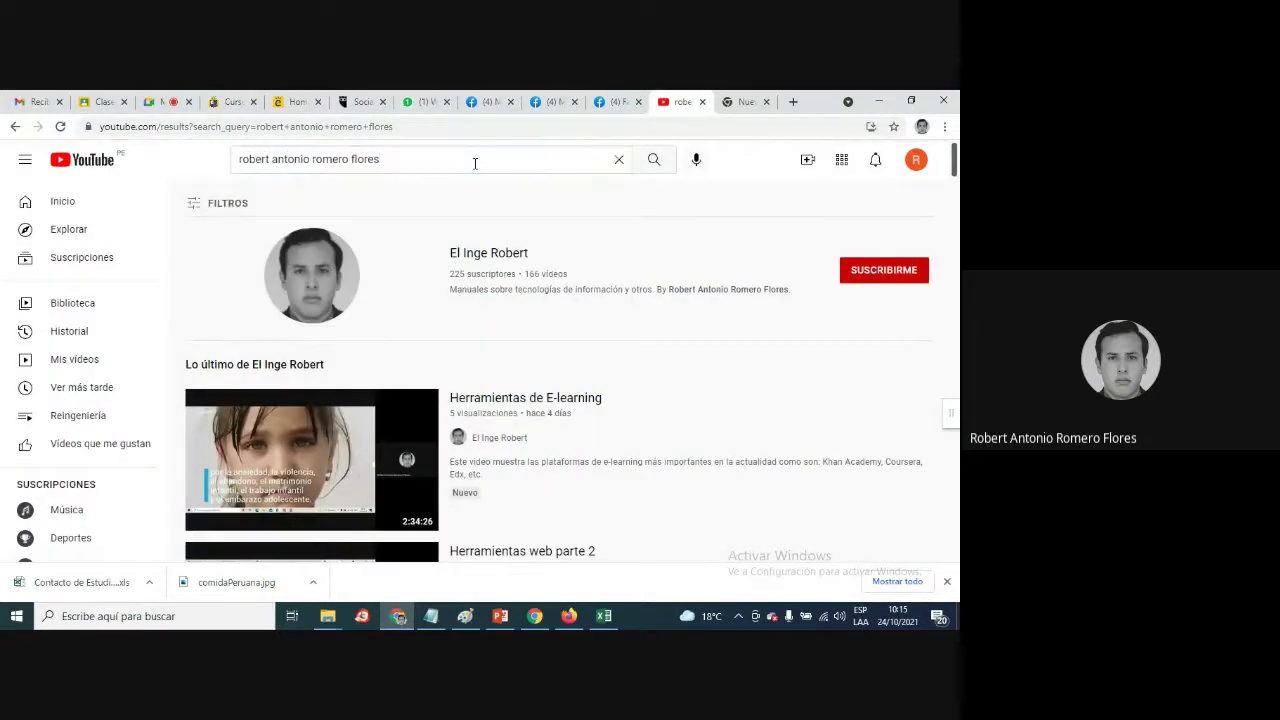
Close the Administrar página tab, leaving the page management home showing.
{"action": "left_click", "coordinate": [615, 101]}
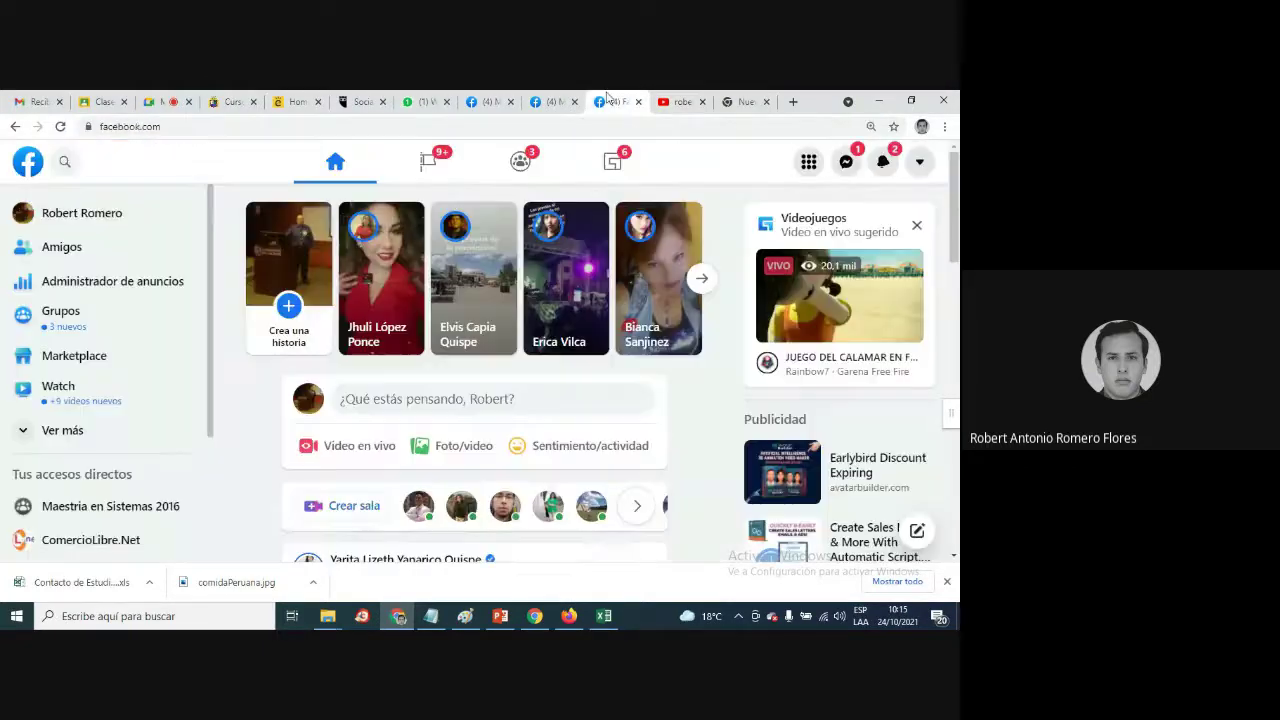
{"action": "left_click", "coordinate": [555, 100]}
{"action": "left_click", "coordinate": [476, 101]}
{"action": "left_click", "coordinate": [541, 102]}
{"action": "left_click", "coordinate": [503, 101]}
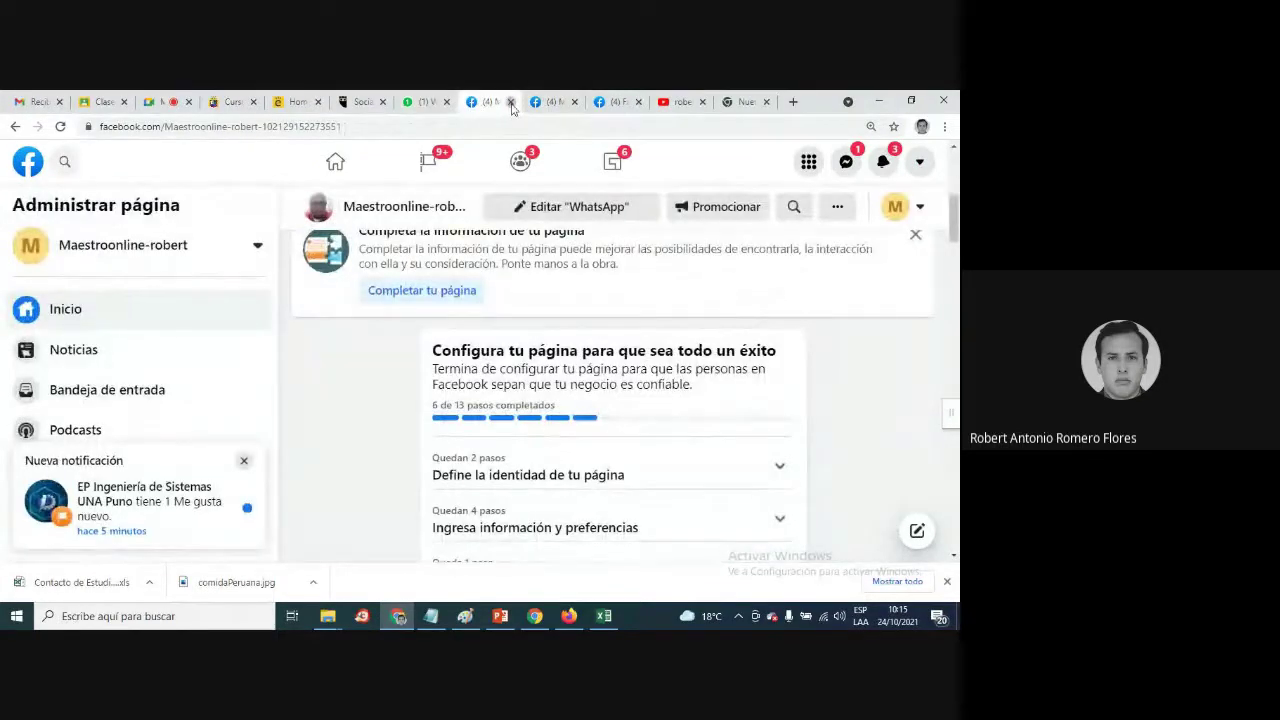
{"action": "left_click", "coordinate": [510, 102]}
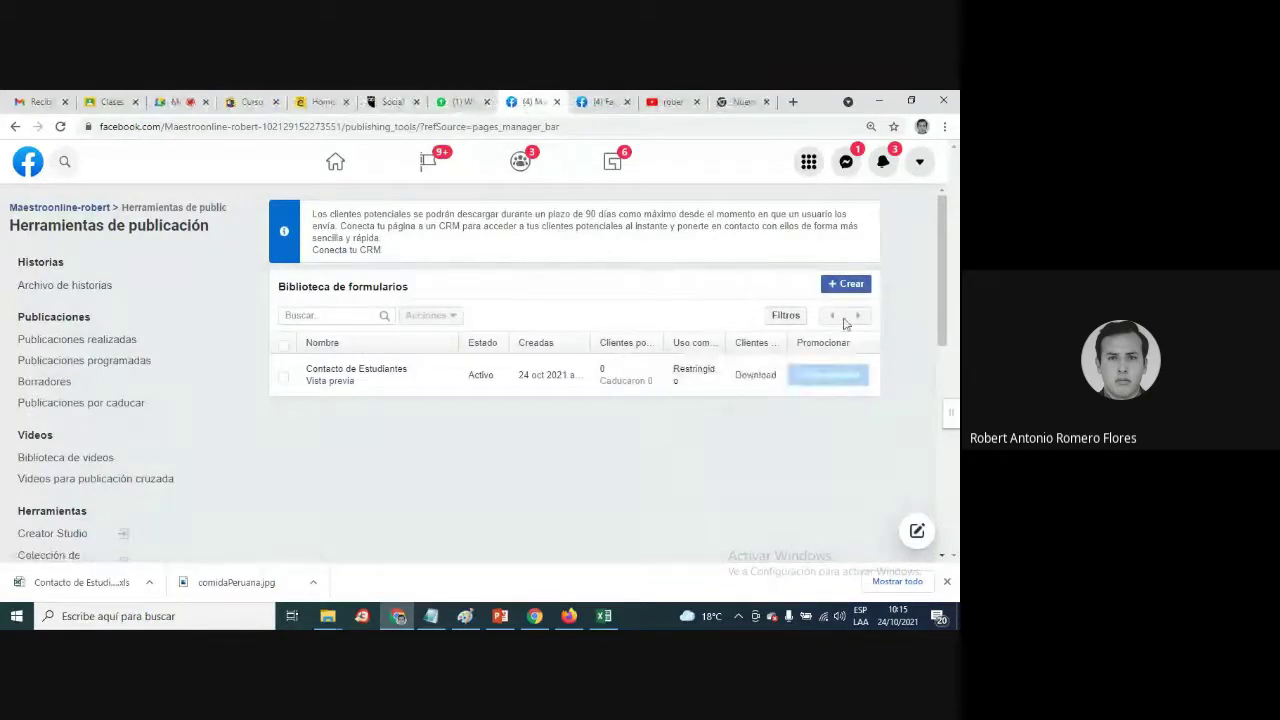
Start creating a brand-new lead form.
{"action": "left_click", "coordinate": [847, 285]}
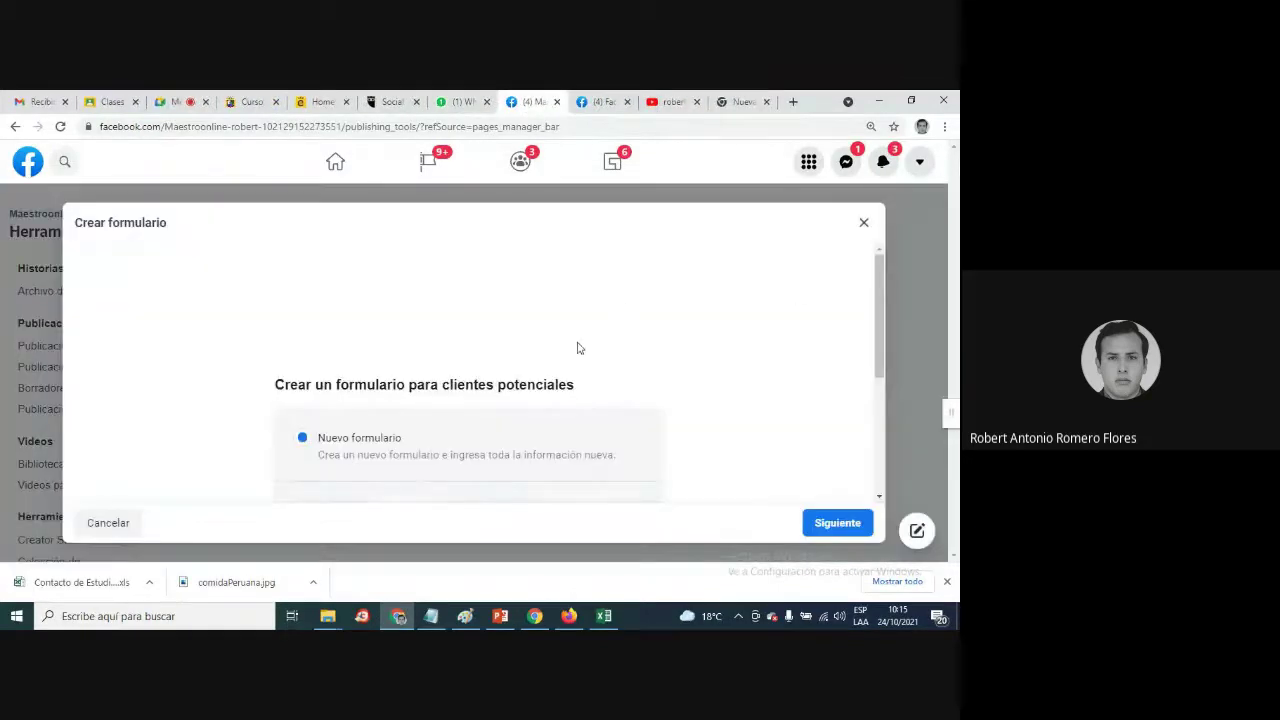
{"action": "scroll", "coordinate": [575, 335], "scroll_direction": "down", "scroll_amount": 2}
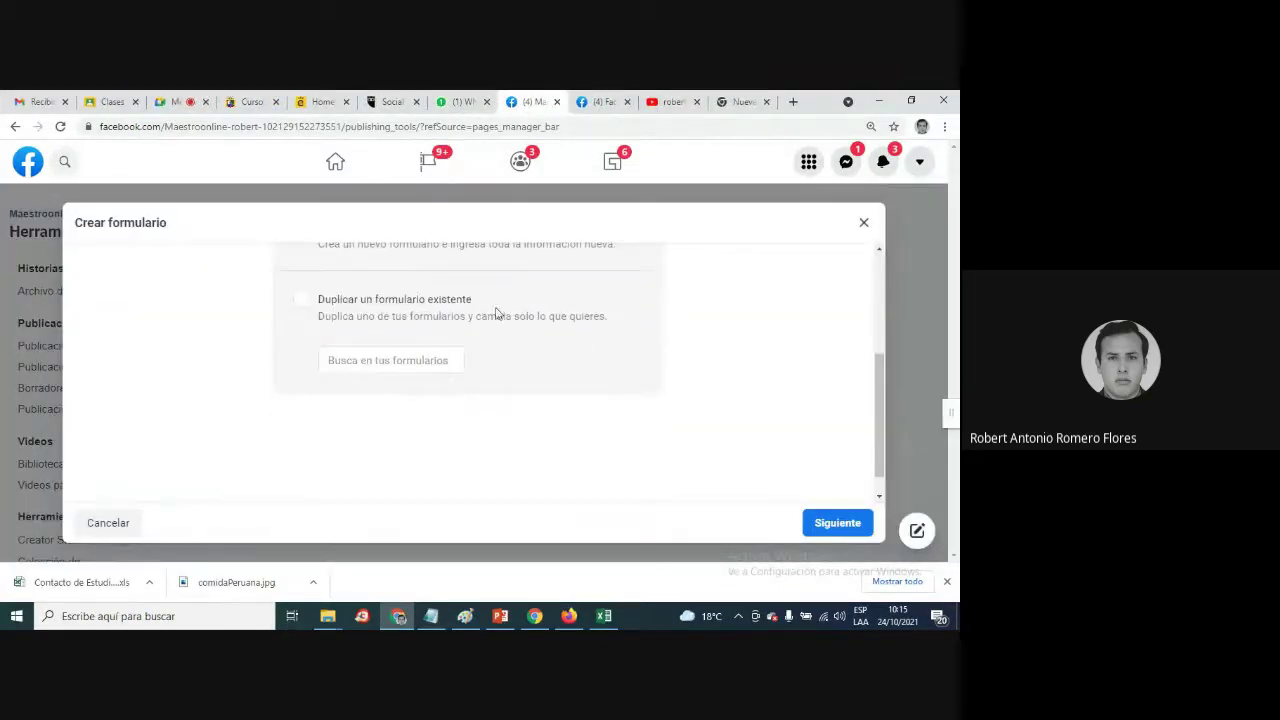
{"action": "scroll", "coordinate": [557, 337], "scroll_direction": "up", "scroll_amount": 2}
{"action": "scroll", "coordinate": [557, 337], "scroll_direction": "down", "scroll_amount": 3}
{"action": "left_click", "coordinate": [838, 523]}
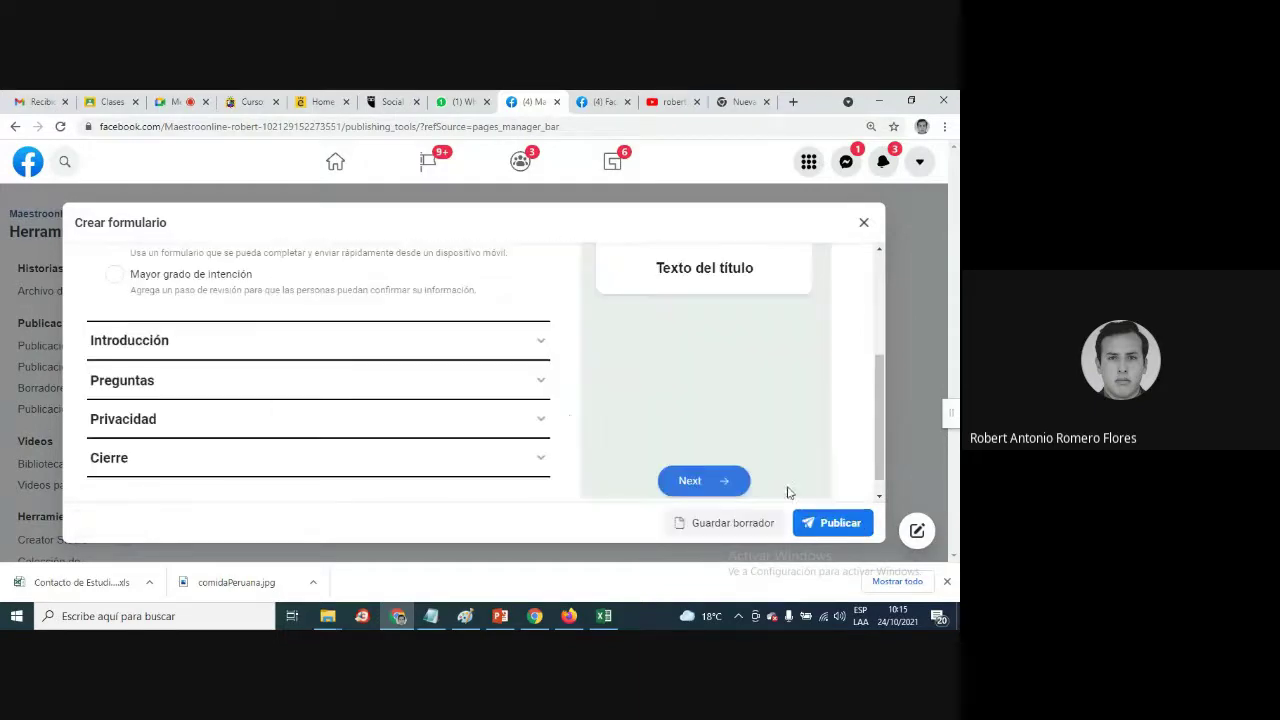
{"action": "scroll", "coordinate": [333, 369], "scroll_direction": "up", "scroll_amount": 2}
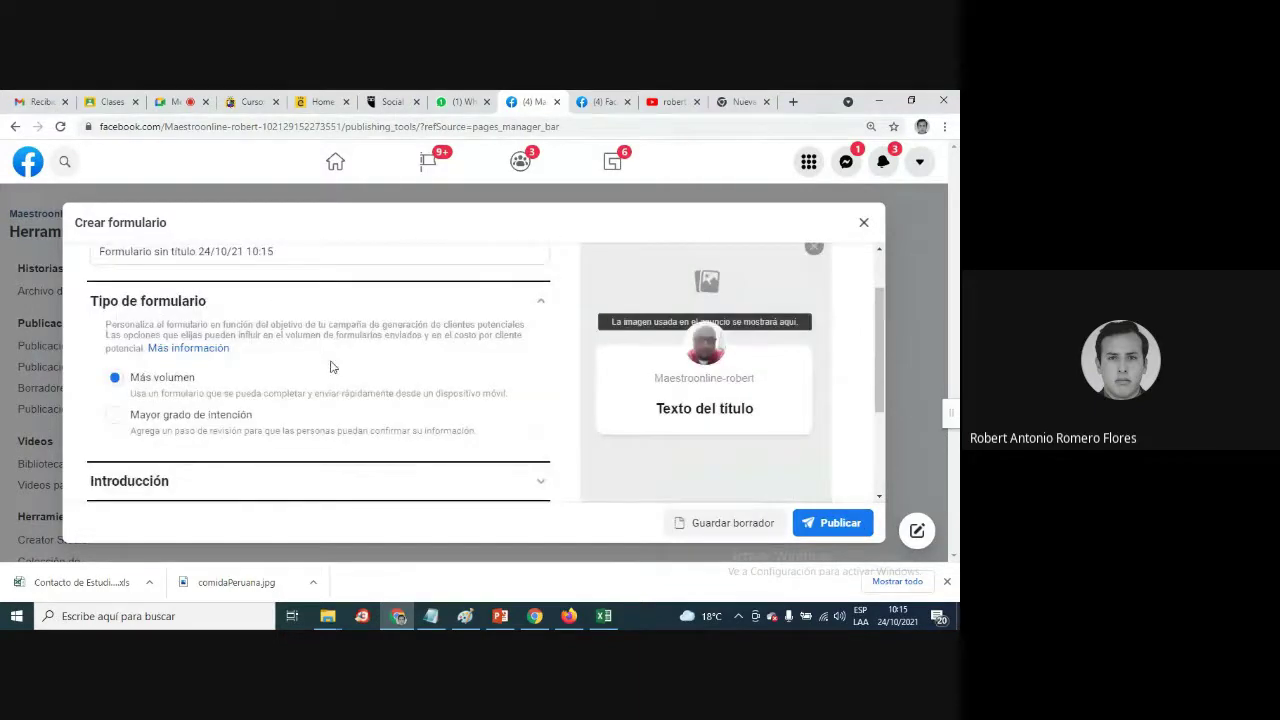
{"action": "scroll", "coordinate": [333, 368], "scroll_direction": "down", "scroll_amount": 1}
{"action": "scroll", "coordinate": [333, 368], "scroll_direction": "up", "scroll_amount": 2}
{"action": "scroll", "coordinate": [333, 368], "scroll_direction": "down", "scroll_amount": 3}
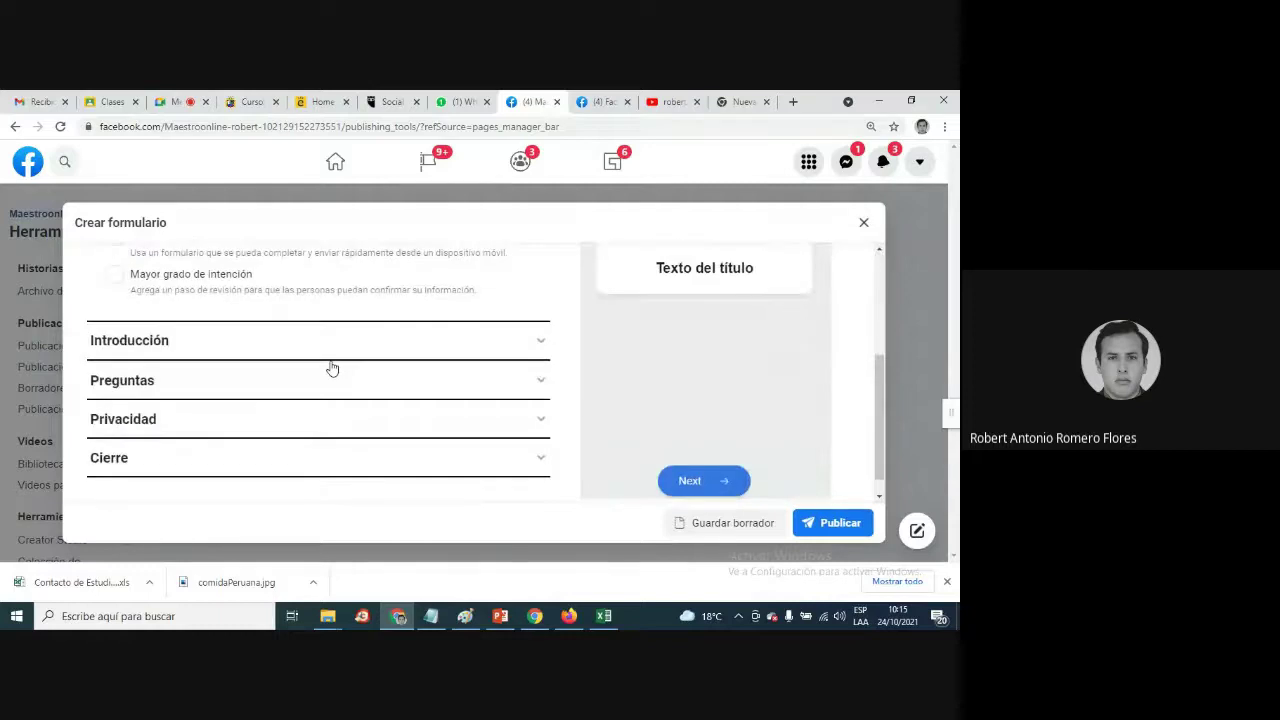
Admit a participant in the video call, then return to the form being created.
{"action": "left_click", "coordinate": [185, 107]}
{"action": "left_click", "coordinate": [632, 251]}
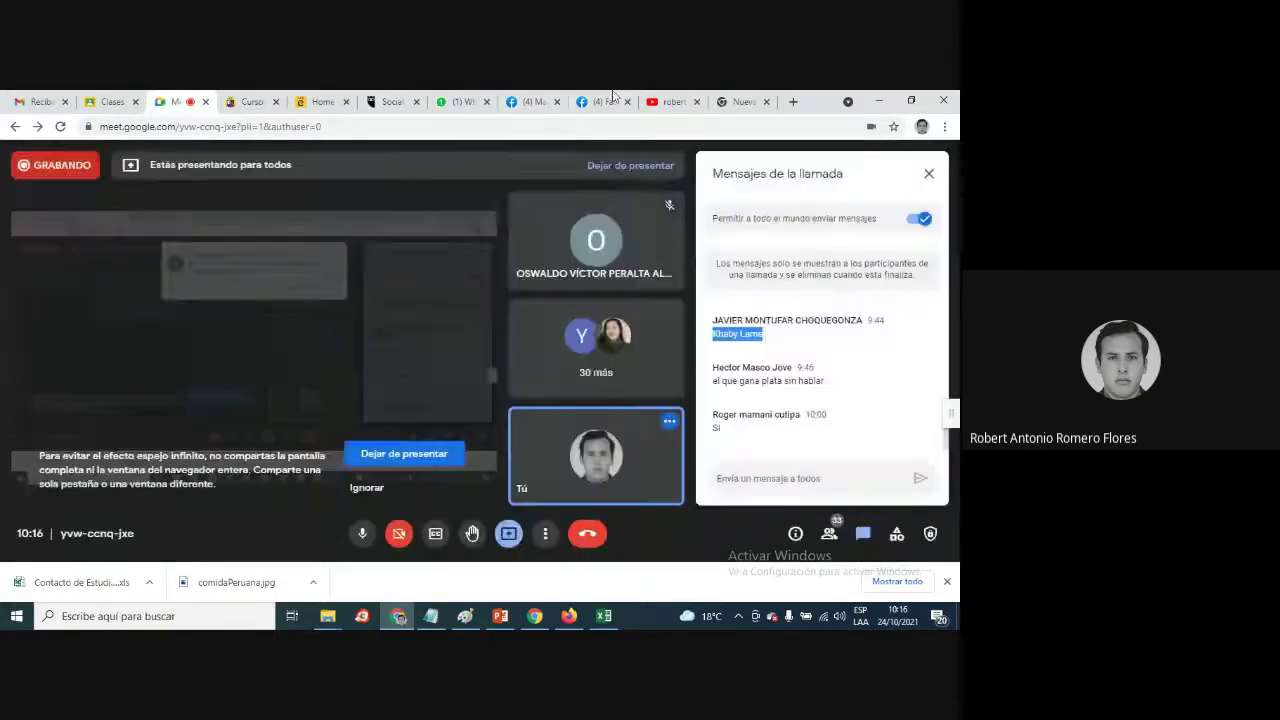
{"action": "left_click", "coordinate": [606, 101]}
{"action": "left_click", "coordinate": [545, 102]}
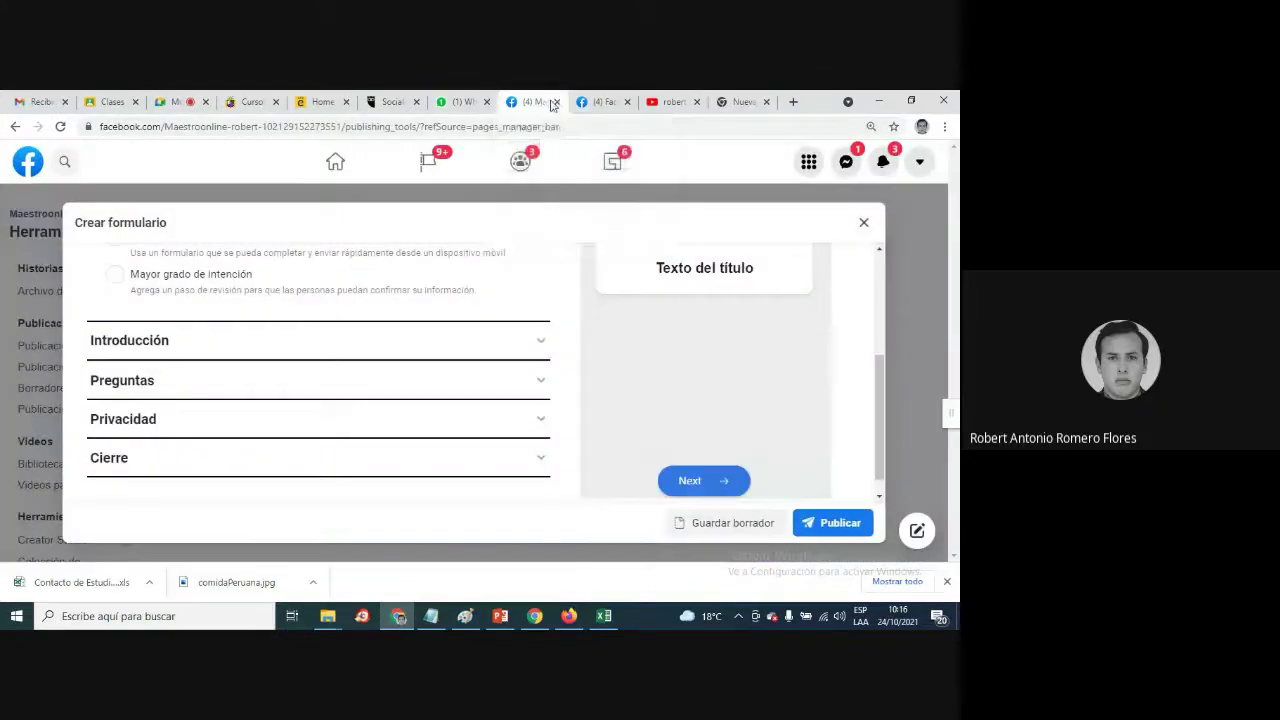
{"action": "scroll", "coordinate": [289, 386], "scroll_direction": "up", "scroll_amount": 5}
{"action": "scroll", "coordinate": [289, 387], "scroll_direction": "down", "scroll_amount": 2}
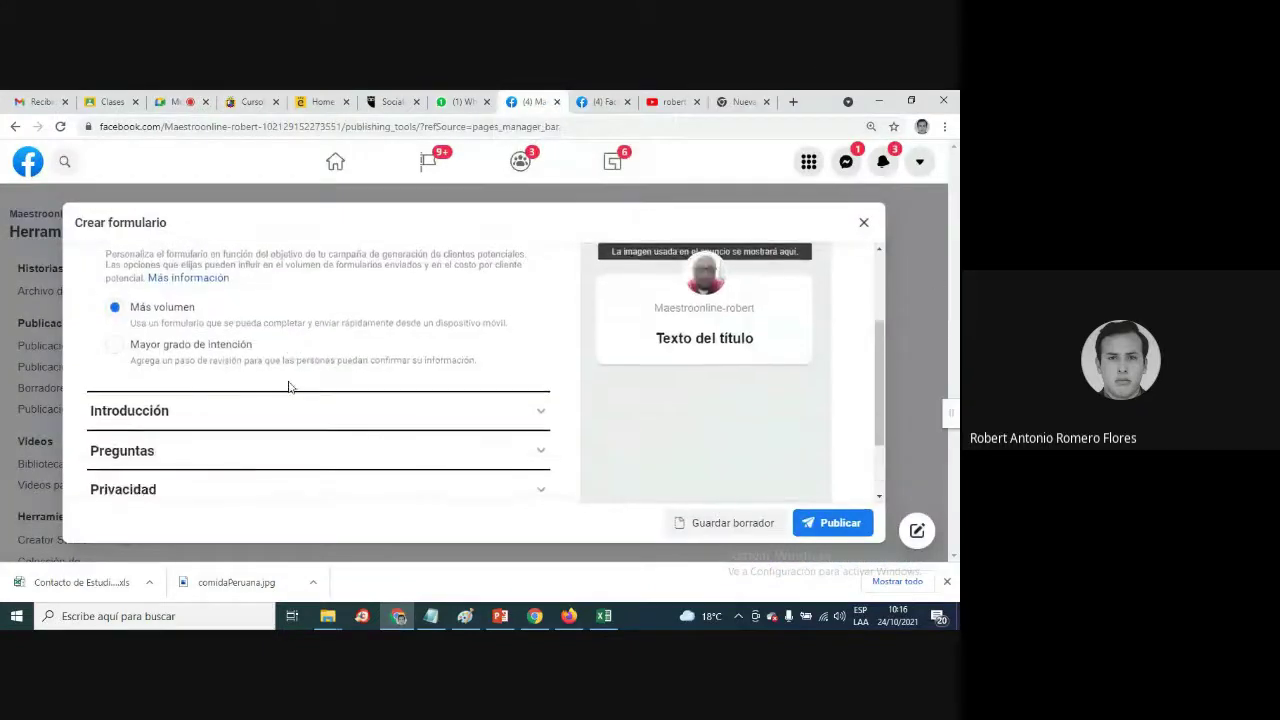
{"action": "scroll", "coordinate": [289, 387], "scroll_direction": "down", "scroll_amount": 1}
Expand the Introducción section to show the Imagen de fondo options.
{"action": "left_click", "coordinate": [309, 349]}
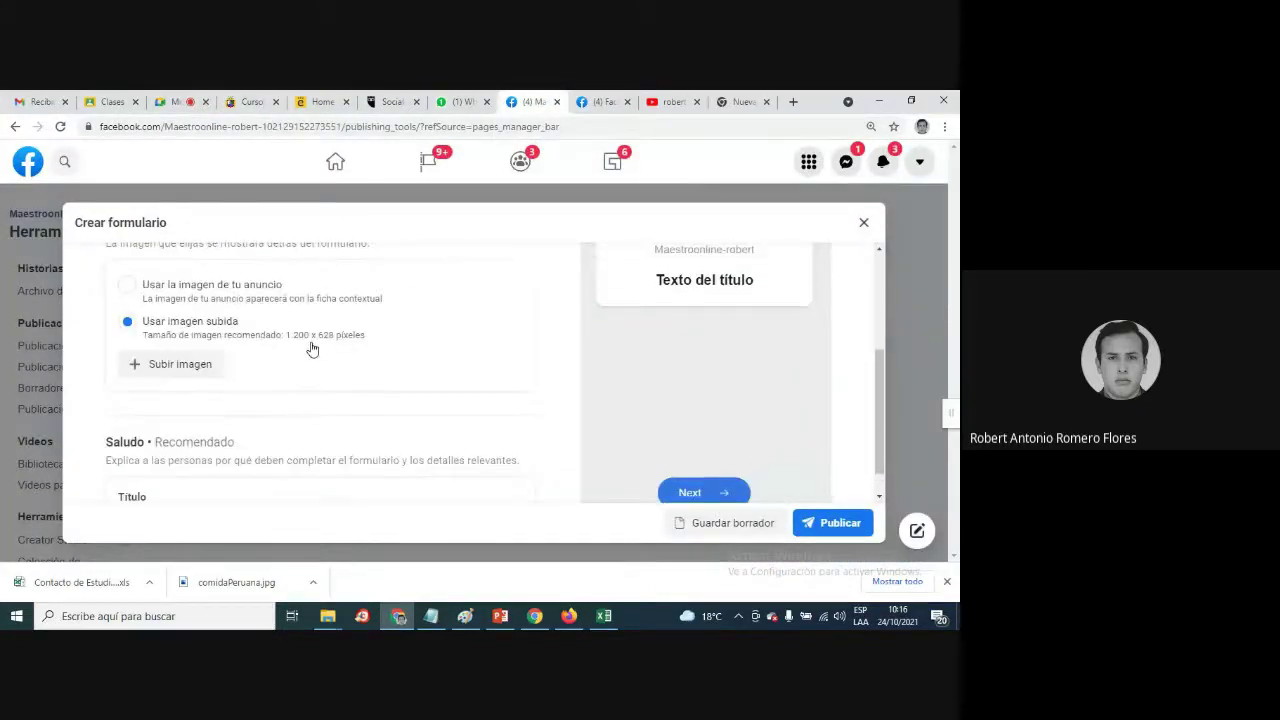
{"action": "scroll", "coordinate": [313, 390], "scroll_direction": "up", "scroll_amount": 1}
{"action": "scroll", "coordinate": [314, 383], "scroll_direction": "down", "scroll_amount": 2}
{"action": "scroll", "coordinate": [314, 383], "scroll_direction": "up", "scroll_amount": 2}
{"action": "left_click", "coordinate": [543, 343]}
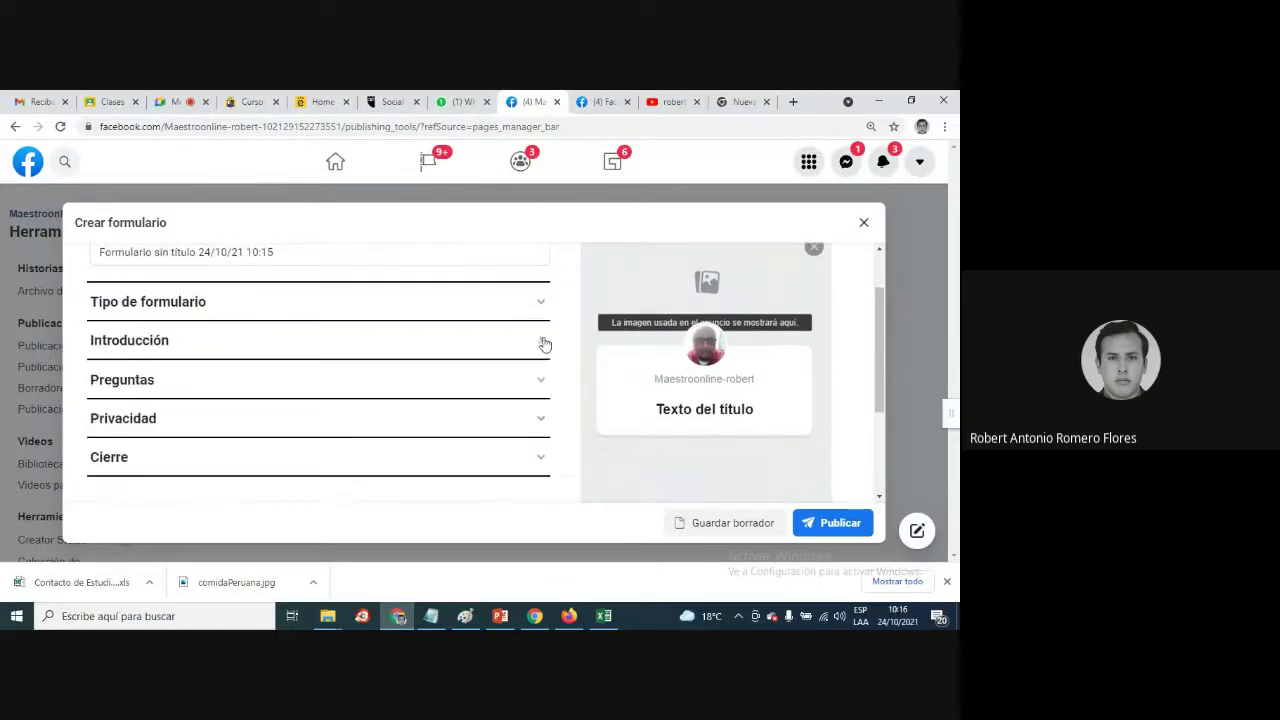
{"action": "left_click", "coordinate": [546, 345]}
{"action": "left_click", "coordinate": [540, 344]}
{"action": "left_click", "coordinate": [538, 346]}
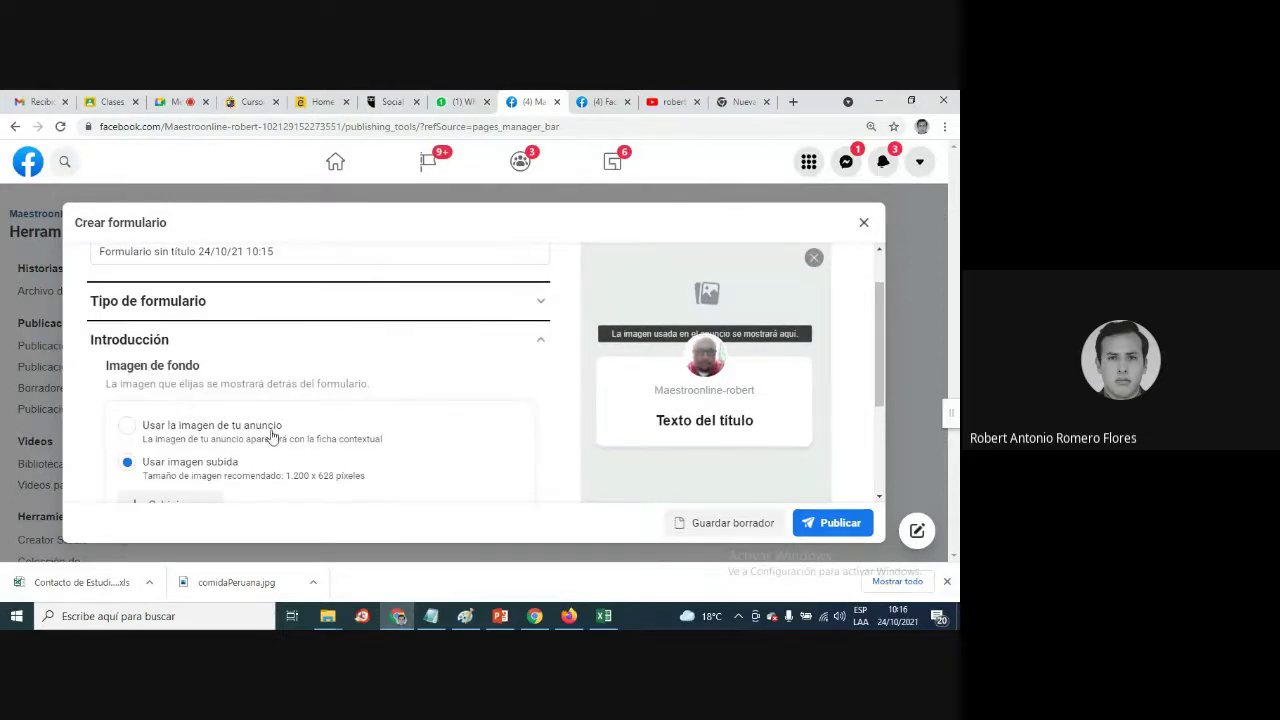
{"action": "scroll", "coordinate": [285, 437], "scroll_direction": "down", "scroll_amount": 2}
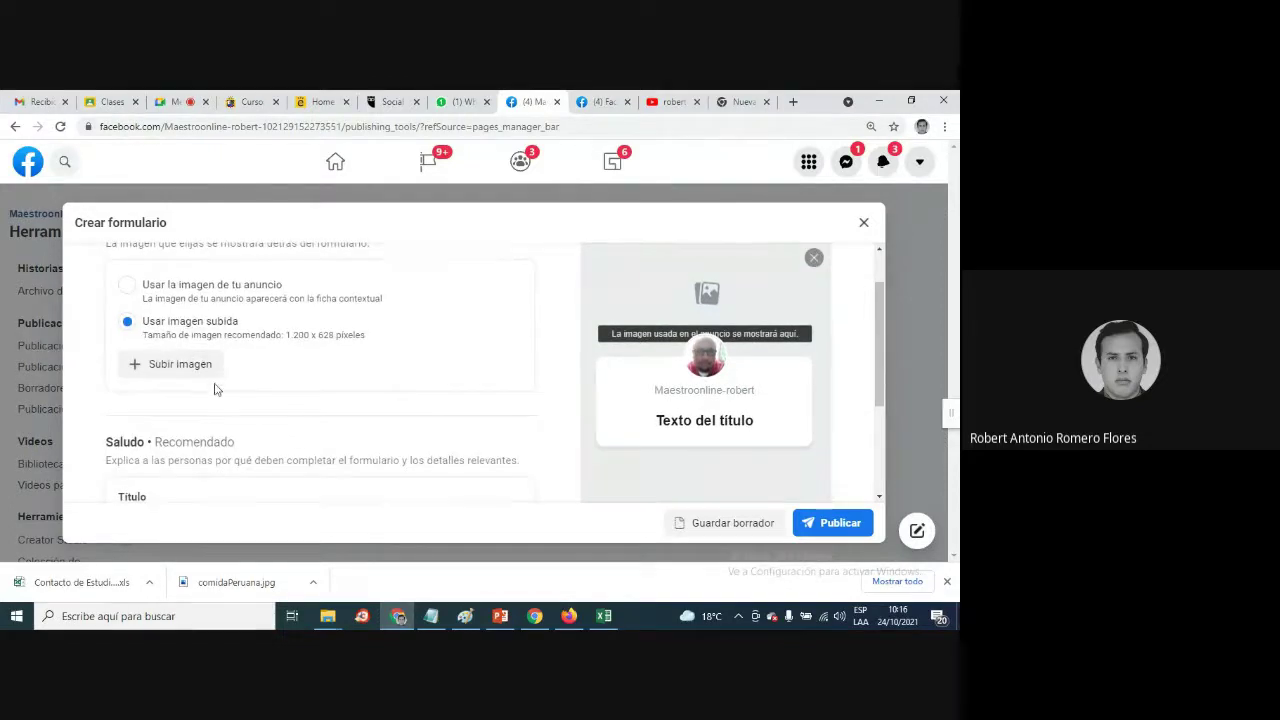
{"action": "scroll", "coordinate": [219, 390], "scroll_direction": "up", "scroll_amount": 2}
{"action": "scroll", "coordinate": [203, 425], "scroll_direction": "down", "scroll_amount": 1}
Upload the herramientas-y-recursos PNG from E:\unap\segunda especialidad\Herramientas Web\semana 3 as background.
{"action": "left_click", "coordinate": [198, 432]}
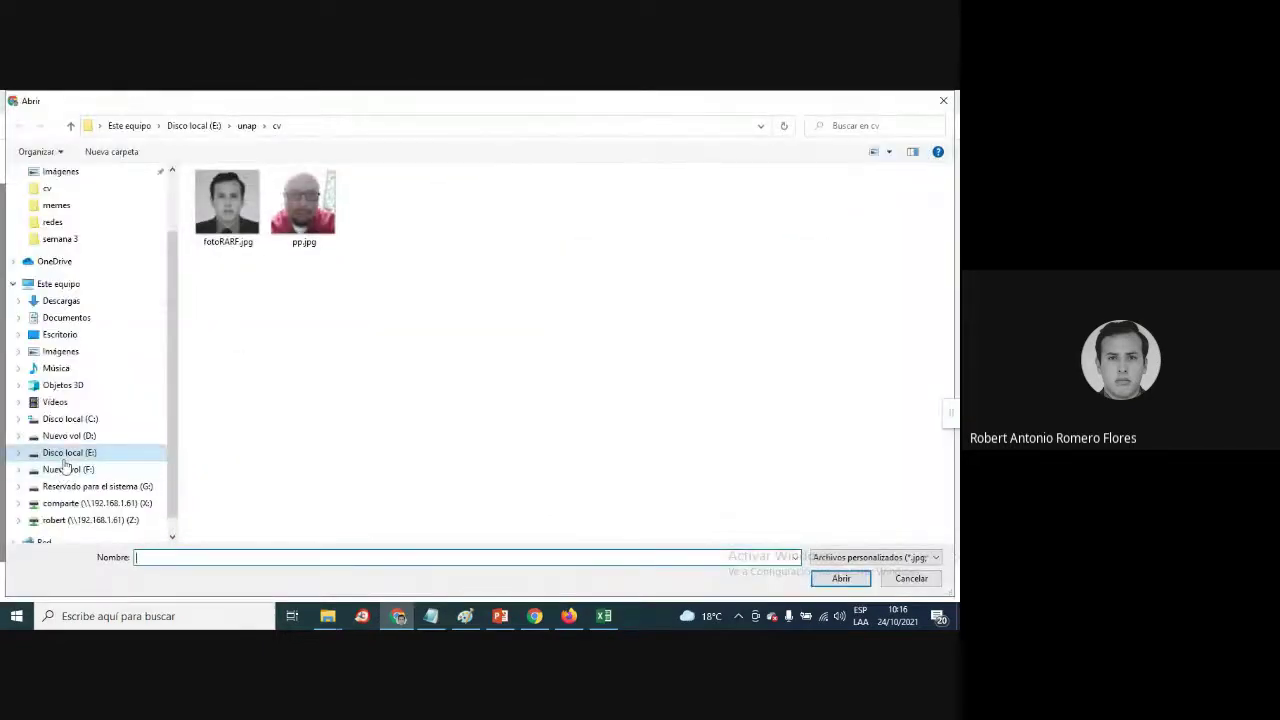
{"action": "left_click", "coordinate": [70, 453]}
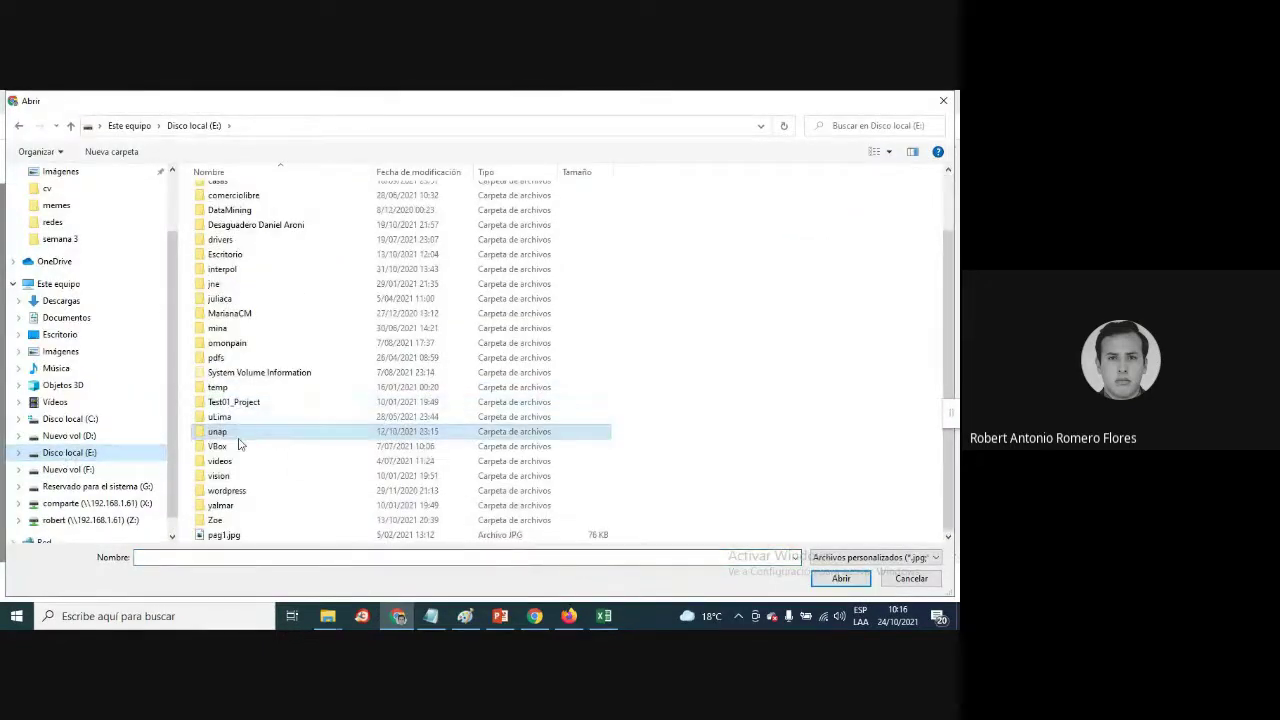
{"action": "double_click", "coordinate": [250, 433]}
{"action": "scroll", "coordinate": [325, 405], "scroll_direction": "down", "scroll_amount": 5}
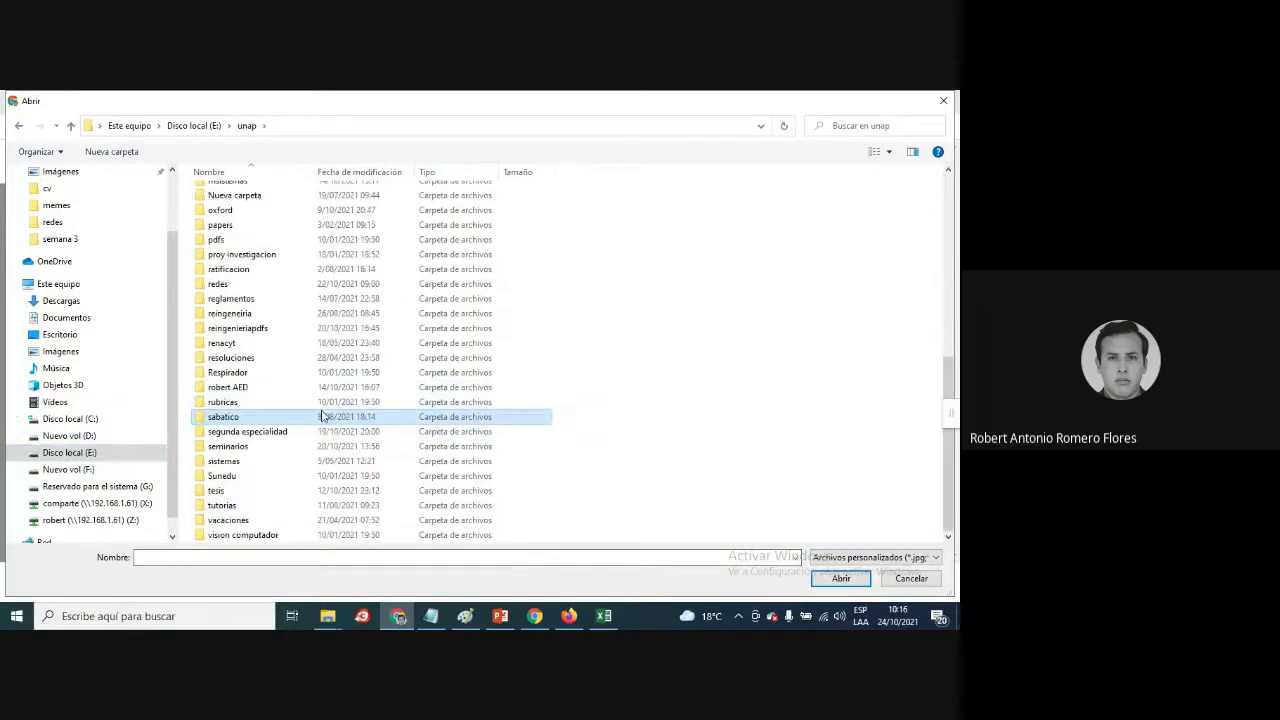
{"action": "double_click", "coordinate": [325, 428]}
{"action": "double_click", "coordinate": [226, 193]}
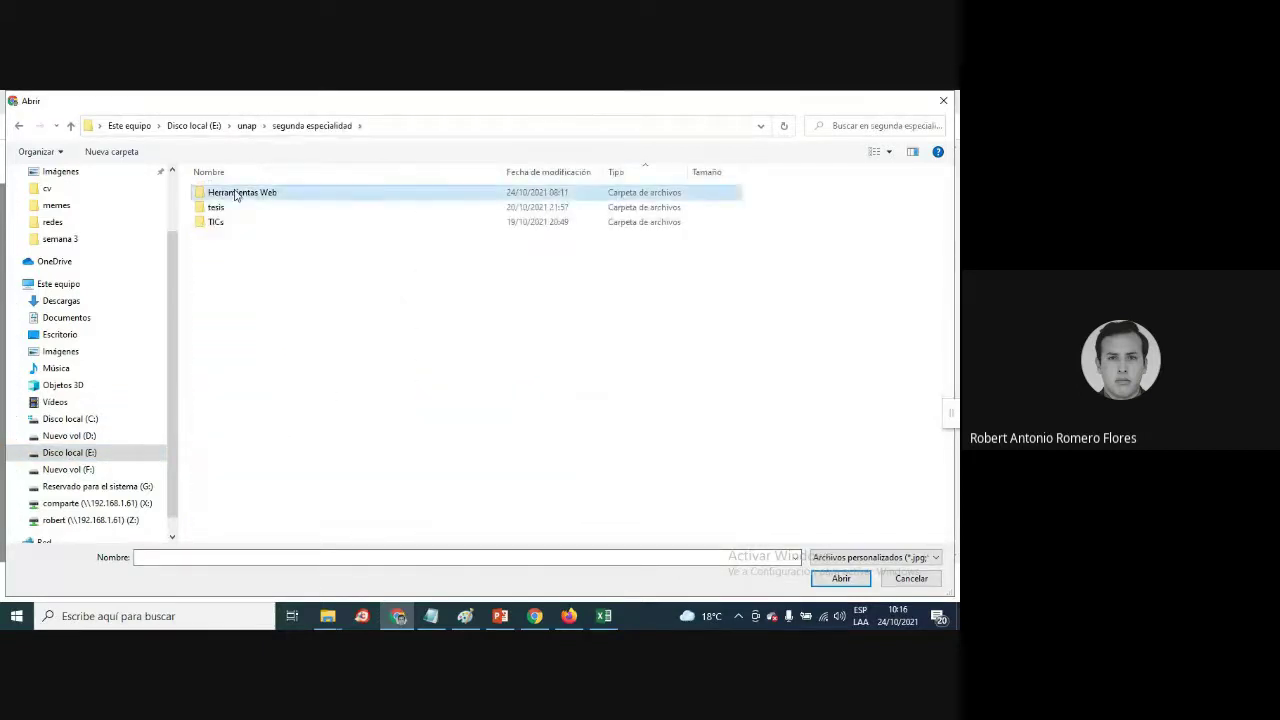
{"action": "double_click", "coordinate": [252, 222]}
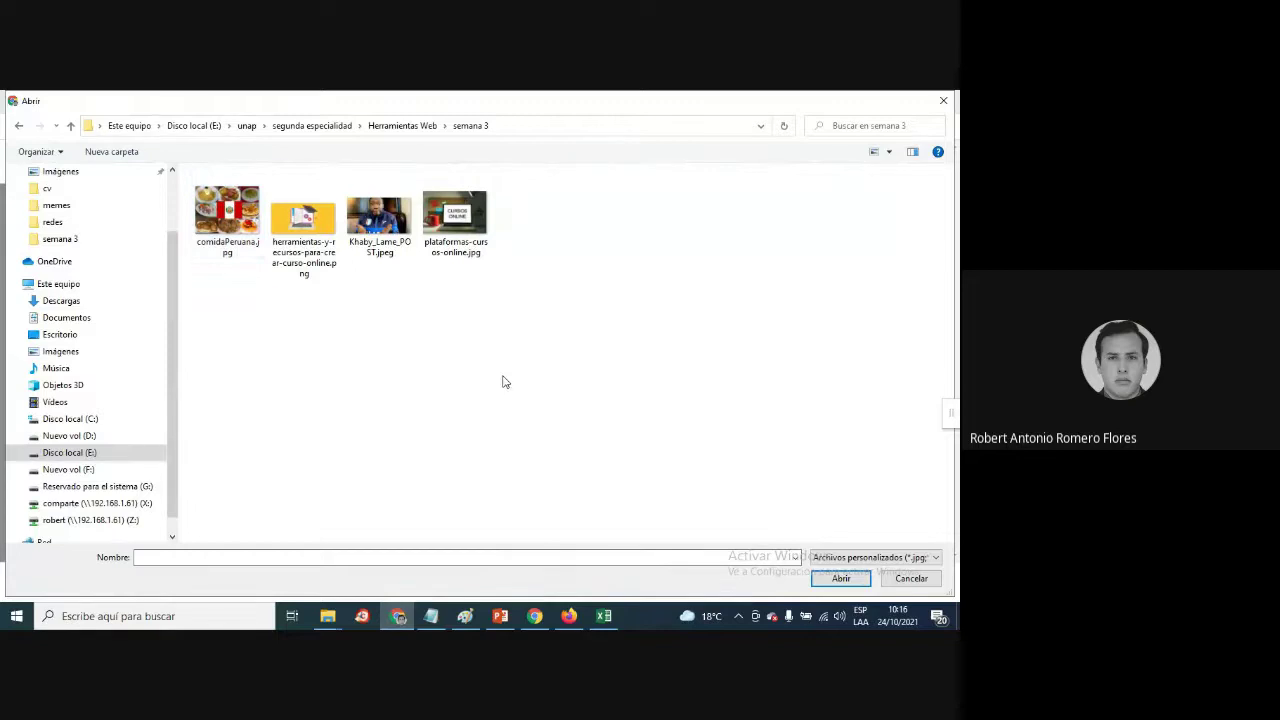
{"action": "double_click", "coordinate": [303, 222]}
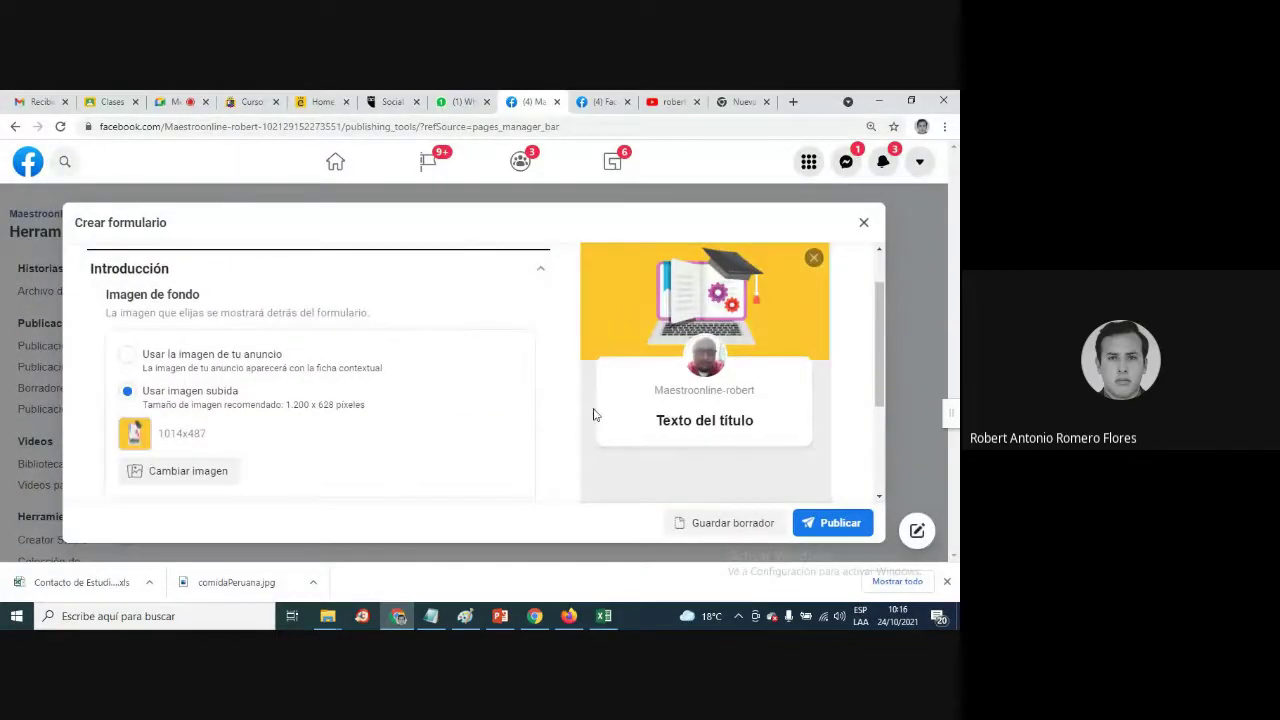
{"action": "scroll", "coordinate": [593, 414], "scroll_direction": "down", "scroll_amount": 2}
Set the greeting title to 'Hola'.
{"action": "left_click", "coordinate": [379, 452]}
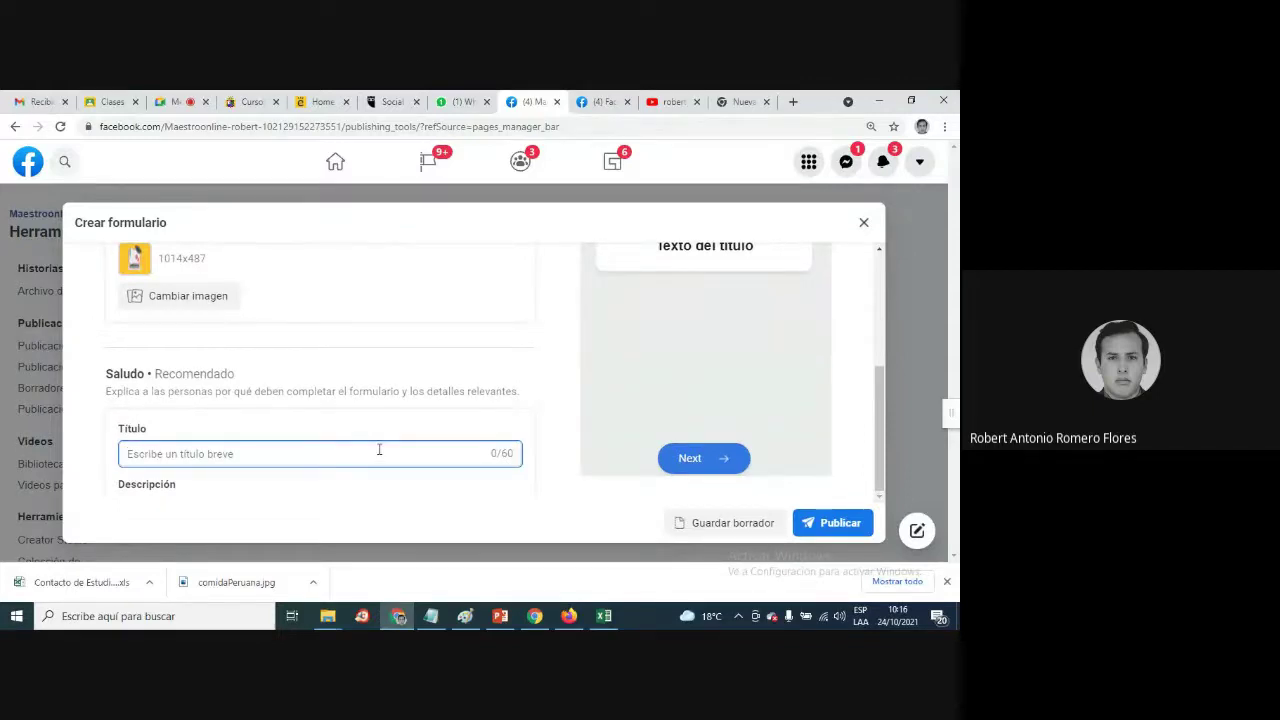
{"action": "type", "text": "Hola"}
{"action": "key", "text": "BackSpace"}
{"action": "key", "text": "BackSpace"}
{"action": "key", "text": "BackSpace"}
{"action": "type", "text": "ola"}
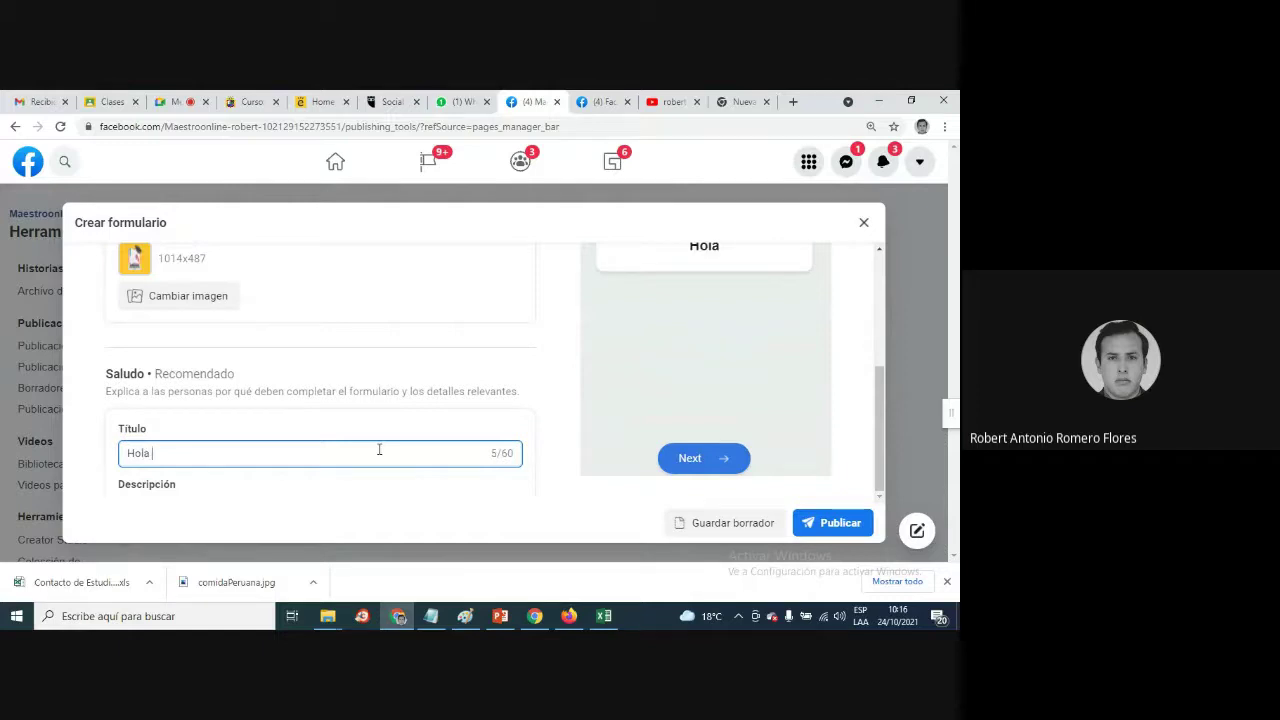
Write a greeting description welcoming visitors to the owner's fanpage.
{"action": "scroll", "coordinate": [306, 366], "scroll_direction": "down", "scroll_amount": 3}
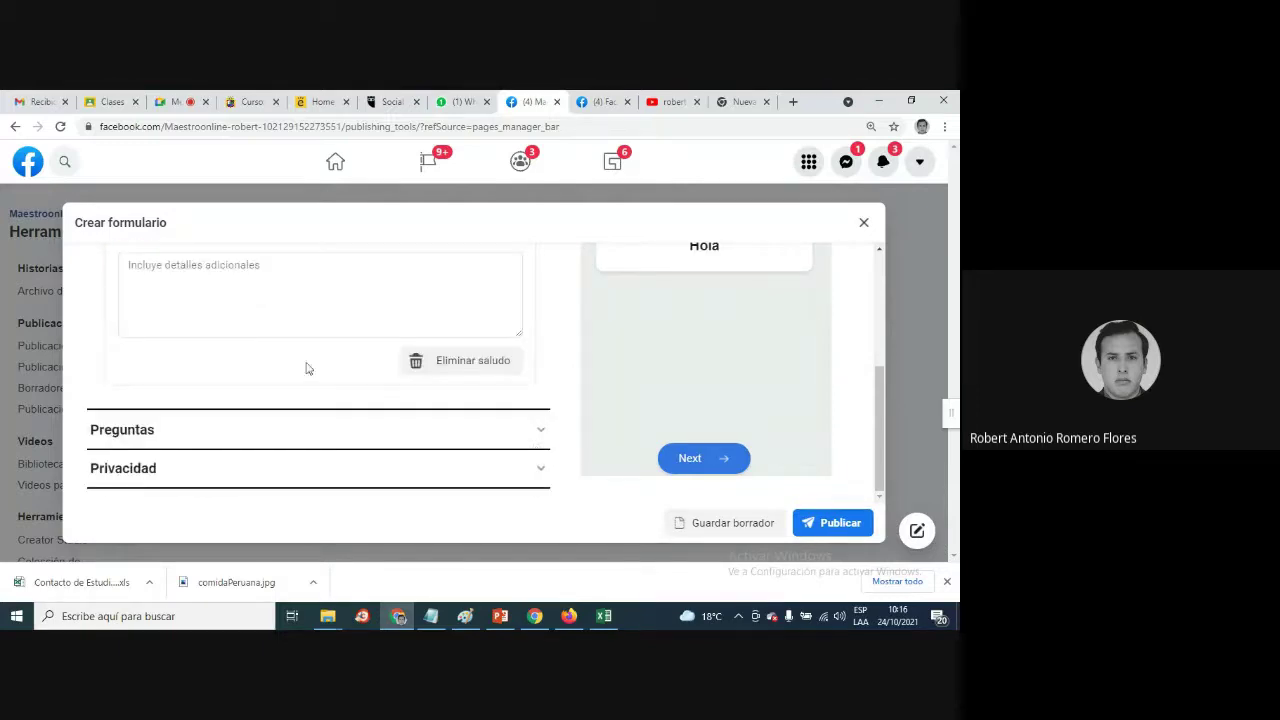
{"action": "left_click", "coordinate": [200, 343]}
{"action": "type", "text": "Bie"}
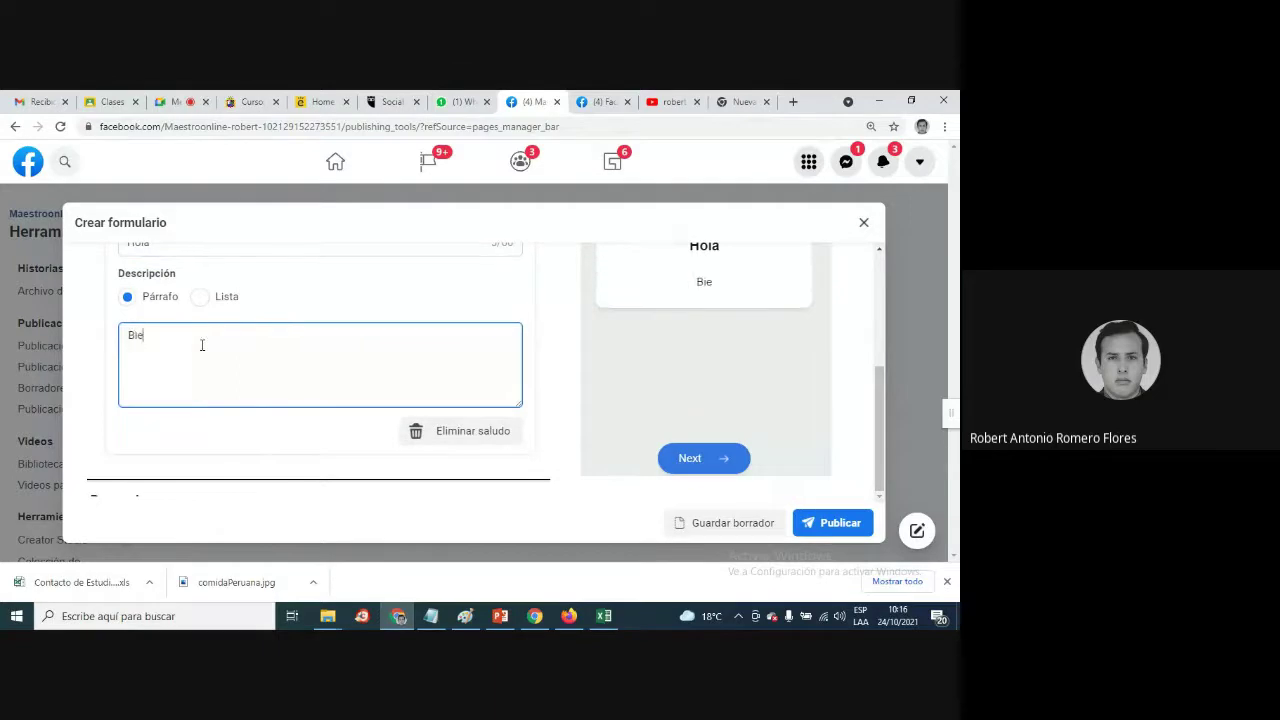
{"action": "type", "text": "nvenido al funpa"}
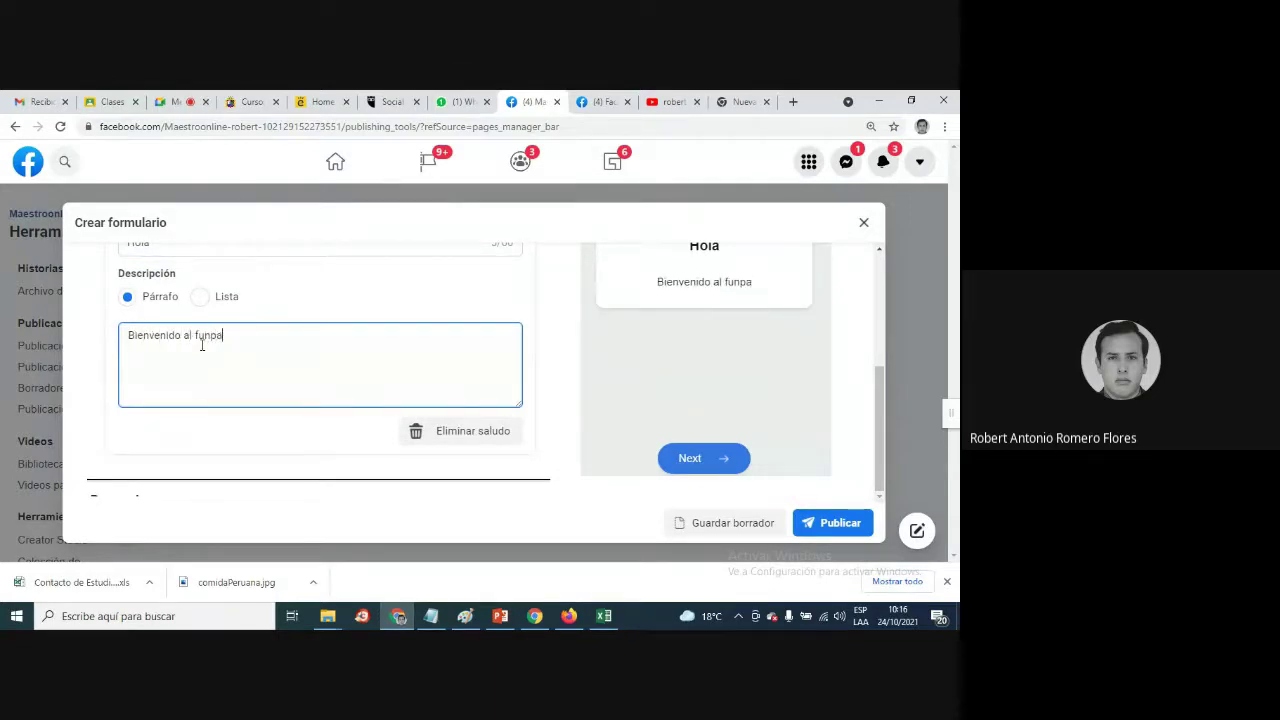
{"action": "type", "text": "ge"}
{"action": "key", "text": "BackSpace"}
{"action": "key", "text": "BackSpace"}
{"action": "key", "text": "BackSpace"}
{"action": "key", "text": "BackSpace"}
{"action": "key", "text": "BackSpace"}
{"action": "key", "text": "BackSpace"}
{"action": "type", "text": "anpage de"}
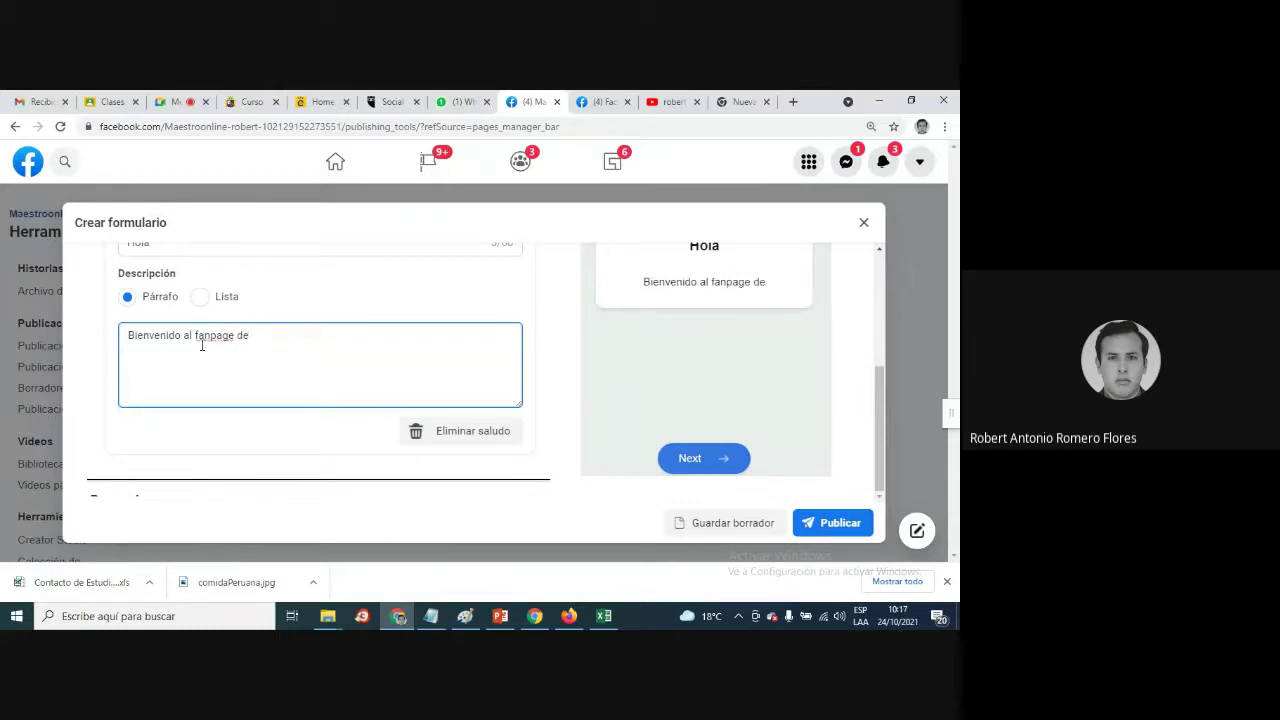
{"action": "key", "text": "BackSpace"}
{"action": "type", "text": "l Inge "}
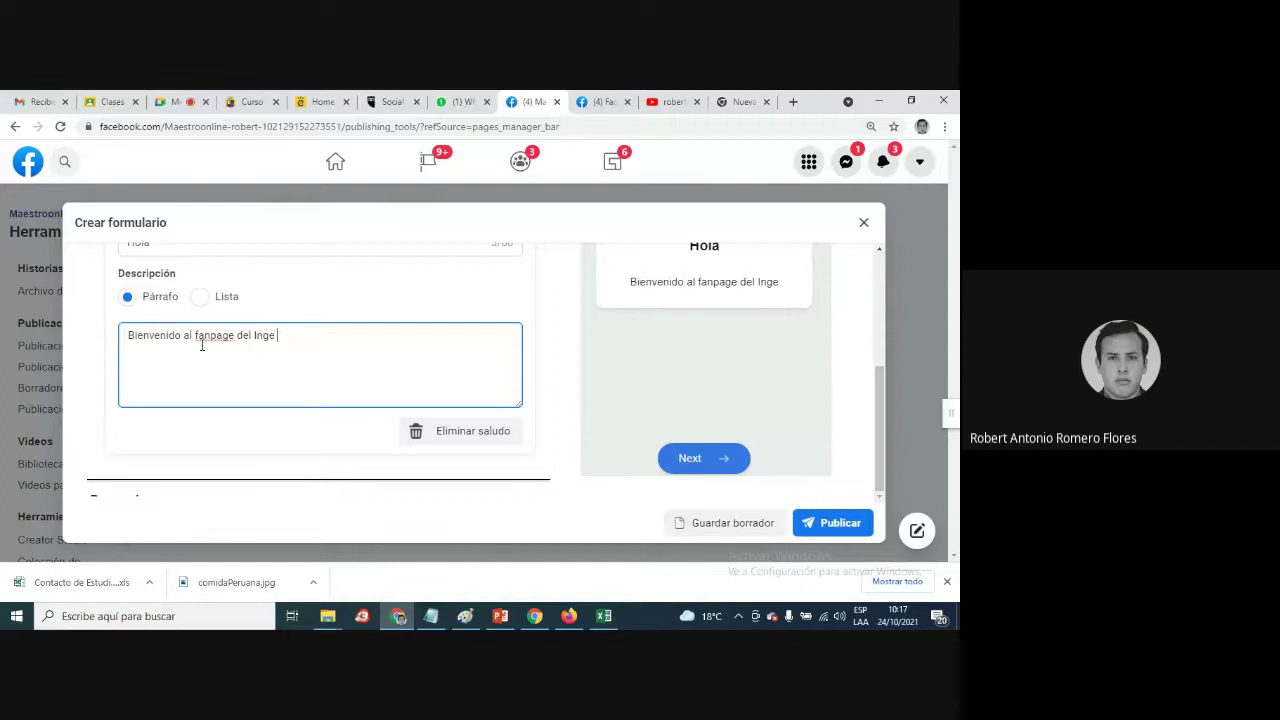
{"action": "type", "text": "Robert"}
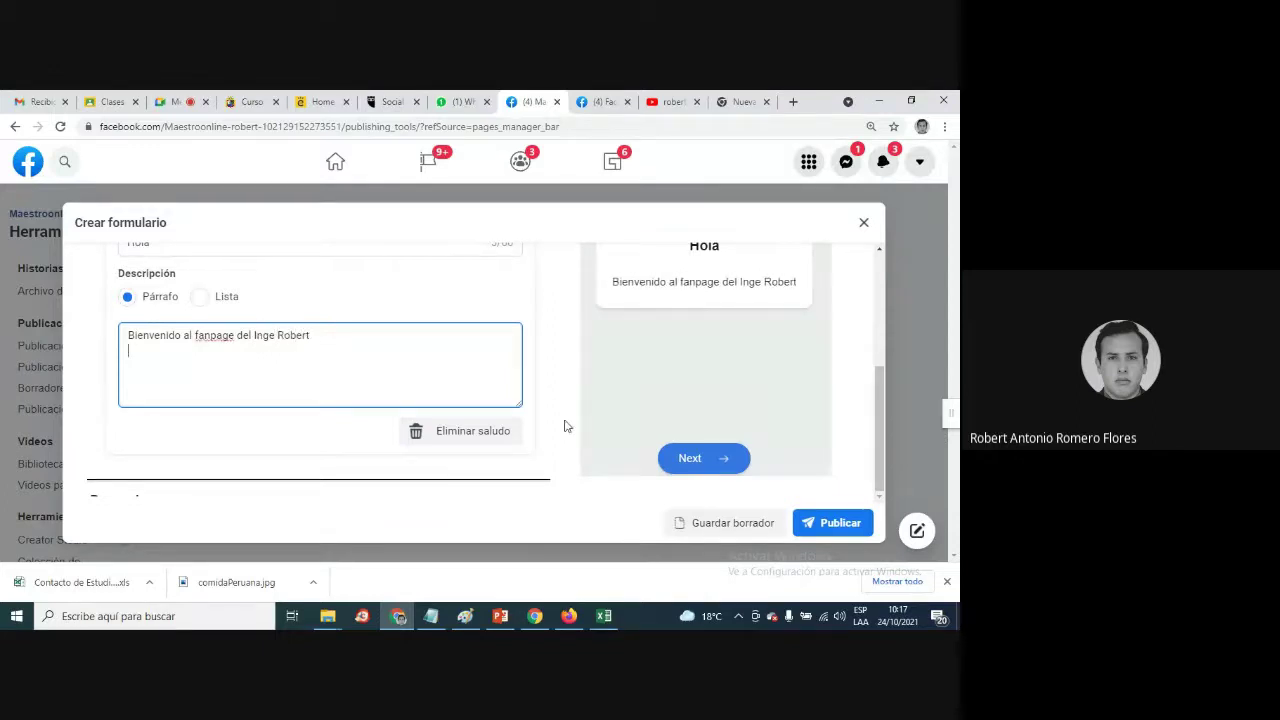
{"action": "scroll", "coordinate": [546, 418], "scroll_direction": "up", "scroll_amount": 10}
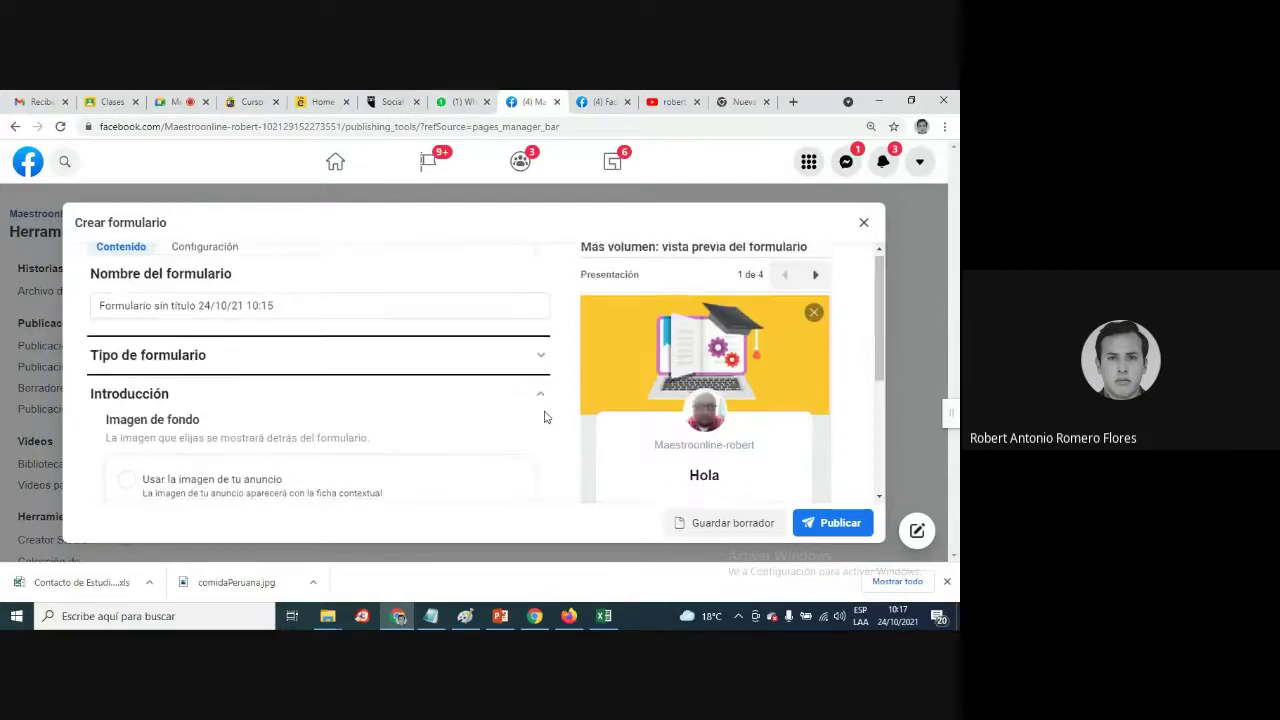
{"action": "scroll", "coordinate": [546, 424], "scroll_direction": "down", "scroll_amount": 5}
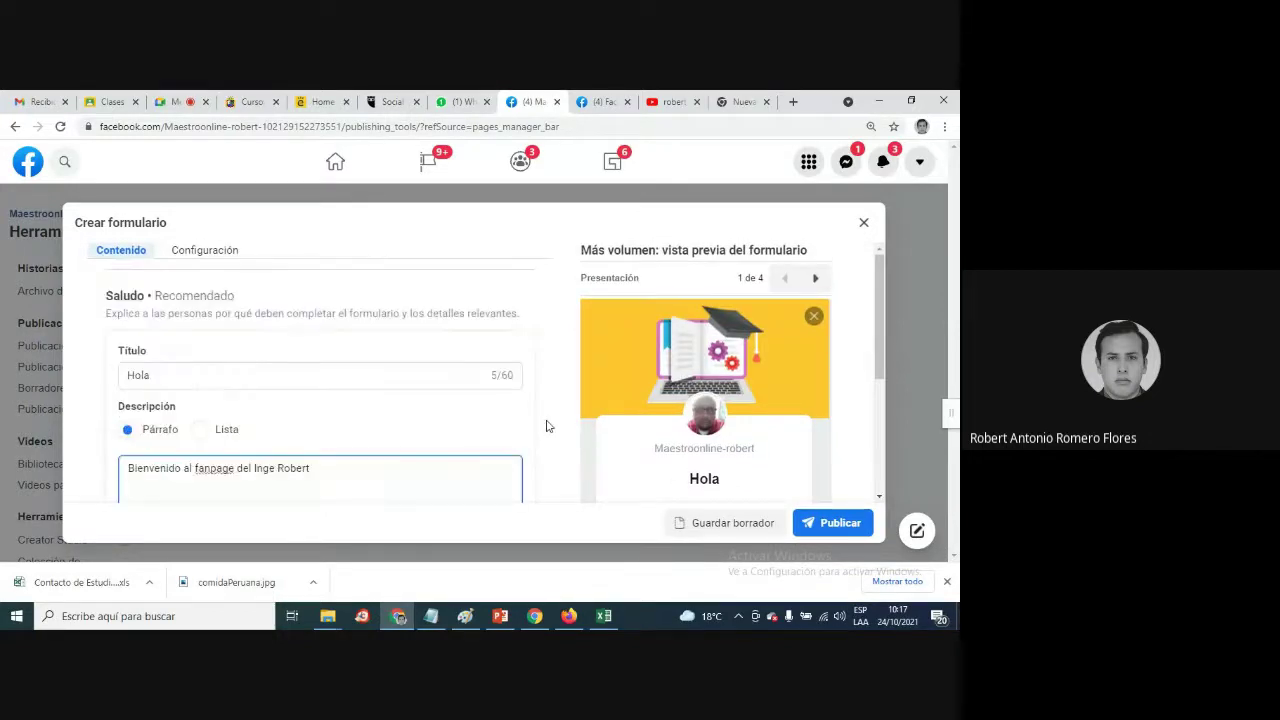
{"action": "scroll", "coordinate": [490, 460], "scroll_direction": "down", "scroll_amount": 5}
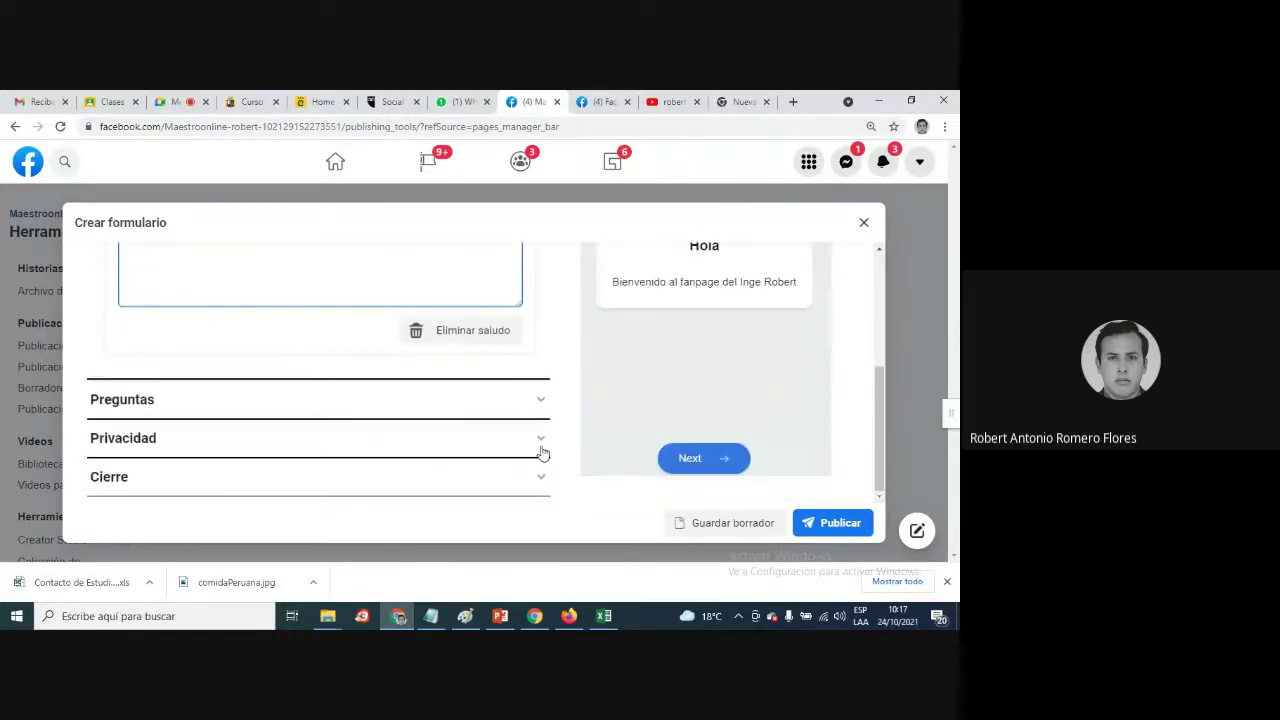
Expand Preguntas and look over the pre-filled Email and Full name questions, trying to move Email up.
{"action": "left_click", "coordinate": [541, 405]}
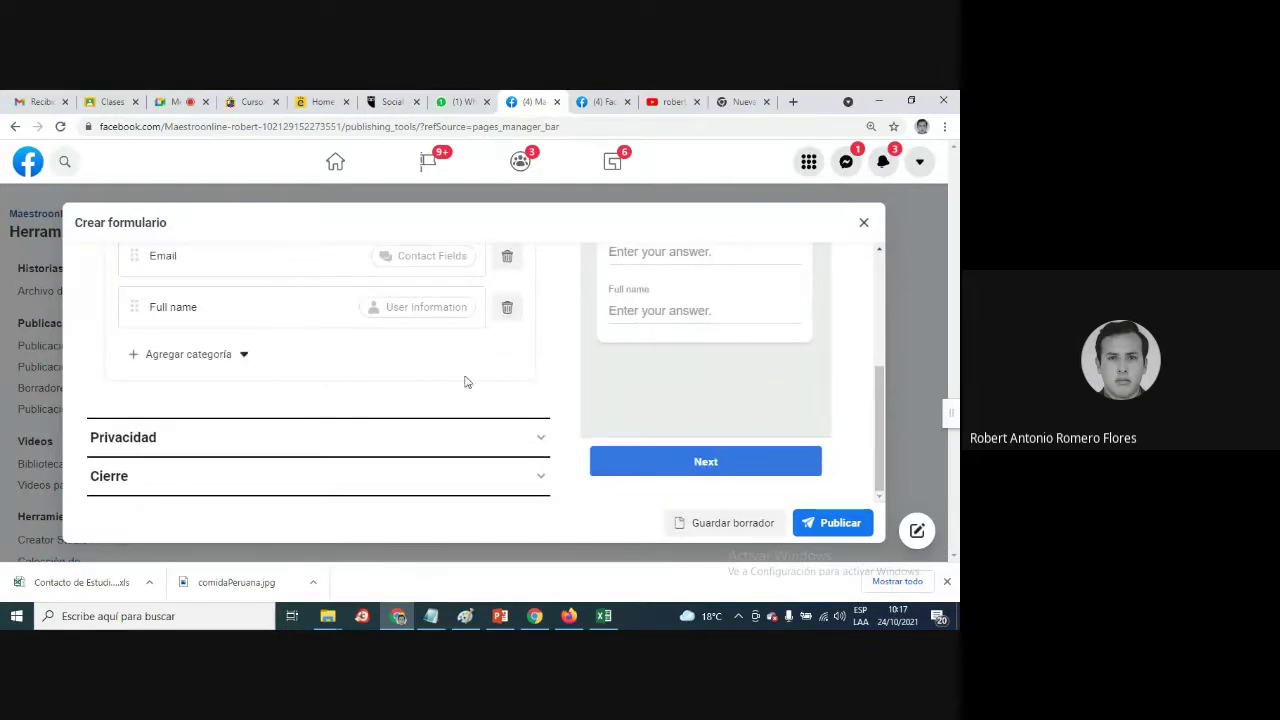
{"action": "scroll", "coordinate": [263, 365], "scroll_direction": "up", "scroll_amount": 2}
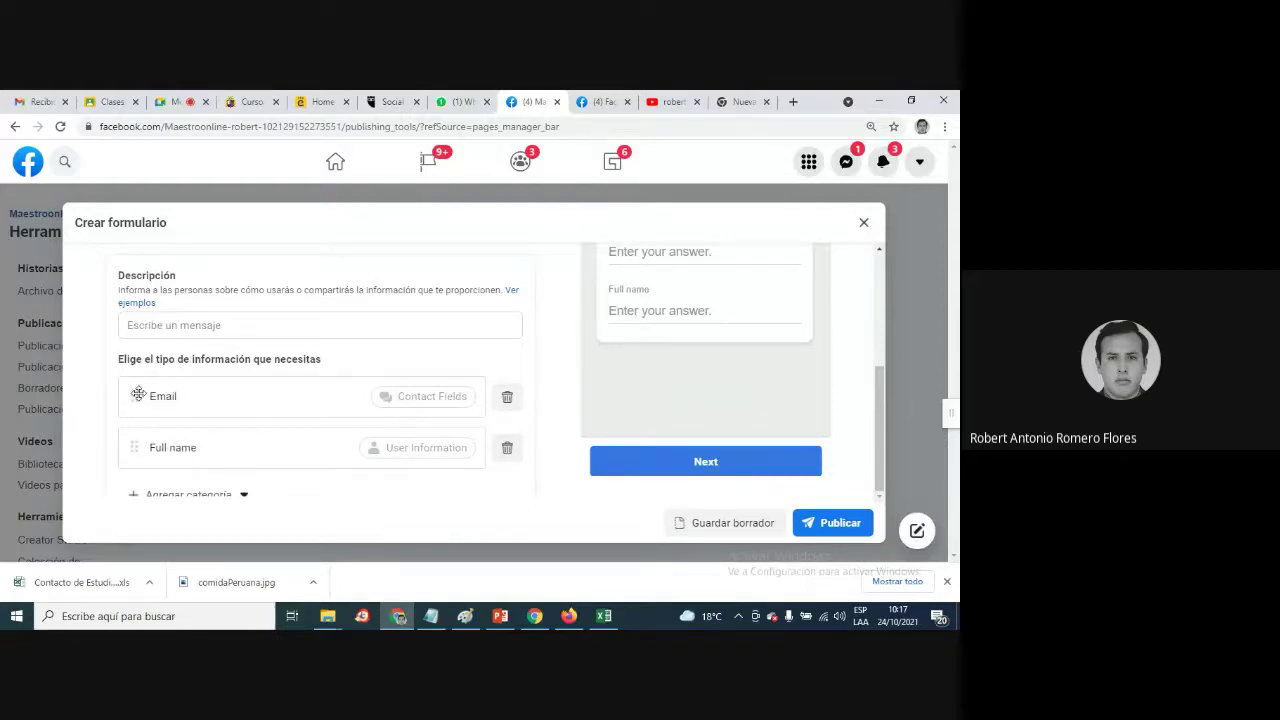
{"action": "left_click_drag", "start_coordinate": [130, 400], "coordinate": [123, 325]}
{"action": "scroll", "coordinate": [209, 449], "scroll_direction": "down", "scroll_amount": 2}
{"action": "scroll", "coordinate": [209, 449], "scroll_direction": "up", "scroll_amount": 3}
{"action": "scroll", "coordinate": [209, 452], "scroll_direction": "down", "scroll_amount": 1}
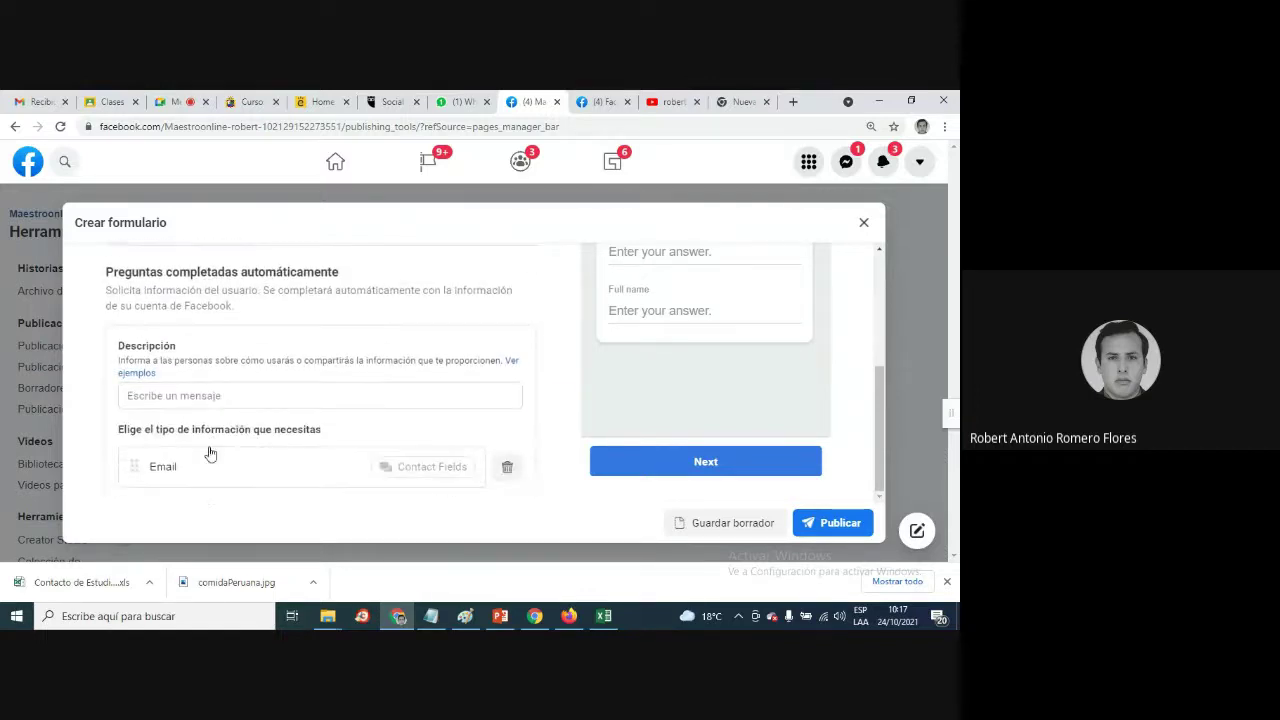
{"action": "scroll", "coordinate": [193, 362], "scroll_direction": "up", "scroll_amount": 1}
{"action": "scroll", "coordinate": [193, 362], "scroll_direction": "up", "scroll_amount": 1}
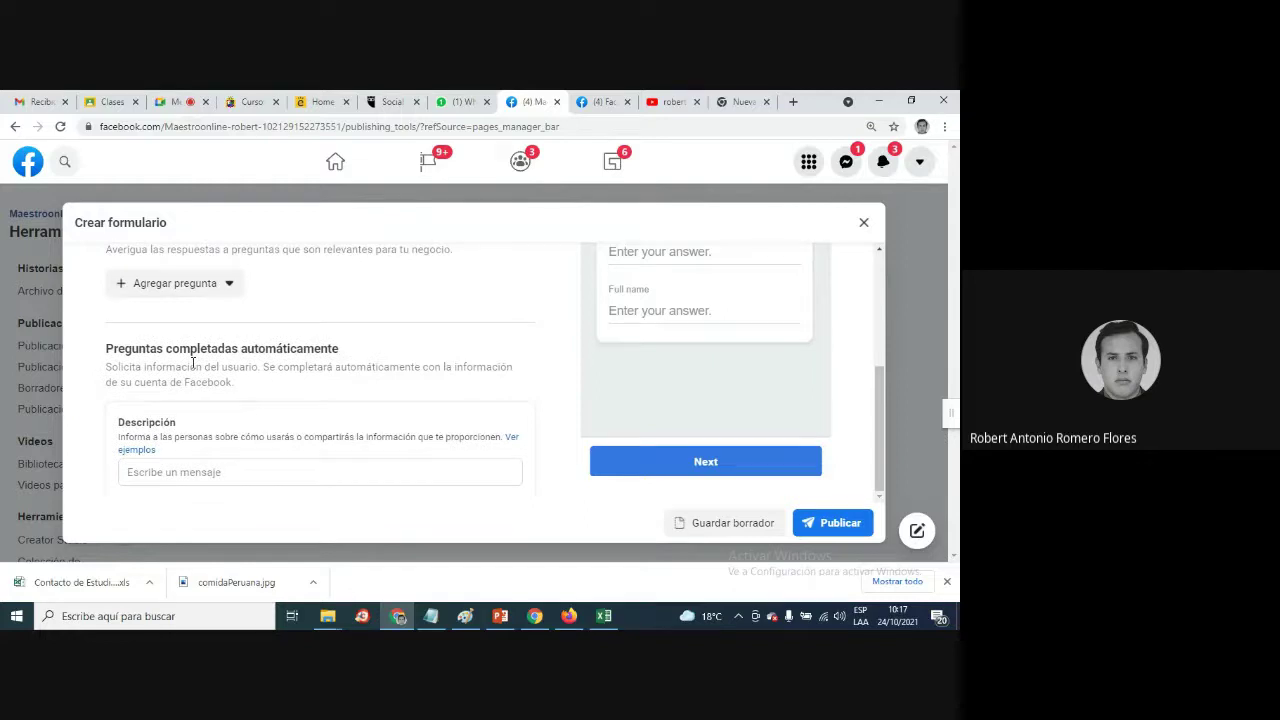
{"action": "scroll", "coordinate": [193, 362], "scroll_direction": "up", "scroll_amount": 2}
{"action": "scroll", "coordinate": [194, 370], "scroll_direction": "down", "scroll_amount": 2}
{"action": "scroll", "coordinate": [546, 447], "scroll_direction": "up", "scroll_amount": 1}
{"action": "scroll", "coordinate": [546, 447], "scroll_direction": "down", "scroll_amount": 1}
{"action": "scroll", "coordinate": [251, 420], "scroll_direction": "up", "scroll_amount": 3}
{"action": "scroll", "coordinate": [251, 421], "scroll_direction": "down", "scroll_amount": 3}
{"action": "scroll", "coordinate": [251, 420], "scroll_direction": "up", "scroll_amount": 3}
{"action": "scroll", "coordinate": [251, 420], "scroll_direction": "down", "scroll_amount": 3}
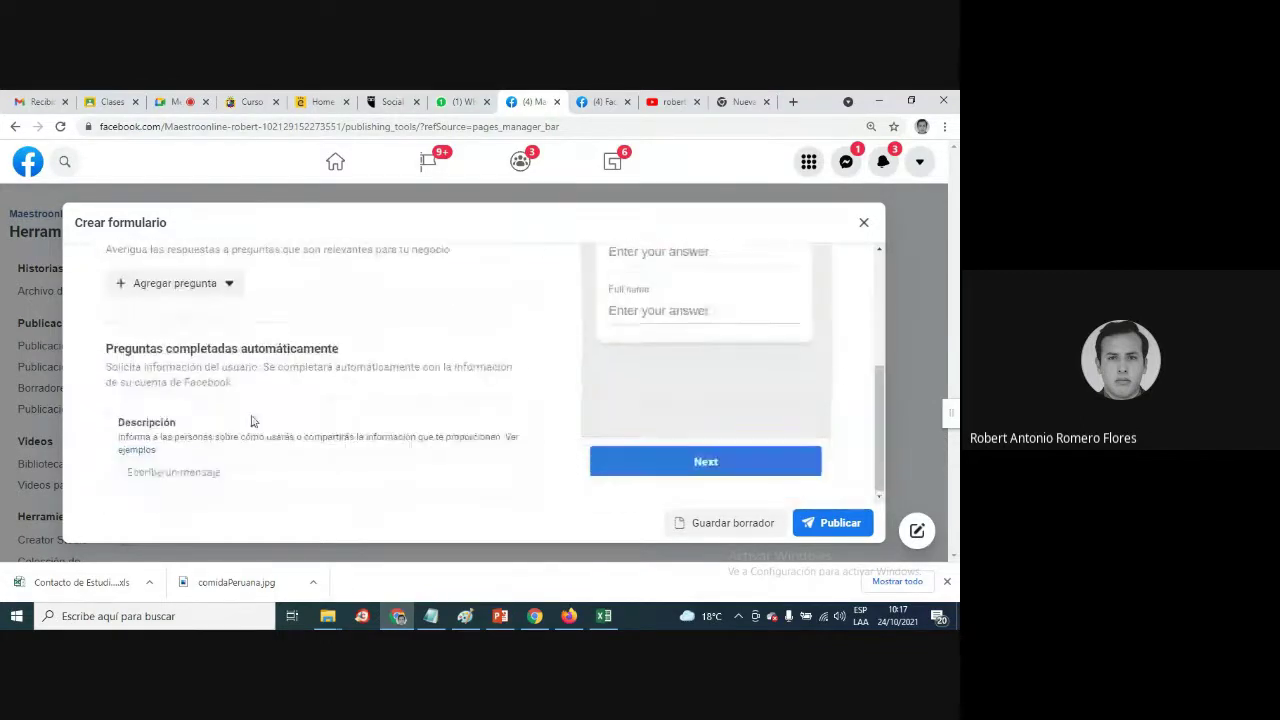
{"action": "scroll", "coordinate": [251, 420], "scroll_direction": "up", "scroll_amount": 3}
Collapse and reopen Preguntas, then scroll through the auto-filled questions again.
{"action": "left_click", "coordinate": [137, 445]}
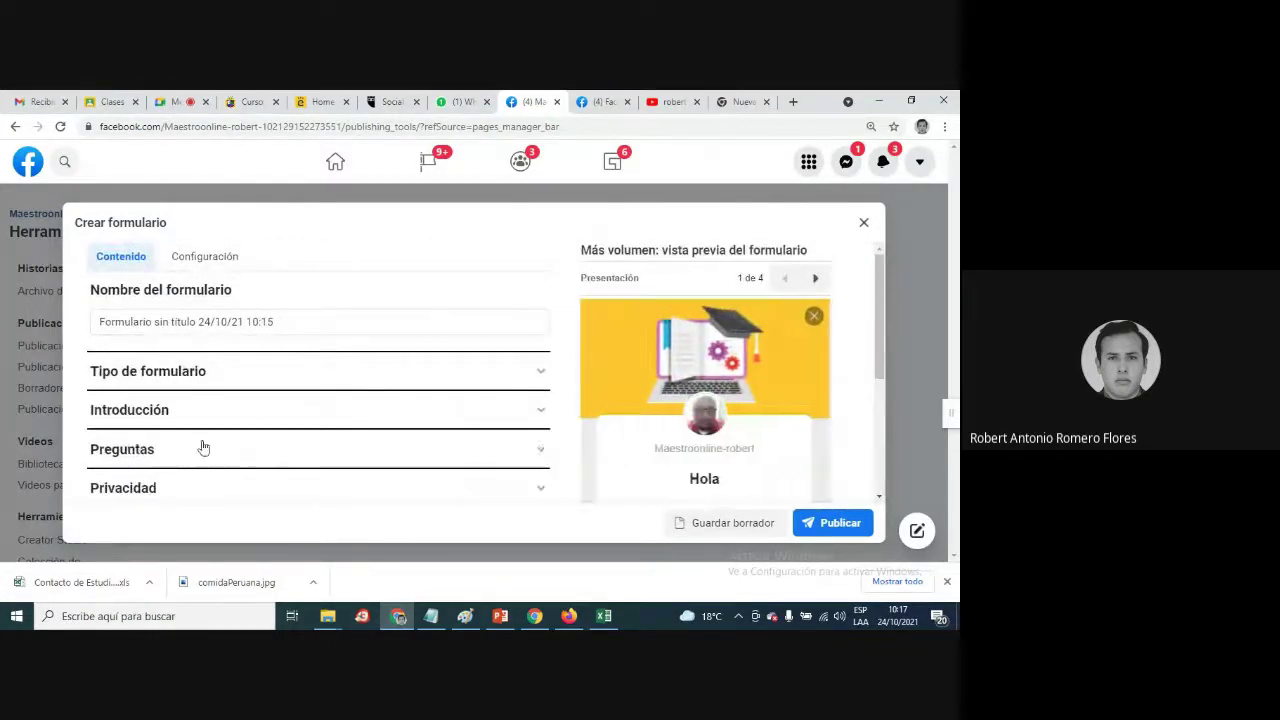
{"action": "left_click", "coordinate": [280, 451]}
{"action": "scroll", "coordinate": [280, 451], "scroll_direction": "down", "scroll_amount": 3}
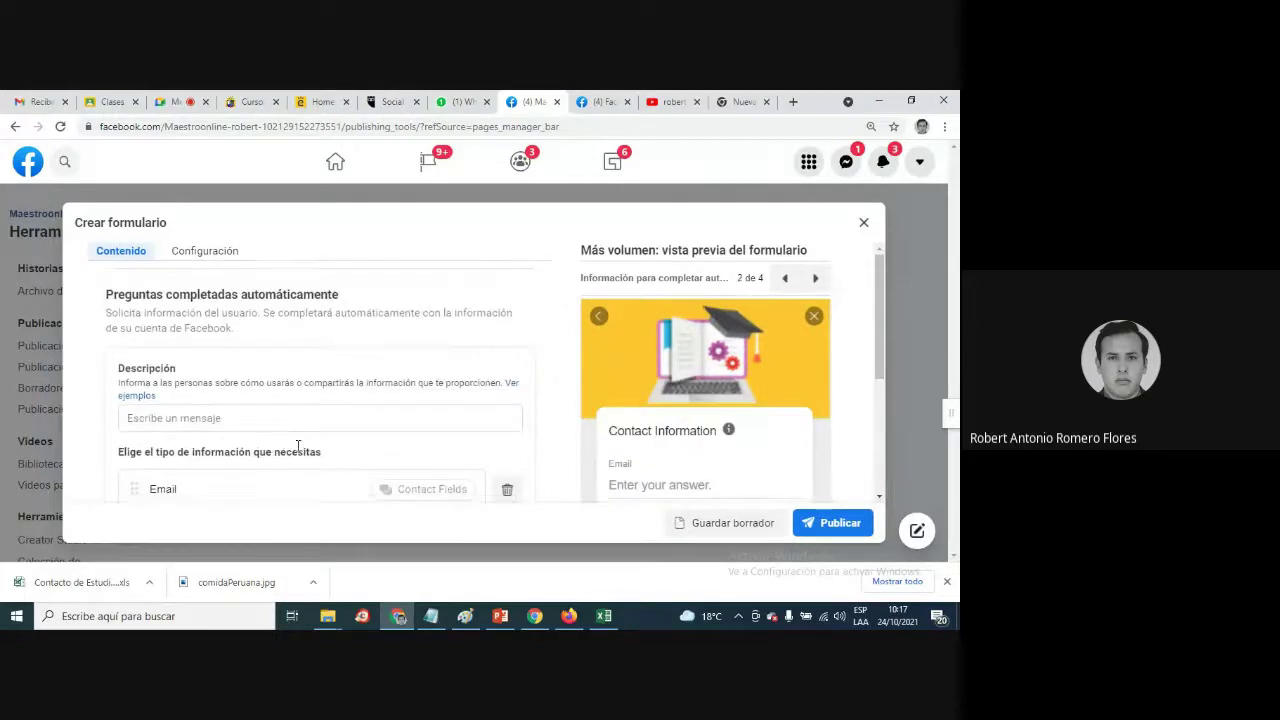
{"action": "scroll", "coordinate": [558, 459], "scroll_direction": "down", "scroll_amount": 1}
{"action": "scroll", "coordinate": [558, 459], "scroll_direction": "down", "scroll_amount": 2}
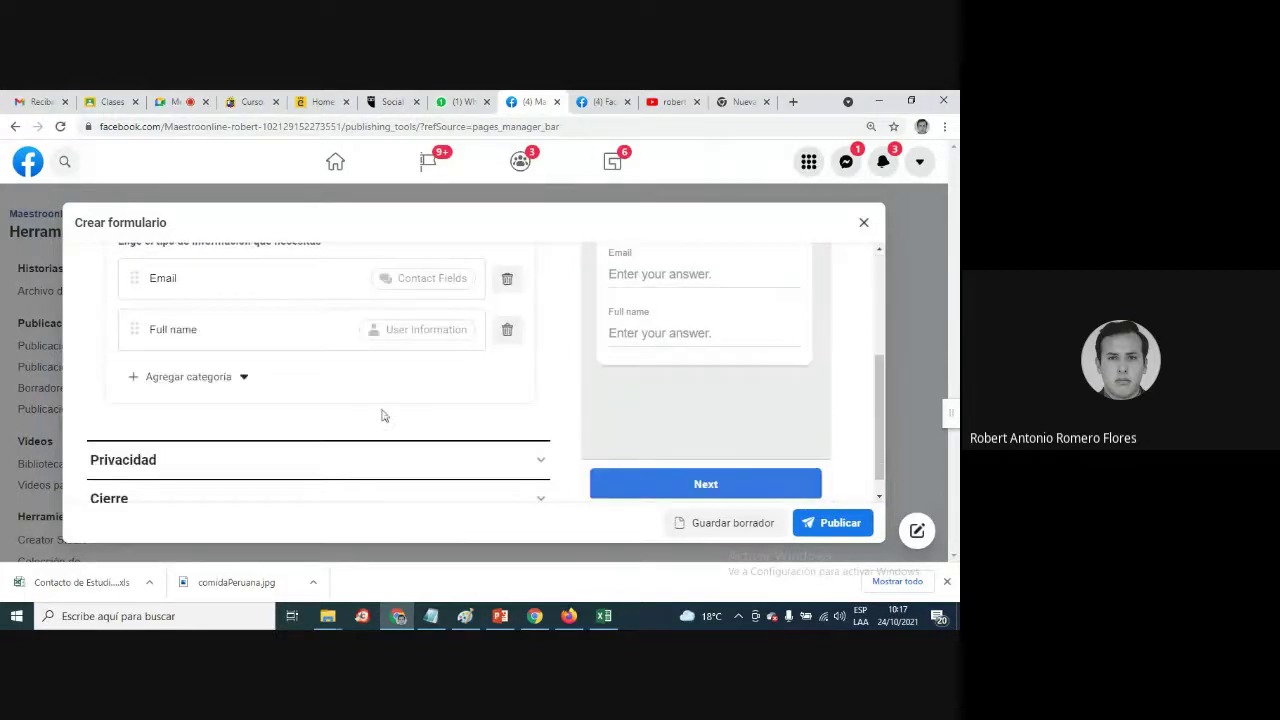
{"action": "scroll", "coordinate": [380, 414], "scroll_direction": "up", "scroll_amount": 2}
{"action": "scroll", "coordinate": [383, 415], "scroll_direction": "down", "scroll_amount": 1}
{"action": "scroll", "coordinate": [381, 415], "scroll_direction": "up", "scroll_amount": 1}
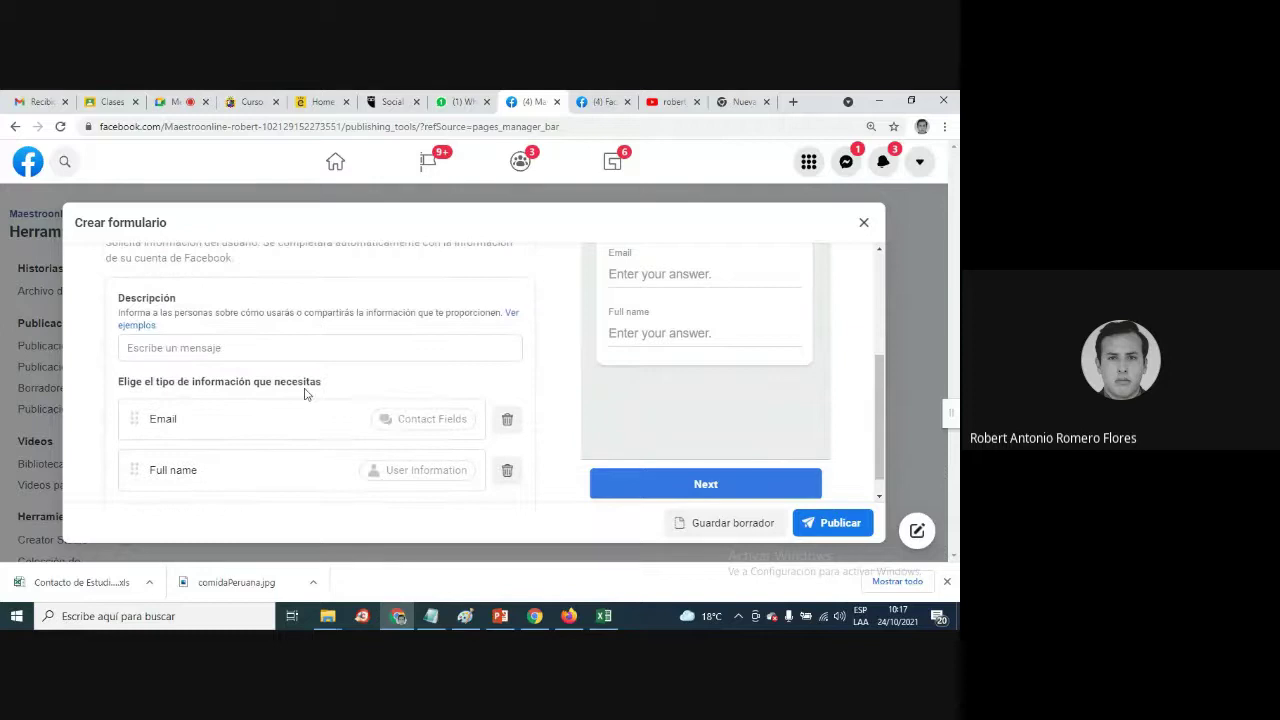
{"action": "scroll", "coordinate": [268, 428], "scroll_direction": "up", "scroll_amount": 1}
{"action": "scroll", "coordinate": [268, 428], "scroll_direction": "down", "scroll_amount": 1}
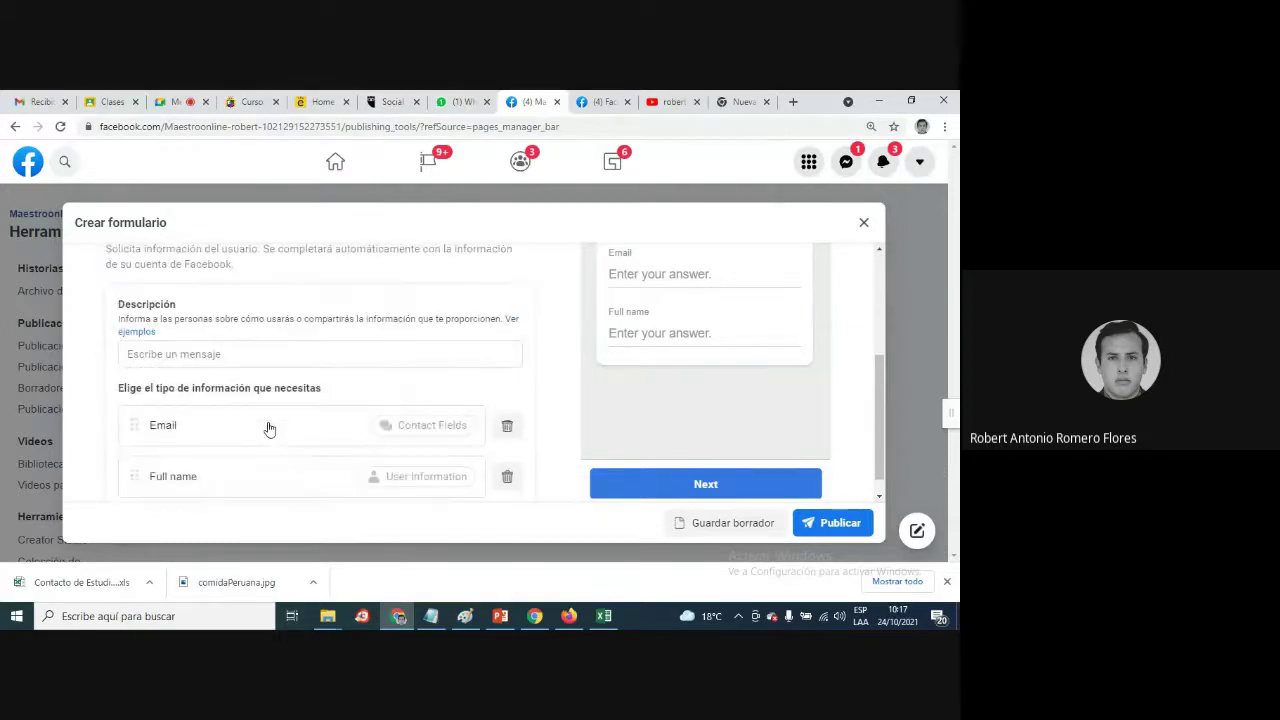
{"action": "scroll", "coordinate": [268, 428], "scroll_direction": "down", "scroll_amount": 2}
{"action": "scroll", "coordinate": [266, 426], "scroll_direction": "up", "scroll_amount": 1}
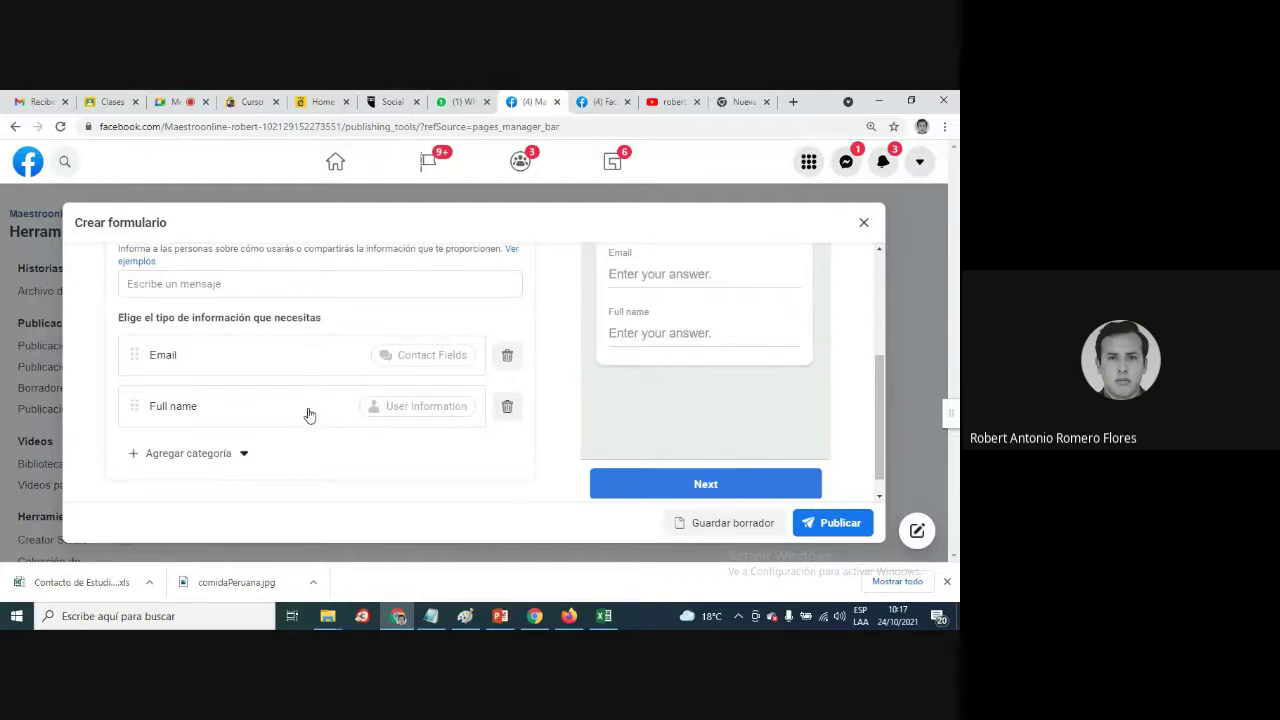
{"action": "scroll", "coordinate": [309, 415], "scroll_direction": "down", "scroll_amount": 1}
{"action": "scroll", "coordinate": [309, 415], "scroll_direction": "up", "scroll_amount": 2}
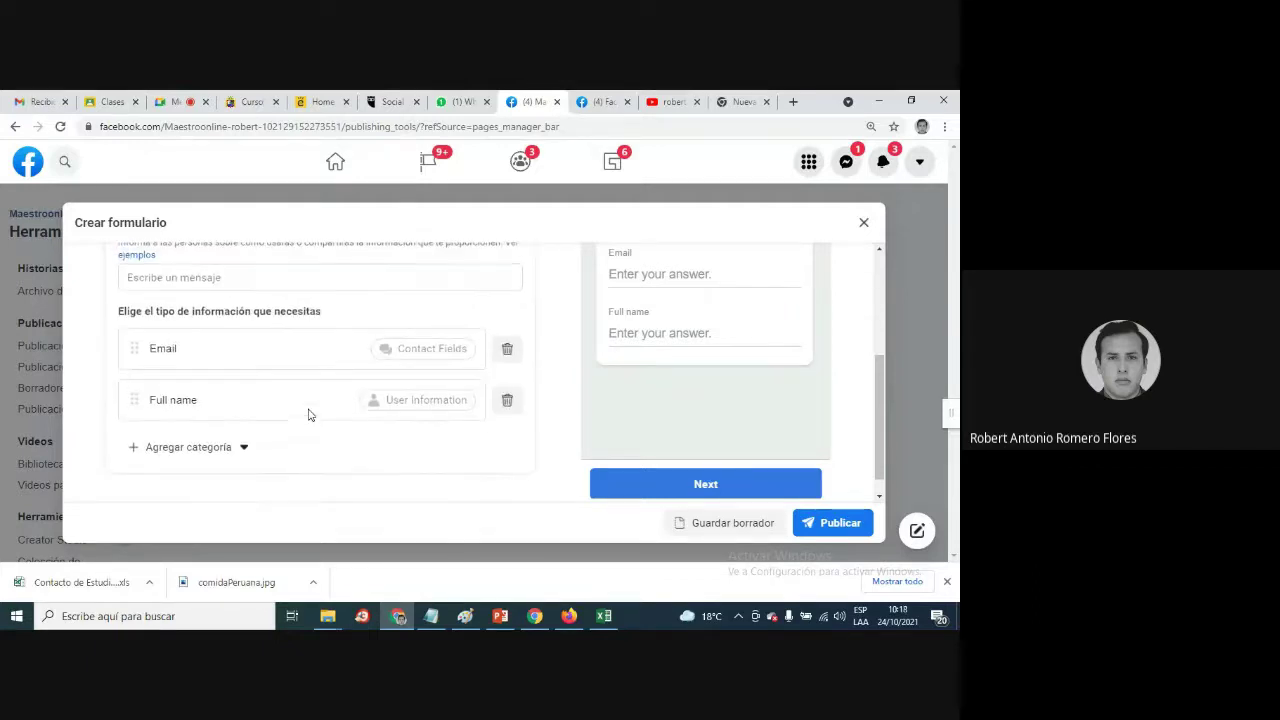
{"action": "scroll", "coordinate": [309, 415], "scroll_direction": "up", "scroll_amount": 1}
{"action": "scroll", "coordinate": [309, 415], "scroll_direction": "down", "scroll_amount": 2}
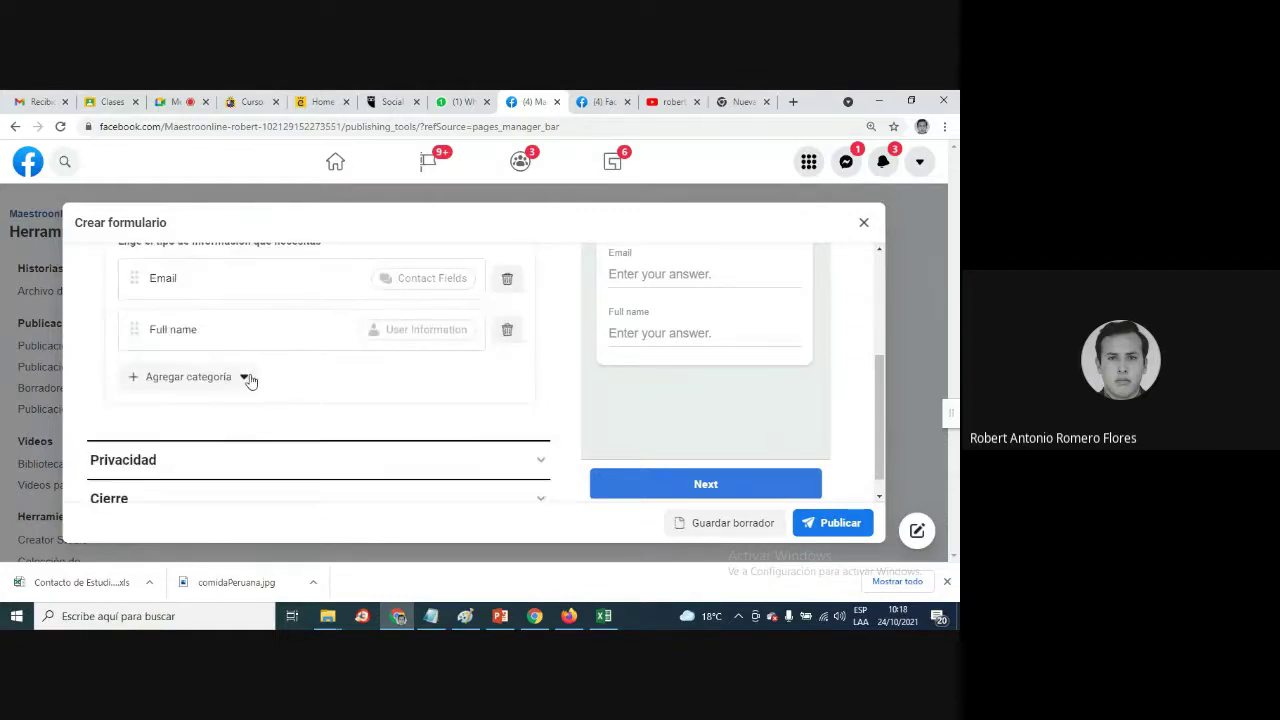
{"action": "scroll", "coordinate": [298, 385], "scroll_direction": "up", "scroll_amount": 3}
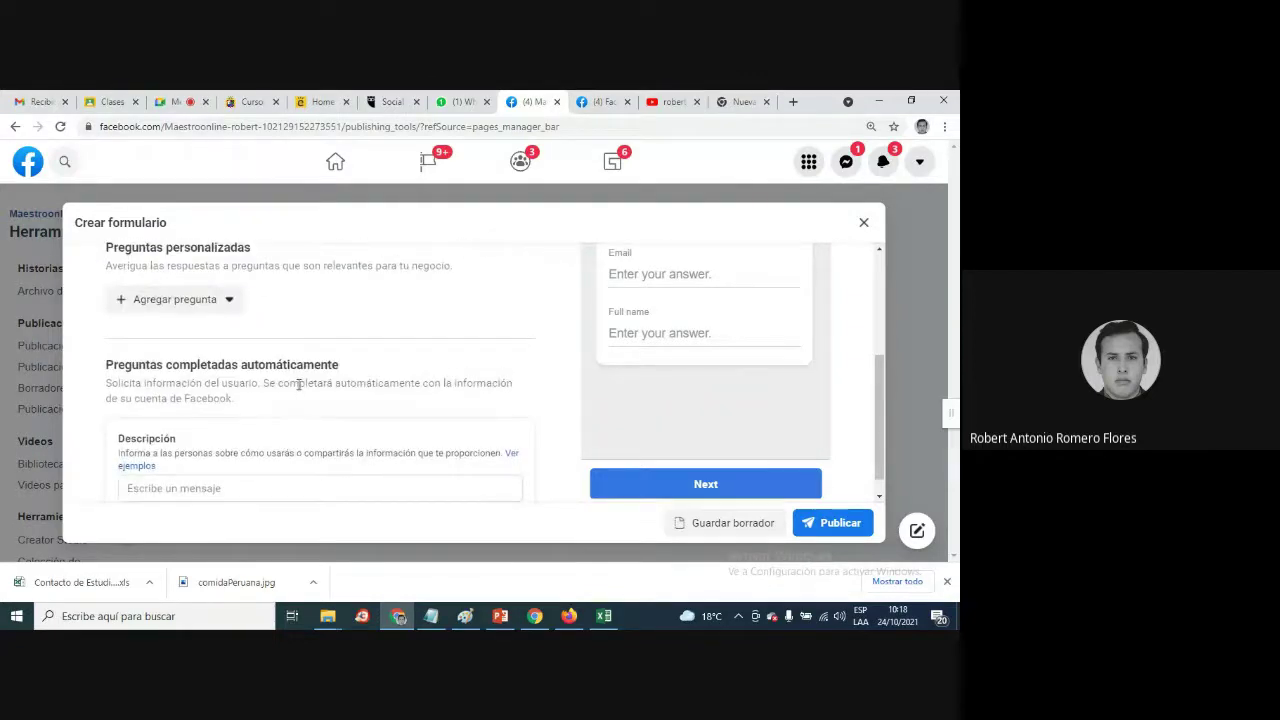
{"action": "scroll", "coordinate": [298, 385], "scroll_direction": "down", "scroll_amount": 3}
Bring up the Agregar categoría list of information categories below Email and Full name.
{"action": "left_click", "coordinate": [241, 383]}
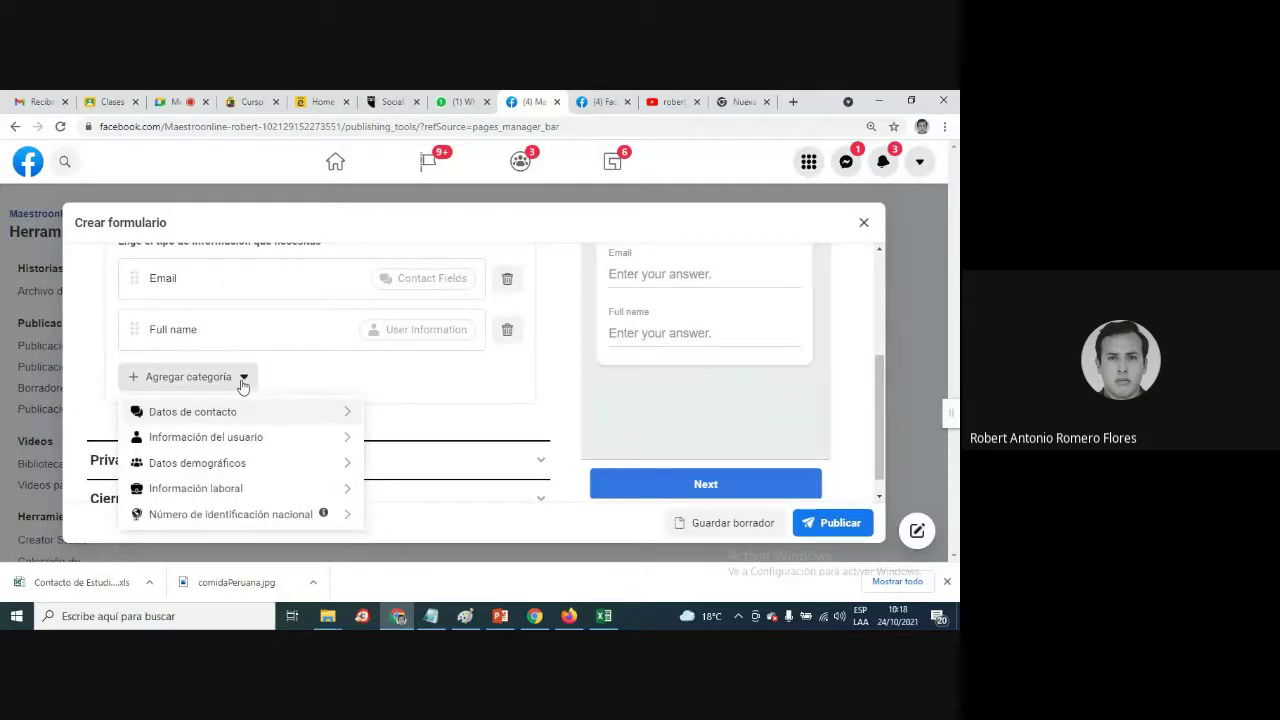
{"action": "scroll", "coordinate": [508, 389], "scroll_direction": "up", "scroll_amount": 3}
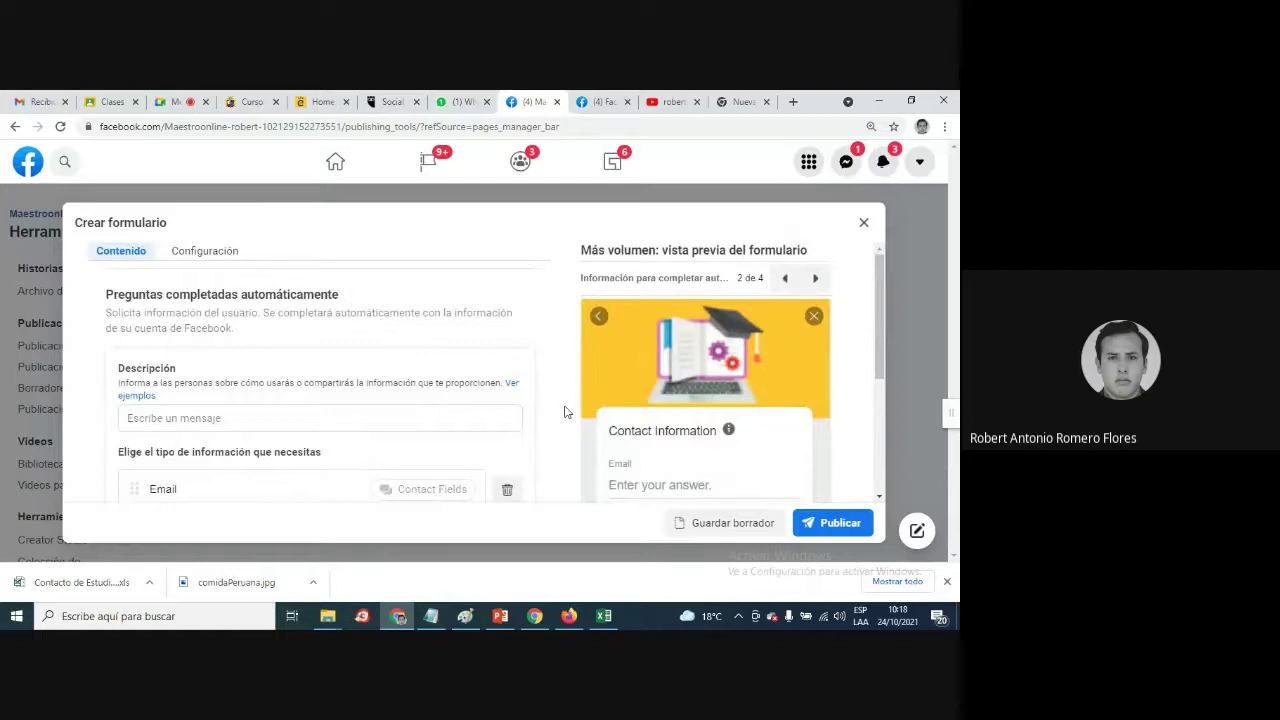
{"action": "scroll", "coordinate": [565, 412], "scroll_direction": "down", "scroll_amount": 3}
{"action": "scroll", "coordinate": [557, 386], "scroll_direction": "up", "scroll_amount": 5}
{"action": "scroll", "coordinate": [557, 385], "scroll_direction": "down", "scroll_amount": 5}
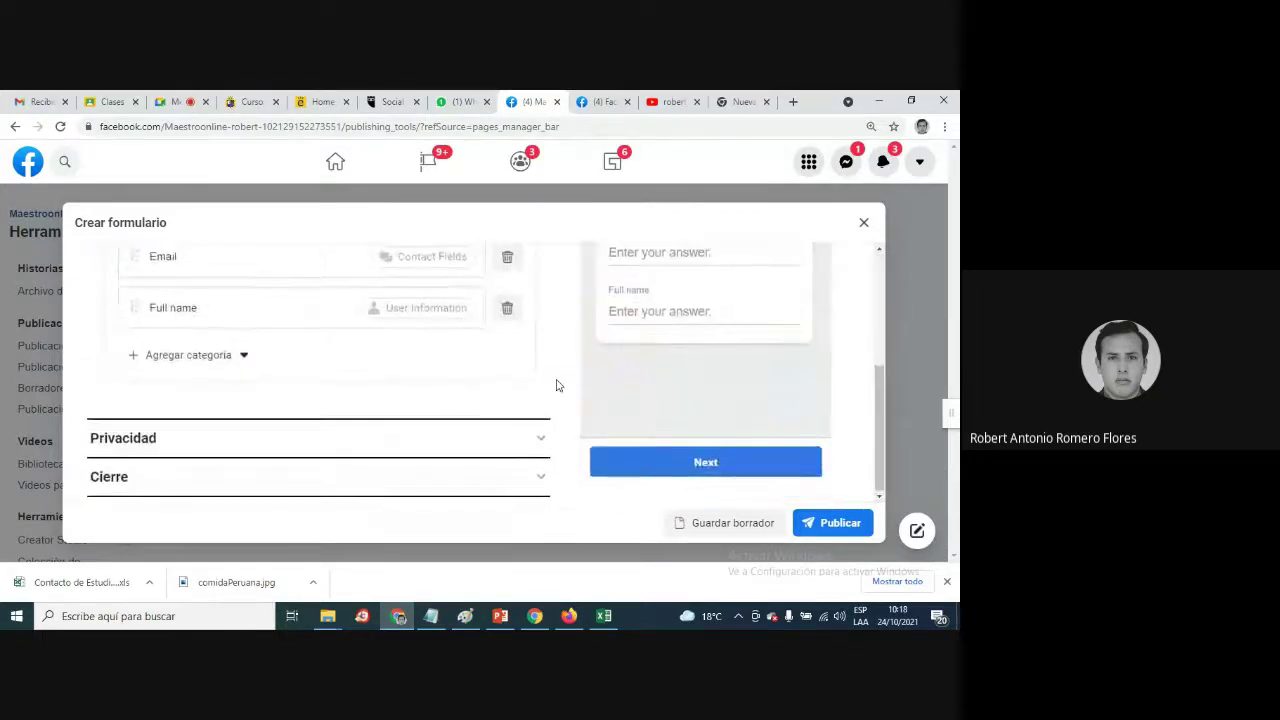
{"action": "scroll", "coordinate": [557, 386], "scroll_direction": "up", "scroll_amount": 2}
{"action": "scroll", "coordinate": [557, 386], "scroll_direction": "up", "scroll_amount": 1}
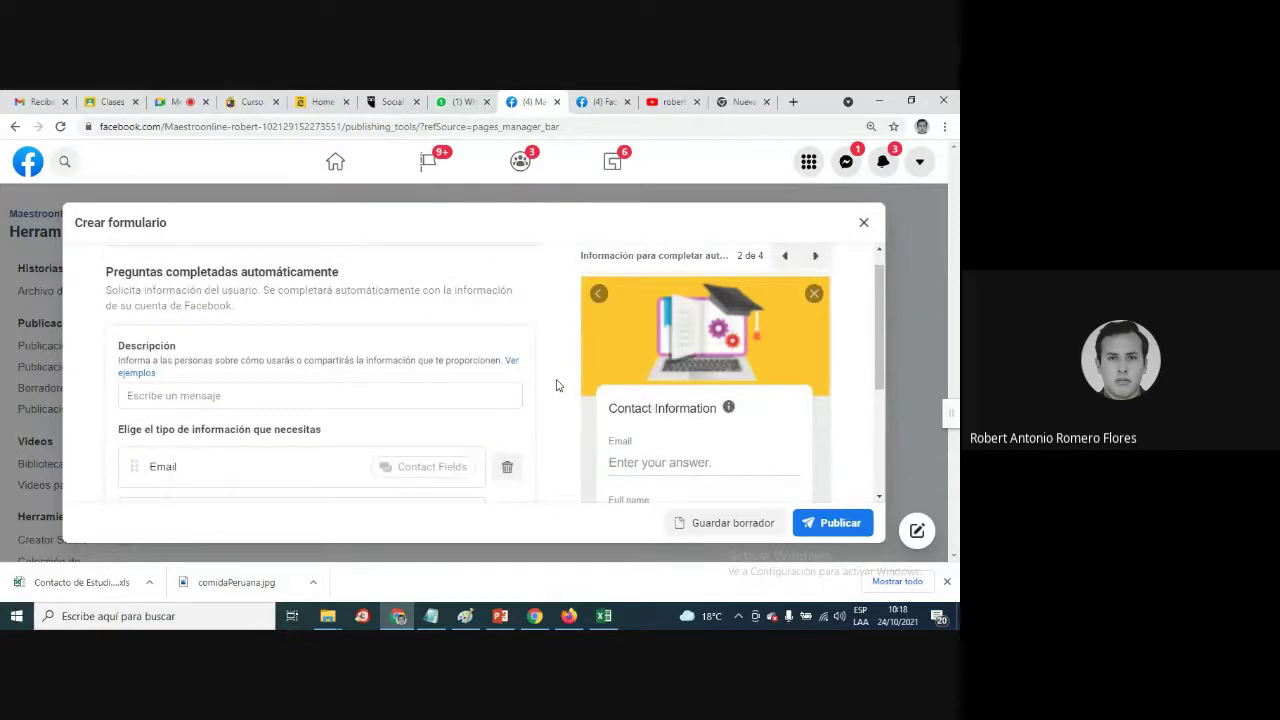
{"action": "scroll", "coordinate": [557, 386], "scroll_direction": "up", "scroll_amount": 1}
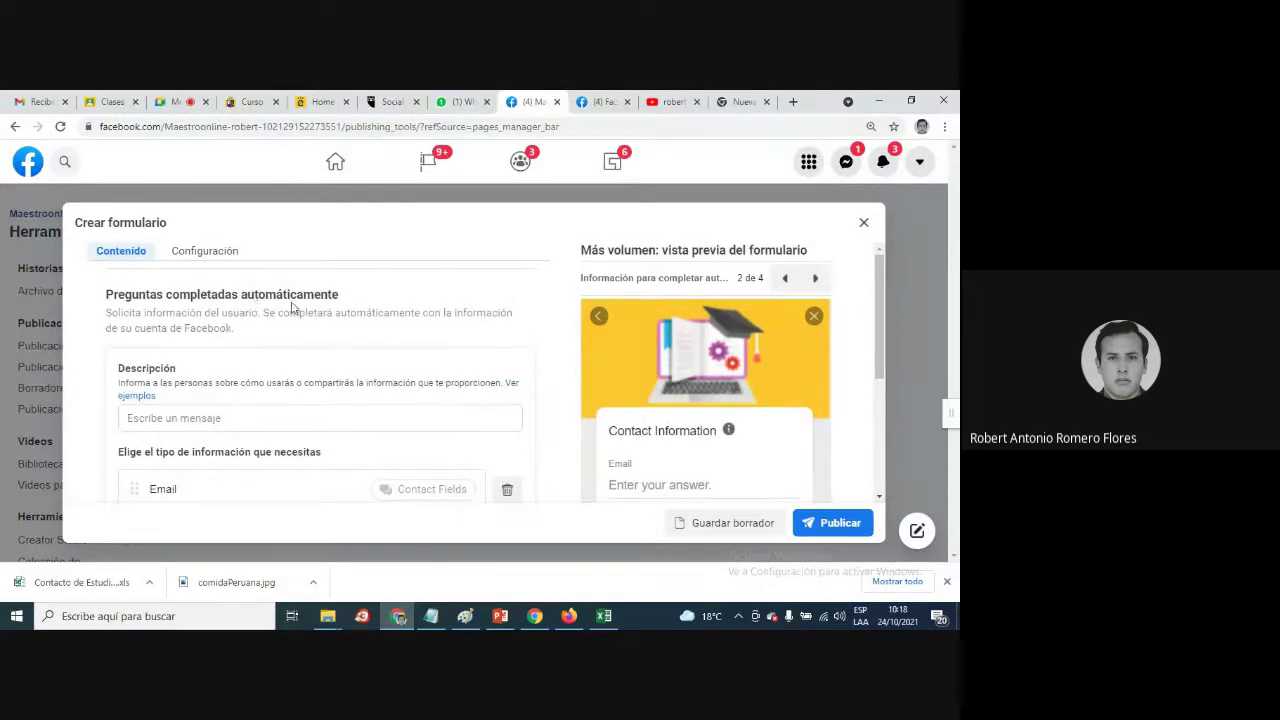
{"action": "scroll", "coordinate": [580, 377], "scroll_direction": "down", "scroll_amount": 3}
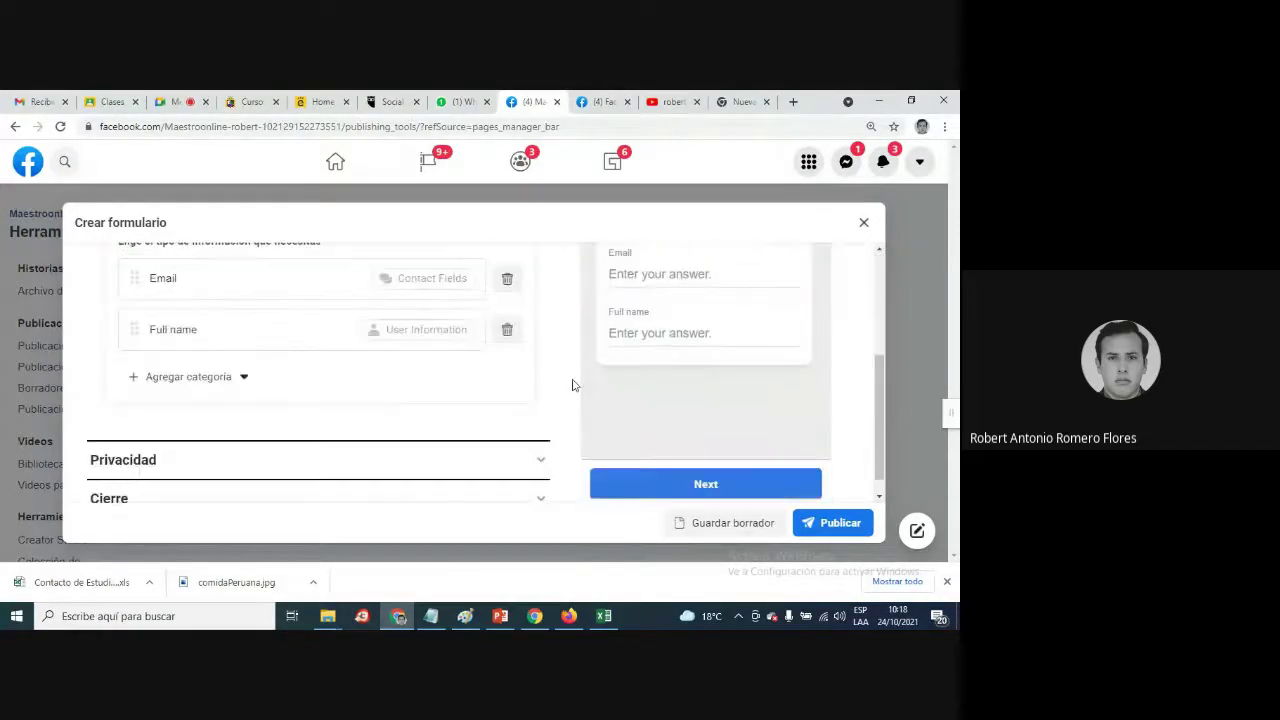
{"action": "left_click", "coordinate": [200, 379]}
Dismiss the new notification pop-up covering the form.
{"action": "mouse_move", "coordinate": [317, 522]}
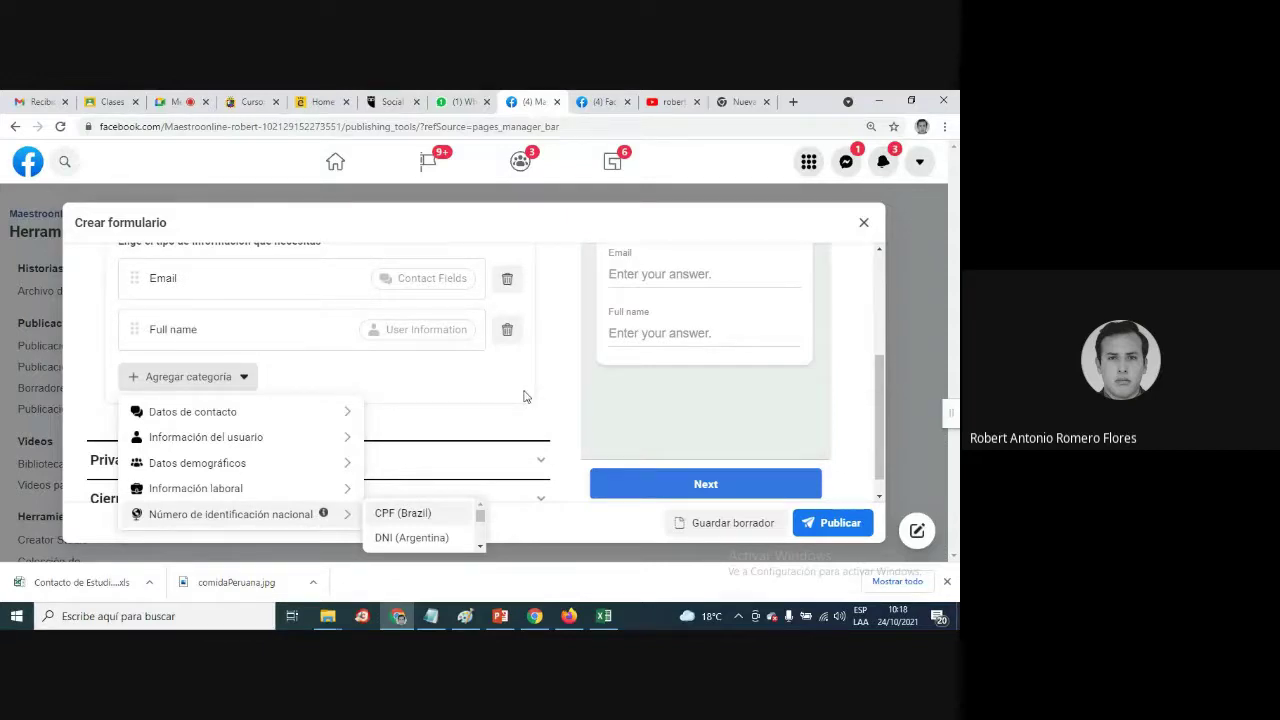
{"action": "mouse_move", "coordinate": [204, 461]}
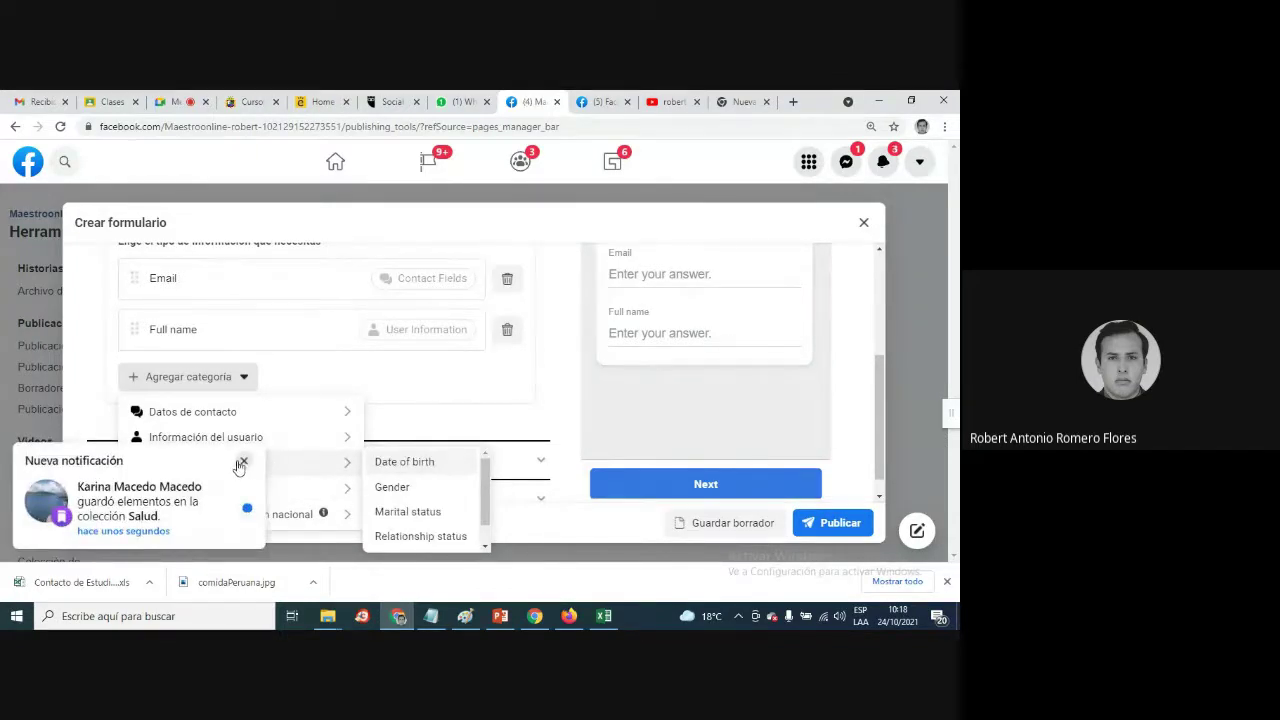
{"action": "left_click", "coordinate": [242, 463]}
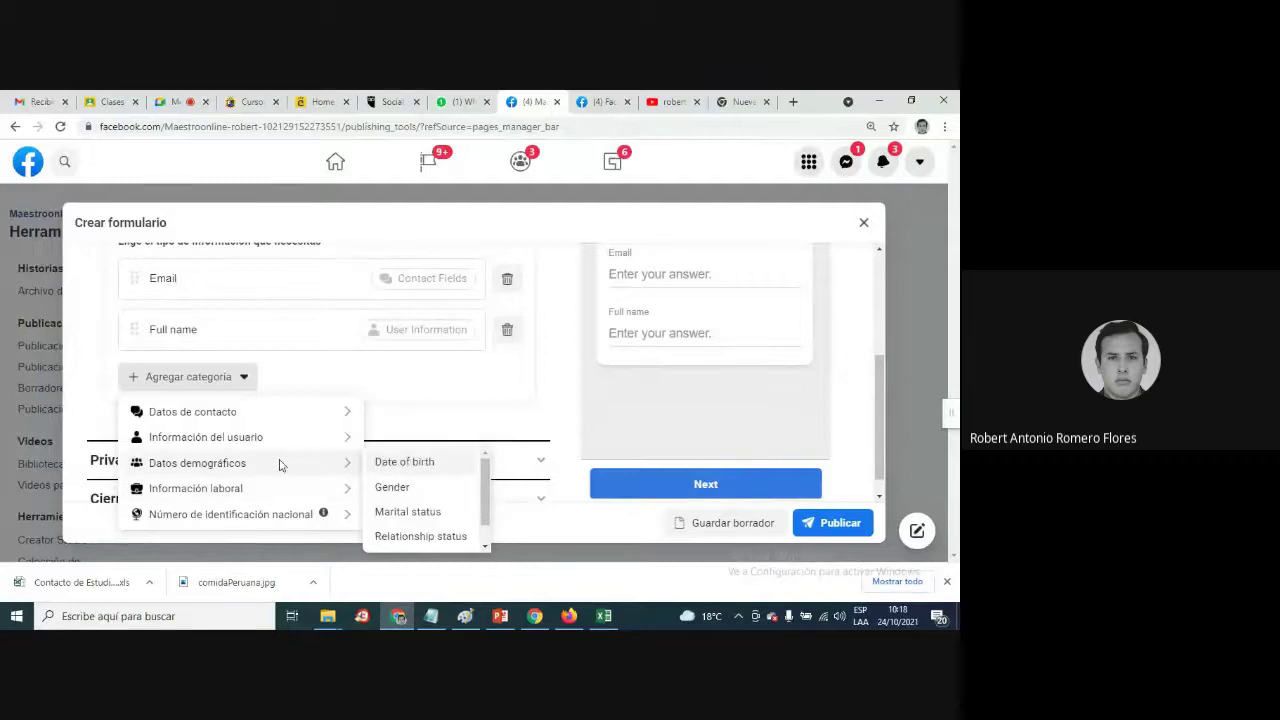
{"action": "mouse_move", "coordinate": [484, 488]}
{"action": "left_mouse_down"}
{"action": "mouse_move", "coordinate": [484, 504]}
{"action": "mouse_move", "coordinate": [484, 470]}
{"action": "left_mouse_up"}
Add Phone number from Datos de contacto as a question after Email and Full name.
{"action": "mouse_move", "coordinate": [300, 437]}
{"action": "mouse_move", "coordinate": [266, 410]}
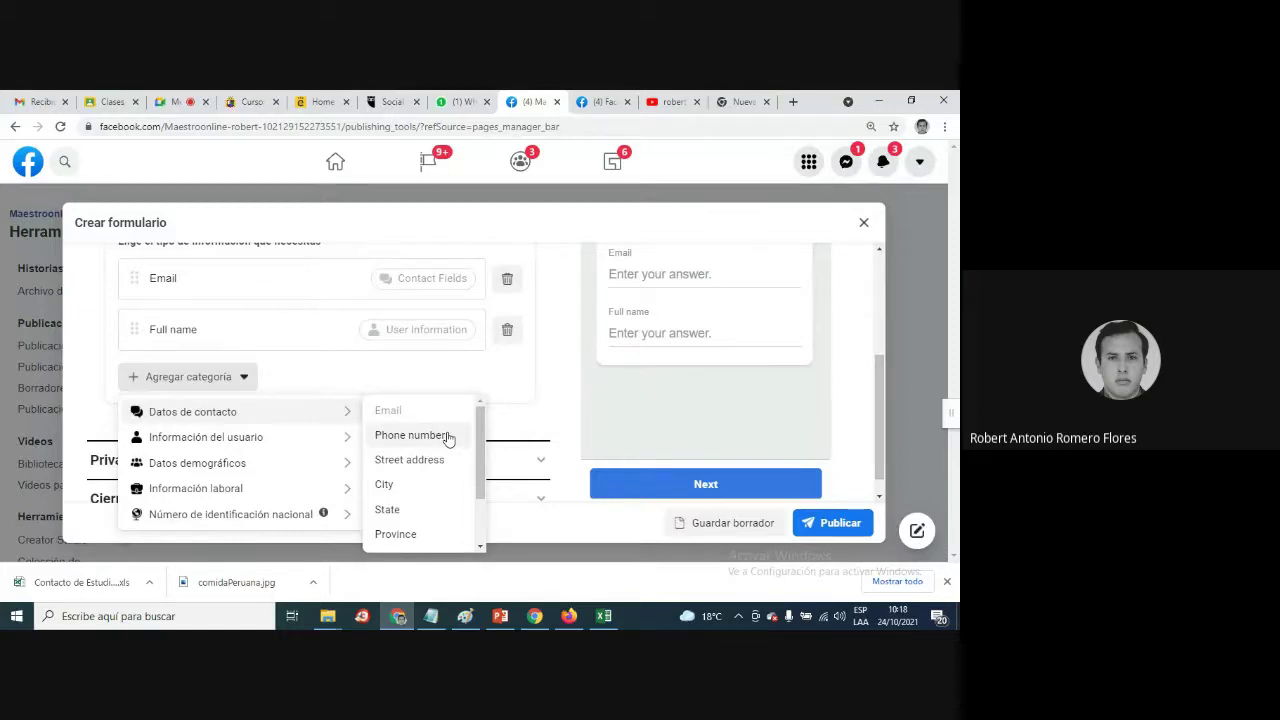
{"action": "left_click", "coordinate": [448, 438]}
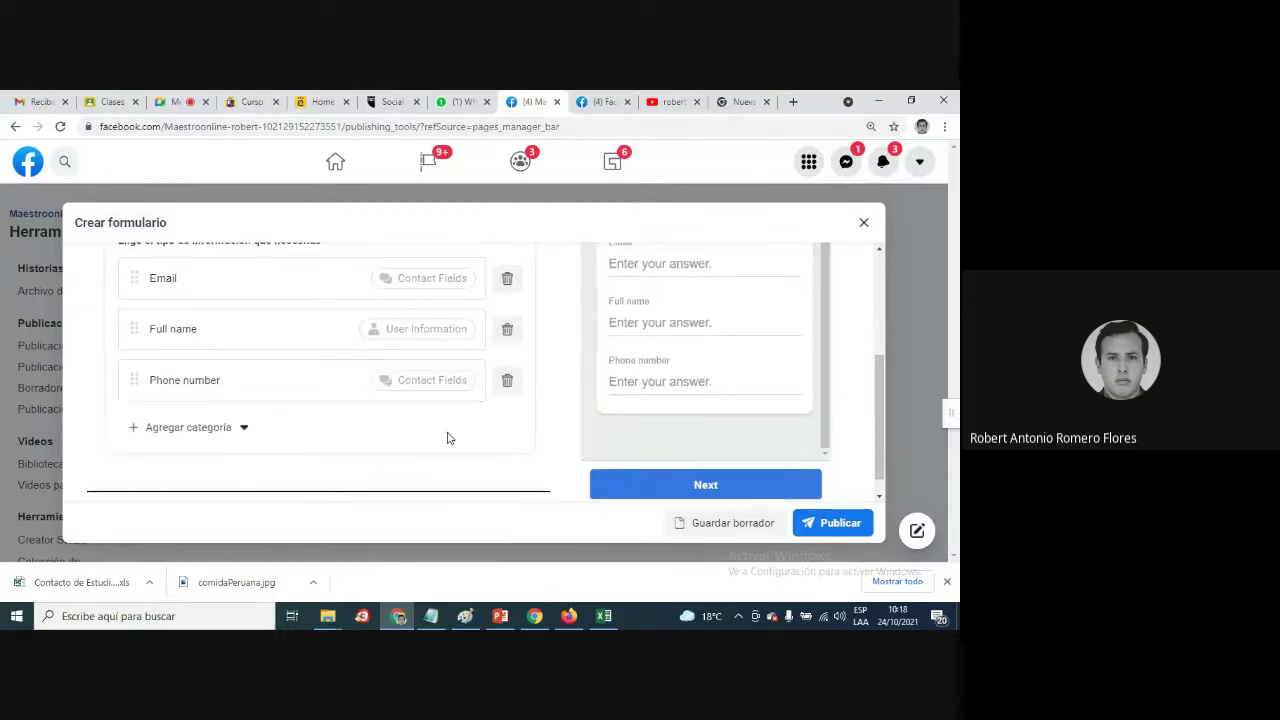
{"action": "left_click", "coordinate": [230, 430]}
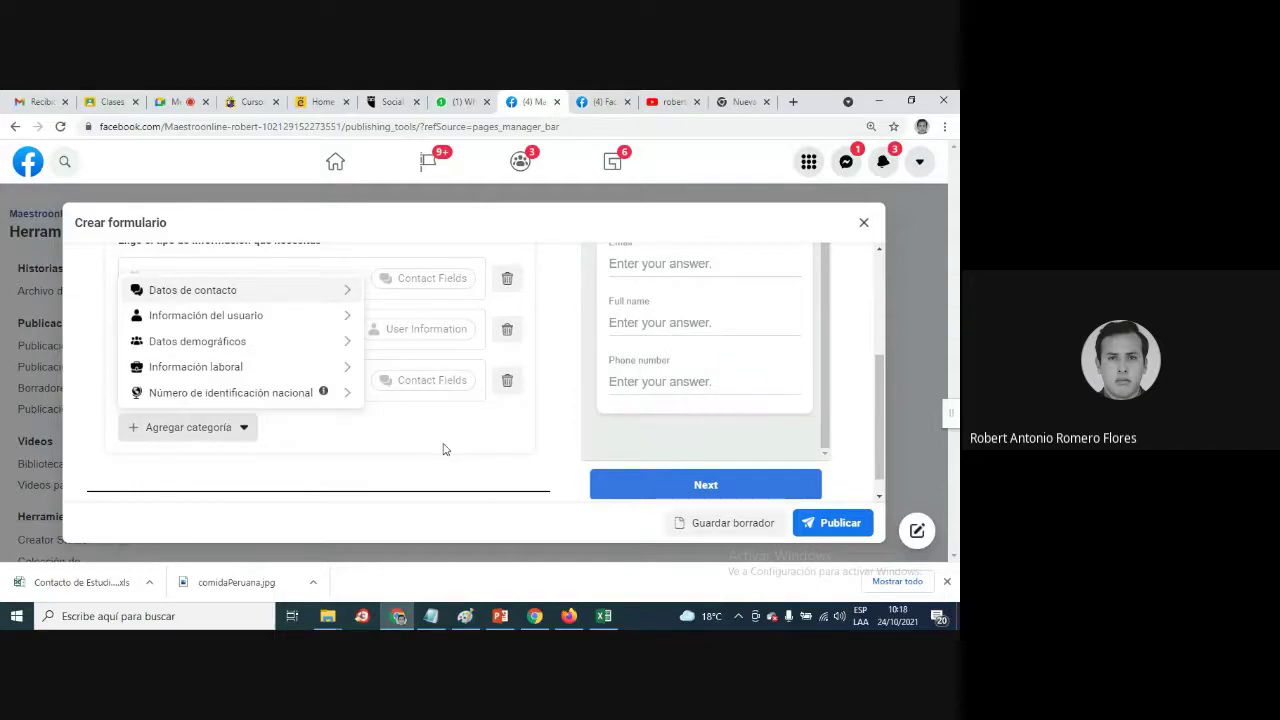
Add Gender from Datos demográficos as a form question.
{"action": "left_click", "coordinate": [562, 454]}
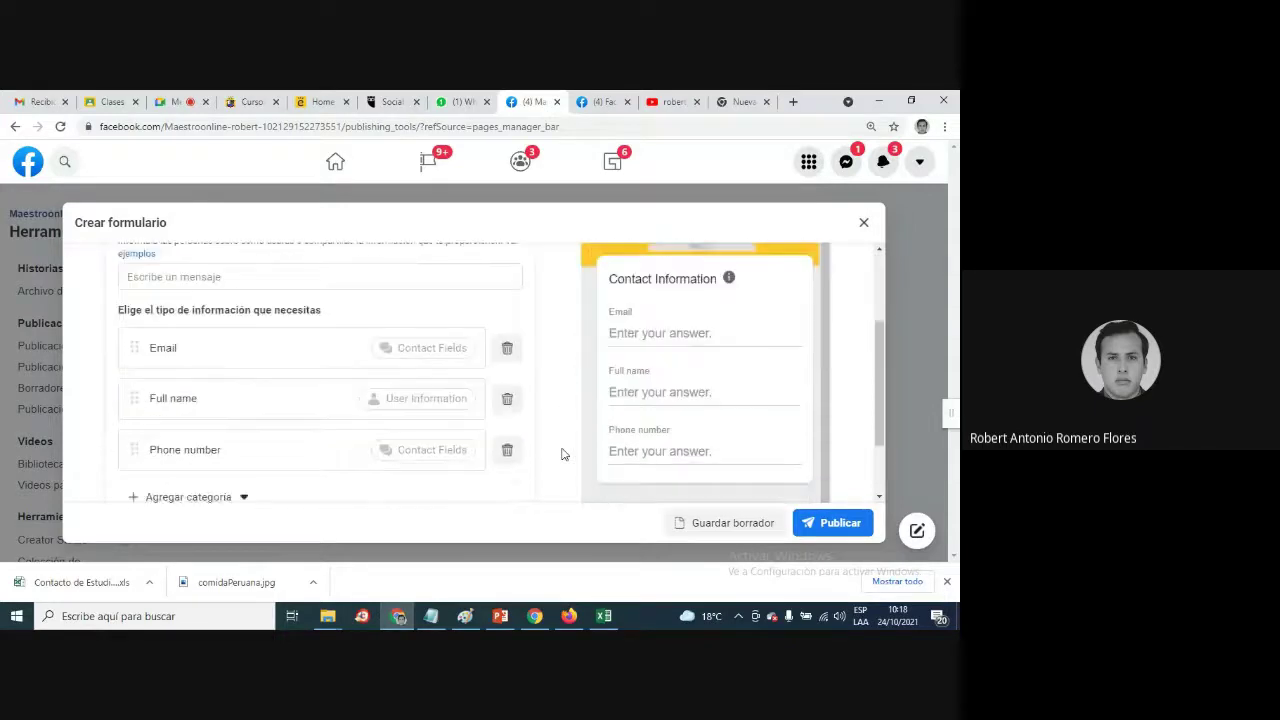
{"action": "left_click", "coordinate": [230, 430]}
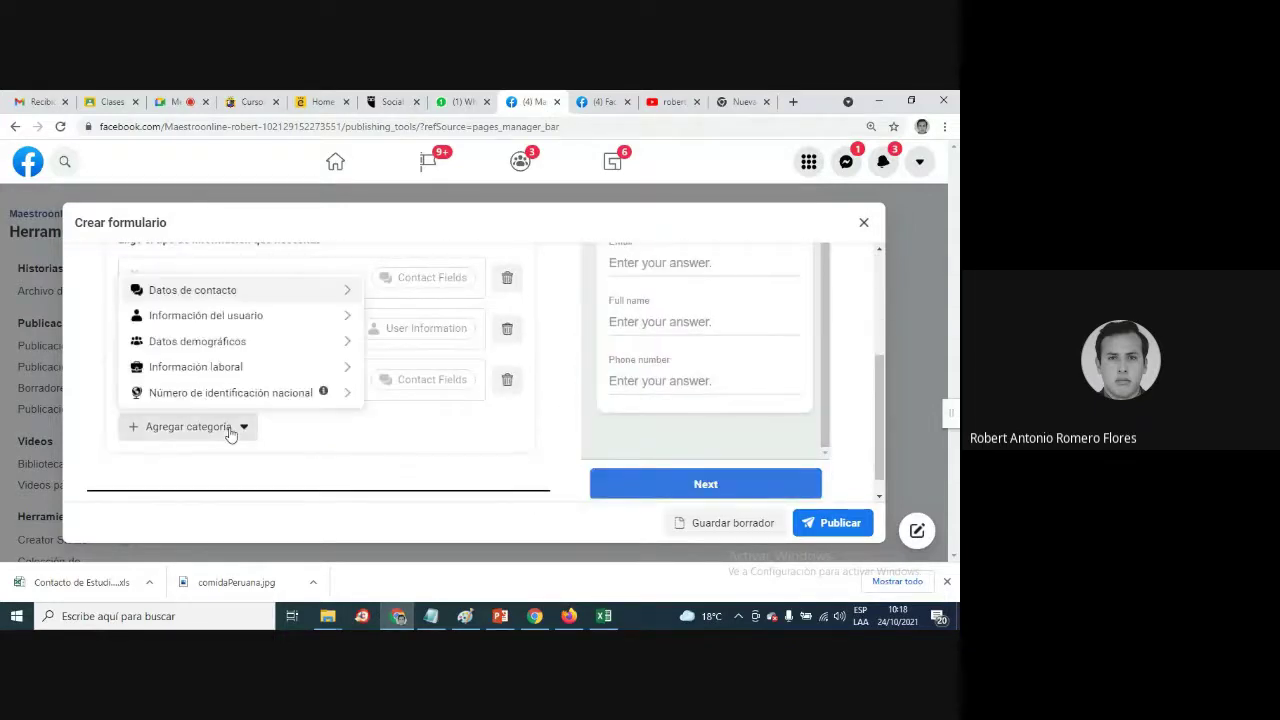
{"action": "mouse_move", "coordinate": [273, 322]}
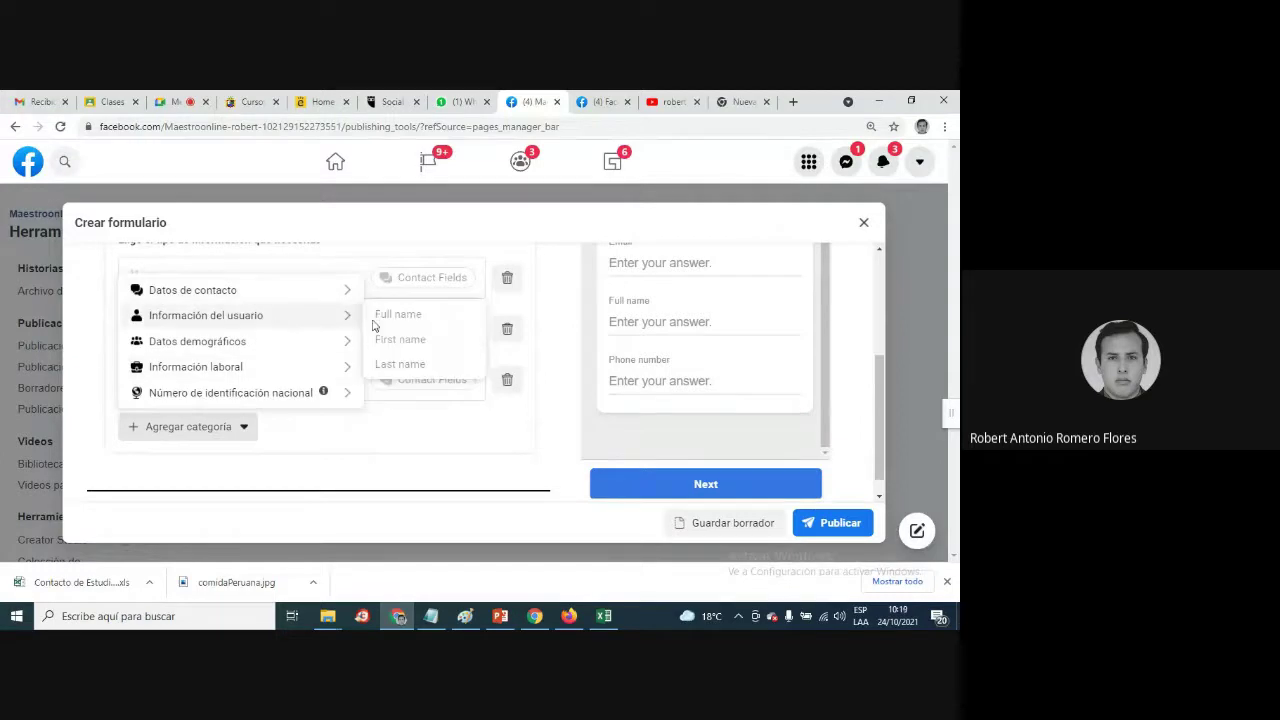
{"action": "mouse_move", "coordinate": [280, 350]}
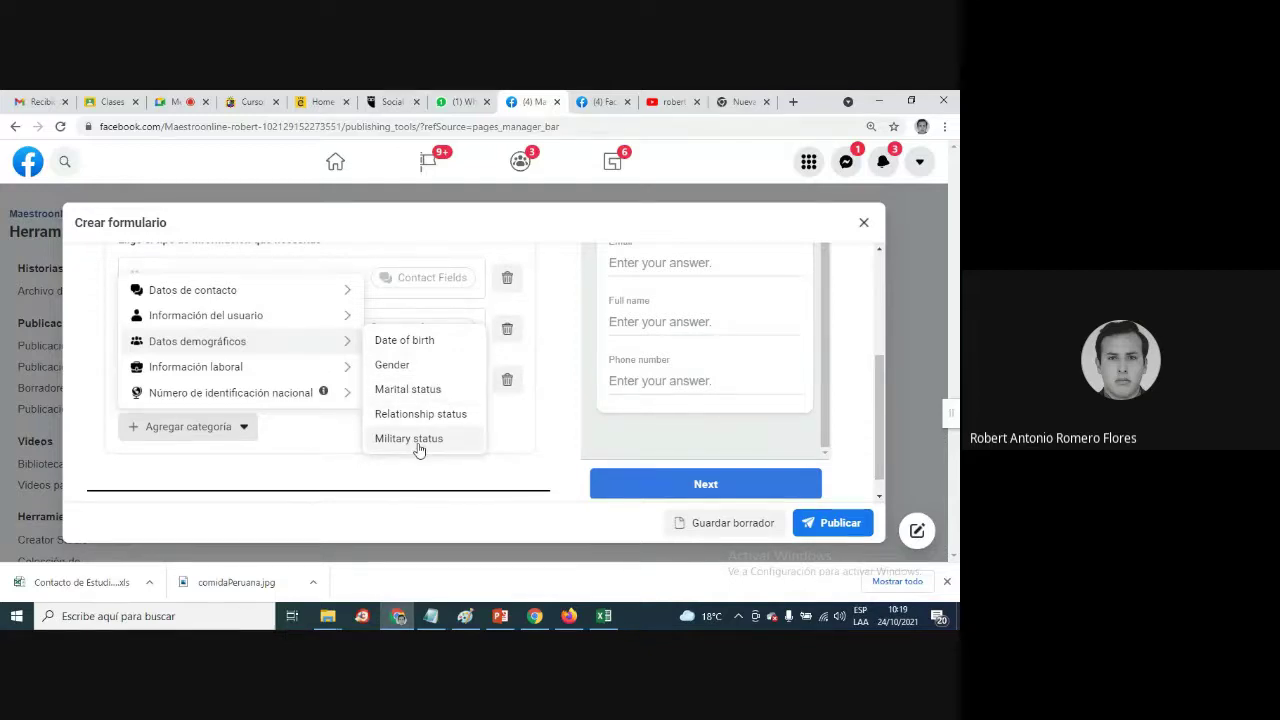
{"action": "left_click", "coordinate": [403, 365]}
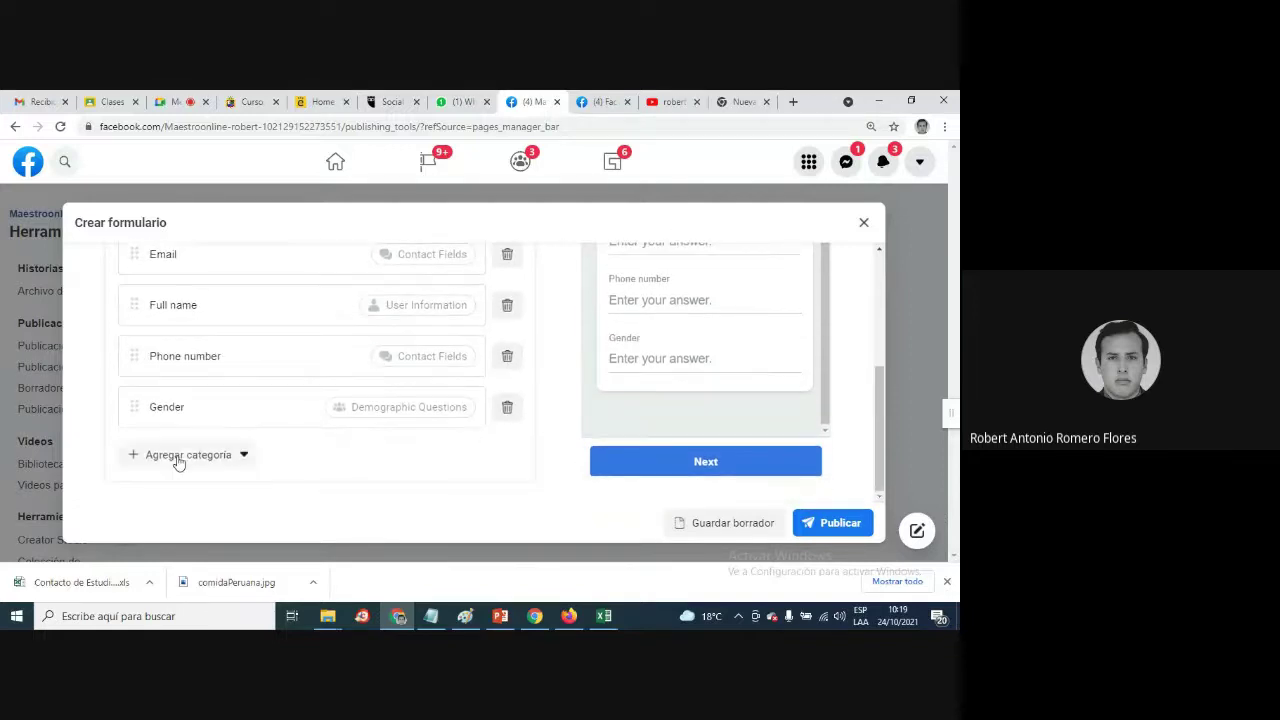
Add Company name from Información laboral as a form question.
{"action": "left_click", "coordinate": [177, 458]}
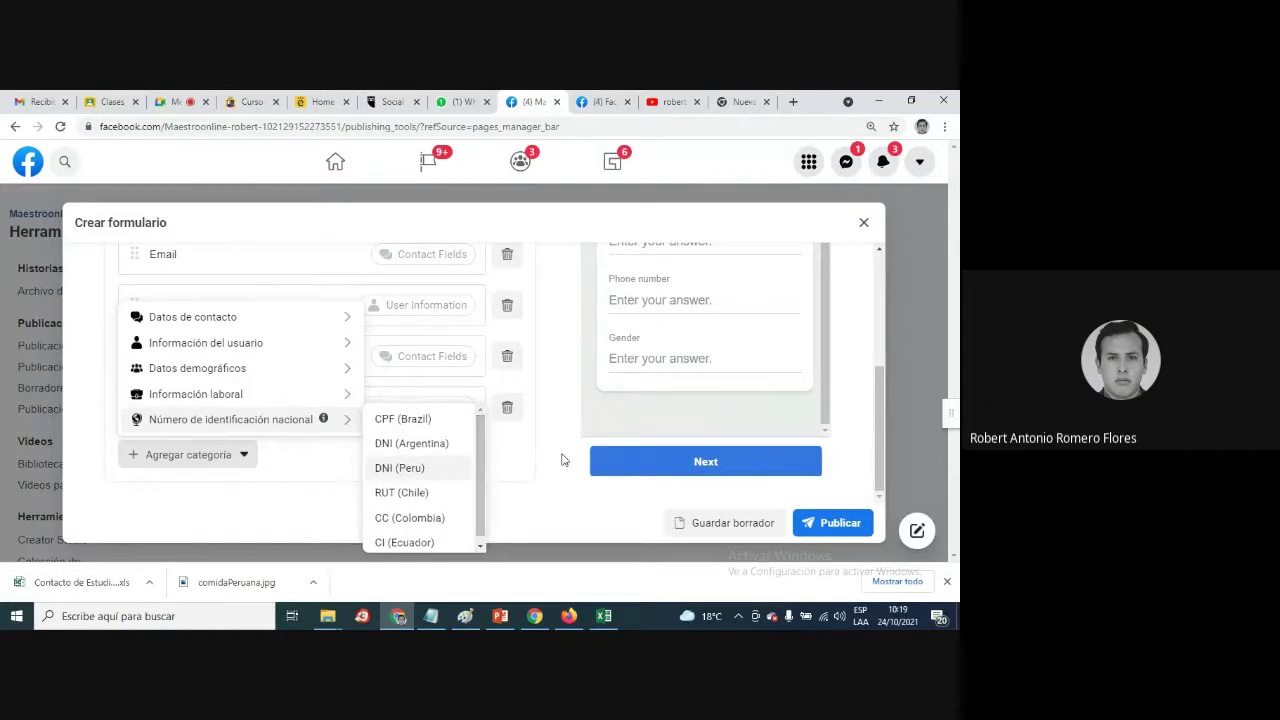
{"action": "mouse_move", "coordinate": [207, 397]}
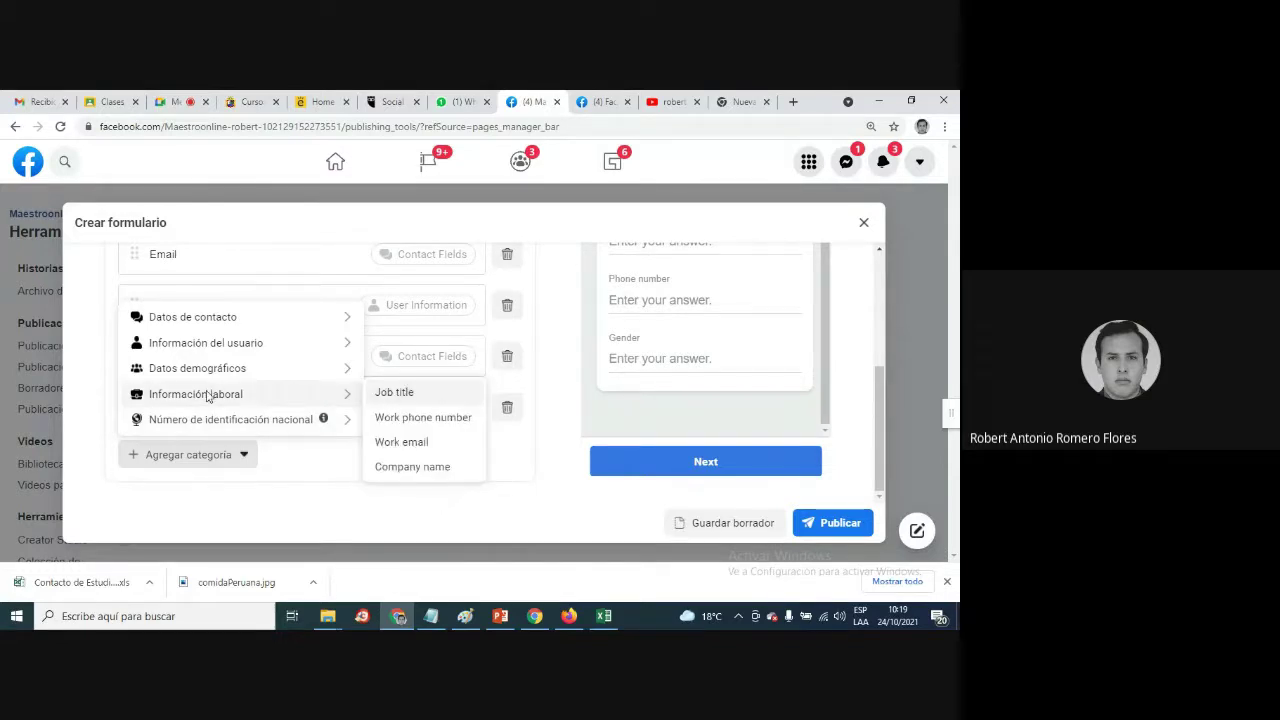
{"action": "mouse_move", "coordinate": [232, 372]}
{"action": "left_click", "coordinate": [423, 463]}
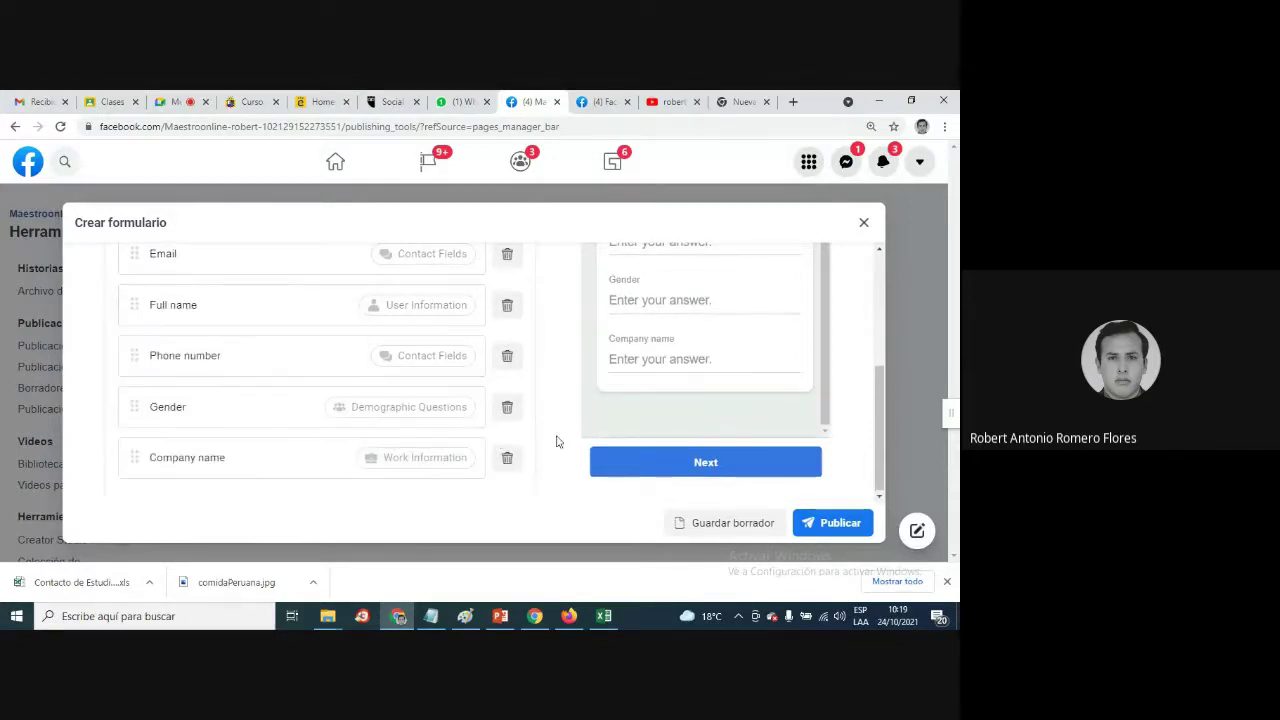
Show the Agregar pregunta question types under Preguntas personalizadas, such as Opción múltiple and Respuesta breve.
{"action": "scroll", "coordinate": [430, 445], "scroll_direction": "up", "scroll_amount": 2}
{"action": "scroll", "coordinate": [430, 445], "scroll_direction": "down", "scroll_amount": 4}
{"action": "scroll", "coordinate": [517, 445], "scroll_direction": "up", "scroll_amount": 4}
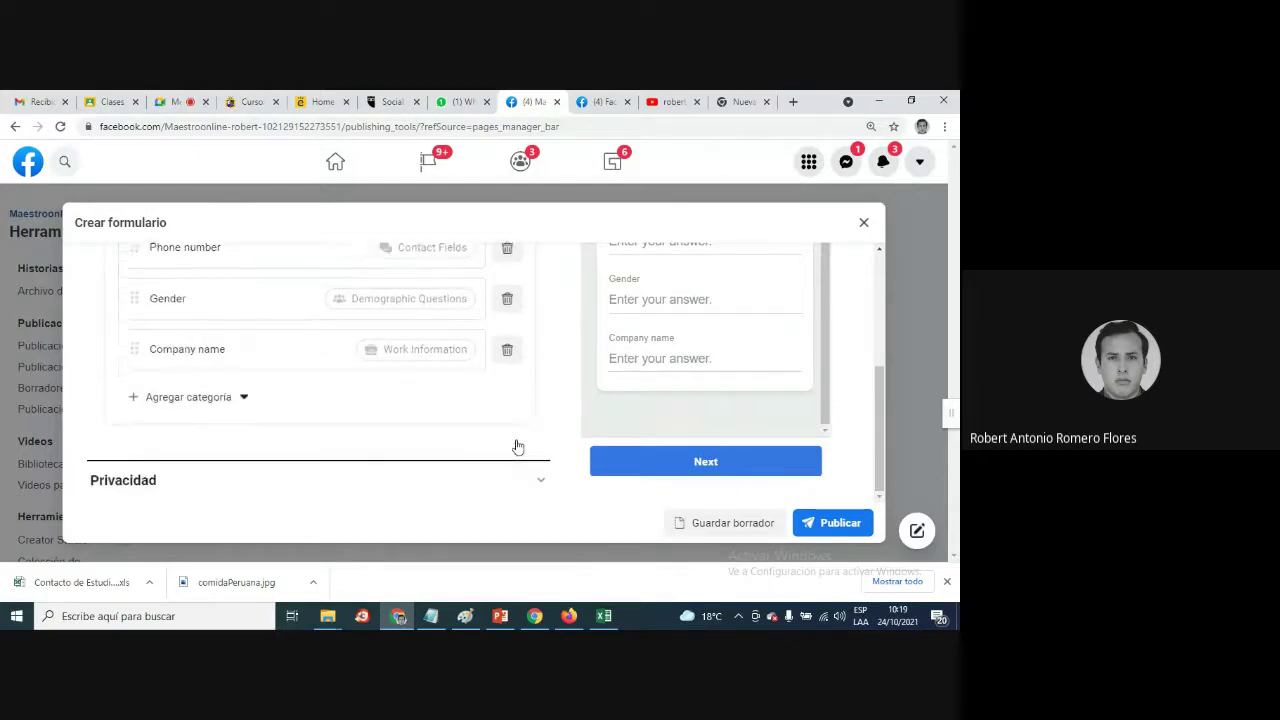
{"action": "scroll", "coordinate": [516, 440], "scroll_direction": "down", "scroll_amount": 2}
{"action": "scroll", "coordinate": [517, 440], "scroll_direction": "down", "scroll_amount": 2}
{"action": "scroll", "coordinate": [517, 440], "scroll_direction": "up", "scroll_amount": 5}
{"action": "scroll", "coordinate": [491, 440], "scroll_direction": "up", "scroll_amount": 1}
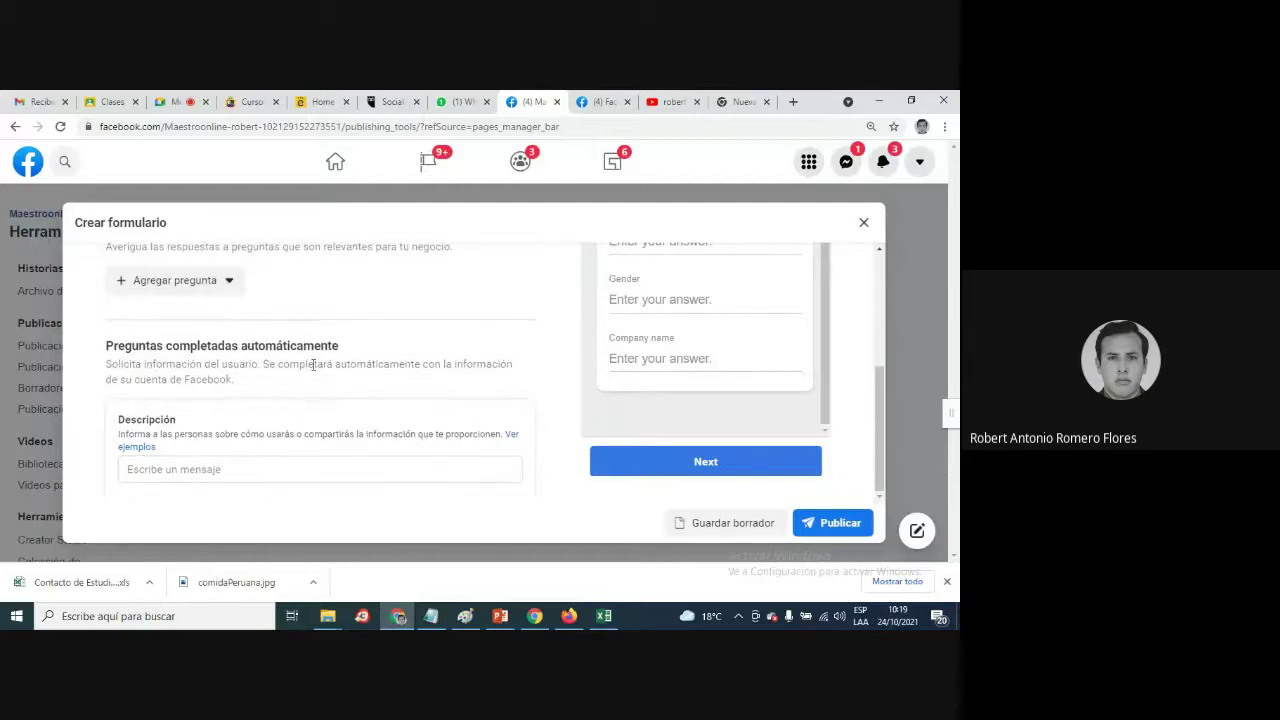
{"action": "left_click", "coordinate": [201, 282]}
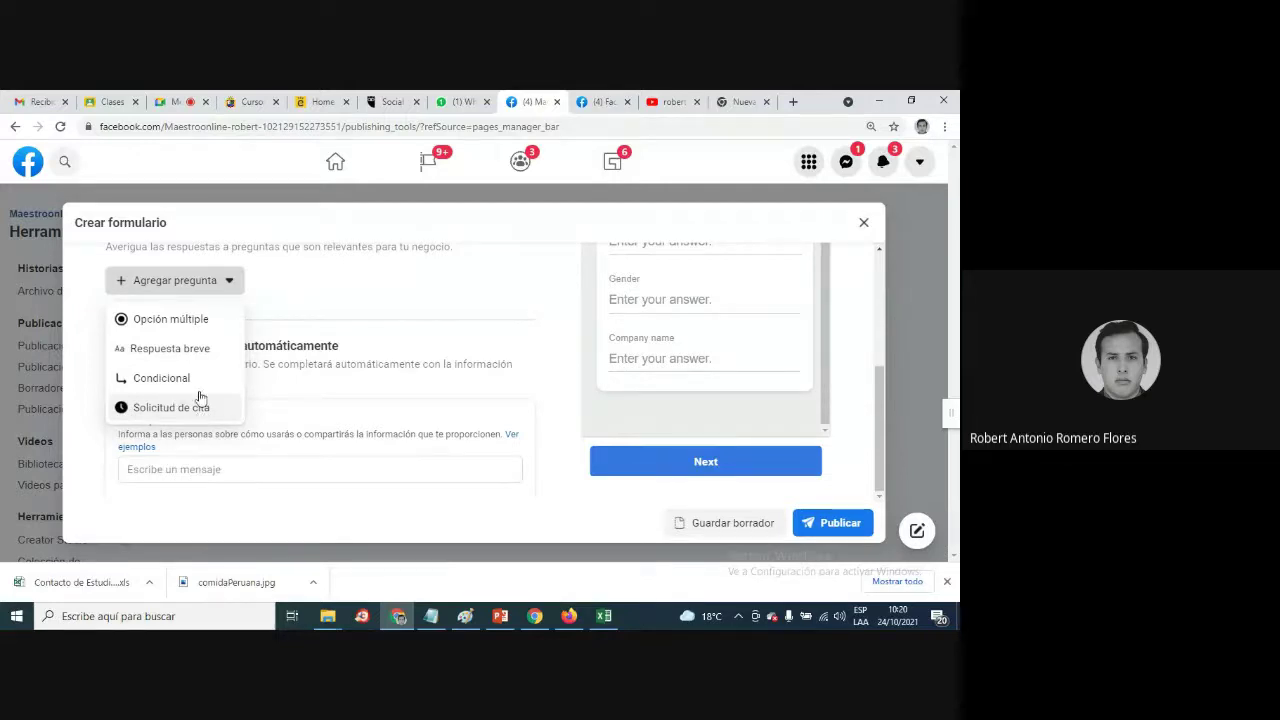
Add a multiple-choice question reading ¿Cómo te enteraste de nuestra fanpage?
{"action": "left_click", "coordinate": [197, 328]}
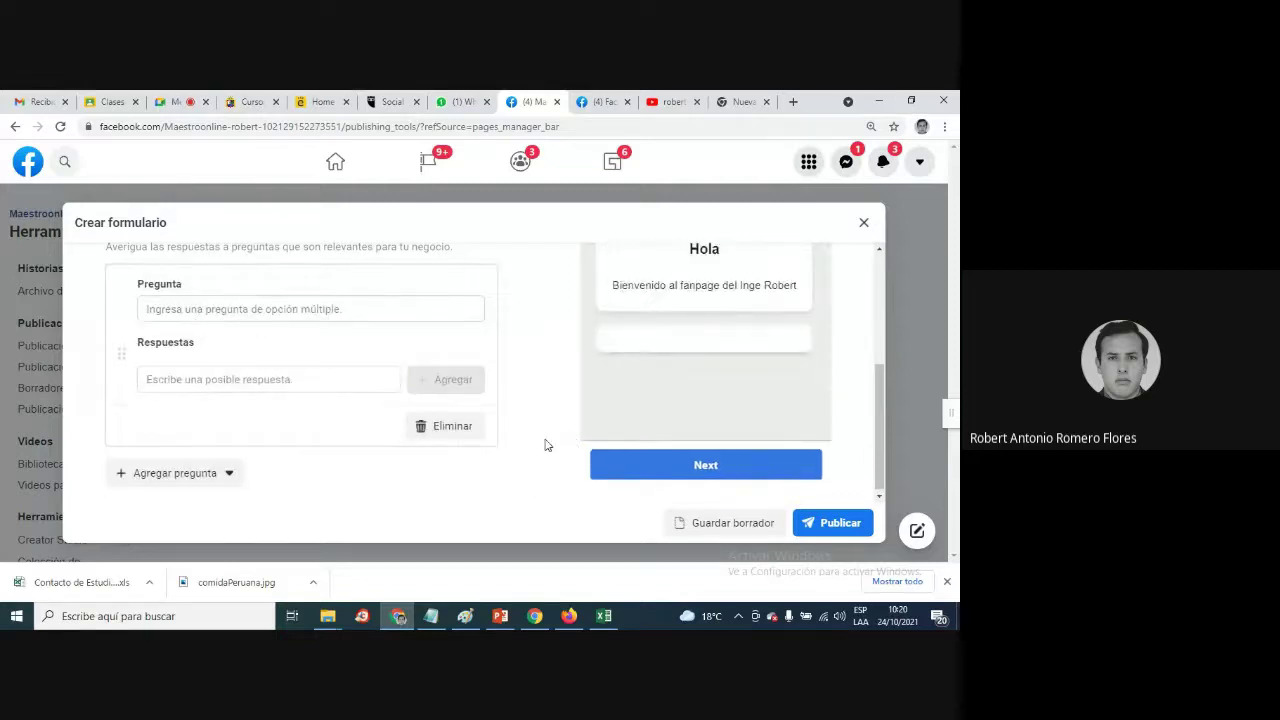
{"action": "scroll", "coordinate": [543, 443], "scroll_direction": "up", "scroll_amount": 2}
{"action": "scroll", "coordinate": [543, 443], "scroll_direction": "down", "scroll_amount": 1}
{"action": "left_click", "coordinate": [220, 380]}
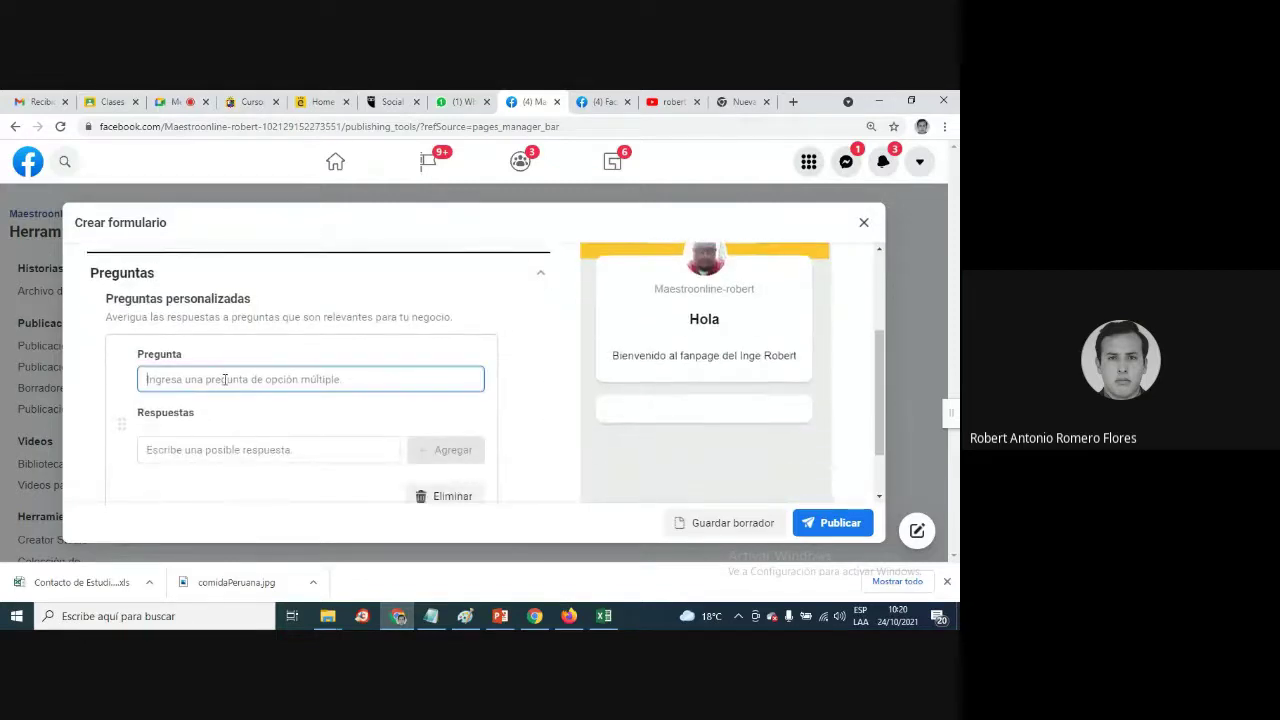
{"action": "type", "text": "Cóm"}
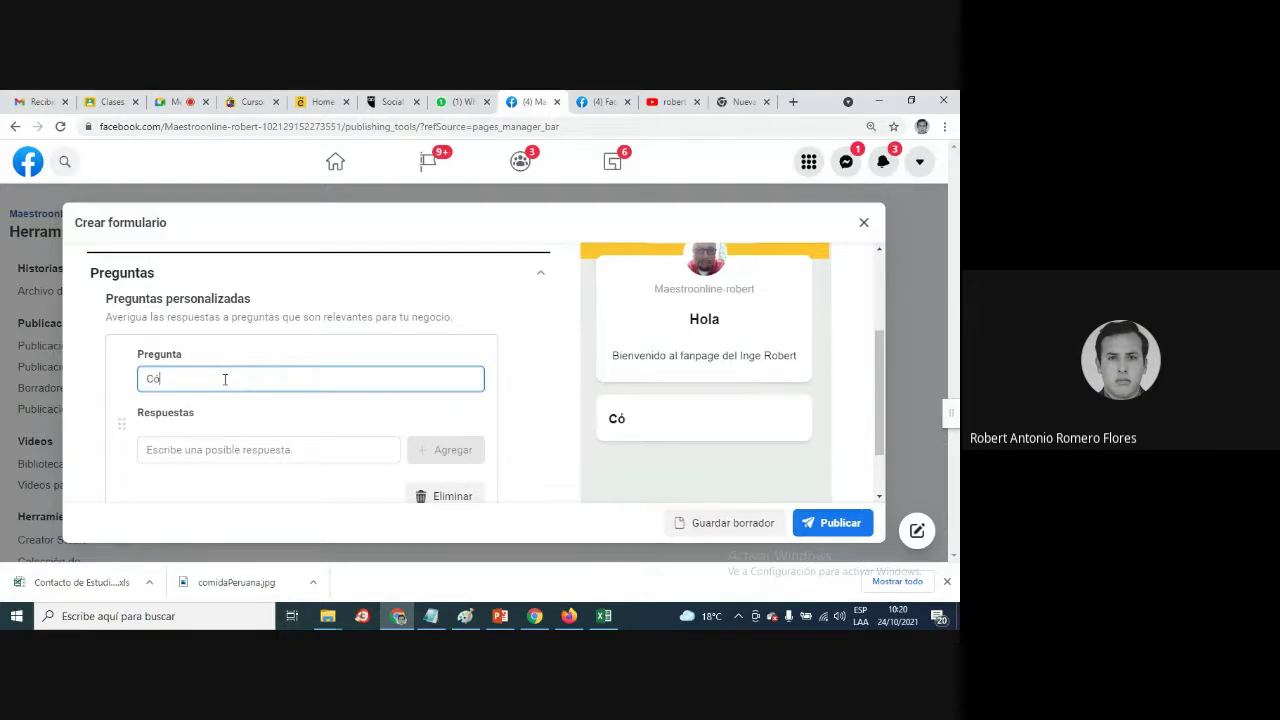
{"action": "key", "text": "BackSpace"}
{"action": "type", "text": "n"}
{"action": "key", "text": "BackSpace"}
{"action": "type", "text": "mo te ente"}
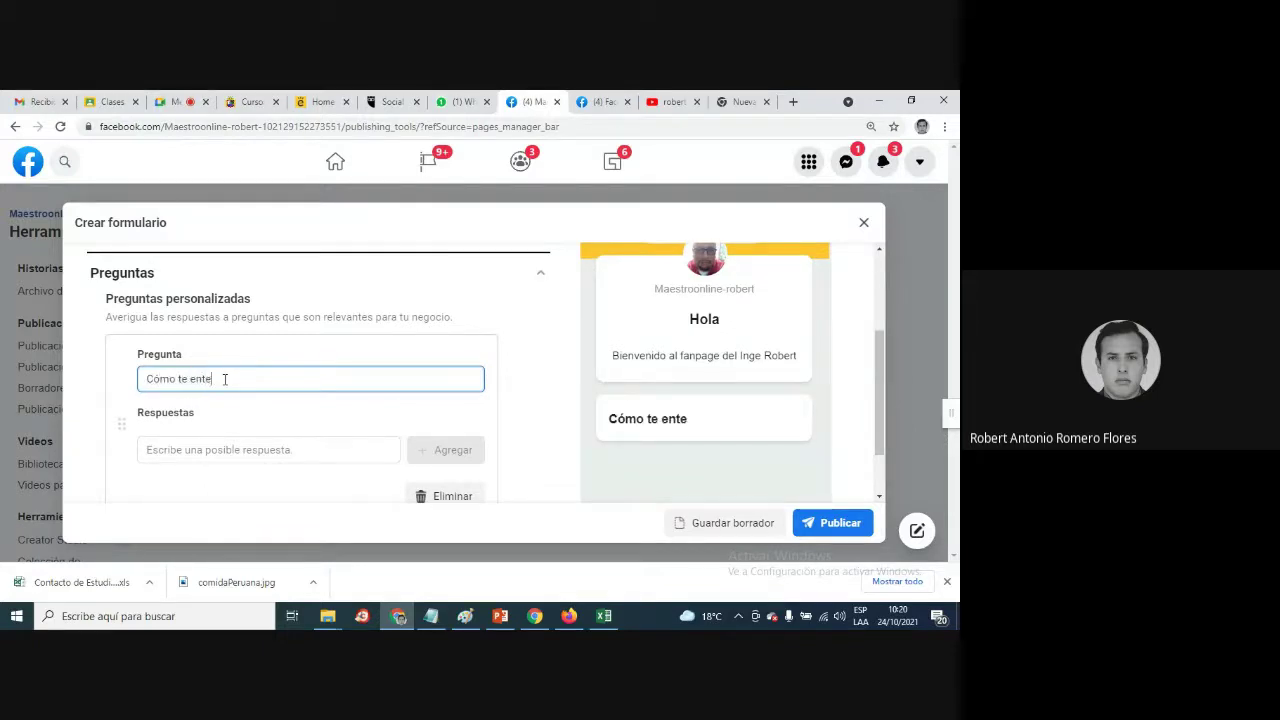
{"action": "type", "text": "raste de nuestr"}
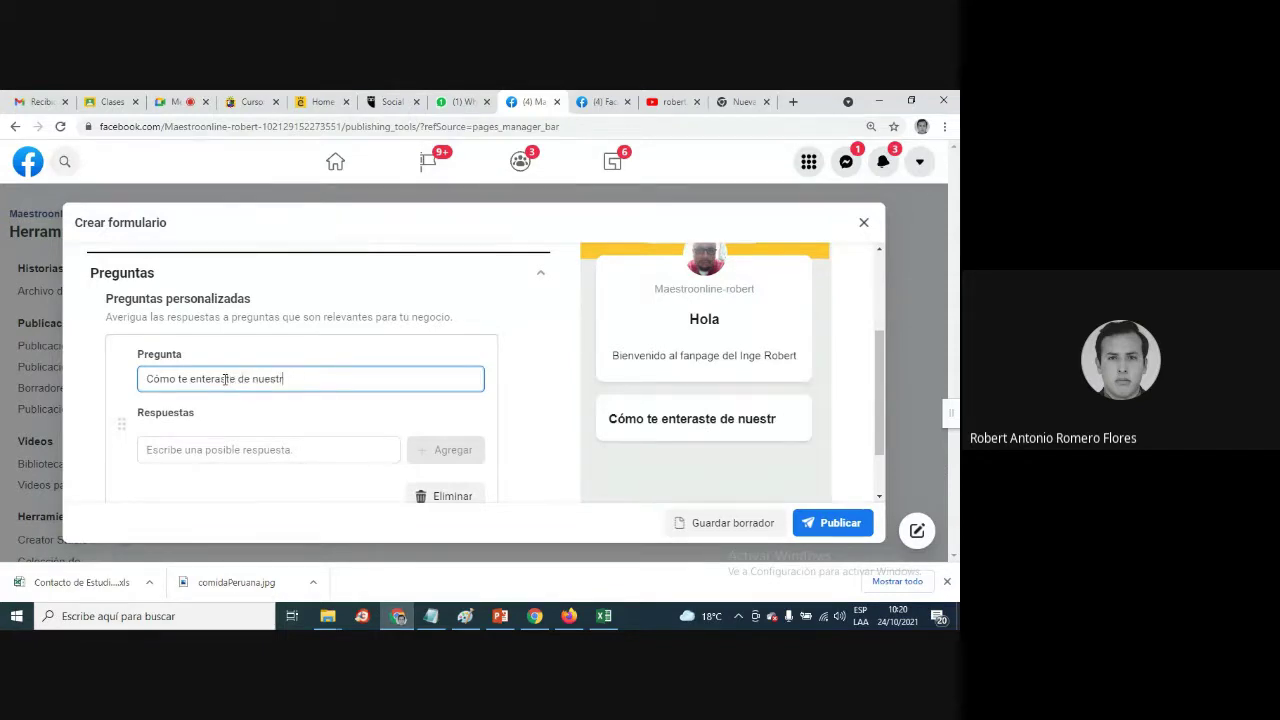
{"action": "type", "text": "os o"}
{"action": "type", "text": "fanpage"}
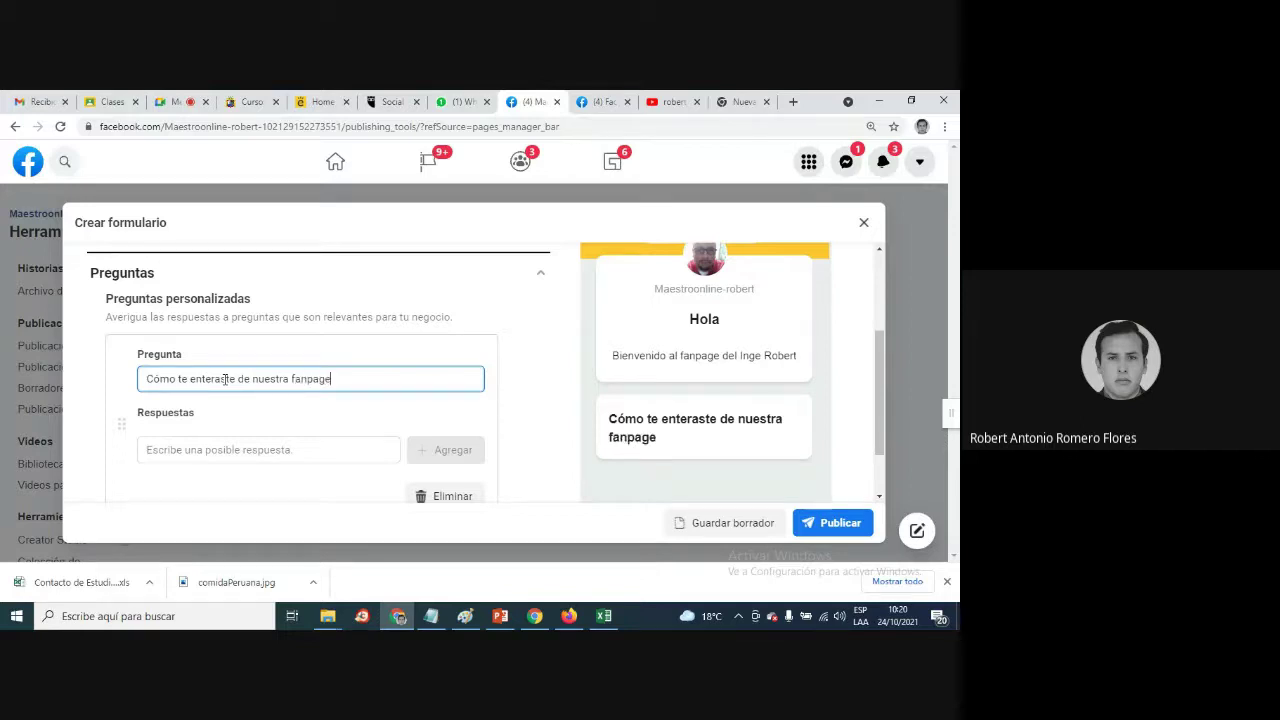
{"action": "key", "text": "Home"}
{"action": "type", "text": "¿"}
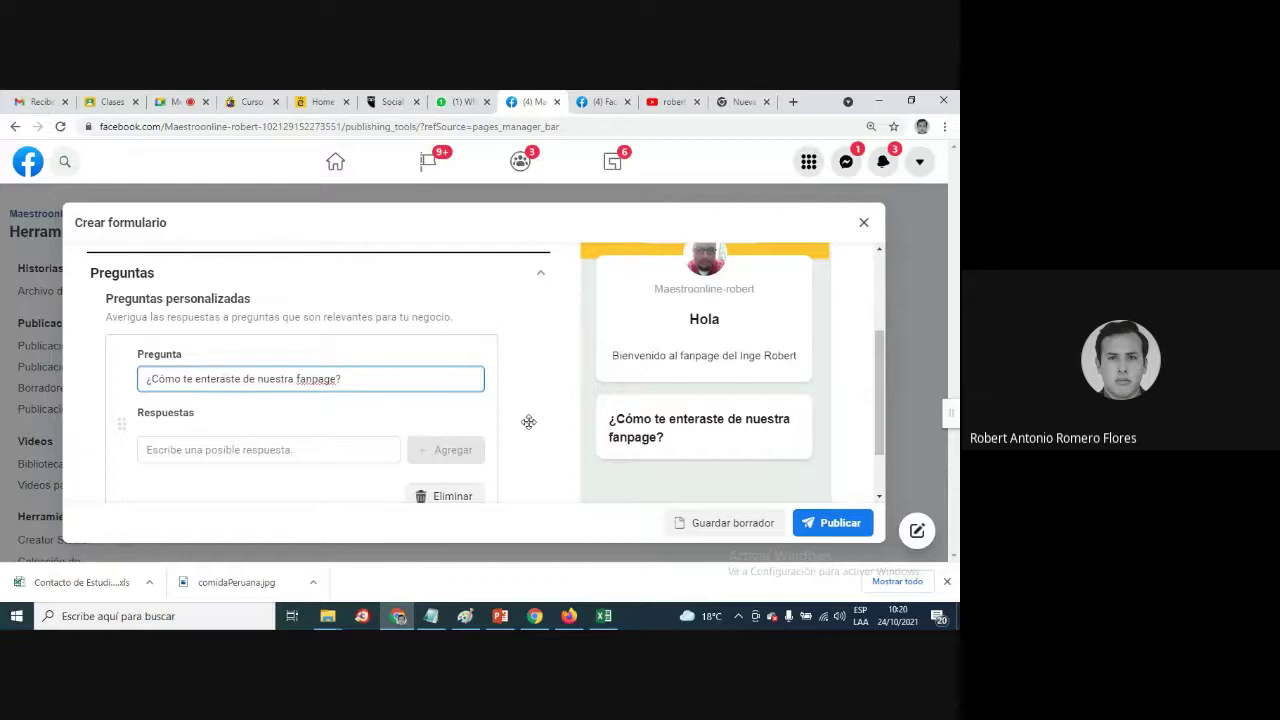
Give it the answers publicidad en facebook, google and recomendación de amigos.
{"action": "scroll", "coordinate": [520, 420], "scroll_direction": "down", "scroll_amount": 3}
{"action": "left_click", "coordinate": [292, 307]}
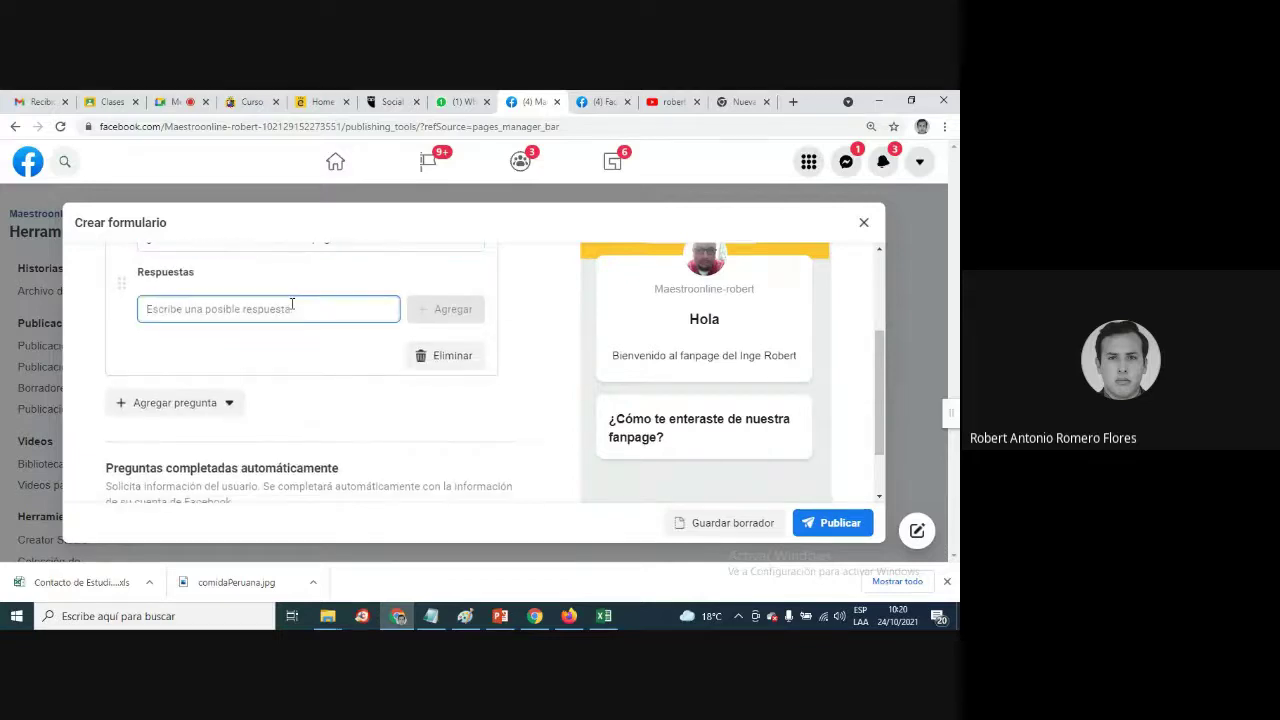
{"action": "type", "text": "Yes"}
{"action": "key", "text": "BackSpace"}
{"action": "key", "text": "BackSpace"}
{"action": "key", "text": "BackSpace"}
{"action": "type", "text": "ublicidad"}
{"action": "key", "text": "BackSpace"}
{"action": "key", "text": "BackSpace"}
{"action": "key", "text": "BackSpace"}
{"action": "key", "text": "BackSpace"}
{"action": "key", "text": "BackSpace"}
{"action": "key", "text": "BackSpace"}
{"action": "key", "text": "BackSpace"}
{"action": "key", "text": "BackSpace"}
{"action": "key", "text": "BackSpace"}
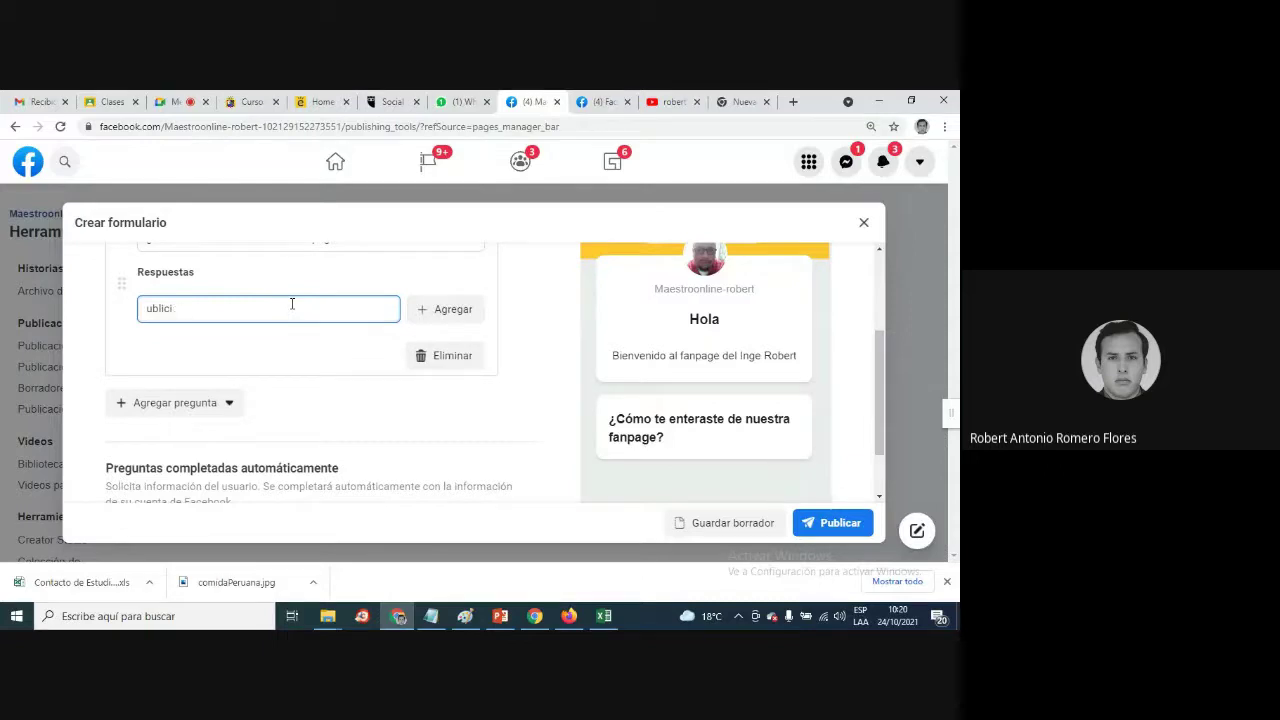
{"action": "type", "text": "publicidad en facebook"}
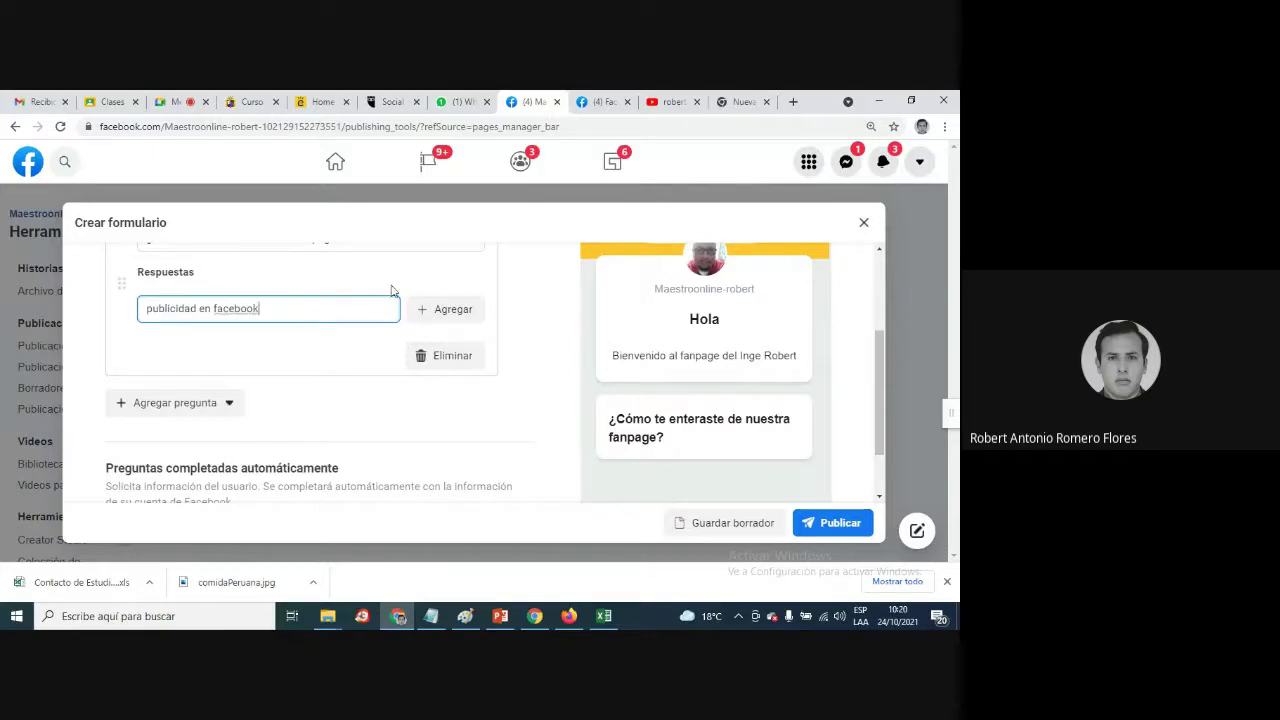
{"action": "left_click", "coordinate": [450, 309]}
{"action": "type", "text": "google"}
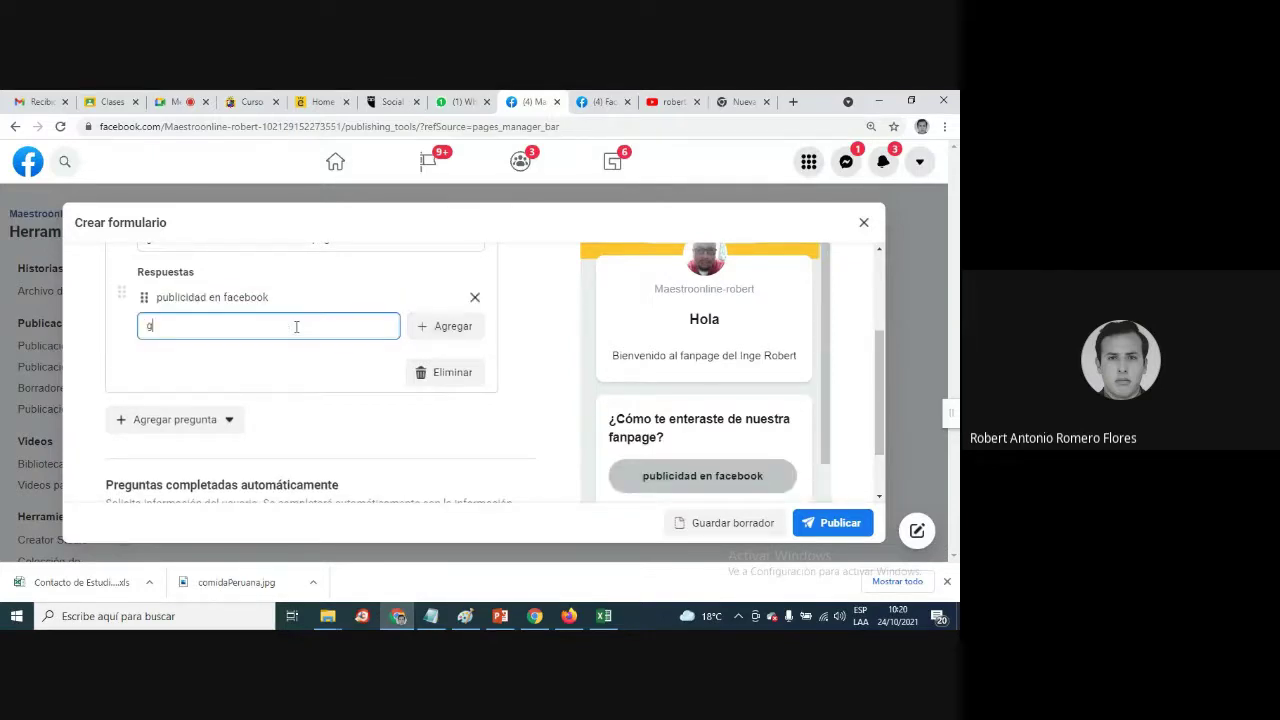
{"action": "left_click", "coordinate": [440, 330]}
{"action": "type", "text": "recomendación de amigo"}
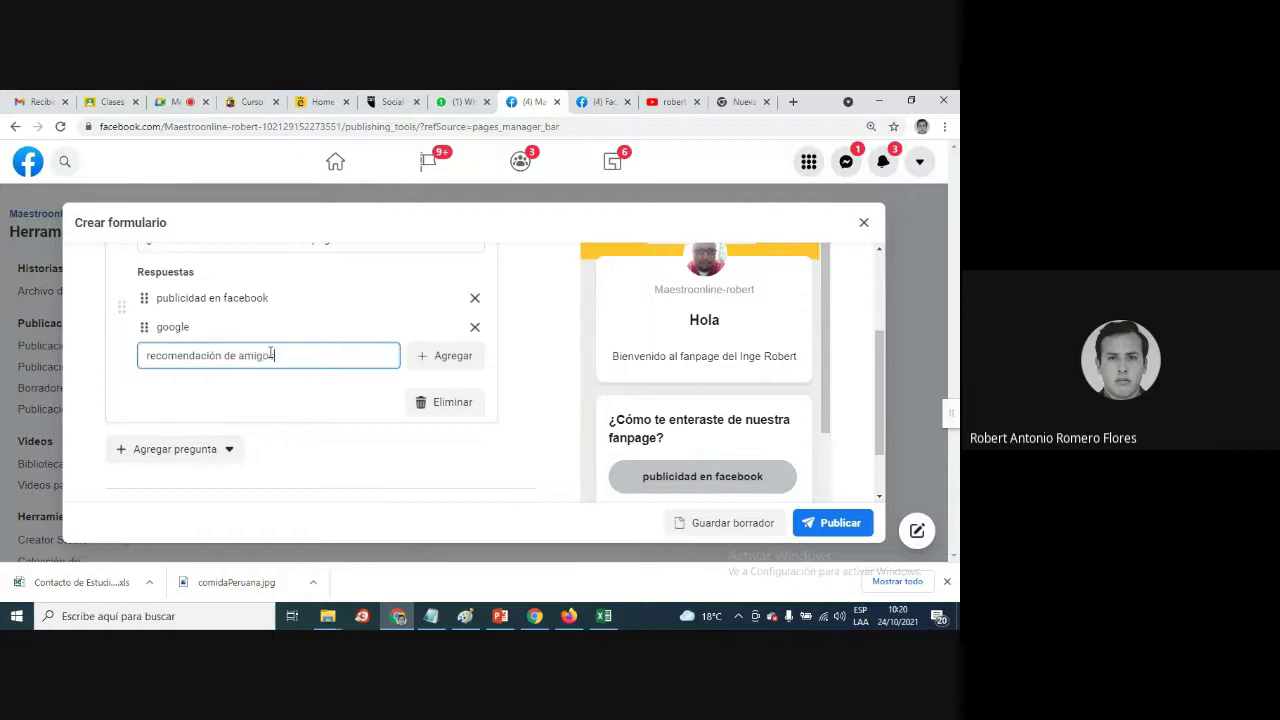
{"action": "type", "text": "s"}
{"action": "left_click", "coordinate": [445, 355]}
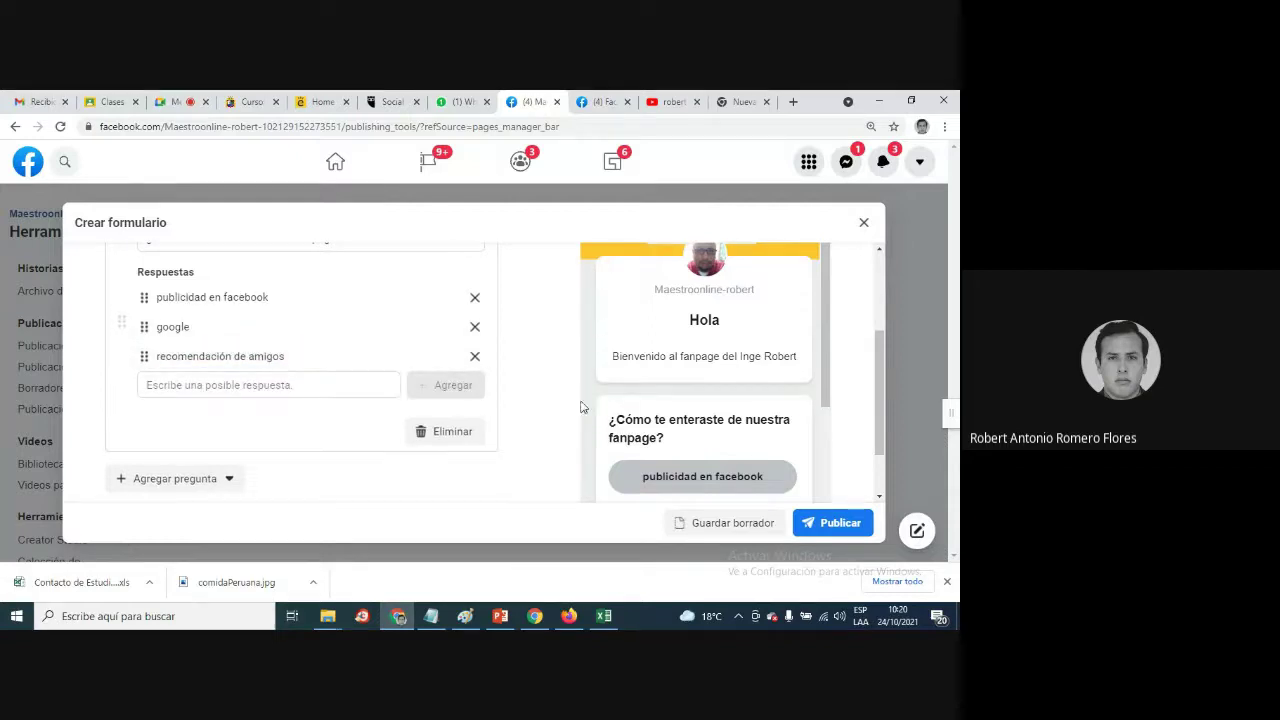
Check the new question in the preview and bring up the Agregar pregunta list again.
{"action": "scroll", "coordinate": [522, 422], "scroll_direction": "up", "scroll_amount": 1}
{"action": "scroll", "coordinate": [520, 422], "scroll_direction": "down", "scroll_amount": 3}
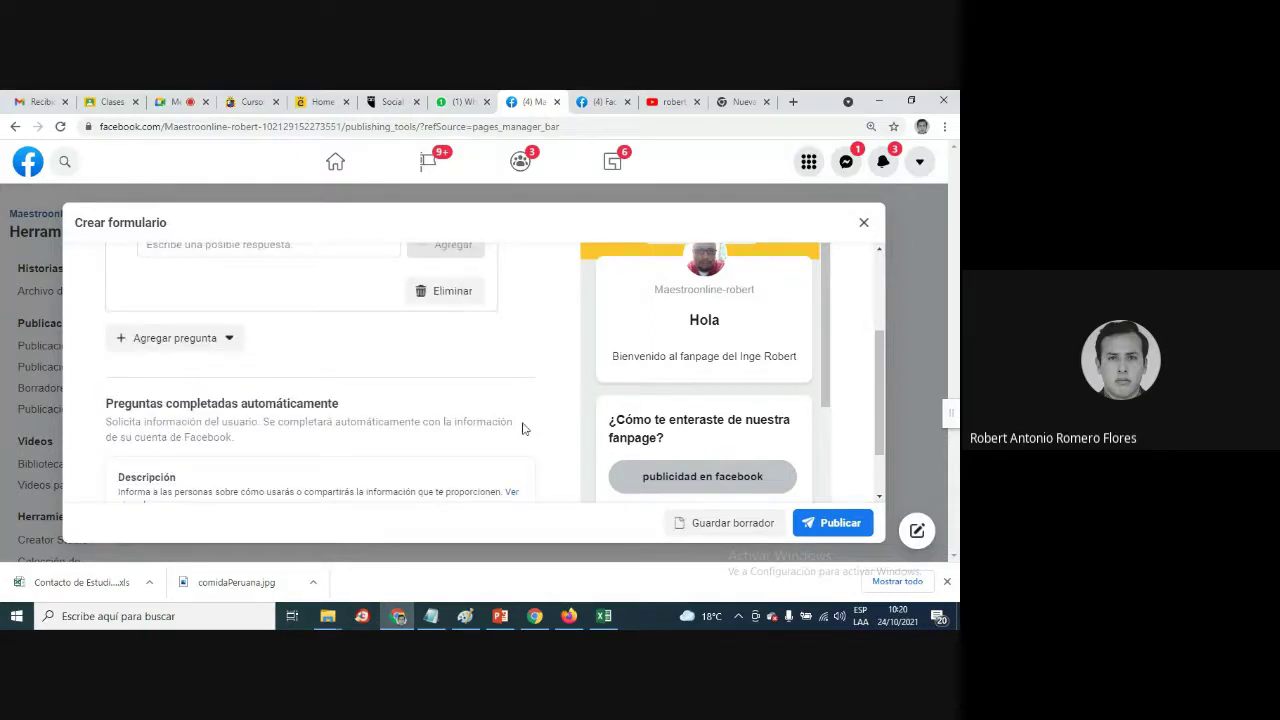
{"action": "scroll", "coordinate": [544, 399], "scroll_direction": "up", "scroll_amount": 2}
{"action": "scroll", "coordinate": [560, 392], "scroll_direction": "down", "scroll_amount": 2}
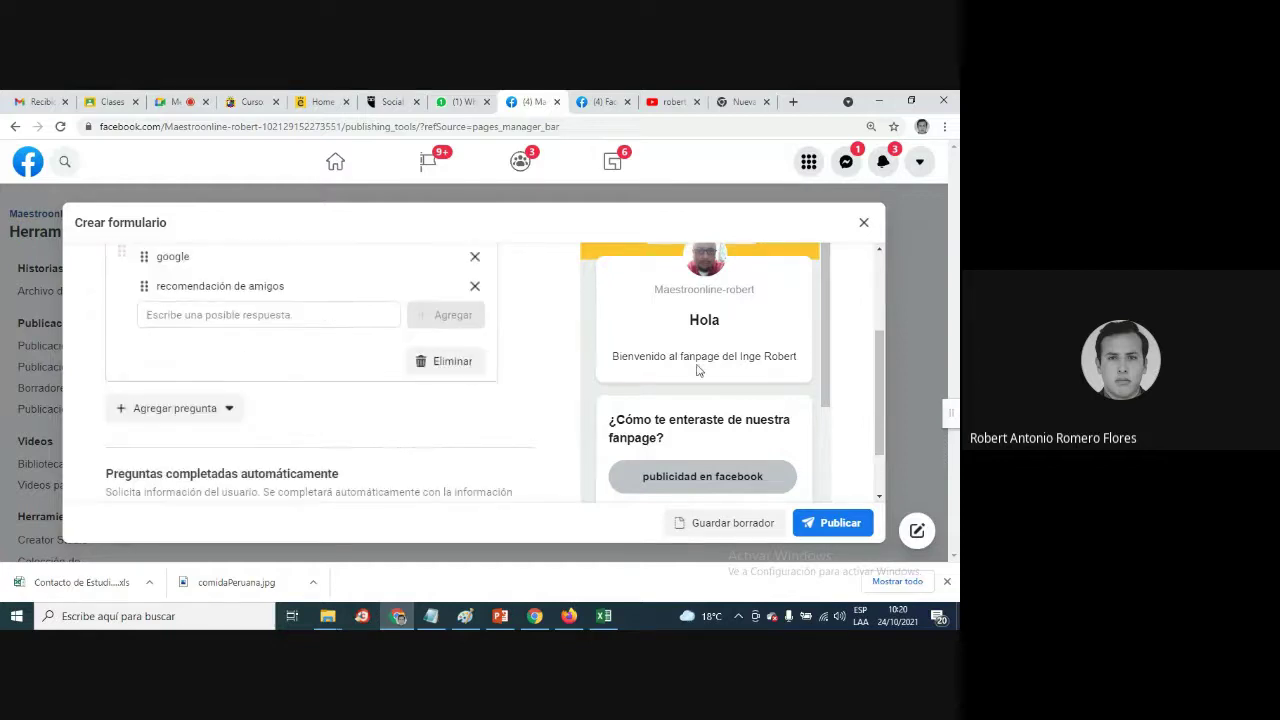
{"action": "scroll", "coordinate": [697, 349], "scroll_direction": "up", "scroll_amount": 2}
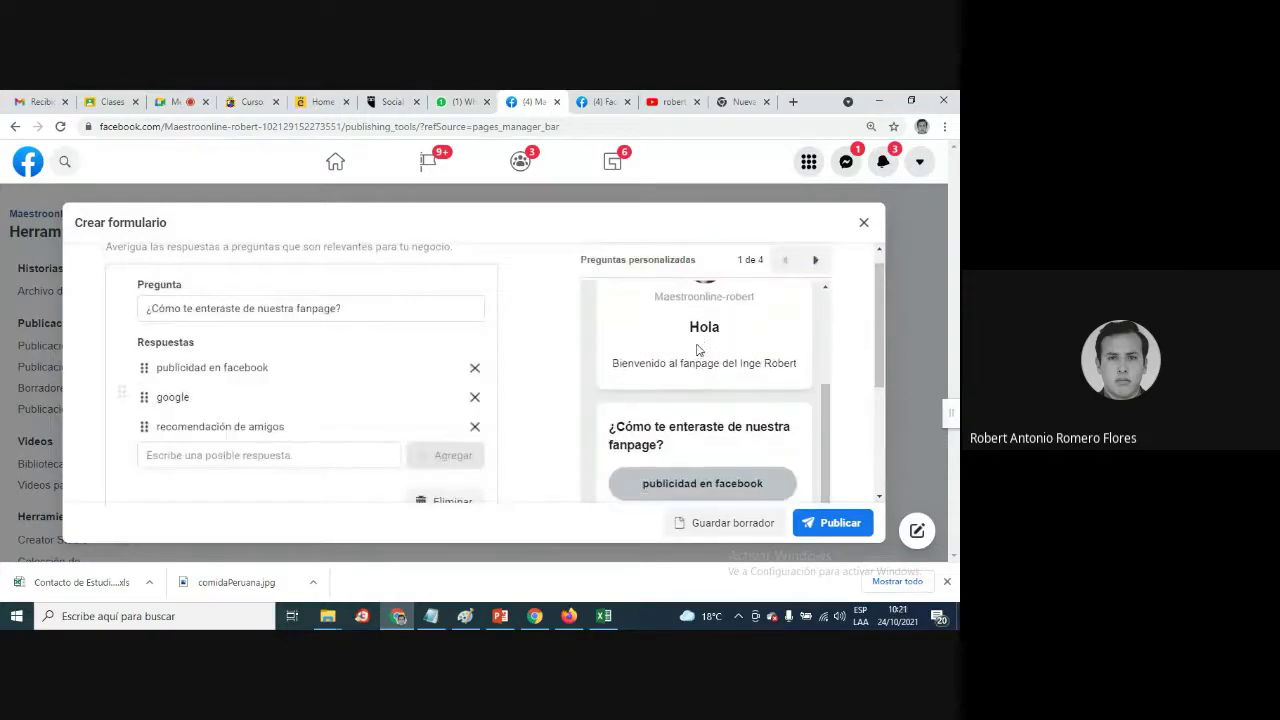
{"action": "scroll", "coordinate": [697, 349], "scroll_direction": "down", "scroll_amount": 3}
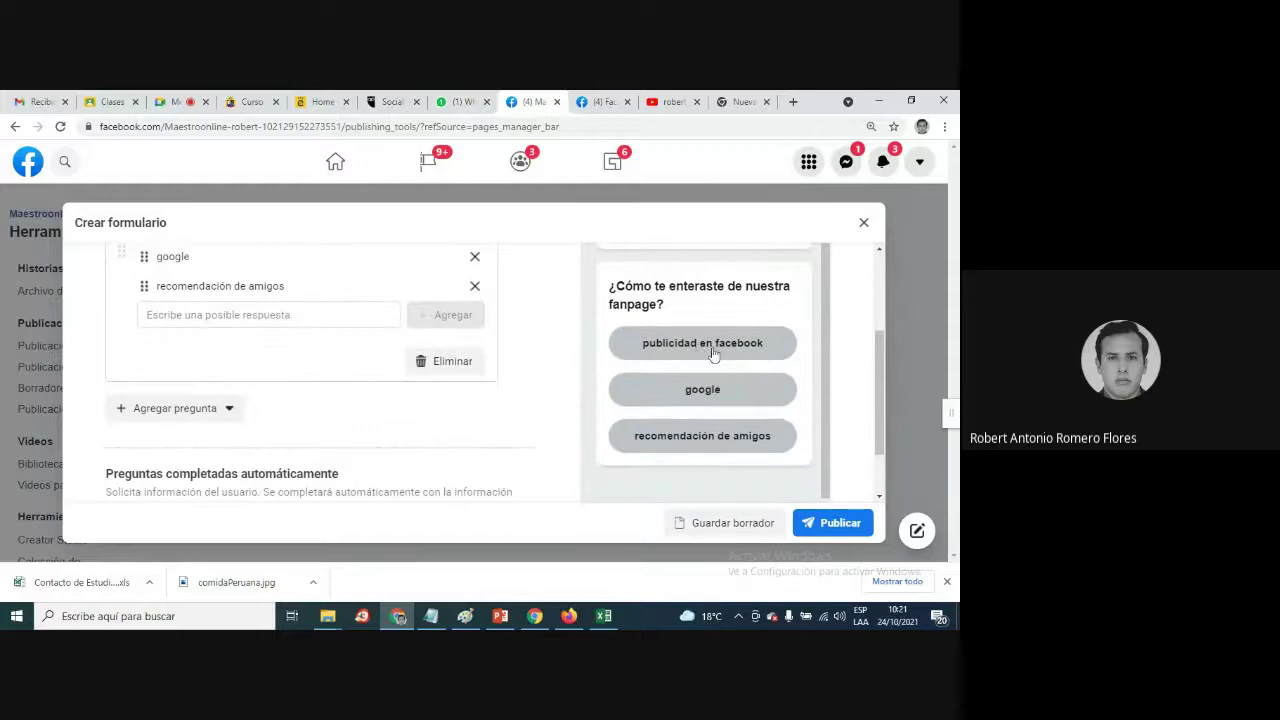
{"action": "scroll", "coordinate": [731, 362], "scroll_direction": "down", "scroll_amount": 3}
{"action": "scroll", "coordinate": [731, 362], "scroll_direction": "up", "scroll_amount": 4}
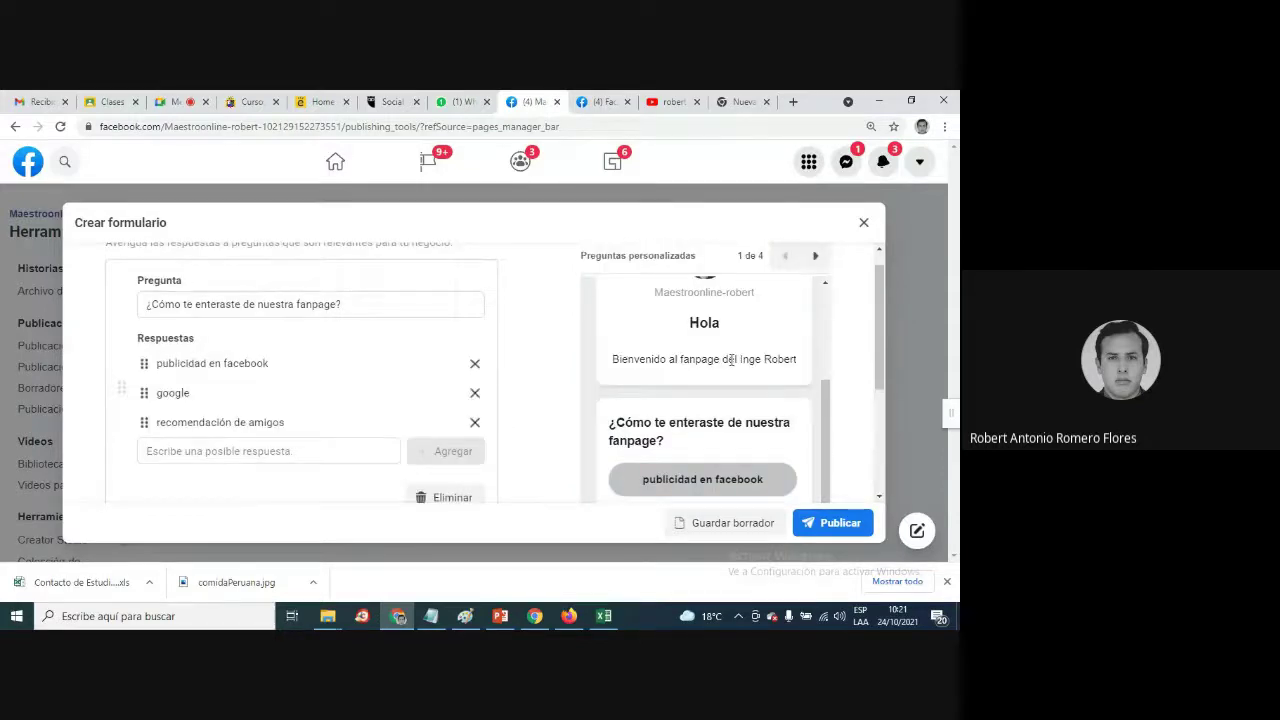
{"action": "scroll", "coordinate": [614, 366], "scroll_direction": "down", "scroll_amount": 3}
{"action": "scroll", "coordinate": [600, 363], "scroll_direction": "up", "scroll_amount": 2}
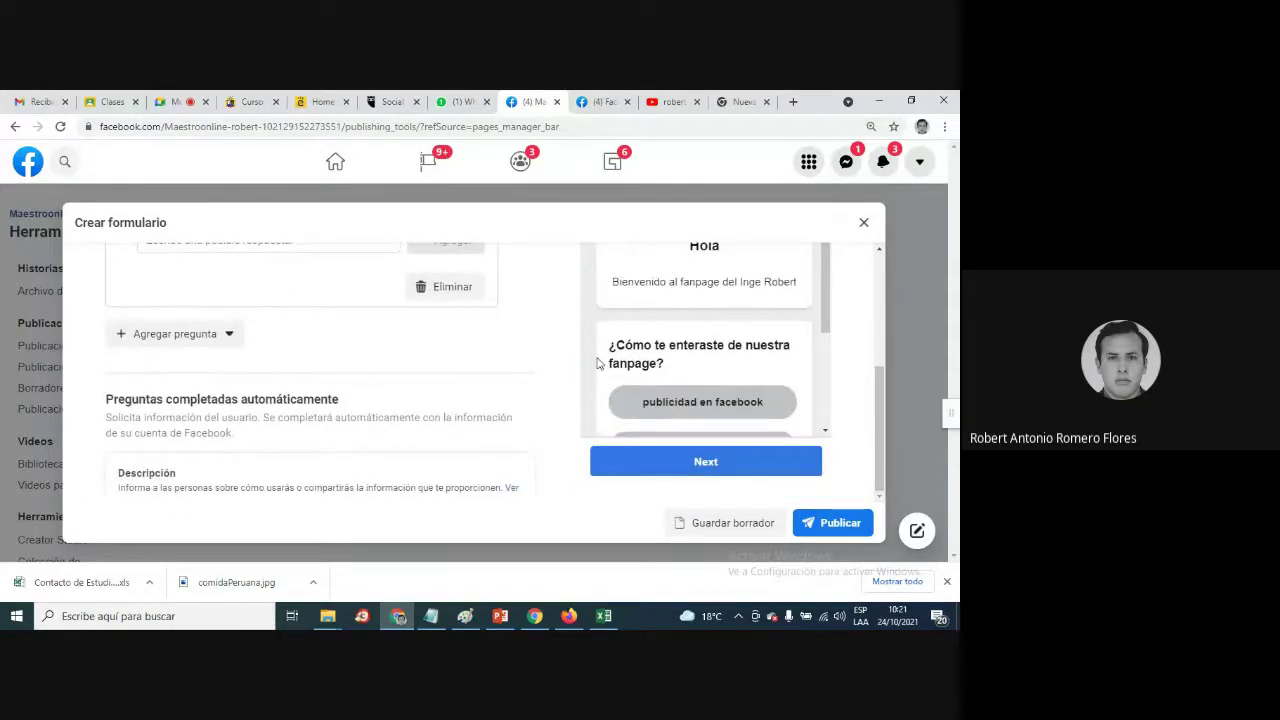
{"action": "scroll", "coordinate": [613, 378], "scroll_direction": "down", "scroll_amount": 1}
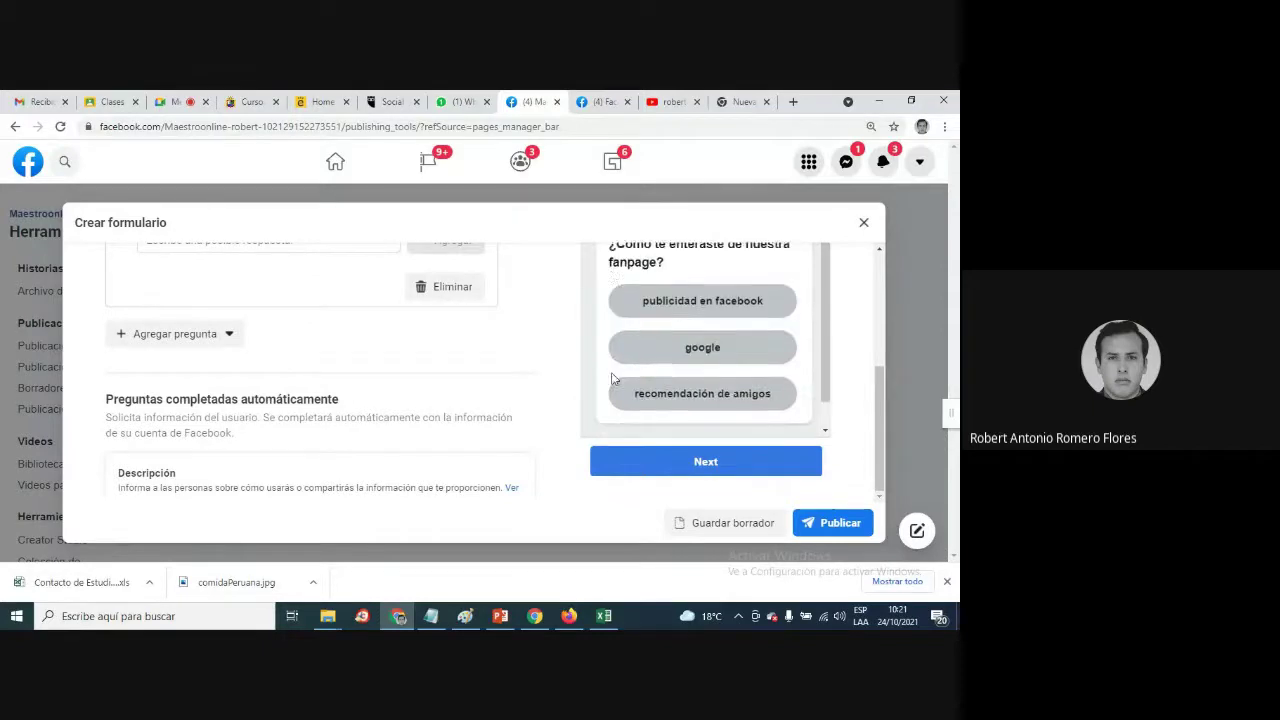
{"action": "scroll", "coordinate": [612, 378], "scroll_direction": "down", "scroll_amount": 1}
{"action": "scroll", "coordinate": [503, 395], "scroll_direction": "up", "scroll_amount": 2}
{"action": "scroll", "coordinate": [500, 394], "scroll_direction": "down", "scroll_amount": 4}
{"action": "scroll", "coordinate": [500, 394], "scroll_direction": "up", "scroll_amount": 4}
{"action": "scroll", "coordinate": [543, 414], "scroll_direction": "down", "scroll_amount": 6}
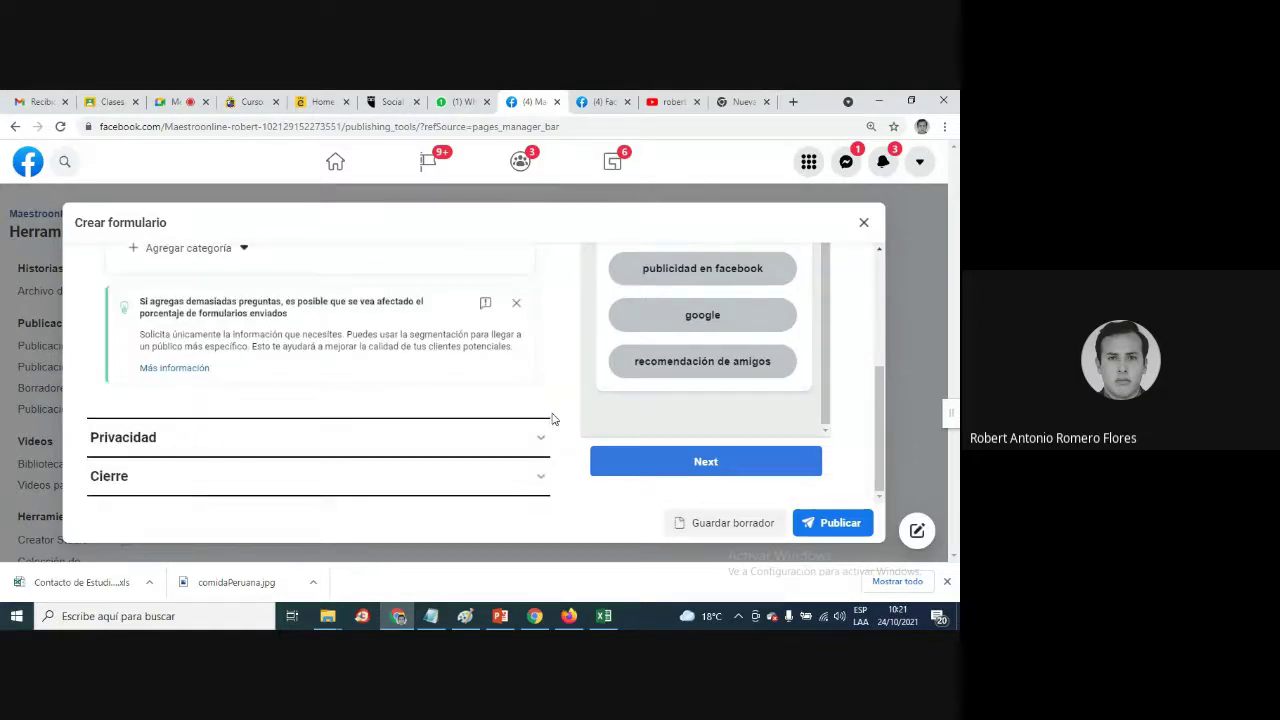
{"action": "scroll", "coordinate": [550, 418], "scroll_direction": "up", "scroll_amount": 3}
{"action": "scroll", "coordinate": [552, 418], "scroll_direction": "down", "scroll_amount": 3}
{"action": "scroll", "coordinate": [552, 418], "scroll_direction": "up", "scroll_amount": 3}
{"action": "scroll", "coordinate": [552, 418], "scroll_direction": "down", "scroll_amount": 3}
{"action": "scroll", "coordinate": [552, 418], "scroll_direction": "up", "scroll_amount": 3}
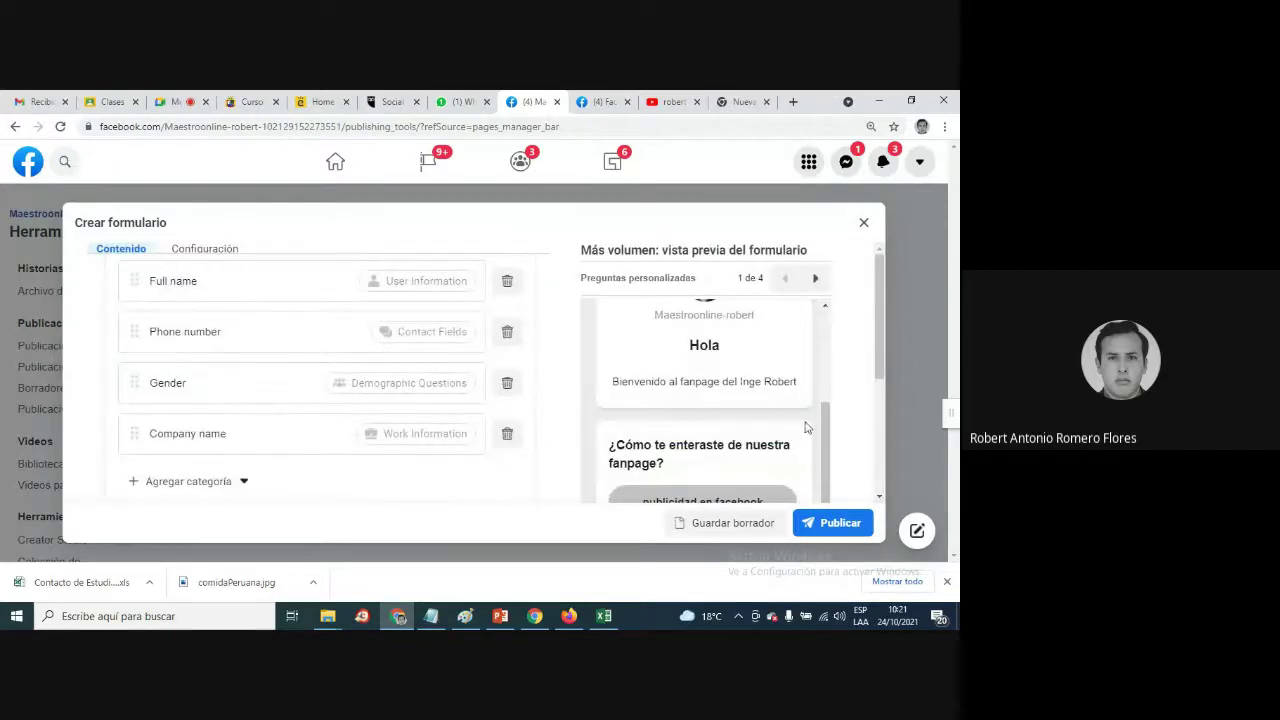
{"action": "left_click_drag", "start_coordinate": [824, 433], "coordinate": [813, 279]}
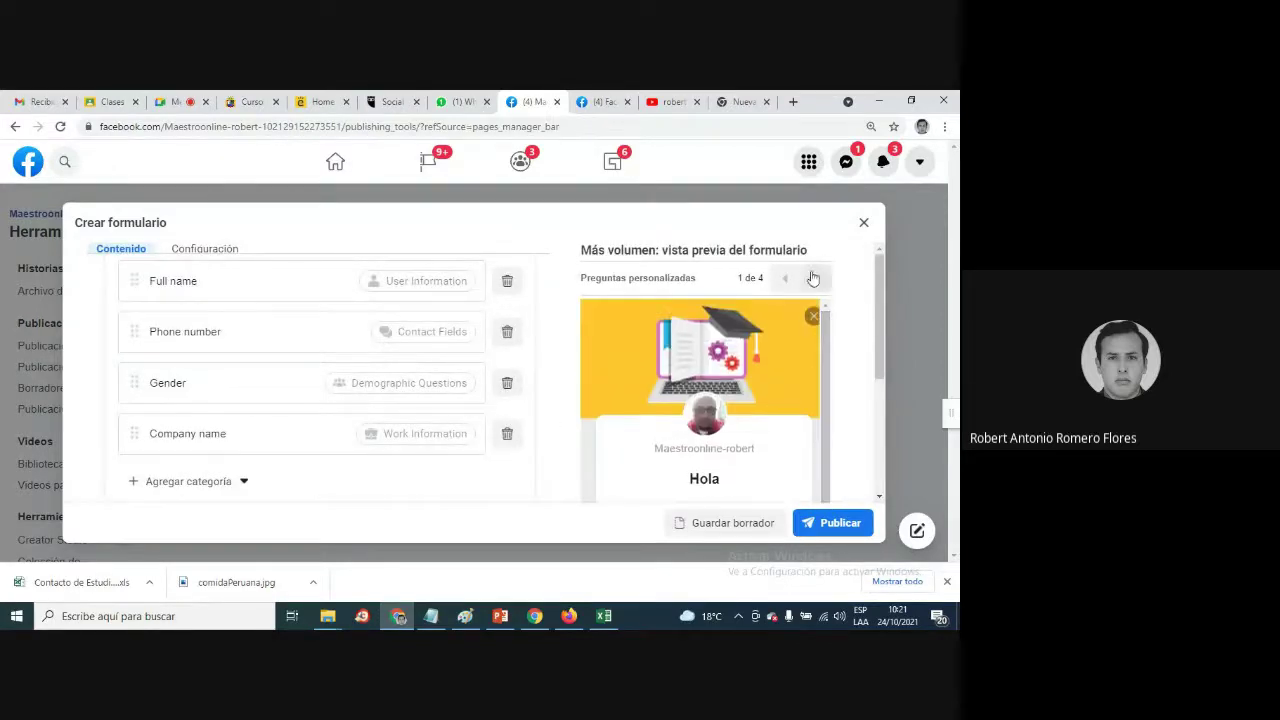
{"action": "scroll", "coordinate": [540, 385], "scroll_direction": "up", "scroll_amount": 5}
{"action": "scroll", "coordinate": [540, 385], "scroll_direction": "up", "scroll_amount": 4}
{"action": "scroll", "coordinate": [539, 384], "scroll_direction": "down", "scroll_amount": 5}
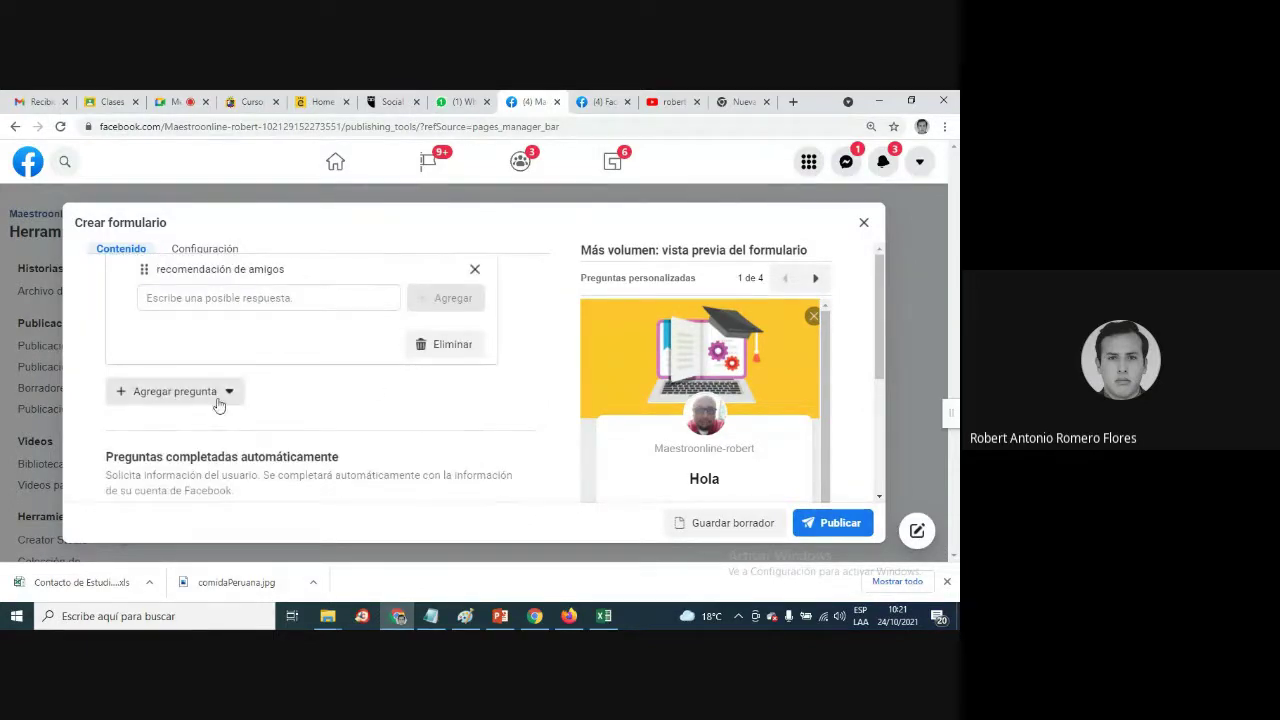
{"action": "left_click", "coordinate": [196, 393]}
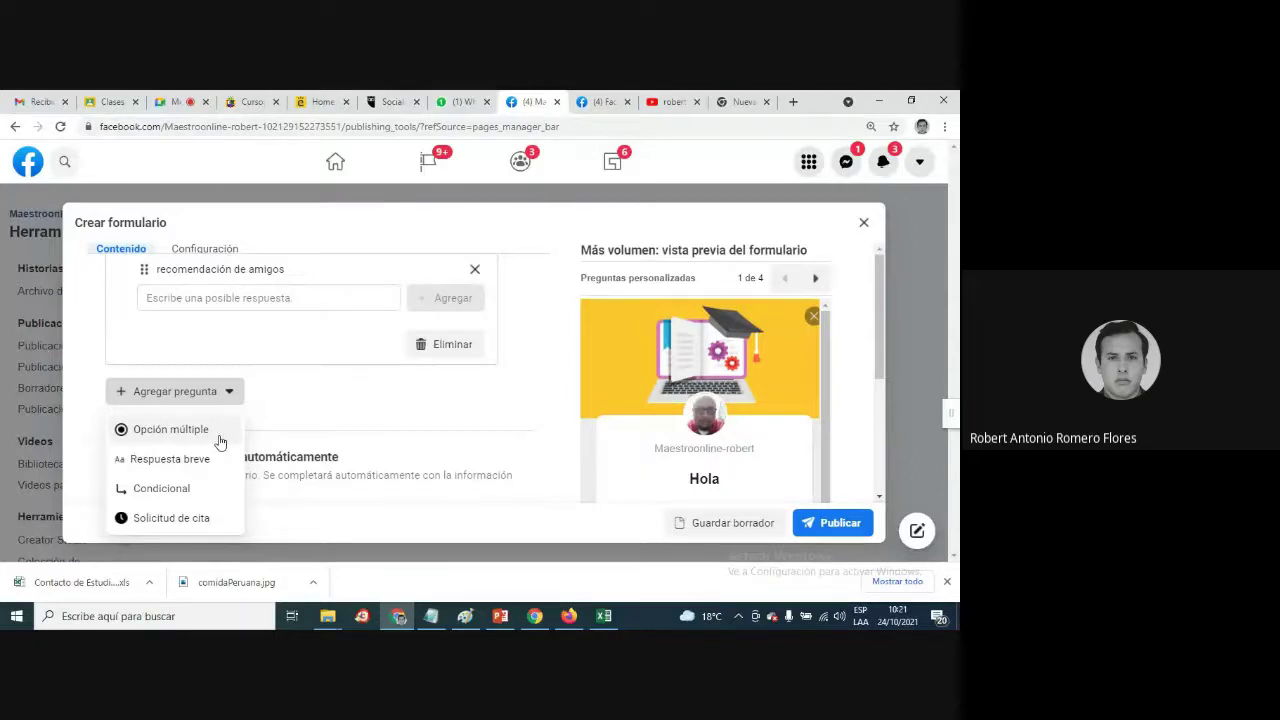
Add a second multiple-choice question titled Tipo de contacto.
{"action": "left_click", "coordinate": [220, 441]}
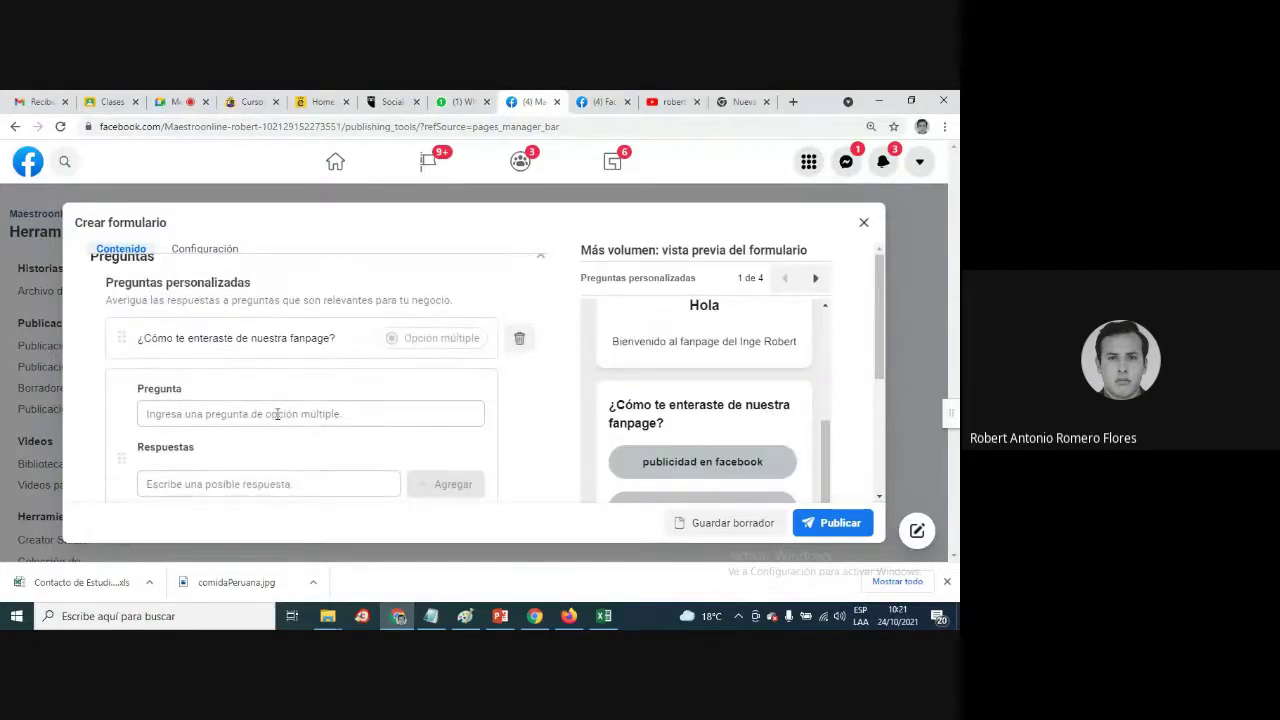
{"action": "left_click", "coordinate": [277, 414]}
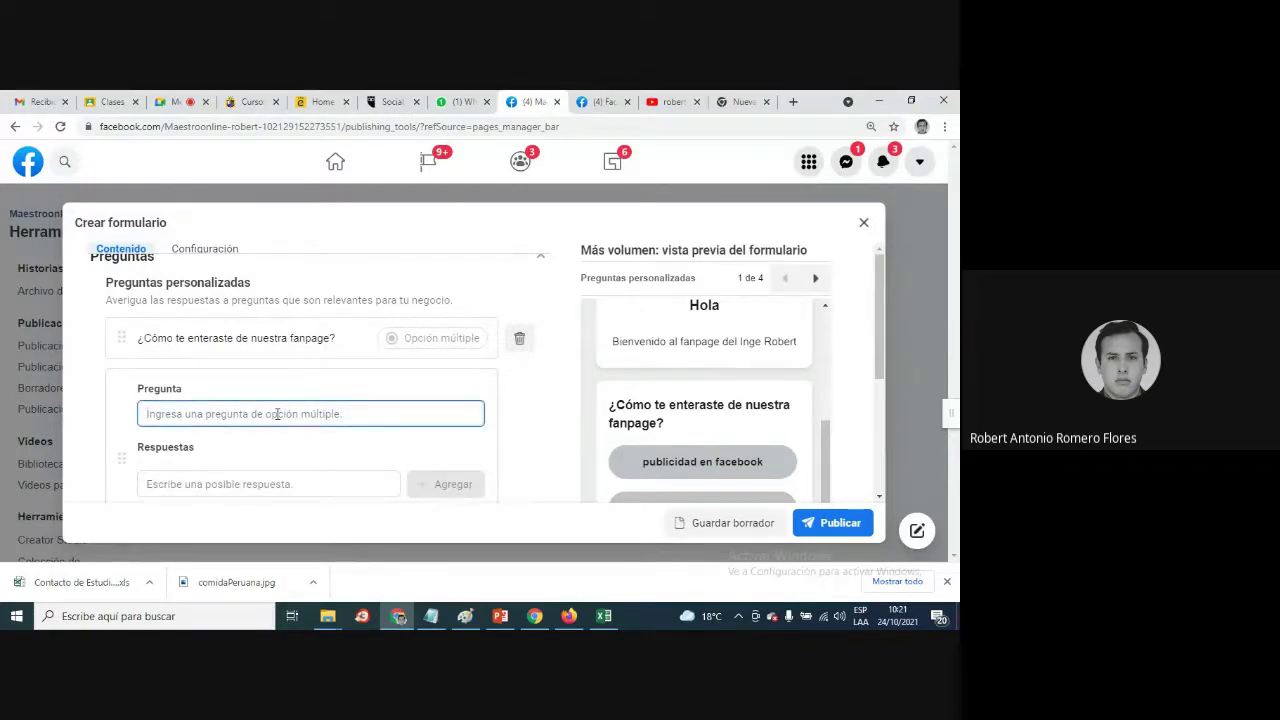
{"action": "type", "text": "Co"}
{"action": "key", "text": "BackSpace"}
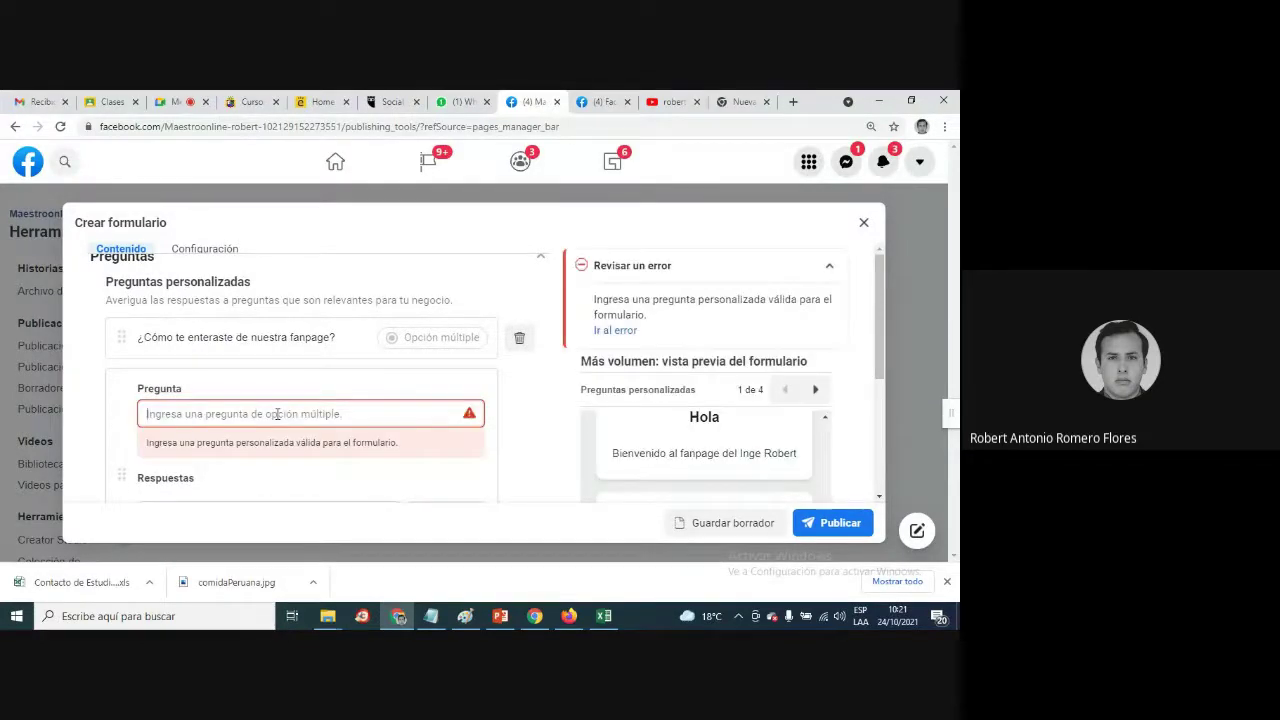
{"action": "type", "text": "Tipo de contacto"}
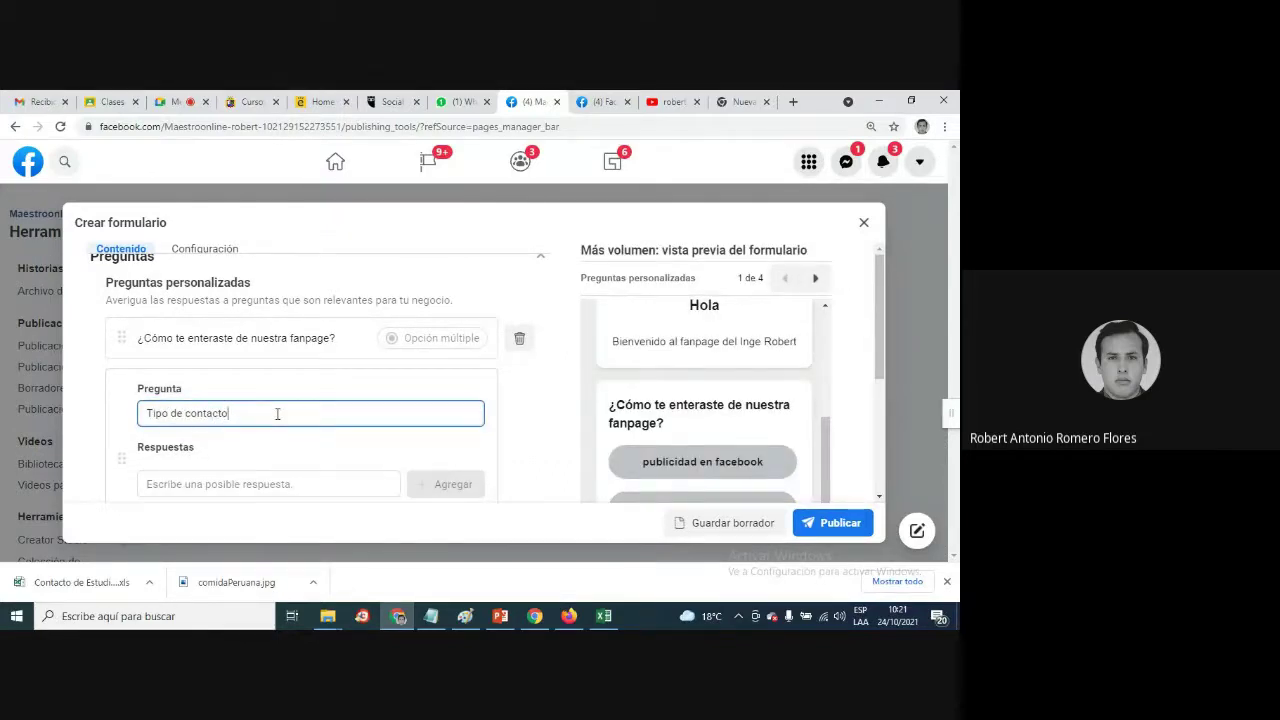
Give Tipo de contacto the answers celular and email.
{"action": "scroll", "coordinate": [277, 414], "scroll_direction": "down", "scroll_amount": 1}
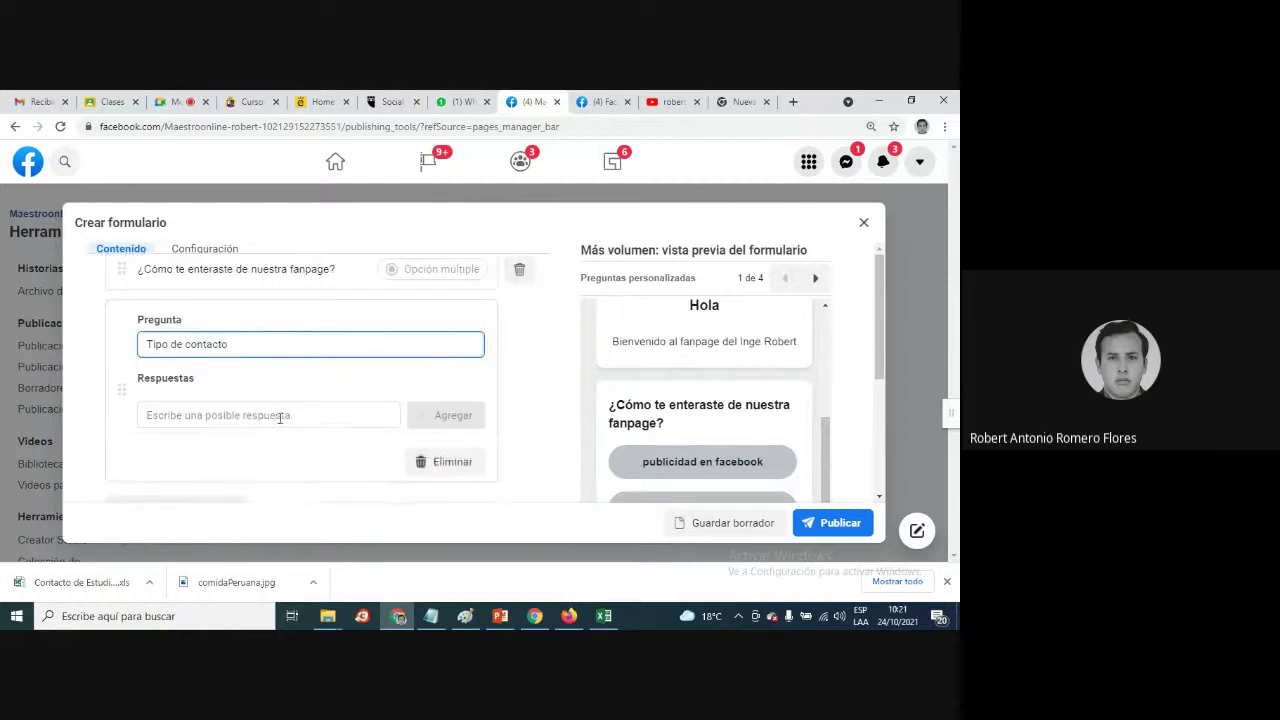
{"action": "left_click", "coordinate": [306, 409]}
{"action": "type", "text": "celular"}
{"action": "left_click", "coordinate": [445, 418]}
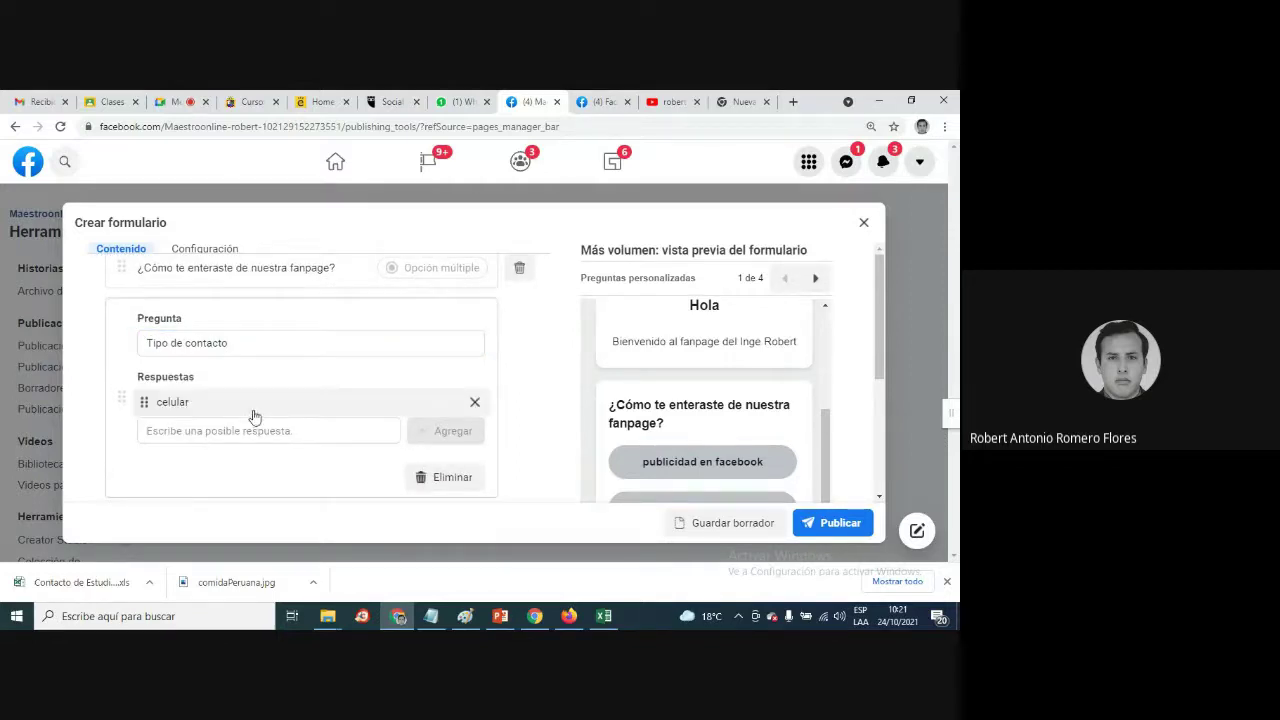
{"action": "left_click", "coordinate": [268, 431]}
{"action": "type", "text": "em"}
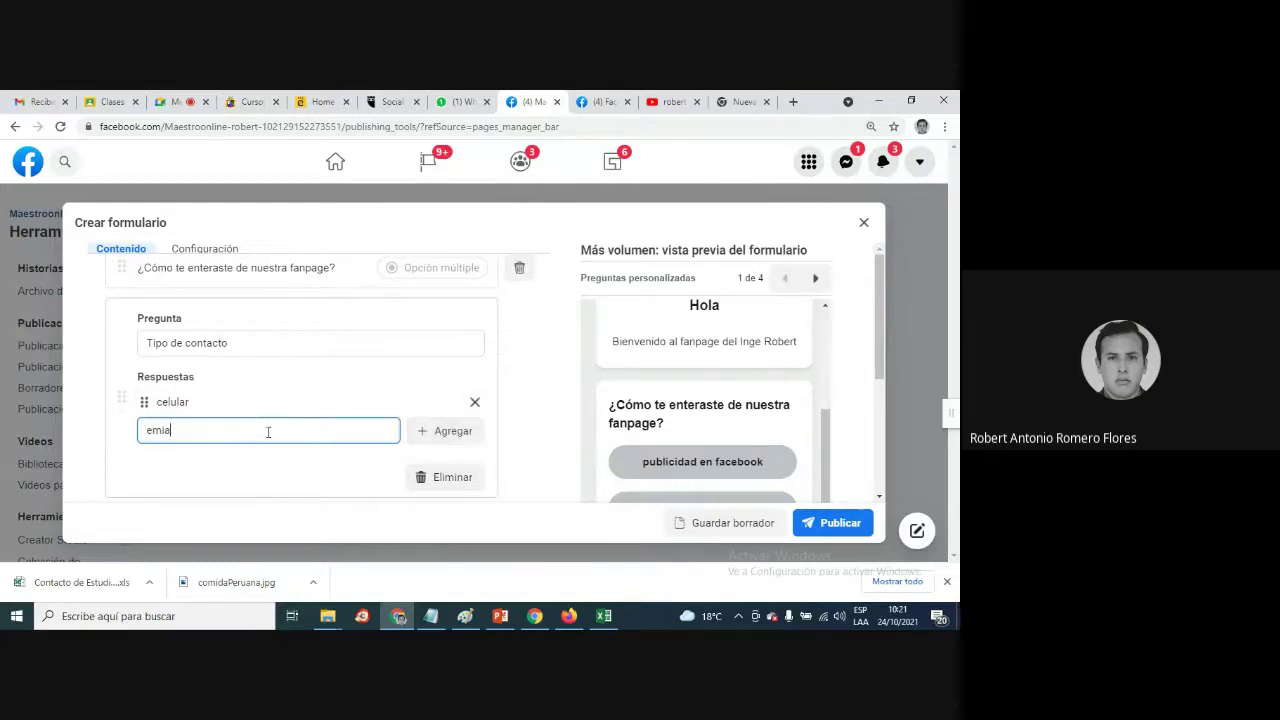
{"action": "type", "text": "ai"}
{"action": "left_click", "coordinate": [470, 430]}
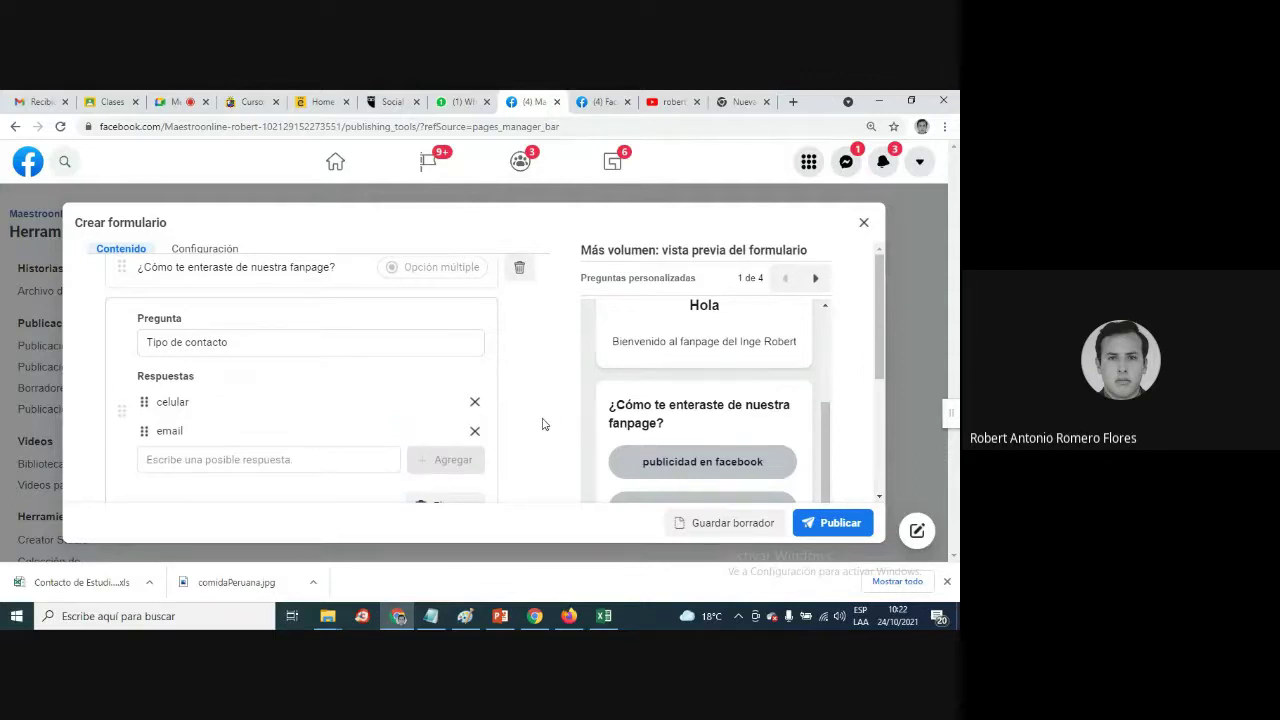
Scroll through the form to check Tipo de contacto in the preview.
{"action": "scroll", "coordinate": [545, 424], "scroll_direction": "down", "scroll_amount": 2}
{"action": "scroll", "coordinate": [542, 424], "scroll_direction": "up", "scroll_amount": 2}
{"action": "scroll", "coordinate": [666, 400], "scroll_direction": "down", "scroll_amount": 2}
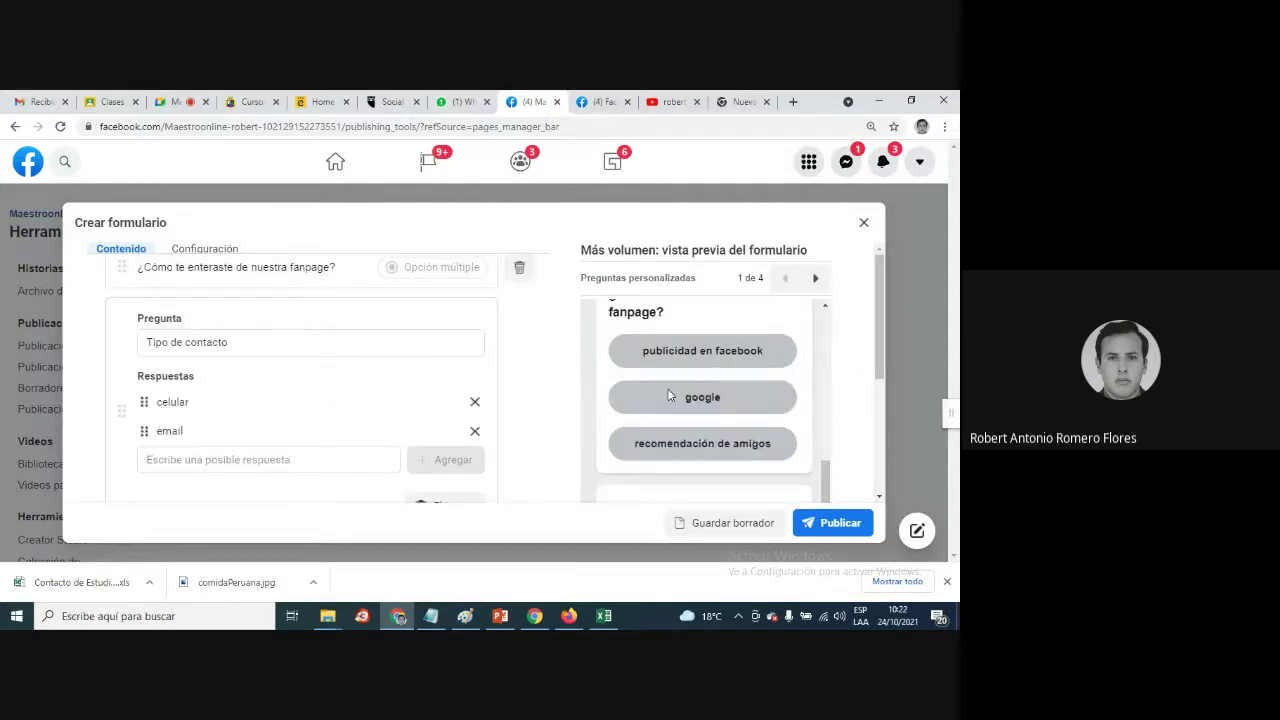
{"action": "scroll", "coordinate": [668, 395], "scroll_direction": "up", "scroll_amount": 3}
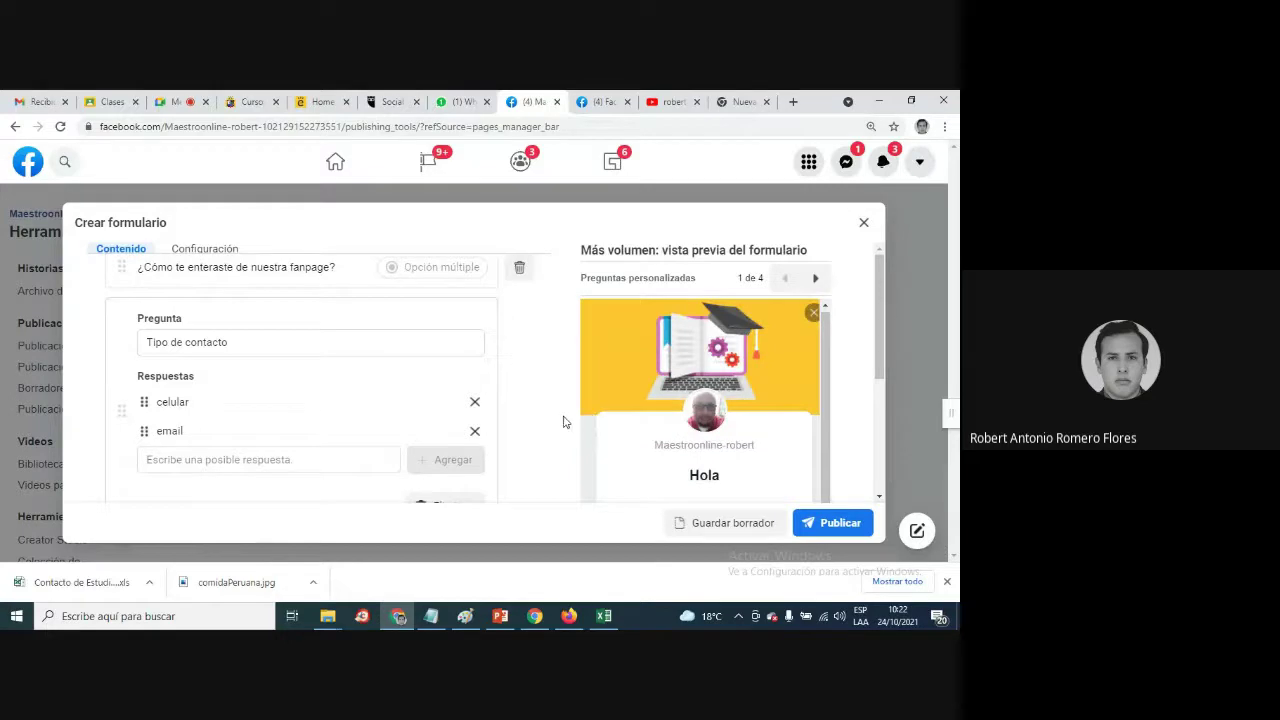
{"action": "scroll", "coordinate": [563, 421], "scroll_direction": "down", "scroll_amount": 2}
{"action": "scroll", "coordinate": [545, 407], "scroll_direction": "up", "scroll_amount": 2}
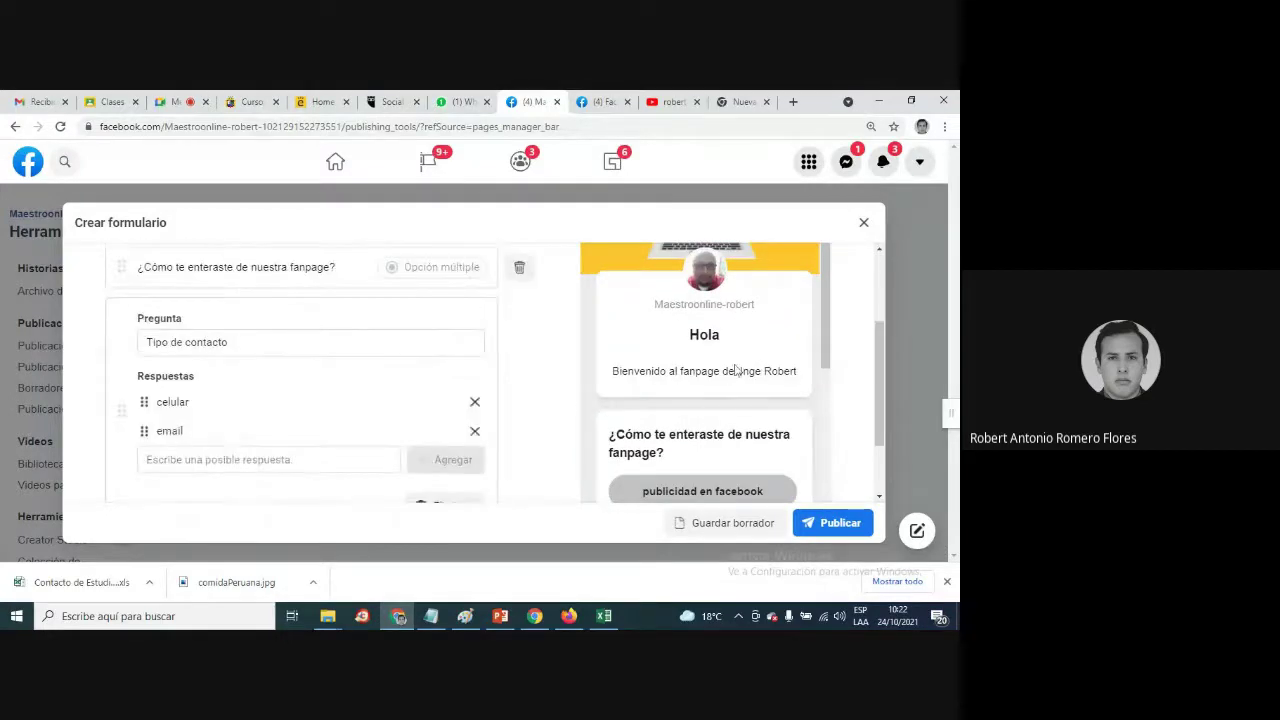
{"action": "left_click_drag", "start_coordinate": [829, 342], "coordinate": [837, 495]}
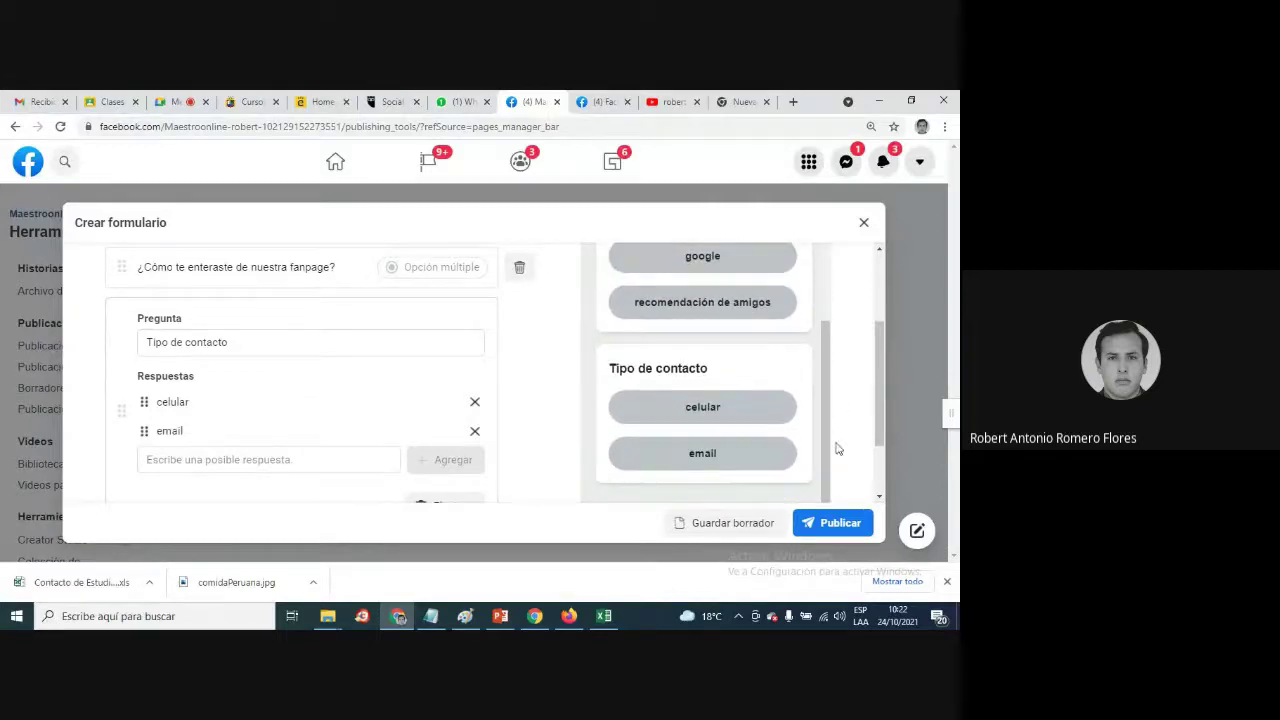
Try publishing, then fill the missing data-use description message with 'FOorm'.
{"action": "left_click", "coordinate": [830, 523]}
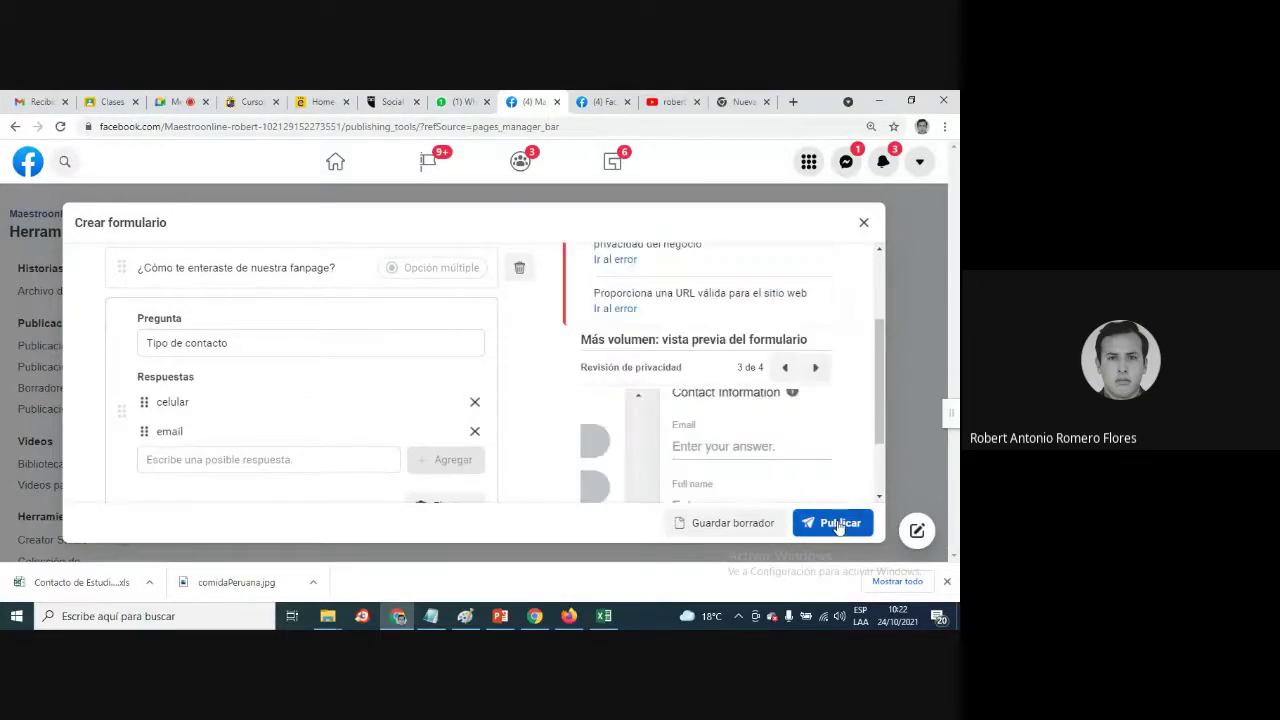
{"action": "scroll", "coordinate": [566, 403], "scroll_direction": "up", "scroll_amount": 2}
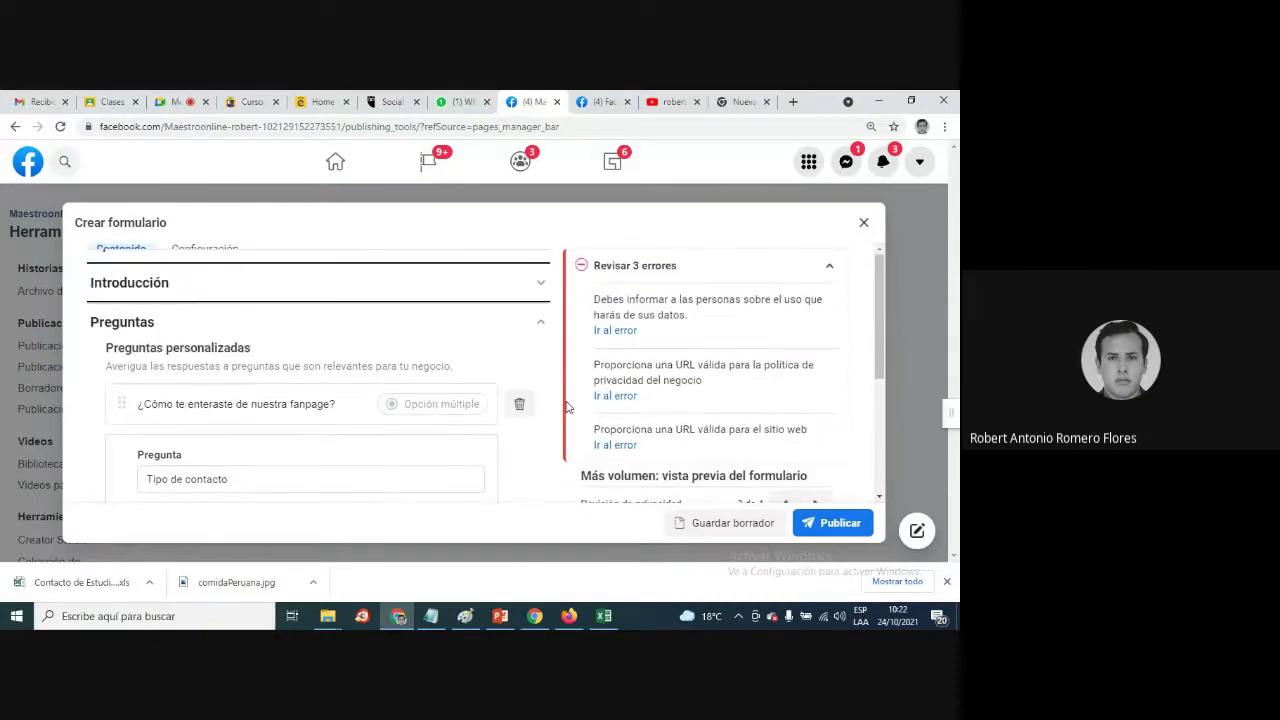
{"action": "left_click", "coordinate": [615, 331]}
{"action": "scroll", "coordinate": [508, 360], "scroll_direction": "down", "scroll_amount": 1}
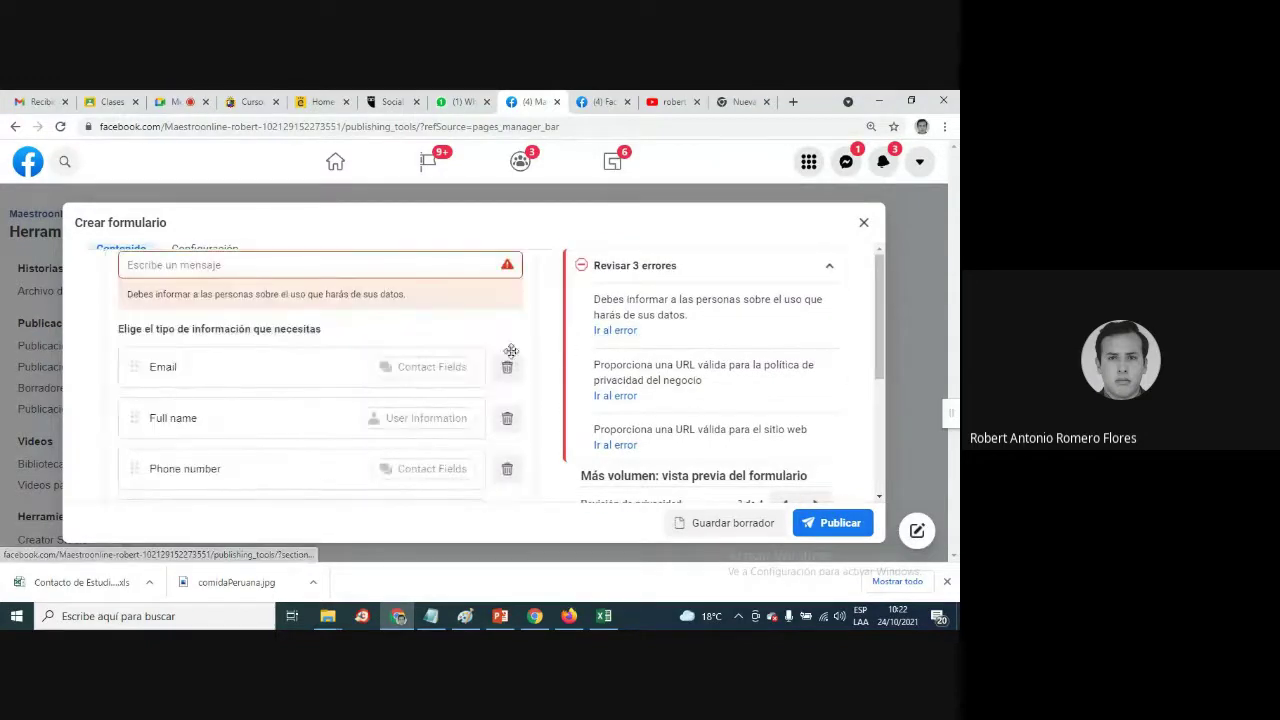
{"action": "scroll", "coordinate": [516, 372], "scroll_direction": "up", "scroll_amount": 2}
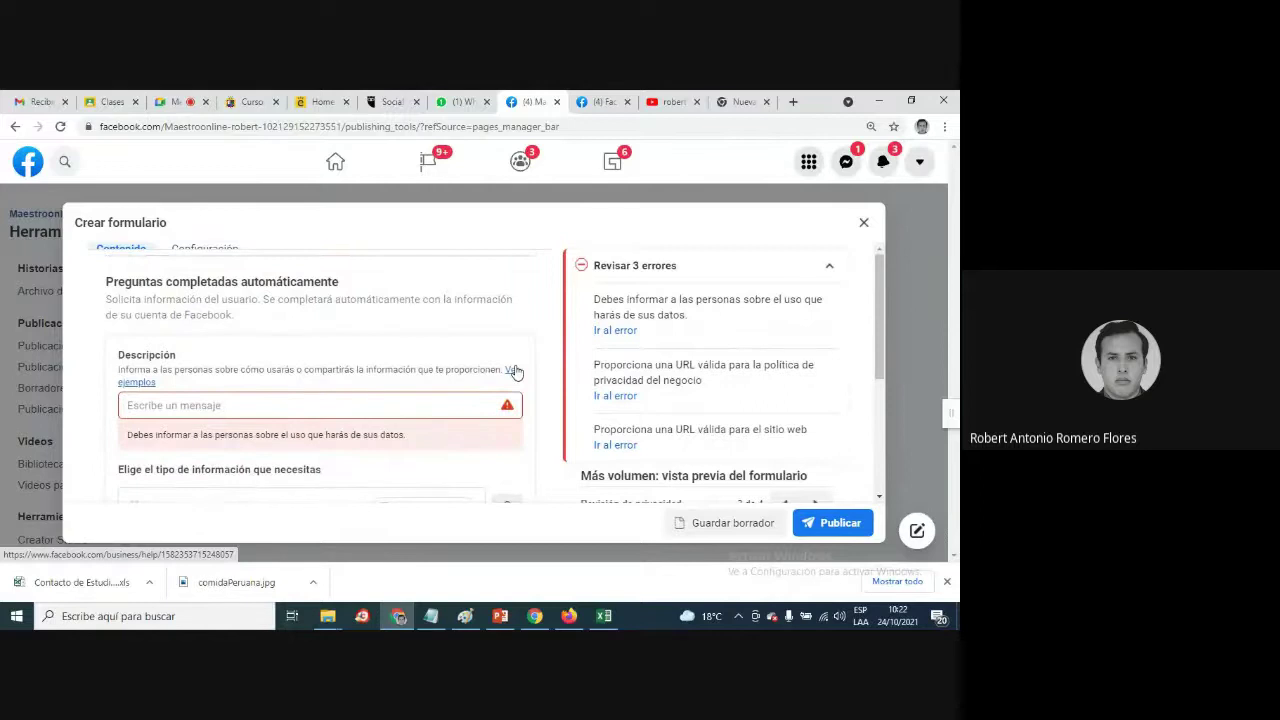
{"action": "scroll", "coordinate": [515, 372], "scroll_direction": "down", "scroll_amount": 2}
{"action": "scroll", "coordinate": [515, 371], "scroll_direction": "up", "scroll_amount": 2}
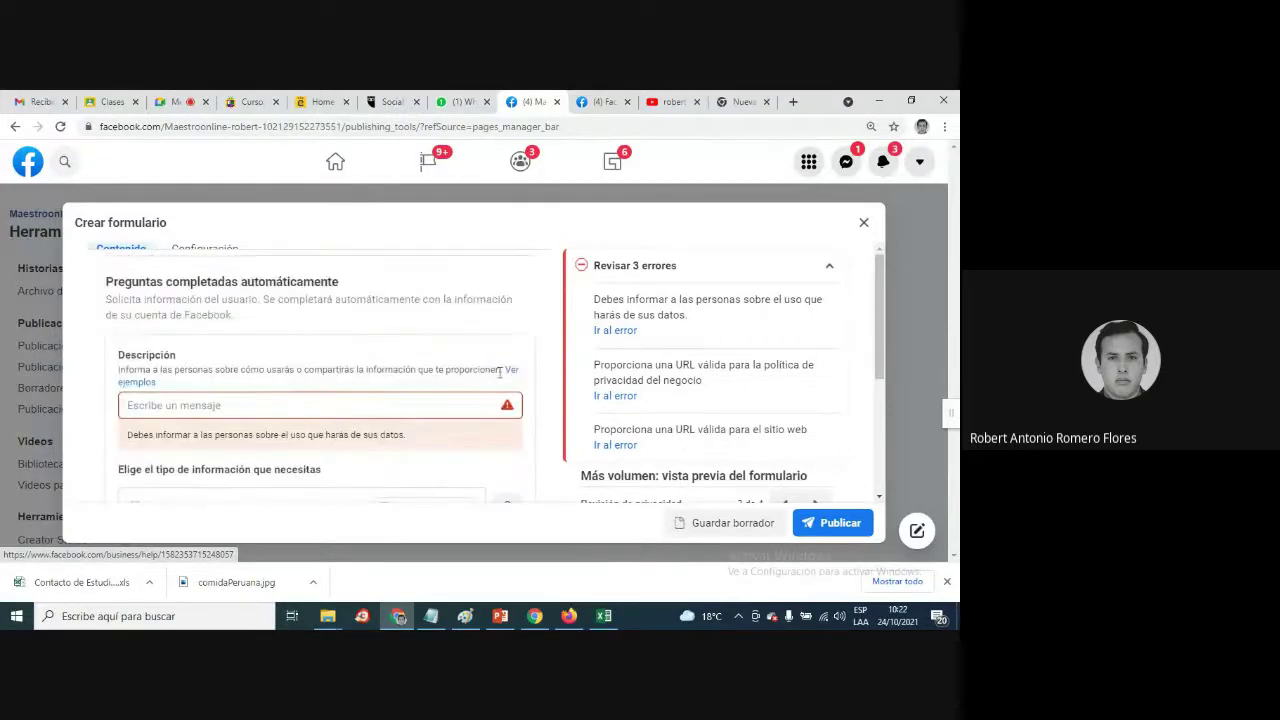
{"action": "left_click", "coordinate": [310, 407]}
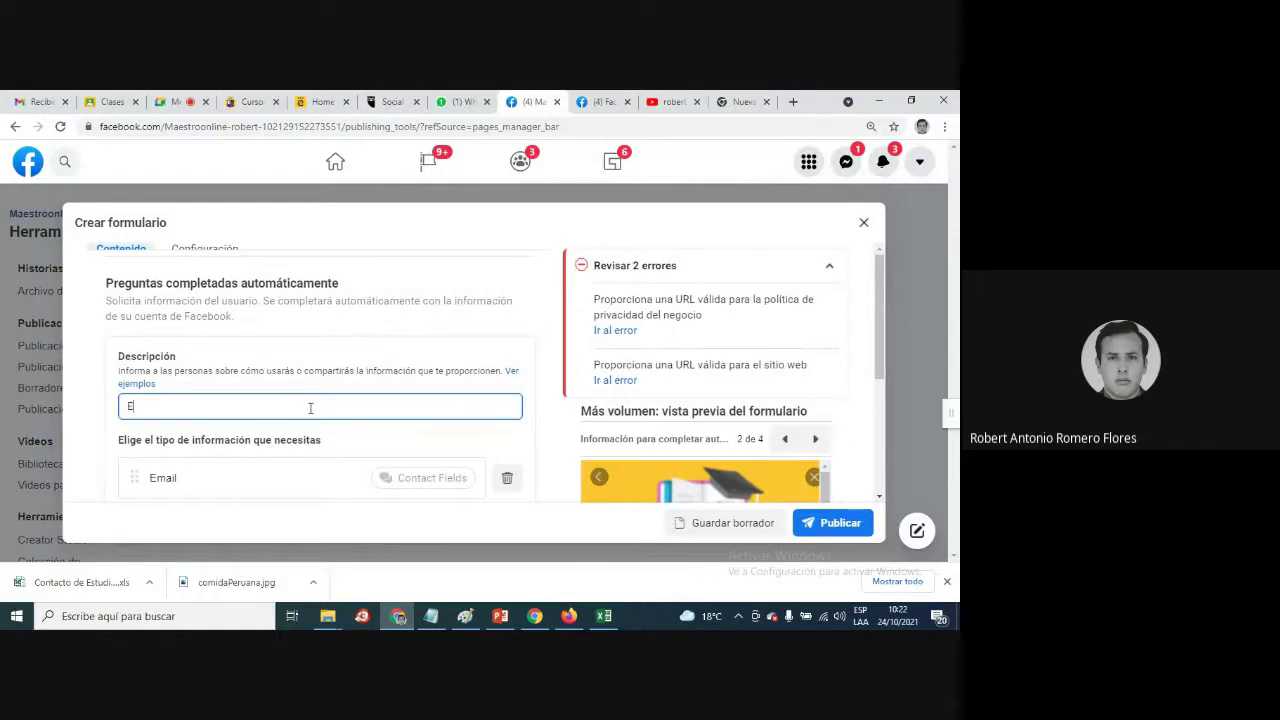
{"action": "type", "text": "FO"}
{"action": "type", "text": "ormulario"}
Set the privacy policy link to comerciolibre.net.
{"action": "left_click", "coordinate": [642, 331]}
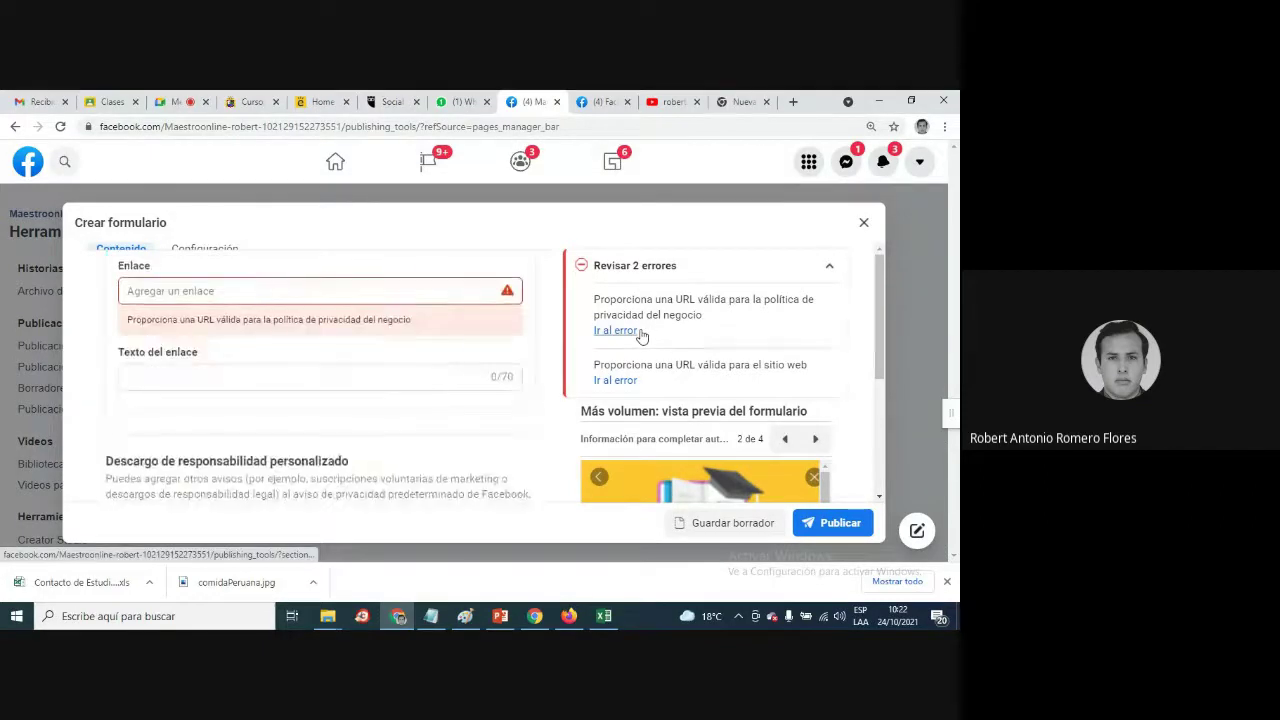
{"action": "left_click", "coordinate": [239, 290]}
{"action": "type", "text": "comerciolibre.net"}
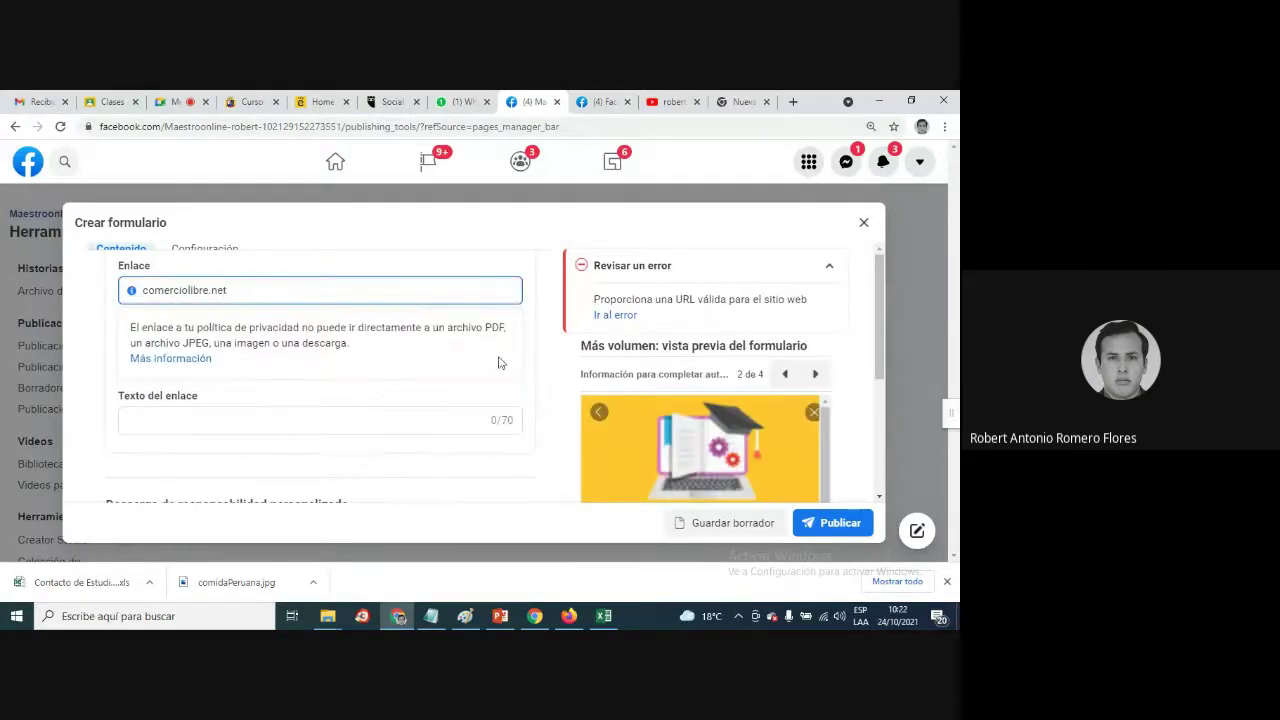
{"action": "scroll", "coordinate": [535, 367], "scroll_direction": "down", "scroll_amount": 1}
Review the remaining website-link error in the closing section, then go to the form's settings.
{"action": "left_click", "coordinate": [615, 316]}
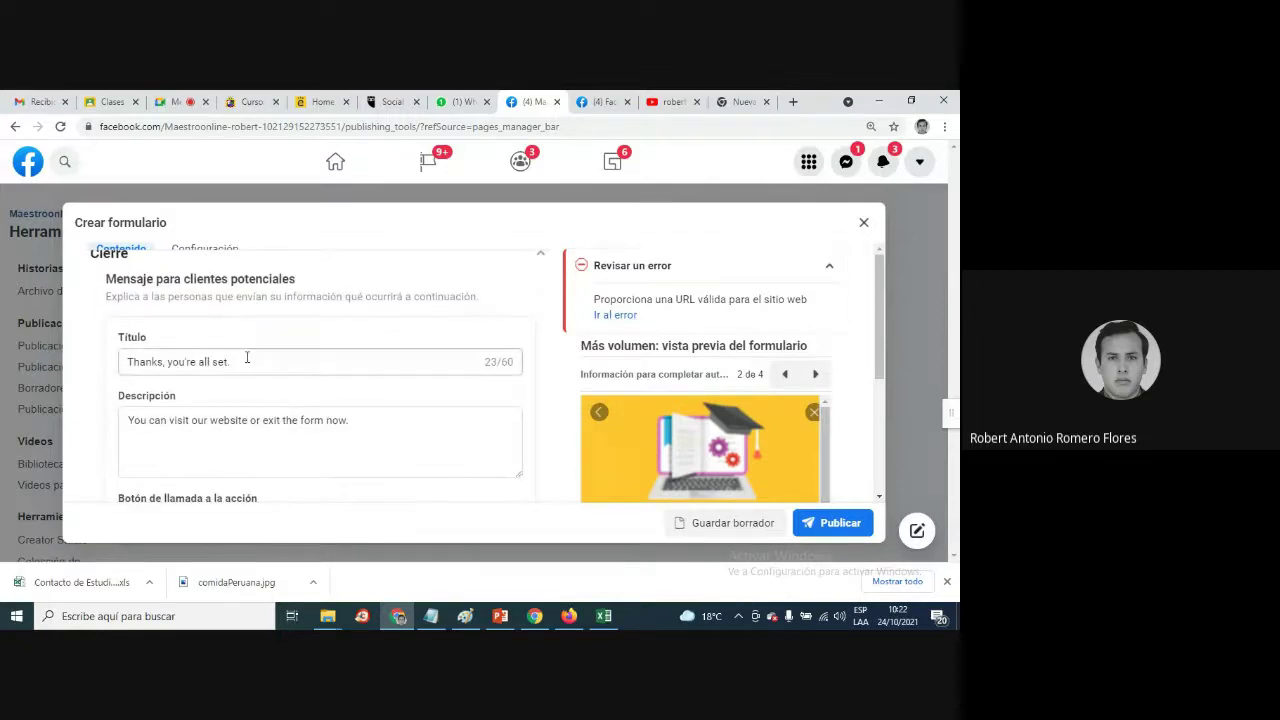
{"action": "left_click", "coordinate": [286, 361]}
{"action": "scroll", "coordinate": [250, 262], "scroll_direction": "up", "scroll_amount": 3}
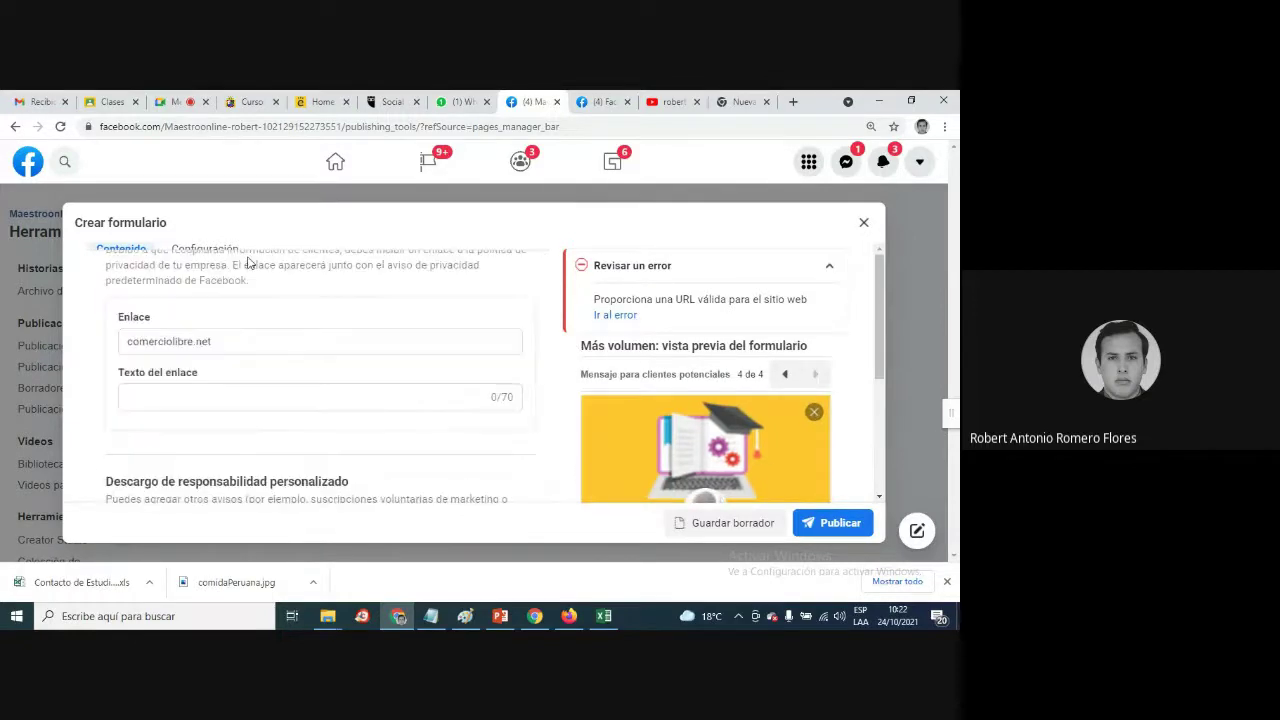
{"action": "left_click", "coordinate": [197, 250]}
Set the form language to Español.
{"action": "left_click", "coordinate": [166, 342]}
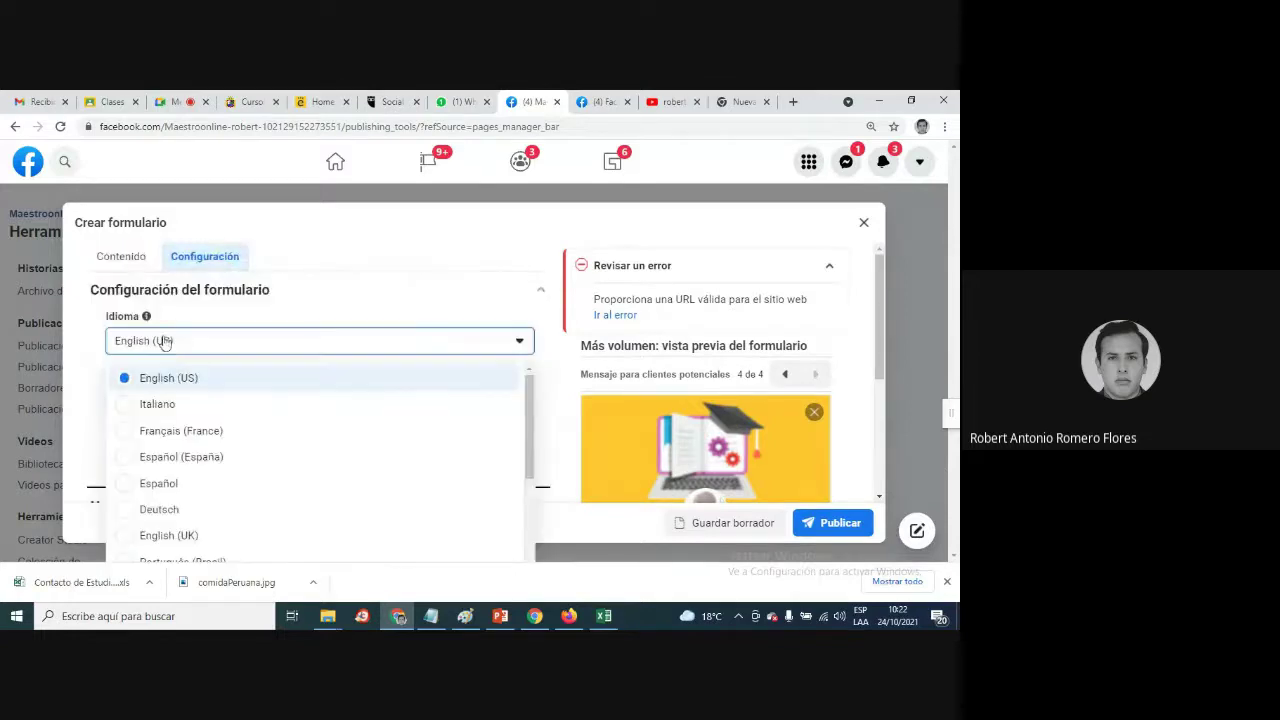
{"action": "left_click", "coordinate": [158, 485]}
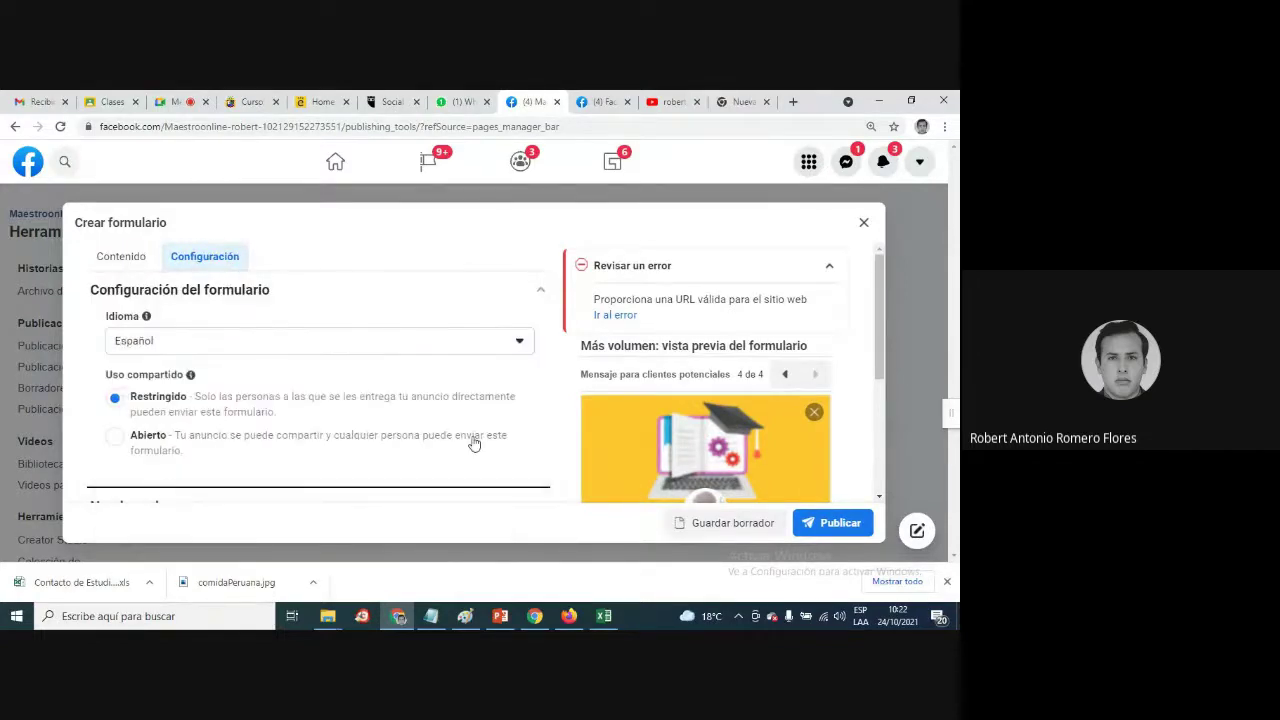
{"action": "scroll", "coordinate": [475, 443], "scroll_direction": "down", "scroll_amount": 1}
{"action": "scroll", "coordinate": [474, 443], "scroll_direction": "down", "scroll_amount": 1}
{"action": "scroll", "coordinate": [474, 443], "scroll_direction": "up", "scroll_amount": 3}
Enter comerciolibre.net as the closing website link and publish the form.
{"action": "left_click", "coordinate": [615, 314]}
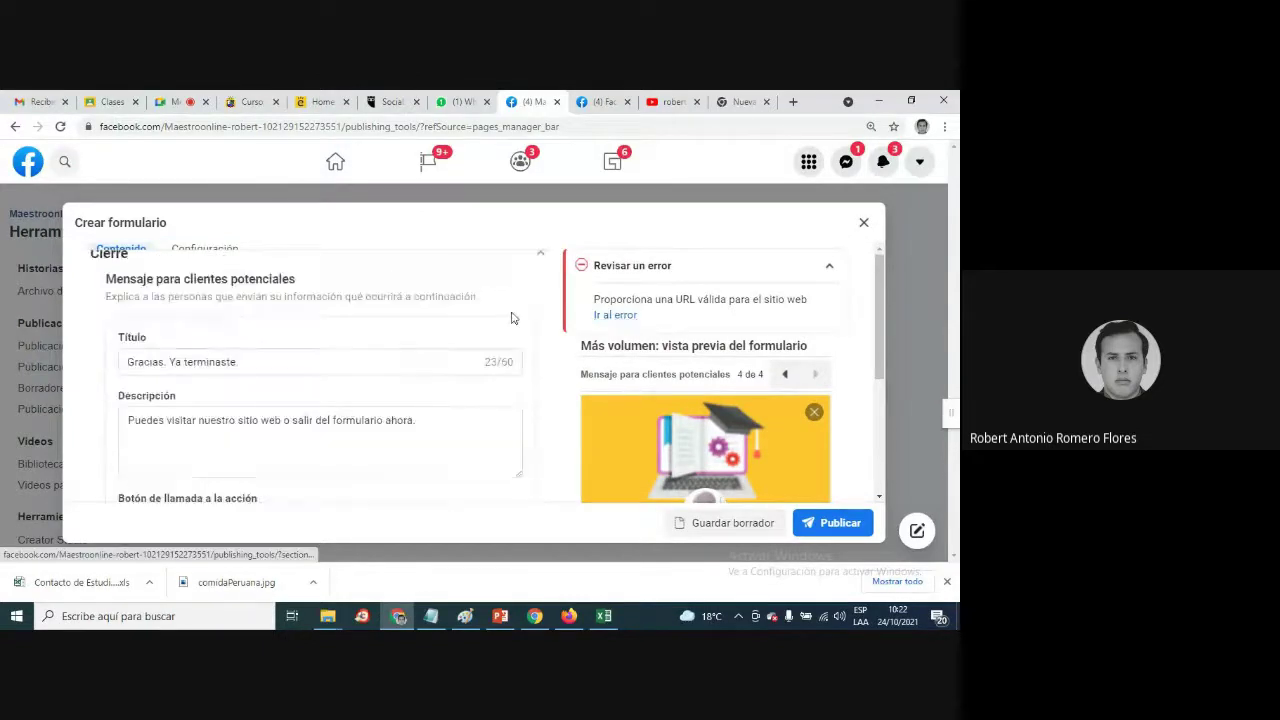
{"action": "left_click", "coordinate": [409, 433]}
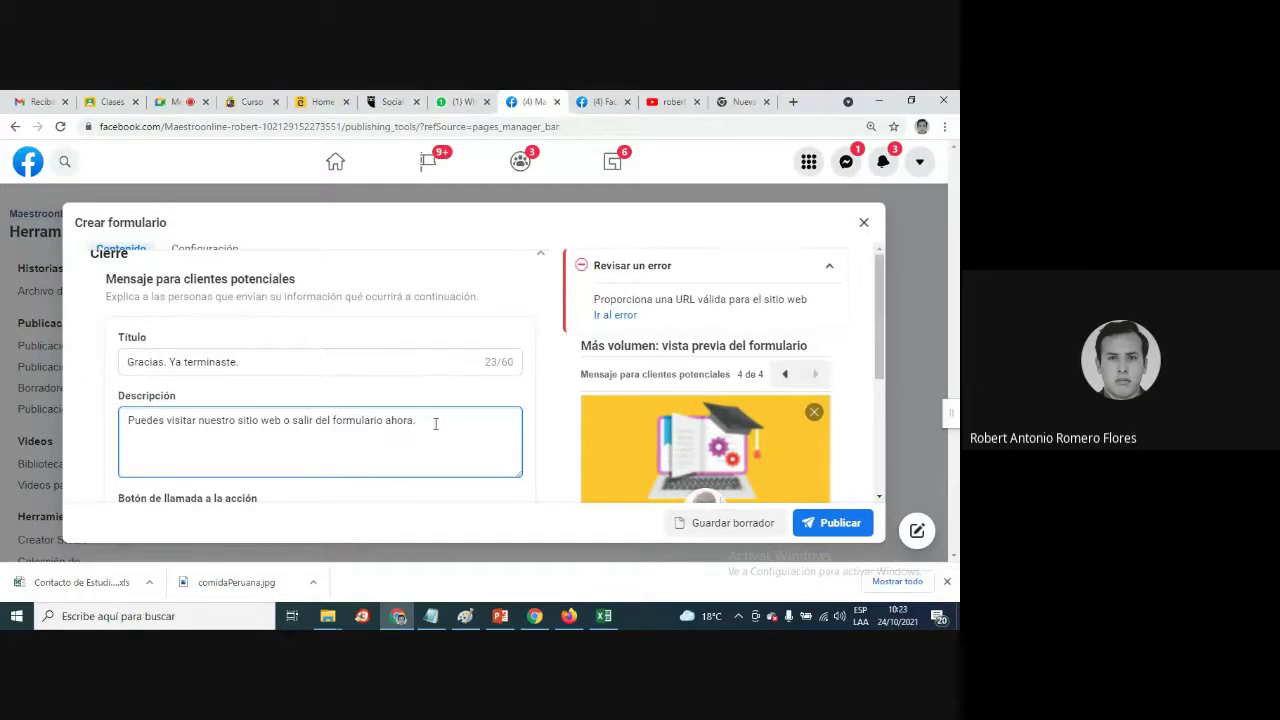
{"action": "scroll", "coordinate": [435, 424], "scroll_direction": "down", "scroll_amount": 1}
{"action": "scroll", "coordinate": [436, 428], "scroll_direction": "down", "scroll_amount": 1}
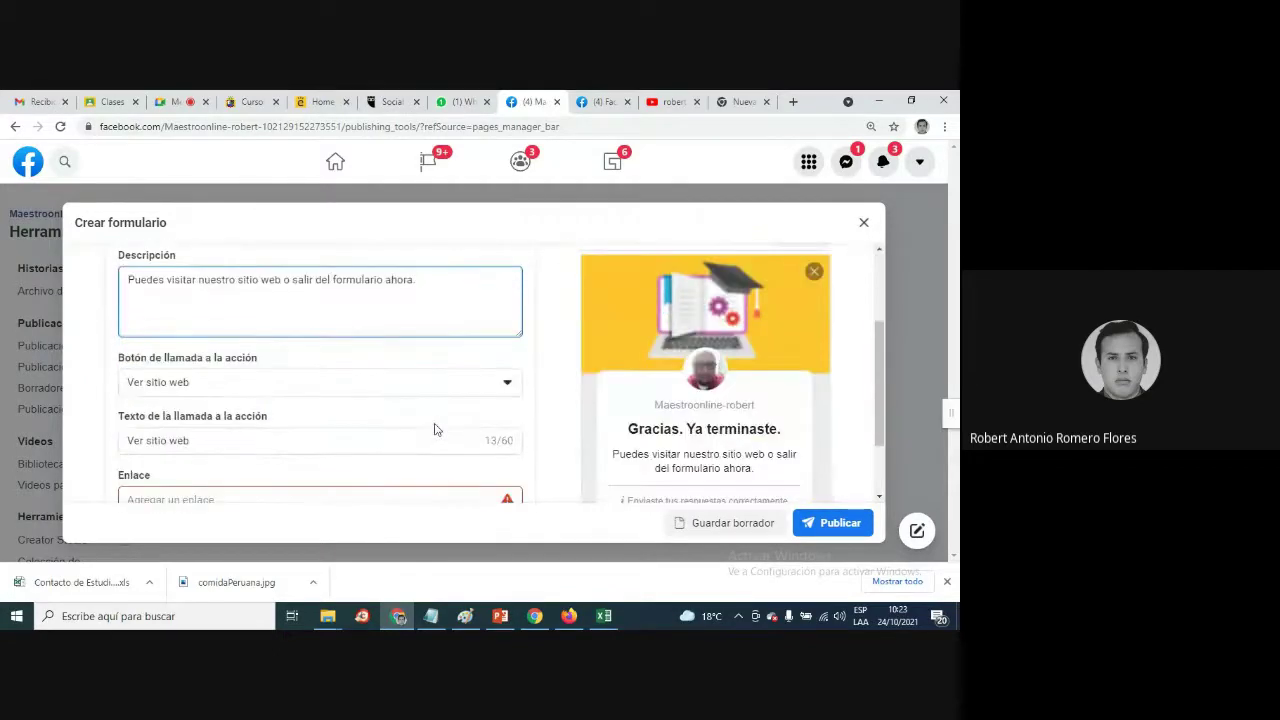
{"action": "scroll", "coordinate": [434, 429], "scroll_direction": "down", "scroll_amount": 1}
{"action": "left_click", "coordinate": [243, 407]}
{"action": "type", "text": "comercio"}
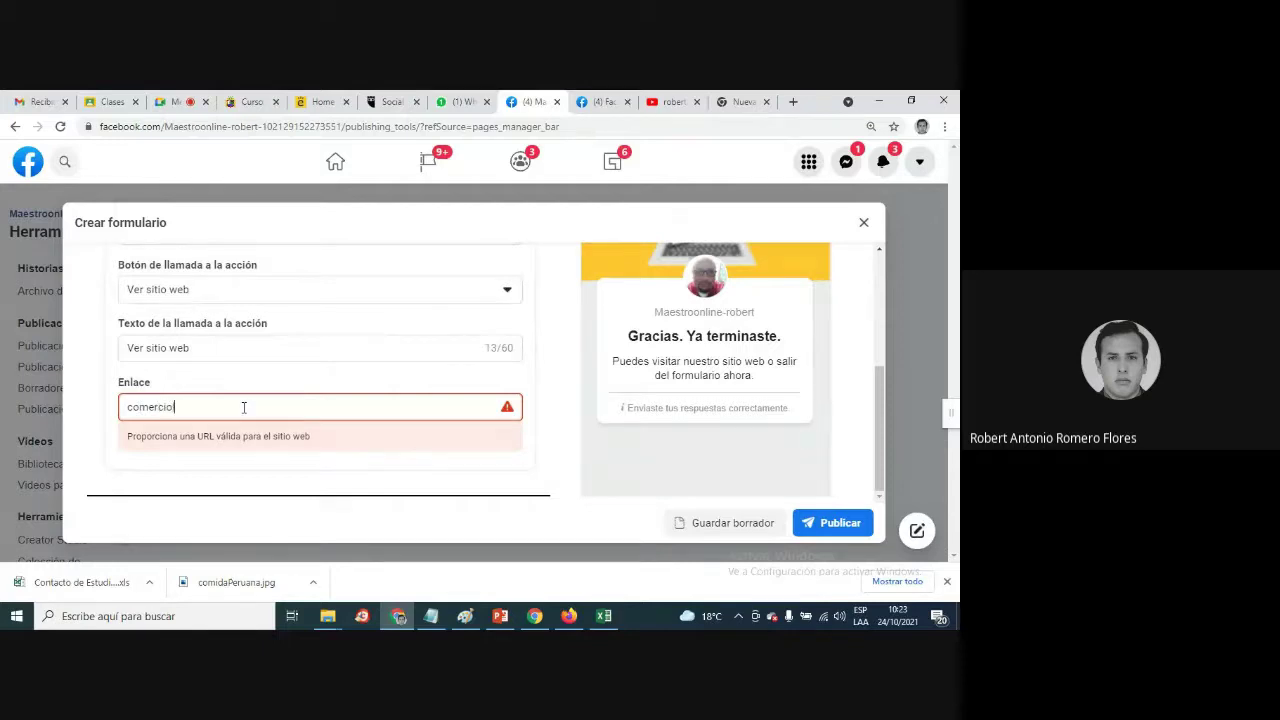
{"action": "type", "text": "libre.net"}
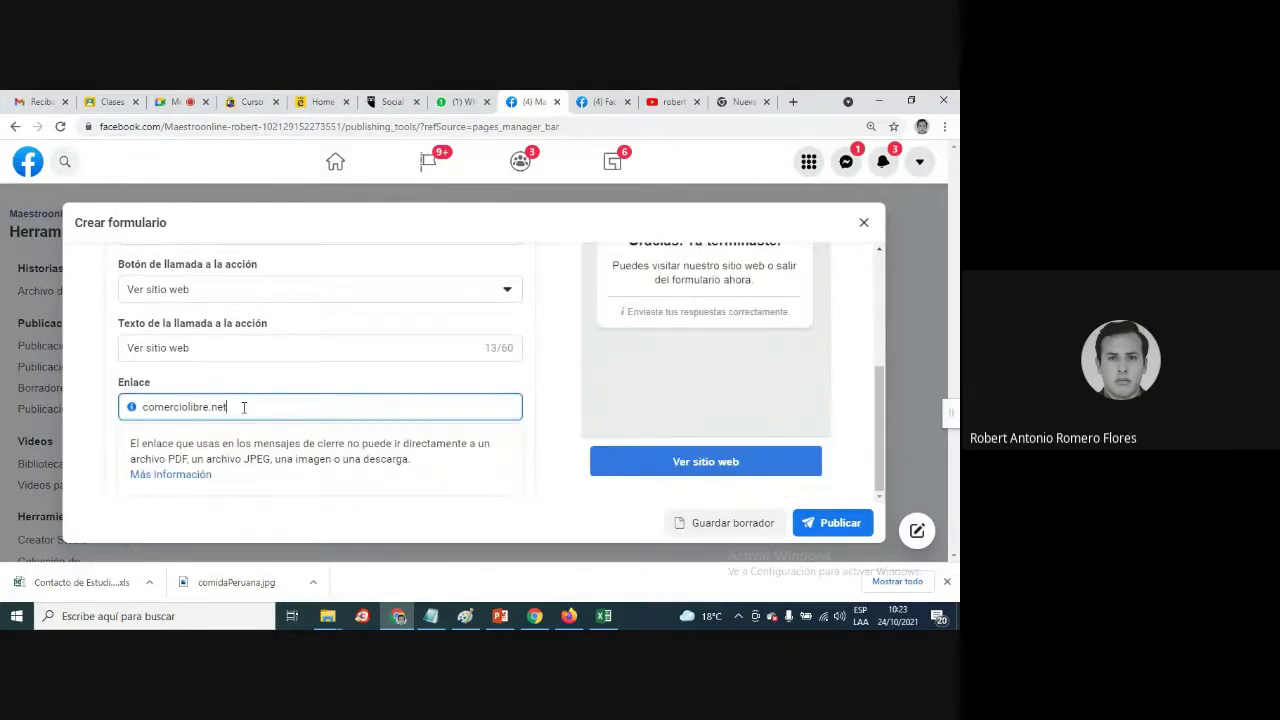
{"action": "left_click", "coordinate": [557, 414]}
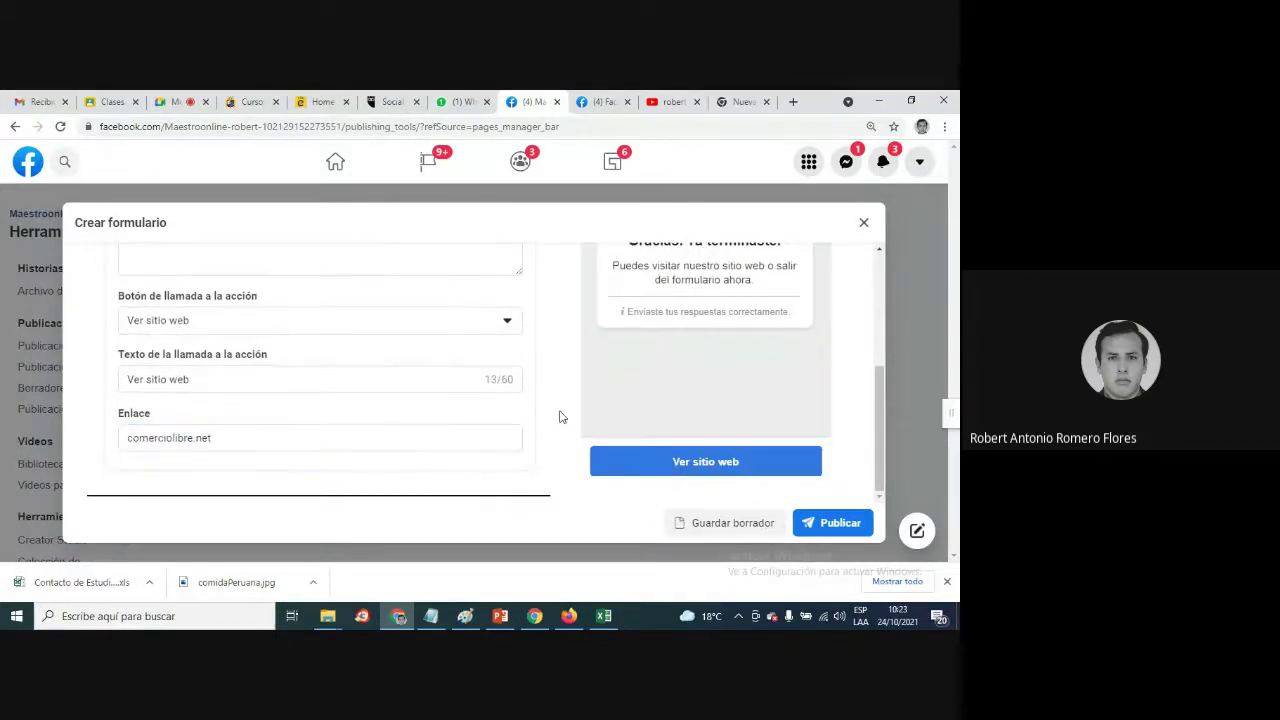
{"action": "left_click", "coordinate": [843, 520]}
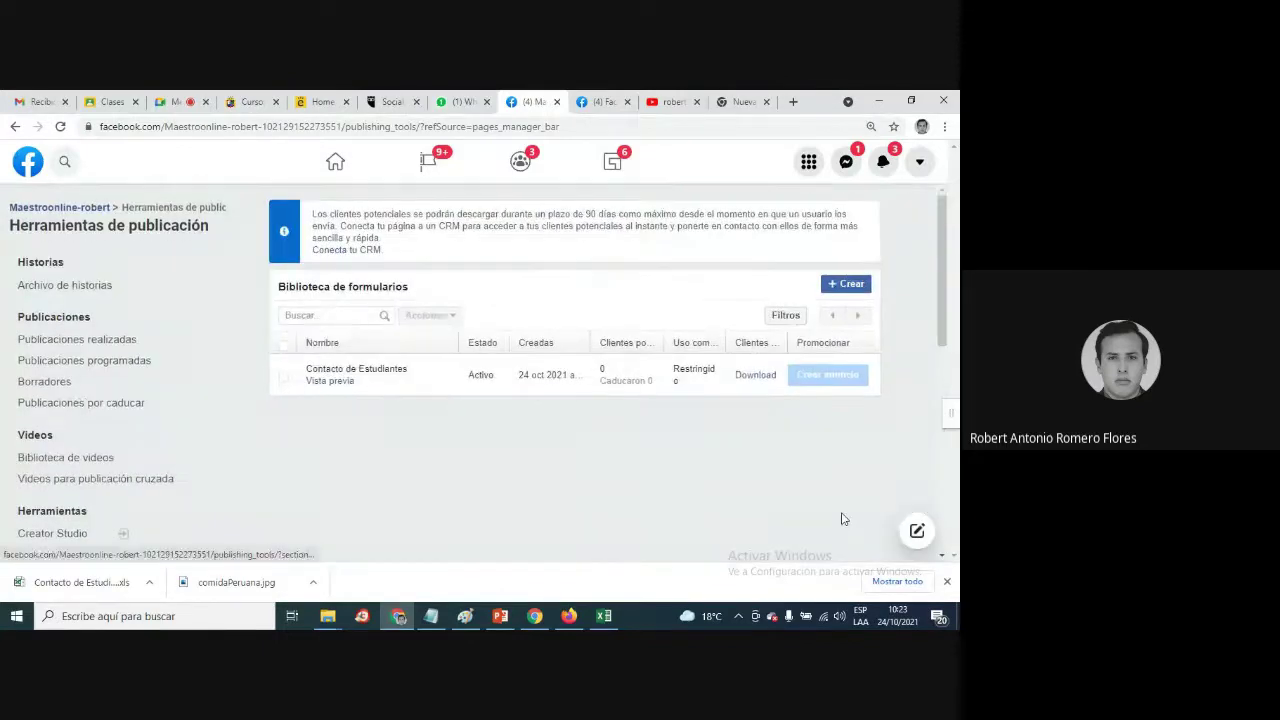
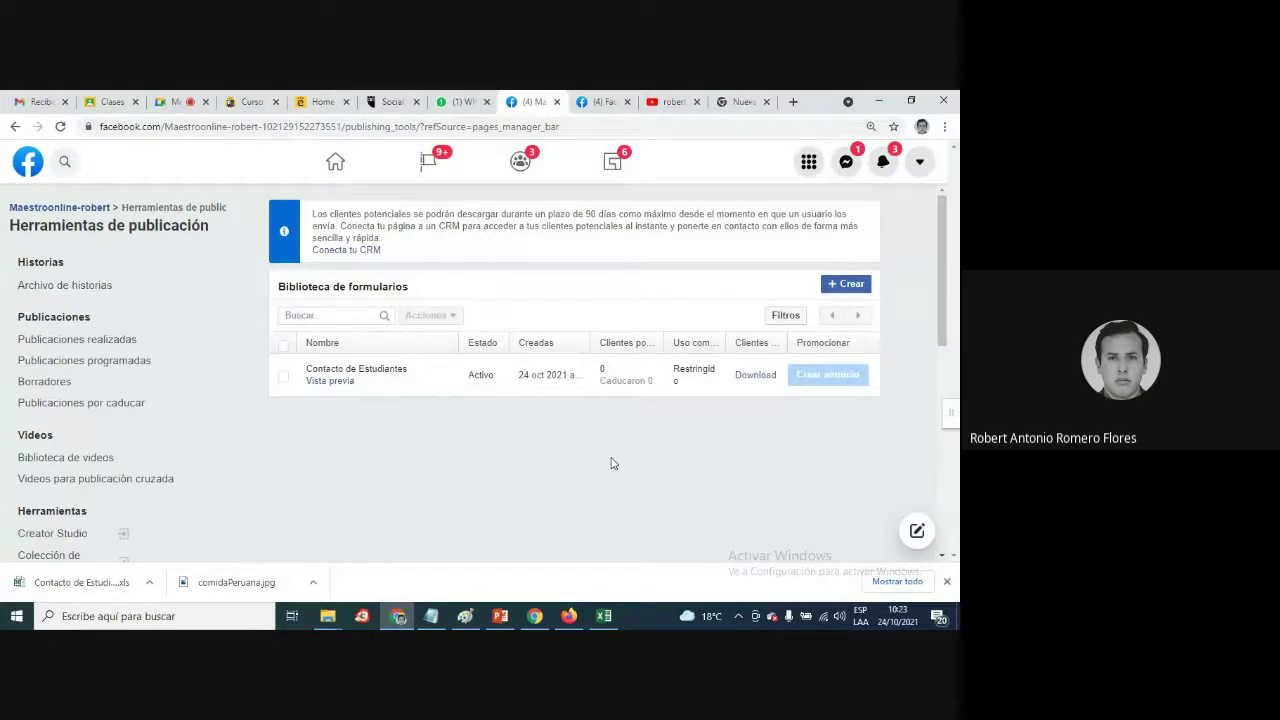
Reload the publishing tools and open the Biblioteca de formularios lead forms library.
{"action": "scroll", "coordinate": [634, 463], "scroll_direction": "down", "scroll_amount": 4}
{"action": "scroll", "coordinate": [634, 463], "scroll_direction": "up", "scroll_amount": 4}
{"action": "left_click", "coordinate": [60, 126]}
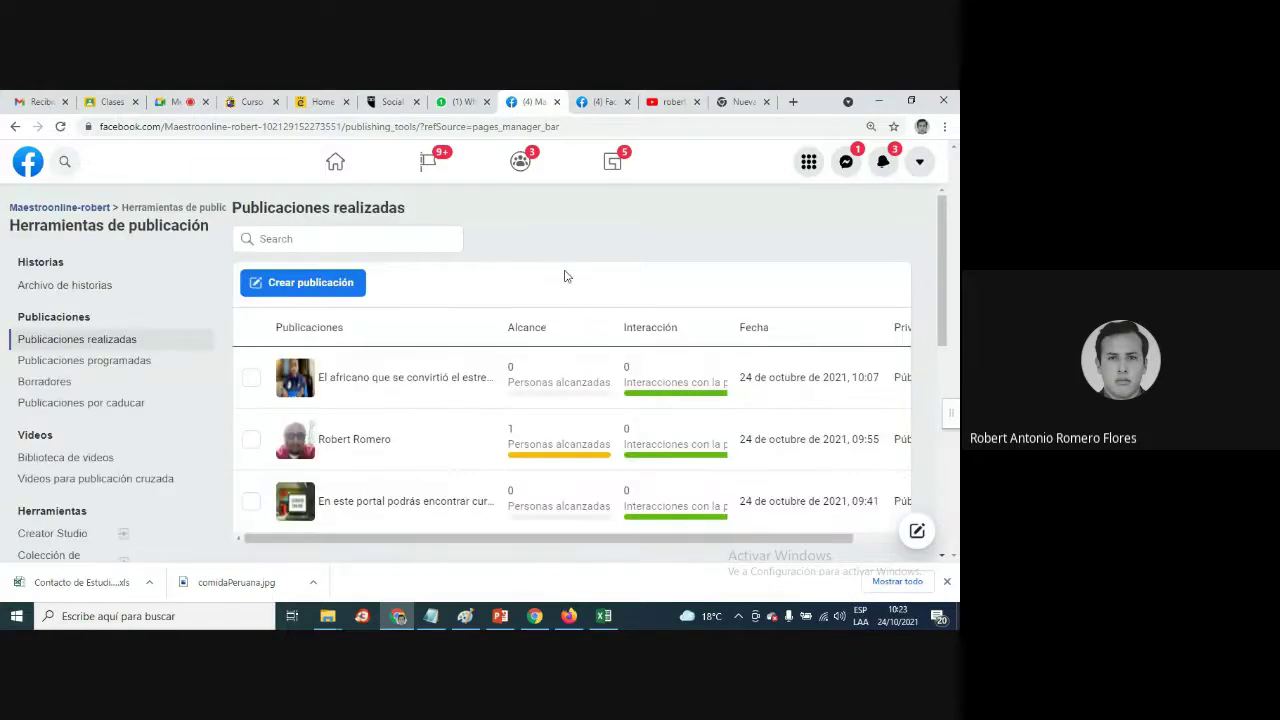
{"action": "scroll", "coordinate": [565, 276], "scroll_direction": "down", "scroll_amount": 5}
{"action": "scroll", "coordinate": [134, 390], "scroll_direction": "up", "scroll_amount": 1}
{"action": "scroll", "coordinate": [130, 390], "scroll_direction": "up", "scroll_amount": 1}
{"action": "scroll", "coordinate": [132, 398], "scroll_direction": "down", "scroll_amount": 2}
{"action": "left_click", "coordinate": [100, 355]}
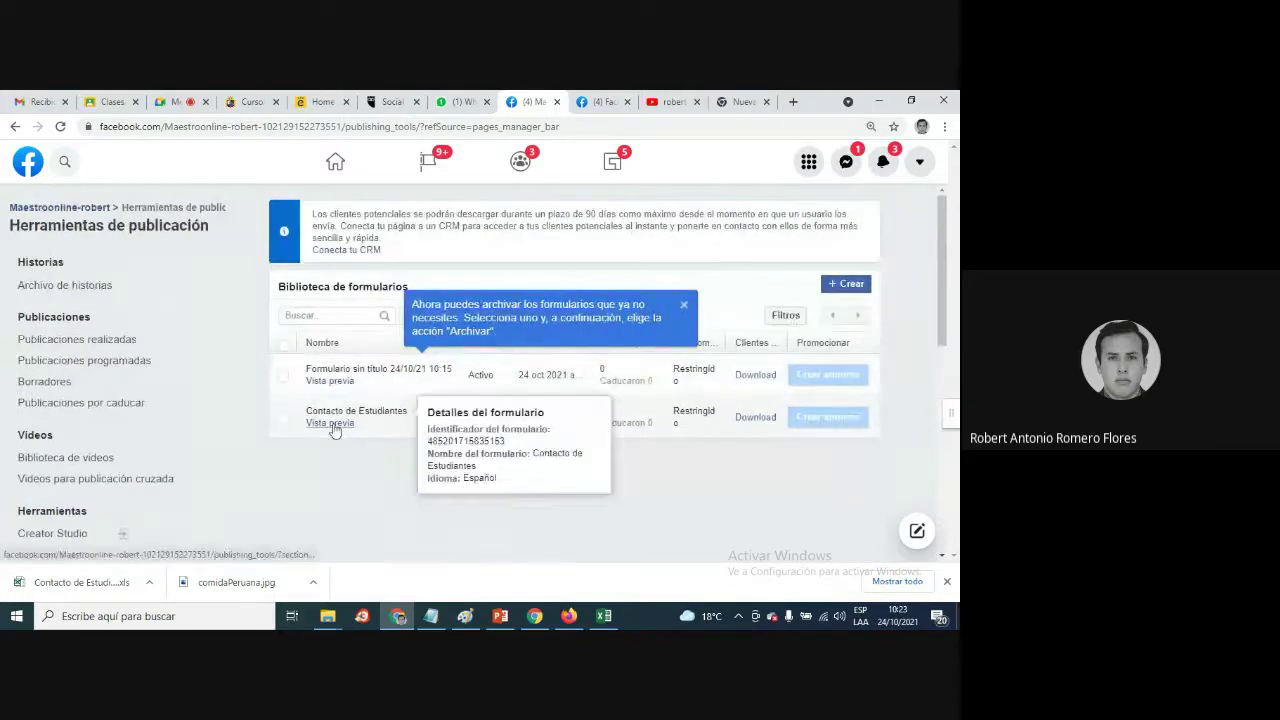
Open a form's Descargar clientes potenciales dialog, then cancel without downloading.
{"action": "mouse_move", "coordinate": [423, 371]}
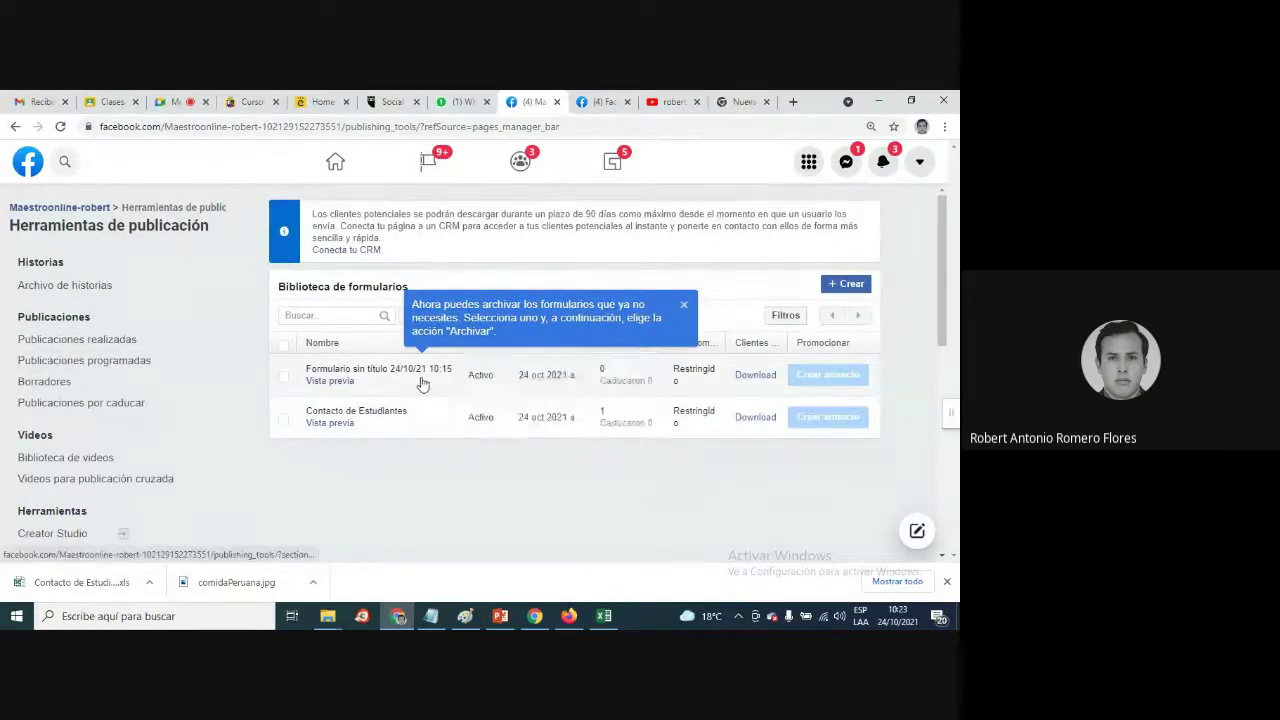
{"action": "left_click", "coordinate": [390, 372]}
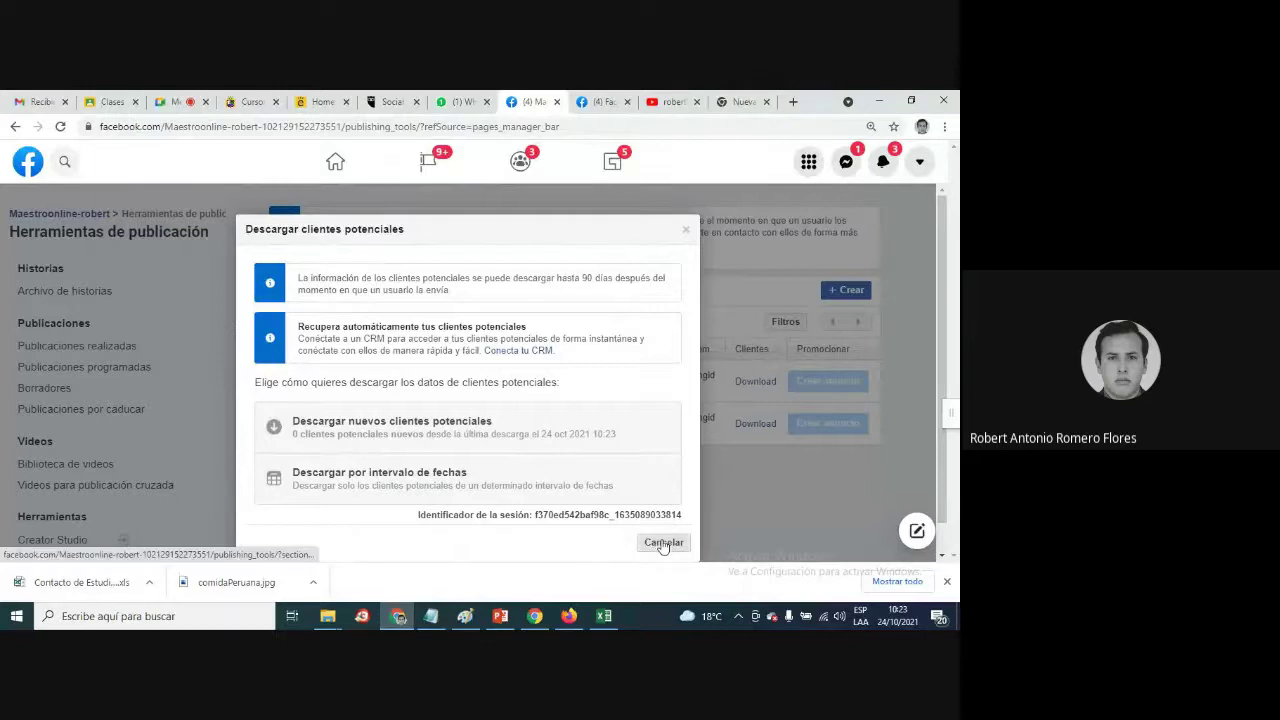
{"action": "left_click", "coordinate": [663, 542]}
Preview the lead form and answer 'publicidad en facebook' and 'celular' in its dropdowns.
{"action": "left_click", "coordinate": [335, 381]}
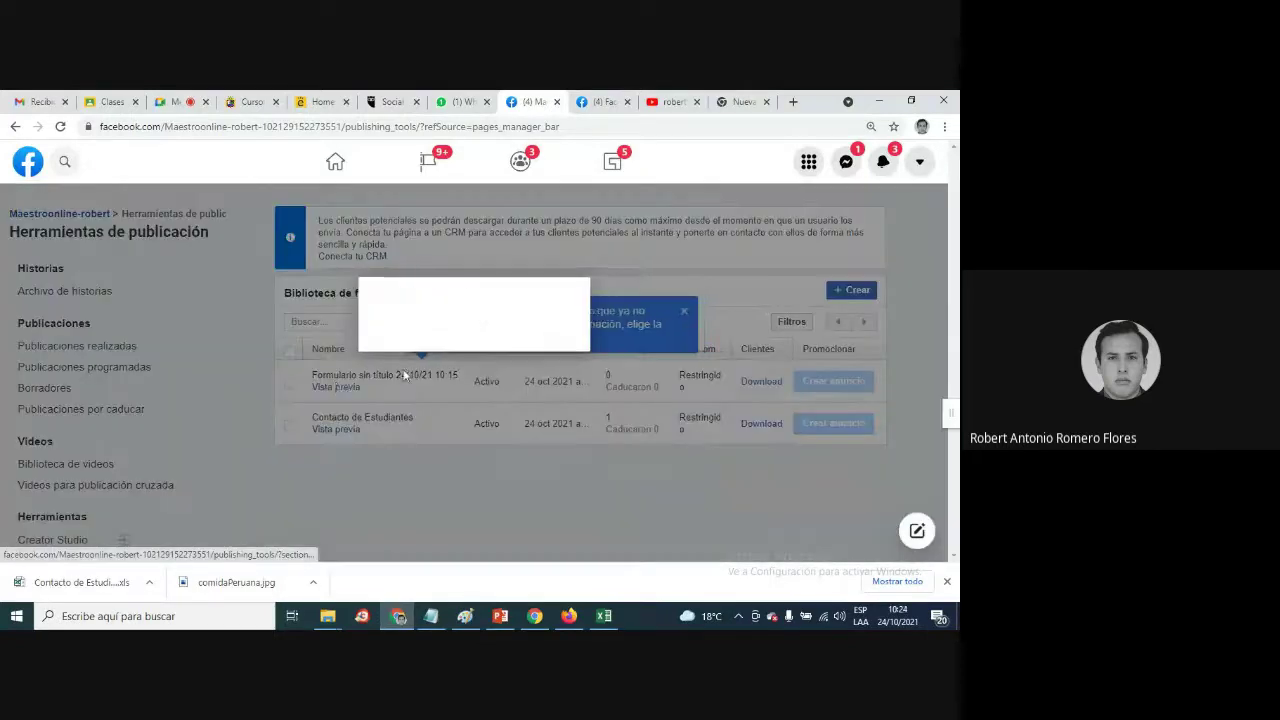
{"action": "scroll", "coordinate": [518, 329], "scroll_direction": "down", "scroll_amount": 2}
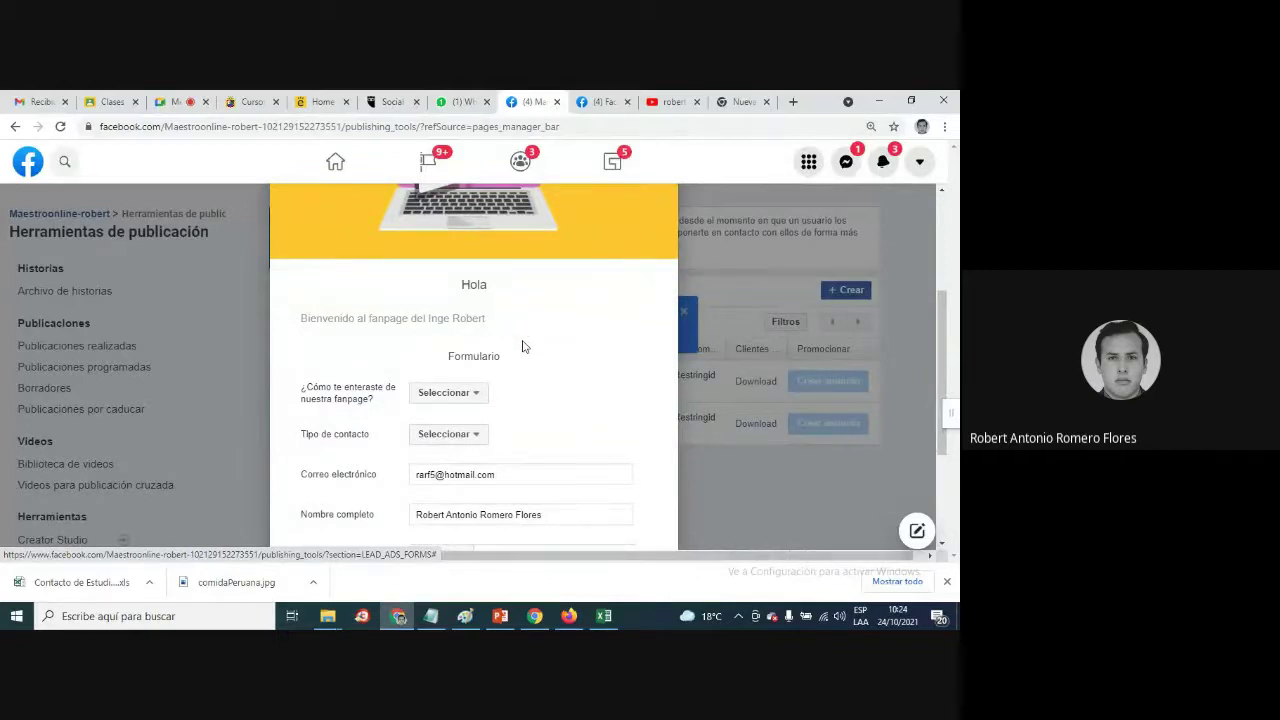
{"action": "scroll", "coordinate": [522, 346], "scroll_direction": "down", "scroll_amount": 1}
{"action": "scroll", "coordinate": [522, 346], "scroll_direction": "down", "scroll_amount": 1}
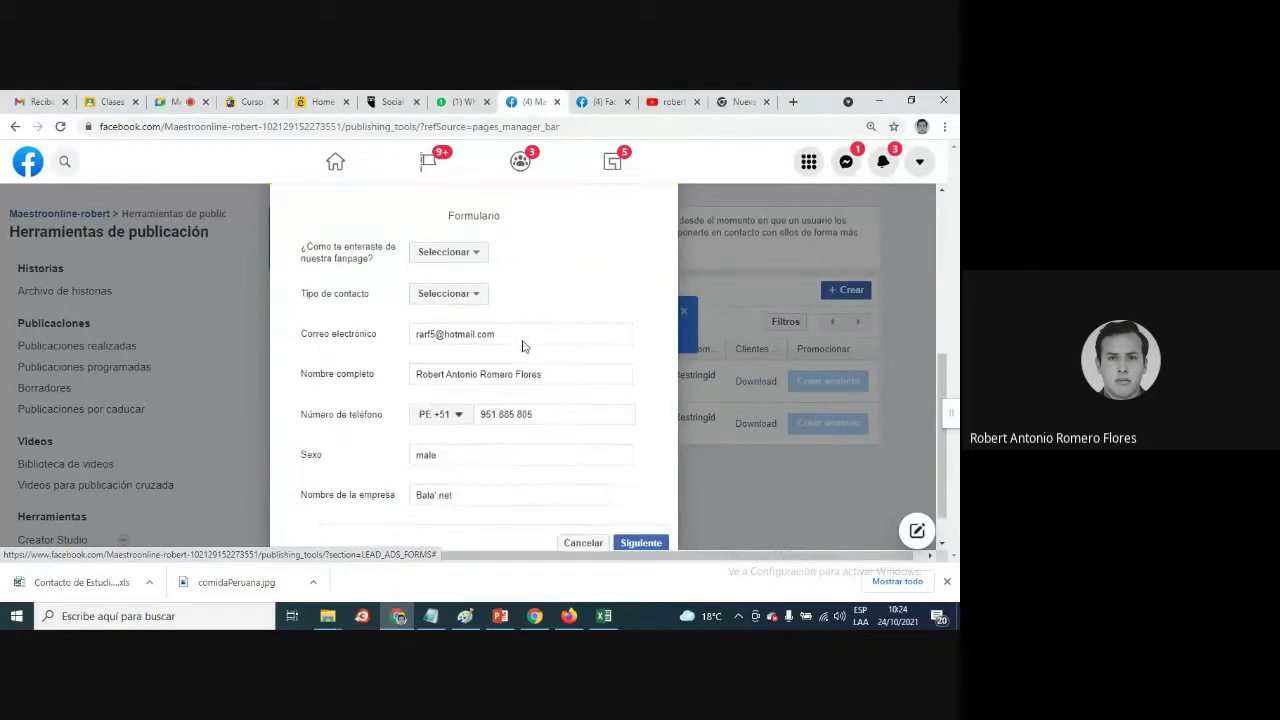
{"action": "scroll", "coordinate": [522, 346], "scroll_direction": "up", "scroll_amount": 1}
{"action": "left_click", "coordinate": [468, 322]}
{"action": "left_click", "coordinate": [494, 347]}
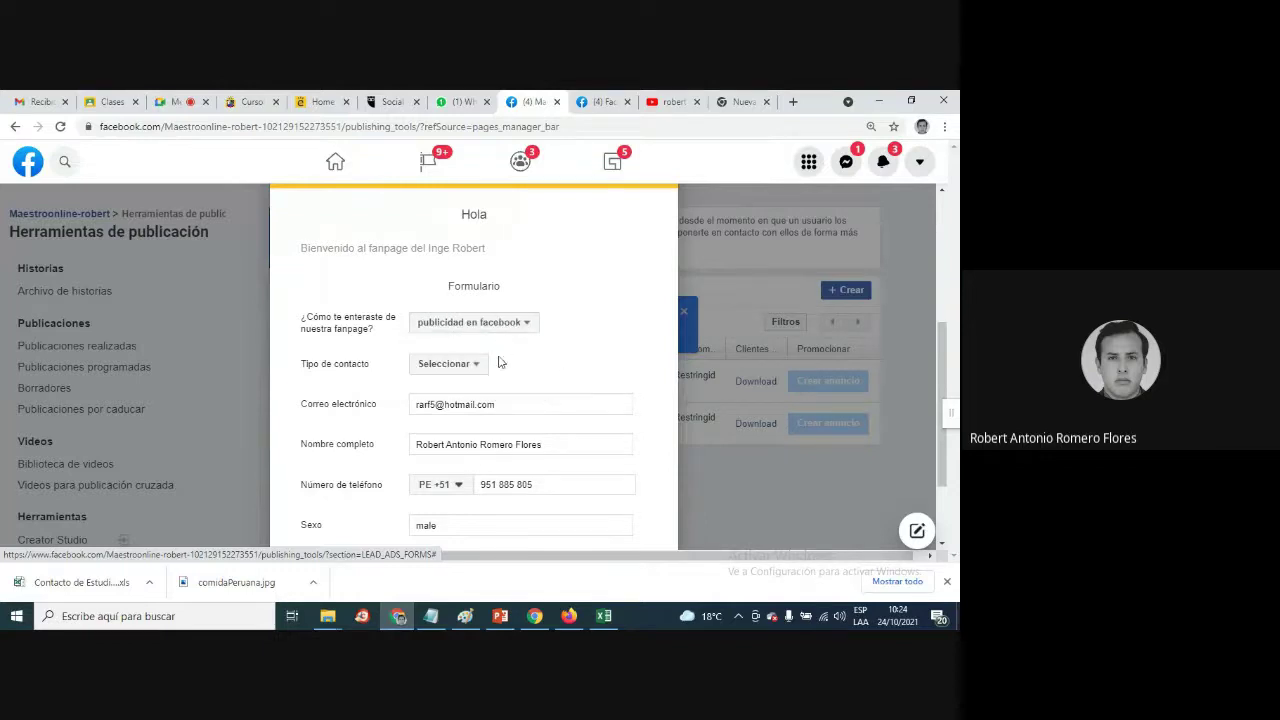
{"action": "left_click", "coordinate": [445, 364]}
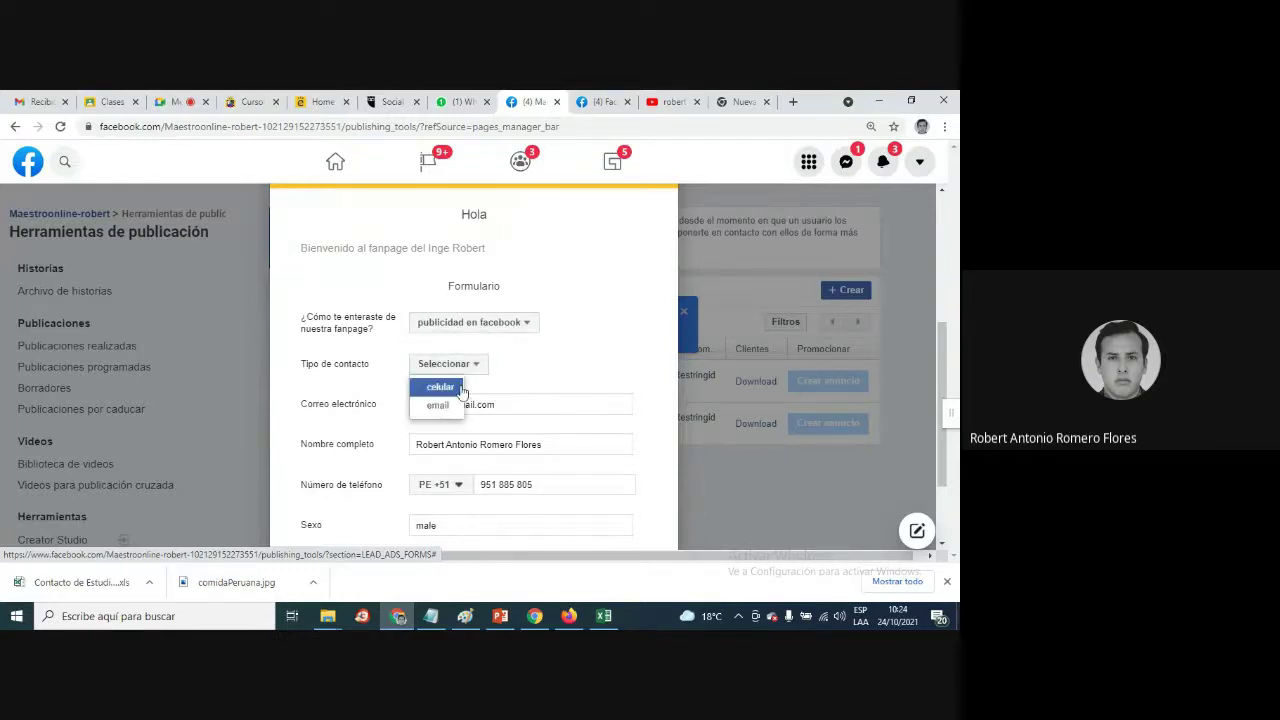
{"action": "left_click", "coordinate": [457, 388]}
Submit the test entry, view the linked website, then close the thank-you message.
{"action": "scroll", "coordinate": [541, 389], "scroll_direction": "down", "scroll_amount": 2}
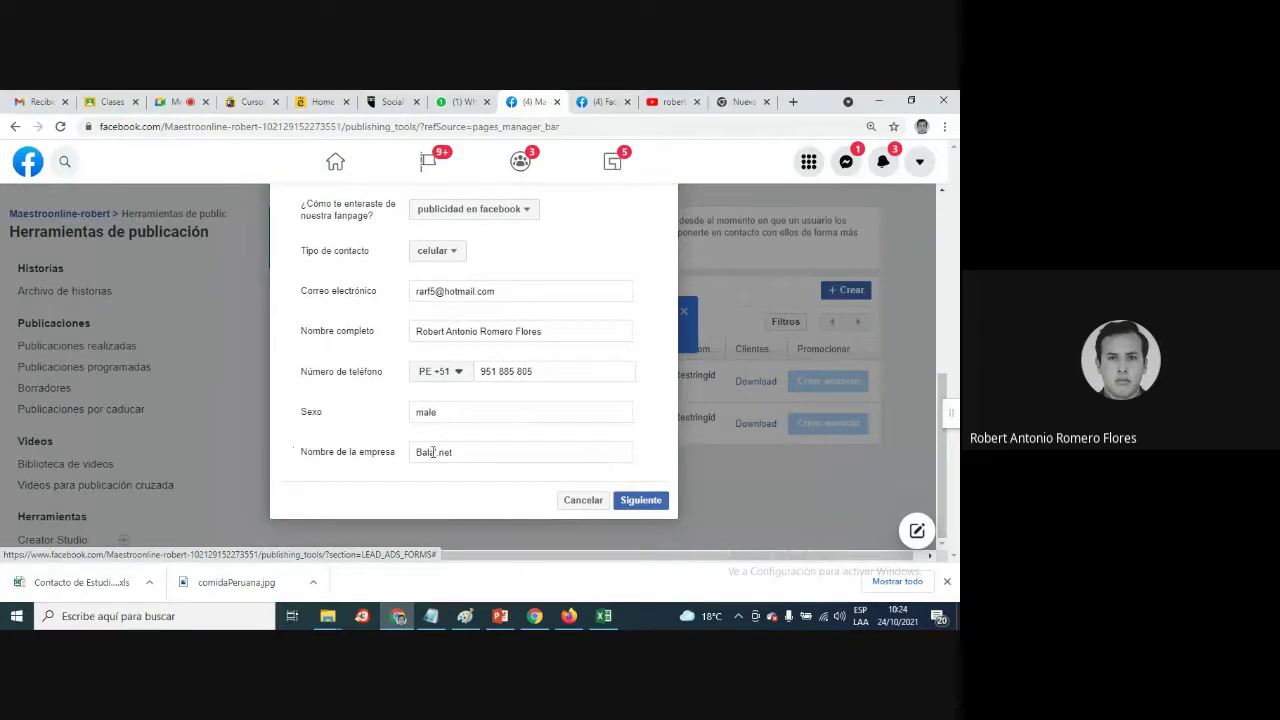
{"action": "left_click_drag", "start_coordinate": [491, 455], "coordinate": [408, 446]}
{"action": "scroll", "coordinate": [386, 443], "scroll_direction": "up", "scroll_amount": 2}
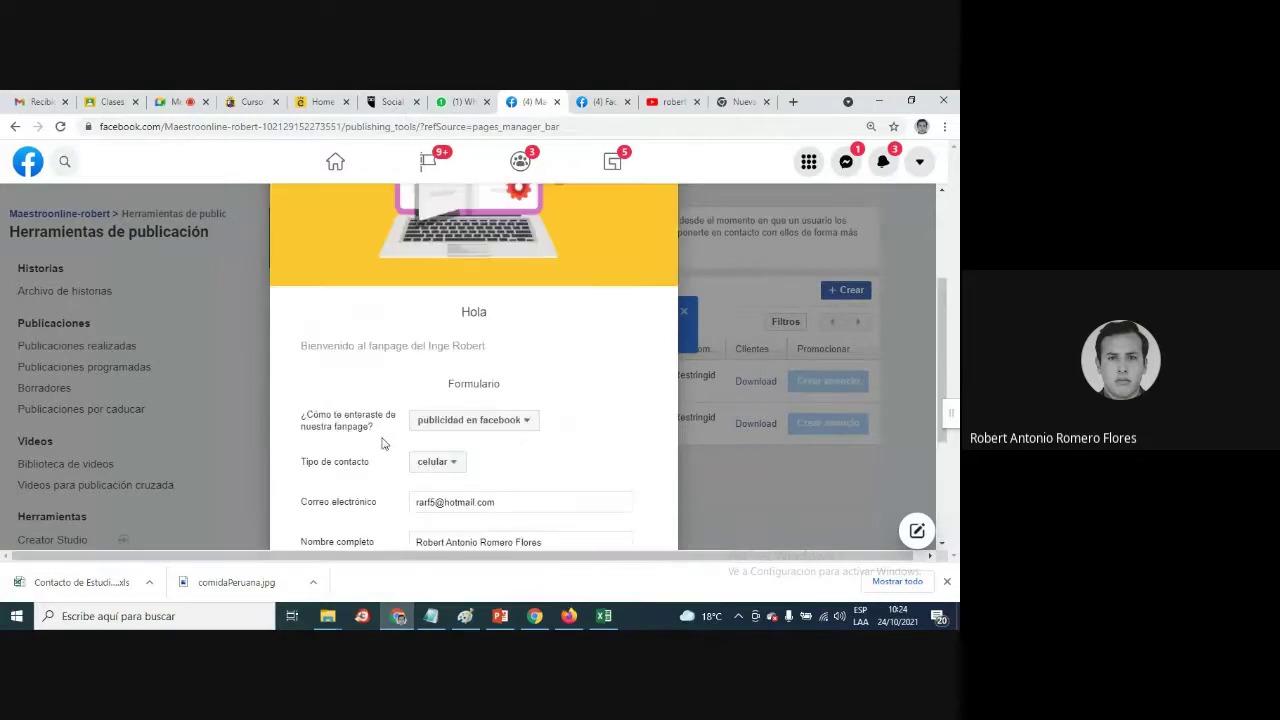
{"action": "scroll", "coordinate": [384, 443], "scroll_direction": "down", "scroll_amount": 2}
{"action": "left_click", "coordinate": [641, 500]}
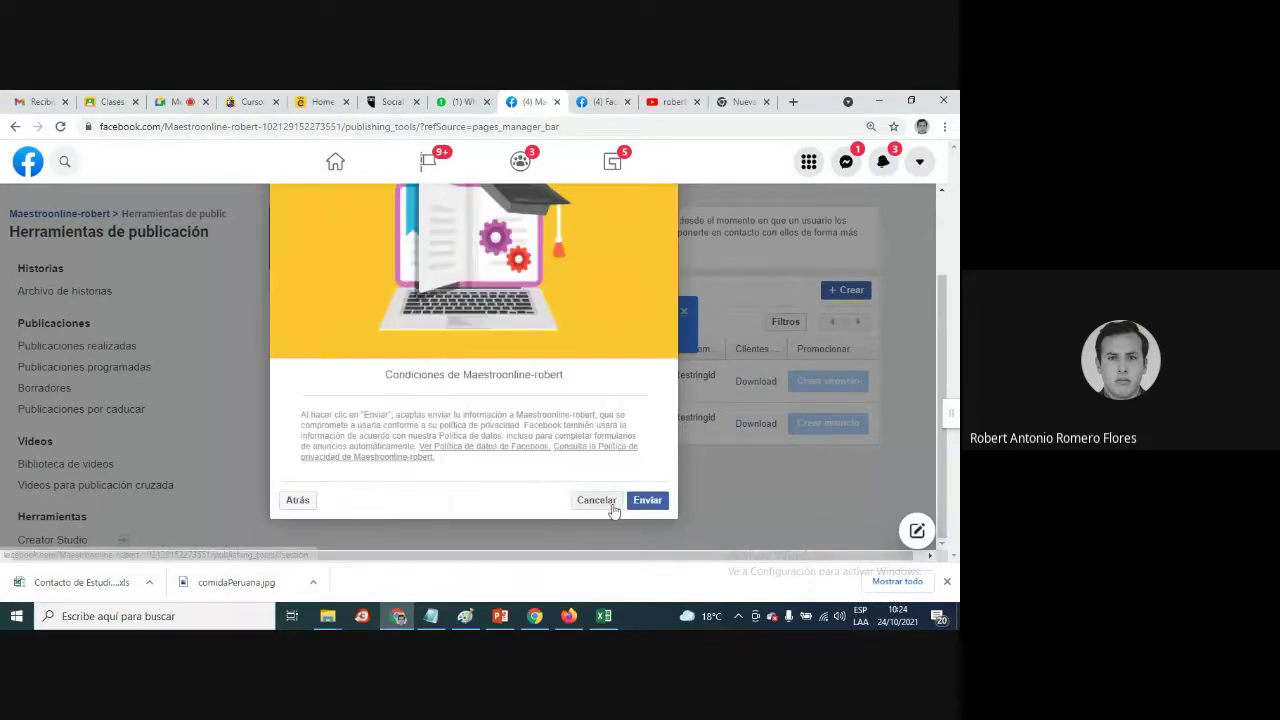
{"action": "left_click", "coordinate": [650, 502]}
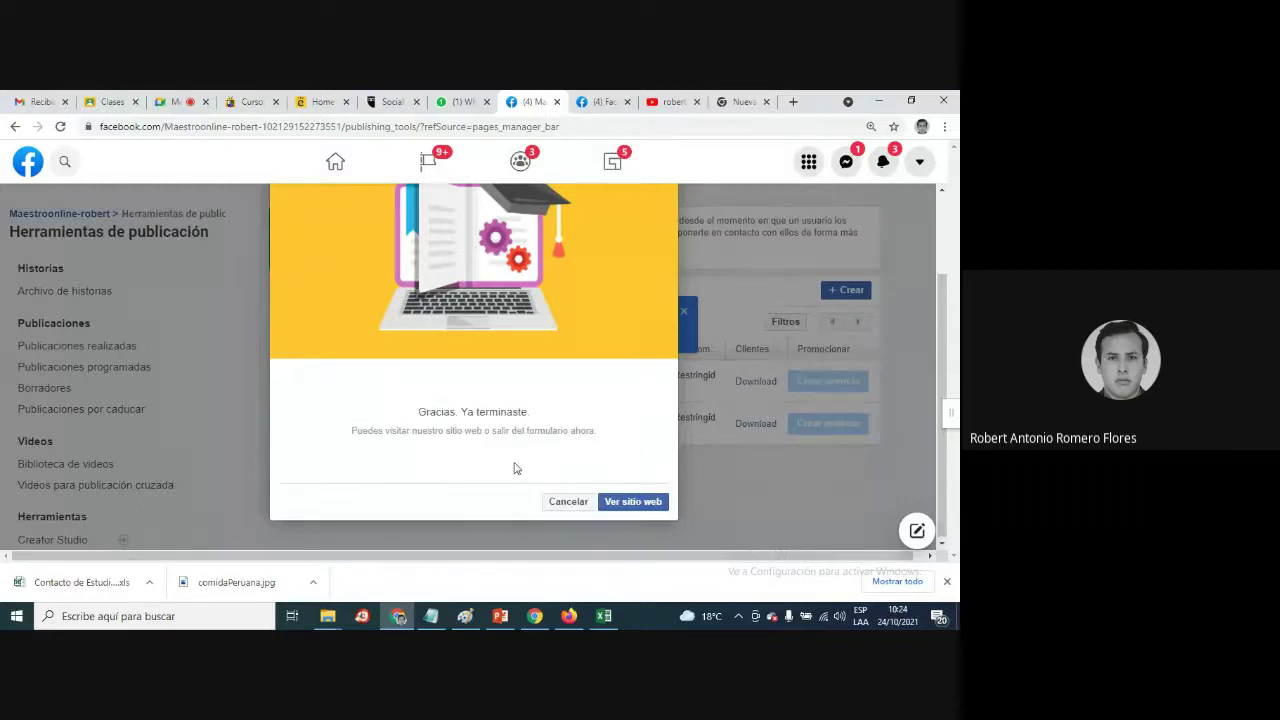
{"action": "left_click", "coordinate": [633, 501]}
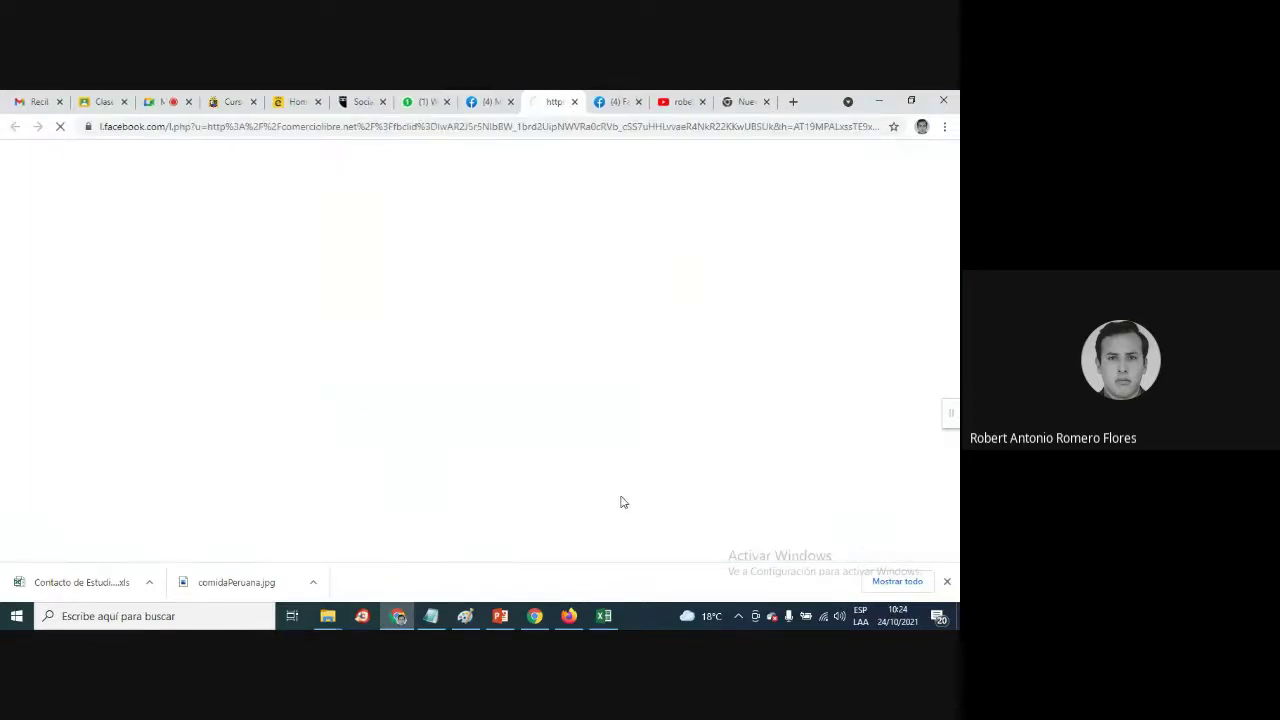
{"action": "left_click", "coordinate": [488, 101]}
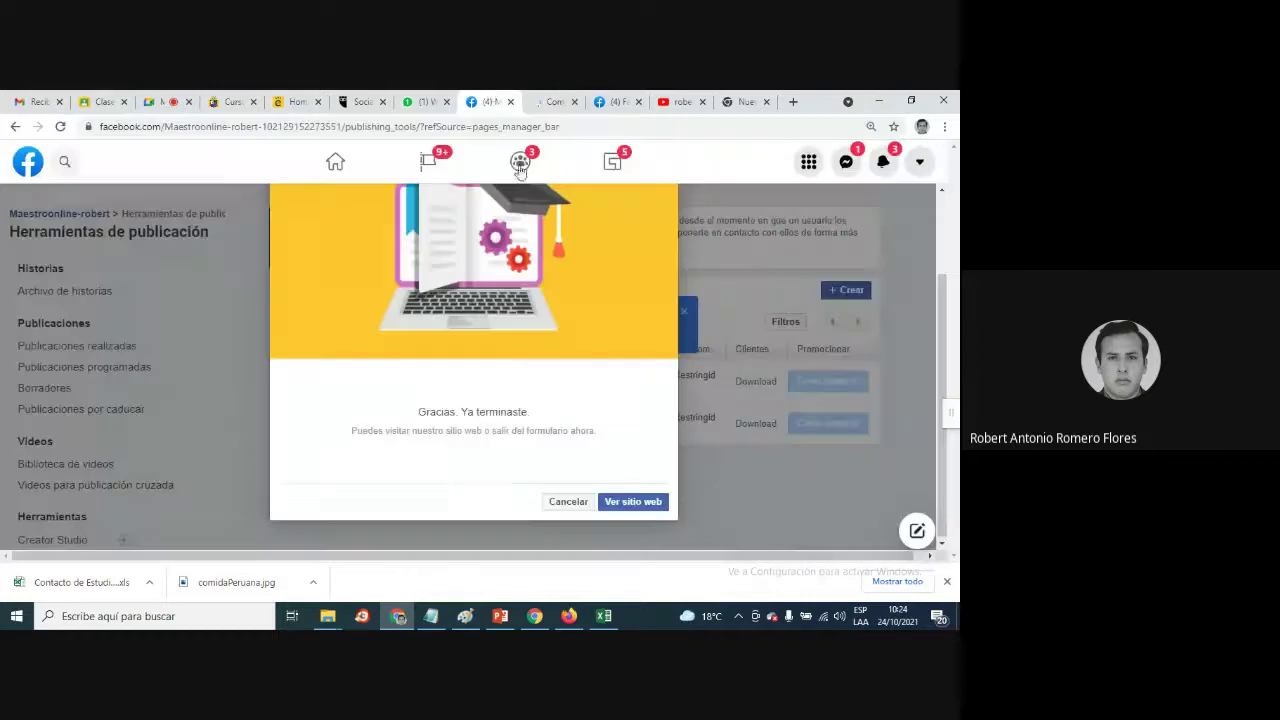
{"action": "left_click", "coordinate": [566, 502]}
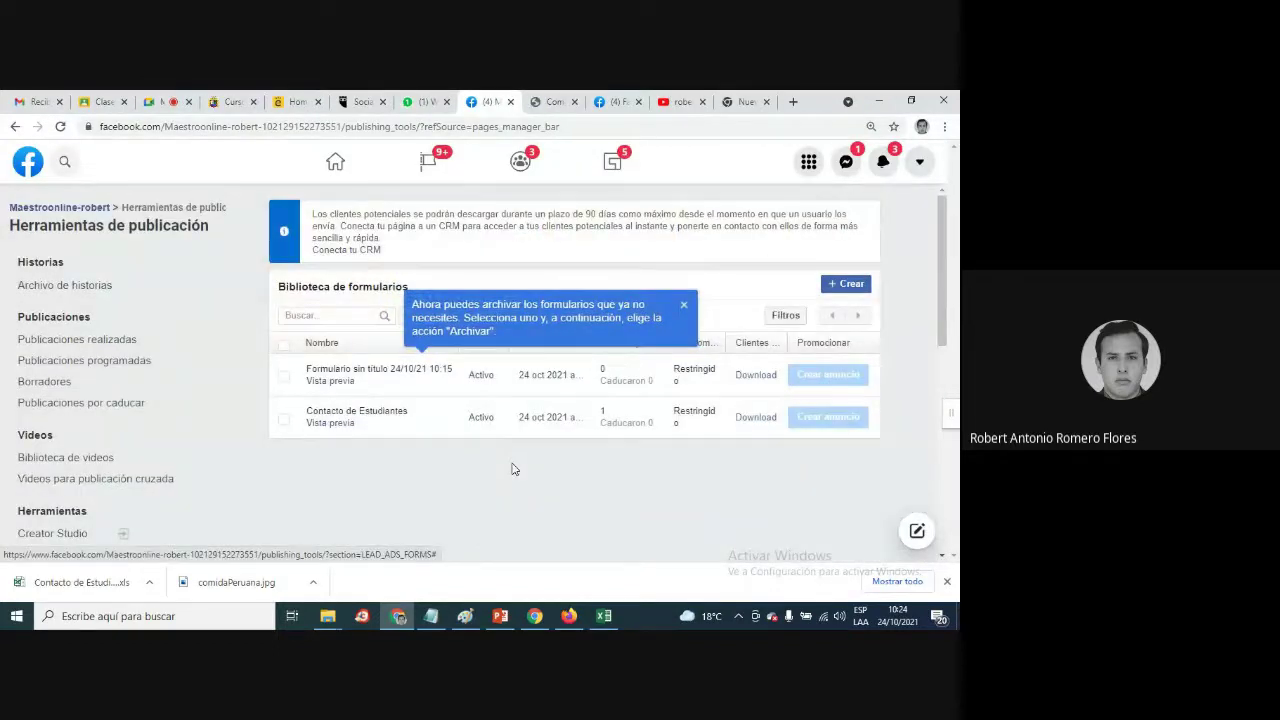
{"action": "left_click", "coordinate": [172, 99]}
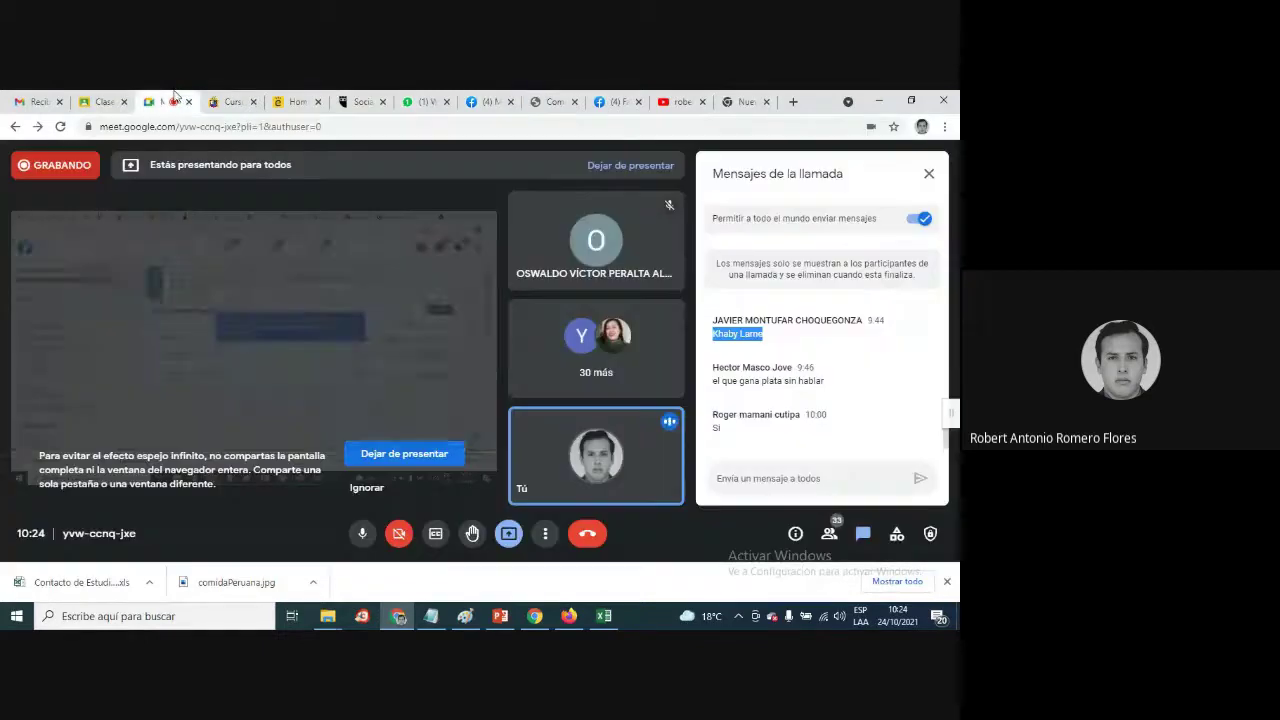
{"action": "left_click", "coordinate": [615, 102]}
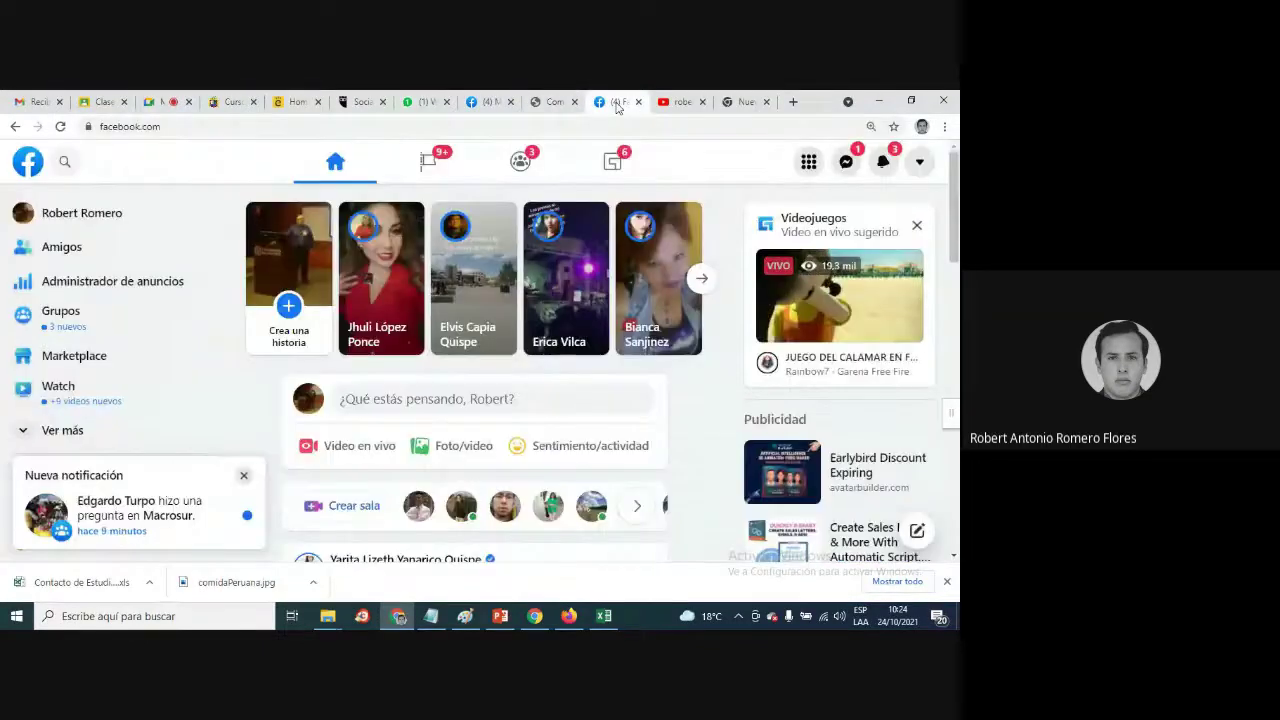
{"action": "scroll", "coordinate": [701, 430], "scroll_direction": "down", "scroll_amount": 3}
{"action": "scroll", "coordinate": [701, 430], "scroll_direction": "up", "scroll_amount": 3}
{"action": "scroll", "coordinate": [701, 430], "scroll_direction": "down", "scroll_amount": 3}
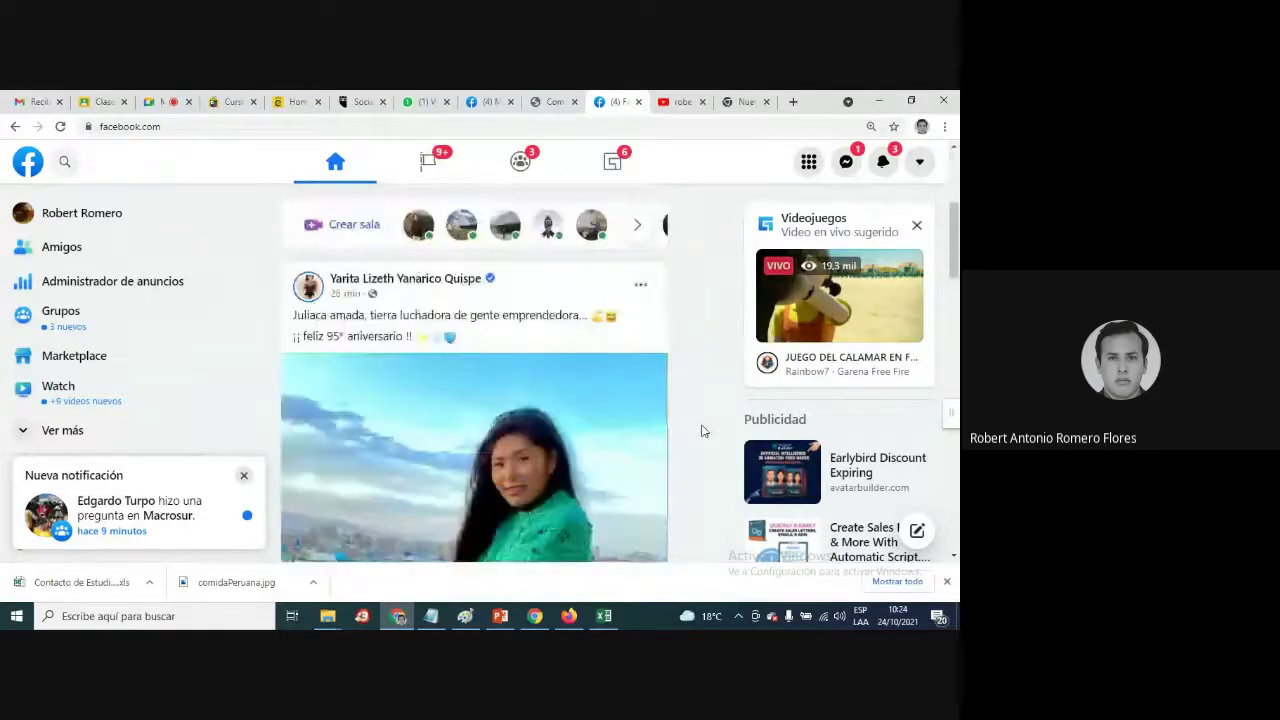
{"action": "scroll", "coordinate": [701, 430], "scroll_direction": "down", "scroll_amount": 3}
{"action": "scroll", "coordinate": [701, 430], "scroll_direction": "up", "scroll_amount": 6}
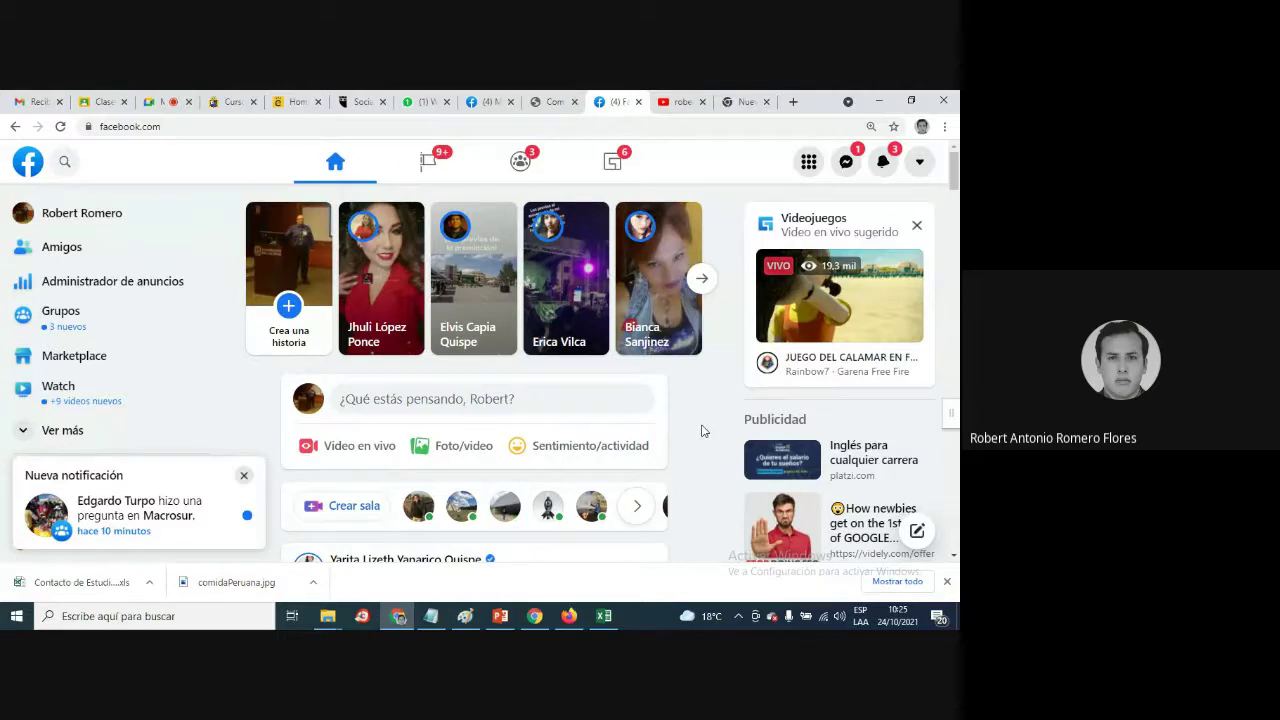
{"action": "scroll", "coordinate": [710, 412], "scroll_direction": "down", "scroll_amount": 1}
{"action": "scroll", "coordinate": [713, 403], "scroll_direction": "down", "scroll_amount": 6}
{"action": "scroll", "coordinate": [714, 401], "scroll_direction": "up", "scroll_amount": 6}
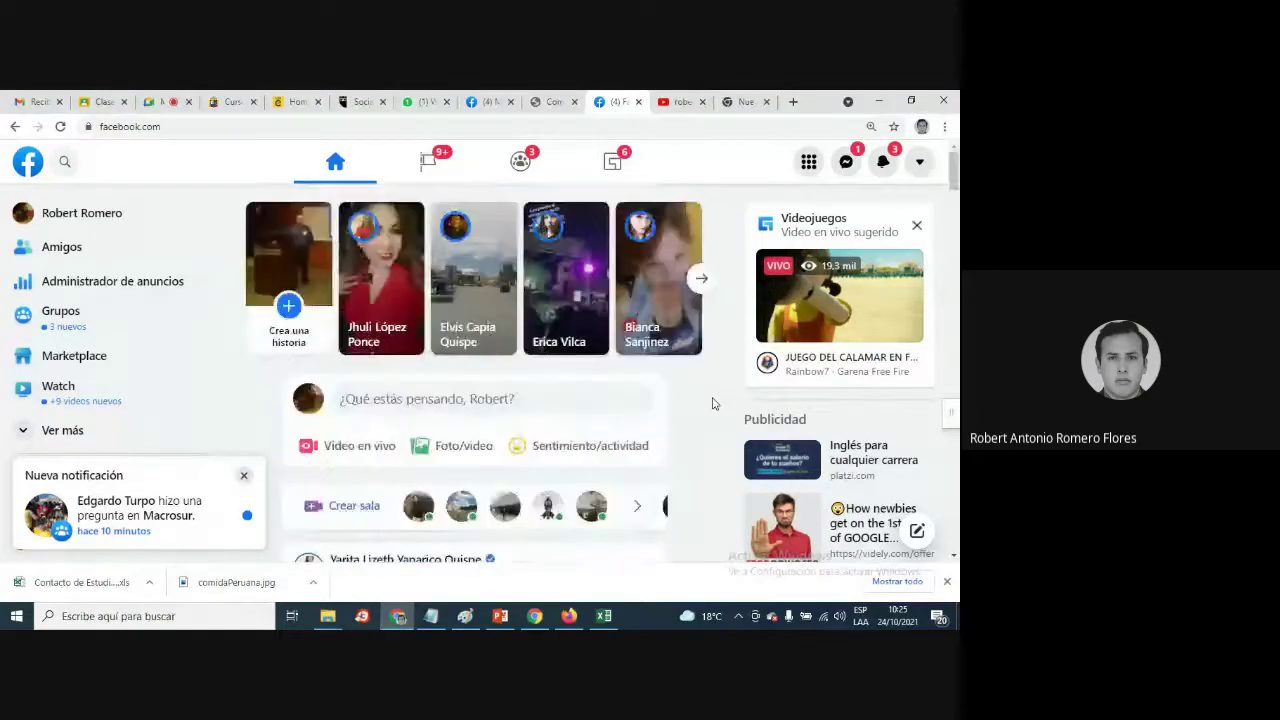
{"action": "left_click", "coordinate": [488, 101]}
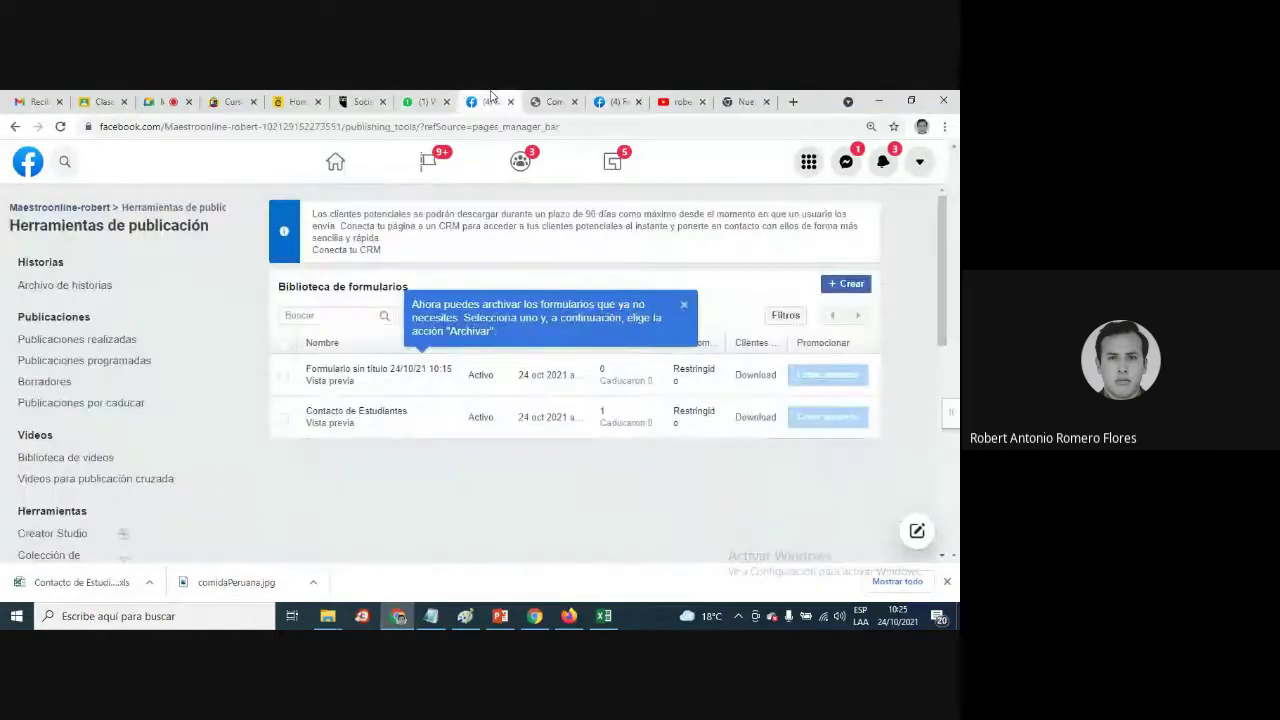
Dismiss the archiving tip and open the Maestroonline-robert page from the home sidebar shortcuts.
{"action": "left_click", "coordinate": [683, 304]}
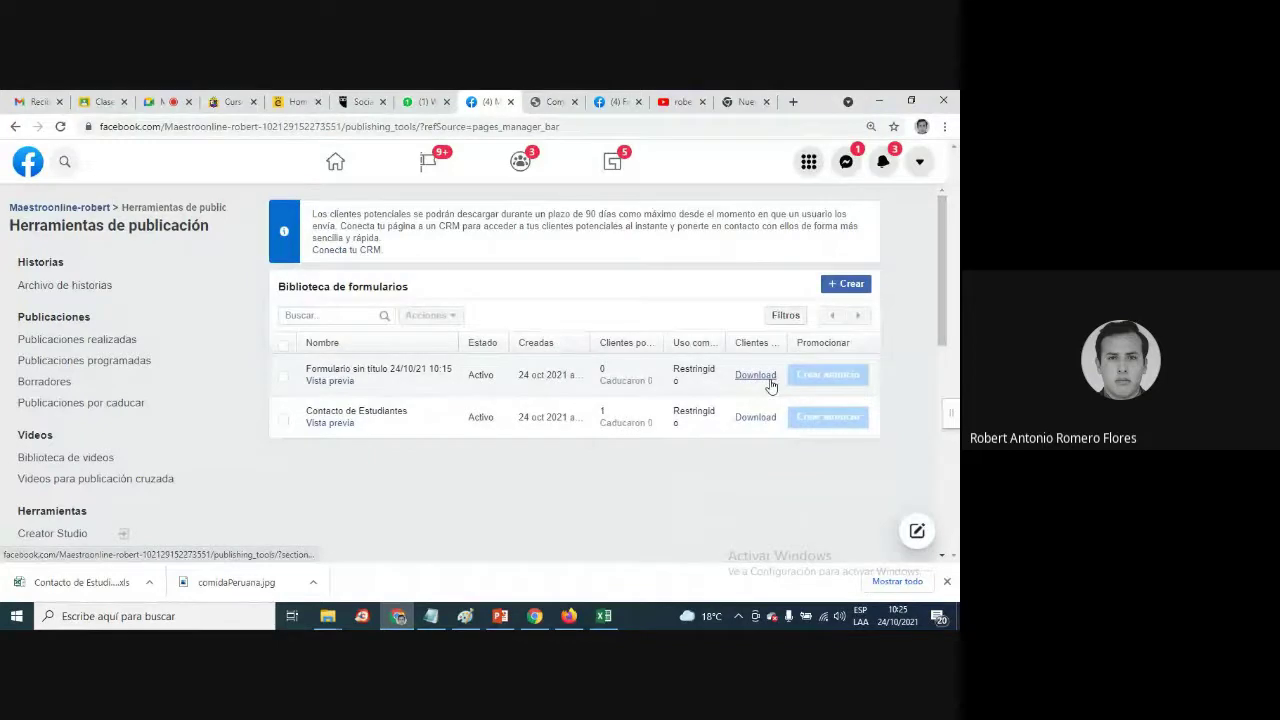
{"action": "left_click", "coordinate": [335, 161]}
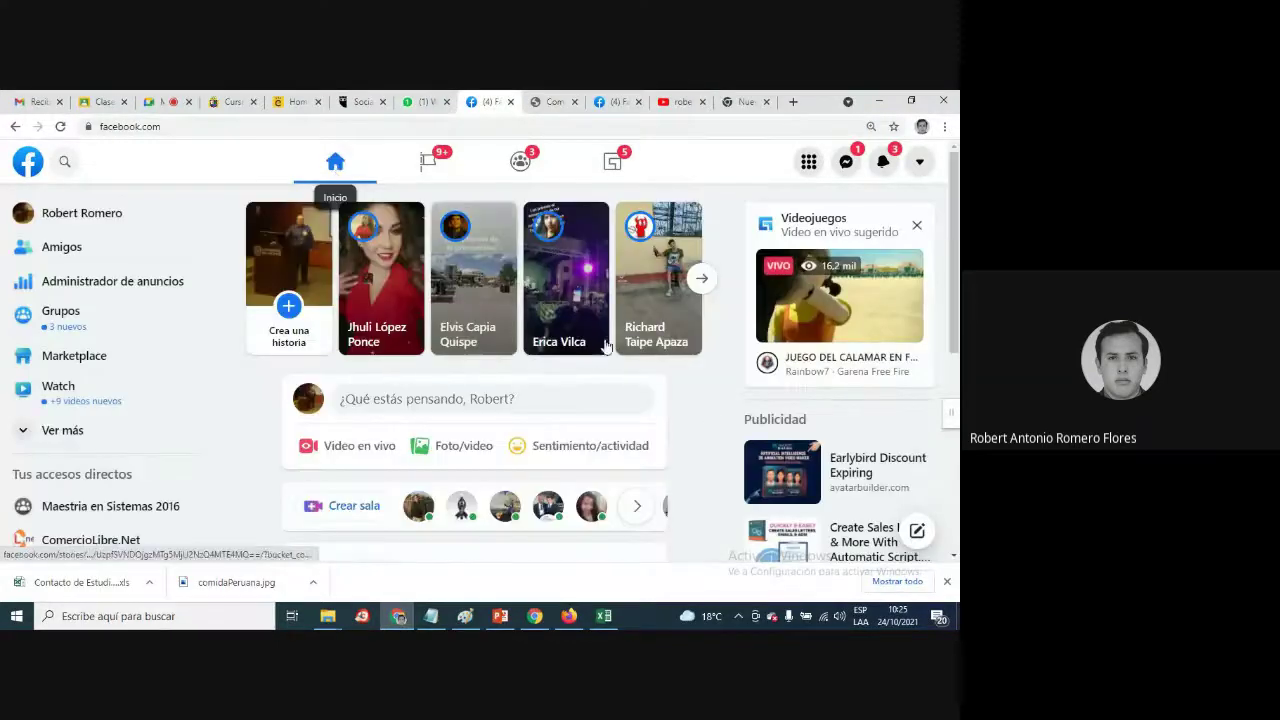
{"action": "scroll", "coordinate": [62, 430], "scroll_direction": "down", "scroll_amount": 2}
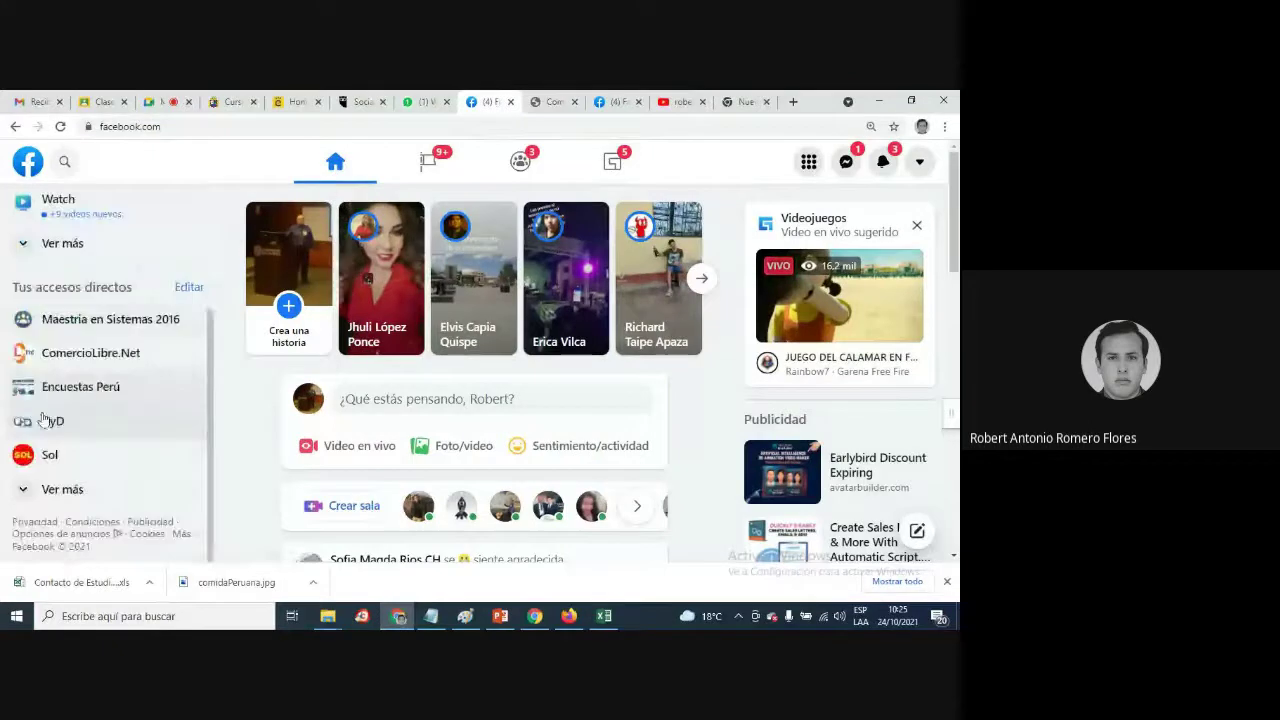
{"action": "left_click", "coordinate": [62, 487]}
{"action": "scroll", "coordinate": [111, 437], "scroll_direction": "down", "scroll_amount": 3}
{"action": "scroll", "coordinate": [113, 442], "scroll_direction": "down", "scroll_amount": 2}
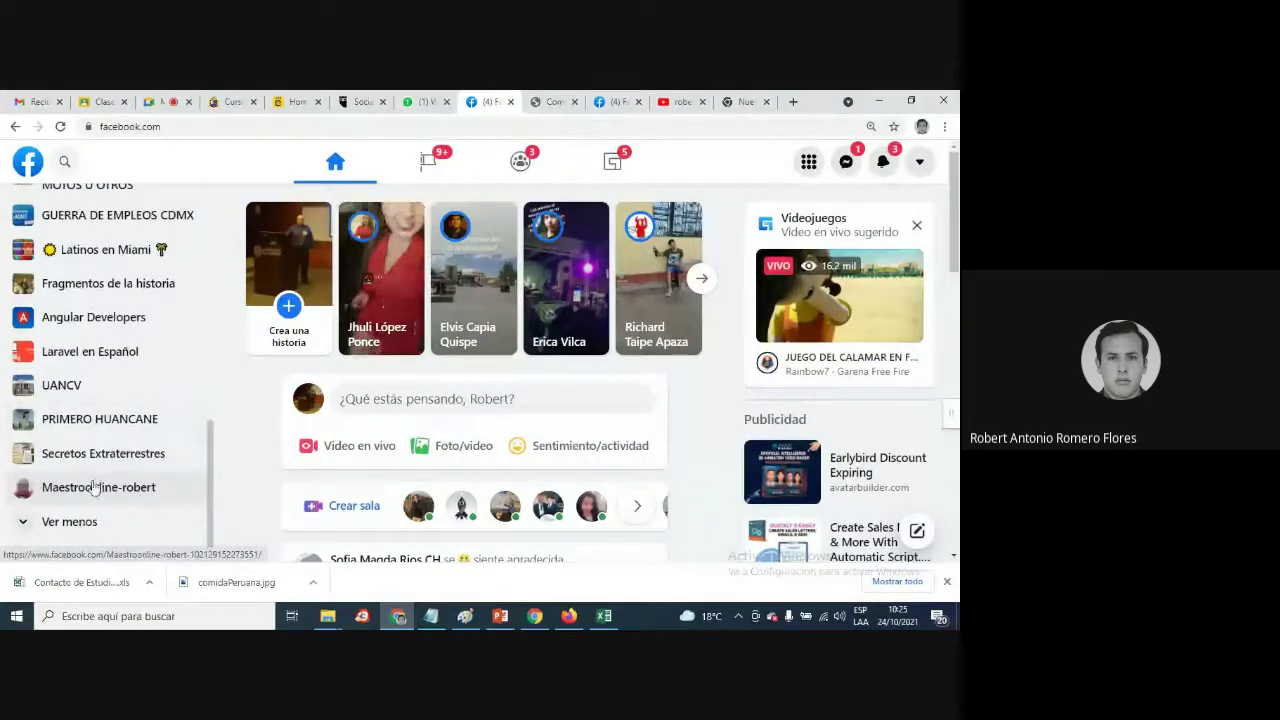
{"action": "left_click", "coordinate": [95, 487]}
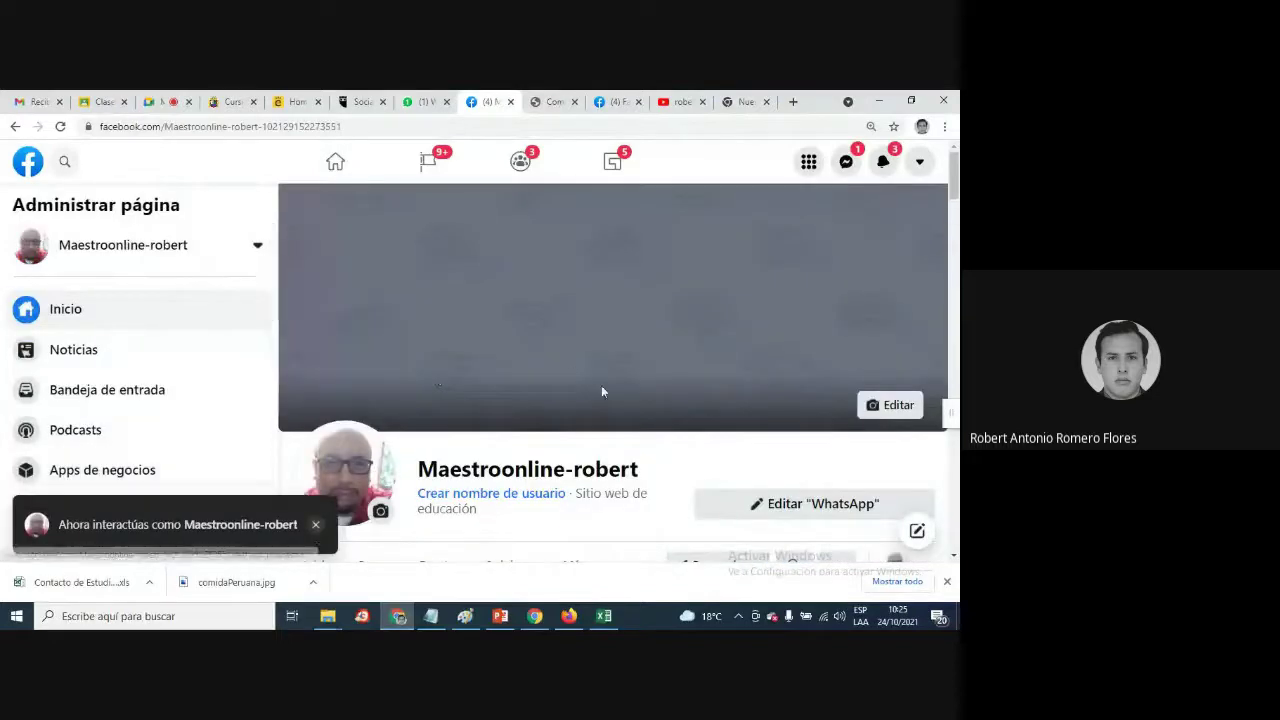
Browse through the Maestroonline-robert page, then return to the home news feed.
{"action": "scroll", "coordinate": [601, 391], "scroll_direction": "down", "scroll_amount": 7}
{"action": "scroll", "coordinate": [601, 393], "scroll_direction": "down", "scroll_amount": 3}
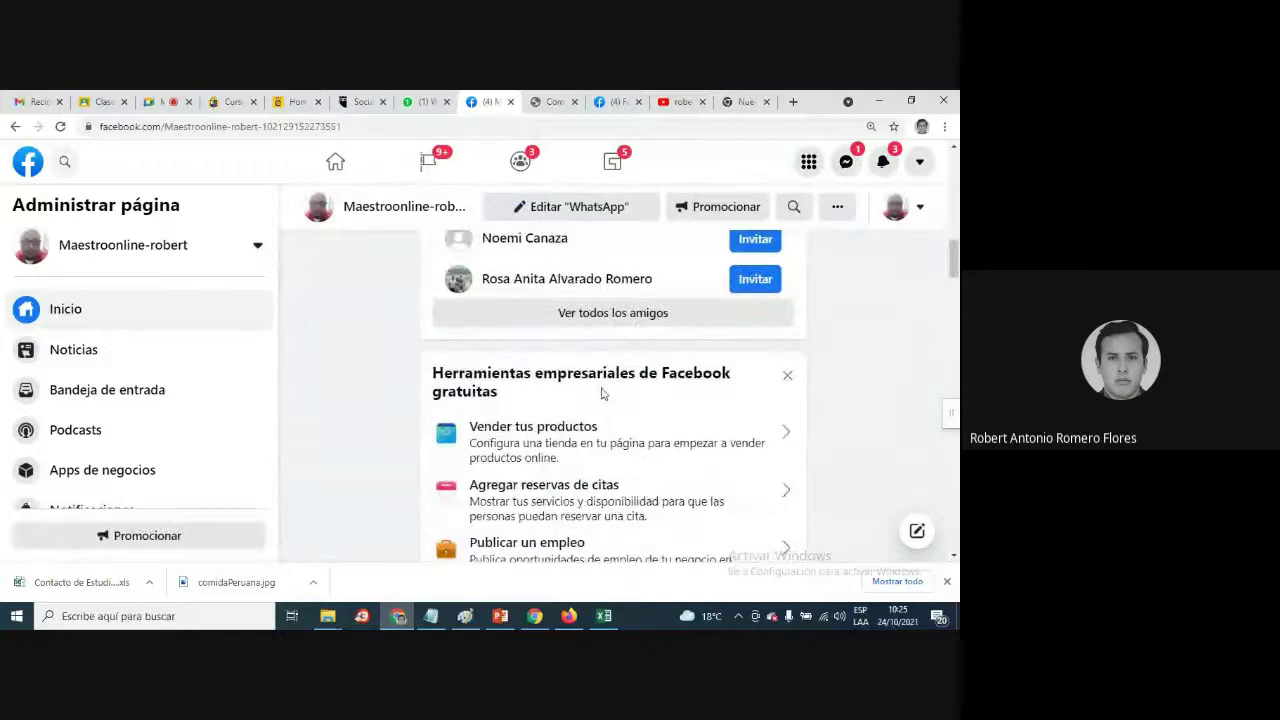
{"action": "scroll", "coordinate": [601, 393], "scroll_direction": "down", "scroll_amount": 5}
{"action": "scroll", "coordinate": [601, 393], "scroll_direction": "down", "scroll_amount": 6}
{"action": "scroll", "coordinate": [601, 393], "scroll_direction": "down", "scroll_amount": 5}
{"action": "scroll", "coordinate": [601, 393], "scroll_direction": "down", "scroll_amount": 10}
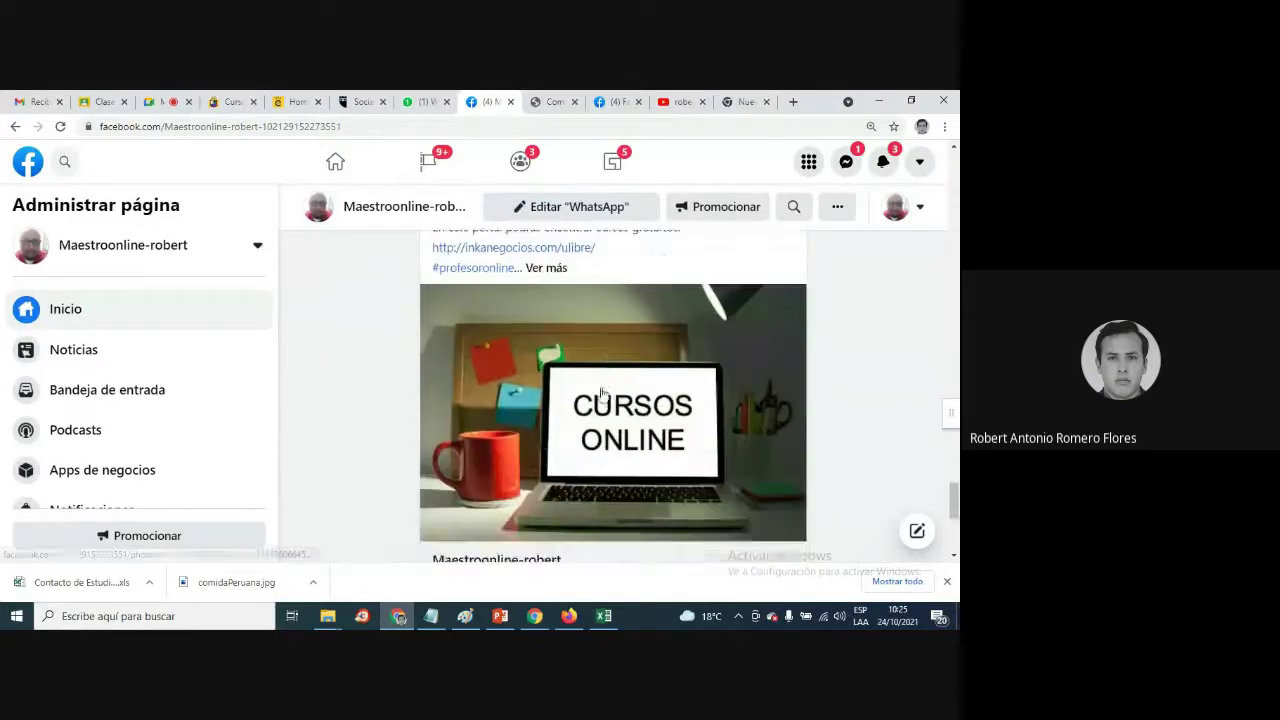
{"action": "scroll", "coordinate": [601, 393], "scroll_direction": "down", "scroll_amount": 3}
{"action": "scroll", "coordinate": [601, 393], "scroll_direction": "up", "scroll_amount": 15}
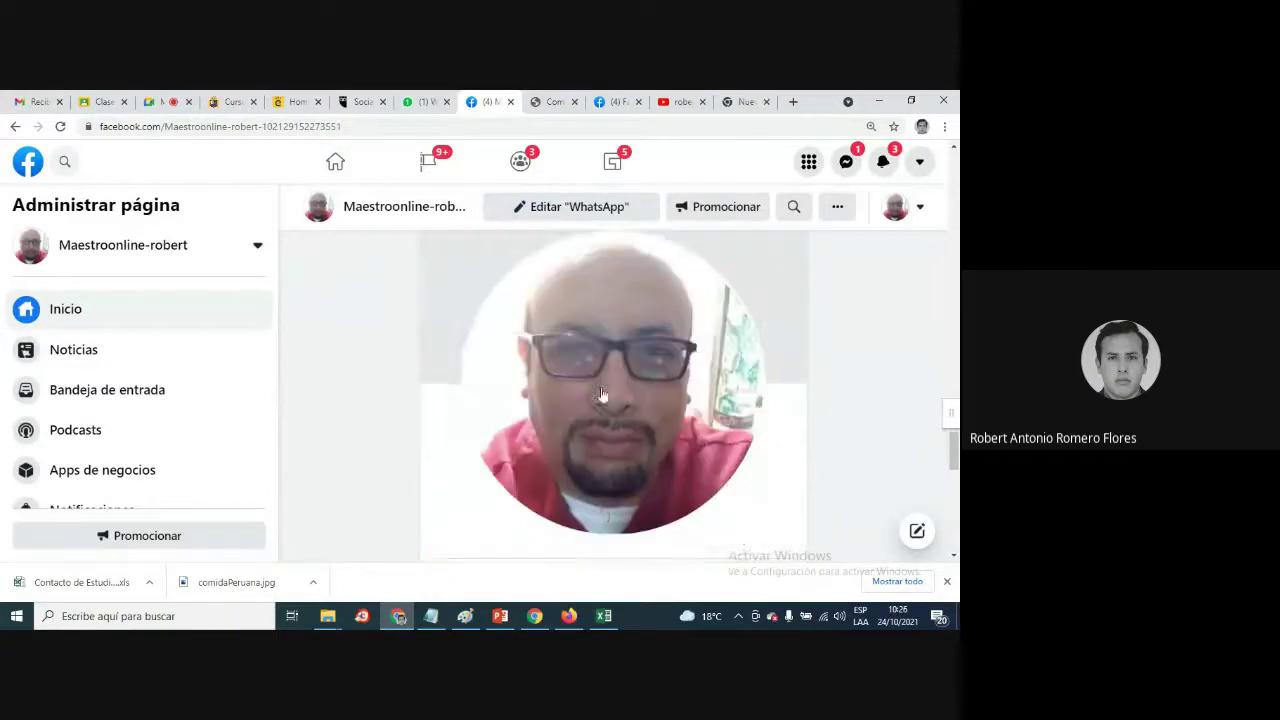
{"action": "scroll", "coordinate": [601, 393], "scroll_direction": "up", "scroll_amount": 15}
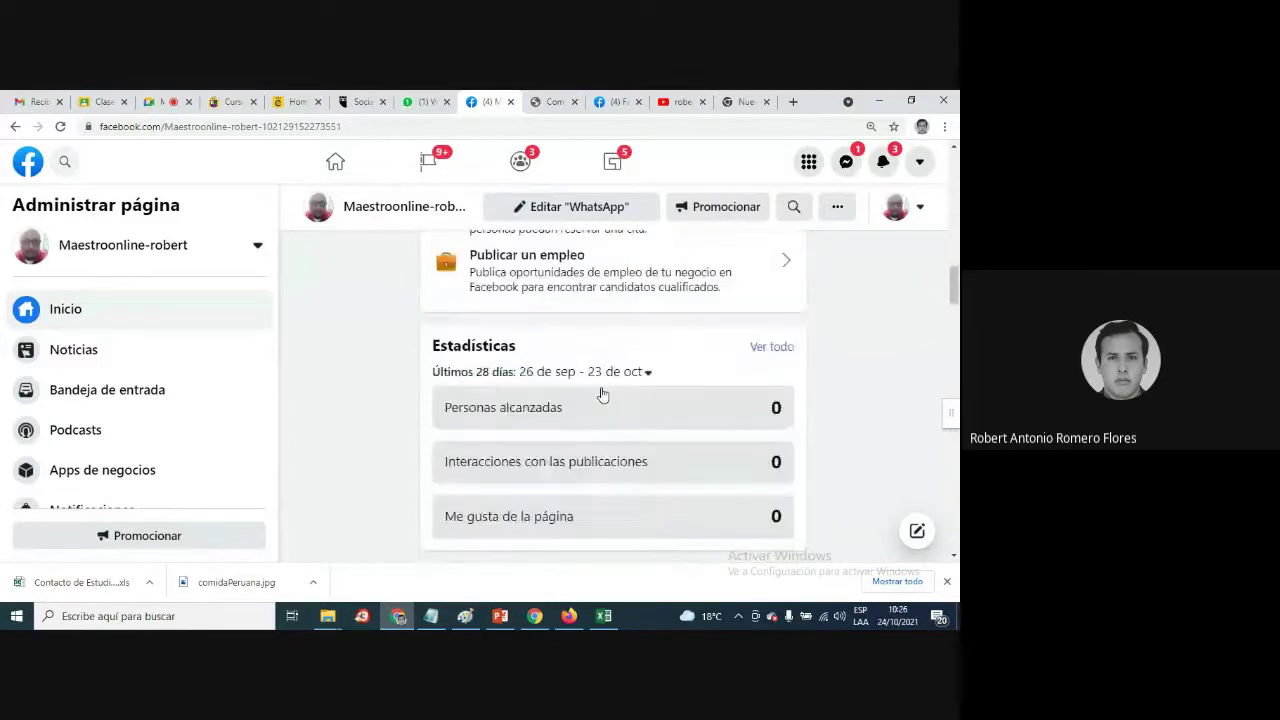
{"action": "scroll", "coordinate": [603, 395], "scroll_direction": "up", "scroll_amount": 6}
{"action": "scroll", "coordinate": [602, 390], "scroll_direction": "down", "scroll_amount": 7}
{"action": "scroll", "coordinate": [602, 390], "scroll_direction": "down", "scroll_amount": 15}
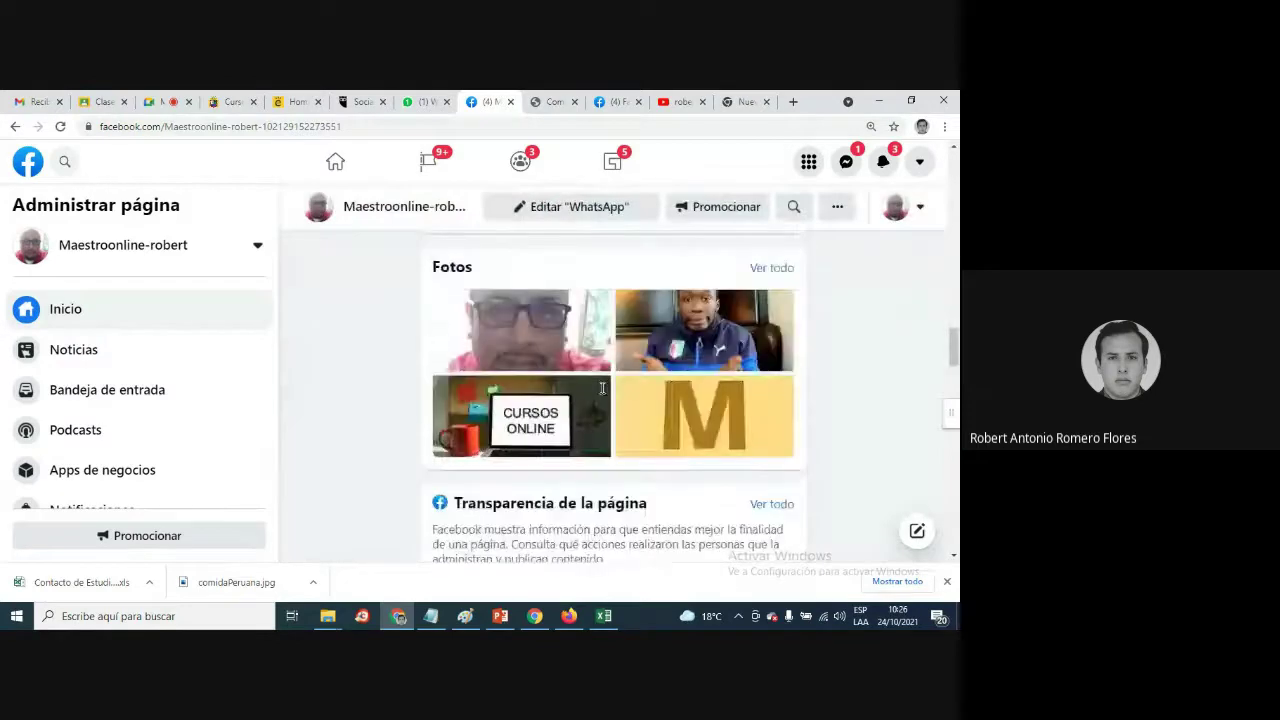
{"action": "scroll", "coordinate": [602, 395], "scroll_direction": "up", "scroll_amount": 20}
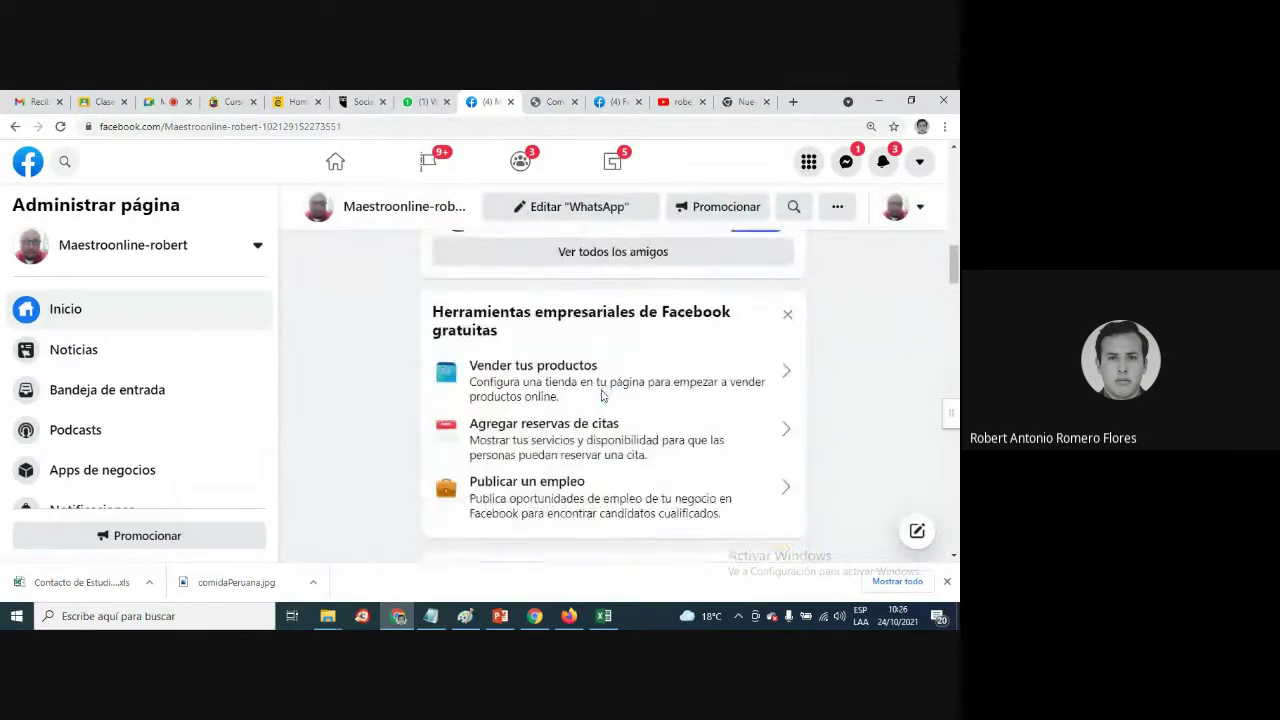
{"action": "scroll", "coordinate": [603, 388], "scroll_direction": "up", "scroll_amount": 1}
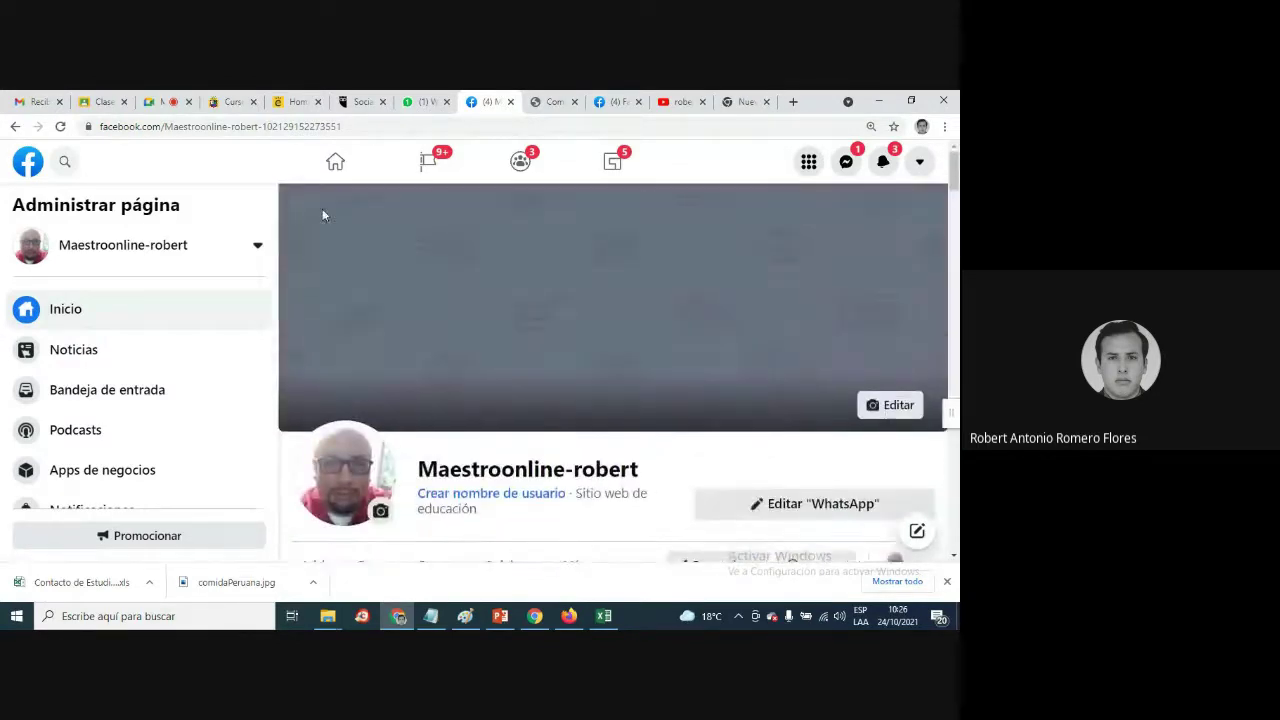
{"action": "left_click", "coordinate": [335, 162]}
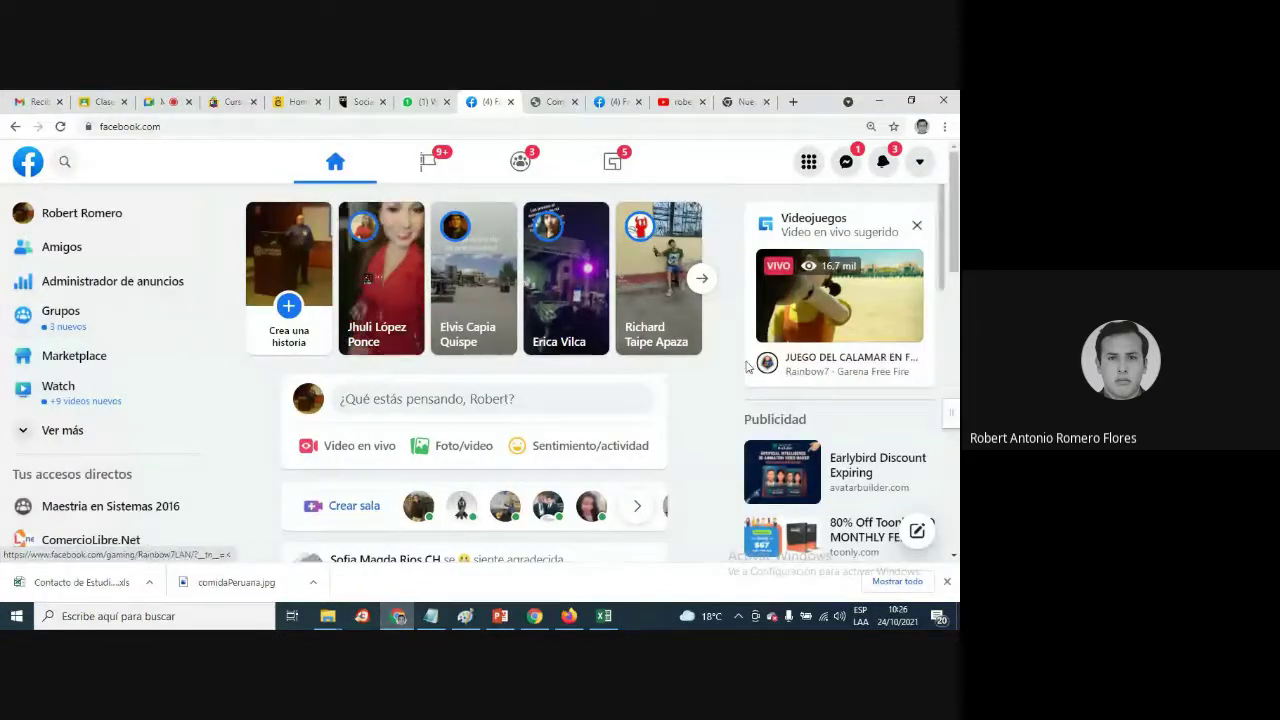
Return to the first feed tab and open Maestroonline-robert from the expanded shortcuts.
{"action": "left_click", "coordinate": [550, 101]}
{"action": "left_click", "coordinate": [477, 104]}
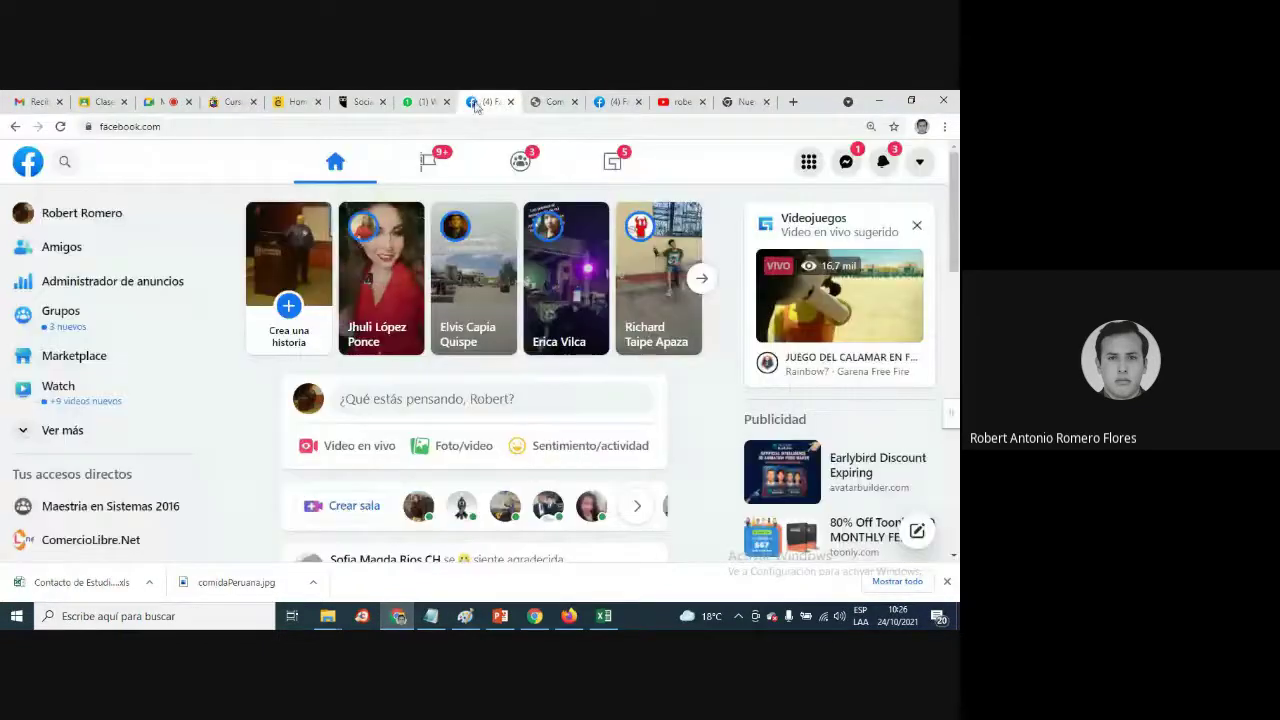
{"action": "left_click", "coordinate": [628, 102]}
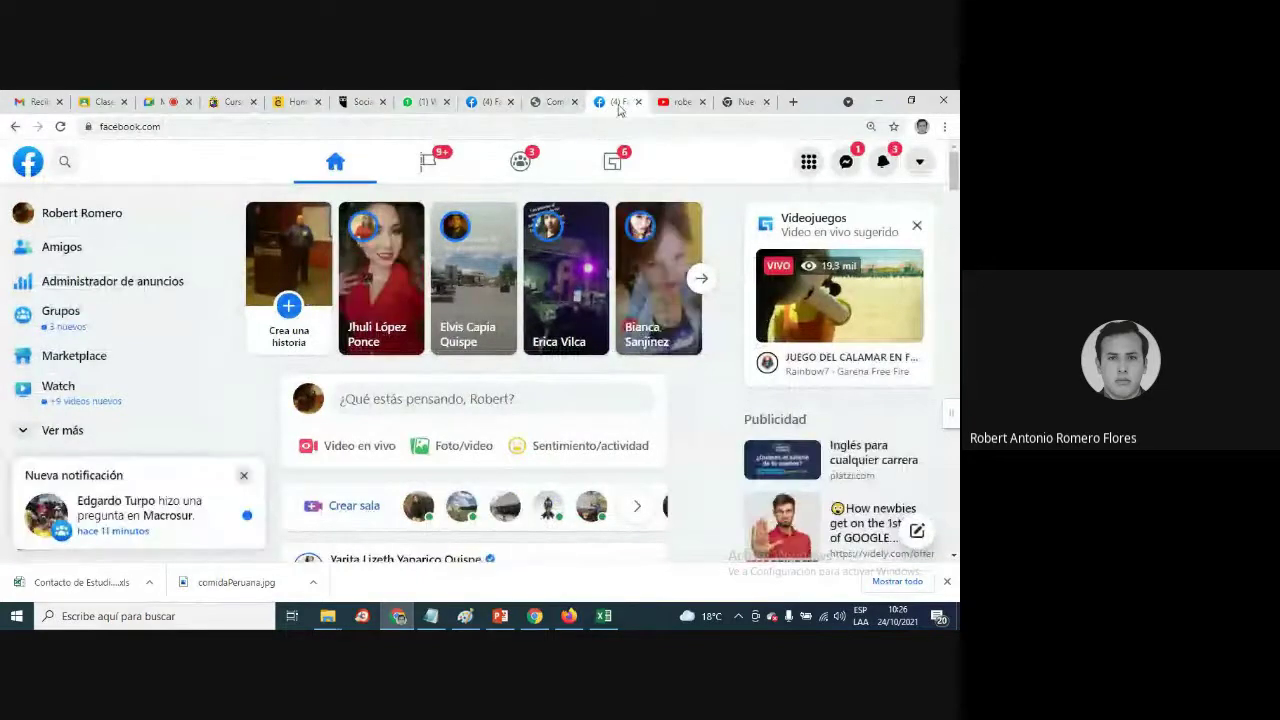
{"action": "left_click", "coordinate": [485, 102]}
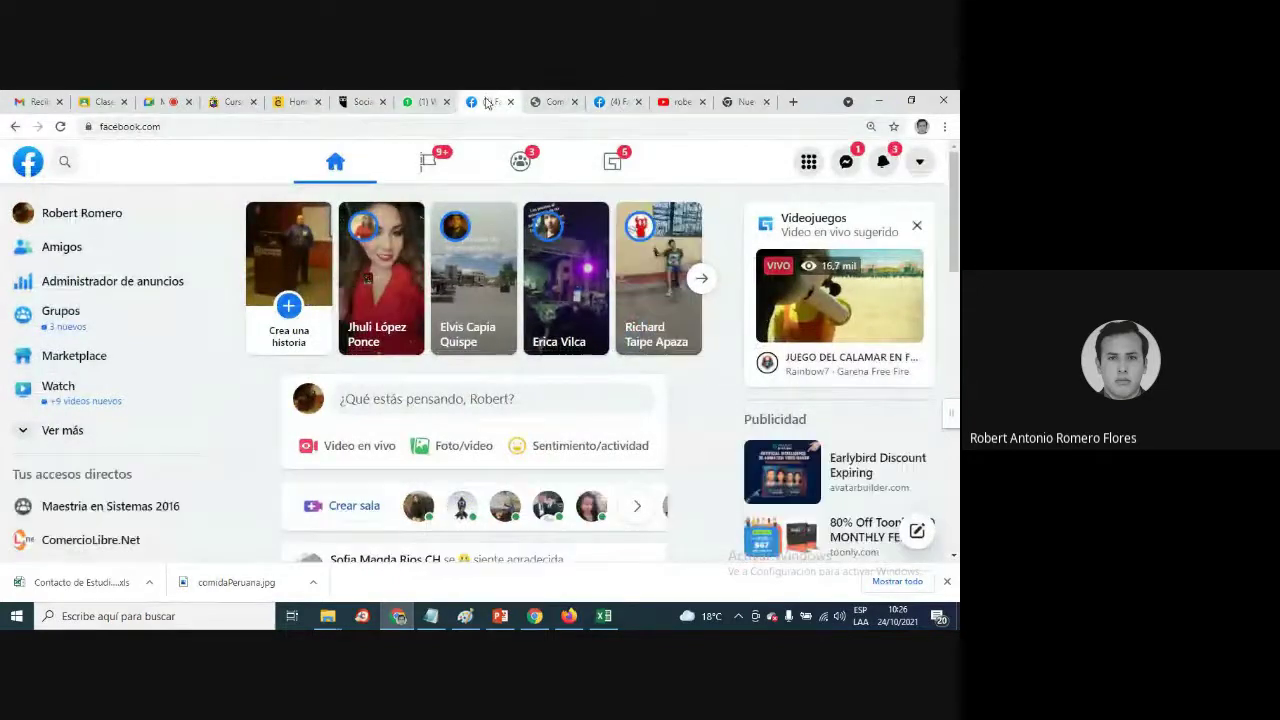
{"action": "scroll", "coordinate": [119, 533], "scroll_direction": "down", "scroll_amount": 2}
{"action": "left_click", "coordinate": [100, 487]}
{"action": "scroll", "coordinate": [86, 472], "scroll_direction": "down", "scroll_amount": 10}
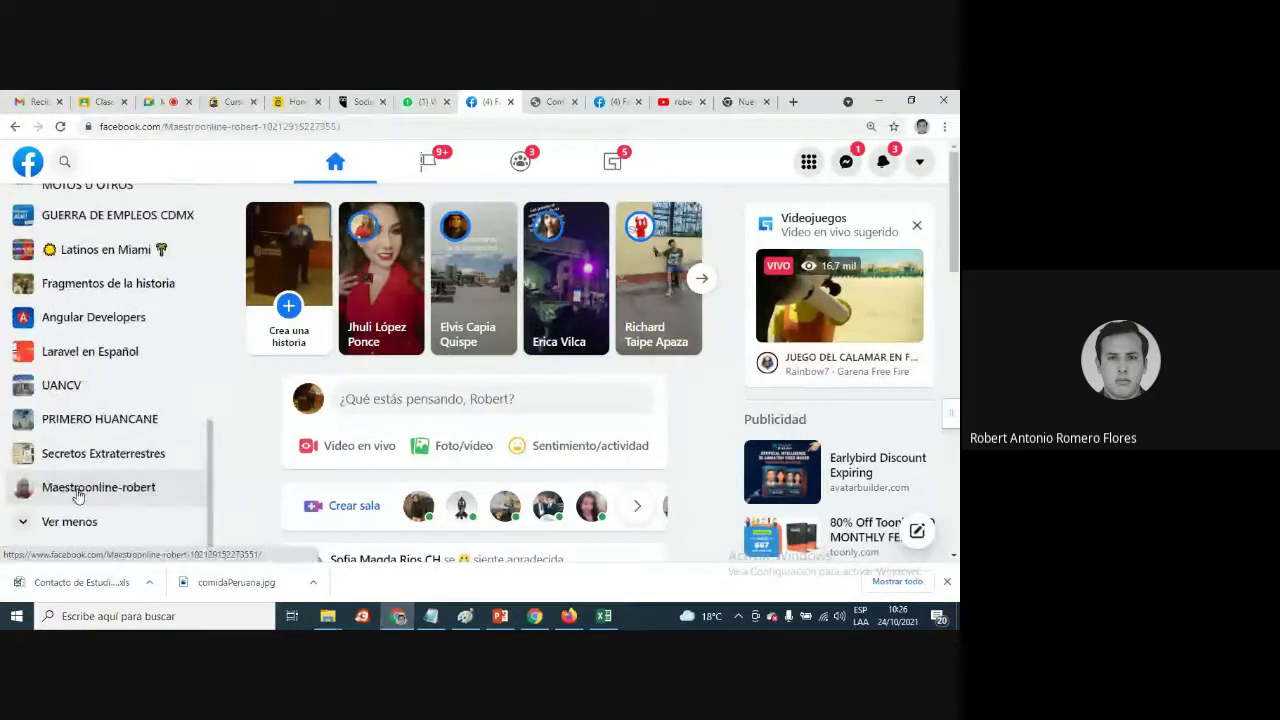
{"action": "left_click", "coordinate": [78, 490]}
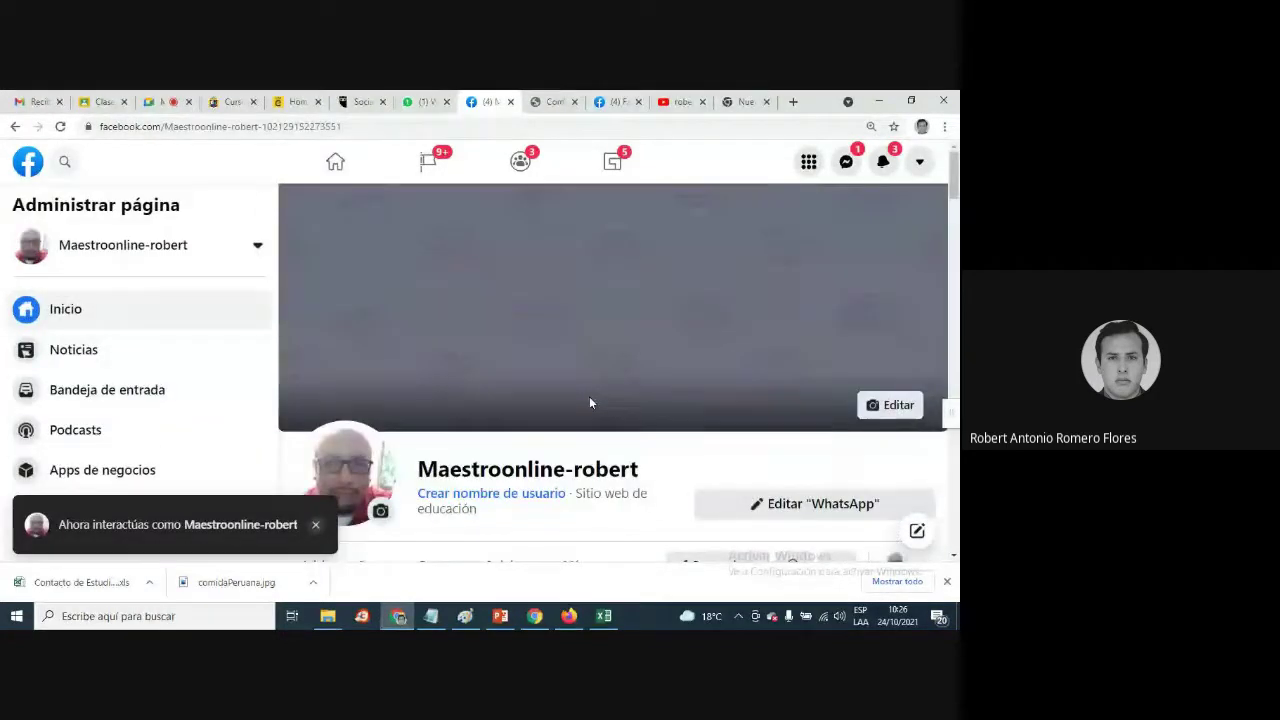
Close the downloads bar and open the page's Centro de anuncios.
{"action": "scroll", "coordinate": [591, 403], "scroll_direction": "down", "scroll_amount": 3}
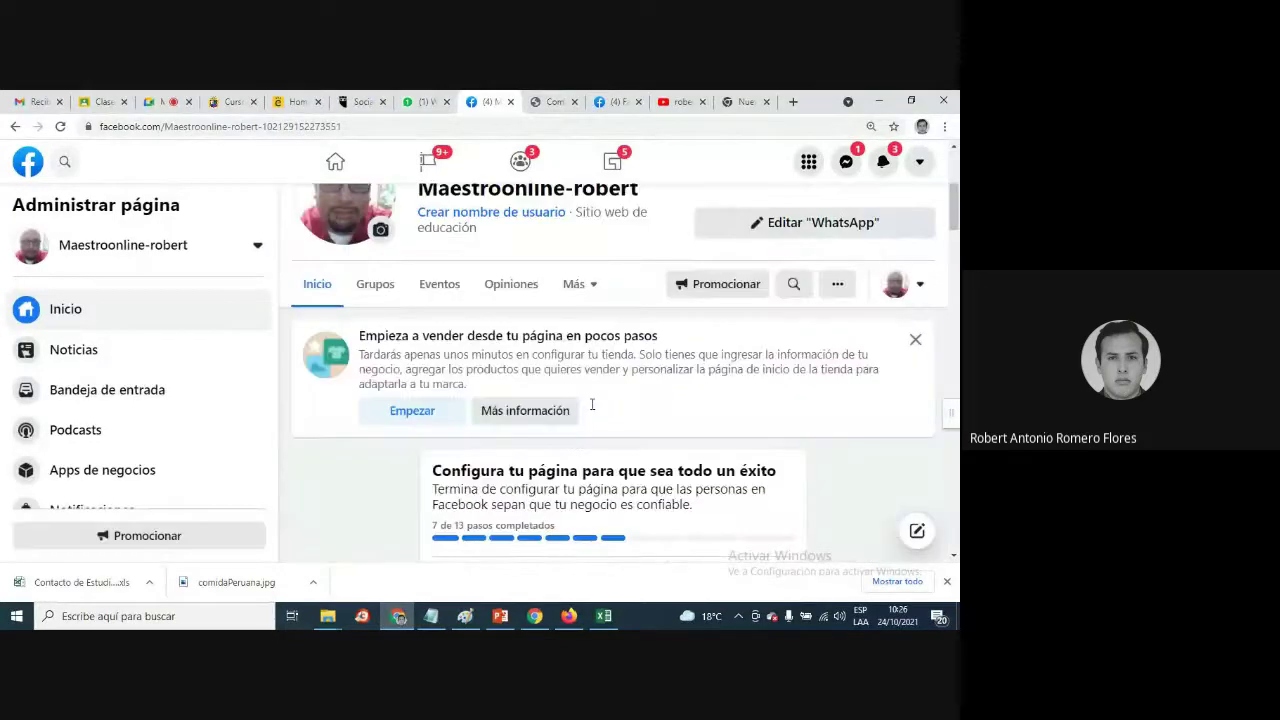
{"action": "left_click", "coordinate": [948, 584]}
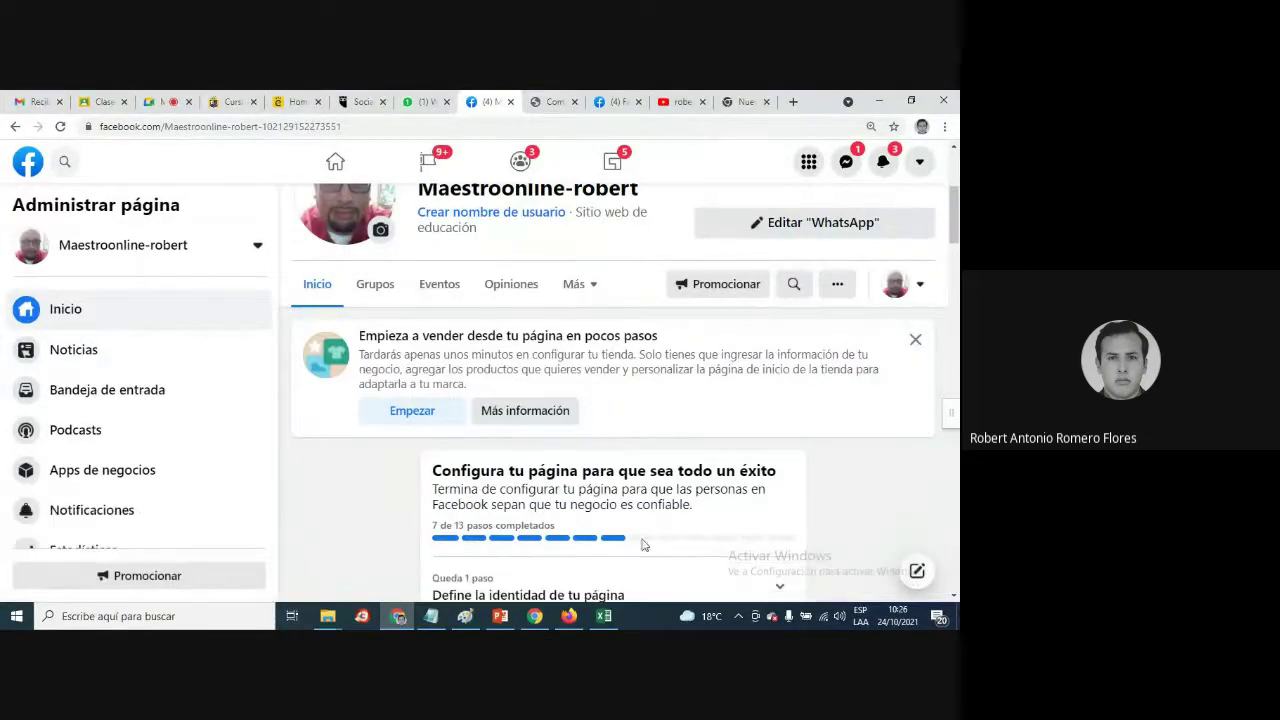
{"action": "scroll", "coordinate": [73, 392], "scroll_direction": "down", "scroll_amount": 2}
{"action": "scroll", "coordinate": [80, 392], "scroll_direction": "down", "scroll_amount": 1}
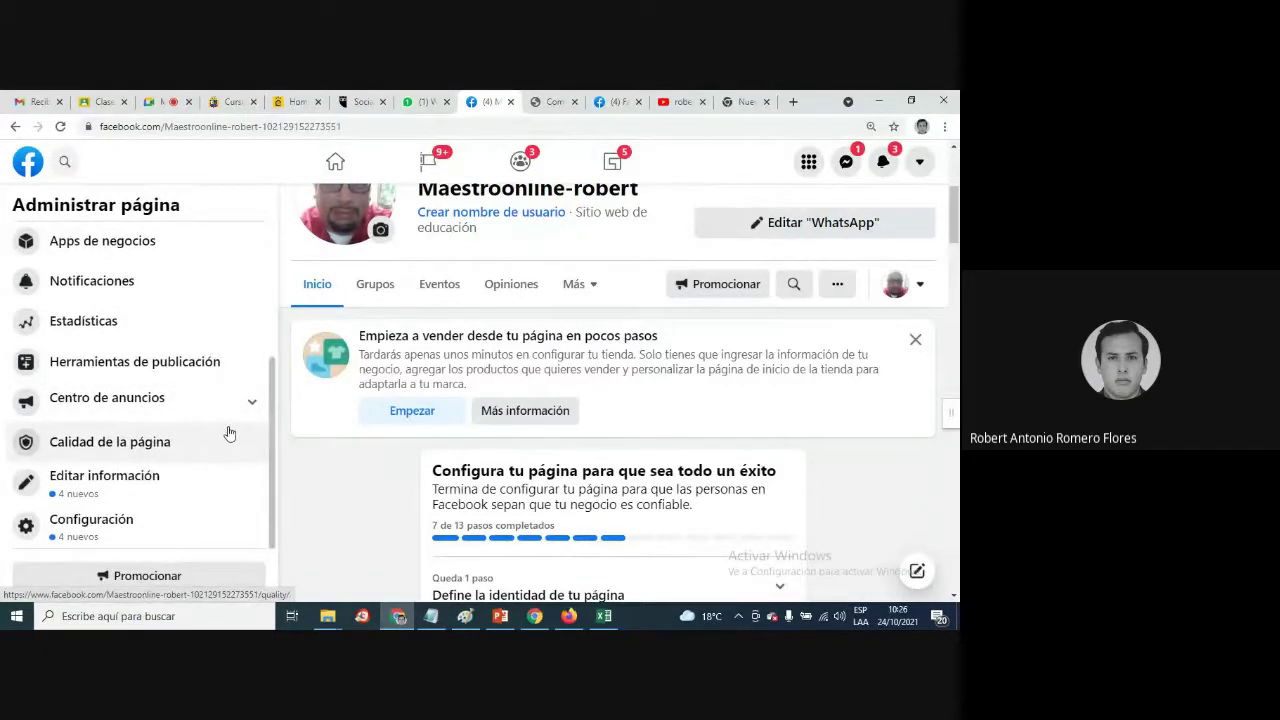
{"action": "left_click", "coordinate": [118, 397]}
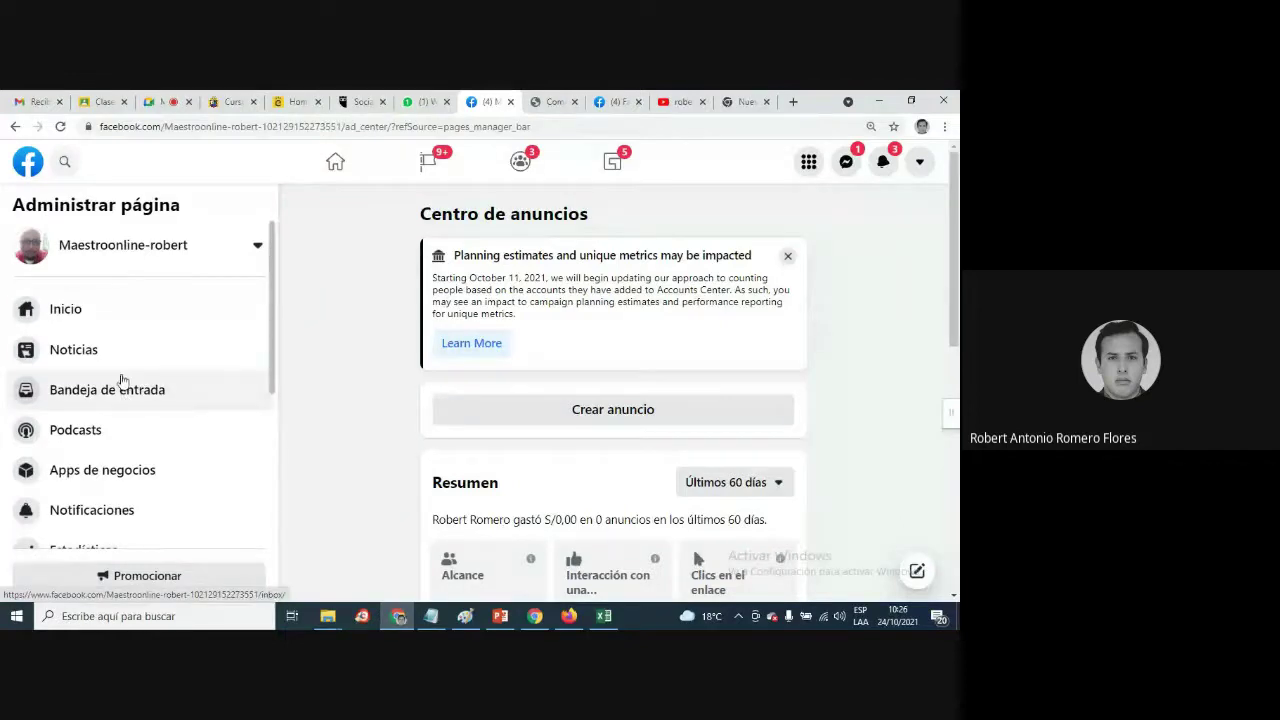
Look over the home feed tab, then return to the Ads Center tab.
{"action": "scroll", "coordinate": [175, 330], "scroll_direction": "down", "scroll_amount": 2}
{"action": "scroll", "coordinate": [166, 374], "scroll_direction": "down", "scroll_amount": 2}
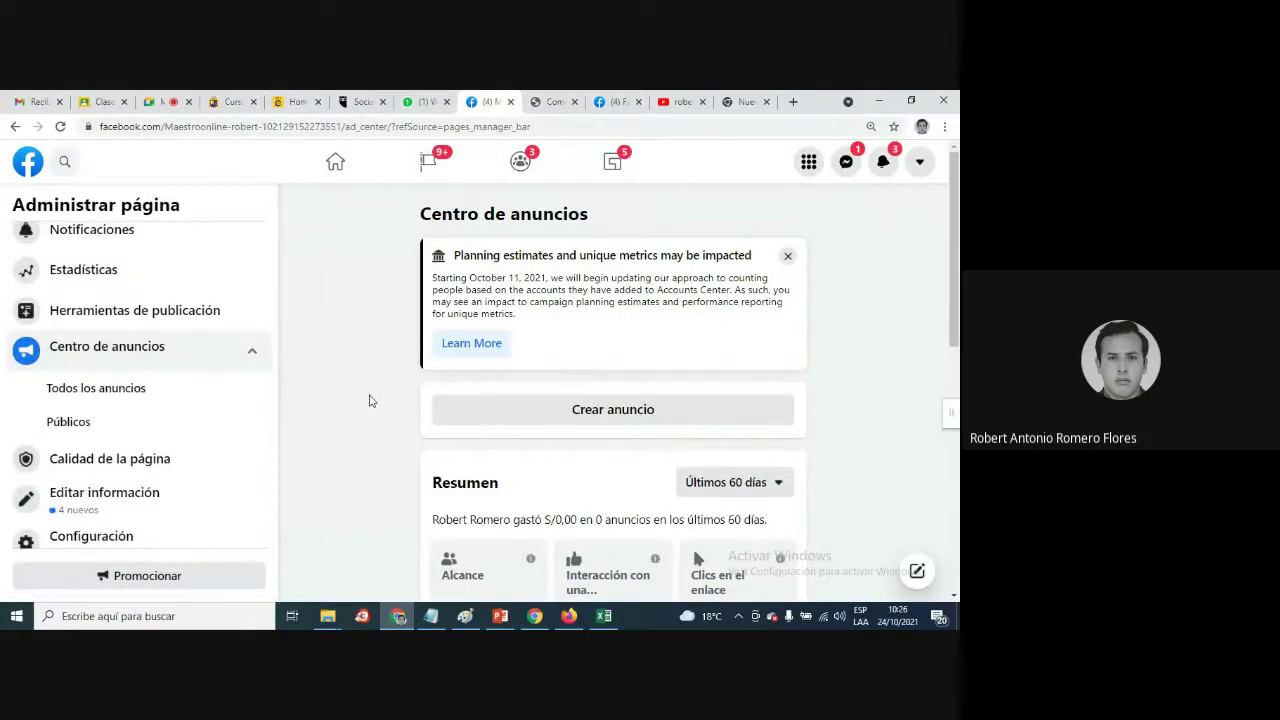
{"action": "left_click", "coordinate": [617, 101]}
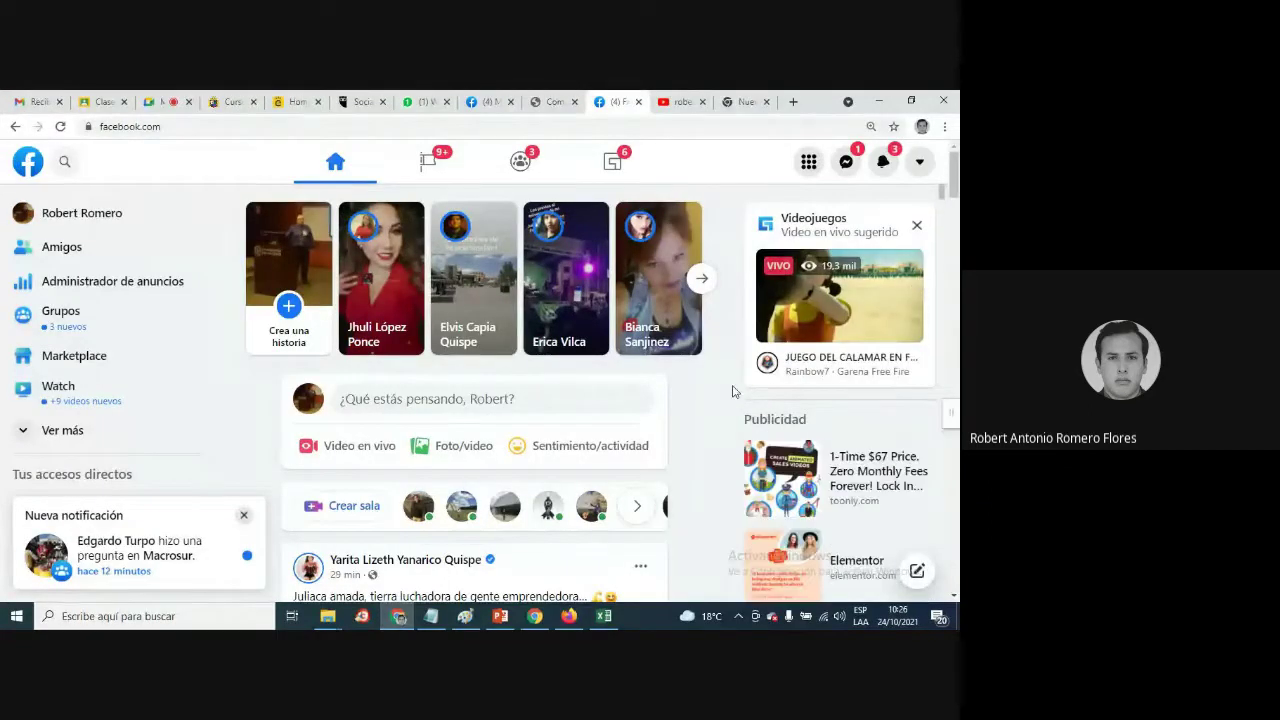
{"action": "scroll", "coordinate": [671, 432], "scroll_direction": "down", "scroll_amount": 1}
{"action": "scroll", "coordinate": [852, 472], "scroll_direction": "down", "scroll_amount": 4}
{"action": "scroll", "coordinate": [852, 472], "scroll_direction": "up", "scroll_amount": 5}
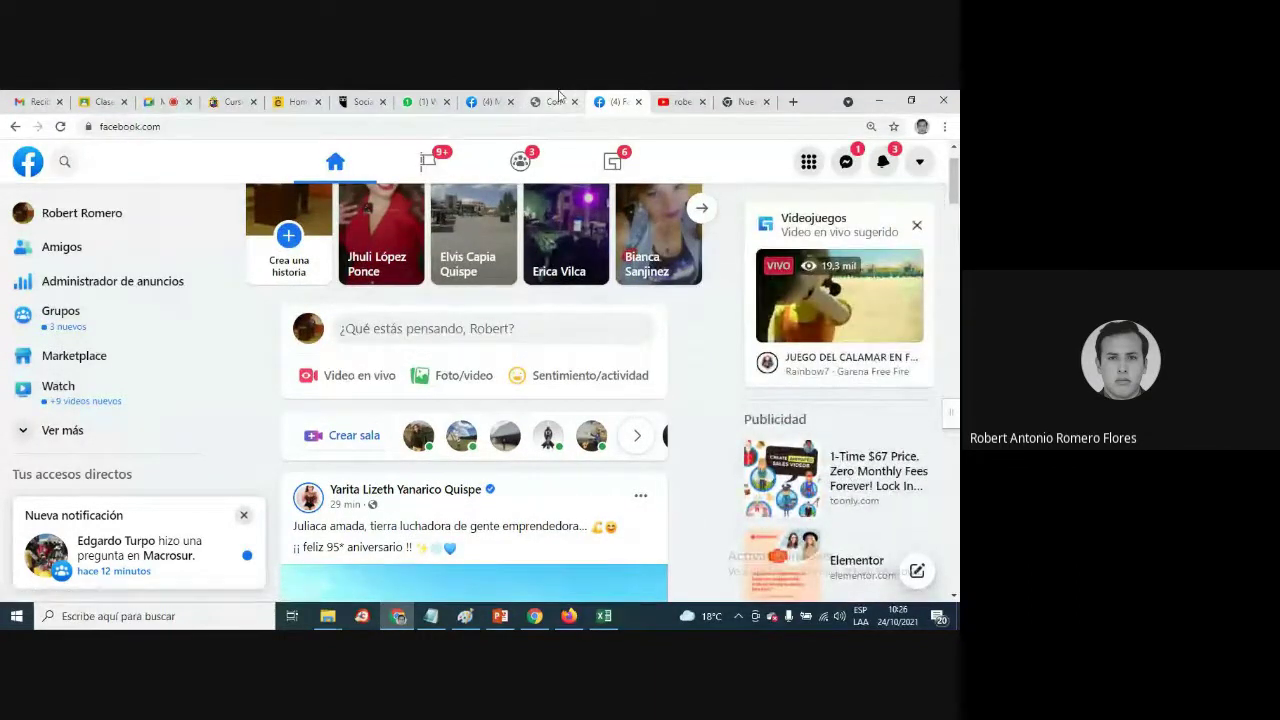
{"action": "left_click", "coordinate": [488, 101]}
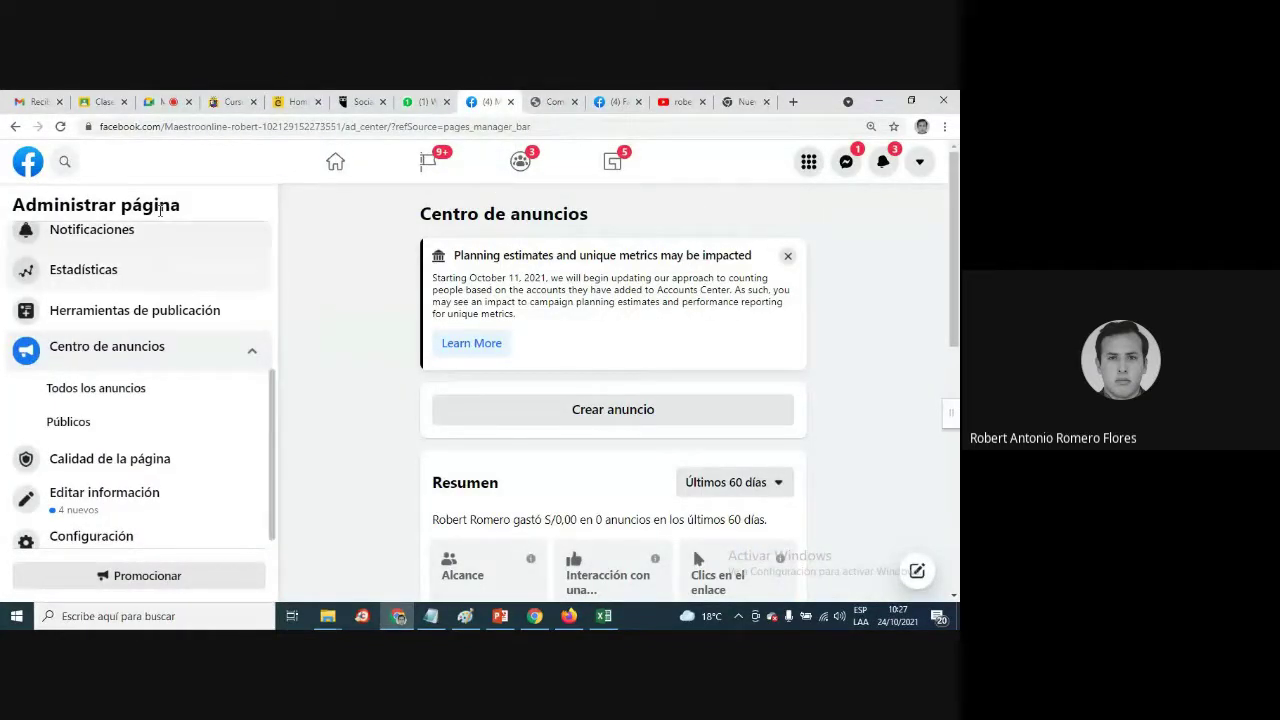
Go back to the page, reopen Centro de anuncios, and open Herramientas de publicación.
{"action": "left_click", "coordinate": [8, 132]}
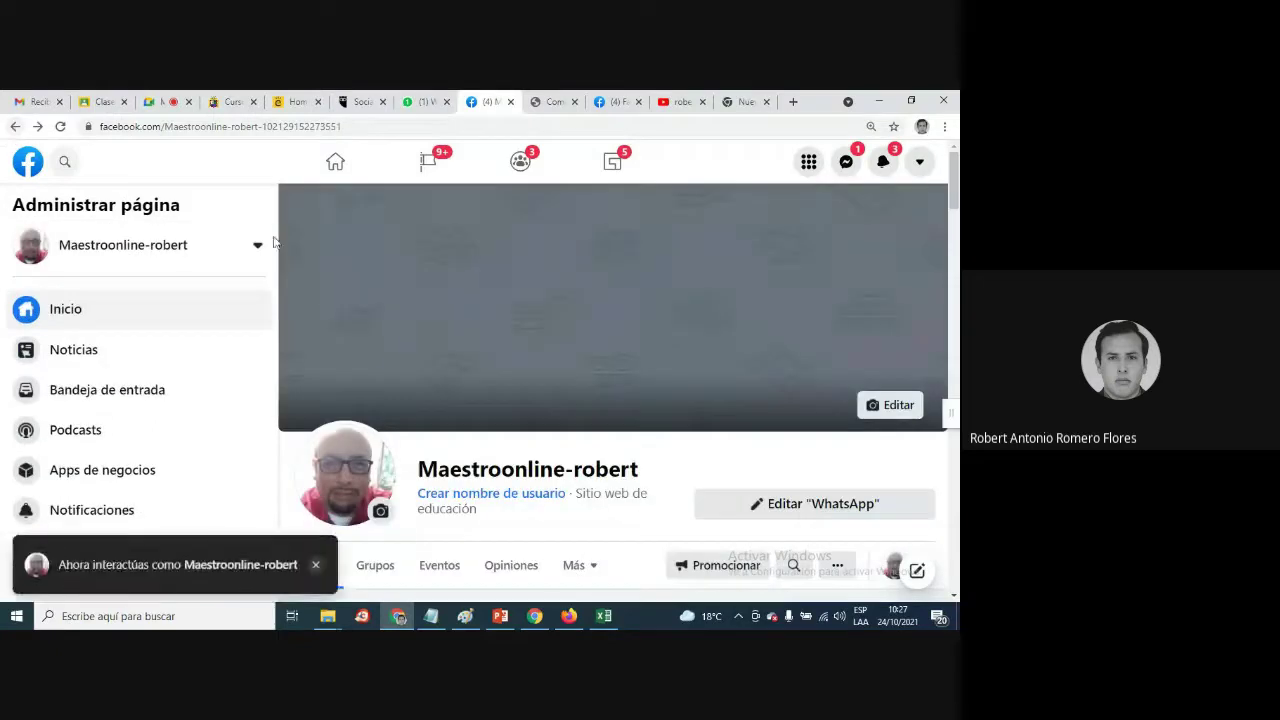
{"action": "scroll", "coordinate": [86, 352], "scroll_direction": "down", "scroll_amount": 2}
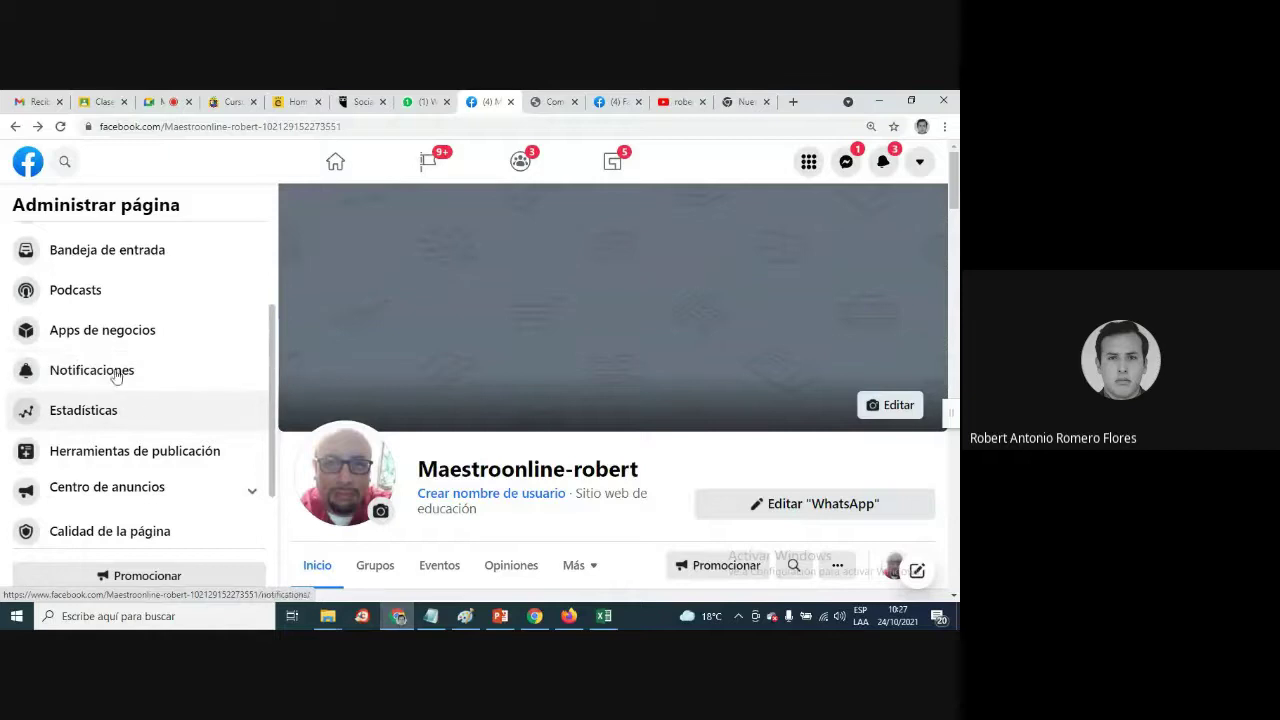
{"action": "scroll", "coordinate": [160, 389], "scroll_direction": "down", "scroll_amount": 1}
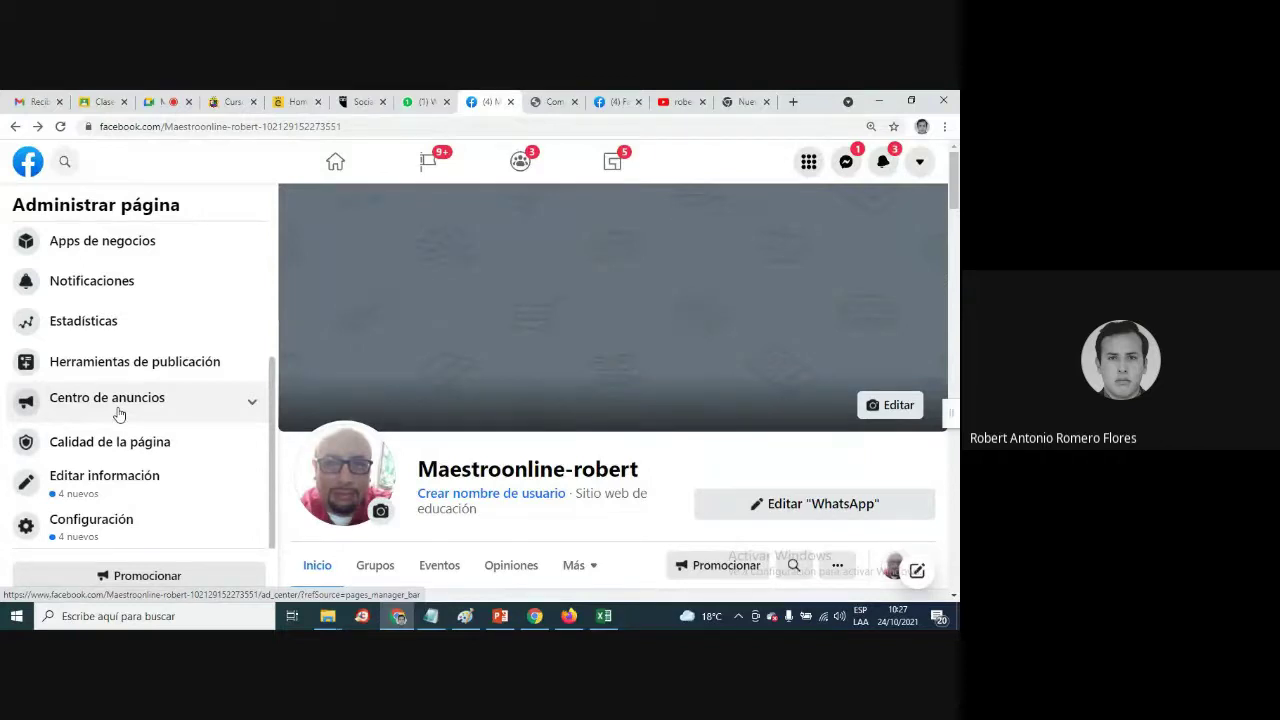
{"action": "left_click", "coordinate": [118, 414]}
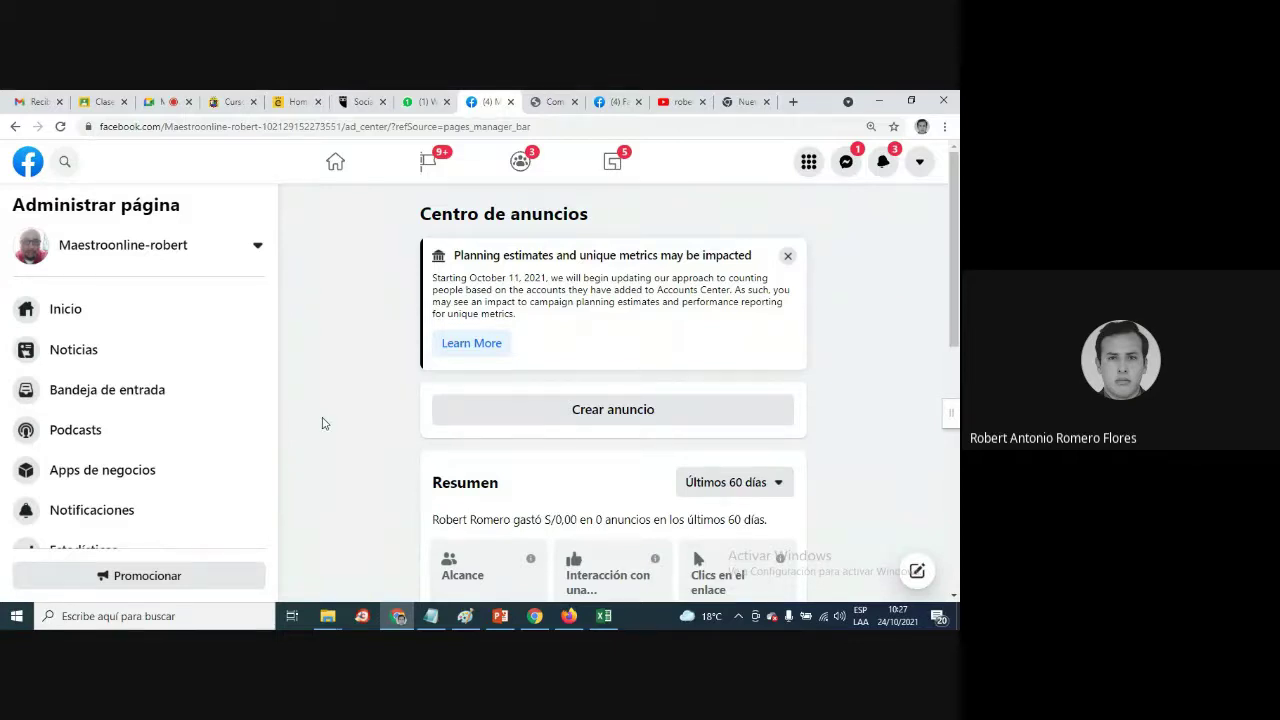
{"action": "scroll", "coordinate": [328, 421], "scroll_direction": "down", "scroll_amount": 2}
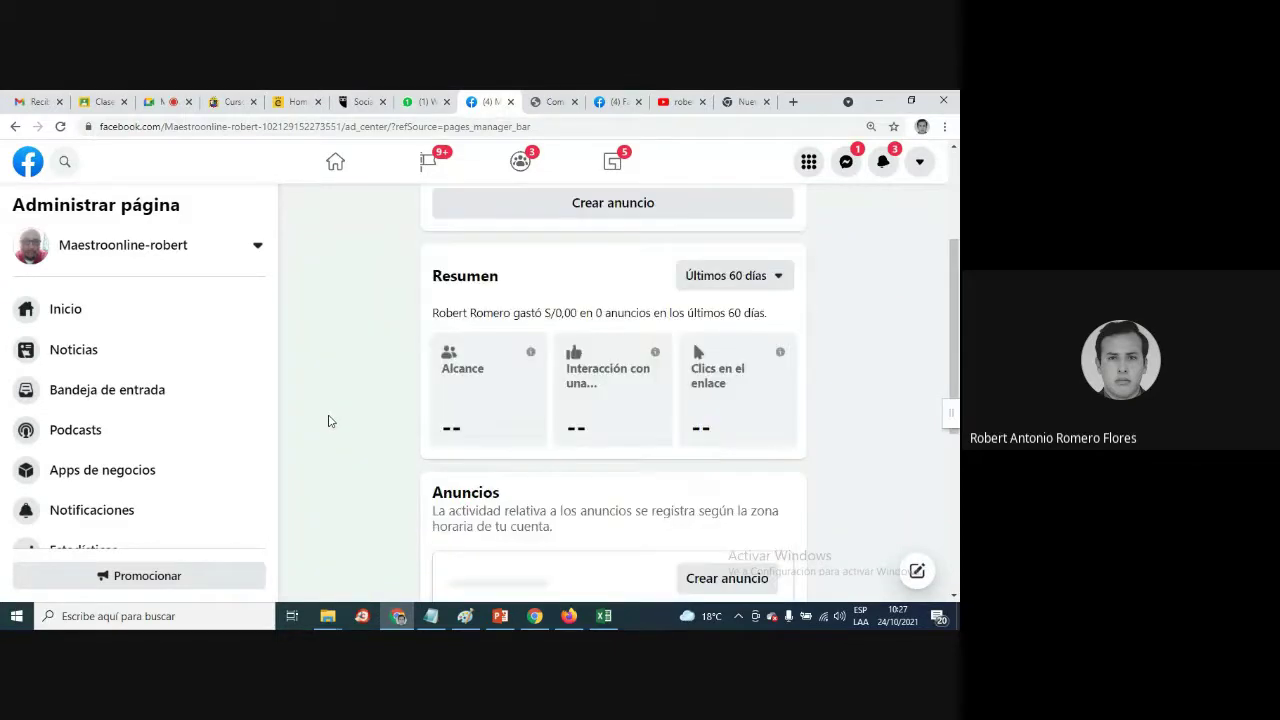
{"action": "scroll", "coordinate": [100, 400], "scroll_direction": "down", "scroll_amount": 1}
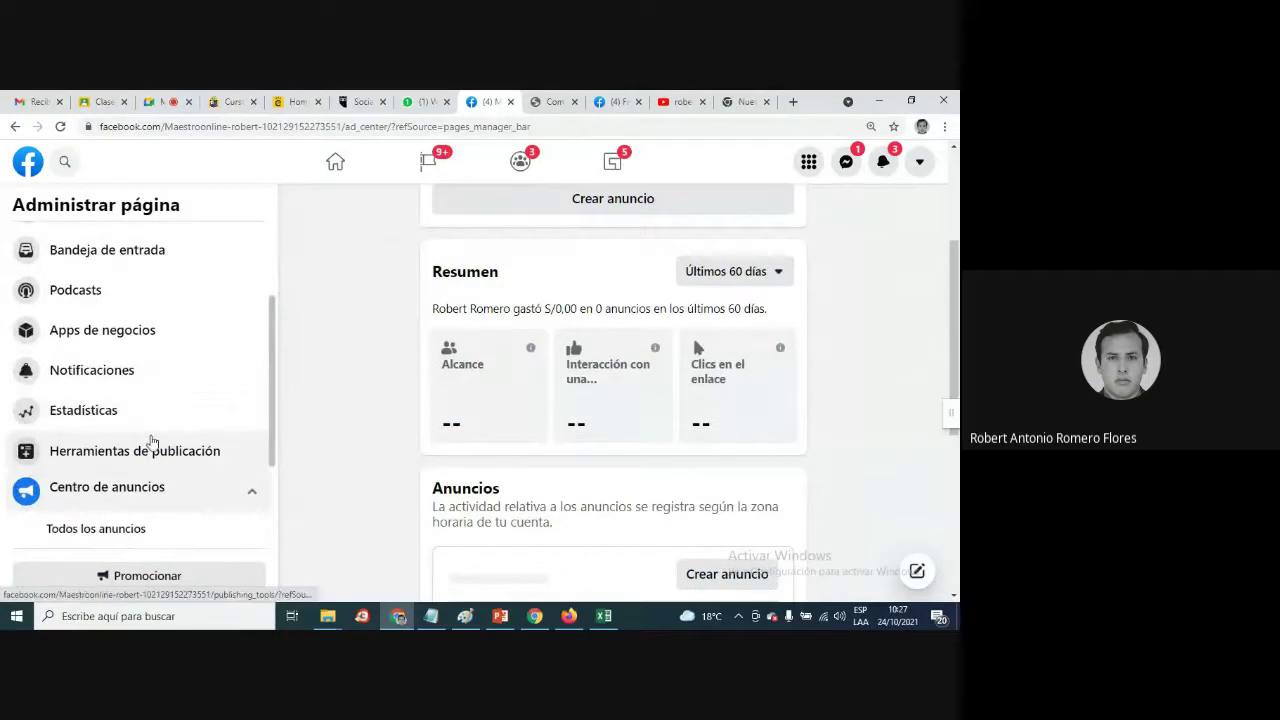
{"action": "left_click", "coordinate": [154, 442]}
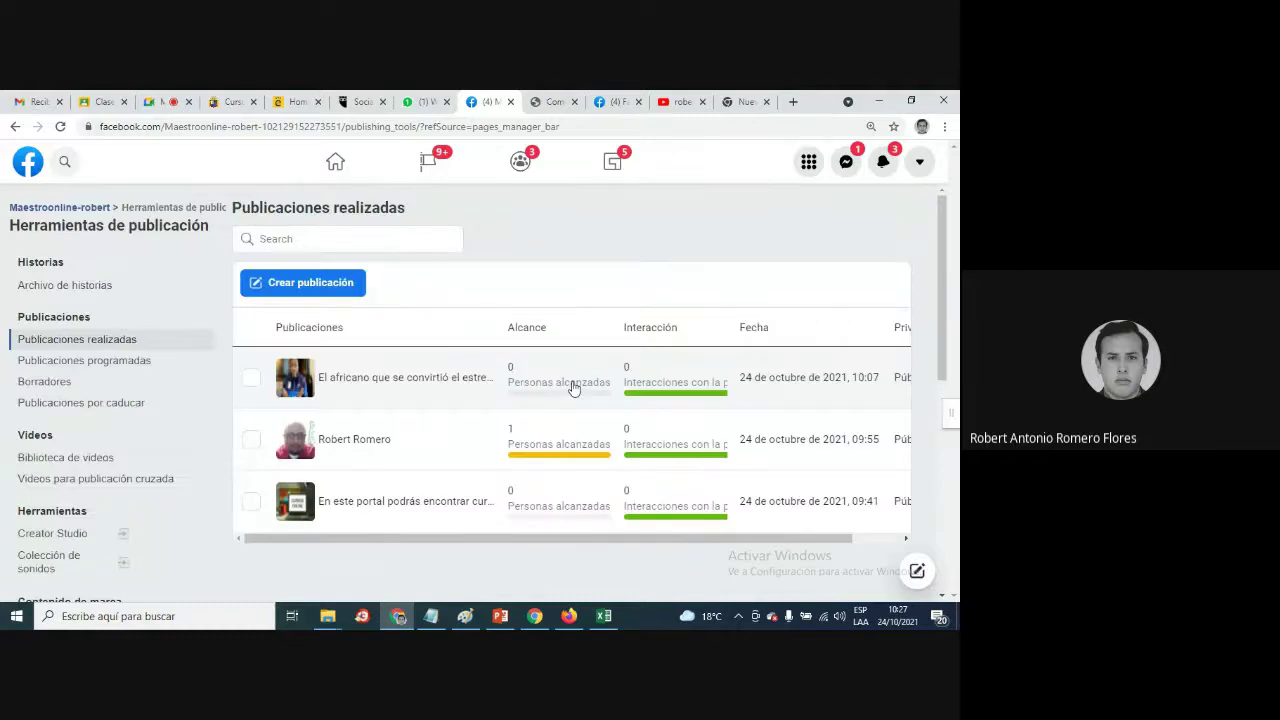
{"action": "scroll", "coordinate": [573, 388], "scroll_direction": "down", "scroll_amount": 3}
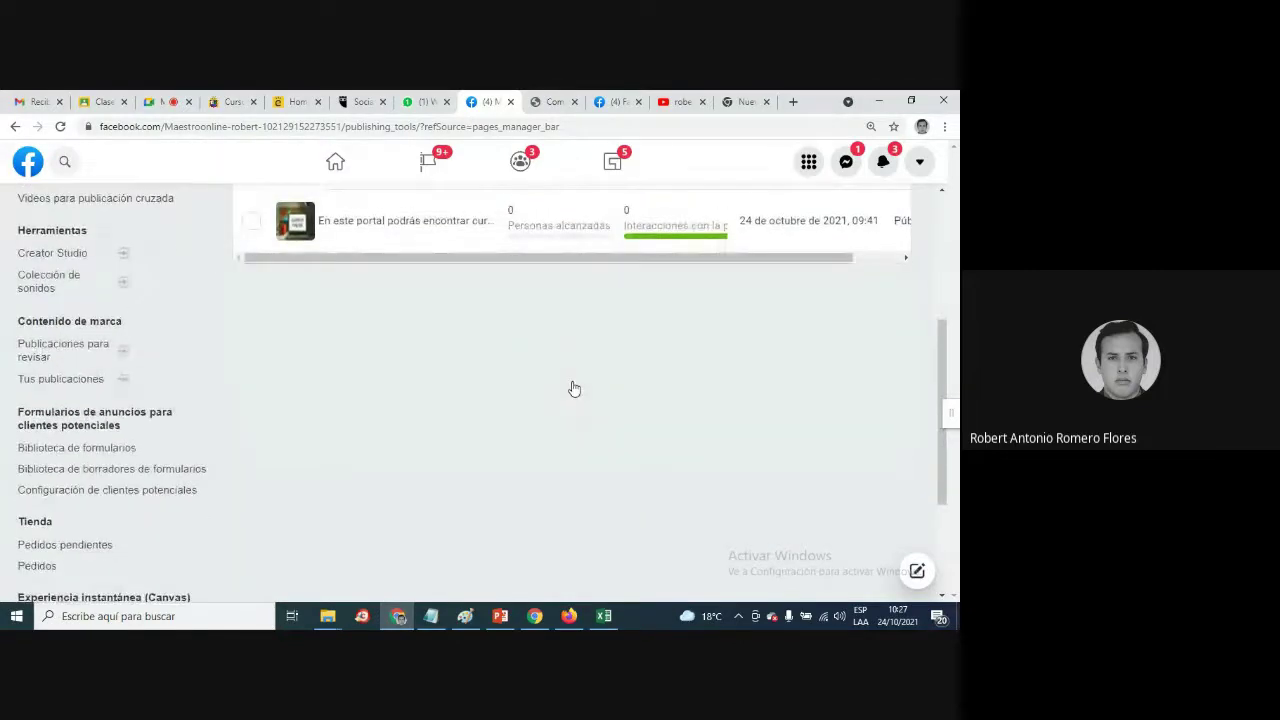
{"action": "scroll", "coordinate": [573, 388], "scroll_direction": "up", "scroll_amount": 3}
{"action": "scroll", "coordinate": [573, 388], "scroll_direction": "down", "scroll_amount": 3}
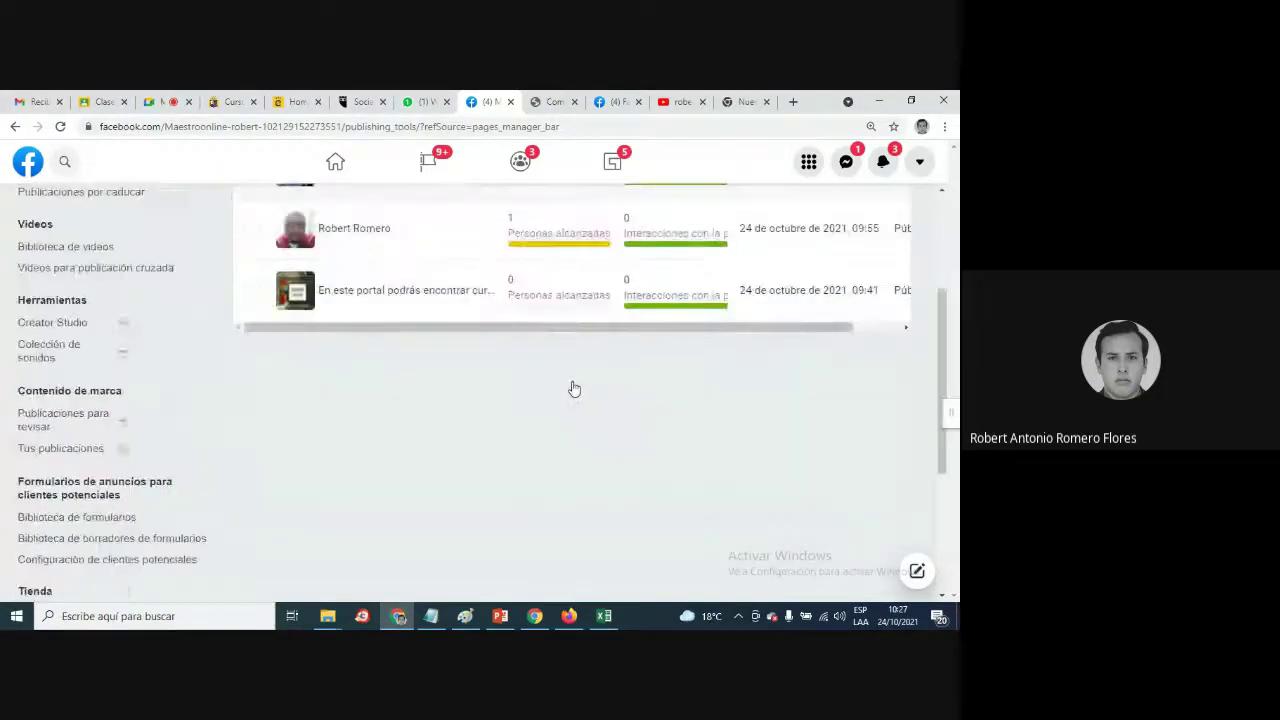
{"action": "scroll", "coordinate": [573, 388], "scroll_direction": "up", "scroll_amount": 3}
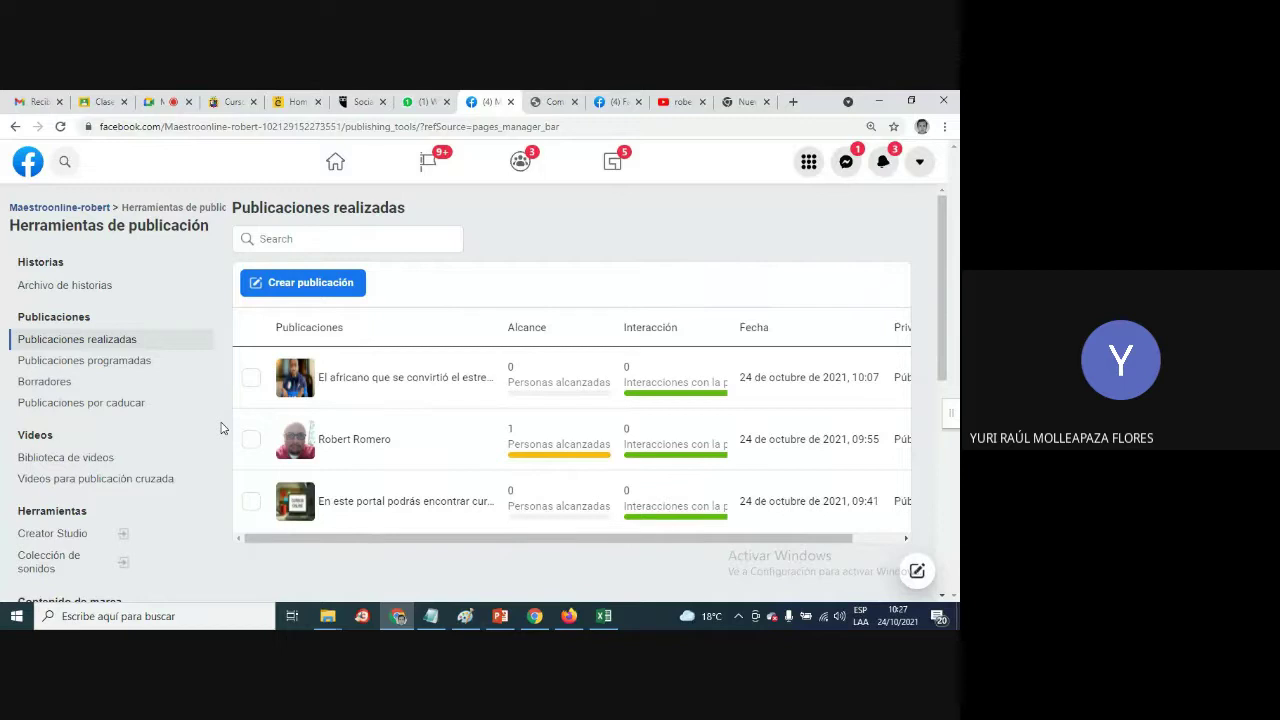
{"action": "scroll", "coordinate": [222, 428], "scroll_direction": "down", "scroll_amount": 3}
{"action": "scroll", "coordinate": [222, 428], "scroll_direction": "up", "scroll_amount": 3}
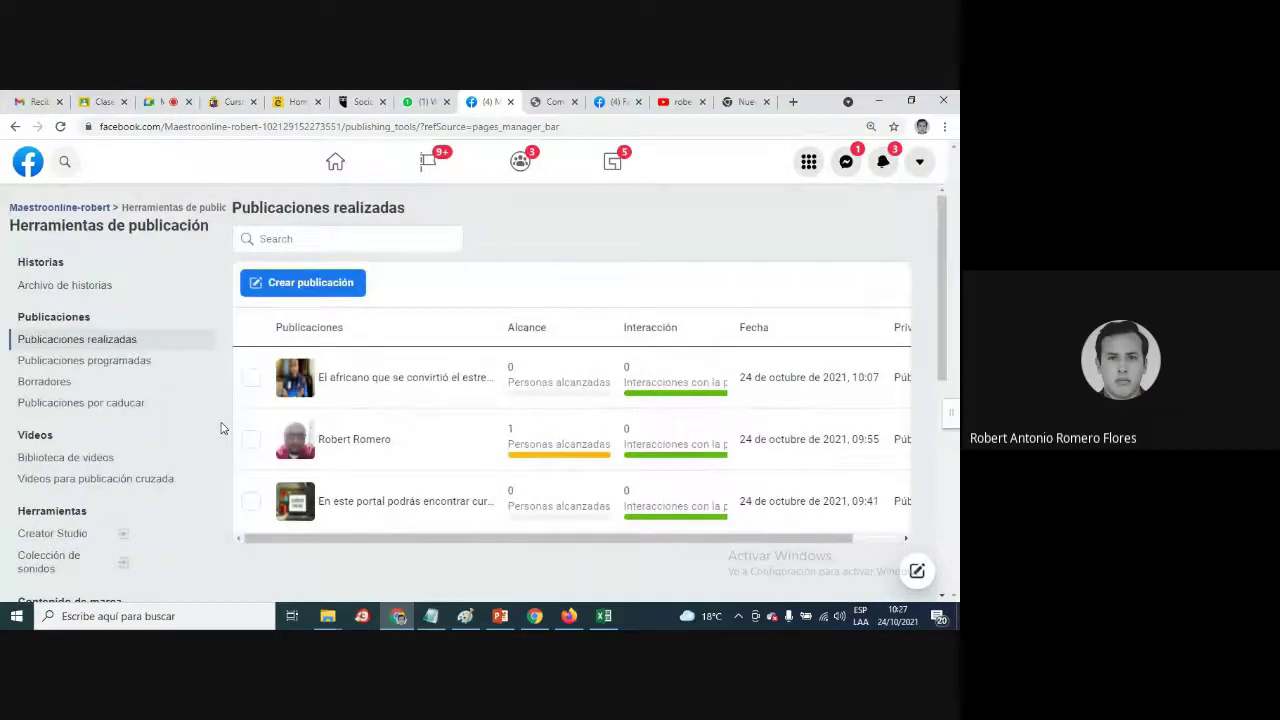
{"action": "scroll", "coordinate": [222, 428], "scroll_direction": "down", "scroll_amount": 3}
{"action": "scroll", "coordinate": [222, 428], "scroll_direction": "up", "scroll_amount": 3}
{"action": "scroll", "coordinate": [222, 428], "scroll_direction": "down", "scroll_amount": 3}
{"action": "scroll", "coordinate": [220, 426], "scroll_direction": "down", "scroll_amount": 3}
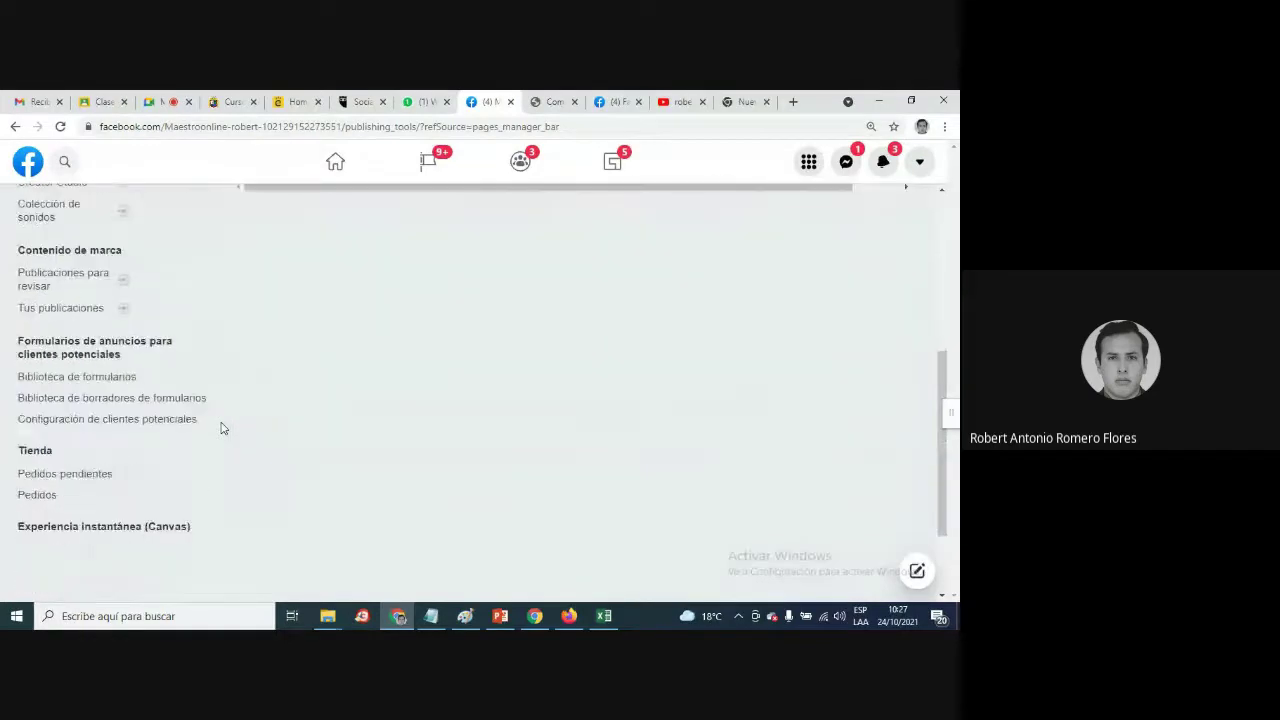
Open the lead forms library, preview the first lead form, and cancel the preview.
{"action": "left_click", "coordinate": [70, 380]}
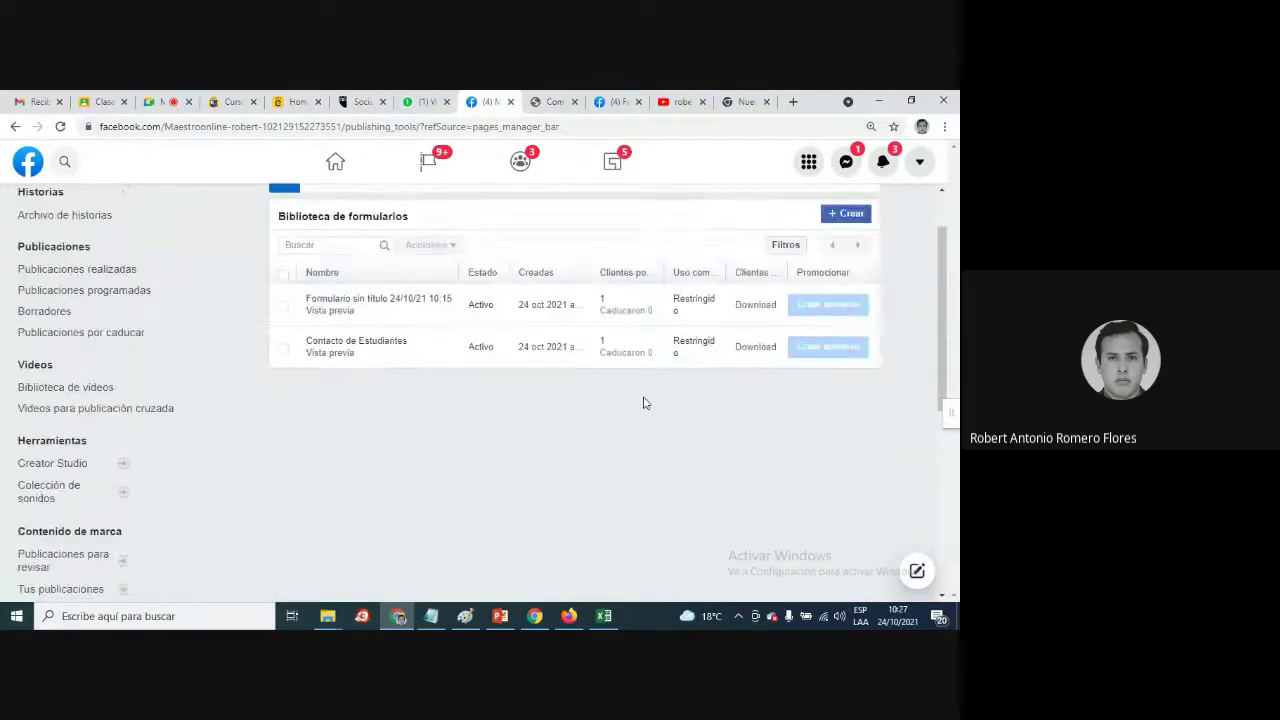
{"action": "scroll", "coordinate": [643, 403], "scroll_direction": "up", "scroll_amount": 2}
{"action": "mouse_move", "coordinate": [628, 375]}
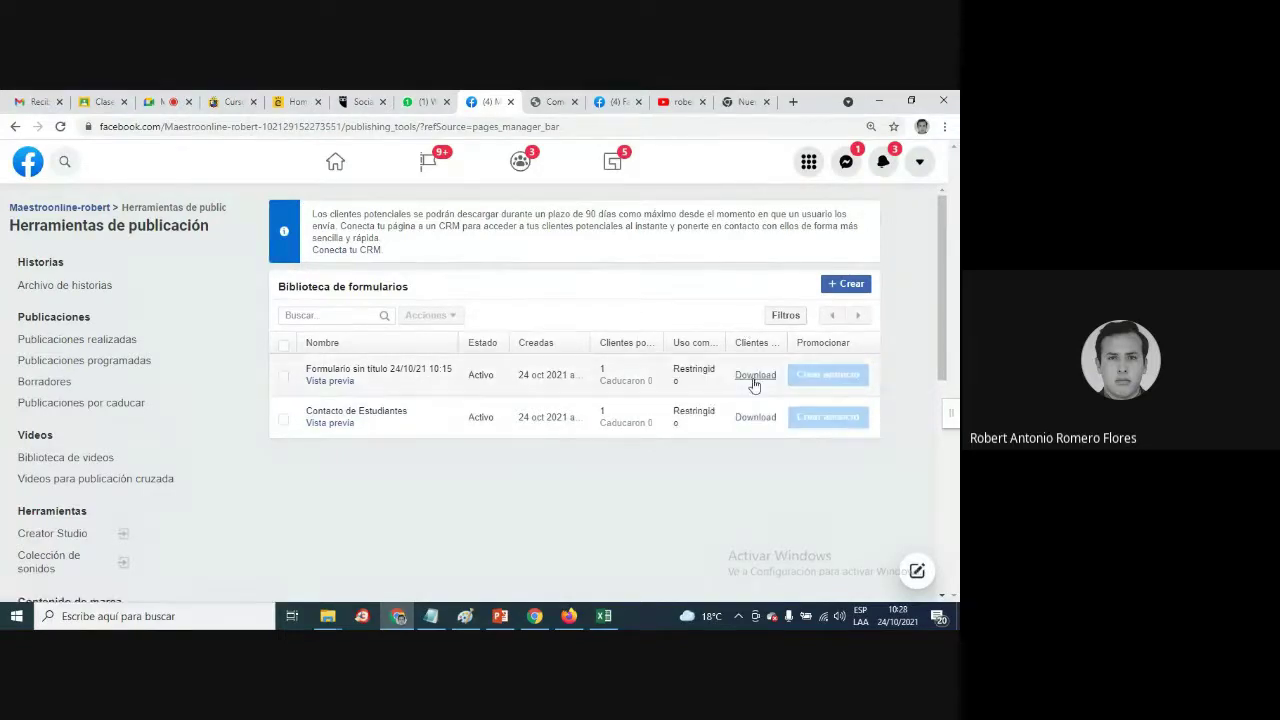
{"action": "left_click", "coordinate": [332, 381]}
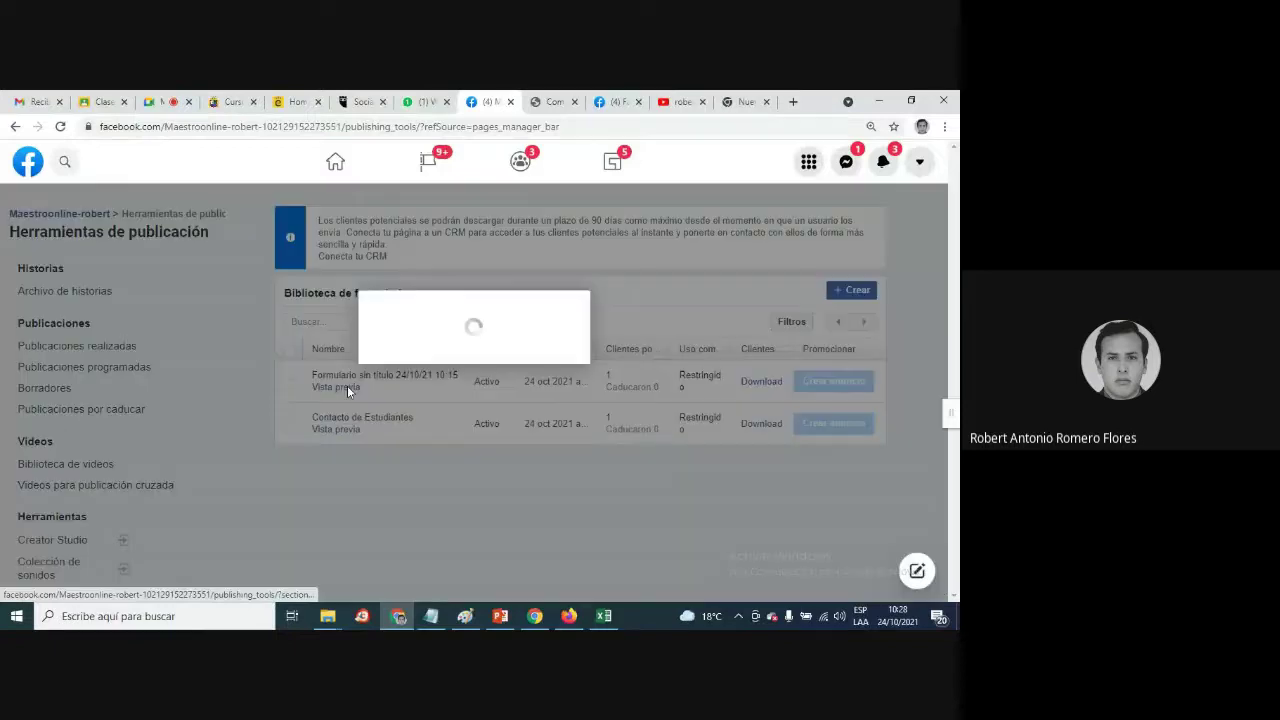
{"action": "scroll", "coordinate": [389, 385], "scroll_direction": "down", "scroll_amount": 2}
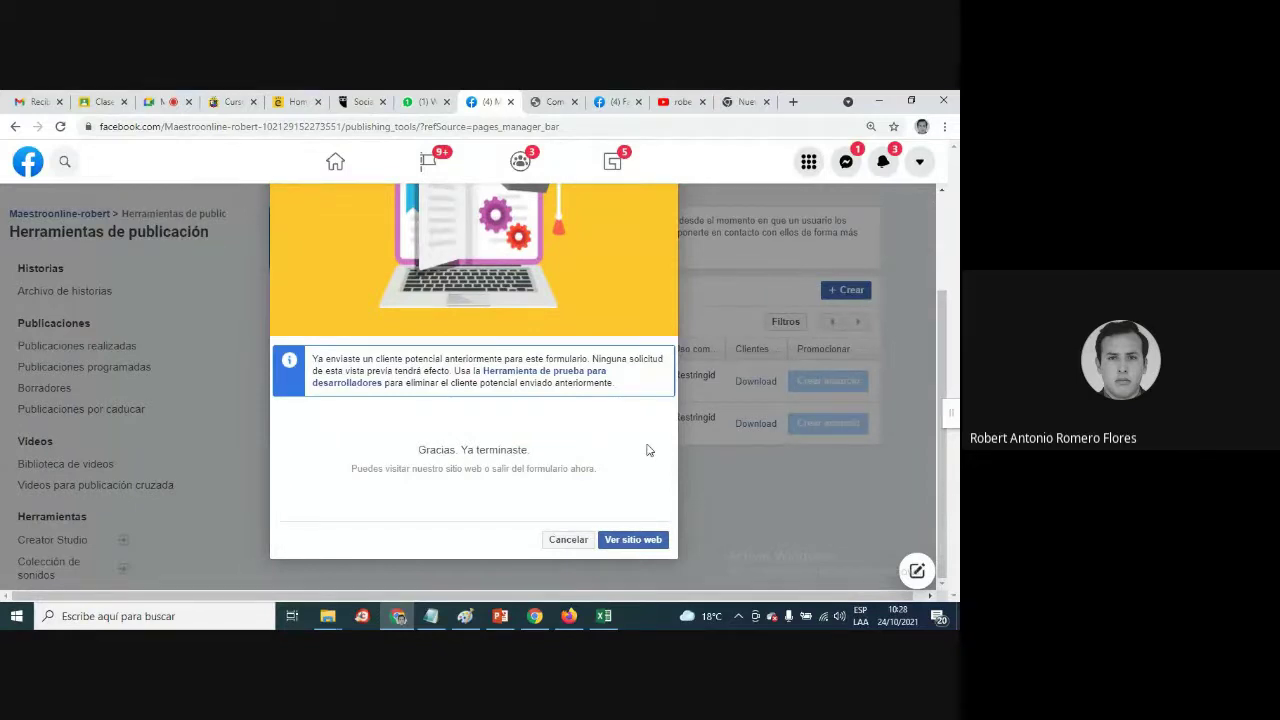
{"action": "left_click", "coordinate": [572, 541]}
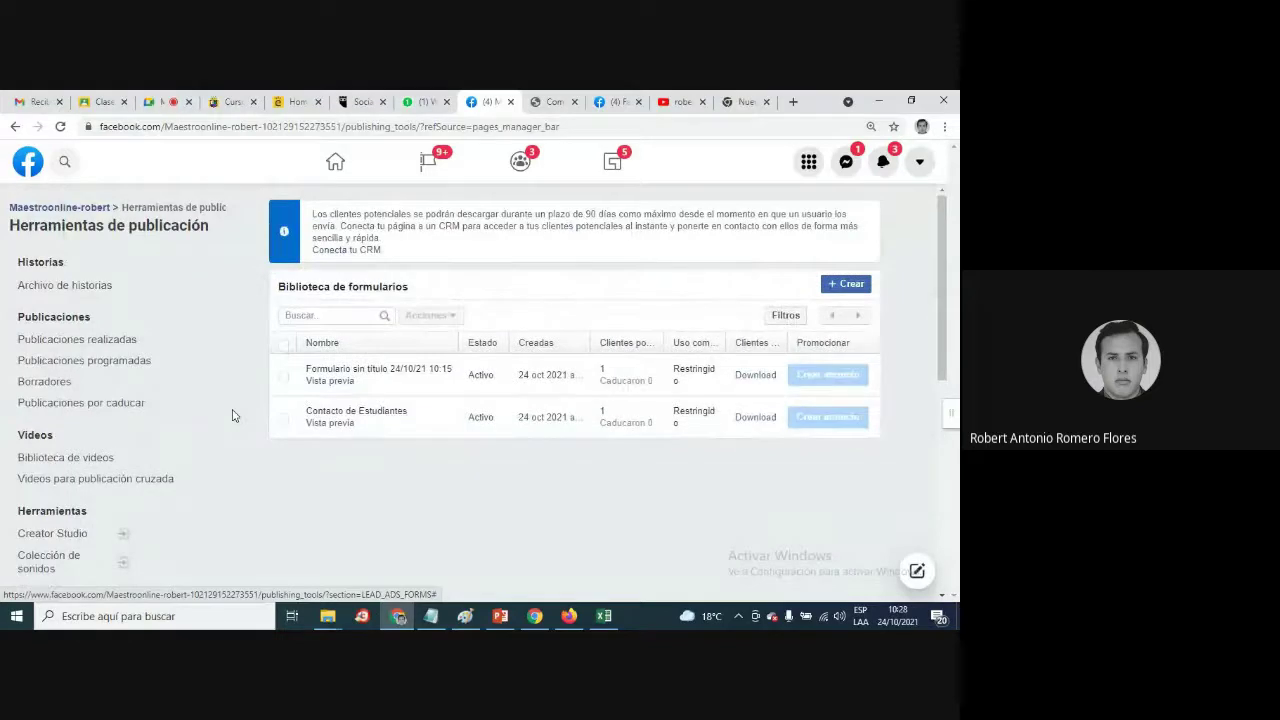
Review the library listing both forms, then switch to the WhatsApp Web tab.
{"action": "scroll", "coordinate": [232, 415], "scroll_direction": "down", "scroll_amount": 3}
{"action": "scroll", "coordinate": [232, 415], "scroll_direction": "up", "scroll_amount": 3}
{"action": "left_click", "coordinate": [427, 101]}
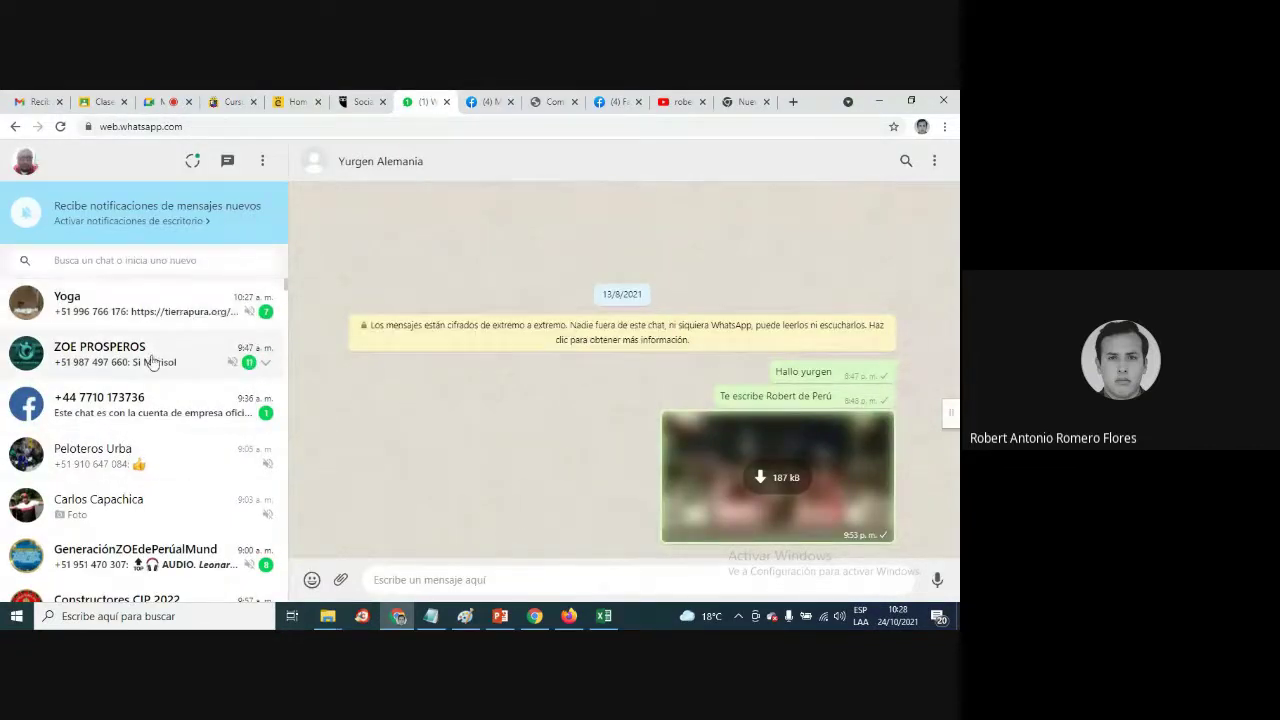
Open the Constructores CIP 2022 group chat in WhatsApp Web.
{"action": "scroll", "coordinate": [170, 392], "scroll_direction": "down", "scroll_amount": 2}
{"action": "left_click", "coordinate": [121, 457]}
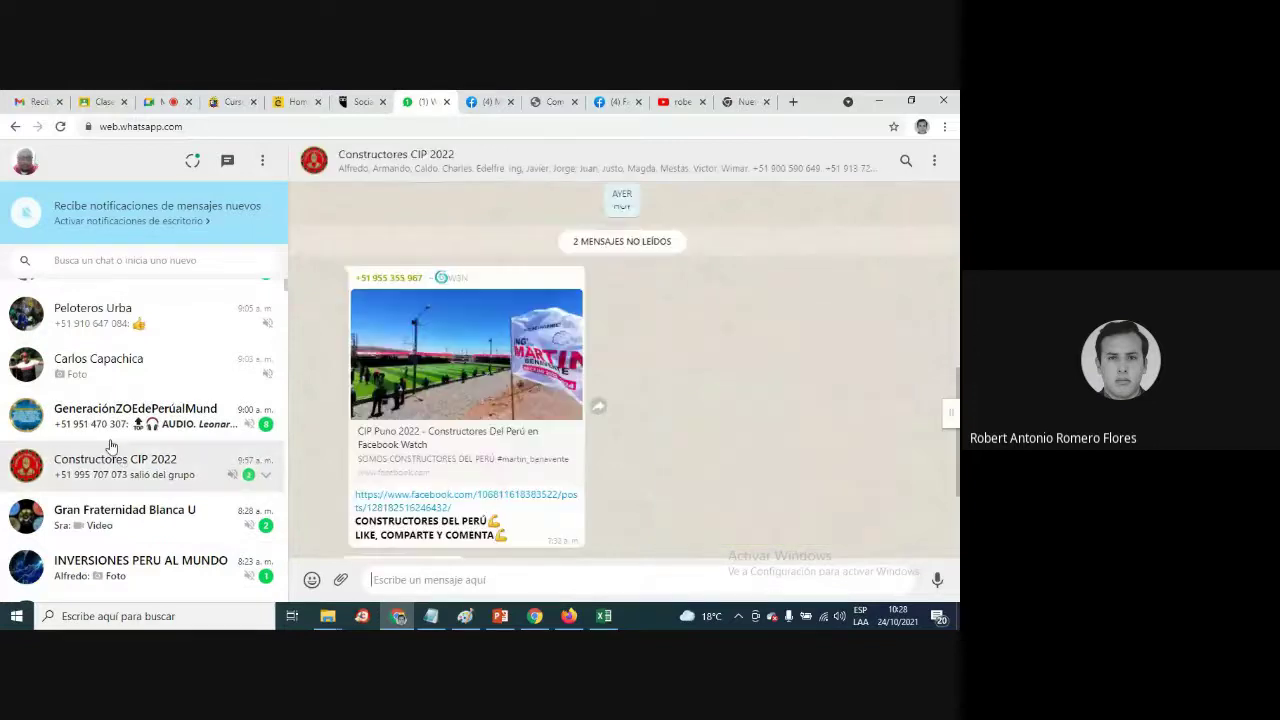
{"action": "scroll", "coordinate": [715, 433], "scroll_direction": "down", "scroll_amount": 3}
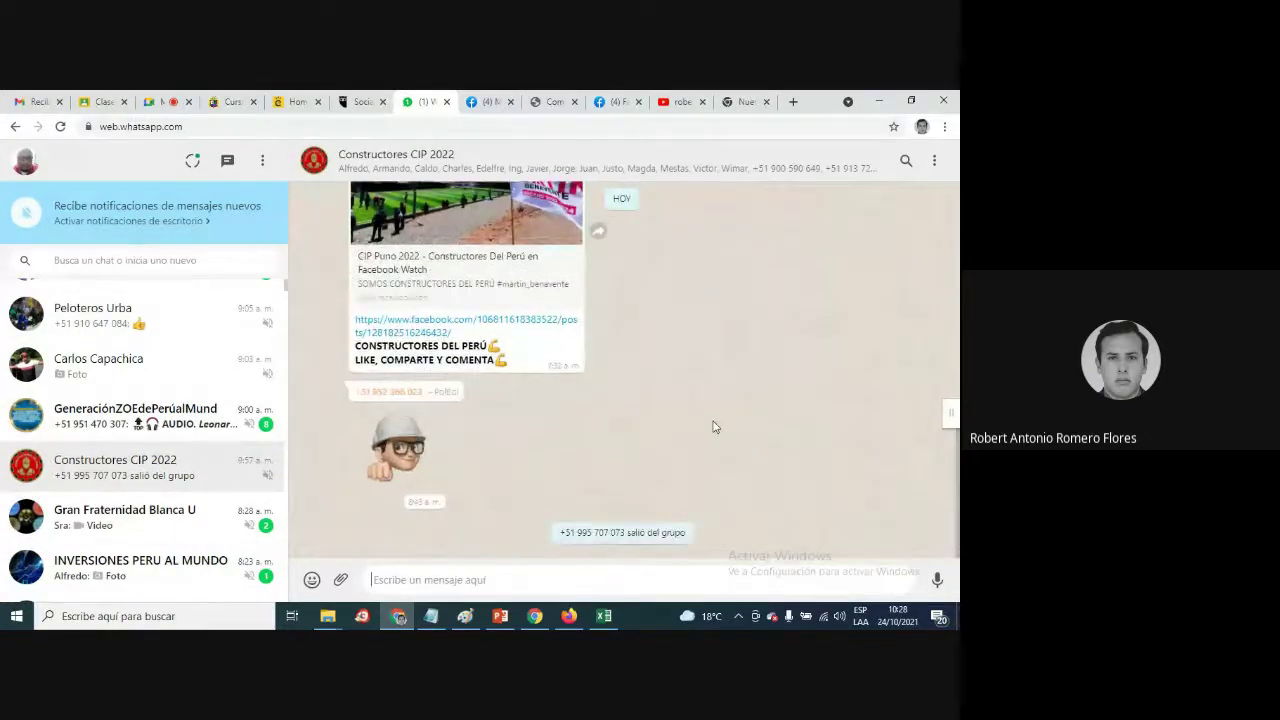
{"action": "scroll", "coordinate": [714, 425], "scroll_direction": "up", "scroll_amount": 5}
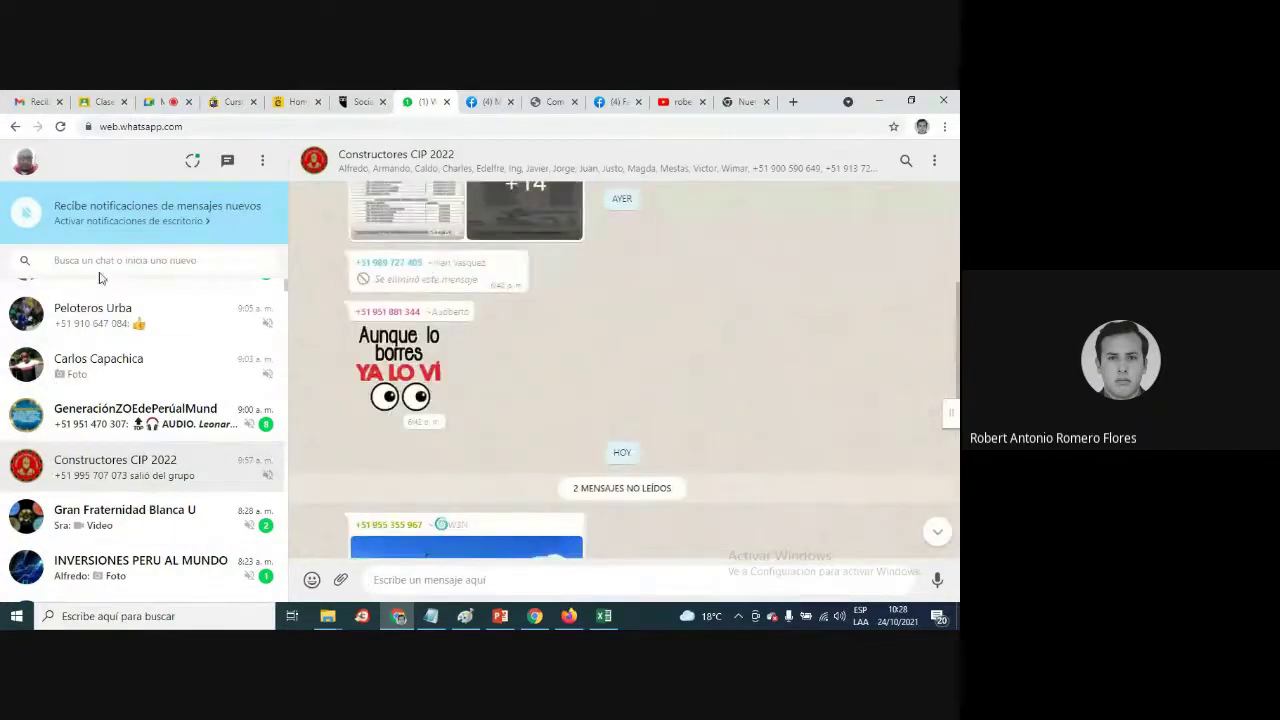
Search chats for 'rest', open Pinazo's Restaurant, then return to the Facebook tab.
{"action": "left_click", "coordinate": [120, 262]}
{"action": "type", "text": "rest"}
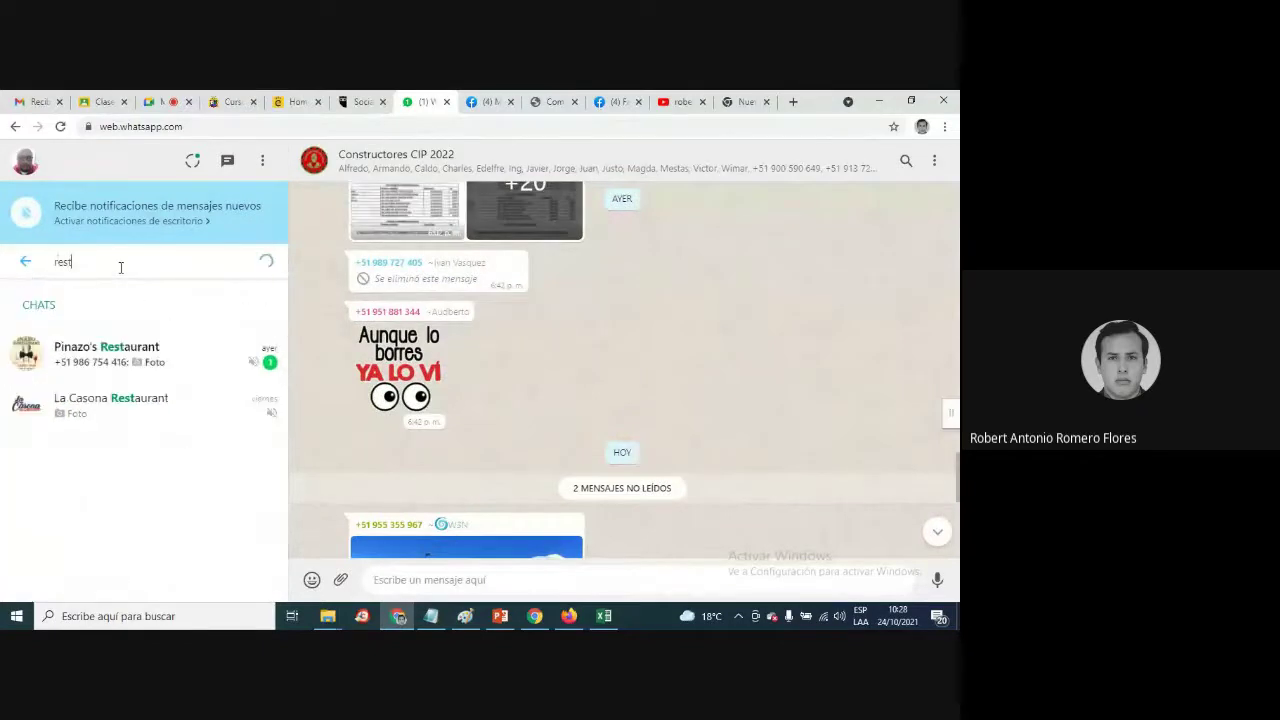
{"action": "left_click", "coordinate": [167, 343]}
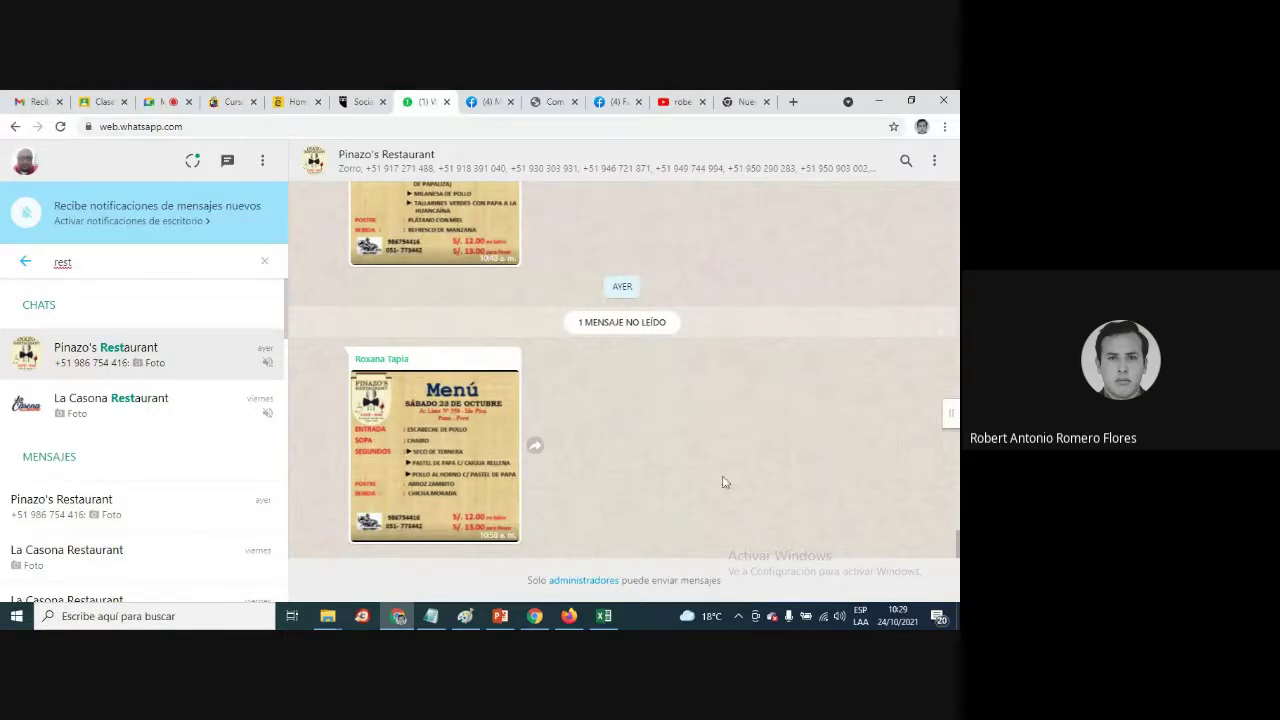
{"action": "left_click", "coordinate": [492, 102]}
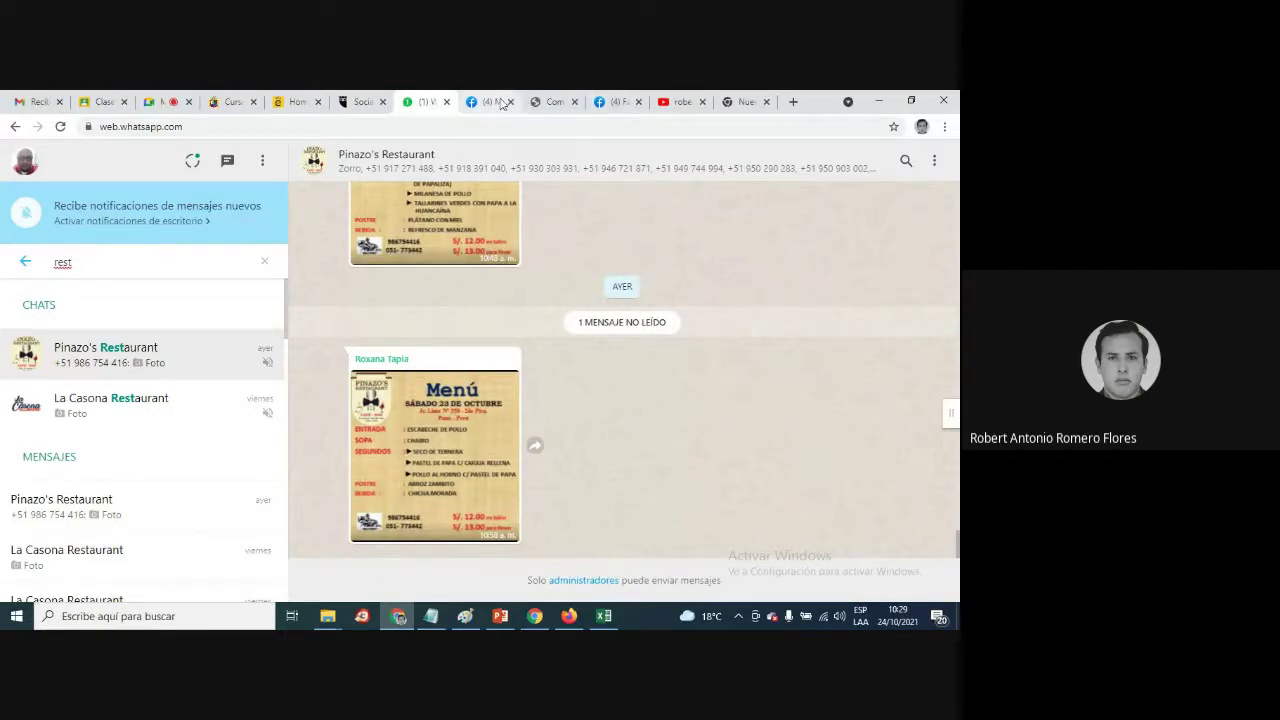
Glance at the home feed tab, then reopen the lead form library in publishing tools.
{"action": "left_click", "coordinate": [535, 102]}
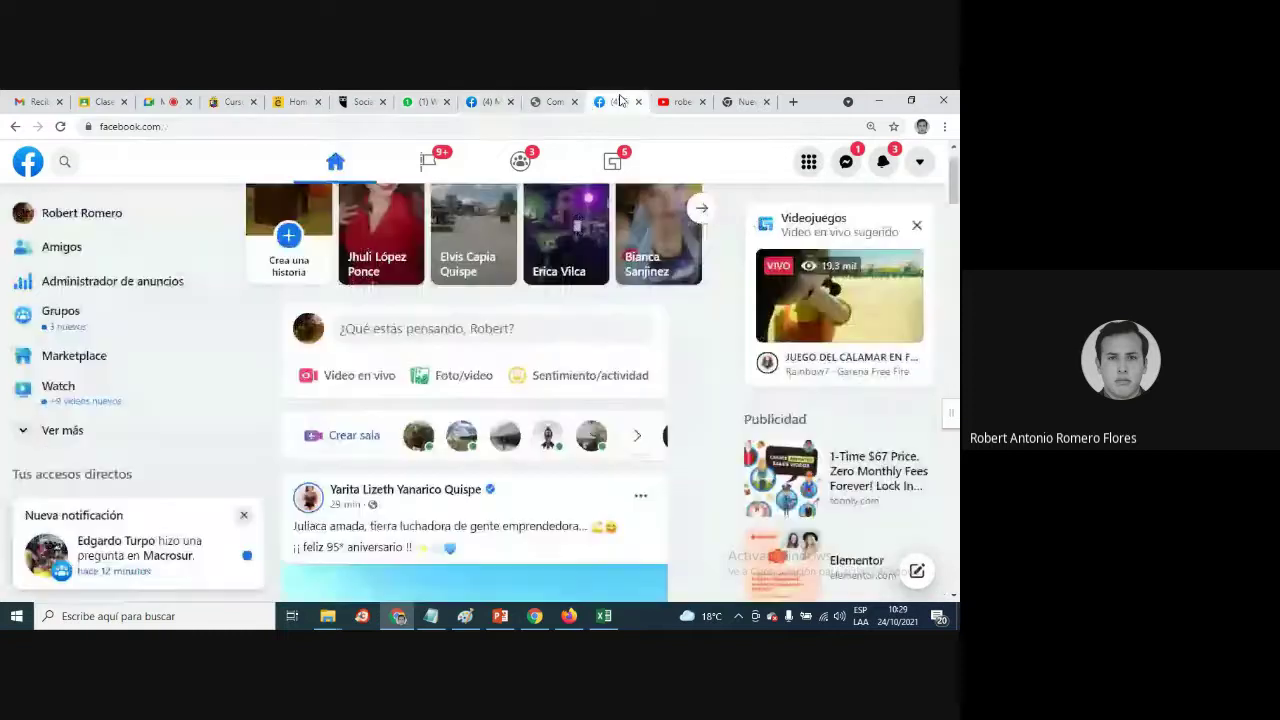
{"action": "left_click", "coordinate": [478, 104]}
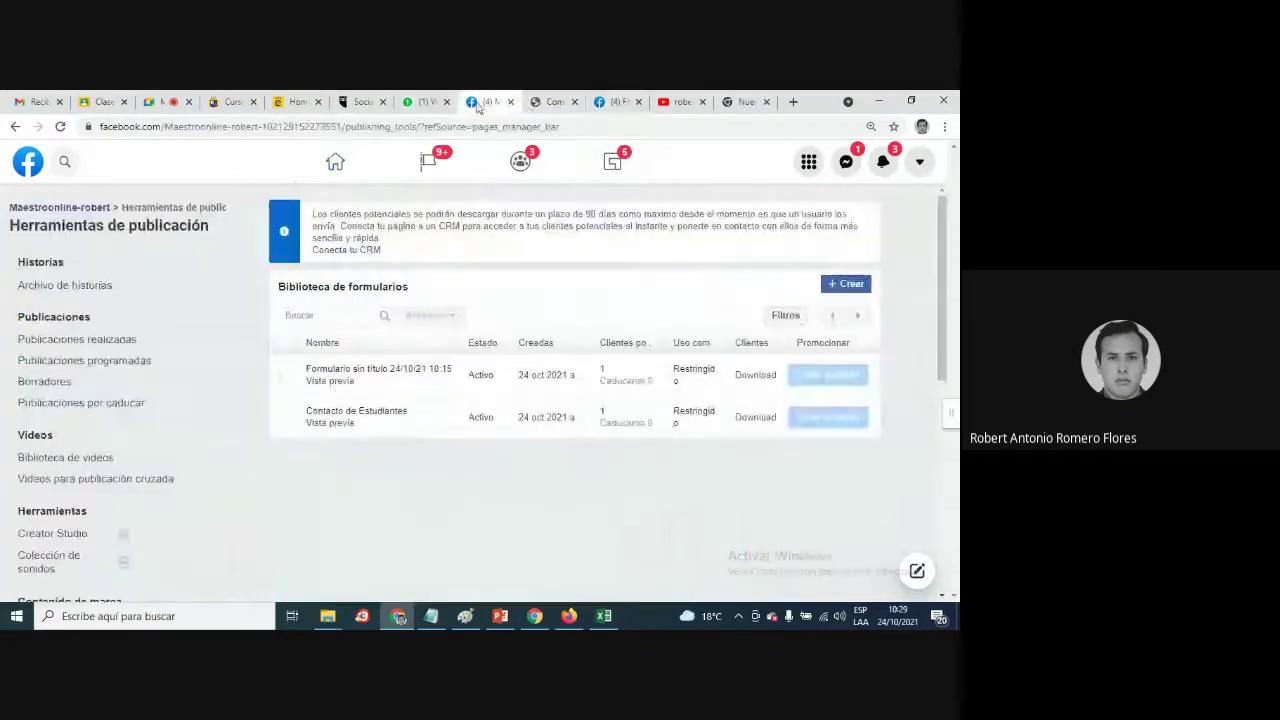
{"action": "scroll", "coordinate": [110, 380], "scroll_direction": "down", "scroll_amount": 4}
{"action": "left_click", "coordinate": [97, 378]}
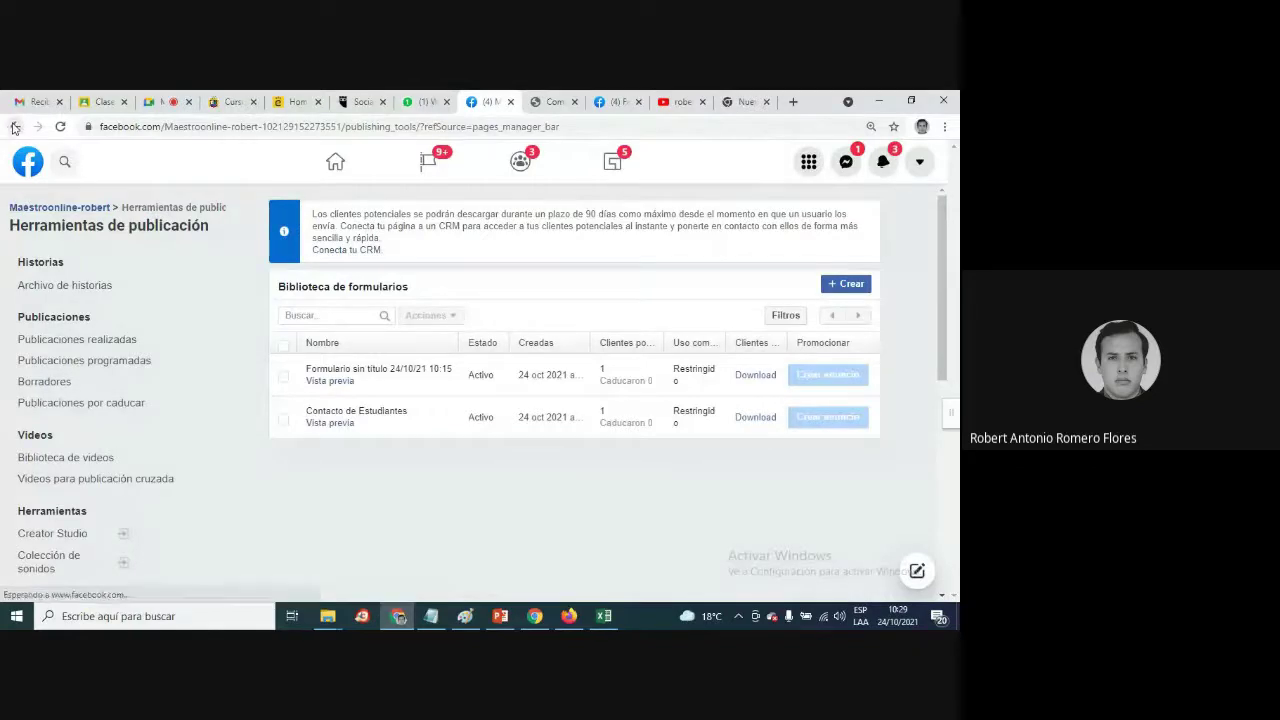
{"action": "scroll", "coordinate": [110, 360], "scroll_direction": "down", "scroll_amount": 4}
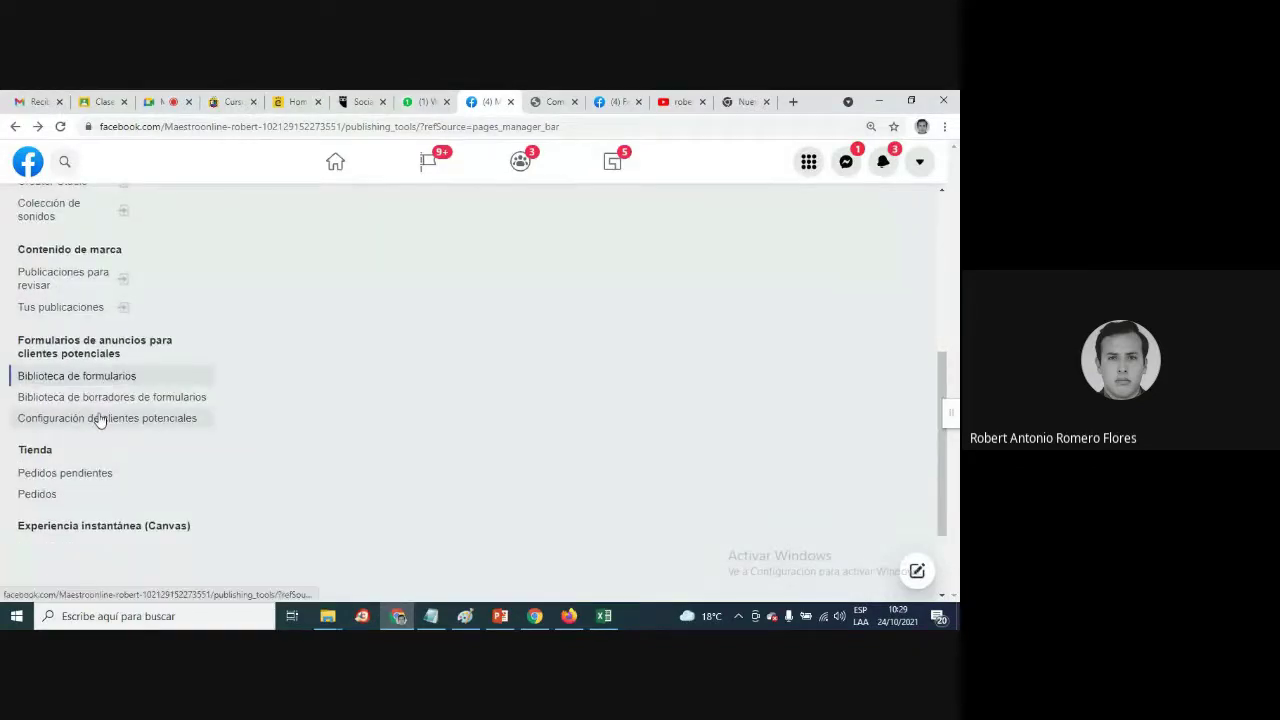
{"action": "scroll", "coordinate": [100, 420], "scroll_direction": "up", "scroll_amount": 2}
{"action": "scroll", "coordinate": [100, 420], "scroll_direction": "up", "scroll_amount": 3}
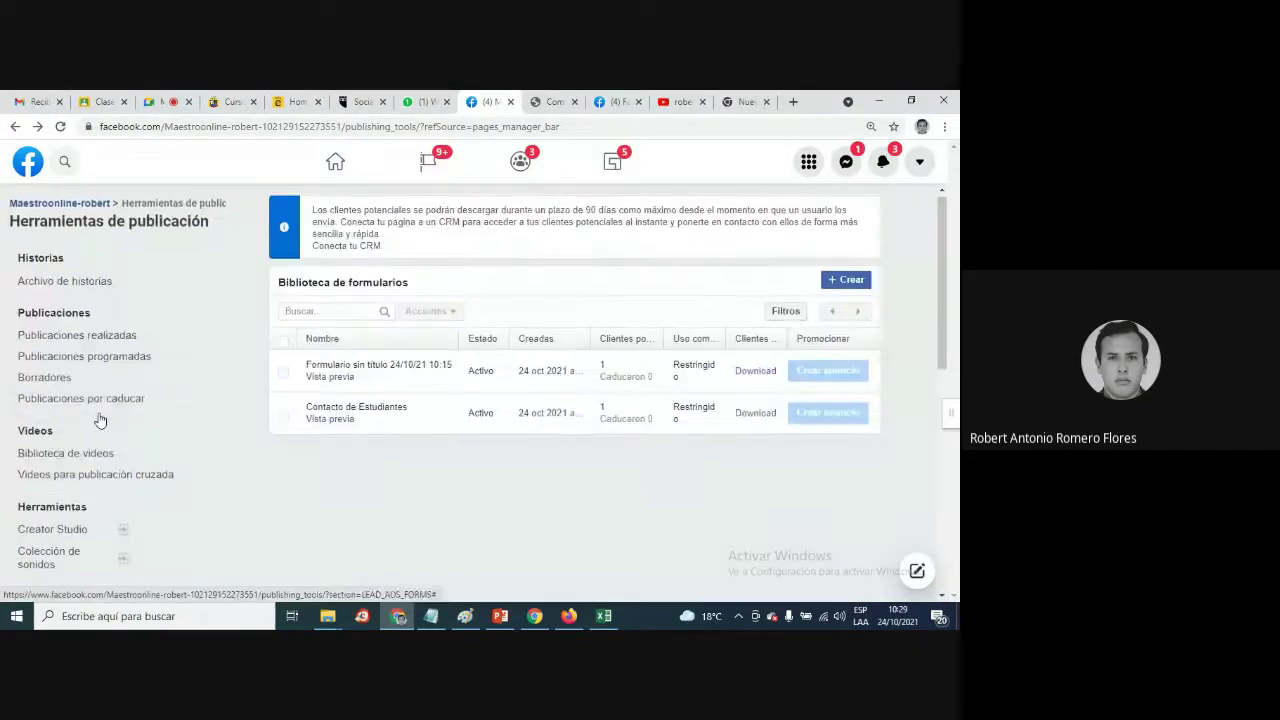
Go back to Centro de anuncios, try Crear anuncio, and close the not-allowed-to-advertise notice.
{"action": "left_click", "coordinate": [15, 127]}
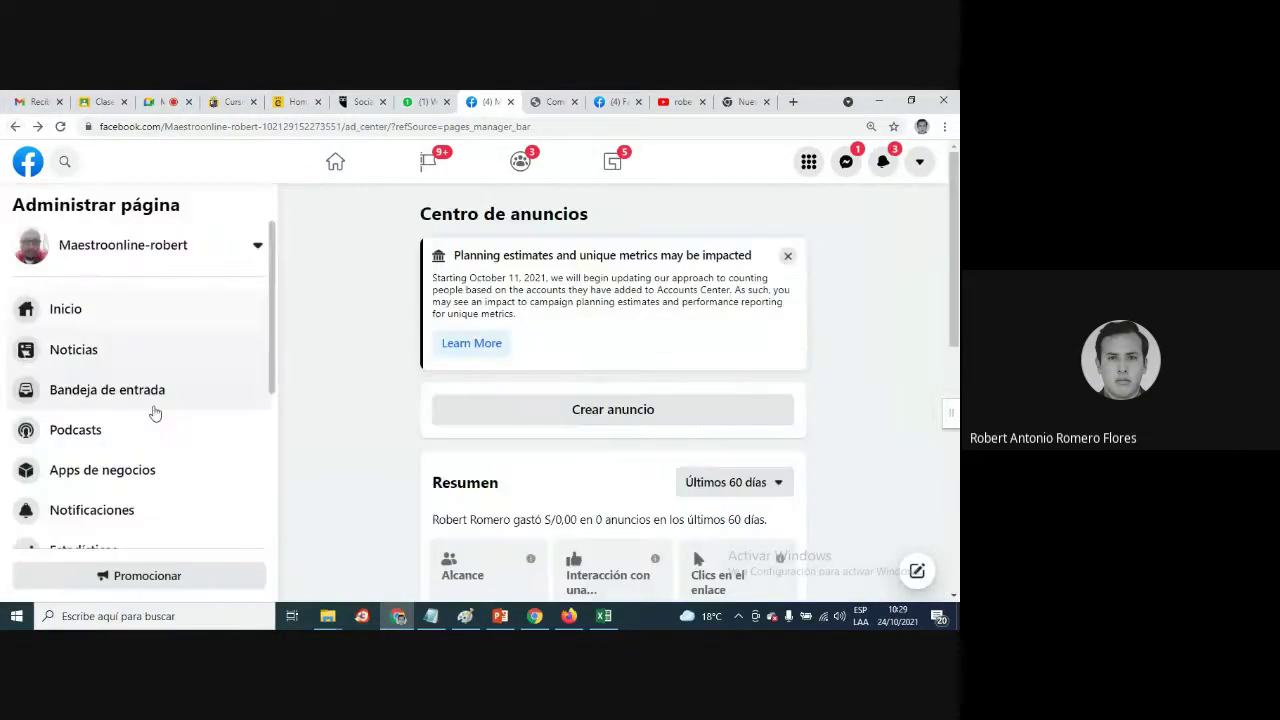
{"action": "scroll", "coordinate": [157, 414], "scroll_direction": "down", "scroll_amount": 2}
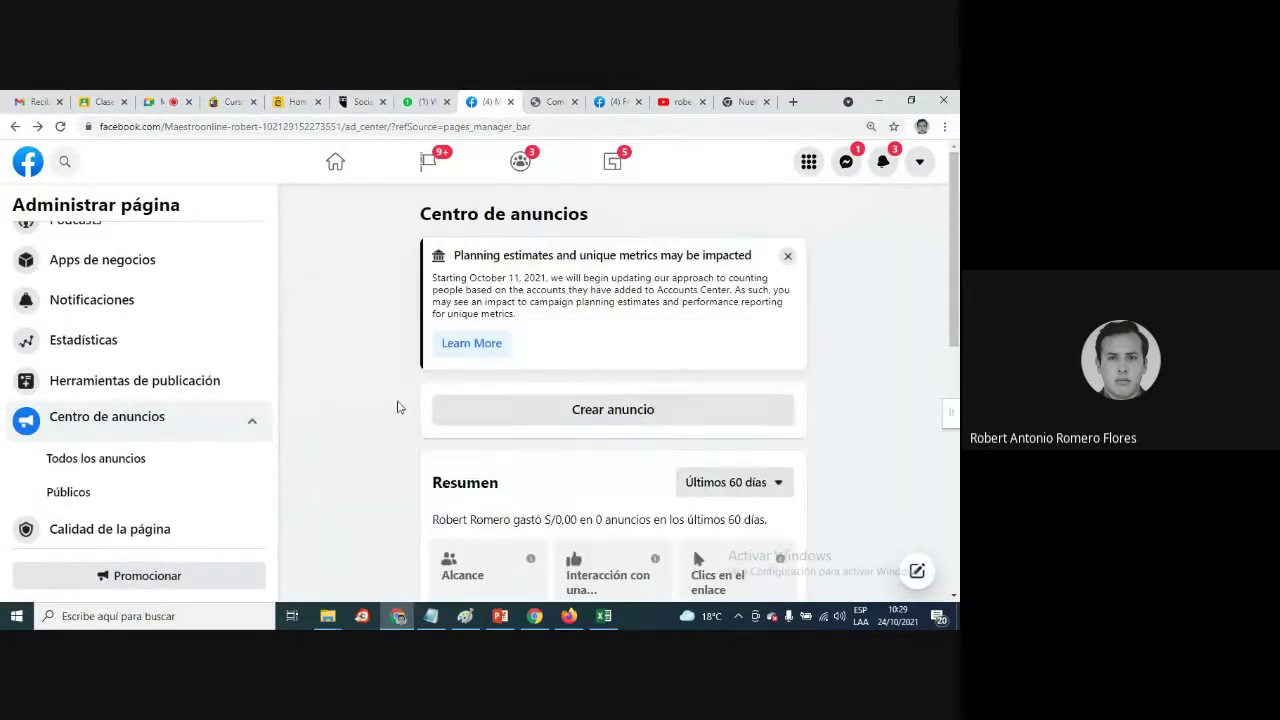
{"action": "left_click", "coordinate": [705, 409]}
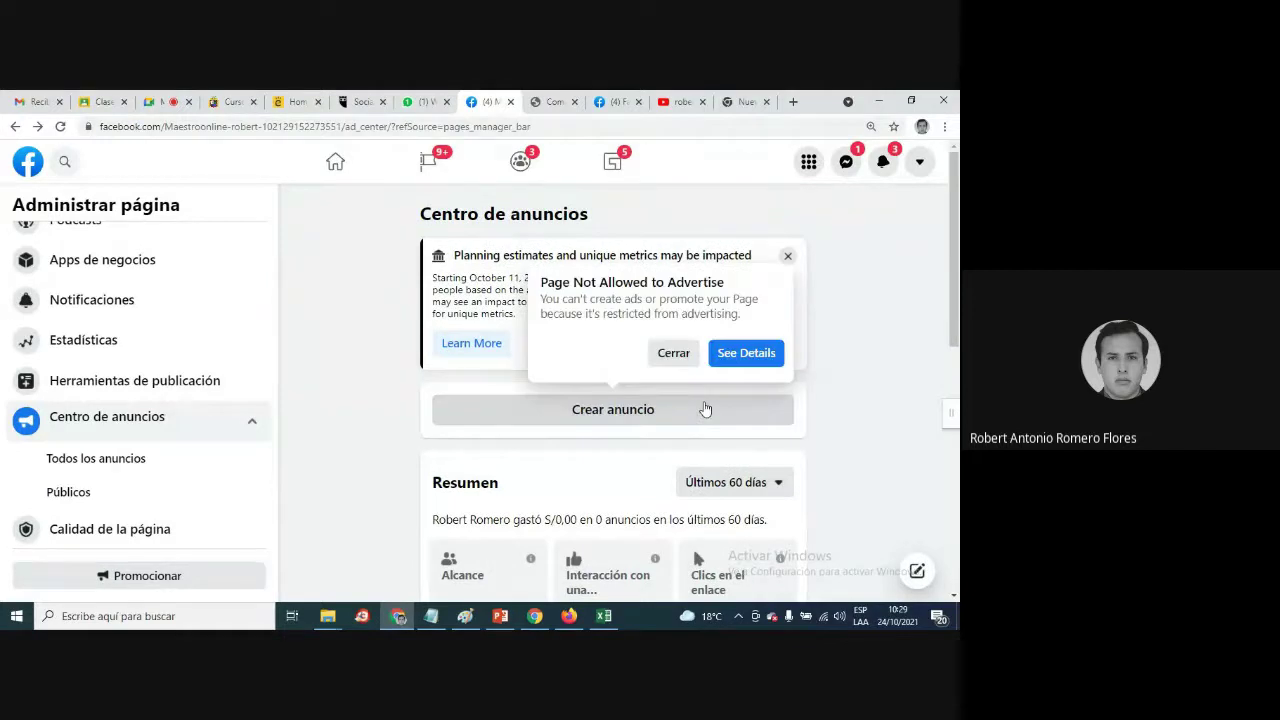
{"action": "left_click", "coordinate": [670, 354]}
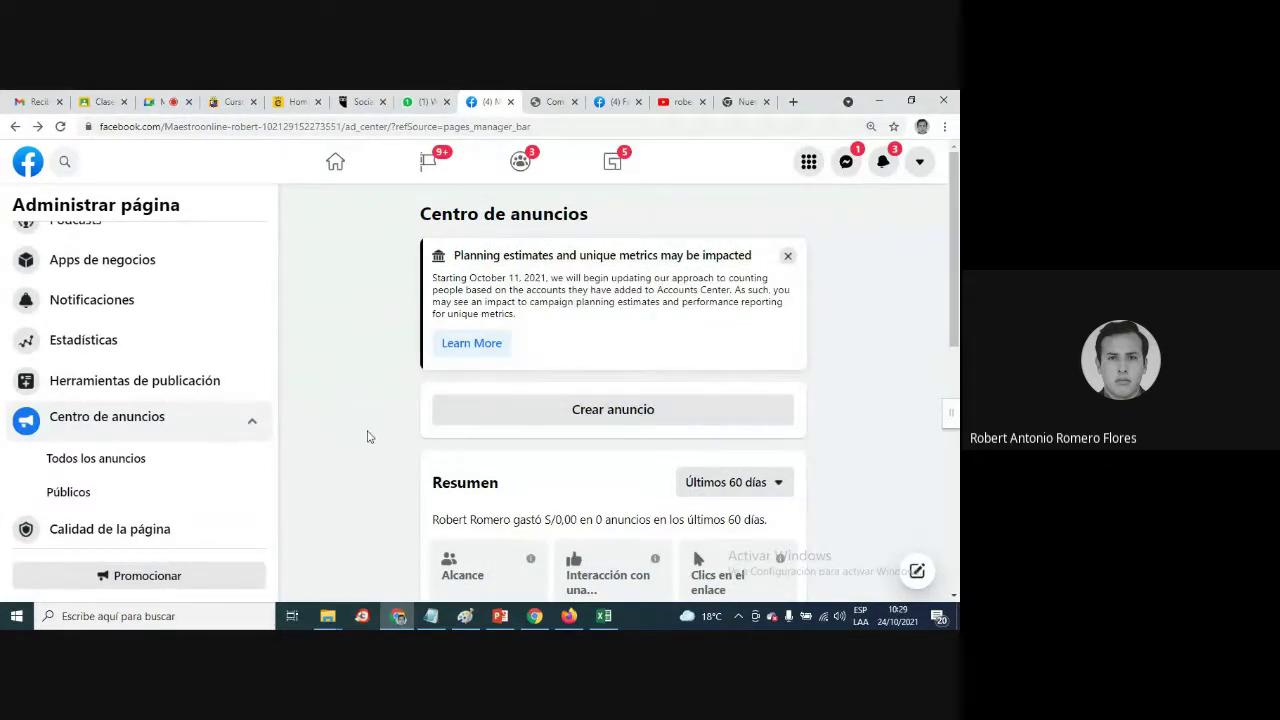
{"action": "scroll", "coordinate": [368, 437], "scroll_direction": "down", "scroll_amount": 3}
{"action": "scroll", "coordinate": [341, 403], "scroll_direction": "down", "scroll_amount": 2}
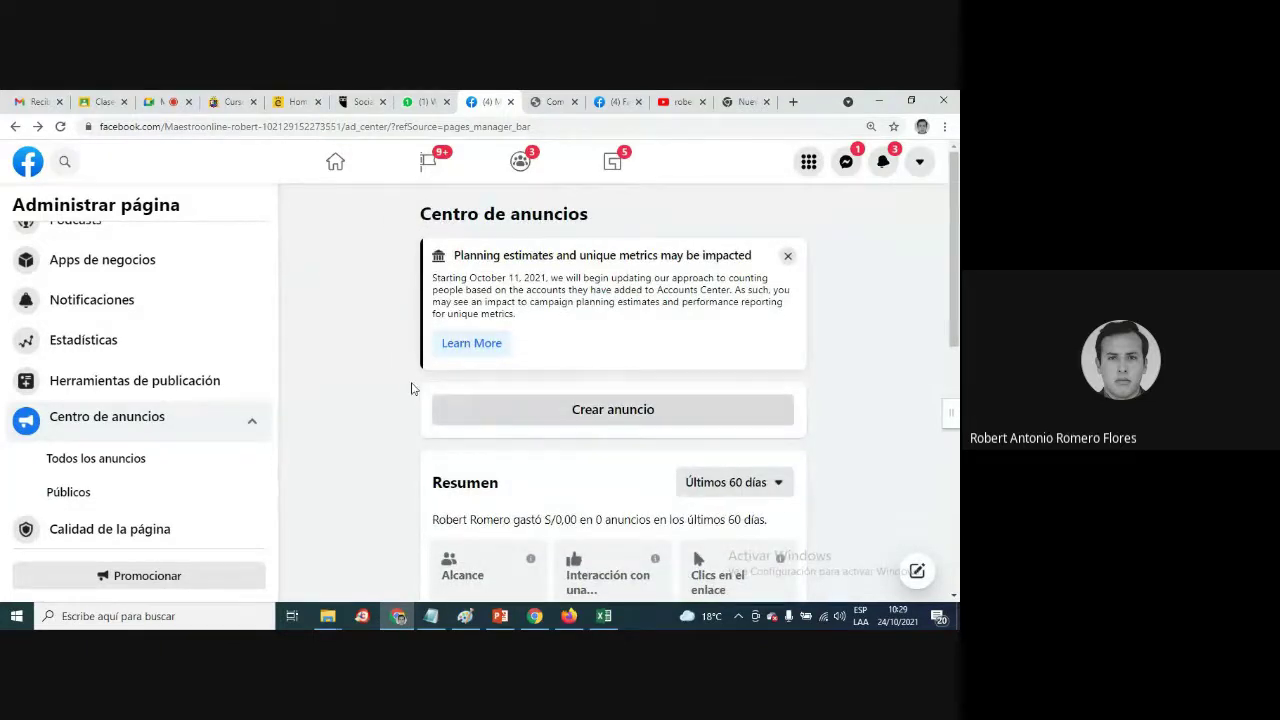
{"action": "left_click", "coordinate": [329, 150]}
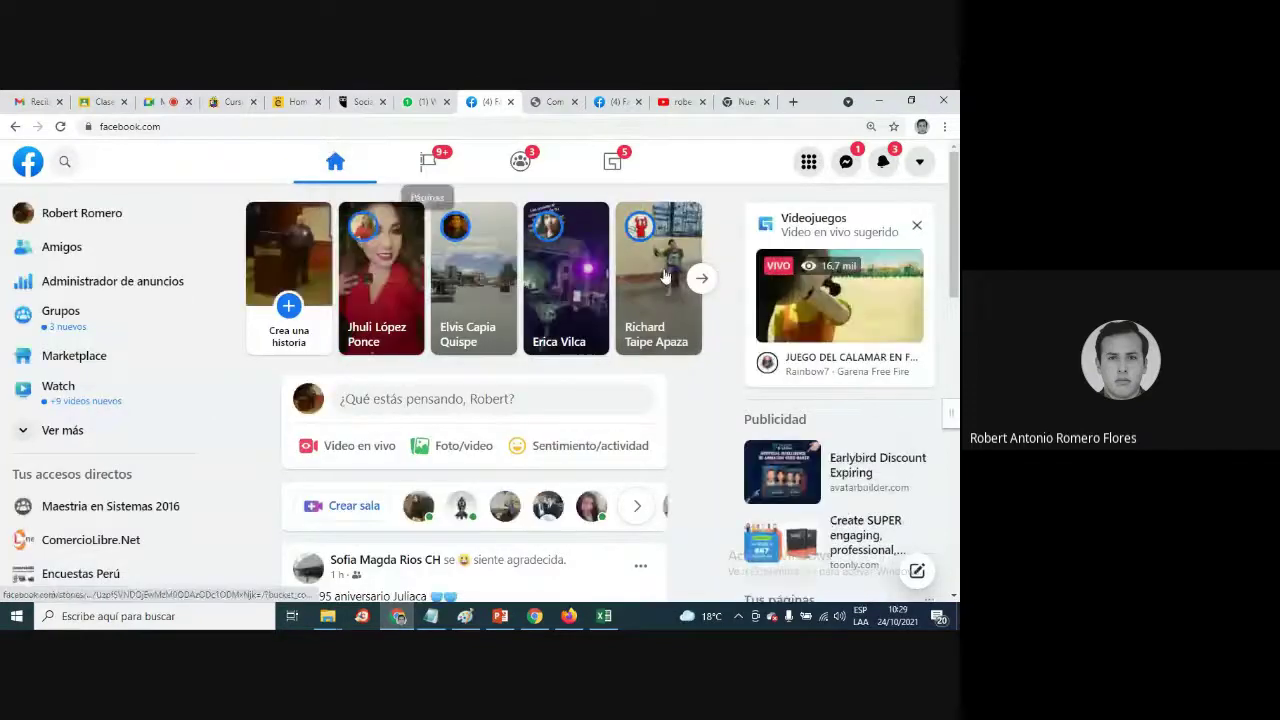
{"action": "left_click", "coordinate": [95, 215]}
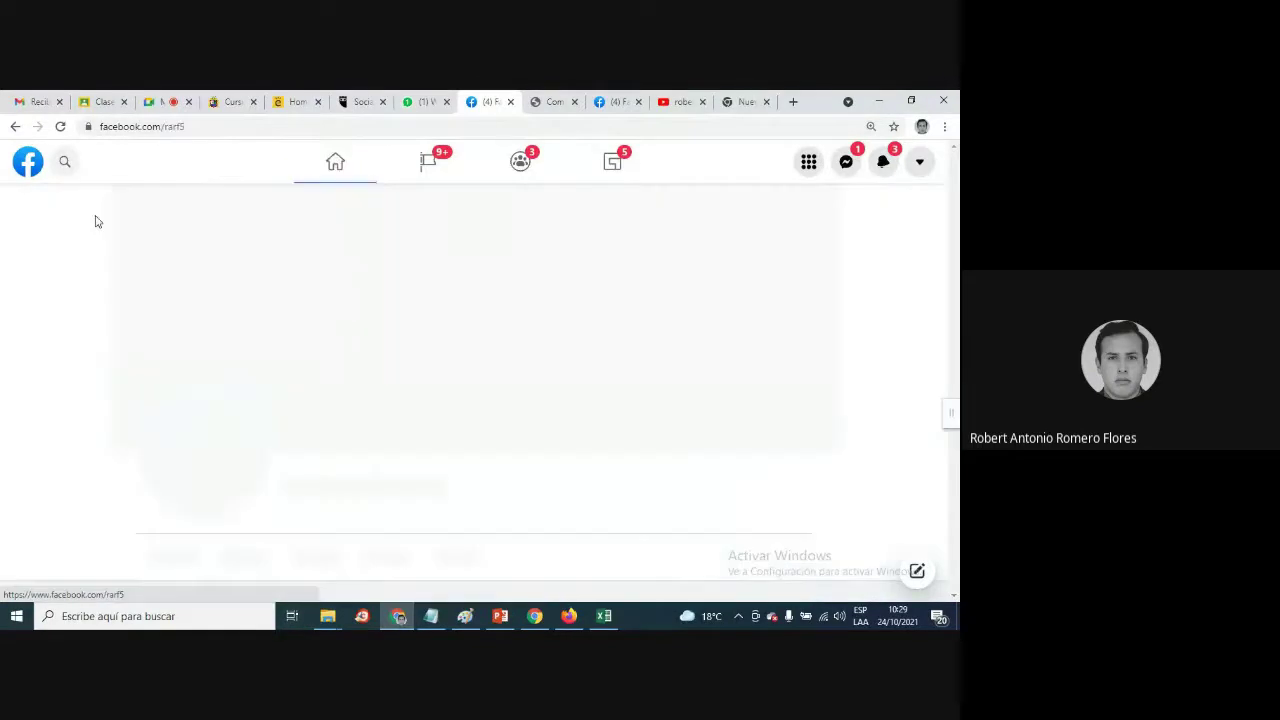
{"action": "scroll", "coordinate": [60, 357], "scroll_direction": "down", "scroll_amount": 2}
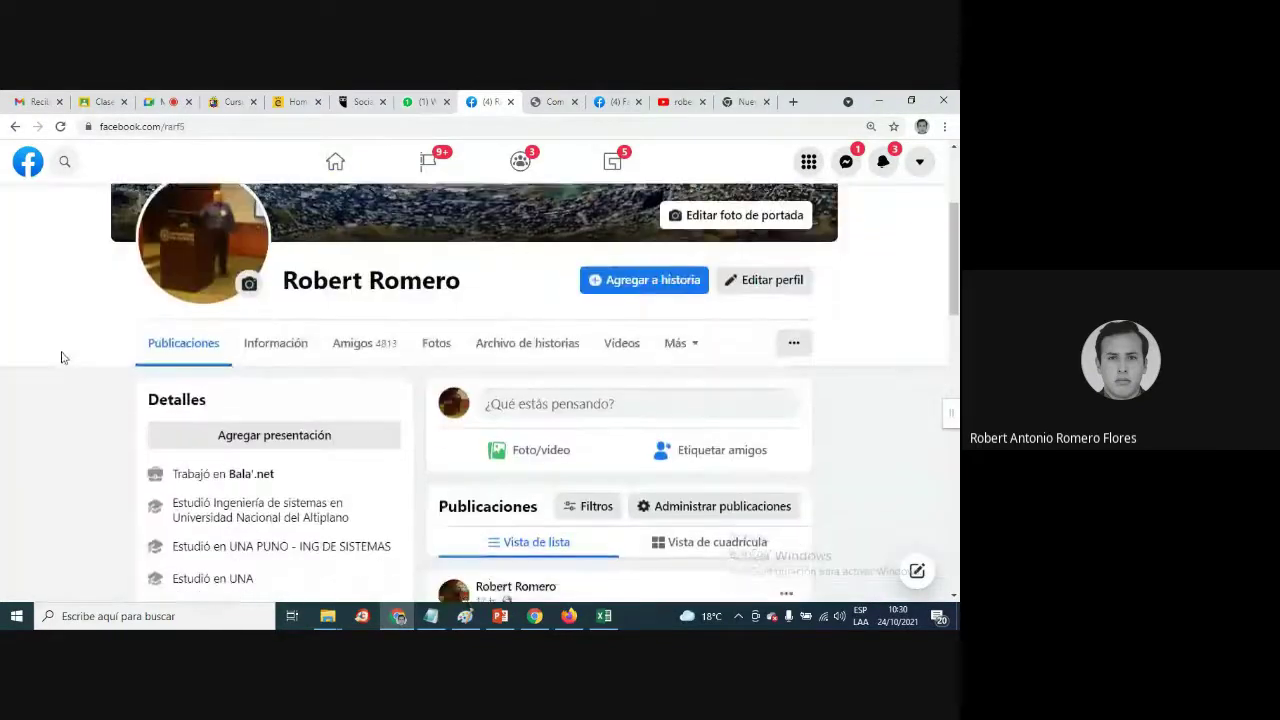
{"action": "scroll", "coordinate": [61, 357], "scroll_direction": "down", "scroll_amount": 3}
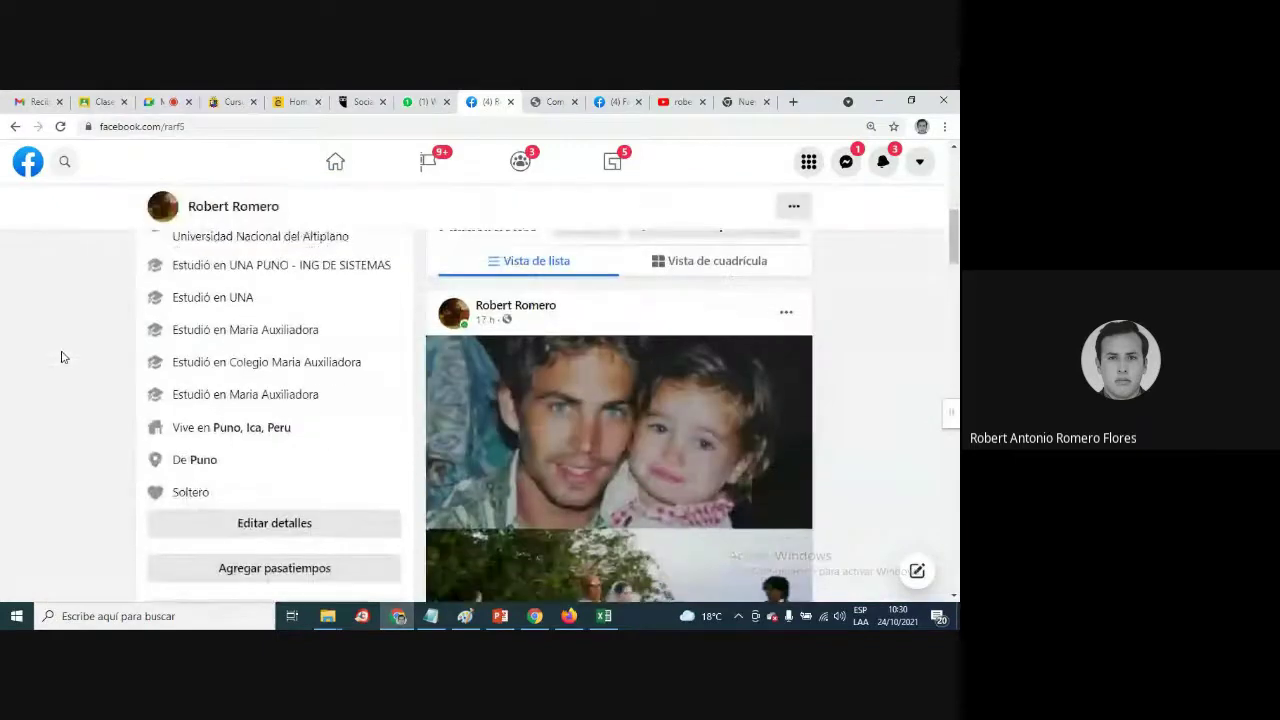
{"action": "scroll", "coordinate": [61, 357], "scroll_direction": "up", "scroll_amount": 5}
{"action": "scroll", "coordinate": [61, 357], "scroll_direction": "down", "scroll_amount": 2}
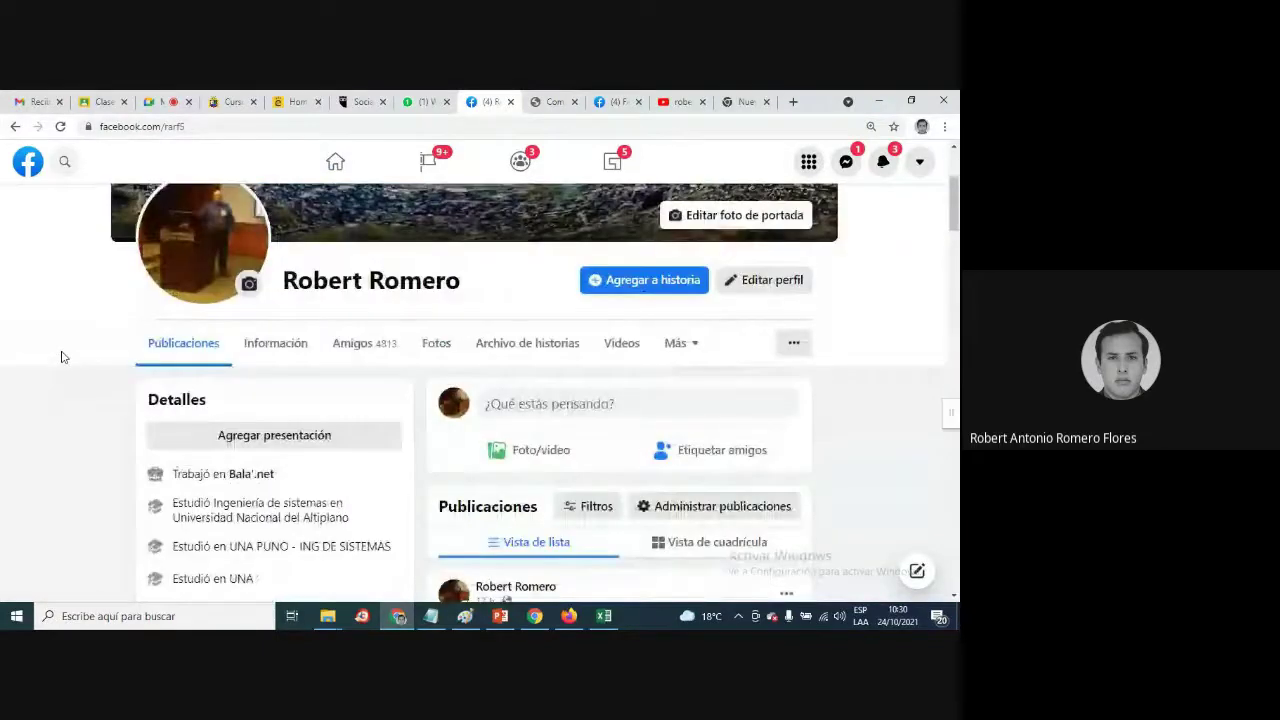
{"action": "left_click", "coordinate": [684, 344]}
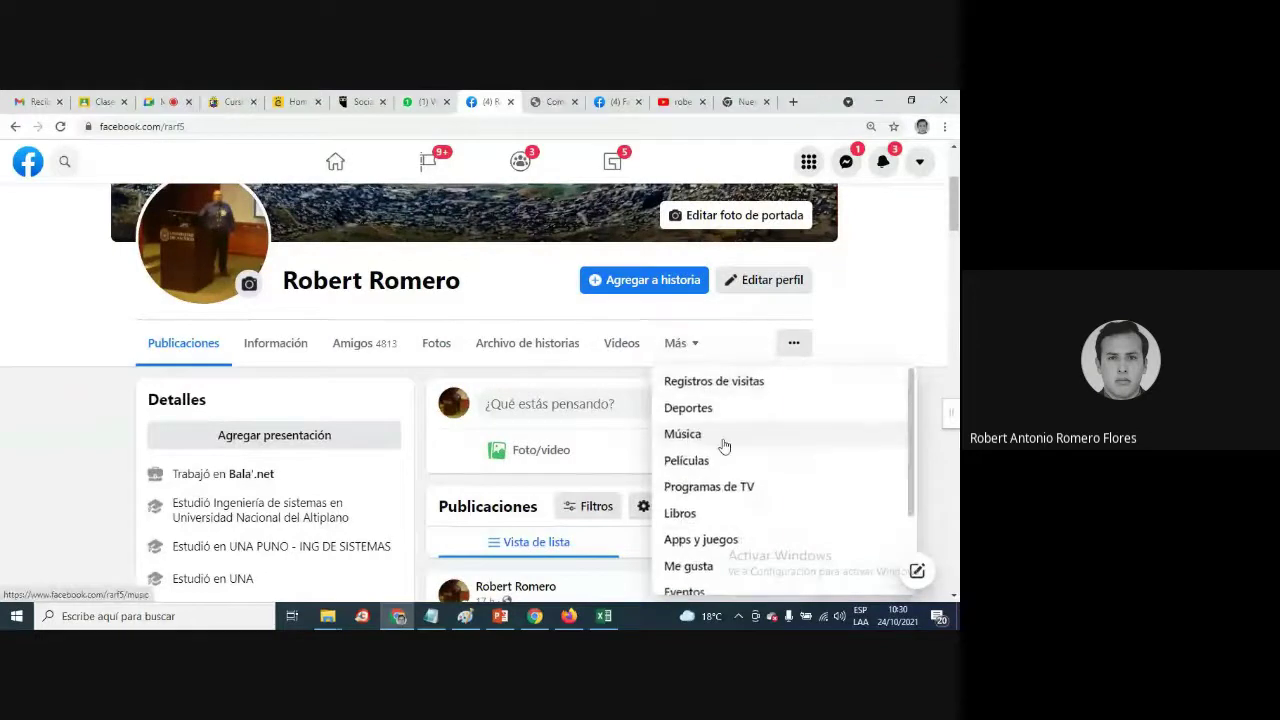
{"action": "scroll", "coordinate": [724, 445], "scroll_direction": "down", "scroll_amount": 2}
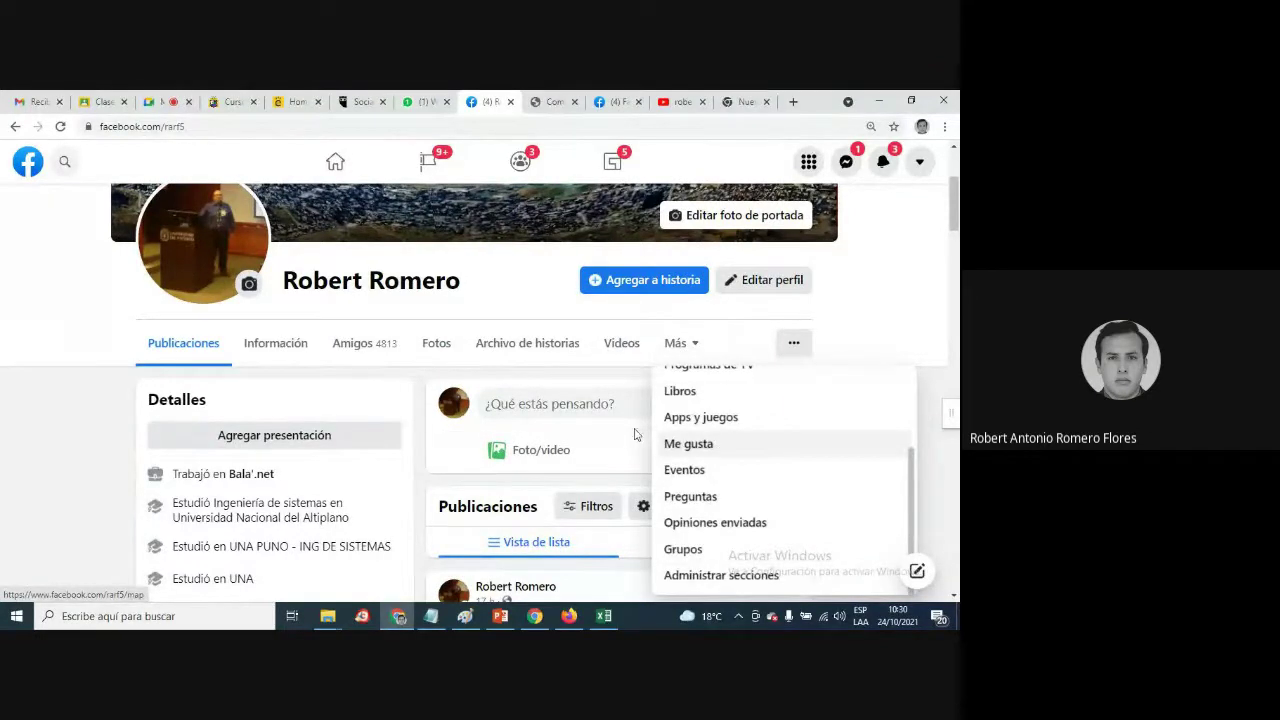
{"action": "left_click", "coordinate": [33, 412]}
{"action": "scroll", "coordinate": [31, 415], "scroll_direction": "down", "scroll_amount": 5}
{"action": "scroll", "coordinate": [31, 415], "scroll_direction": "down", "scroll_amount": 8}
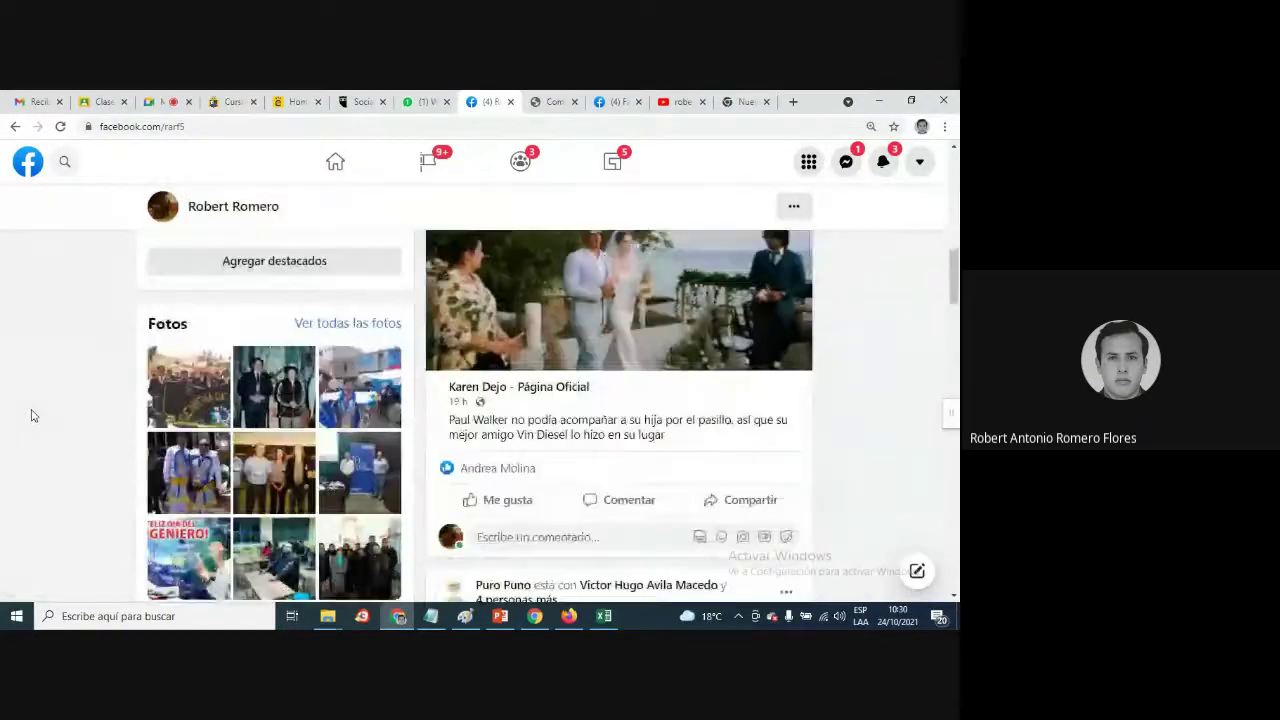
{"action": "scroll", "coordinate": [31, 415], "scroll_direction": "down", "scroll_amount": 3}
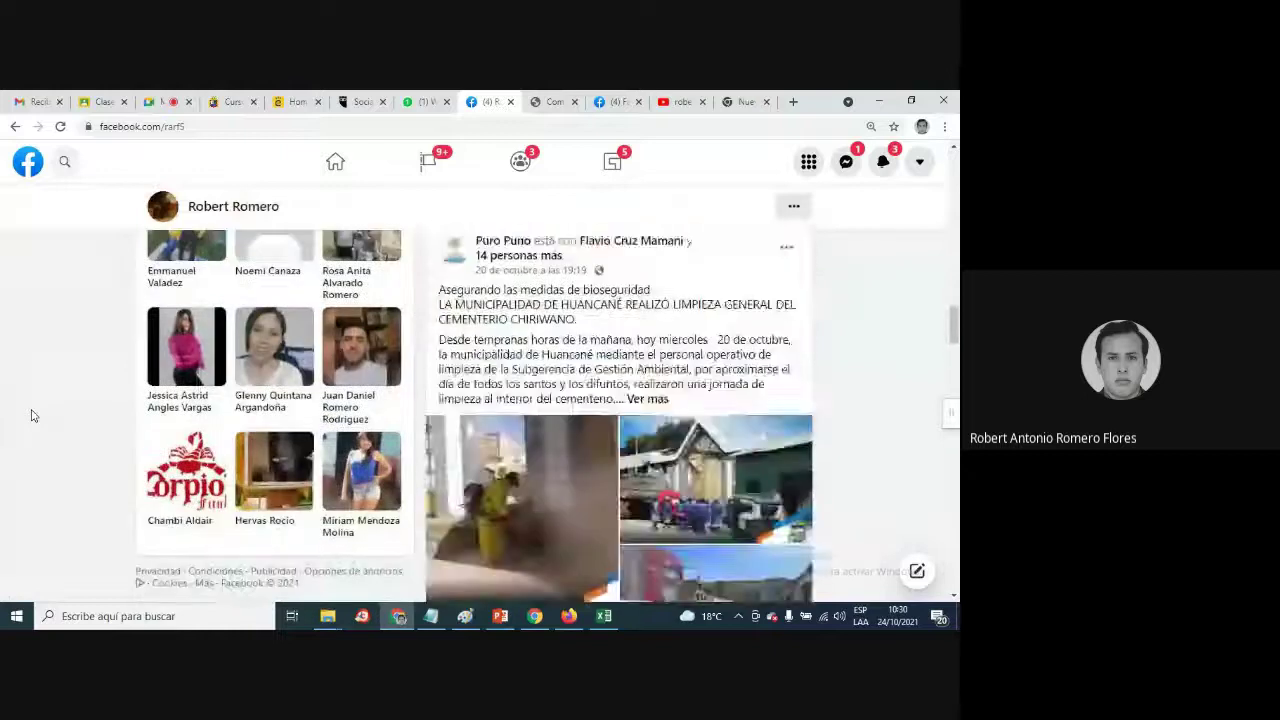
{"action": "scroll", "coordinate": [31, 415], "scroll_direction": "up", "scroll_amount": 9}
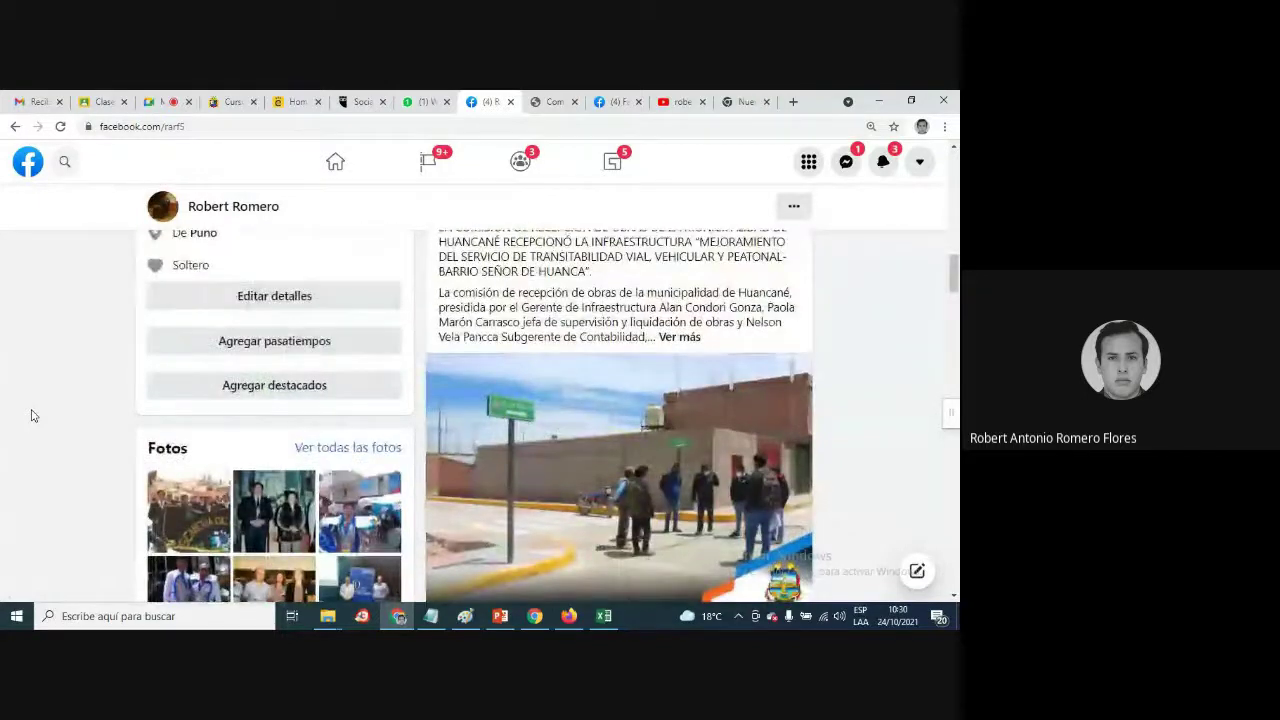
{"action": "scroll", "coordinate": [31, 415], "scroll_direction": "up", "scroll_amount": 3}
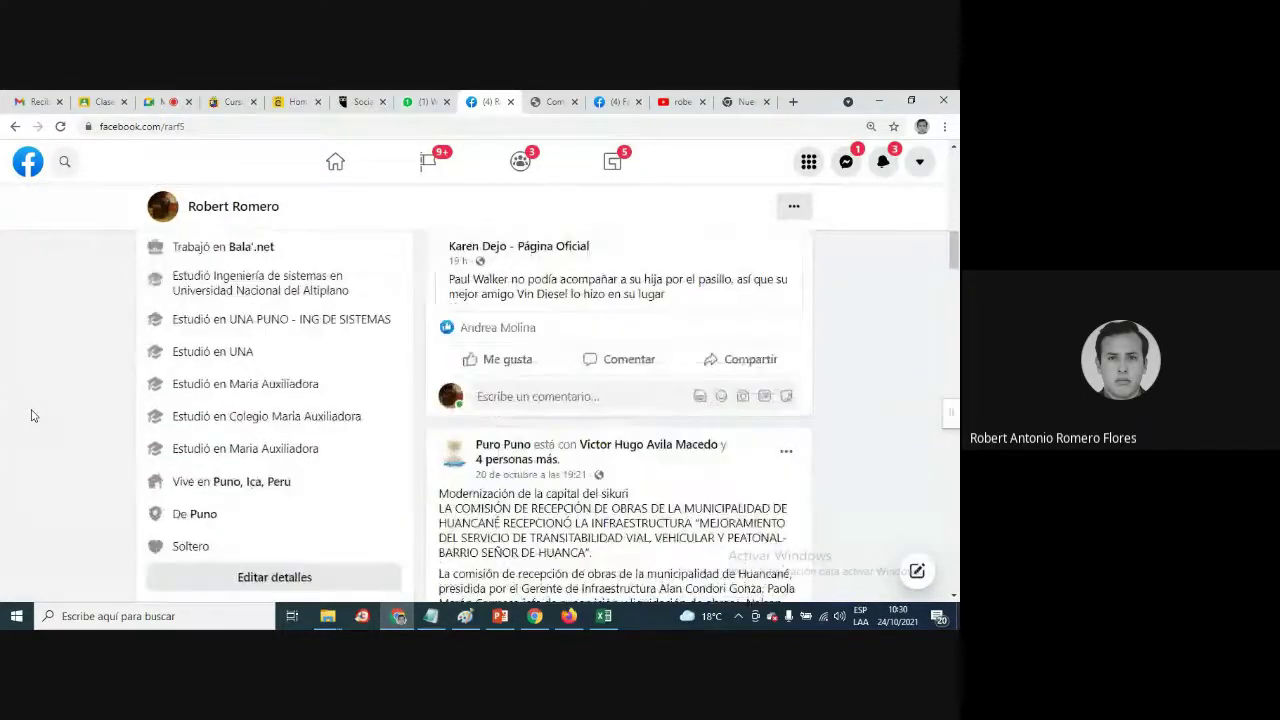
{"action": "scroll", "coordinate": [31, 415], "scroll_direction": "up", "scroll_amount": 5}
{"action": "scroll", "coordinate": [31, 415], "scroll_direction": "up", "scroll_amount": 3}
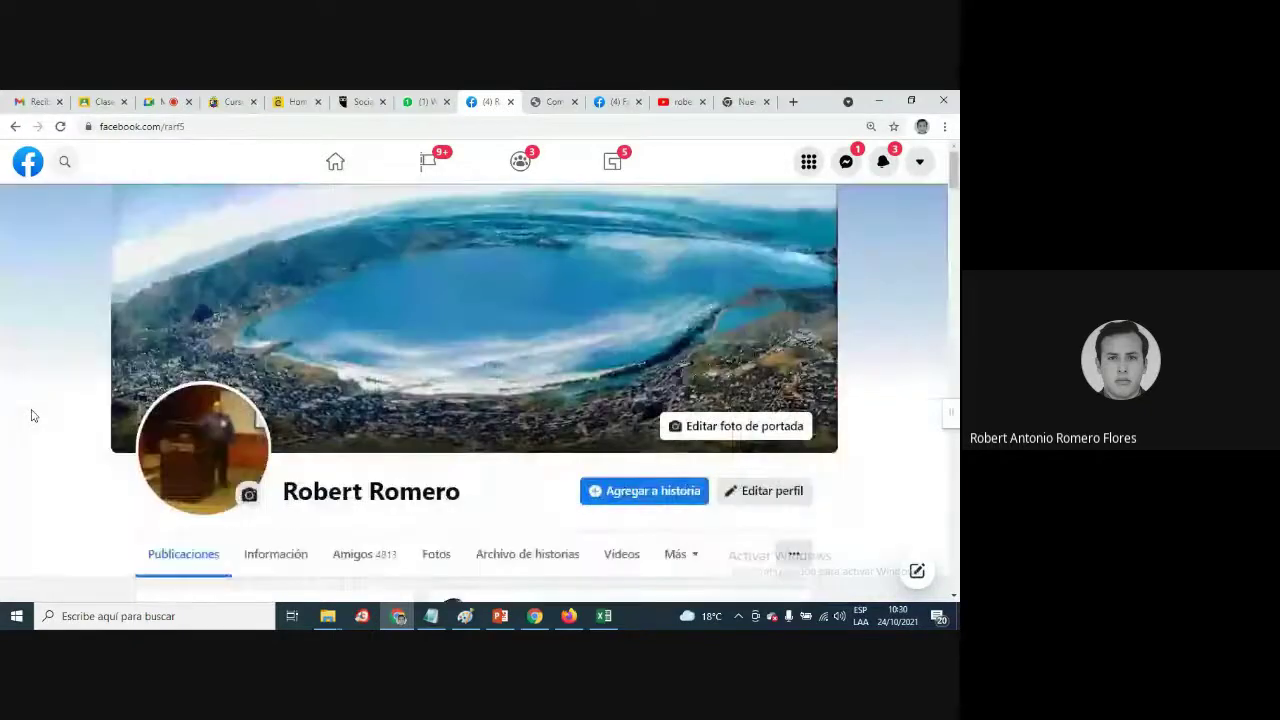
{"action": "scroll", "coordinate": [31, 415], "scroll_direction": "down", "scroll_amount": 2}
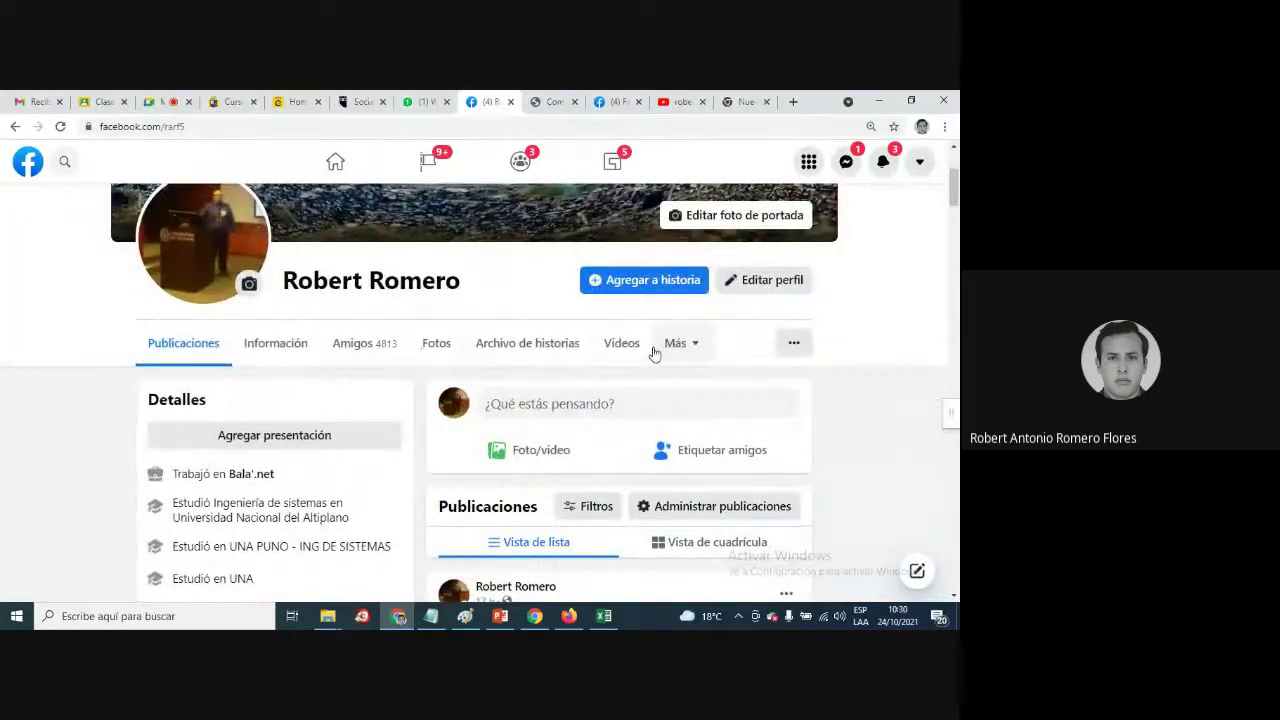
{"action": "left_click", "coordinate": [792, 345]}
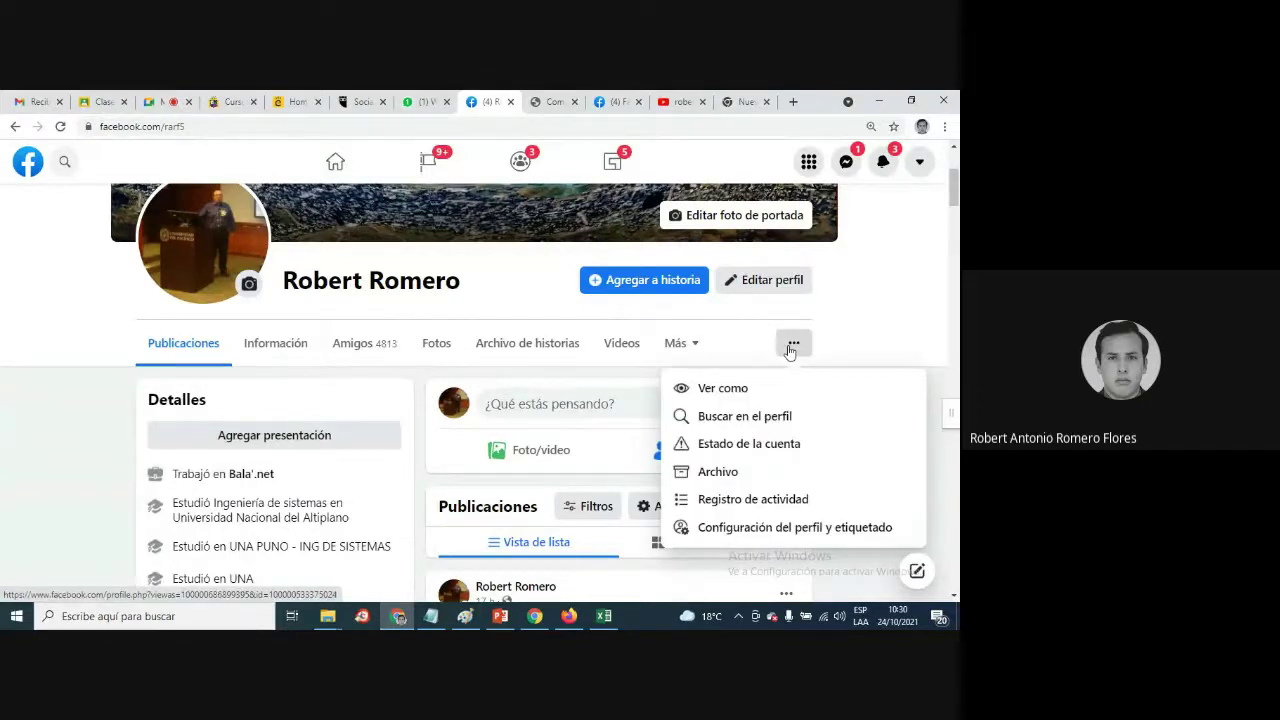
{"action": "left_click", "coordinate": [684, 343]}
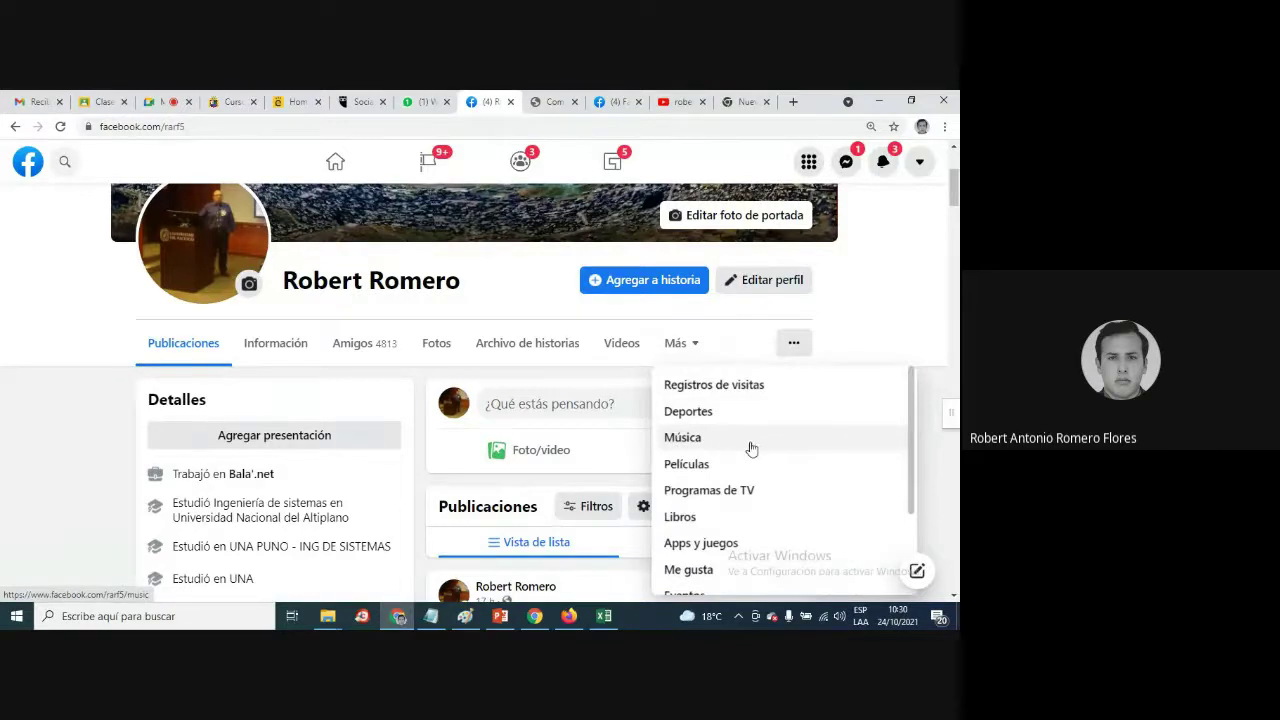
{"action": "scroll", "coordinate": [748, 447], "scroll_direction": "down", "scroll_amount": 2}
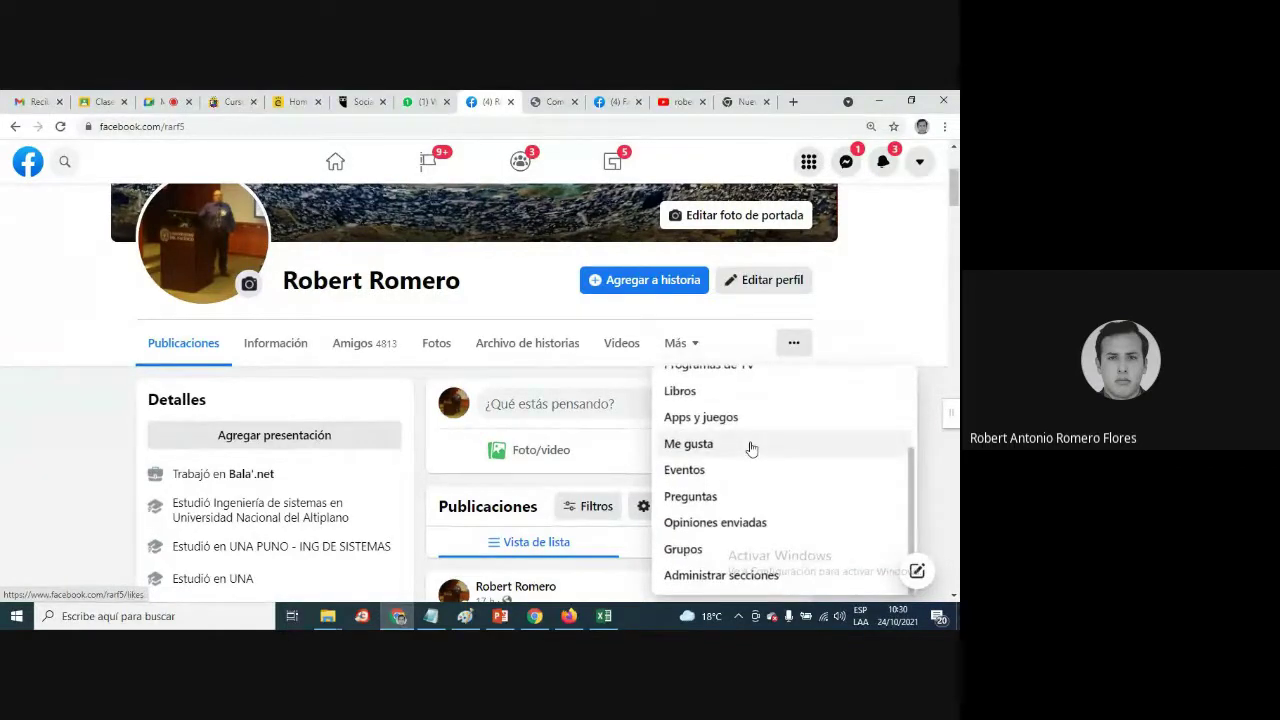
{"action": "scroll", "coordinate": [751, 449], "scroll_direction": "up", "scroll_amount": 2}
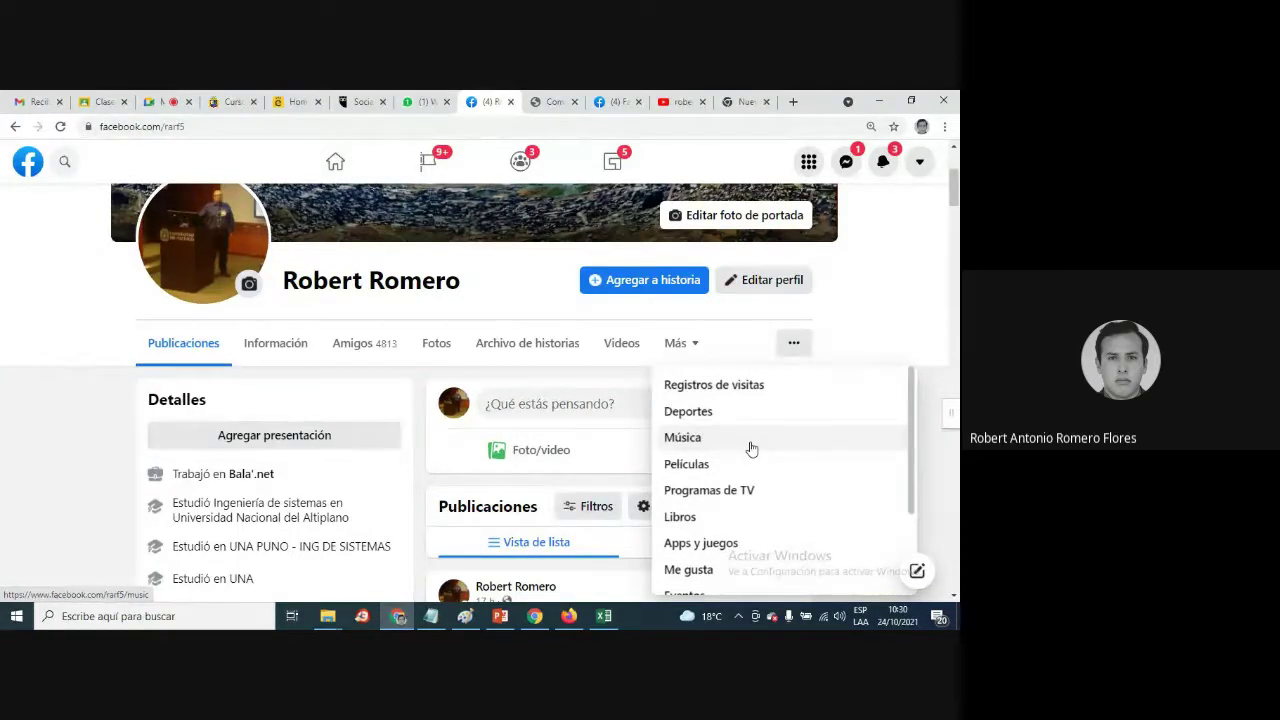
{"action": "left_click", "coordinate": [80, 464]}
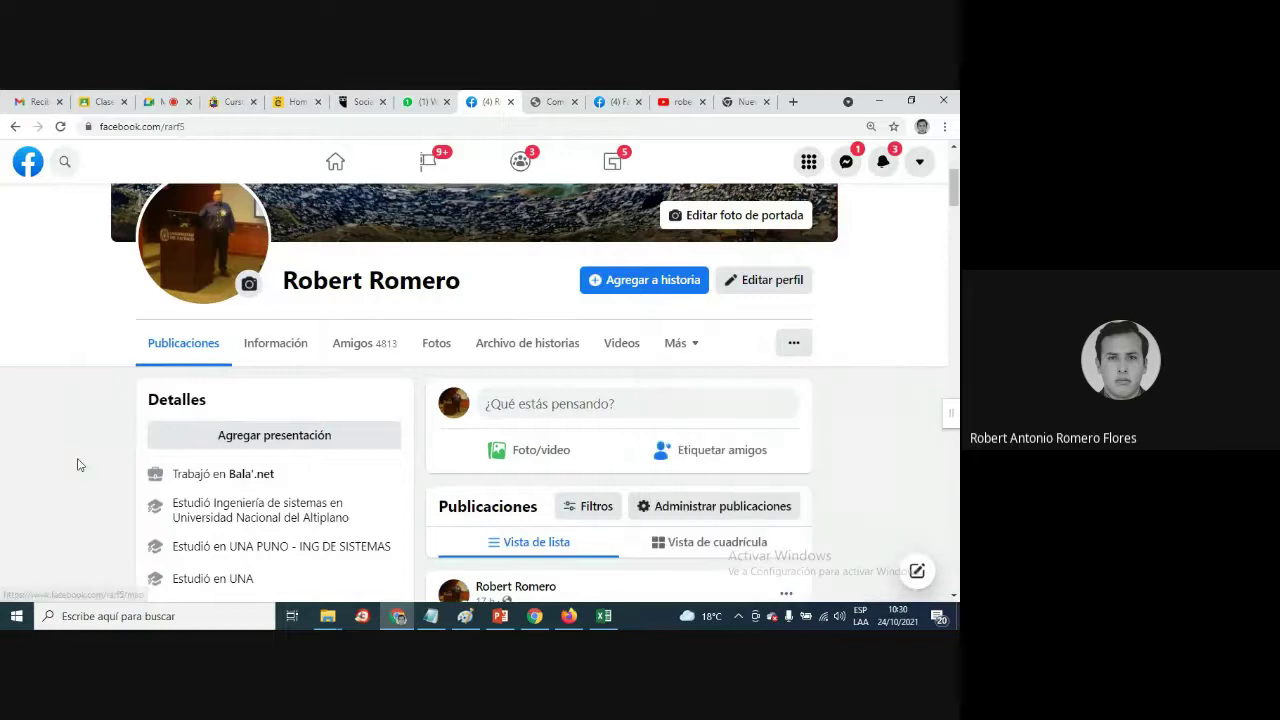
{"action": "scroll", "coordinate": [80, 464], "scroll_direction": "down", "scroll_amount": 6}
{"action": "scroll", "coordinate": [80, 464], "scroll_direction": "down", "scroll_amount": 6}
{"action": "scroll", "coordinate": [80, 464], "scroll_direction": "up", "scroll_amount": 12}
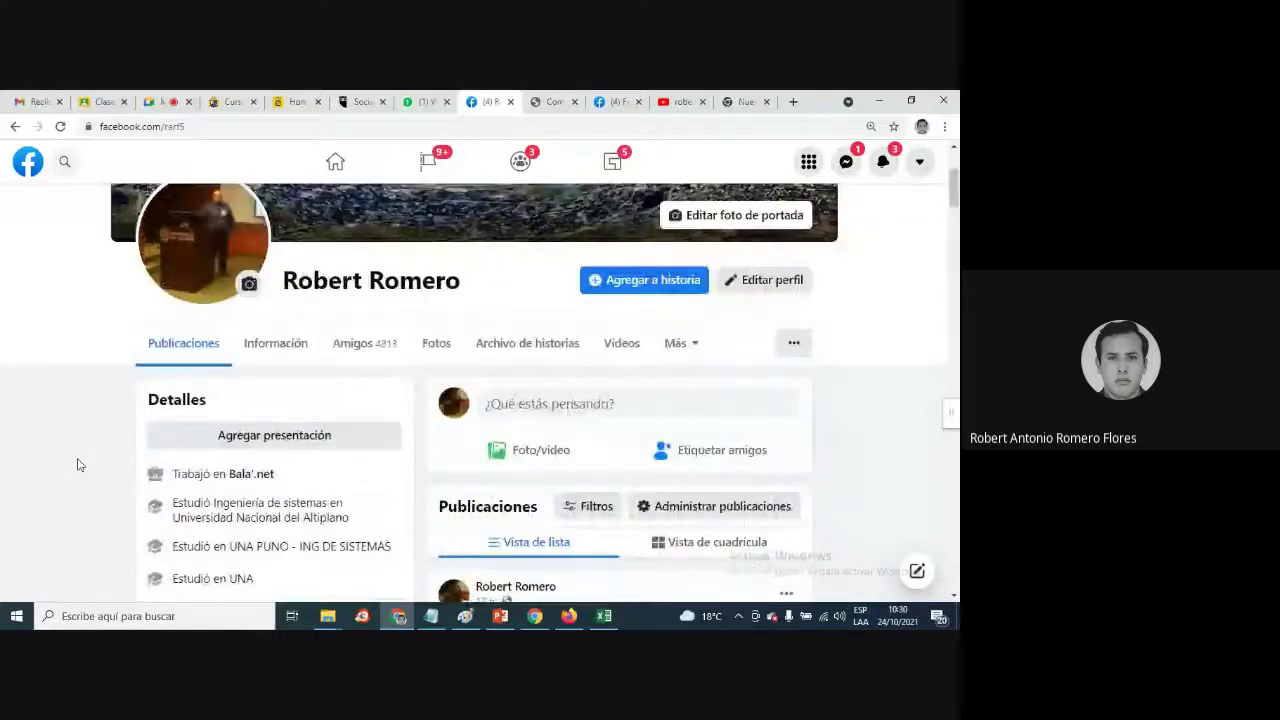
Go home, expand Ver más, open Administrador comercial, then go back to the news feed.
{"action": "left_click", "coordinate": [336, 163]}
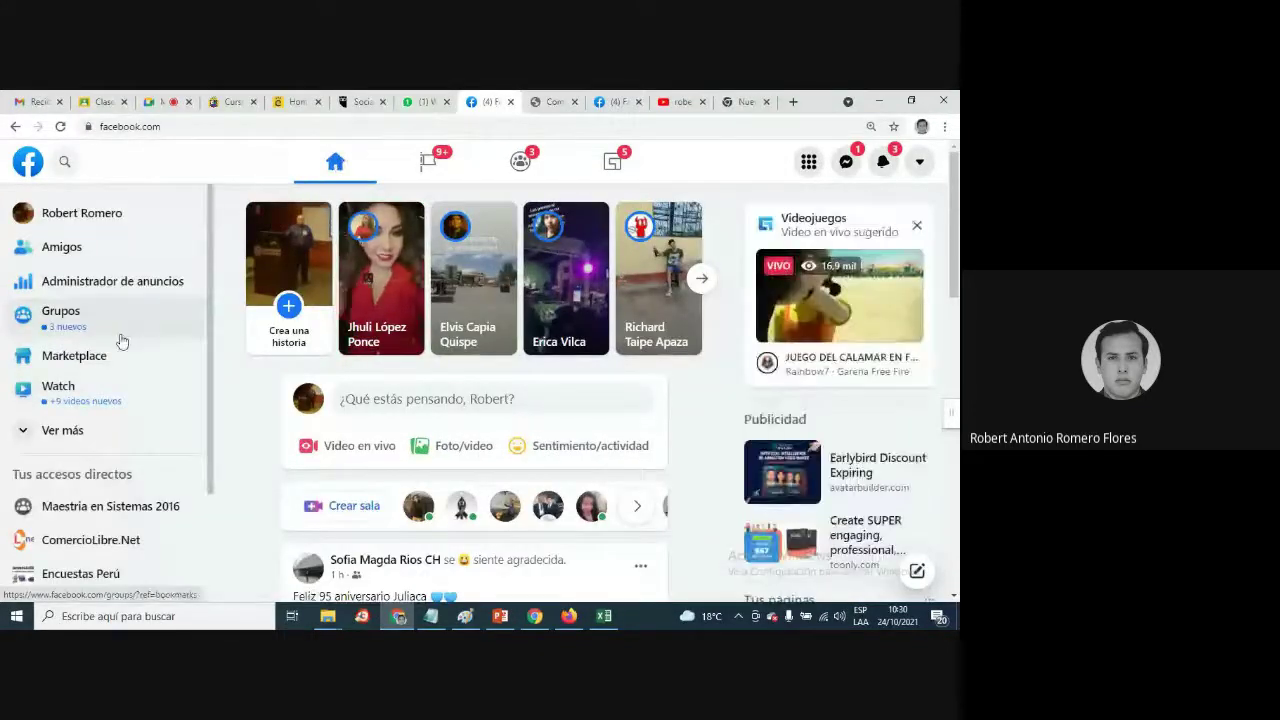
{"action": "scroll", "coordinate": [118, 338], "scroll_direction": "down", "scroll_amount": 2}
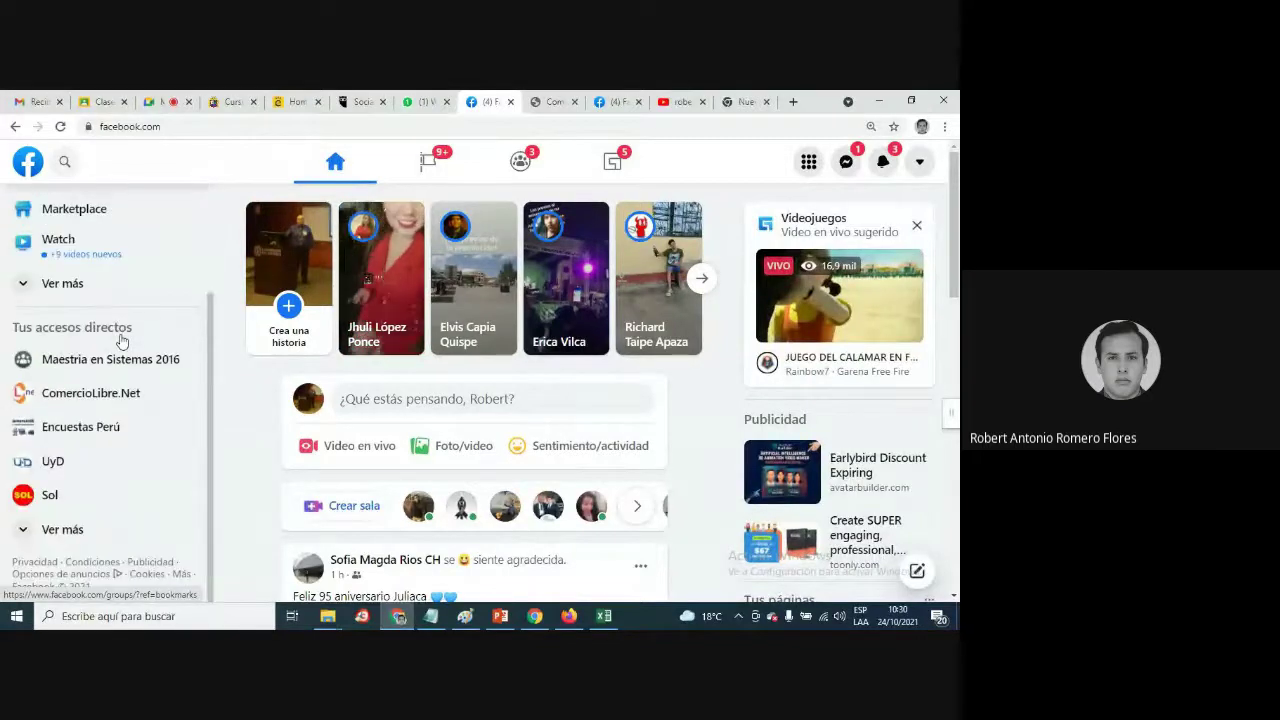
{"action": "scroll", "coordinate": [121, 338], "scroll_direction": "up", "scroll_amount": 2}
{"action": "left_click", "coordinate": [85, 428]}
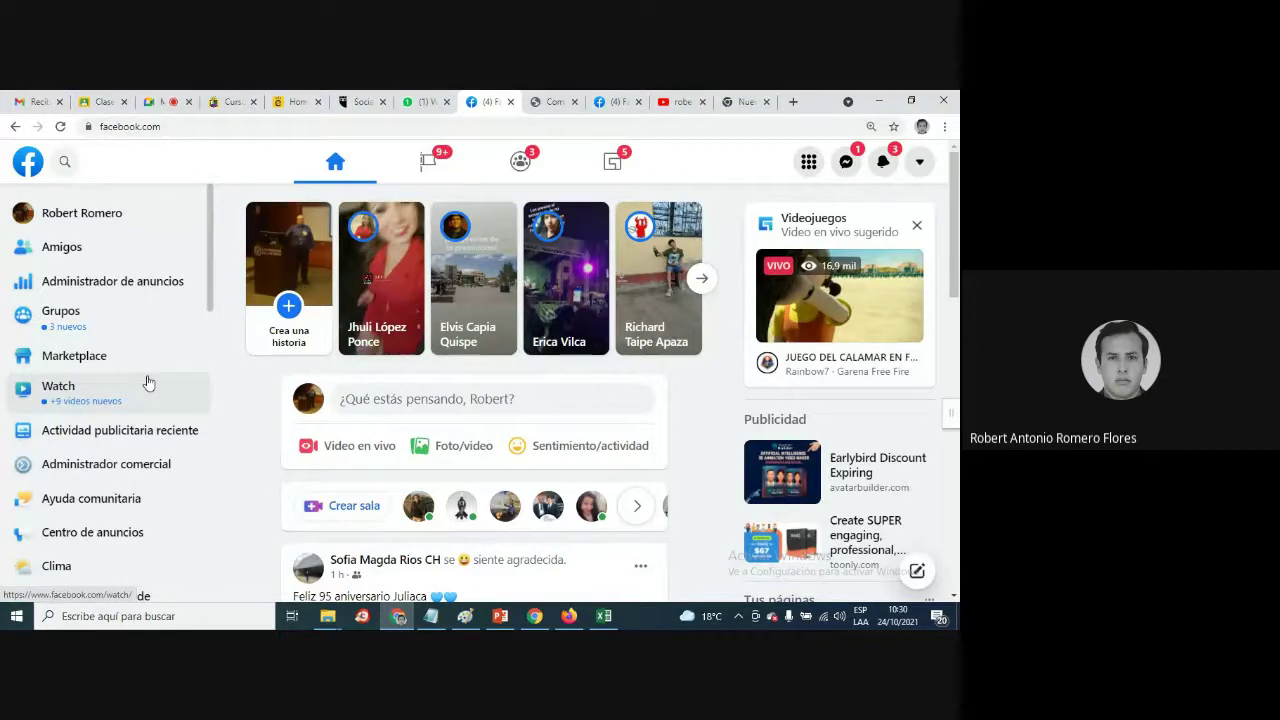
{"action": "scroll", "coordinate": [148, 383], "scroll_direction": "down", "scroll_amount": 3}
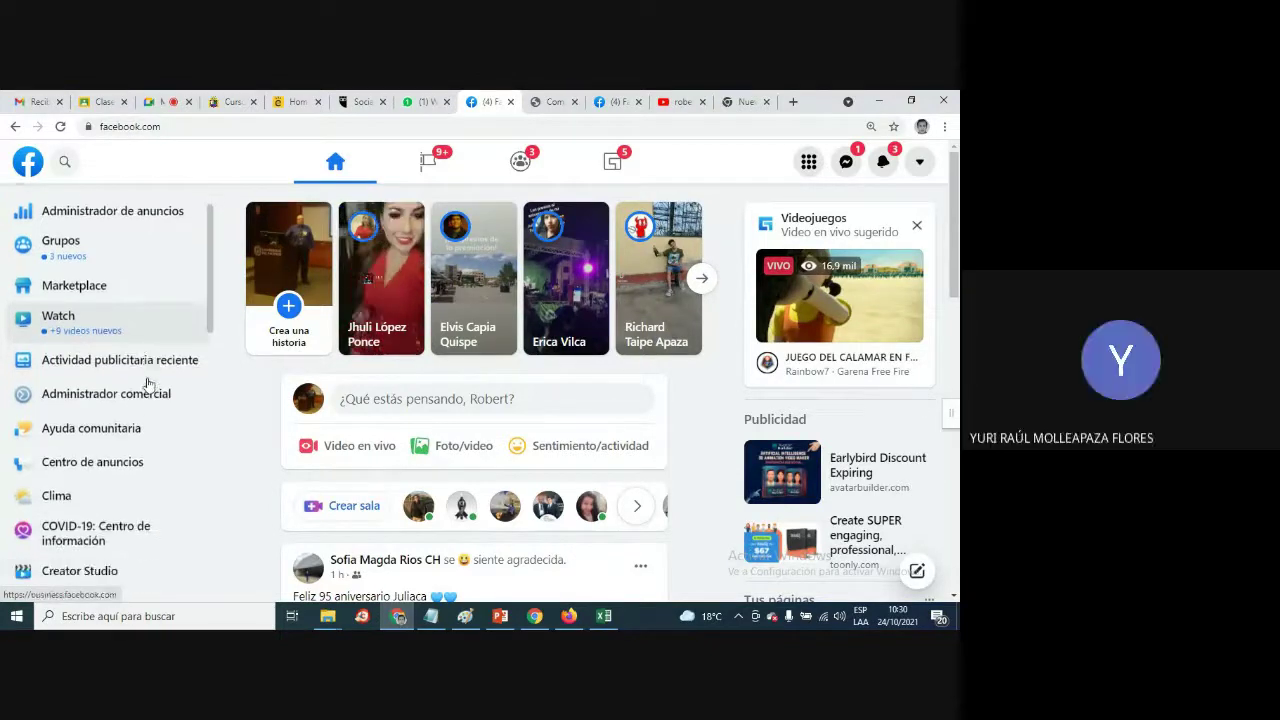
{"action": "scroll", "coordinate": [148, 385], "scroll_direction": "down", "scroll_amount": 2}
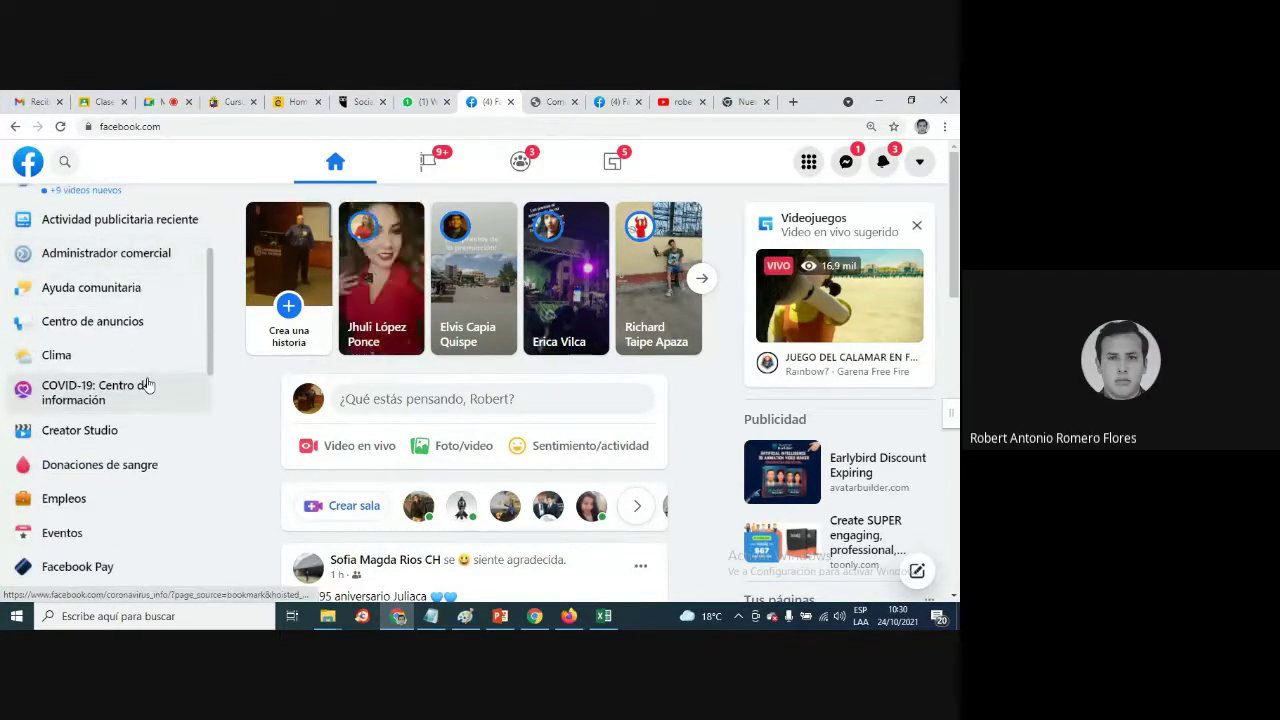
{"action": "scroll", "coordinate": [145, 384], "scroll_direction": "up", "scroll_amount": 4}
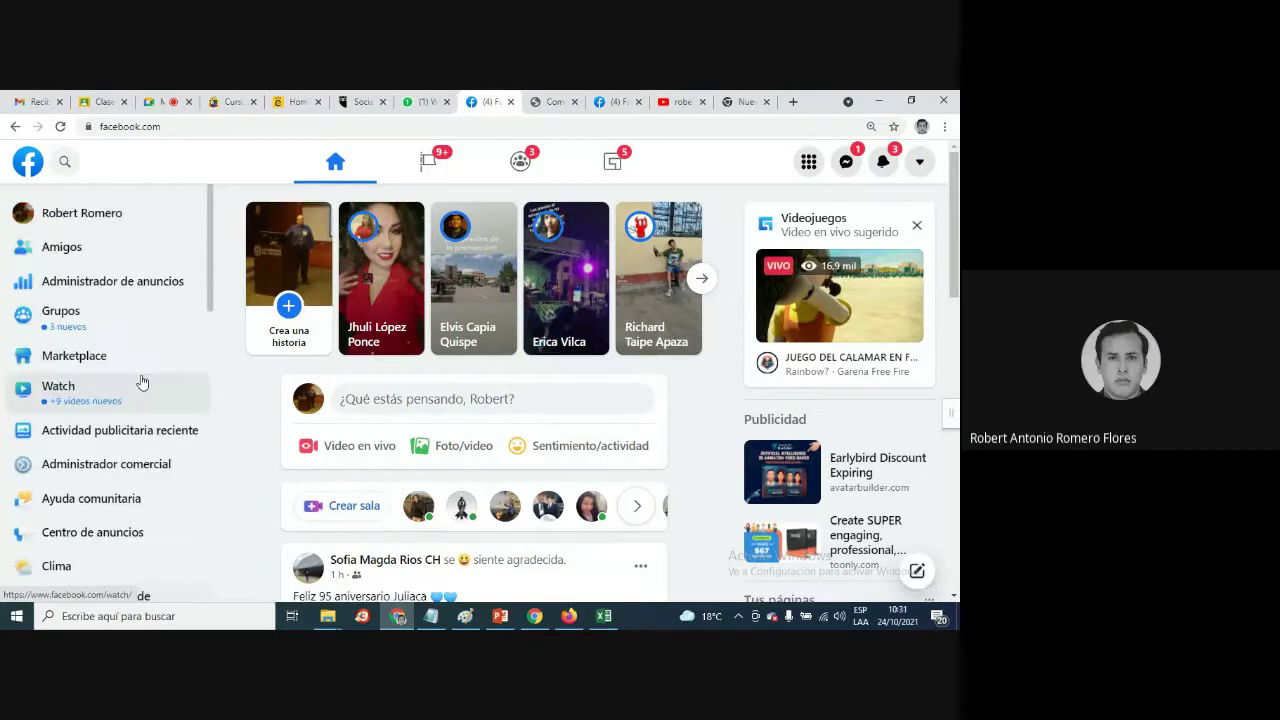
{"action": "left_click", "coordinate": [97, 465]}
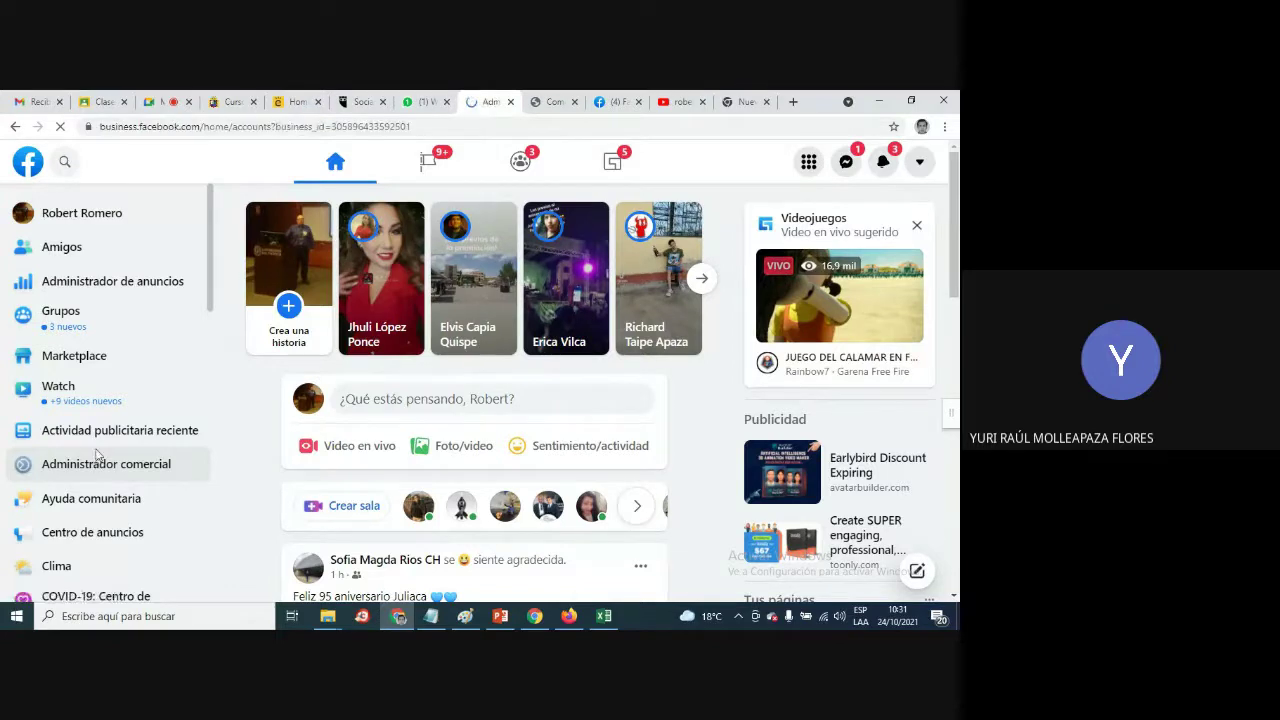
{"action": "left_click", "coordinate": [15, 127]}
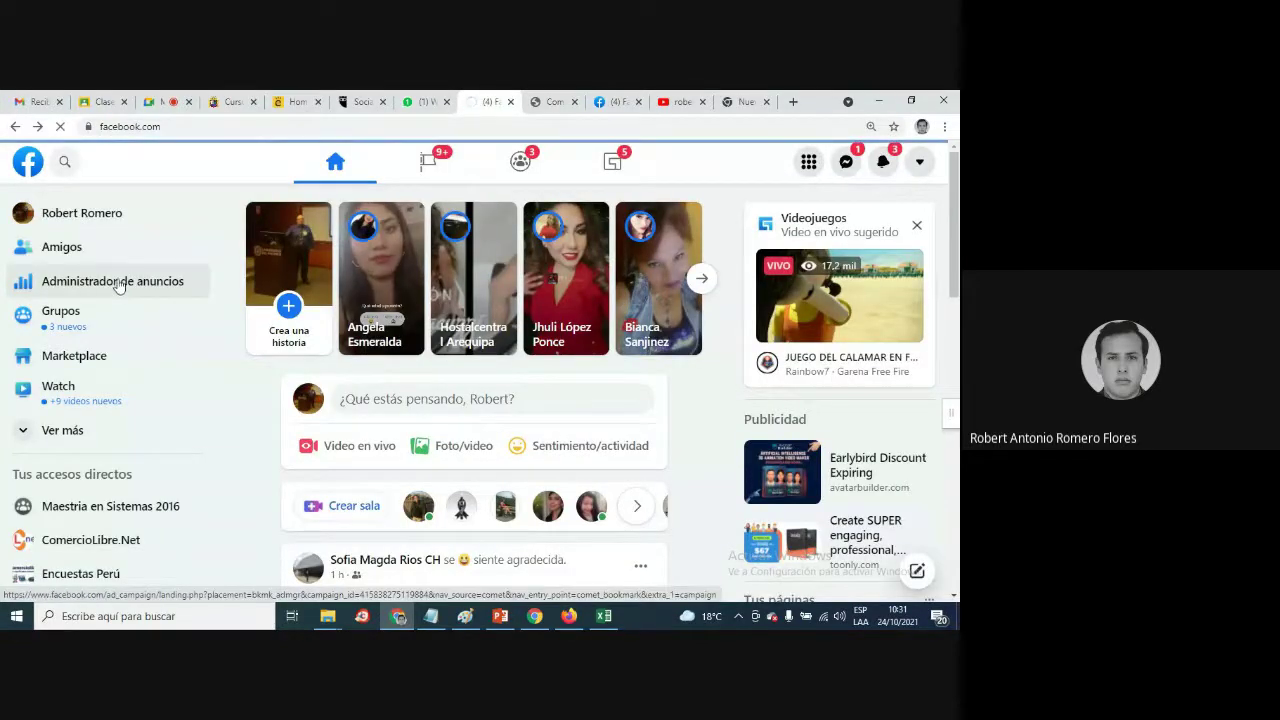
Open Administrador de anuncios and follow the red restriction banner to Calidad de la cuenta.
{"action": "left_click", "coordinate": [118, 284]}
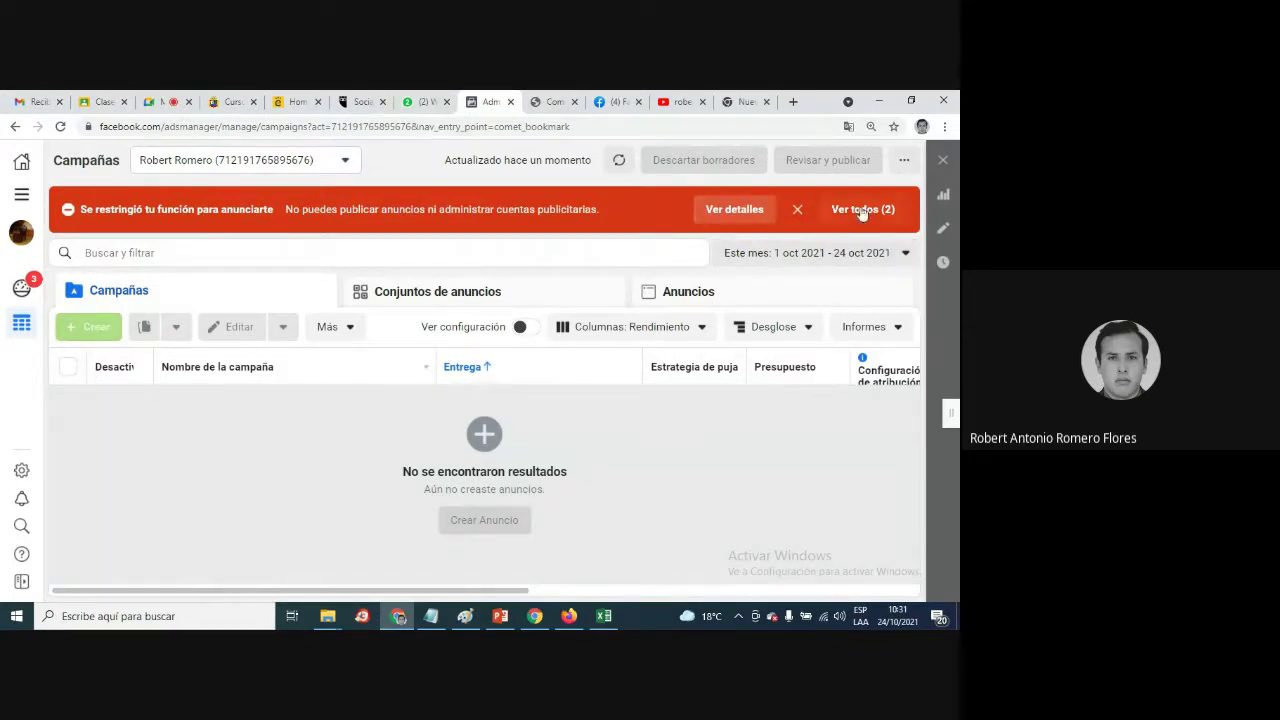
{"action": "left_click", "coordinate": [723, 212]}
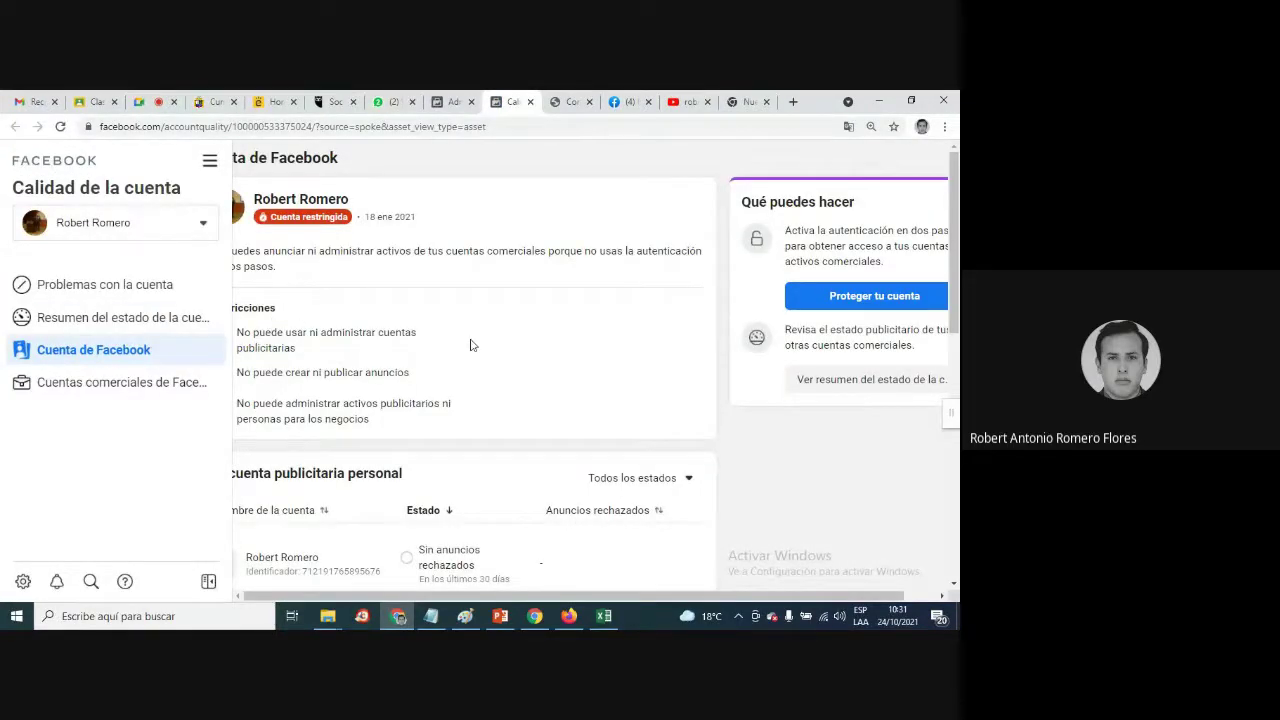
{"action": "scroll", "coordinate": [475, 340], "scroll_direction": "down", "scroll_amount": 4}
Choose SMS two-step authentication and submit the account's mobile number under Perú (+51).
{"action": "left_click", "coordinate": [866, 296]}
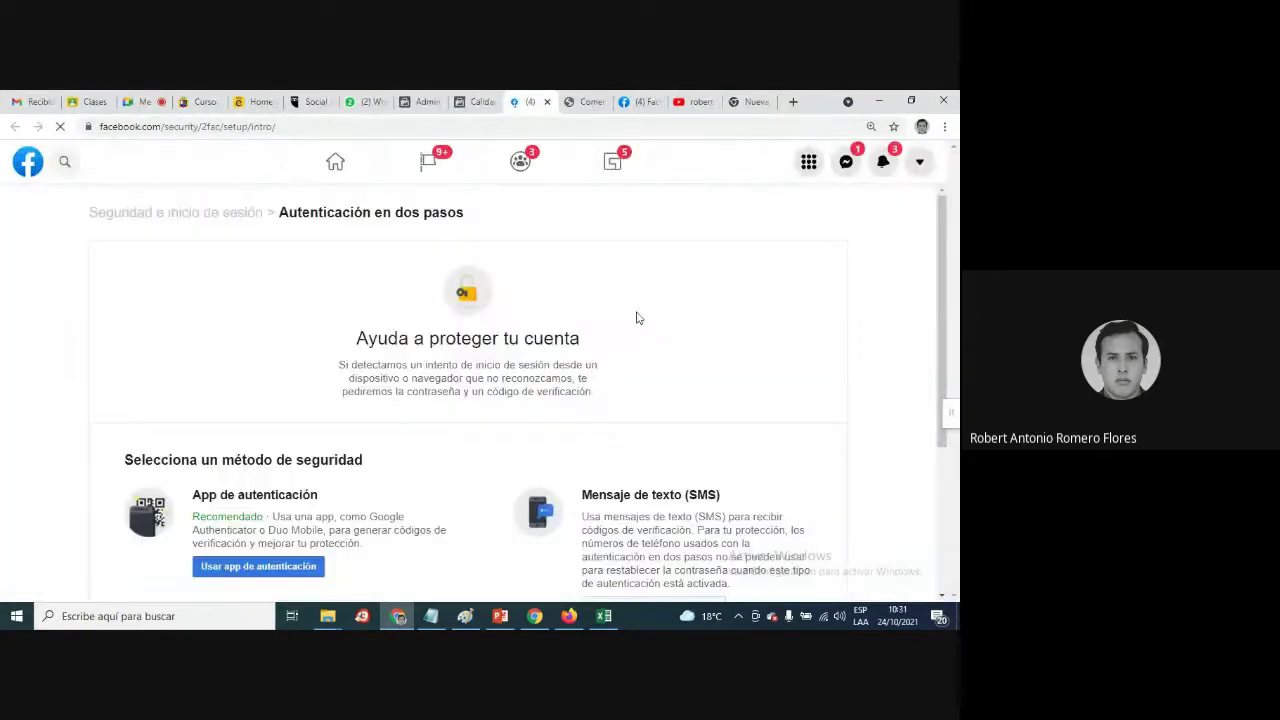
{"action": "scroll", "coordinate": [279, 381], "scroll_direction": "down", "scroll_amount": 1}
{"action": "scroll", "coordinate": [279, 381], "scroll_direction": "down", "scroll_amount": 3}
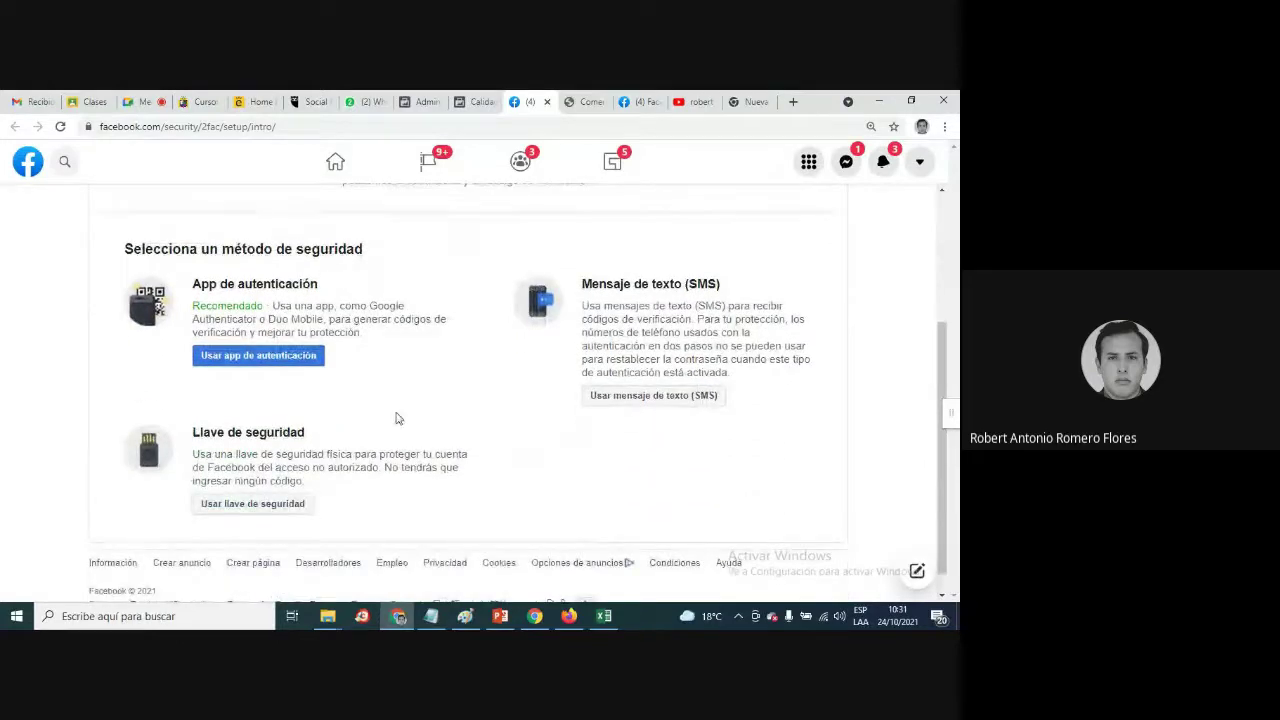
{"action": "left_click", "coordinate": [675, 396]}
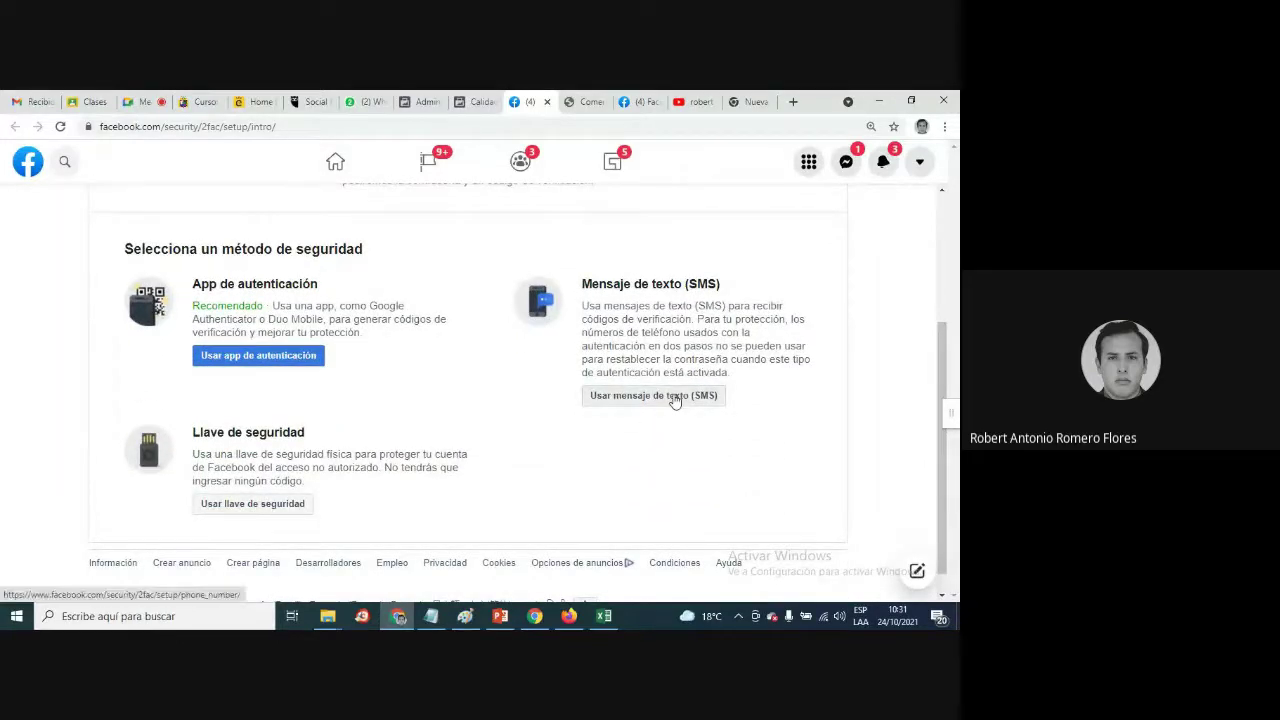
{"action": "left_click", "coordinate": [474, 391]}
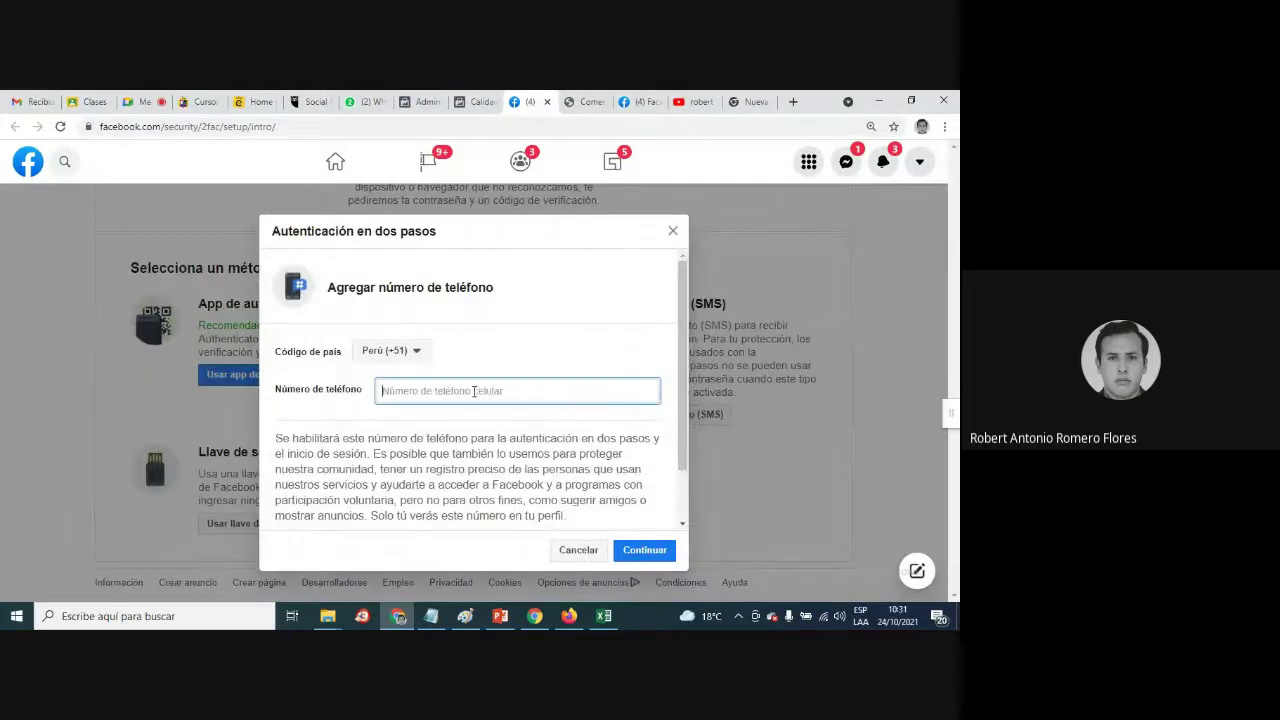
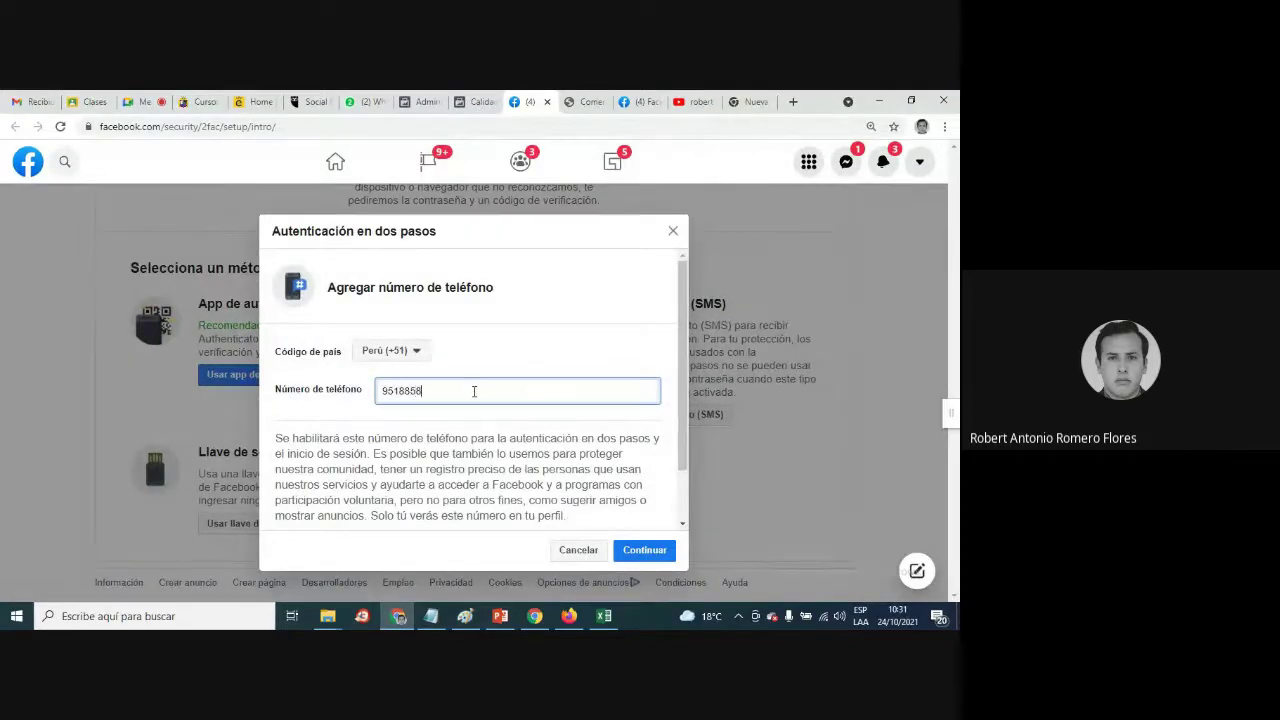
{"action": "scroll", "coordinate": [580, 440], "scroll_direction": "down", "scroll_amount": 1}
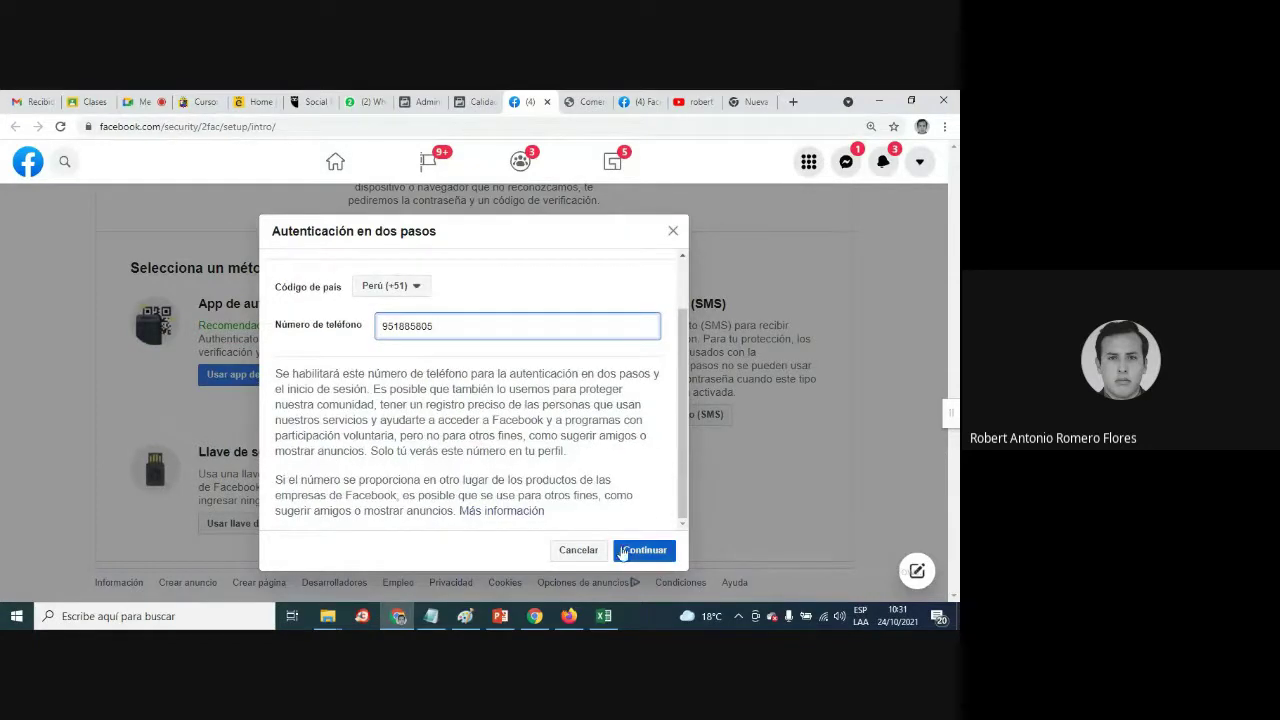
{"action": "left_click", "coordinate": [632, 552]}
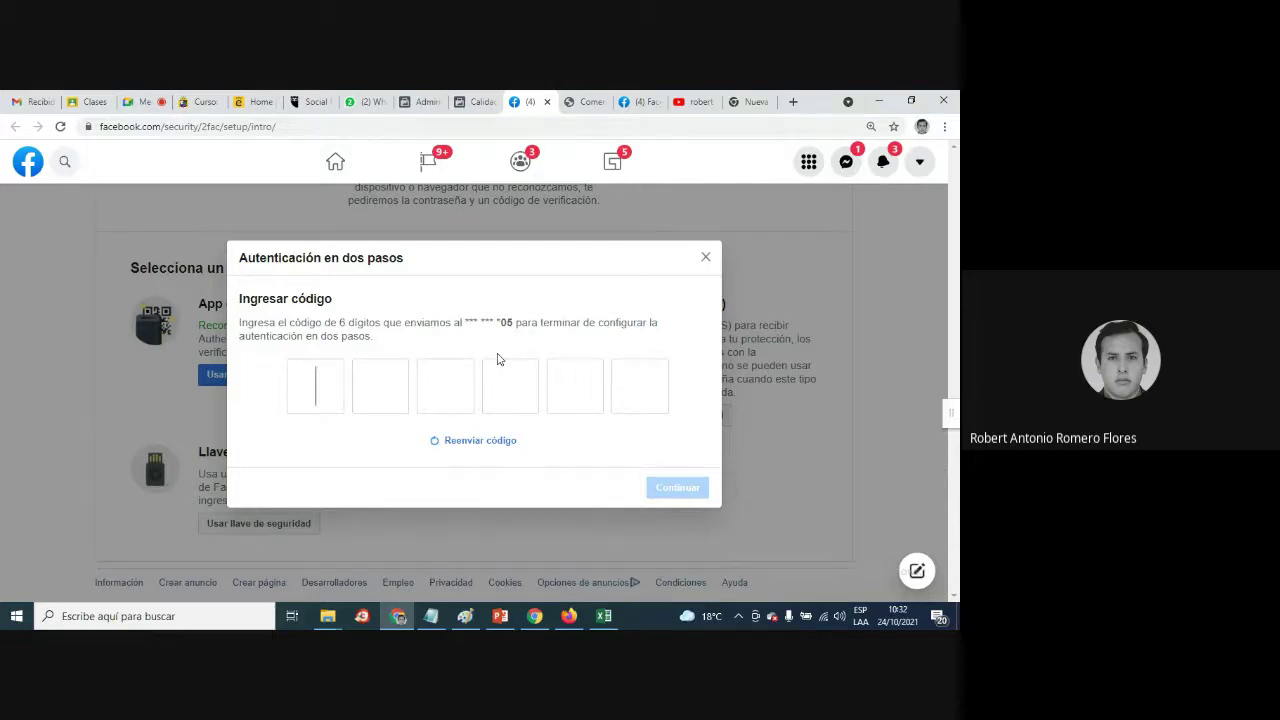
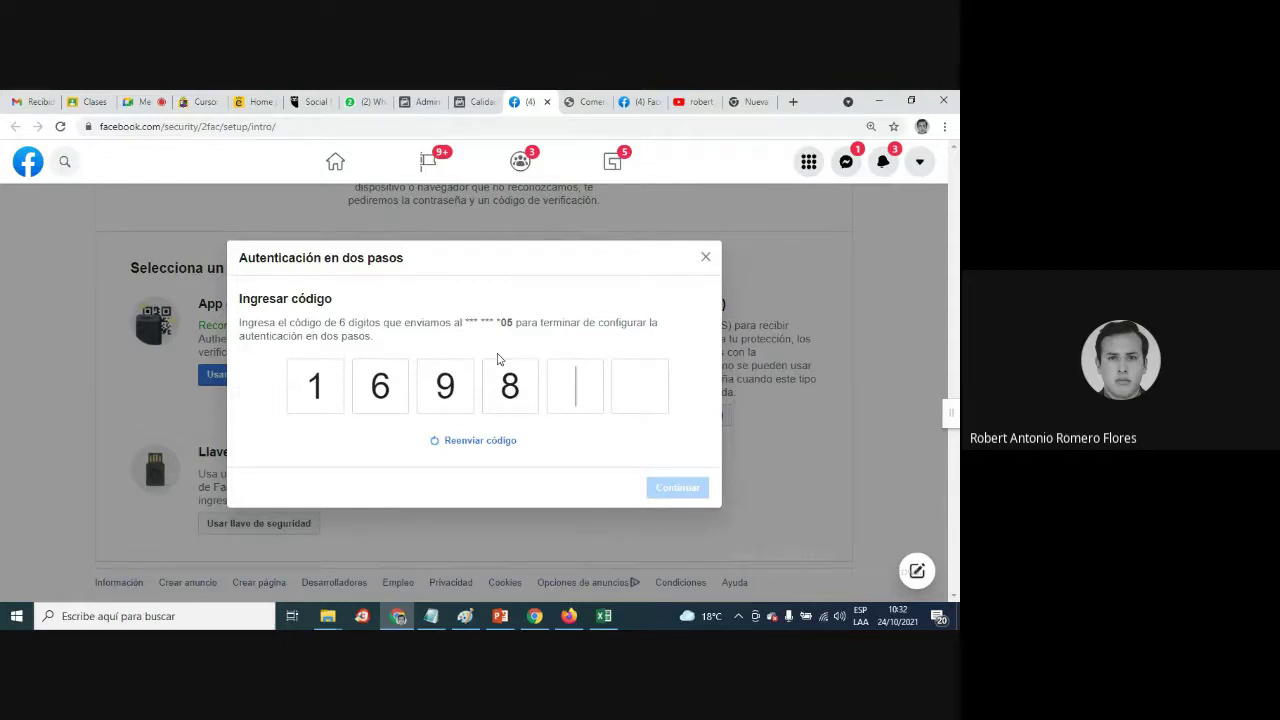
Enter the six-digit SMS verification code, correct its third digit, and submit it.
{"action": "double_click", "coordinate": [453, 392]}
{"action": "key", "text": "Tab"}
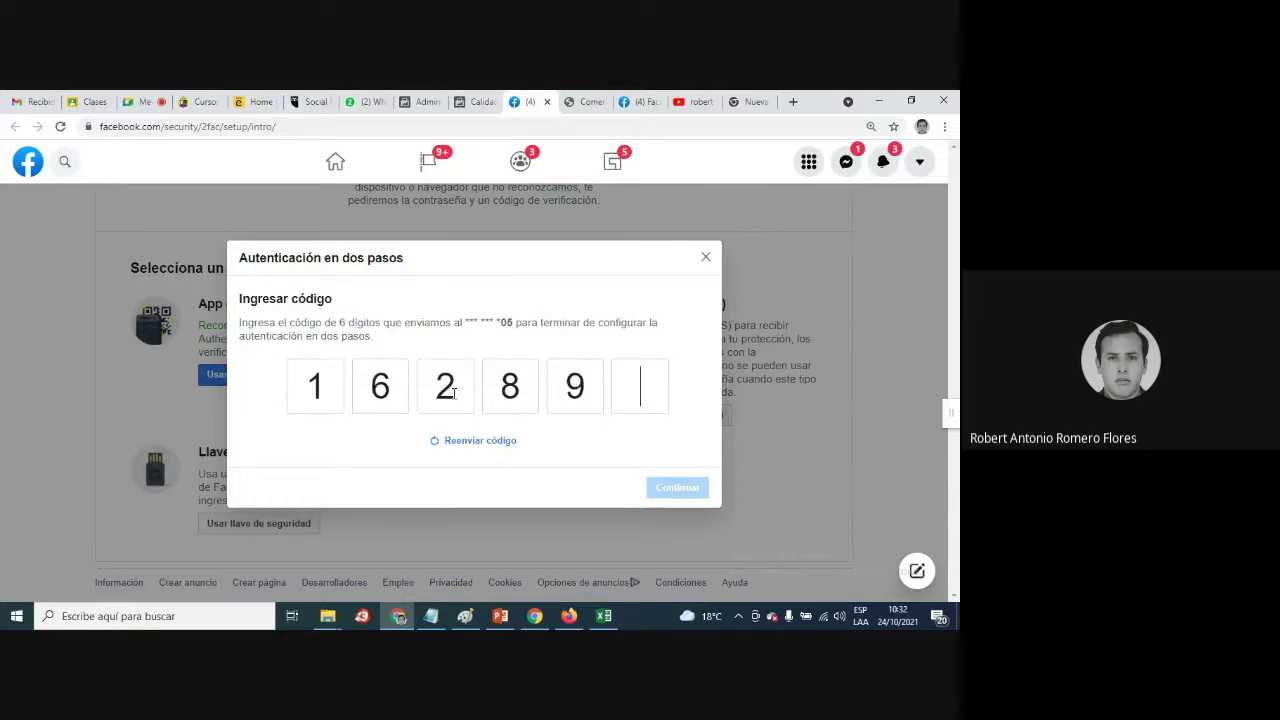
{"action": "left_click", "coordinate": [662, 487]}
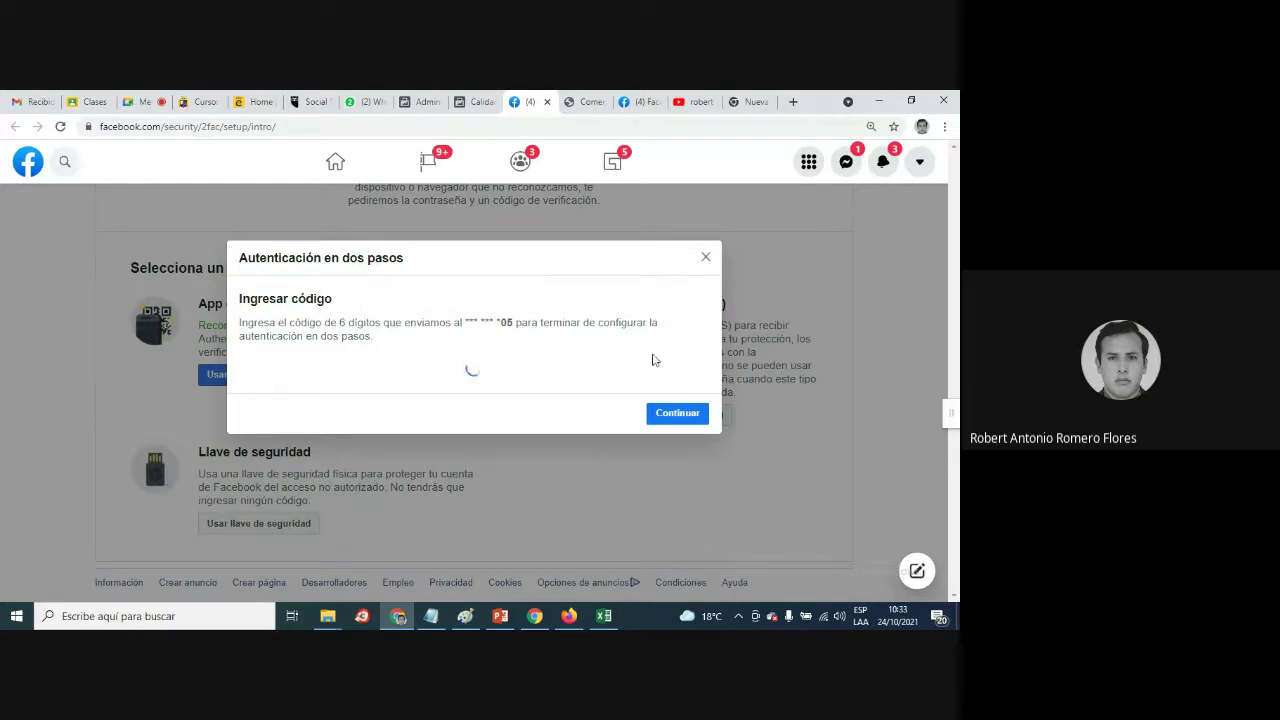
{"action": "left_click", "coordinate": [674, 416]}
Load google.com in the ComercioLibre tab and search for 'google maps'.
{"action": "left_click", "coordinate": [590, 101]}
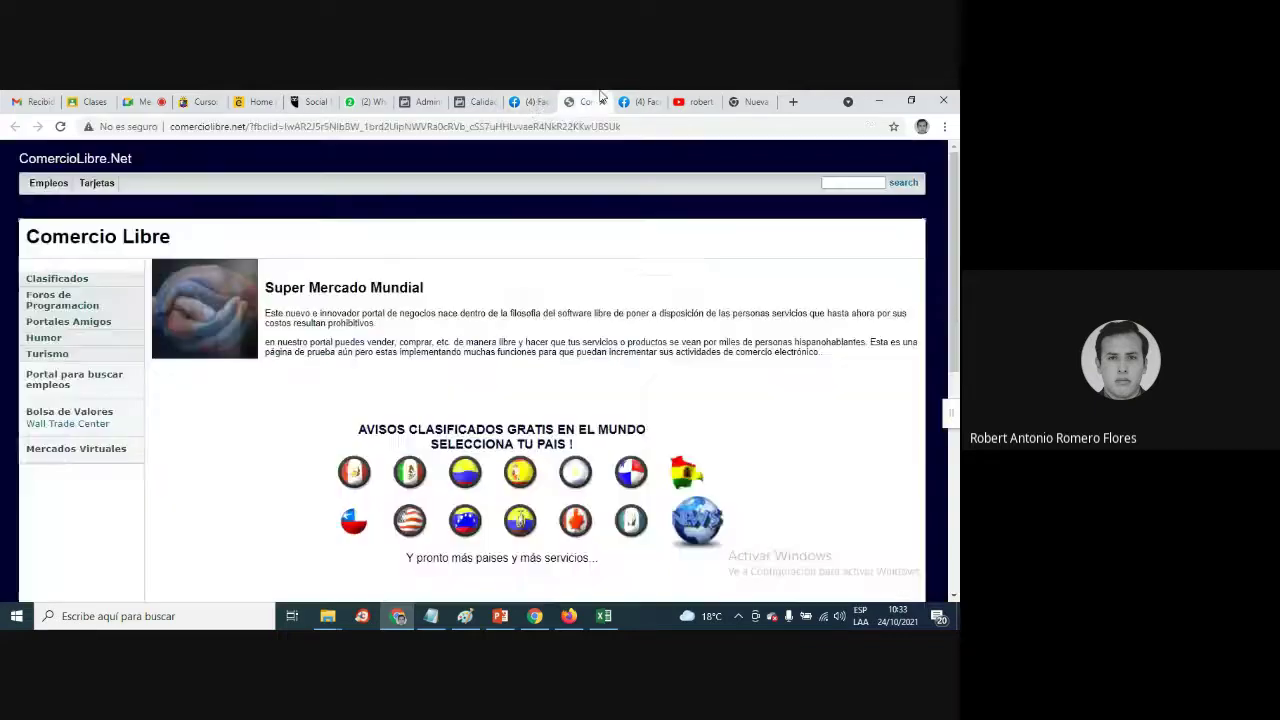
{"action": "left_click", "coordinate": [464, 127]}
{"action": "type", "text": "google"}
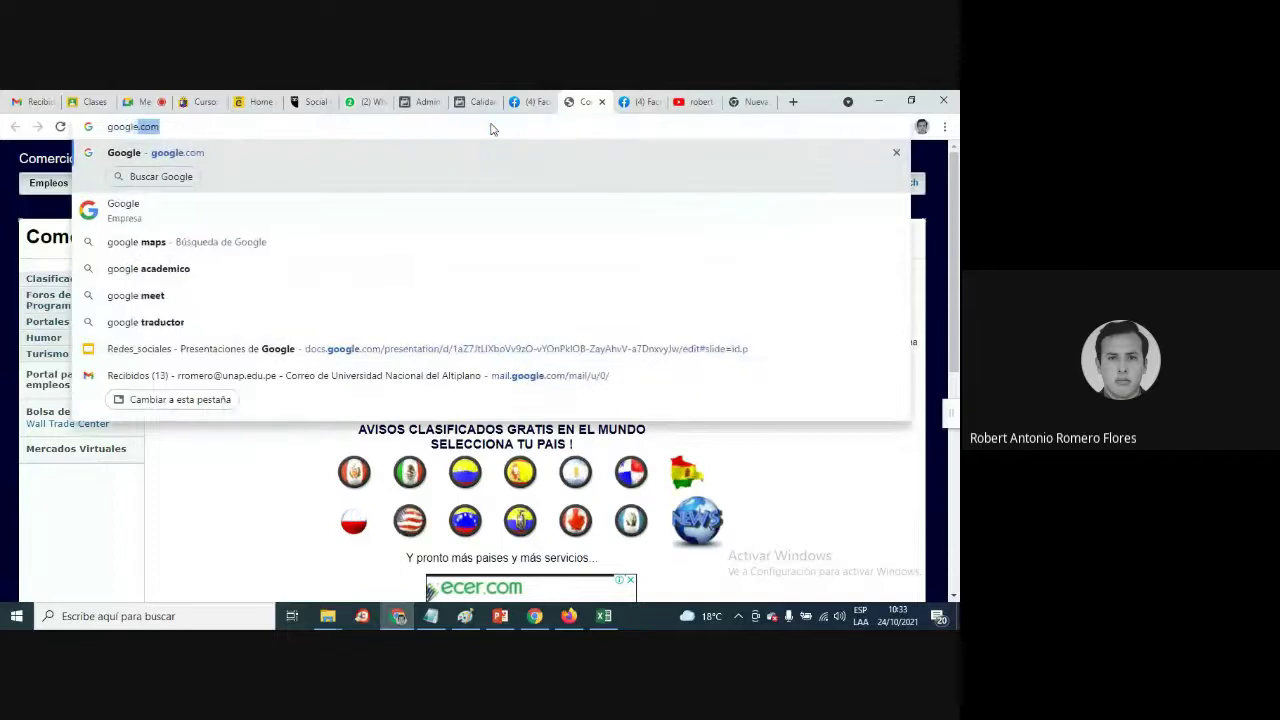
{"action": "key", "text": "Return"}
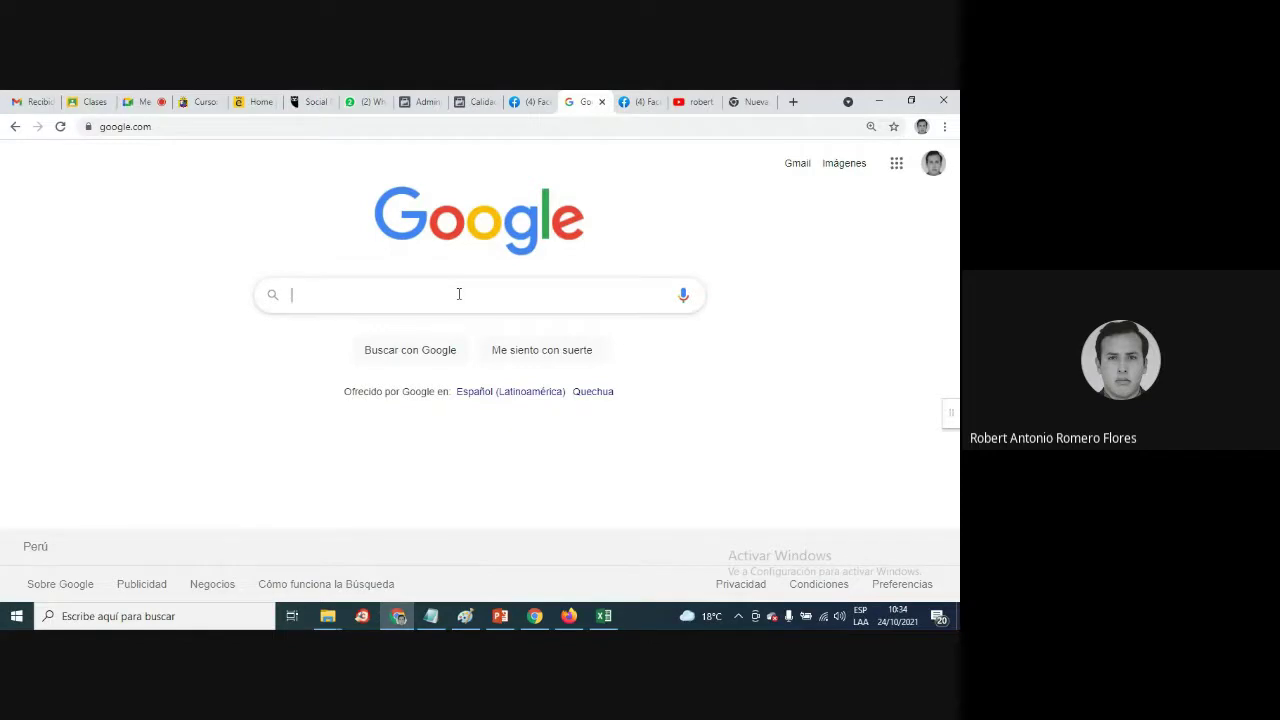
{"action": "type", "text": "google"}
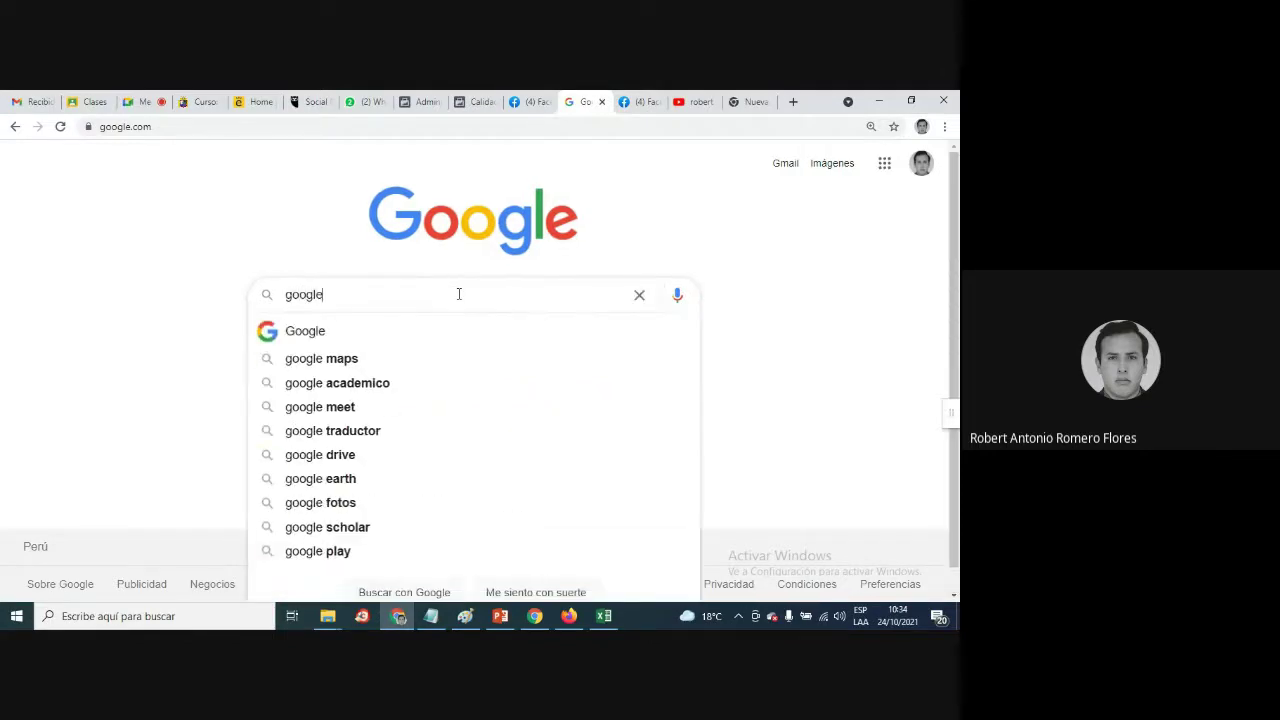
{"action": "type", "text": " maps"}
{"action": "key", "text": "Return"}
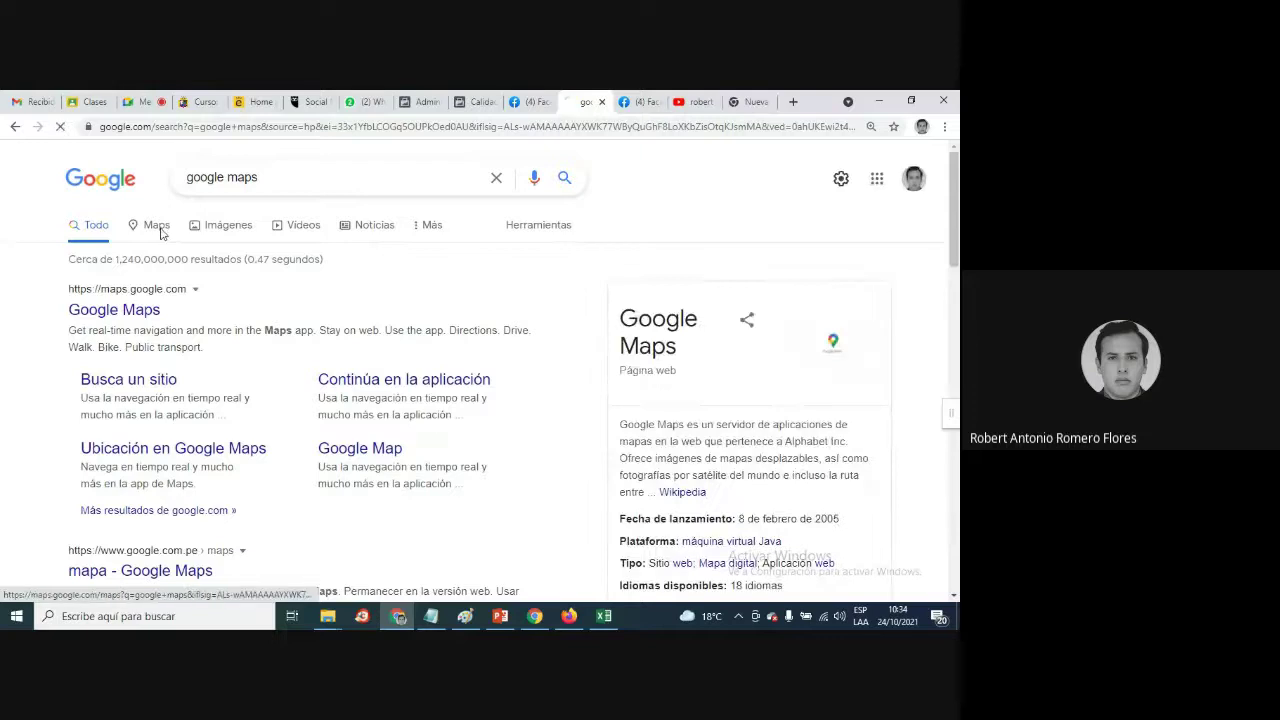
Open the Maps results, zoom in and pan south toward Lake Titicaca, then go back.
{"action": "left_click", "coordinate": [158, 226]}
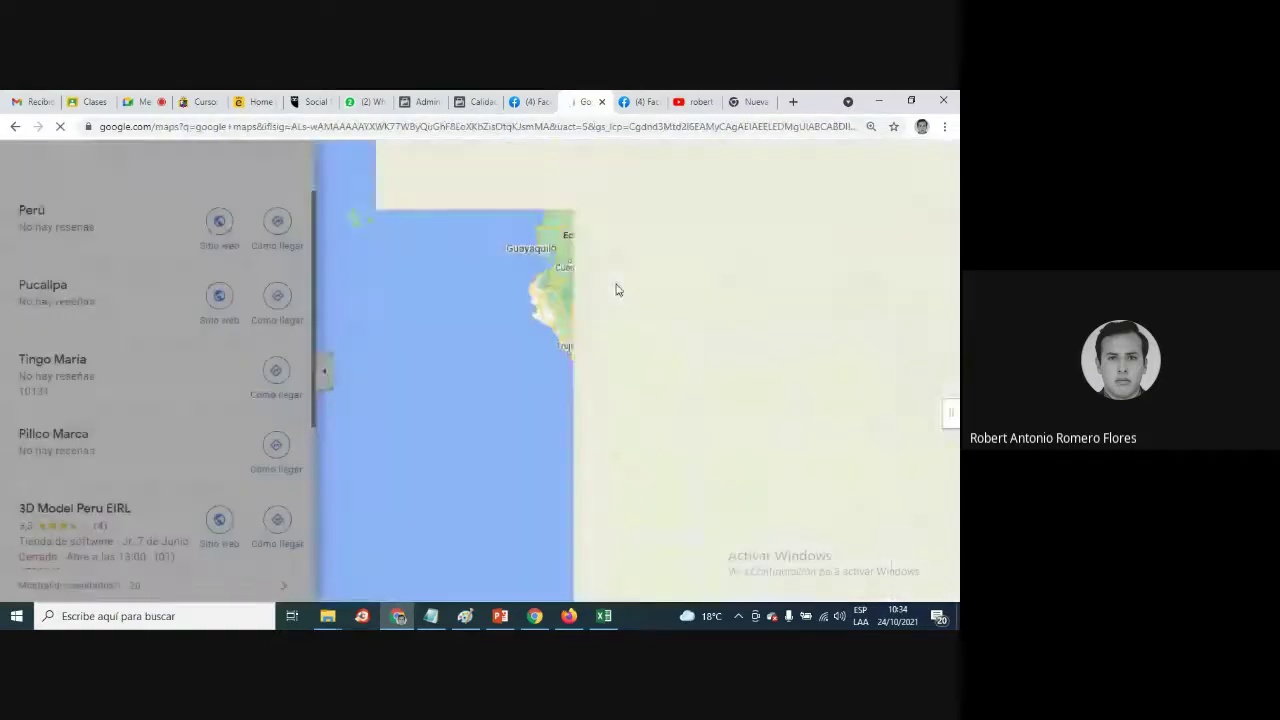
{"action": "scroll", "coordinate": [746, 457], "scroll_direction": "up", "scroll_amount": 5}
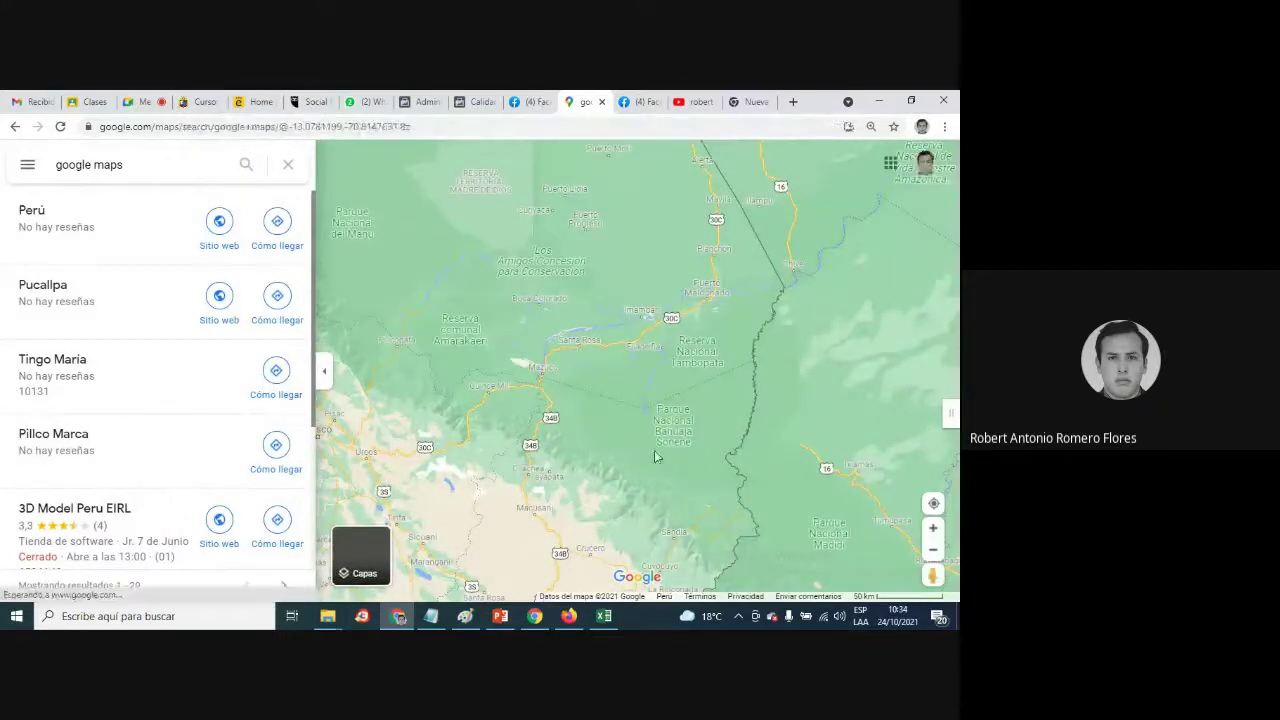
{"action": "key", "text": "Down"}
{"action": "key", "text": "Down"}
{"action": "key", "text": "Down"}
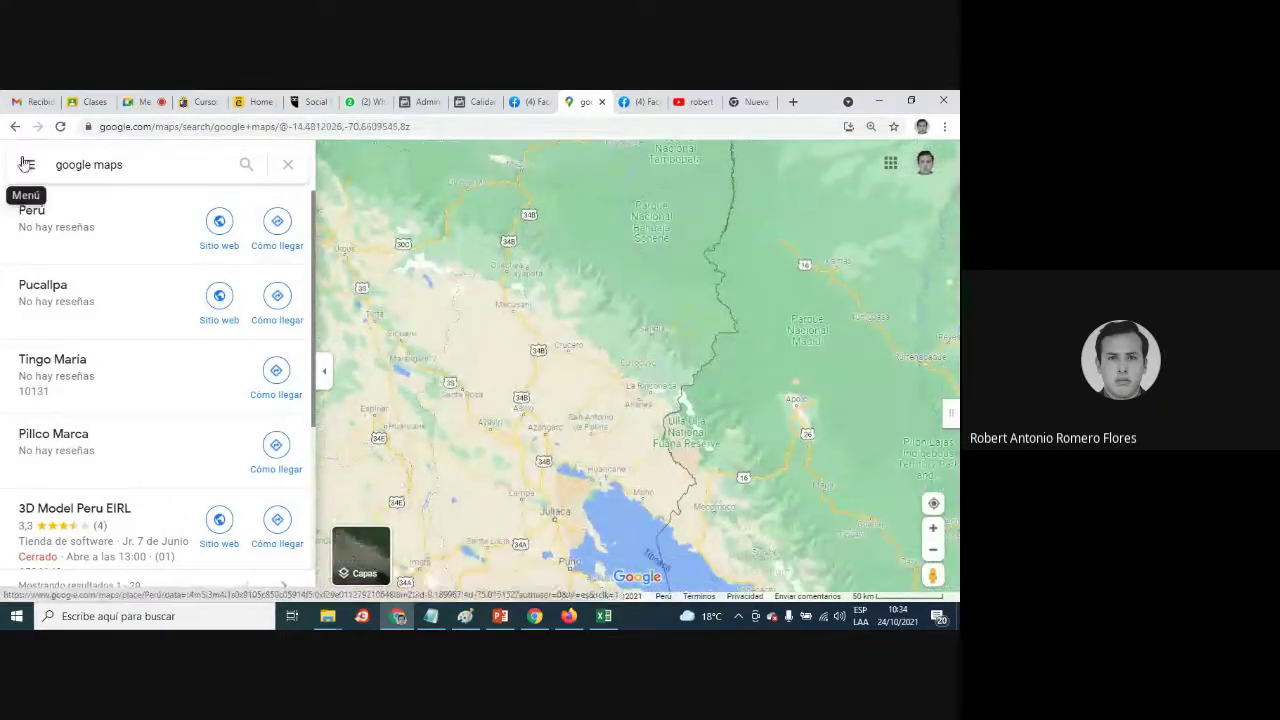
{"action": "left_click", "coordinate": [15, 126]}
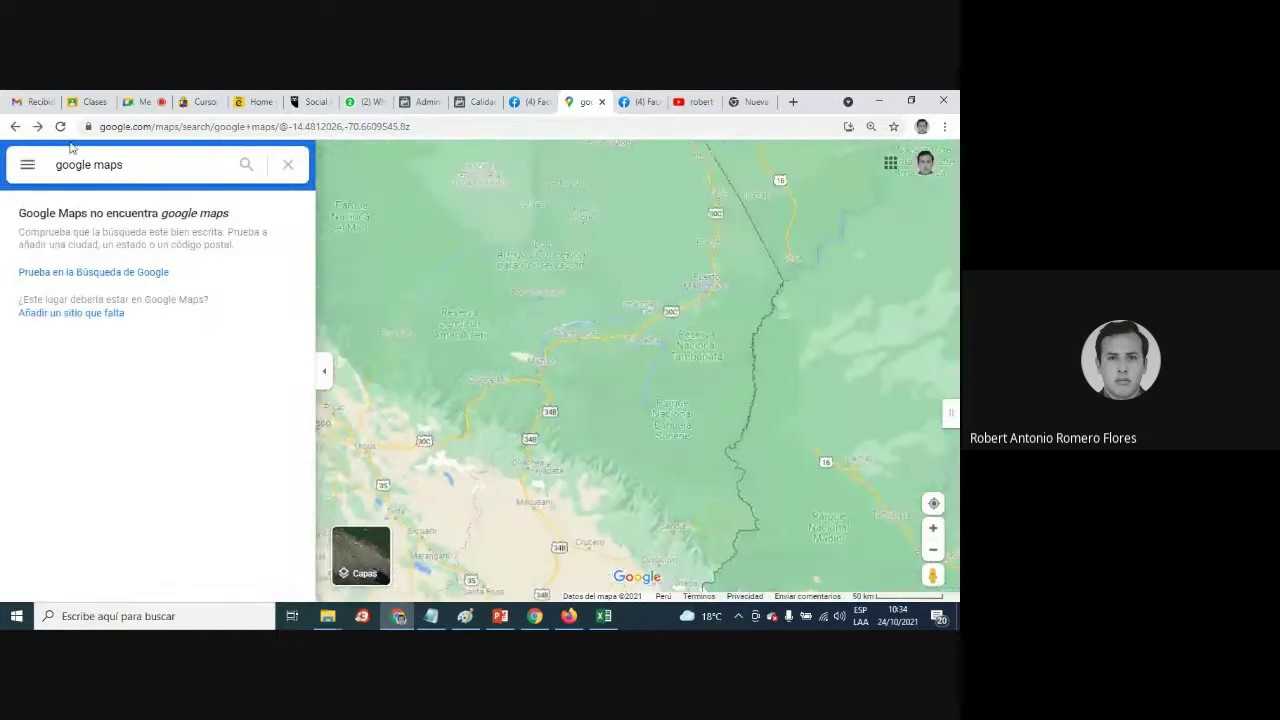
Check the Facebook two-step authentication tab and return to Google Maps.
{"action": "left_click", "coordinate": [640, 102]}
{"action": "left_click", "coordinate": [528, 101]}
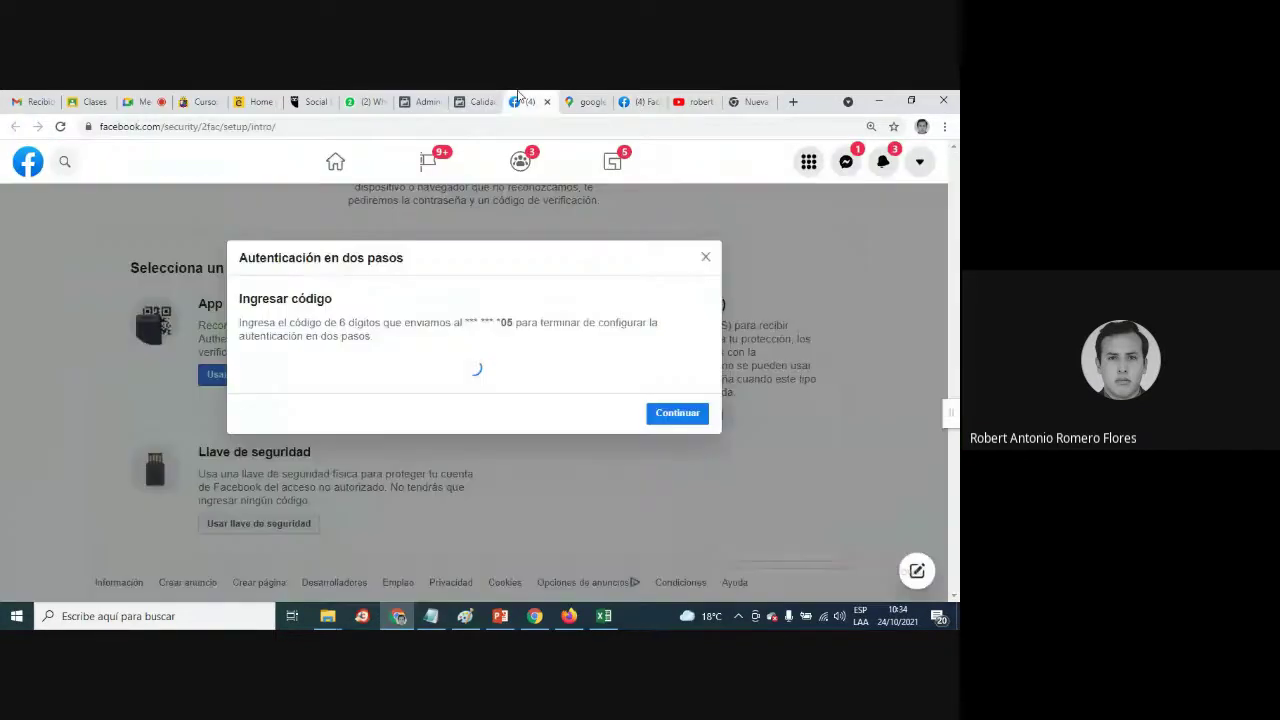
{"action": "left_click", "coordinate": [591, 102]}
Go to google.com and search for 'google maps'.
{"action": "left_click", "coordinate": [568, 121]}
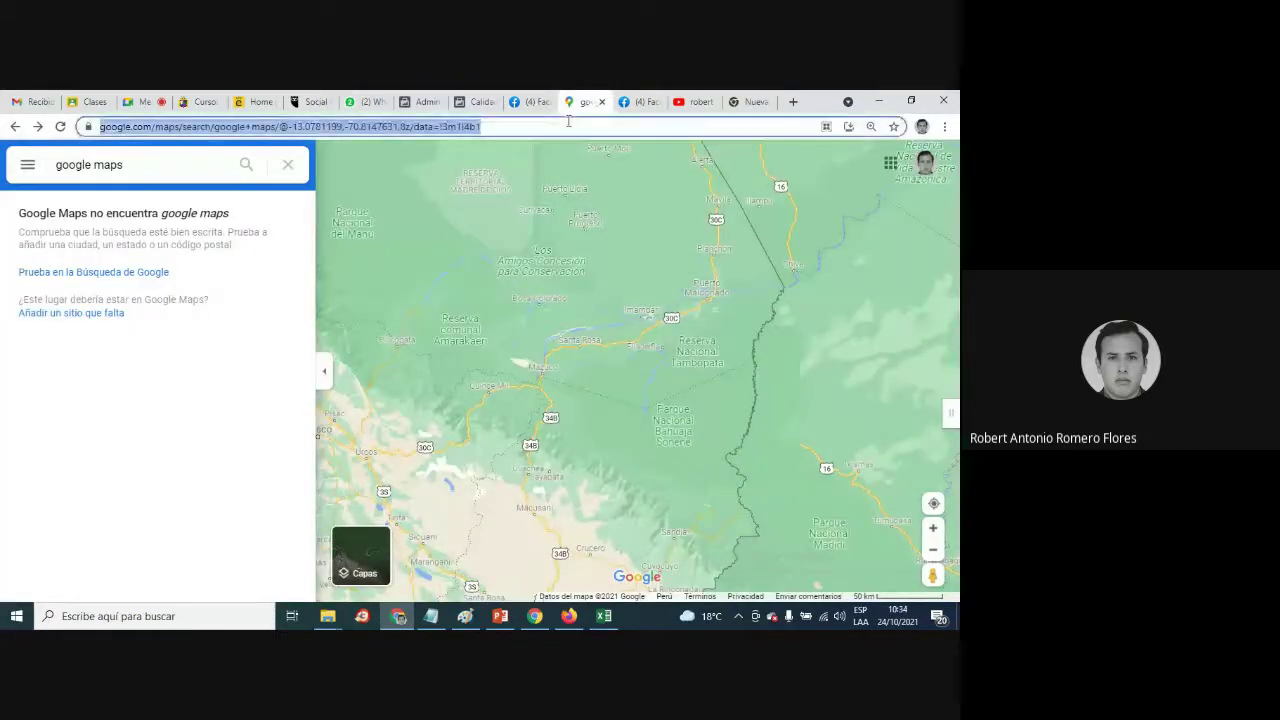
{"action": "type", "text": "goo"}
{"action": "key", "text": "Return"}
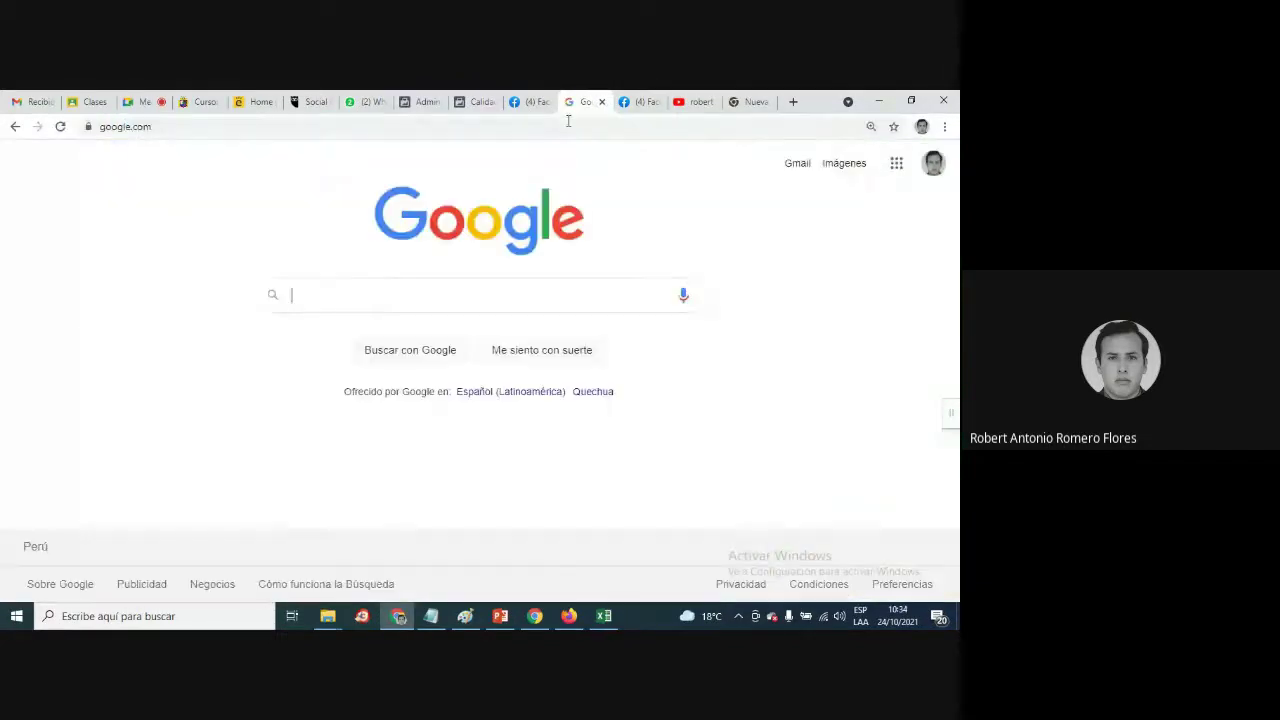
{"action": "type", "text": "google maps"}
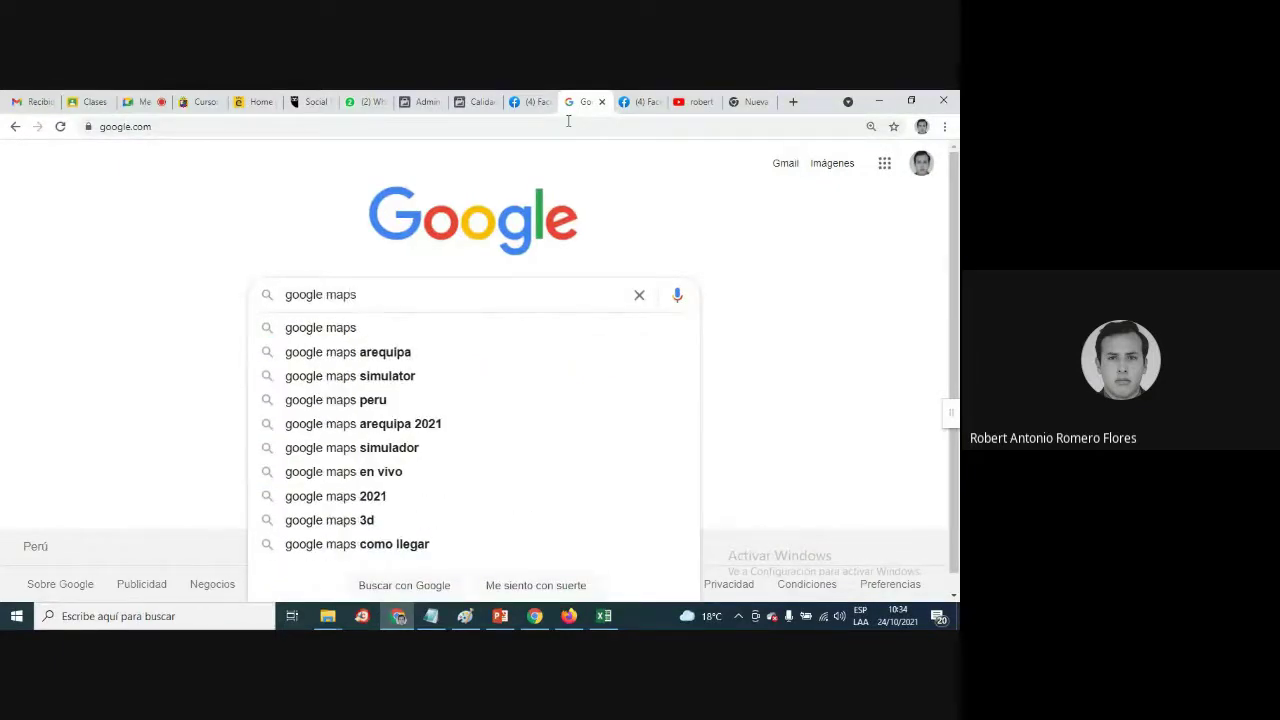
{"action": "key", "text": "Return"}
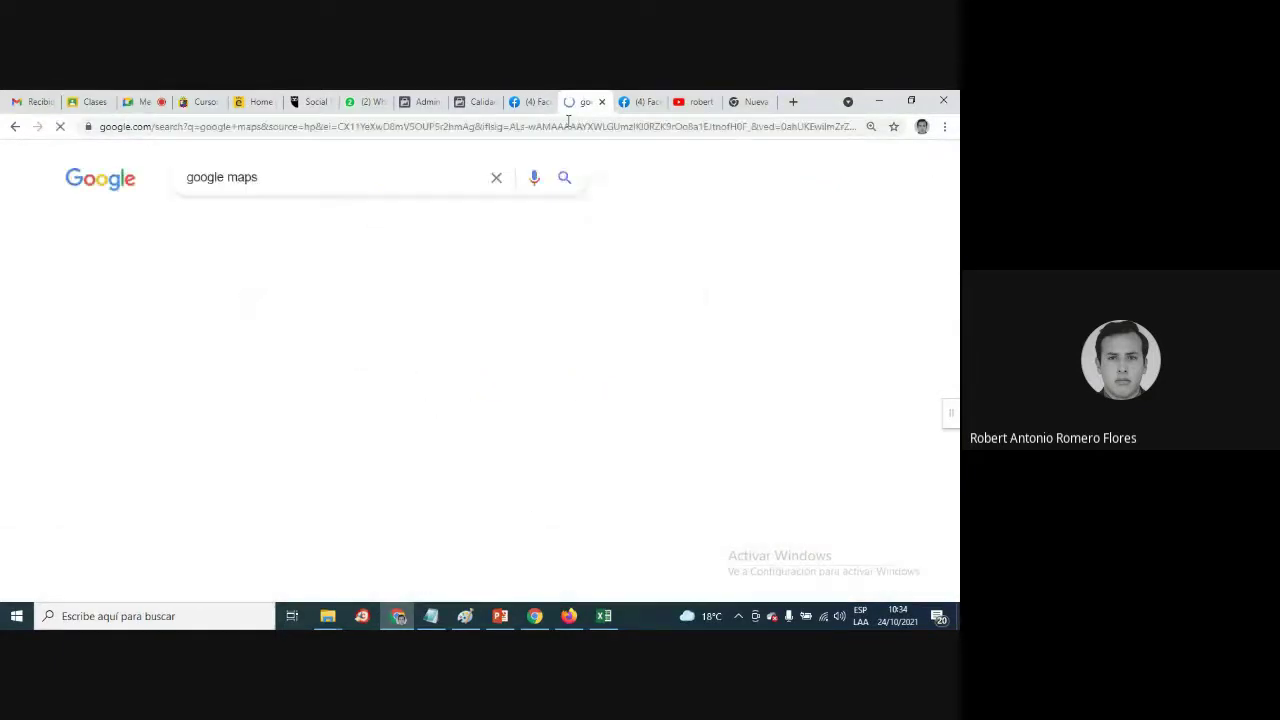
Browse the 'google maps' image results, previewing a satellite-view image and its source article.
{"action": "left_click", "coordinate": [216, 237]}
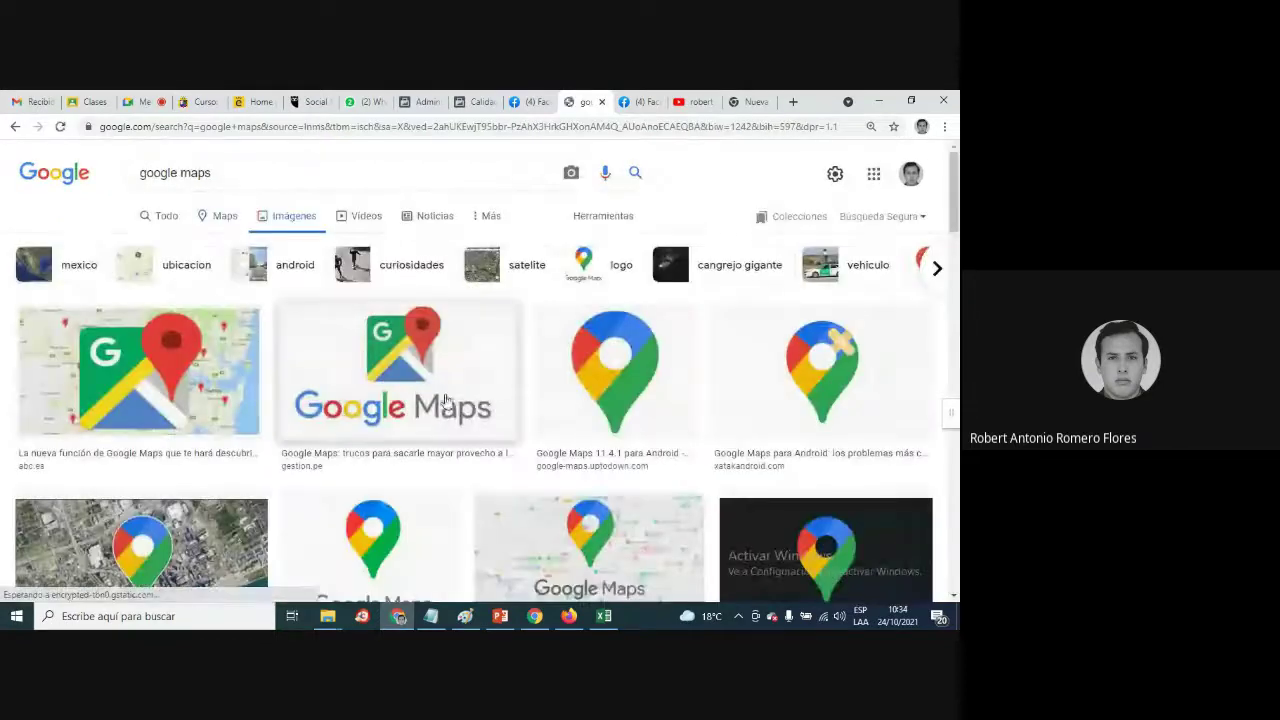
{"action": "scroll", "coordinate": [331, 422], "scroll_direction": "down", "scroll_amount": 3}
{"action": "scroll", "coordinate": [331, 422], "scroll_direction": "down", "scroll_amount": 2}
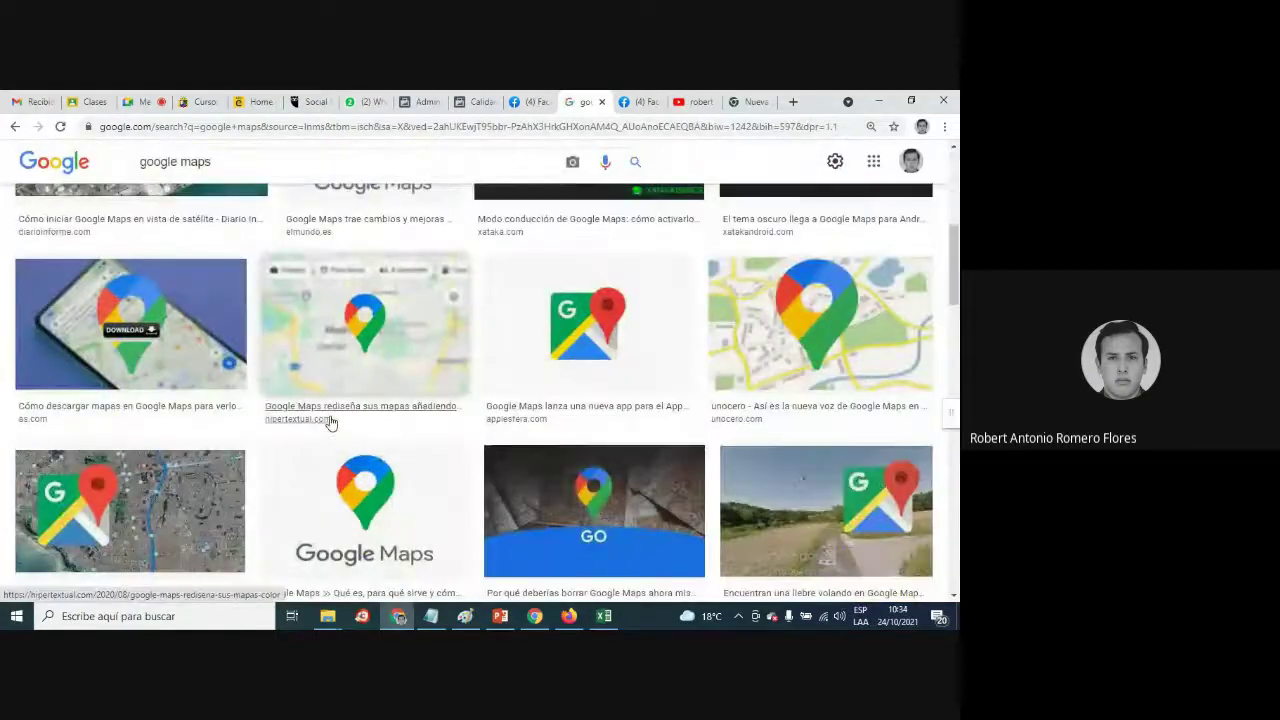
{"action": "scroll", "coordinate": [331, 422], "scroll_direction": "down", "scroll_amount": 2}
{"action": "scroll", "coordinate": [331, 422], "scroll_direction": "down", "scroll_amount": 2}
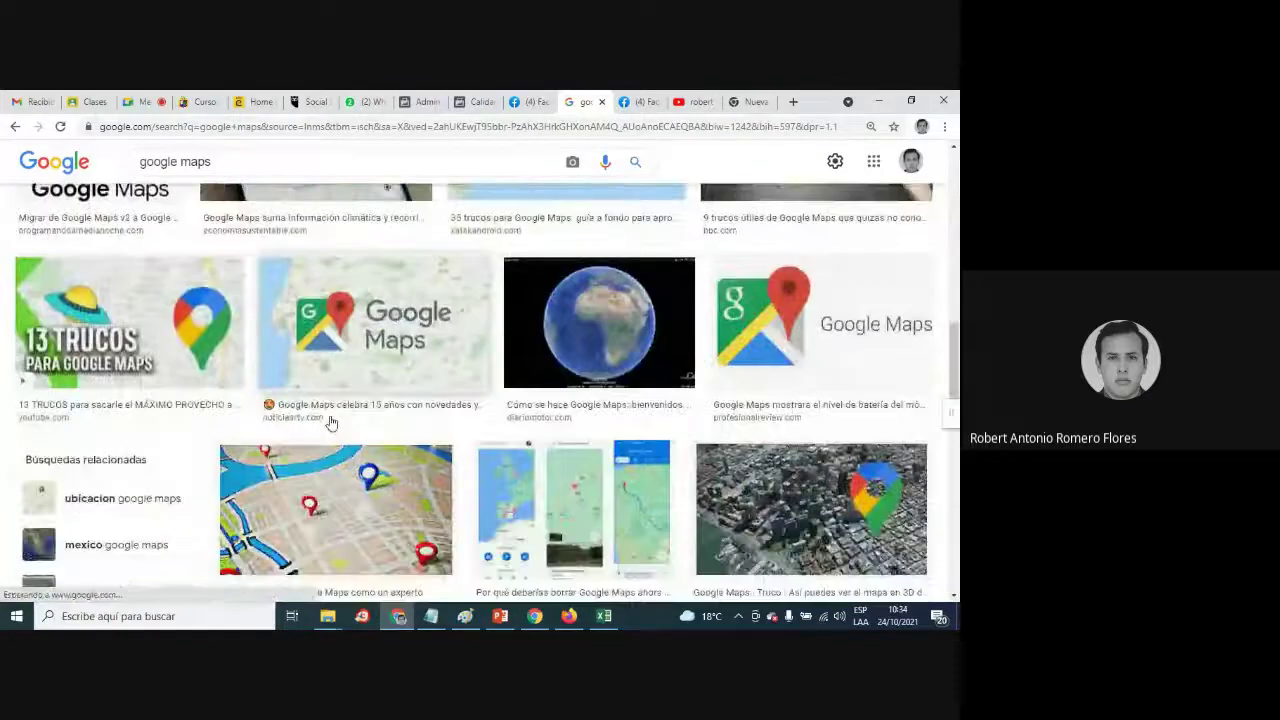
{"action": "scroll", "coordinate": [331, 422], "scroll_direction": "down", "scroll_amount": 3}
{"action": "scroll", "coordinate": [331, 422], "scroll_direction": "down", "scroll_amount": 2}
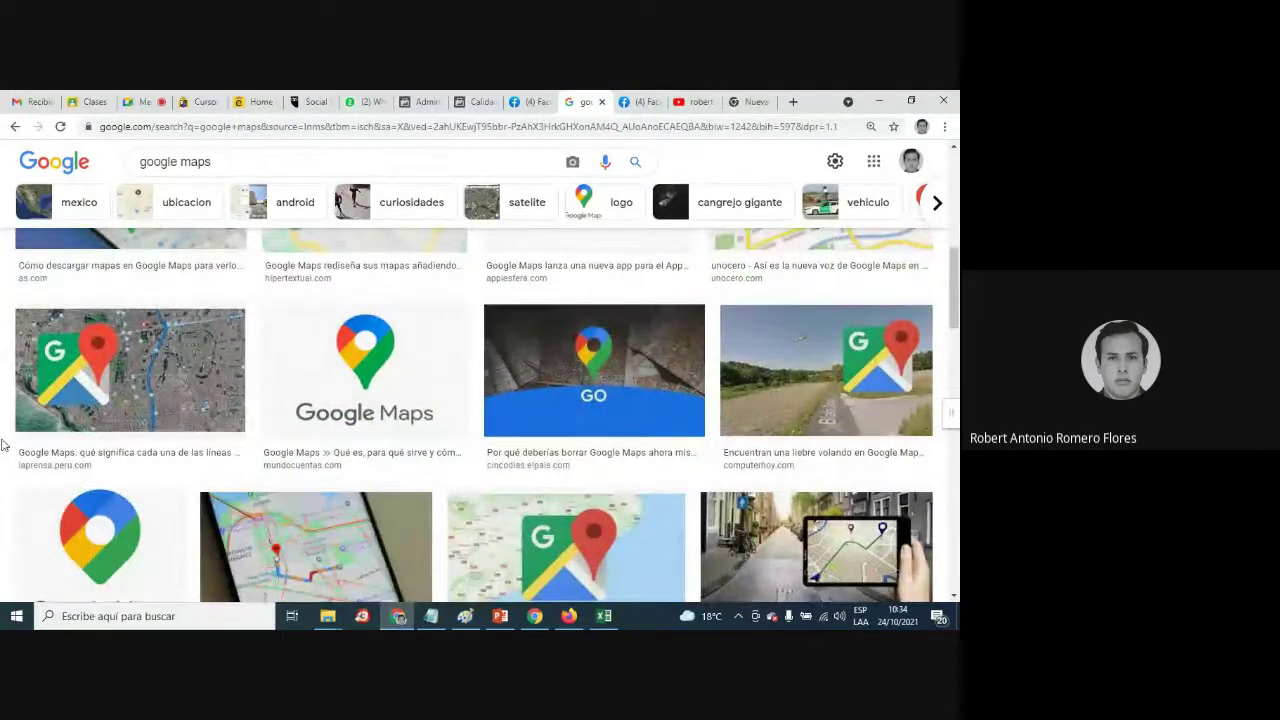
{"action": "scroll", "coordinate": [3, 445], "scroll_direction": "up", "scroll_amount": 2}
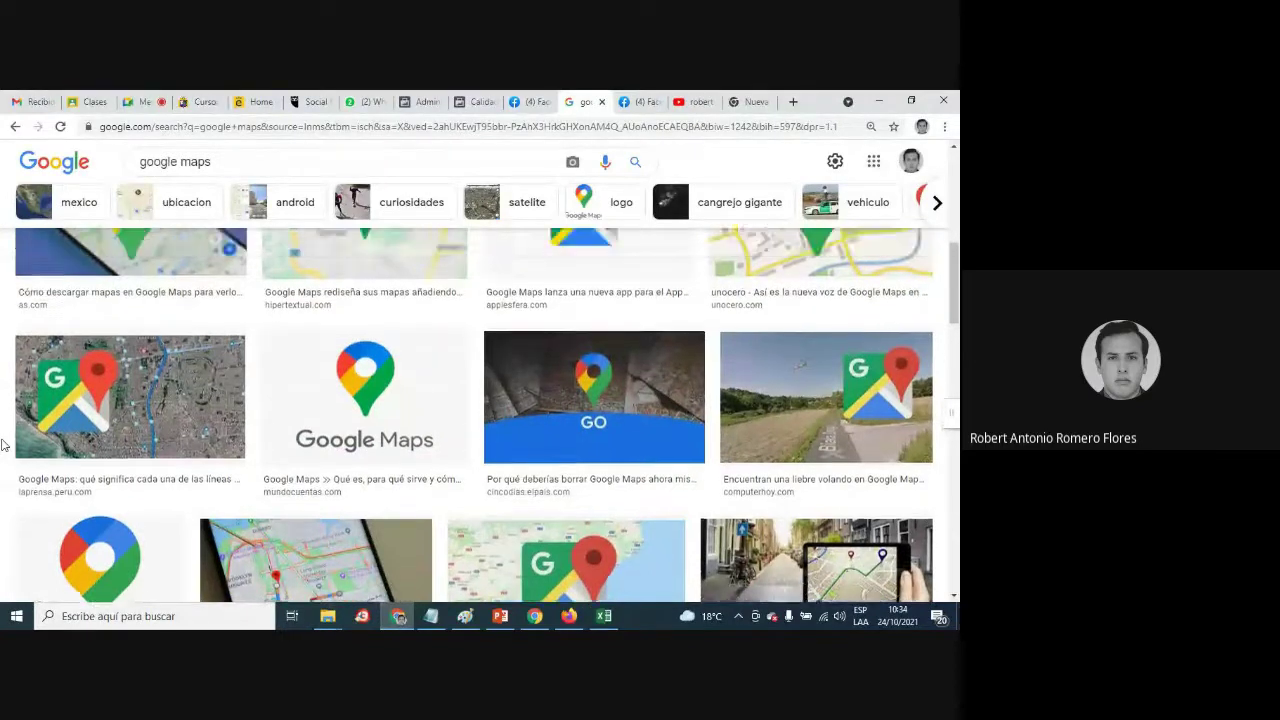
{"action": "scroll", "coordinate": [3, 445], "scroll_direction": "up", "scroll_amount": 2}
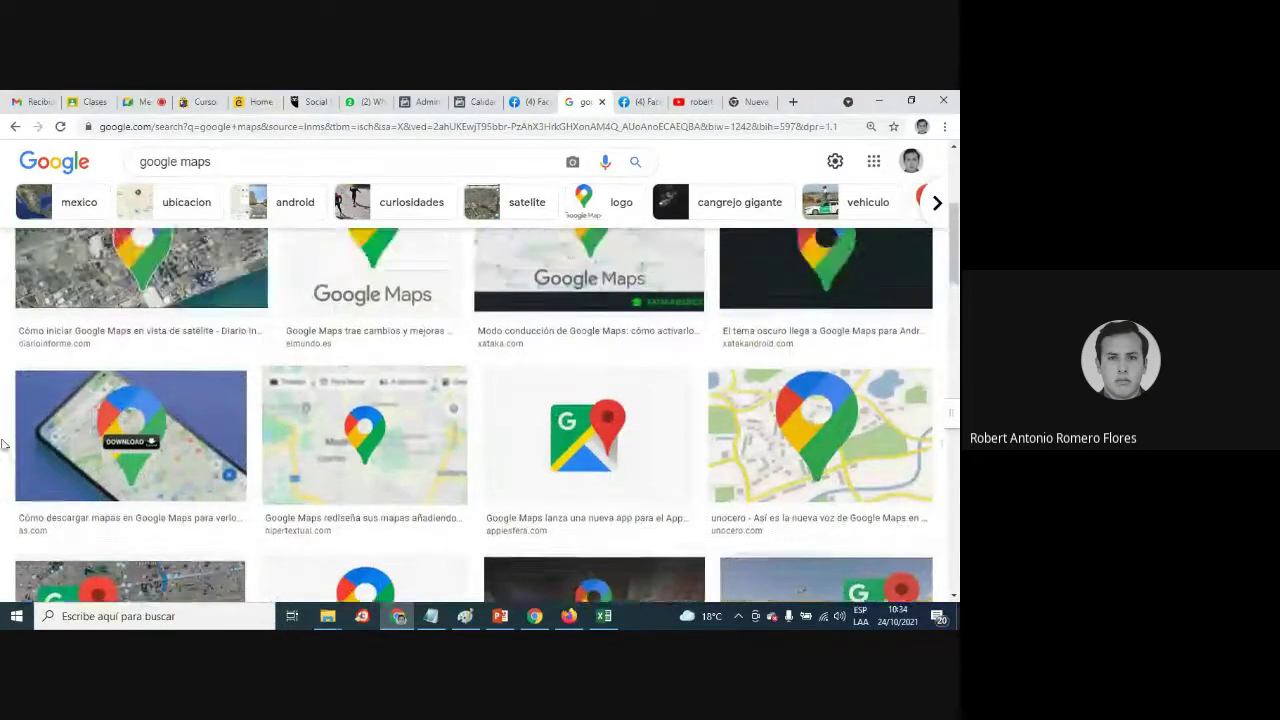
{"action": "left_click", "coordinate": [102, 424]}
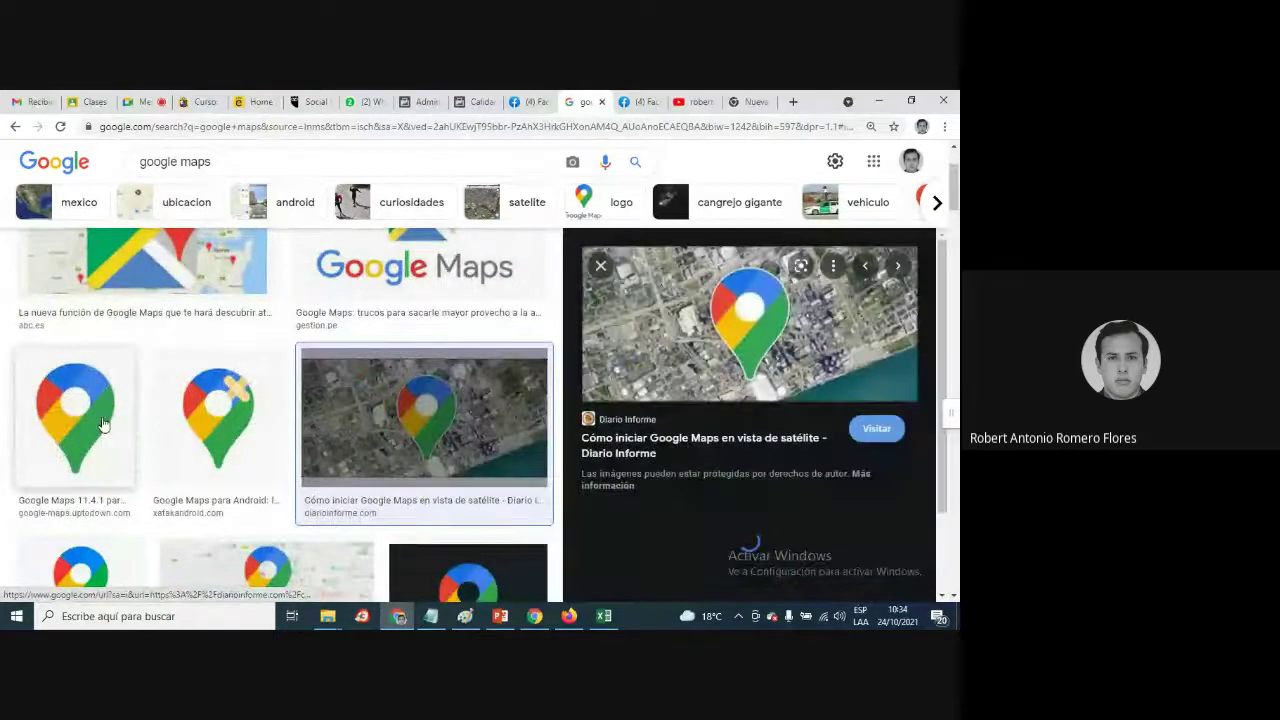
{"action": "left_click", "coordinate": [804, 334]}
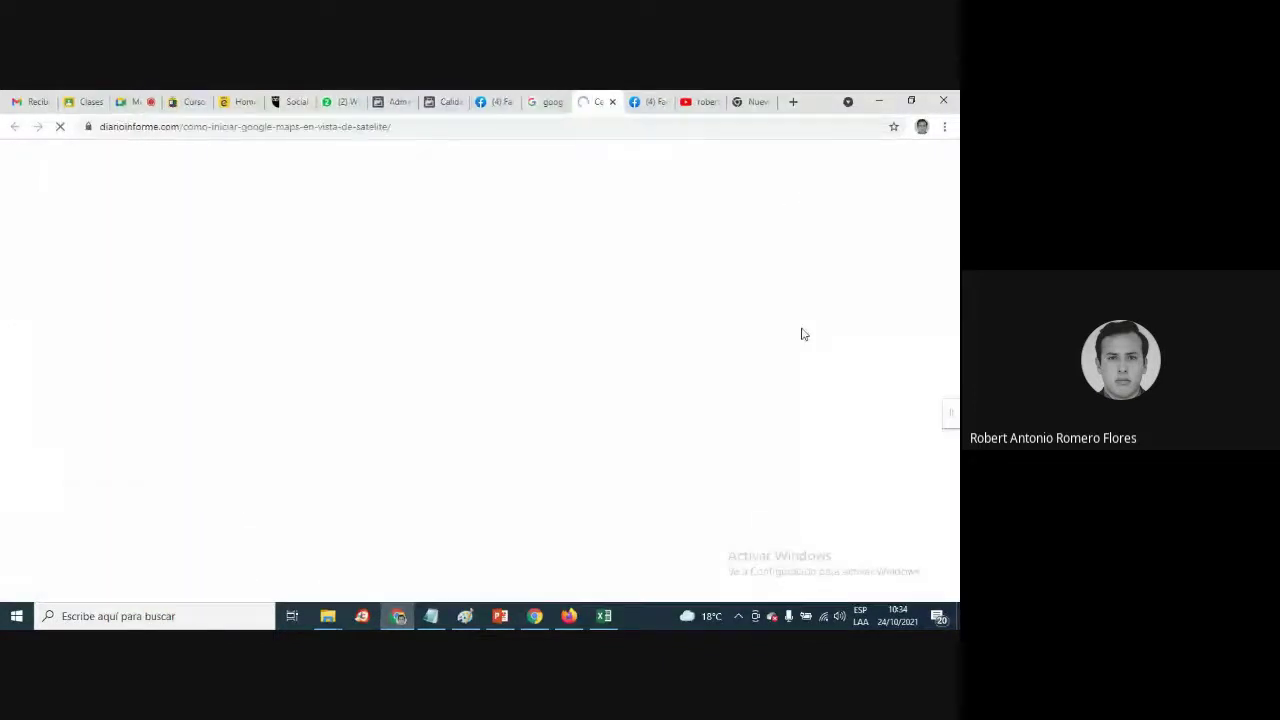
{"action": "scroll", "coordinate": [425, 328], "scroll_direction": "down", "scroll_amount": 3}
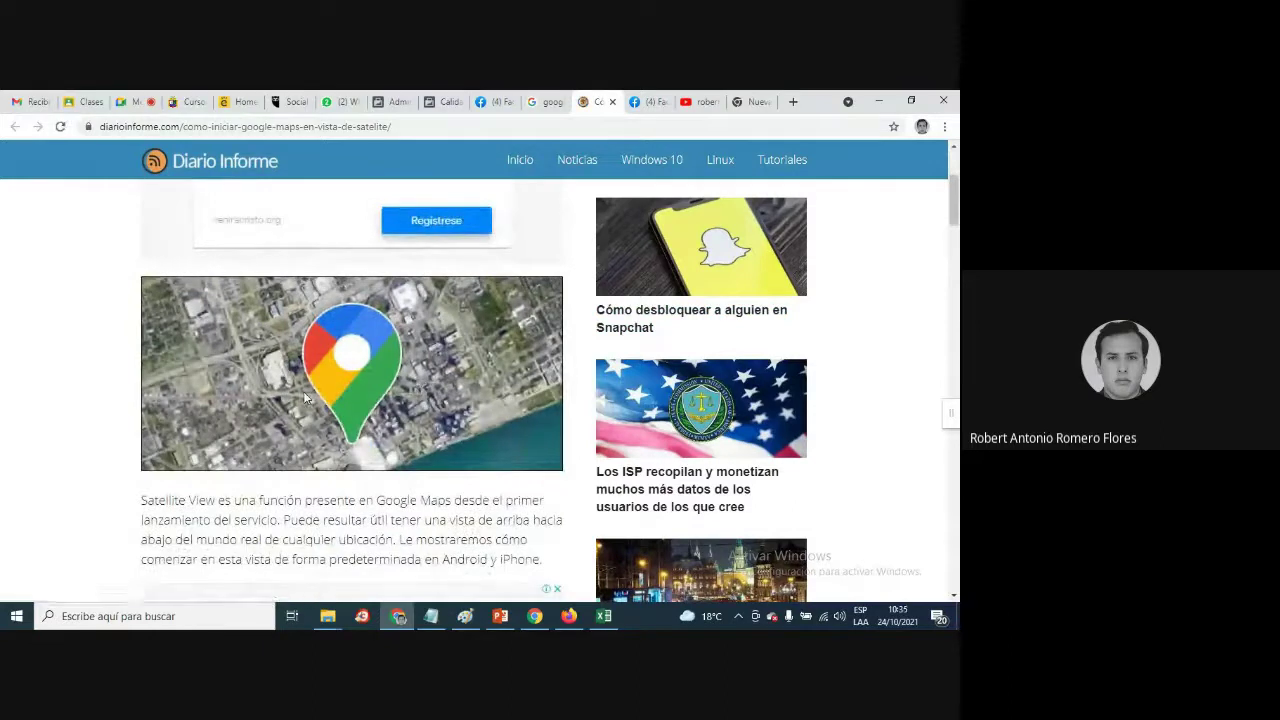
{"action": "left_click", "coordinate": [546, 101]}
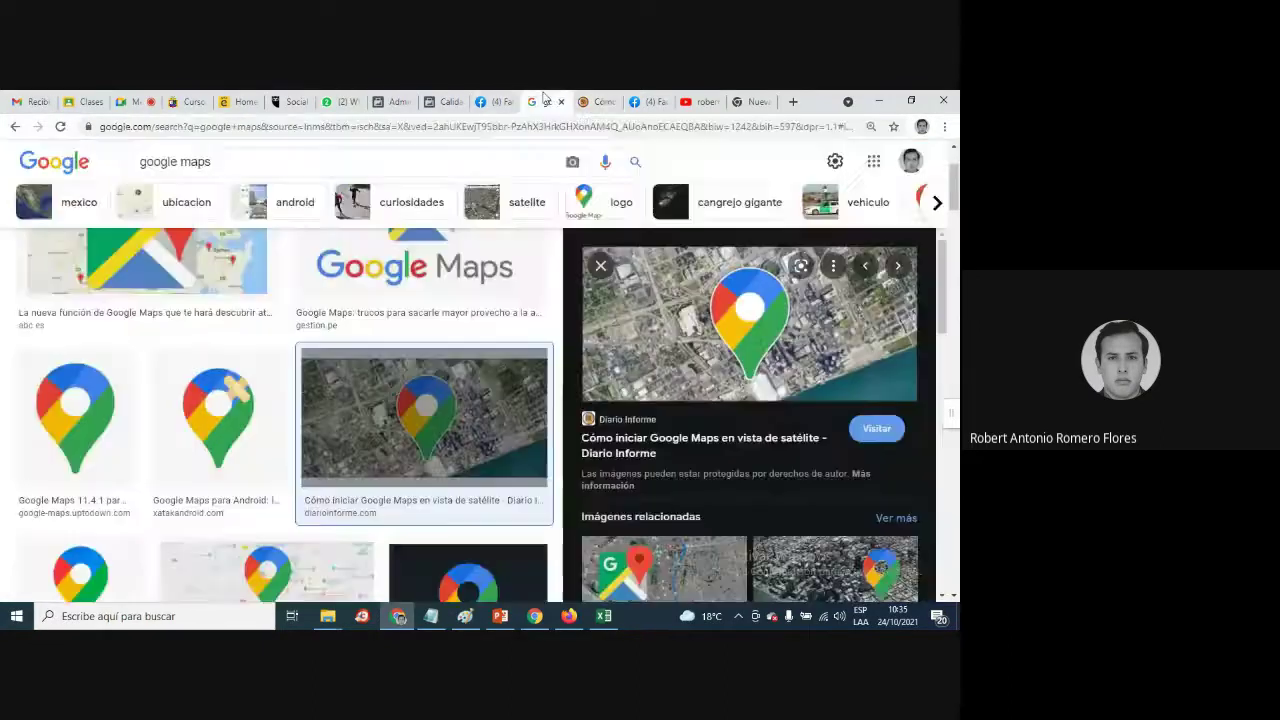
{"action": "scroll", "coordinate": [477, 326], "scroll_direction": "up", "scroll_amount": 2}
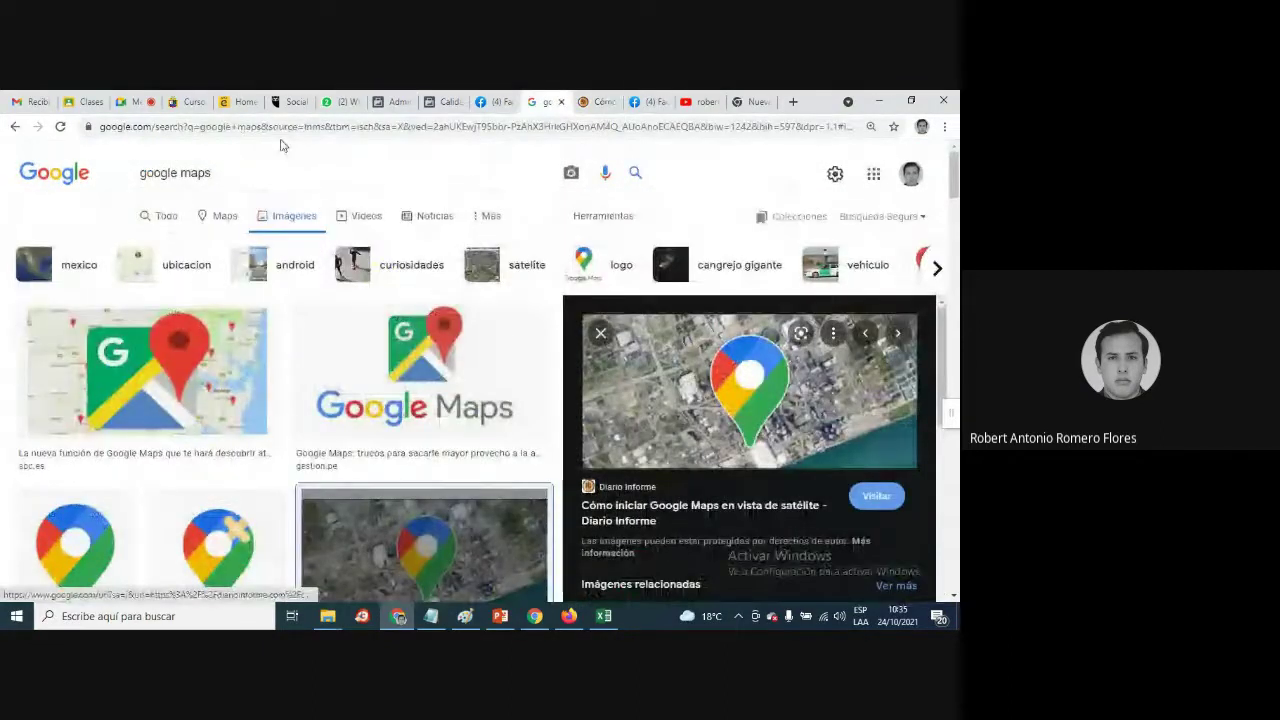
Search images for 'google maps puno', copy the Hotels in Puno map, and return to Facebook.
{"action": "left_click", "coordinate": [335, 180]}
{"action": "type", "text": "puno"}
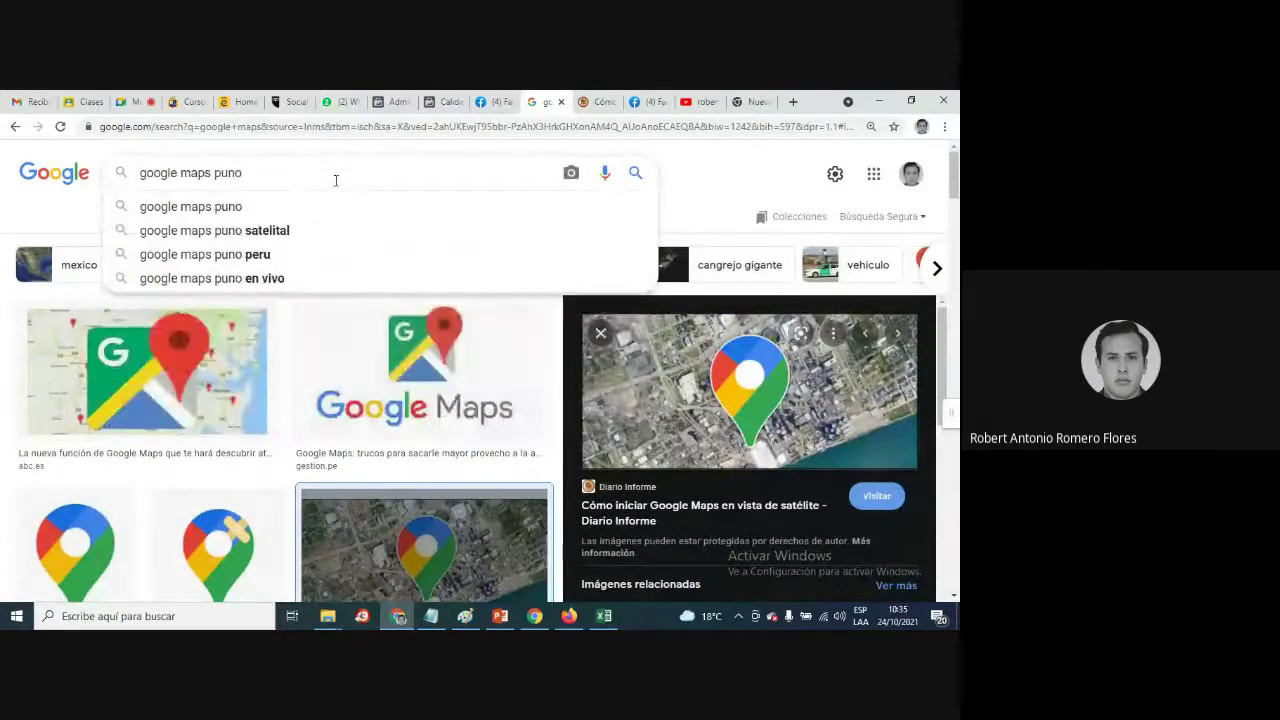
{"action": "key", "text": "Return"}
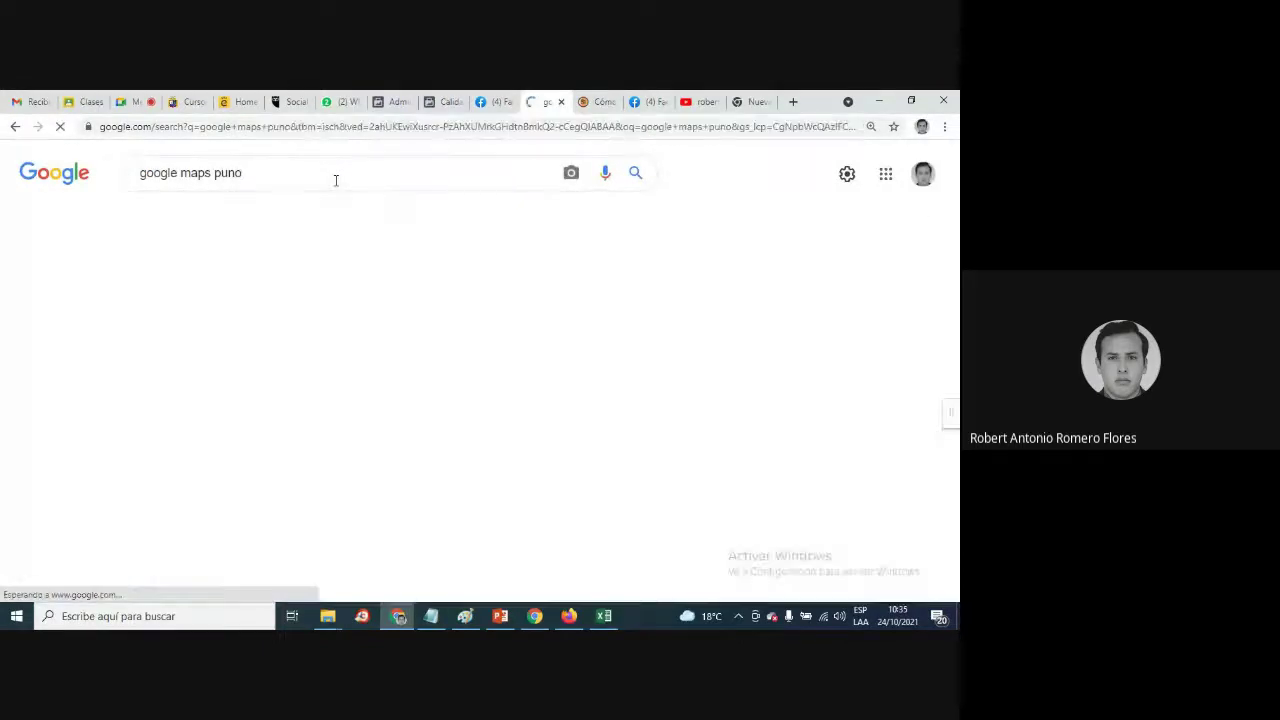
{"action": "scroll", "coordinate": [440, 380], "scroll_direction": "down", "scroll_amount": 2}
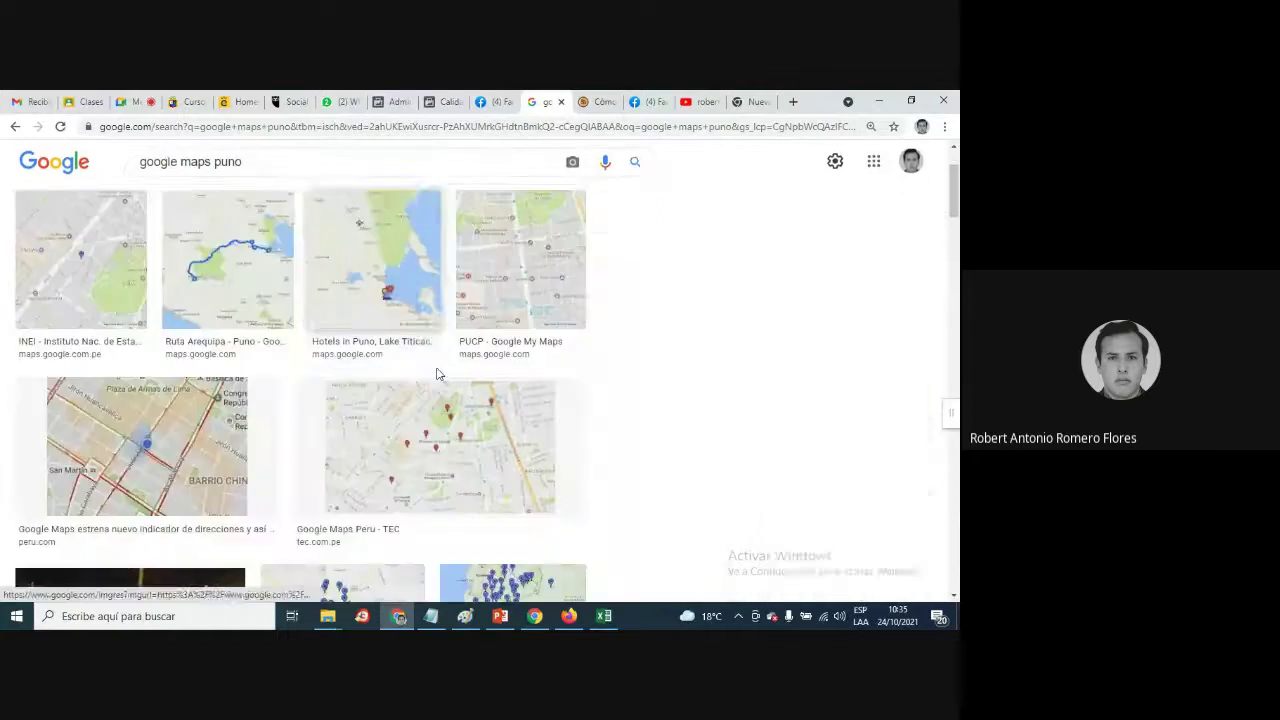
{"action": "left_click", "coordinate": [378, 265]}
{"action": "right_click", "coordinate": [776, 350]}
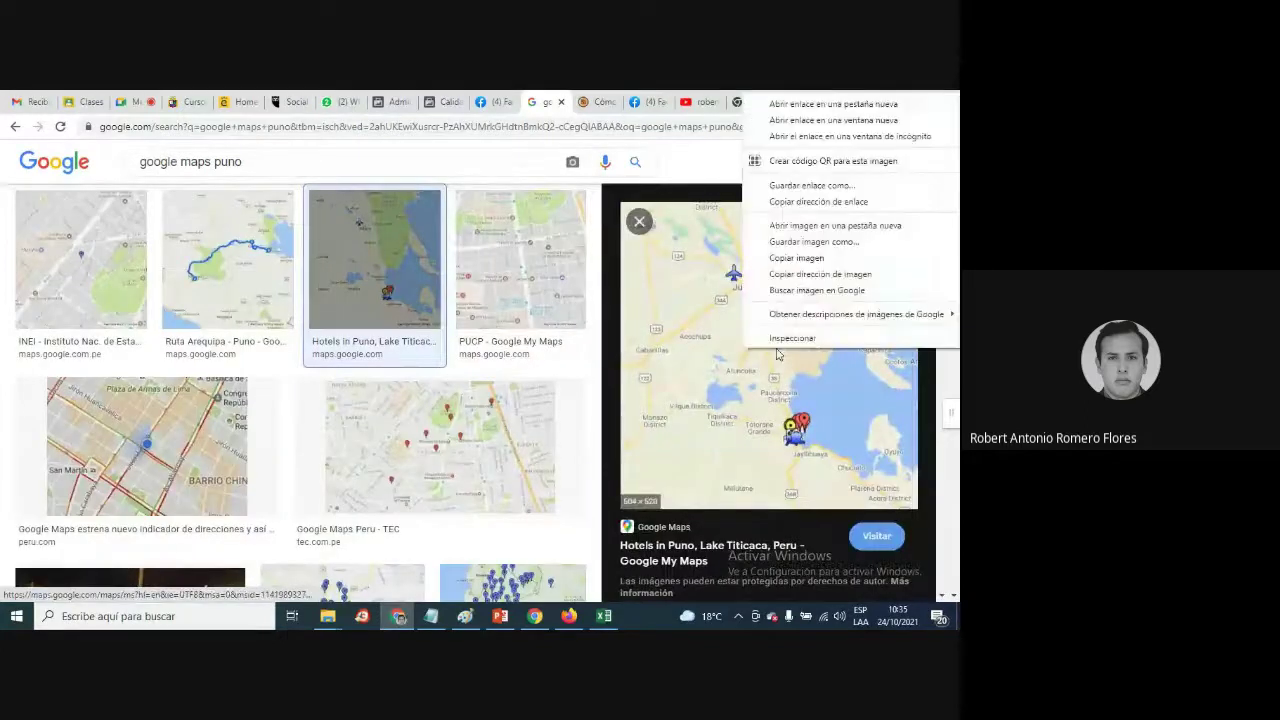
{"action": "left_click", "coordinate": [838, 258]}
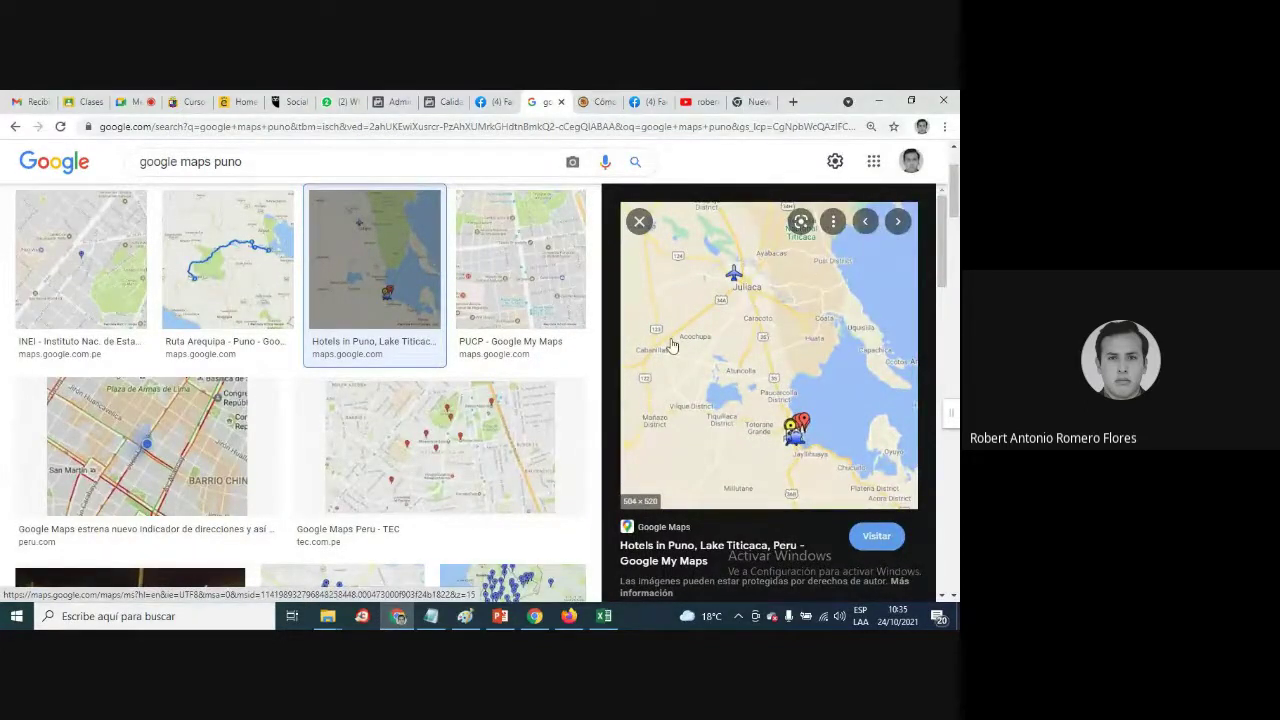
{"action": "left_click", "coordinate": [639, 221]}
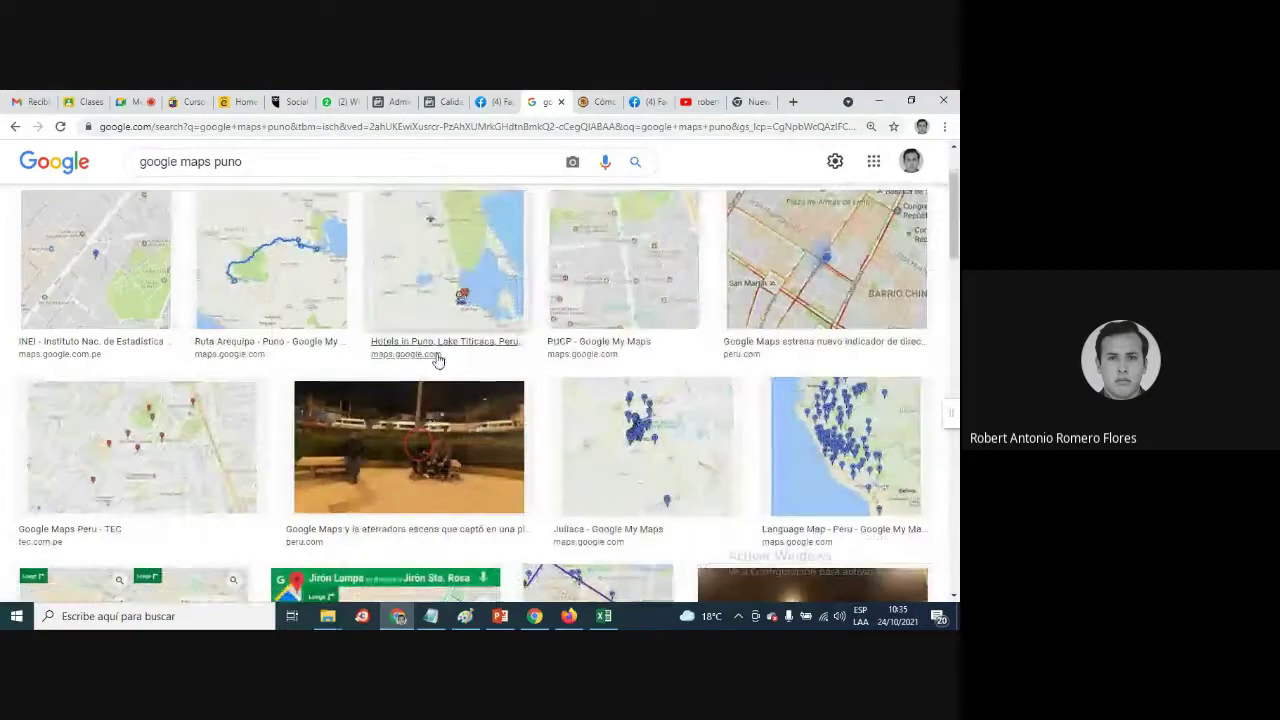
{"action": "left_click", "coordinate": [481, 100]}
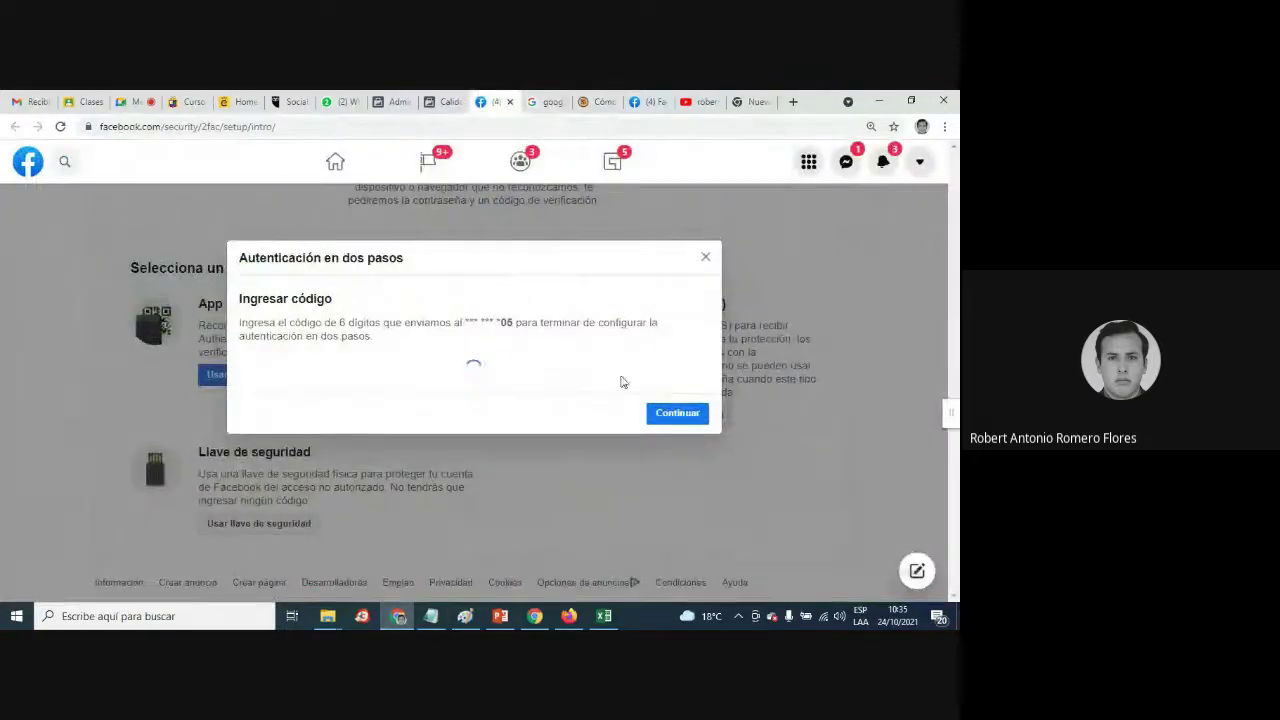
Paste the Puno map into the existing Paint picture, resize it, then delete it.
{"action": "left_click", "coordinate": [675, 415]}
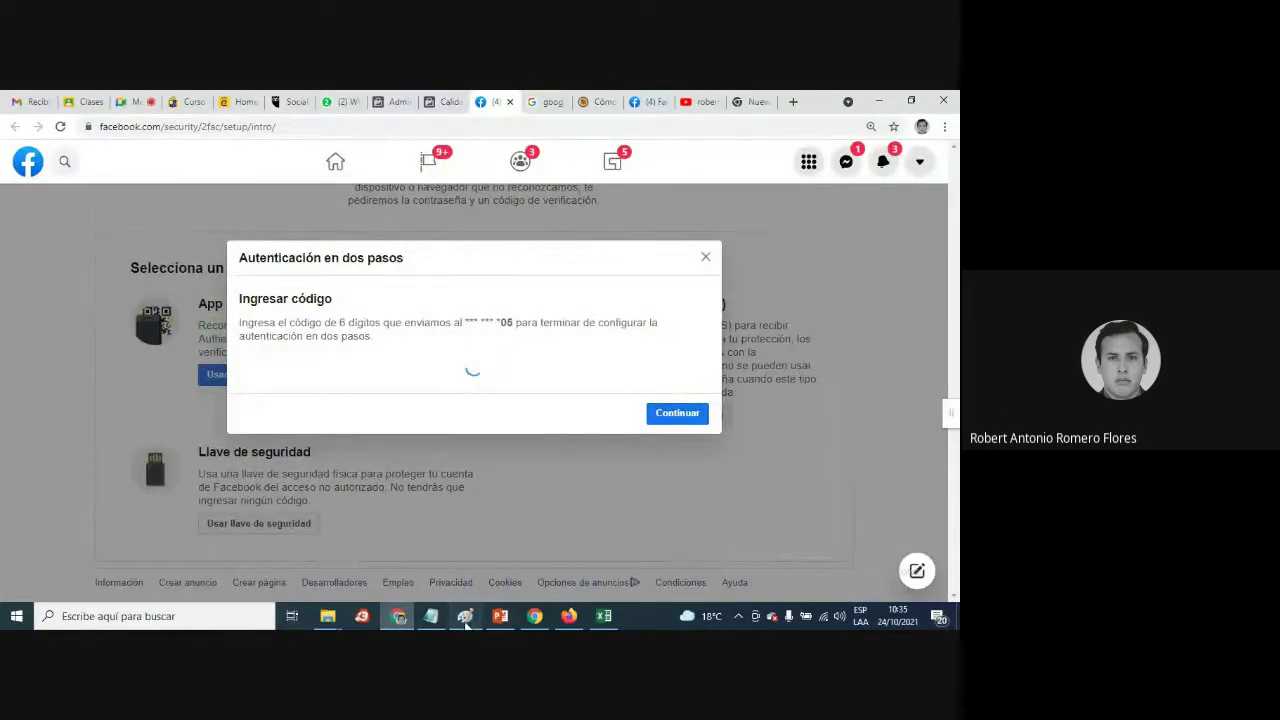
{"action": "left_click", "coordinate": [465, 615]}
{"action": "key", "text": "ctrl+v"}
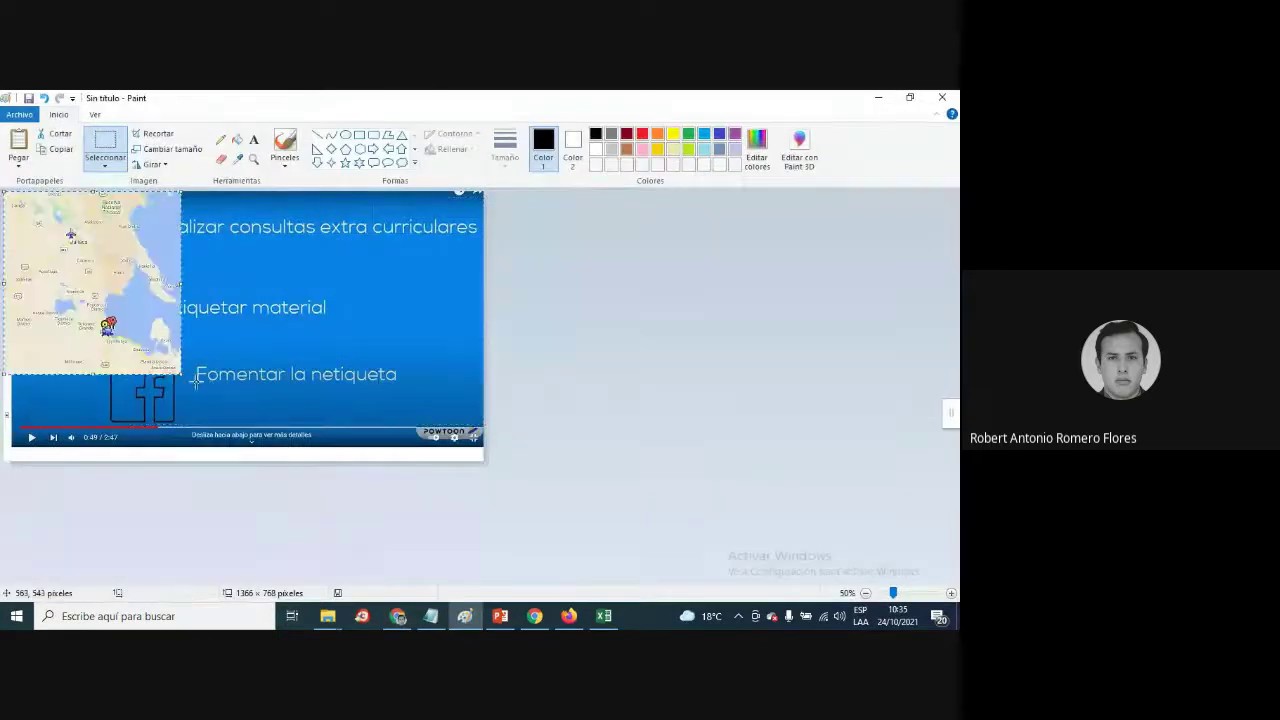
{"action": "left_click_drag", "start_coordinate": [180, 374], "coordinate": [491, 534]}
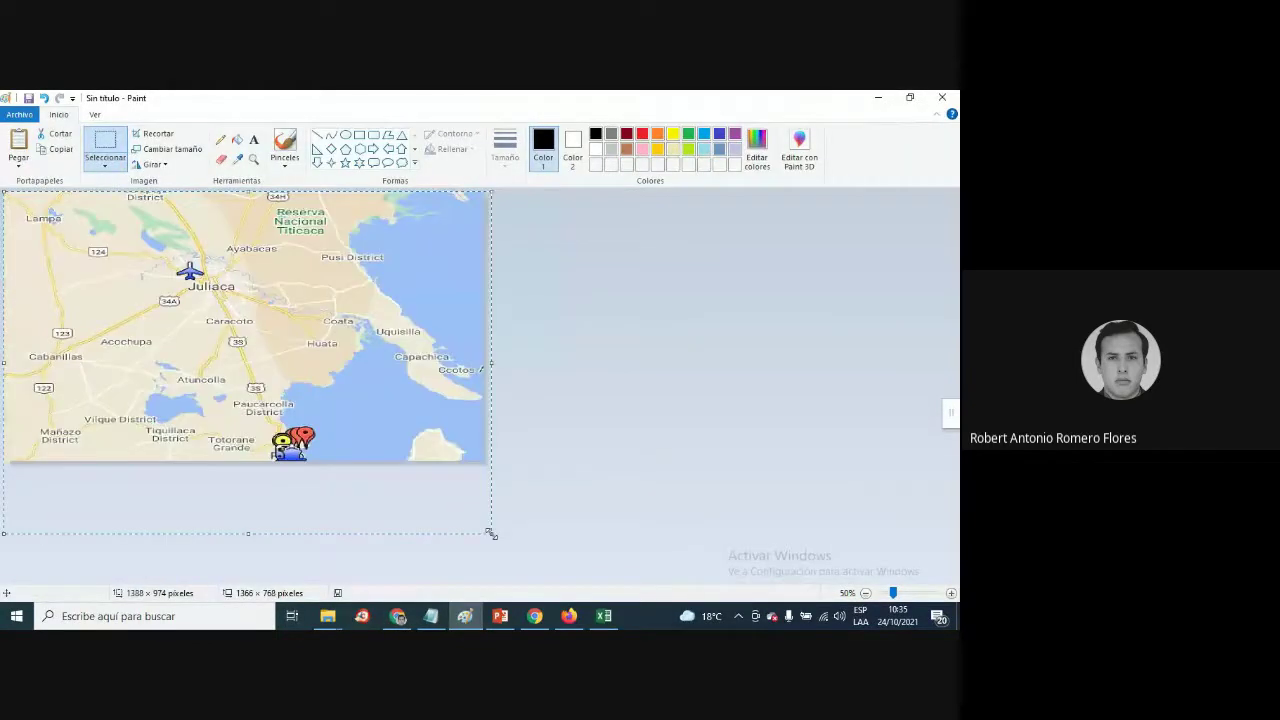
{"action": "left_click_drag", "start_coordinate": [245, 533], "coordinate": [246, 590]}
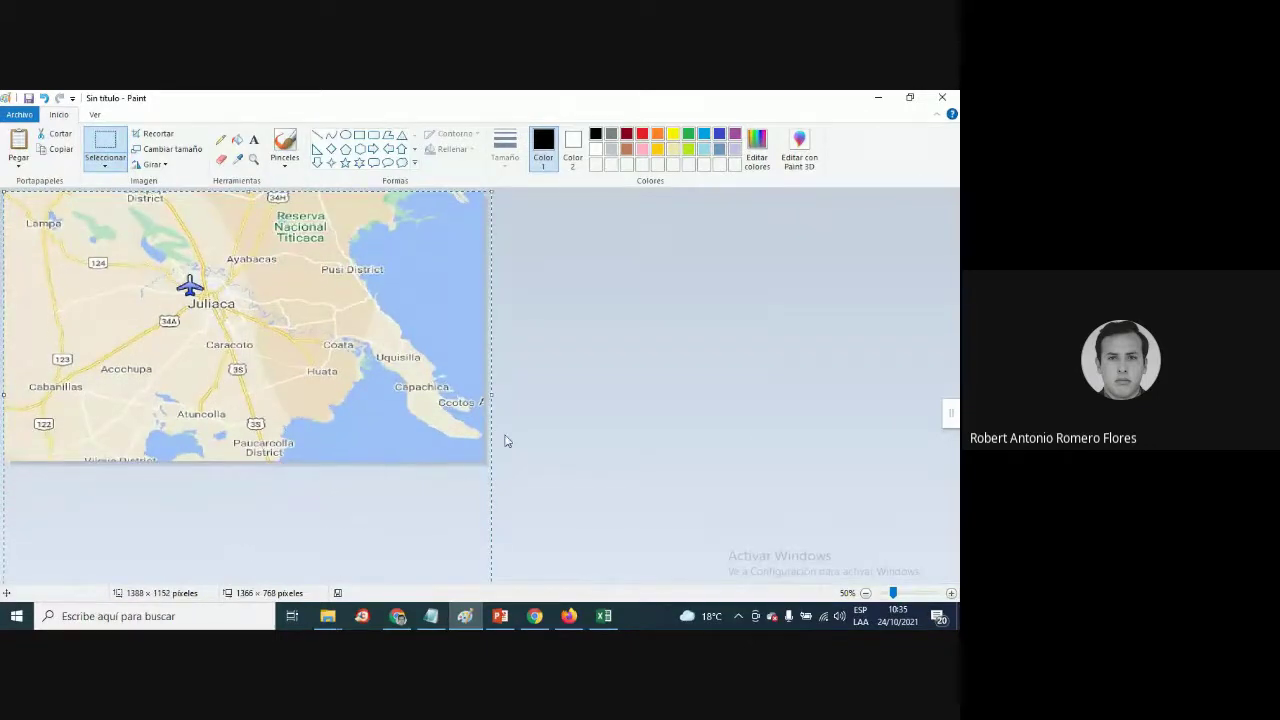
{"action": "key", "text": "Delete"}
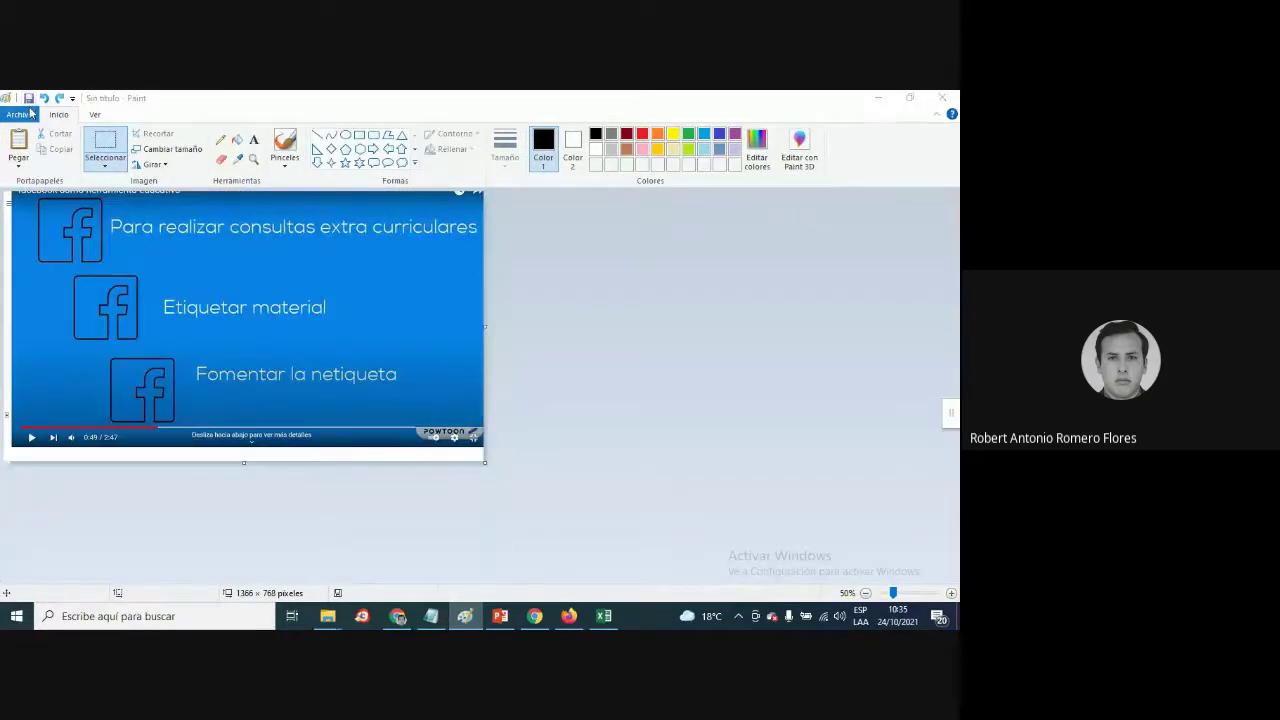
Start a new blank Paint image, discarding changes to the old one.
{"action": "left_click", "coordinate": [29, 99]}
{"action": "key", "text": "Escape"}
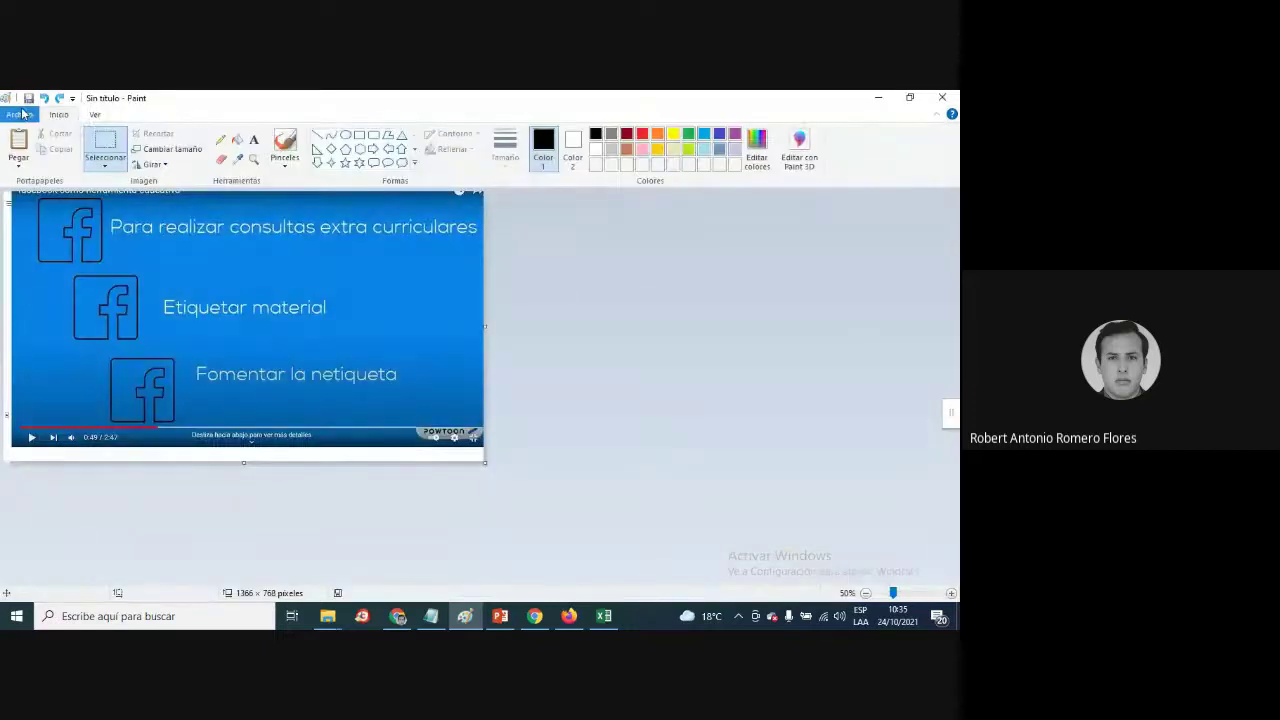
{"action": "left_click", "coordinate": [21, 114]}
{"action": "left_click", "coordinate": [50, 137]}
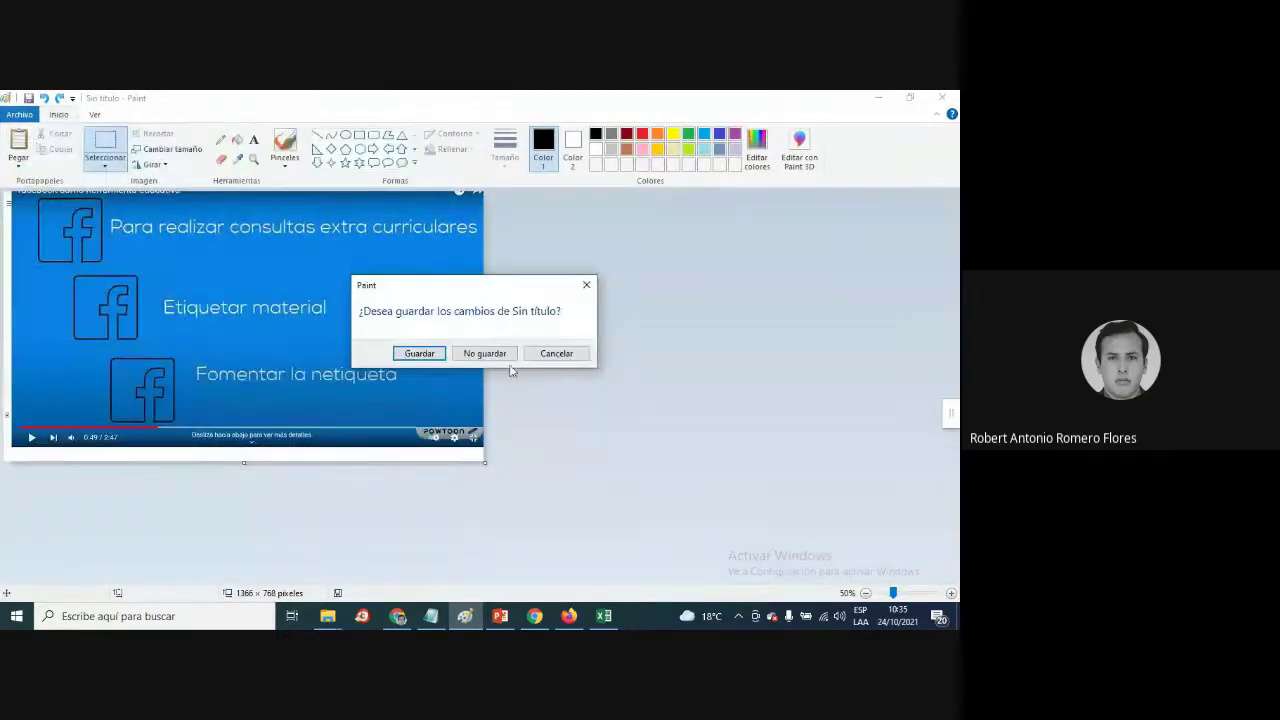
{"action": "left_click", "coordinate": [506, 356]}
Paste the Puno map onto the new canvas and trim the canvas to 508 × 519 pixels.
{"action": "key", "text": "ctrl+v"}
{"action": "left_click", "coordinate": [546, 411]}
{"action": "left_click_drag", "start_coordinate": [684, 378], "coordinate": [360, 452]}
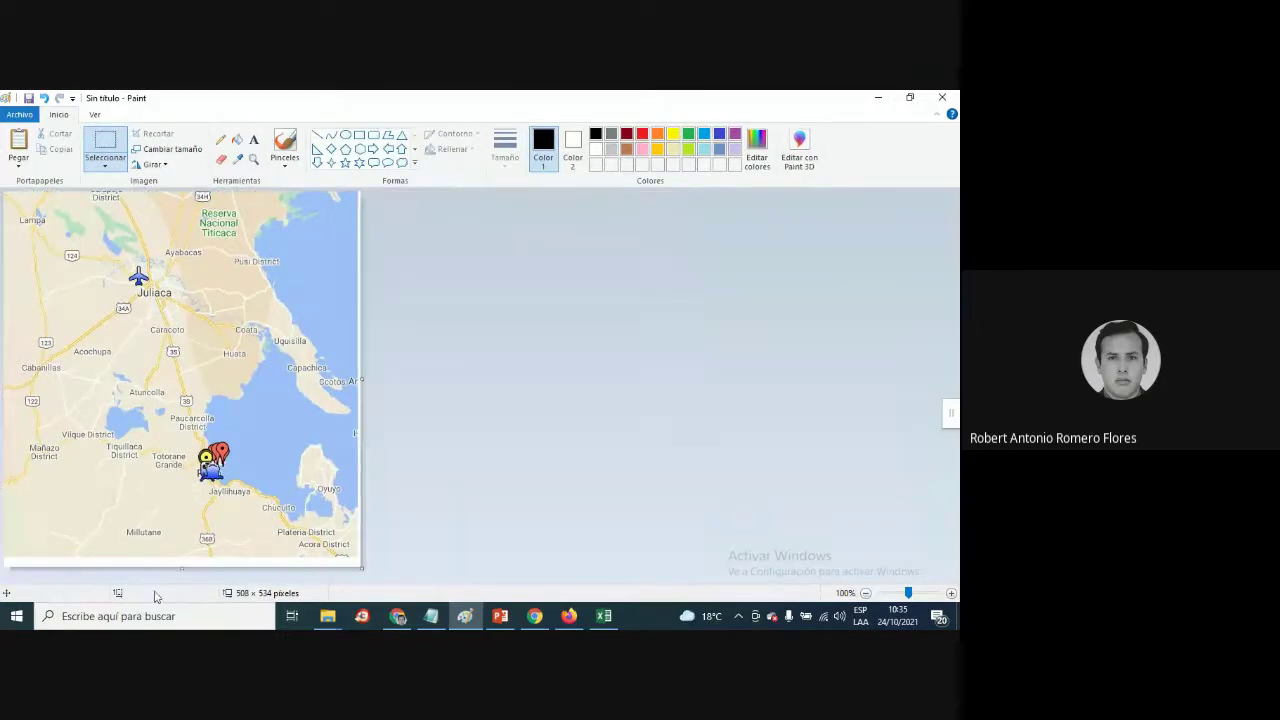
{"action": "left_click_drag", "start_coordinate": [182, 566], "coordinate": [185, 555]}
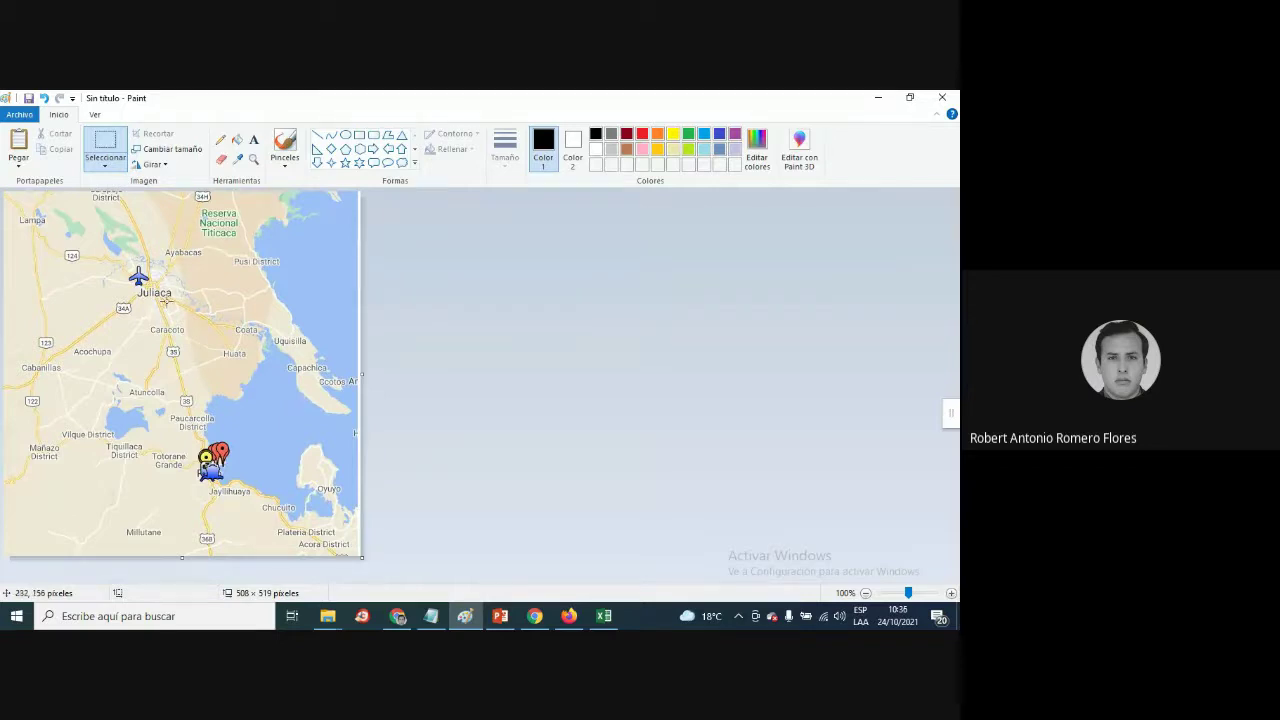
Draw a red oval just east of Juliaca on the map and commit it.
{"action": "left_click", "coordinate": [345, 134]}
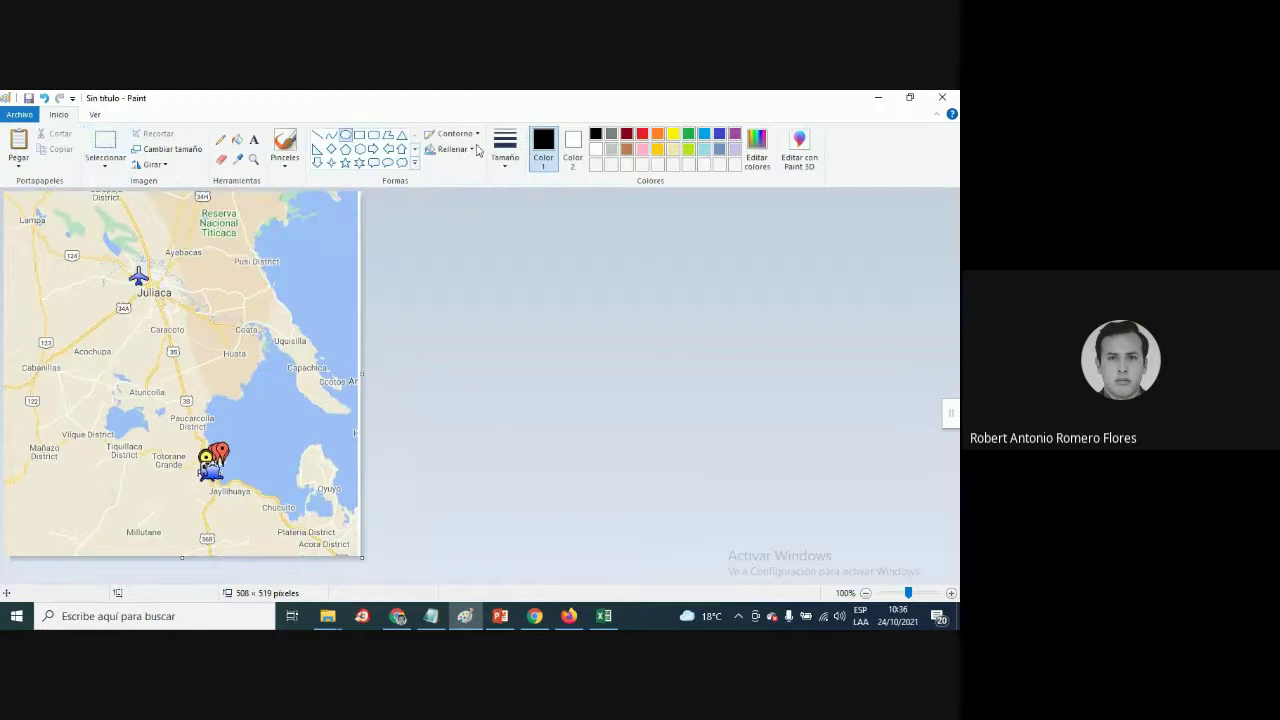
{"action": "left_click", "coordinate": [648, 136]}
{"action": "left_click_drag", "start_coordinate": [106, 259], "coordinate": [175, 284]}
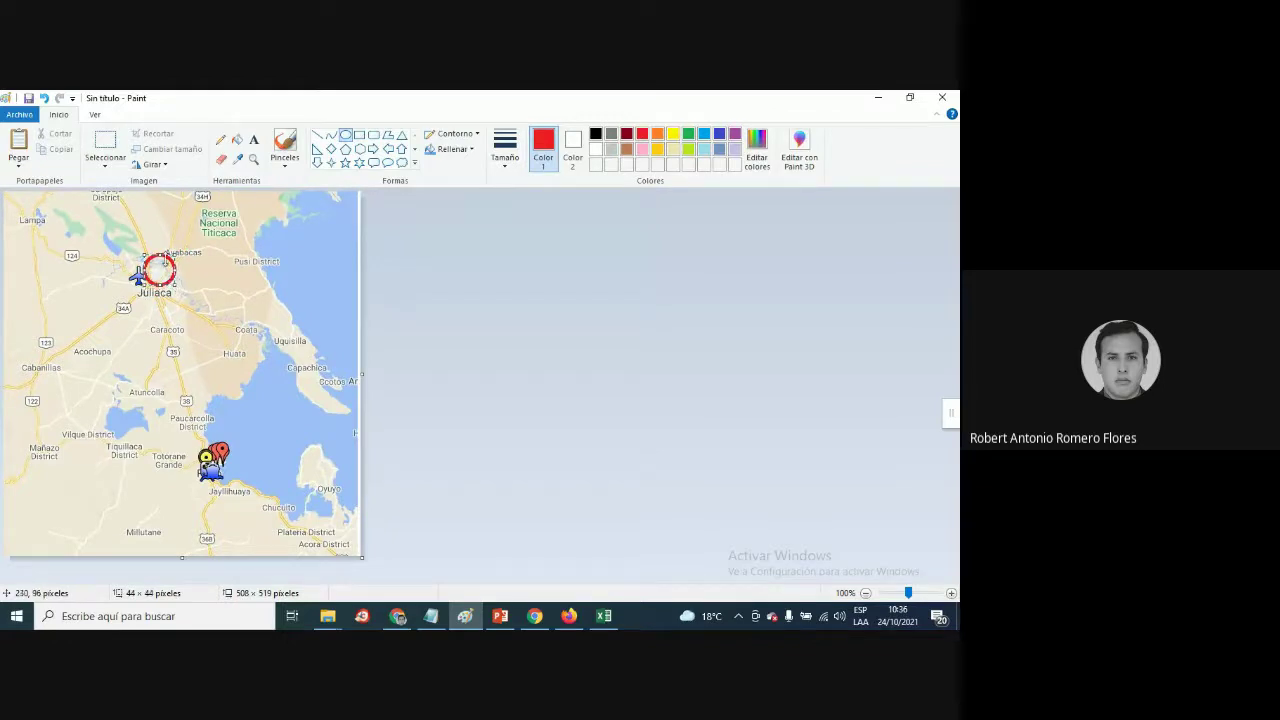
{"action": "left_click_drag", "start_coordinate": [155, 273], "coordinate": [165, 277]}
{"action": "left_click", "coordinate": [204, 279]}
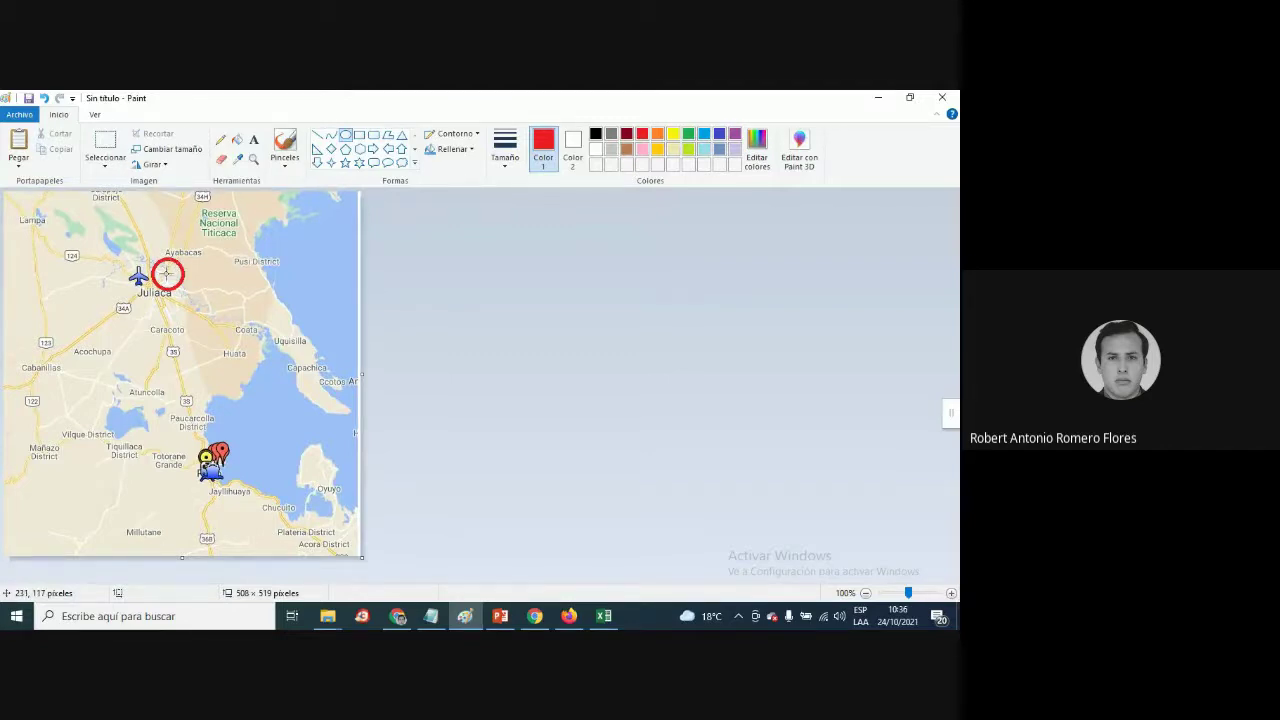
{"action": "left_click", "coordinate": [253, 139]}
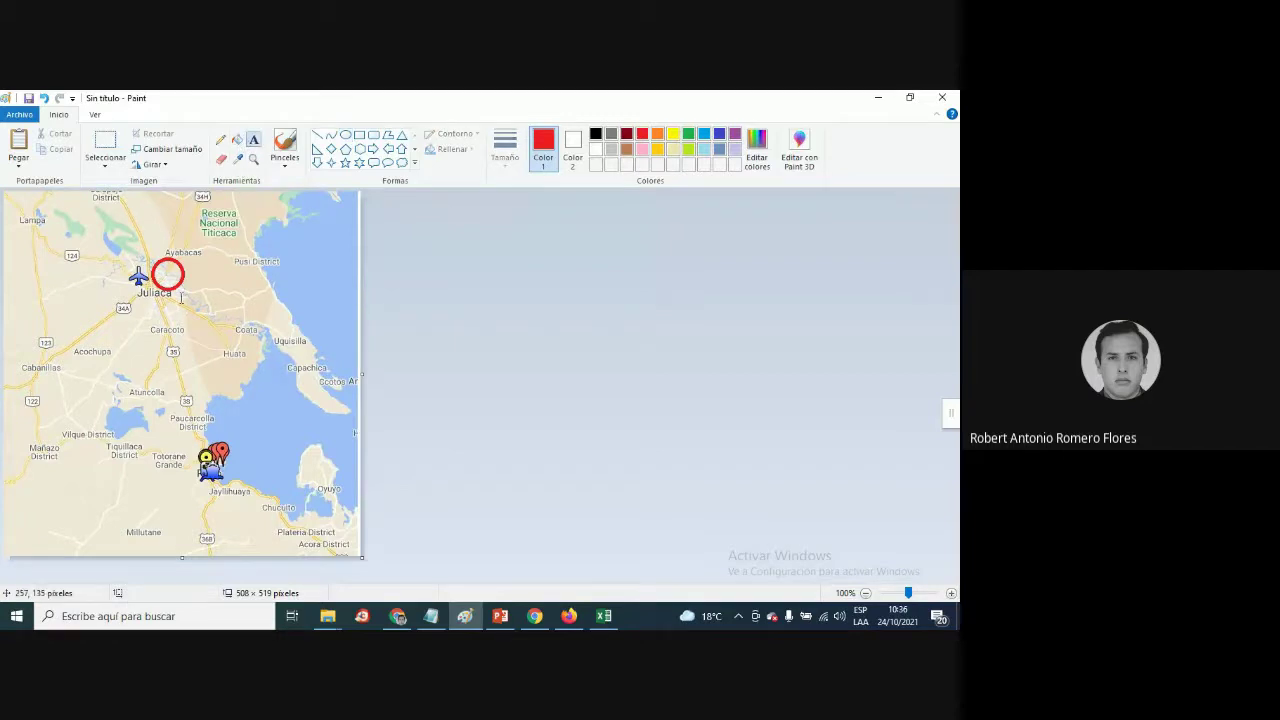
Label the red circle 'a 500 m' with a text box beside it.
{"action": "left_click", "coordinate": [201, 268]}
{"action": "type", "text": "auno"}
{"action": "key", "text": "BackSpace"}
{"action": "key", "text": "BackSpace"}
{"action": "key", "text": "BackSpace"}
{"action": "type", "text": "500 m"}
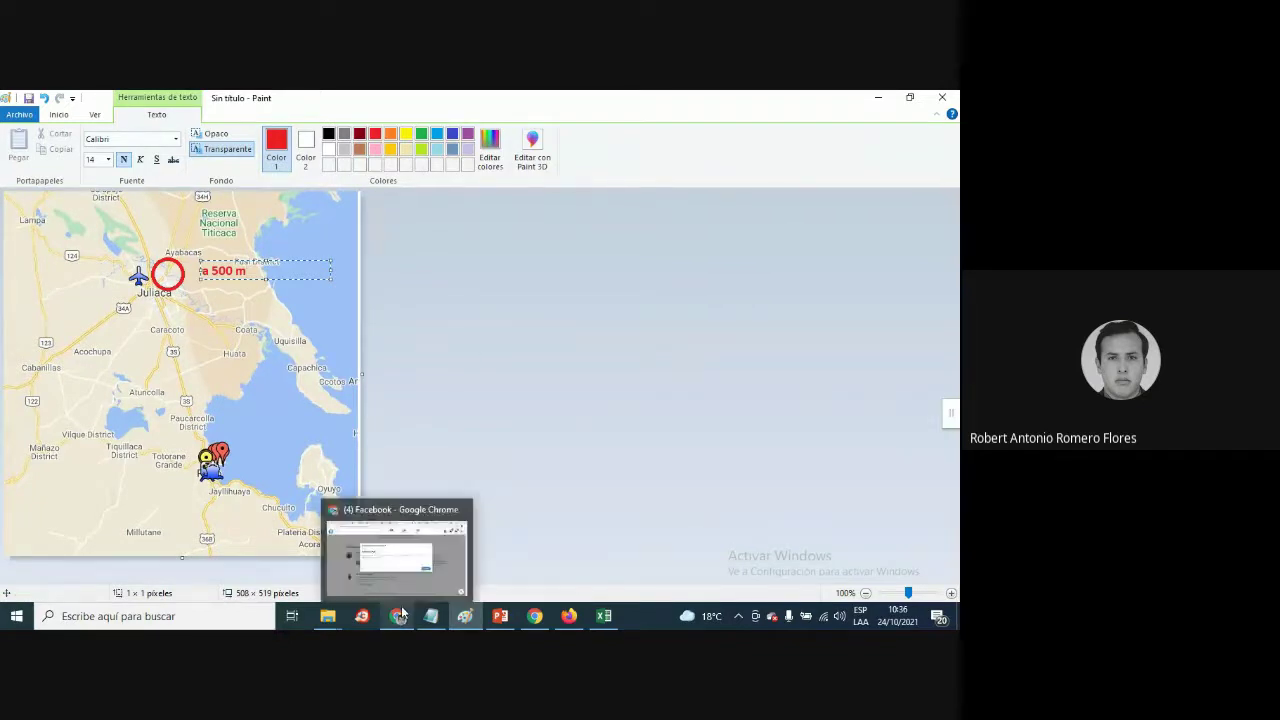
{"action": "left_click", "coordinate": [420, 575]}
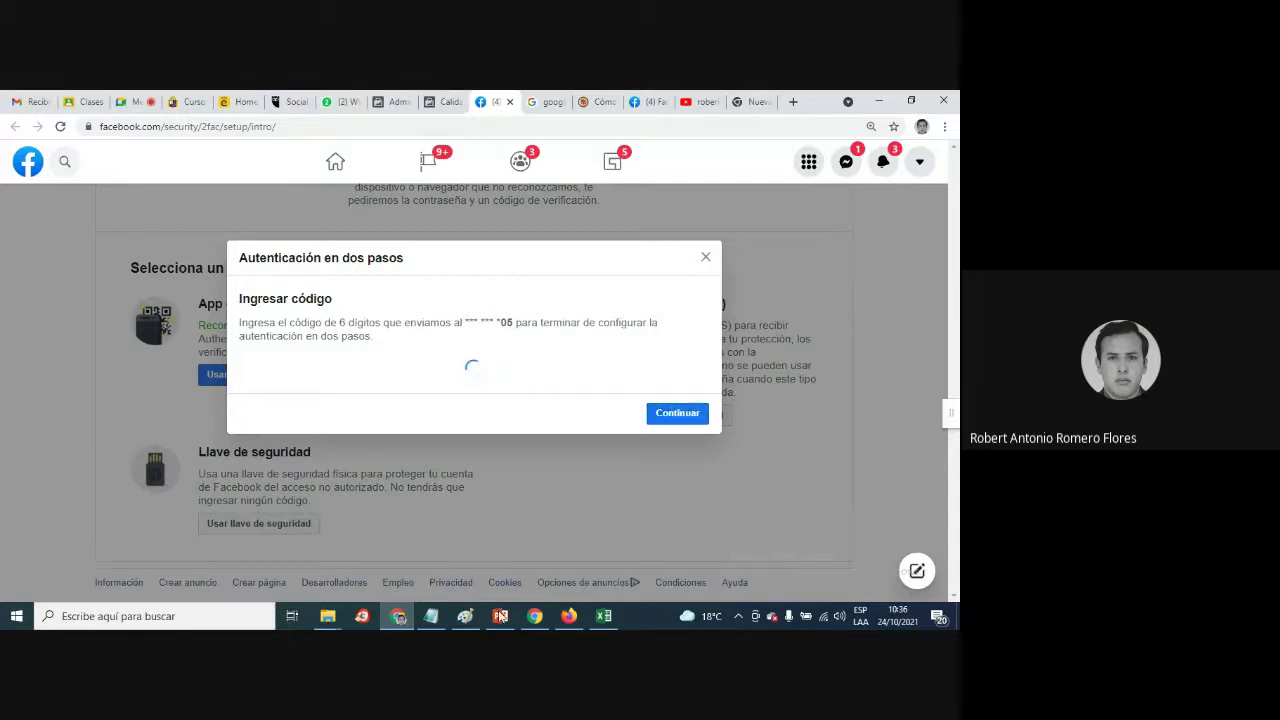
{"action": "left_click", "coordinate": [465, 616]}
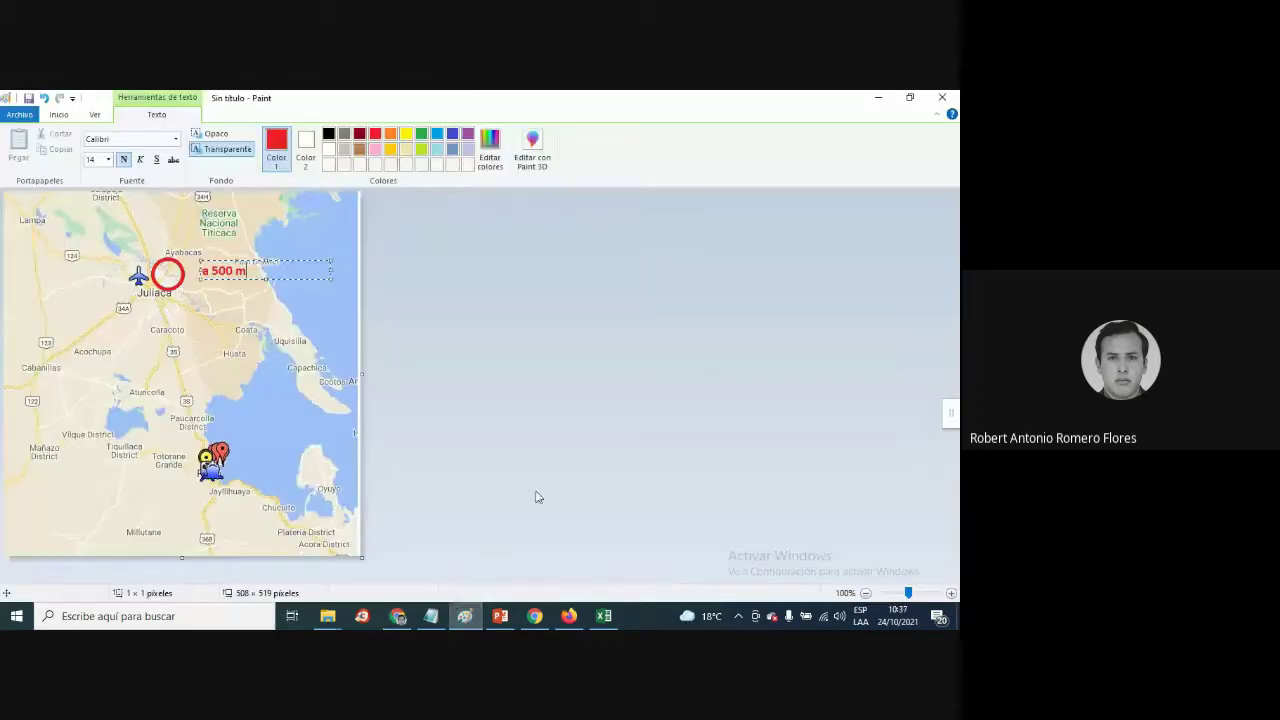
{"action": "left_click", "coordinate": [434, 386]}
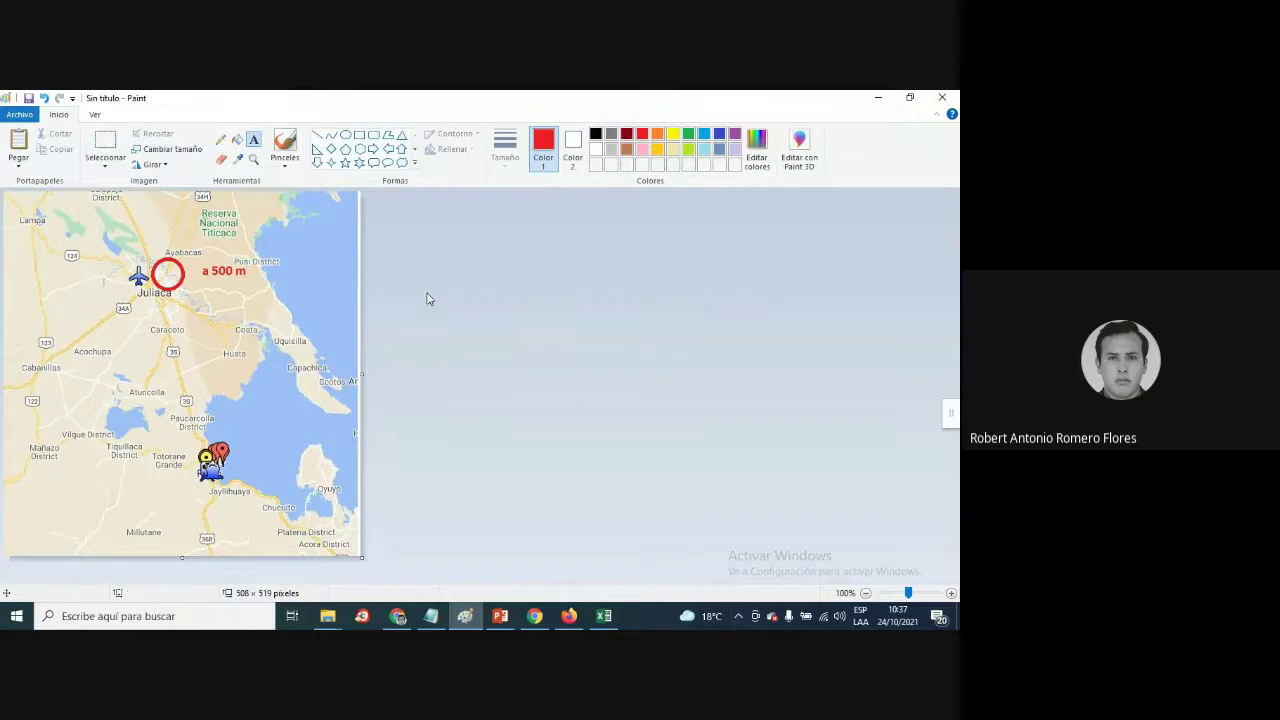
Add the heading 'A QUE HORA PUBLICAR' below Juliaca, resized to one line.
{"action": "left_click", "coordinate": [73, 337]}
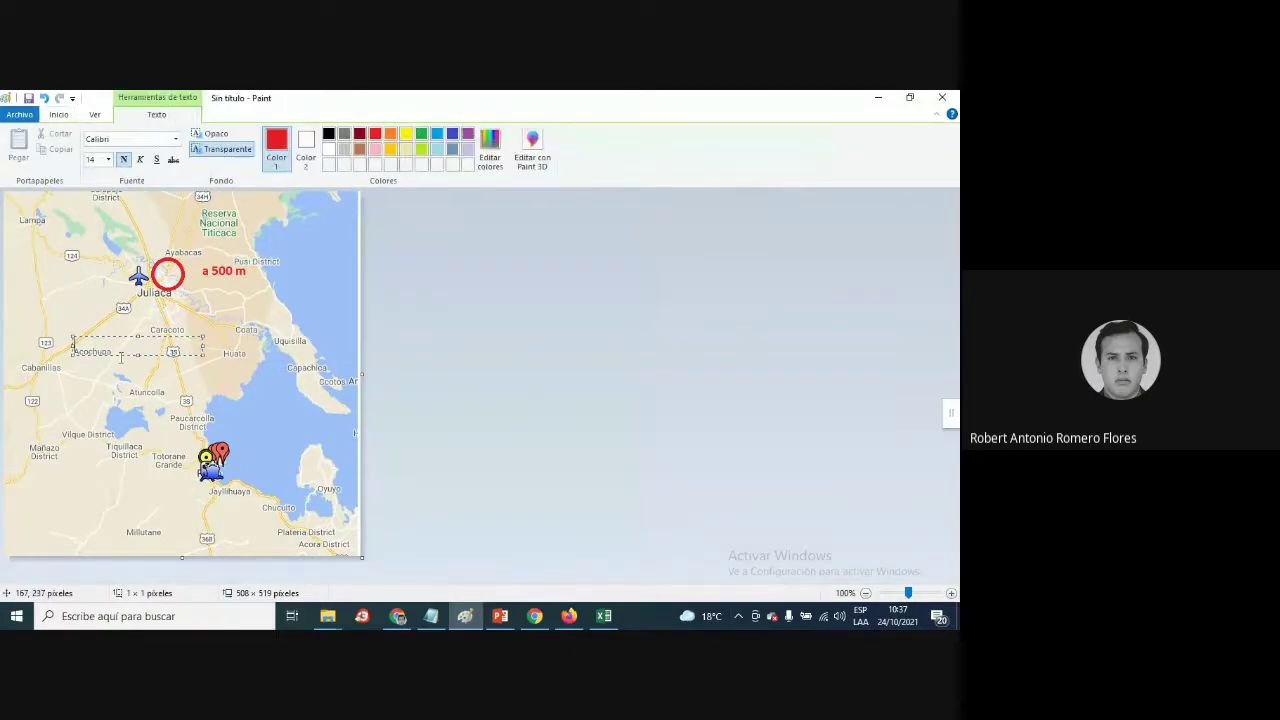
{"action": "type", "text": "A QUE HORA PUBLICAR?"}
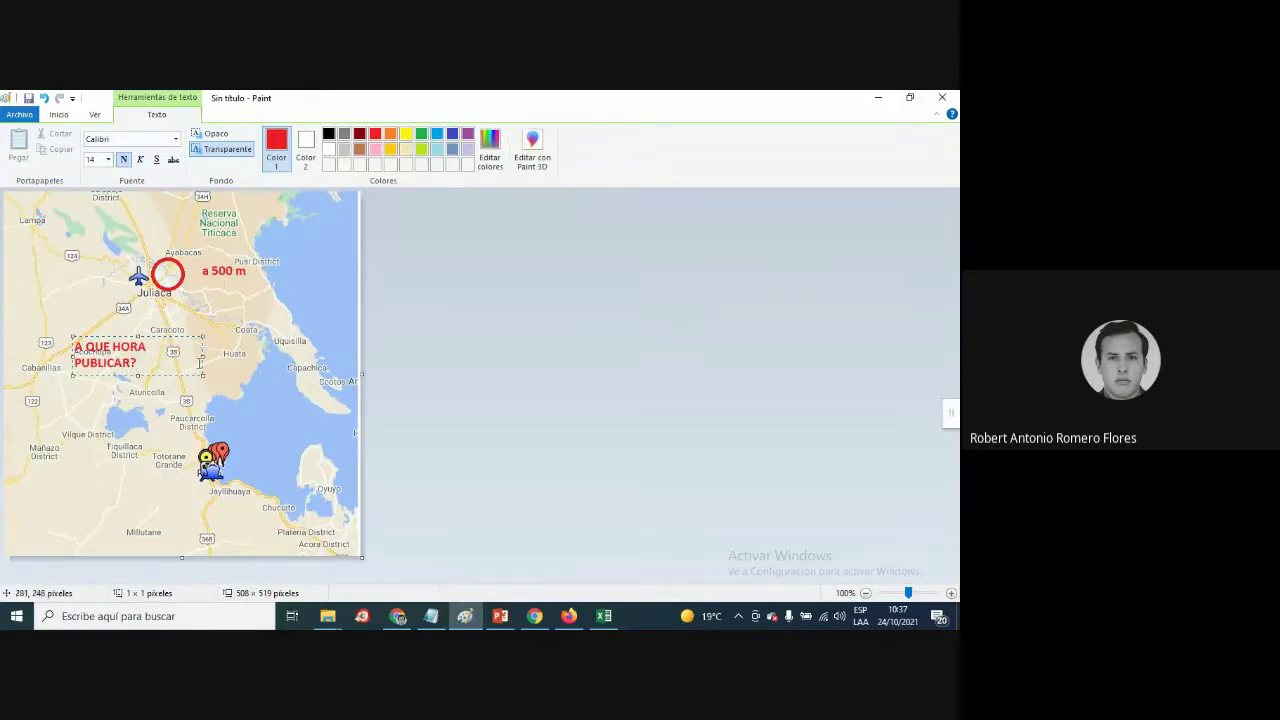
{"action": "left_click_drag", "start_coordinate": [204, 355], "coordinate": [289, 354]}
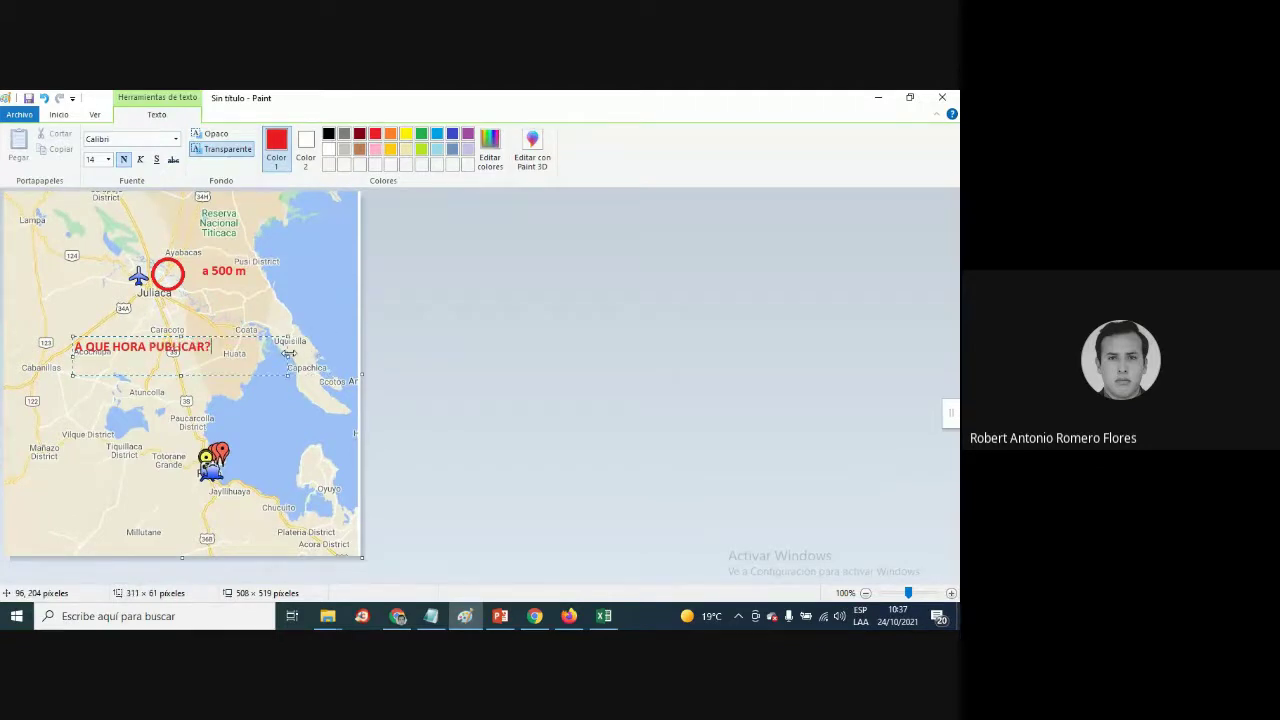
{"action": "left_click_drag", "start_coordinate": [183, 376], "coordinate": [247, 310]}
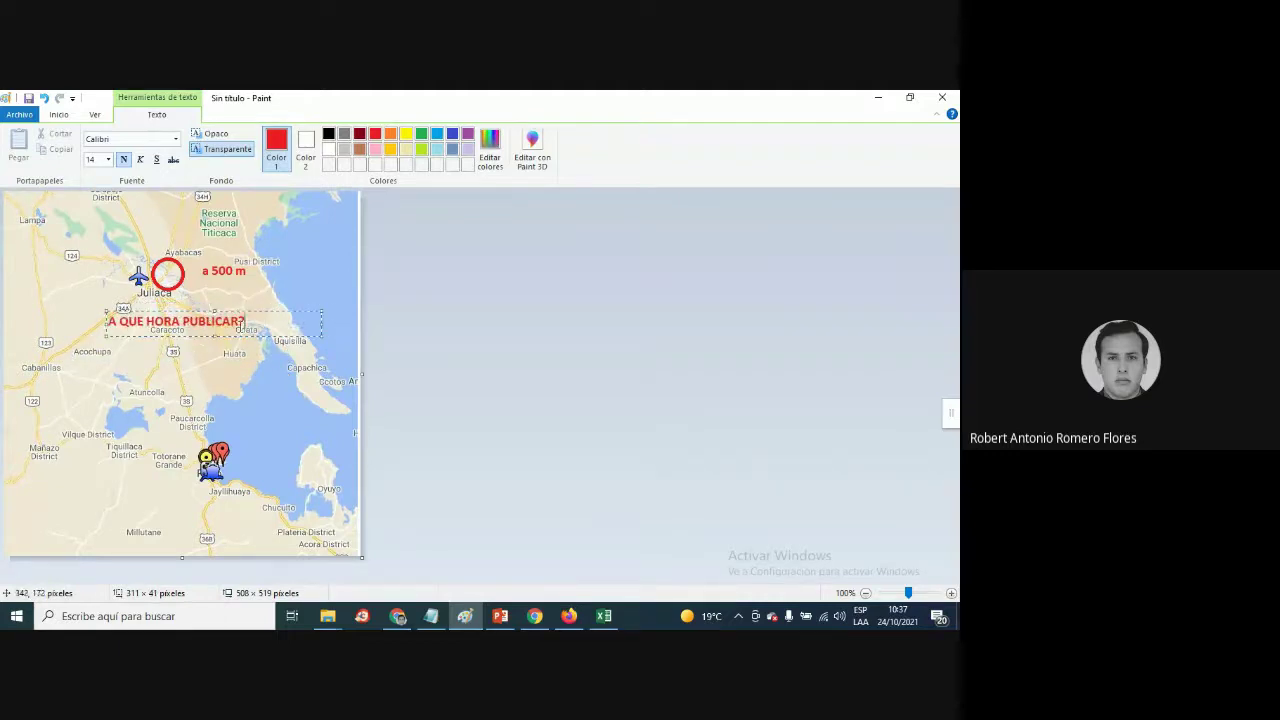
{"action": "left_click", "coordinate": [225, 362]}
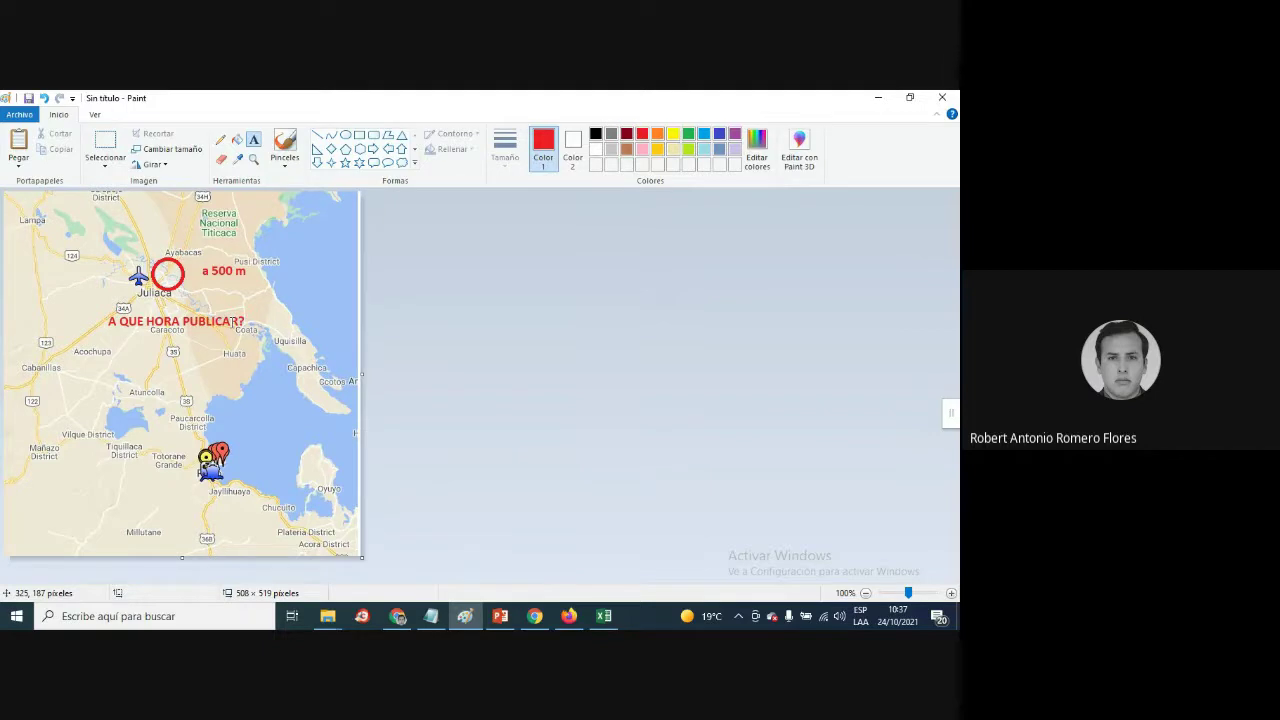
Type 'CAMISETAS DE LA SELECCION PERUANA' in a widened text box near the map's bottom-left.
{"action": "left_click", "coordinate": [338, 294]}
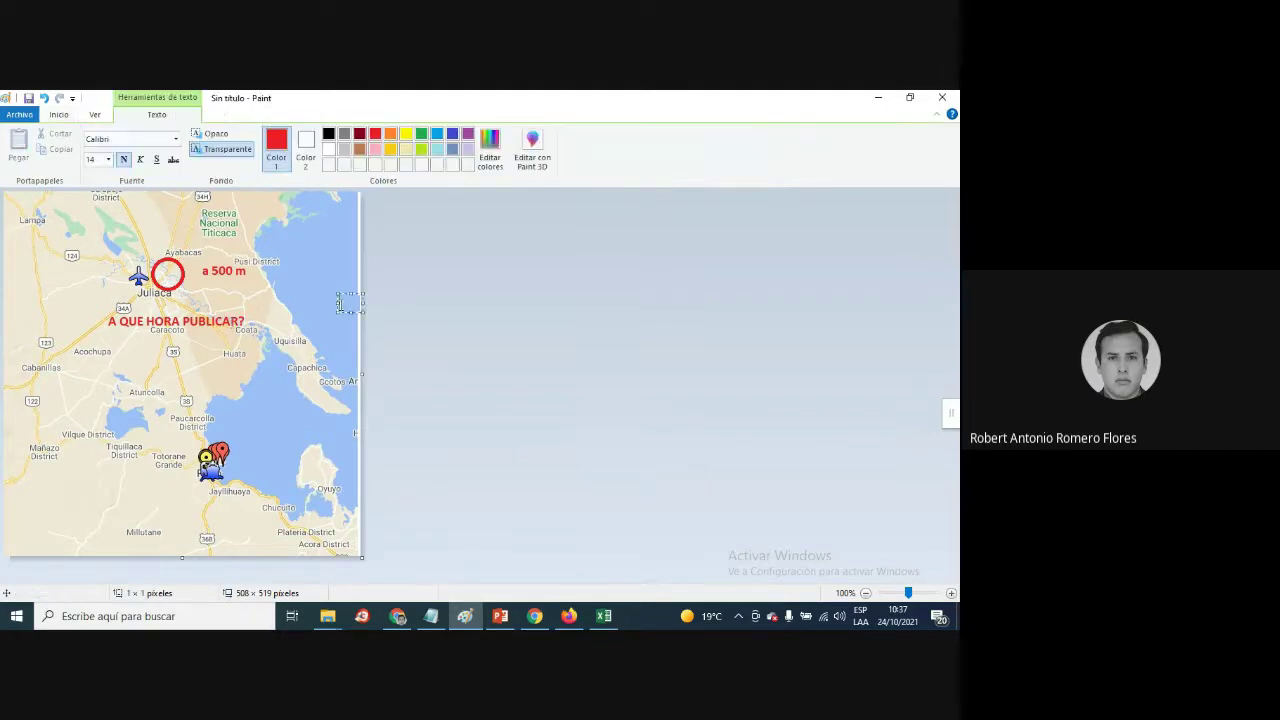
{"action": "left_click", "coordinate": [98, 363]}
{"action": "left_click", "coordinate": [108, 364]}
{"action": "left_click_drag", "start_coordinate": [118, 351], "coordinate": [150, 341]}
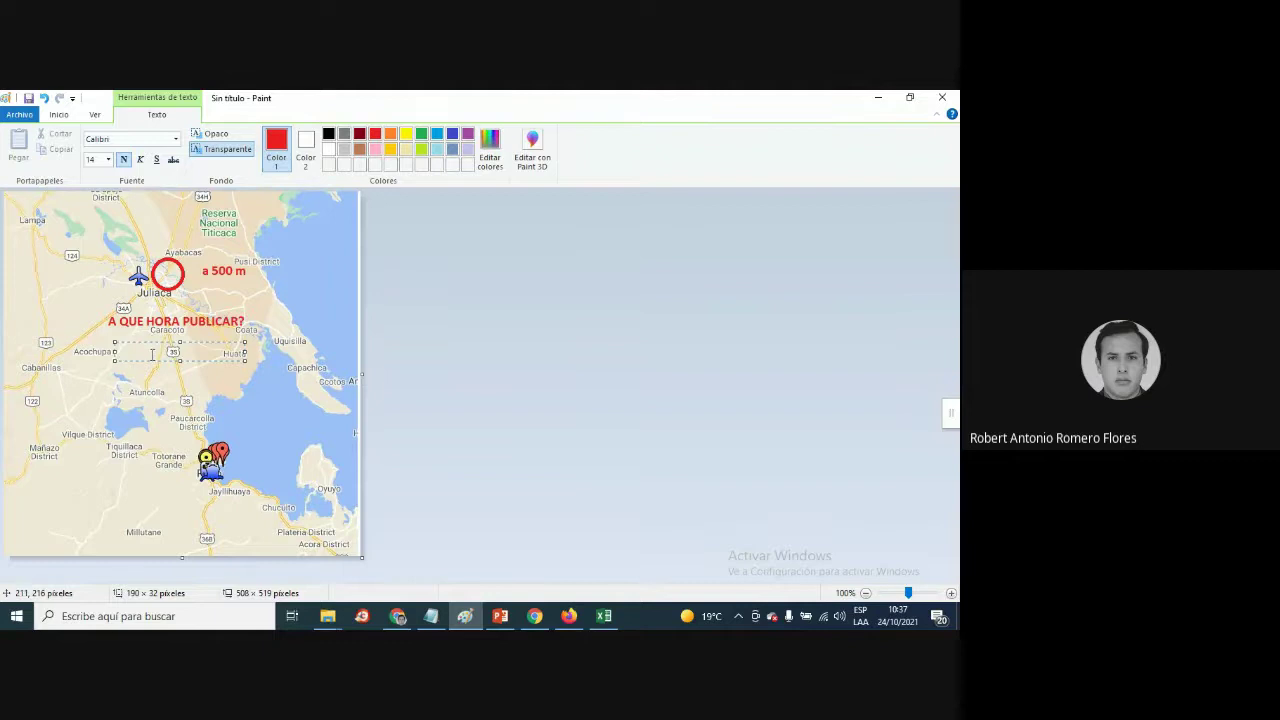
{"action": "left_click", "coordinate": [26, 482]}
{"action": "left_click", "coordinate": [73, 479]}
{"action": "left_click", "coordinate": [46, 472]}
{"action": "left_click", "coordinate": [46, 472]}
{"action": "type", "text": "CAMISETAS "}
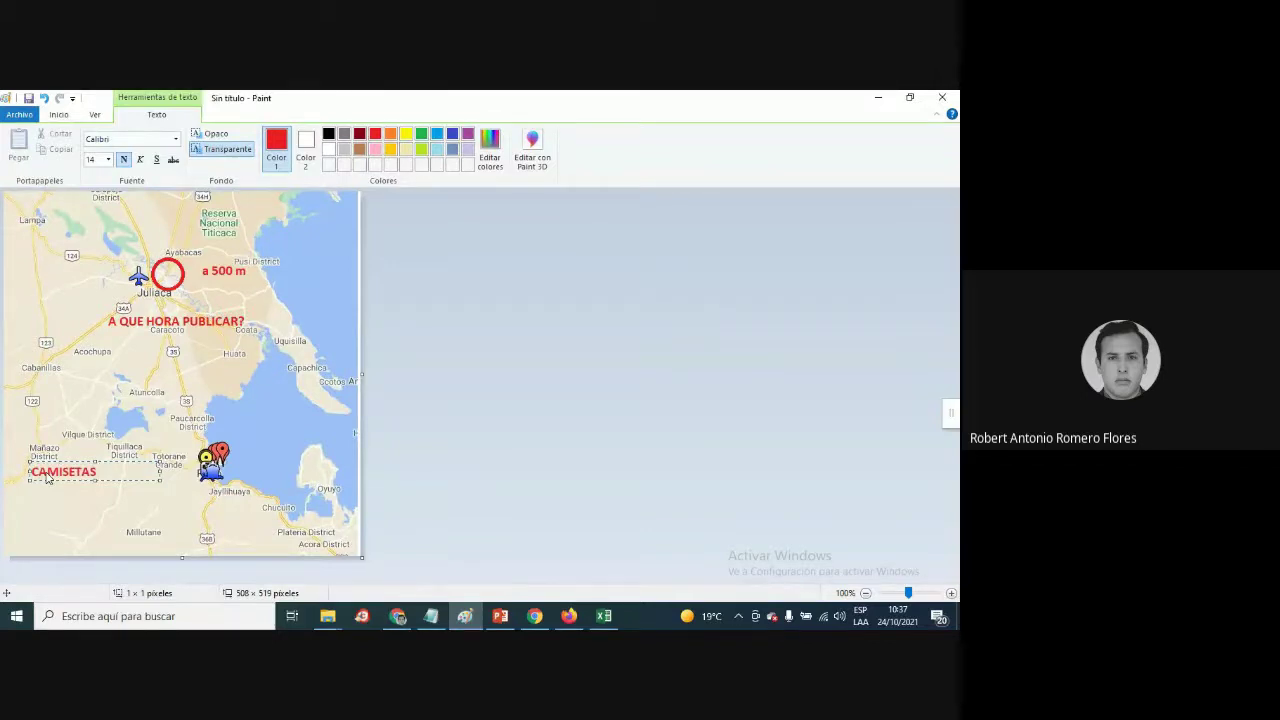
{"action": "type", "text": "DE LA SELECCION PERUANA"}
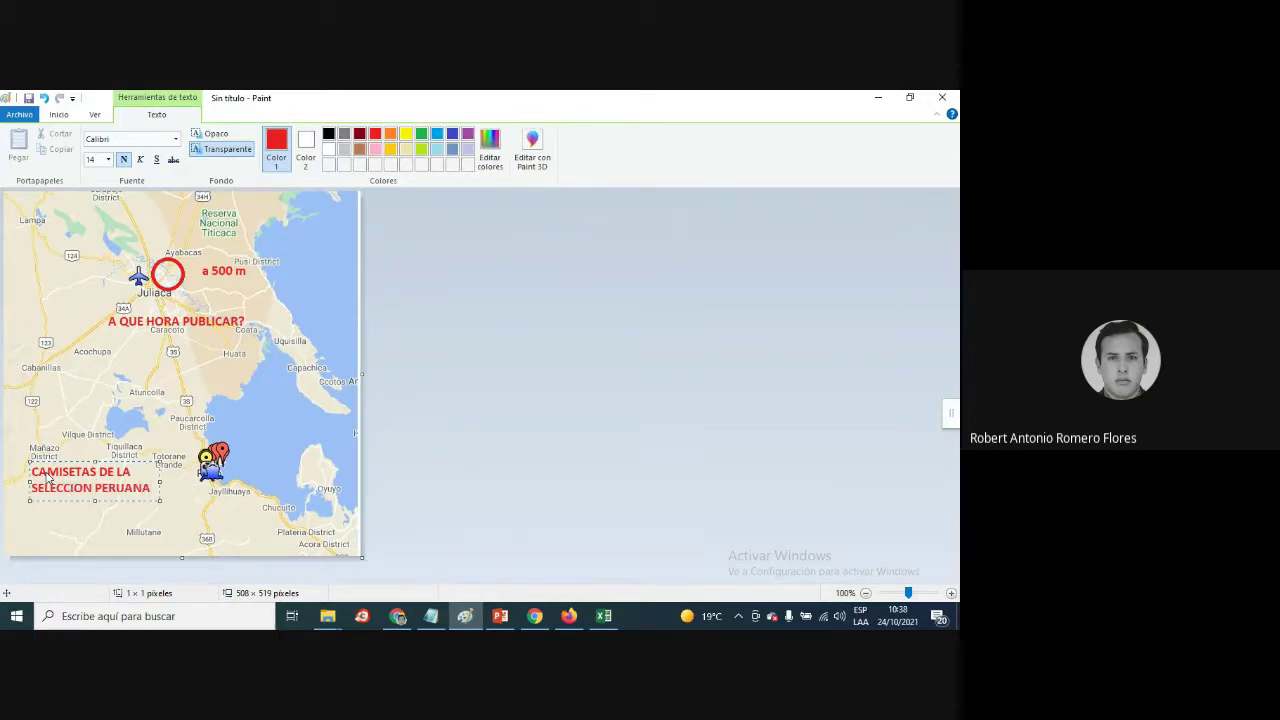
{"action": "left_click_drag", "start_coordinate": [161, 482], "coordinate": [266, 483]}
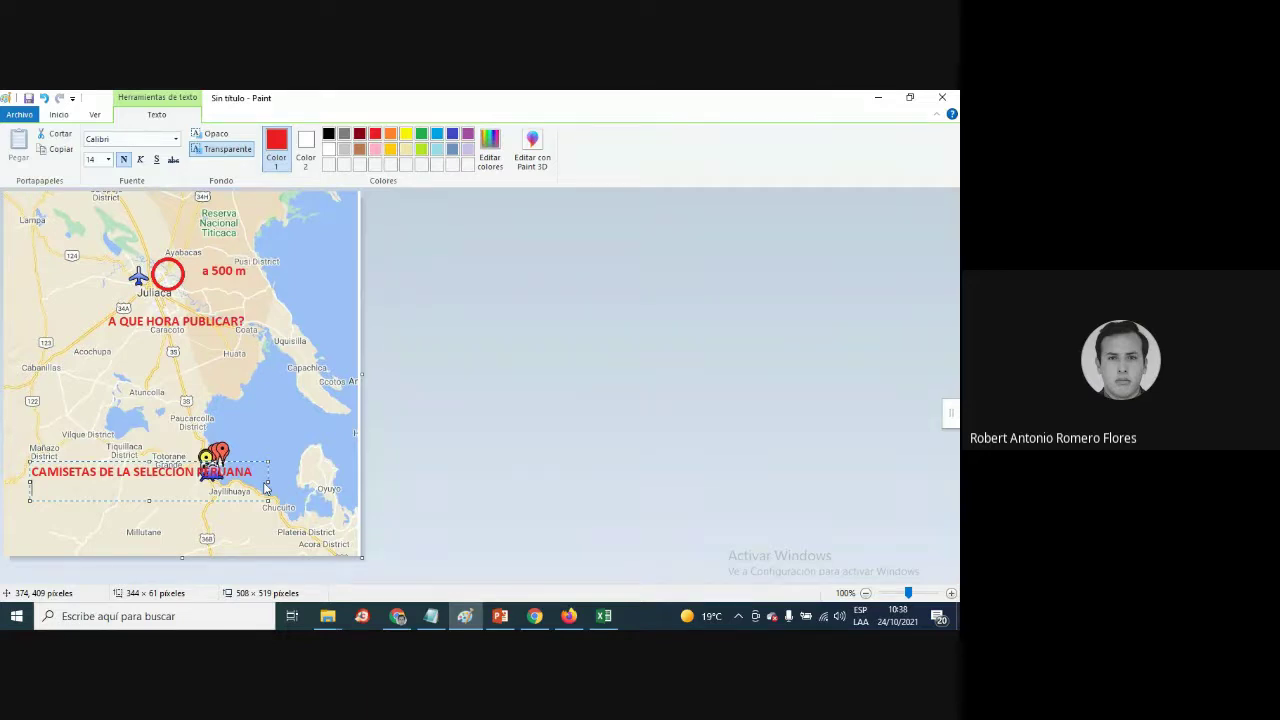
Add the lines '11/11/2021 7:PM' and 'A PARTIR 21 AÑOS' to the ad text.
{"action": "type", "text": "11/11/2021  7:PM"}
{"action": "key", "text": "Return"}
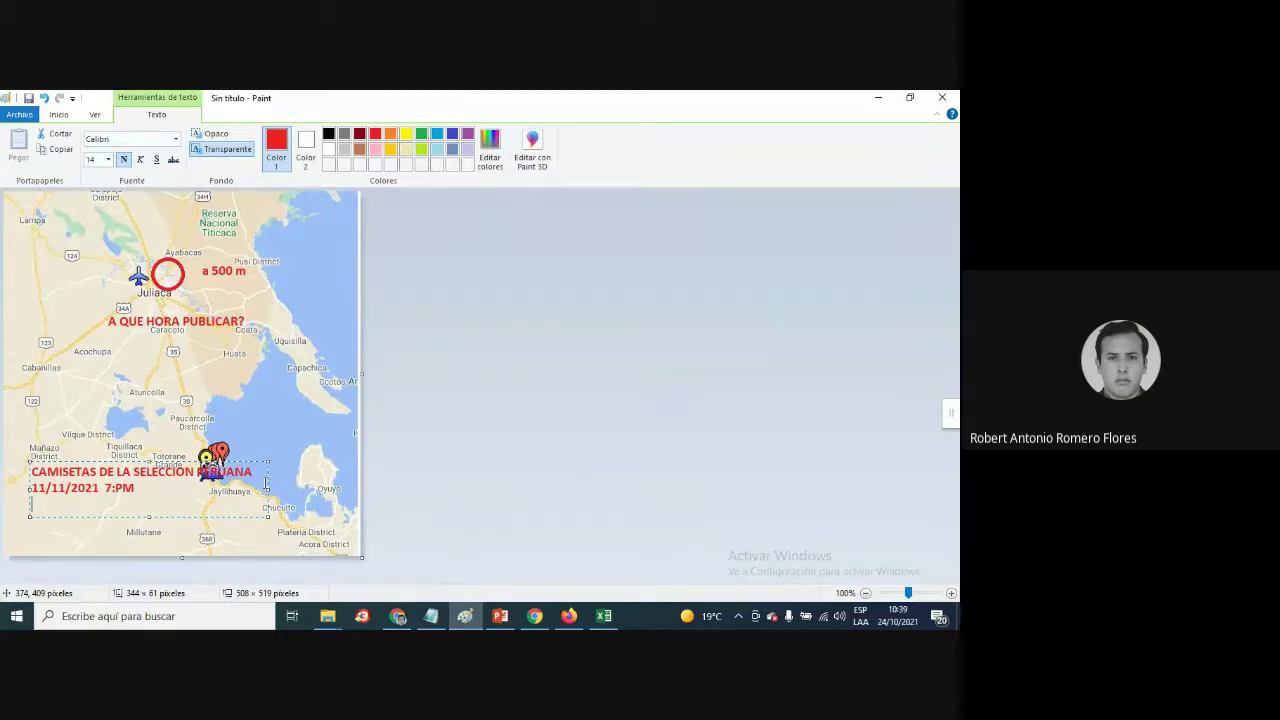
{"action": "key", "text": "Return"}
{"action": "type", "text": "A PARTIR 25 AÑOS"}
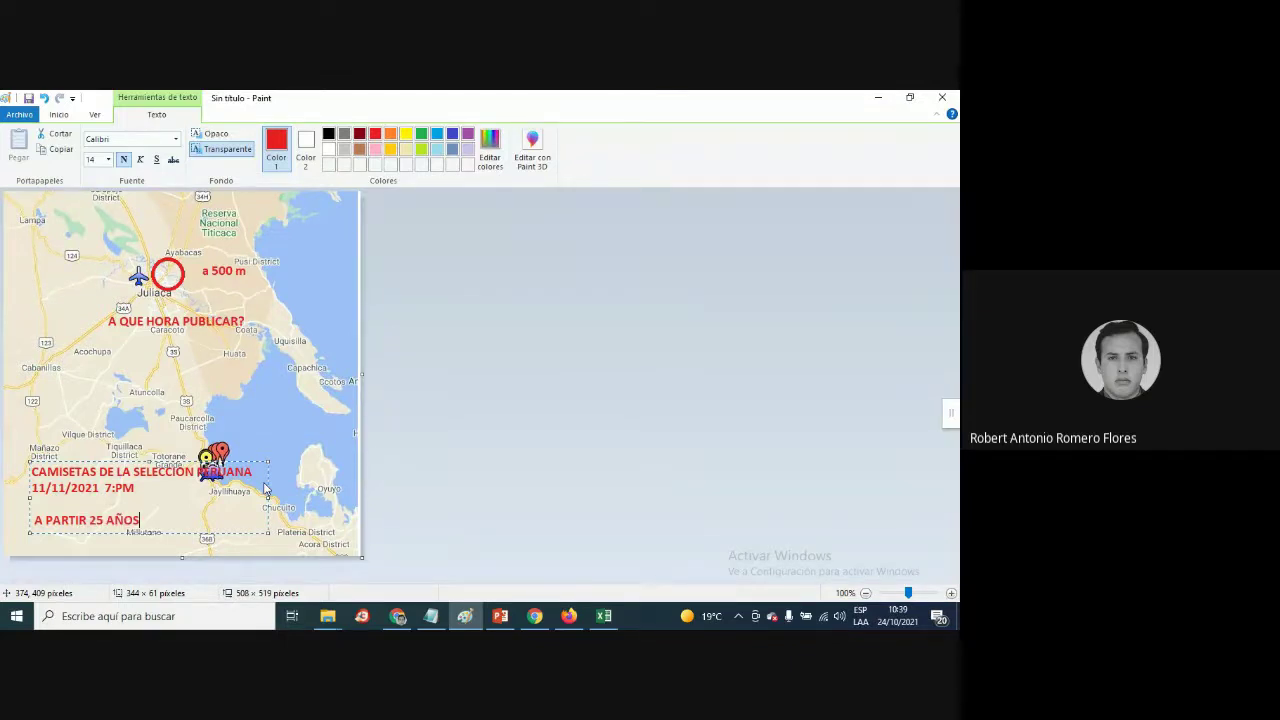
{"action": "key", "text": "BackSpace"}
{"action": "key", "text": "BackSpace"}
{"action": "key", "text": "BackSpace"}
{"action": "key", "text": "BackSpace"}
{"action": "key", "text": "BackSpace"}
{"action": "key", "text": "BackSpace"}
{"action": "type", "text": "1 AÑOS"}
Move the ad text into place, commit it, and bring up the Google Ads Keyword Planner.
{"action": "mouse_move", "coordinate": [178, 463]}
{"action": "left_mouse_down"}
{"action": "mouse_move", "coordinate": [161, 447]}
{"action": "mouse_move", "coordinate": [170, 464]}
{"action": "left_mouse_up"}
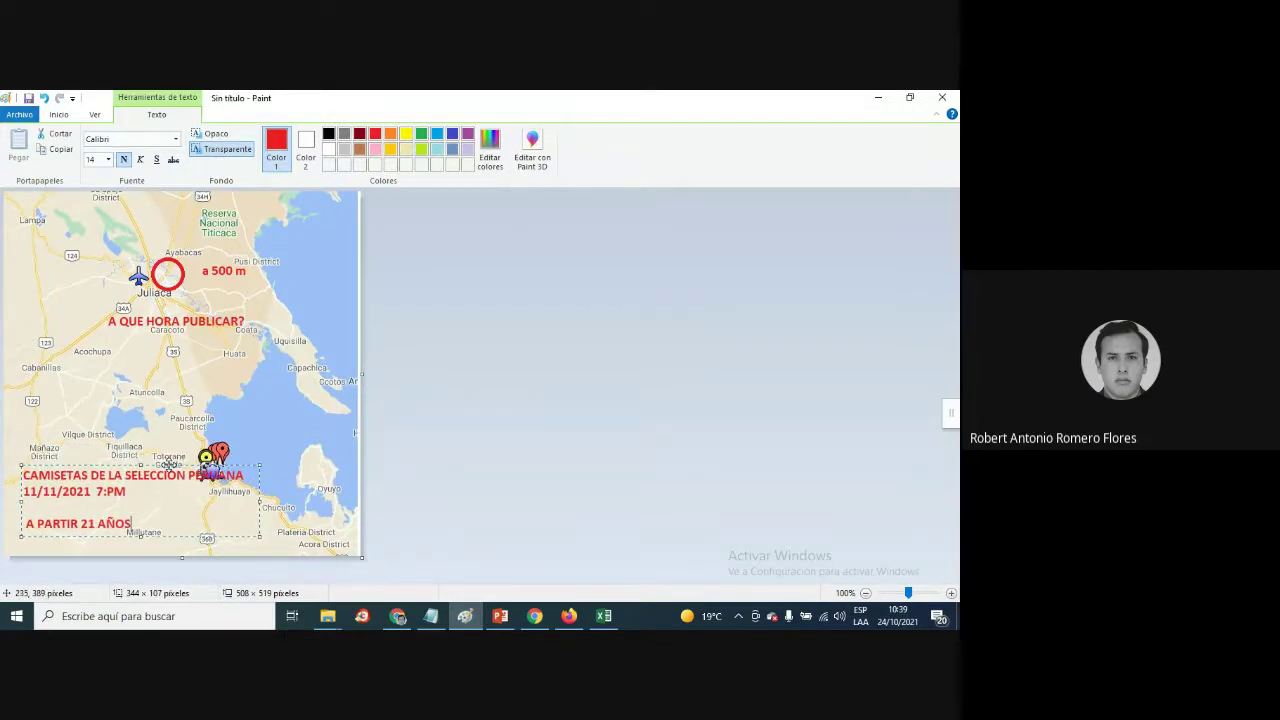
{"action": "left_click", "coordinate": [275, 444]}
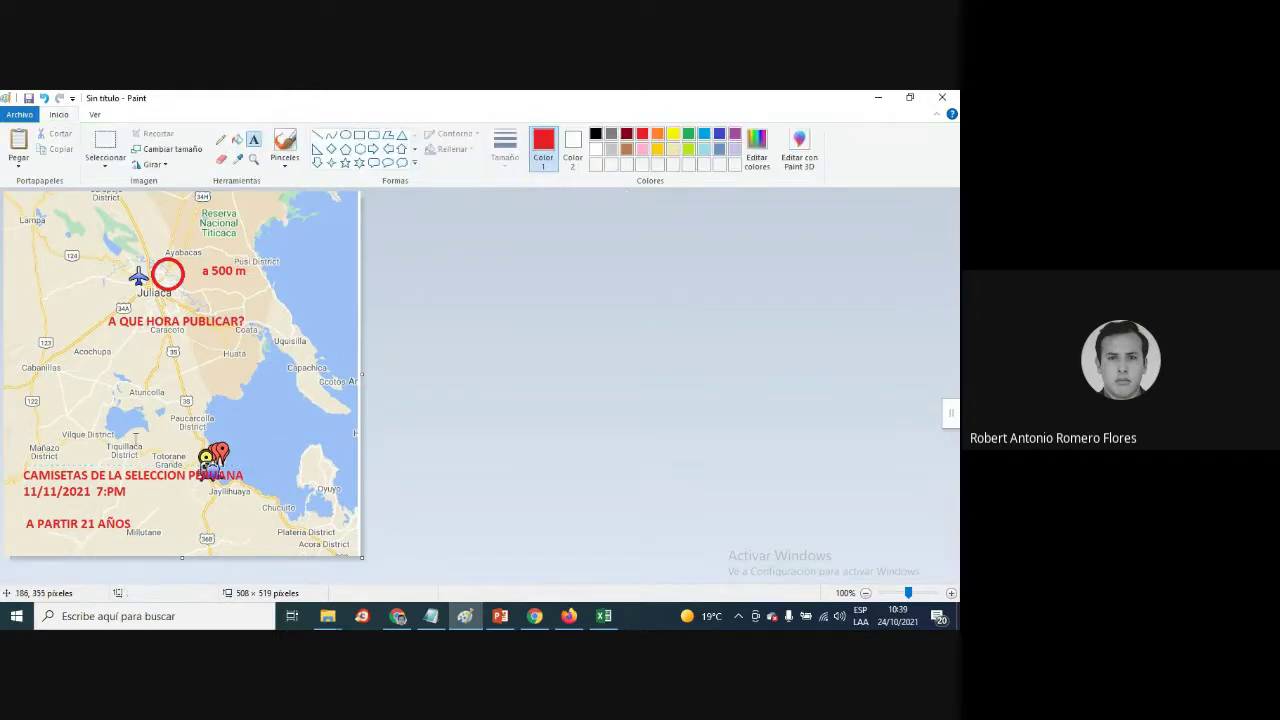
{"action": "left_click", "coordinate": [535, 616]}
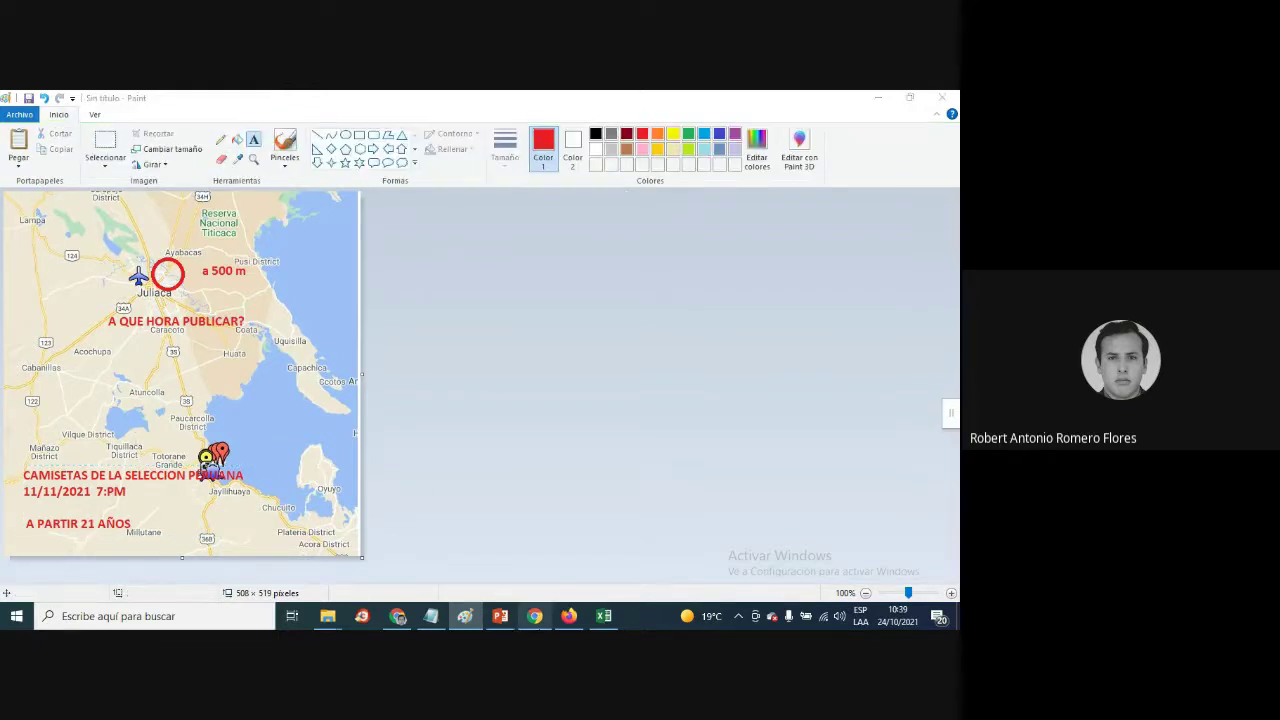
{"action": "left_click", "coordinate": [566, 616]}
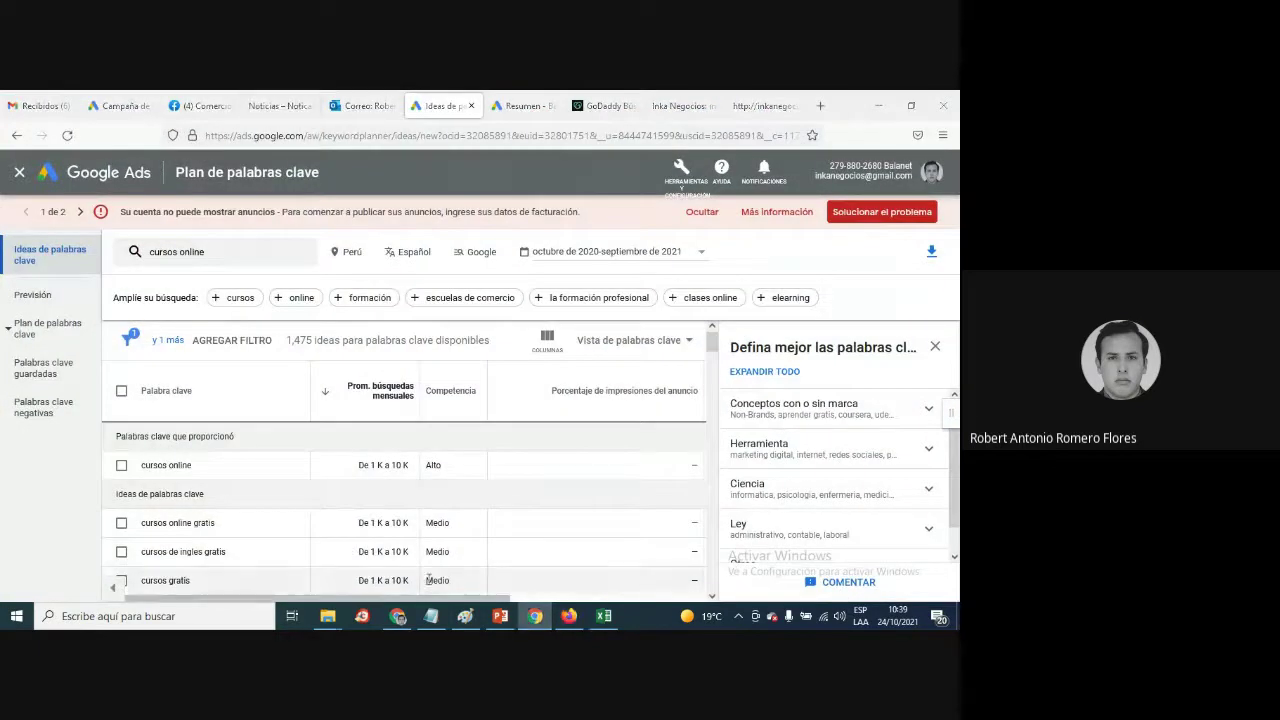
Return to the WhatsApp Web tab showing Pinazo's Restaurant's Sábado 23 de octubre menu.
{"action": "left_click", "coordinate": [535, 616]}
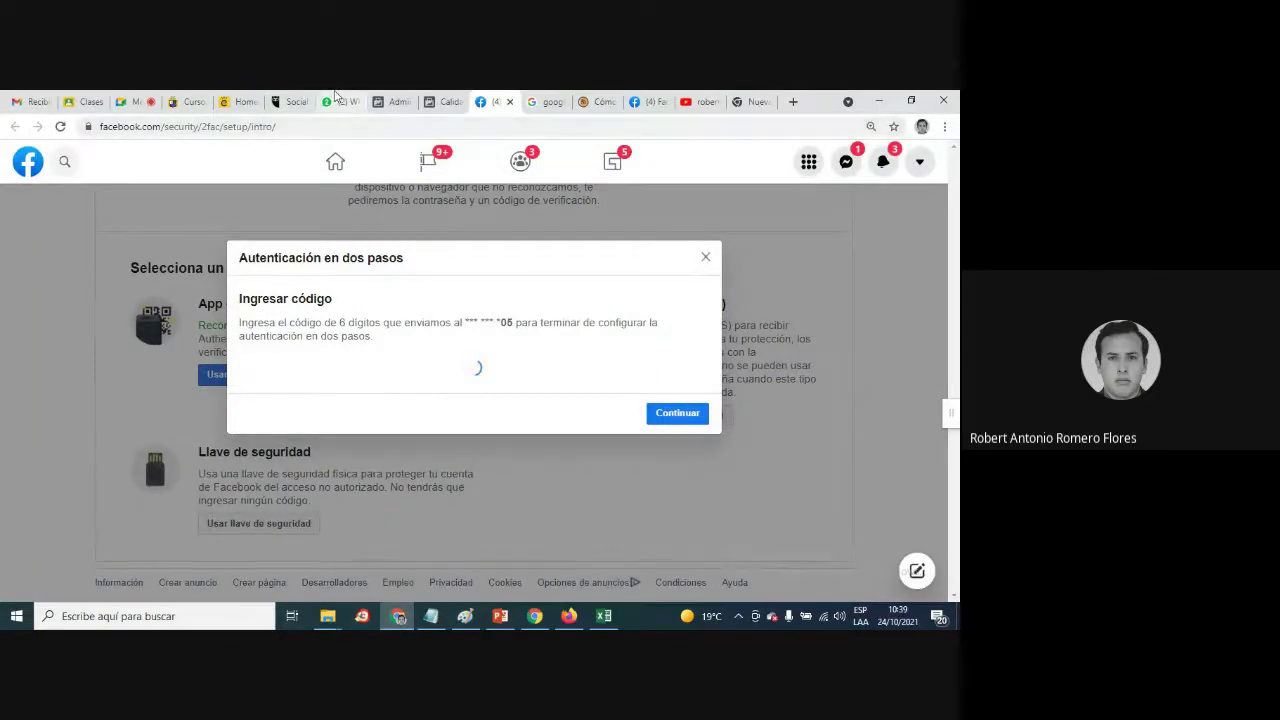
{"action": "left_click", "coordinate": [340, 101]}
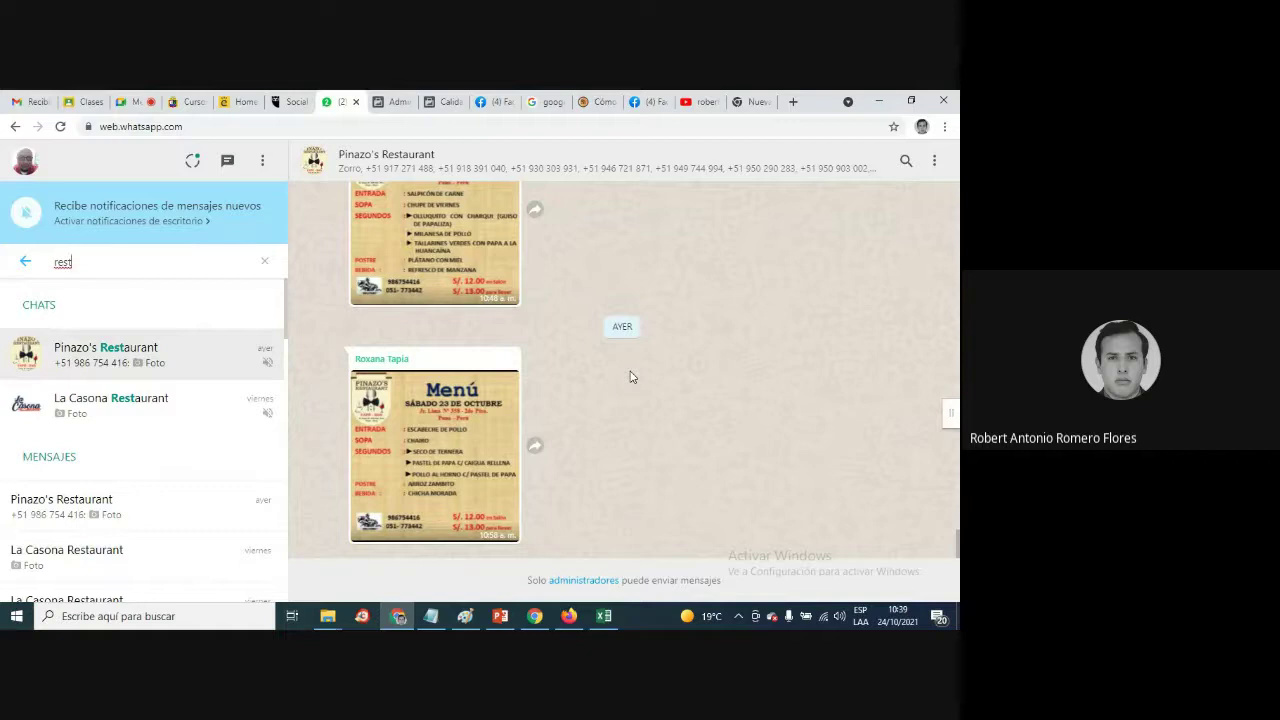
{"action": "scroll", "coordinate": [630, 377], "scroll_direction": "down", "scroll_amount": 1}
{"action": "scroll", "coordinate": [630, 377], "scroll_direction": "up", "scroll_amount": 1}
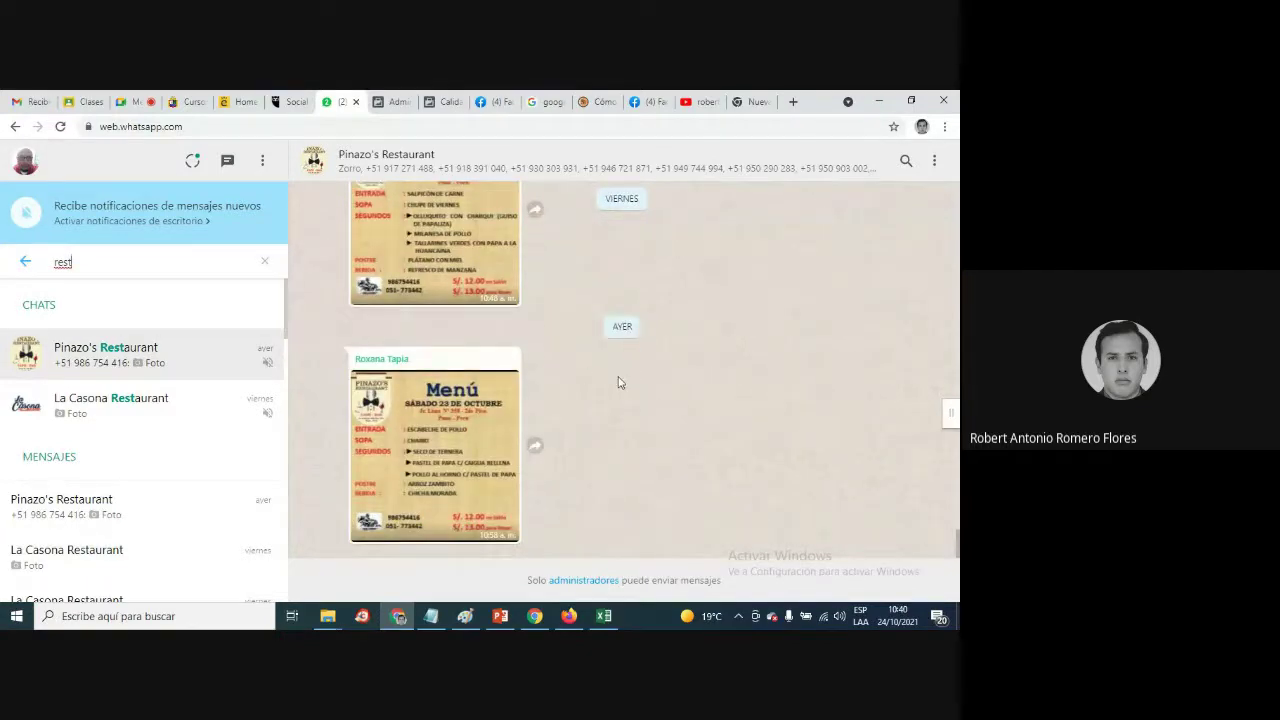
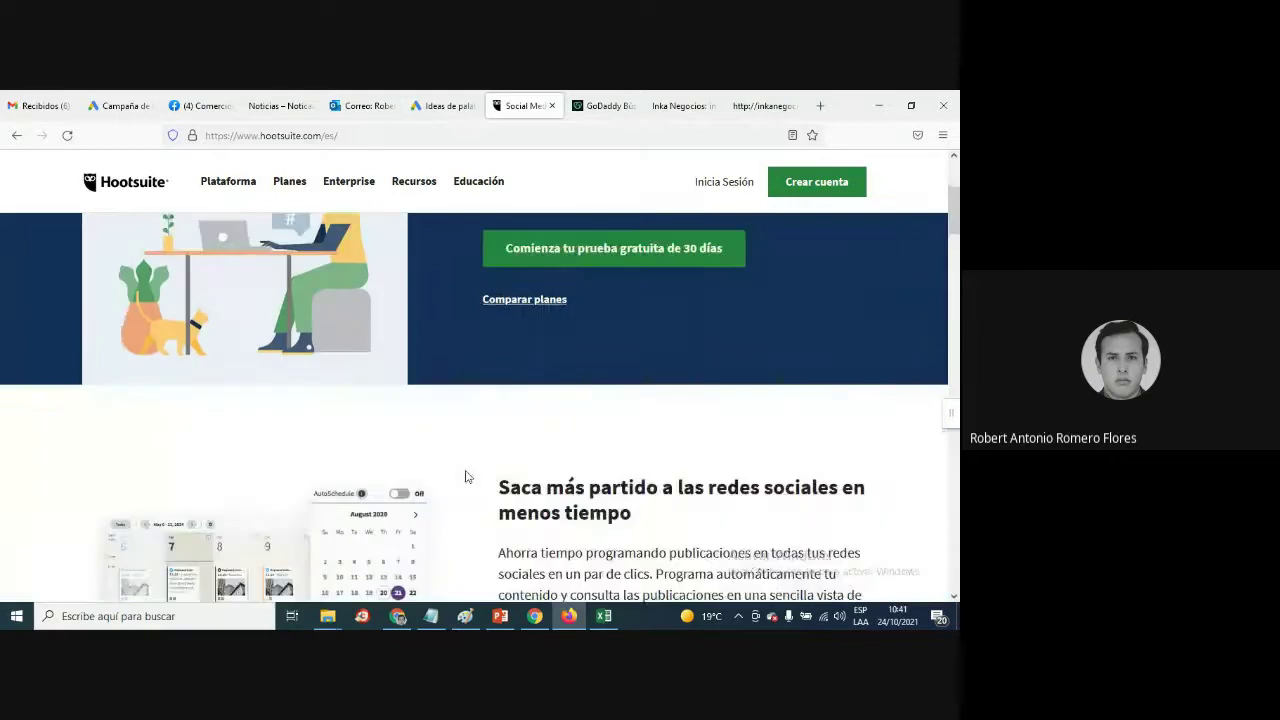
Sign up for the 30-day free trial with the user's full name, e-mail address and a password.
{"action": "scroll", "coordinate": [465, 476], "scroll_direction": "up", "scroll_amount": 3}
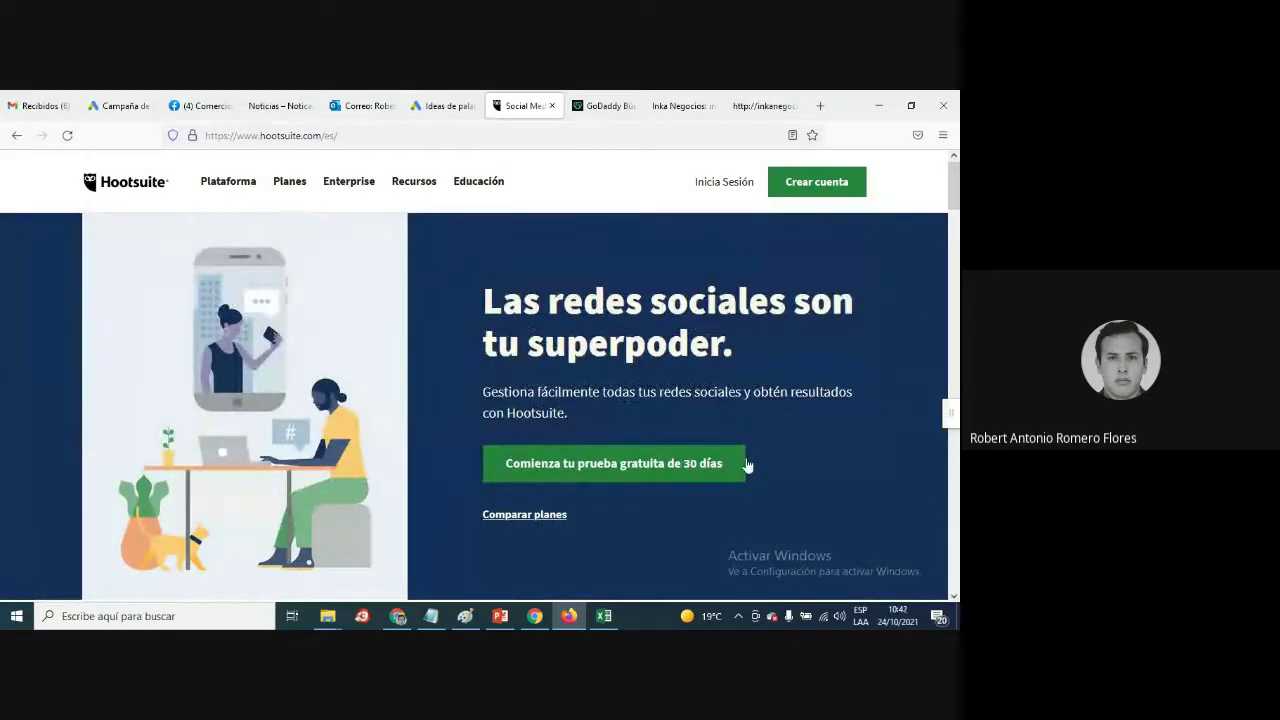
{"action": "left_click", "coordinate": [820, 180]}
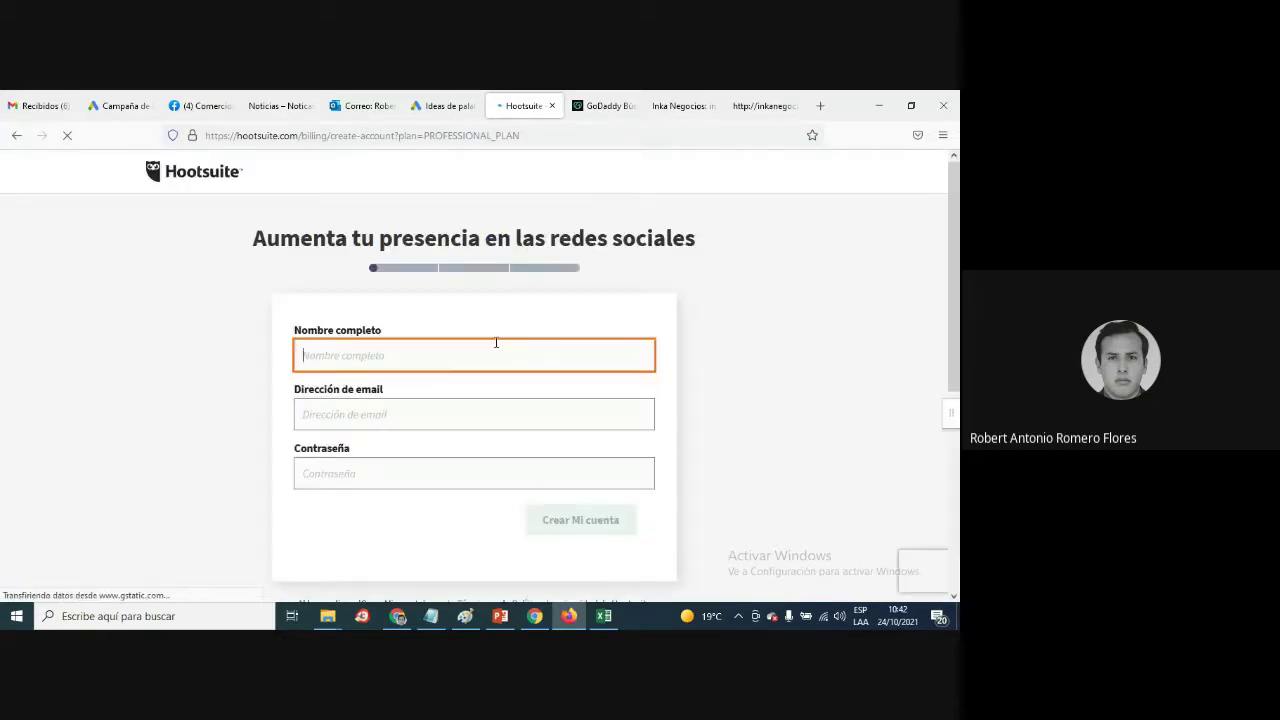
{"action": "type", "text": "rO"}
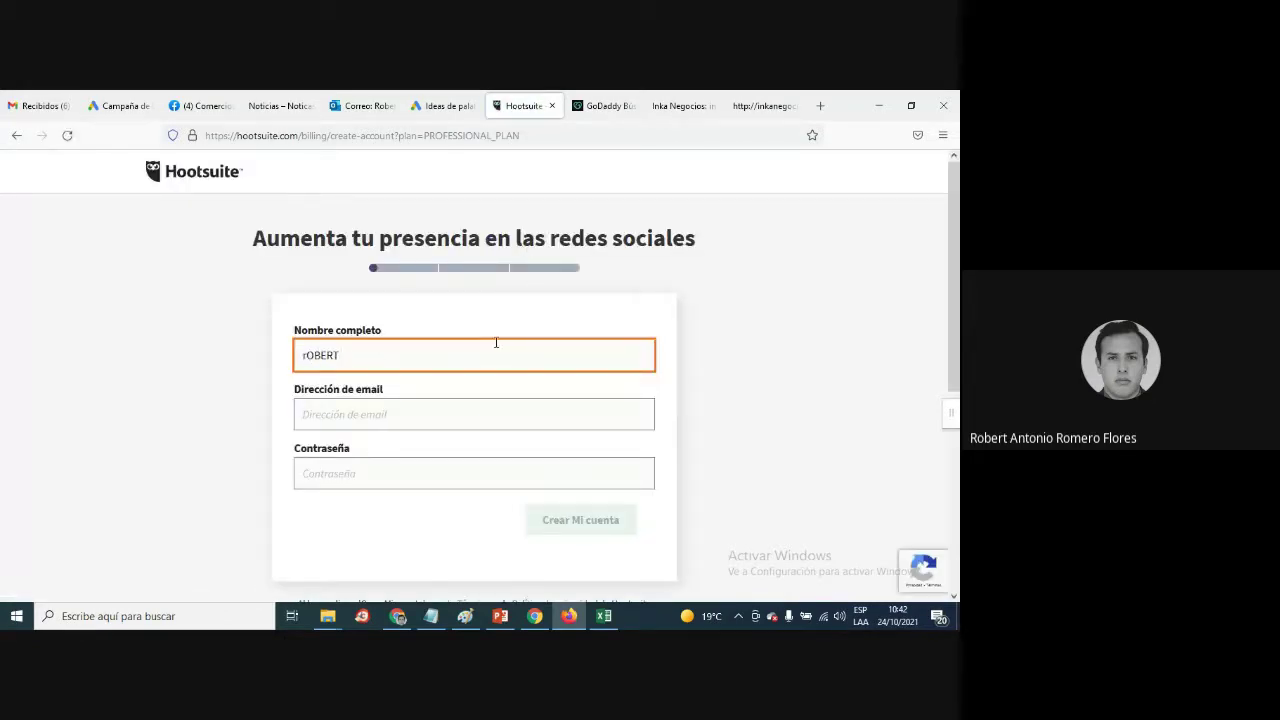
{"action": "type", "text": "BE"}
{"action": "key", "text": "BackSpace"}
{"action": "key", "text": "BackSpace"}
{"action": "key", "text": "BackSpace"}
{"action": "key", "text": "BackSpace"}
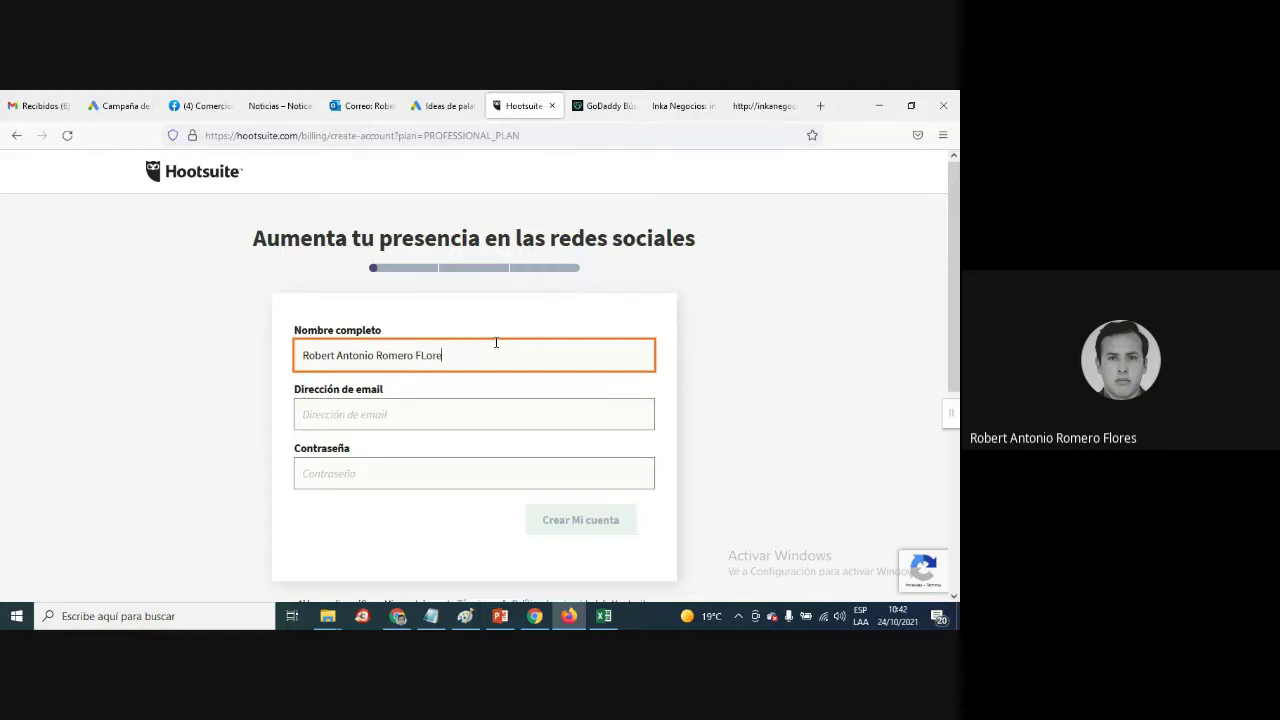
{"action": "key", "text": "Tab"}
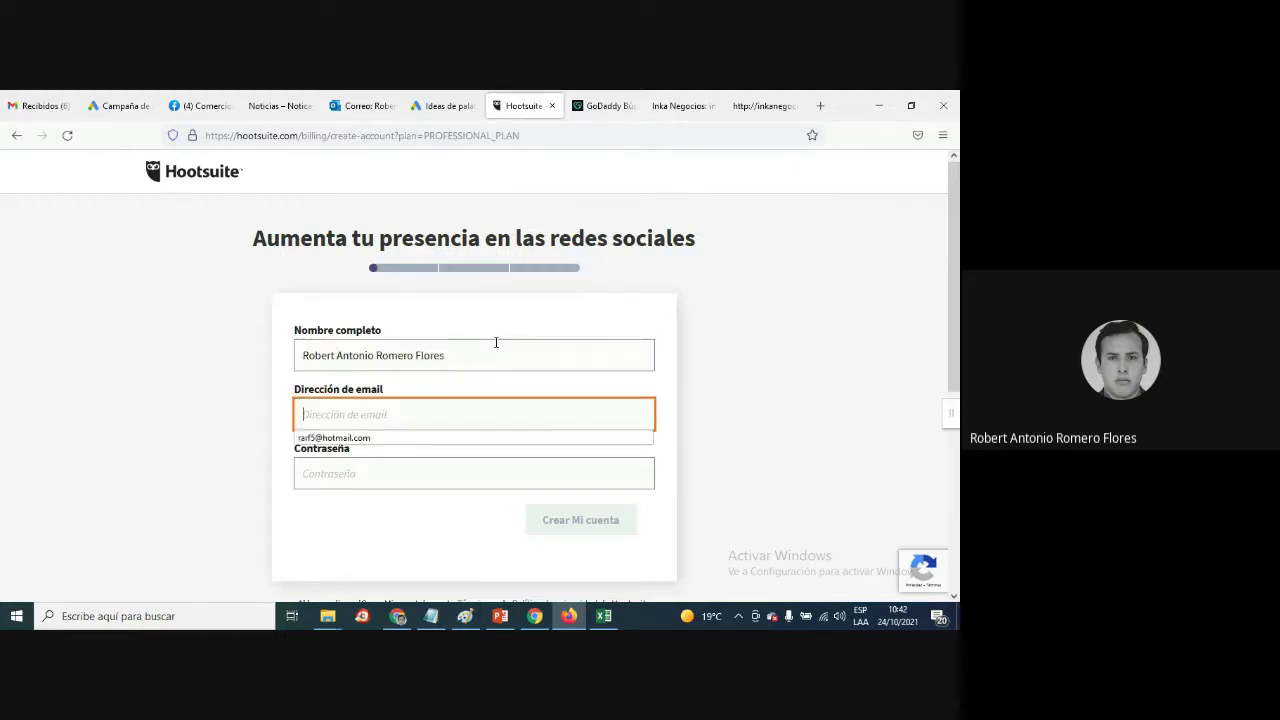
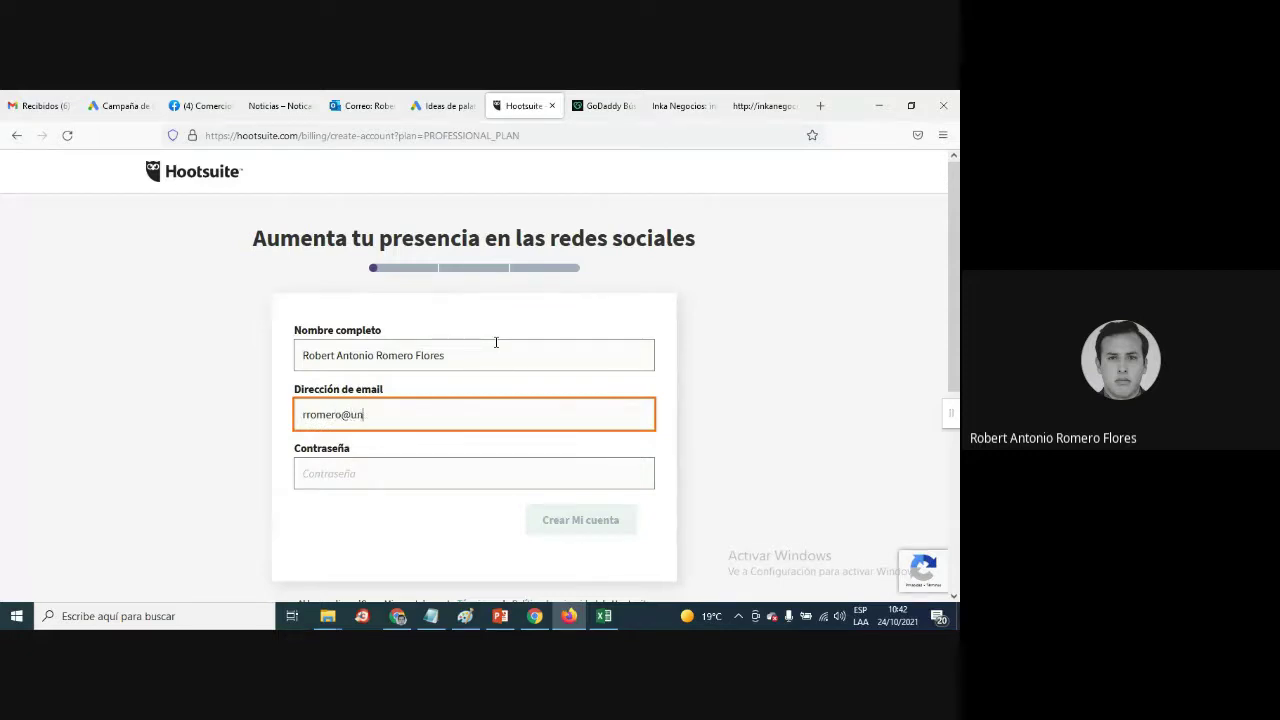
{"action": "key", "text": "Tab"}
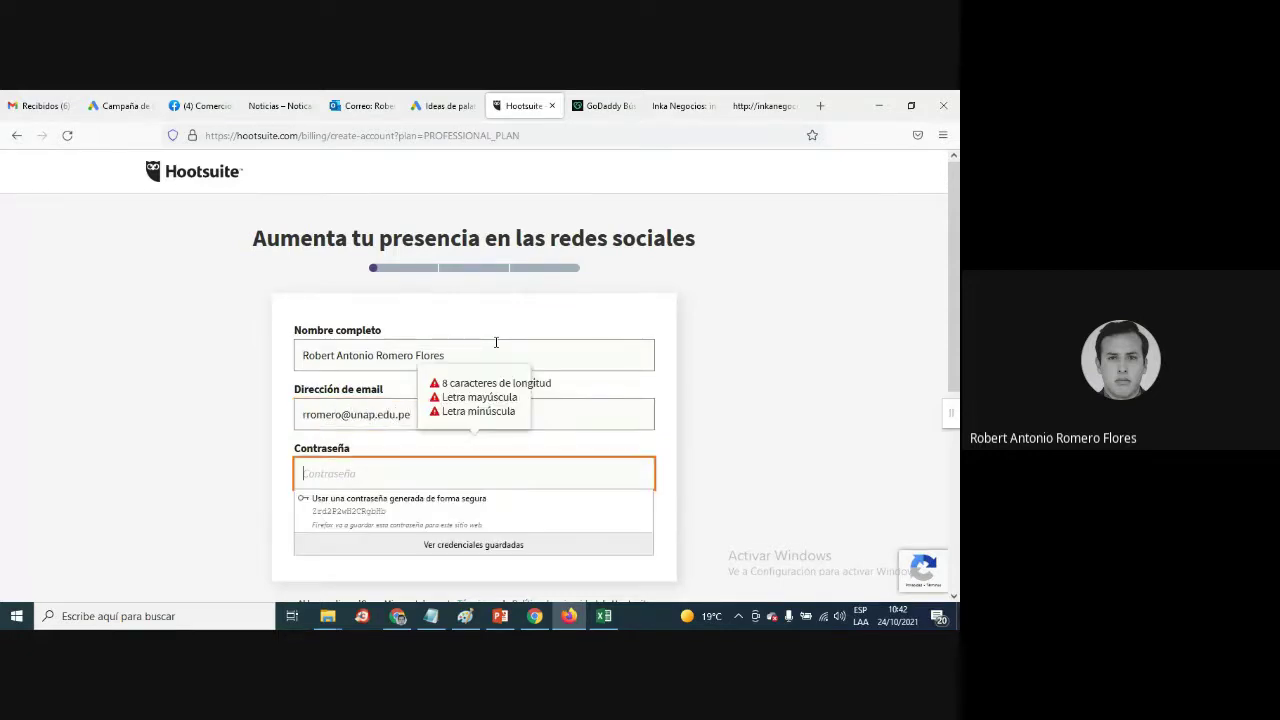
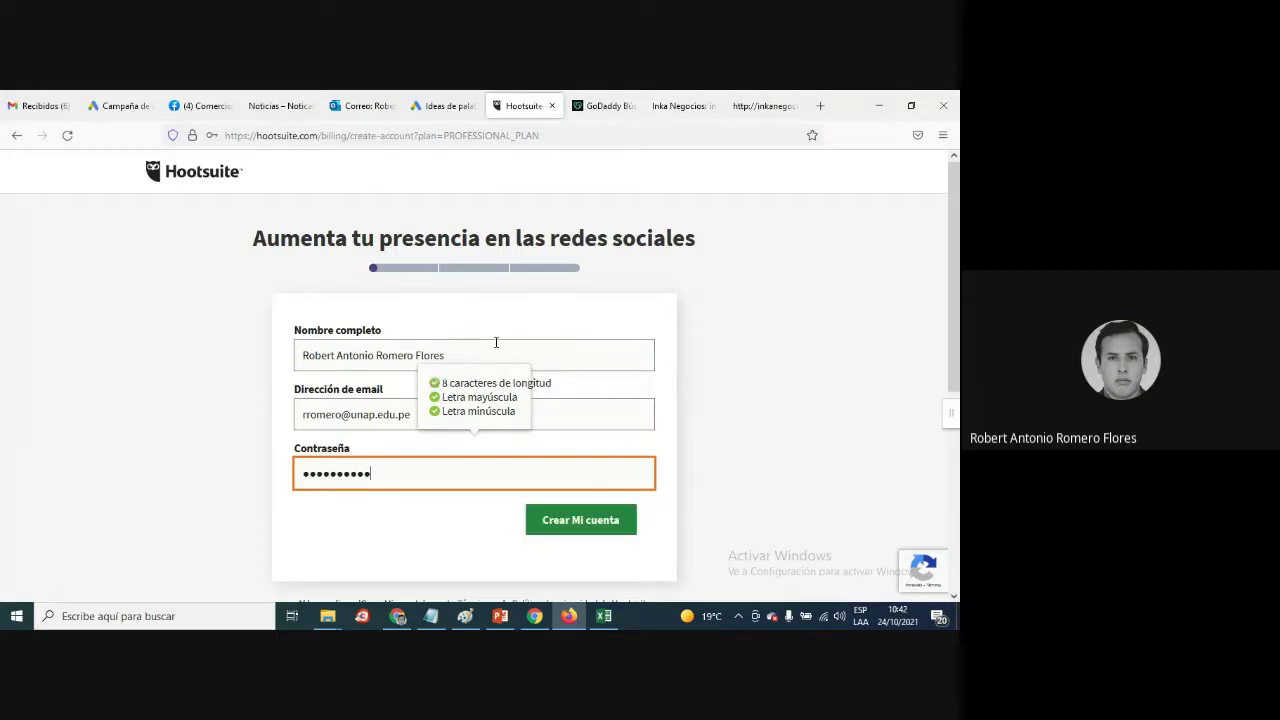
{"action": "left_click", "coordinate": [575, 530]}
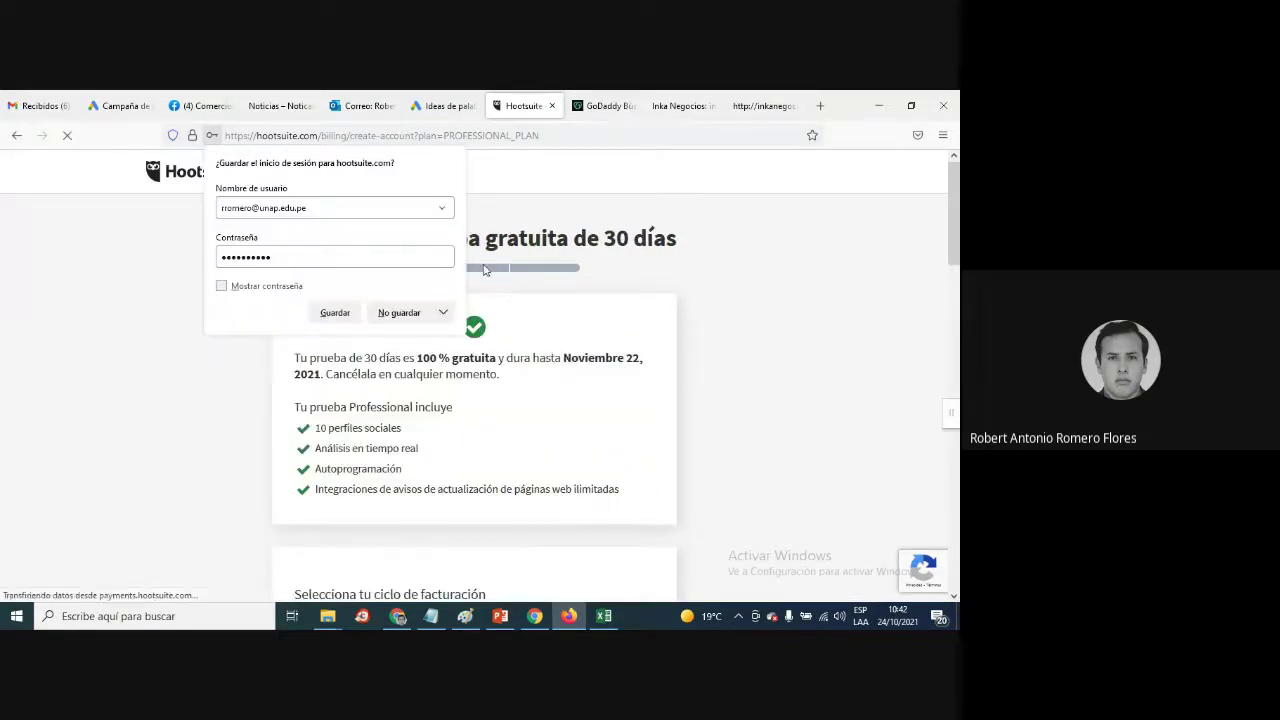
Decline Firefox's offer to save the login and scroll down to the billing options.
{"action": "left_click", "coordinate": [396, 314]}
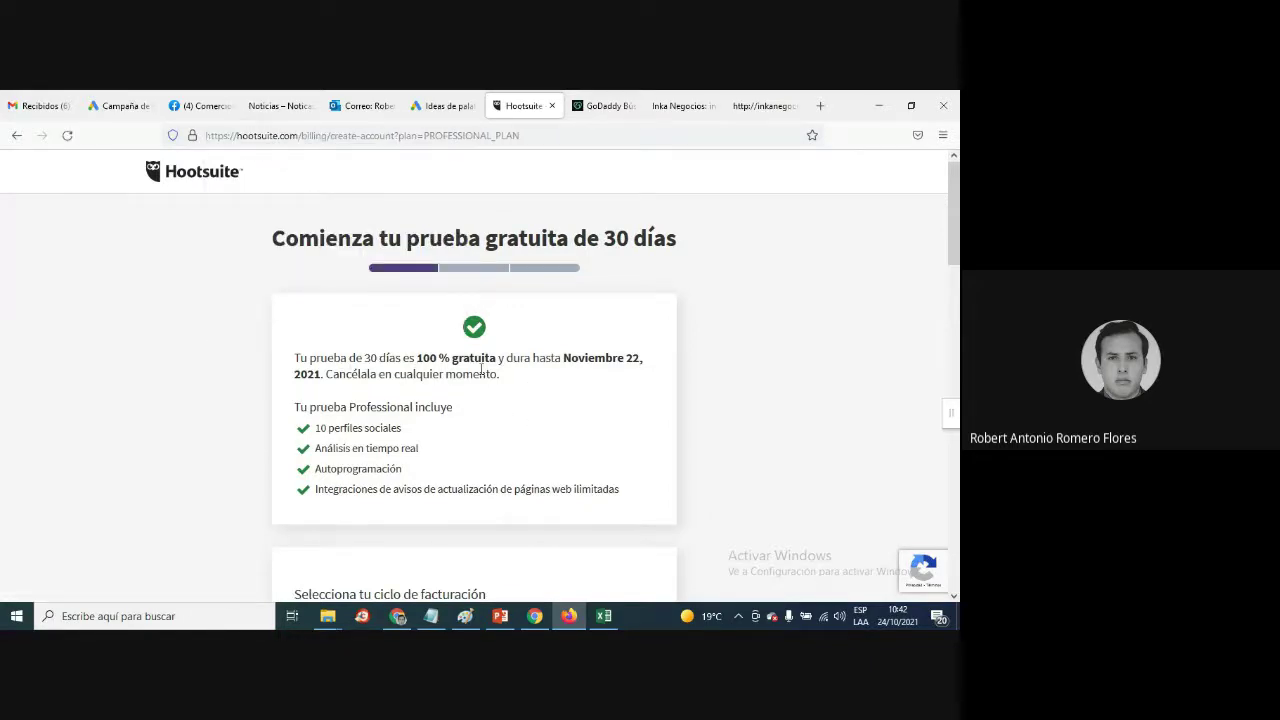
{"action": "scroll", "coordinate": [481, 371], "scroll_direction": "down", "scroll_amount": 2}
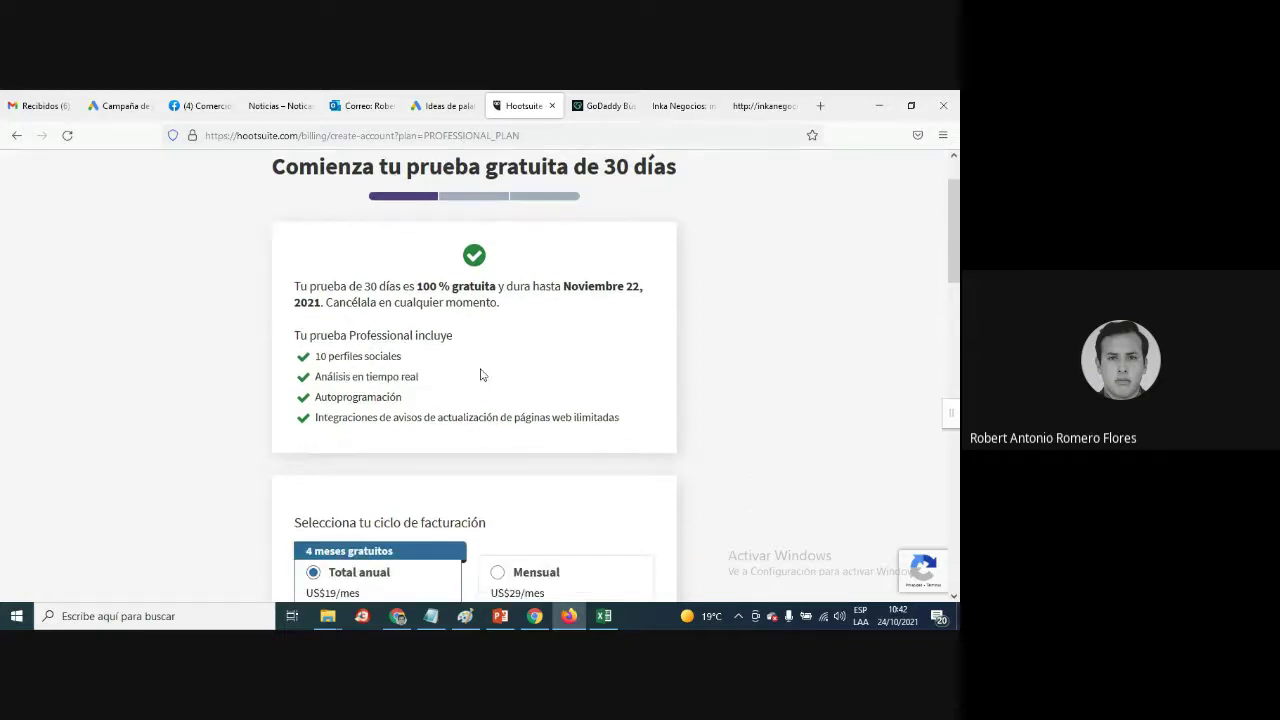
{"action": "scroll", "coordinate": [480, 374], "scroll_direction": "down", "scroll_amount": 2}
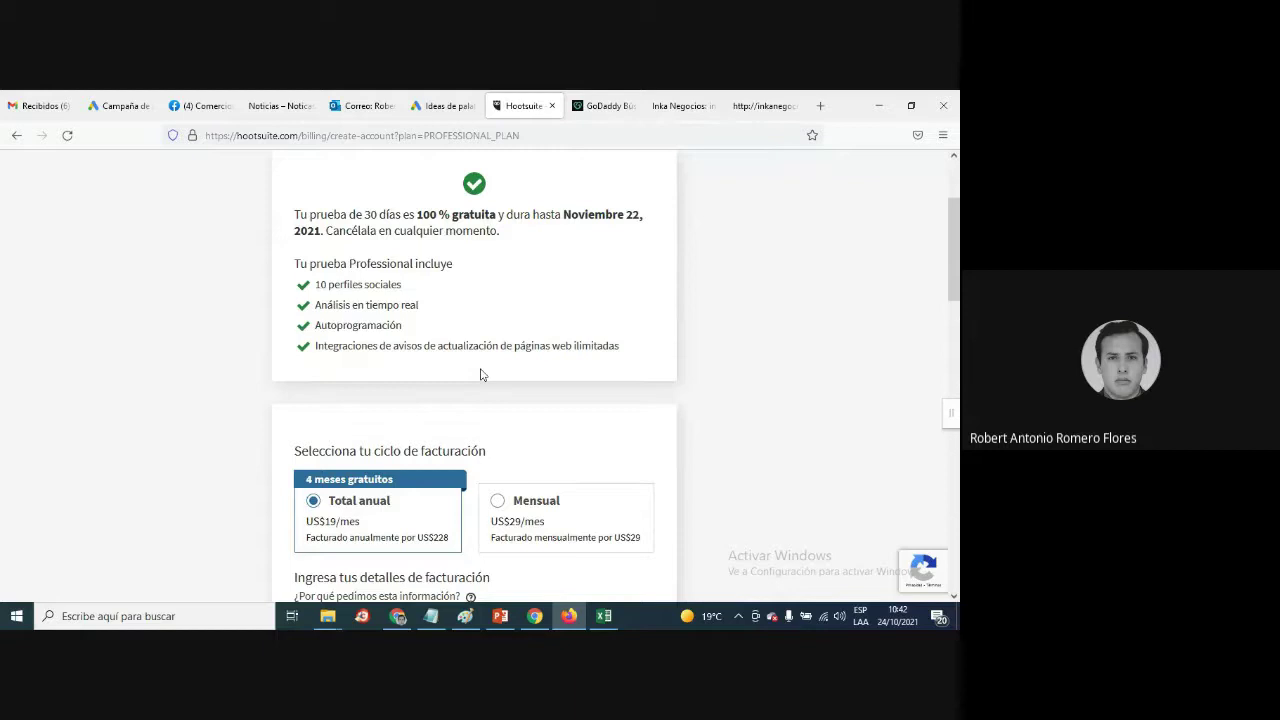
{"action": "scroll", "coordinate": [245, 378], "scroll_direction": "down", "scroll_amount": 6}
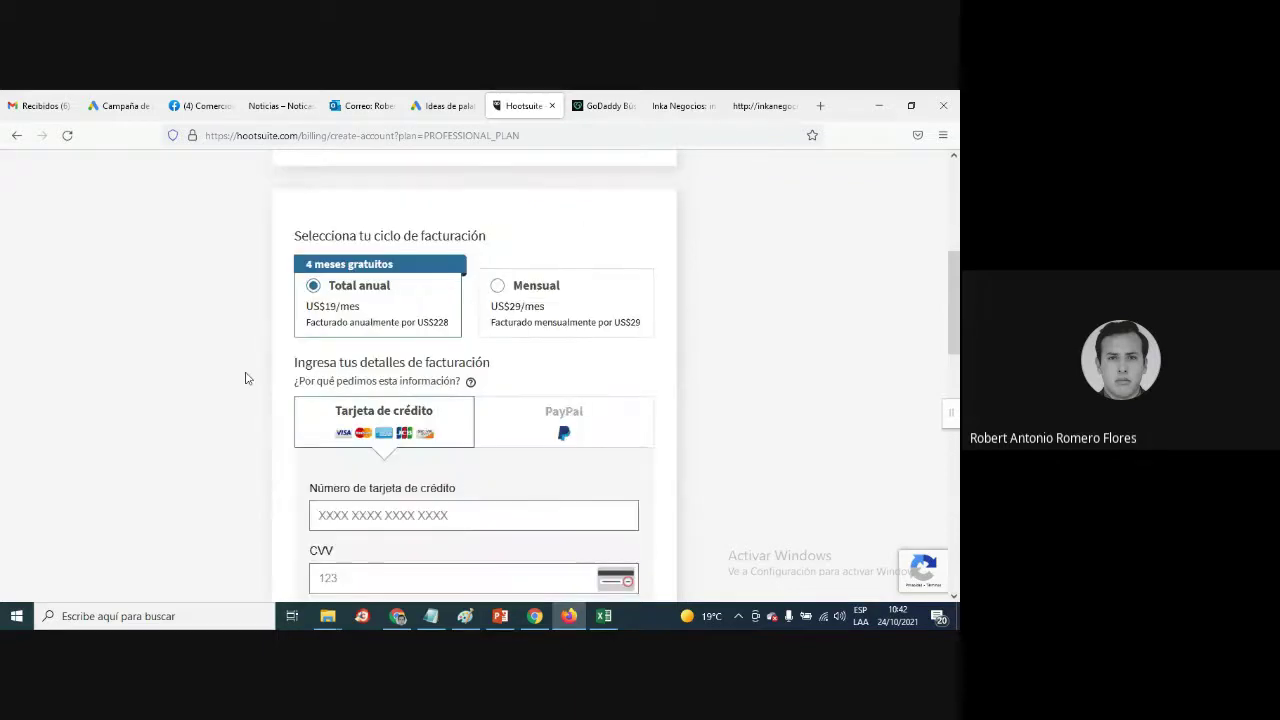
{"action": "scroll", "coordinate": [245, 378], "scroll_direction": "down", "scroll_amount": 12}
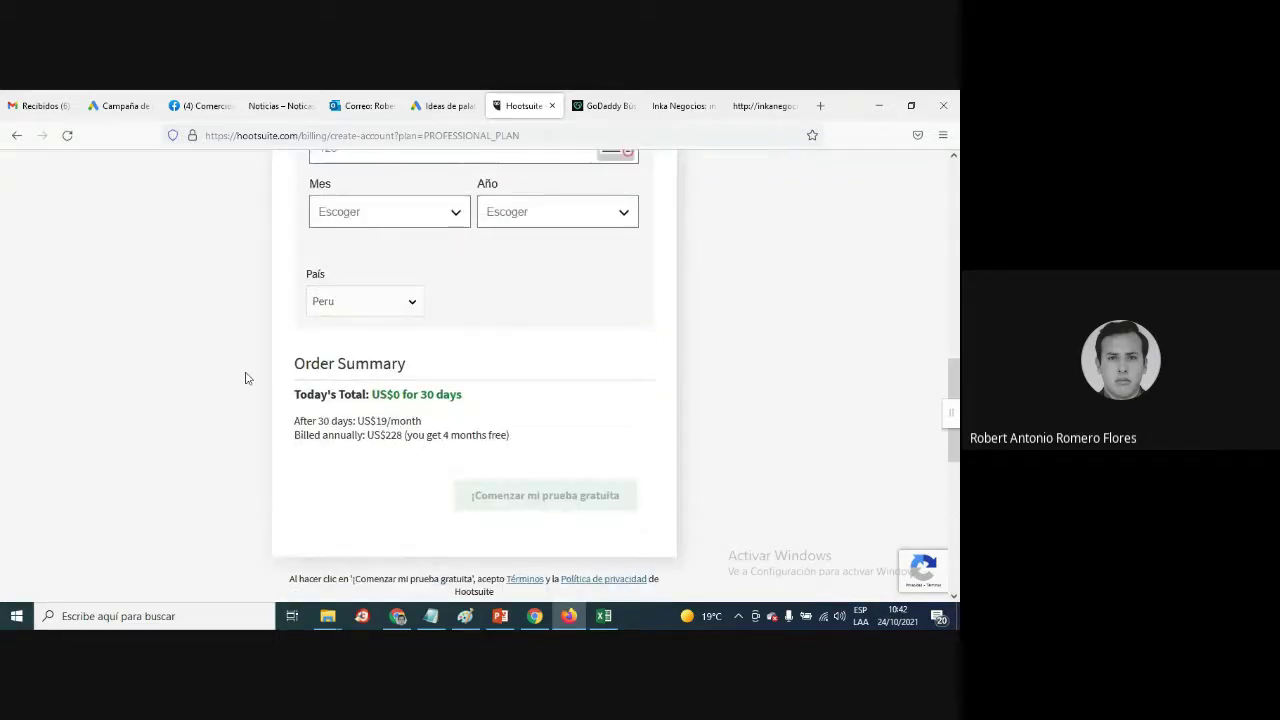
Review the billing cycle and Order Summary sections, then switch to the GoDaddy domain search.
{"action": "scroll", "coordinate": [245, 378], "scroll_direction": "up", "scroll_amount": 14}
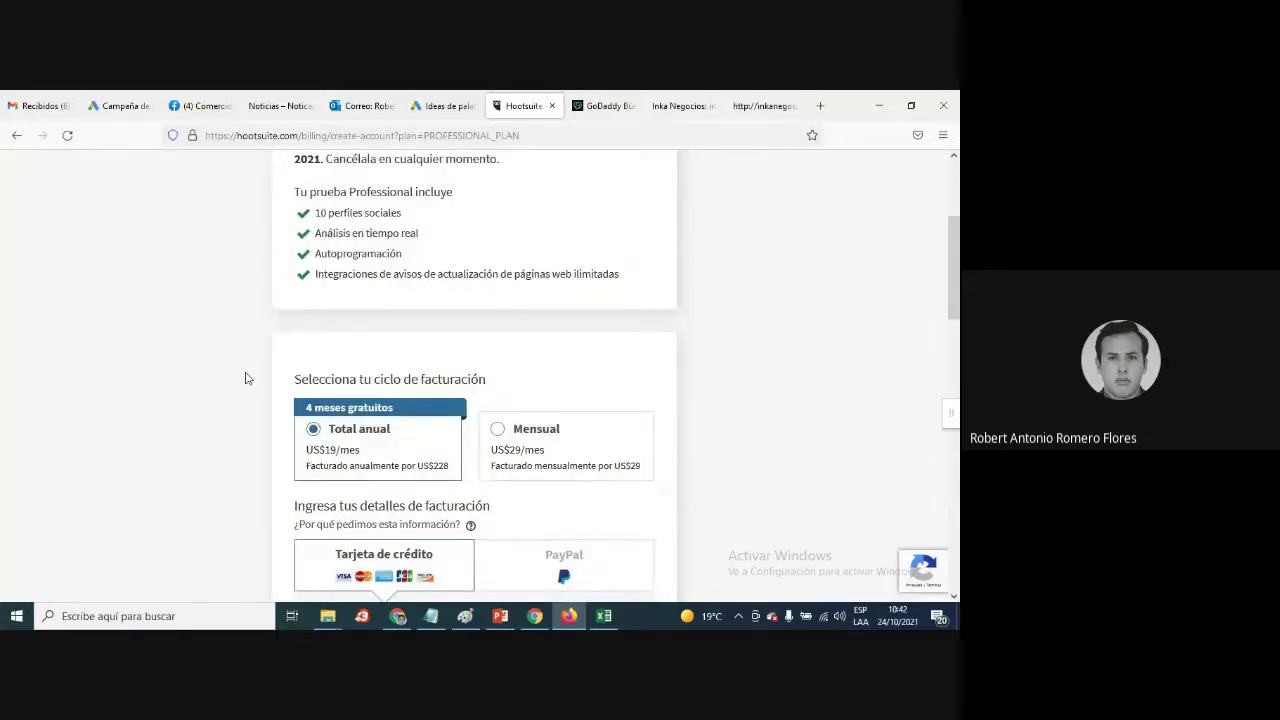
{"action": "scroll", "coordinate": [245, 378], "scroll_direction": "down", "scroll_amount": 6}
{"action": "scroll", "coordinate": [245, 378], "scroll_direction": "up", "scroll_amount": 6}
{"action": "scroll", "coordinate": [245, 378], "scroll_direction": "up", "scroll_amount": 6}
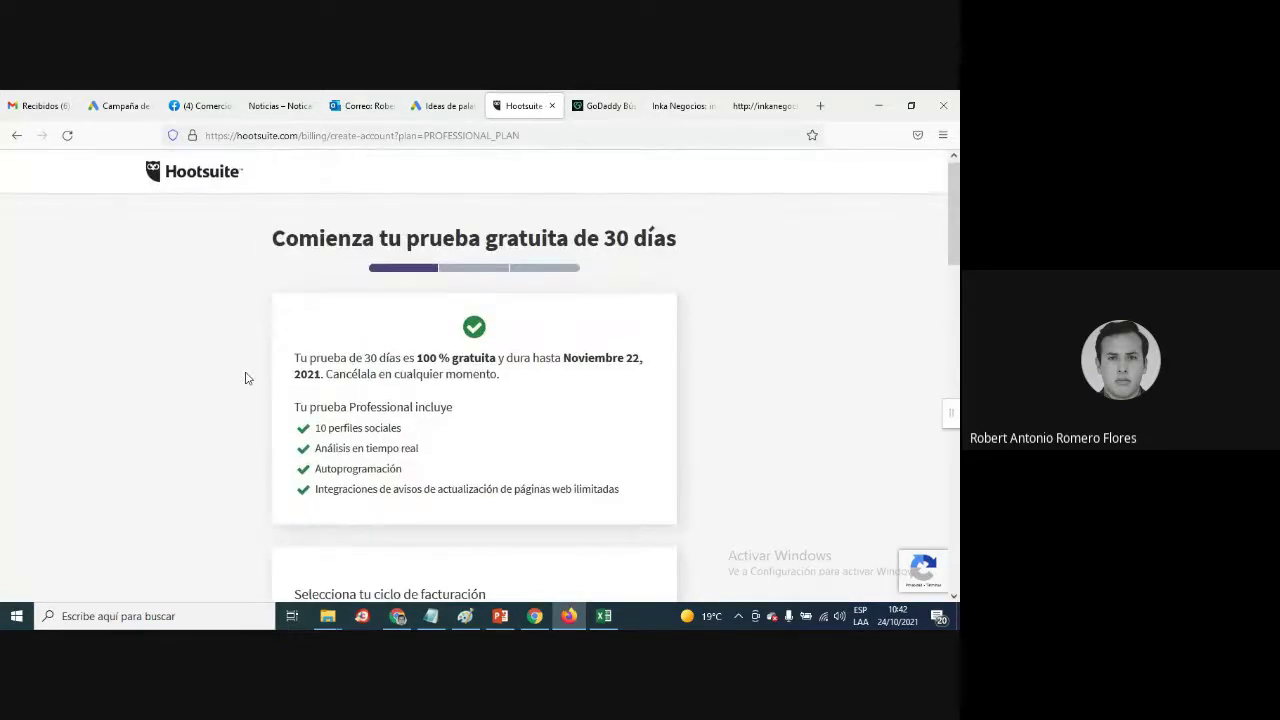
{"action": "scroll", "coordinate": [245, 378], "scroll_direction": "down", "scroll_amount": 8}
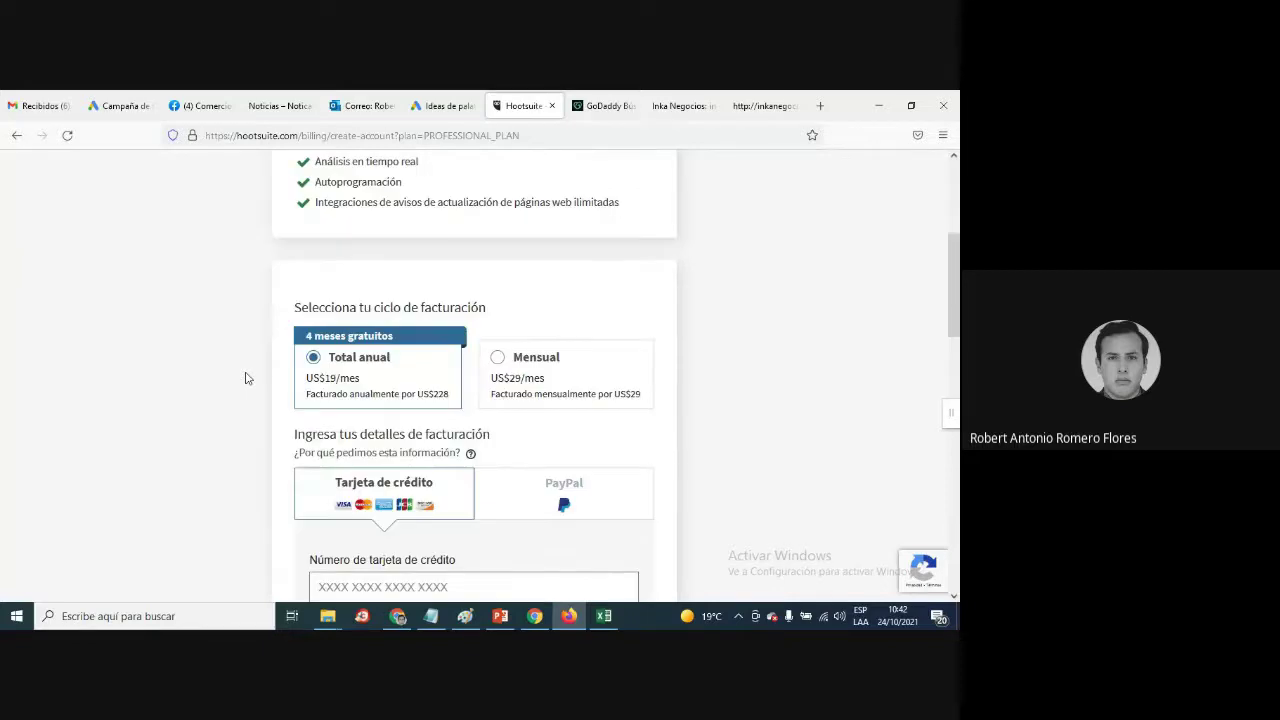
{"action": "scroll", "coordinate": [245, 378], "scroll_direction": "down", "scroll_amount": 6}
{"action": "scroll", "coordinate": [245, 378], "scroll_direction": "down", "scroll_amount": 8}
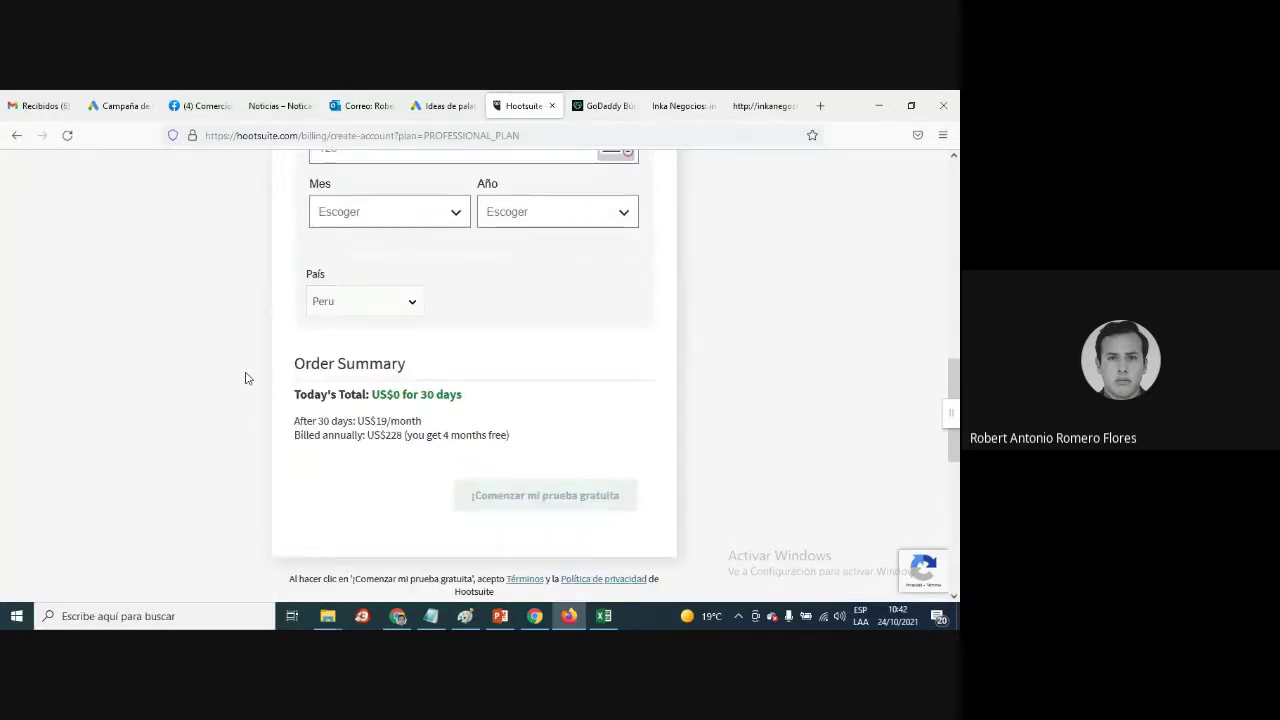
{"action": "scroll", "coordinate": [245, 378], "scroll_direction": "down", "scroll_amount": 10}
{"action": "scroll", "coordinate": [245, 378], "scroll_direction": "up", "scroll_amount": 20}
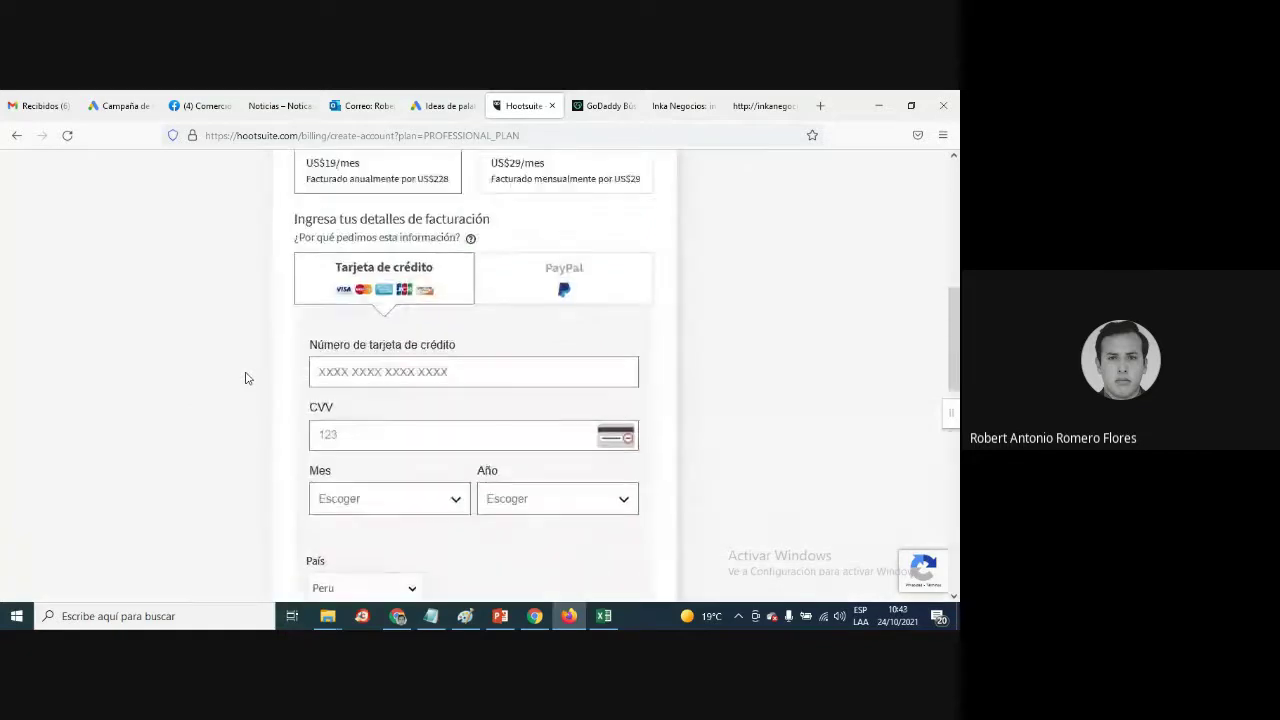
{"action": "scroll", "coordinate": [245, 378], "scroll_direction": "down", "scroll_amount": 5}
{"action": "scroll", "coordinate": [245, 378], "scroll_direction": "up", "scroll_amount": 7}
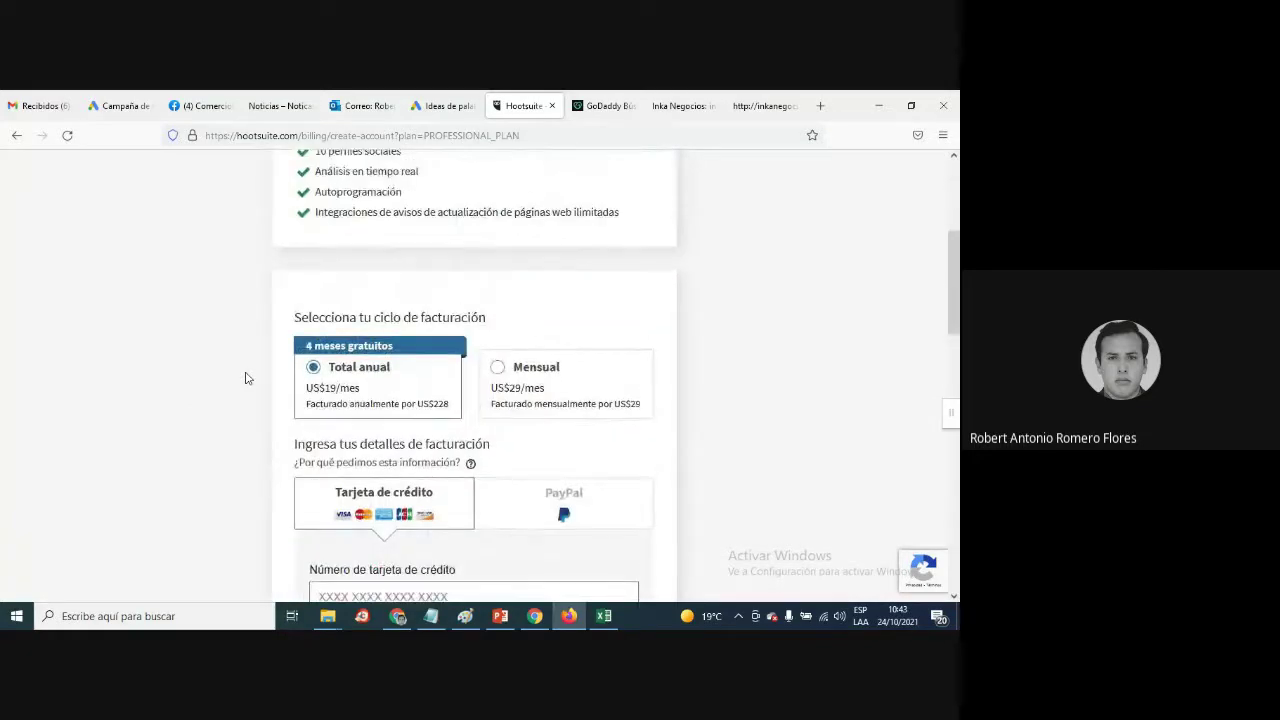
{"action": "left_click", "coordinate": [605, 105]}
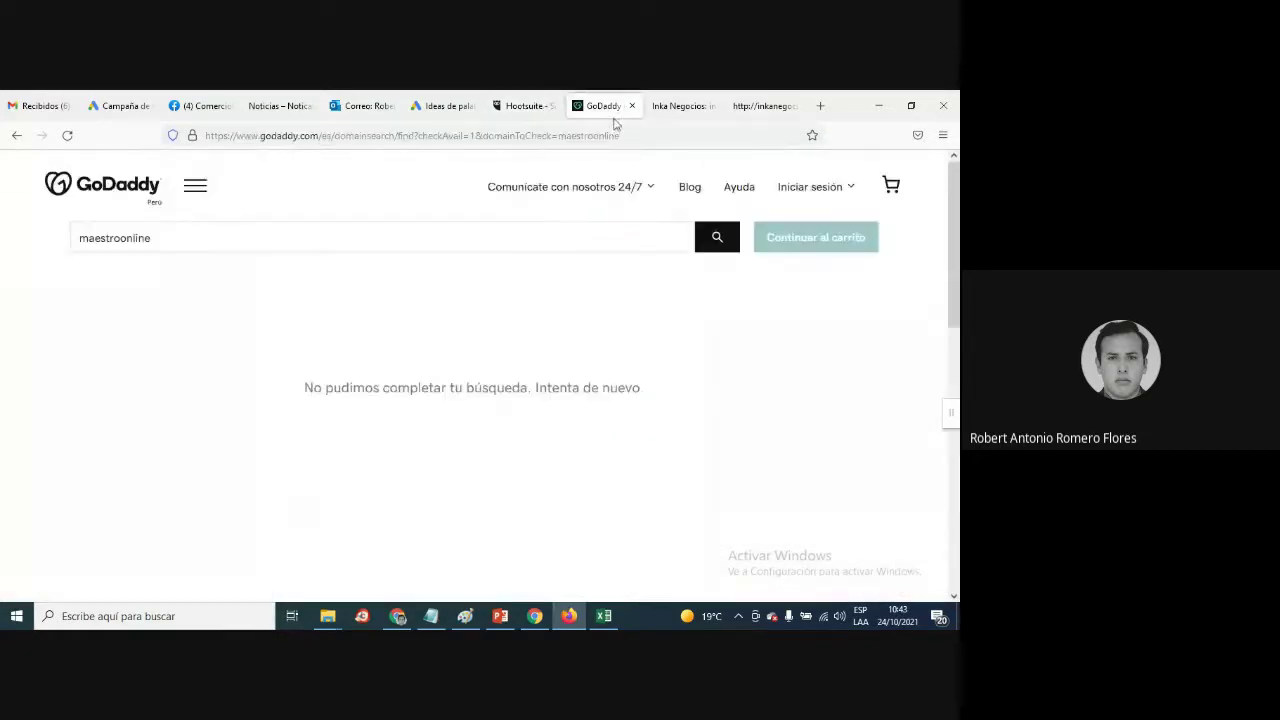
Search Google for 'hotsuite' and show the image results.
{"action": "left_click", "coordinate": [437, 136]}
{"action": "type", "text": "google.com/"}
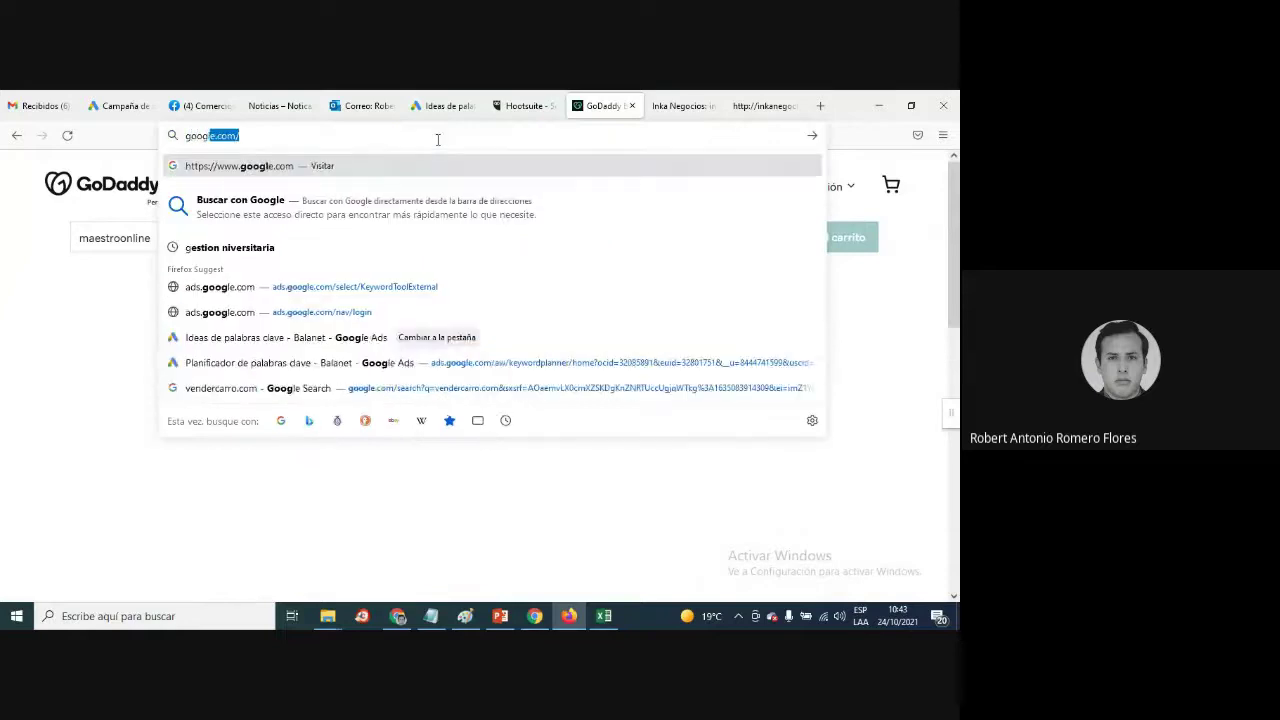
{"action": "key", "text": "Return"}
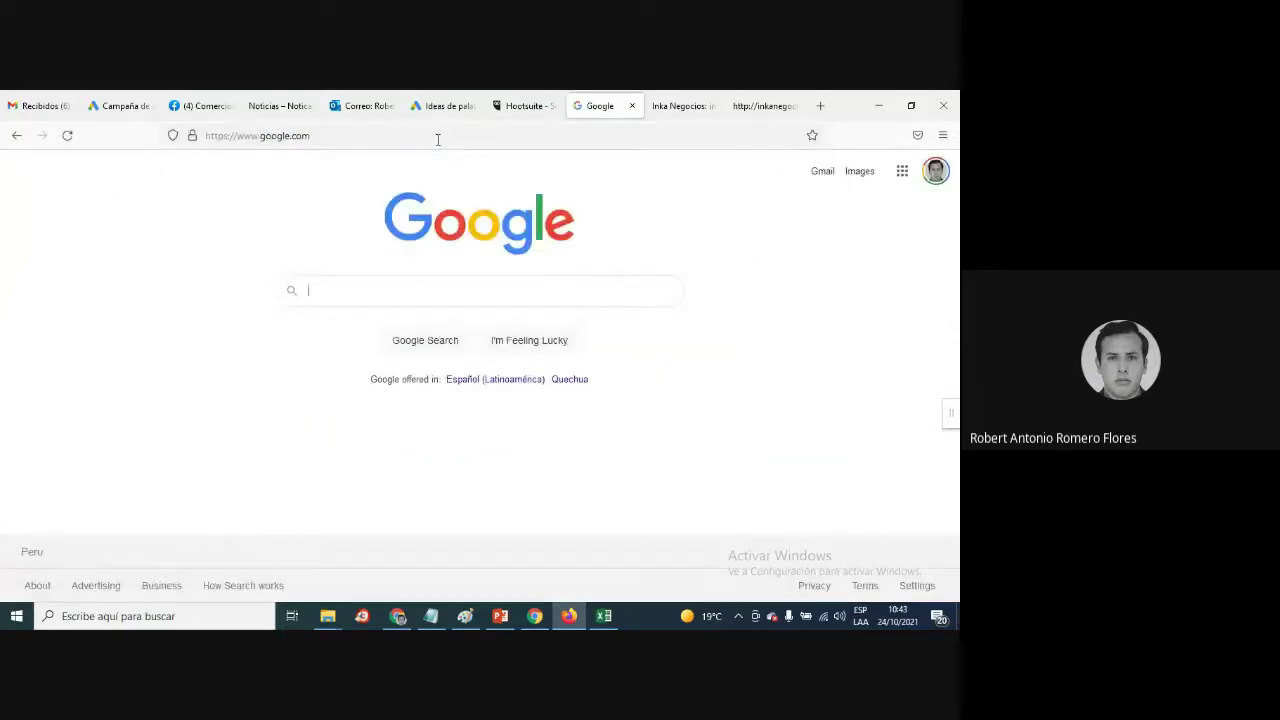
{"action": "type", "text": "hotsuite"}
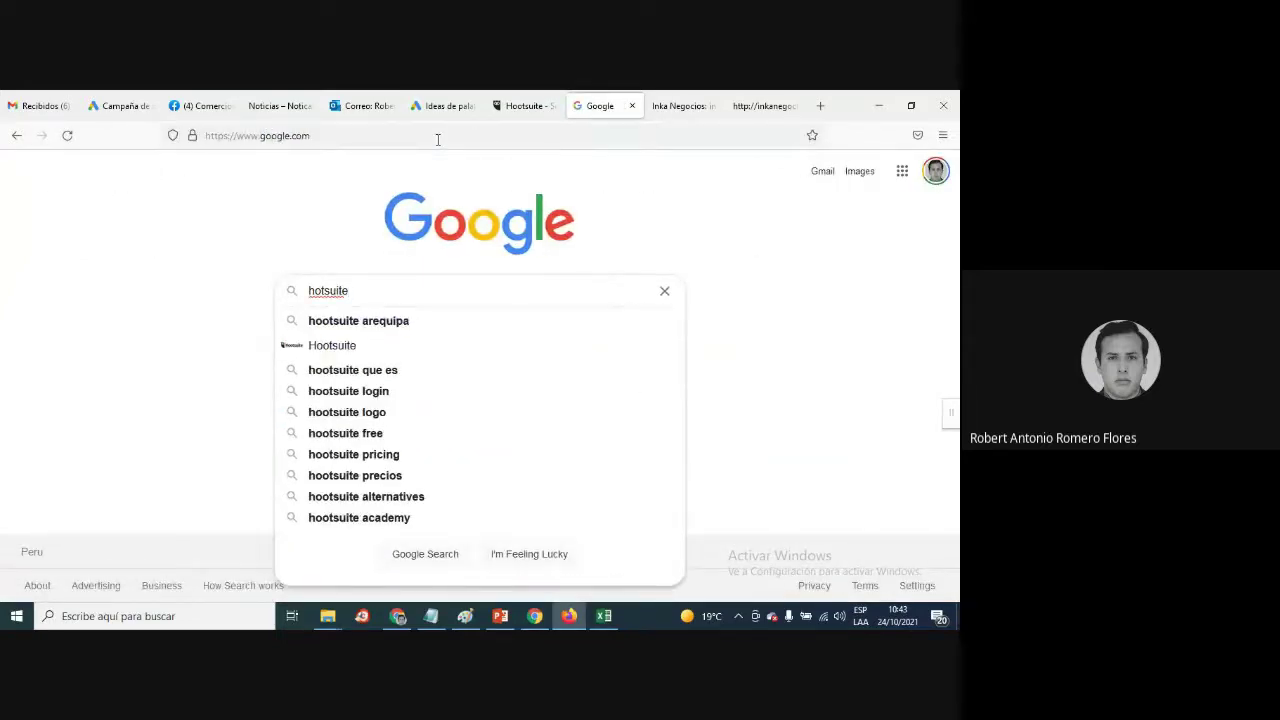
{"action": "key", "text": "Return"}
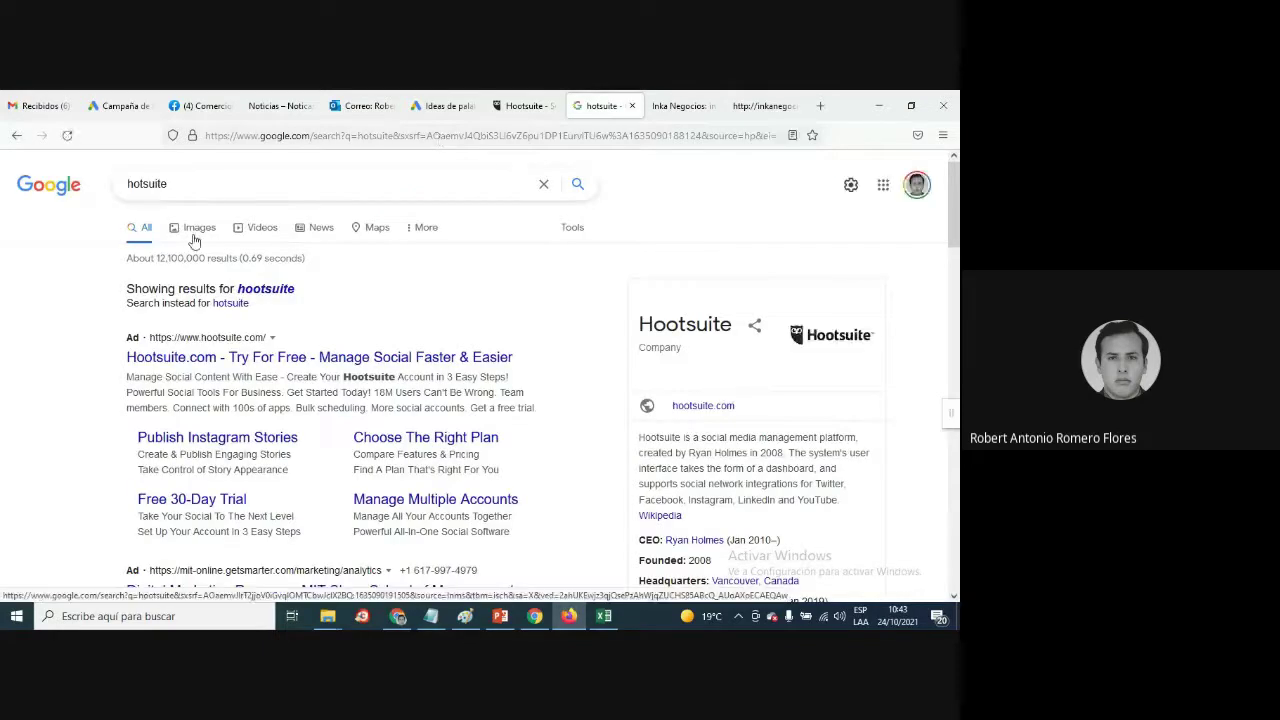
{"action": "left_click", "coordinate": [193, 230]}
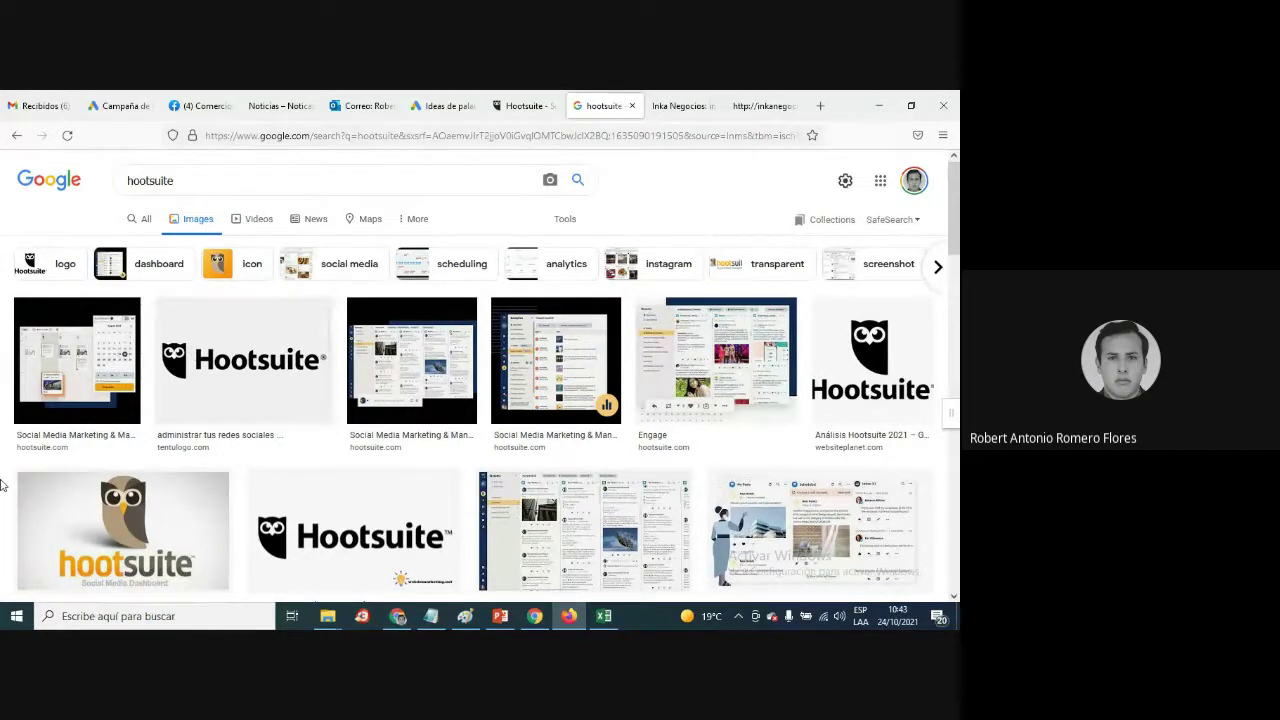
Browse the hootsuite image results, then return to the Hootsuite free-trial page.
{"action": "scroll", "coordinate": [2, 484], "scroll_direction": "down", "scroll_amount": 3}
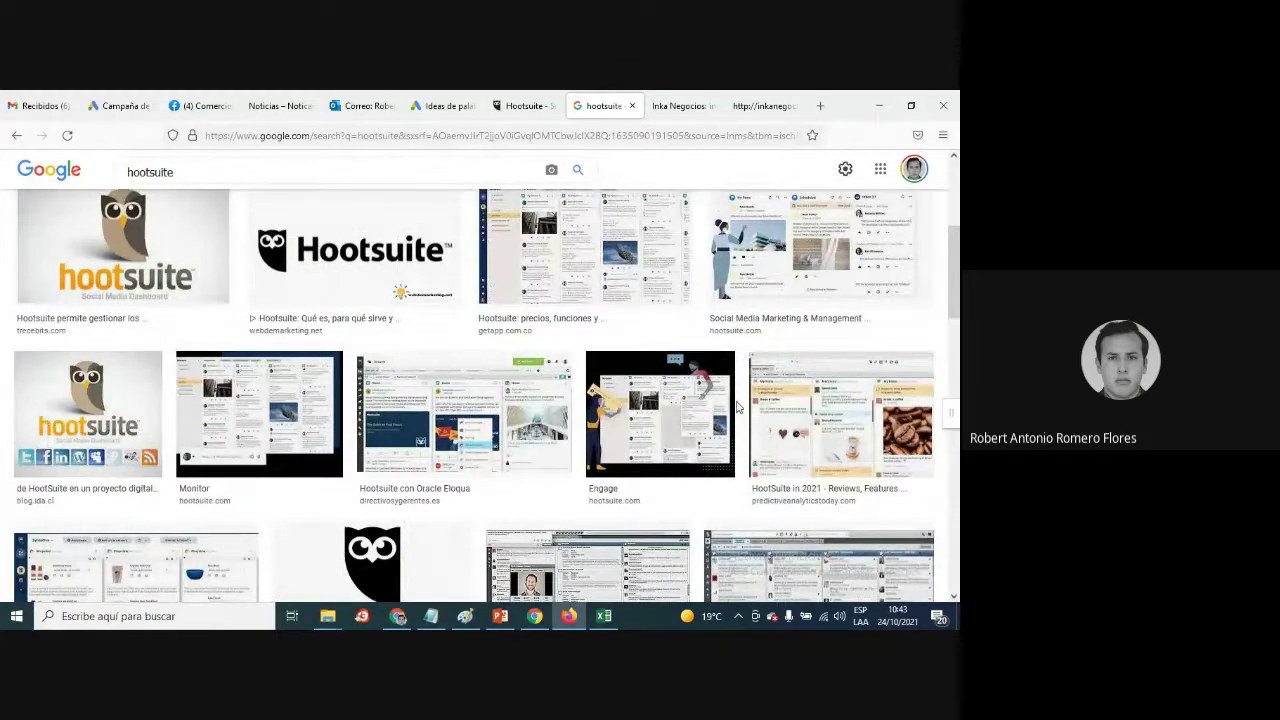
{"action": "scroll", "coordinate": [500, 430], "scroll_direction": "down", "scroll_amount": 5}
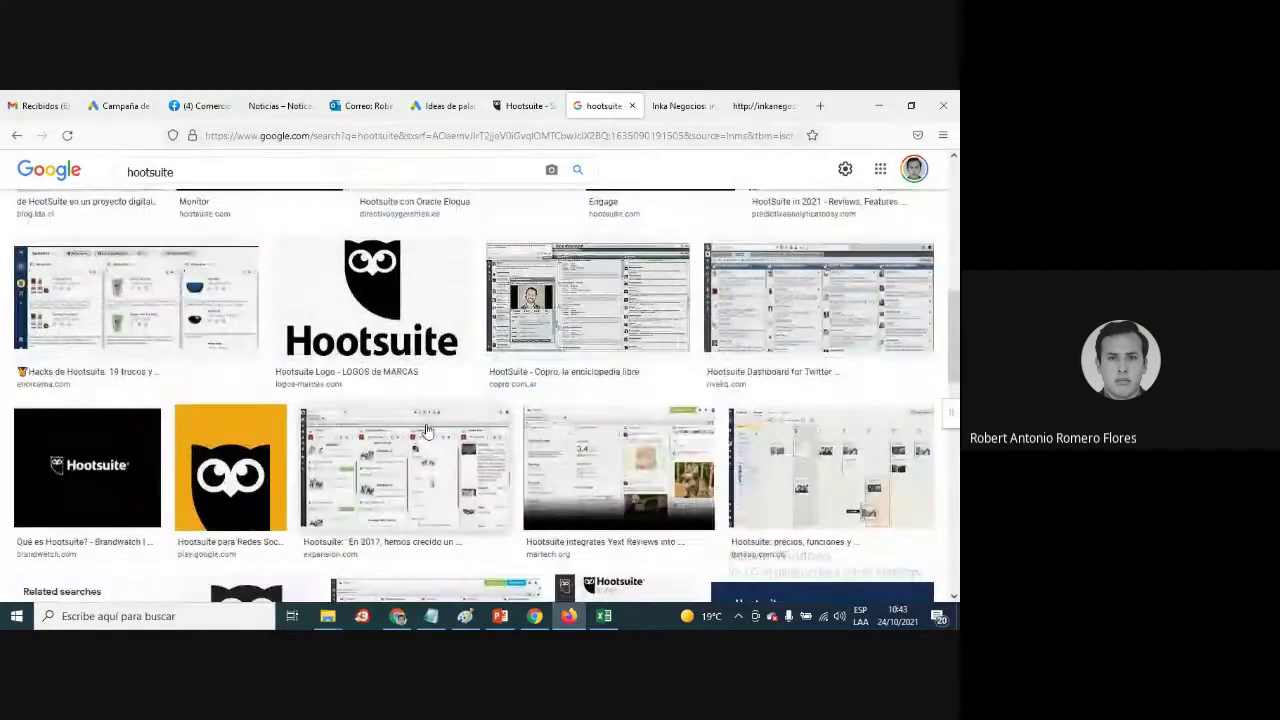
{"action": "scroll", "coordinate": [426, 430], "scroll_direction": "down", "scroll_amount": 3}
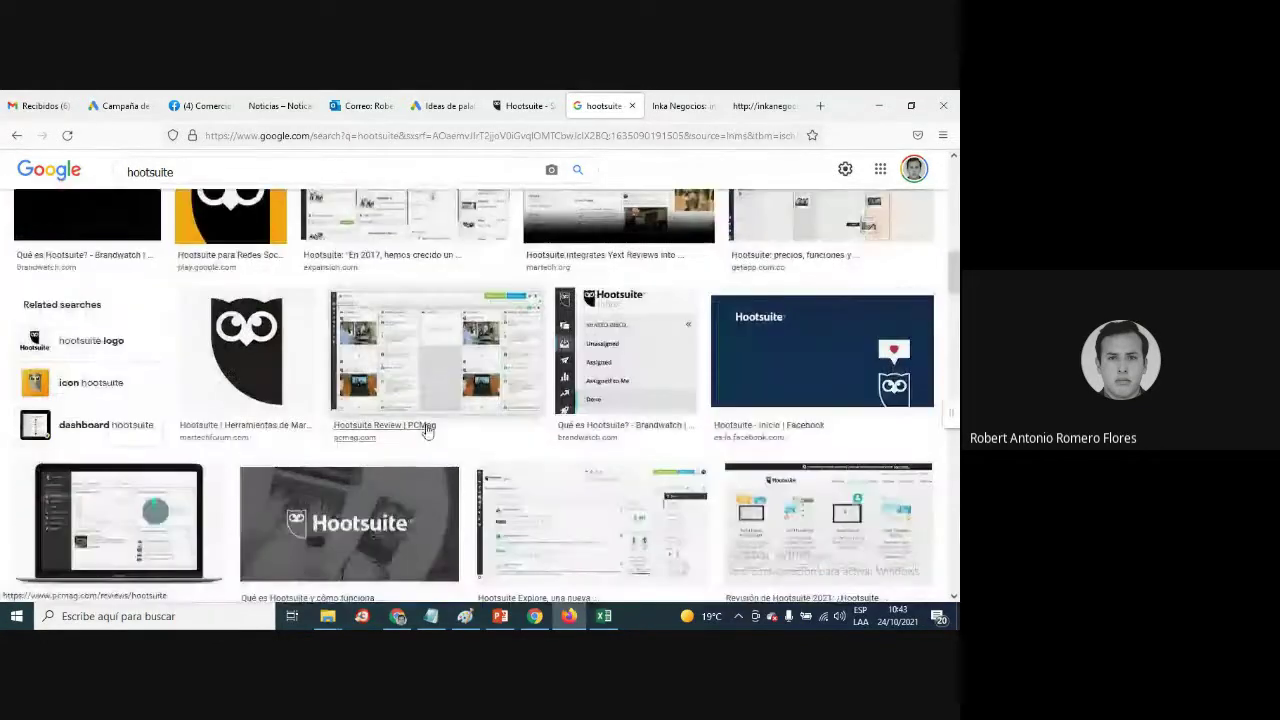
{"action": "scroll", "coordinate": [426, 430], "scroll_direction": "down", "scroll_amount": 2}
{"action": "scroll", "coordinate": [426, 430], "scroll_direction": "down", "scroll_amount": 2}
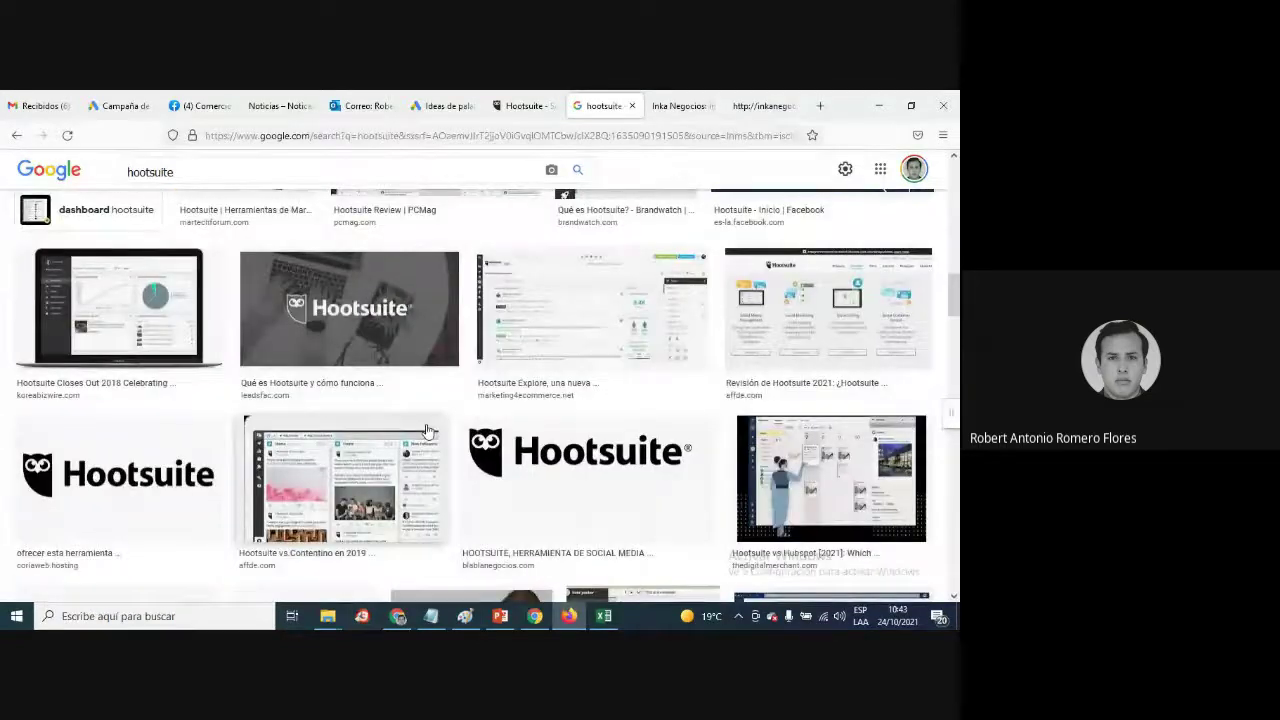
{"action": "scroll", "coordinate": [426, 430], "scroll_direction": "down", "scroll_amount": 2}
{"action": "scroll", "coordinate": [426, 430], "scroll_direction": "down", "scroll_amount": 1}
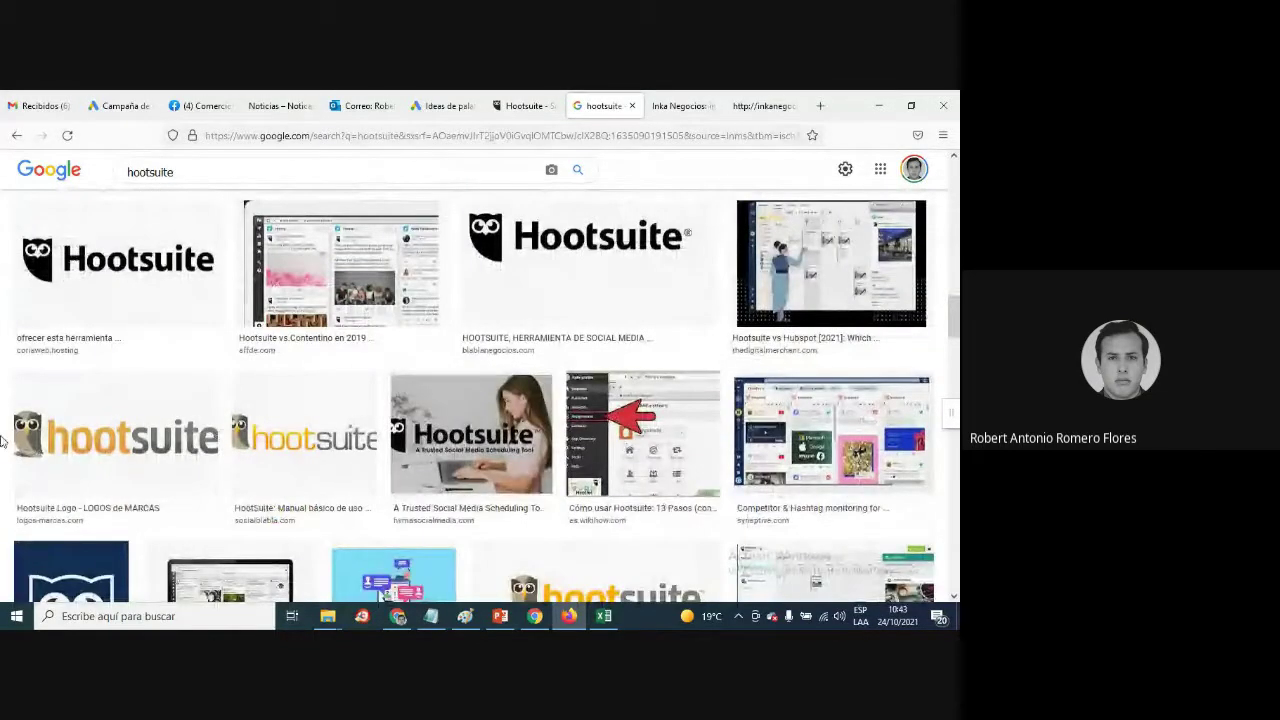
{"action": "scroll", "coordinate": [426, 430], "scroll_direction": "down", "scroll_amount": 4}
{"action": "scroll", "coordinate": [3, 440], "scroll_direction": "down", "scroll_amount": 3}
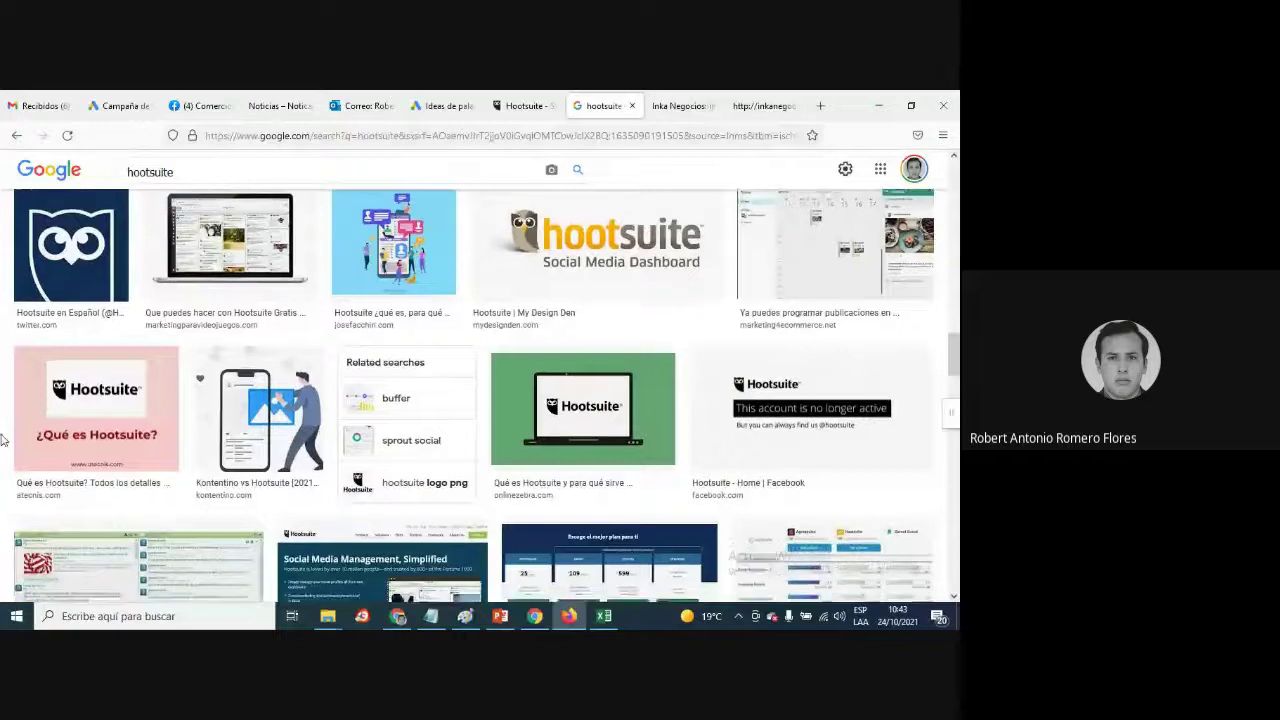
{"action": "scroll", "coordinate": [3, 440], "scroll_direction": "down", "scroll_amount": 3}
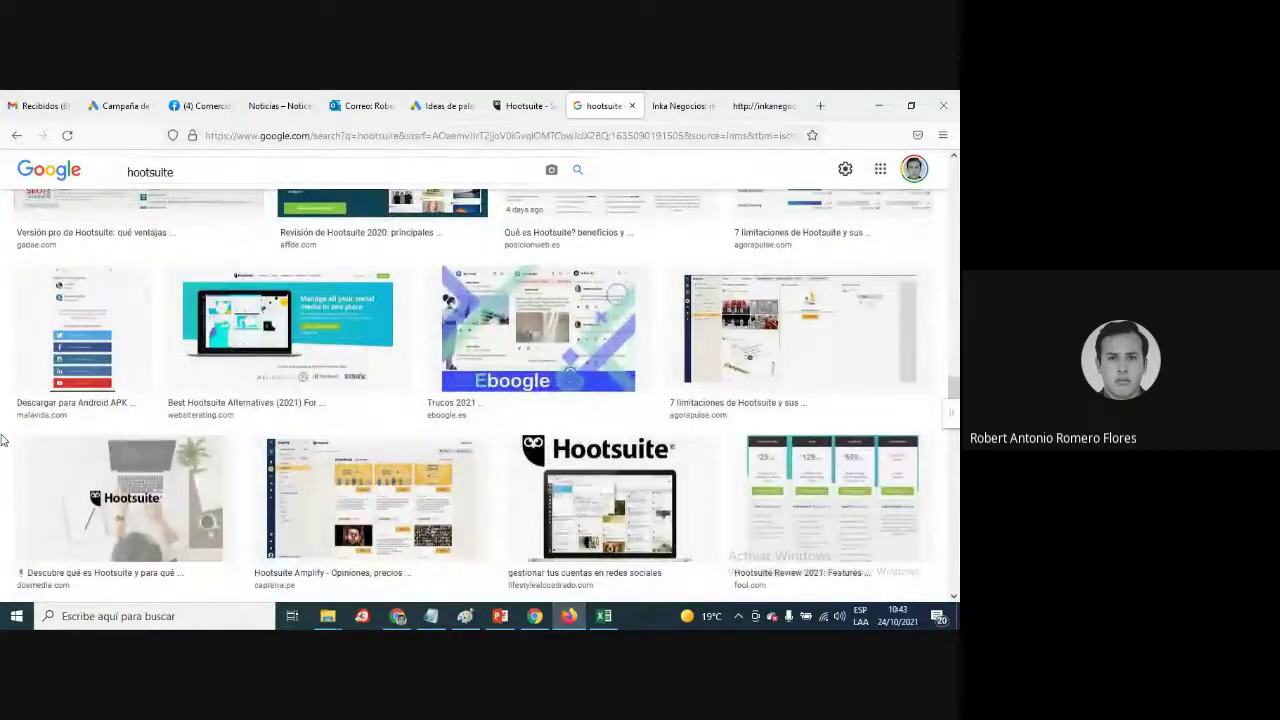
{"action": "scroll", "coordinate": [3, 440], "scroll_direction": "down", "scroll_amount": 3}
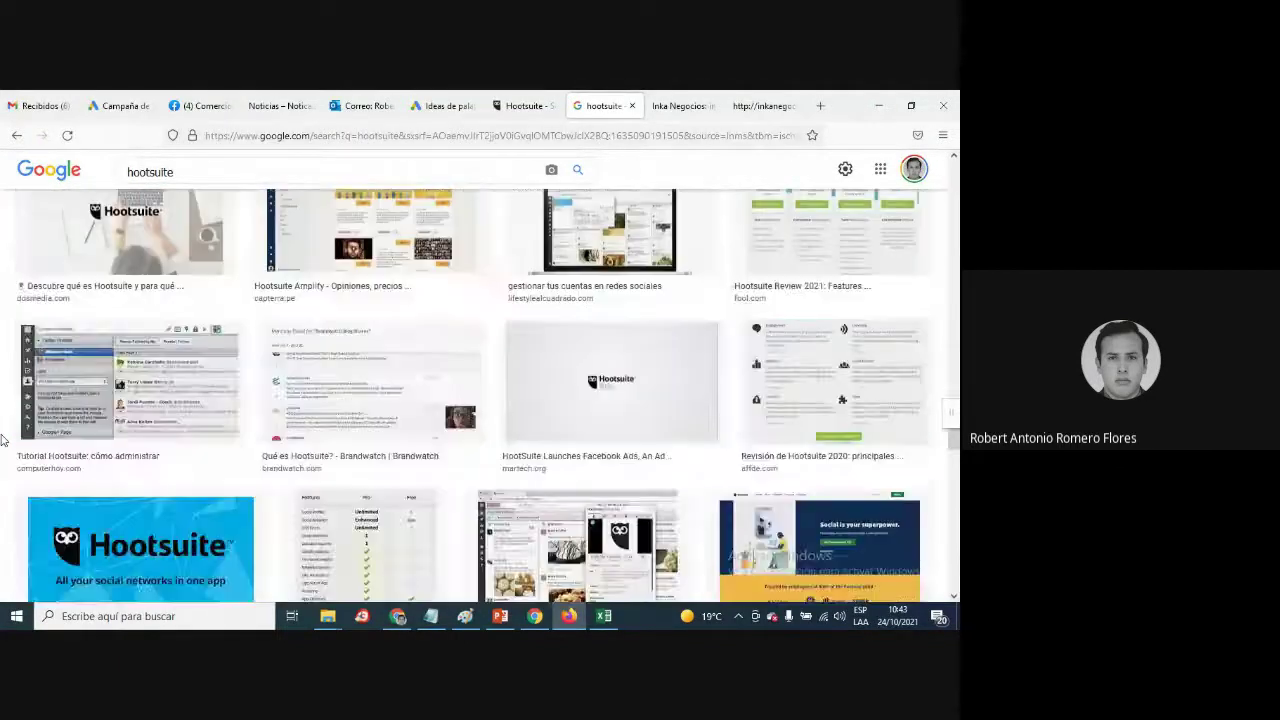
{"action": "scroll", "coordinate": [3, 440], "scroll_direction": "down", "scroll_amount": 3}
{"action": "scroll", "coordinate": [3, 440], "scroll_direction": "down", "scroll_amount": 2}
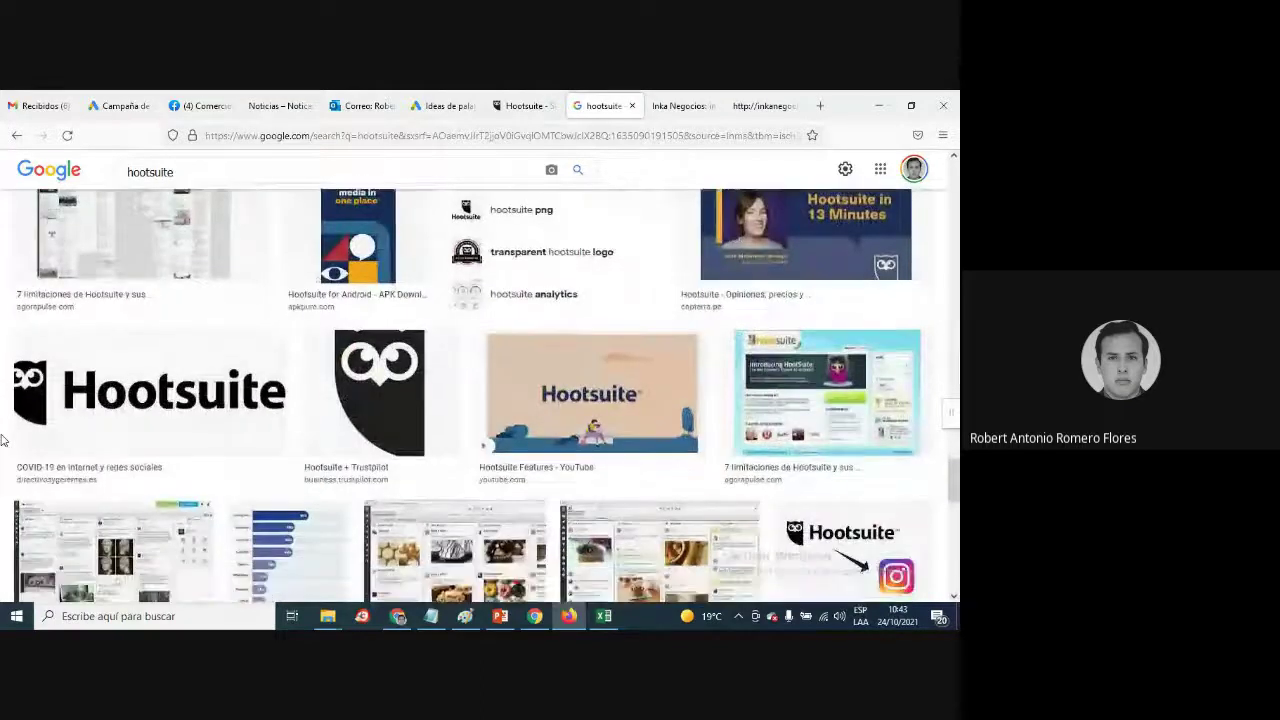
{"action": "scroll", "coordinate": [3, 435], "scroll_direction": "up", "scroll_amount": 3}
{"action": "left_click", "coordinate": [520, 105]}
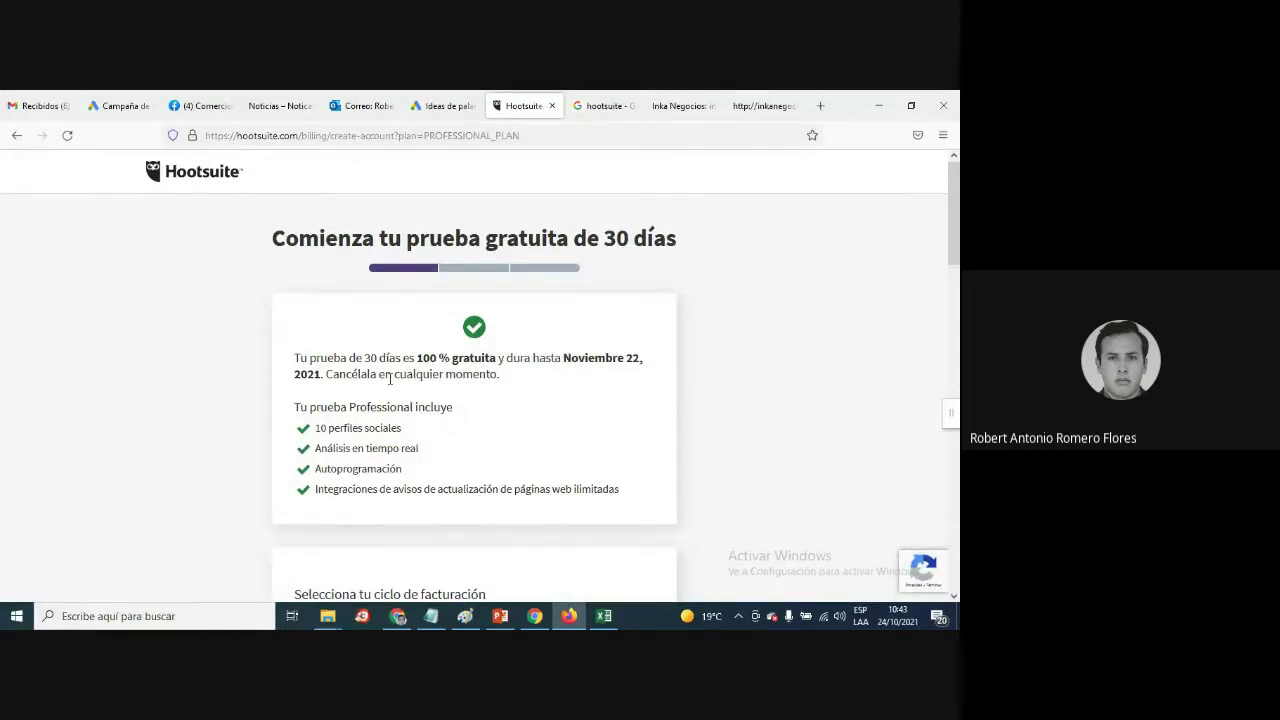
Review the Professional trial page, briefly highlighting what the plan includes.
{"action": "scroll", "coordinate": [300, 379], "scroll_direction": "down", "scroll_amount": 3}
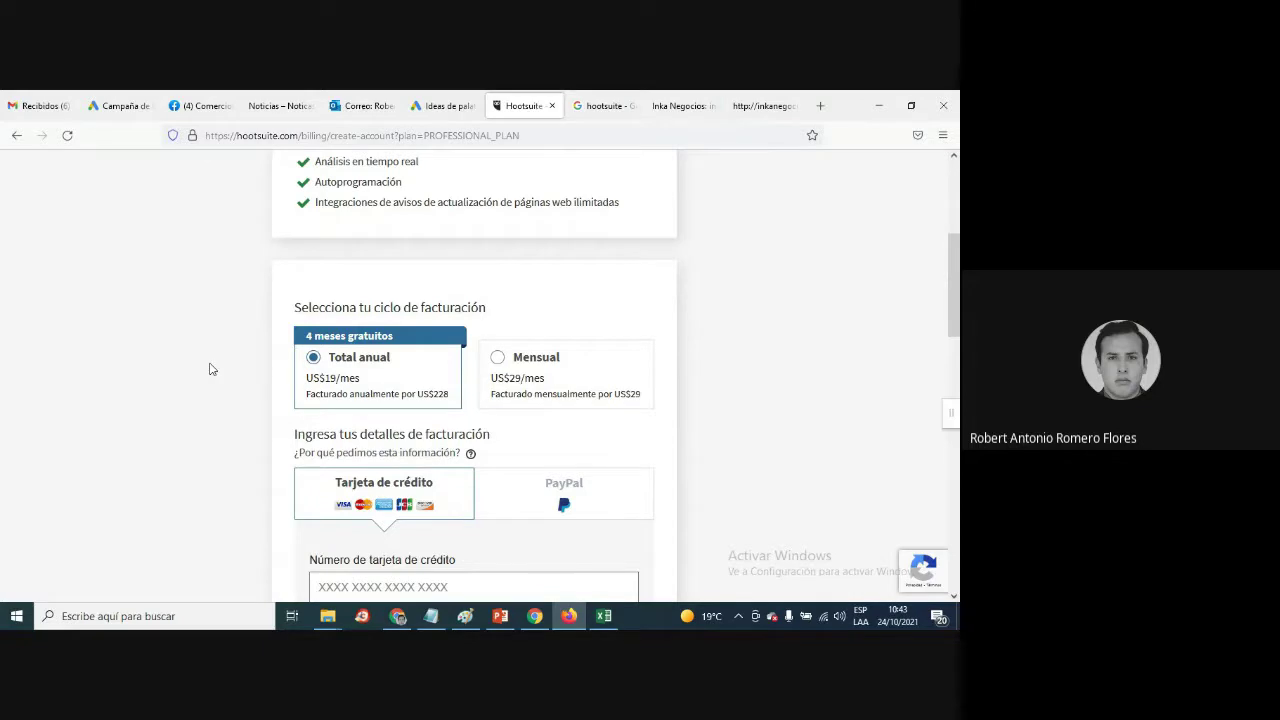
{"action": "scroll", "coordinate": [210, 369], "scroll_direction": "up", "scroll_amount": 2}
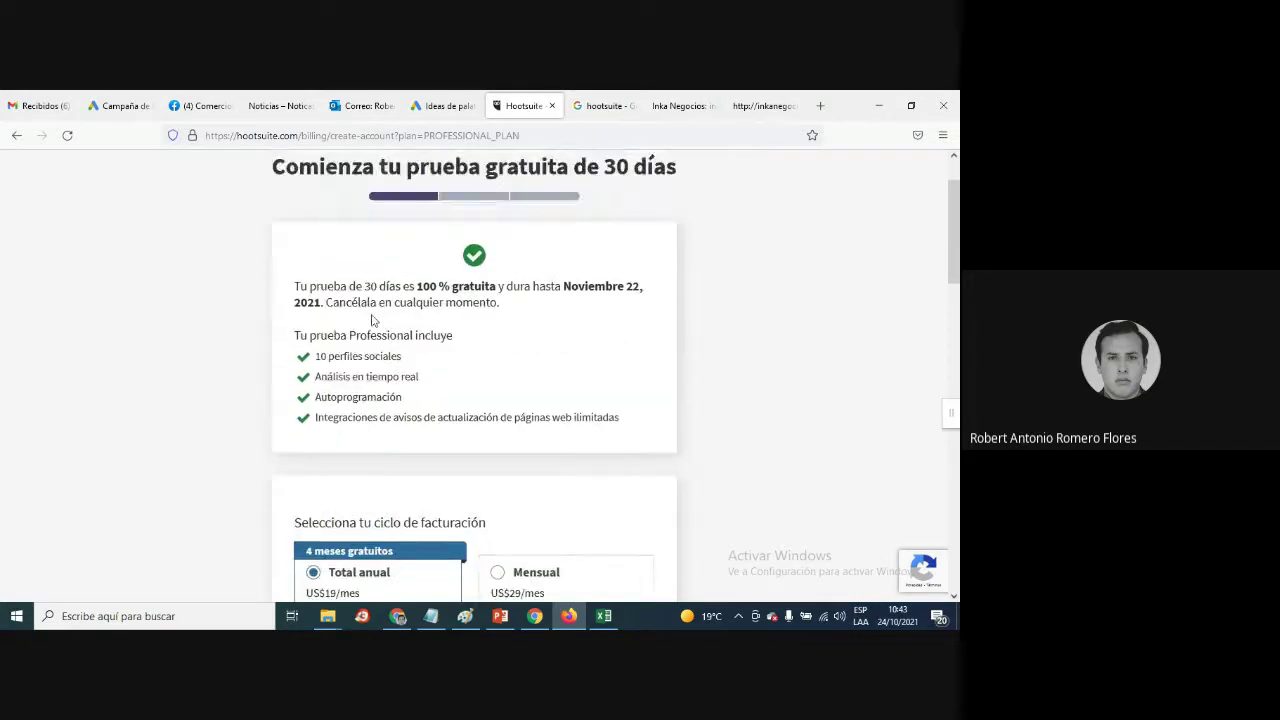
{"action": "left_click_drag", "start_coordinate": [409, 356], "coordinate": [300, 348]}
{"action": "left_click", "coordinate": [384, 374]}
{"action": "scroll", "coordinate": [233, 387], "scroll_direction": "down", "scroll_amount": 2}
{"action": "scroll", "coordinate": [233, 387], "scroll_direction": "up", "scroll_amount": 3}
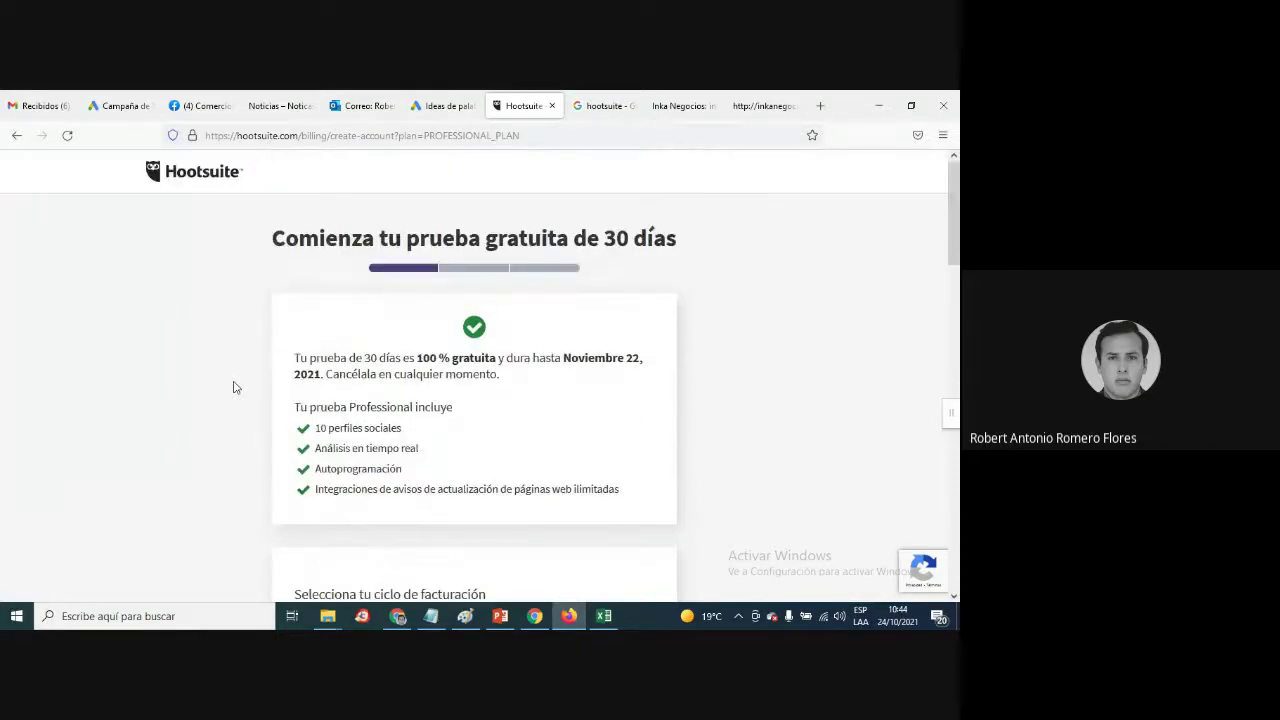
{"action": "scroll", "coordinate": [233, 387], "scroll_direction": "down", "scroll_amount": 2}
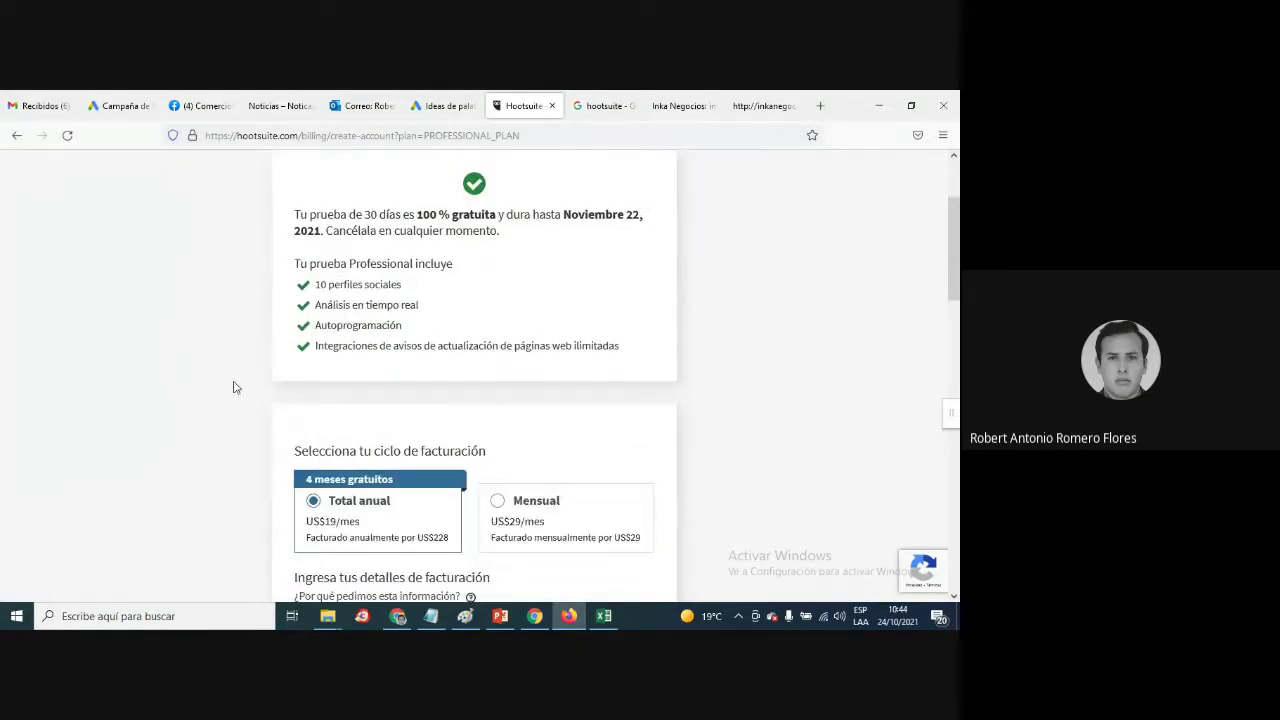
{"action": "scroll", "coordinate": [233, 387], "scroll_direction": "up", "scroll_amount": 2}
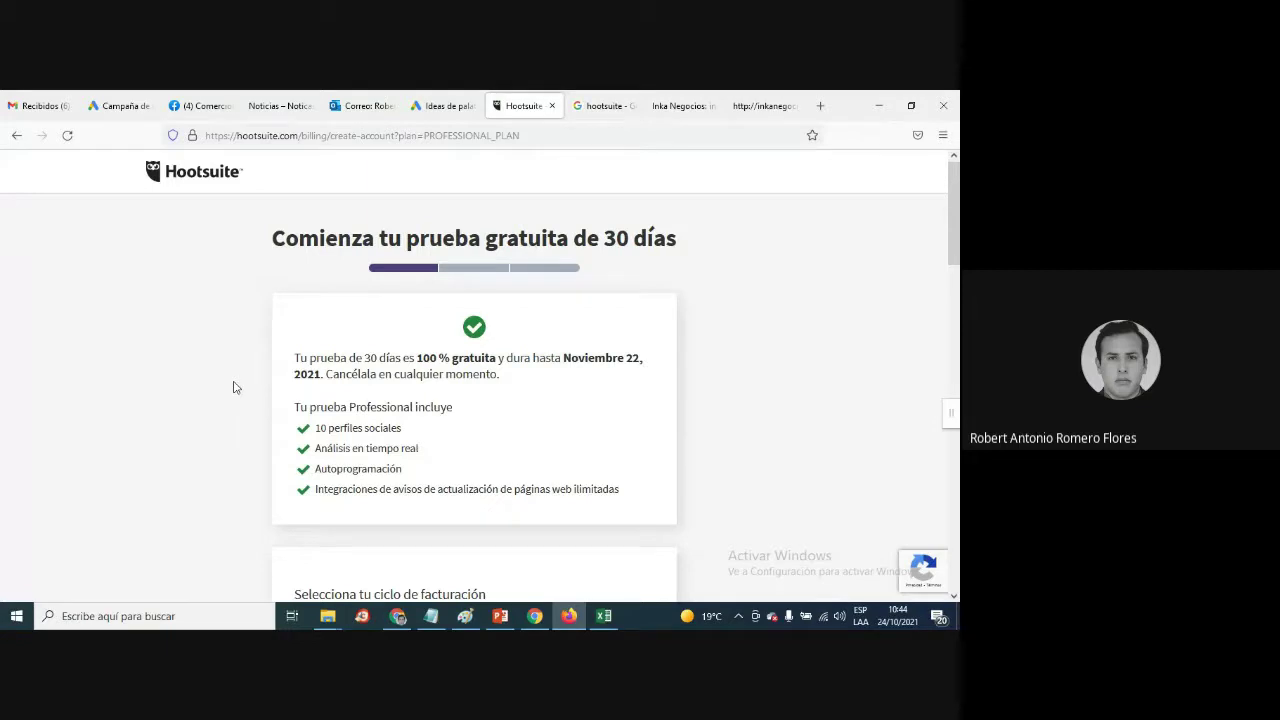
{"action": "scroll", "coordinate": [233, 387], "scroll_direction": "down", "scroll_amount": 2}
{"action": "scroll", "coordinate": [233, 387], "scroll_direction": "down", "scroll_amount": 2}
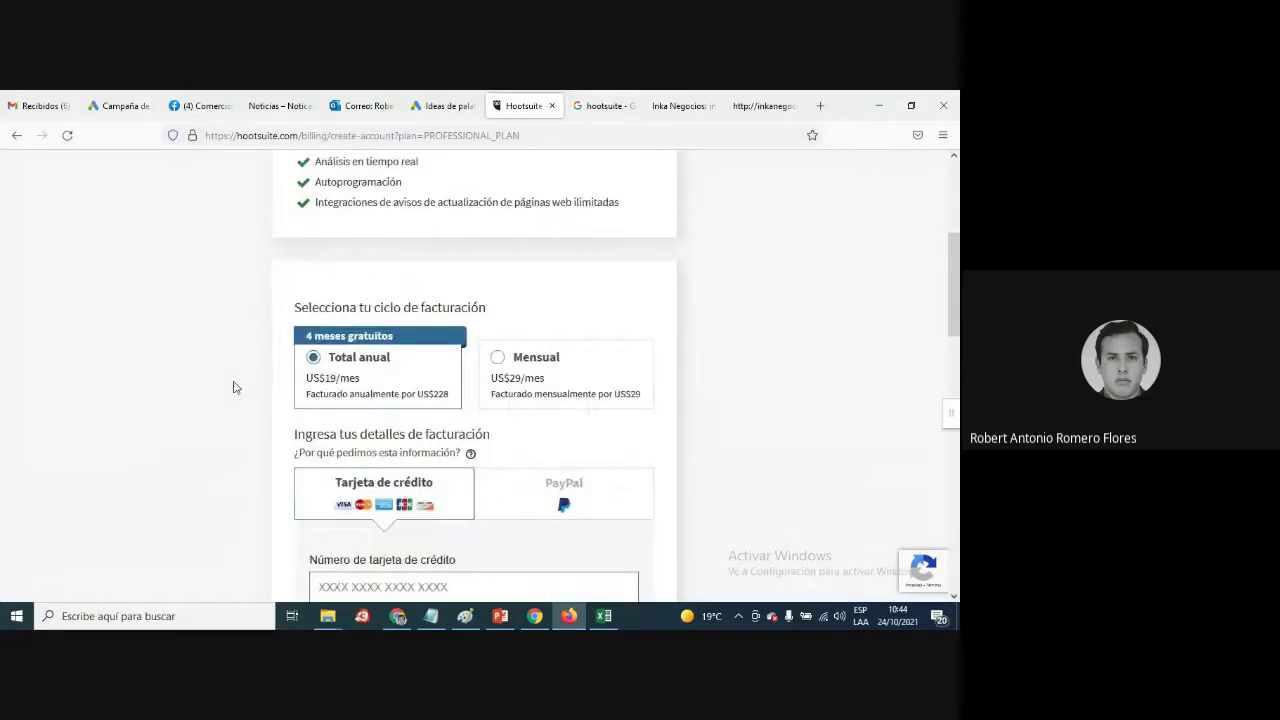
Glance at the Google Ads keyword ideas, recheck Hootsuite billing, then bring up the PowerPoint deck.
{"action": "left_click", "coordinate": [447, 105]}
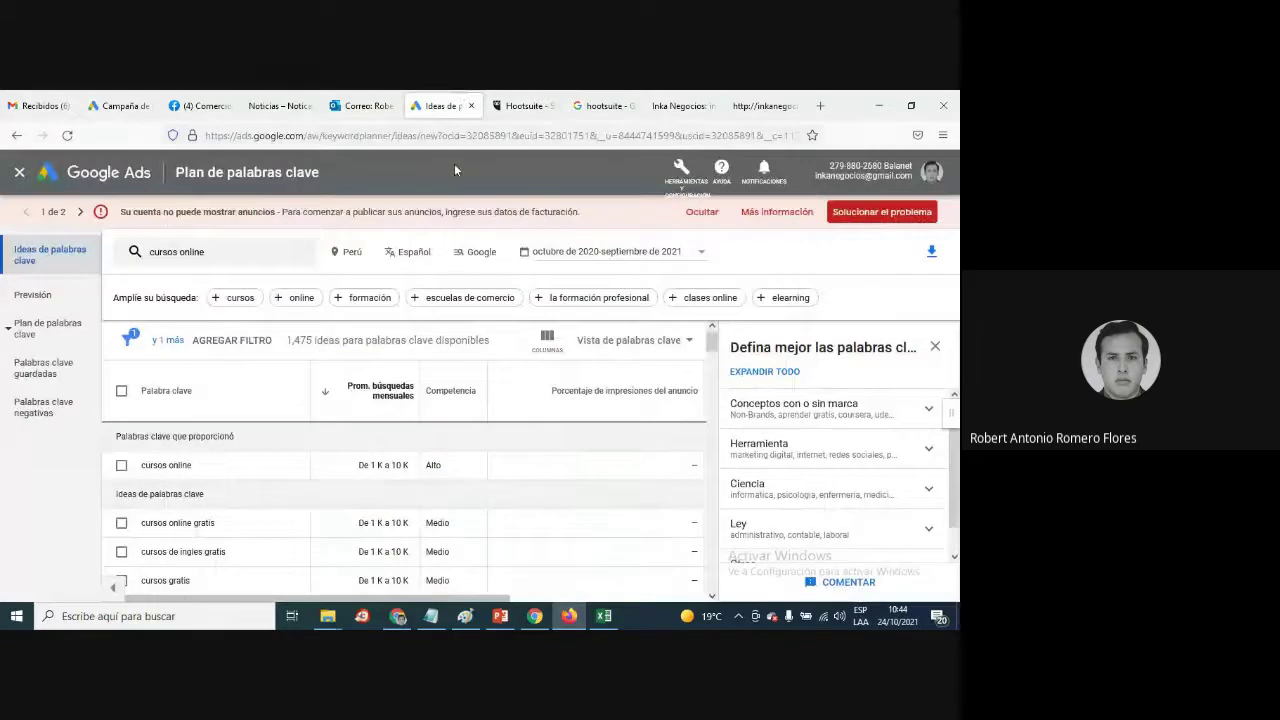
{"action": "scroll", "coordinate": [537, 466], "scroll_direction": "down", "scroll_amount": 3}
{"action": "scroll", "coordinate": [537, 466], "scroll_direction": "up", "scroll_amount": 3}
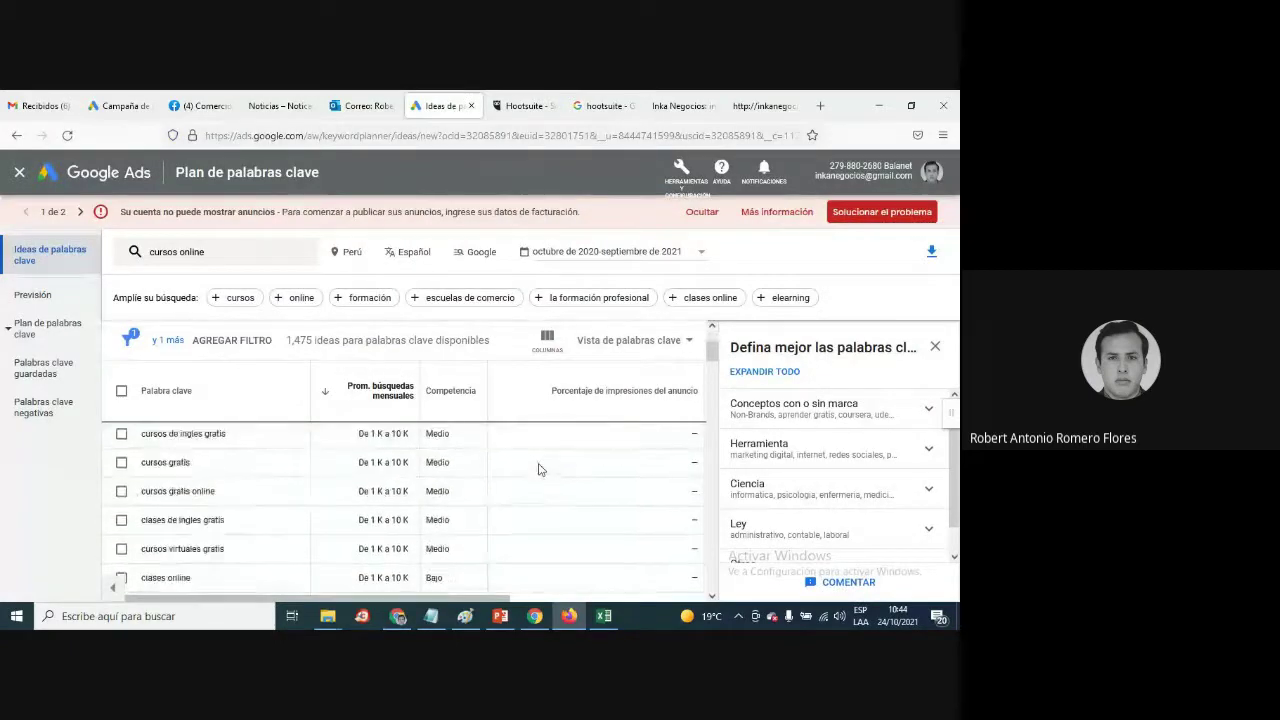
{"action": "left_click", "coordinate": [523, 105]}
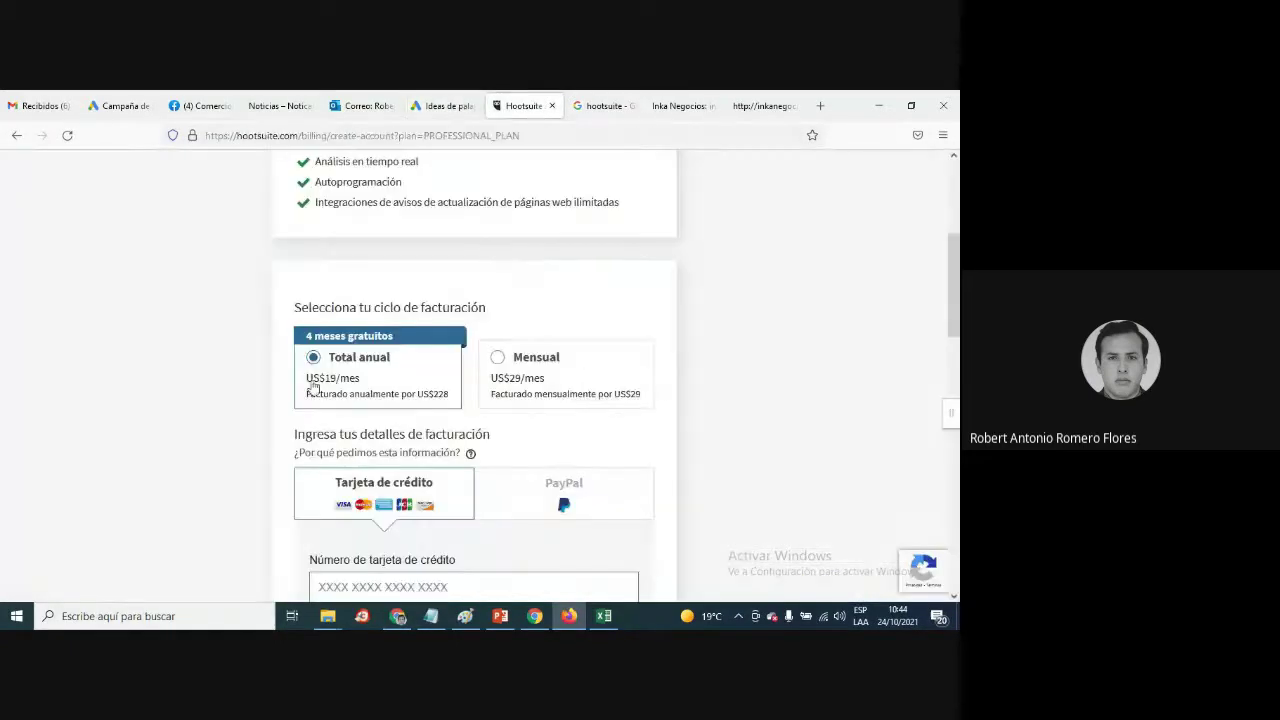
{"action": "scroll", "coordinate": [238, 434], "scroll_direction": "down", "scroll_amount": 10}
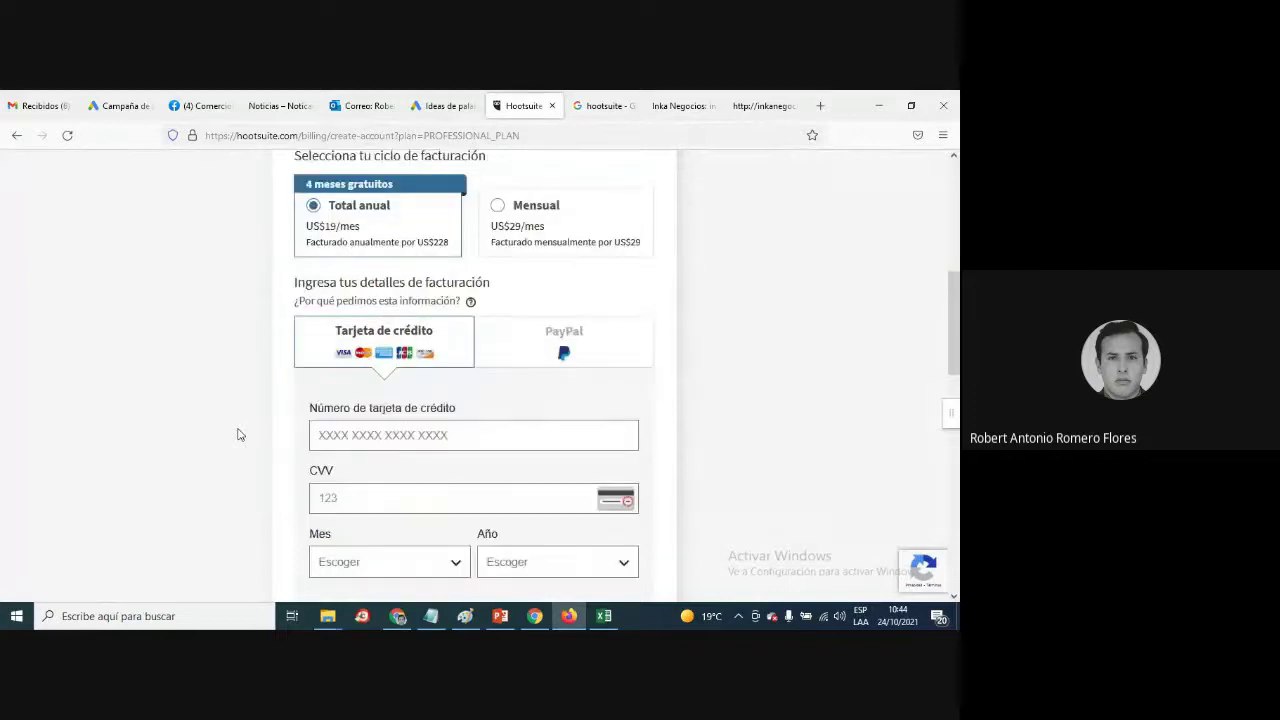
{"action": "scroll", "coordinate": [238, 434], "scroll_direction": "up", "scroll_amount": 10}
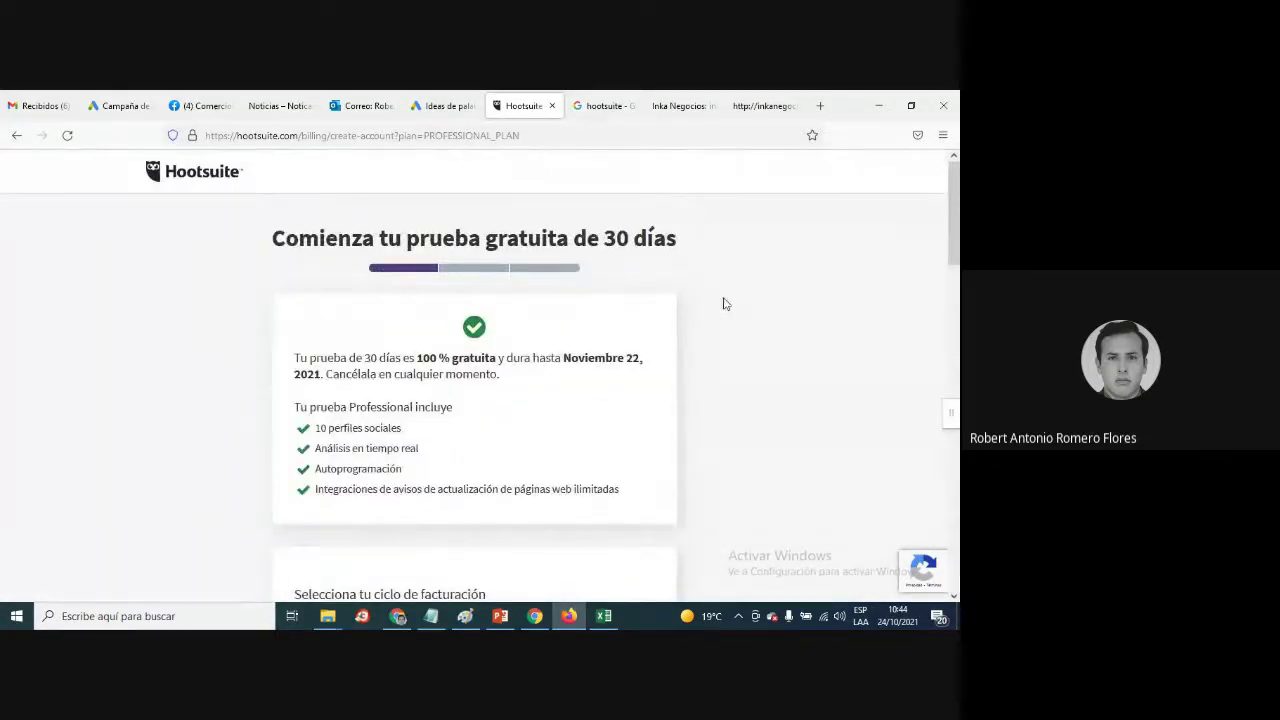
{"action": "left_click", "coordinate": [500, 616]}
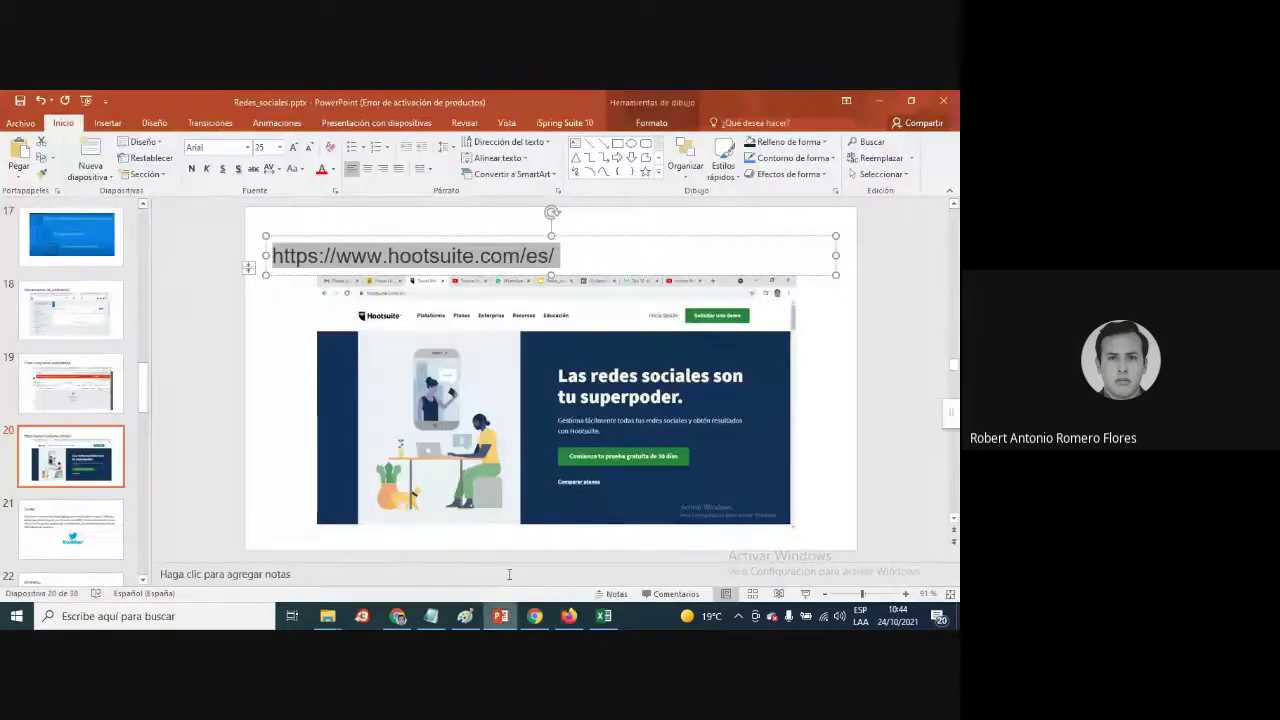
Deselect the Hootsuite URL text box and start paging through the slides after slide 20.
{"action": "left_click", "coordinate": [270, 455]}
{"action": "scroll", "coordinate": [270, 455], "scroll_direction": "down", "scroll_amount": 1}
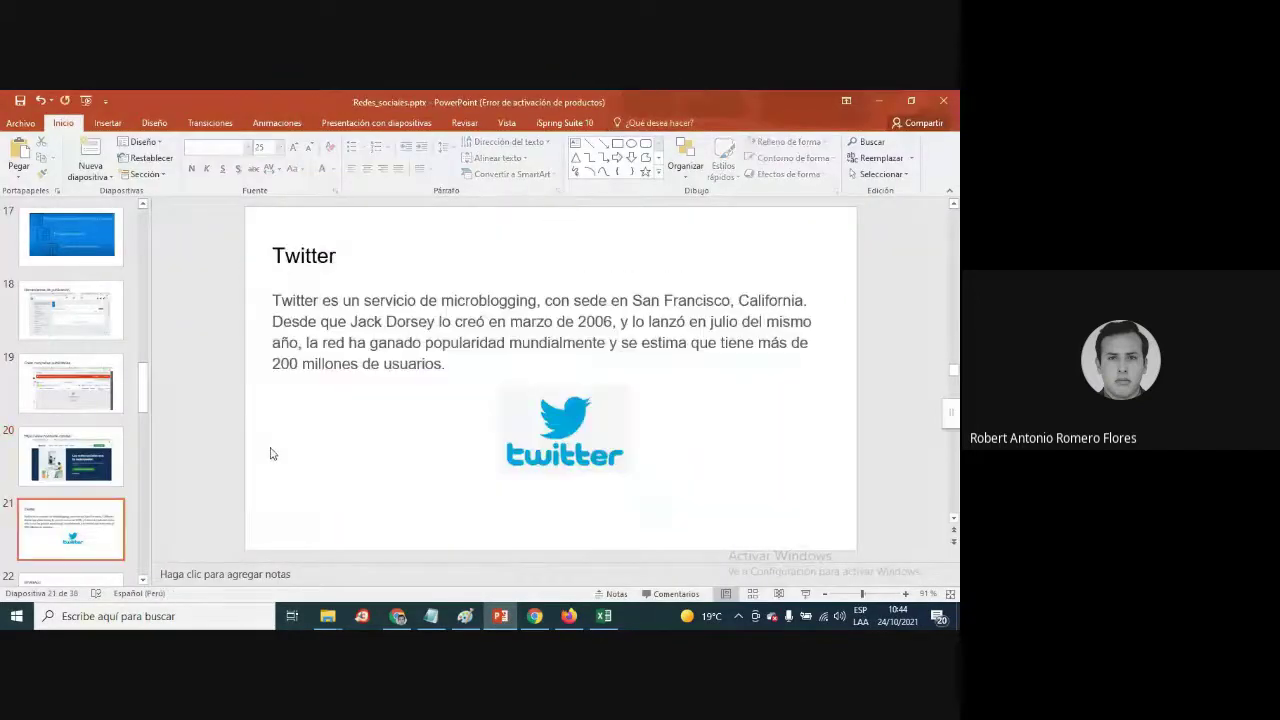
{"action": "scroll", "coordinate": [270, 450], "scroll_direction": "up", "scroll_amount": 1}
{"action": "scroll", "coordinate": [270, 452], "scroll_direction": "down", "scroll_amount": 1}
{"action": "scroll", "coordinate": [270, 454], "scroll_direction": "down", "scroll_amount": 1}
{"action": "scroll", "coordinate": [270, 450], "scroll_direction": "down", "scroll_amount": 1}
{"action": "scroll", "coordinate": [270, 450], "scroll_direction": "up", "scroll_amount": 1}
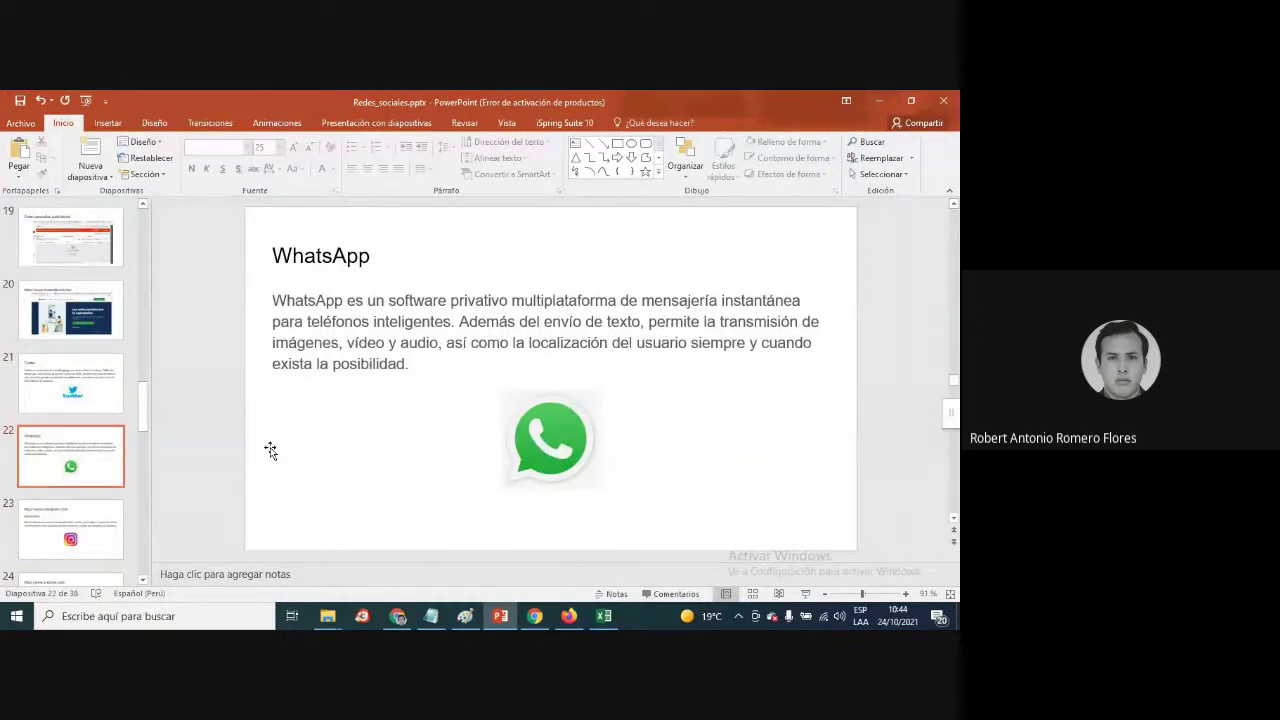
{"action": "scroll", "coordinate": [270, 451], "scroll_direction": "down", "scroll_amount": 1}
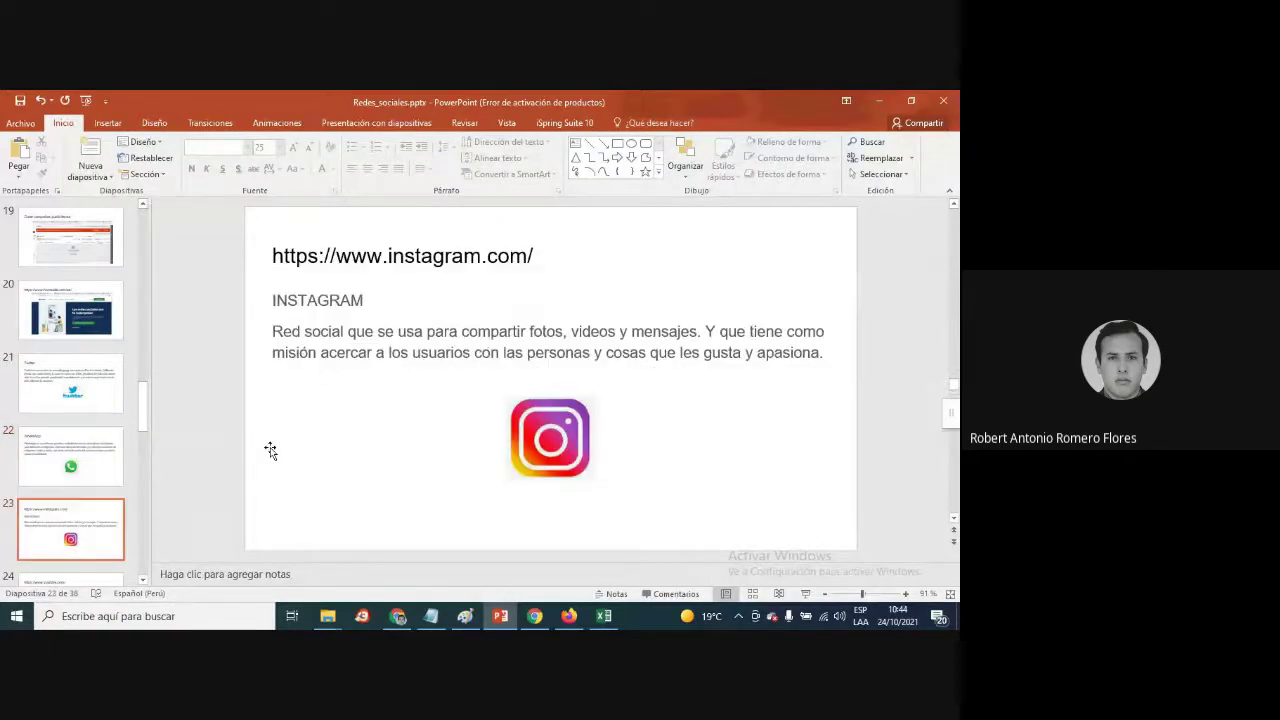
{"action": "scroll", "coordinate": [270, 451], "scroll_direction": "up", "scroll_amount": 1}
{"action": "scroll", "coordinate": [270, 451], "scroll_direction": "down", "scroll_amount": 1}
{"action": "scroll", "coordinate": [270, 451], "scroll_direction": "up", "scroll_amount": 2}
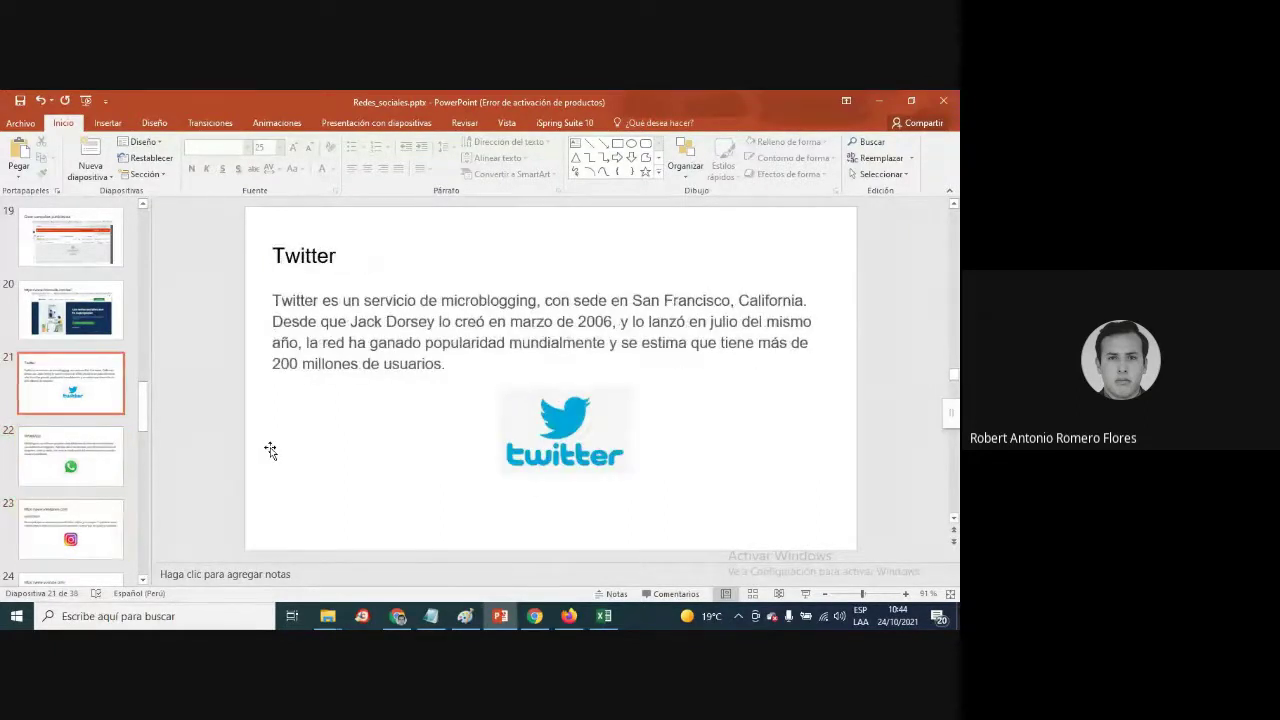
Continue through the social network slides to slide 25, then return to the Firefox trial page.
{"action": "scroll", "coordinate": [270, 451], "scroll_direction": "down", "scroll_amount": 2}
{"action": "scroll", "coordinate": [270, 451], "scroll_direction": "up", "scroll_amount": 1}
{"action": "scroll", "coordinate": [270, 451], "scroll_direction": "down", "scroll_amount": 1}
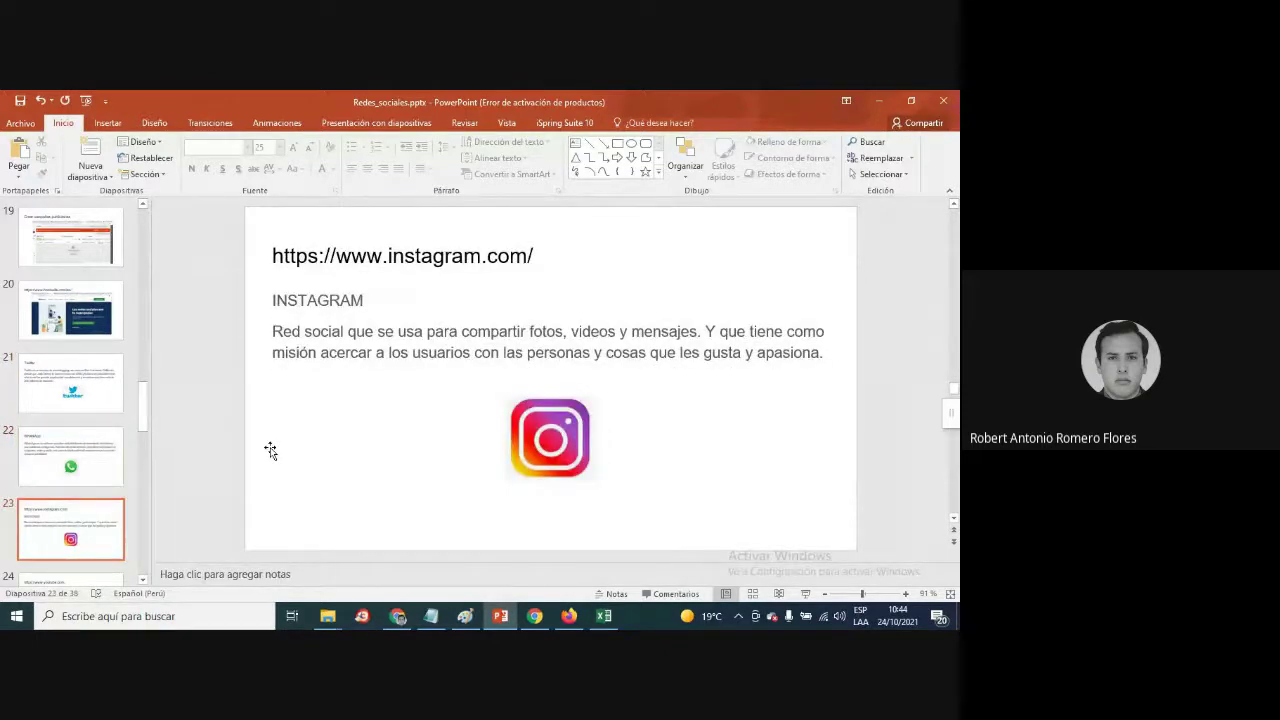
{"action": "scroll", "coordinate": [270, 451], "scroll_direction": "up", "scroll_amount": 1}
{"action": "scroll", "coordinate": [270, 451], "scroll_direction": "down", "scroll_amount": 1}
{"action": "scroll", "coordinate": [270, 451], "scroll_direction": "down", "scroll_amount": 1}
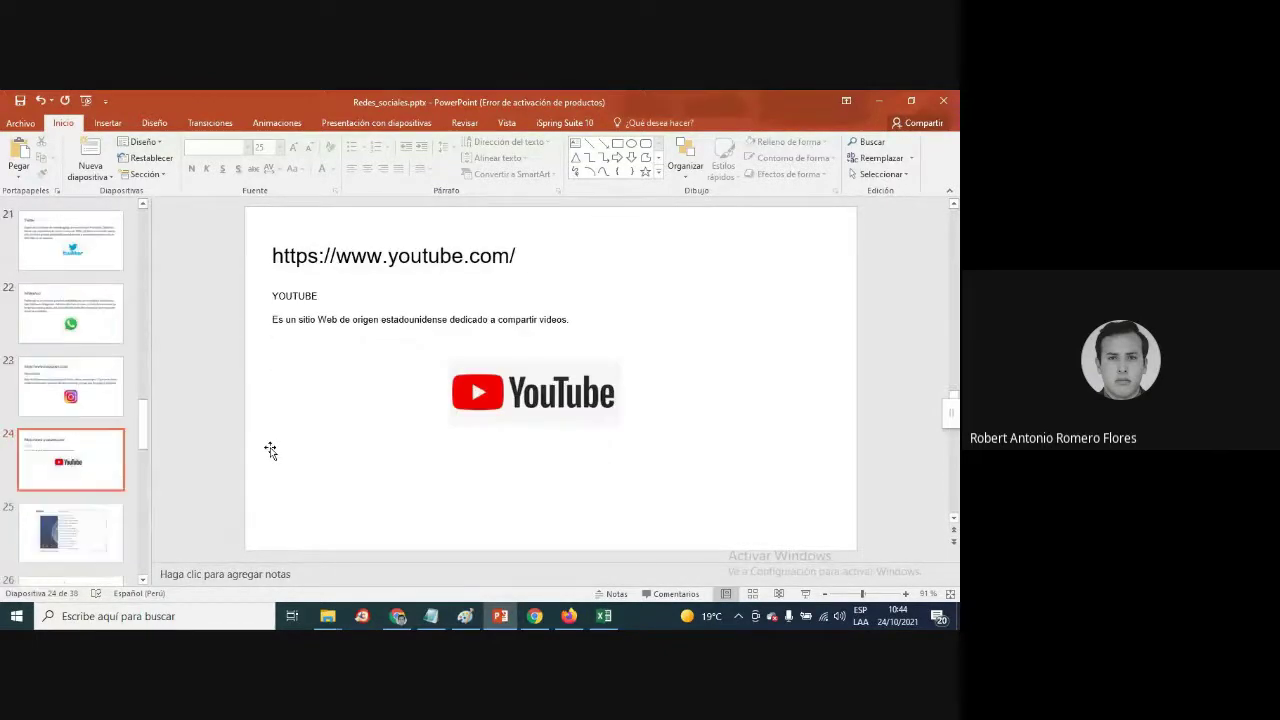
{"action": "scroll", "coordinate": [270, 451], "scroll_direction": "down", "scroll_amount": 1}
{"action": "scroll", "coordinate": [270, 452], "scroll_direction": "up", "scroll_amount": 1}
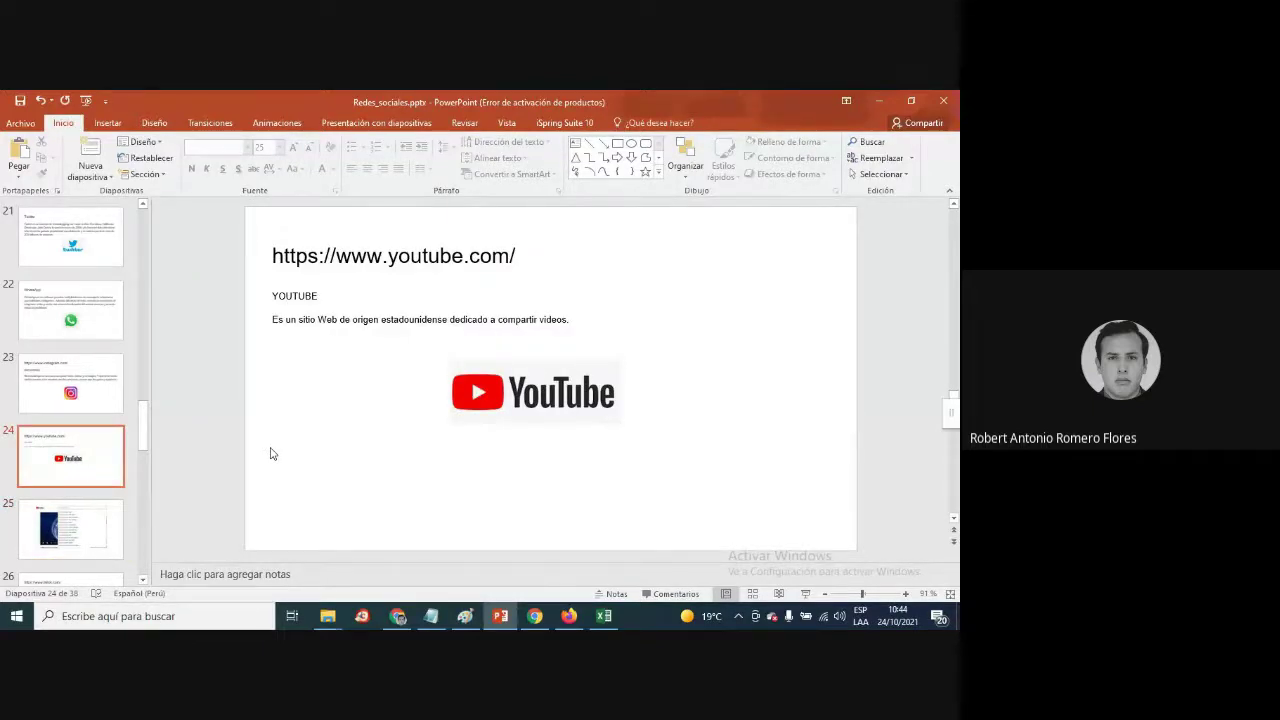
{"action": "scroll", "coordinate": [270, 451], "scroll_direction": "down", "scroll_amount": 1}
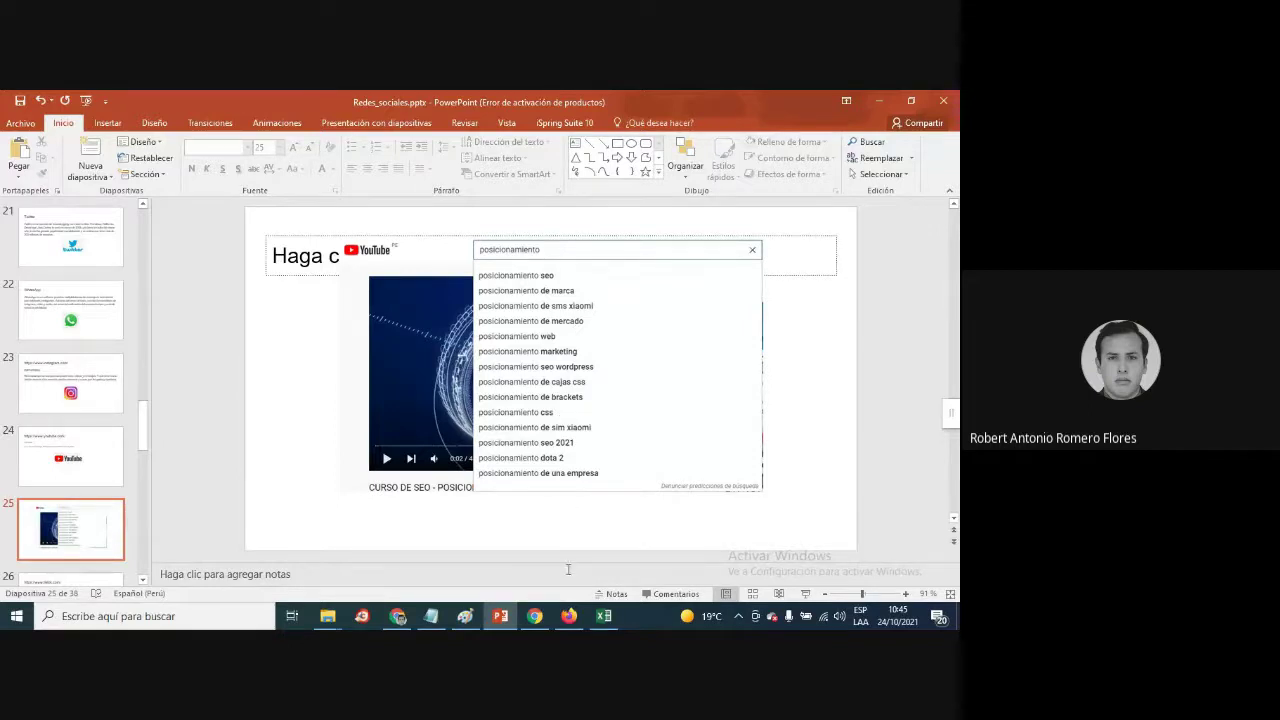
{"action": "left_click", "coordinate": [569, 616]}
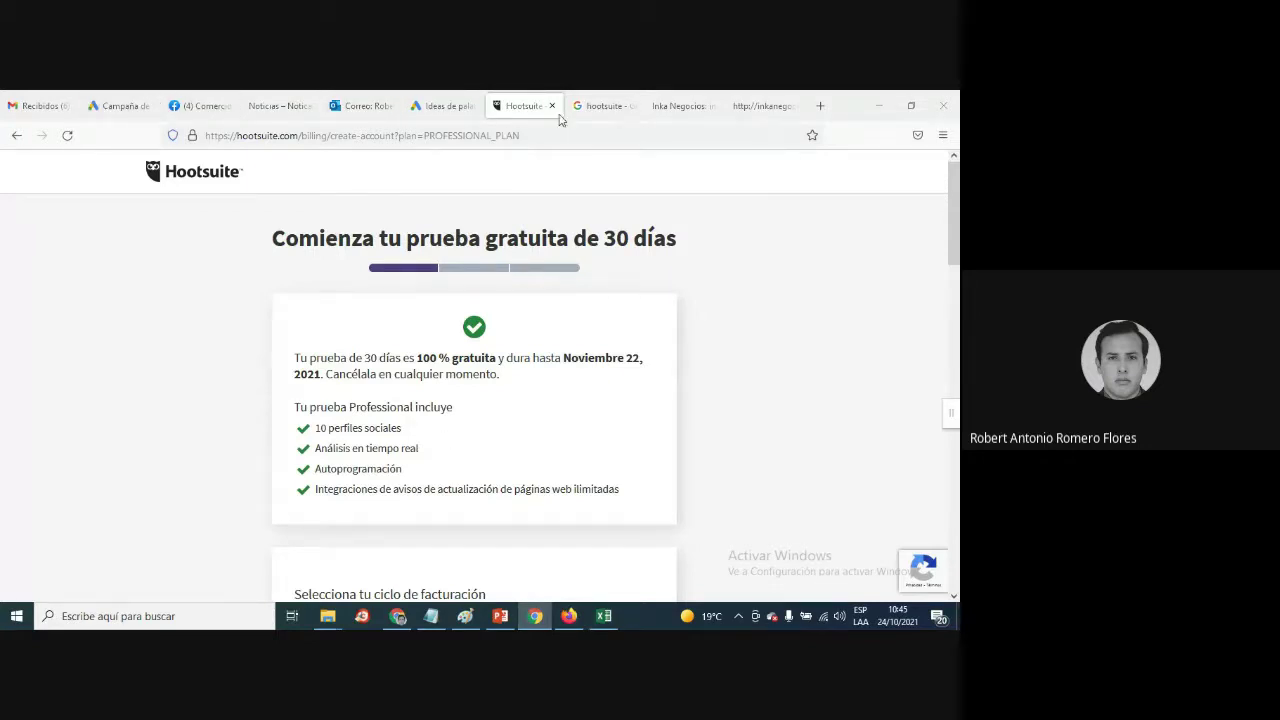
Load youtube.com in the tab that held the hootsuite image results.
{"action": "left_click", "coordinate": [600, 106]}
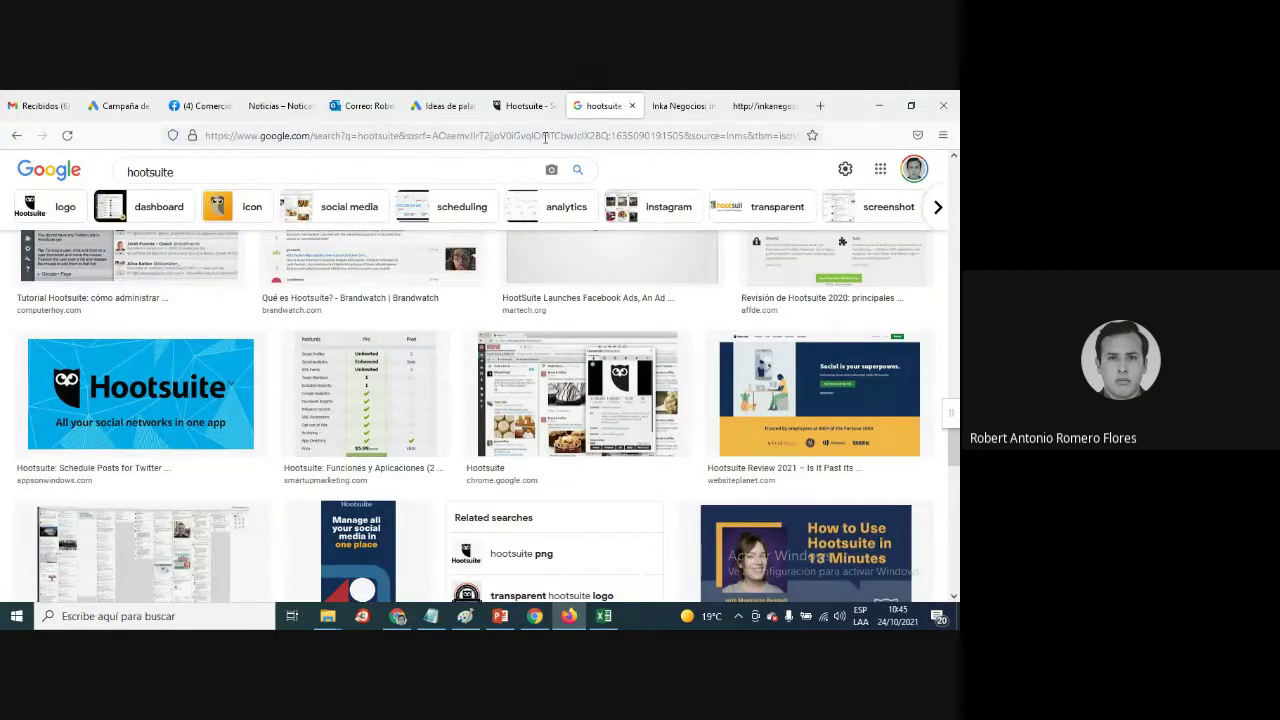
{"action": "left_click", "coordinate": [545, 137]}
{"action": "type", "text": "youtube"}
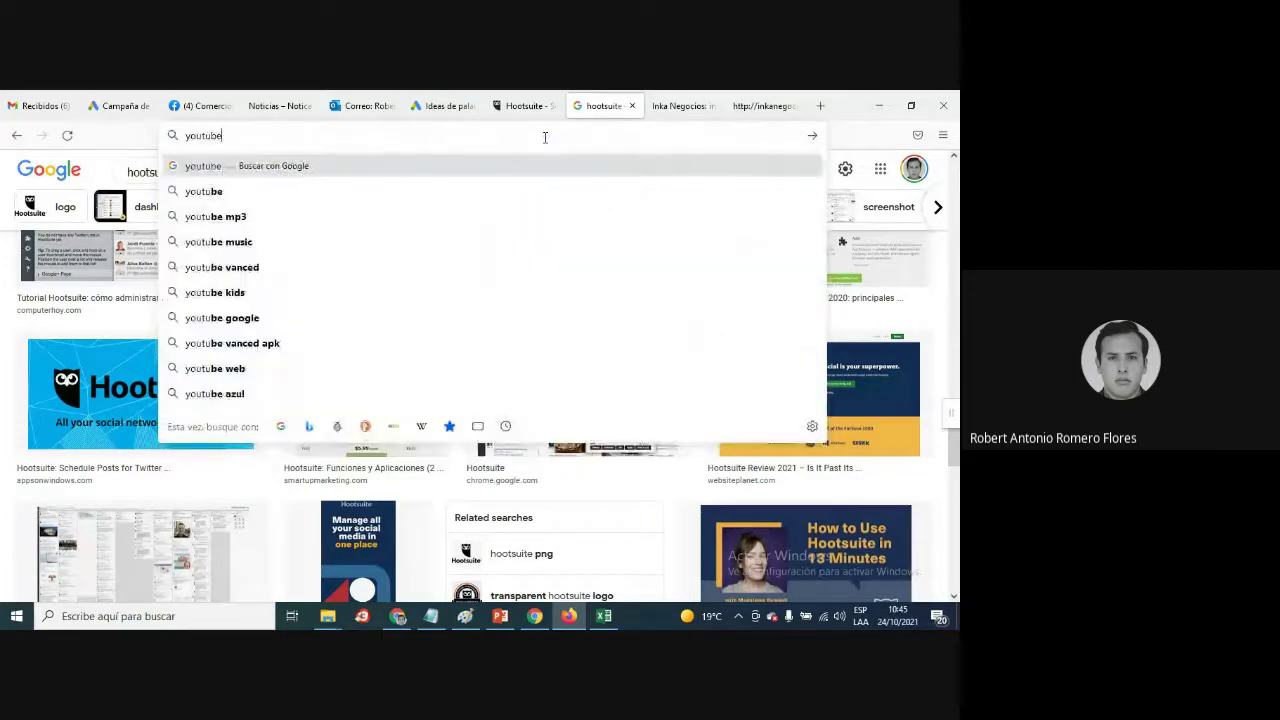
{"action": "type", "text": ".com"}
{"action": "key", "text": "Return"}
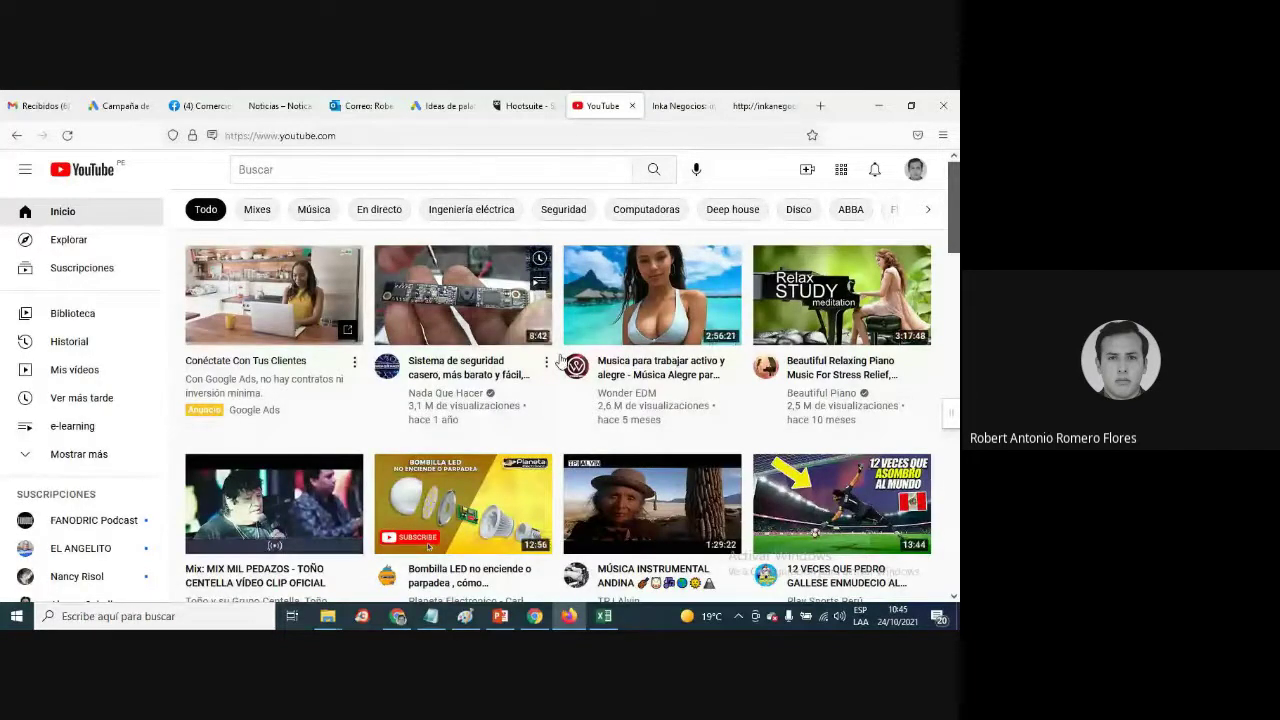
Check the account menu, admit the waiting person to the Google Meet call, and return to YouTube home.
{"action": "left_click", "coordinate": [915, 178]}
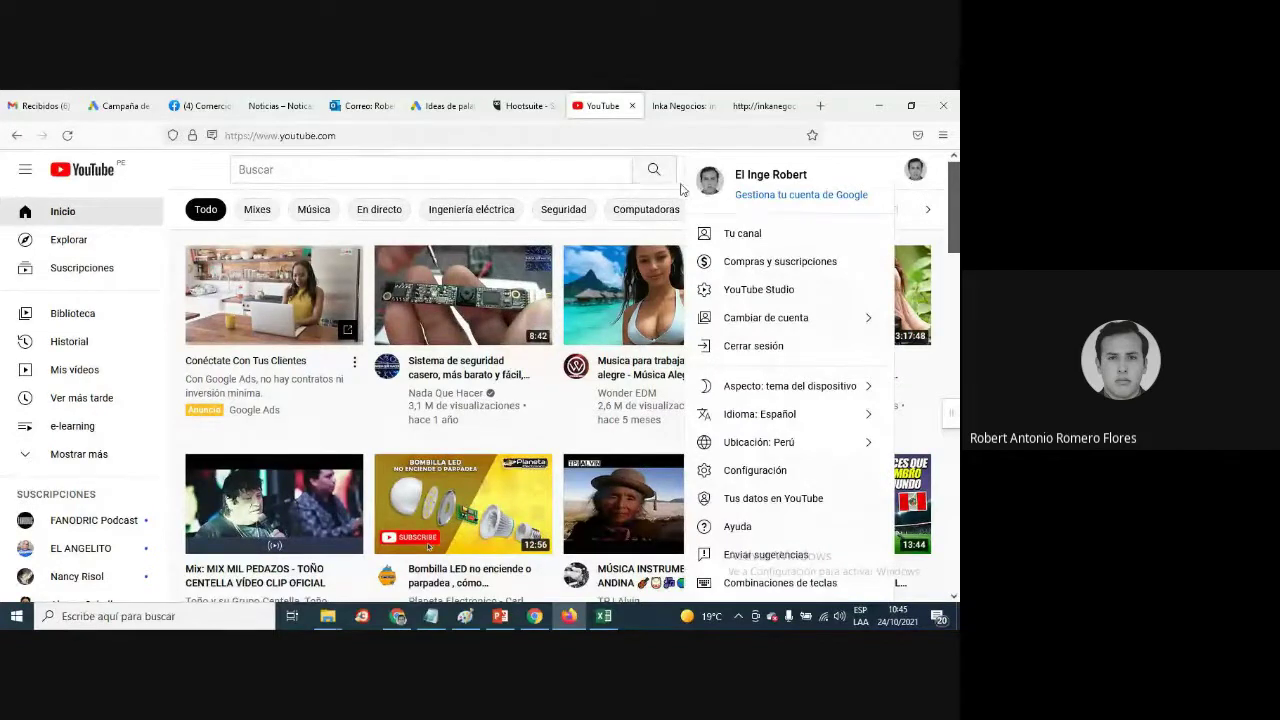
{"action": "left_click", "coordinate": [520, 230]}
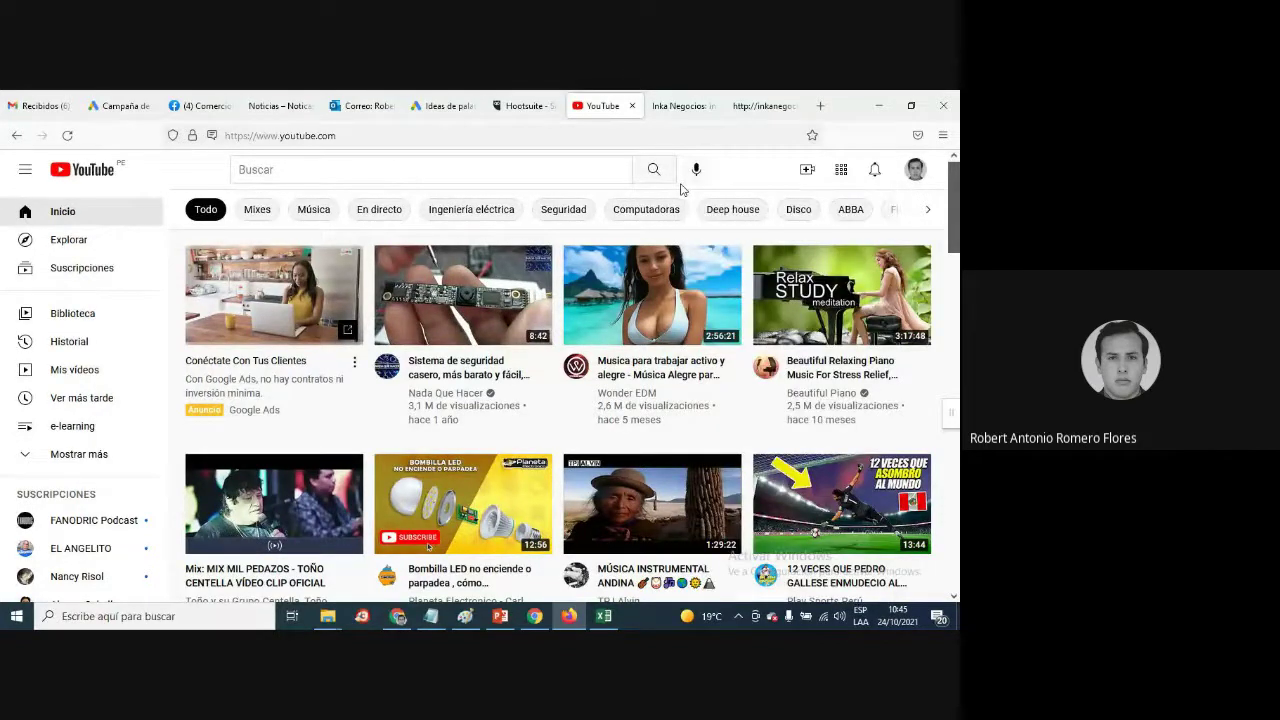
{"action": "left_click", "coordinate": [398, 616]}
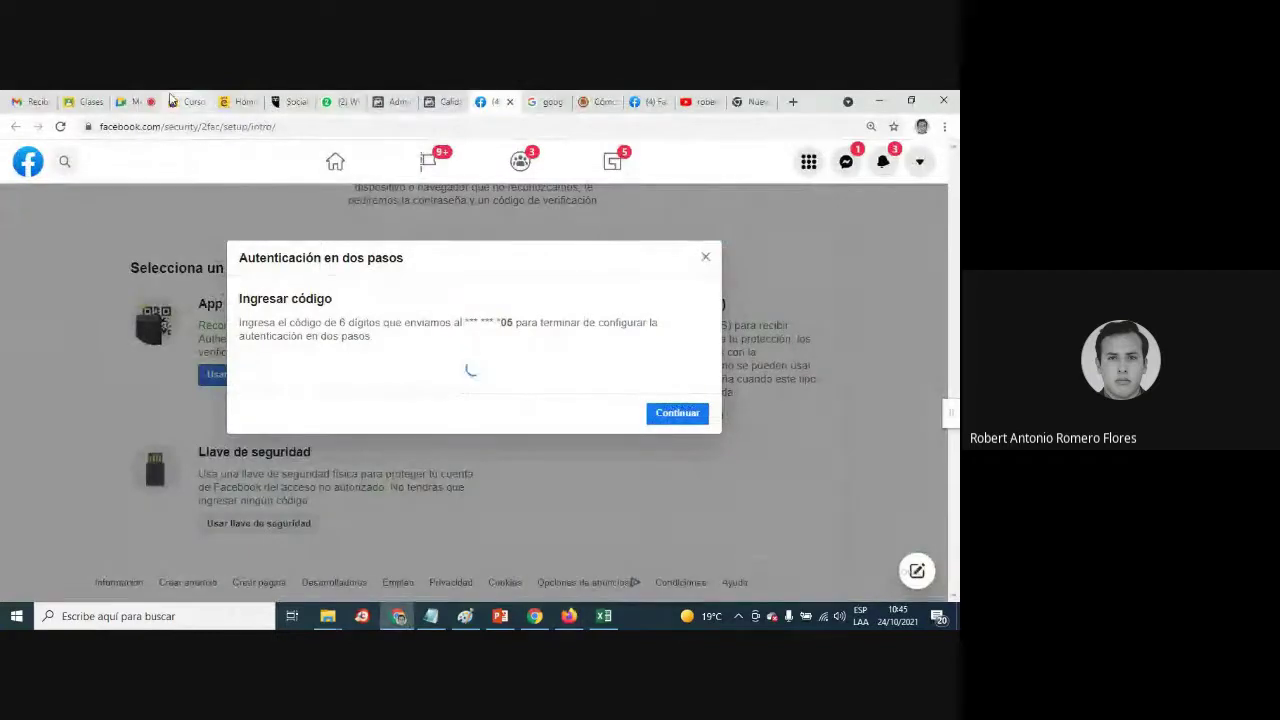
{"action": "left_click", "coordinate": [128, 104]}
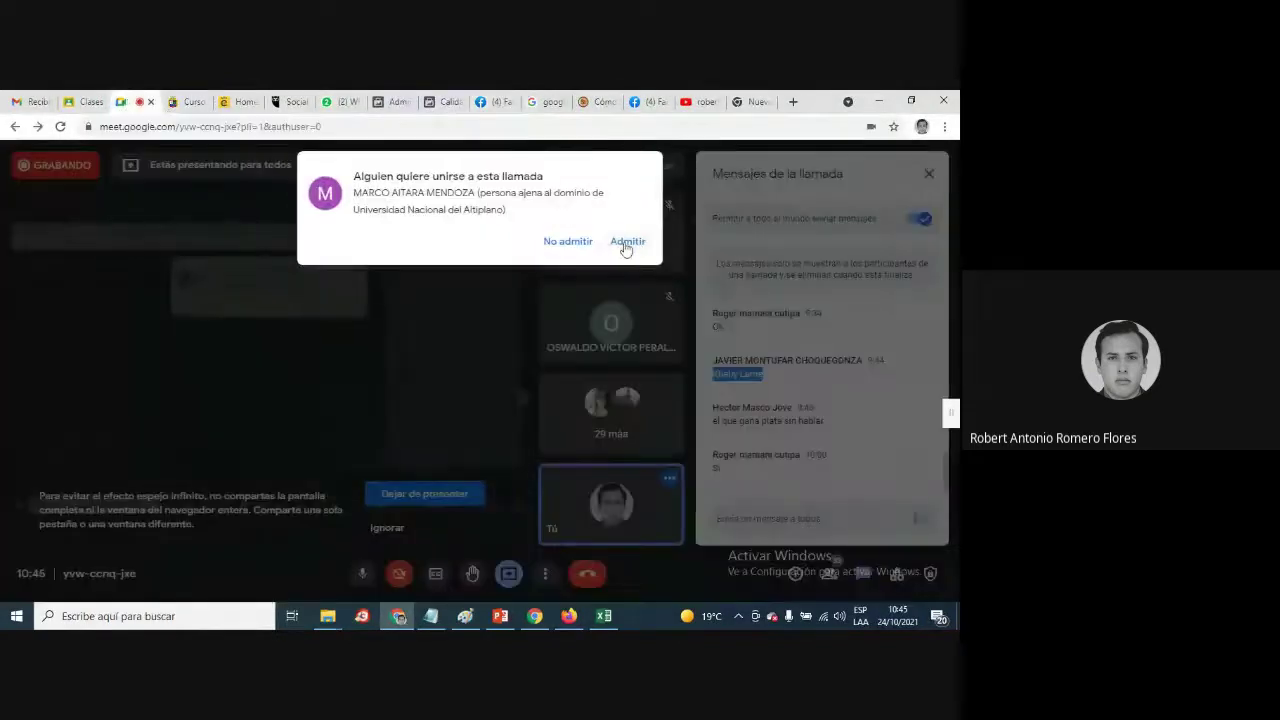
{"action": "left_click", "coordinate": [626, 243]}
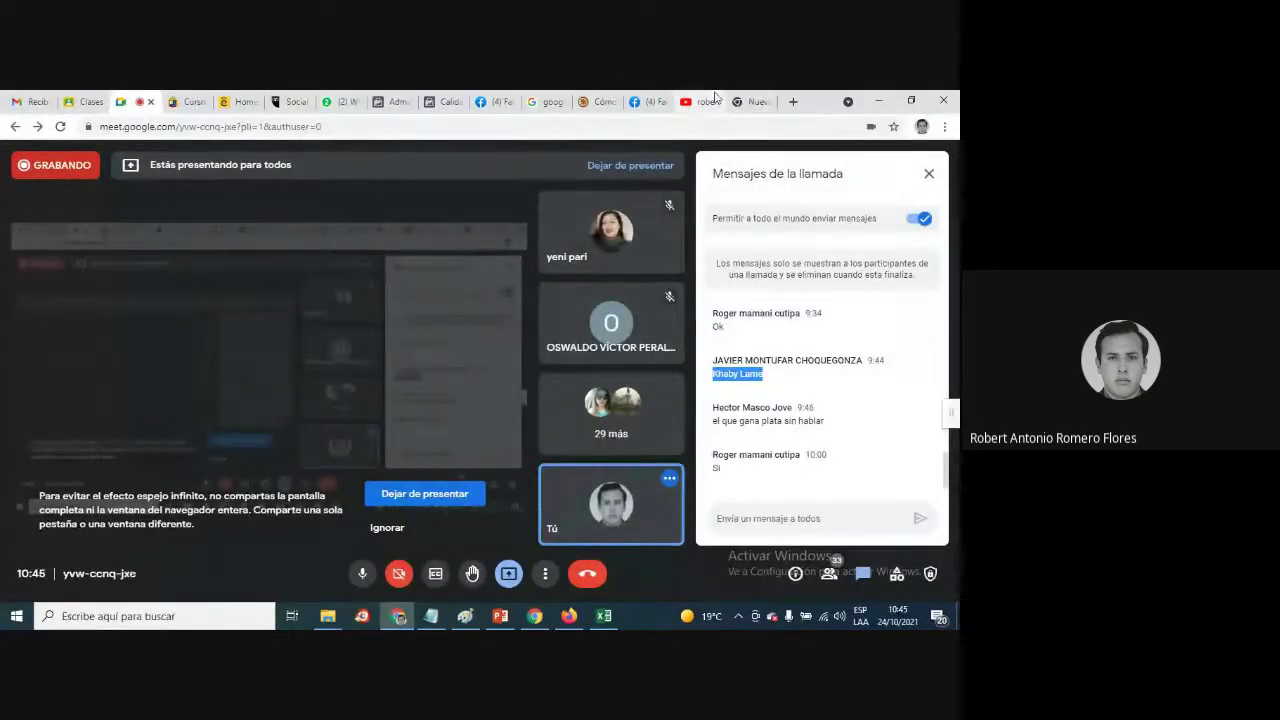
{"action": "left_click", "coordinate": [713, 100]}
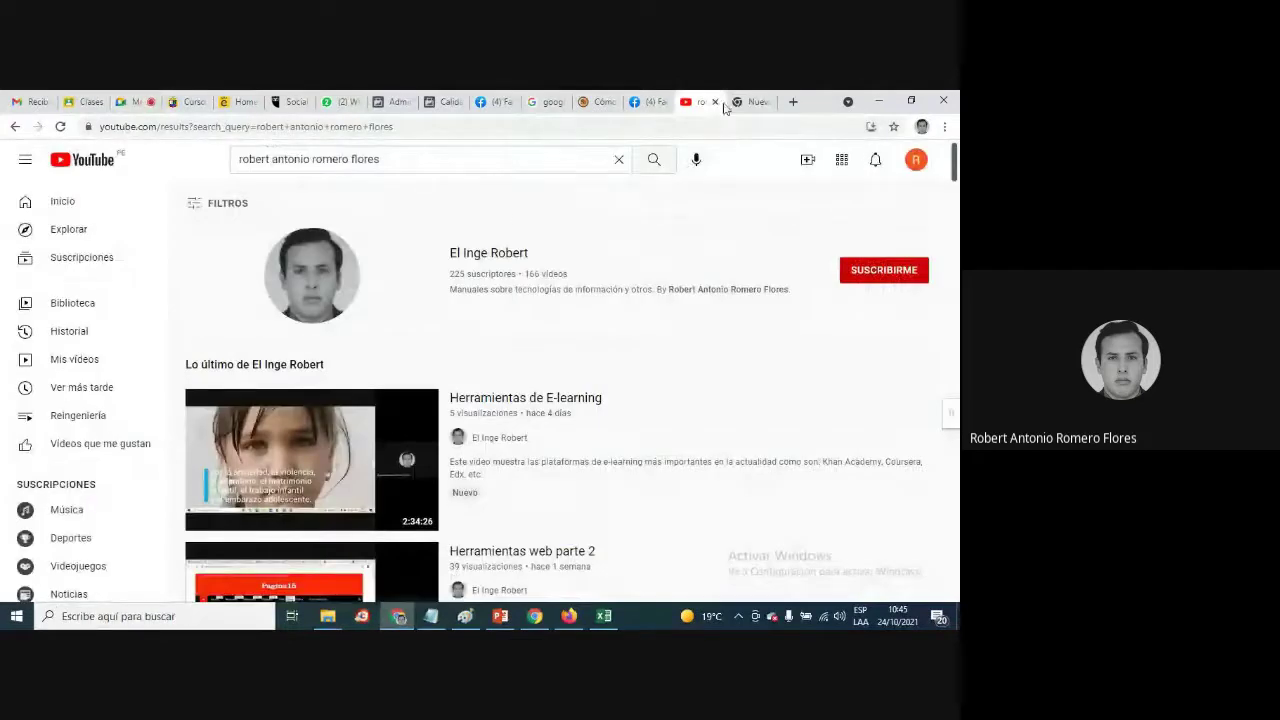
{"action": "left_click", "coordinate": [568, 616]}
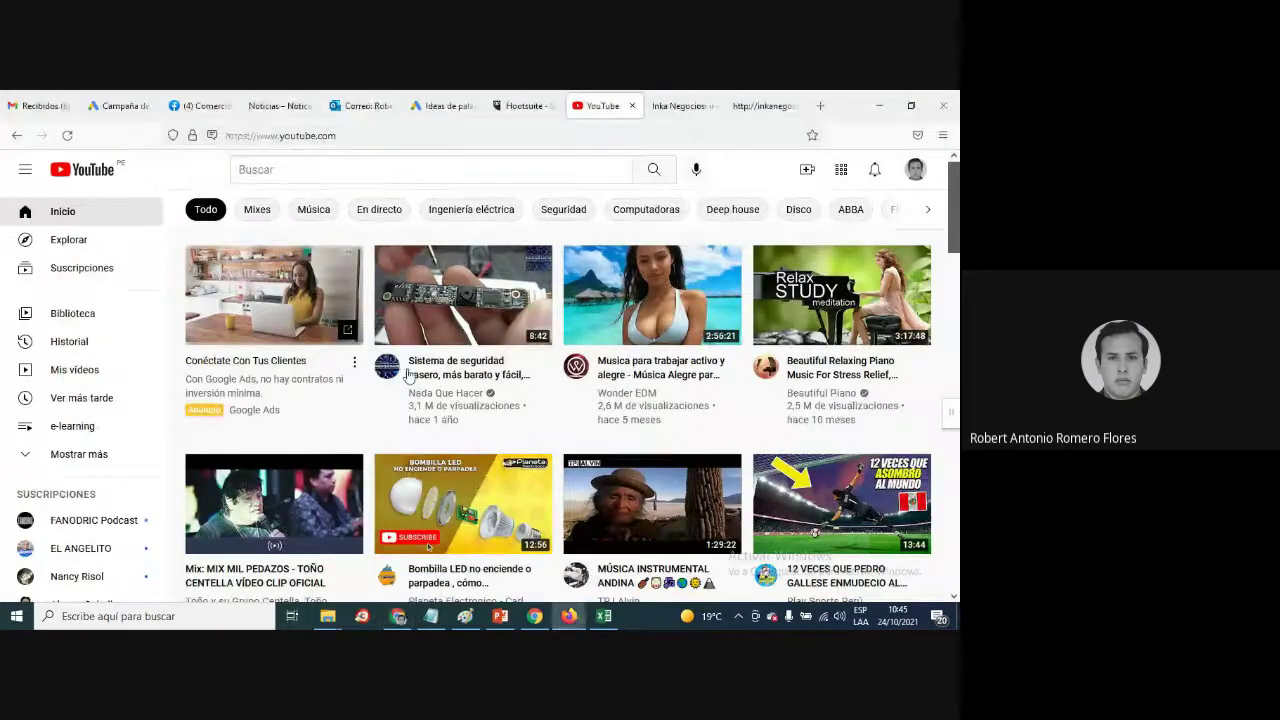
{"action": "left_click", "coordinate": [120, 105]}
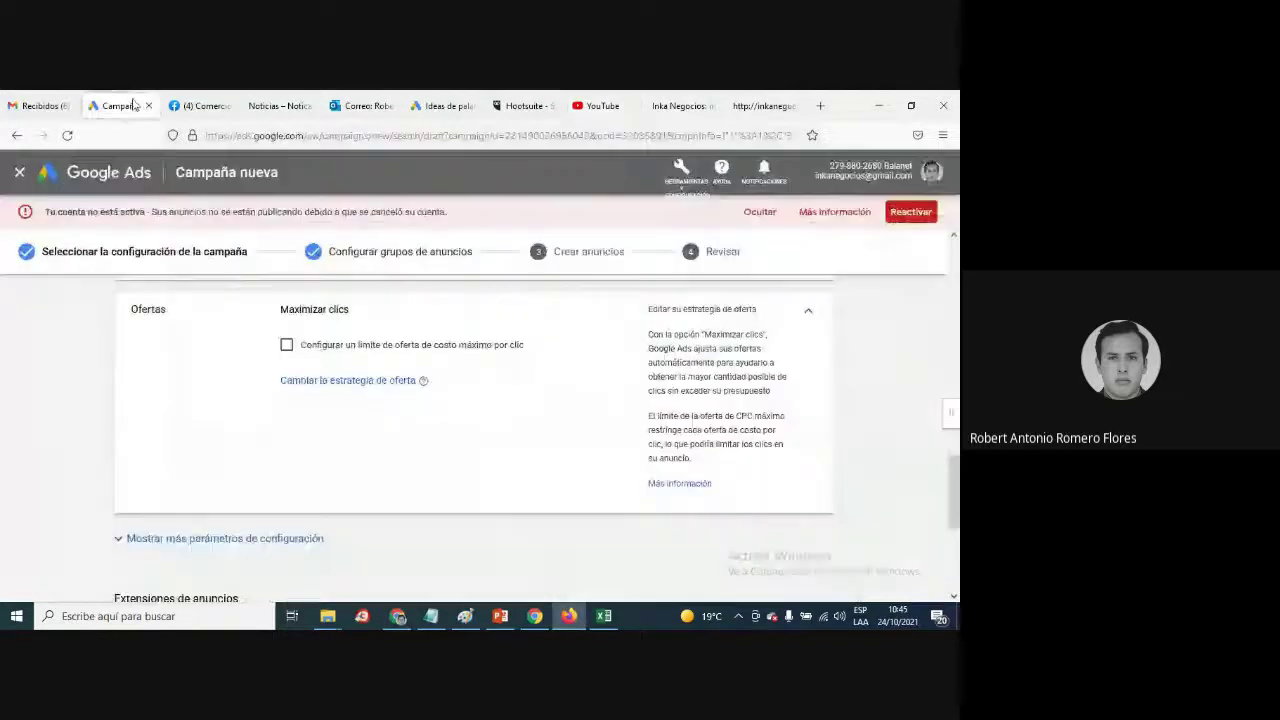
{"action": "left_click", "coordinate": [608, 107]}
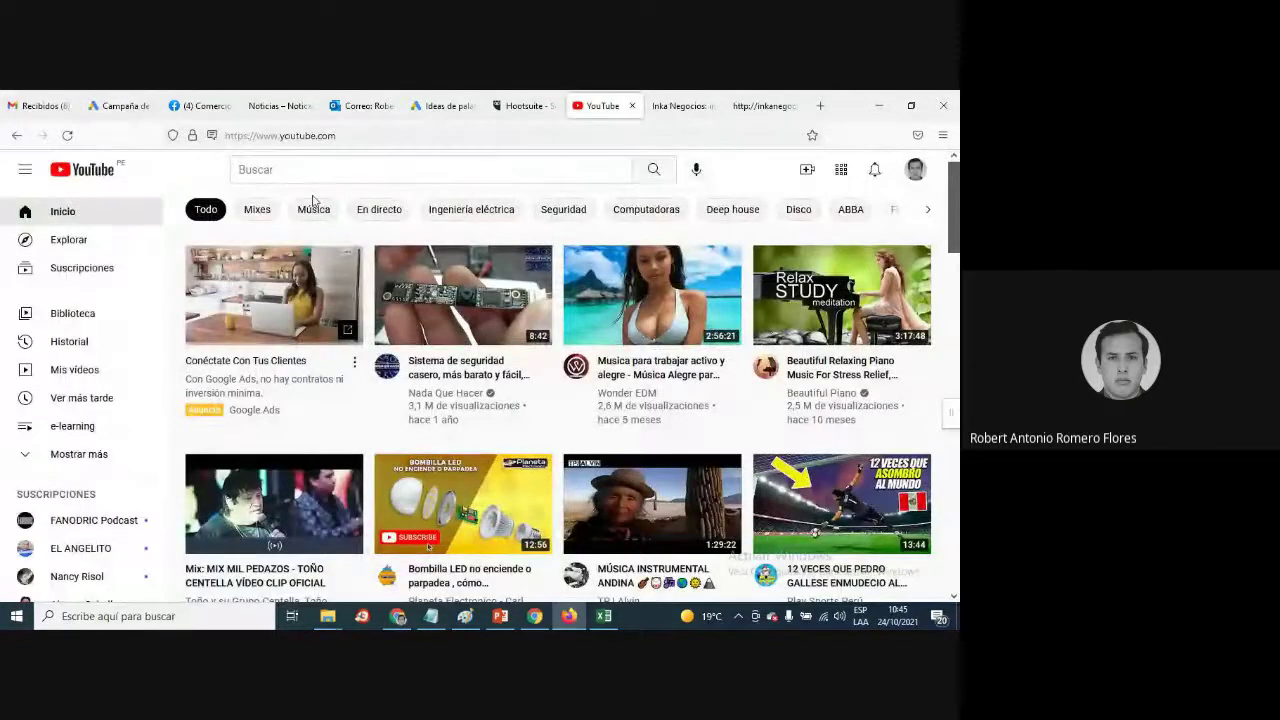
Open Studio's Contenido list and the details of the Herramientas de E-learning video.
{"action": "left_click", "coordinate": [78, 371]}
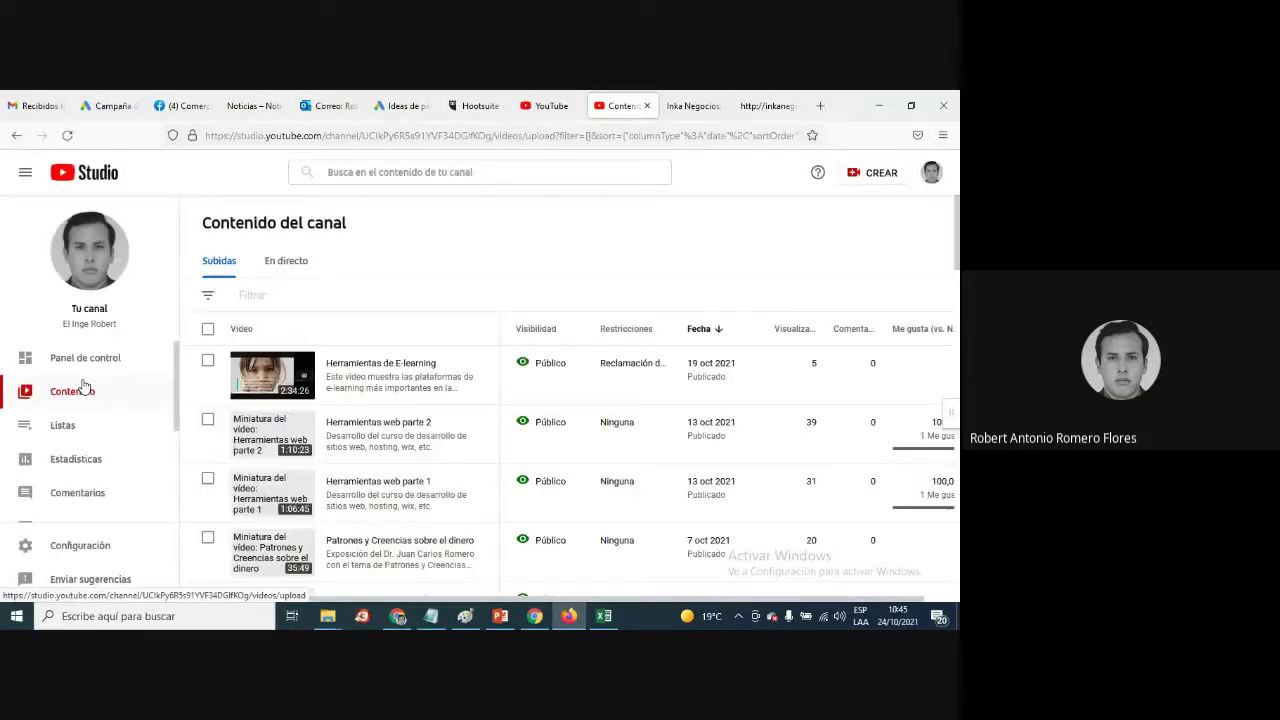
{"action": "scroll", "coordinate": [481, 285], "scroll_direction": "down", "scroll_amount": 1}
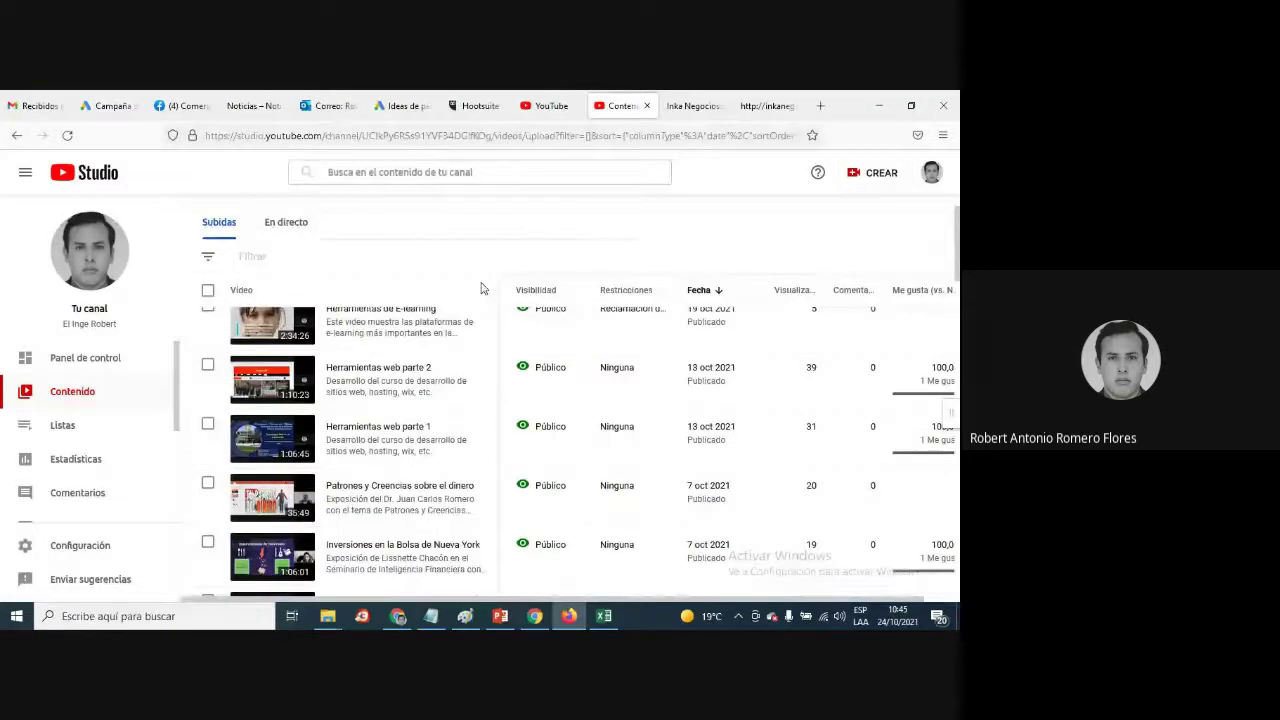
{"action": "scroll", "coordinate": [481, 288], "scroll_direction": "up", "scroll_amount": 1}
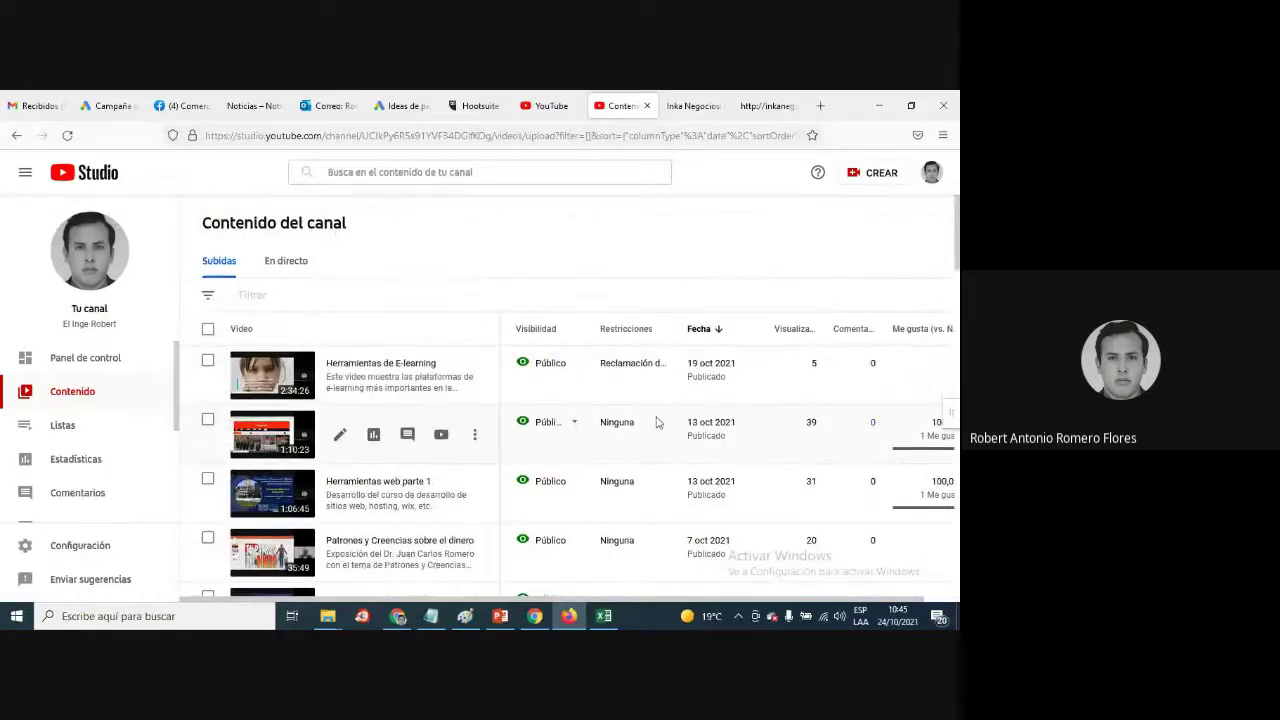
{"action": "scroll", "coordinate": [660, 424], "scroll_direction": "down", "scroll_amount": 5}
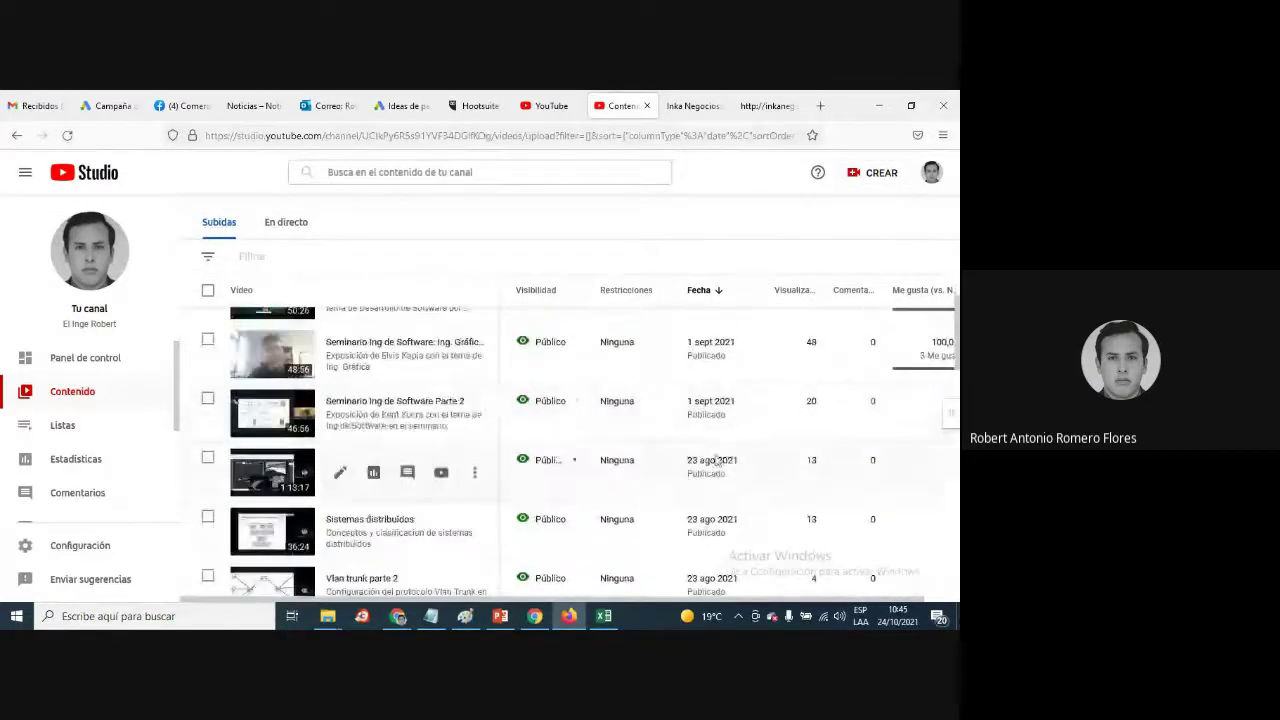
{"action": "scroll", "coordinate": [716, 460], "scroll_direction": "up", "scroll_amount": 5}
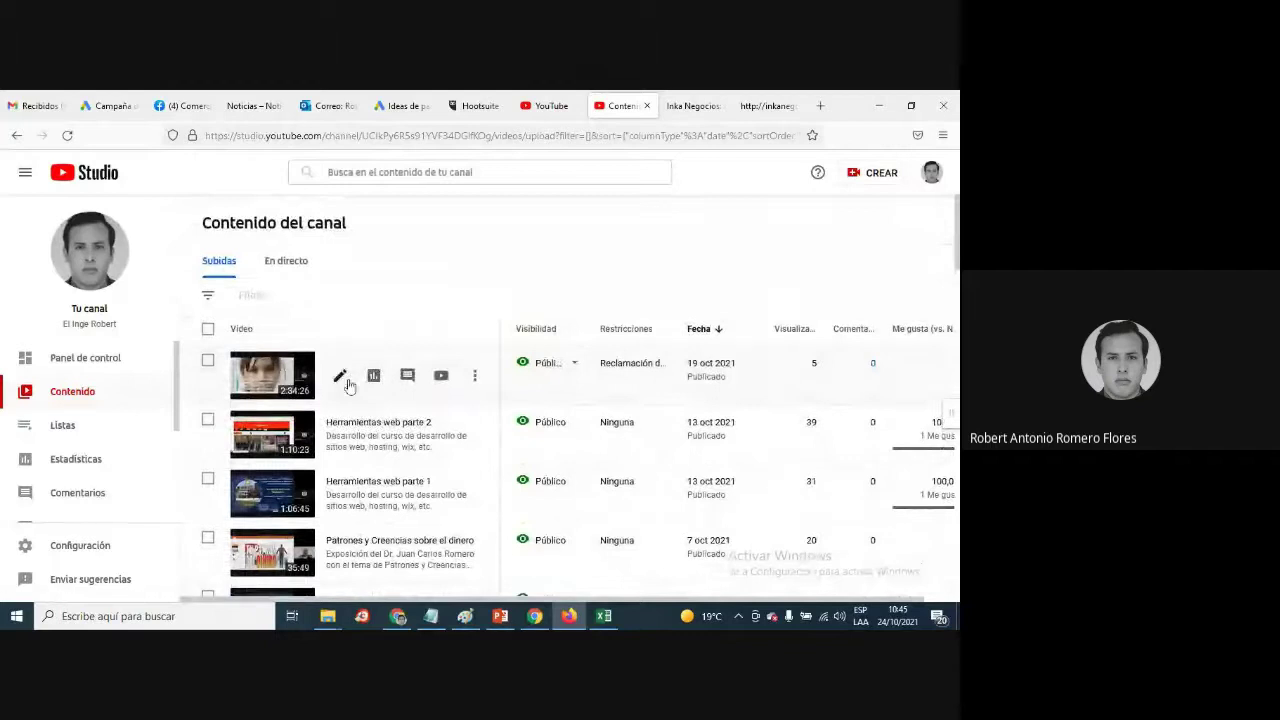
{"action": "left_click", "coordinate": [340, 377]}
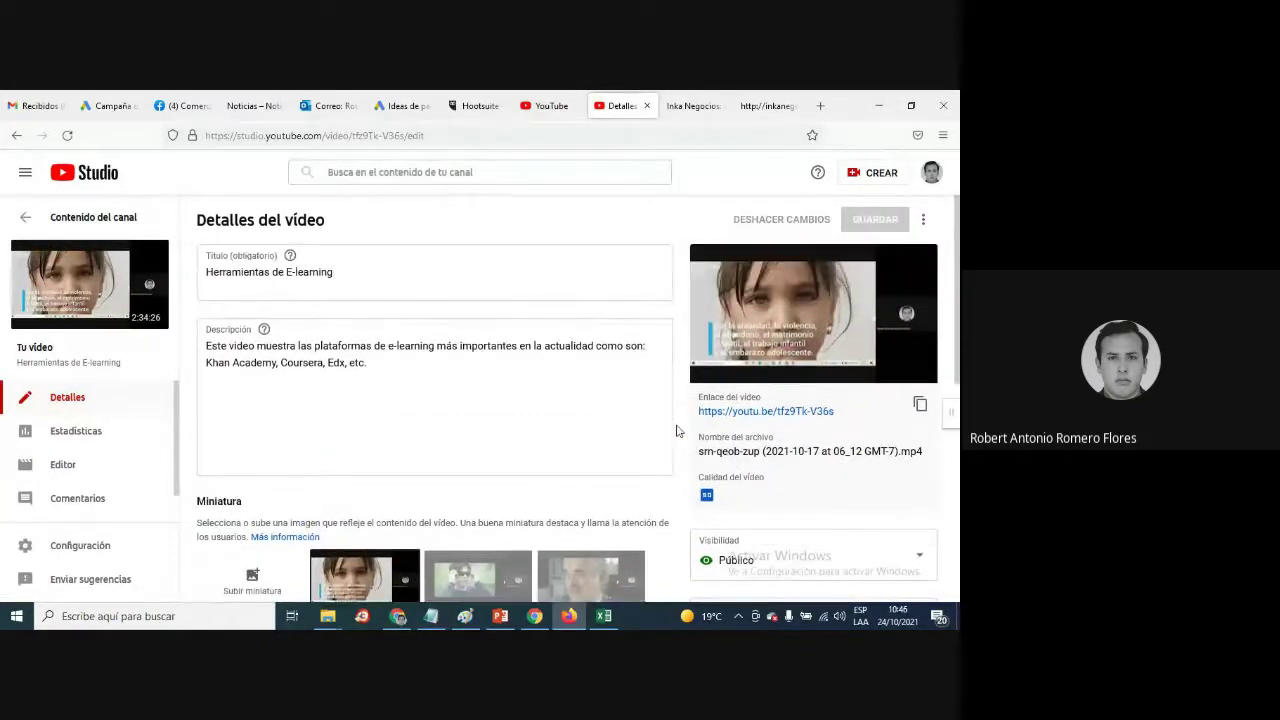
Expand MOSTRAR MÁS and add the tags 'profesor online' and 'maestro online'.
{"action": "scroll", "coordinate": [685, 440], "scroll_direction": "down", "scroll_amount": 5}
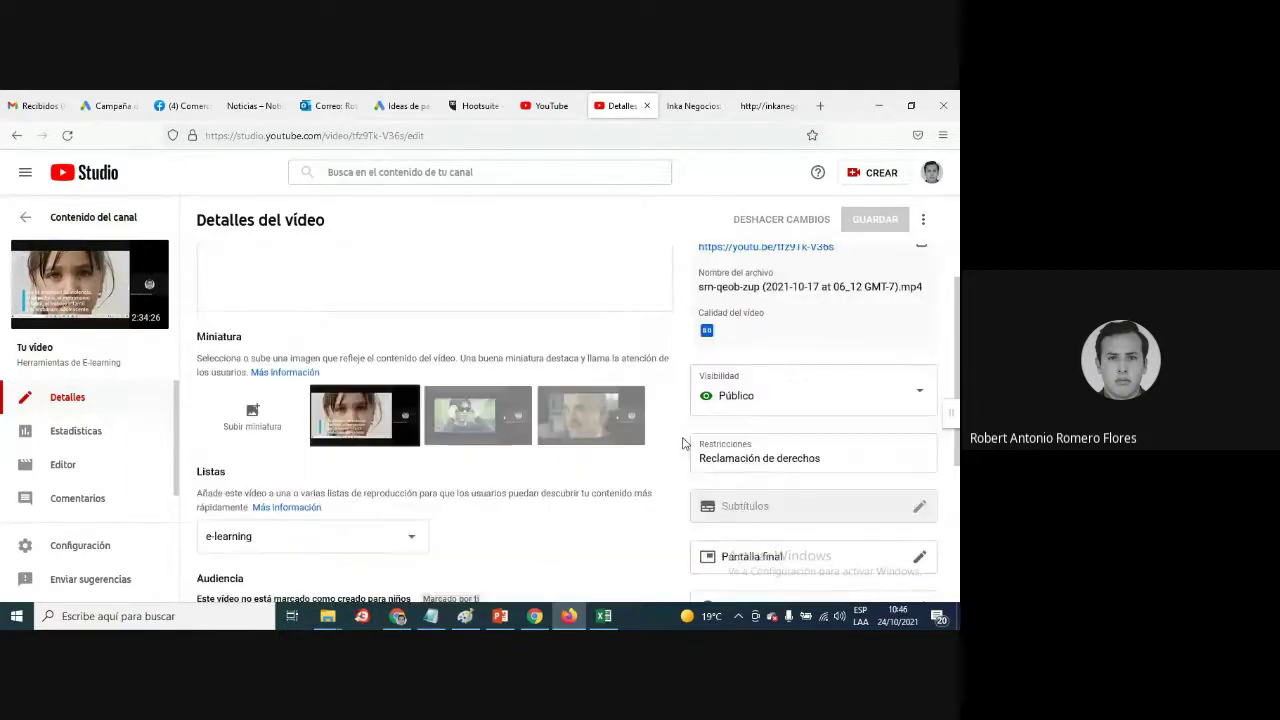
{"action": "scroll", "coordinate": [685, 443], "scroll_direction": "down", "scroll_amount": 1}
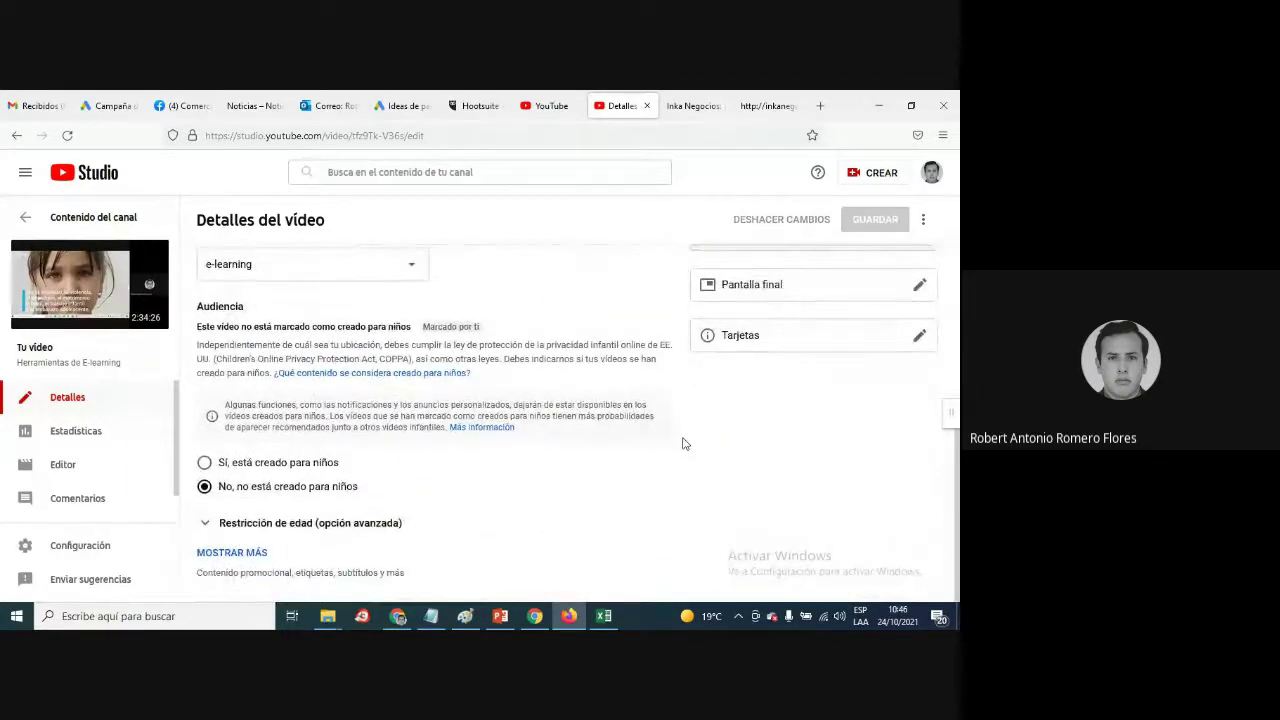
{"action": "left_click", "coordinate": [252, 562]}
{"action": "scroll", "coordinate": [557, 500], "scroll_direction": "down", "scroll_amount": 3}
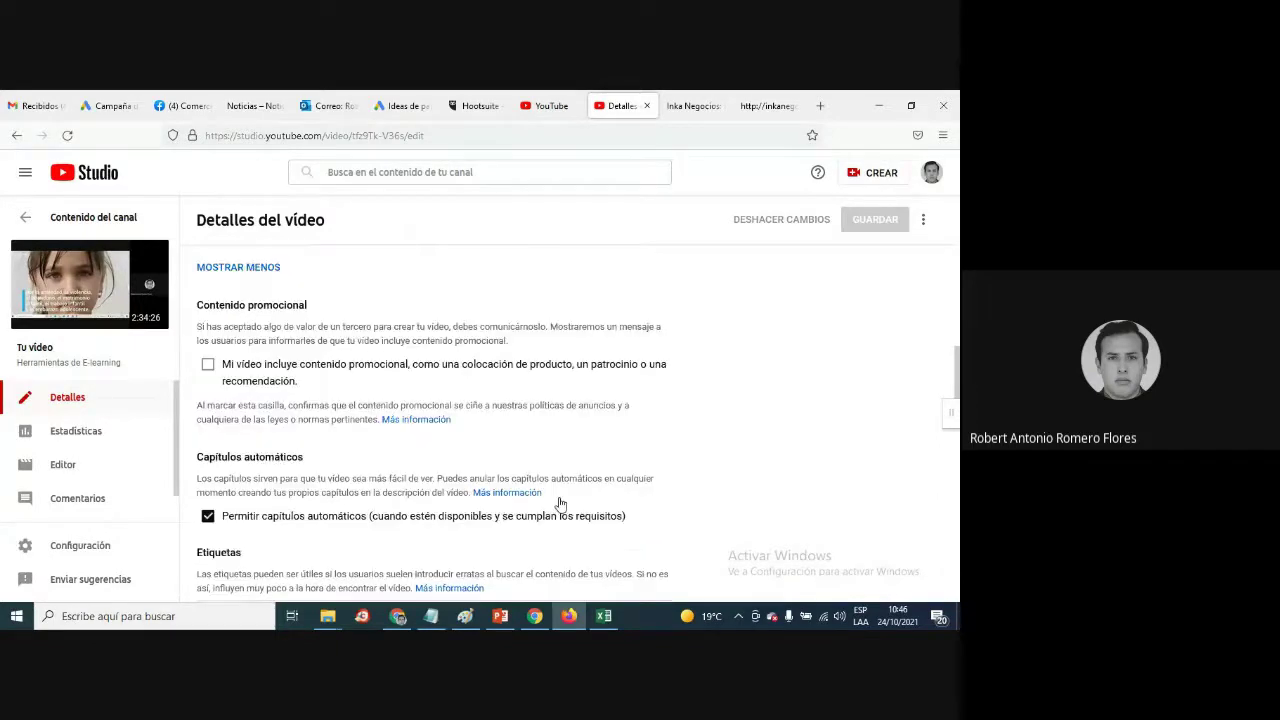
{"action": "scroll", "coordinate": [560, 503], "scroll_direction": "down", "scroll_amount": 2}
{"action": "left_click", "coordinate": [289, 421]}
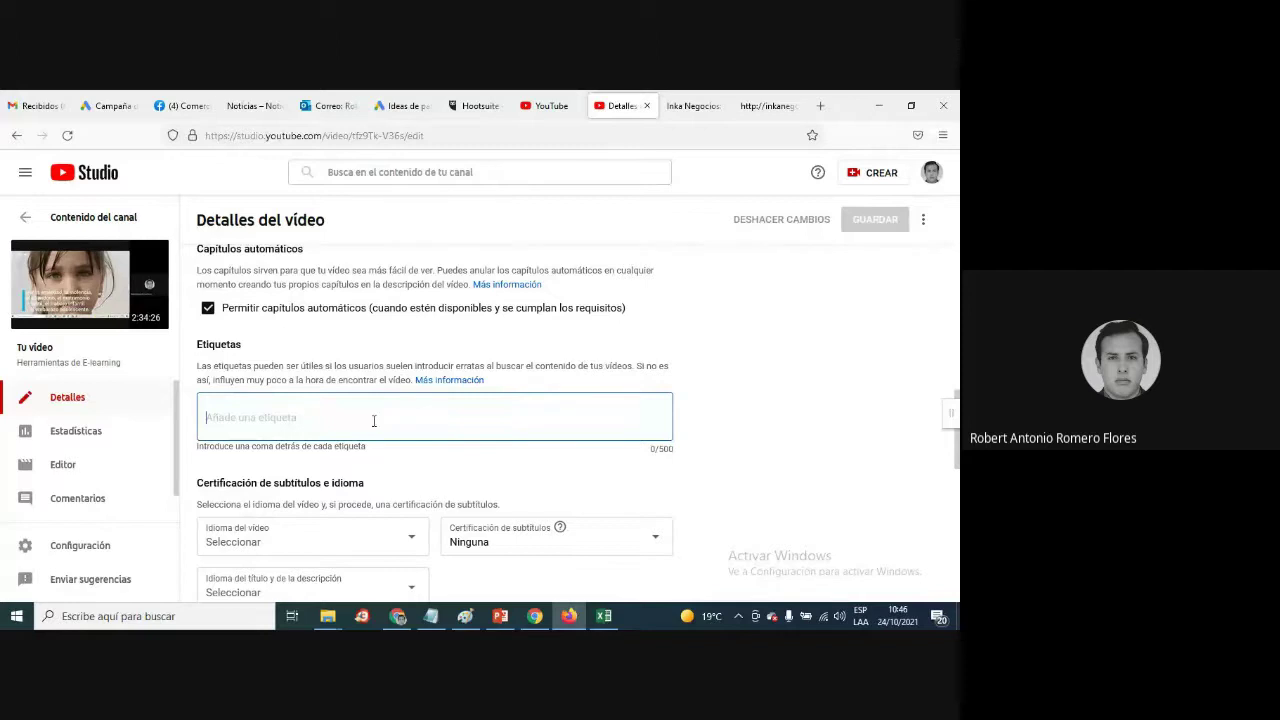
{"action": "type", "text": "pr"}
{"action": "type", "text": "ofesor online,"}
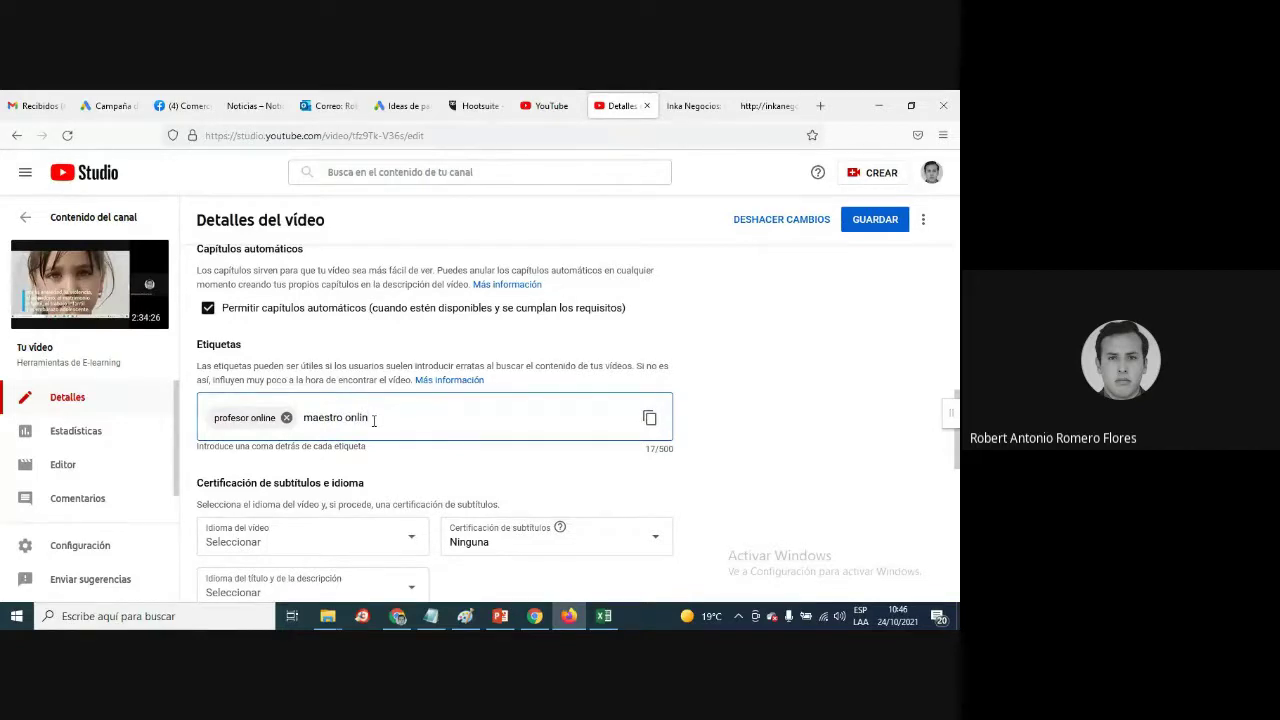
{"action": "type", "text": "maestro online,"}
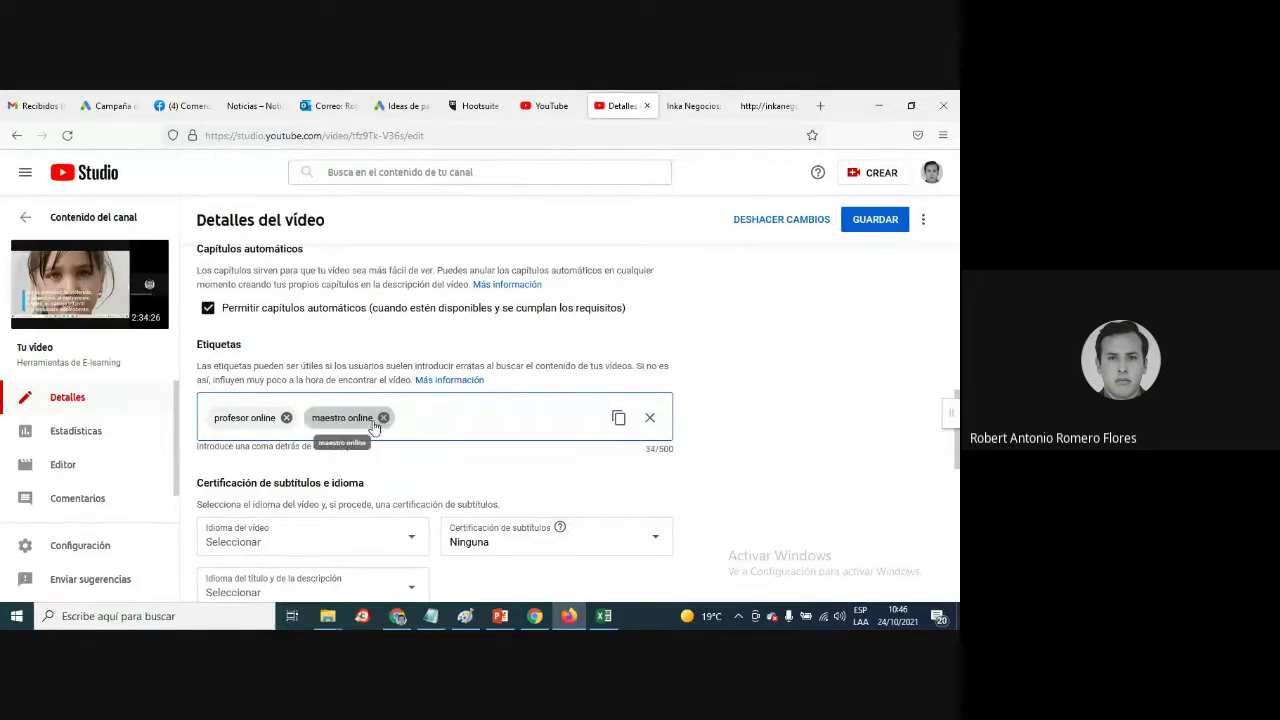
Look back over the video details, then begin a new search on the YouTube home tab.
{"action": "scroll", "coordinate": [724, 382], "scroll_direction": "up", "scroll_amount": 5}
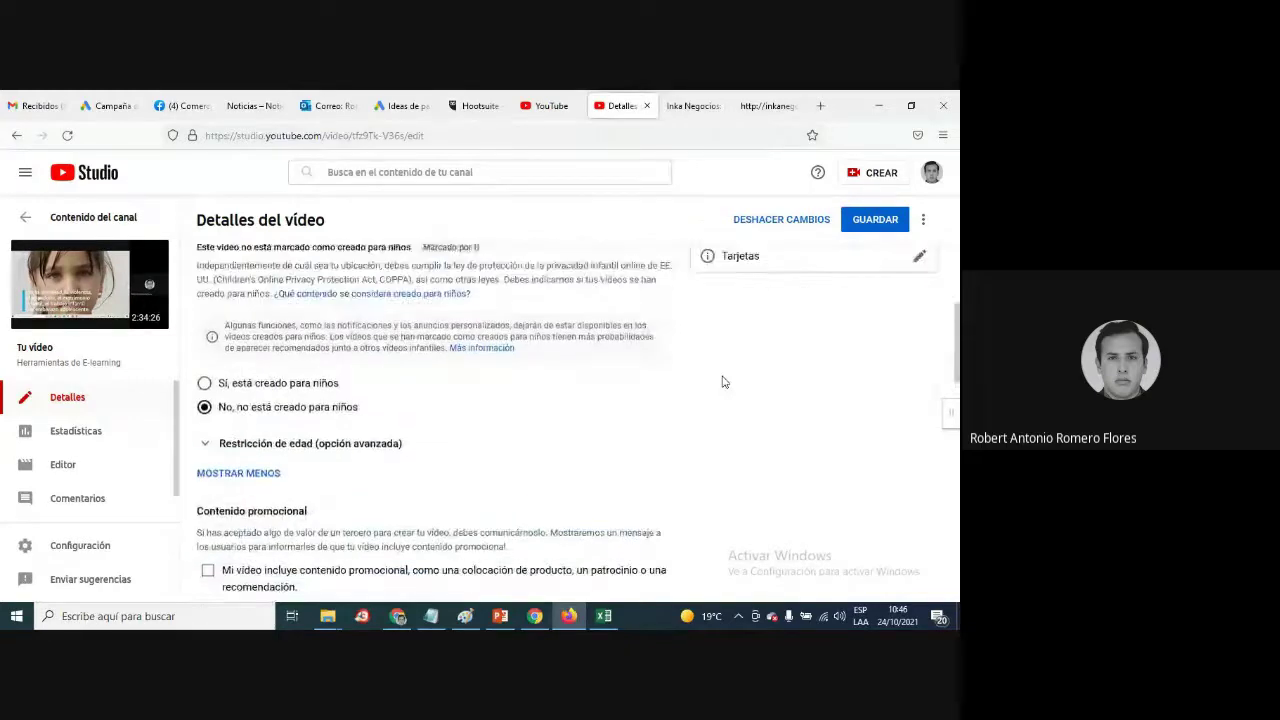
{"action": "scroll", "coordinate": [724, 382], "scroll_direction": "up", "scroll_amount": 3}
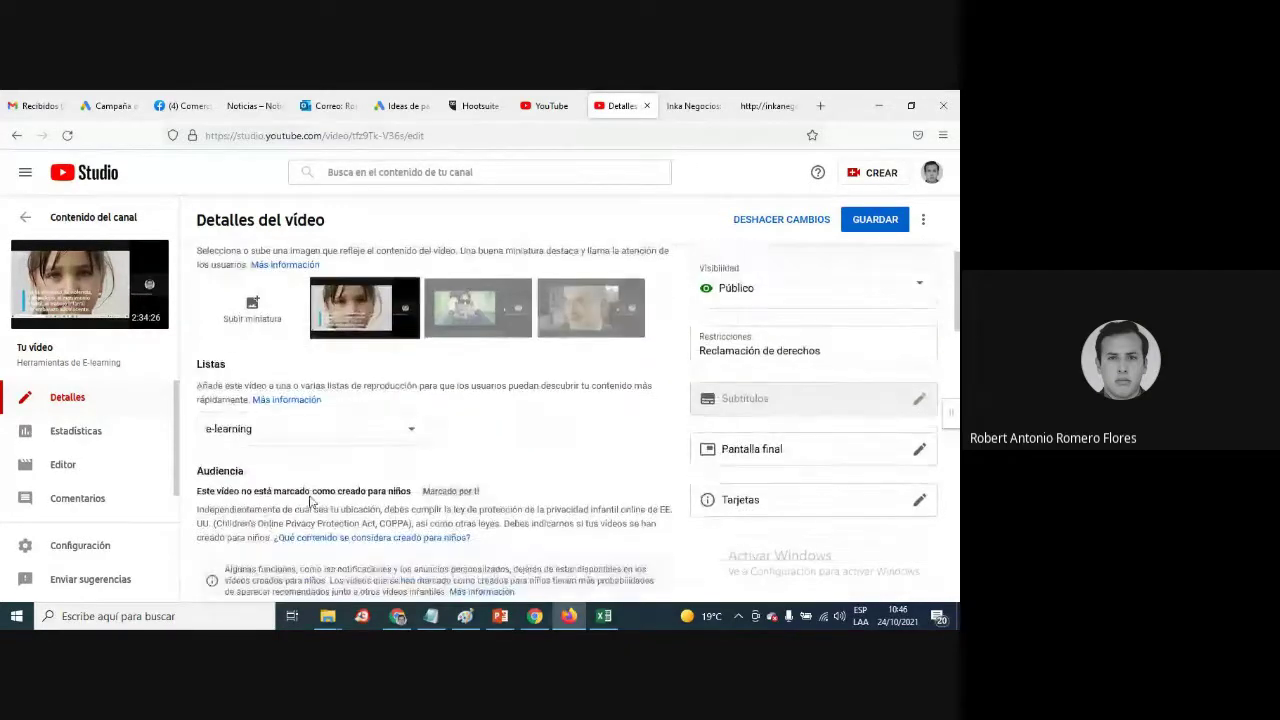
{"action": "scroll", "coordinate": [600, 500], "scroll_direction": "up", "scroll_amount": 3}
{"action": "mouse_move", "coordinate": [689, 503]}
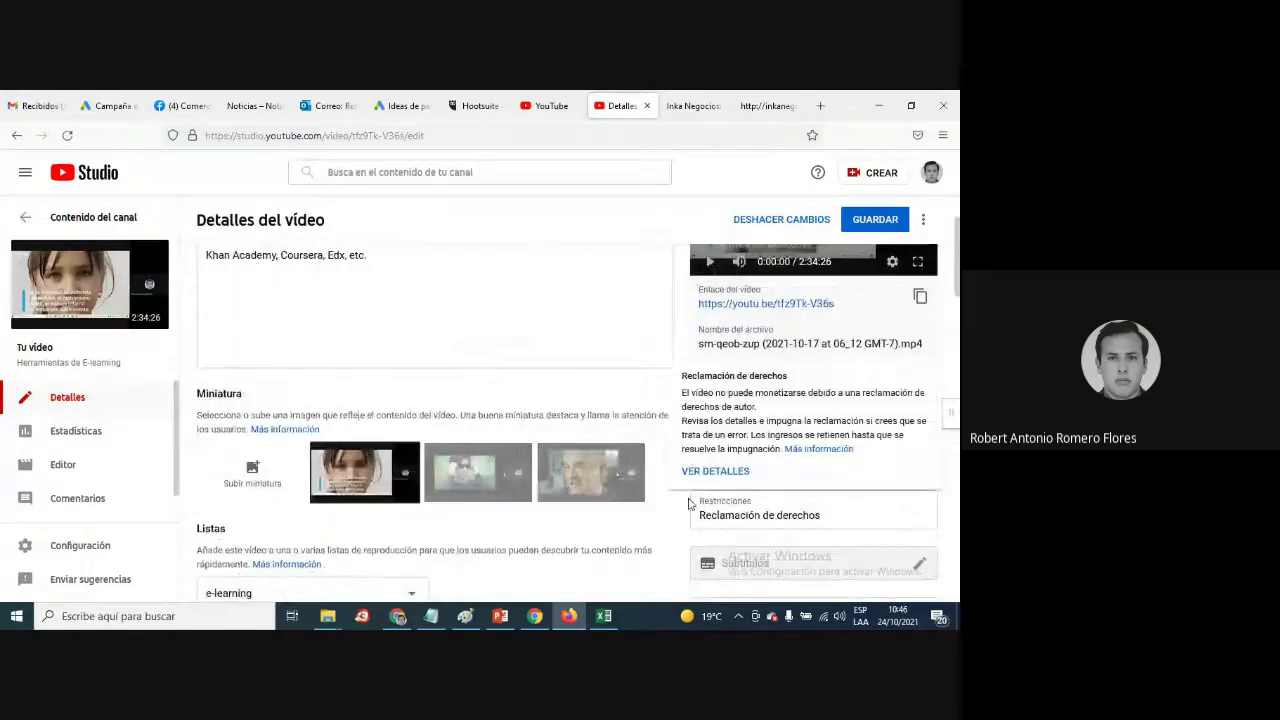
{"action": "scroll", "coordinate": [654, 517], "scroll_direction": "down", "scroll_amount": 10}
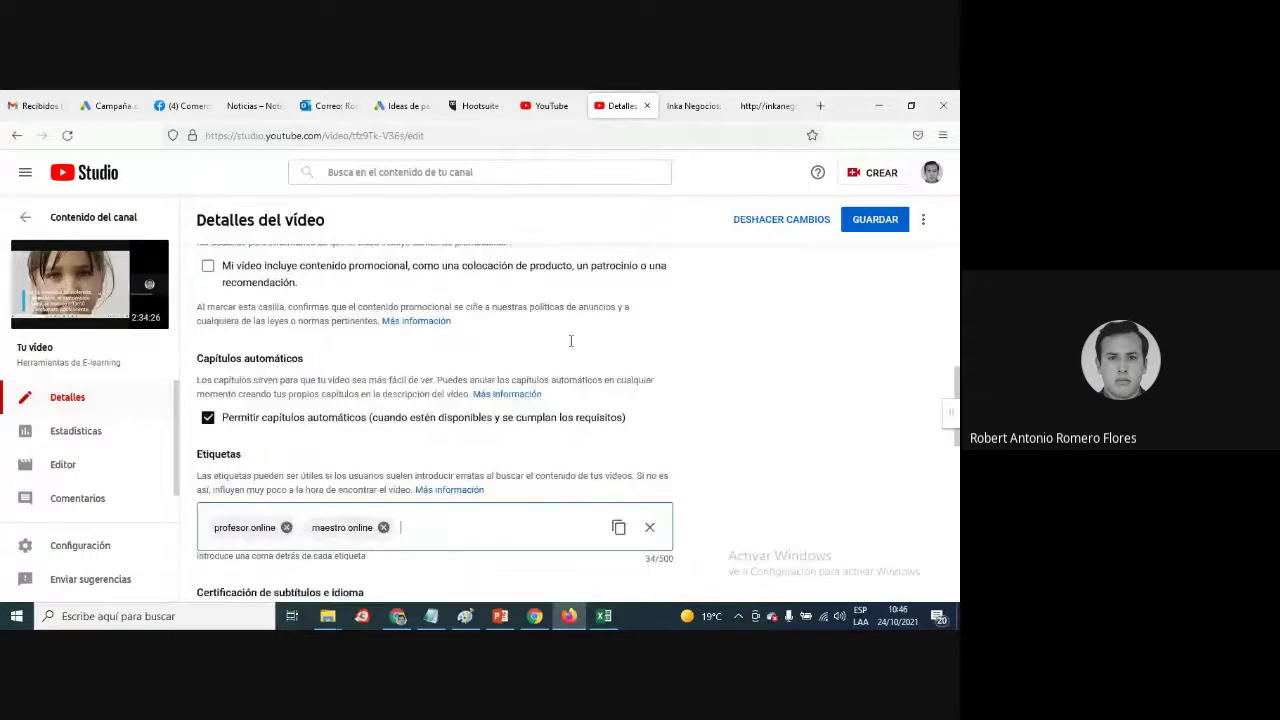
{"action": "left_click", "coordinate": [548, 105]}
{"action": "left_click", "coordinate": [314, 168]}
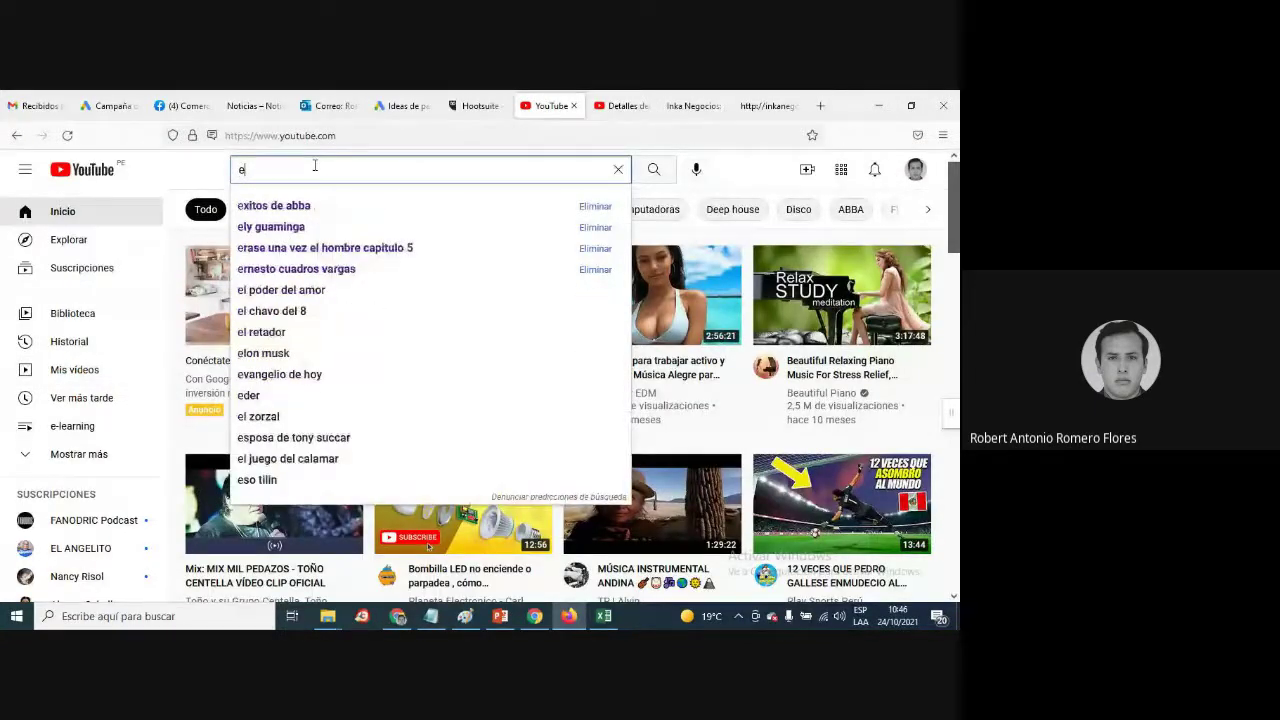
Search 'e learning que es y como funciona' and paste that query as a video tag.
{"action": "type", "text": "e lear"}
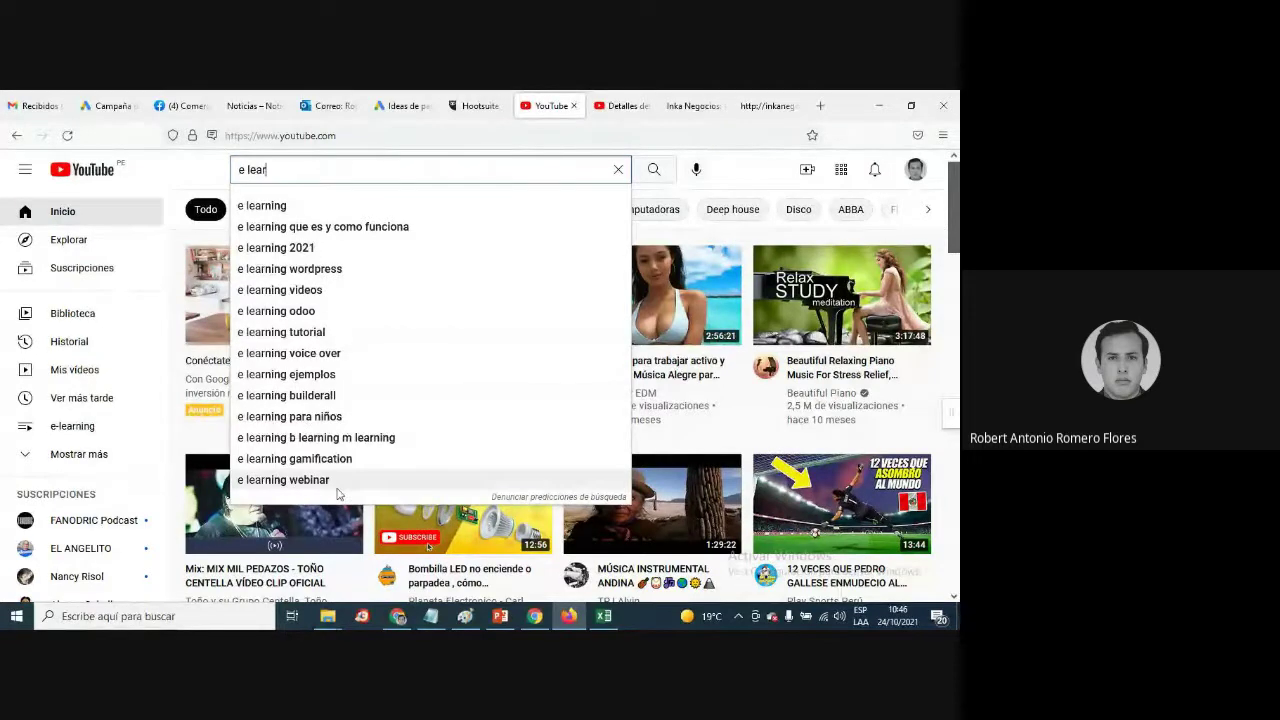
{"action": "left_click", "coordinate": [420, 227]}
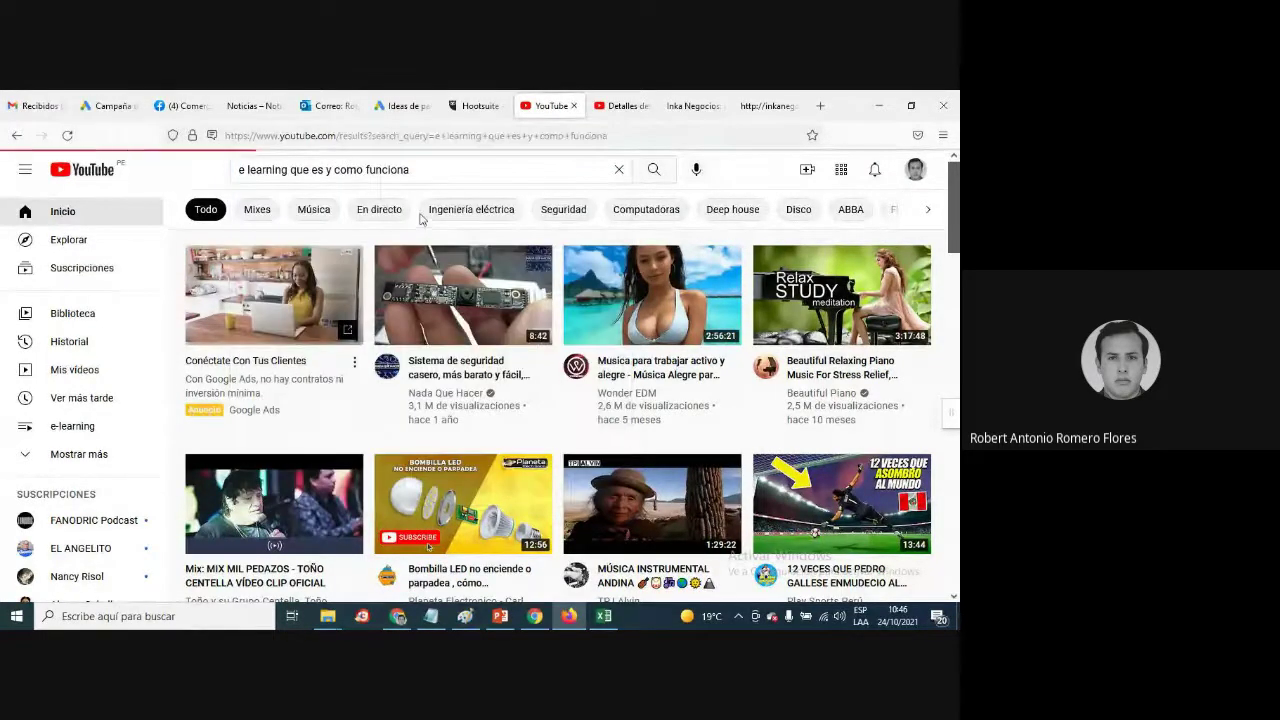
{"action": "left_click", "coordinate": [440, 169]}
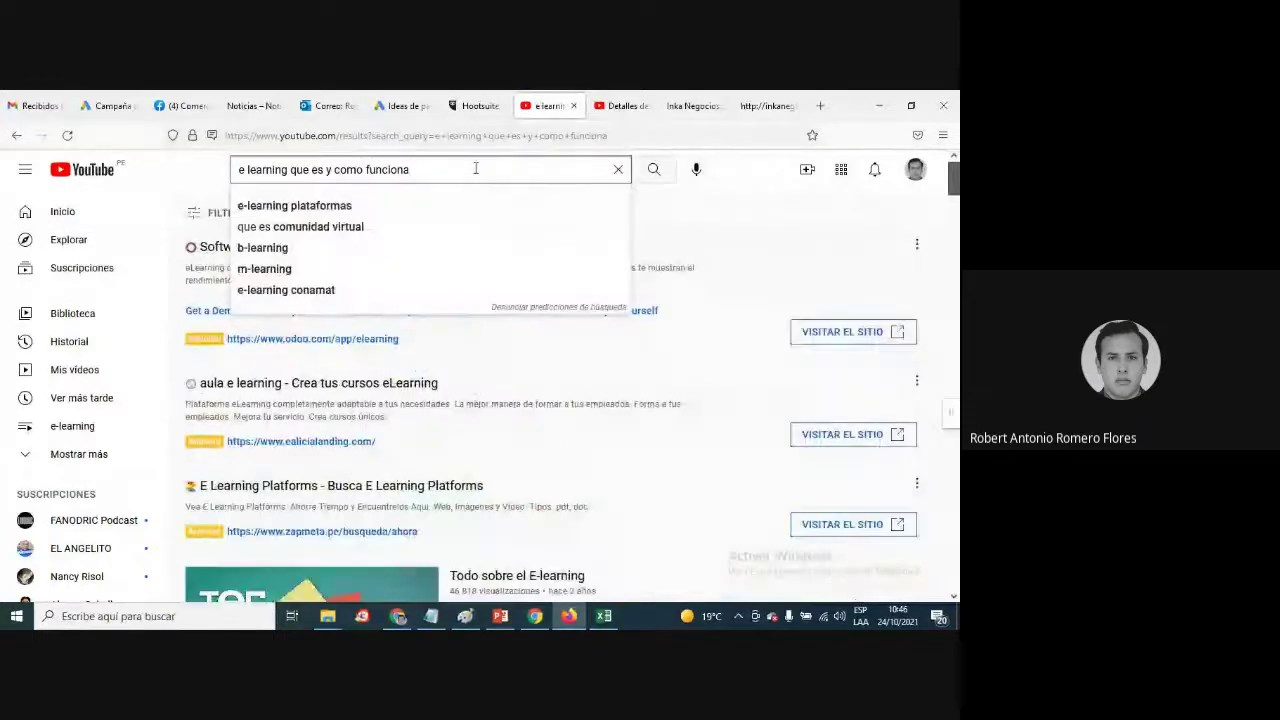
{"action": "left_click_drag", "start_coordinate": [476, 169], "coordinate": [92, 162]}
{"action": "key", "text": "ctrl+c"}
{"action": "left_click", "coordinate": [620, 105]}
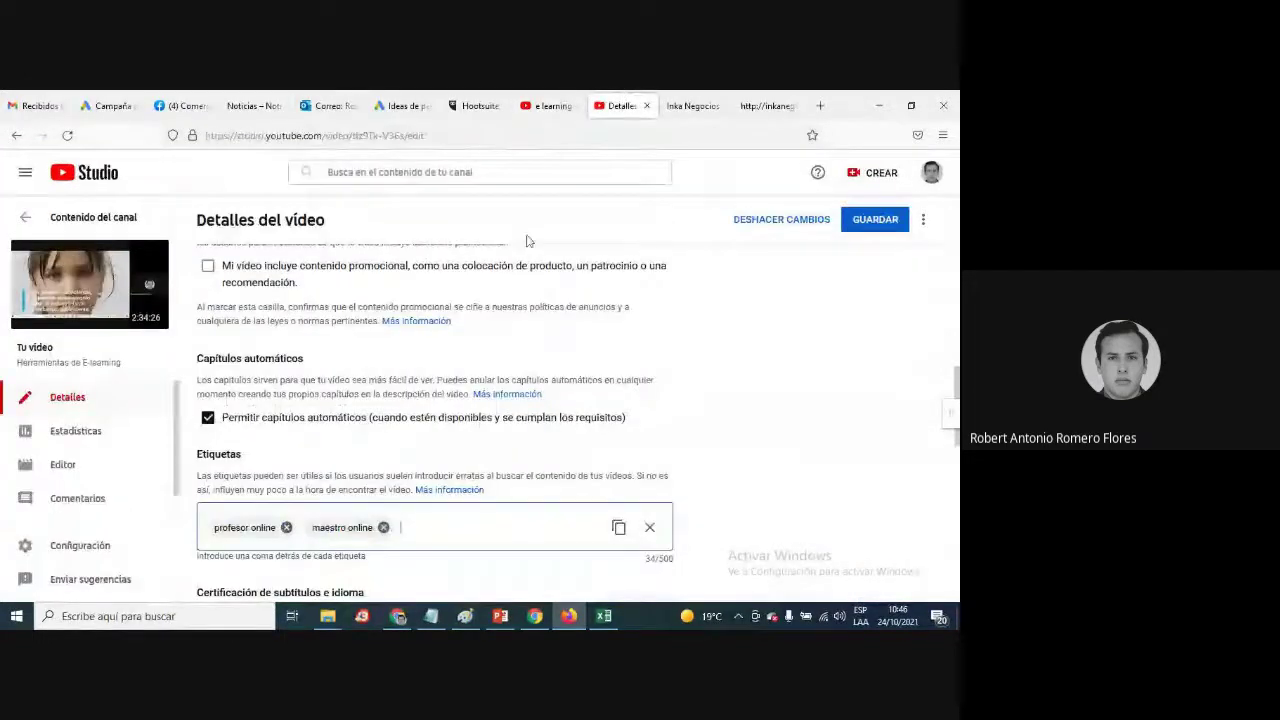
{"action": "left_click", "coordinate": [508, 510]}
{"action": "key", "text": "ctrl+v"}
Refine the search to 'e learning tutorial' and paste it as another tag.
{"action": "left_click", "coordinate": [548, 105]}
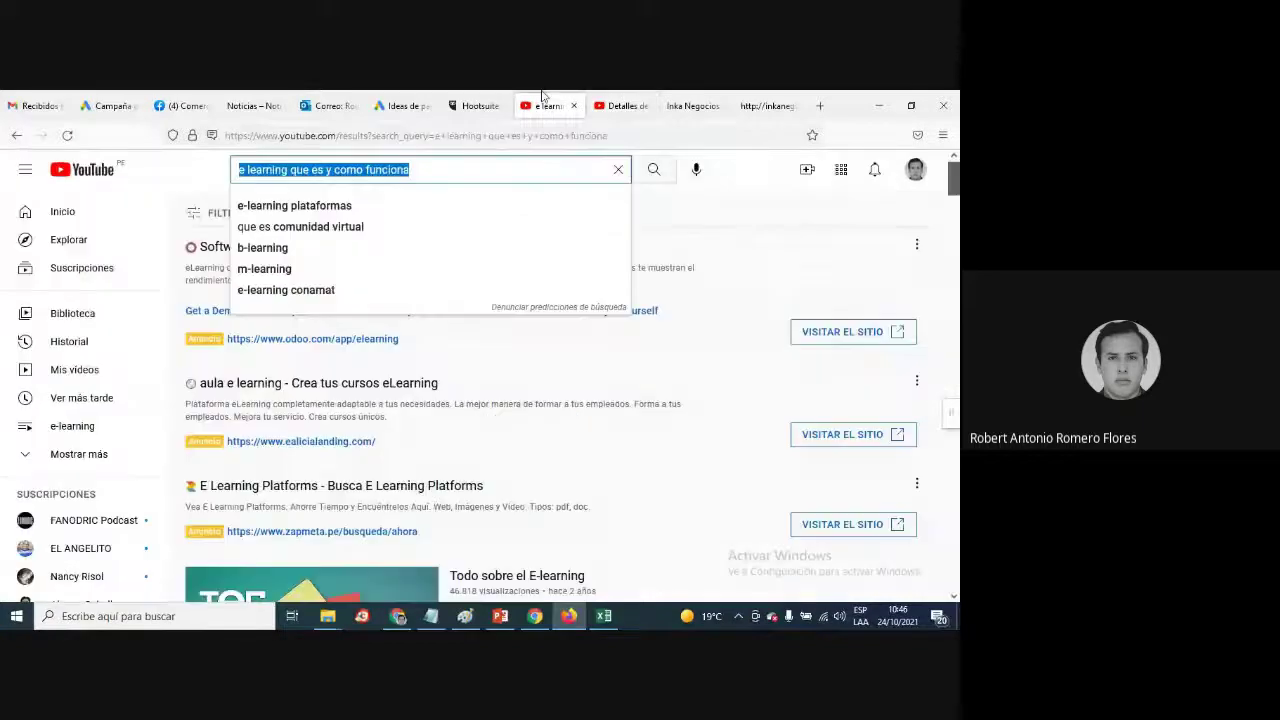
{"action": "left_click", "coordinate": [290, 172]}
{"action": "left_click_drag", "start_coordinate": [290, 170], "coordinate": [533, 179]}
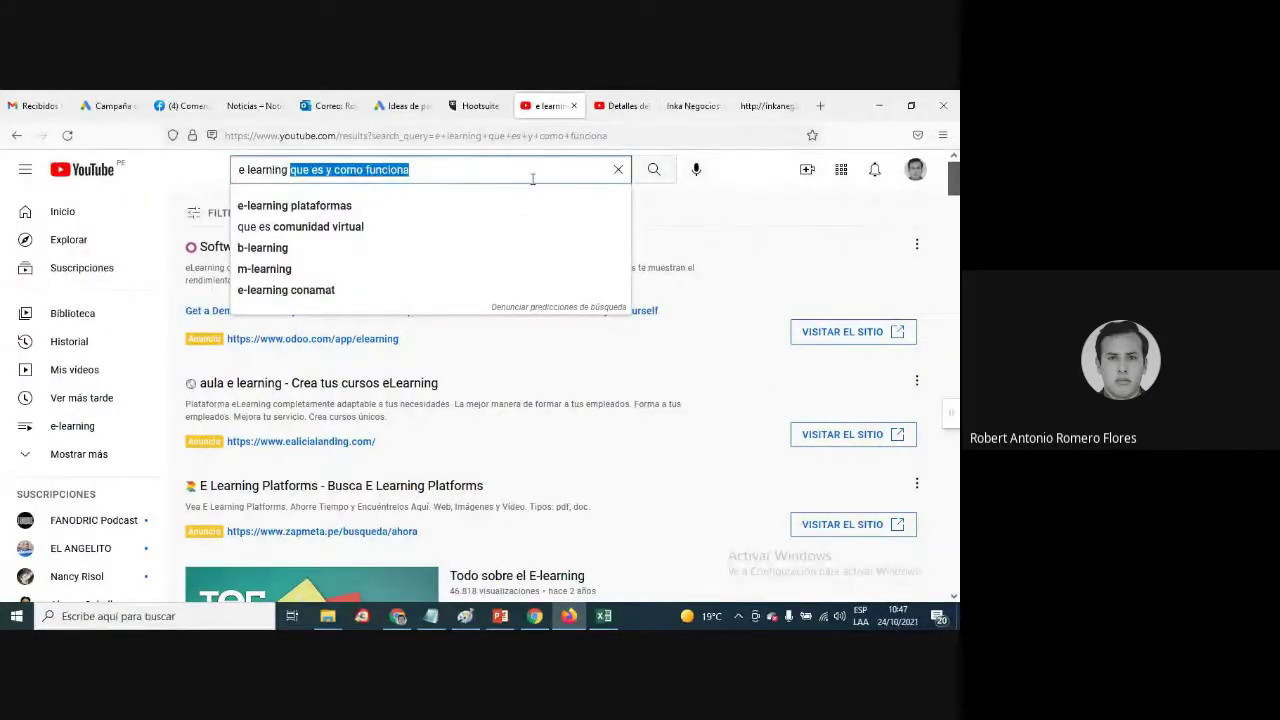
{"action": "key", "text": "BackSpace"}
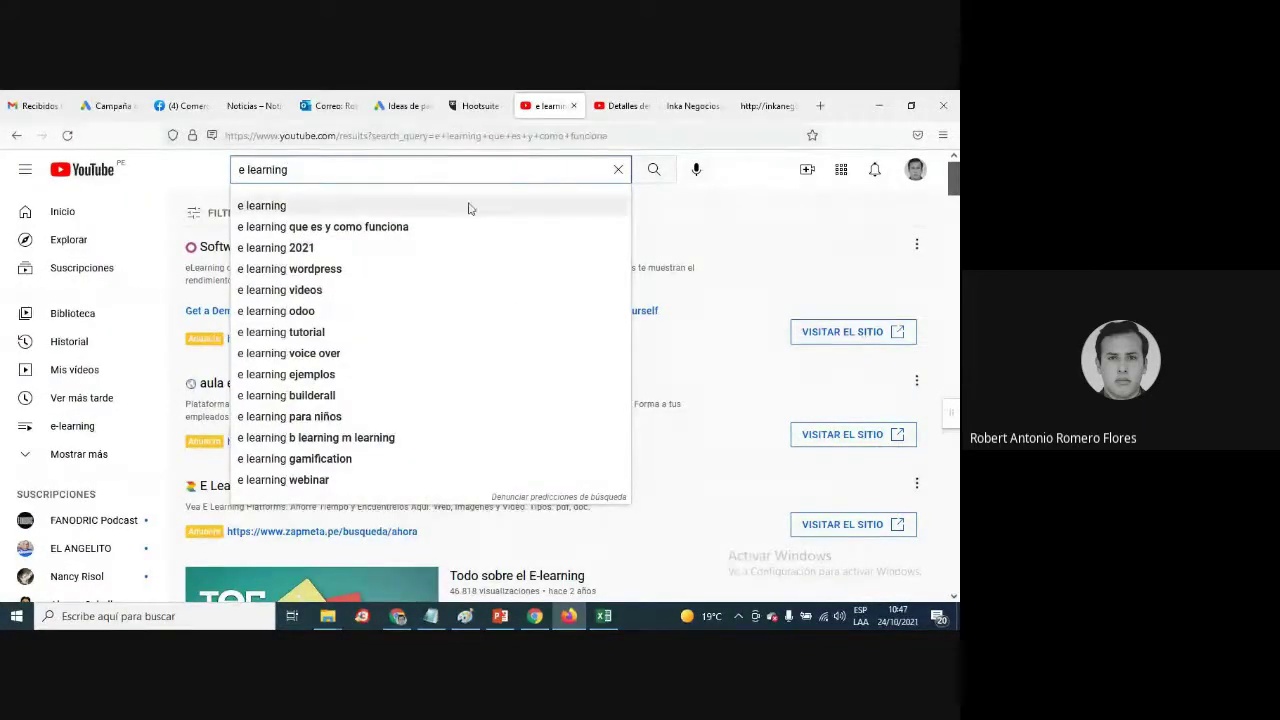
{"action": "left_click", "coordinate": [365, 333]}
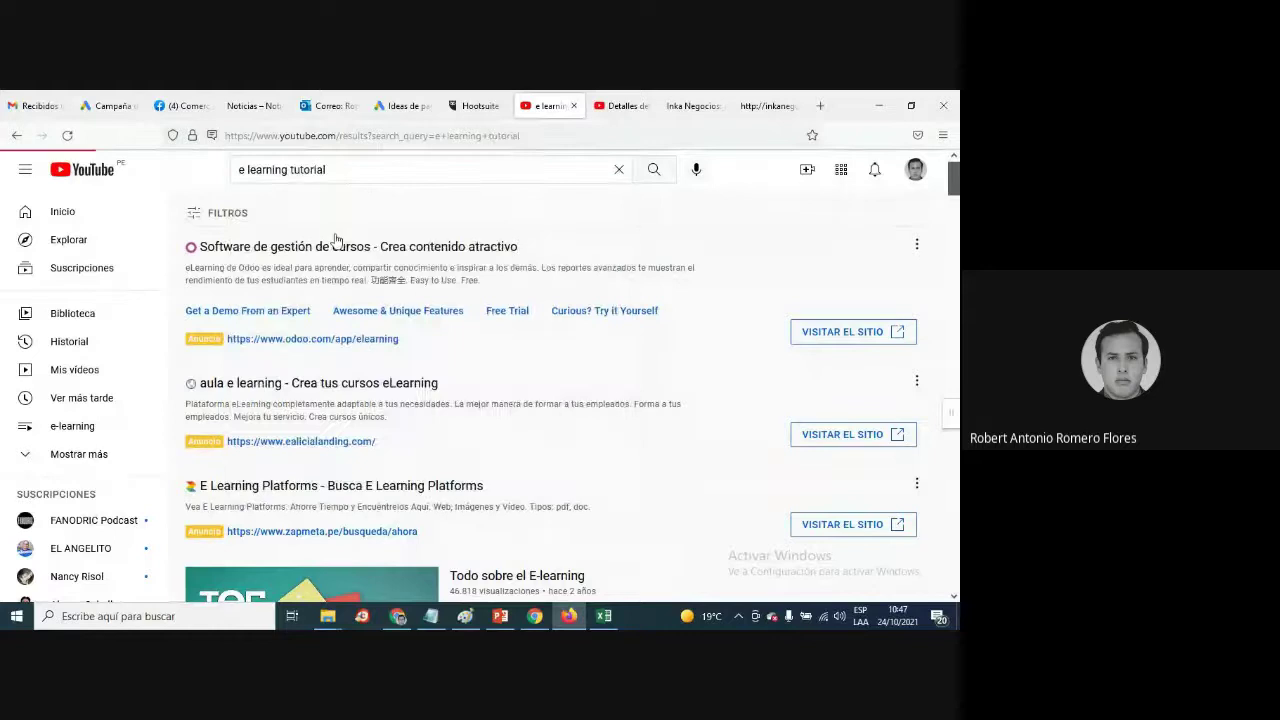
{"action": "left_click", "coordinate": [345, 168]}
{"action": "key", "text": "ctrl+a"}
{"action": "key", "text": "ctrl+c"}
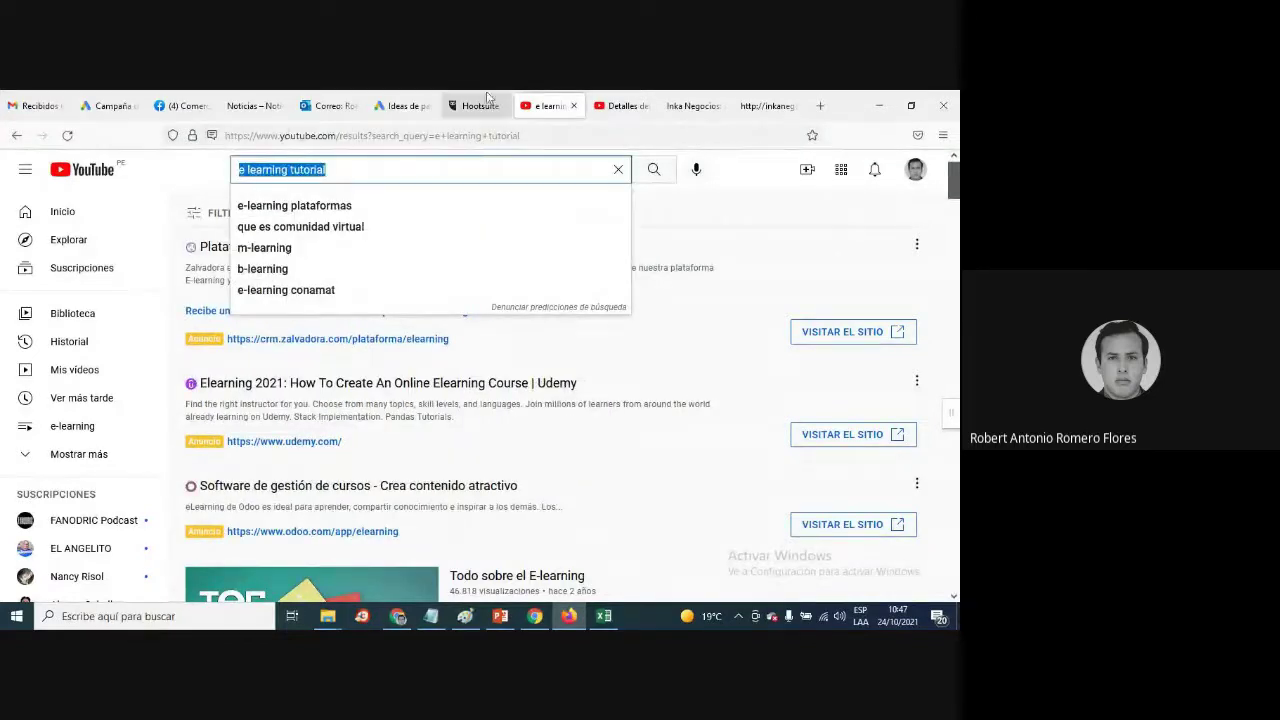
{"action": "left_click", "coordinate": [602, 105]}
{"action": "key", "text": "ctrl+v"}
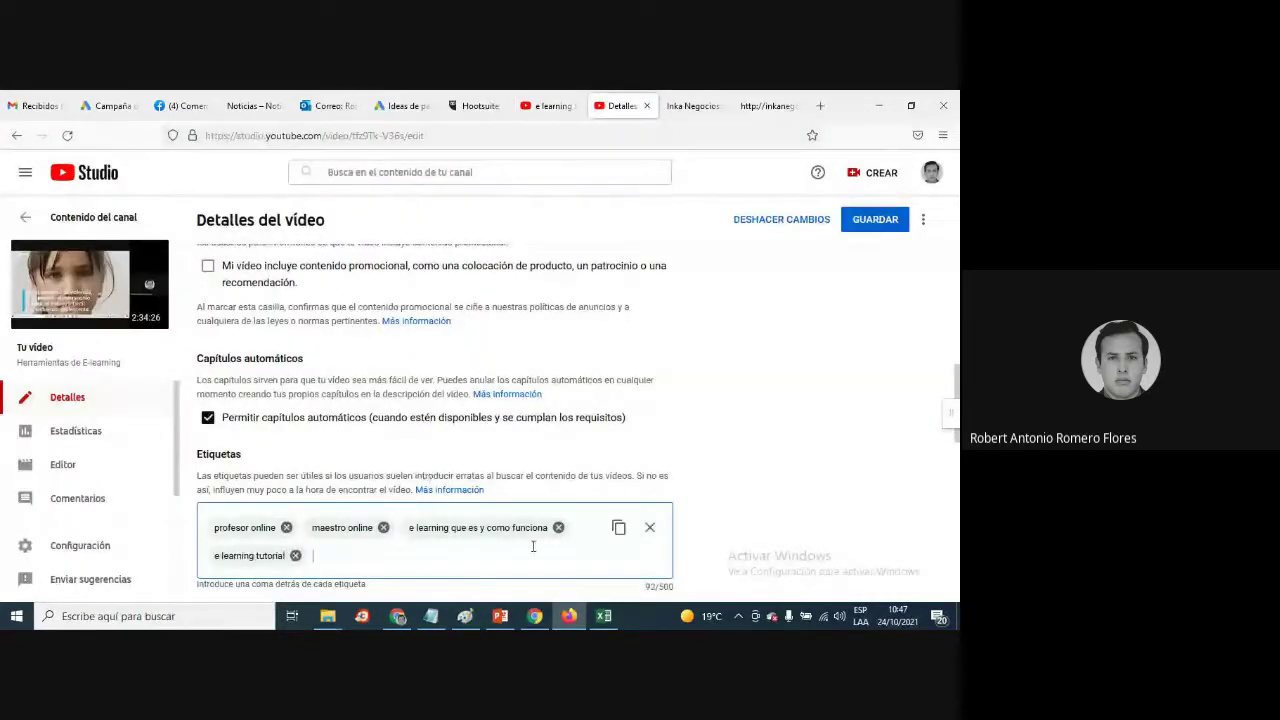
{"action": "left_click", "coordinate": [555, 97]}
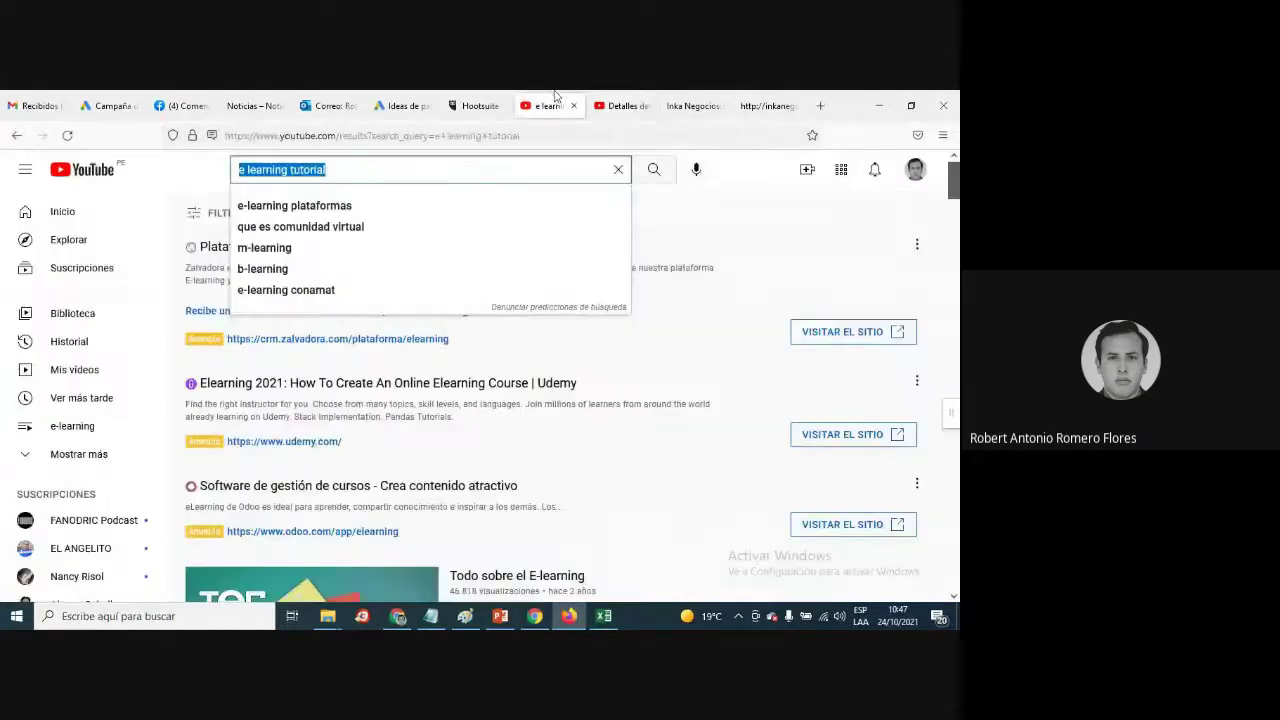
{"action": "left_click", "coordinate": [618, 105]}
Scroll the video details, then return to the 'e learning' search results.
{"action": "scroll", "coordinate": [667, 468], "scroll_direction": "down", "scroll_amount": 3}
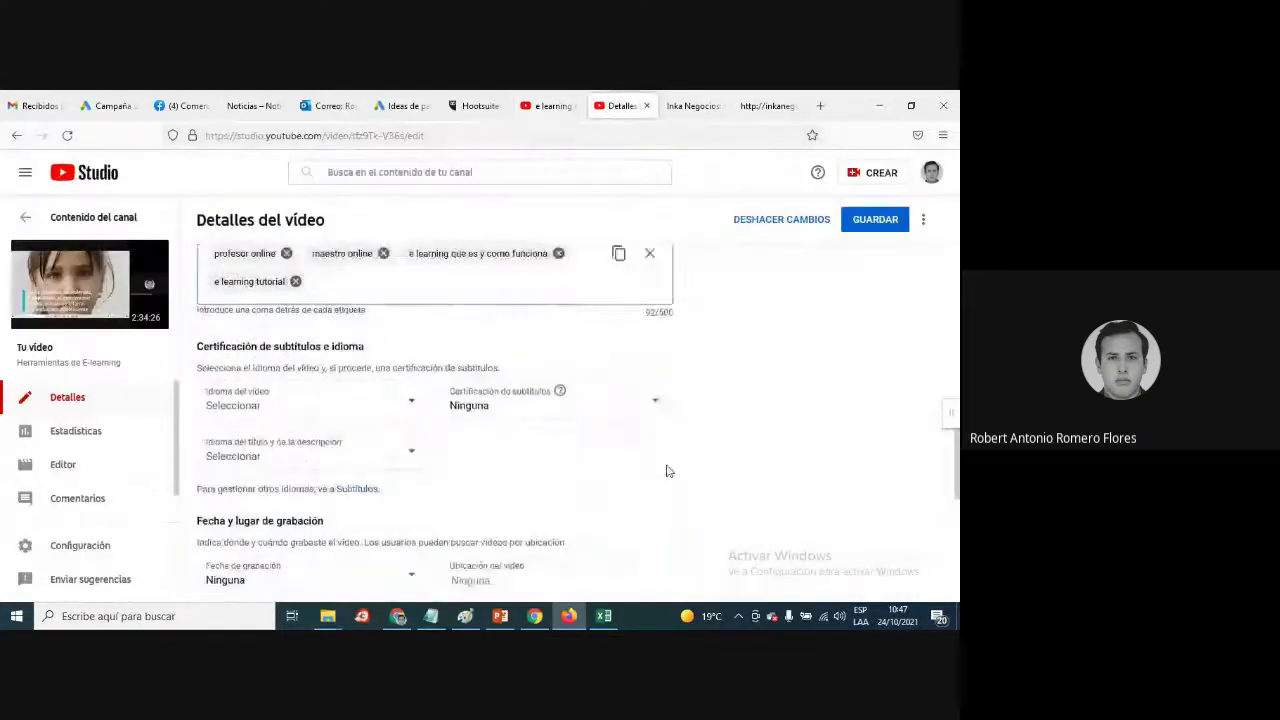
{"action": "scroll", "coordinate": [668, 471], "scroll_direction": "up", "scroll_amount": 2}
{"action": "scroll", "coordinate": [666, 466], "scroll_direction": "up", "scroll_amount": 3}
{"action": "scroll", "coordinate": [691, 449], "scroll_direction": "down", "scroll_amount": 5}
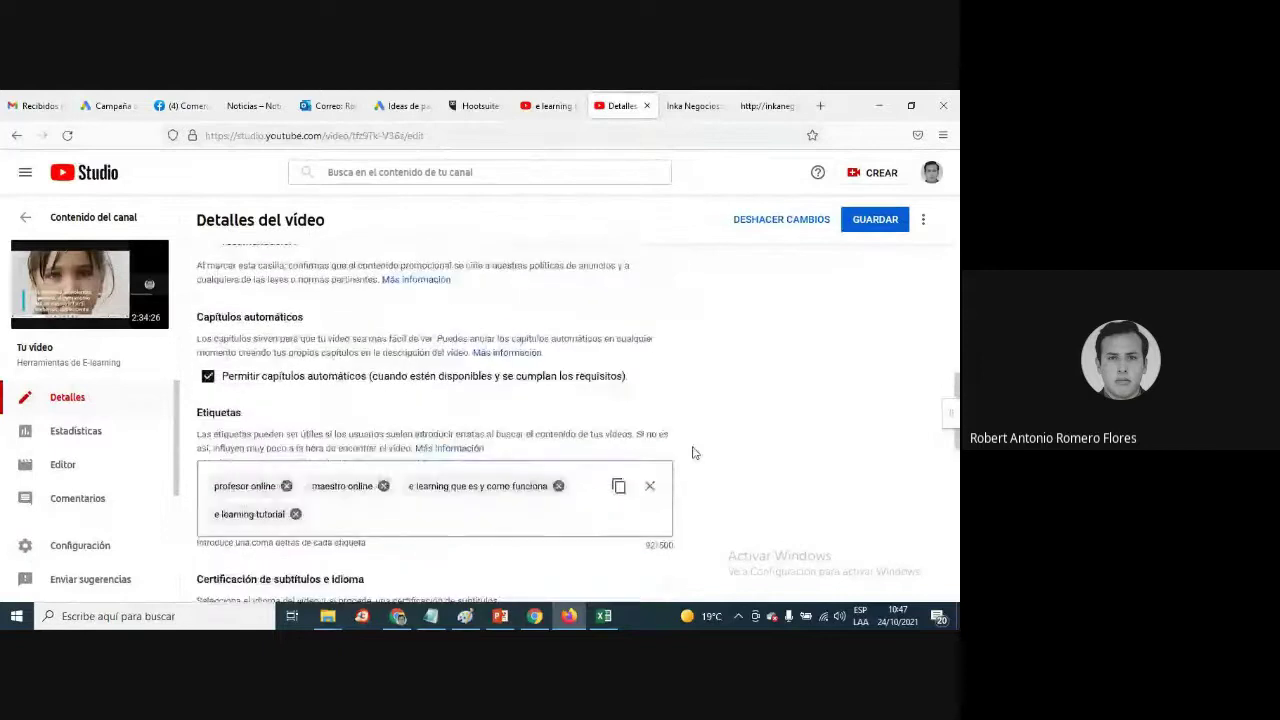
{"action": "scroll", "coordinate": [694, 452], "scroll_direction": "up", "scroll_amount": 2}
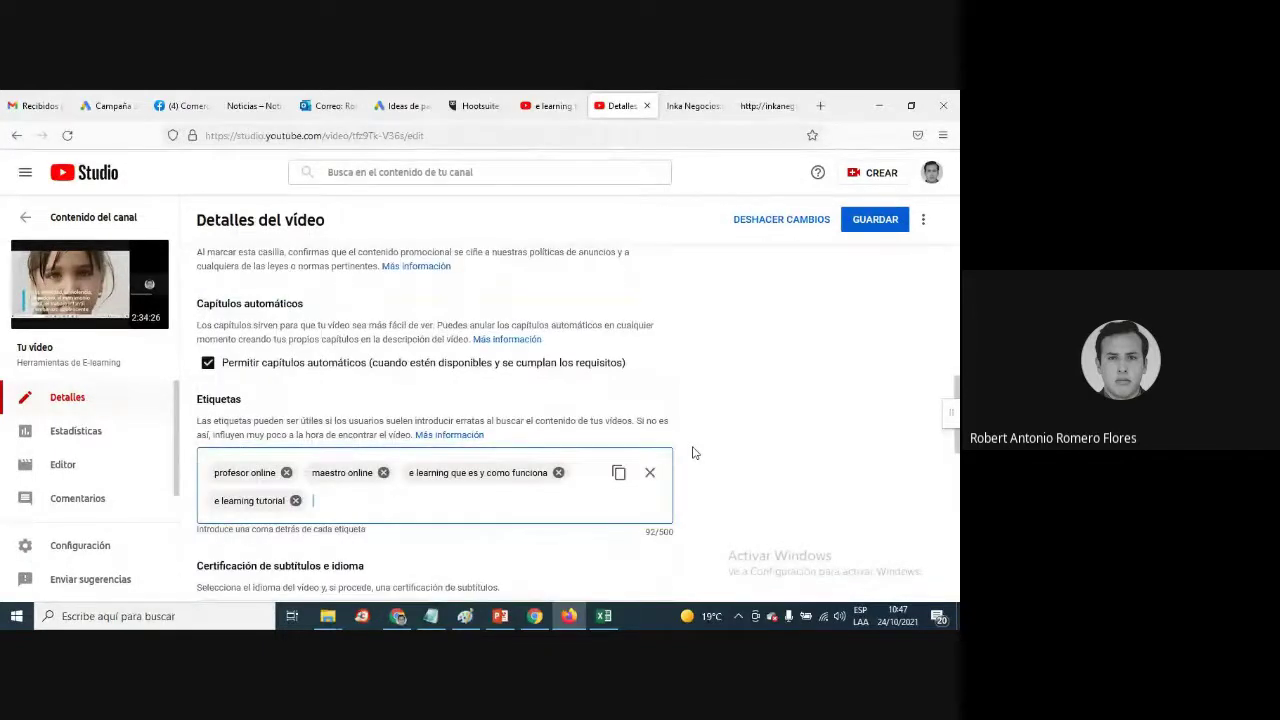
{"action": "scroll", "coordinate": [693, 453], "scroll_direction": "down", "scroll_amount": 1}
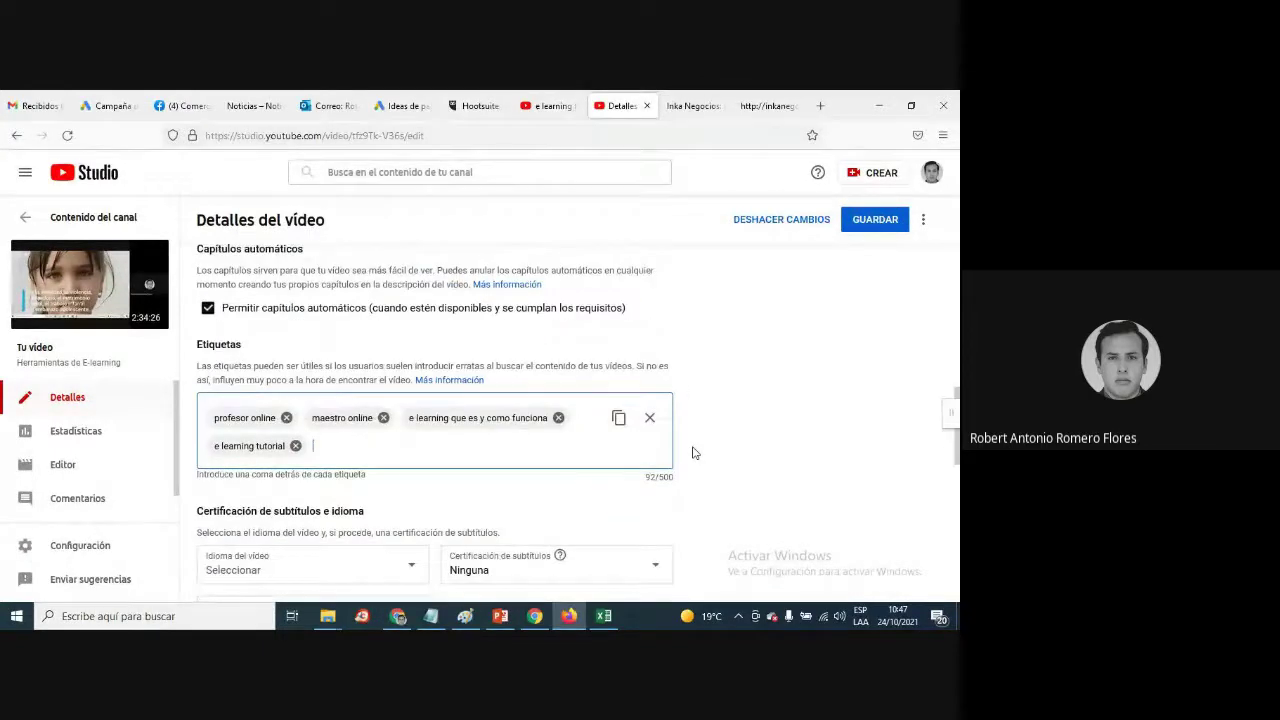
{"action": "scroll", "coordinate": [691, 450], "scroll_direction": "up", "scroll_amount": 2}
{"action": "scroll", "coordinate": [693, 453], "scroll_direction": "down", "scroll_amount": 2}
{"action": "left_click", "coordinate": [548, 105]}
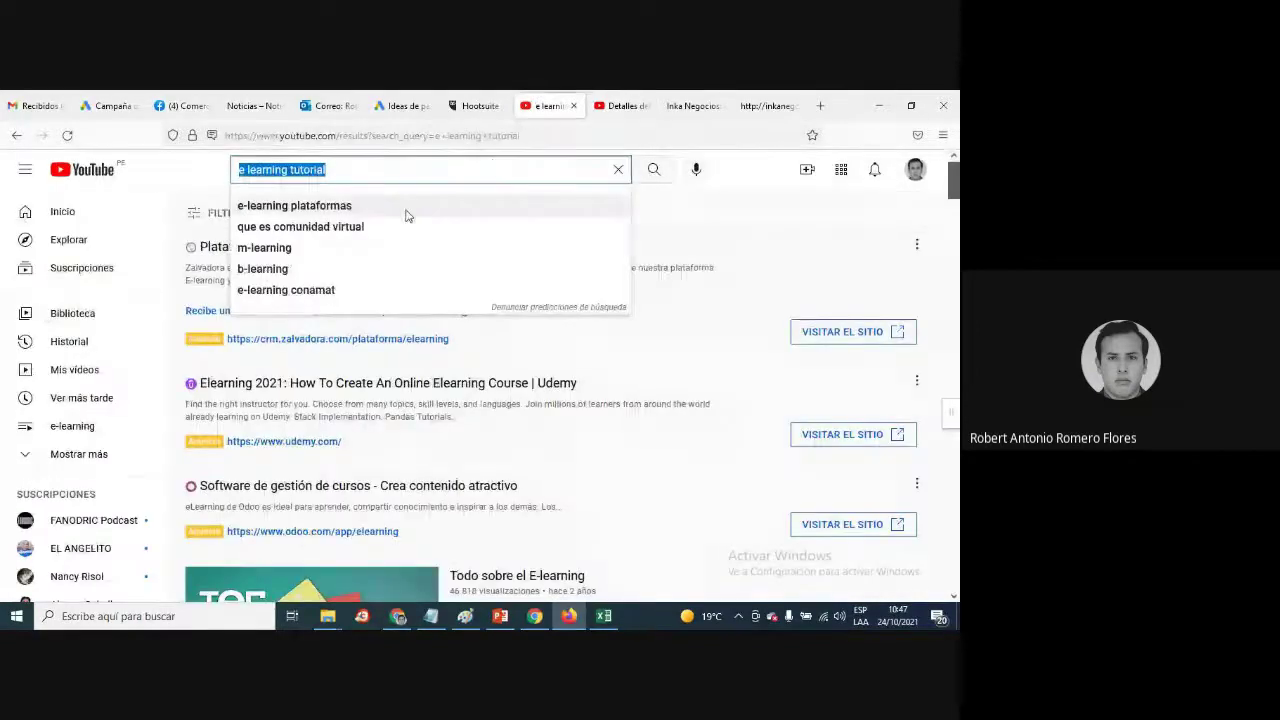
Remove 'tutorial' from the query and search the 'e learning 2021' suggestion.
{"action": "left_click", "coordinate": [339, 171]}
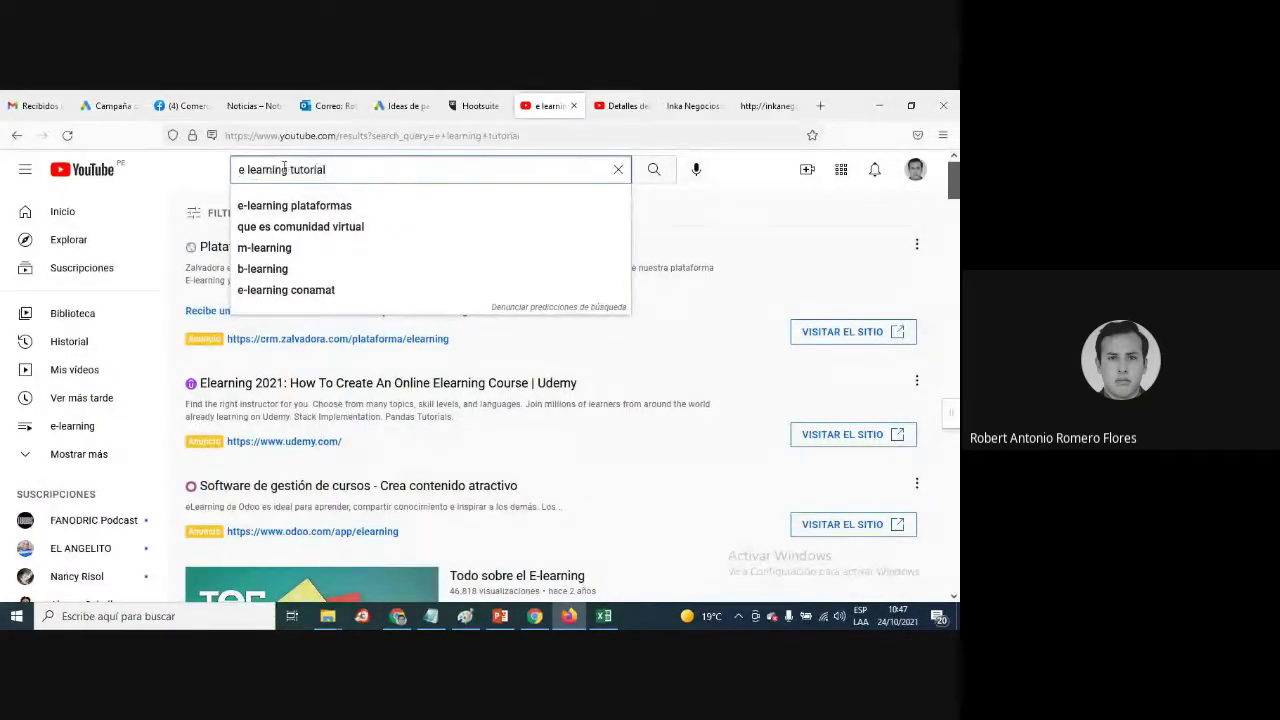
{"action": "left_click_drag", "start_coordinate": [293, 170], "coordinate": [456, 186]}
{"action": "key", "text": "BackSpace"}
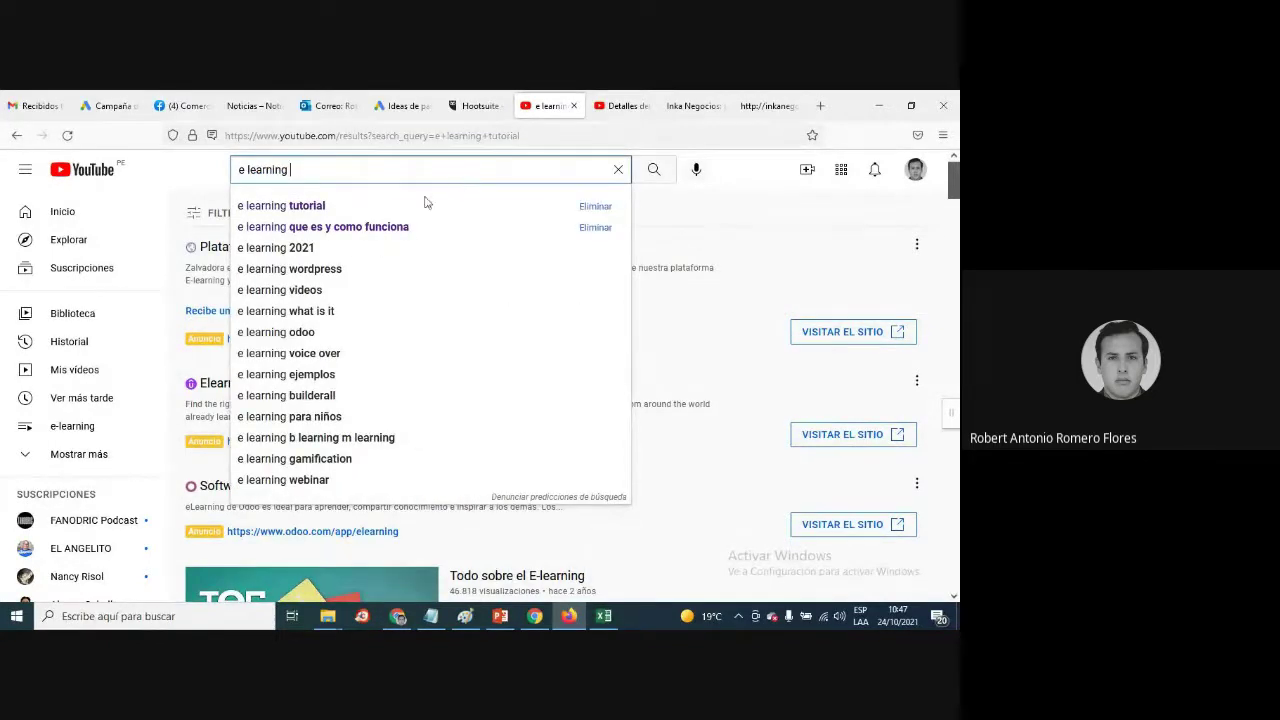
{"action": "left_click", "coordinate": [320, 249]}
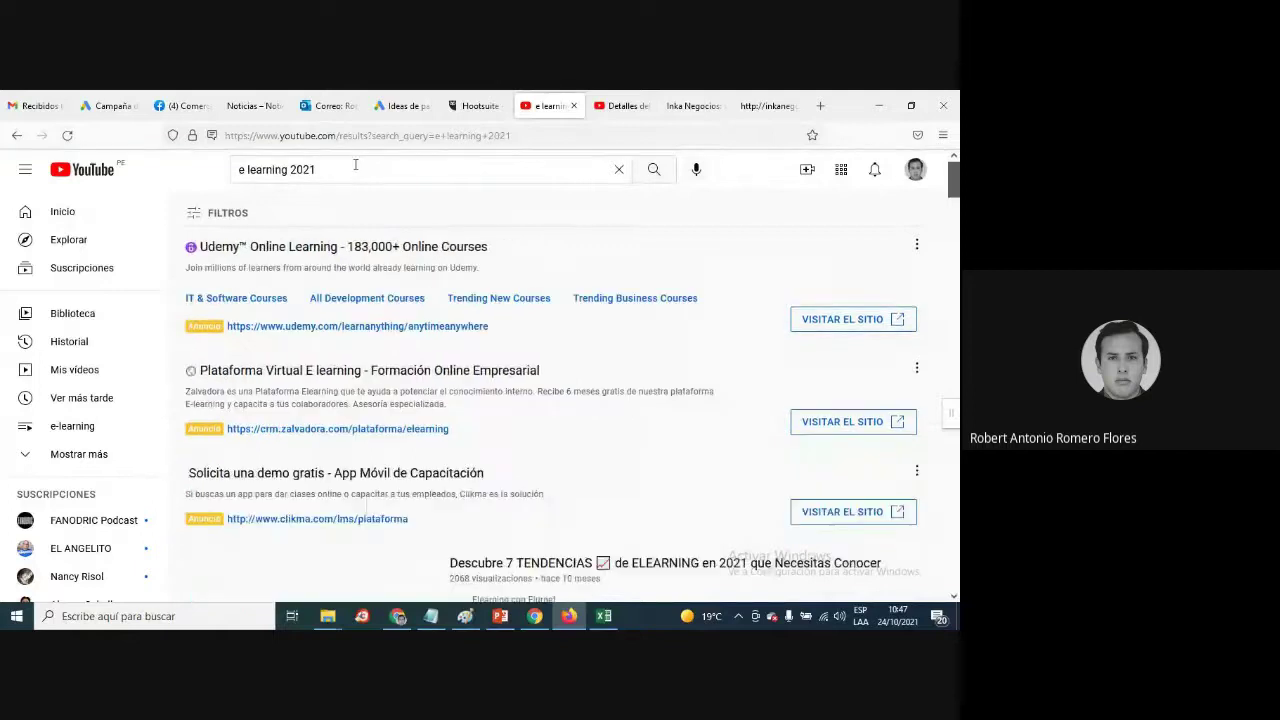
Copy 'e learning 2021', add it to Etiquetas on the Detalles page, and save.
{"action": "left_click", "coordinate": [355, 168]}
{"action": "key", "text": "ctrl+a"}
{"action": "key", "text": "ctrl+c"}
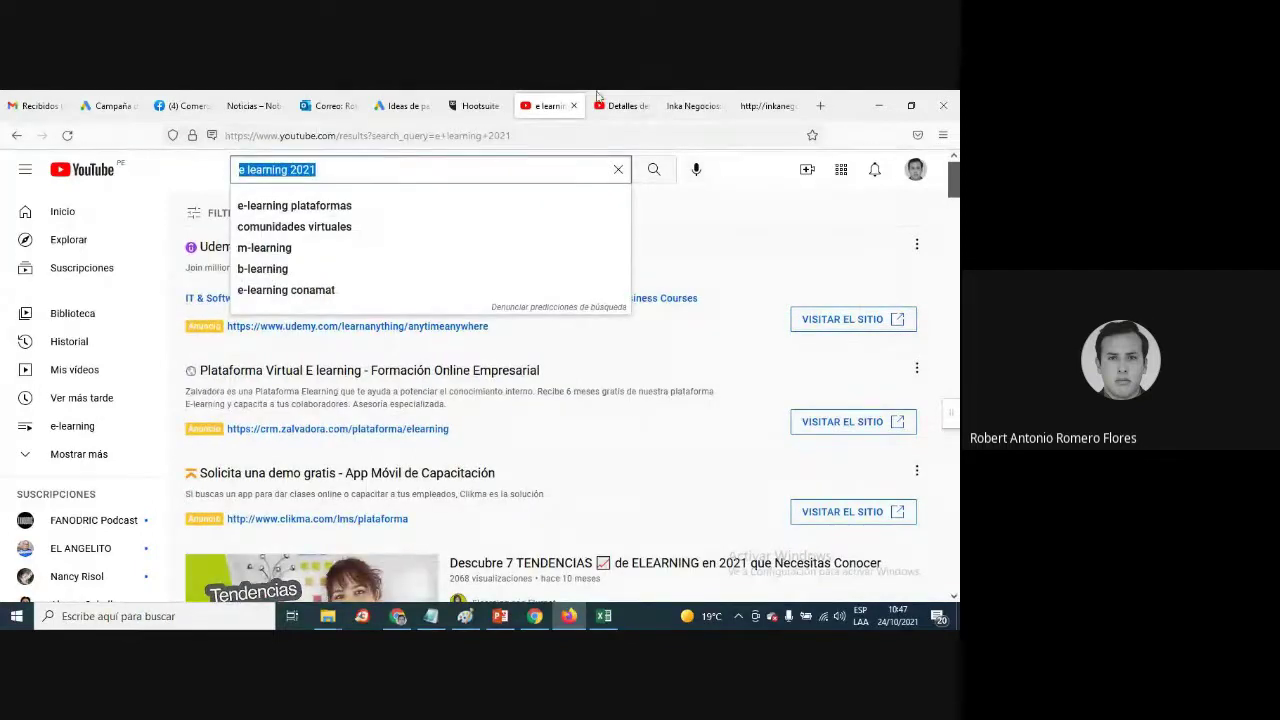
{"action": "left_click", "coordinate": [600, 100]}
{"action": "left_click", "coordinate": [474, 404]}
{"action": "key", "text": "ctrl+v"}
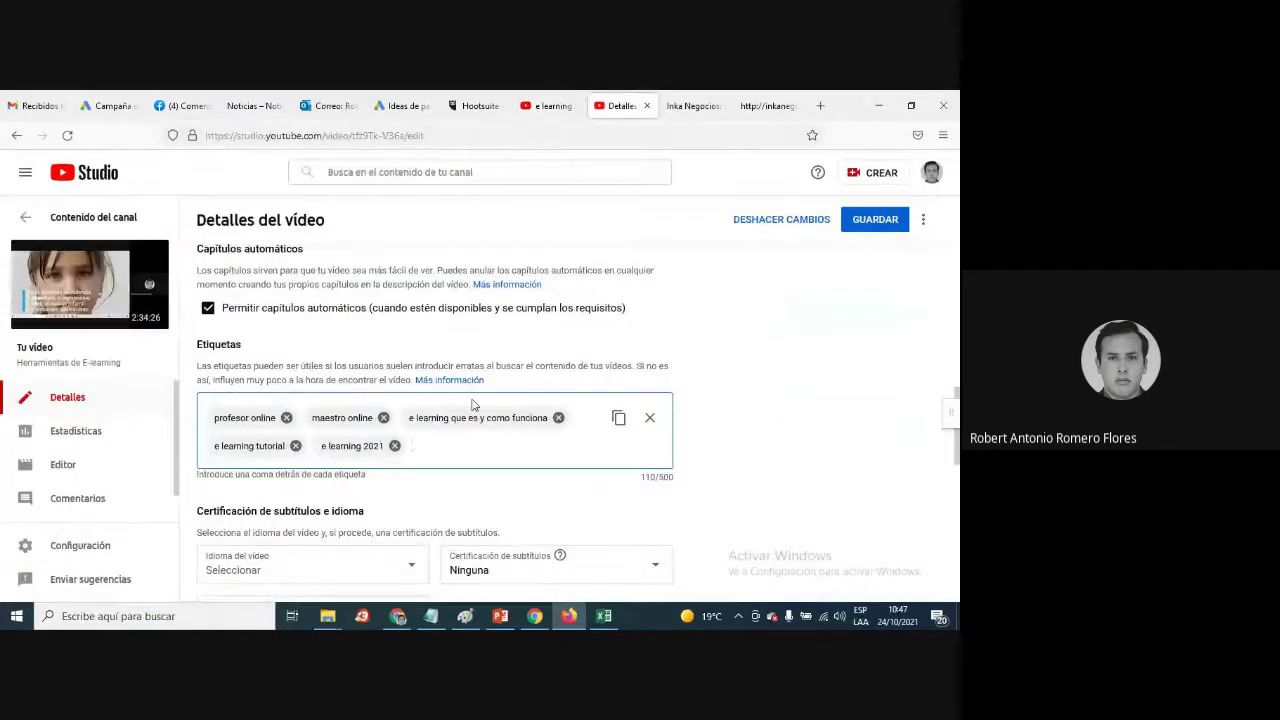
{"action": "left_click", "coordinate": [904, 228]}
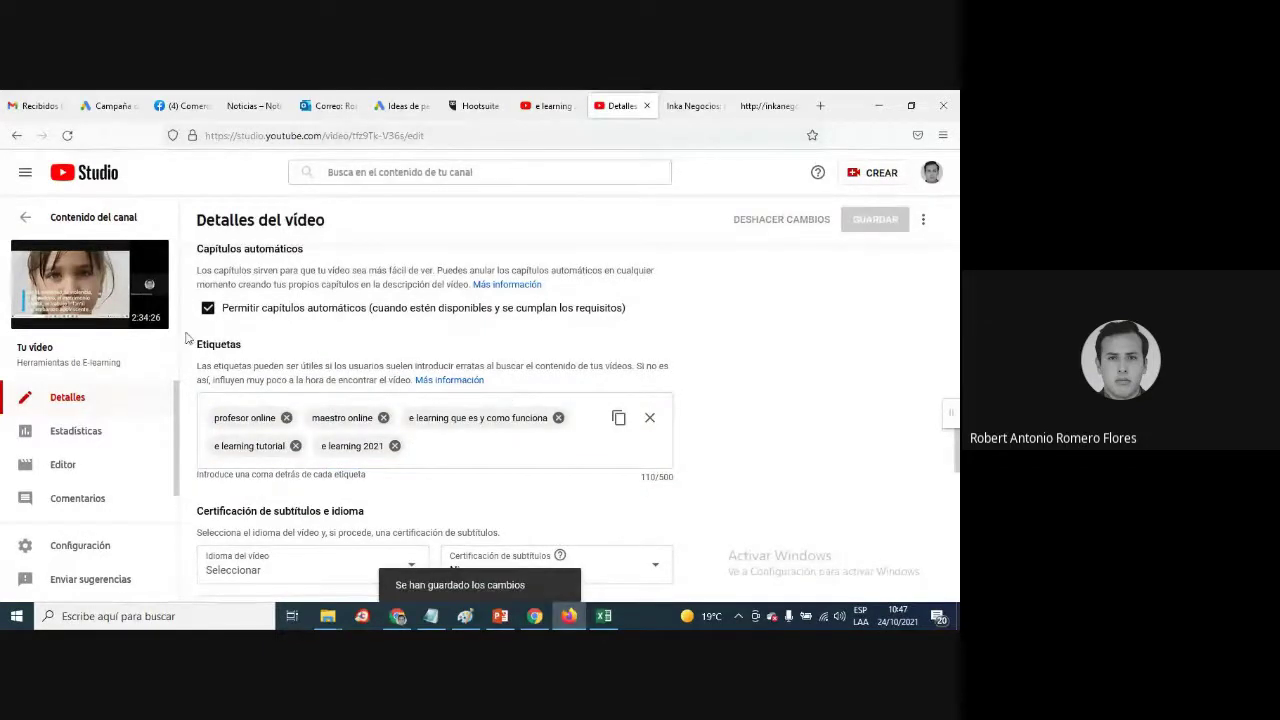
Recheck the search results, then go back to the channel content list.
{"action": "scroll", "coordinate": [445, 358], "scroll_direction": "down", "scroll_amount": 3}
{"action": "scroll", "coordinate": [620, 394], "scroll_direction": "up", "scroll_amount": 8}
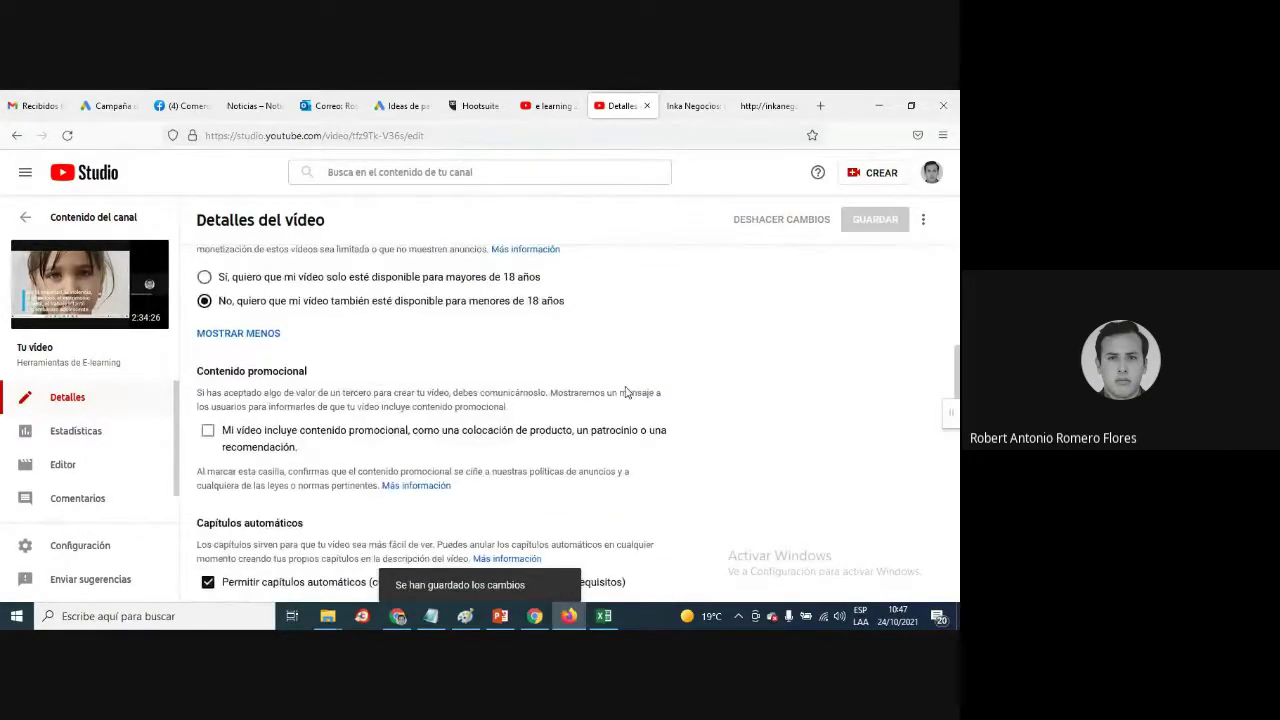
{"action": "scroll", "coordinate": [625, 392], "scroll_direction": "up", "scroll_amount": 3}
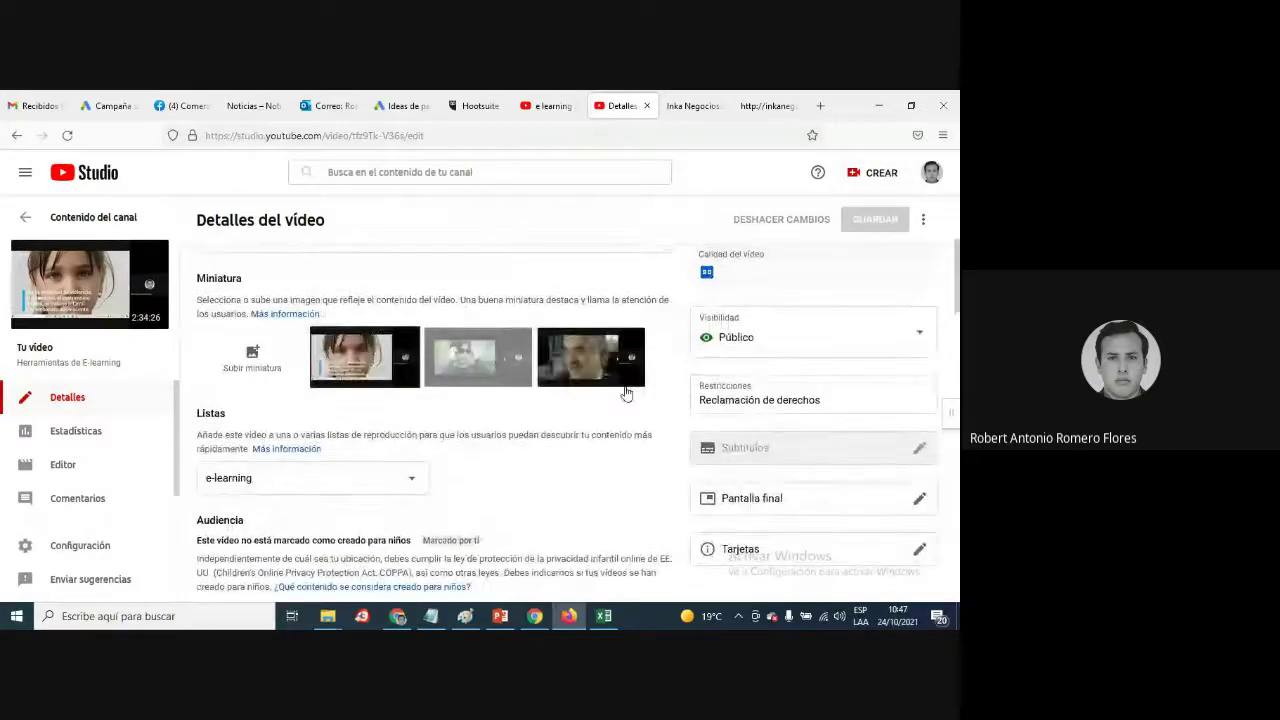
{"action": "scroll", "coordinate": [670, 393], "scroll_direction": "up", "scroll_amount": 3}
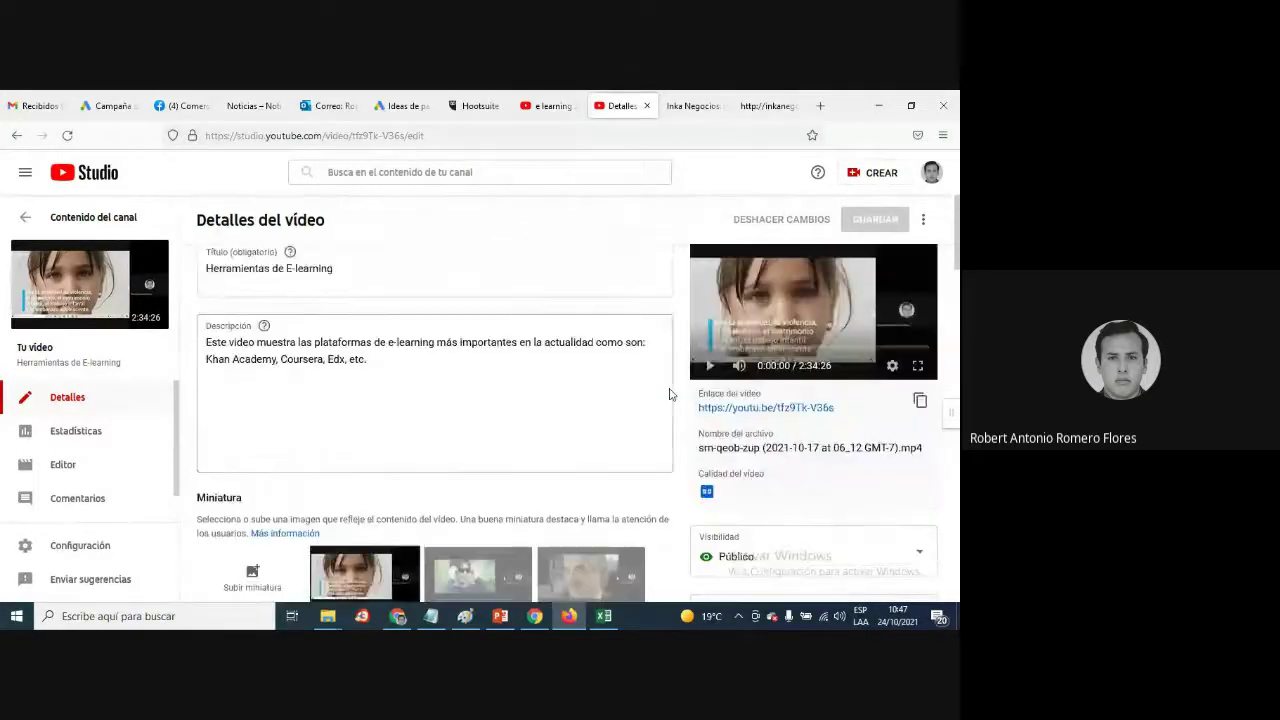
{"action": "left_click", "coordinate": [540, 105]}
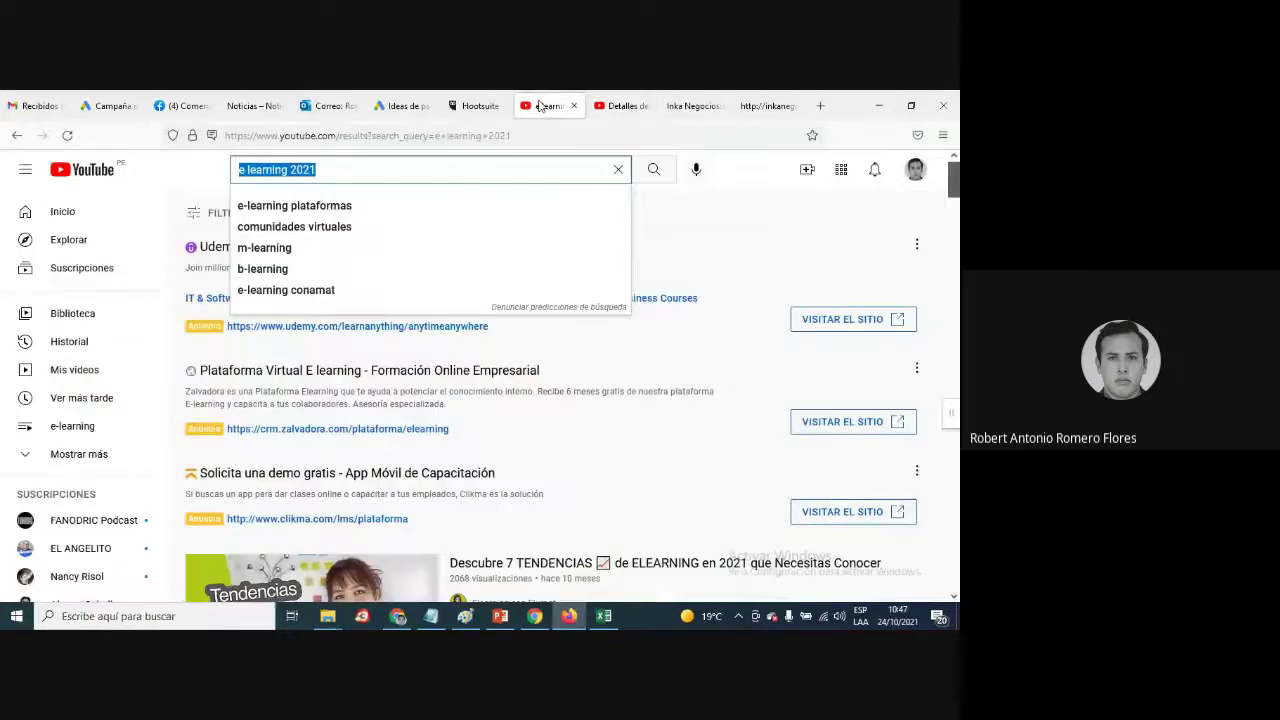
{"action": "left_click", "coordinate": [620, 105]}
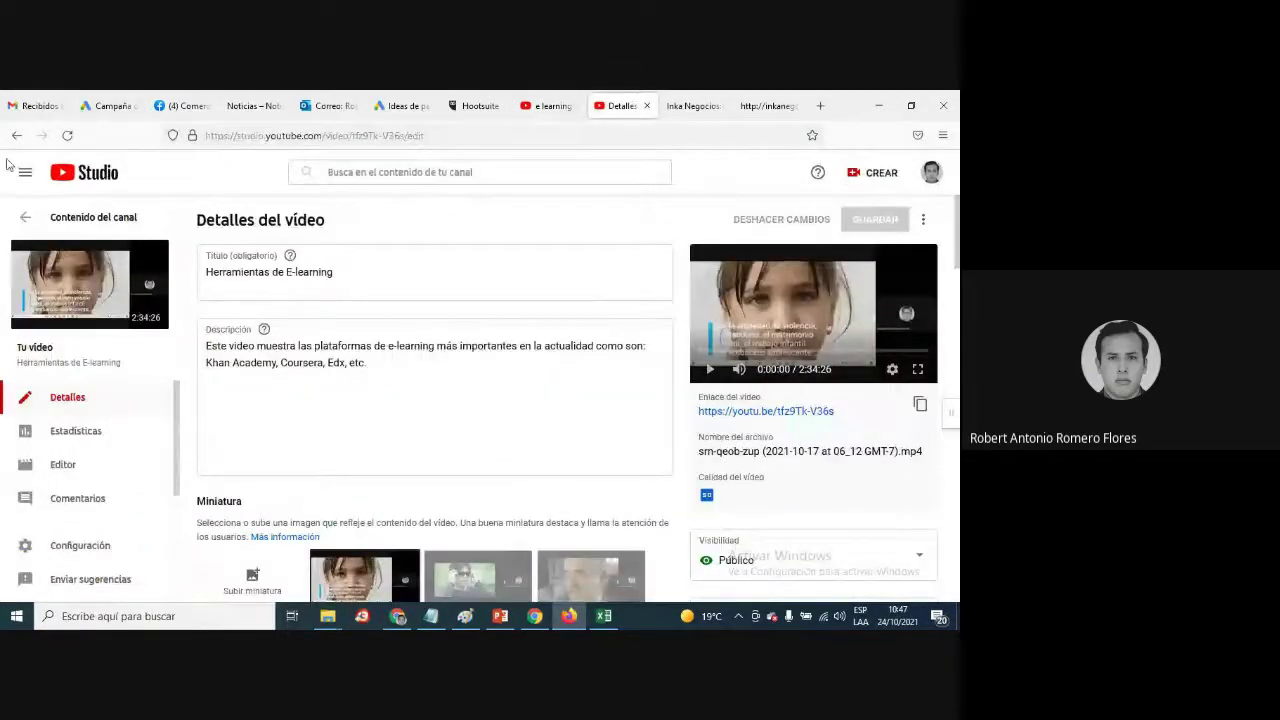
{"action": "left_click", "coordinate": [12, 139]}
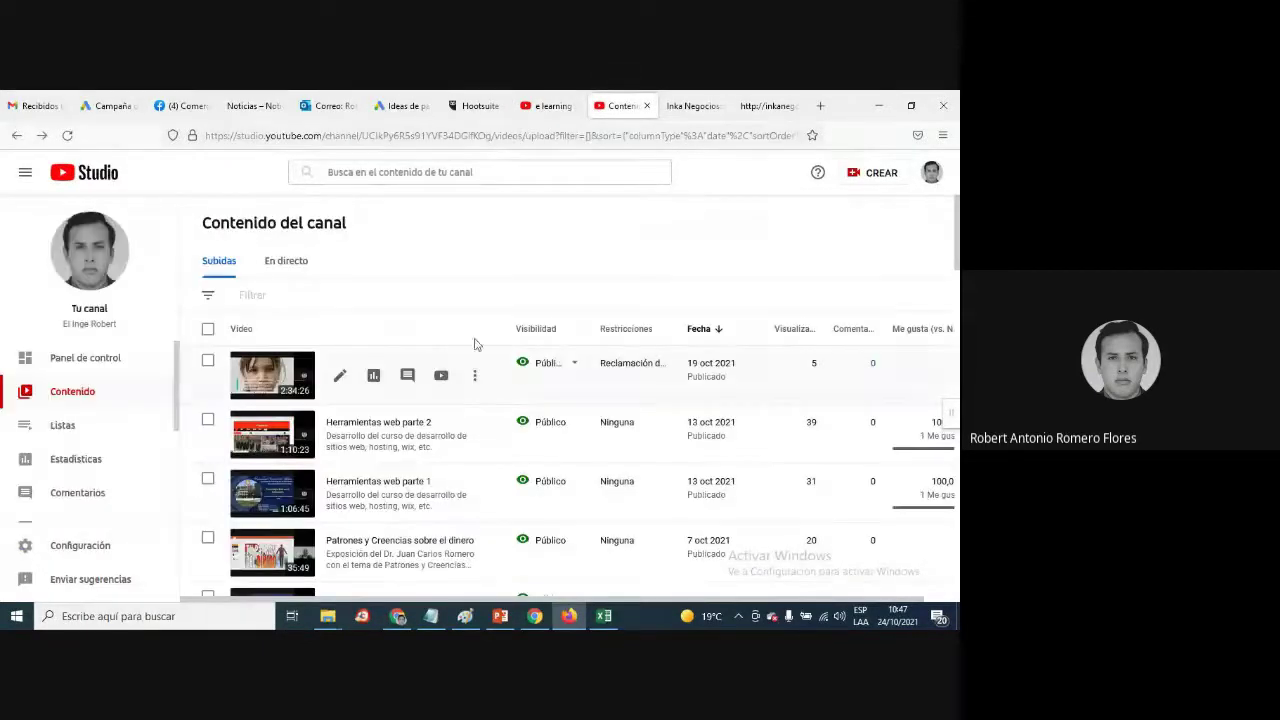
Sort the channel uploads by Visualizaciones so the most-viewed come first.
{"action": "scroll", "coordinate": [466, 342], "scroll_direction": "down", "scroll_amount": 1}
{"action": "scroll", "coordinate": [466, 342], "scroll_direction": "down", "scroll_amount": 1}
{"action": "scroll", "coordinate": [700, 380], "scroll_direction": "up", "scroll_amount": 1}
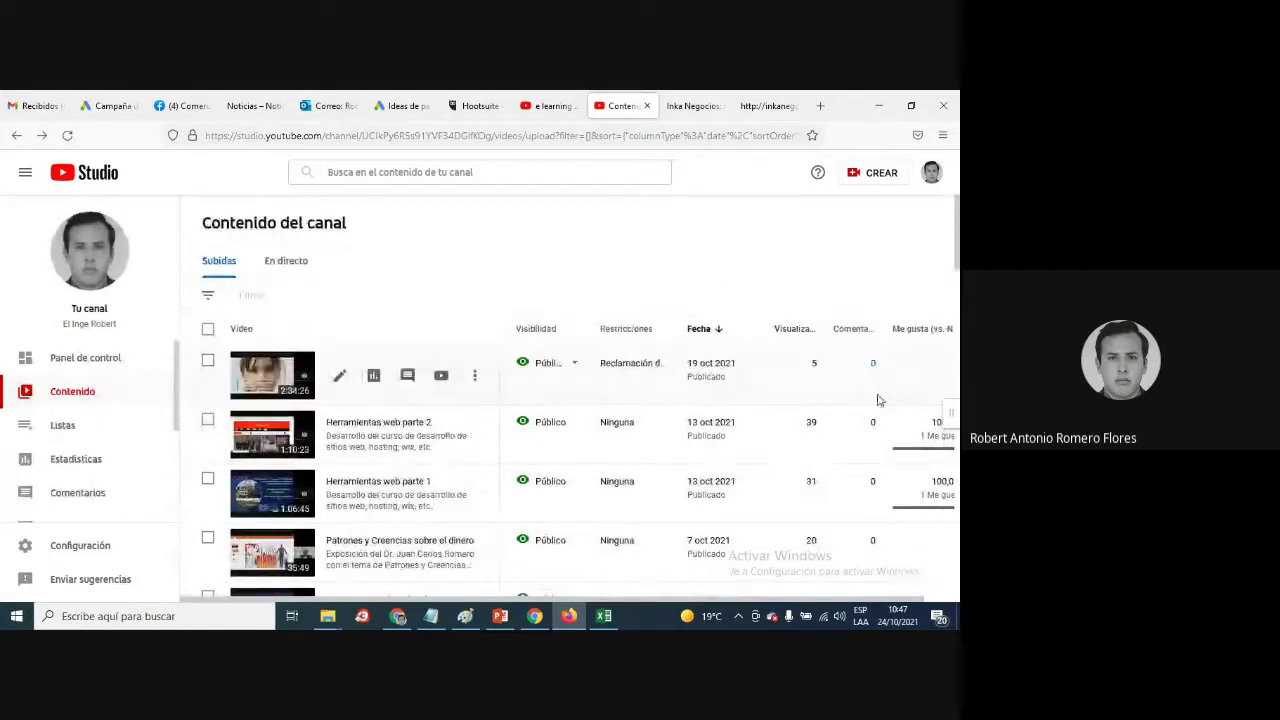
{"action": "scroll", "coordinate": [817, 398], "scroll_direction": "down", "scroll_amount": 1}
{"action": "scroll", "coordinate": [817, 398], "scroll_direction": "down", "scroll_amount": 5}
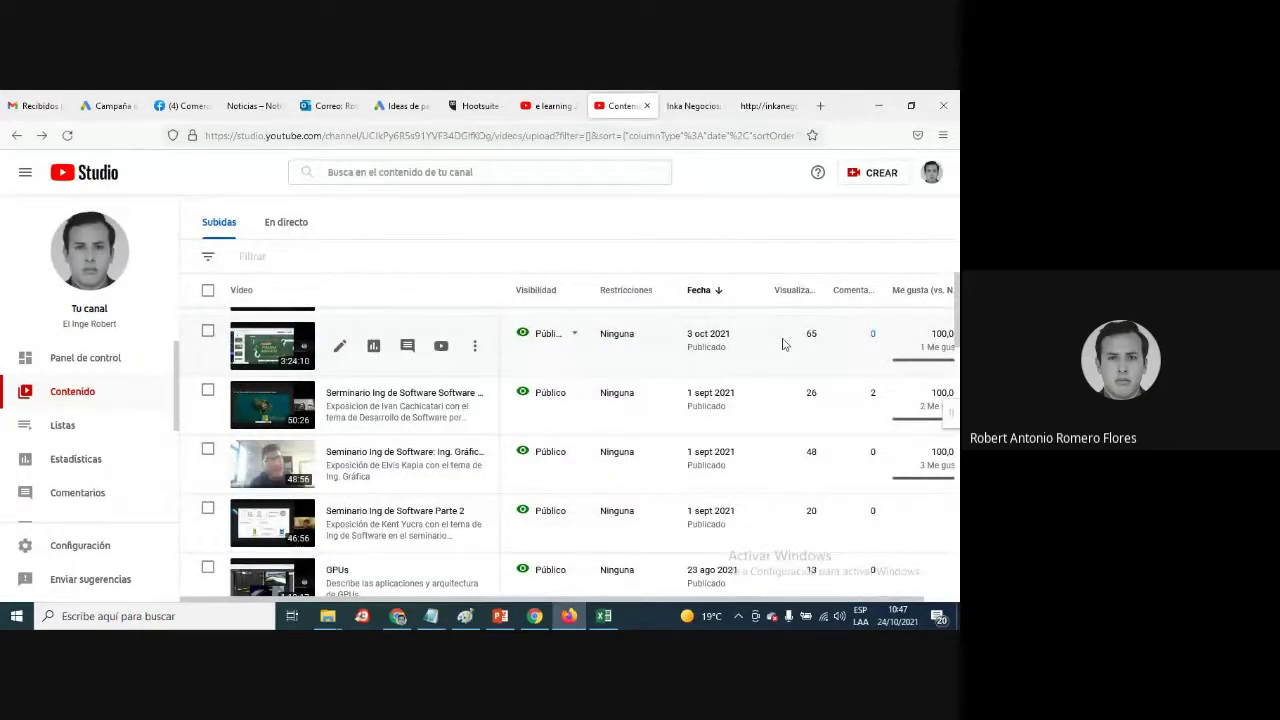
{"action": "left_click_drag", "start_coordinate": [832, 598], "coordinate": [857, 596]}
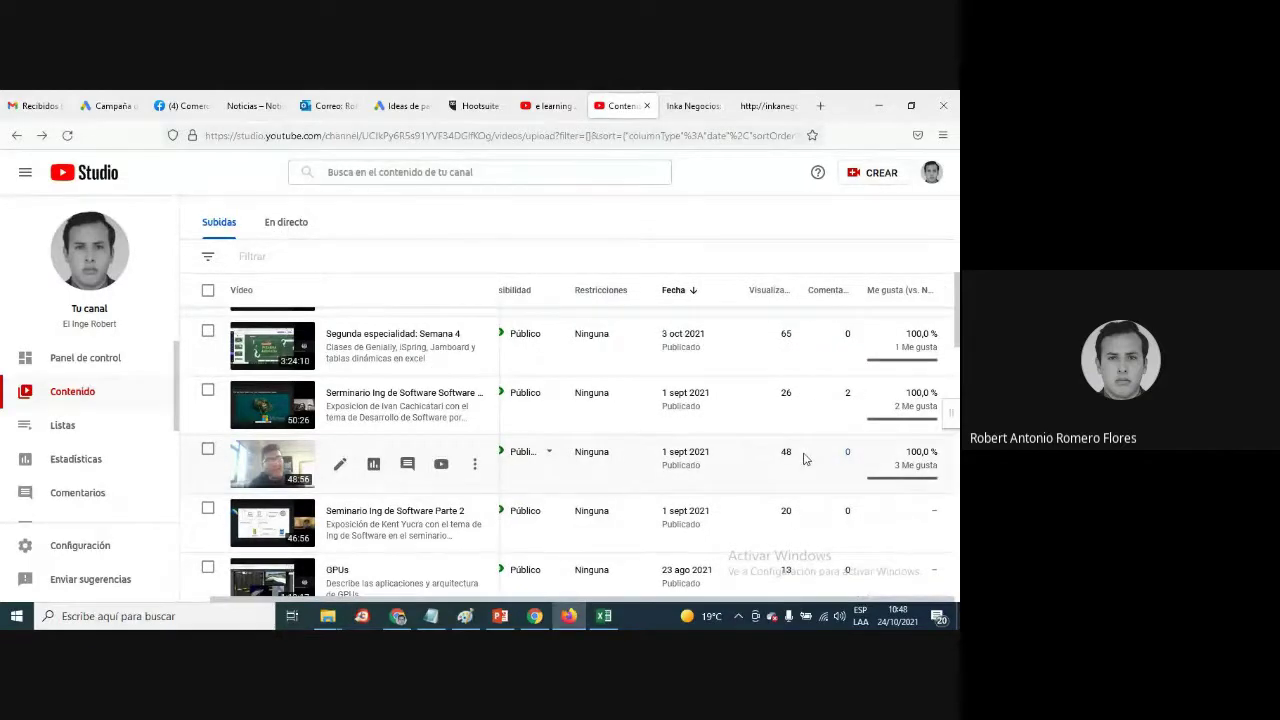
{"action": "scroll", "coordinate": [735, 445], "scroll_direction": "up", "scroll_amount": 1}
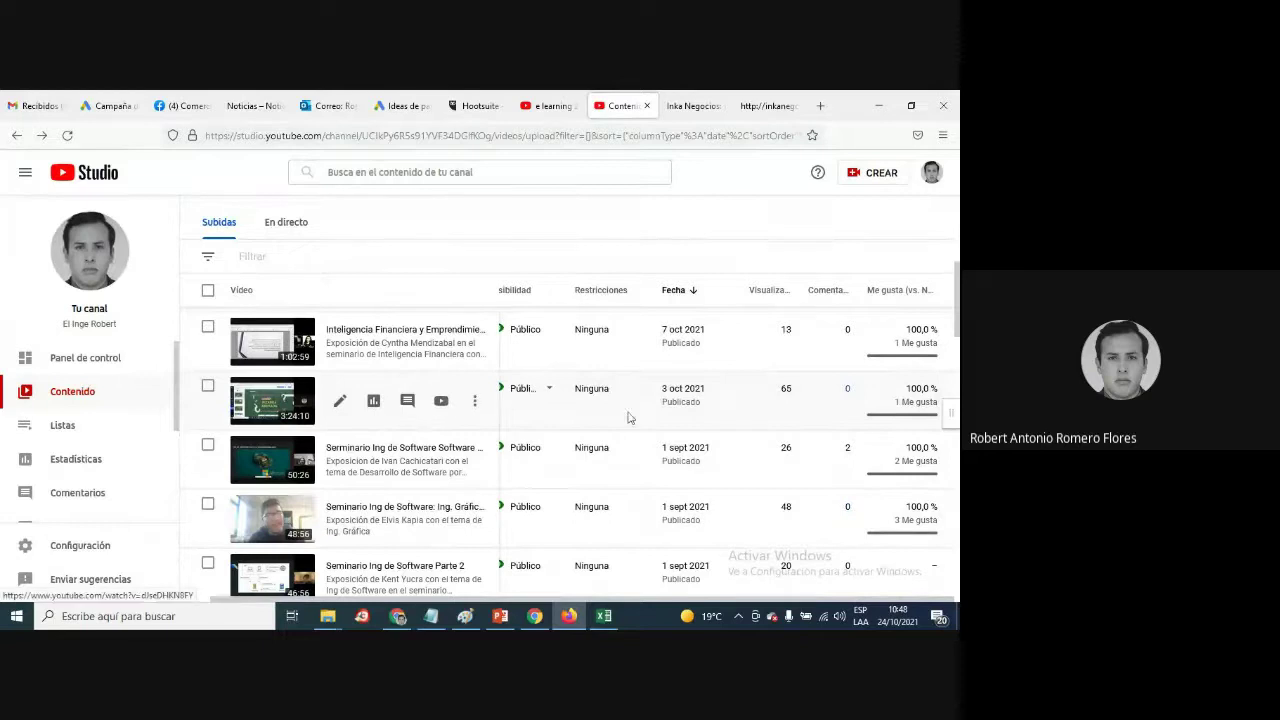
{"action": "scroll", "coordinate": [630, 421], "scroll_direction": "down", "scroll_amount": 1}
{"action": "scroll", "coordinate": [343, 430], "scroll_direction": "down", "scroll_amount": 6}
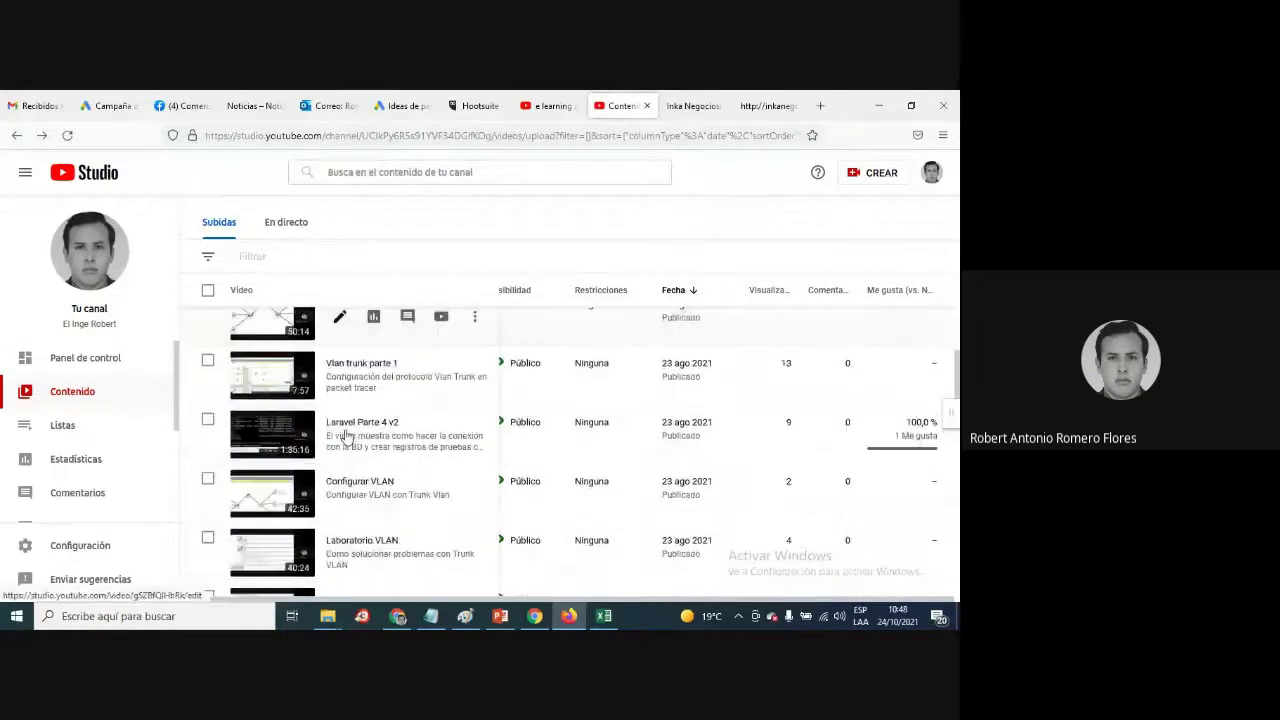
{"action": "scroll", "coordinate": [343, 430], "scroll_direction": "down", "scroll_amount": 5}
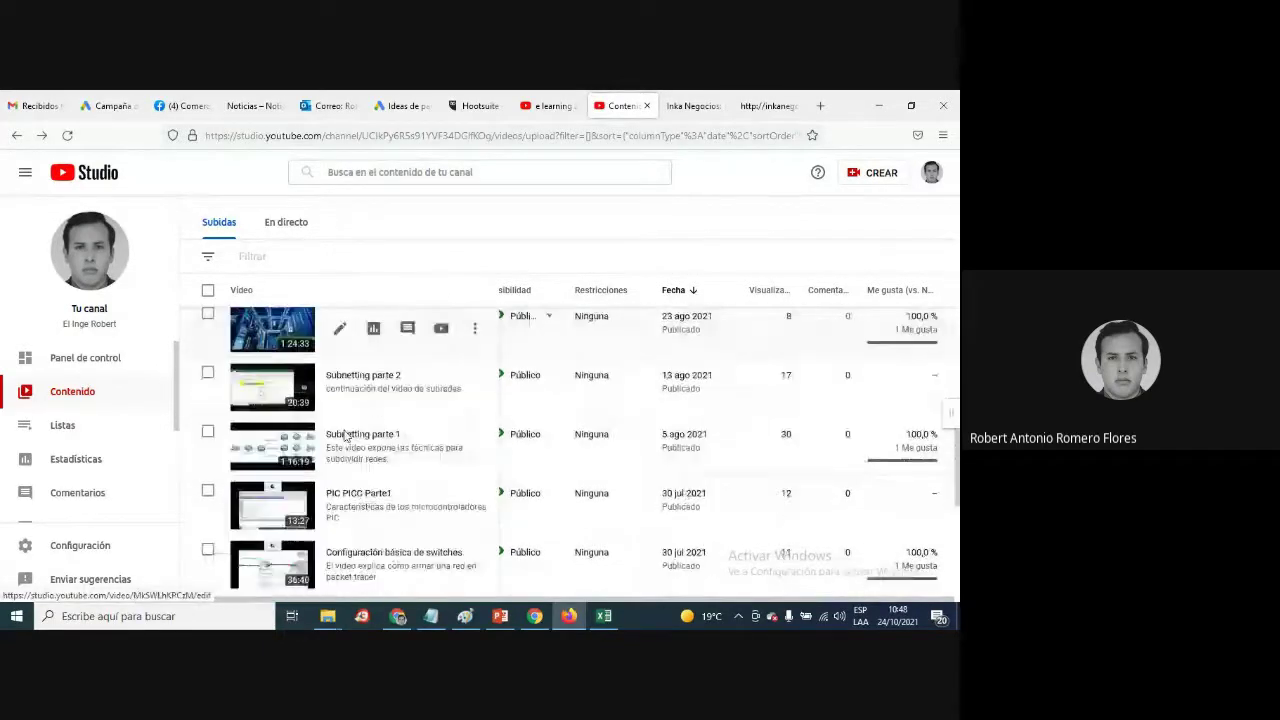
{"action": "left_click", "coordinate": [761, 292]}
Review the sorted uploads and bring the Redes_sociales.pptx deck to the front.
{"action": "scroll", "coordinate": [462, 420], "scroll_direction": "down", "scroll_amount": 5}
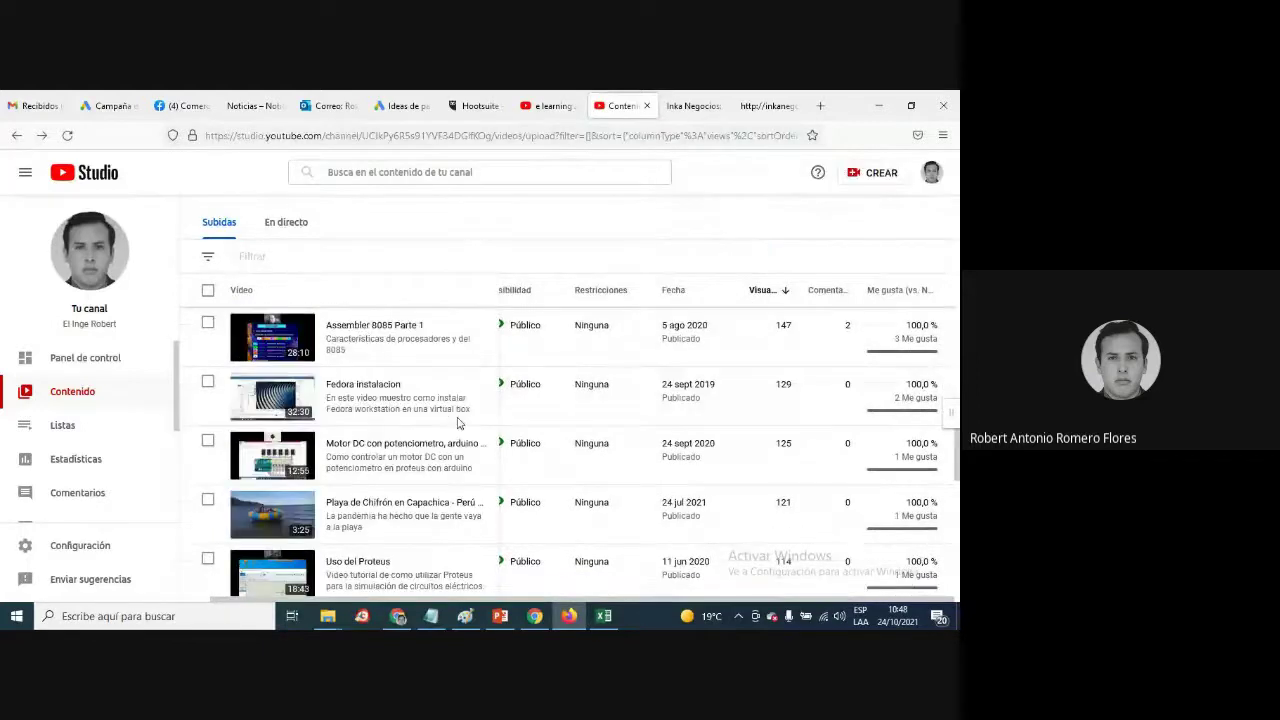
{"action": "scroll", "coordinate": [455, 420], "scroll_direction": "up", "scroll_amount": 8}
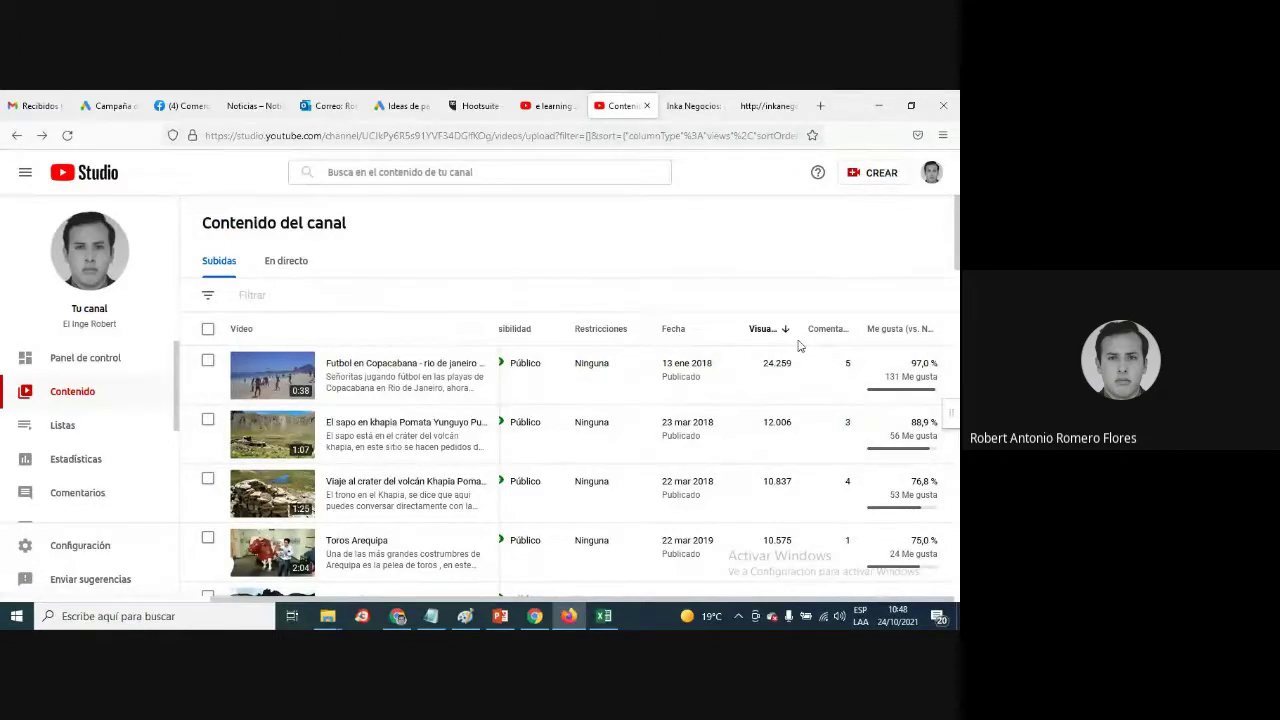
{"action": "scroll", "coordinate": [697, 448], "scroll_direction": "down", "scroll_amount": 2}
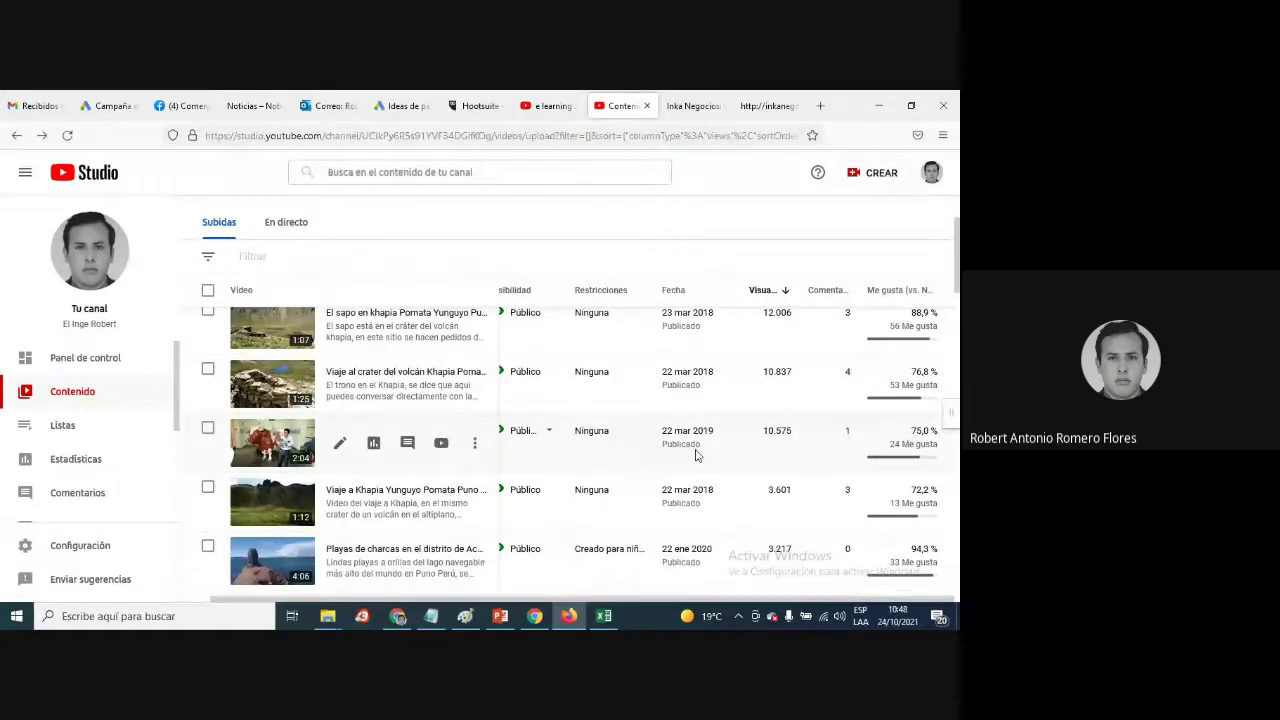
{"action": "scroll", "coordinate": [697, 443], "scroll_direction": "up", "scroll_amount": 3}
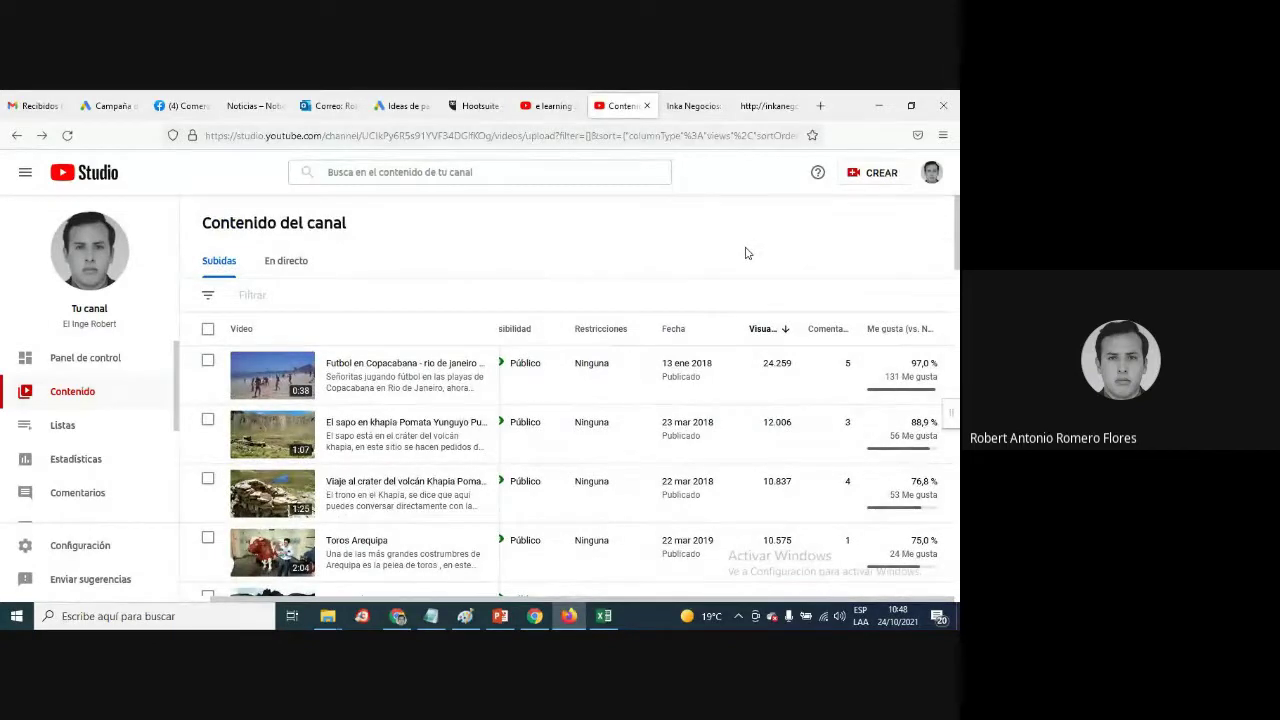
{"action": "left_click", "coordinate": [500, 616]}
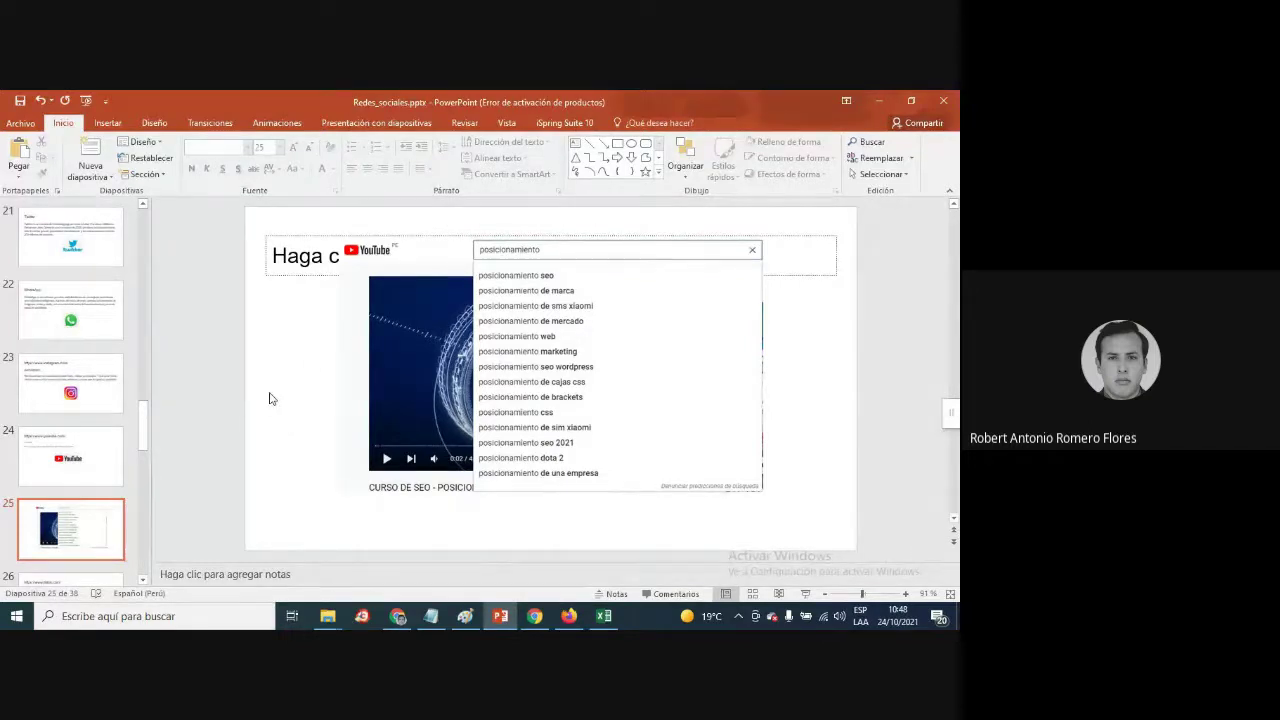
{"action": "scroll", "coordinate": [269, 399], "scroll_direction": "down", "scroll_amount": 1}
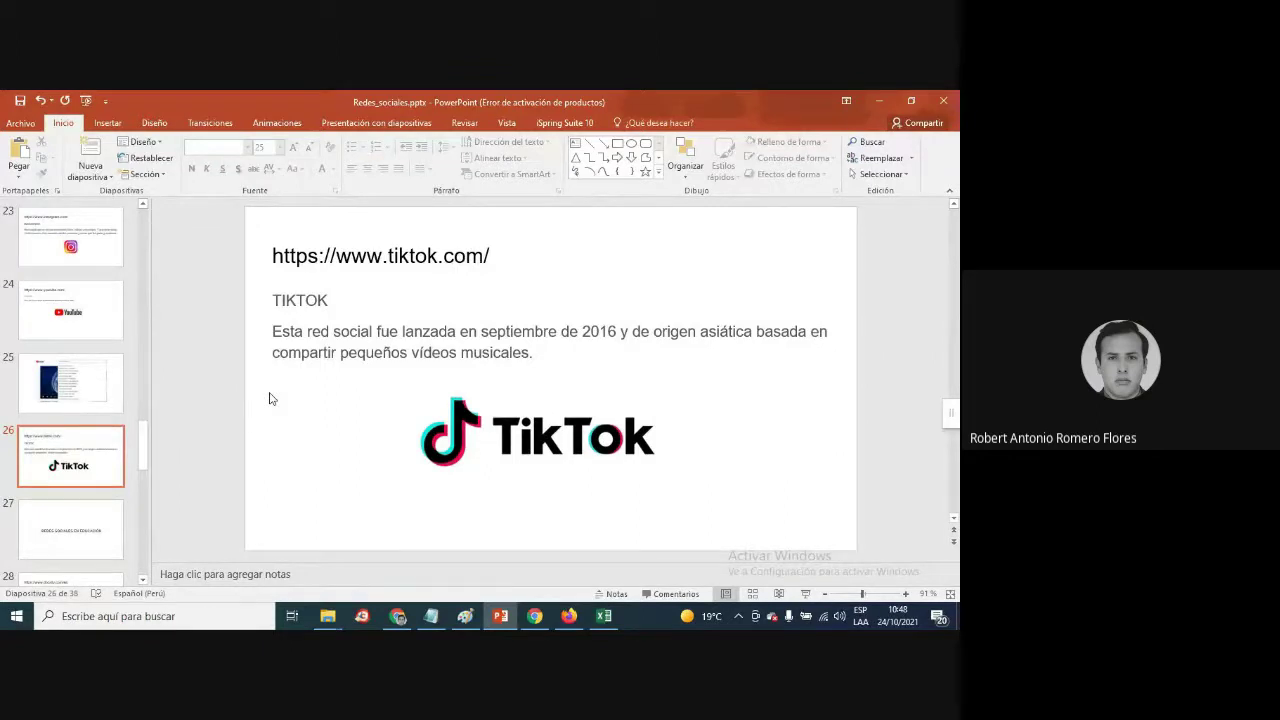
{"action": "scroll", "coordinate": [269, 399], "scroll_direction": "down", "scroll_amount": 1}
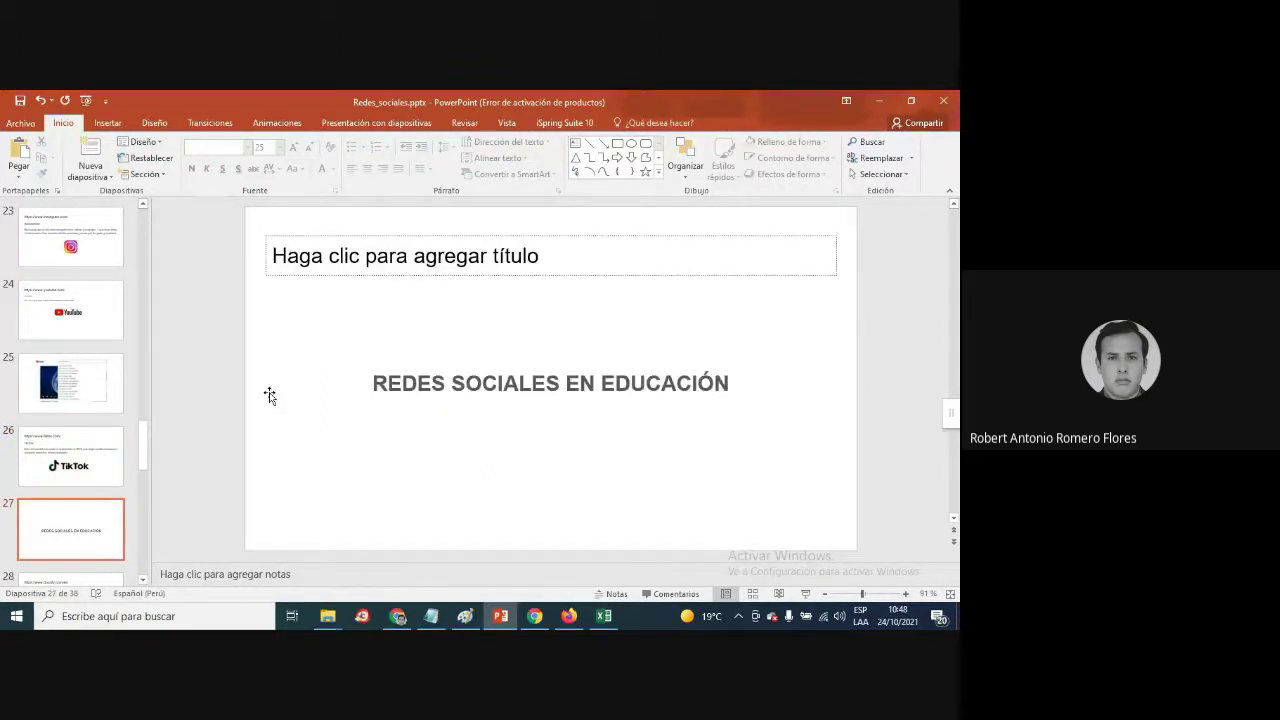
{"action": "scroll", "coordinate": [269, 395], "scroll_direction": "down", "scroll_amount": 1}
{"action": "key", "text": "Down"}
{"action": "key", "text": "Down"}
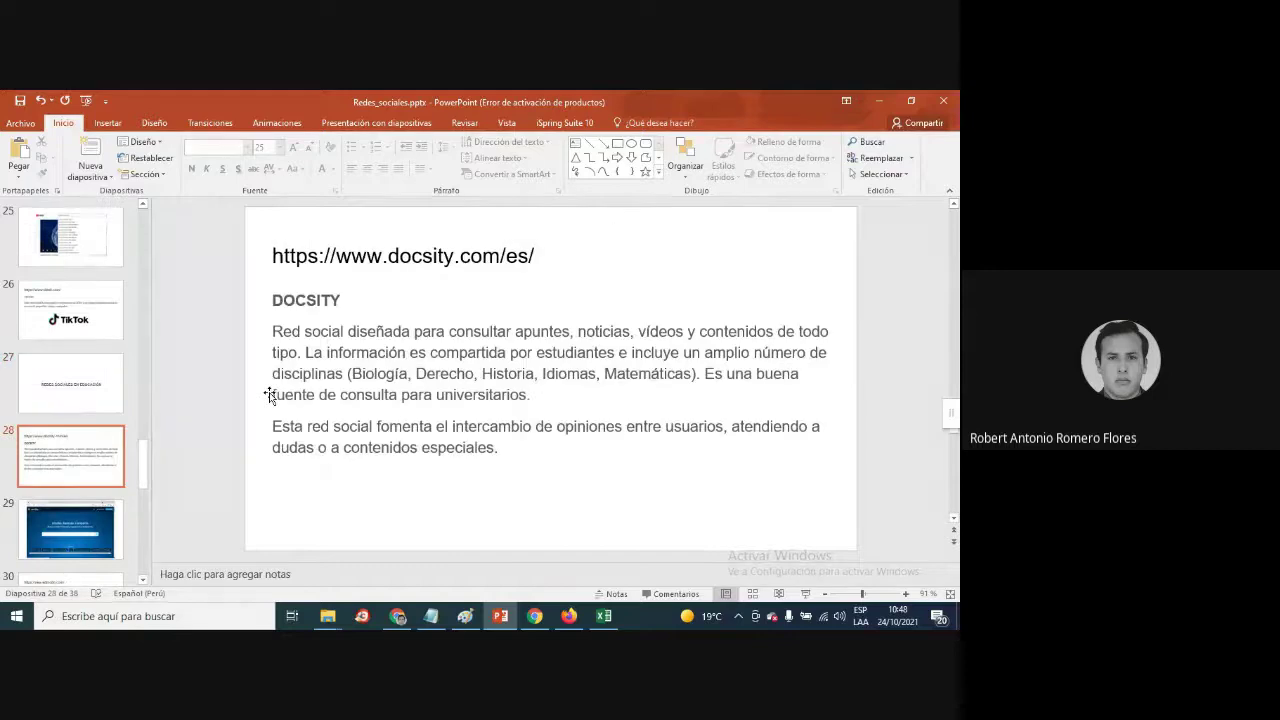
{"action": "key", "text": "Up"}
{"action": "key", "text": "Down"}
{"action": "key", "text": "Down"}
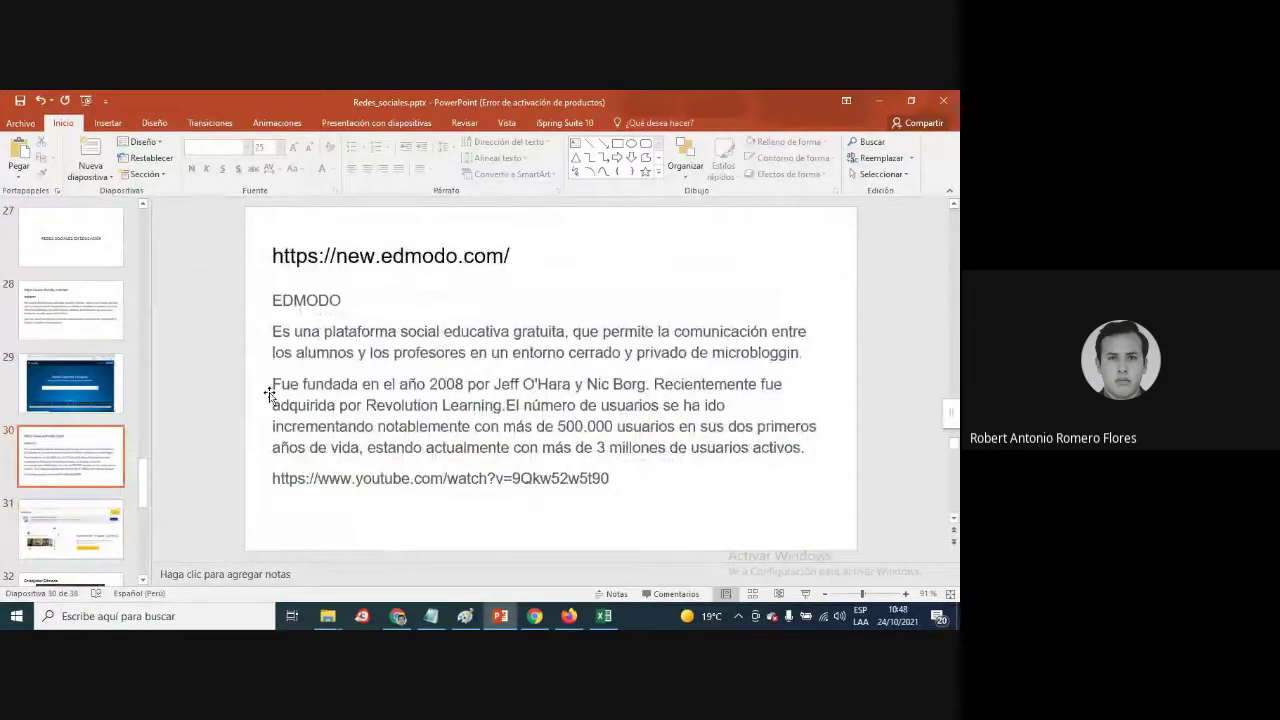
{"action": "key", "text": "Up"}
{"action": "key", "text": "Down"}
{"action": "triple_click", "coordinate": [463, 262]}
{"action": "key", "text": "ctrl+c"}
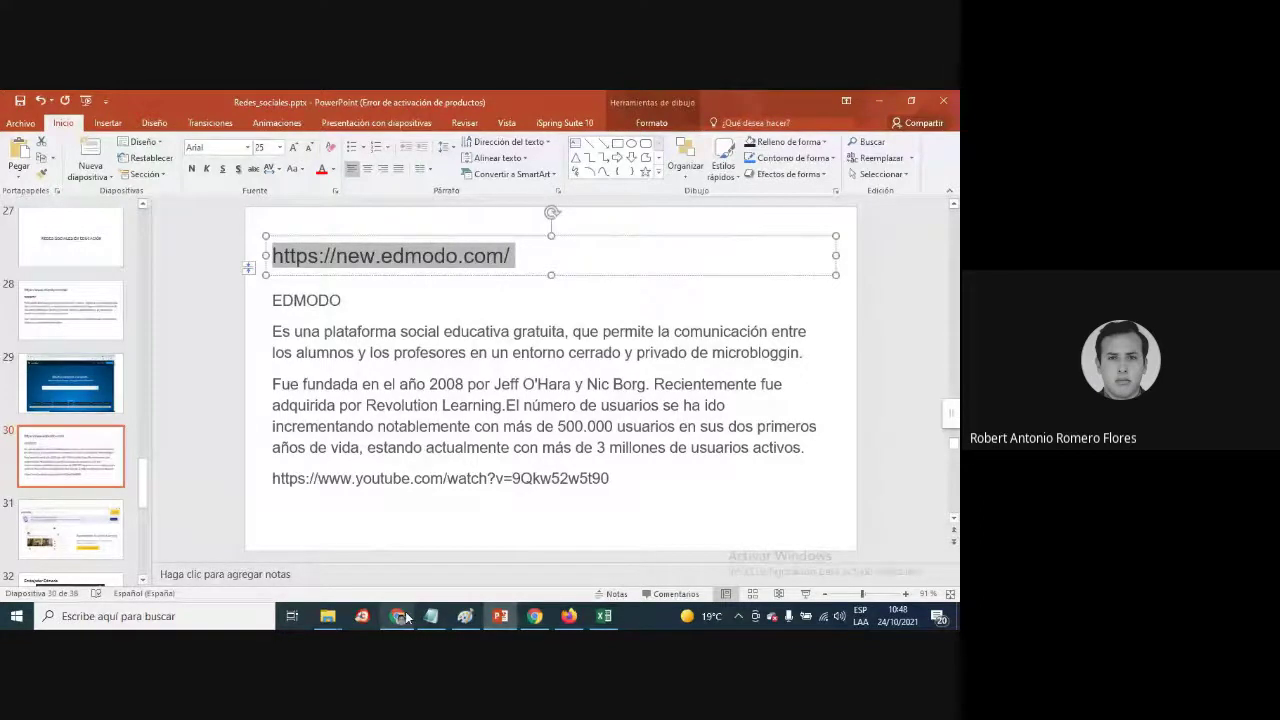
{"action": "left_click", "coordinate": [397, 616]}
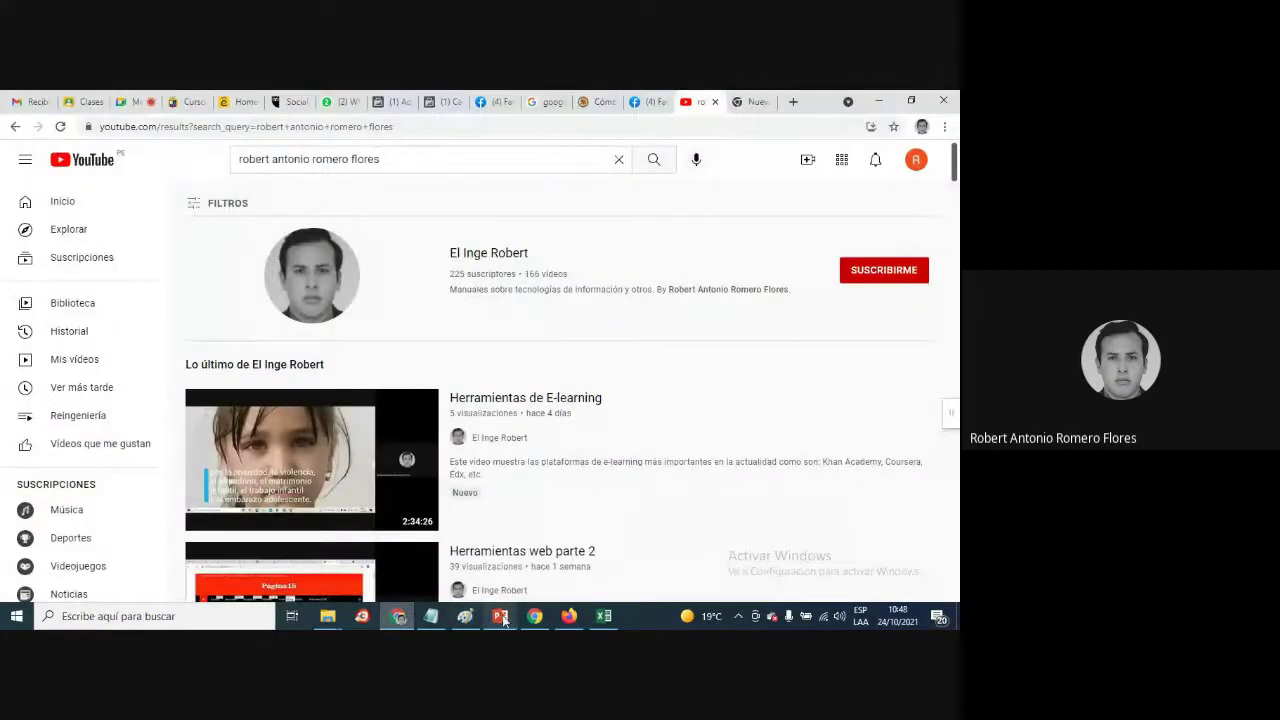
{"action": "mouse_move", "coordinate": [505, 618]}
{"action": "left_click", "coordinate": [135, 101]}
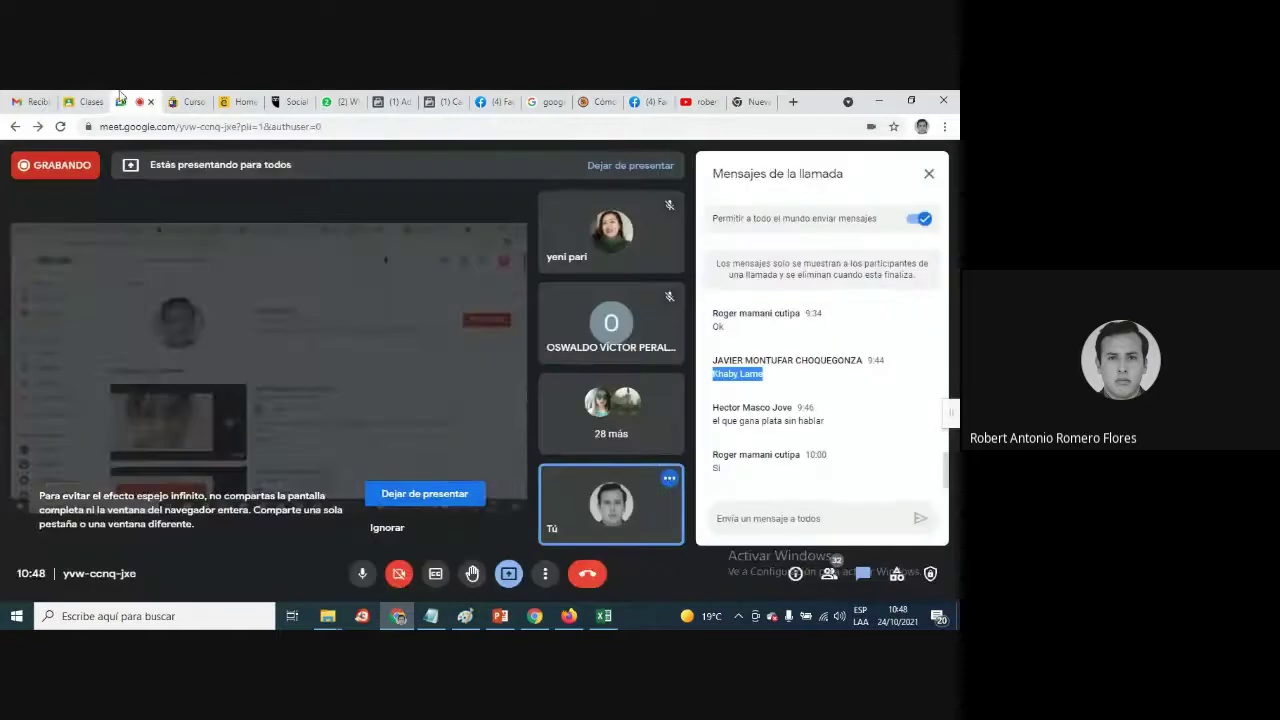
{"action": "left_click", "coordinate": [737, 518]}
{"action": "key", "text": "ctrl+v"}
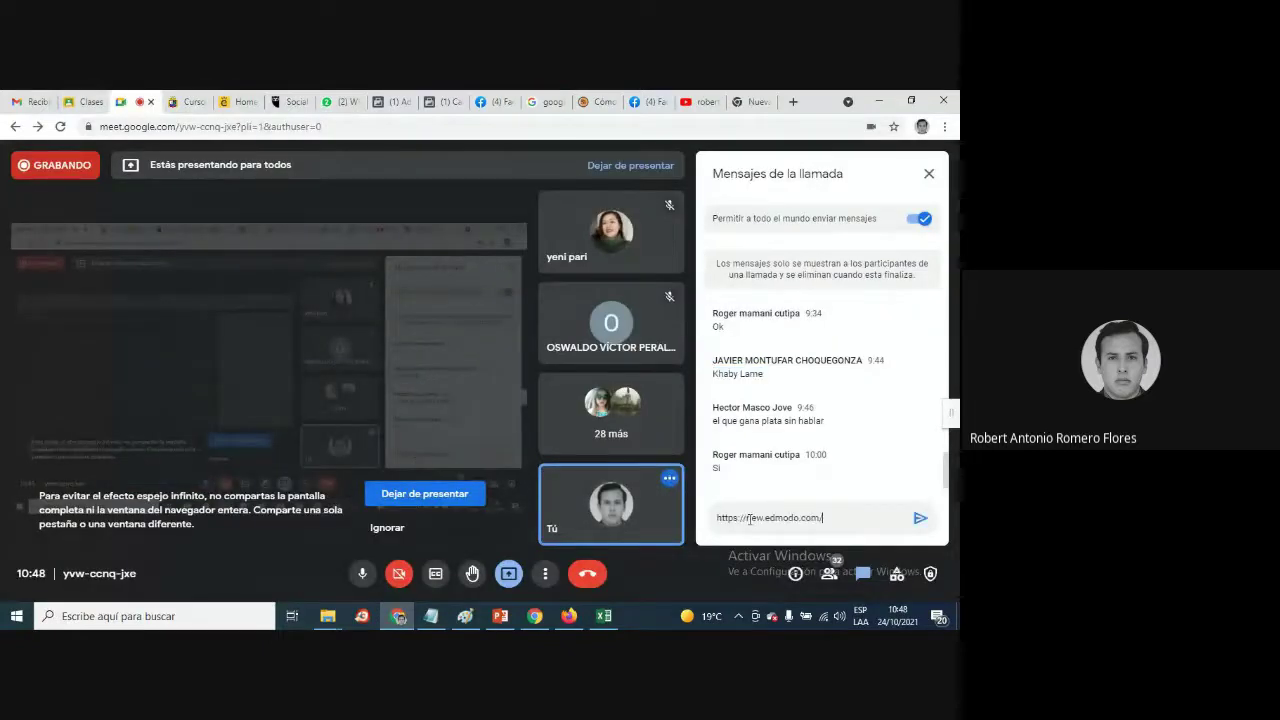
{"action": "key", "text": "Return"}
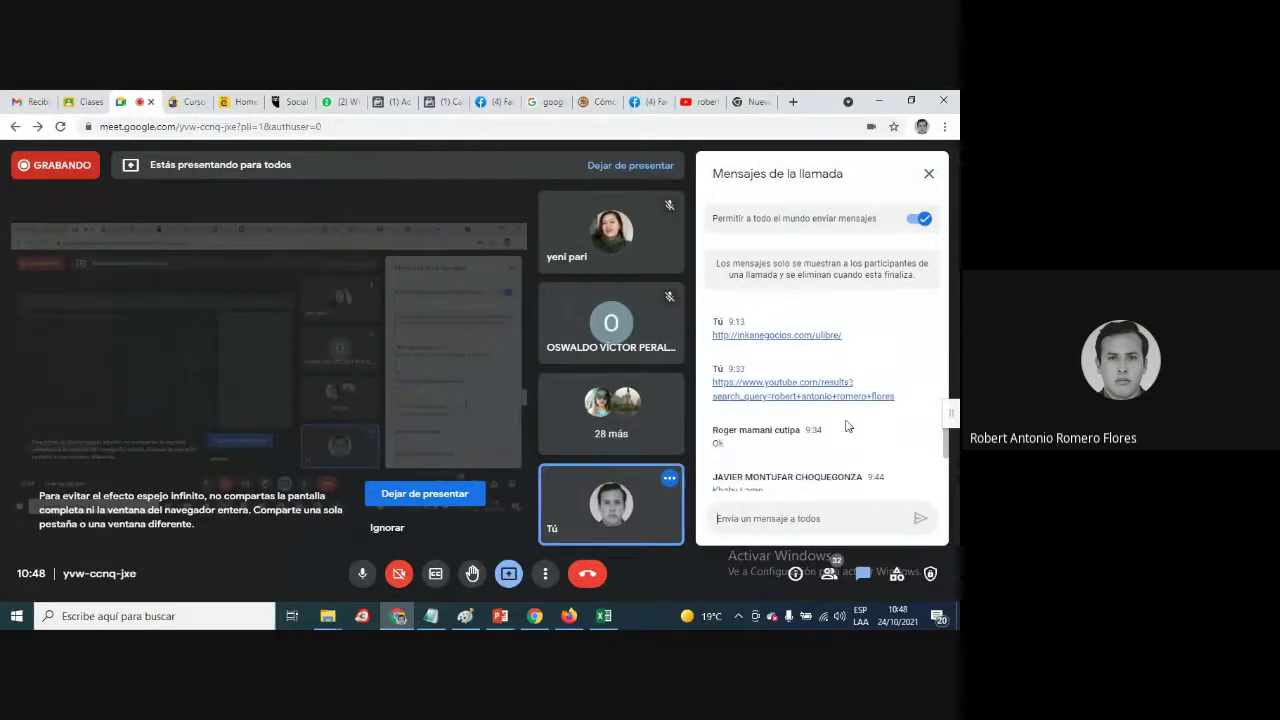
Check the Edmodo tab, close the Google Classroom tab, and return to PowerPoint.
{"action": "scroll", "coordinate": [845, 426], "scroll_direction": "up", "scroll_amount": 1}
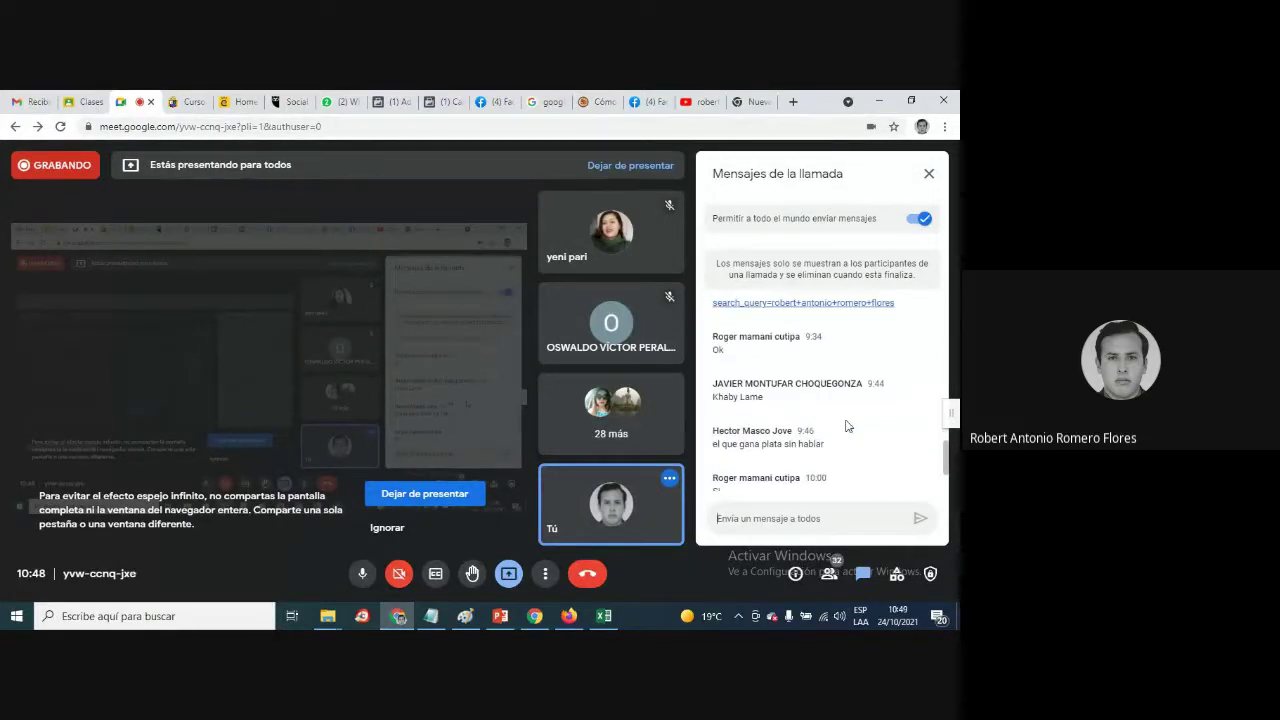
{"action": "scroll", "coordinate": [845, 426], "scroll_direction": "down", "scroll_amount": 1}
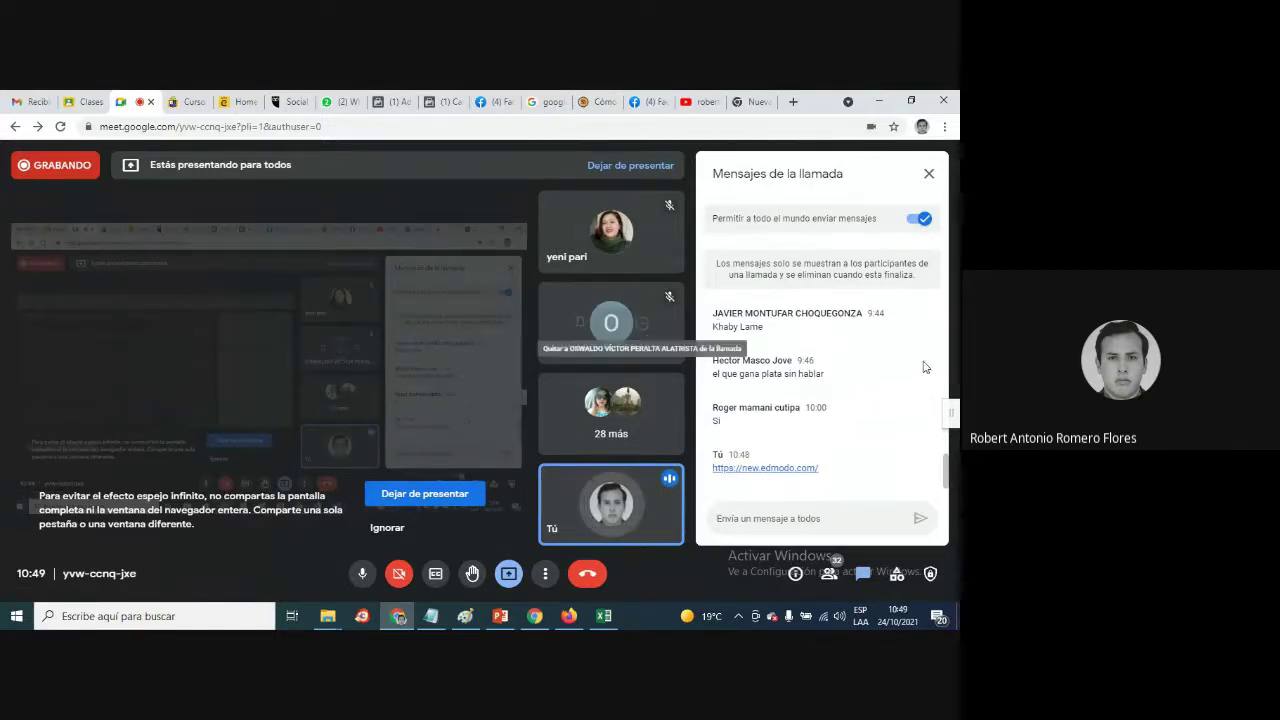
{"action": "left_click", "coordinate": [243, 100]}
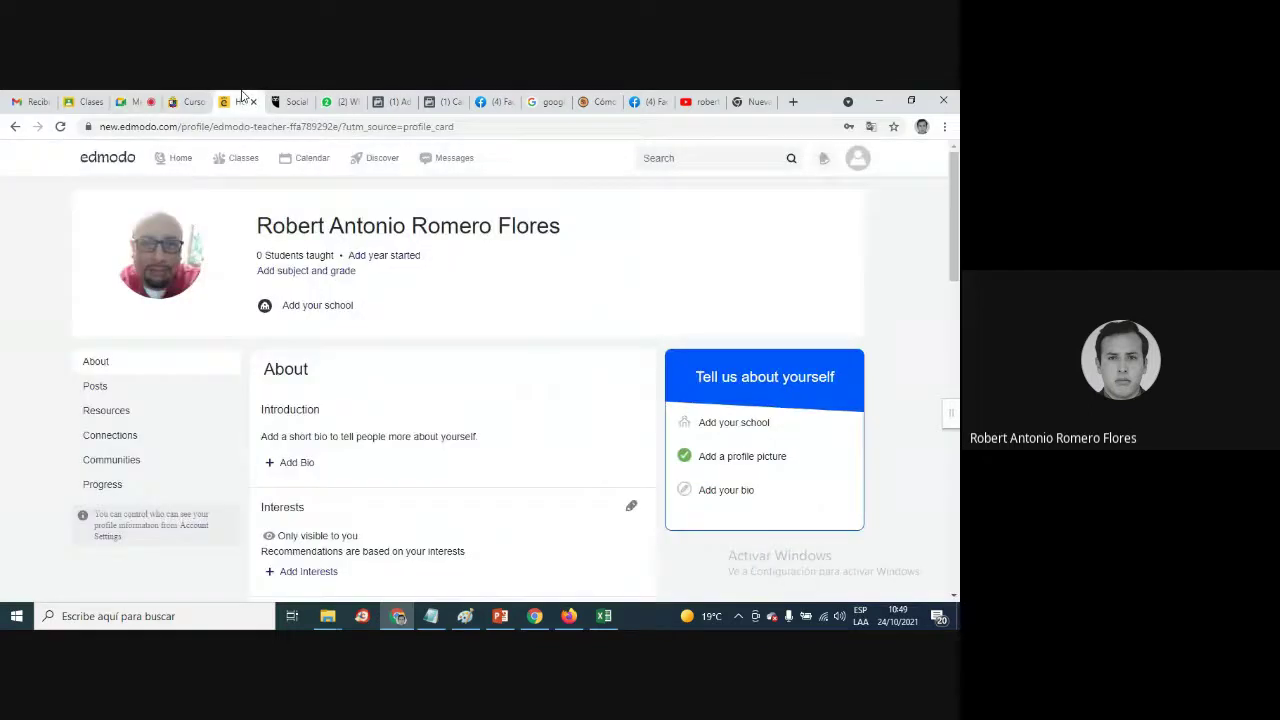
{"action": "left_click", "coordinate": [130, 99]}
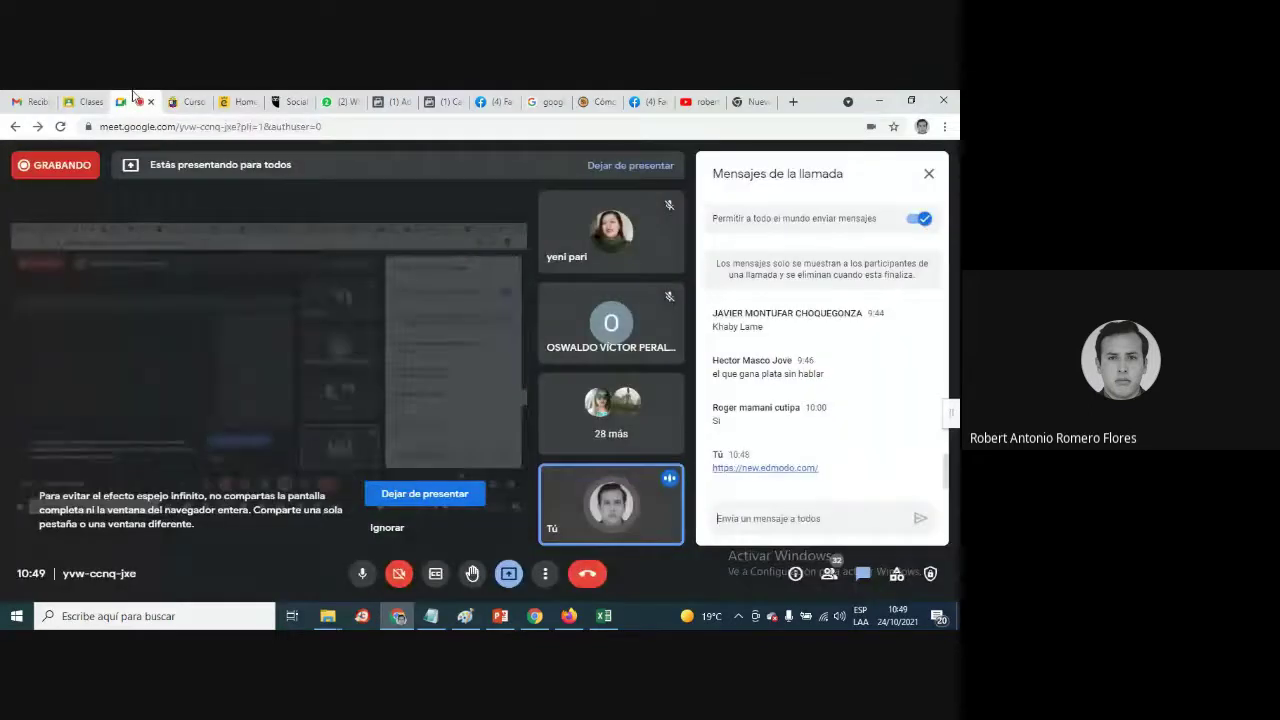
{"action": "left_click", "coordinate": [78, 102]}
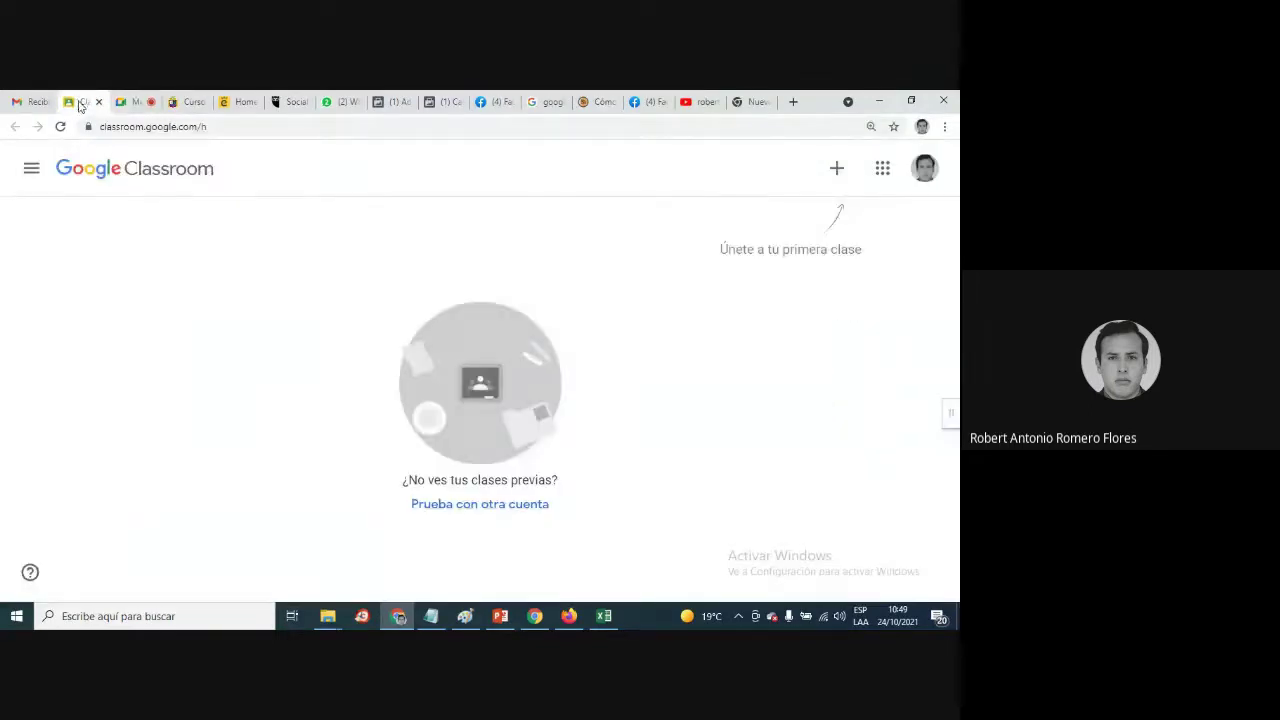
{"action": "left_click", "coordinate": [98, 102]}
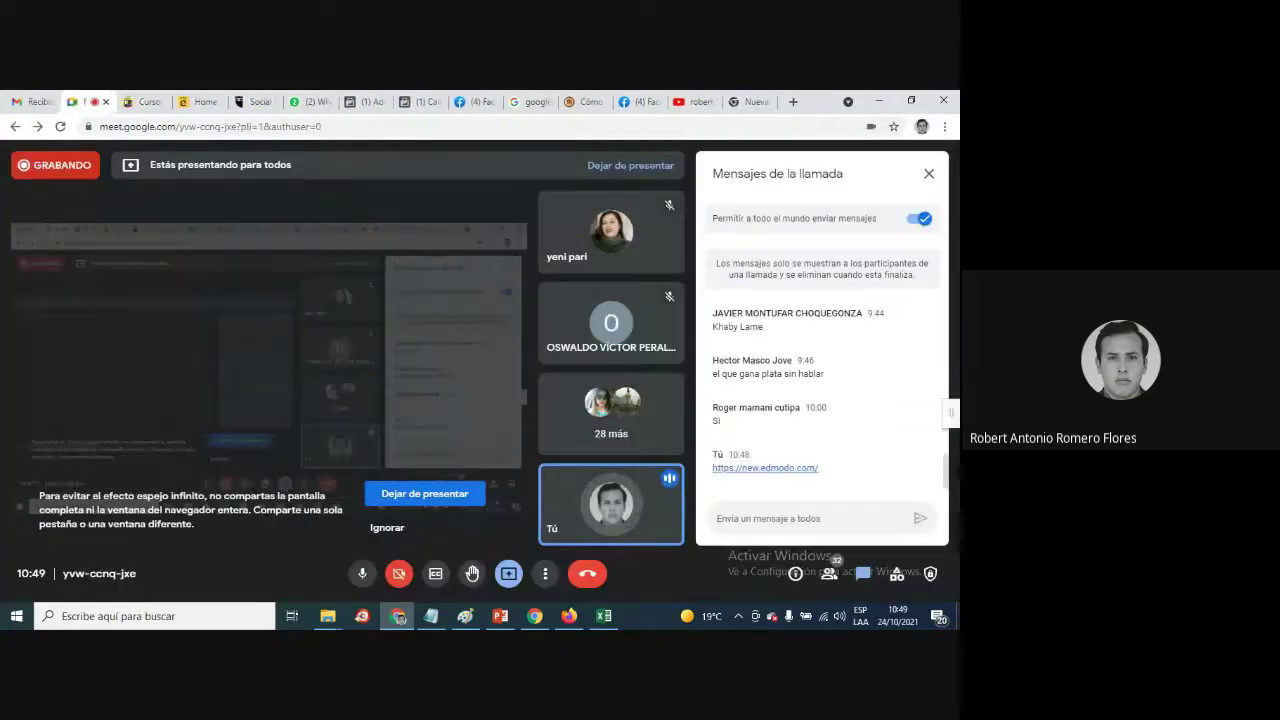
{"action": "left_click", "coordinate": [500, 616]}
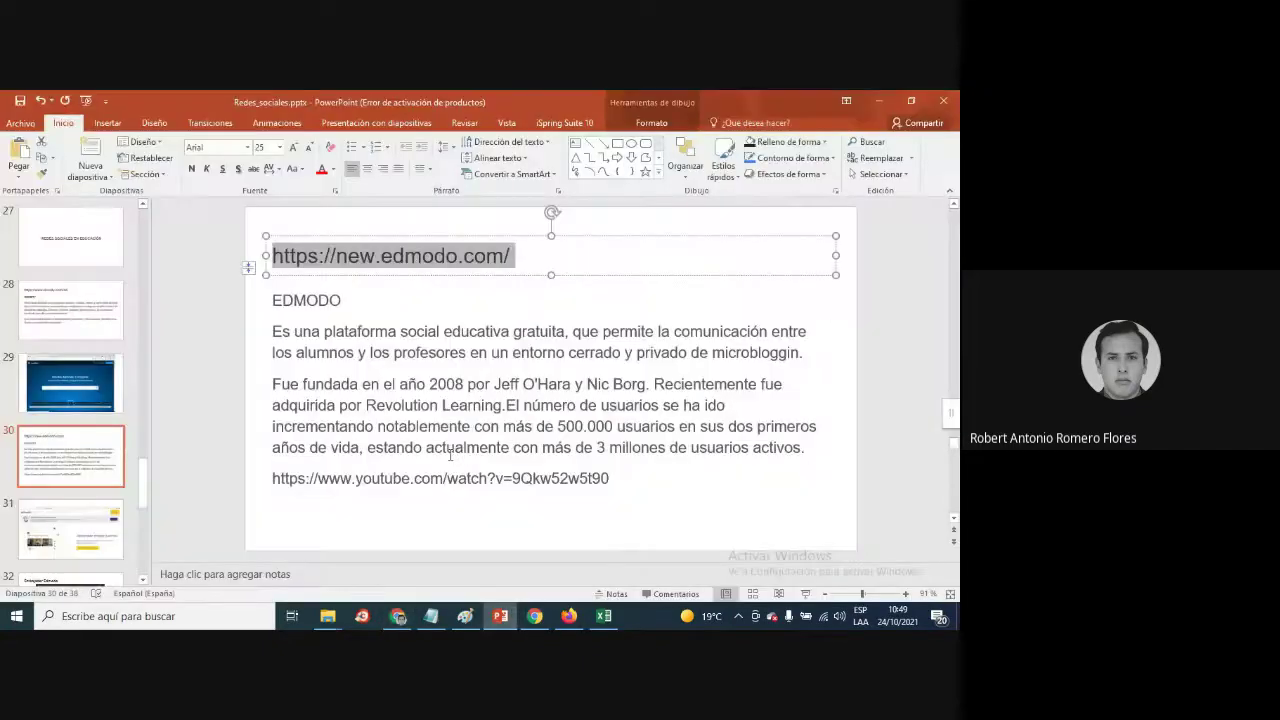
Clear the selection on slide 30 and present it full screen with Slide Show.
{"action": "left_click", "coordinate": [335, 308]}
{"action": "left_click", "coordinate": [254, 375]}
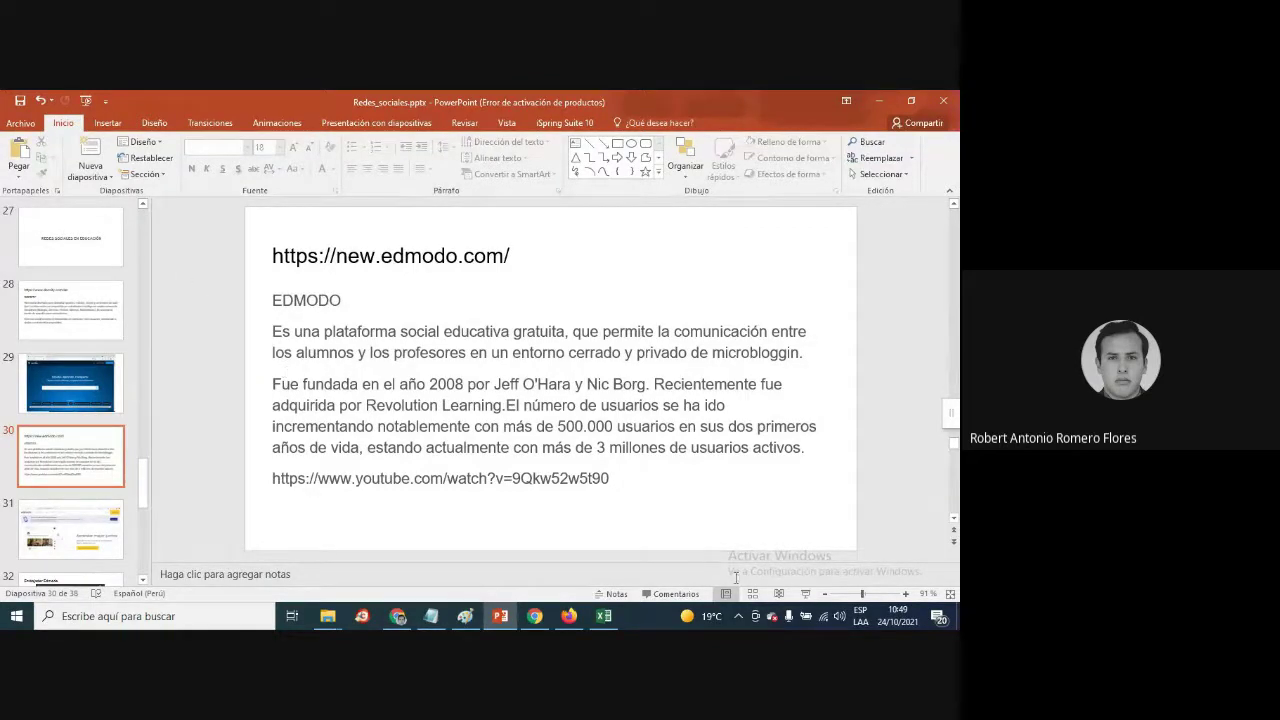
{"action": "left_click", "coordinate": [805, 594]}
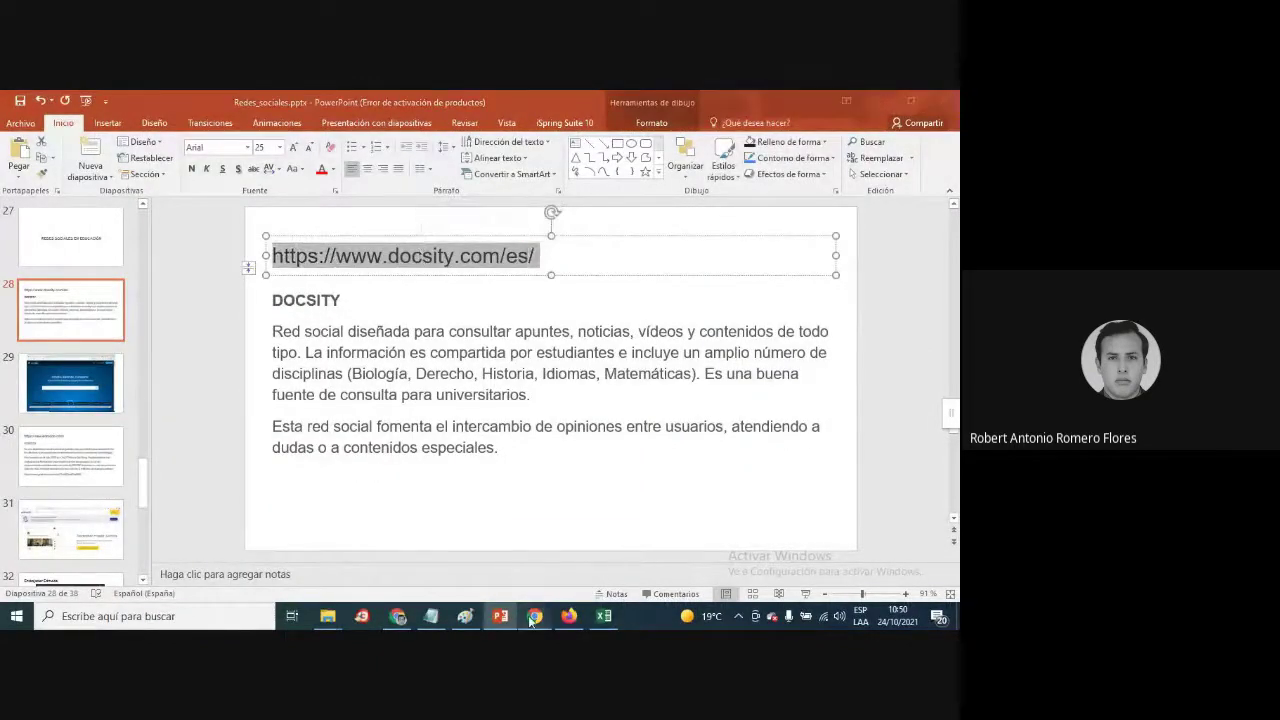
Switch from Firefox to Chrome and go to the Hootsuite tab.
{"action": "left_click", "coordinate": [568, 616]}
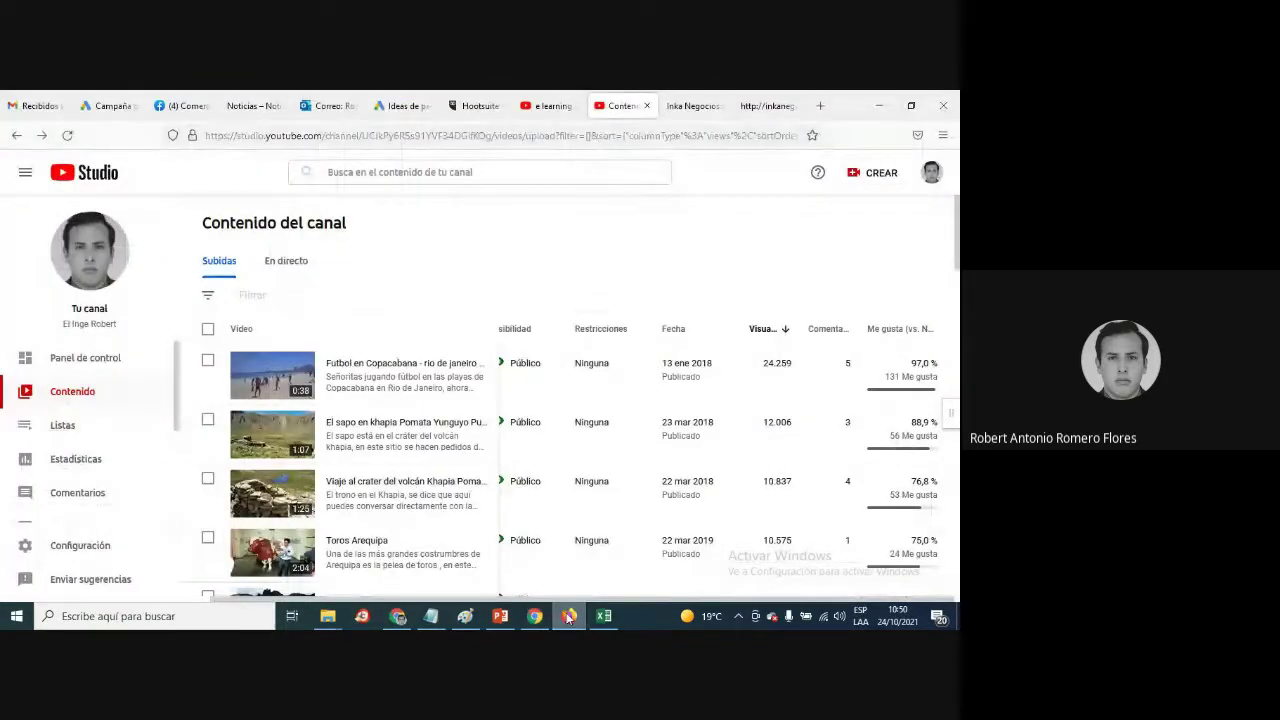
{"action": "left_click", "coordinate": [398, 616]}
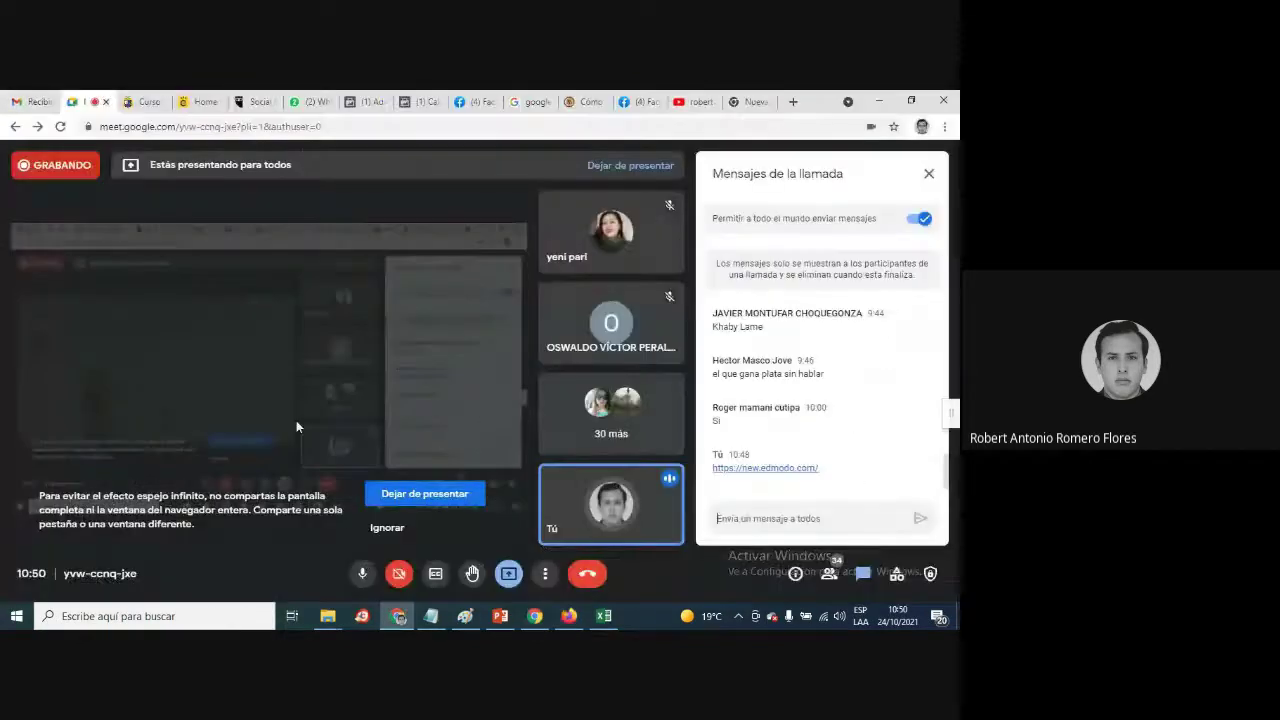
{"action": "left_click", "coordinate": [200, 101]}
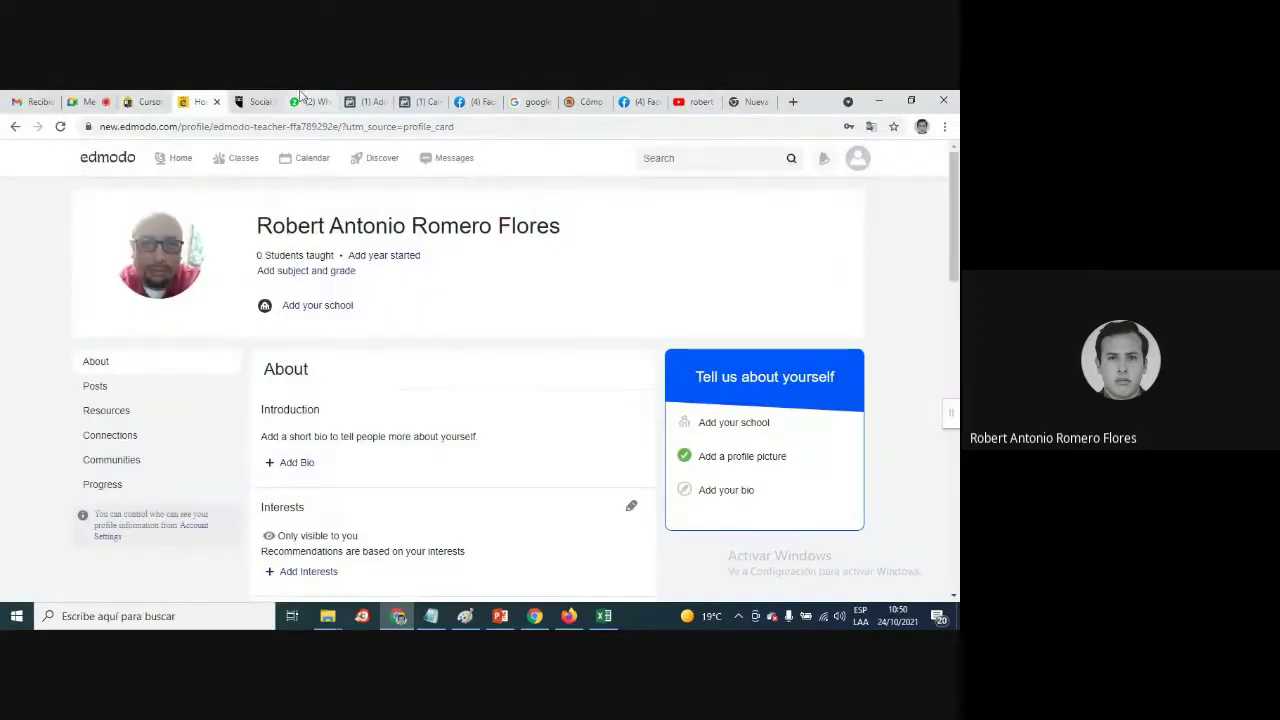
{"action": "left_click", "coordinate": [242, 102]}
{"action": "left_click", "coordinate": [234, 126]}
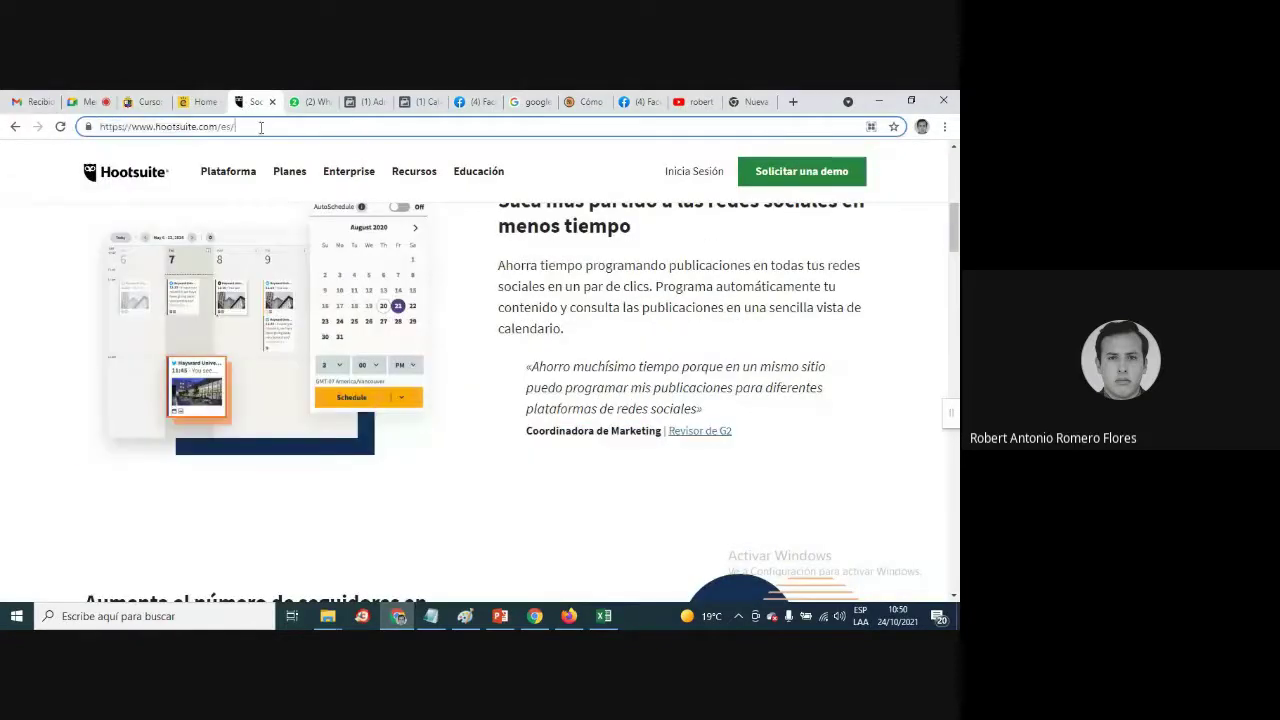
{"action": "left_click_drag", "start_coordinate": [234, 126], "coordinate": [10, 120]}
{"action": "type", "text": "https://www.docsity.com/es/"}
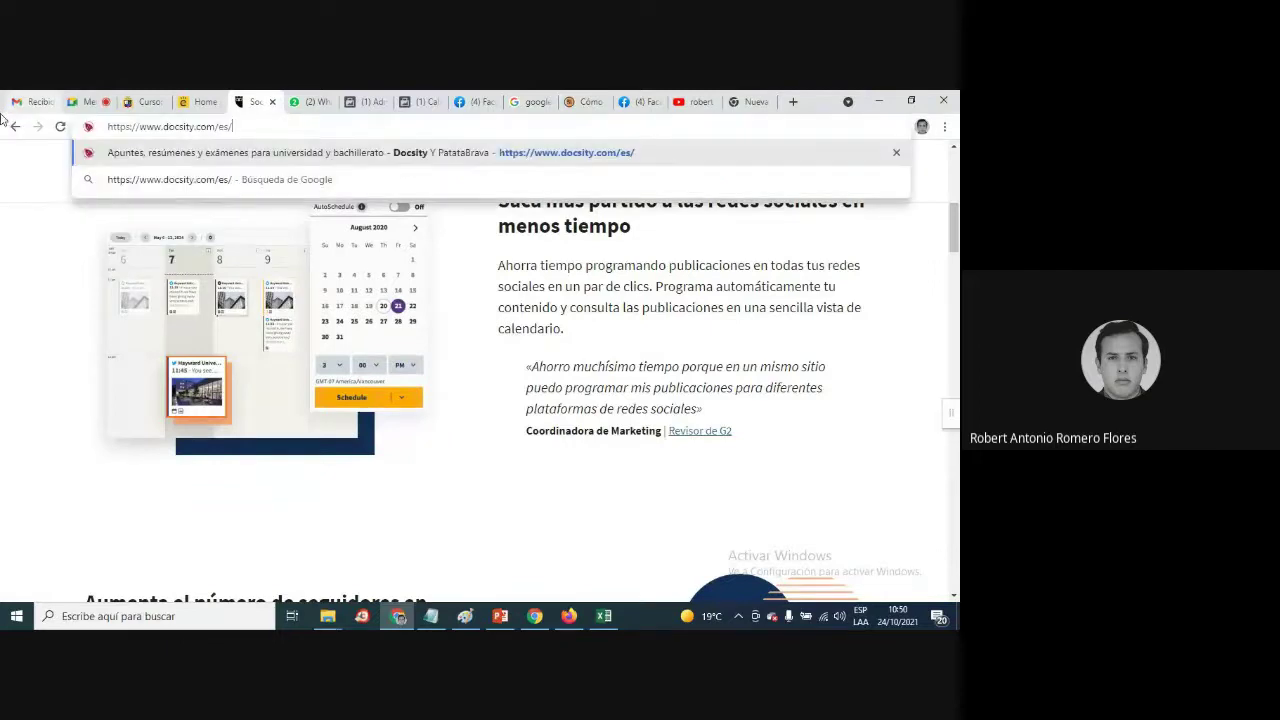
{"action": "key", "text": "Return"}
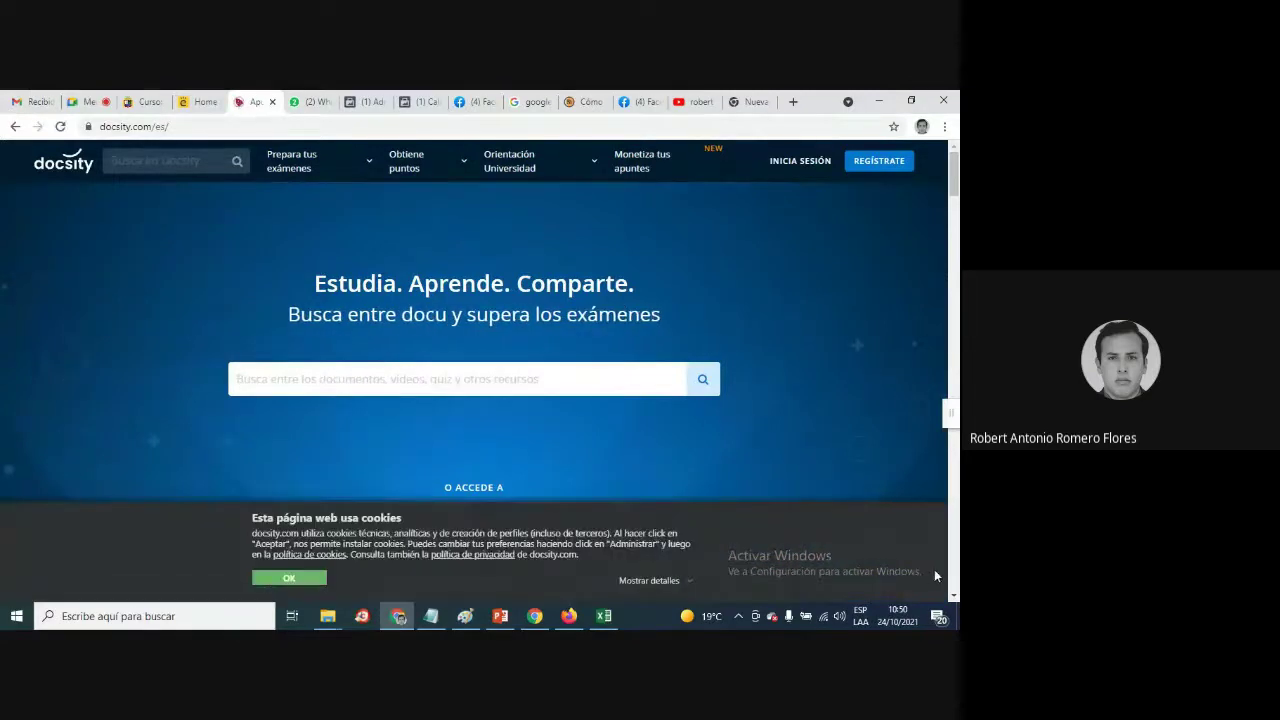
{"action": "left_click", "coordinate": [293, 578]}
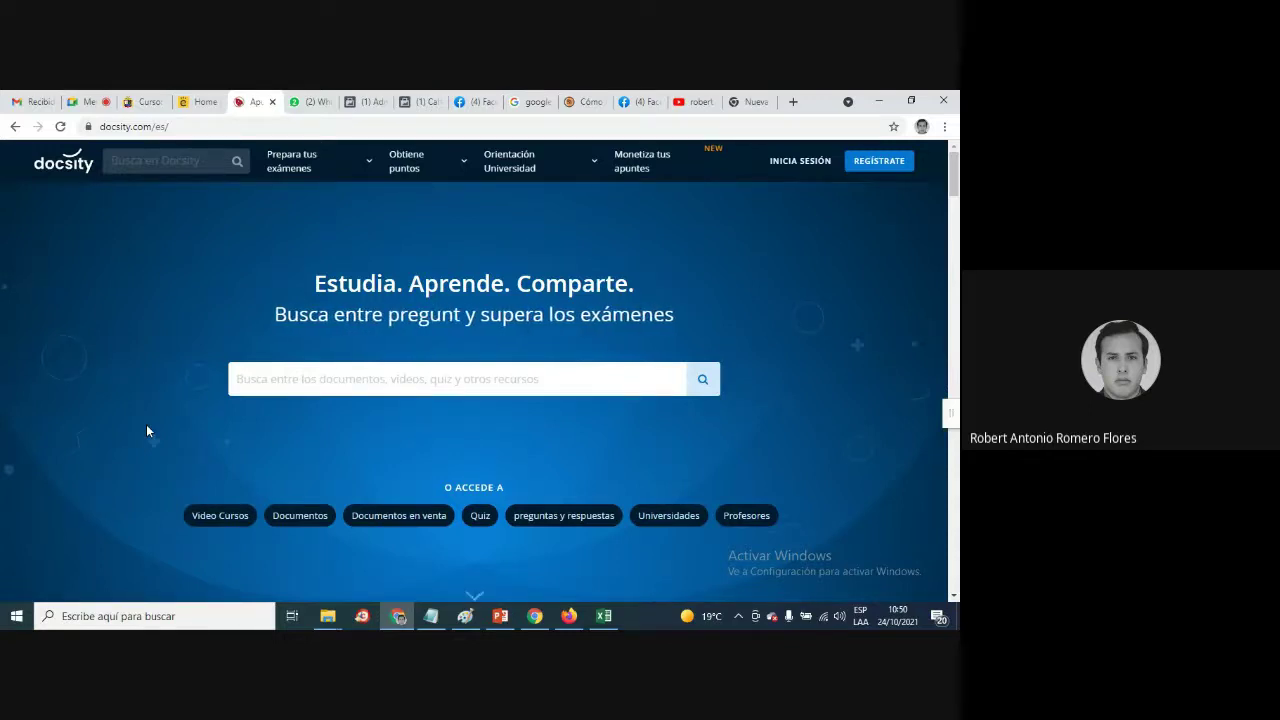
{"action": "left_click", "coordinate": [697, 95]}
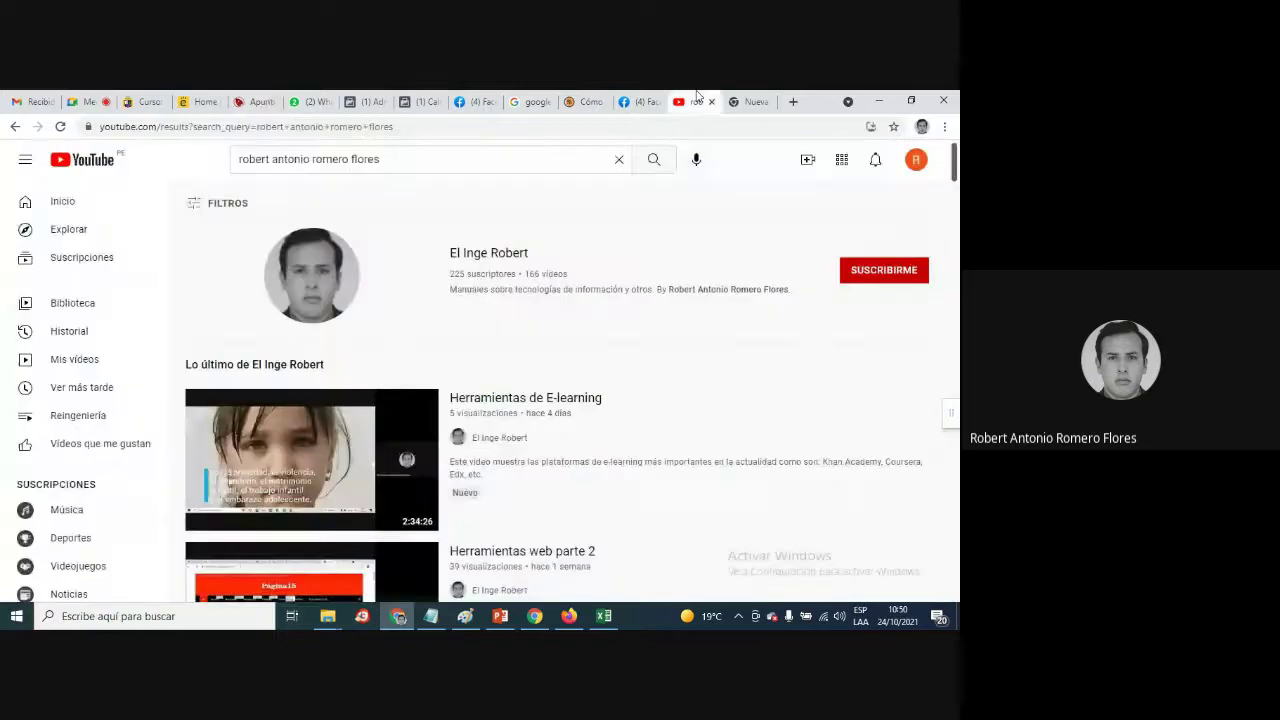
Load the Docsity home page in the Facebook Ads Manager tab.
{"action": "left_click", "coordinate": [205, 101]}
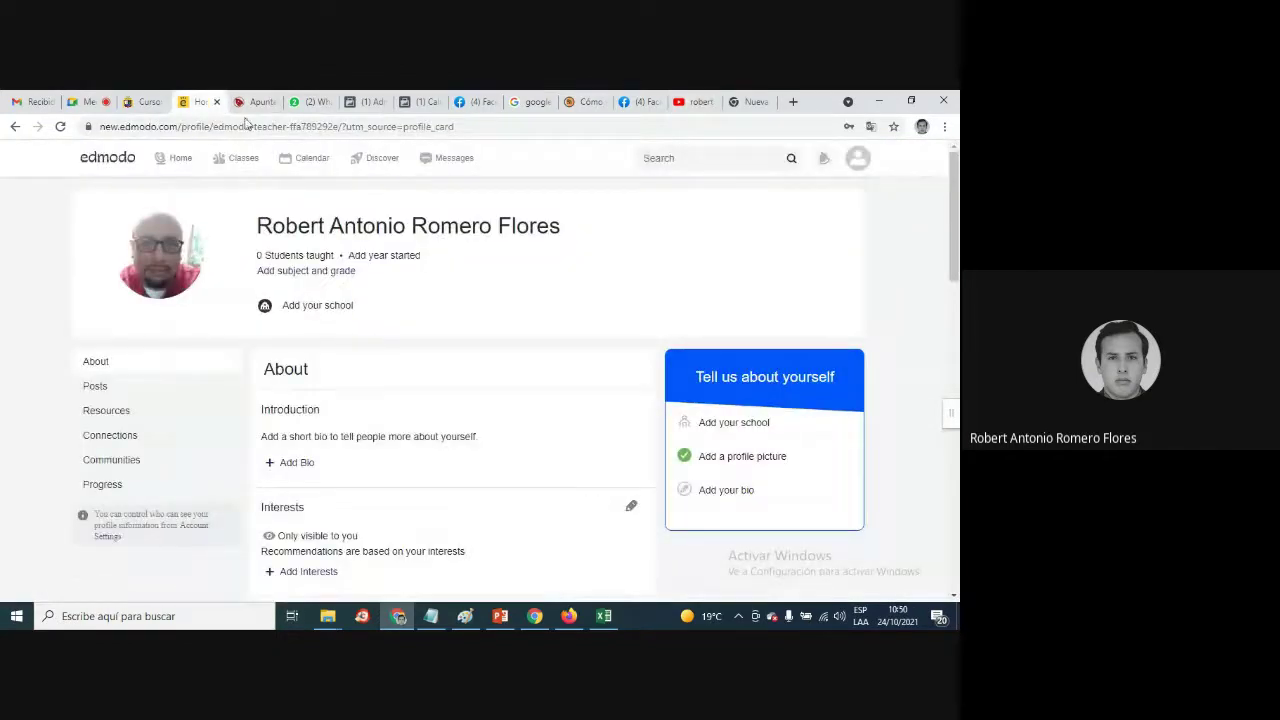
{"action": "left_click", "coordinate": [367, 101]}
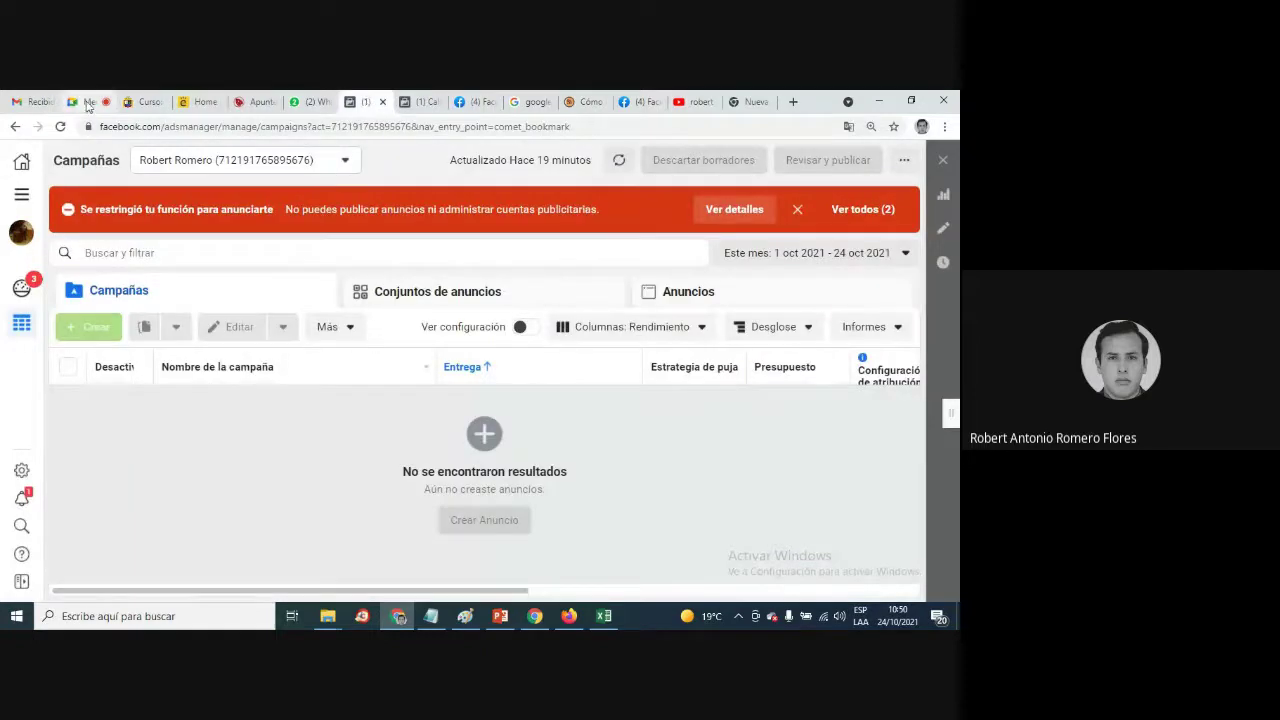
{"action": "left_click", "coordinate": [202, 128]}
{"action": "type", "text": "https://www.docsity.com/es/"}
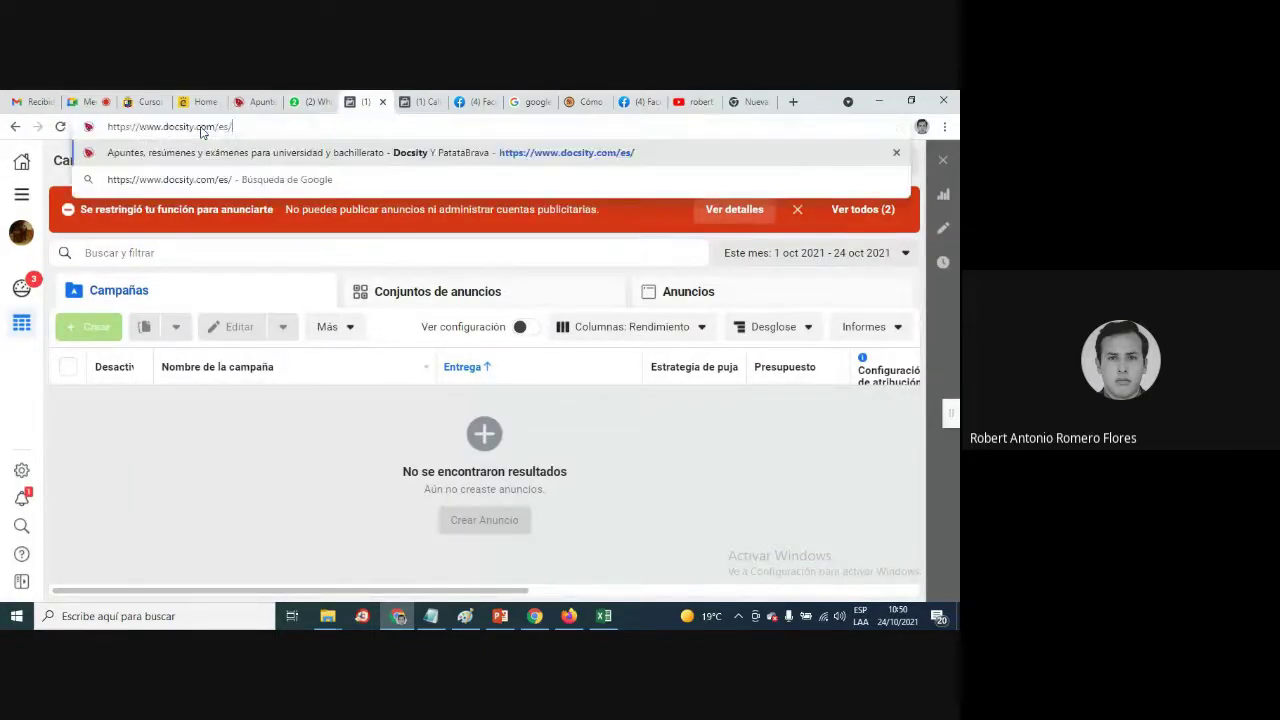
{"action": "key", "text": "Return"}
Close the Calidad de la cuenta tab and view the Docsity home page.
{"action": "left_click", "coordinate": [425, 101]}
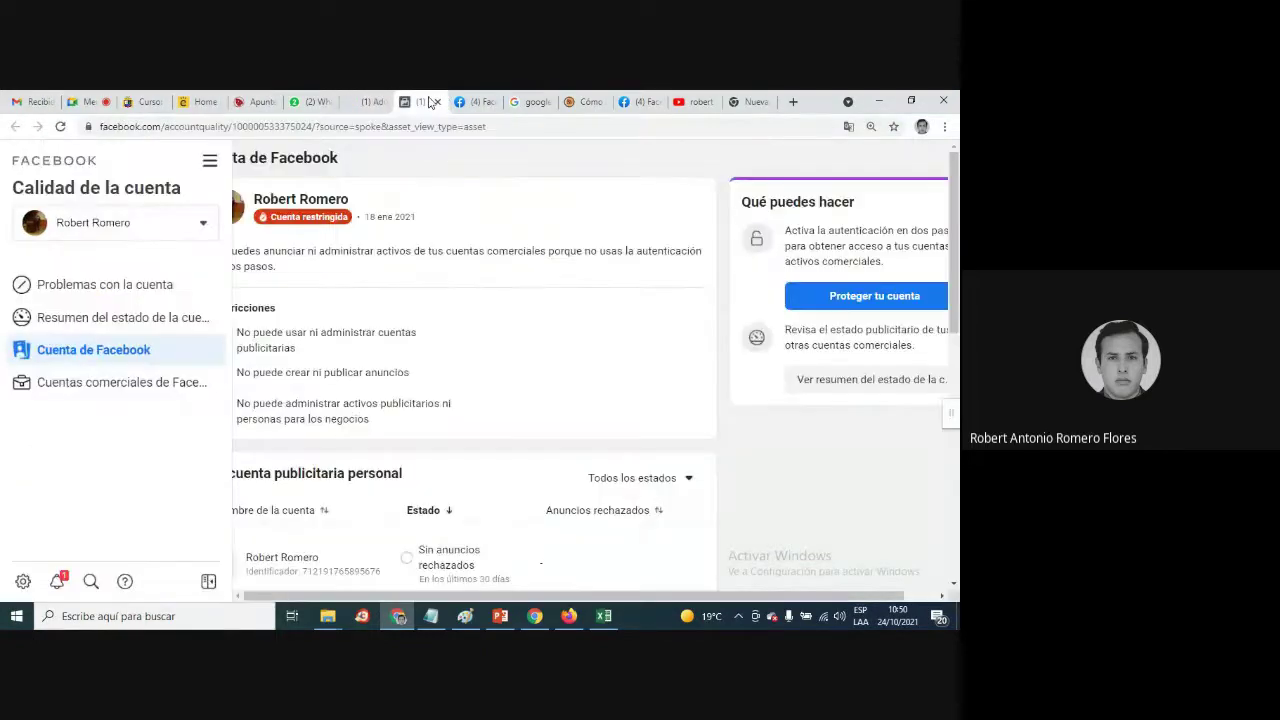
{"action": "middle_click", "coordinate": [425, 101]}
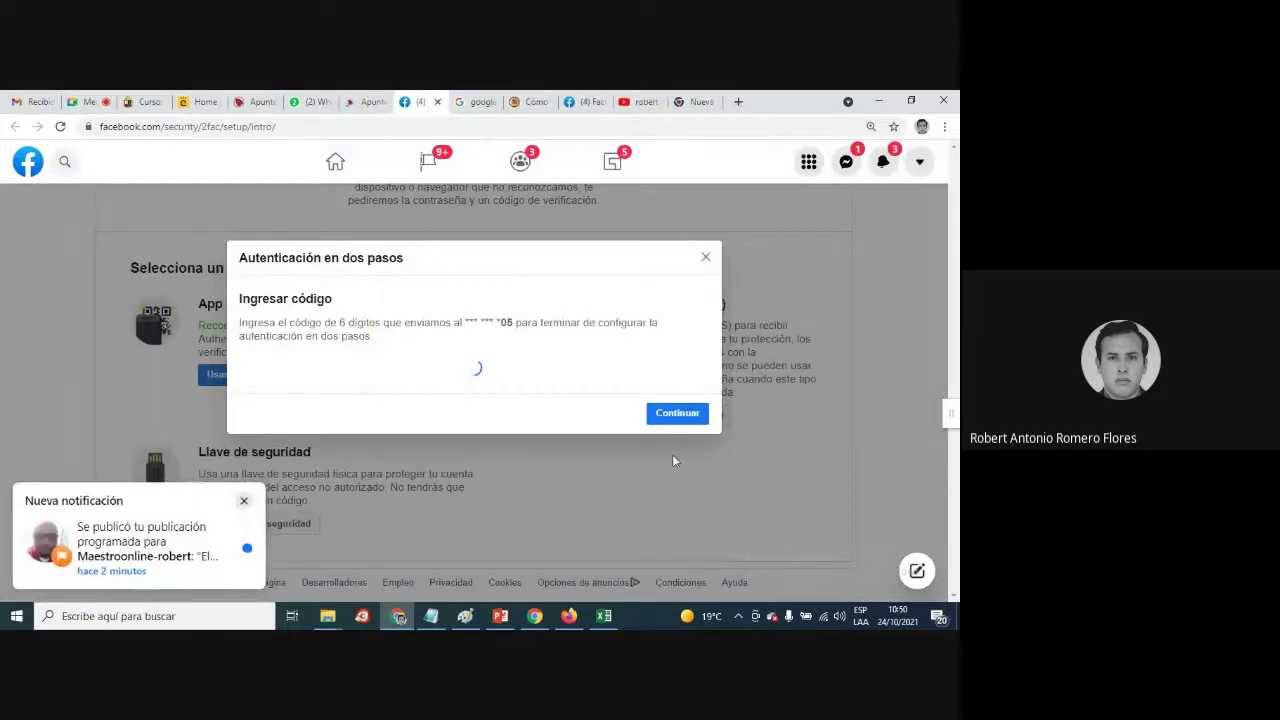
{"action": "left_click", "coordinate": [380, 97]}
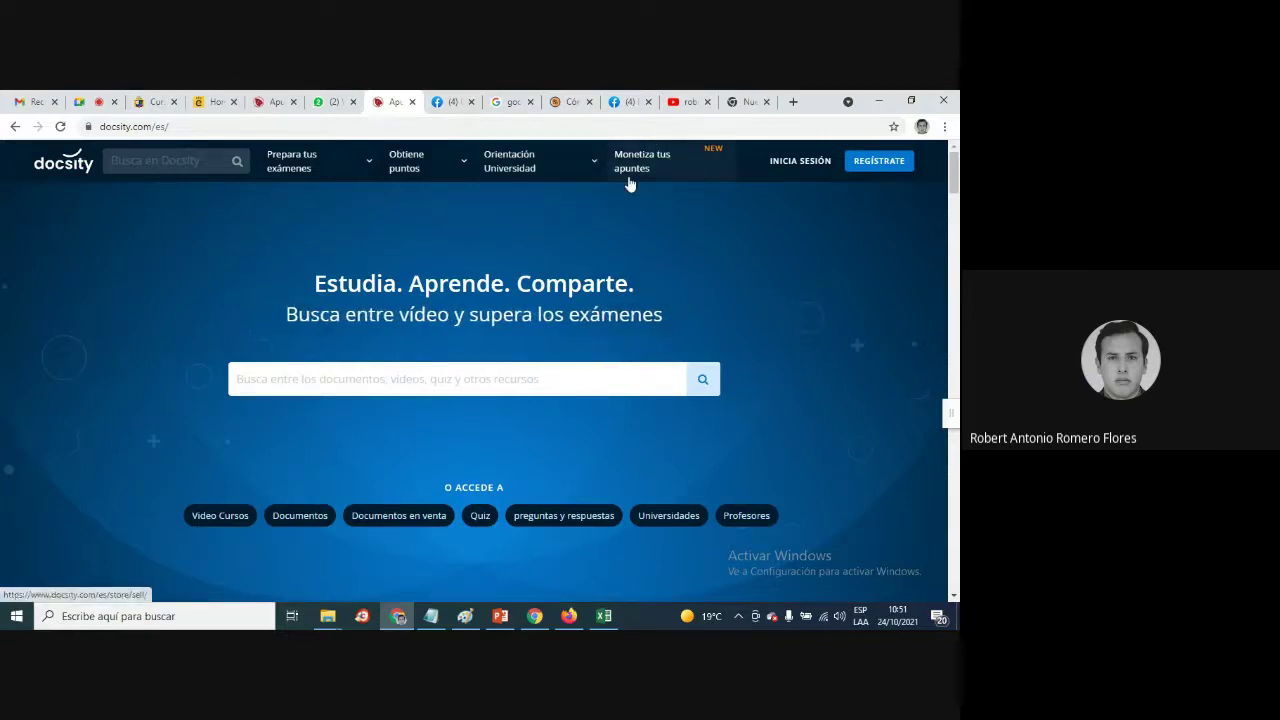
{"action": "scroll", "coordinate": [141, 404], "scroll_direction": "down", "scroll_amount": 2}
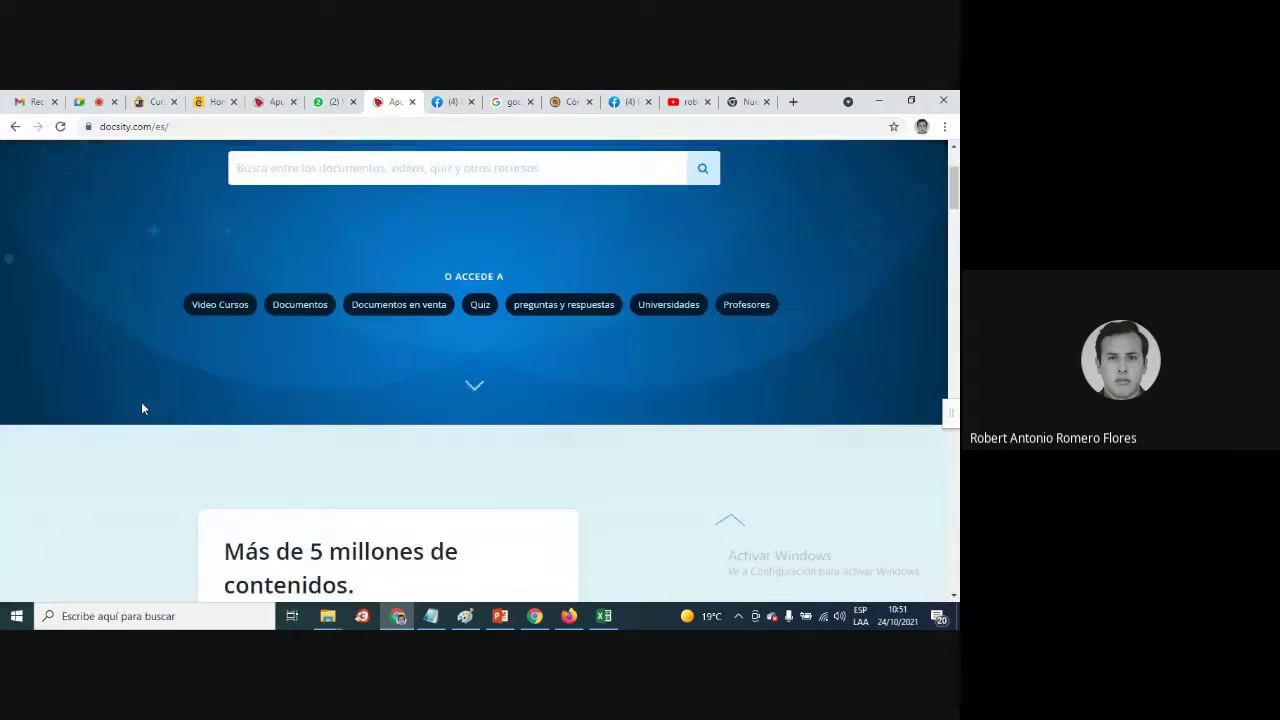
{"action": "scroll", "coordinate": [141, 402], "scroll_direction": "up", "scroll_amount": 2}
{"action": "scroll", "coordinate": [141, 403], "scroll_direction": "up", "scroll_amount": 1}
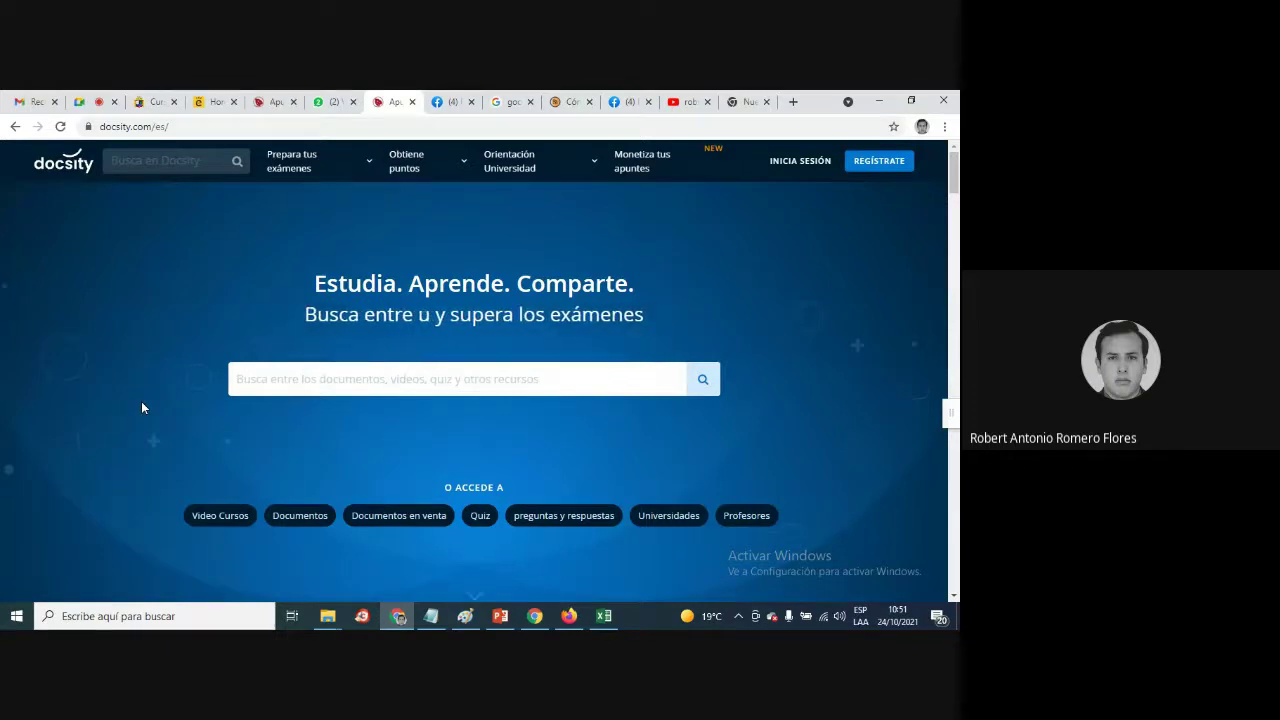
Close the duplicate Docsity tab.
{"action": "left_click", "coordinate": [206, 100]}
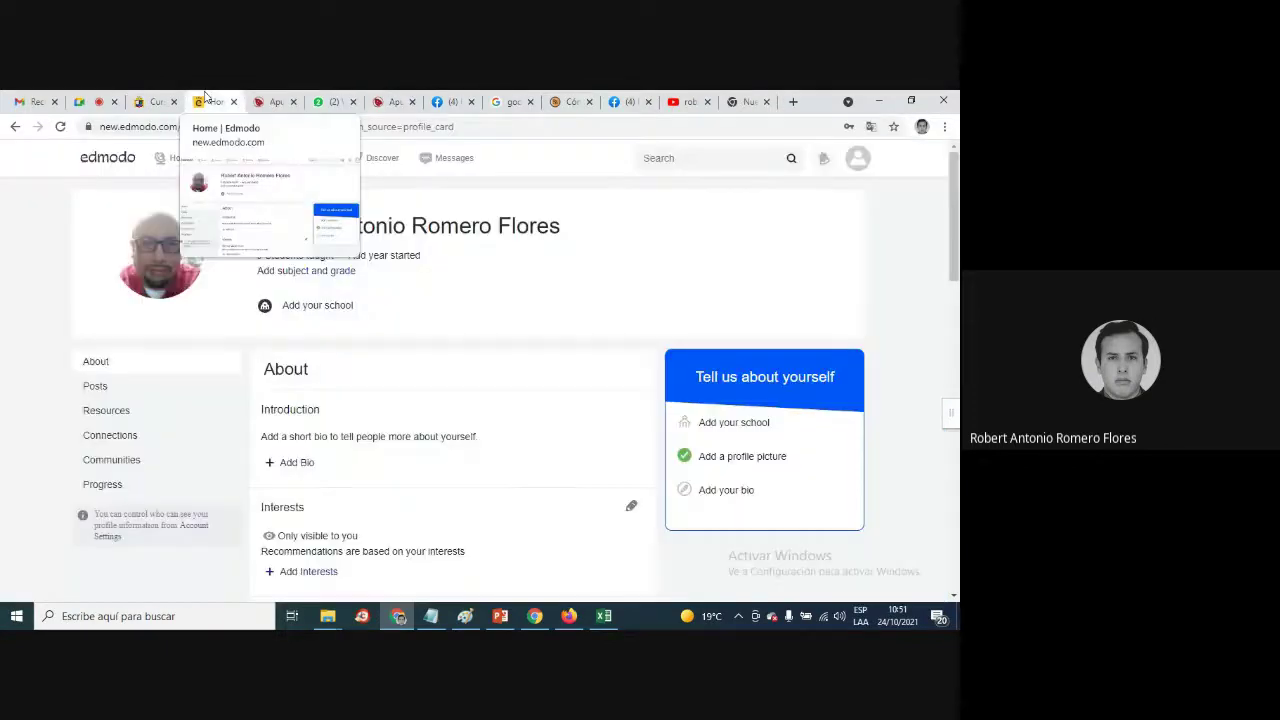
{"action": "left_click", "coordinate": [272, 101]}
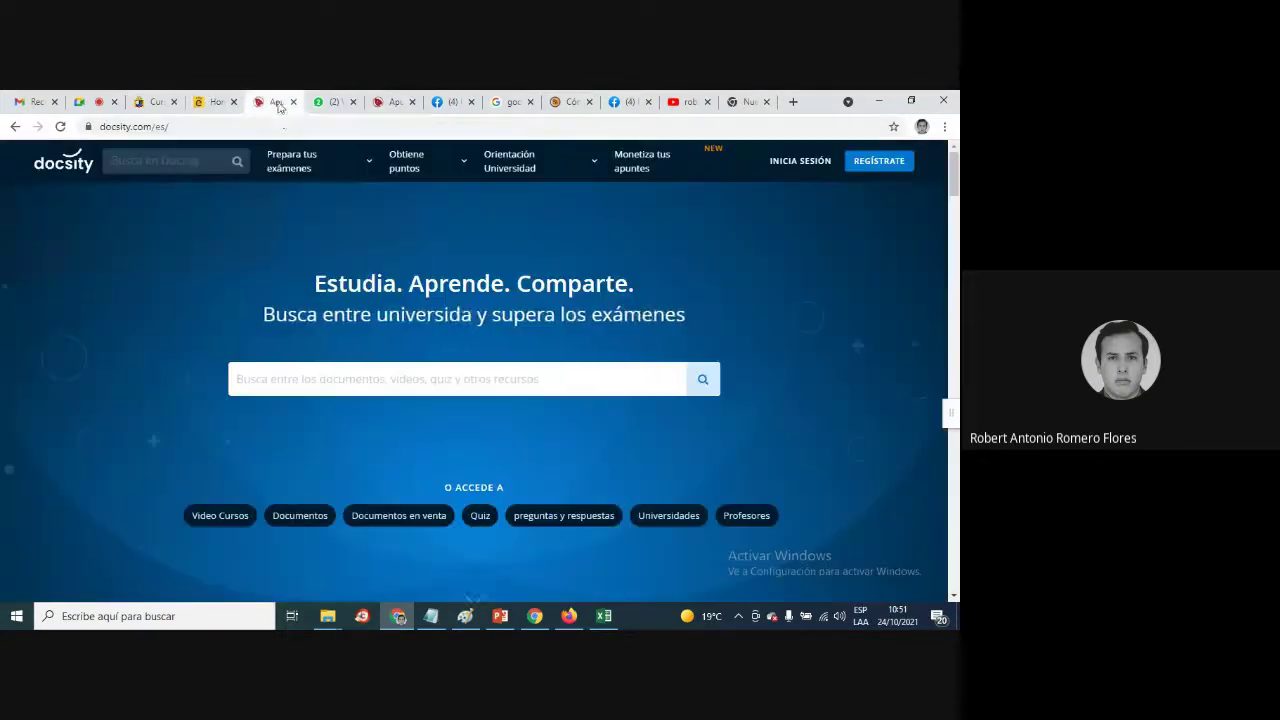
{"action": "left_click", "coordinate": [390, 100]}
{"action": "left_click", "coordinate": [412, 101]}
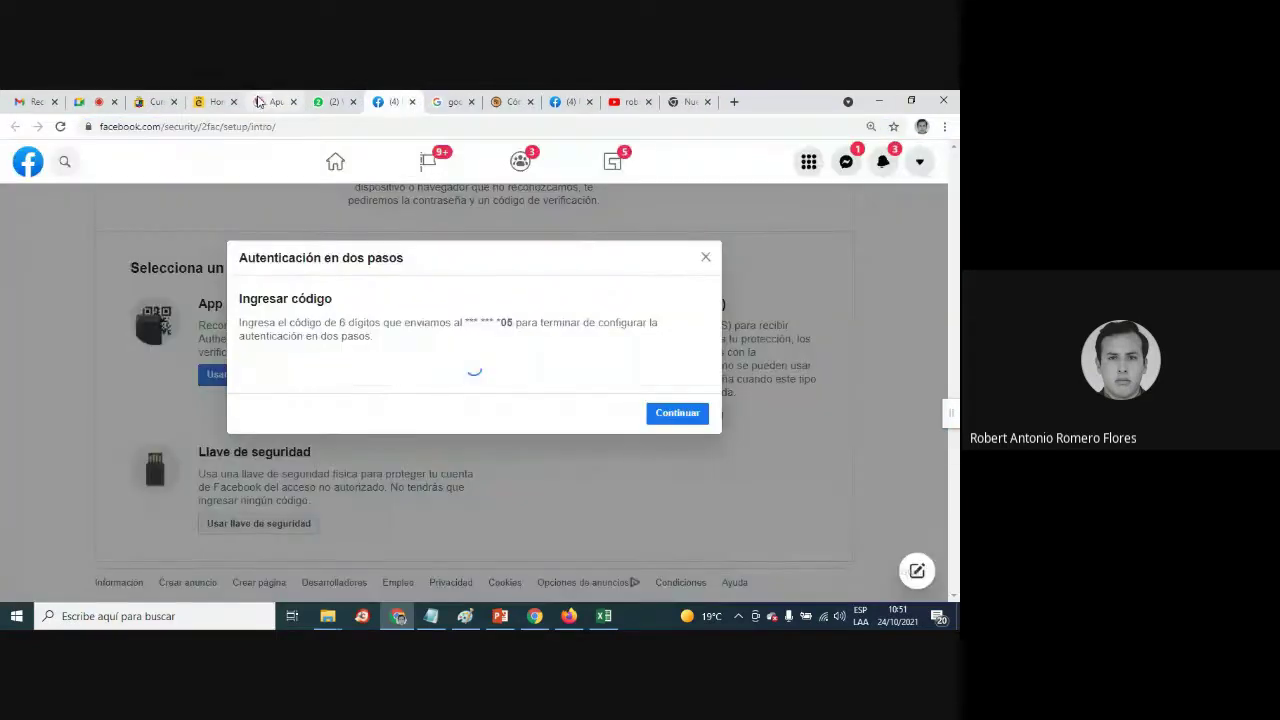
{"action": "left_click", "coordinate": [258, 101]}
{"action": "left_click", "coordinate": [214, 101]}
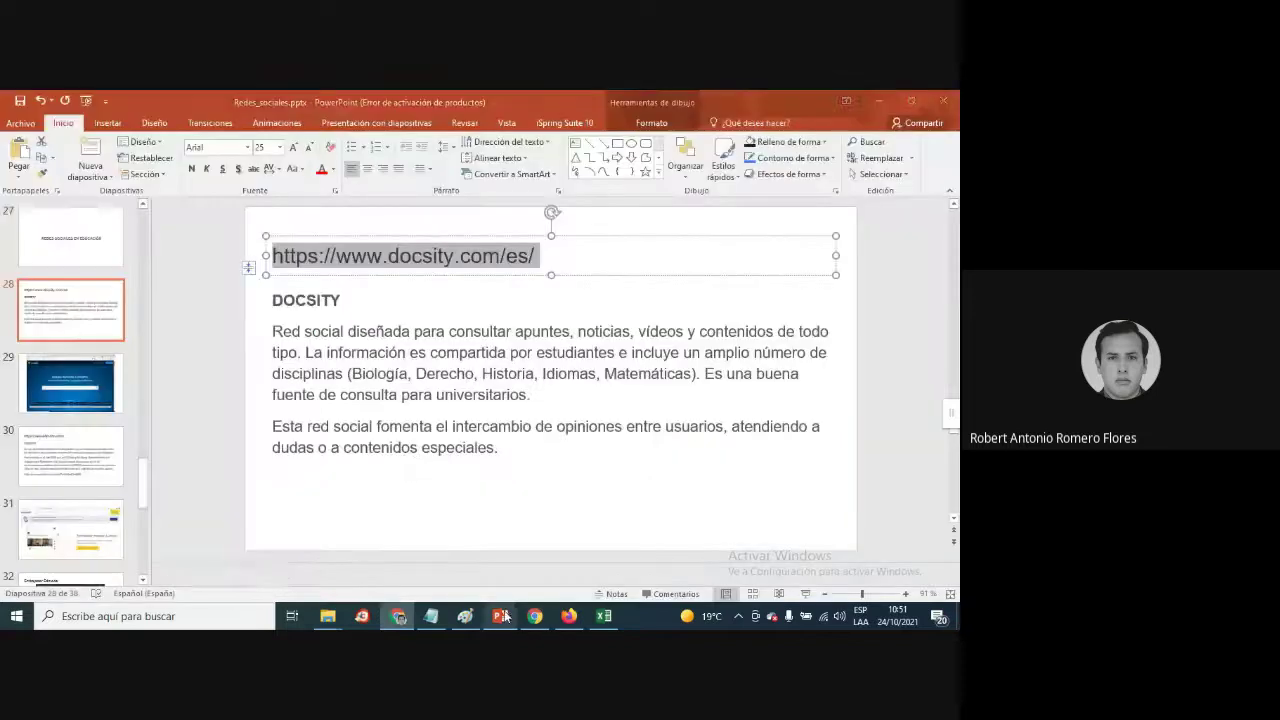
{"action": "left_click", "coordinate": [500, 616]}
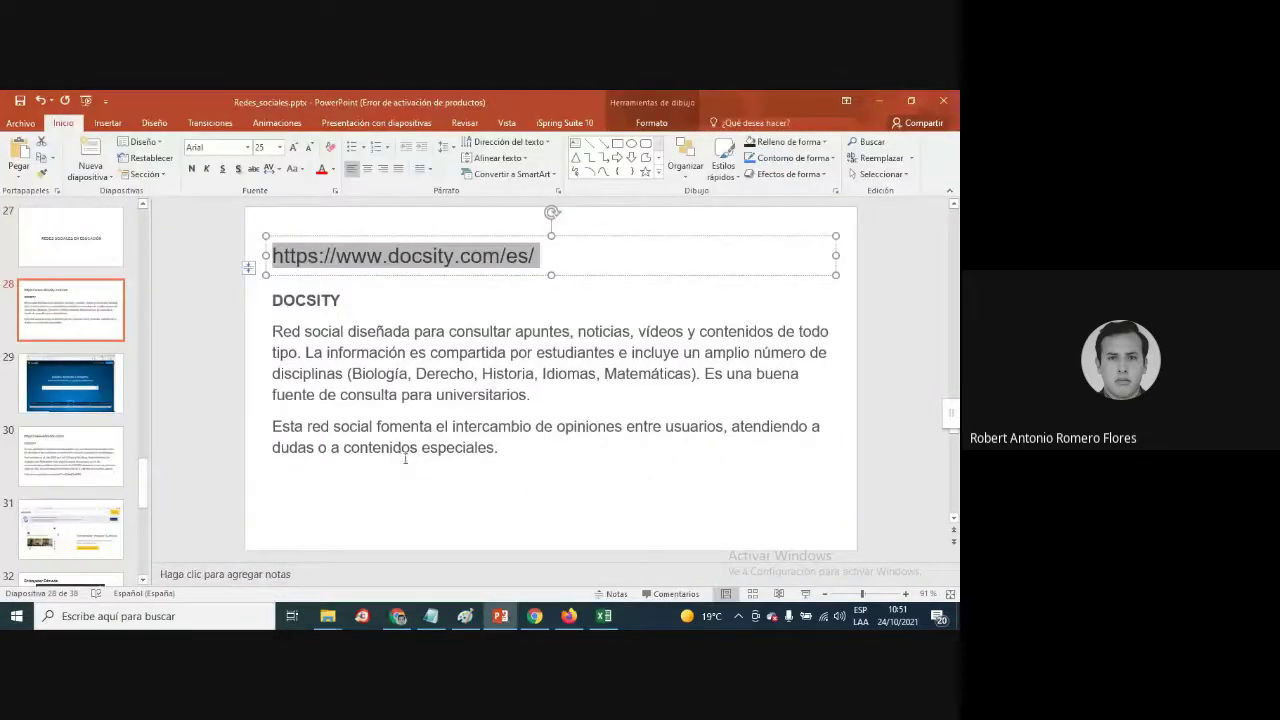
{"action": "left_click", "coordinate": [443, 449]}
{"action": "scroll", "coordinate": [443, 452], "scroll_direction": "down", "scroll_amount": 1}
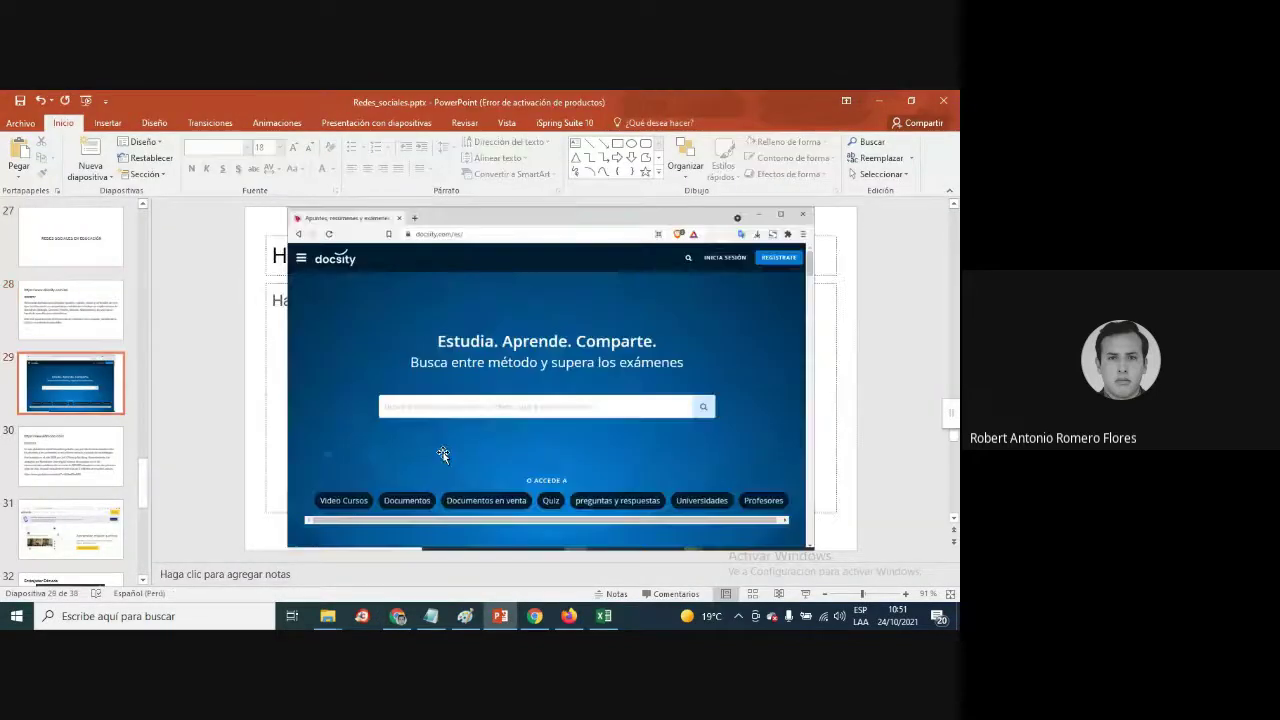
{"action": "scroll", "coordinate": [443, 455], "scroll_direction": "down", "scroll_amount": 1}
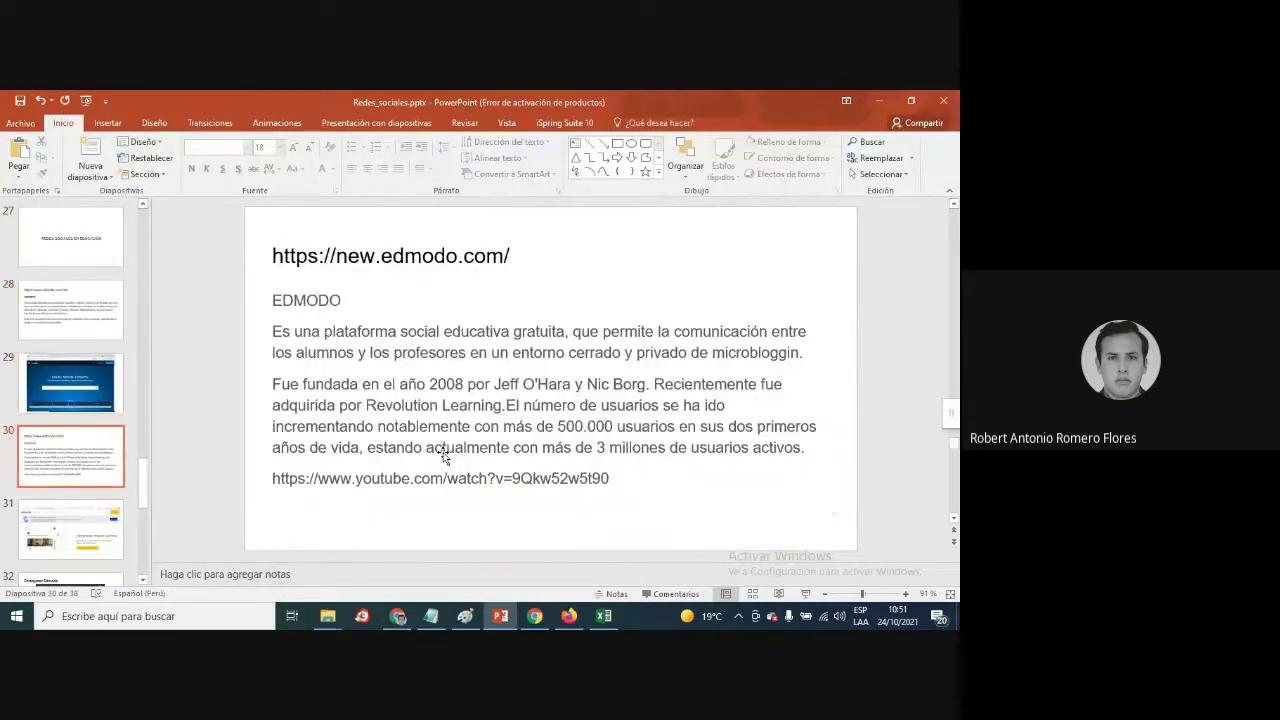
{"action": "left_click", "coordinate": [455, 262]}
{"action": "triple_click", "coordinate": [467, 255]}
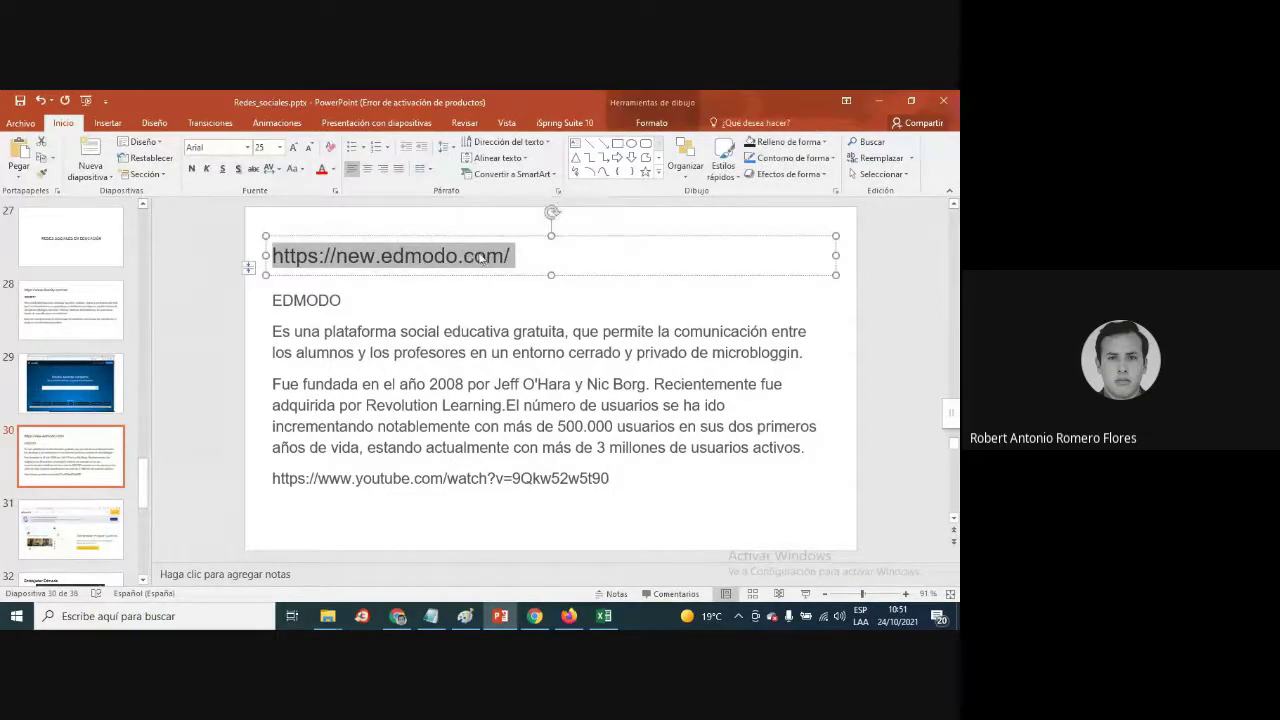
{"action": "left_click", "coordinate": [398, 616]}
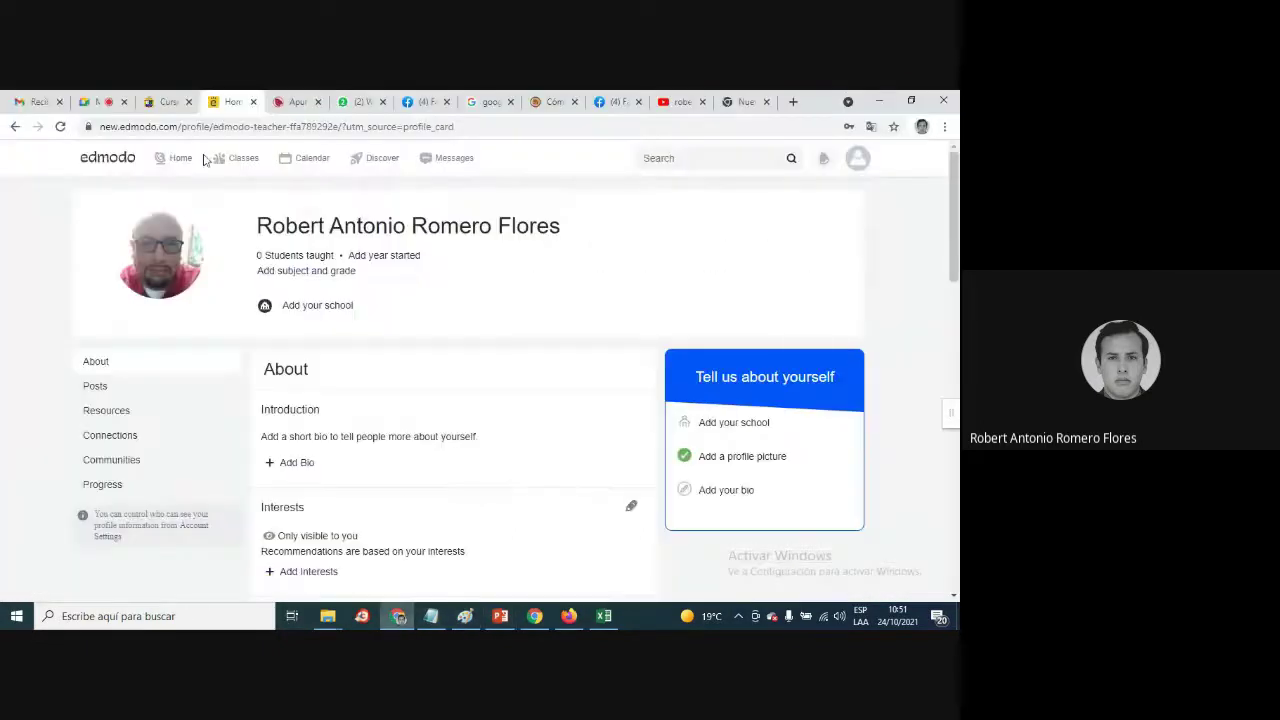
Load new.edmodo.com in the remaining Docsity tab.
{"action": "left_click", "coordinate": [182, 100]}
{"action": "left_click", "coordinate": [228, 99]}
{"action": "left_click", "coordinate": [303, 98]}
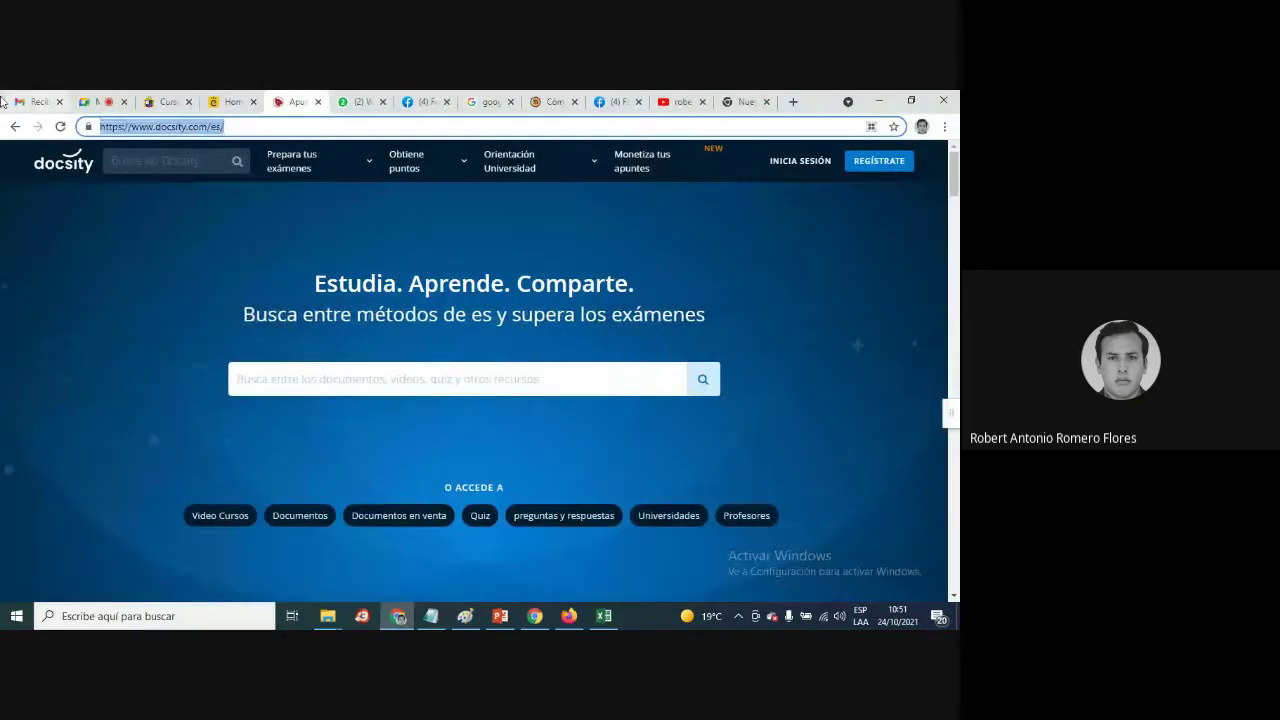
{"action": "type", "text": "new"}
{"action": "key", "text": "Return"}
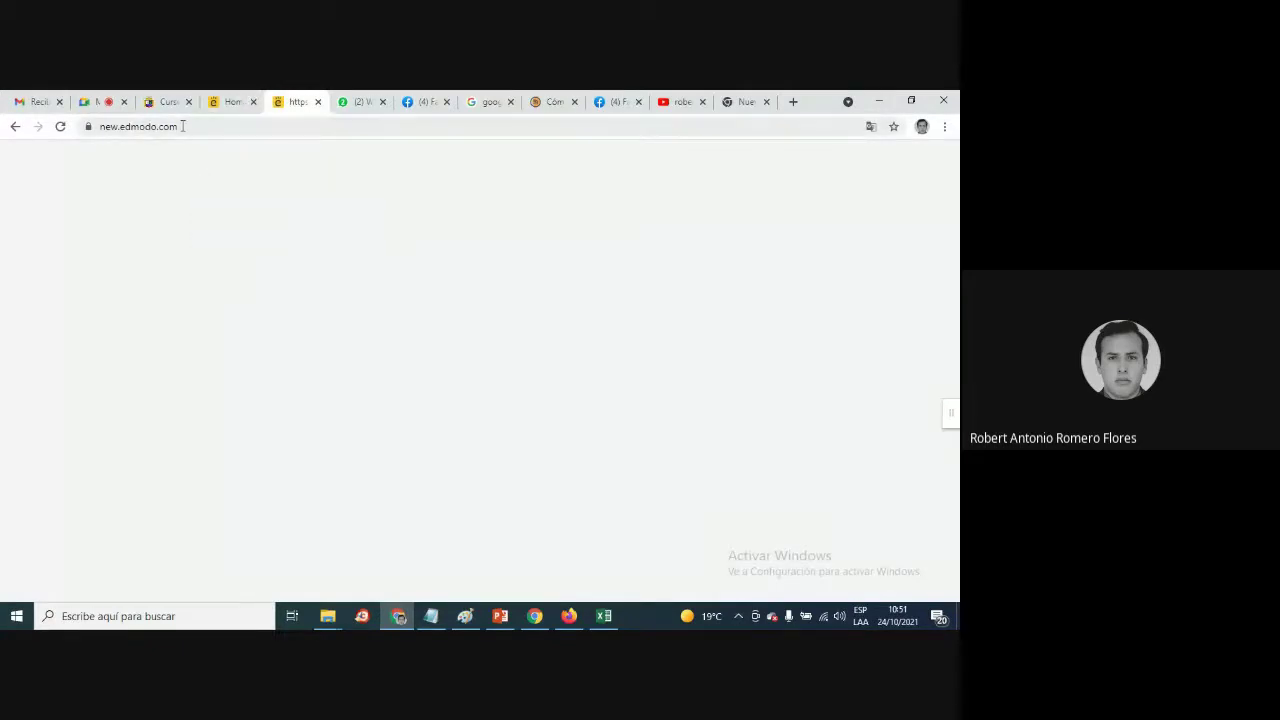
{"action": "left_click", "coordinate": [224, 126]}
Dismiss the session expiry warning on the university course page.
{"action": "left_click", "coordinate": [84, 101]}
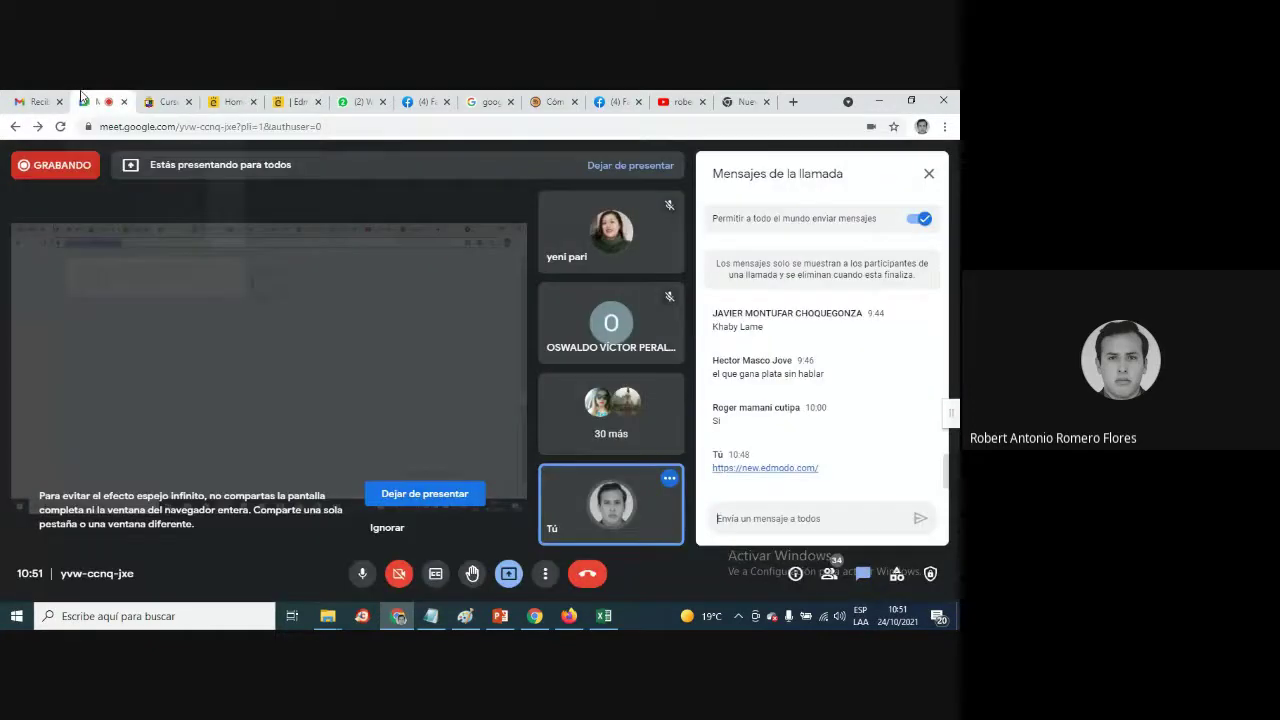
{"action": "left_click", "coordinate": [160, 101]}
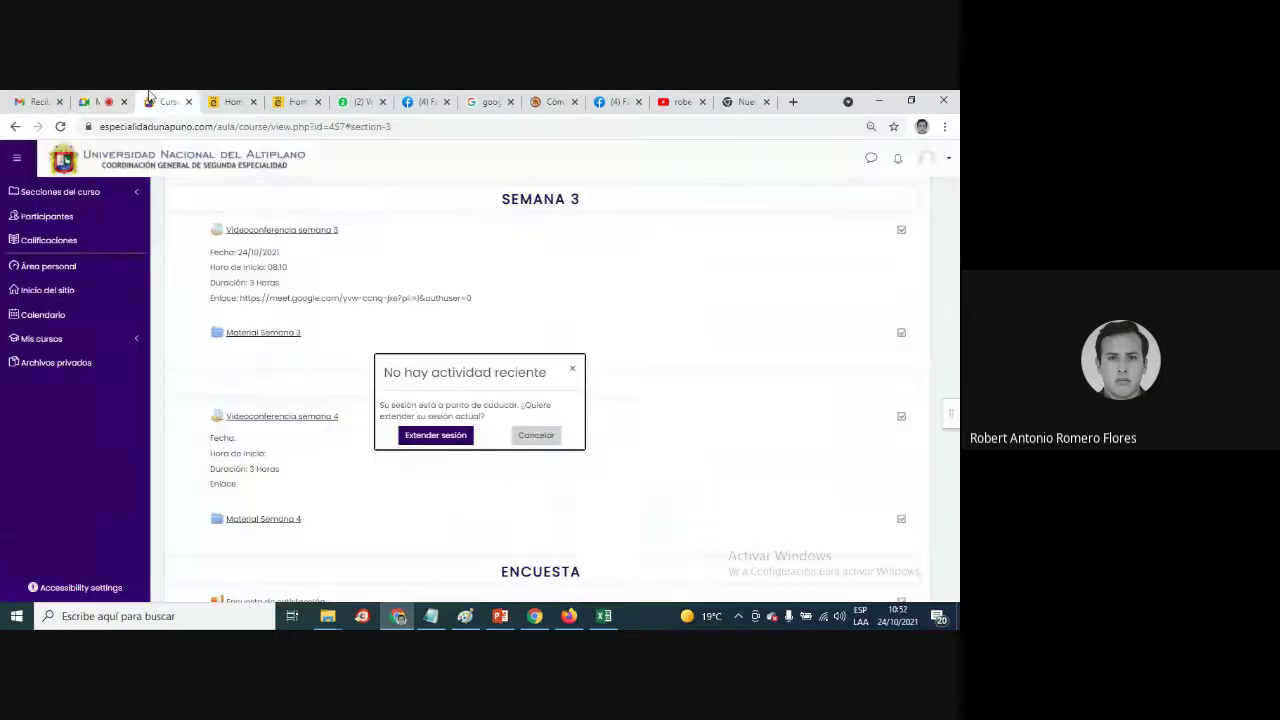
{"action": "left_click", "coordinate": [573, 373]}
{"action": "left_click", "coordinate": [232, 101]}
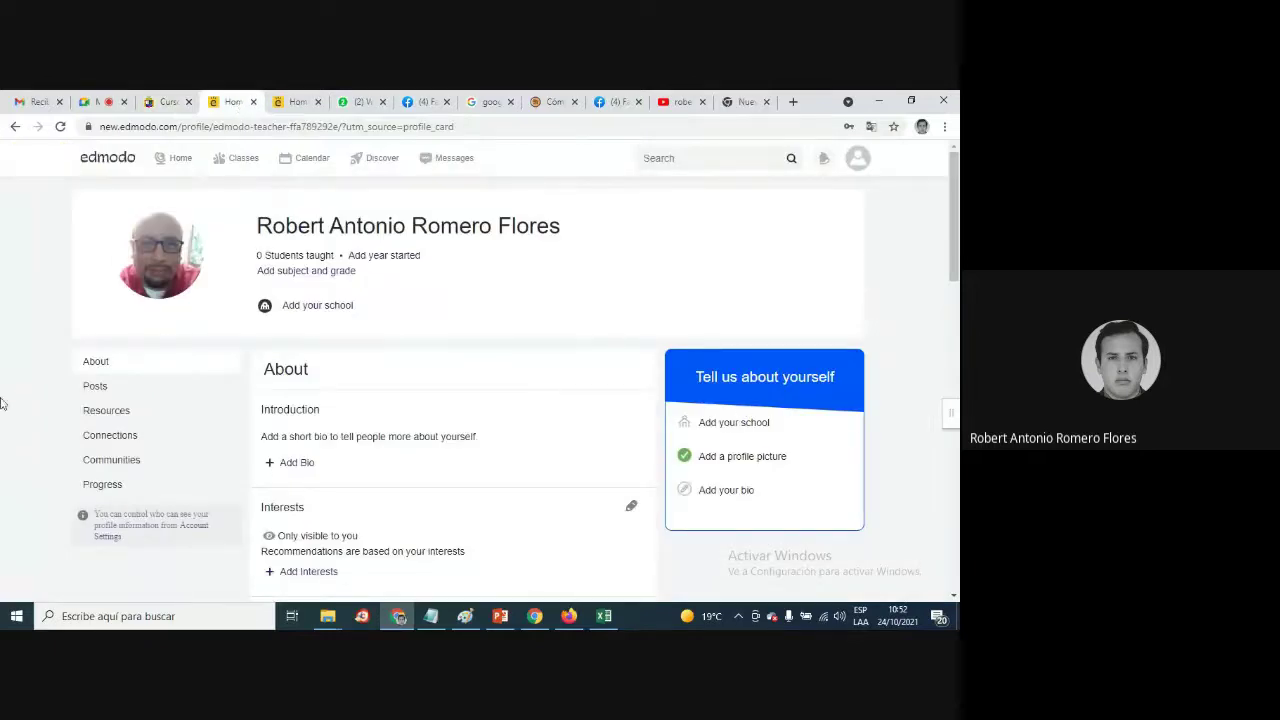
From the Edmodo home feed, open the teacher's own profile page.
{"action": "scroll", "coordinate": [2, 403], "scroll_direction": "down", "scroll_amount": 3}
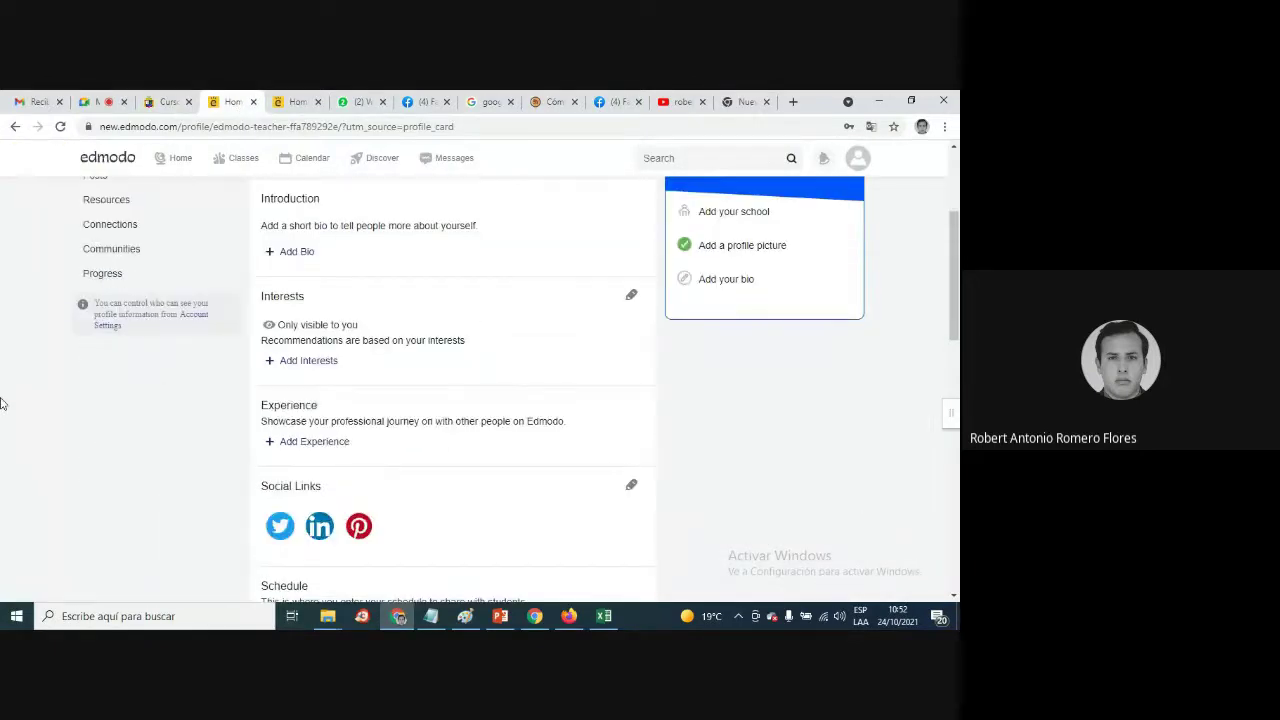
{"action": "scroll", "coordinate": [2, 403], "scroll_direction": "up", "scroll_amount": 3}
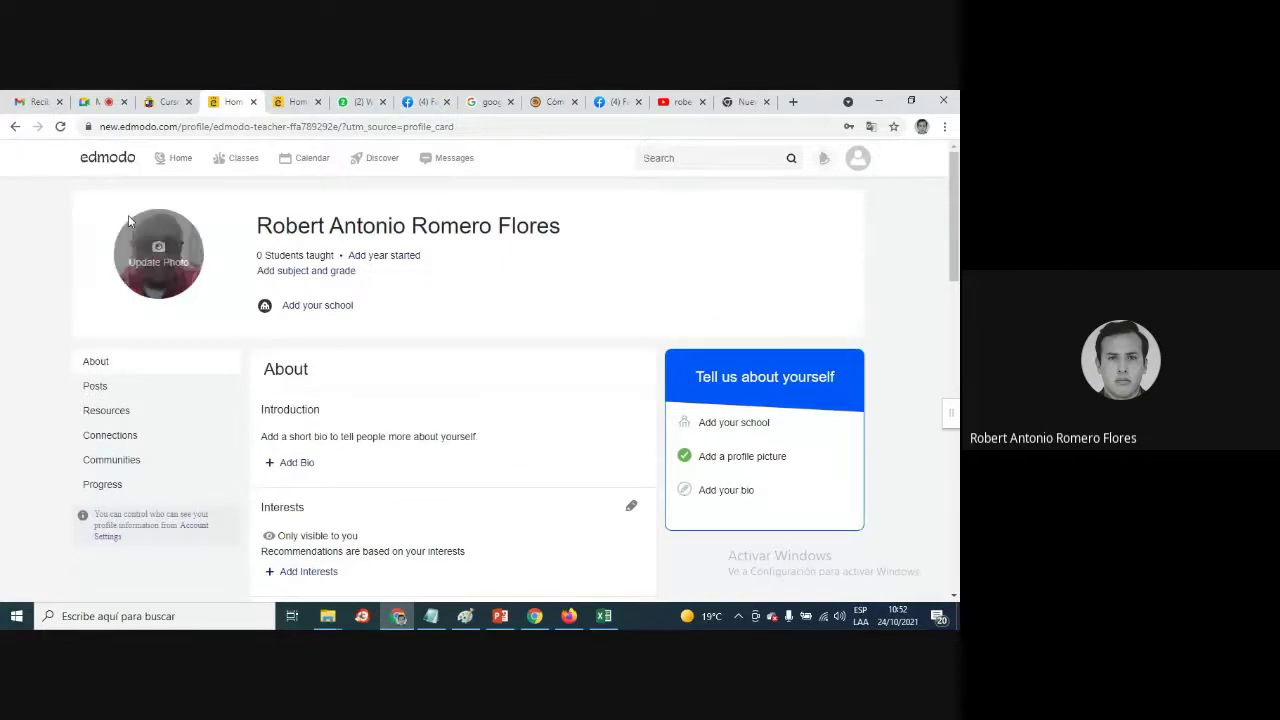
{"action": "left_click", "coordinate": [178, 158]}
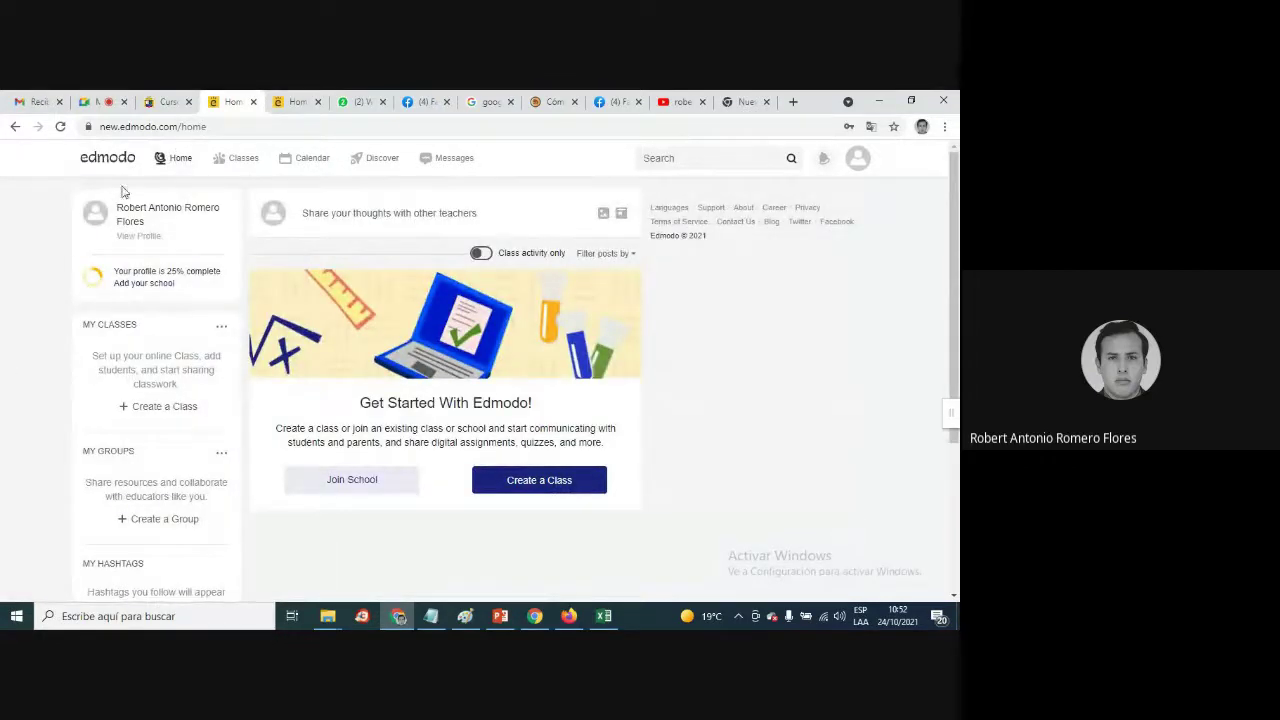
{"action": "left_click", "coordinate": [139, 237]}
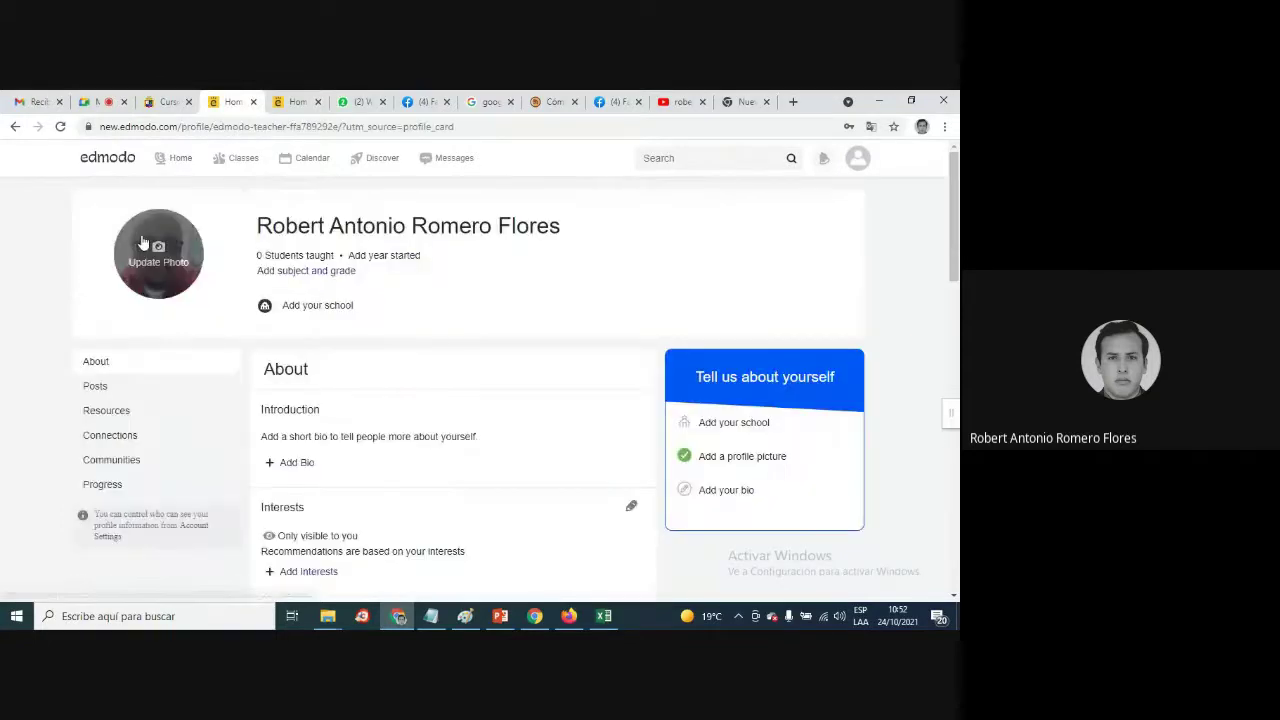
{"action": "scroll", "coordinate": [2, 413], "scroll_direction": "down", "scroll_amount": 7}
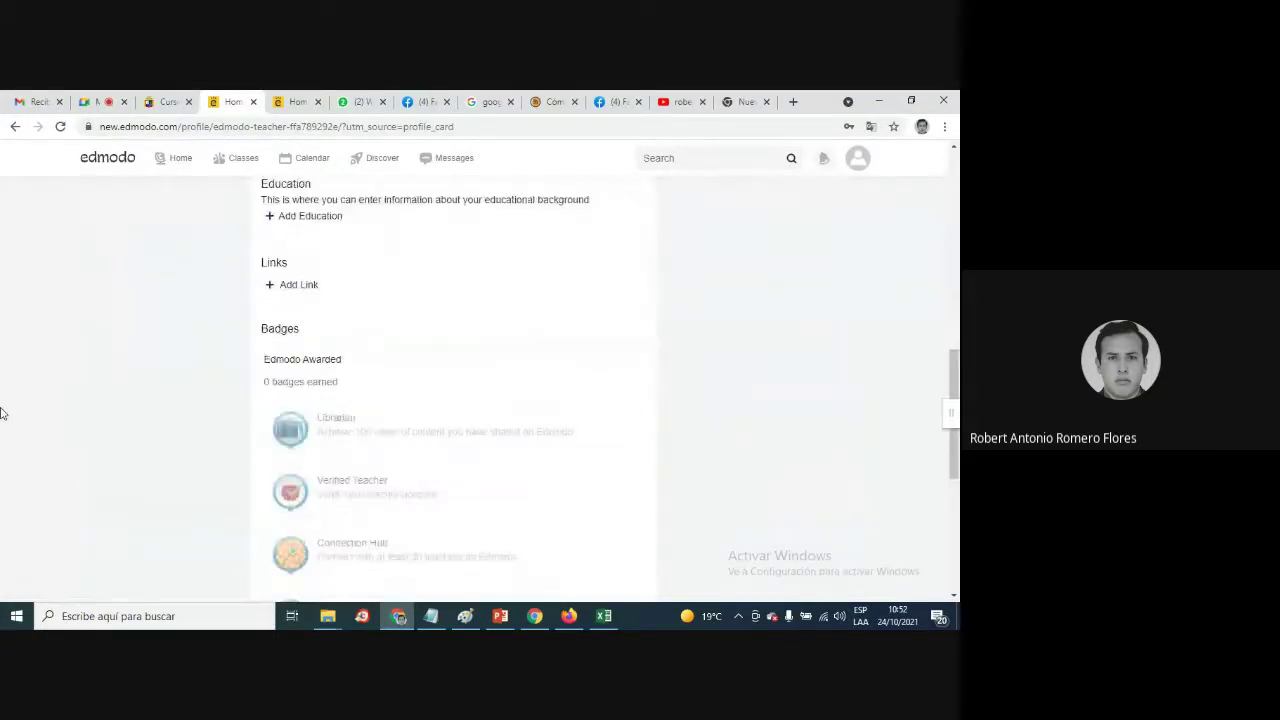
{"action": "scroll", "coordinate": [2, 413], "scroll_direction": "up", "scroll_amount": 8}
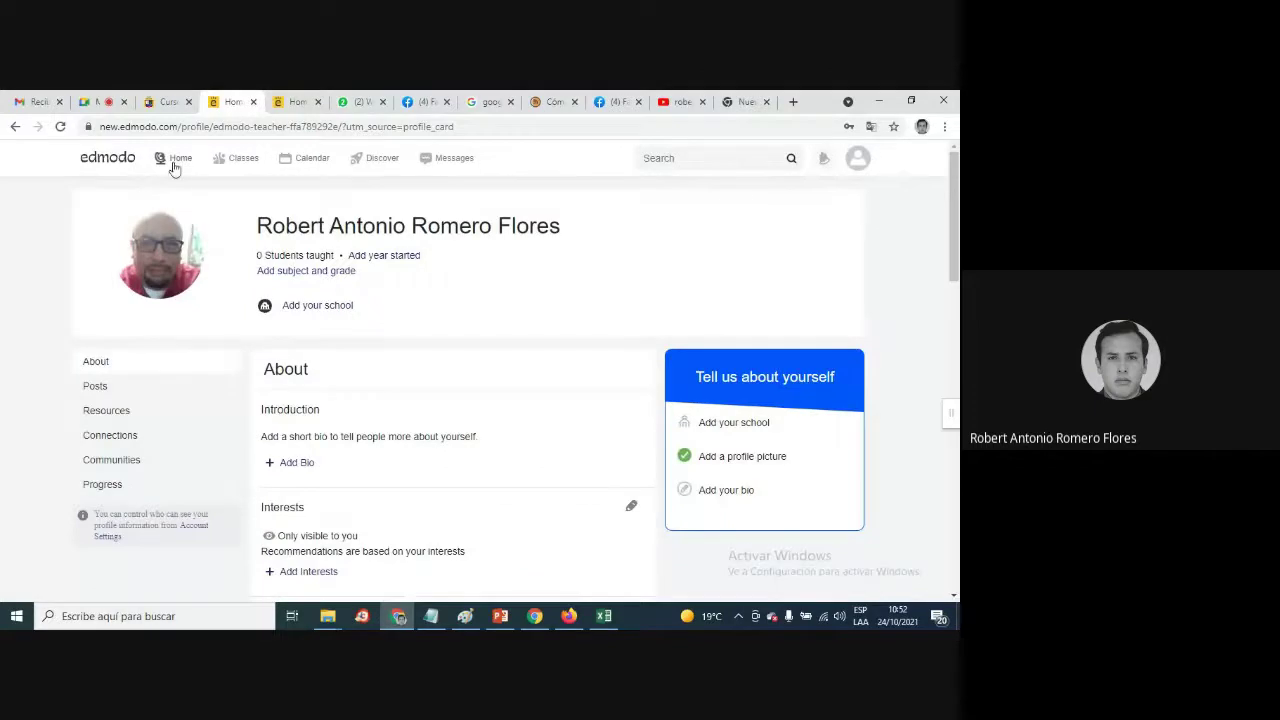
Go to Edmodo Home and scroll the feed with the Get Started With Edmodo card.
{"action": "left_click", "coordinate": [175, 163]}
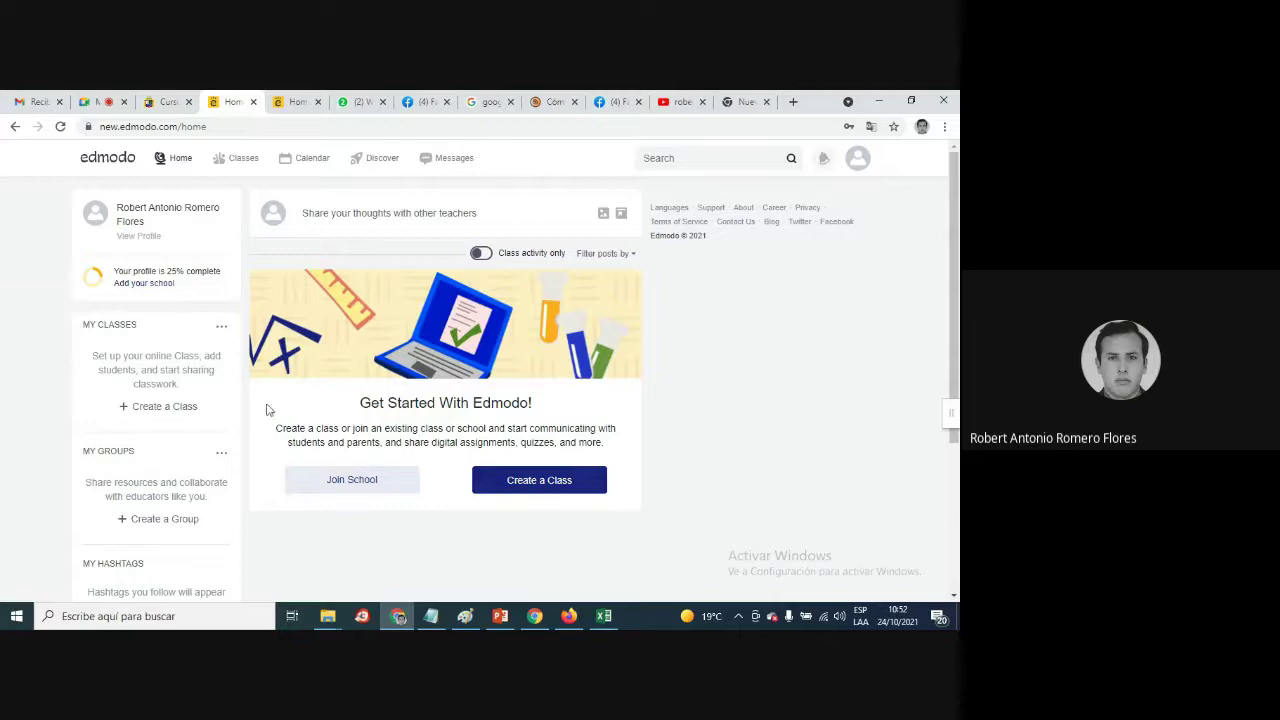
{"action": "scroll", "coordinate": [56, 431], "scroll_direction": "down", "scroll_amount": 1}
{"action": "scroll", "coordinate": [56, 431], "scroll_direction": "down", "scroll_amount": 3}
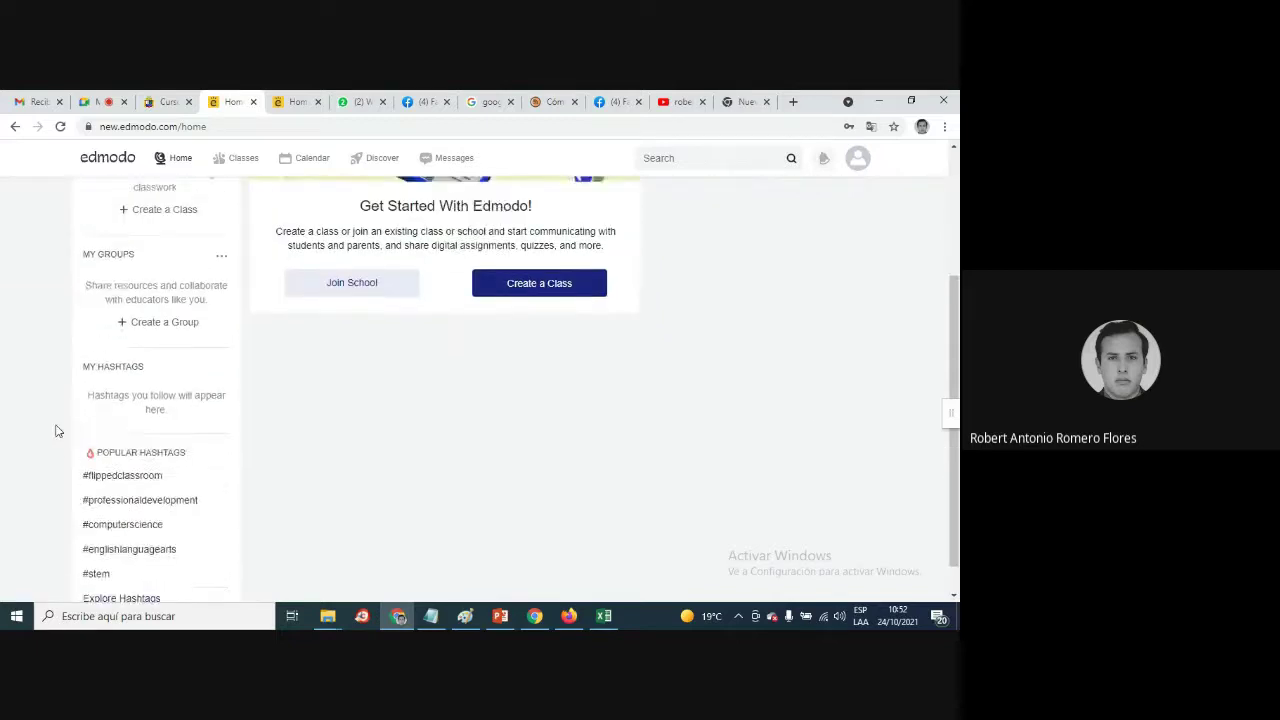
{"action": "scroll", "coordinate": [56, 431], "scroll_direction": "up", "scroll_amount": 4}
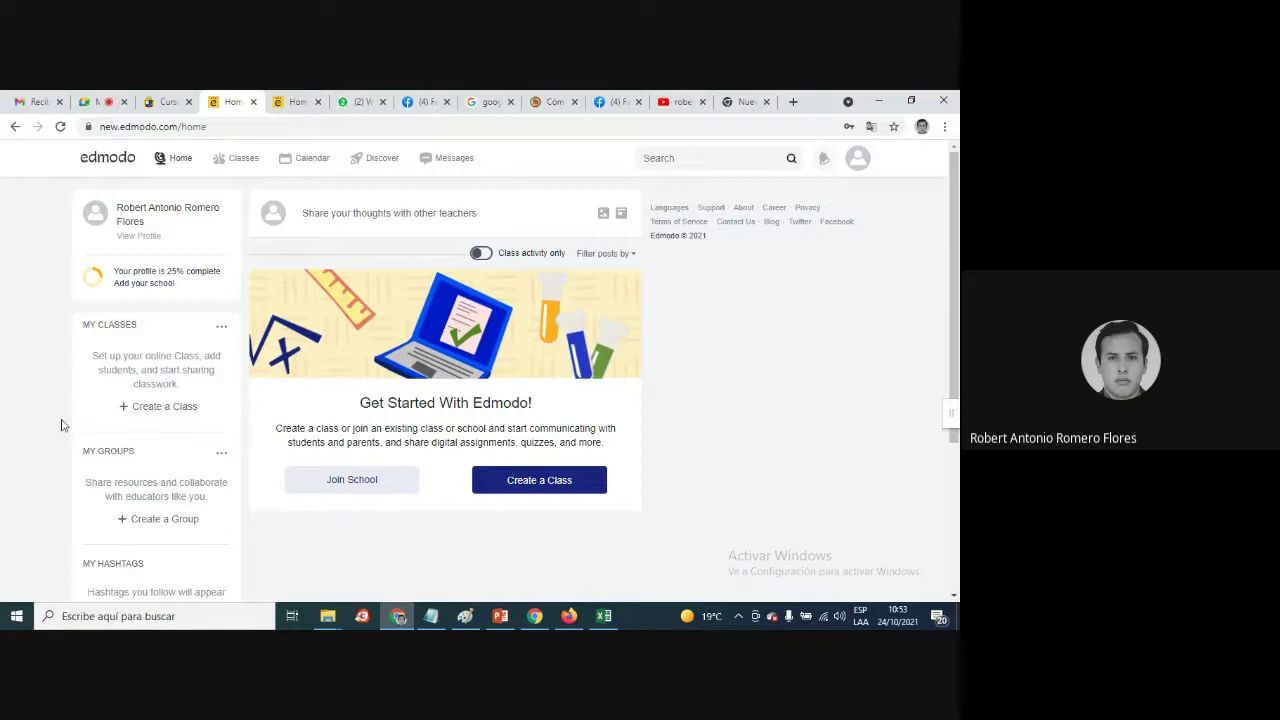
Dismiss Facebook's two-step verification prompt and open Administrador de anuncios from Home.
{"action": "left_click", "coordinate": [553, 104]}
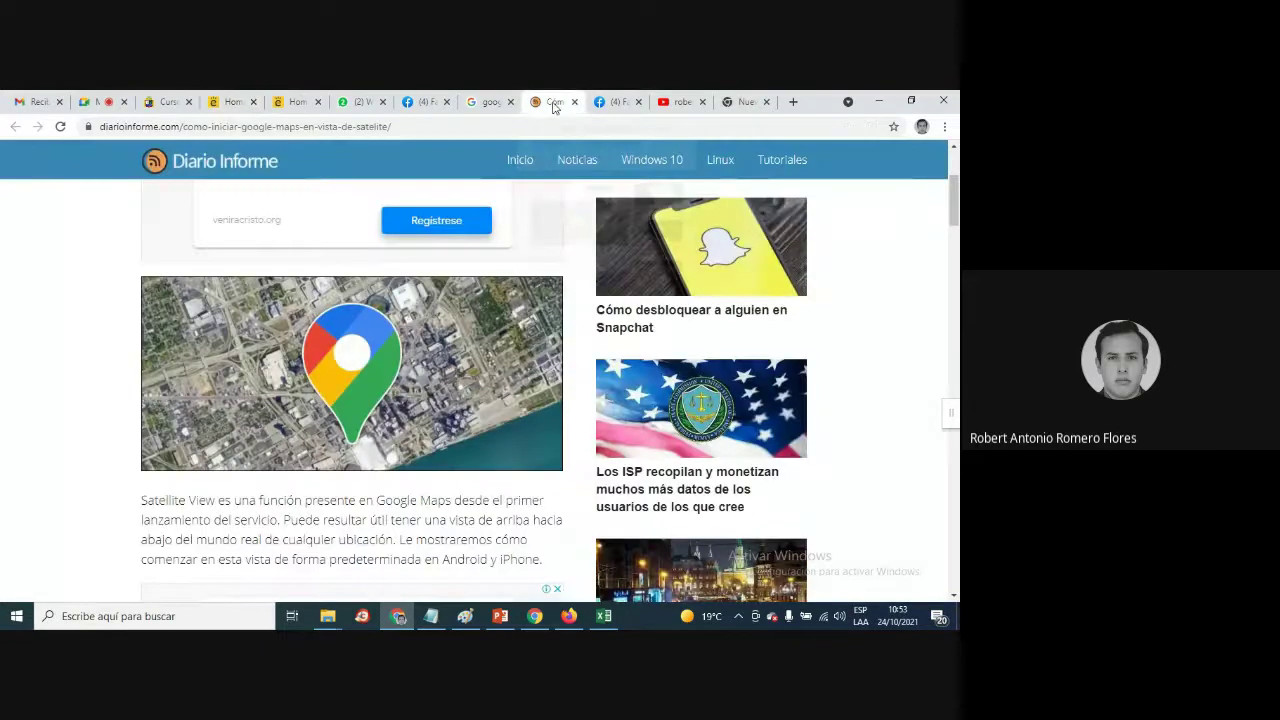
{"action": "left_click", "coordinate": [614, 98]}
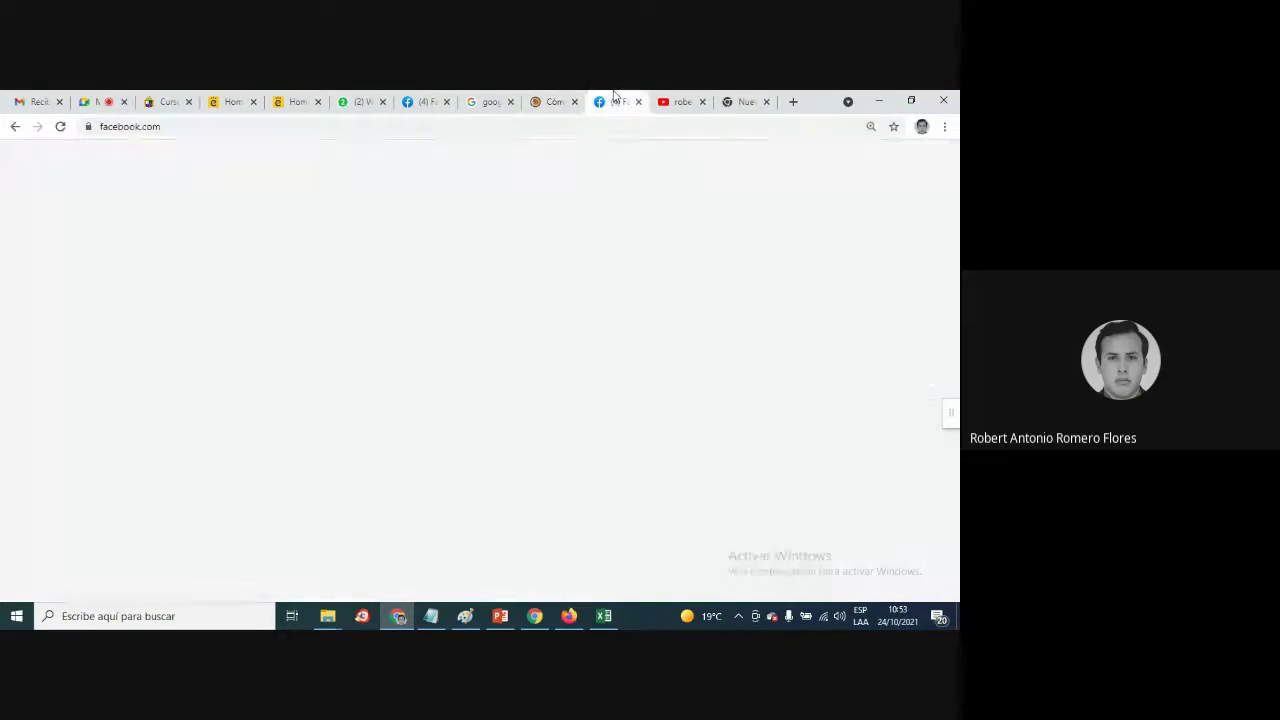
{"action": "left_click", "coordinate": [549, 99]}
{"action": "key", "text": "ctrl+shift+Tab"}
{"action": "key", "text": "ctrl+shift+Tab"}
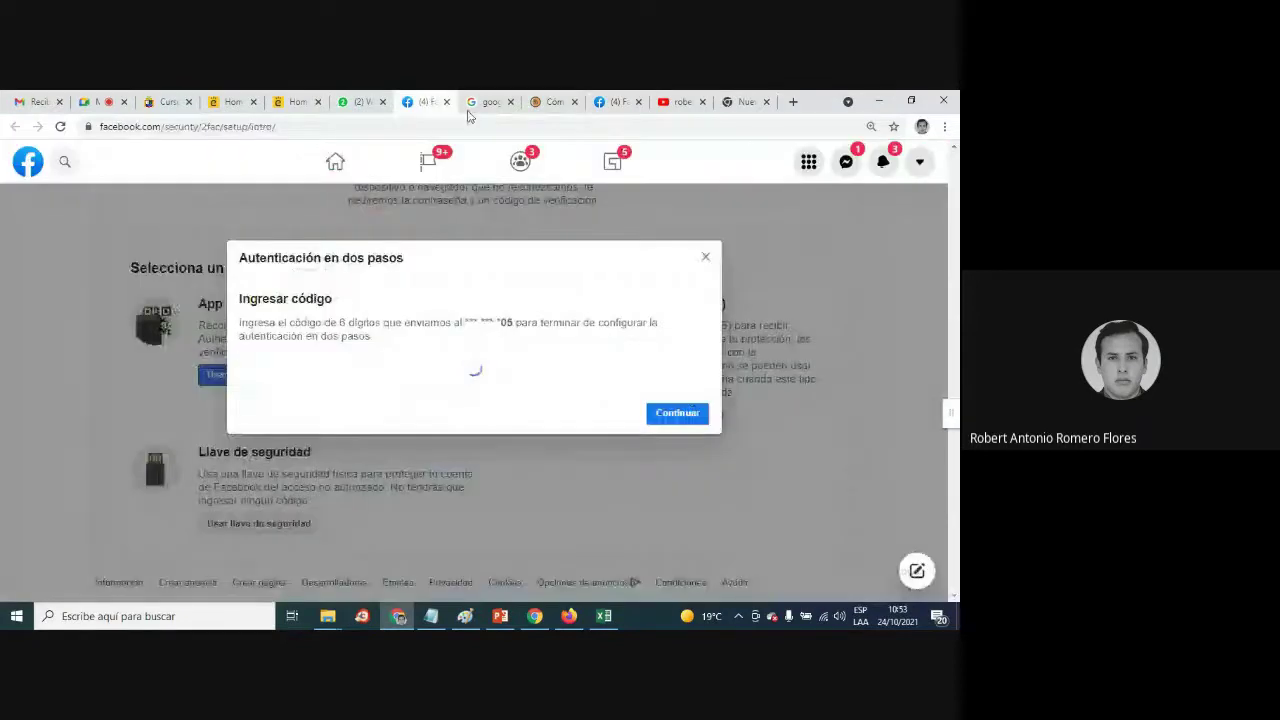
{"action": "left_click", "coordinate": [705, 257]}
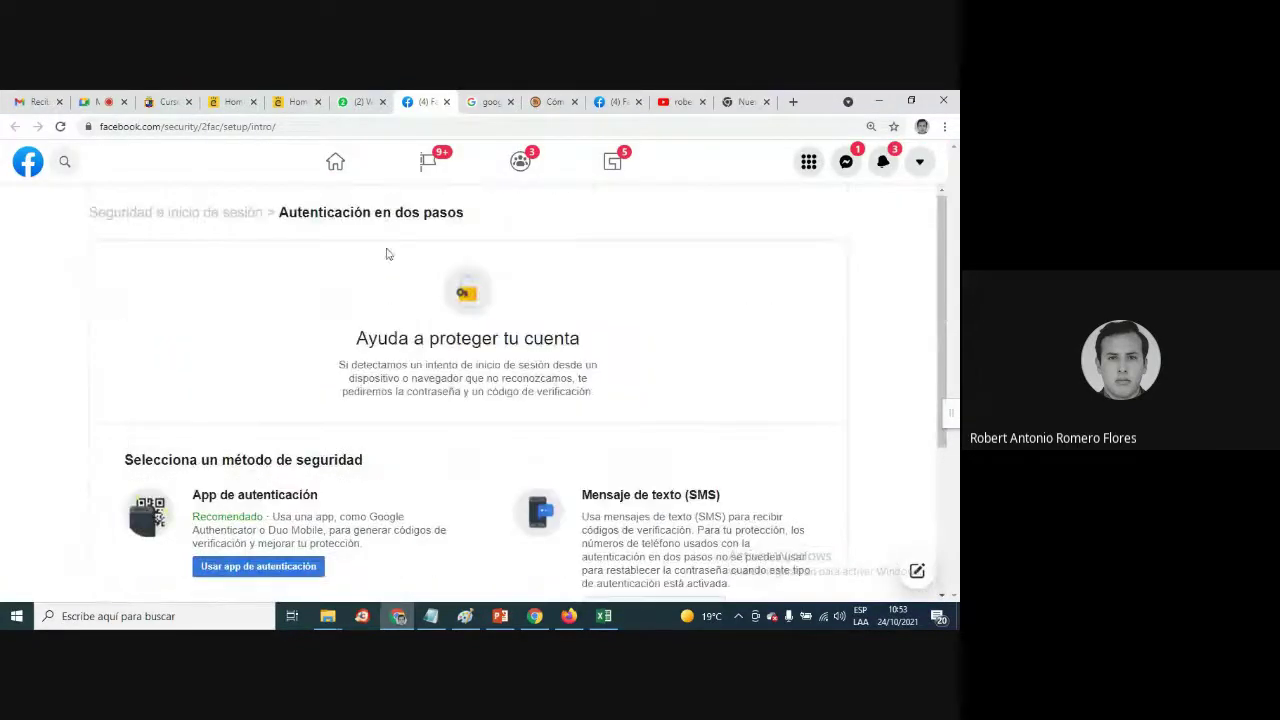
{"action": "left_click", "coordinate": [337, 165]}
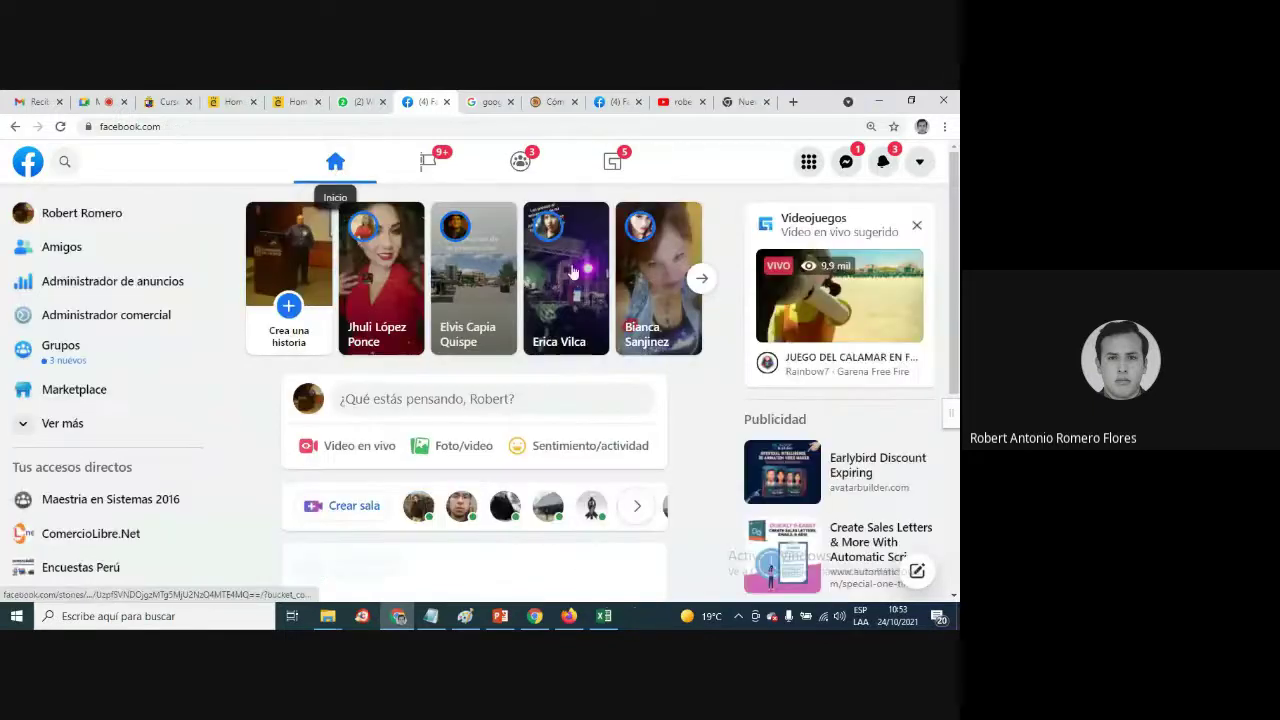
{"action": "left_click", "coordinate": [157, 280]}
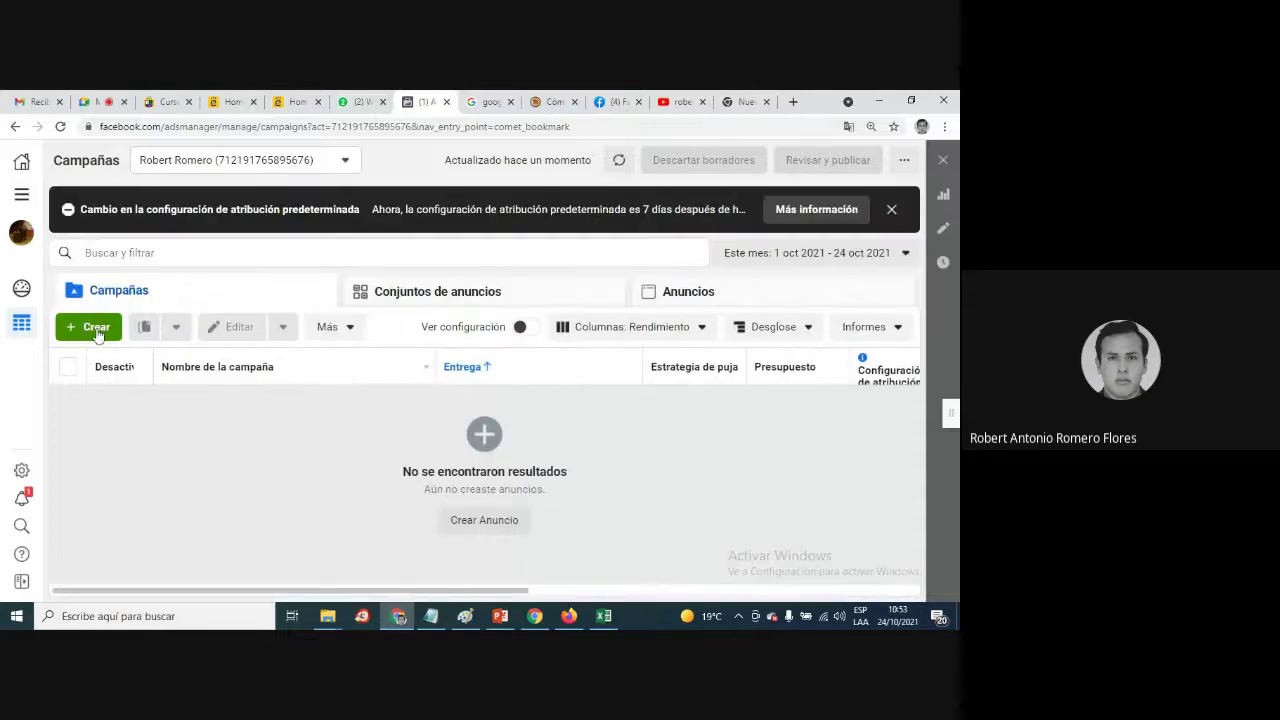
Create a new draft campaign with the Alcance (Reach) objective.
{"action": "left_click", "coordinate": [93, 333]}
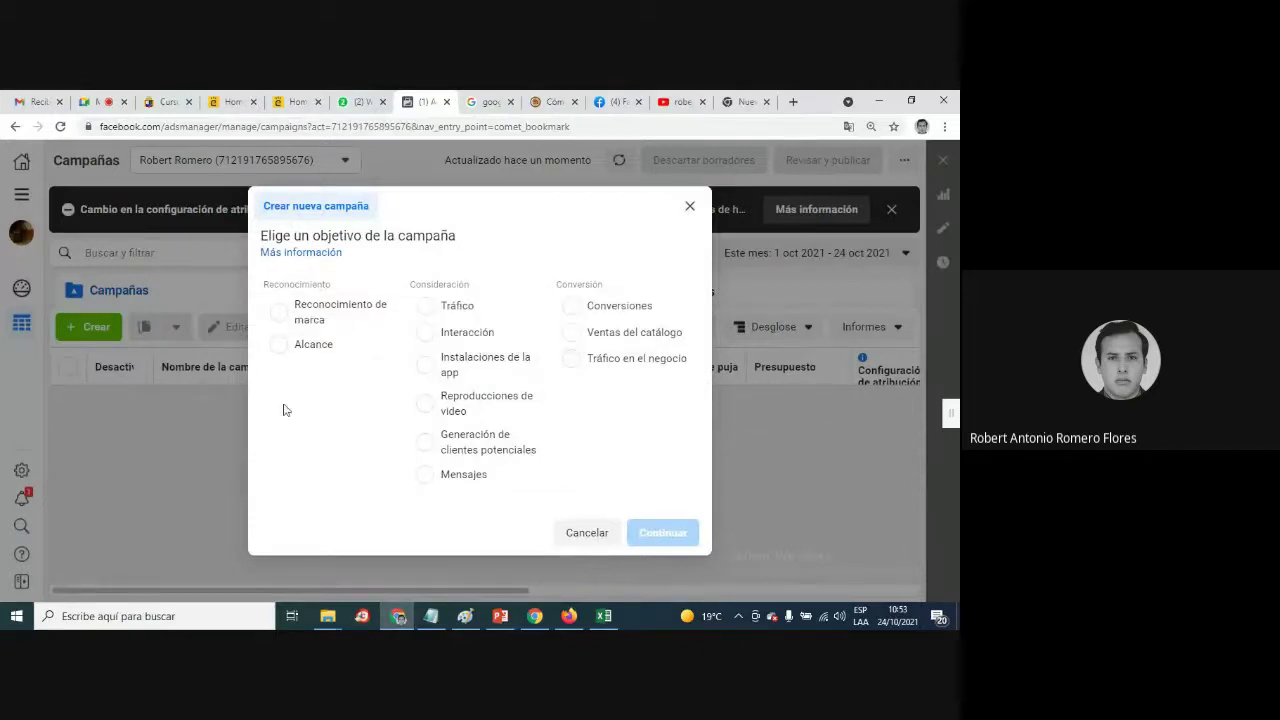
{"action": "left_click", "coordinate": [284, 350]}
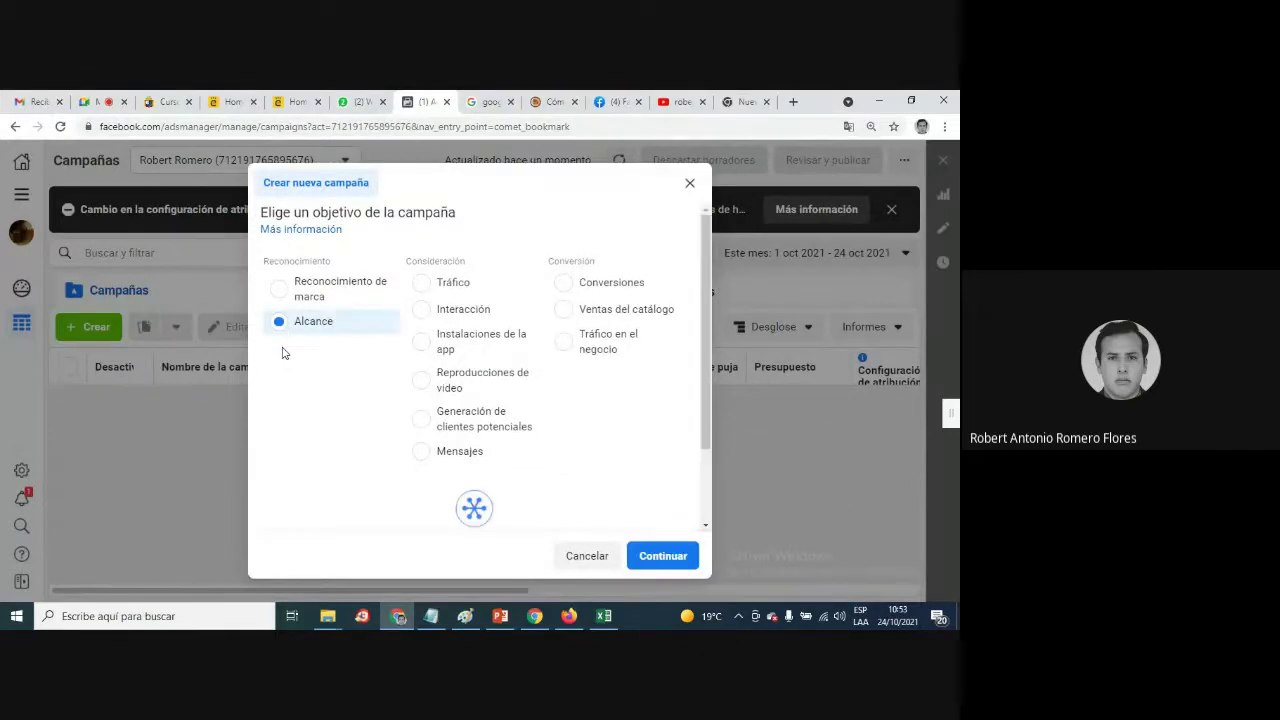
{"action": "scroll", "coordinate": [386, 426], "scroll_direction": "down", "scroll_amount": 1}
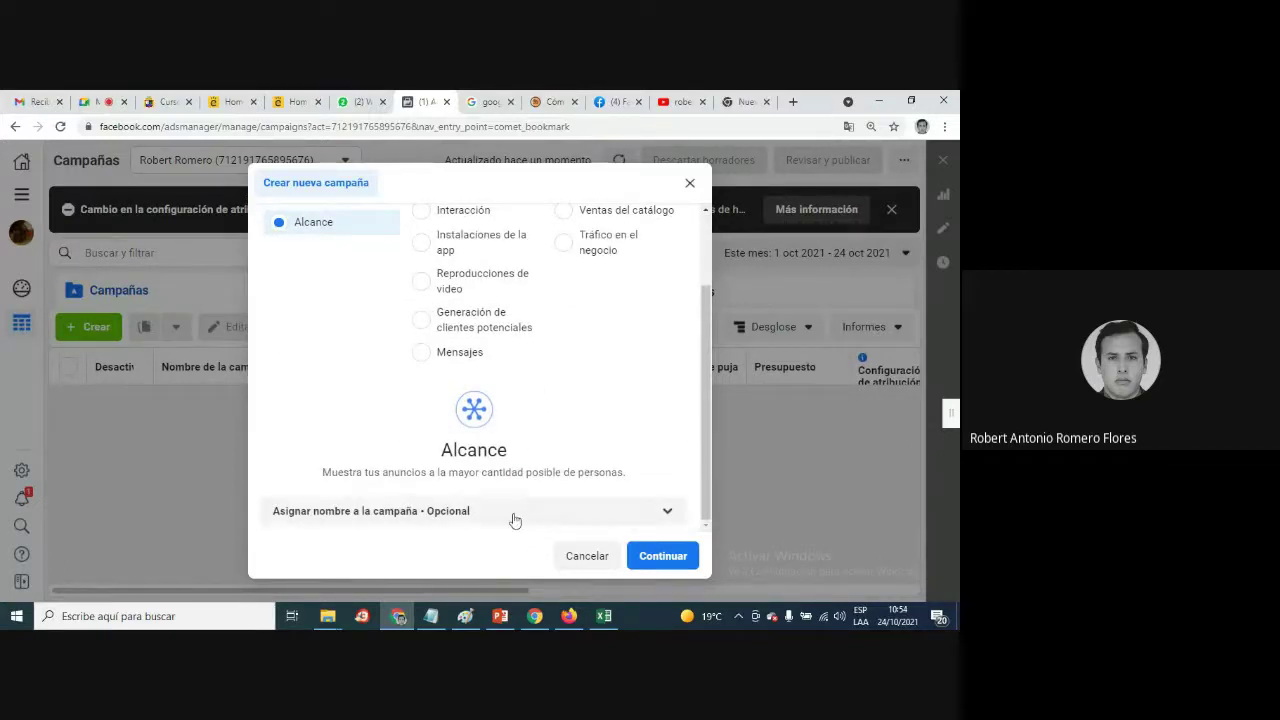
{"action": "scroll", "coordinate": [531, 457], "scroll_direction": "up", "scroll_amount": 2}
{"action": "scroll", "coordinate": [526, 449], "scroll_direction": "down", "scroll_amount": 2}
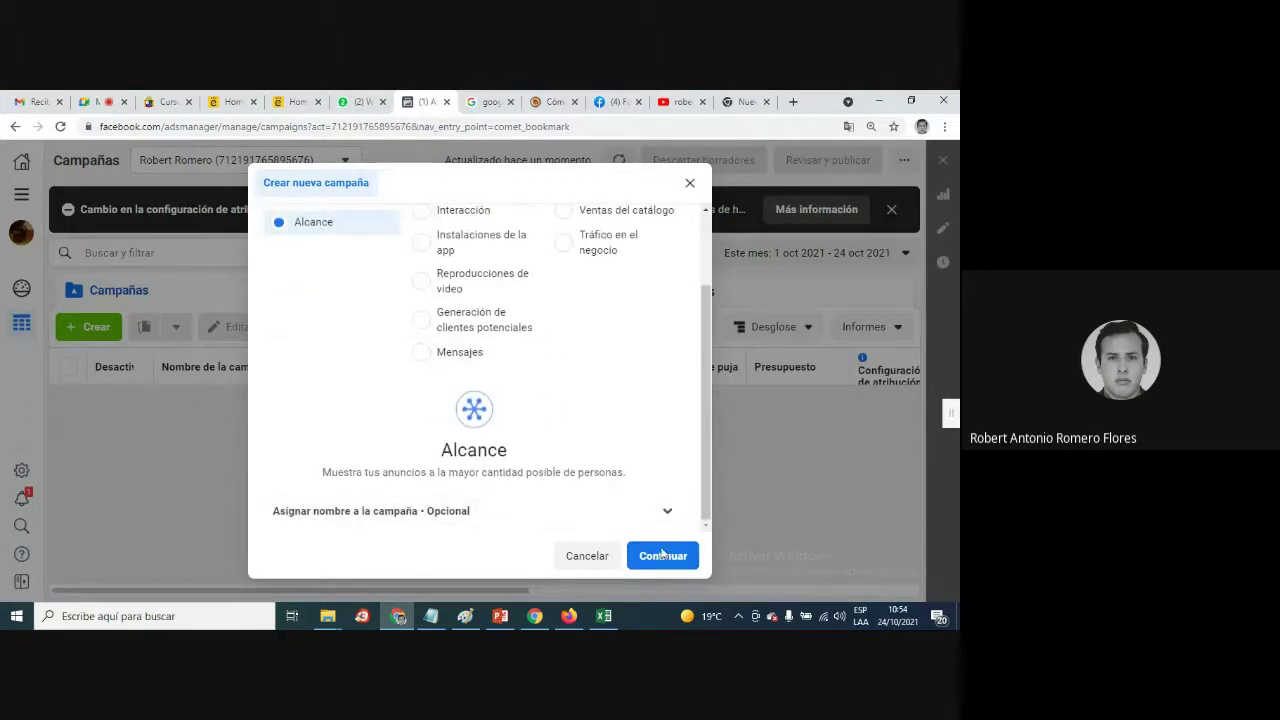
{"action": "left_click", "coordinate": [675, 555]}
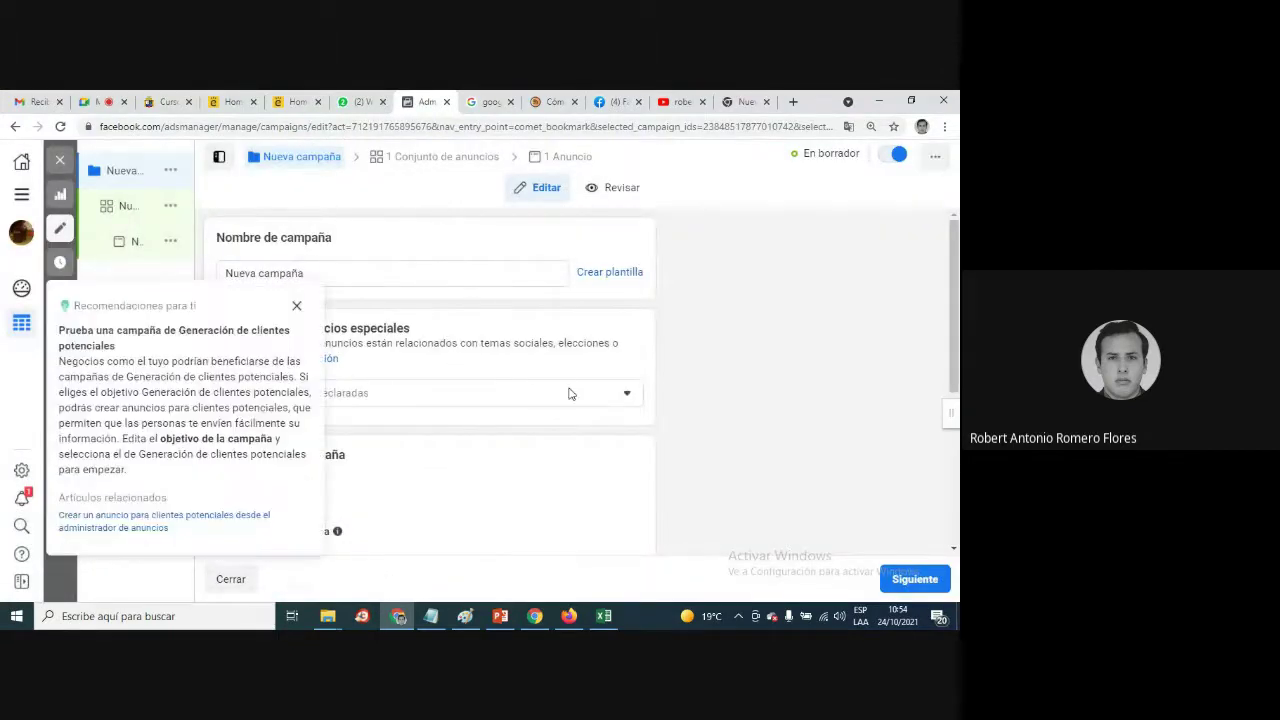
Dismiss the recommendations popup and open the new ad set's settings.
{"action": "left_click", "coordinate": [297, 304]}
{"action": "scroll", "coordinate": [646, 414], "scroll_direction": "down", "scroll_amount": 3}
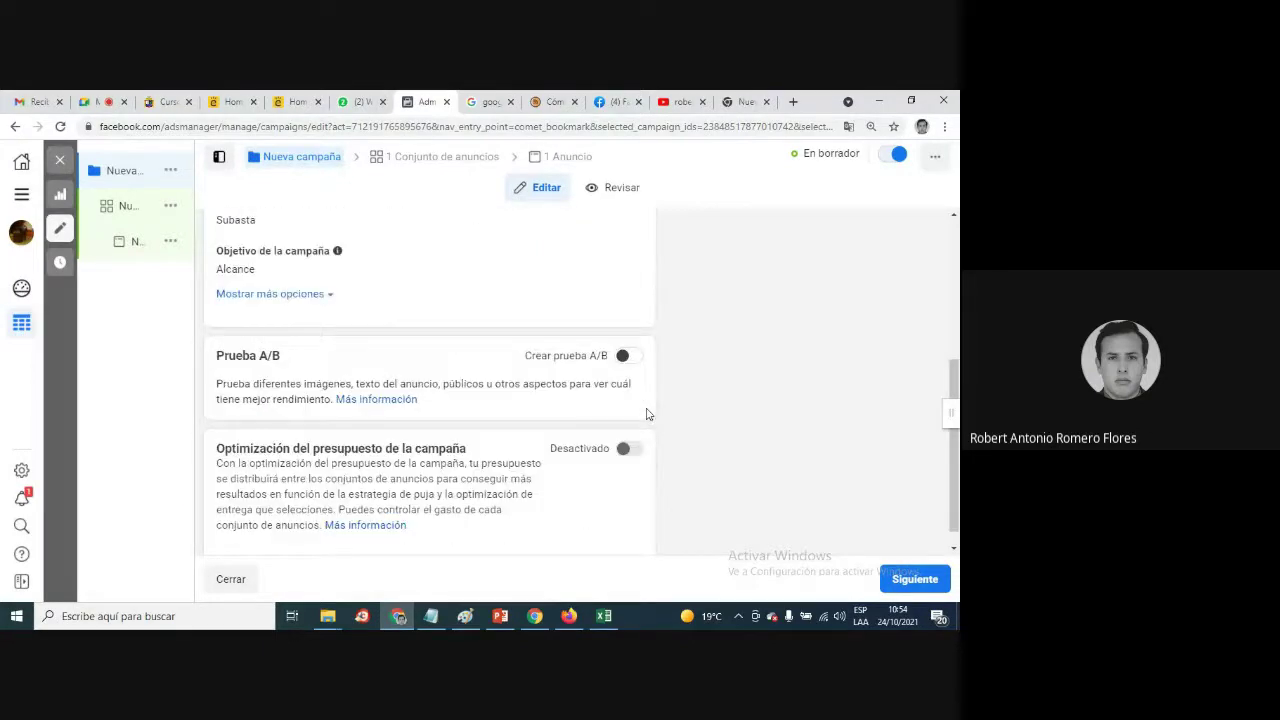
{"action": "scroll", "coordinate": [646, 414], "scroll_direction": "up", "scroll_amount": 1}
{"action": "scroll", "coordinate": [646, 414], "scroll_direction": "down", "scroll_amount": 2}
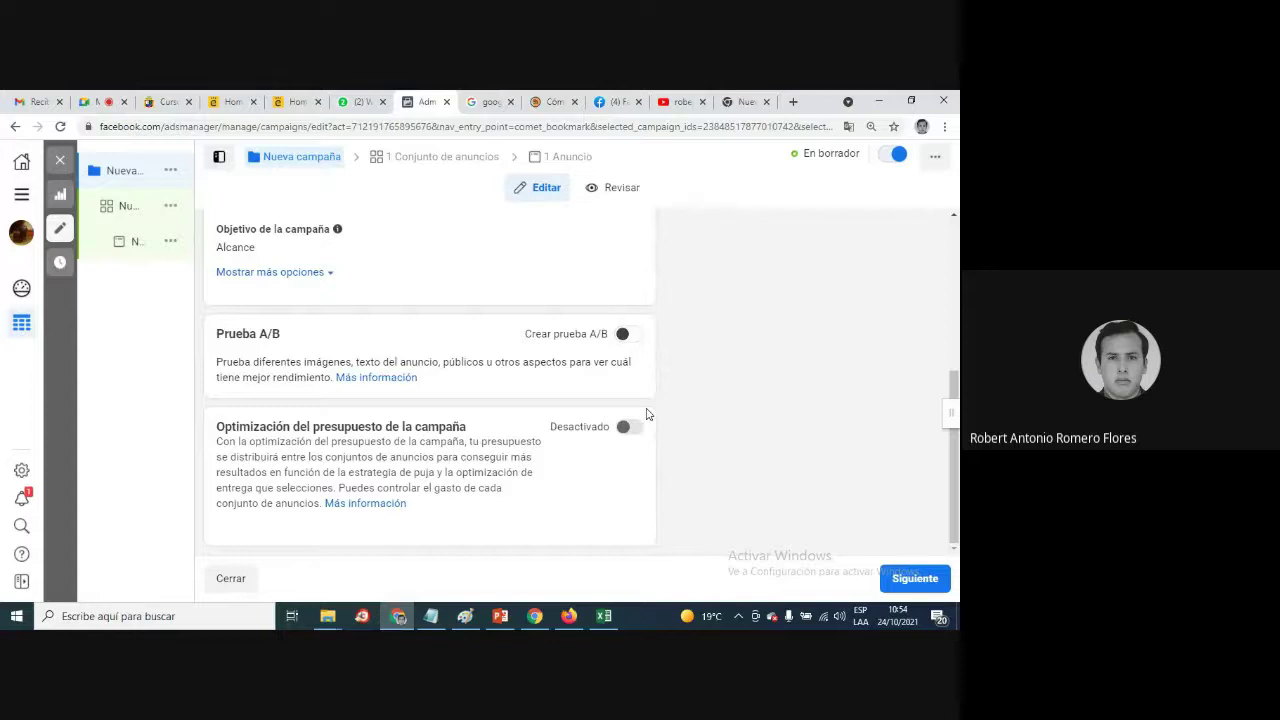
{"action": "scroll", "coordinate": [646, 414], "scroll_direction": "up", "scroll_amount": 3}
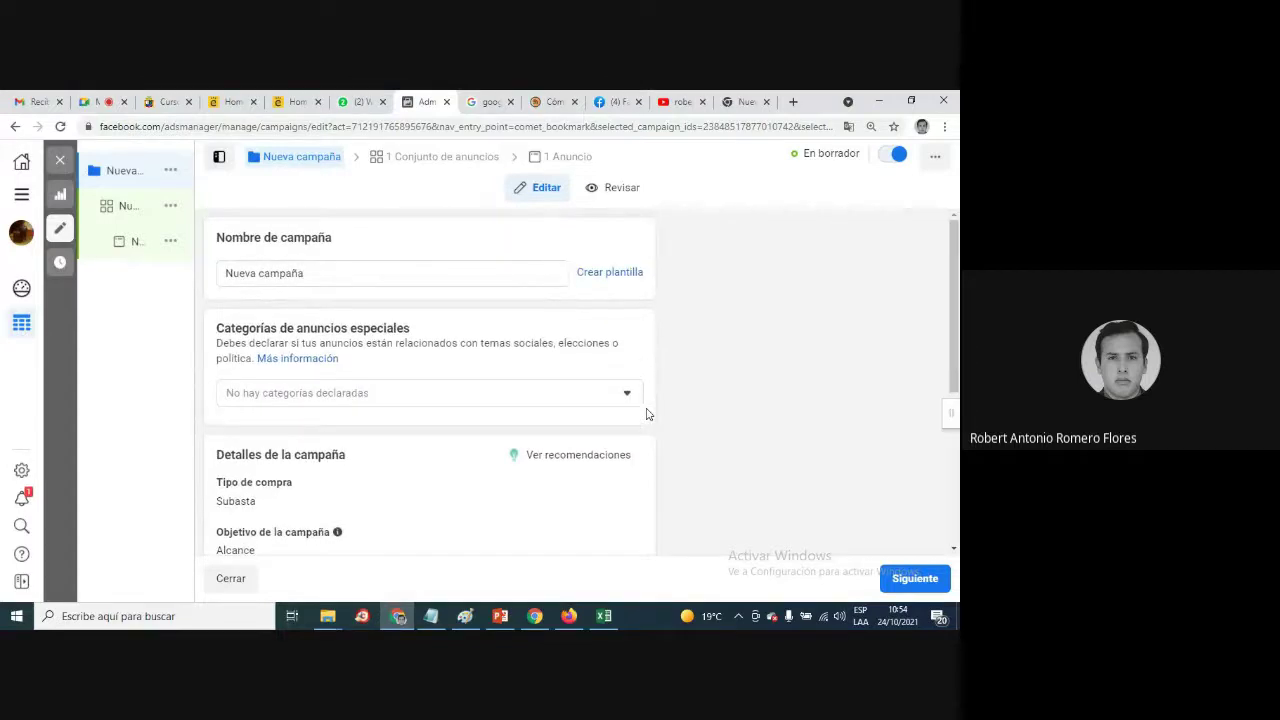
{"action": "left_click", "coordinate": [124, 207]}
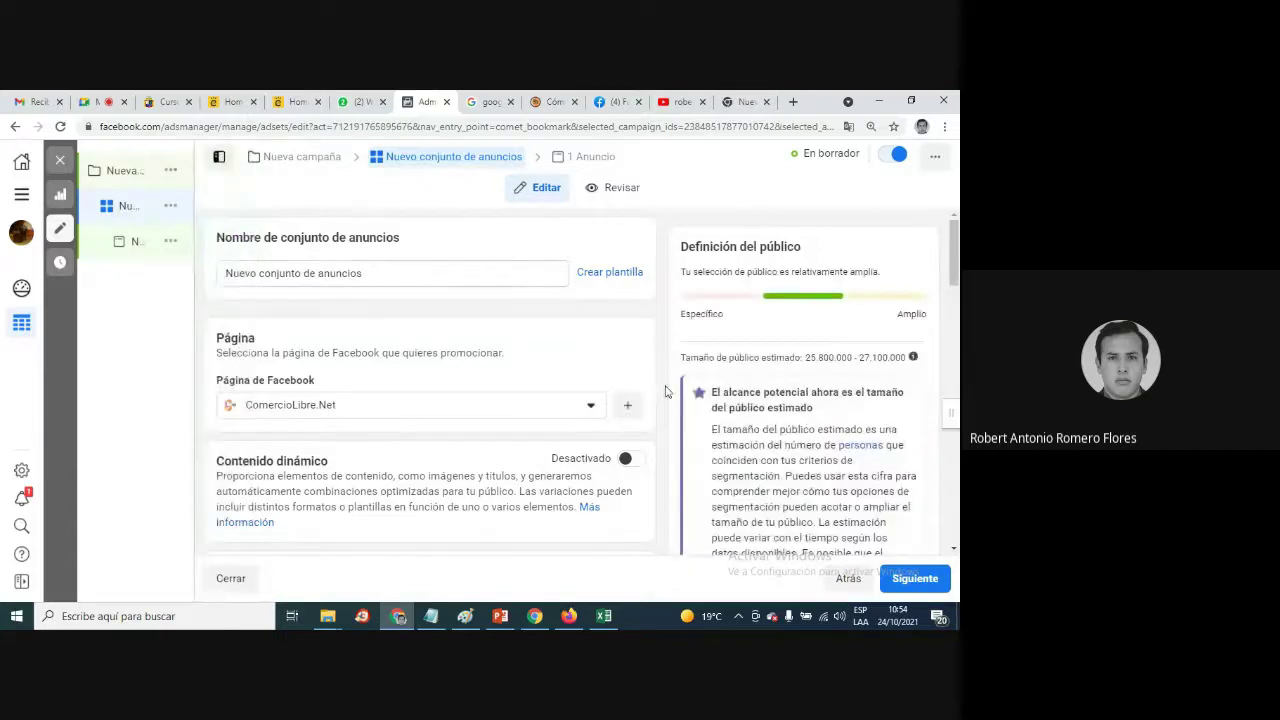
{"action": "scroll", "coordinate": [667, 391], "scroll_direction": "down", "scroll_amount": 2}
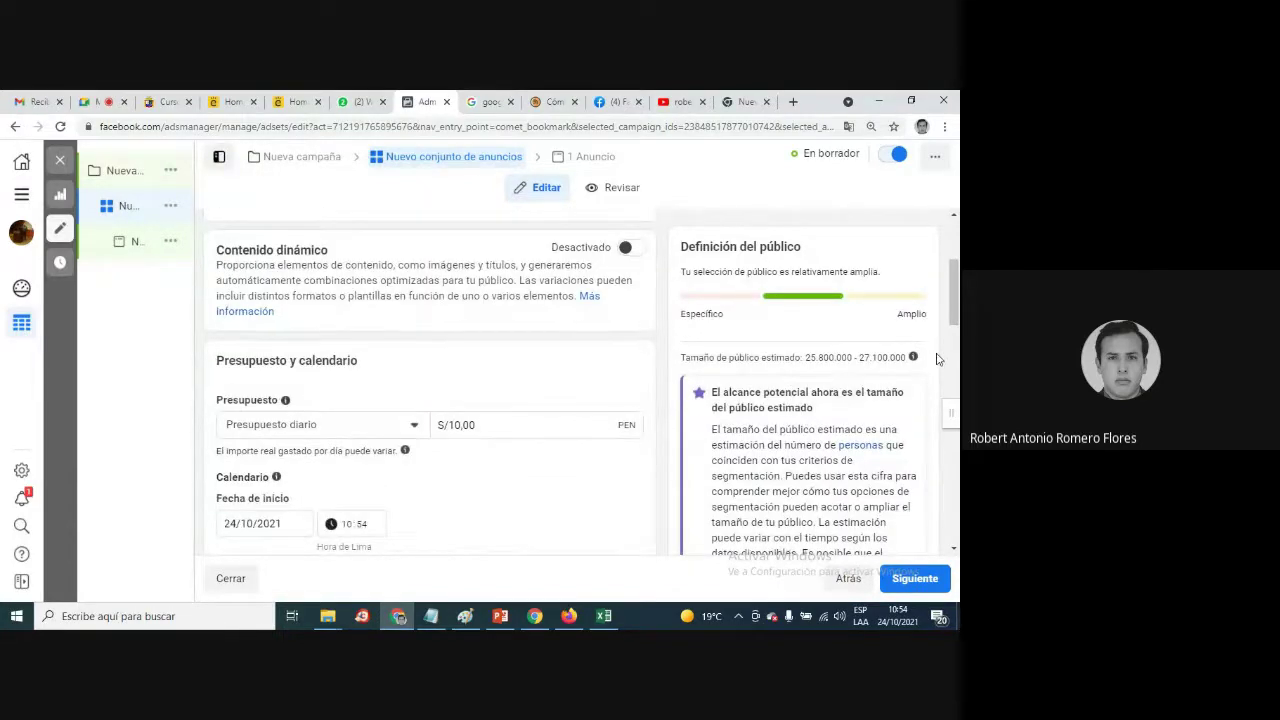
{"action": "mouse_move", "coordinate": [914, 358]}
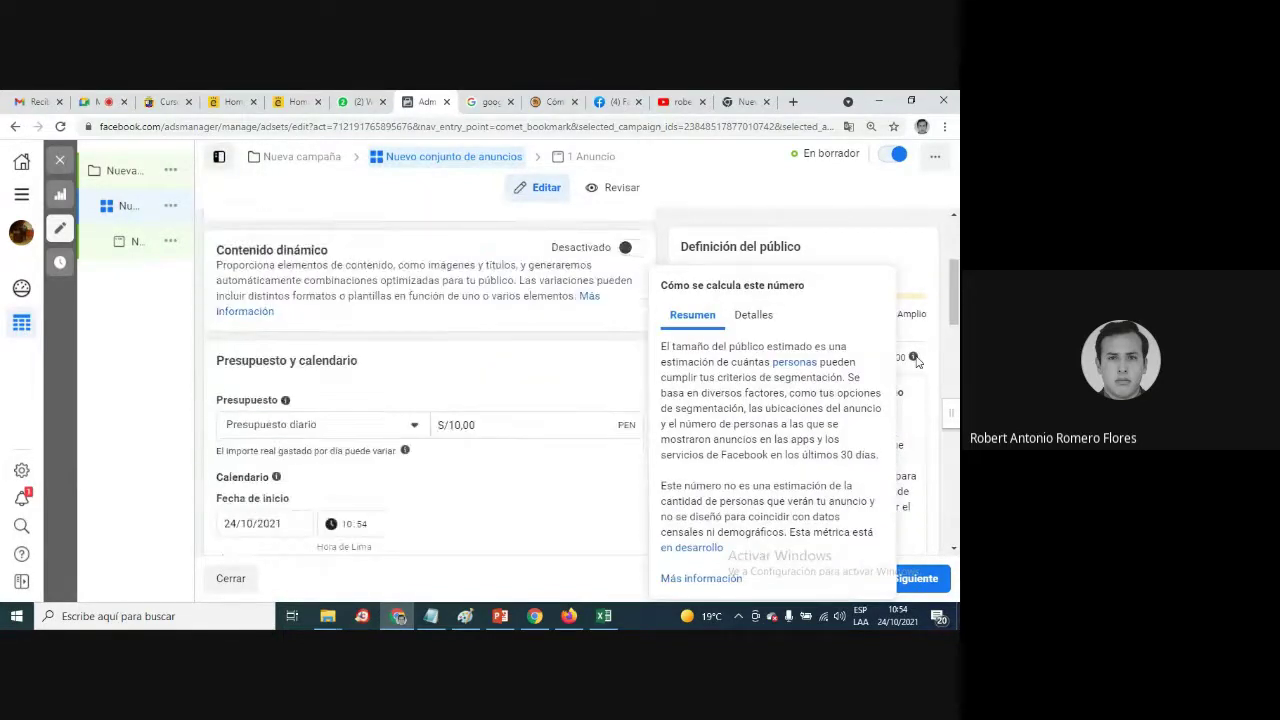
{"action": "scroll", "coordinate": [634, 378], "scroll_direction": "down", "scroll_amount": 3}
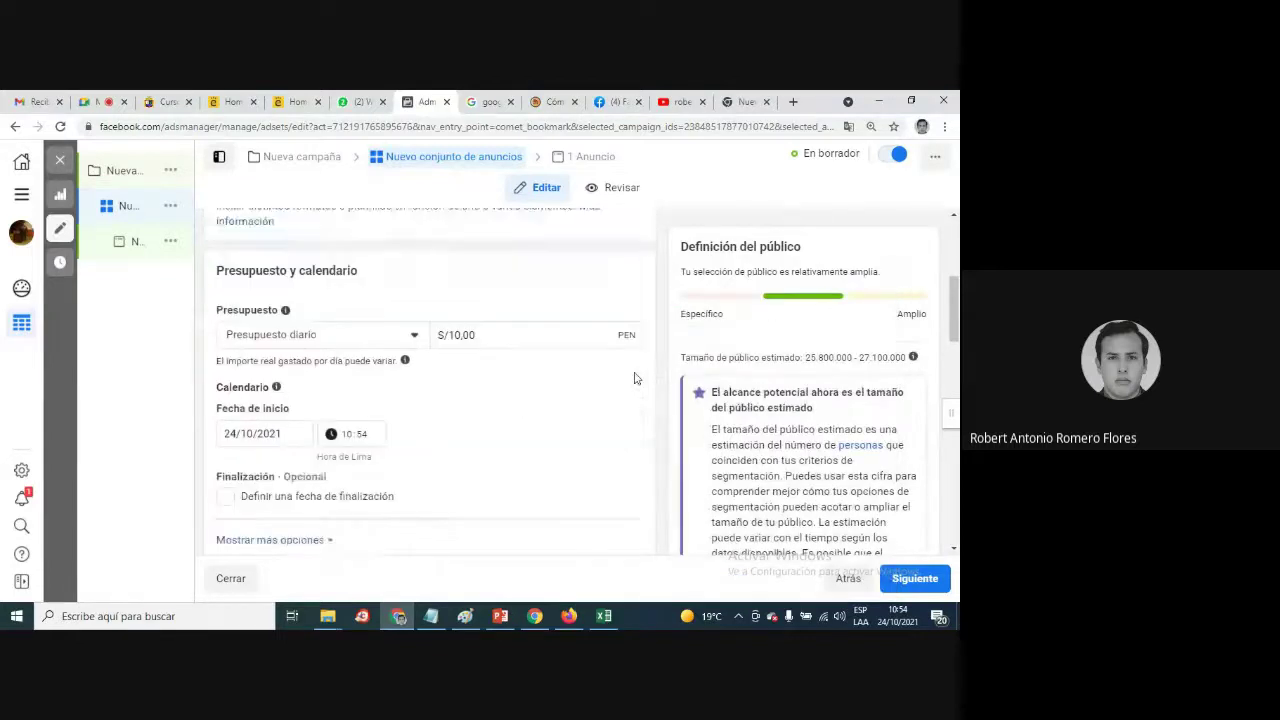
{"action": "scroll", "coordinate": [634, 378], "scroll_direction": "down", "scroll_amount": 1}
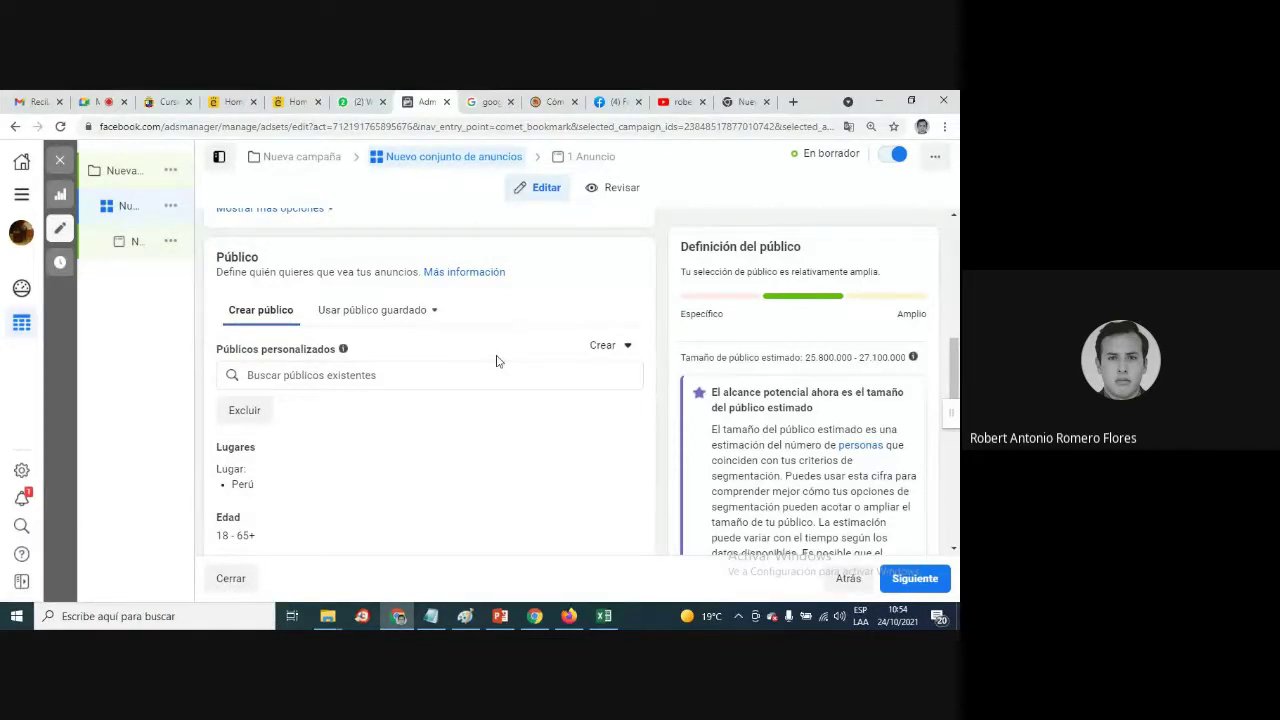
{"action": "scroll", "coordinate": [497, 361], "scroll_direction": "down", "scroll_amount": 2}
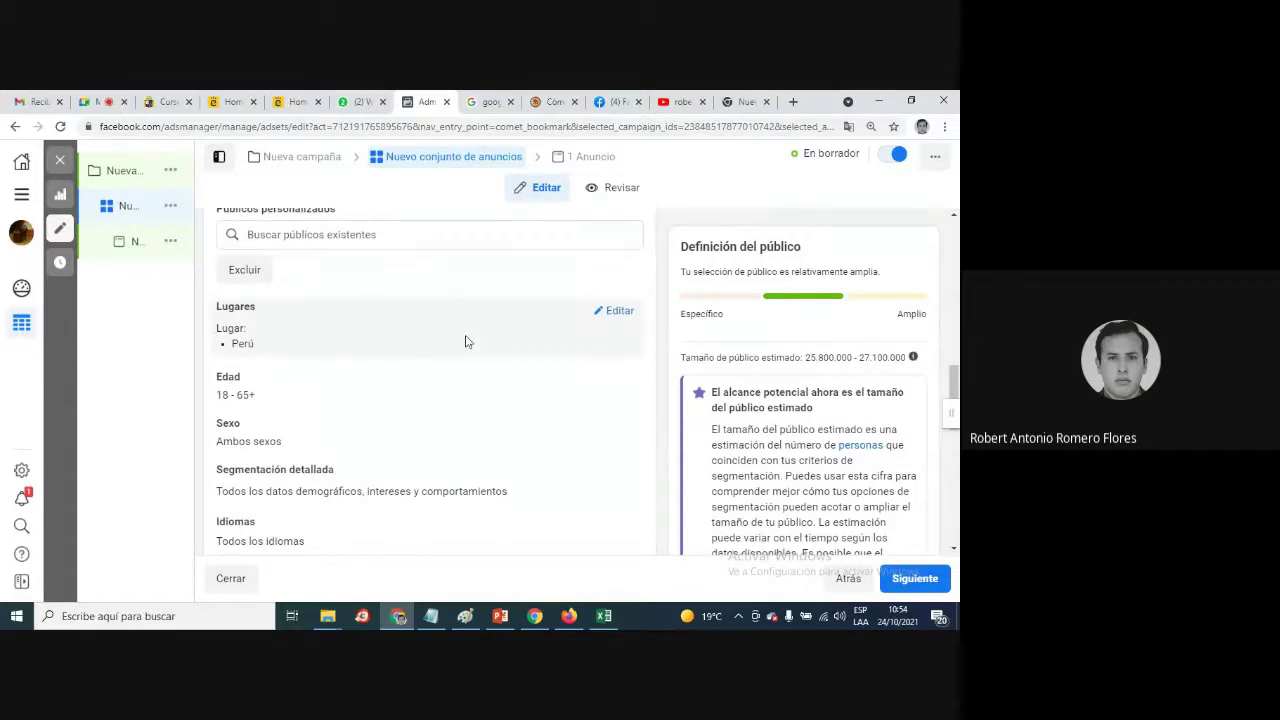
Open the ad set's target locations for editing, showing all of Peru.
{"action": "left_click", "coordinate": [613, 312]}
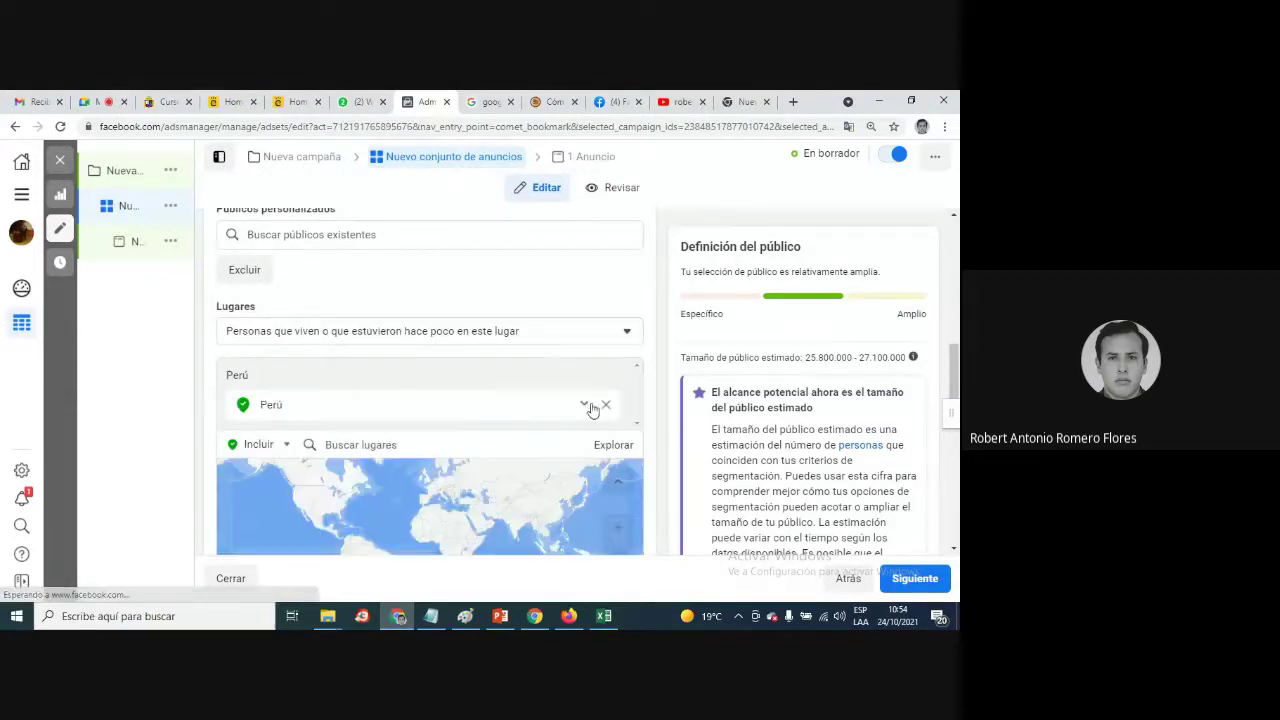
{"action": "scroll", "coordinate": [655, 422], "scroll_direction": "down", "scroll_amount": 1}
{"action": "scroll", "coordinate": [657, 424], "scroll_direction": "down", "scroll_amount": 1}
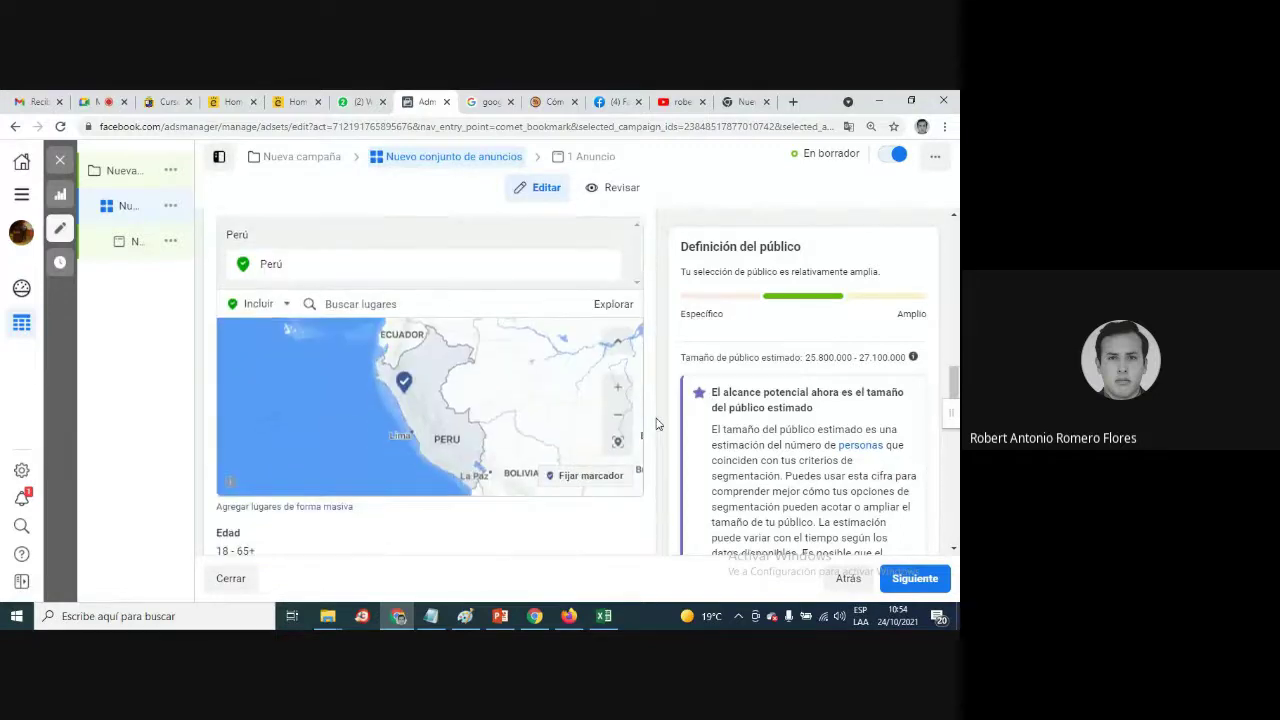
{"action": "scroll", "coordinate": [441, 428], "scroll_direction": "down", "scroll_amount": 1}
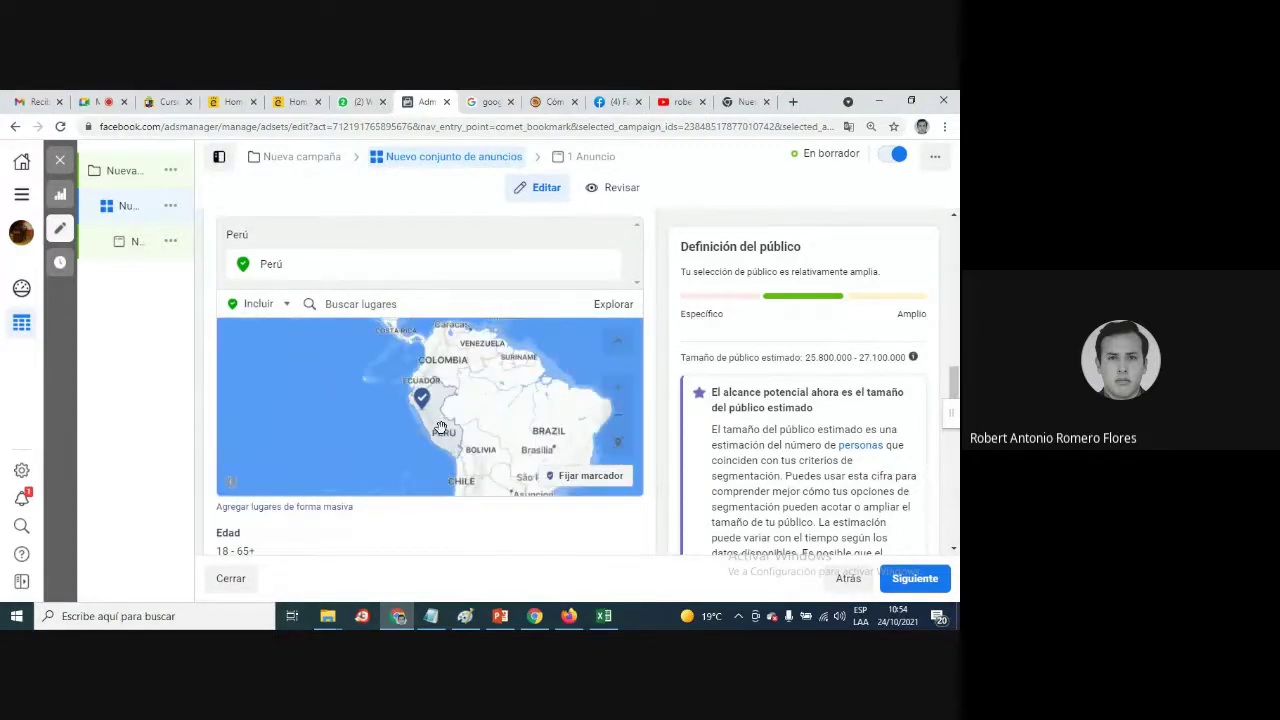
{"action": "scroll", "coordinate": [441, 428], "scroll_direction": "up", "scroll_amount": 5}
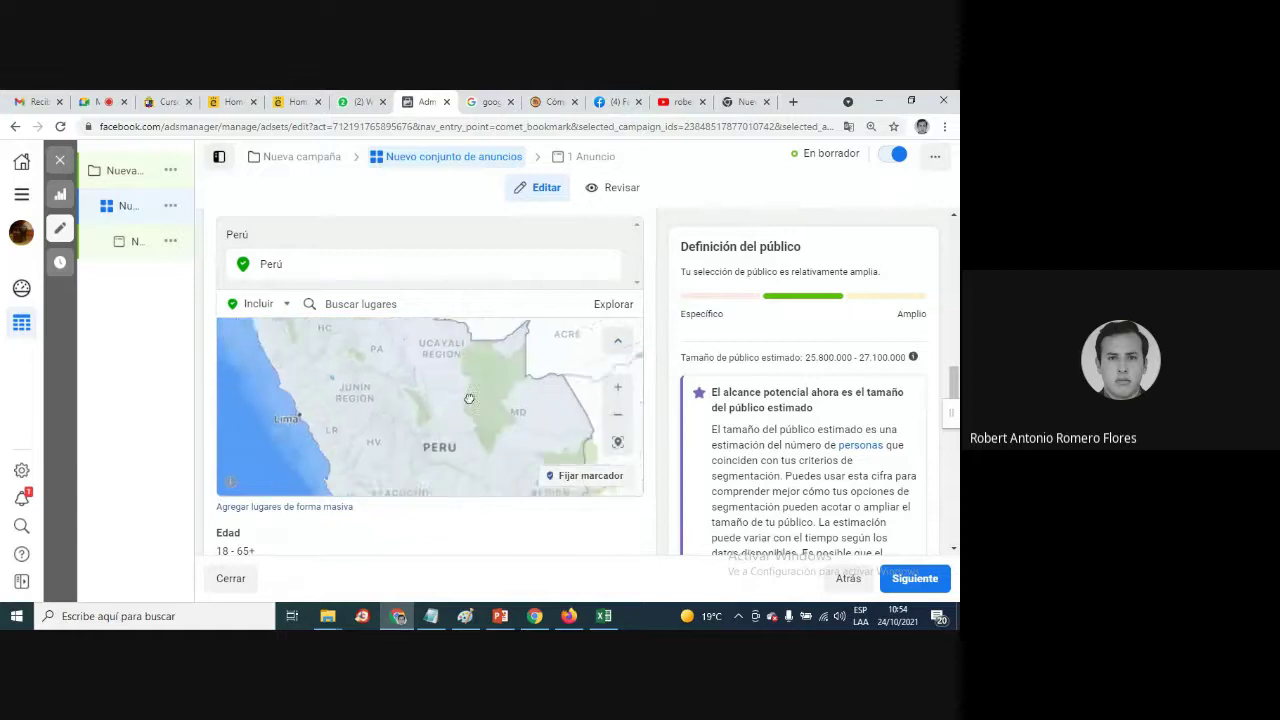
{"action": "scroll", "coordinate": [507, 425], "scroll_direction": "up", "scroll_amount": 2}
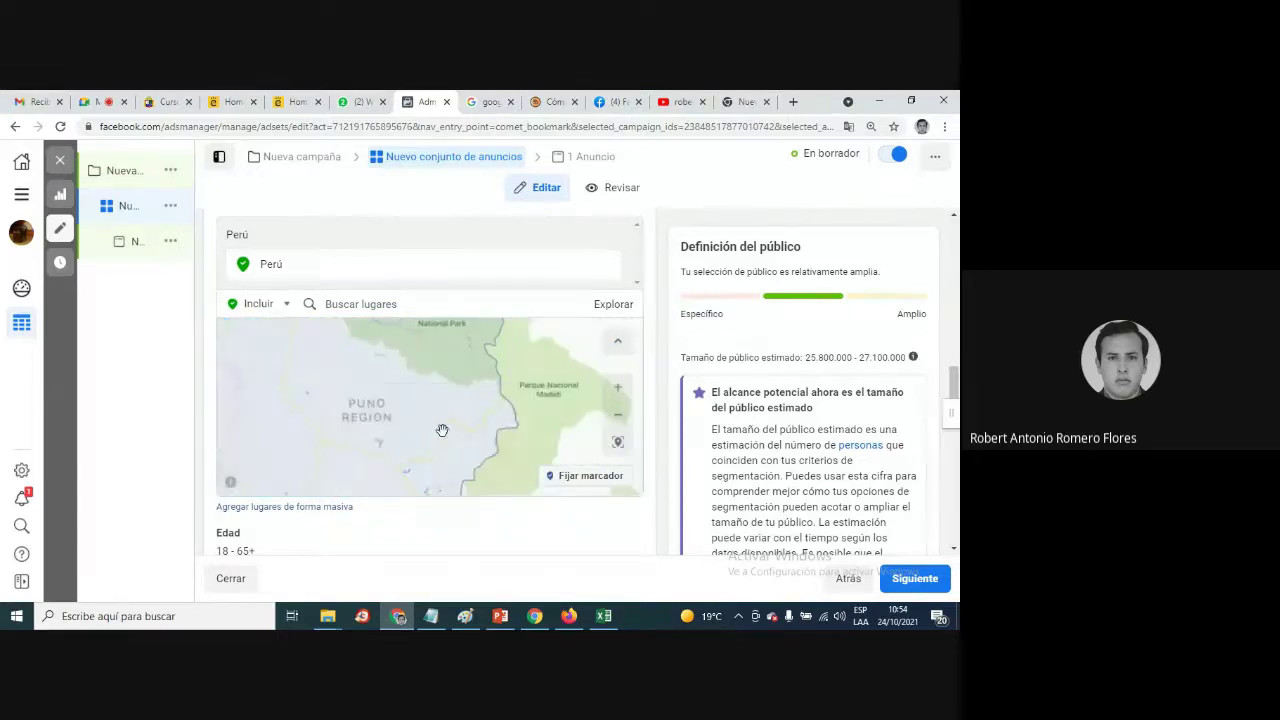
{"action": "scroll", "coordinate": [430, 421], "scroll_direction": "up", "scroll_amount": 2}
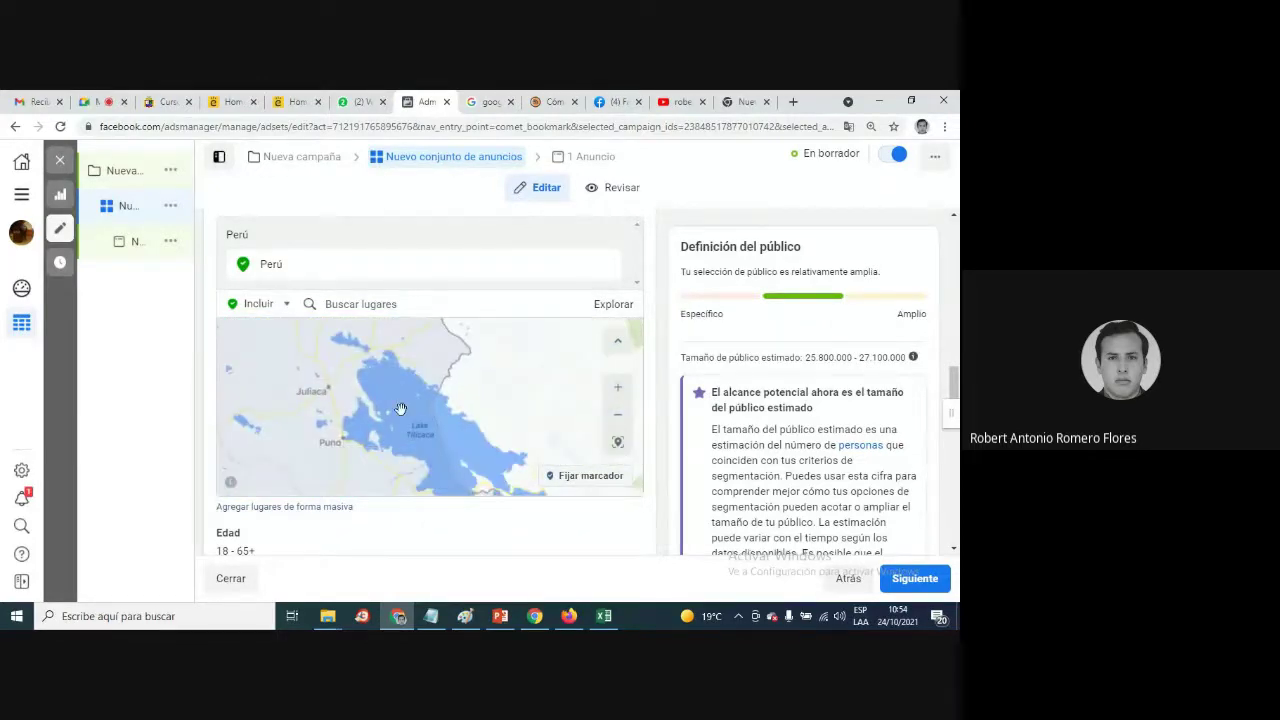
Pan the location map over Lake Titicaca and zoom to Puno's streets.
{"action": "mouse_move", "coordinate": [416, 364]}
{"action": "left_mouse_down"}
{"action": "mouse_move", "coordinate": [432, 348]}
{"action": "mouse_move", "coordinate": [420, 377]}
{"action": "left_mouse_up"}
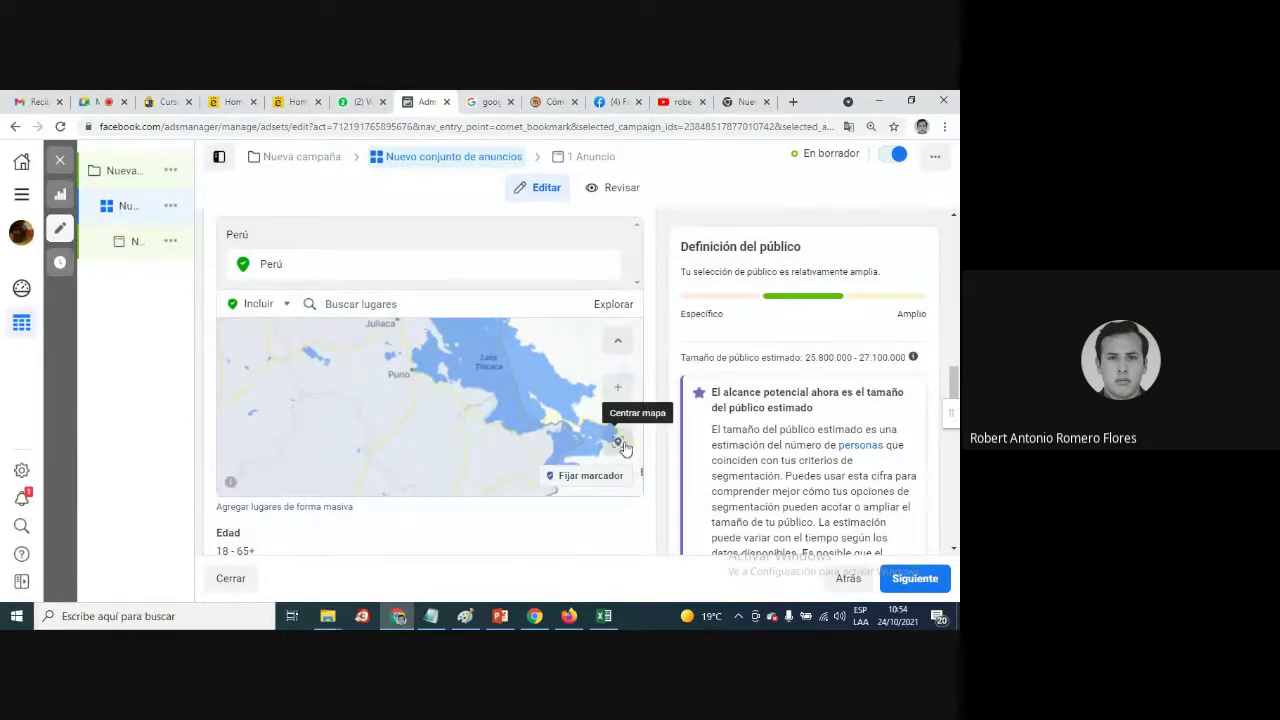
{"action": "left_click_drag", "start_coordinate": [419, 365], "coordinate": [435, 372]}
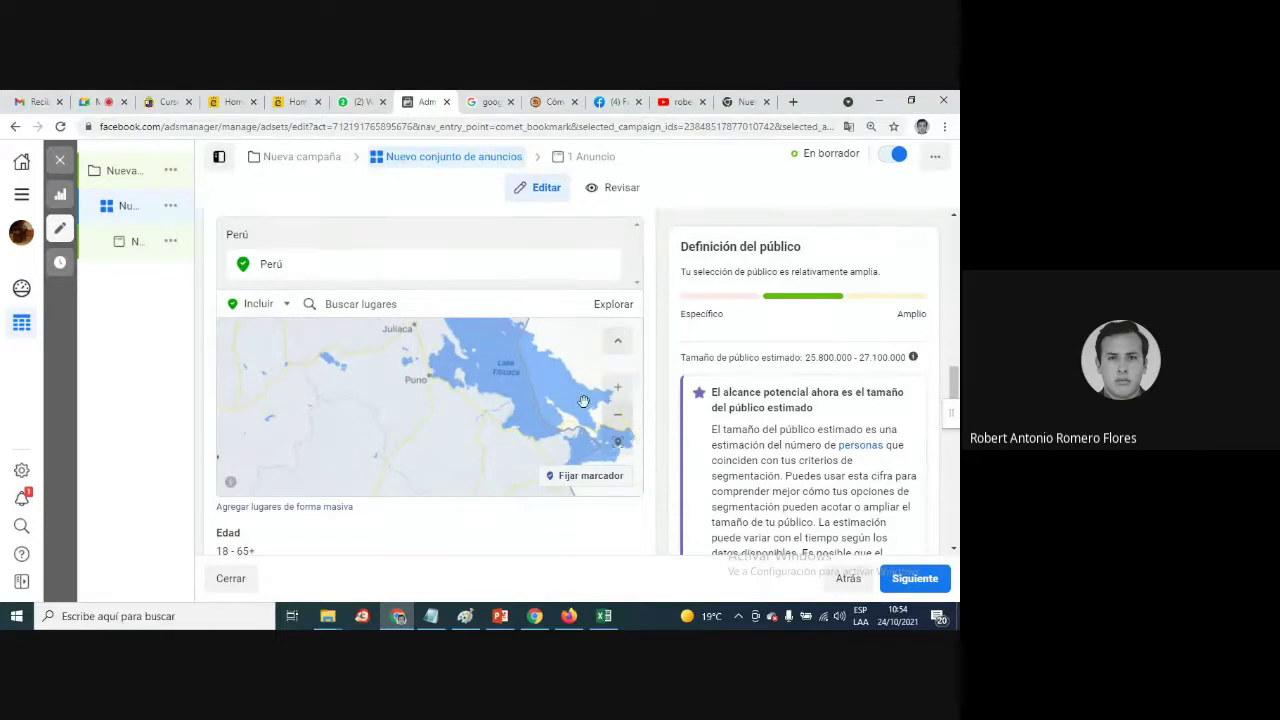
{"action": "scroll", "coordinate": [456, 386], "scroll_direction": "up", "scroll_amount": 5}
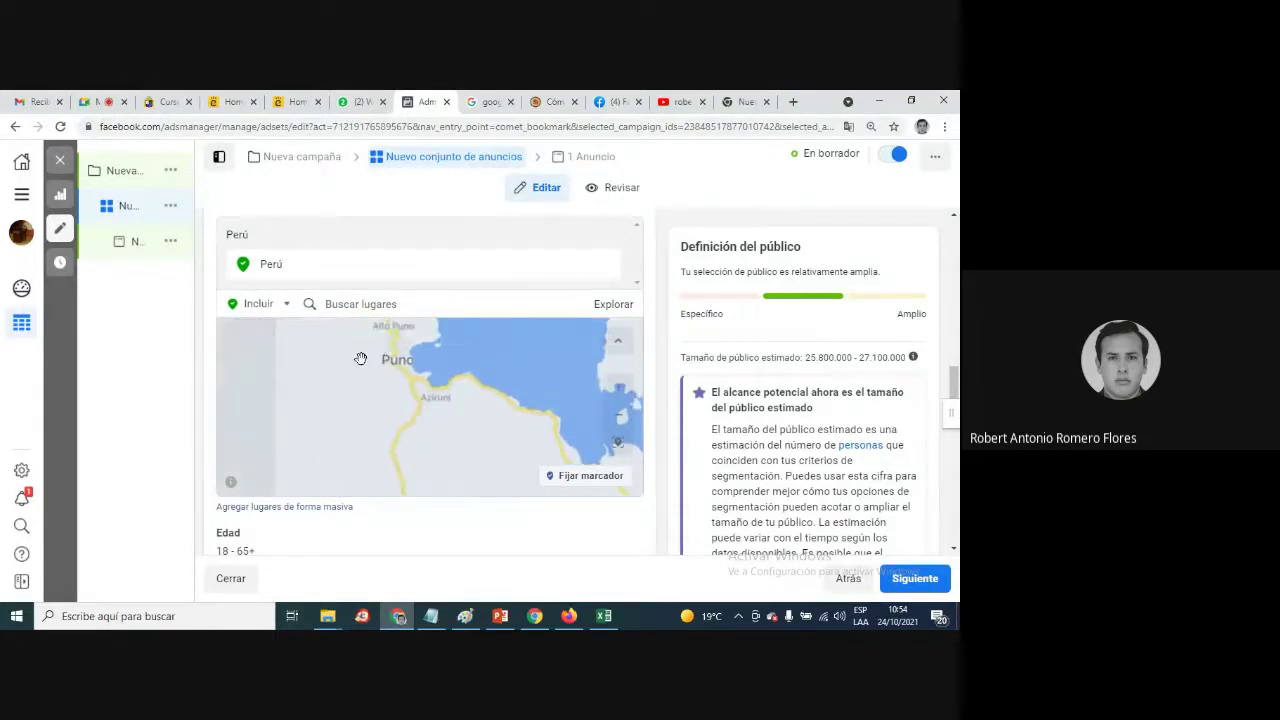
{"action": "scroll", "coordinate": [450, 415], "scroll_direction": "up", "scroll_amount": 4}
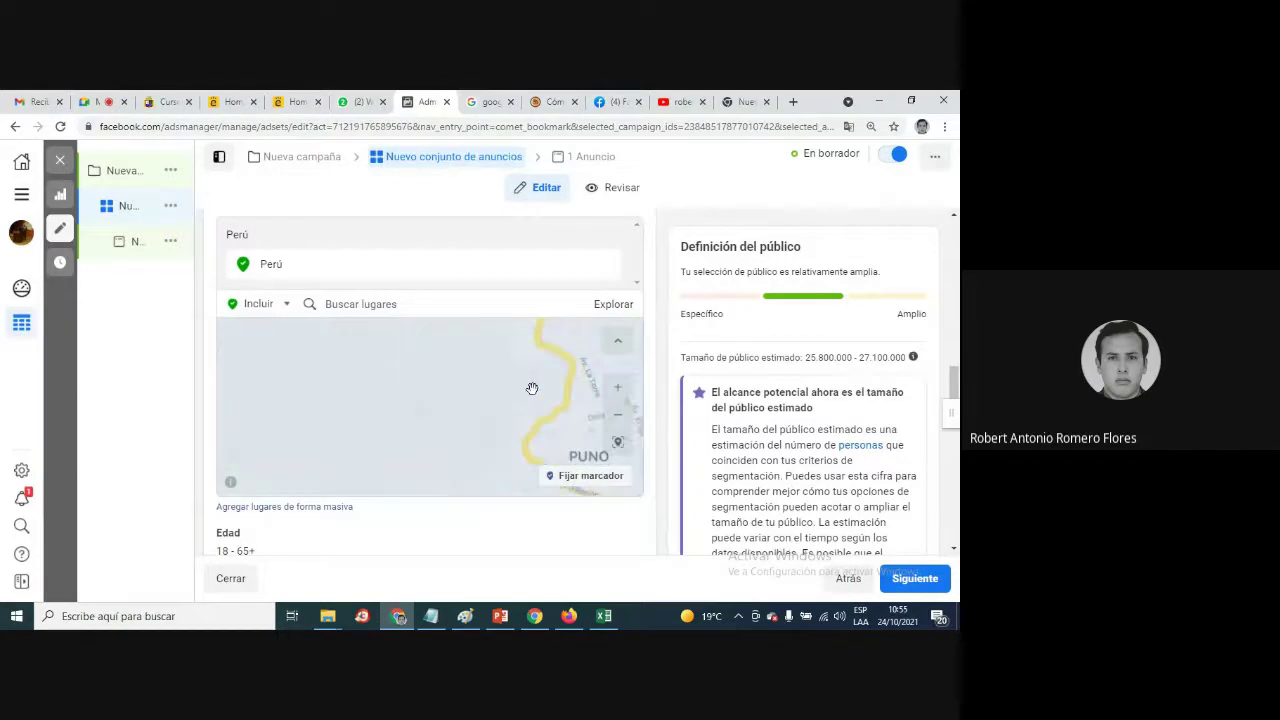
{"action": "left_click_drag", "start_coordinate": [555, 394], "coordinate": [480, 410]}
{"action": "scroll", "coordinate": [470, 412], "scroll_direction": "up", "scroll_amount": 2}
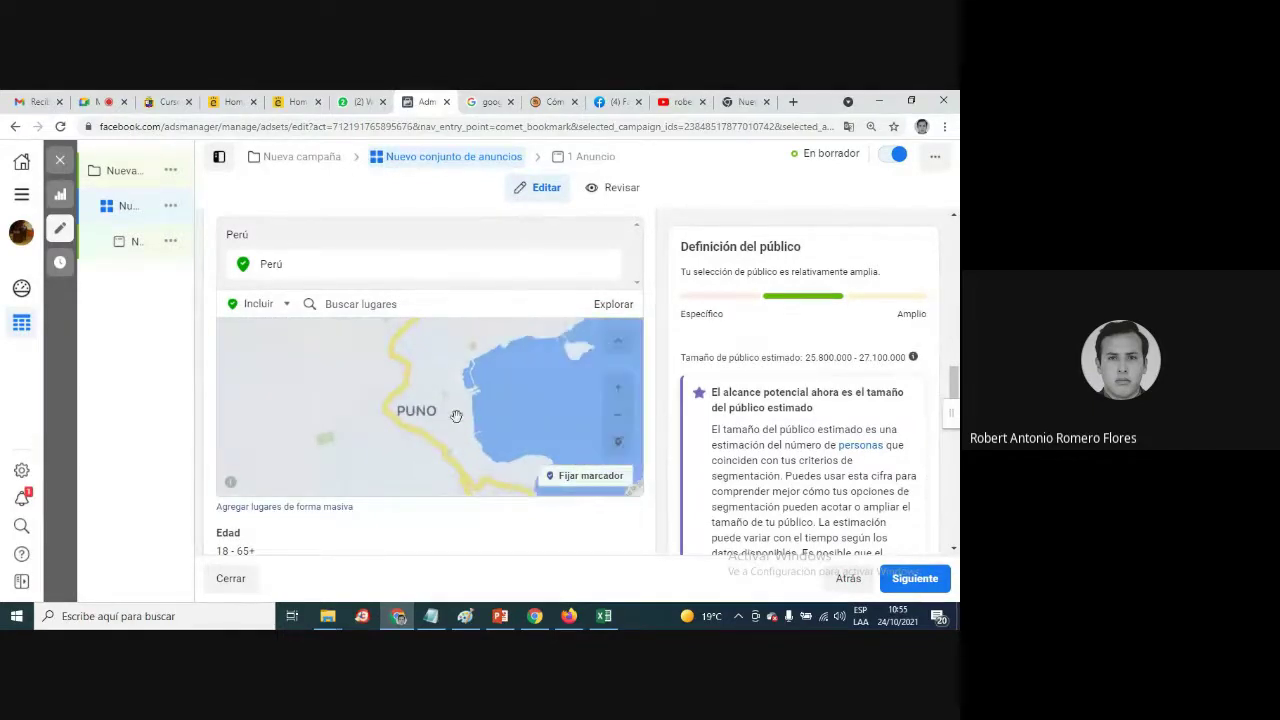
{"action": "scroll", "coordinate": [371, 374], "scroll_direction": "up", "scroll_amount": 3}
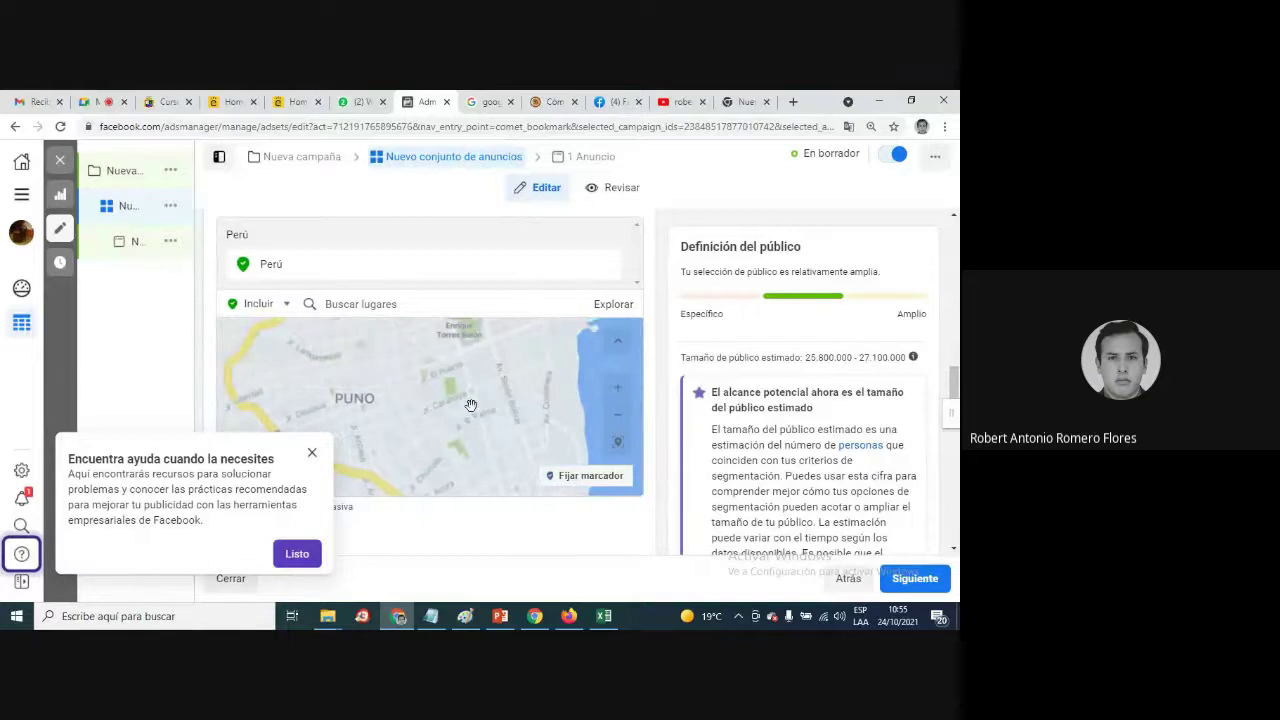
Dismiss the help popup and set the age range to minimum 22, maximum 58.
{"action": "left_click", "coordinate": [311, 453]}
{"action": "scroll", "coordinate": [655, 461], "scroll_direction": "down", "scroll_amount": 2}
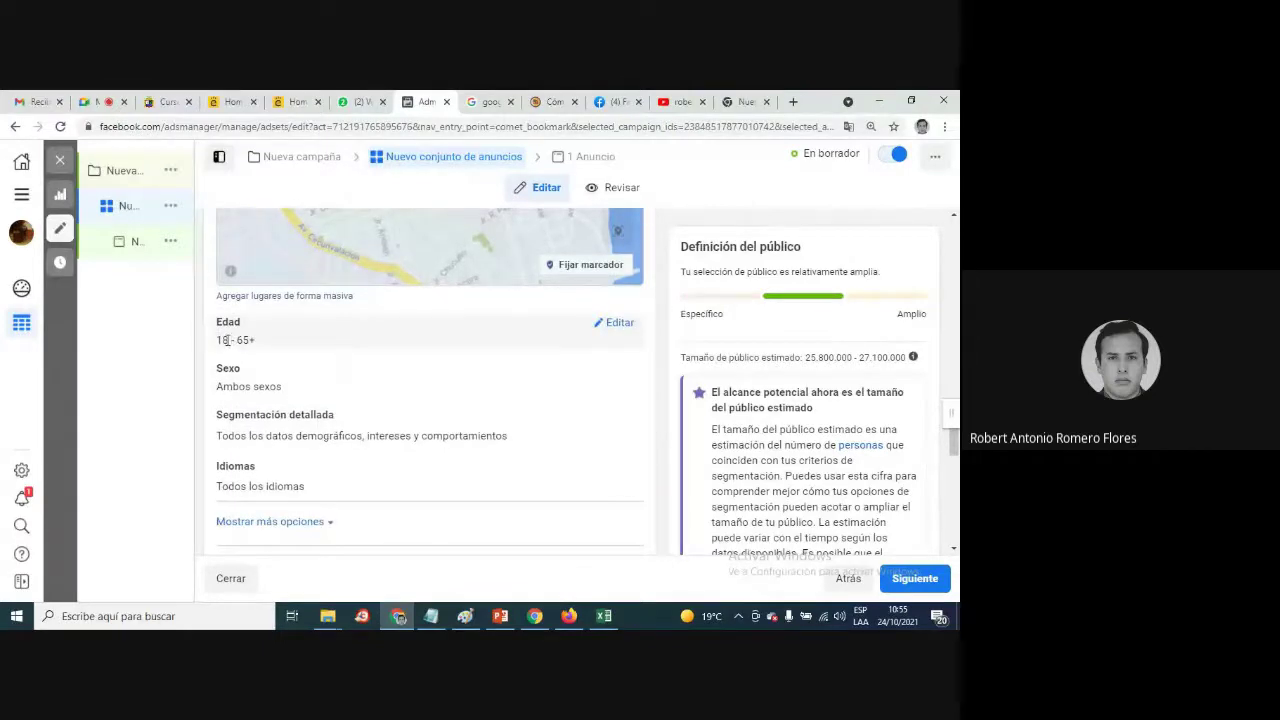
{"action": "left_click", "coordinate": [613, 323]}
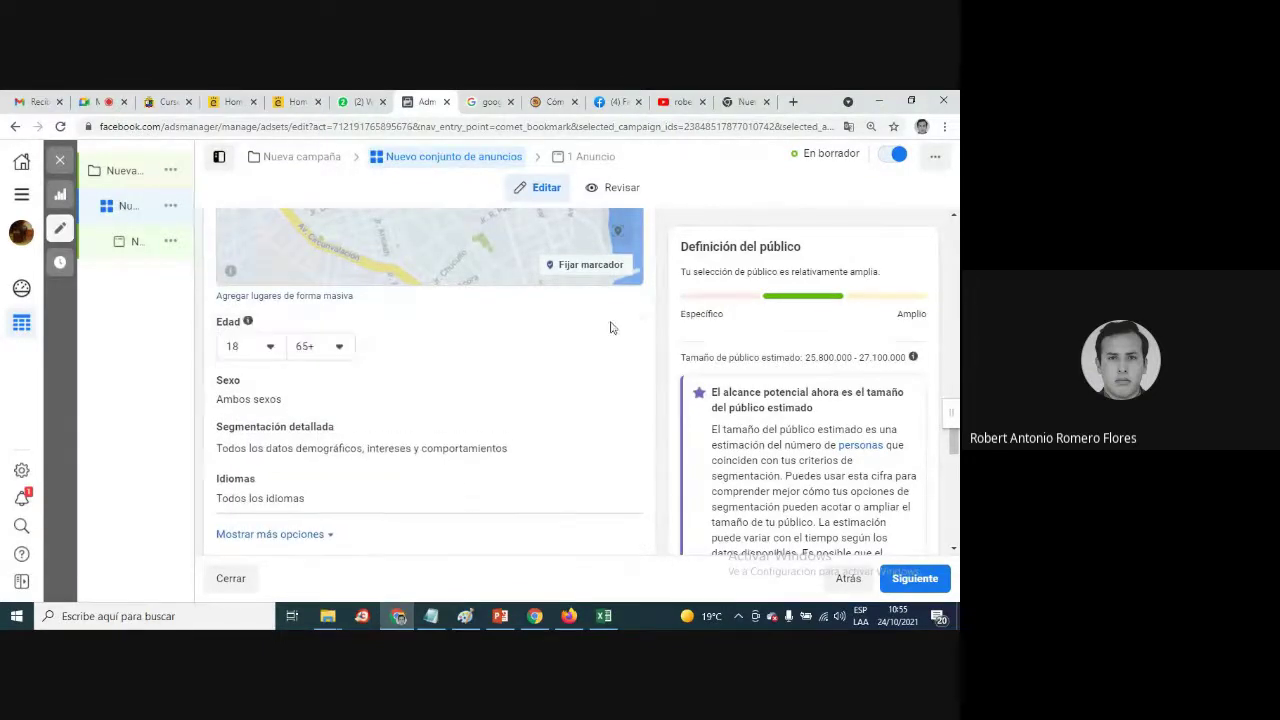
{"action": "left_click", "coordinate": [268, 350]}
{"action": "scroll", "coordinate": [277, 500], "scroll_direction": "down", "scroll_amount": 2}
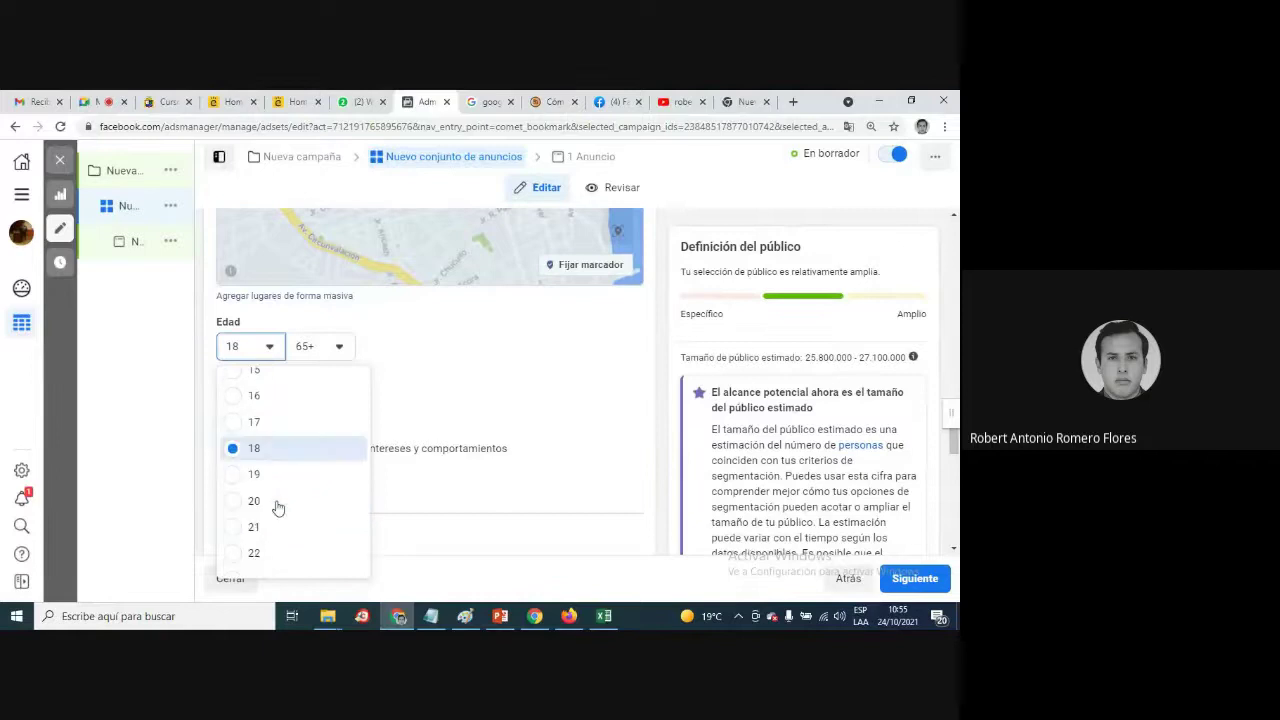
{"action": "left_click", "coordinate": [251, 403]}
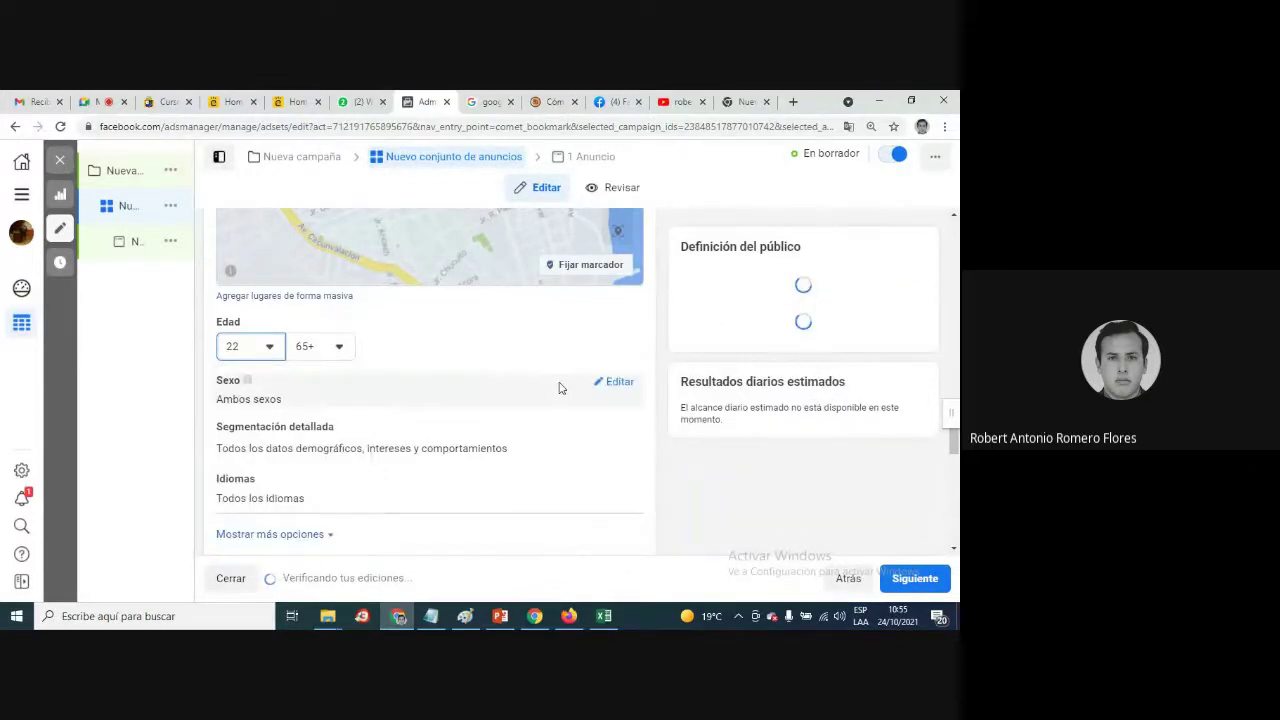
{"action": "left_click", "coordinate": [338, 347]}
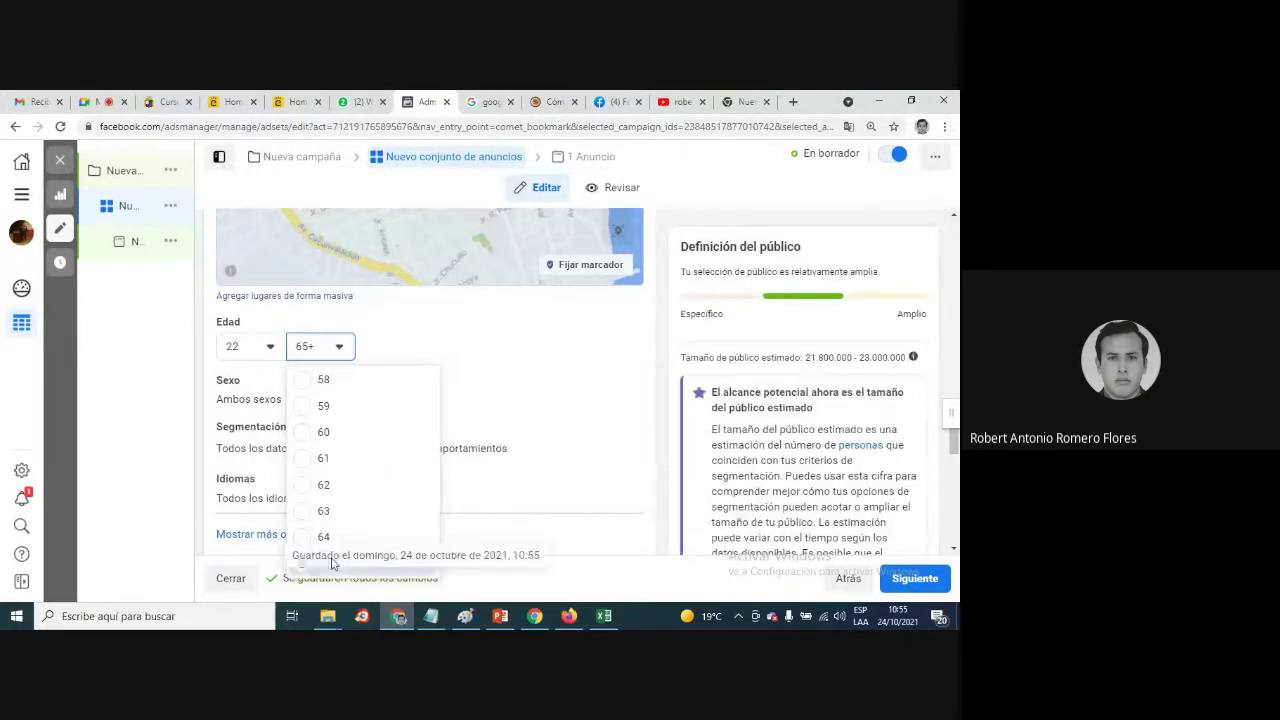
{"action": "left_click", "coordinate": [305, 378]}
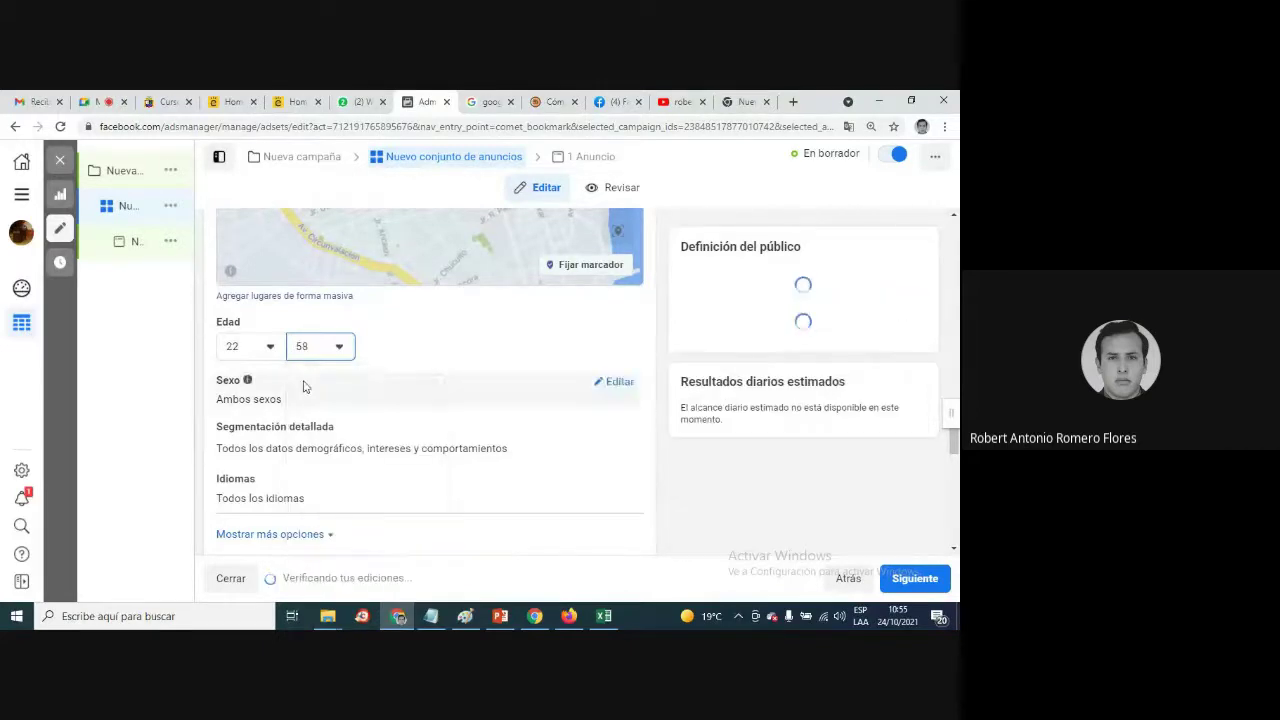
{"action": "scroll", "coordinate": [545, 453], "scroll_direction": "down", "scroll_amount": 1}
{"action": "scroll", "coordinate": [548, 456], "scroll_direction": "up", "scroll_amount": 3}
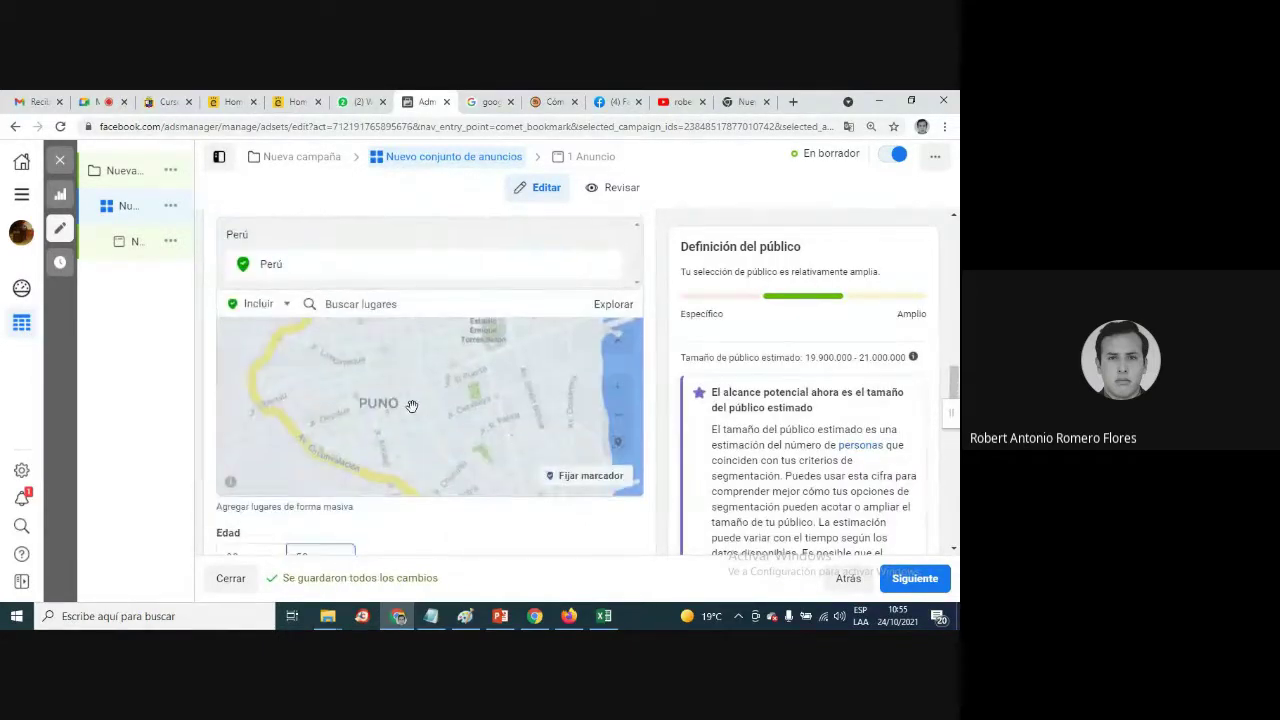
{"action": "left_click", "coordinate": [566, 475]}
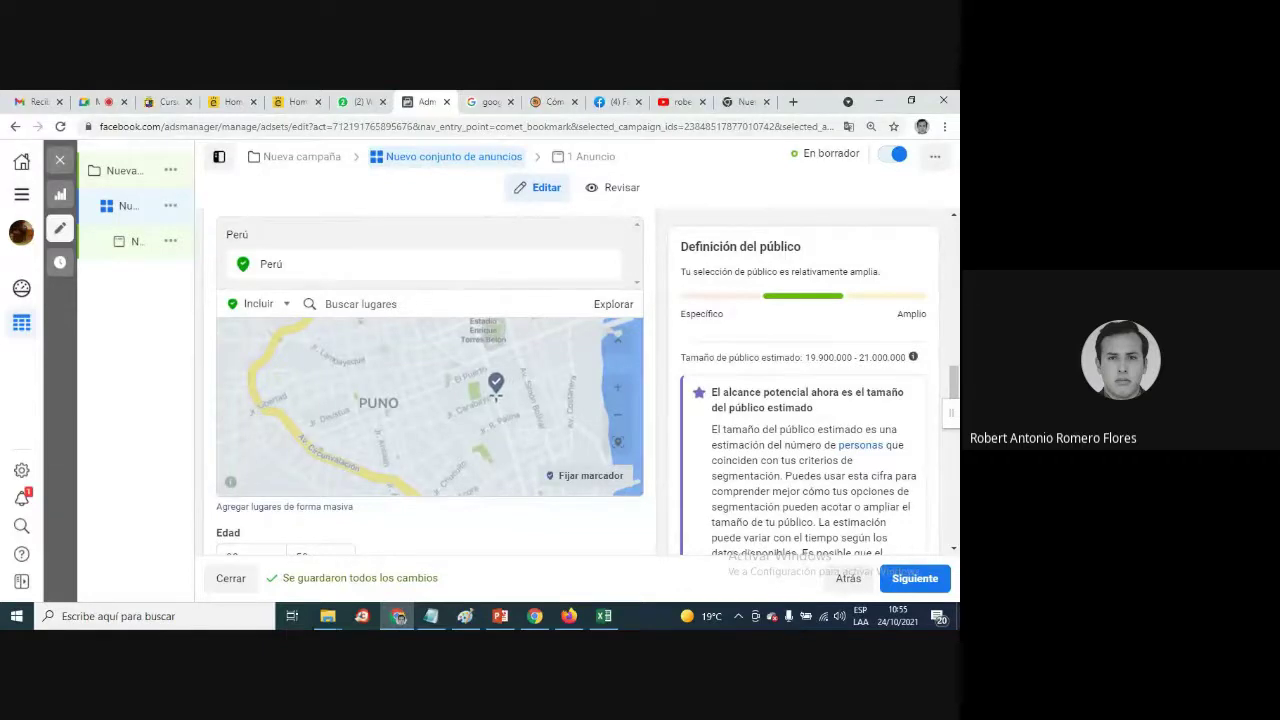
Pin central Puno with a 16 km radius and return to the ad sets list.
{"action": "left_click", "coordinate": [492, 393]}
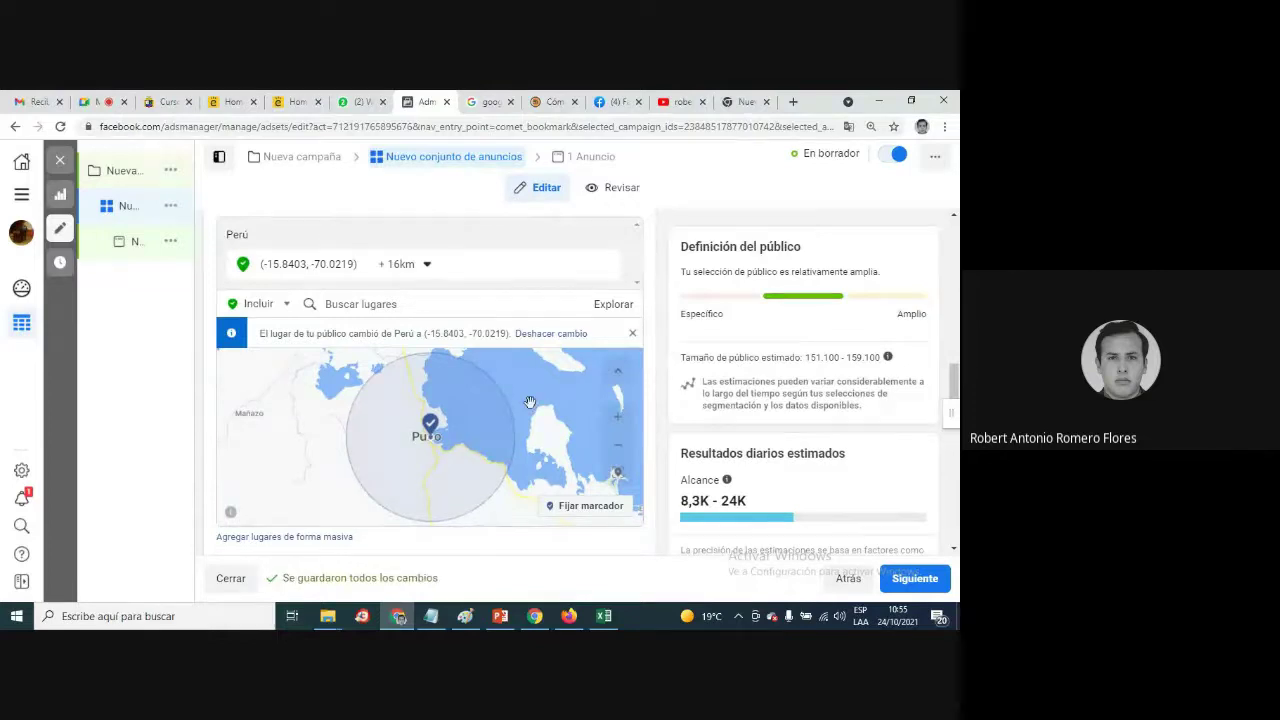
{"action": "left_click", "coordinate": [619, 449]}
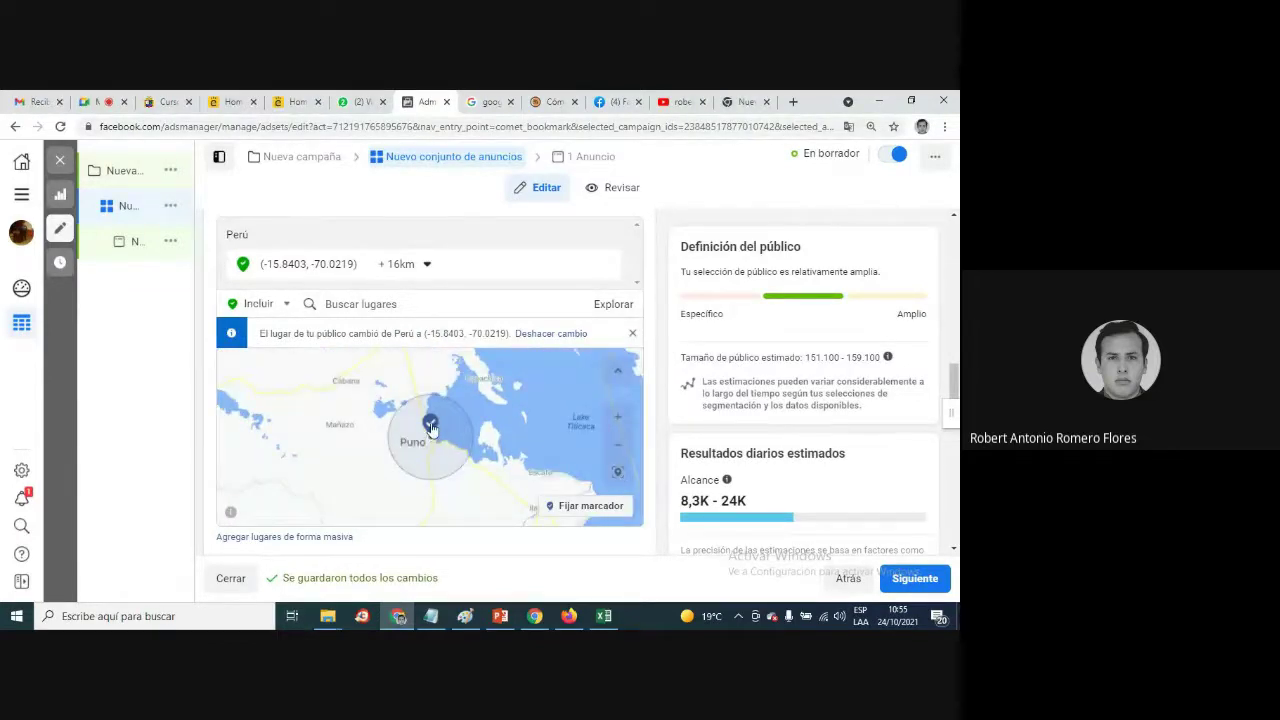
{"action": "left_click", "coordinate": [588, 507]}
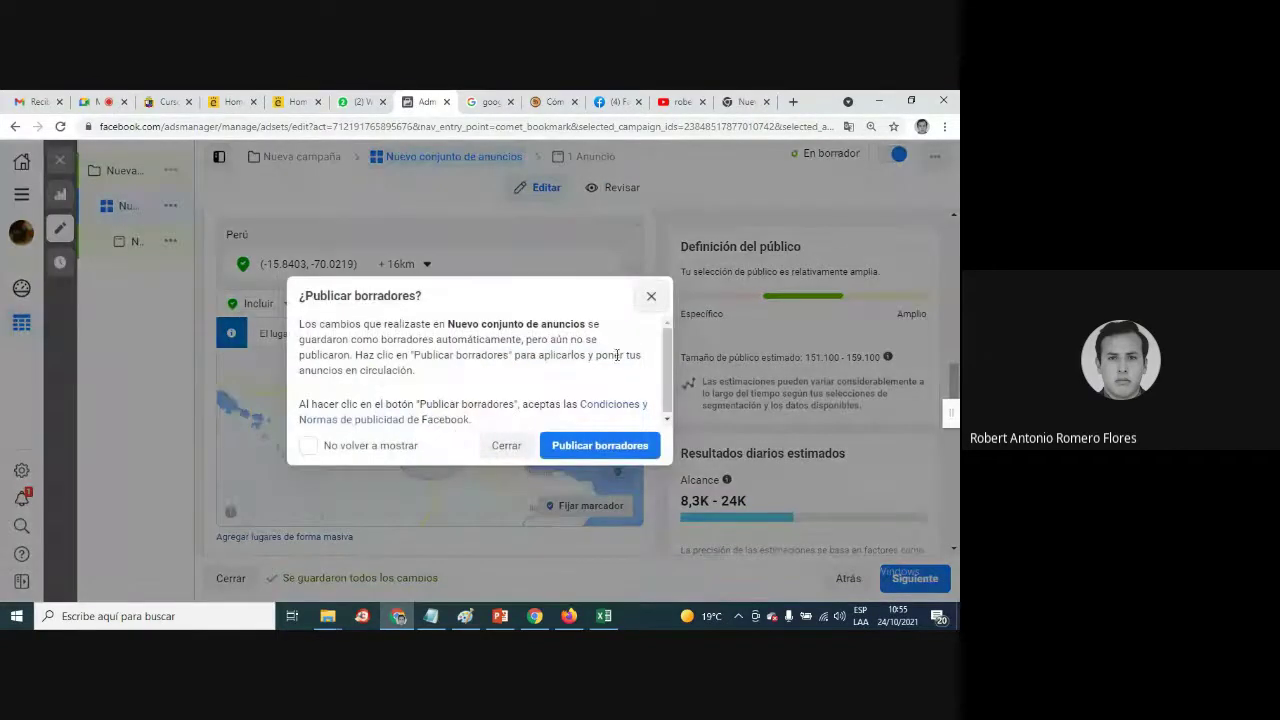
{"action": "left_click", "coordinate": [650, 297]}
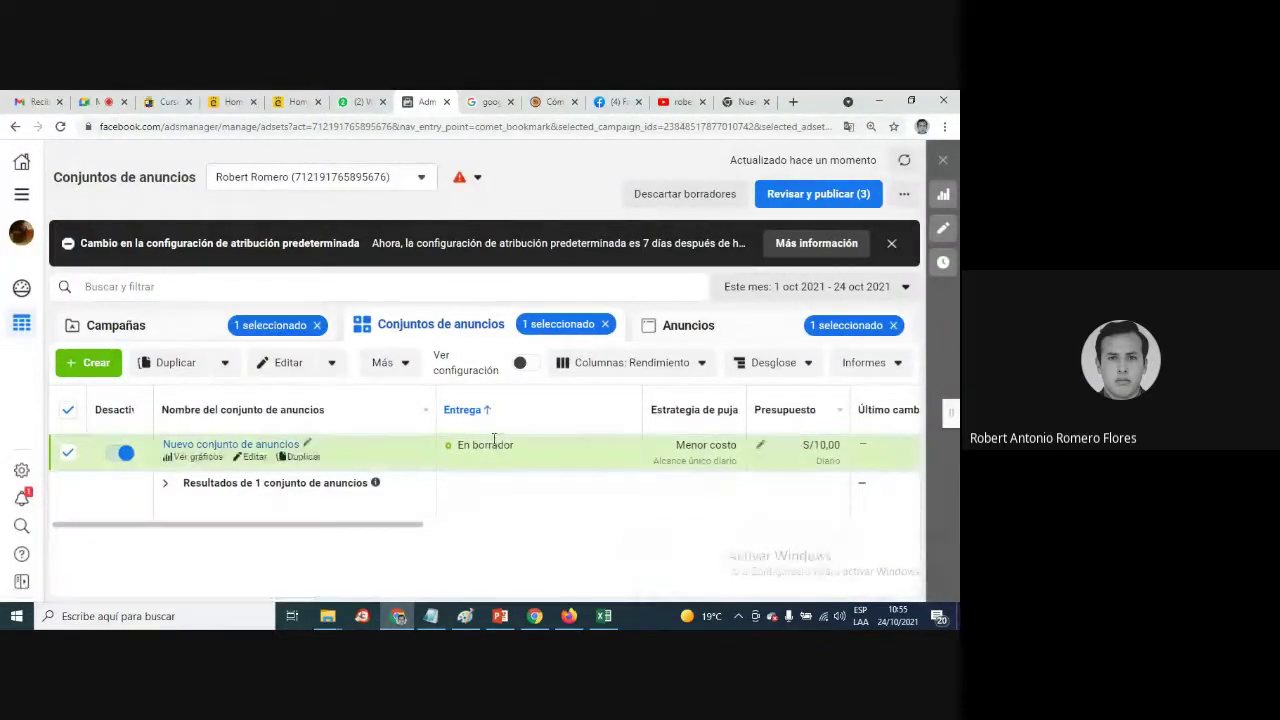
Open the new ad inside the ad set for editing.
{"action": "left_click", "coordinate": [250, 445]}
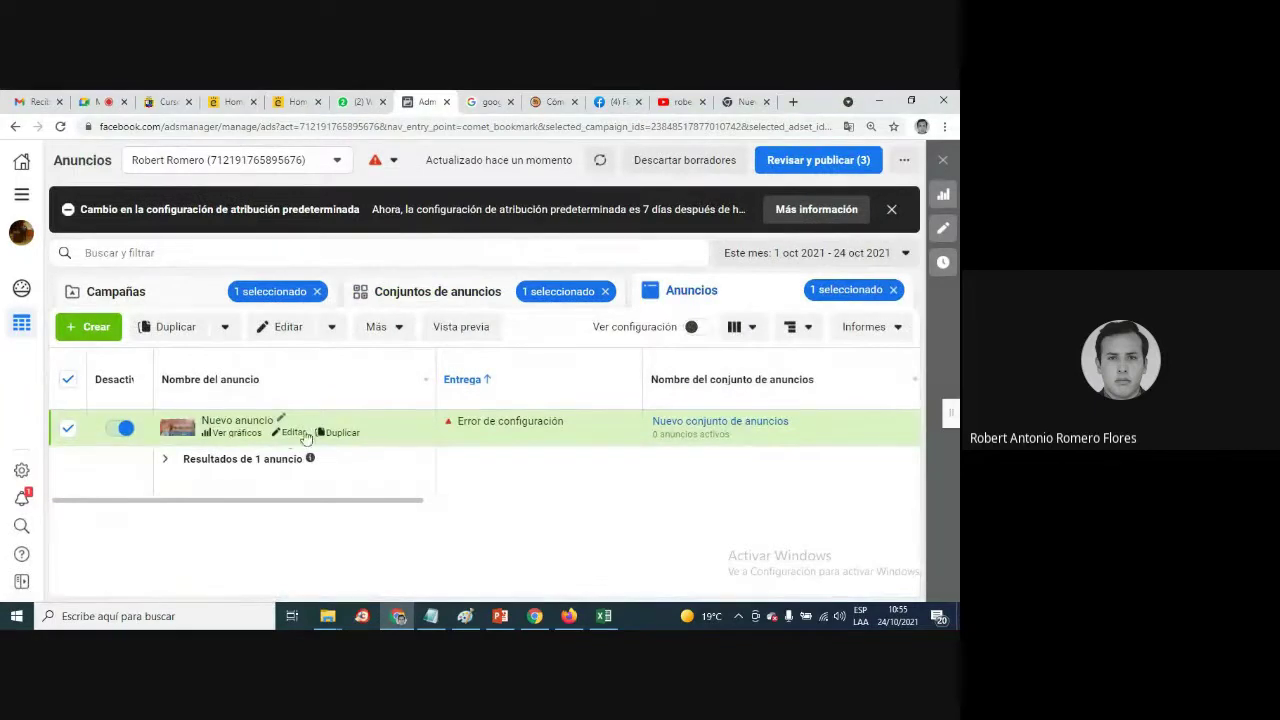
{"action": "left_click", "coordinate": [291, 433]}
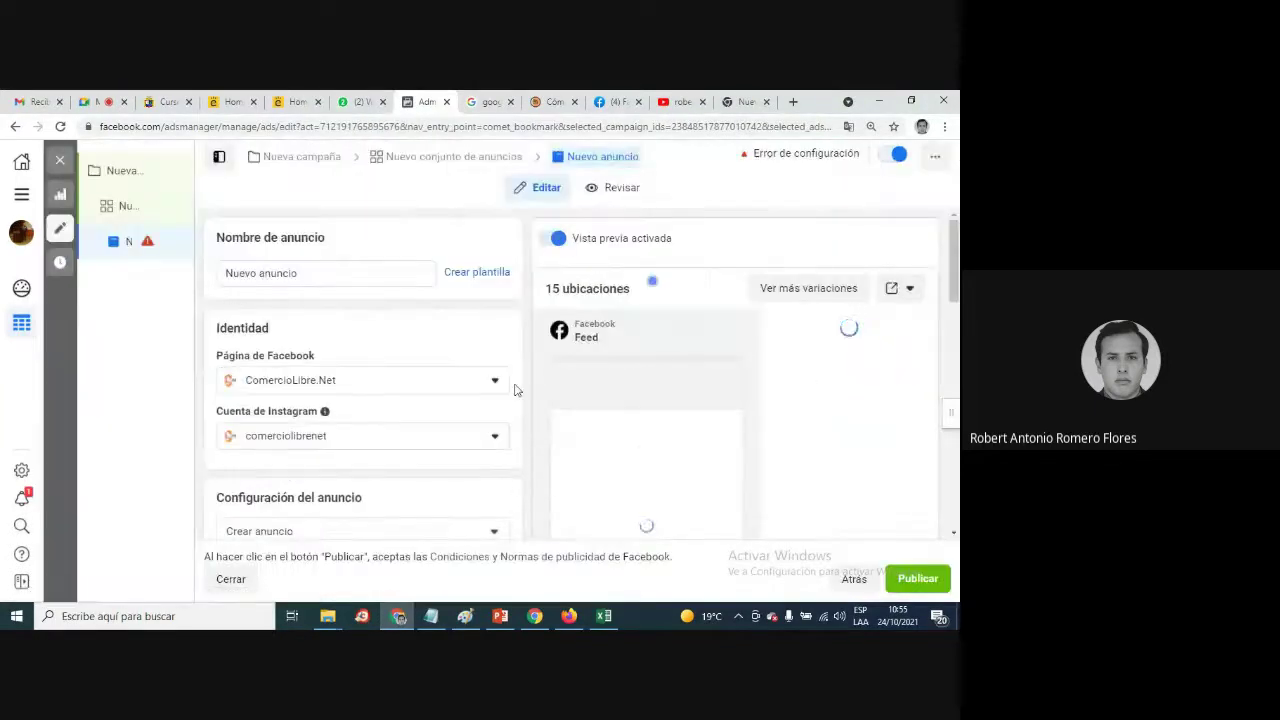
{"action": "scroll", "coordinate": [610, 395], "scroll_direction": "down", "scroll_amount": 2}
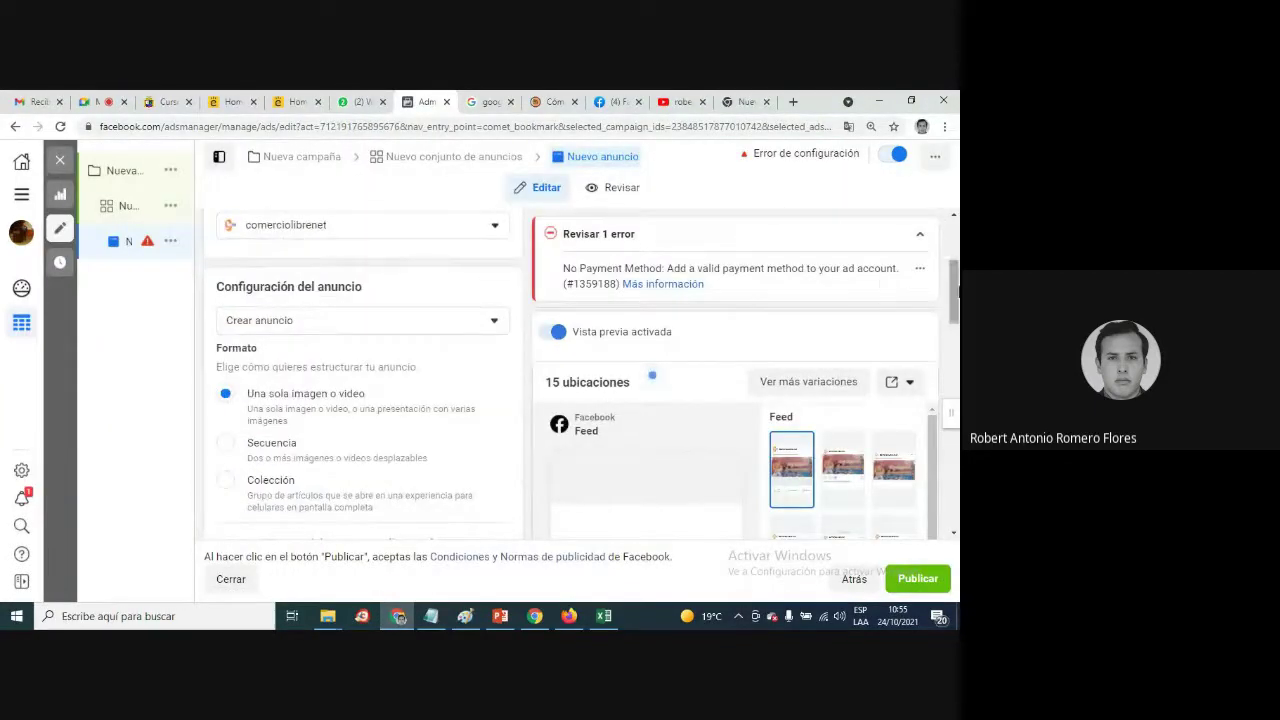
{"action": "scroll", "coordinate": [717, 370], "scroll_direction": "down", "scroll_amount": 15}
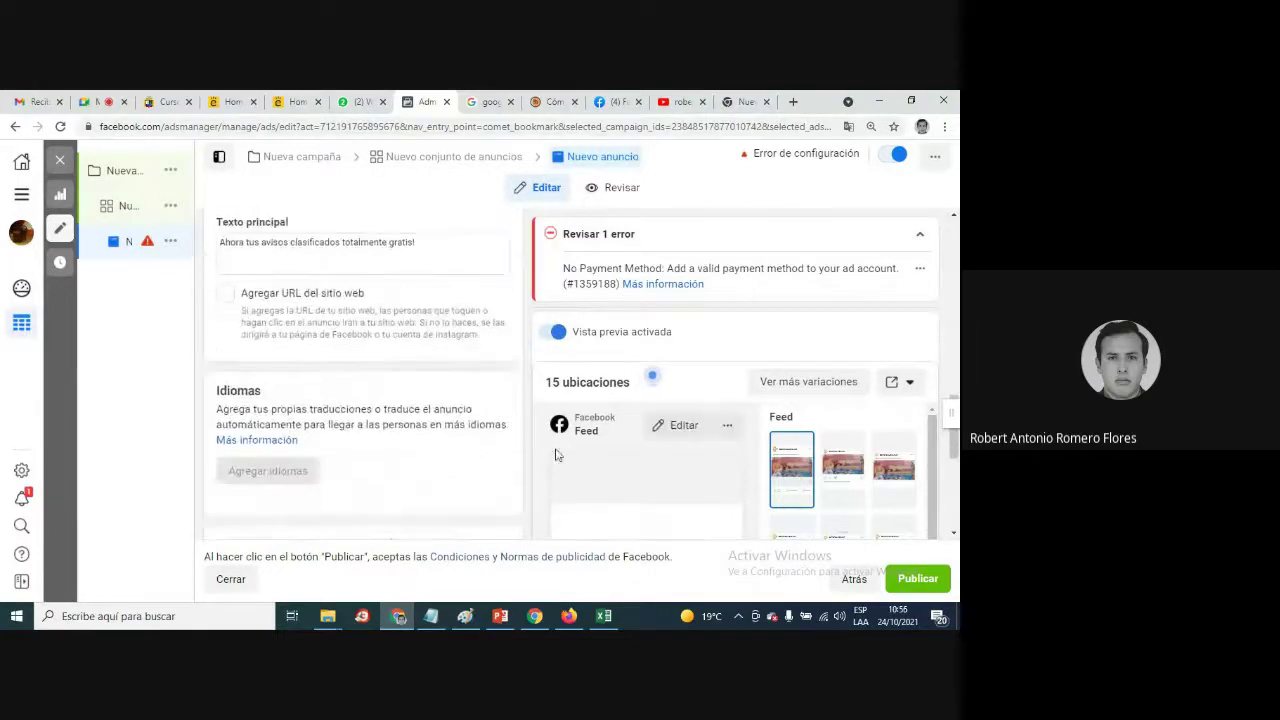
{"action": "scroll", "coordinate": [557, 456], "scroll_direction": "down", "scroll_amount": 3}
Look over the ad's page identity, format, preview and missing-payment-method error.
{"action": "scroll", "coordinate": [555, 445], "scroll_direction": "up", "scroll_amount": 10}
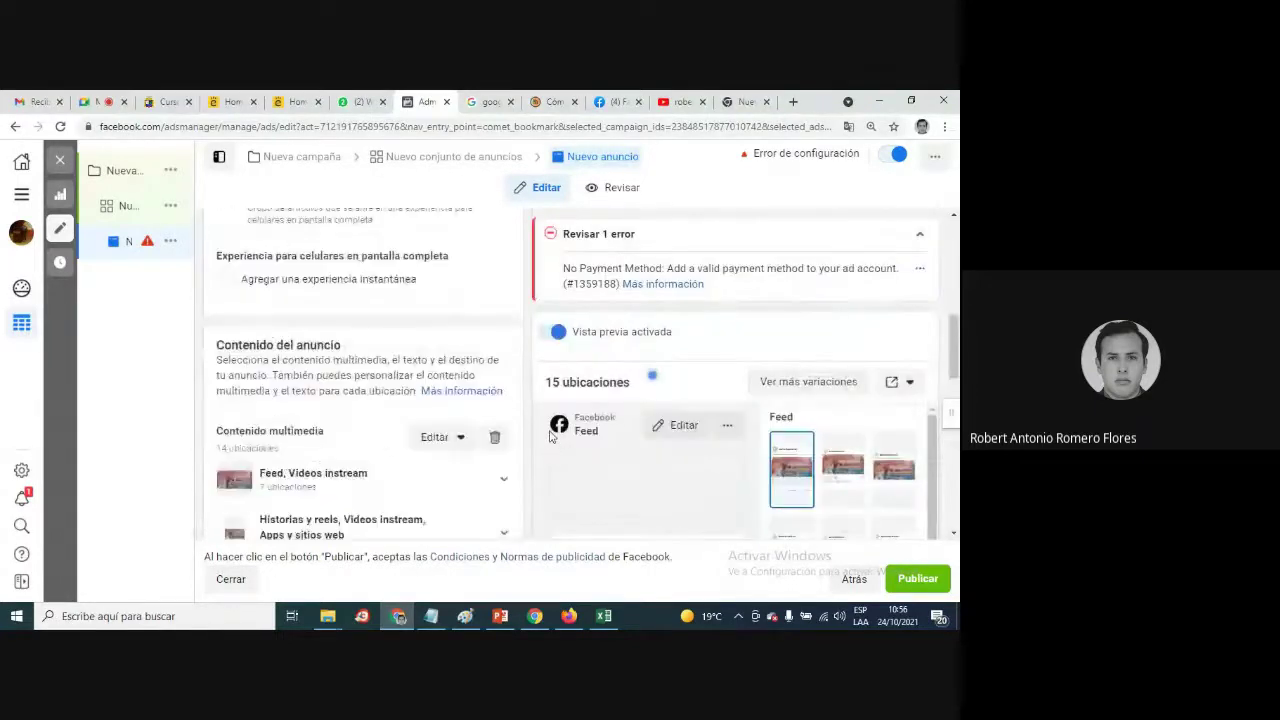
{"action": "scroll", "coordinate": [505, 390], "scroll_direction": "up", "scroll_amount": 1}
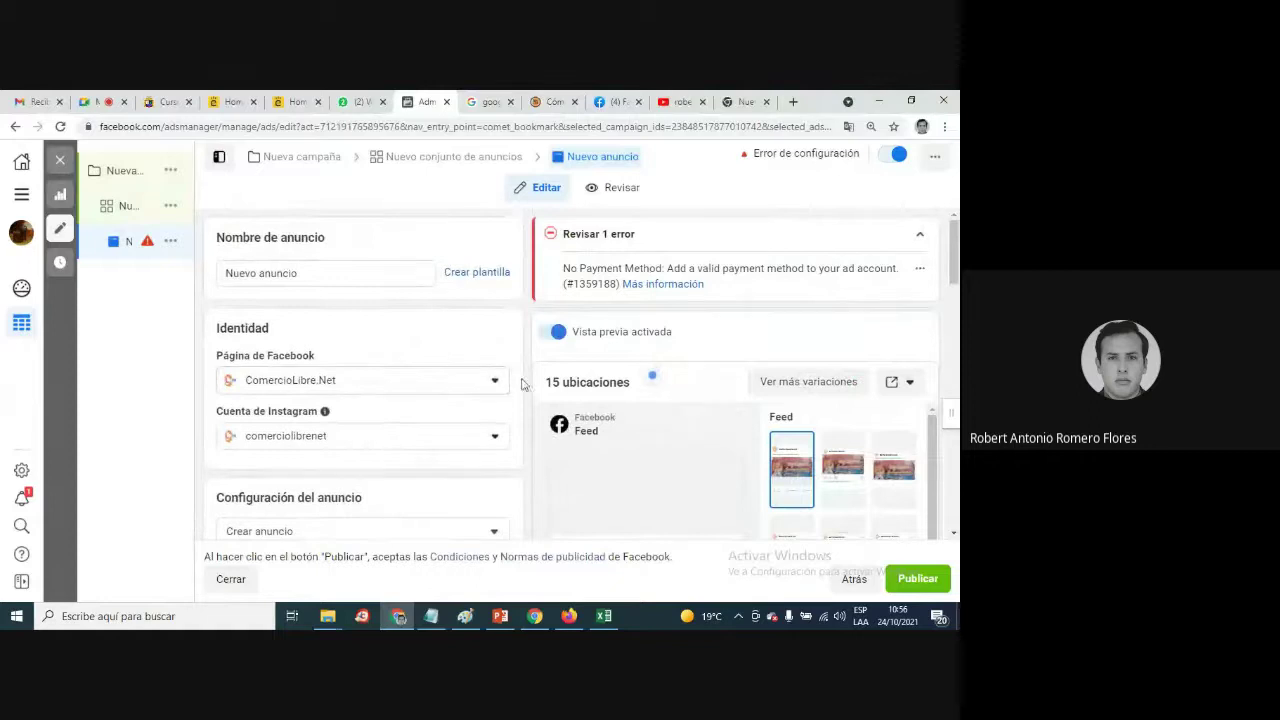
{"action": "scroll", "coordinate": [520, 387], "scroll_direction": "down", "scroll_amount": 2}
{"action": "scroll", "coordinate": [523, 387], "scroll_direction": "down", "scroll_amount": 6}
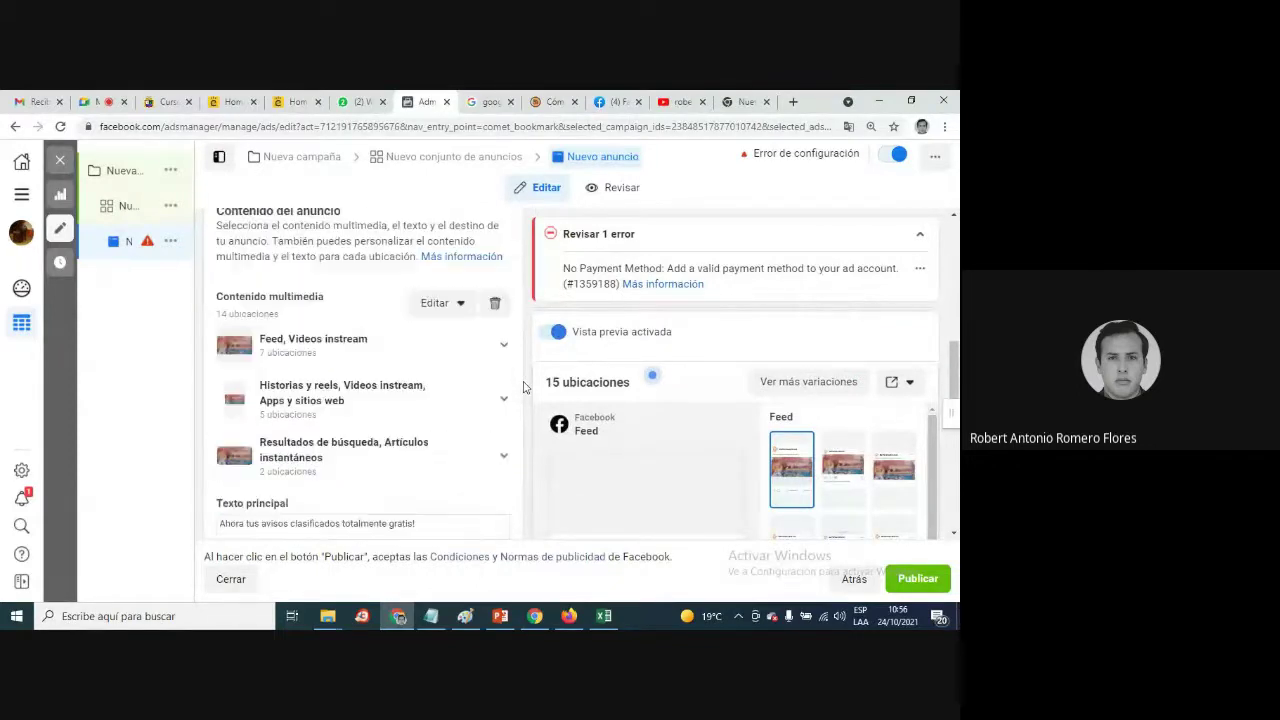
{"action": "scroll", "coordinate": [523, 387], "scroll_direction": "down", "scroll_amount": 8}
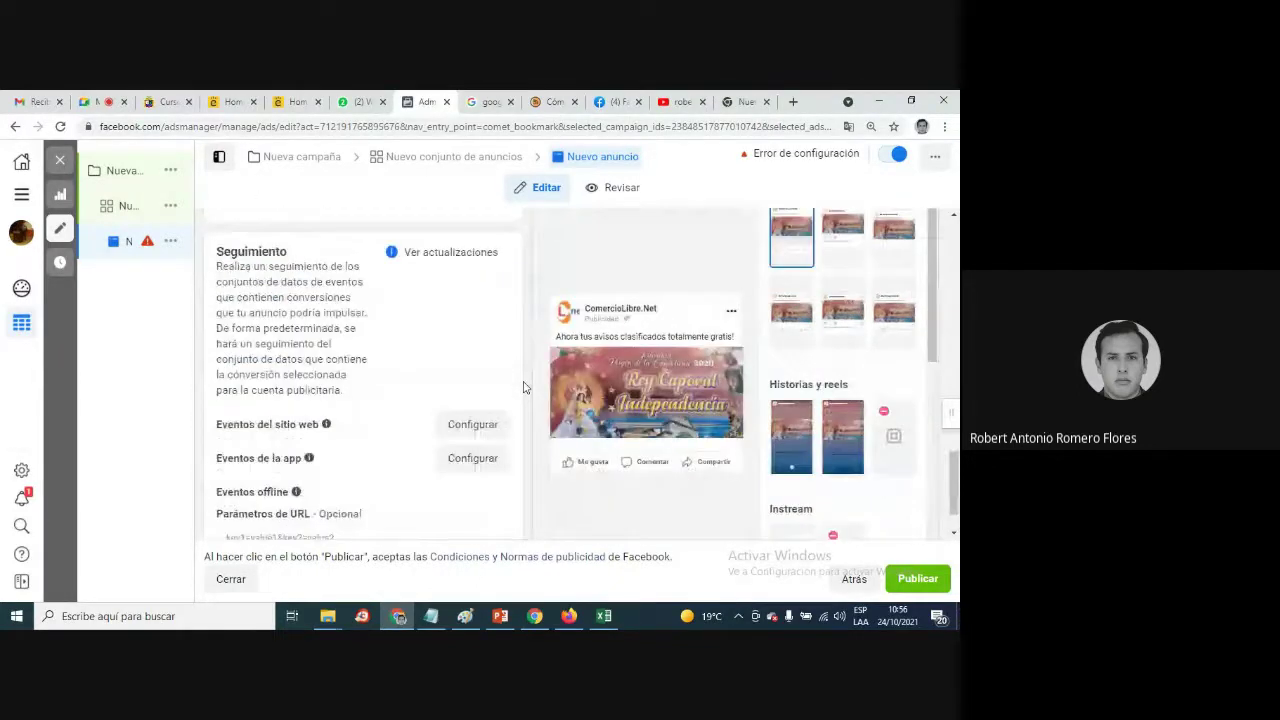
{"action": "scroll", "coordinate": [523, 387], "scroll_direction": "up", "scroll_amount": 12}
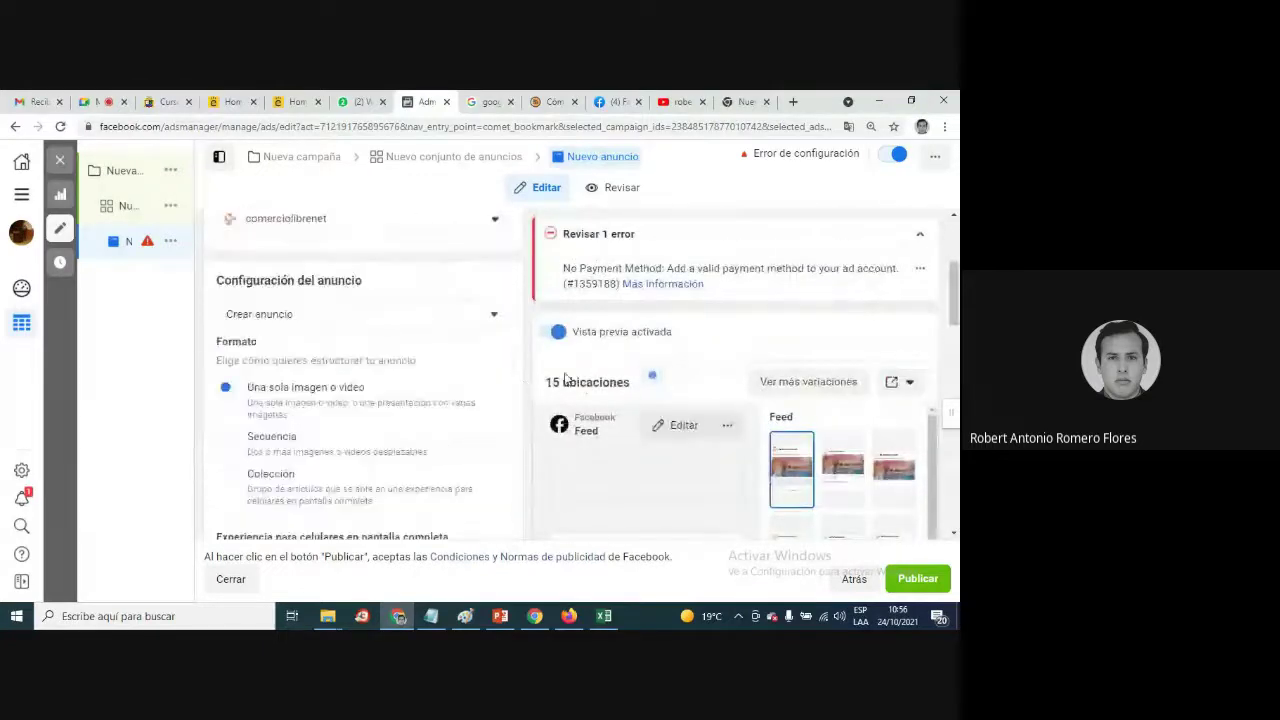
{"action": "scroll", "coordinate": [519, 393], "scroll_direction": "down", "scroll_amount": 5}
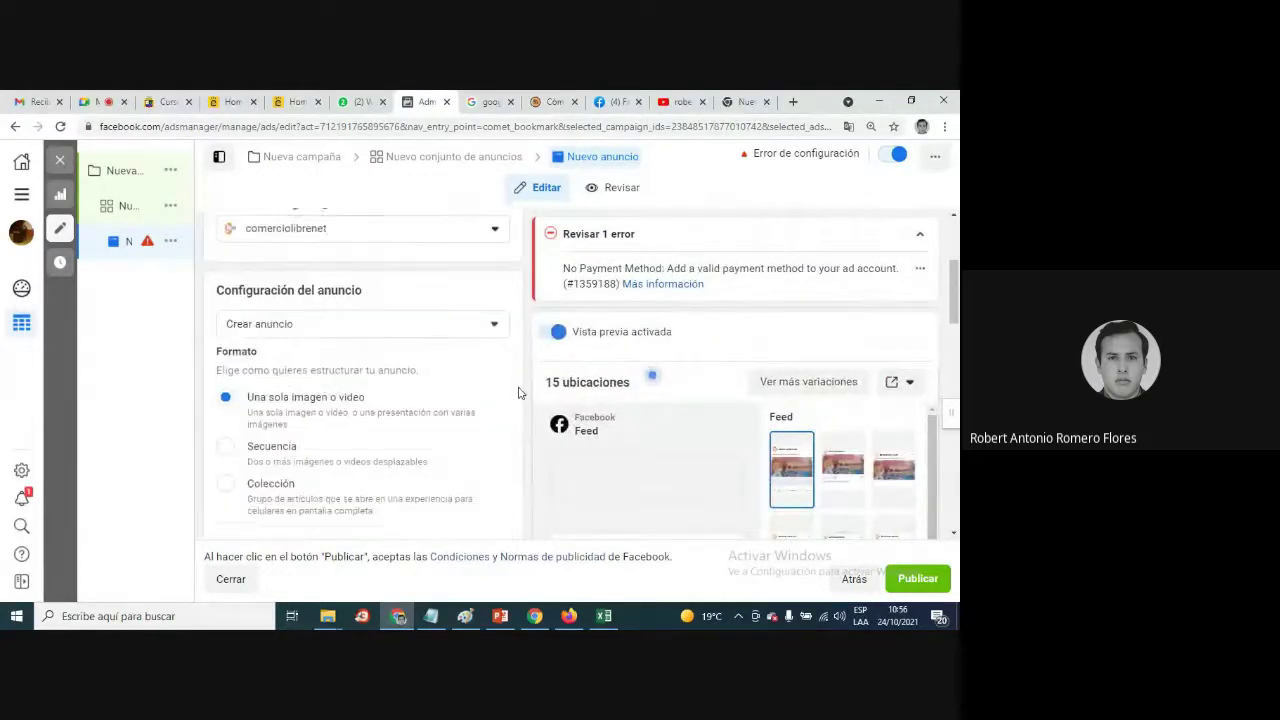
{"action": "scroll", "coordinate": [518, 390], "scroll_direction": "down", "scroll_amount": 8}
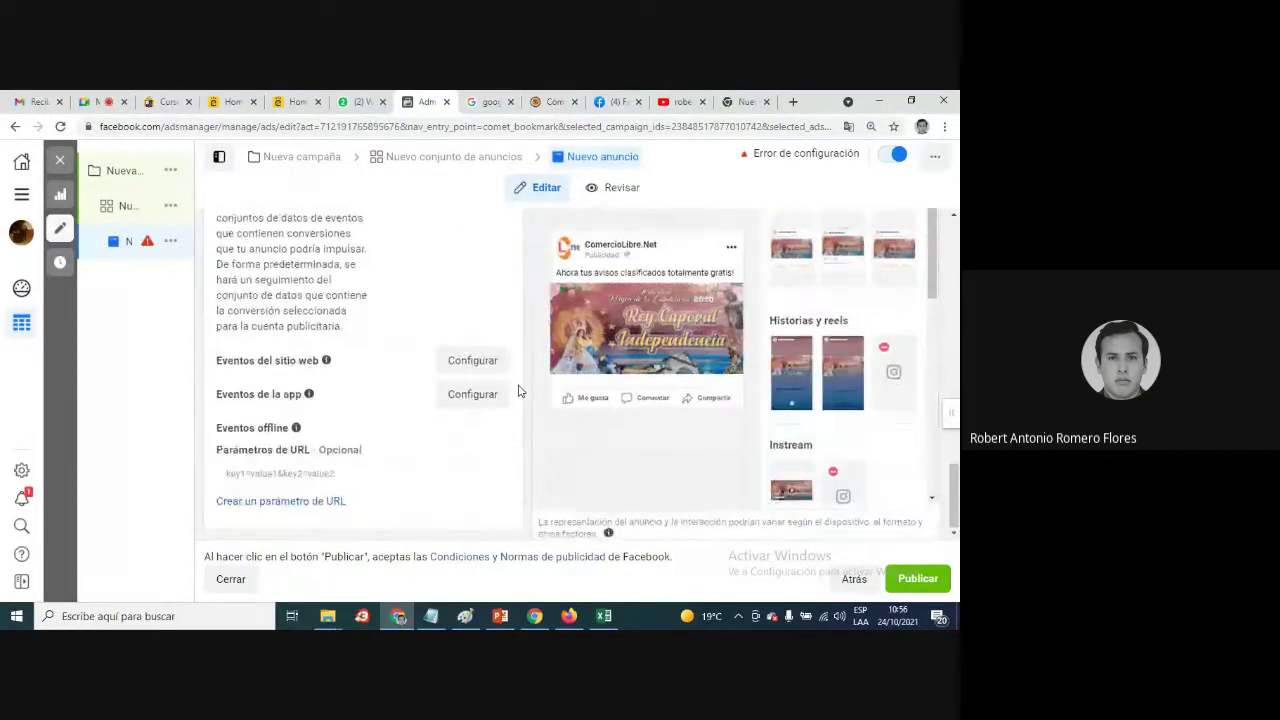
{"action": "scroll", "coordinate": [518, 390], "scroll_direction": "up", "scroll_amount": 7}
{"action": "scroll", "coordinate": [518, 389], "scroll_direction": "up", "scroll_amount": 3}
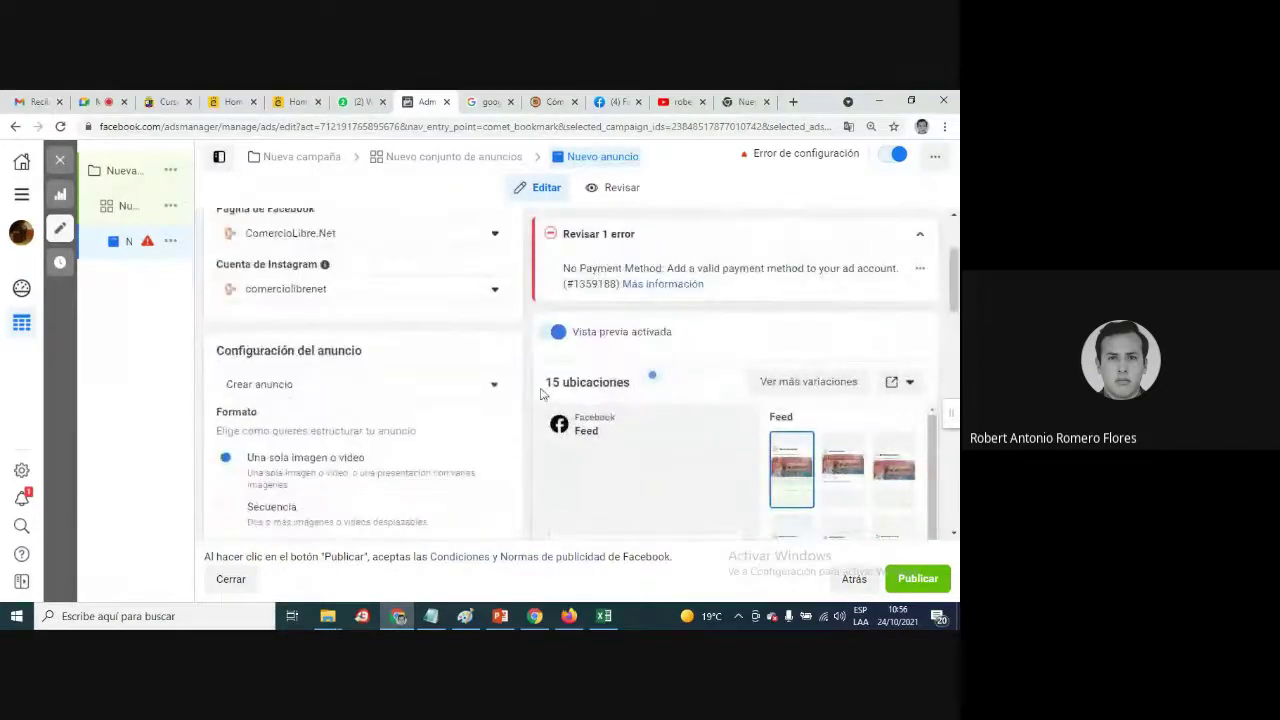
{"action": "scroll", "coordinate": [524, 384], "scroll_direction": "up", "scroll_amount": 3}
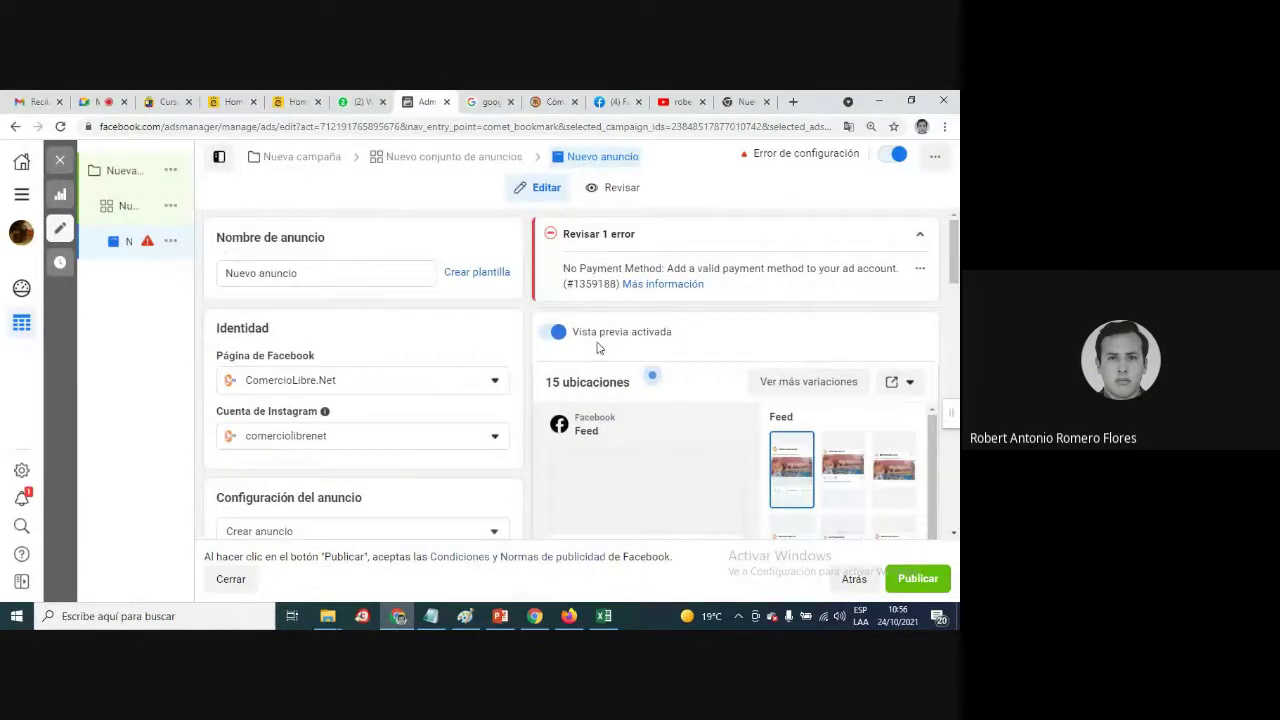
Review the ad's summary and preview, then return to the ad set's settings.
{"action": "left_click", "coordinate": [616, 189]}
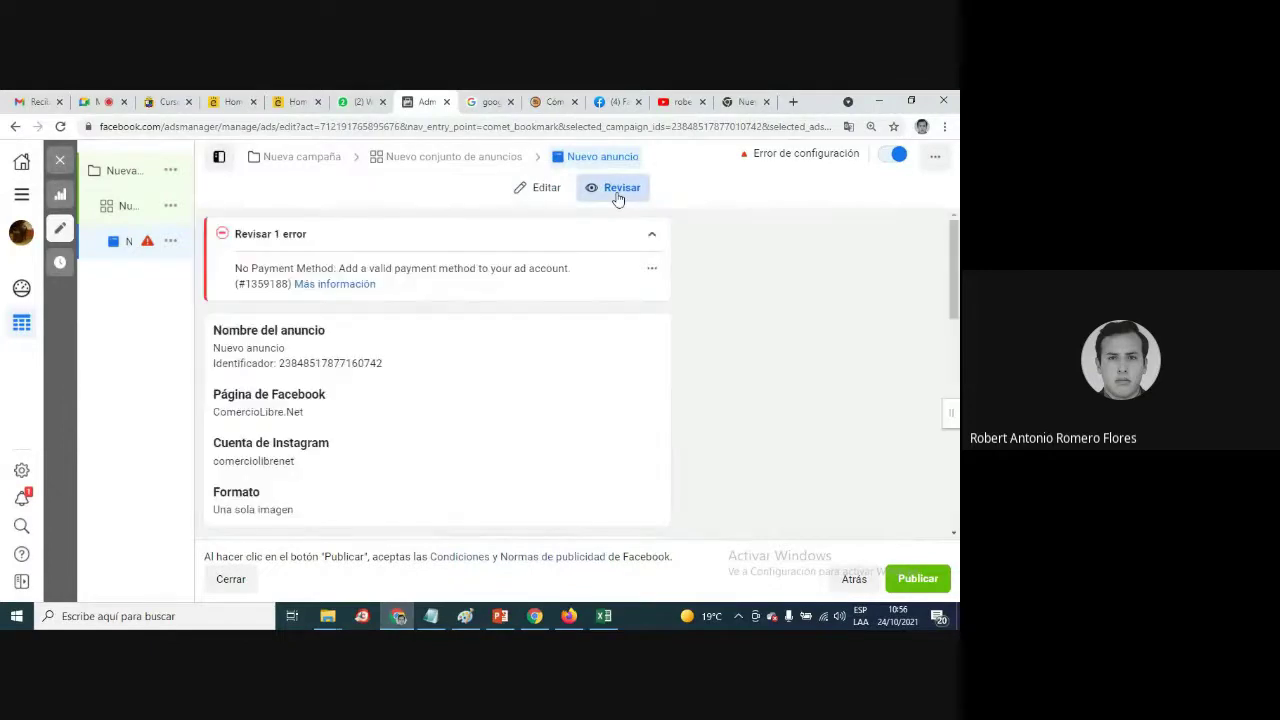
{"action": "scroll", "coordinate": [425, 360], "scroll_direction": "down", "scroll_amount": 2}
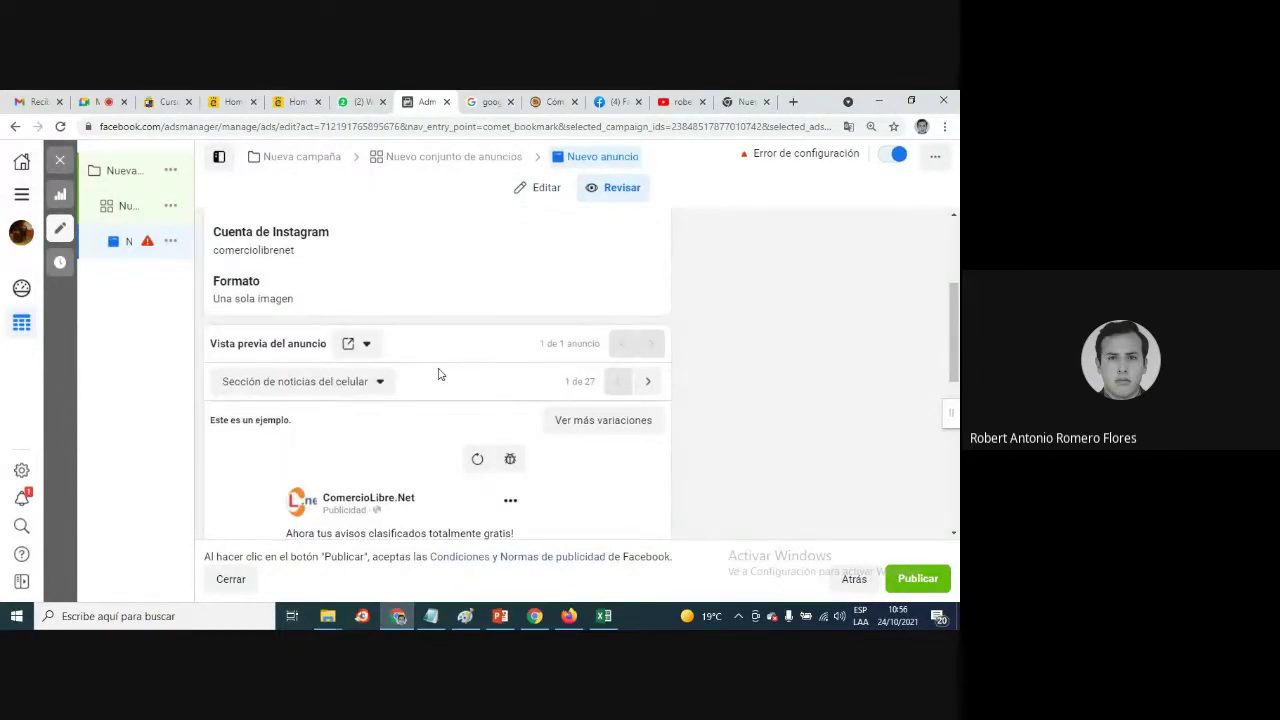
{"action": "scroll", "coordinate": [438, 374], "scroll_direction": "down", "scroll_amount": 5}
{"action": "scroll", "coordinate": [438, 374], "scroll_direction": "up", "scroll_amount": 3}
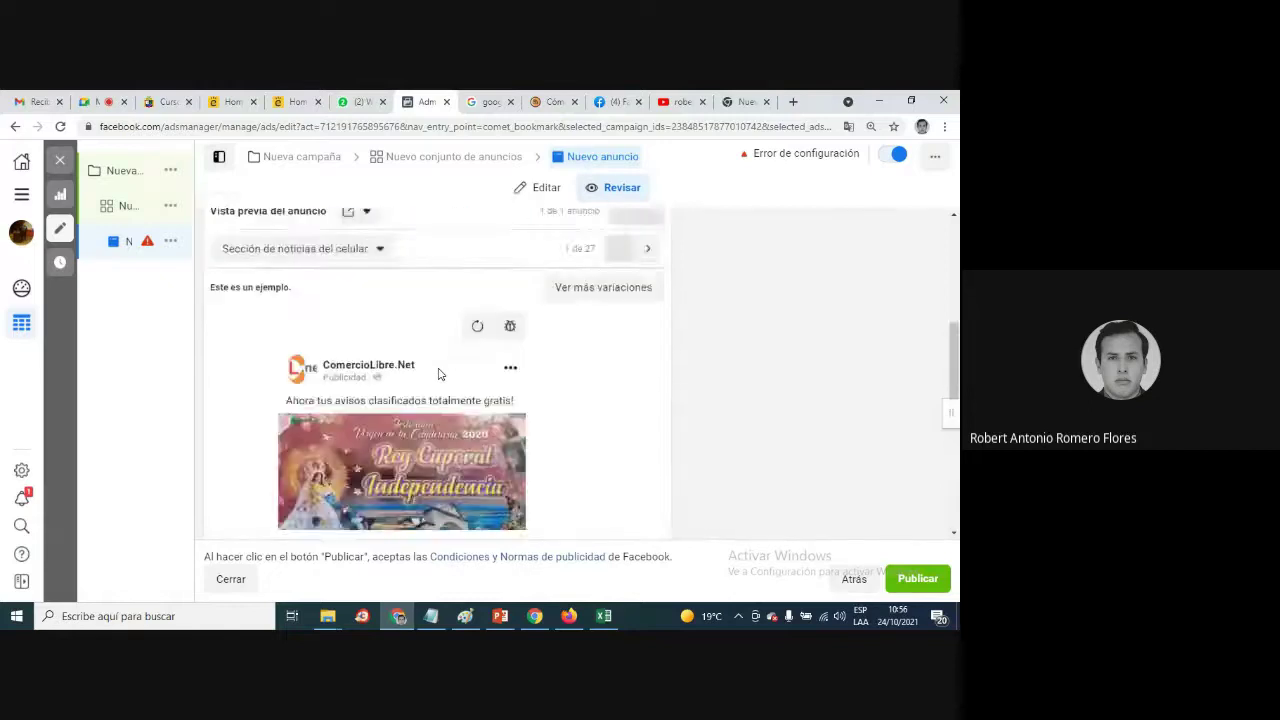
{"action": "scroll", "coordinate": [438, 374], "scroll_direction": "up", "scroll_amount": 3}
{"action": "scroll", "coordinate": [438, 374], "scroll_direction": "down", "scroll_amount": 2}
{"action": "scroll", "coordinate": [438, 374], "scroll_direction": "up", "scroll_amount": 1}
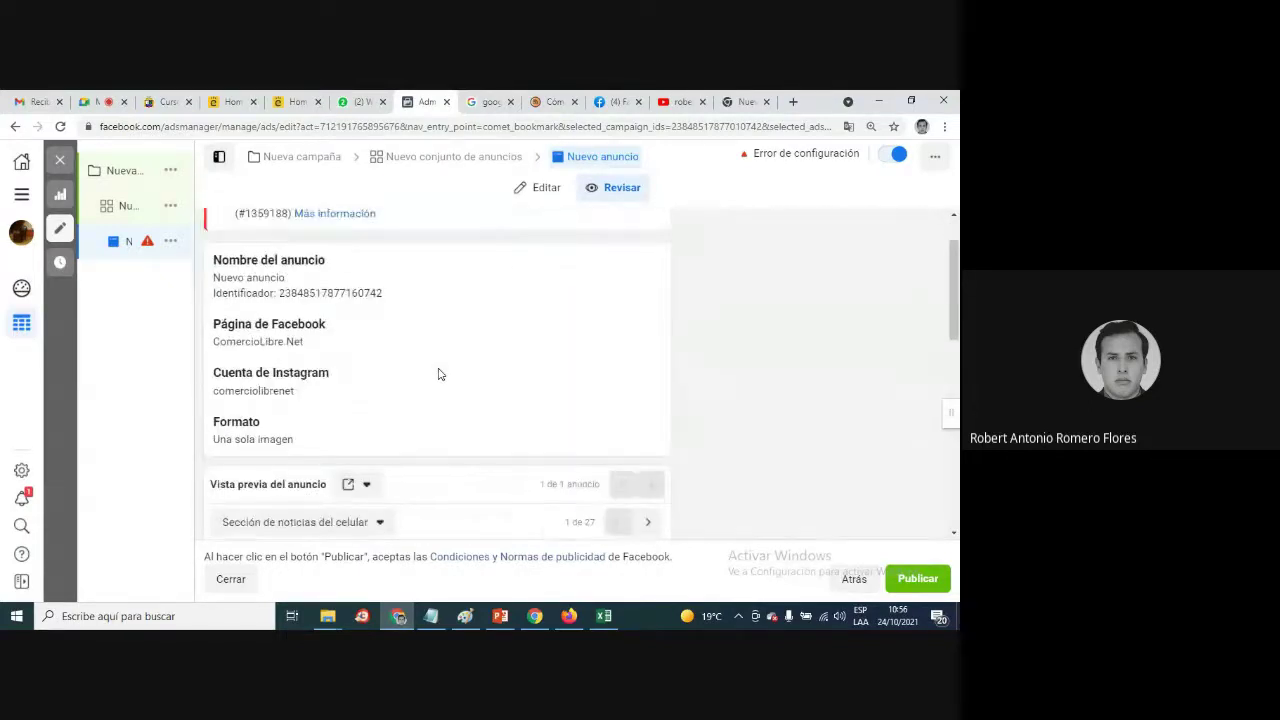
{"action": "scroll", "coordinate": [328, 343], "scroll_direction": "down", "scroll_amount": 1}
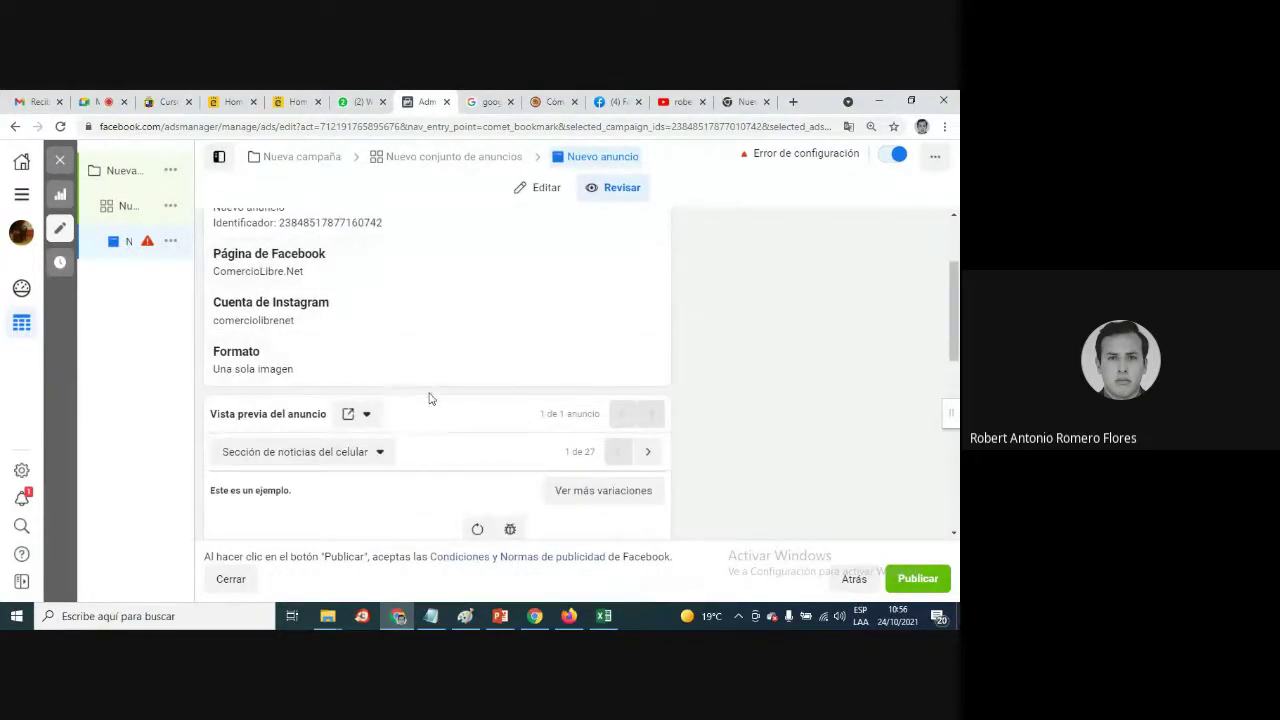
{"action": "left_click", "coordinate": [122, 206]}
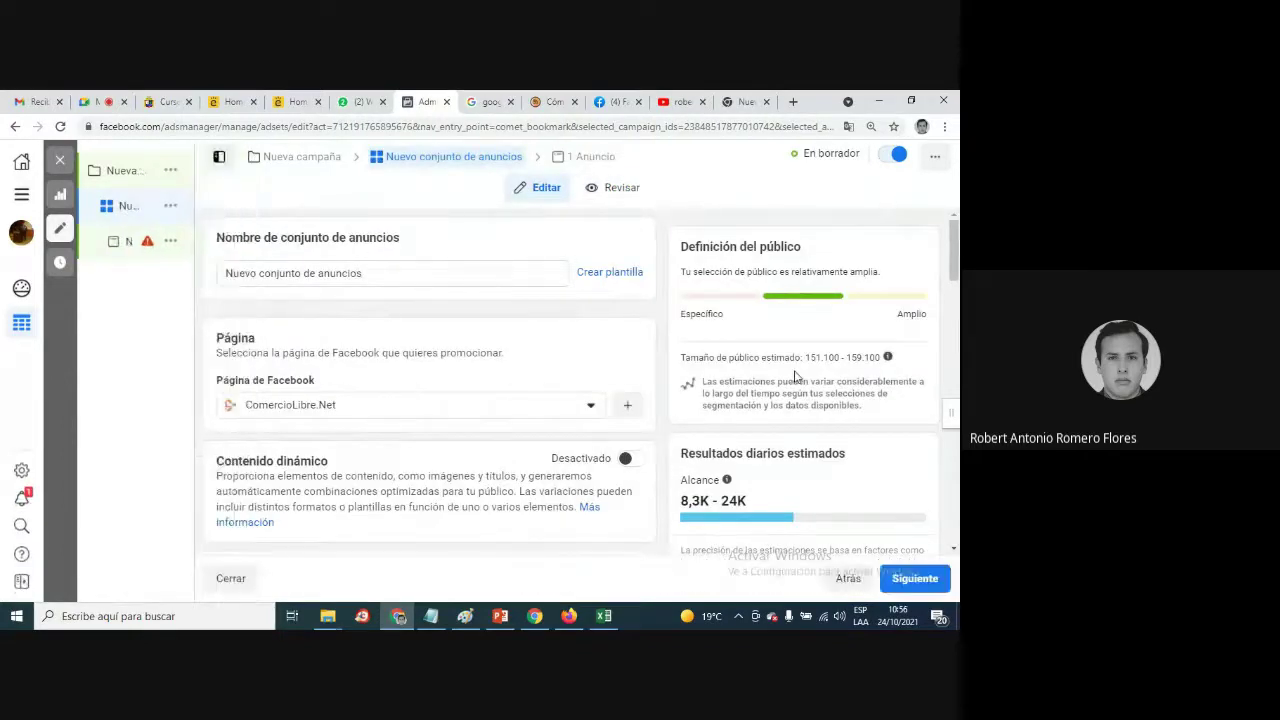
Change the Puno location's radius from 16 km to 1 km.
{"action": "scroll", "coordinate": [795, 375], "scroll_direction": "down", "scroll_amount": 2}
{"action": "scroll", "coordinate": [840, 379], "scroll_direction": "up", "scroll_amount": 2}
{"action": "scroll", "coordinate": [603, 356], "scroll_direction": "down", "scroll_amount": 4}
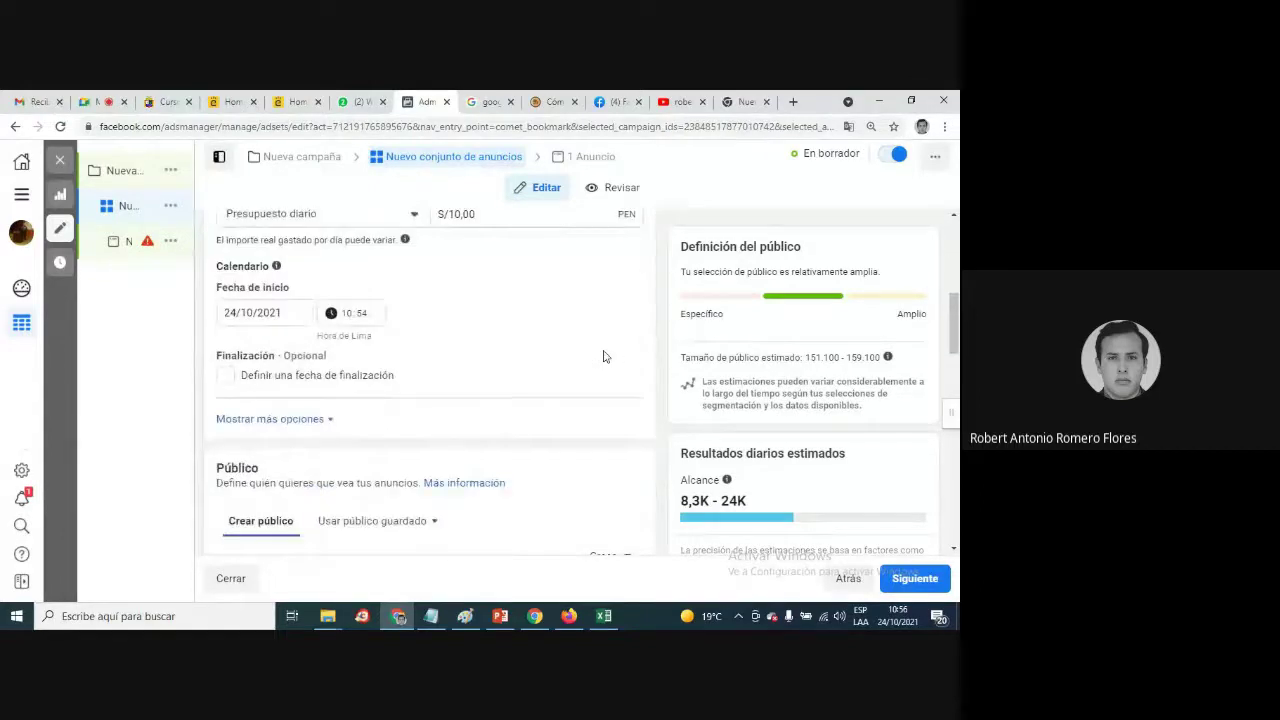
{"action": "scroll", "coordinate": [603, 356], "scroll_direction": "down", "scroll_amount": 1}
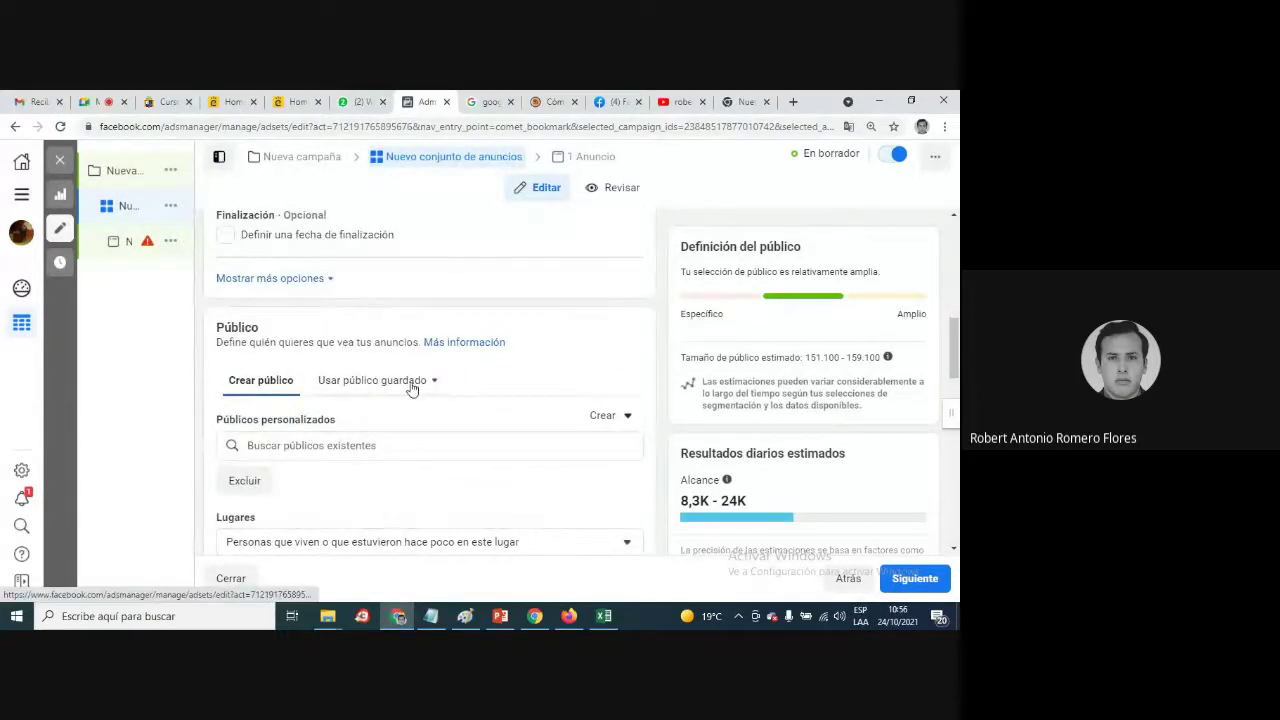
{"action": "scroll", "coordinate": [412, 388], "scroll_direction": "down", "scroll_amount": 1}
{"action": "scroll", "coordinate": [412, 388], "scroll_direction": "down", "scroll_amount": 1}
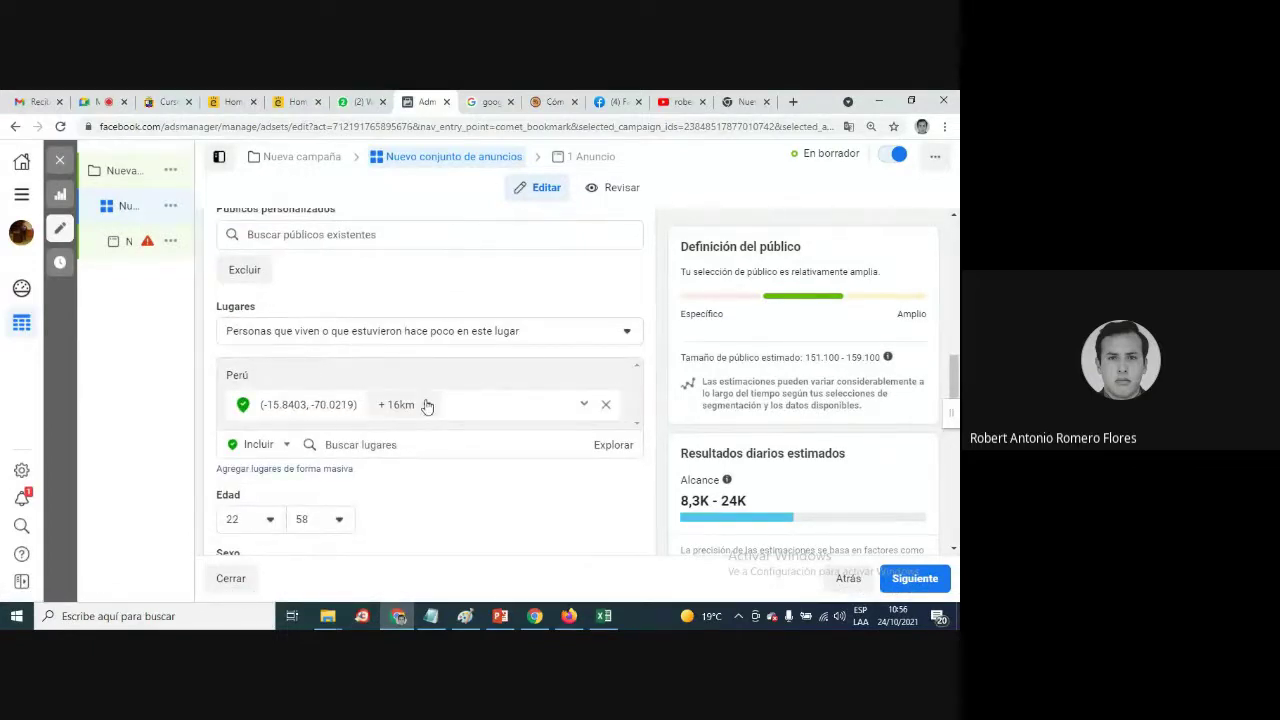
{"action": "left_click", "coordinate": [427, 405]}
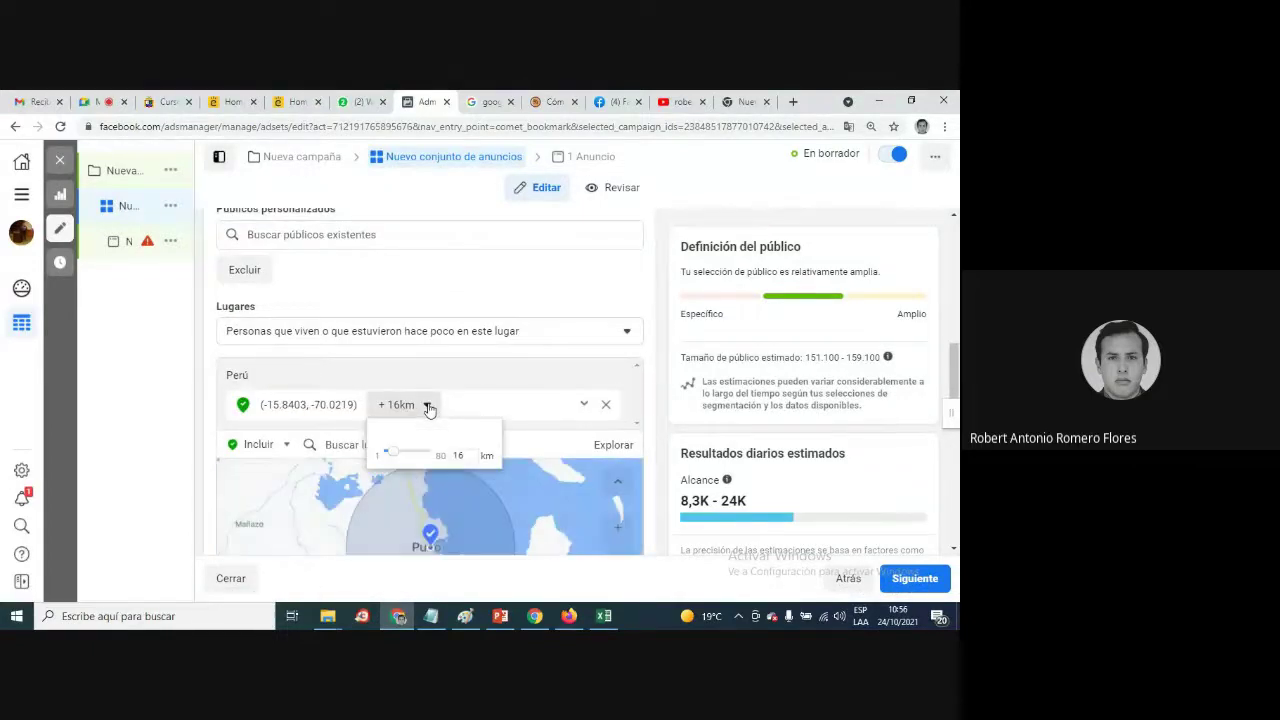
{"action": "double_click", "coordinate": [462, 455]}
{"action": "key", "text": "Tab"}
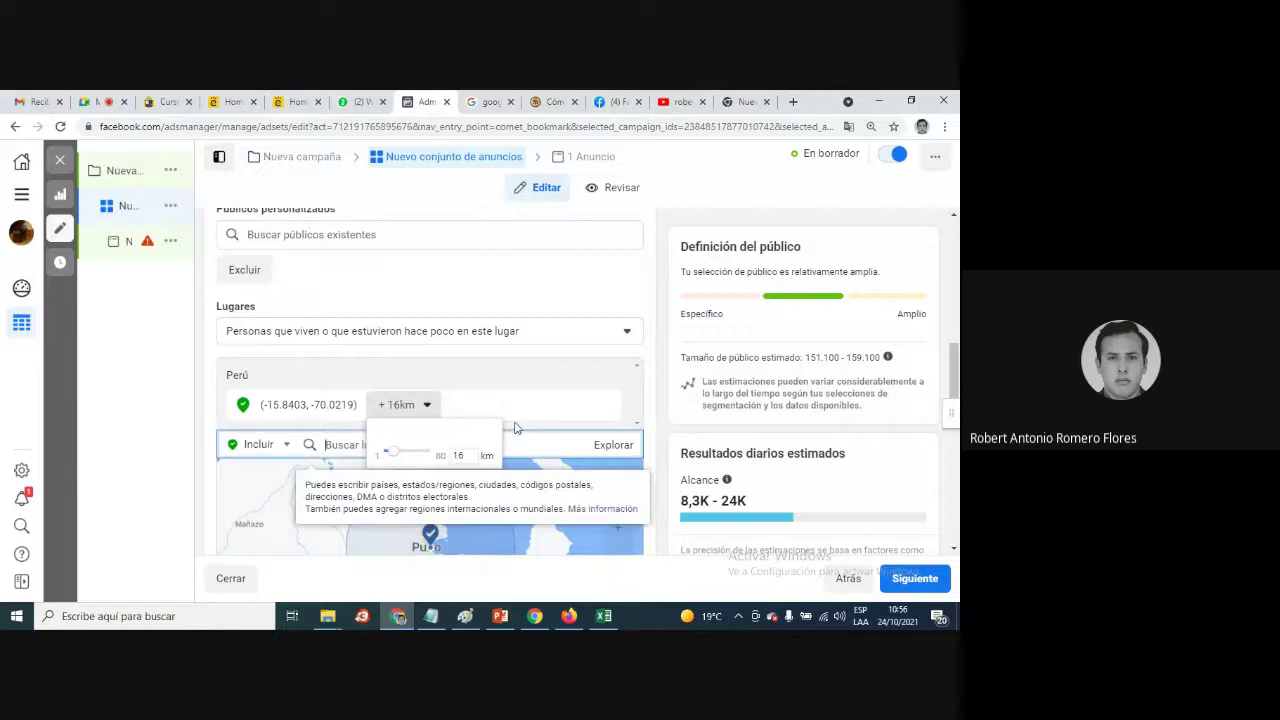
{"action": "double_click", "coordinate": [461, 455]}
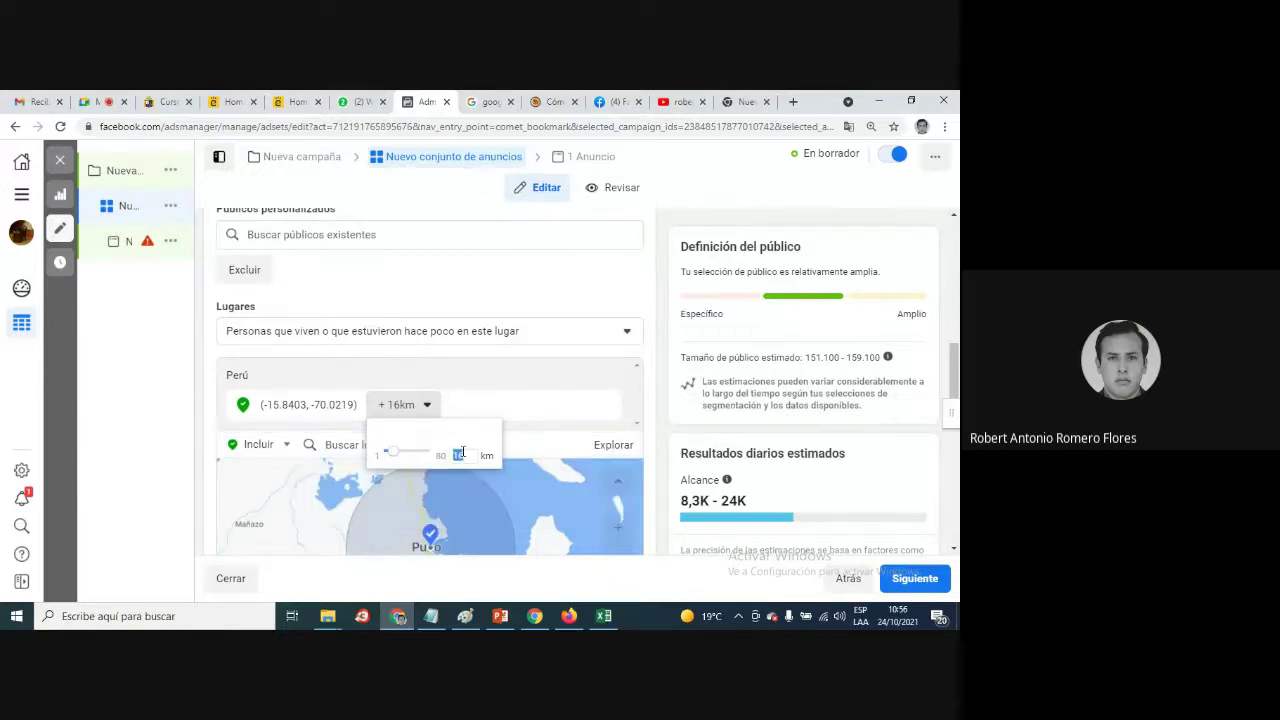
{"action": "type", "text": "1"}
{"action": "key", "text": "Return"}
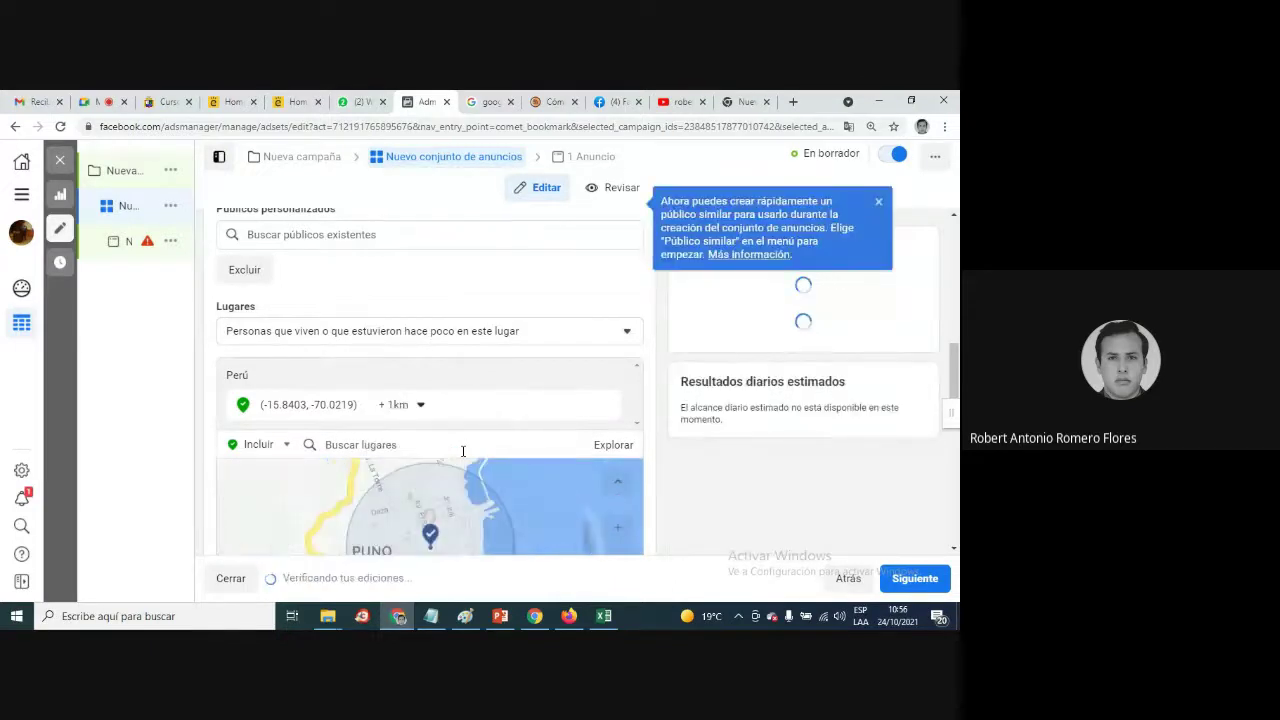
Recheck the 1 km radius and review the shrunken audience estimate of 55,600–58,600.
{"action": "scroll", "coordinate": [662, 455], "scroll_direction": "down", "scroll_amount": 2}
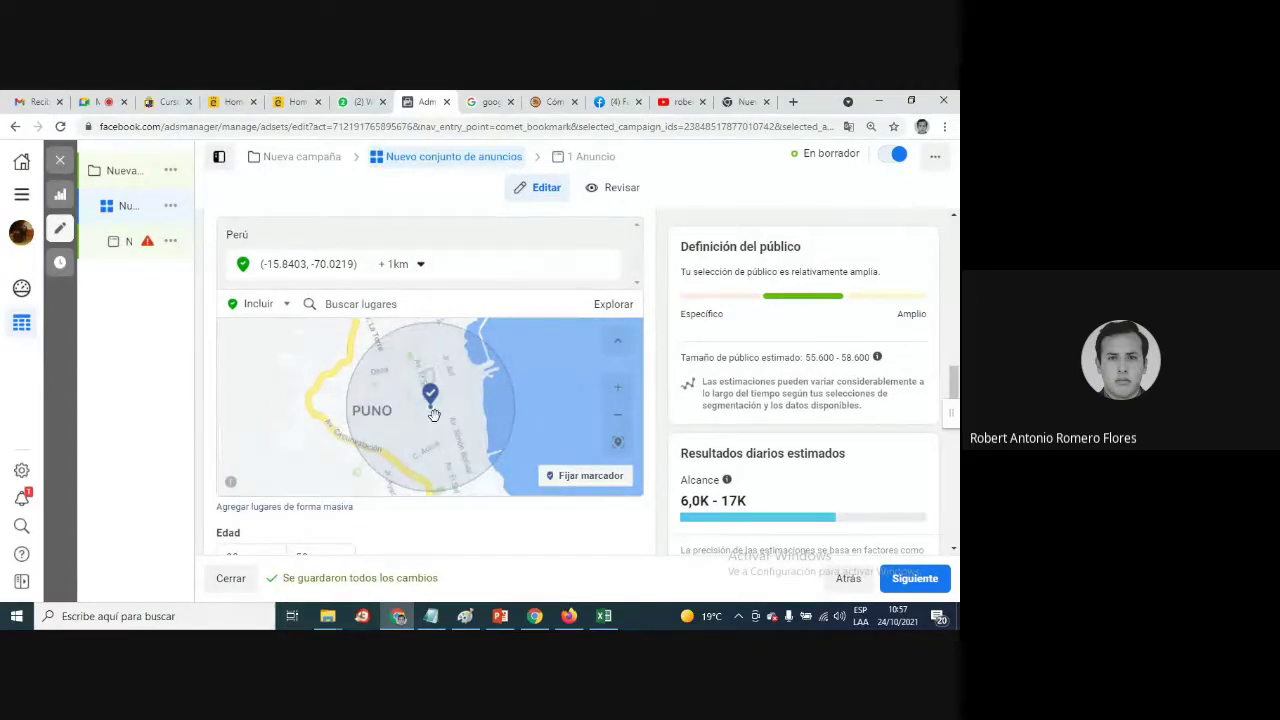
{"action": "left_click", "coordinate": [394, 265]}
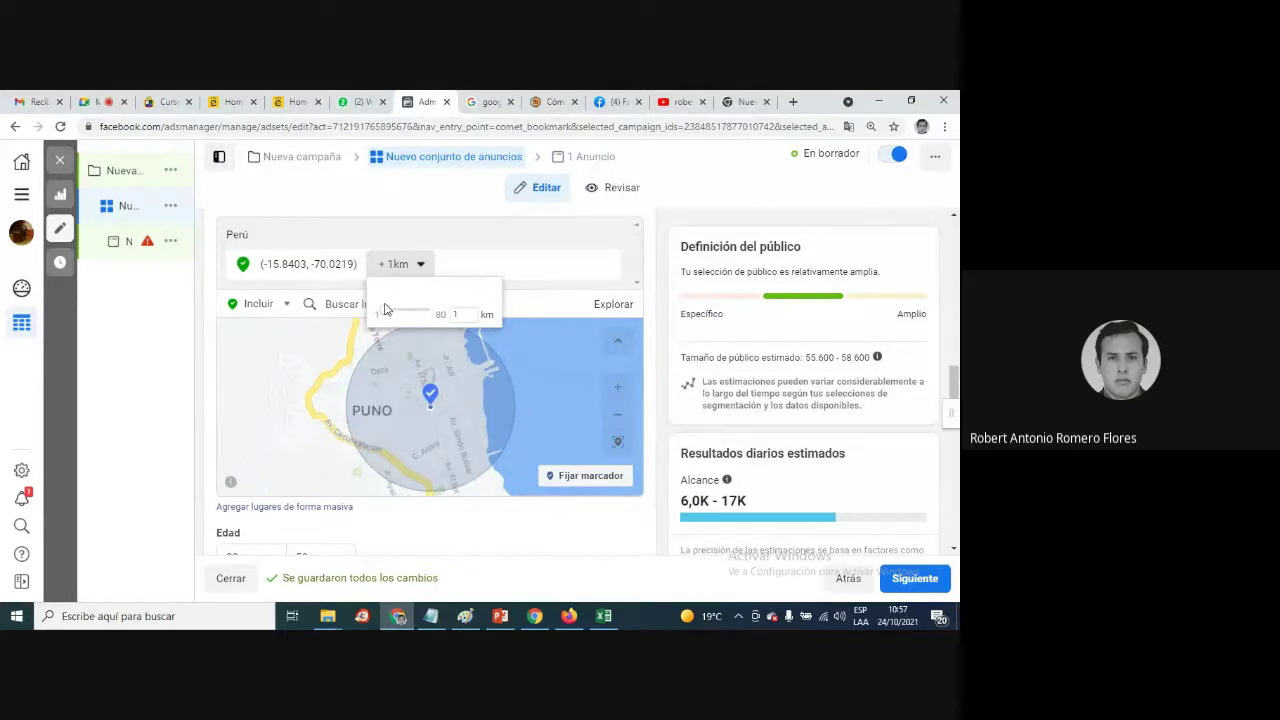
{"action": "left_click", "coordinate": [664, 369]}
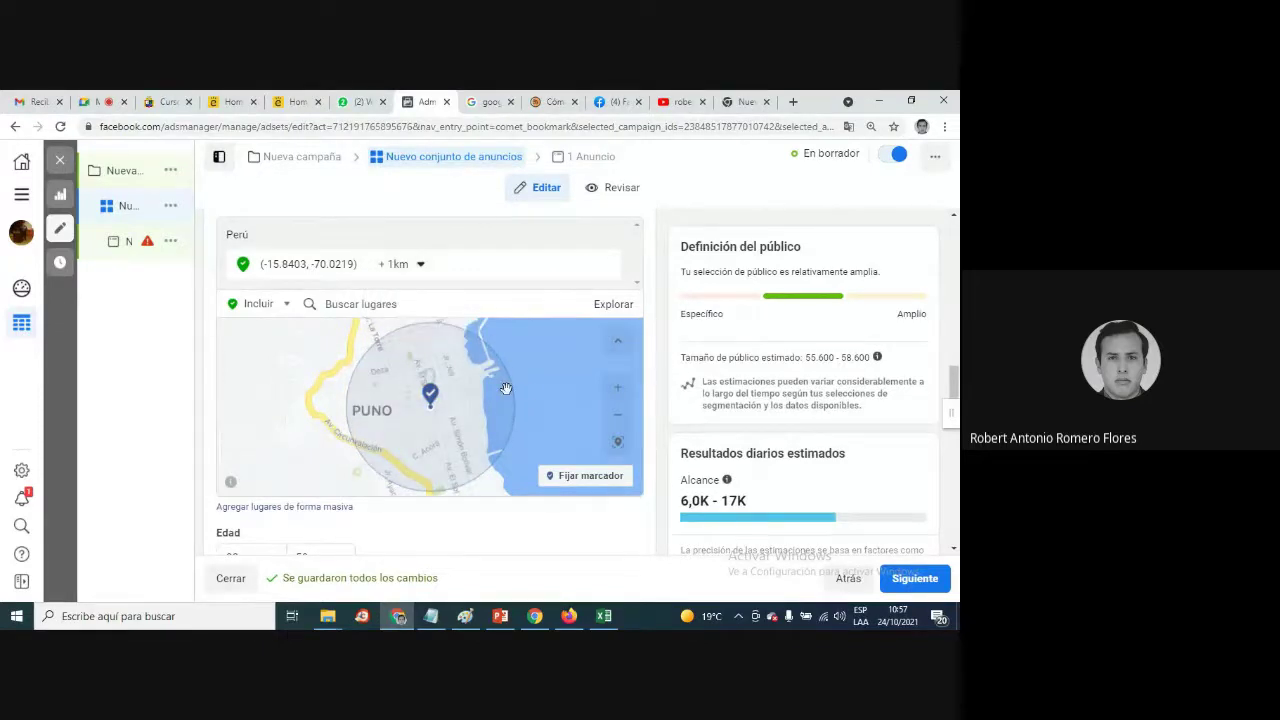
{"action": "scroll", "coordinate": [617, 447], "scroll_direction": "down", "scroll_amount": 3}
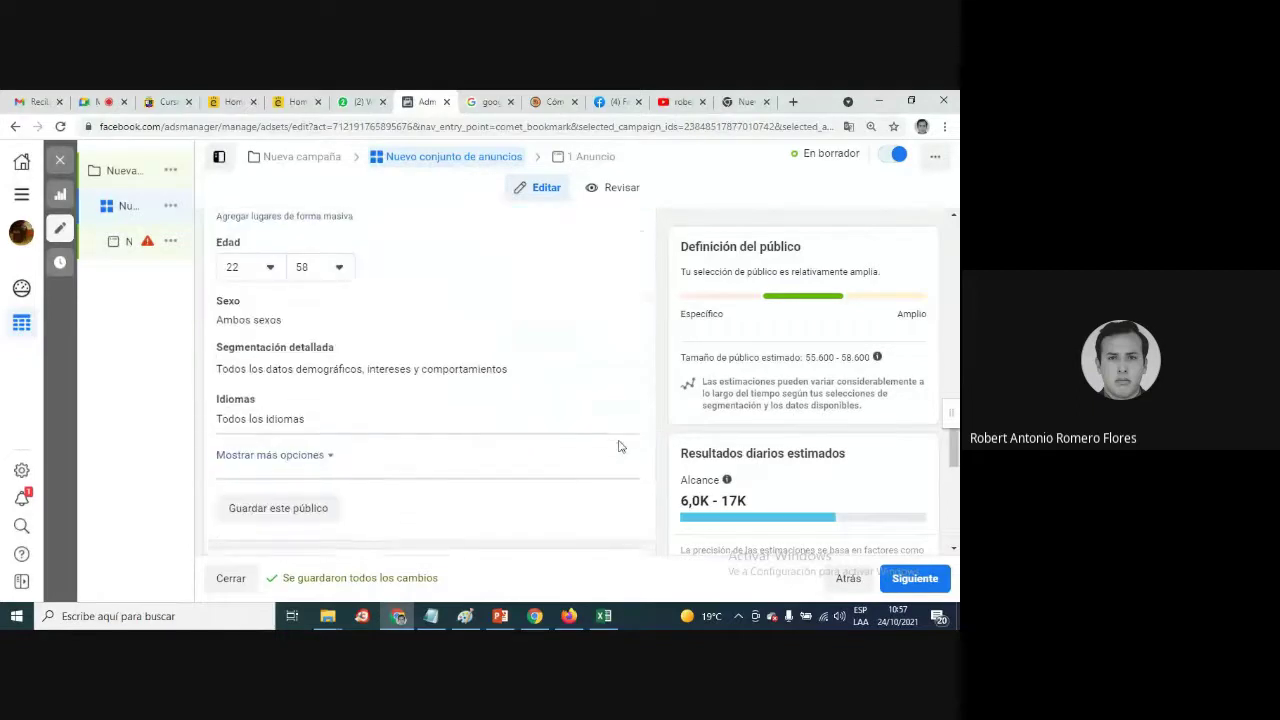
{"action": "scroll", "coordinate": [618, 446], "scroll_direction": "down", "scroll_amount": 5}
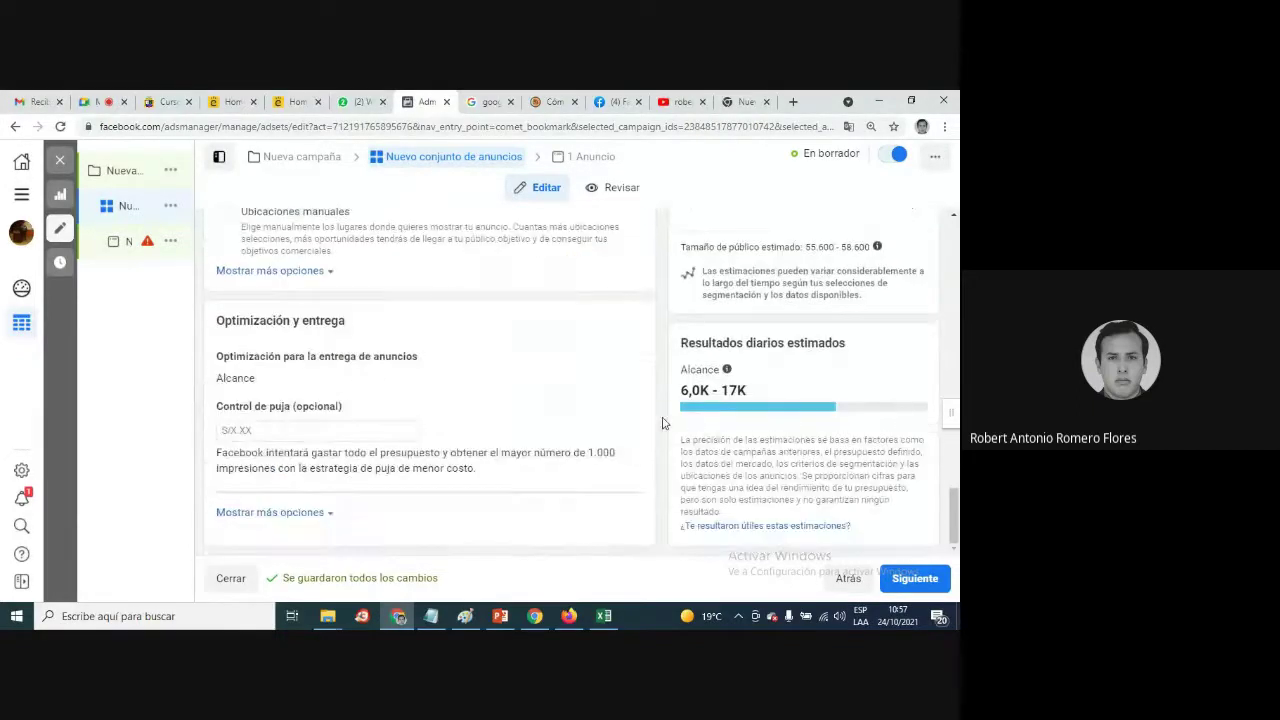
{"action": "scroll", "coordinate": [662, 423], "scroll_direction": "up", "scroll_amount": 10}
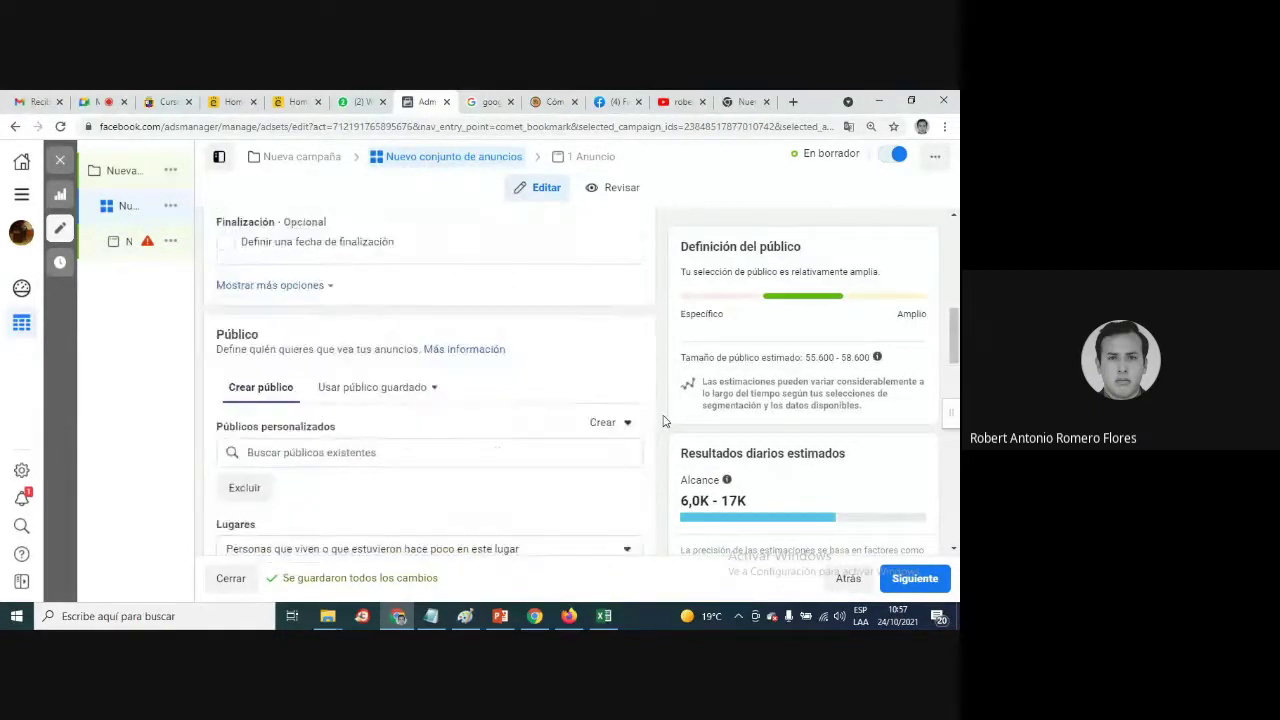
{"action": "scroll", "coordinate": [662, 423], "scroll_direction": "up", "scroll_amount": 3}
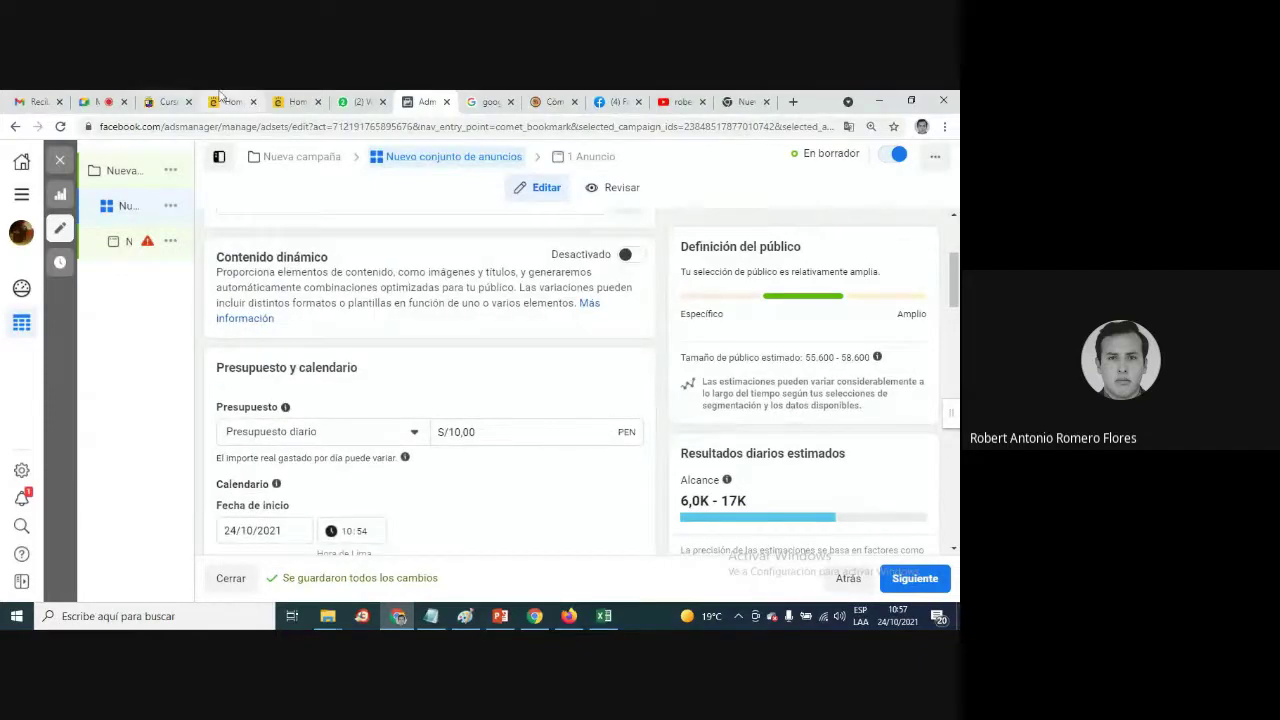
Switch between the Edmodo Home browser tabs and scroll the teacher home feed.
{"action": "left_click", "coordinate": [221, 97]}
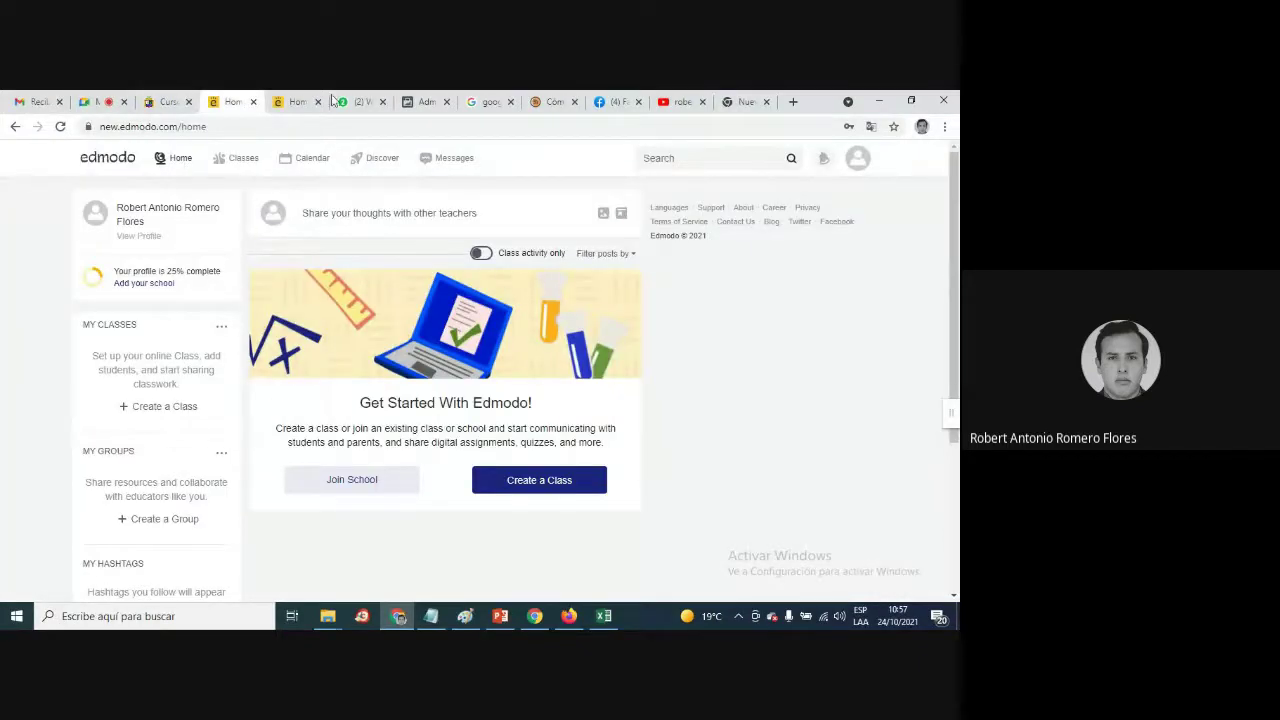
{"action": "left_click", "coordinate": [300, 101]}
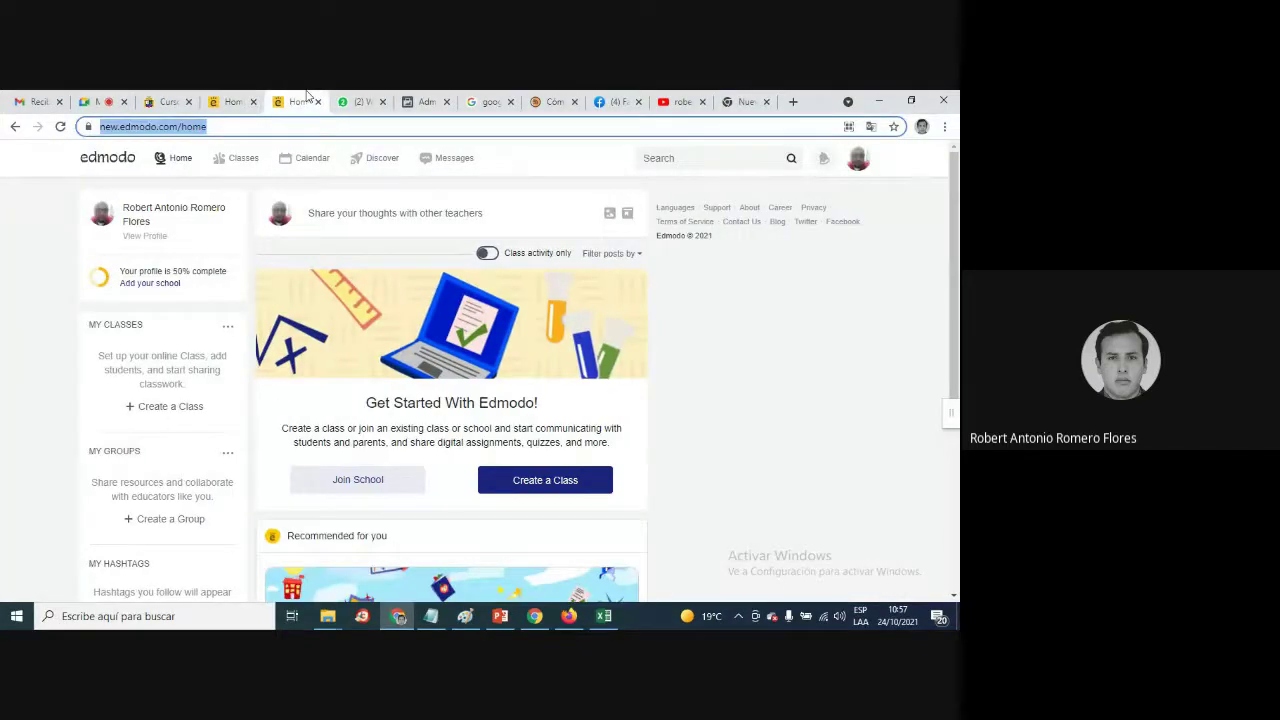
{"action": "left_click", "coordinate": [226, 100]}
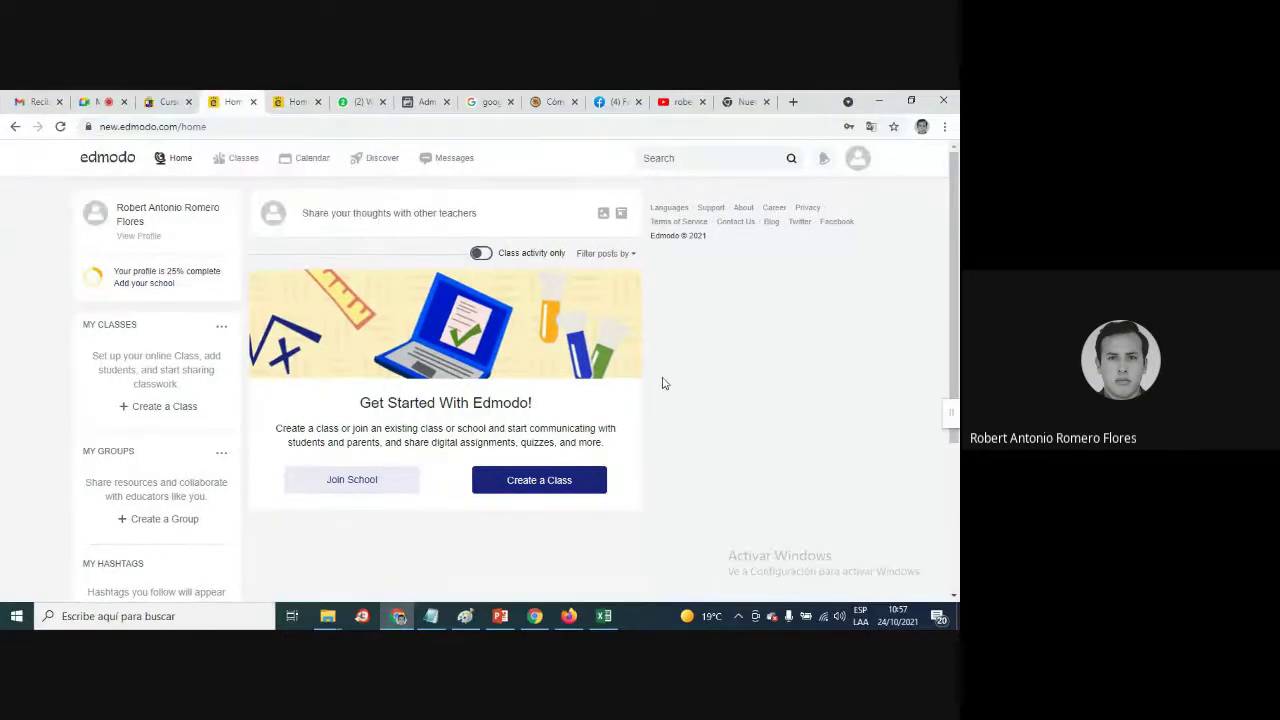
{"action": "scroll", "coordinate": [652, 379], "scroll_direction": "down", "scroll_amount": 3}
{"action": "scroll", "coordinate": [650, 381], "scroll_direction": "up", "scroll_amount": 3}
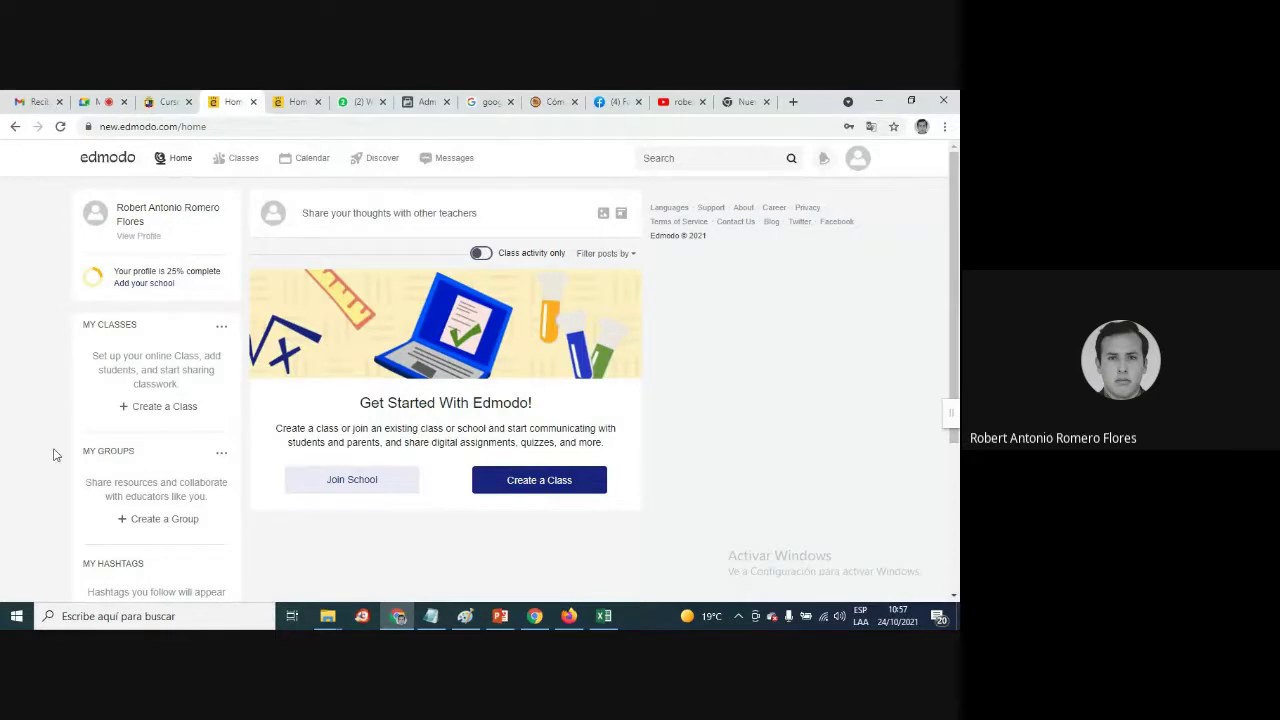
Start a new class named Tecnologías Web and enter its description.
{"action": "scroll", "coordinate": [52, 452], "scroll_direction": "down", "scroll_amount": 3}
{"action": "scroll", "coordinate": [55, 455], "scroll_direction": "up", "scroll_amount": 2}
{"action": "scroll", "coordinate": [55, 455], "scroll_direction": "up", "scroll_amount": 2}
{"action": "left_click", "coordinate": [163, 404]}
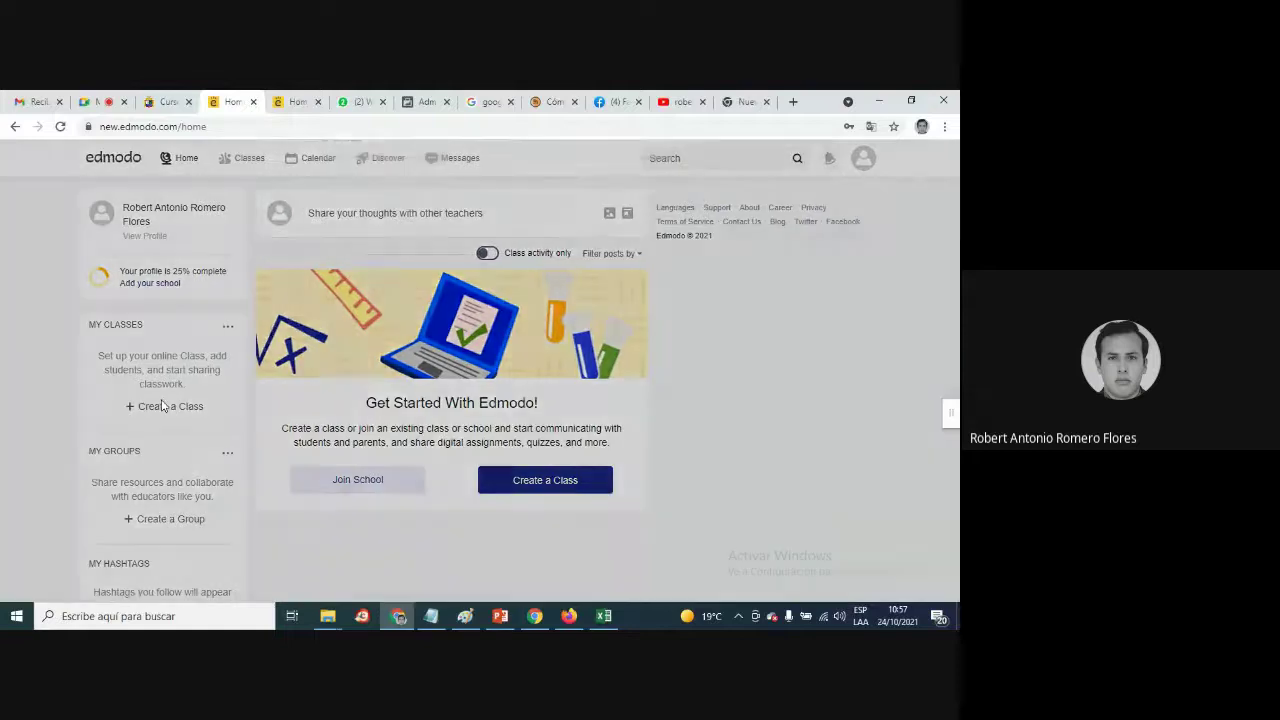
{"action": "left_click", "coordinate": [400, 214]}
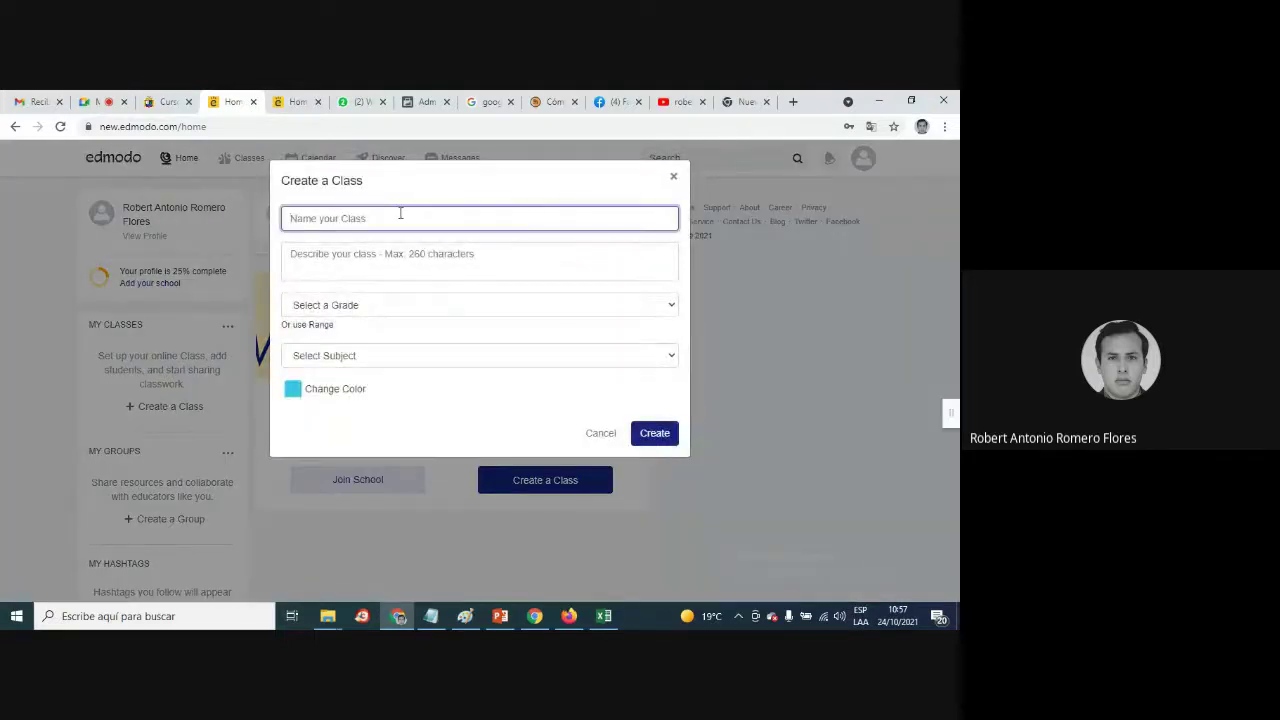
{"action": "type", "text": "2"}
{"action": "key", "text": "BackSpace"}
{"action": "type", "text": "2"}
{"action": "key", "text": "BackSpace"}
{"action": "type", "text": "TEc"}
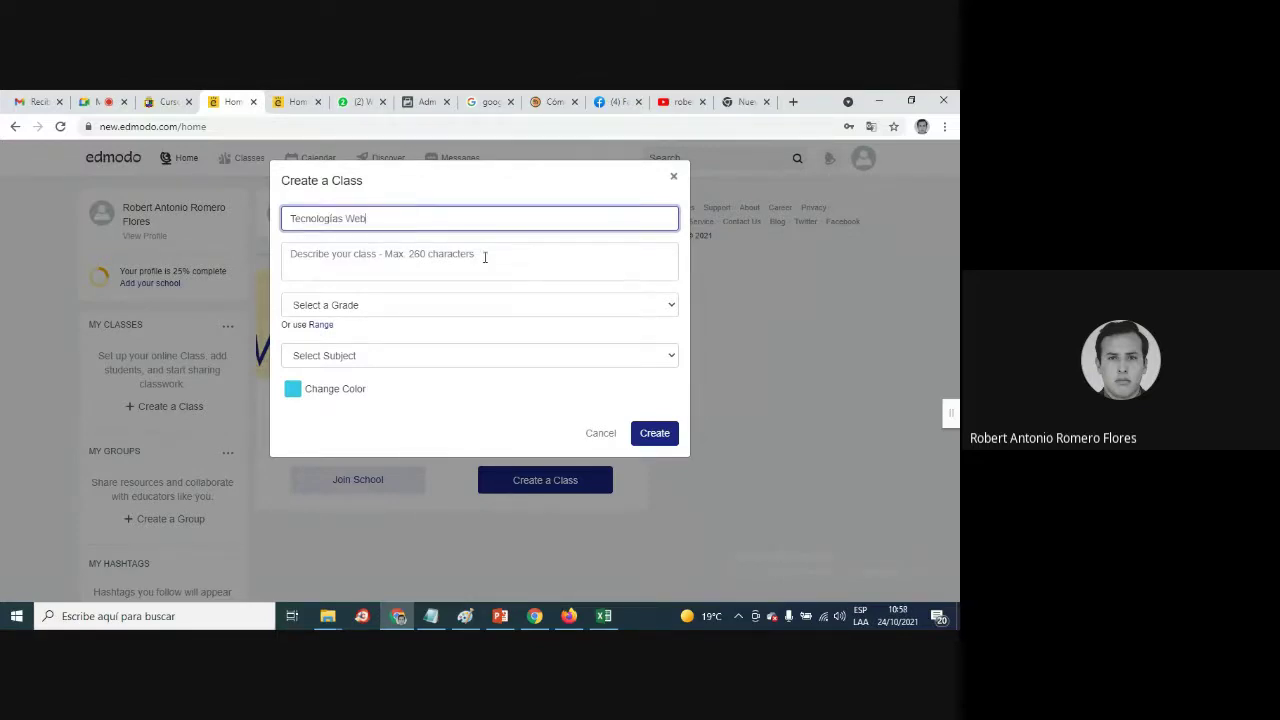
{"action": "left_click", "coordinate": [533, 256]}
{"action": "type", "text": "Curso de la segunda especialidad"}
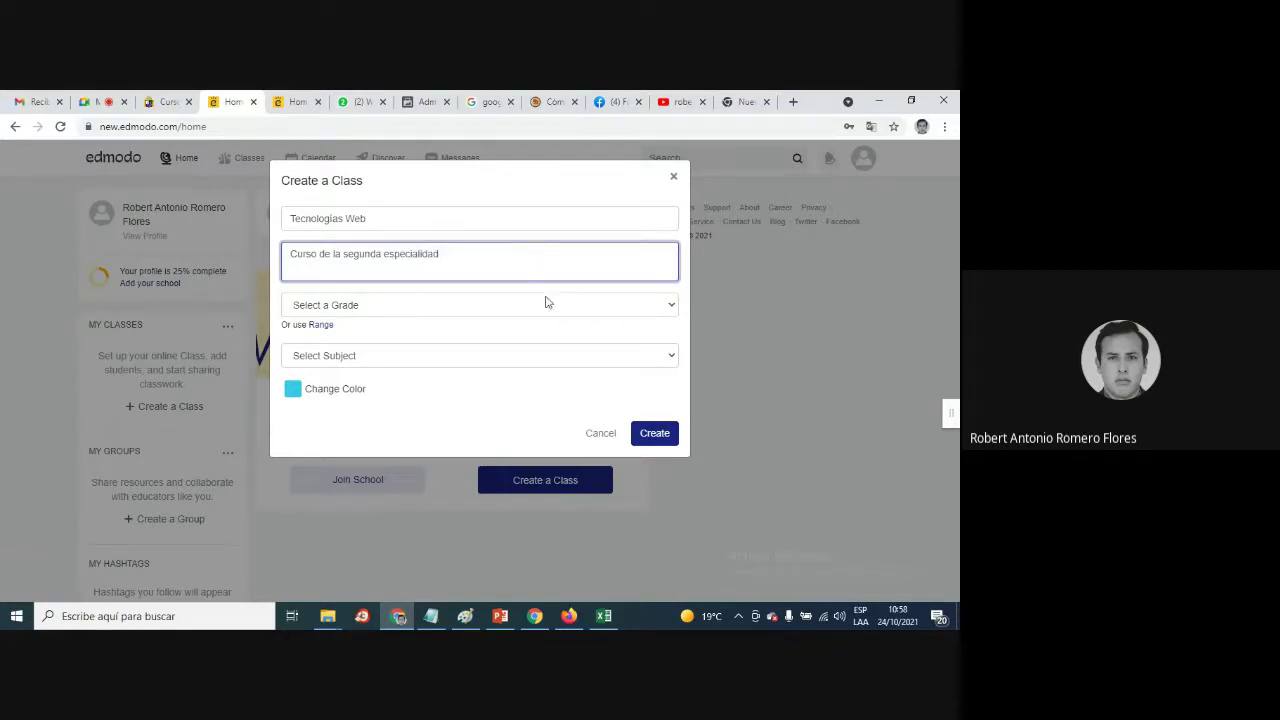
Set the grade to Higher Education and the subject and sub-subject to Computer Technology.
{"action": "left_click", "coordinate": [547, 303]}
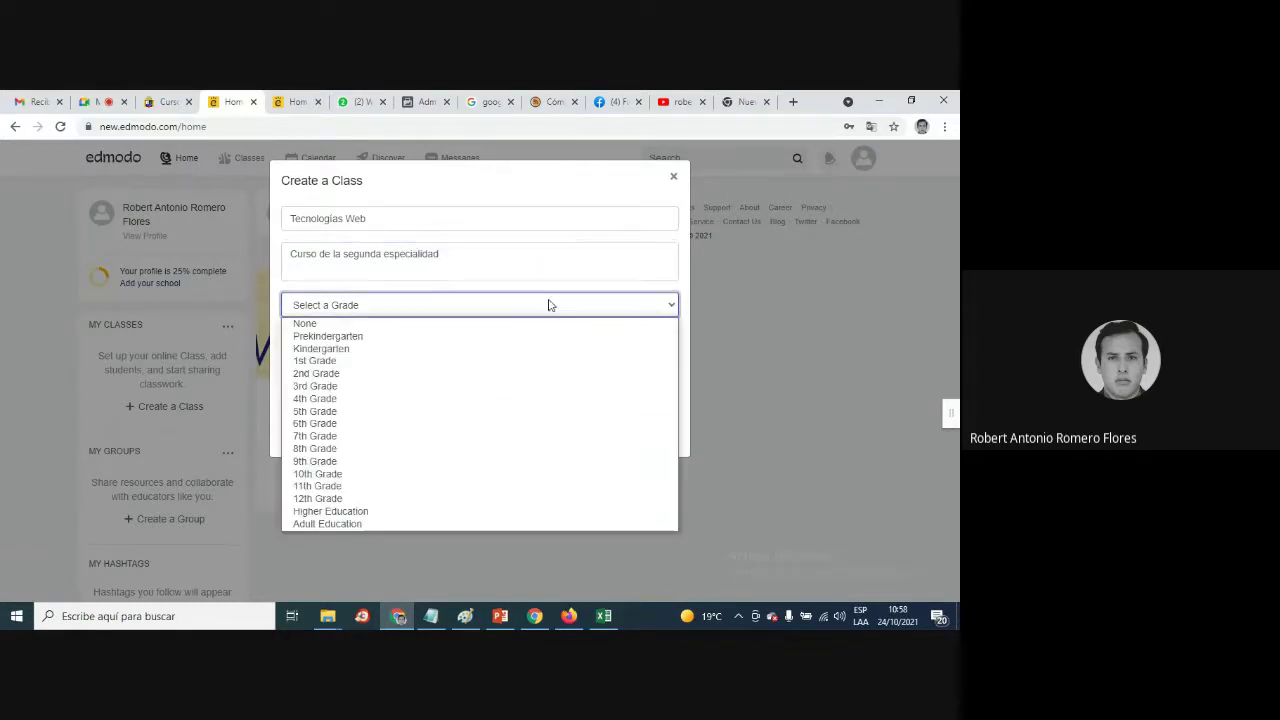
{"action": "left_click", "coordinate": [373, 513]}
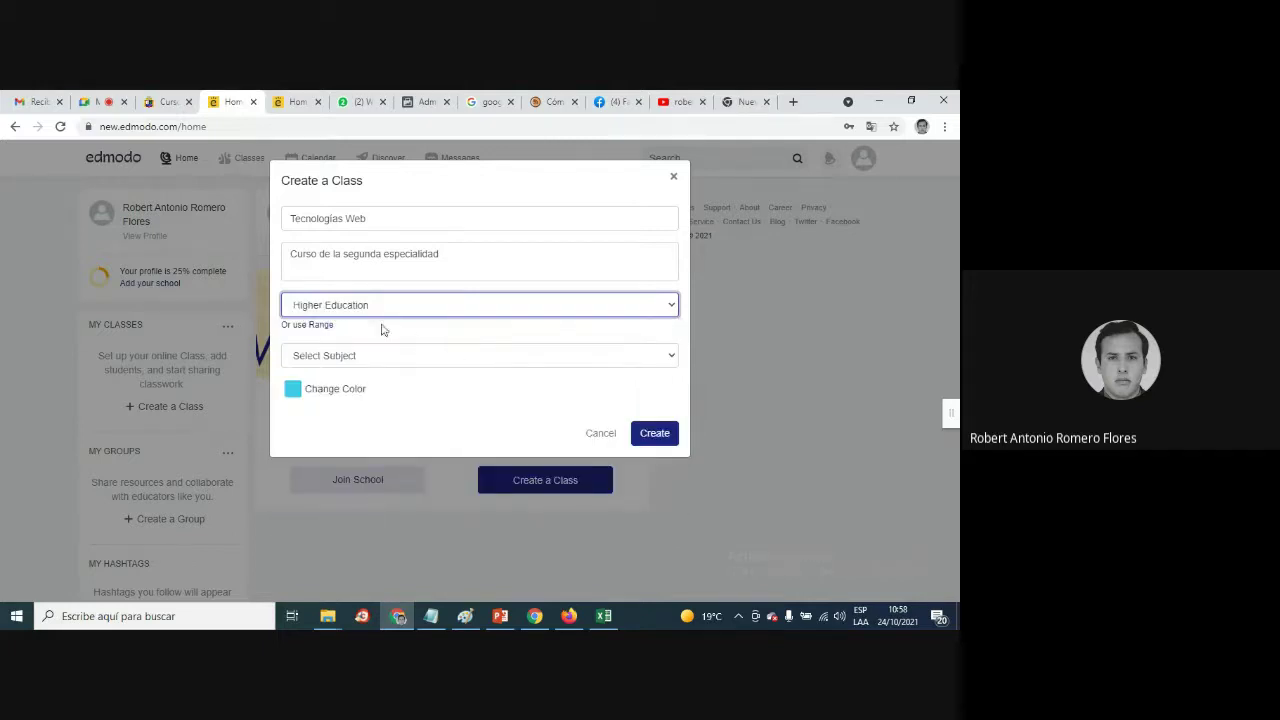
{"action": "left_click", "coordinate": [381, 361]}
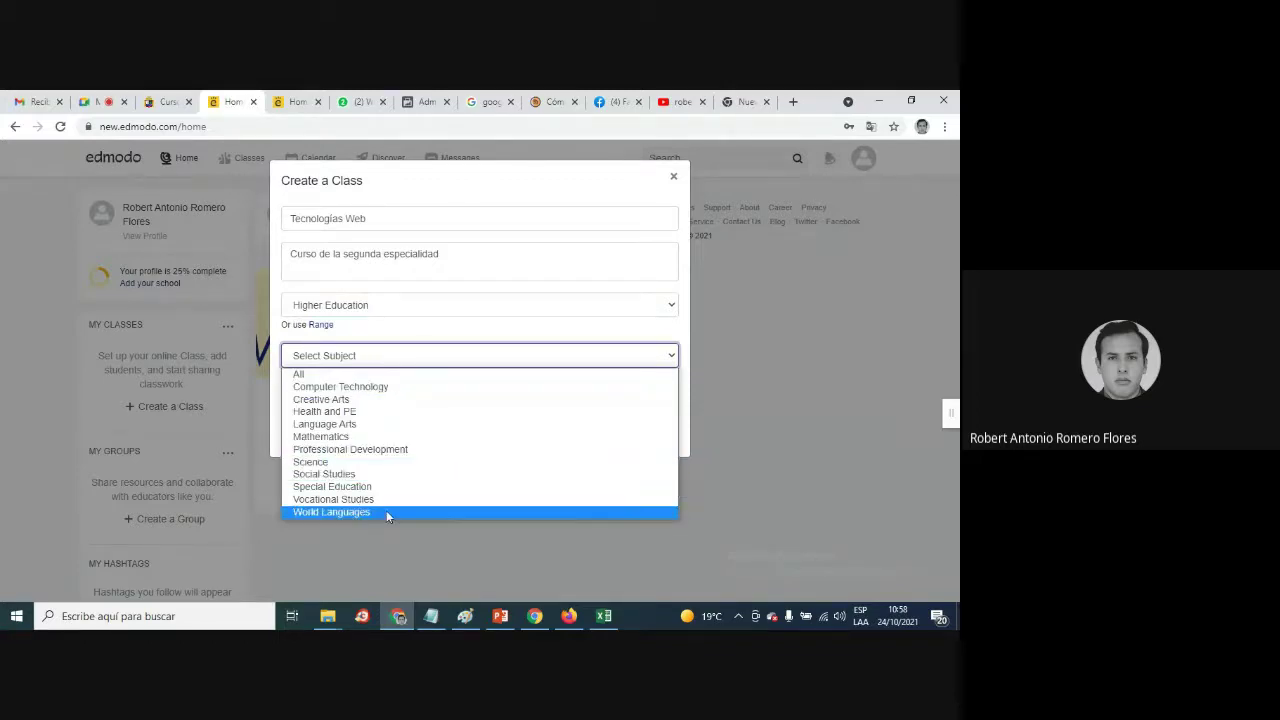
{"action": "left_click", "coordinate": [392, 388]}
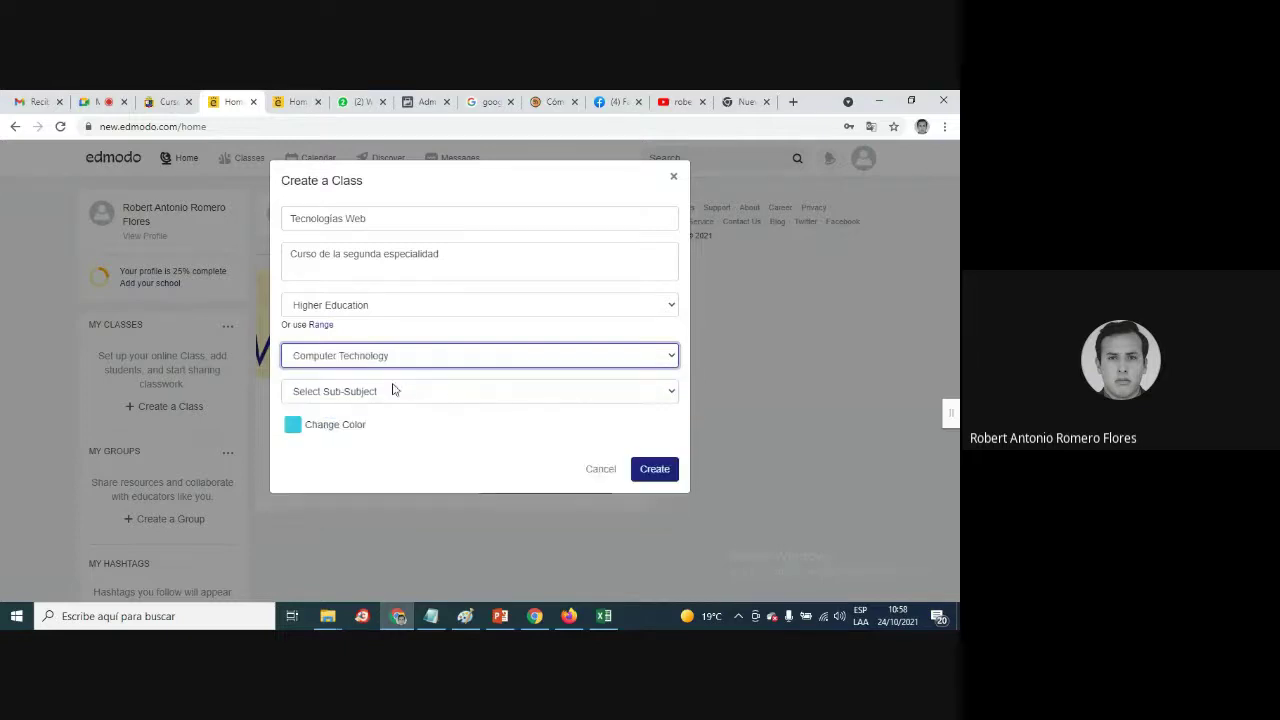
{"action": "left_click", "coordinate": [470, 393]}
{"action": "left_click", "coordinate": [397, 412]}
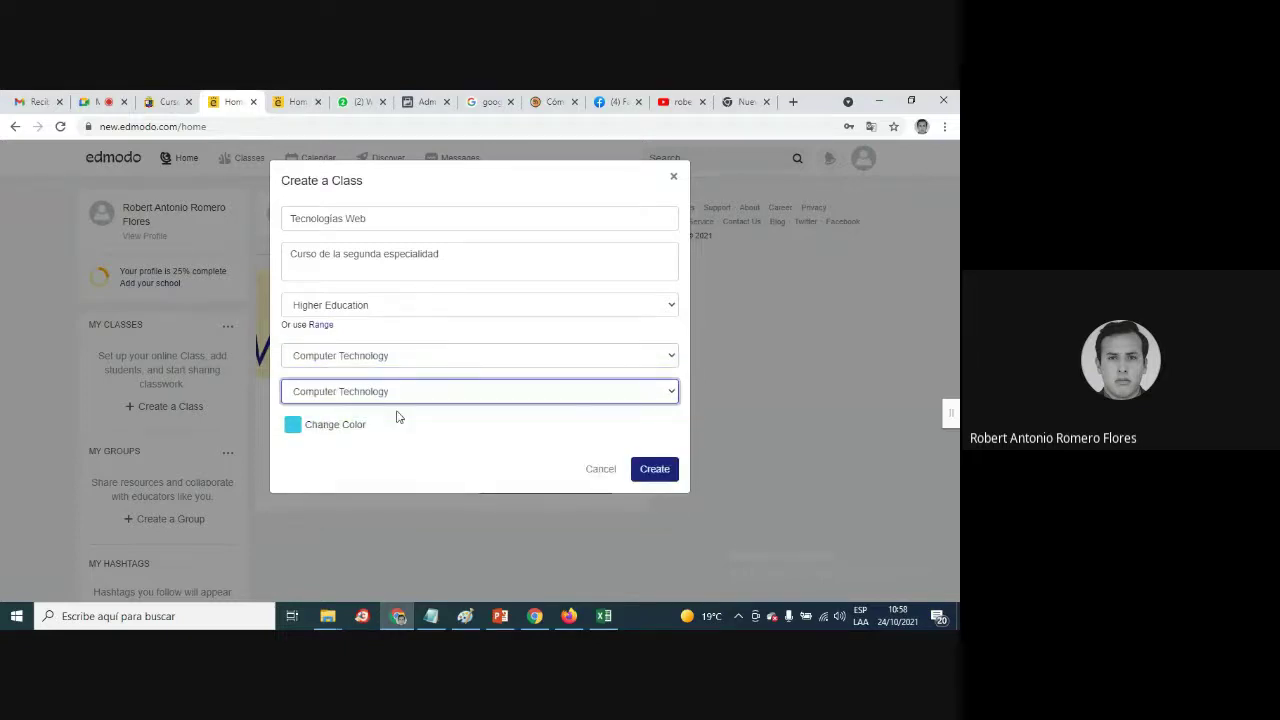
{"action": "left_click", "coordinate": [410, 393]}
{"action": "left_click", "coordinate": [396, 412]}
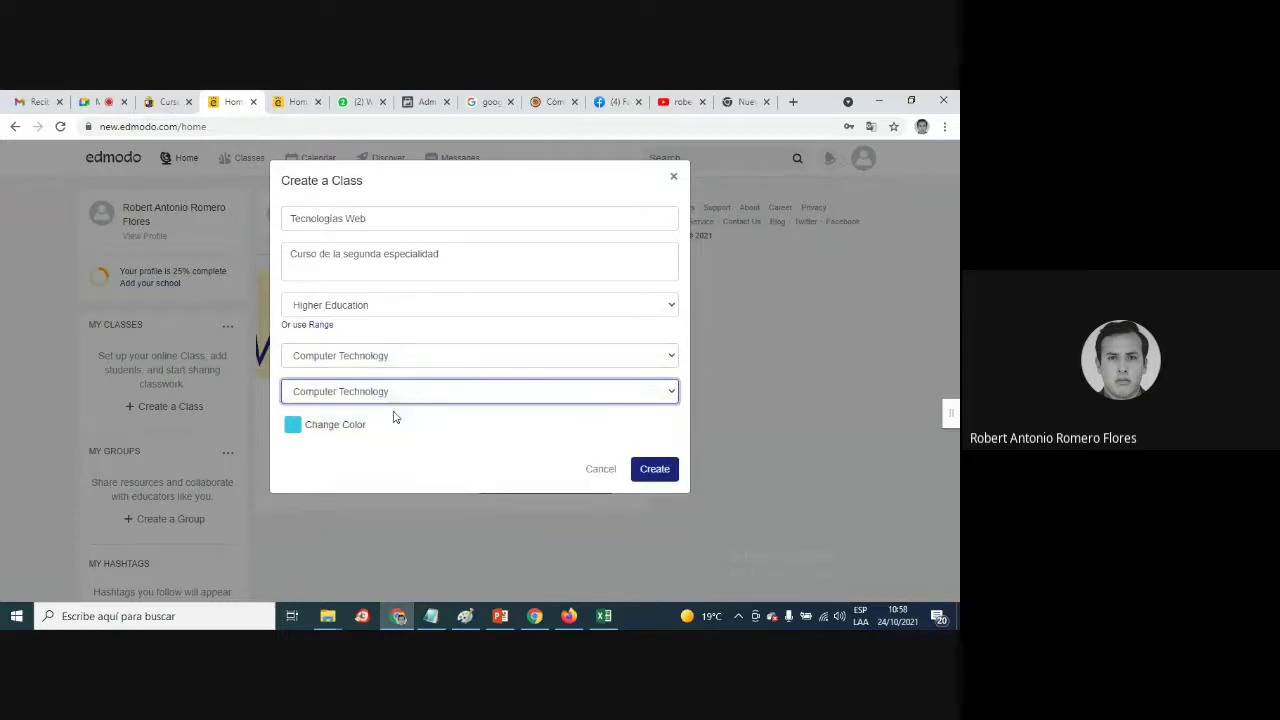
Make the class grey, create it, and go to adding students.
{"action": "left_click", "coordinate": [292, 426]}
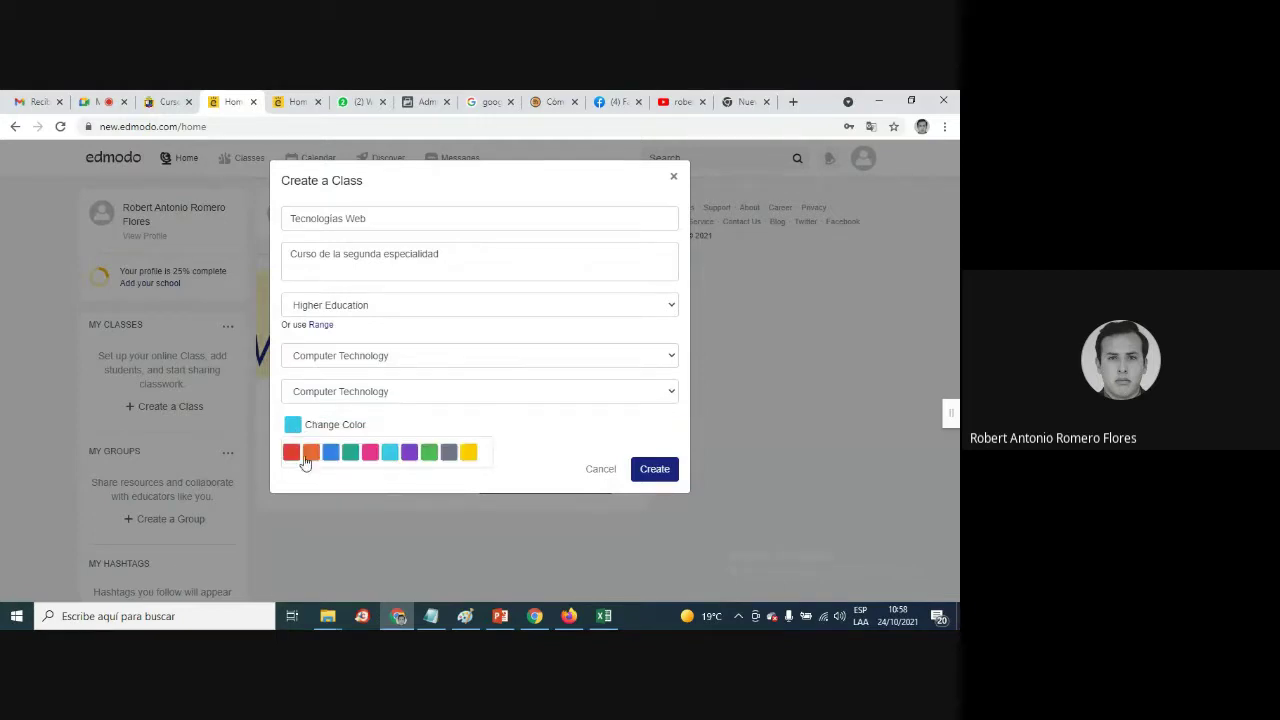
{"action": "left_click", "coordinate": [449, 452]}
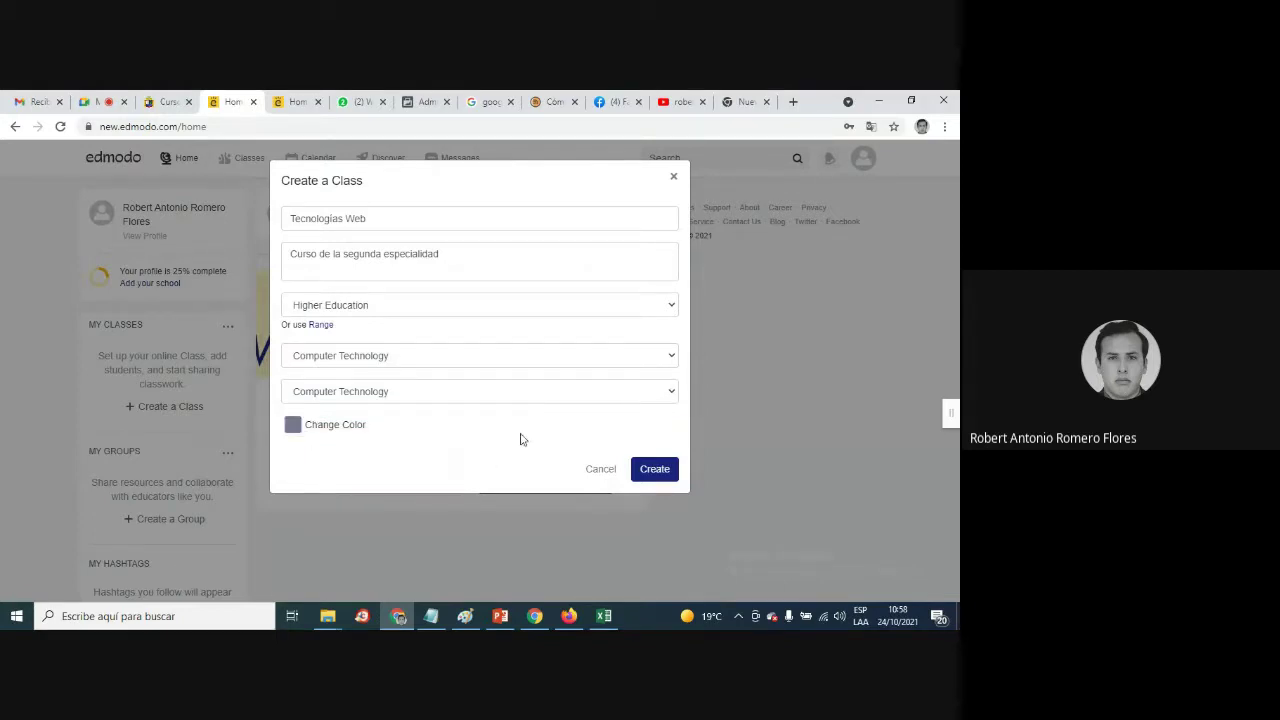
{"action": "left_click", "coordinate": [654, 469]}
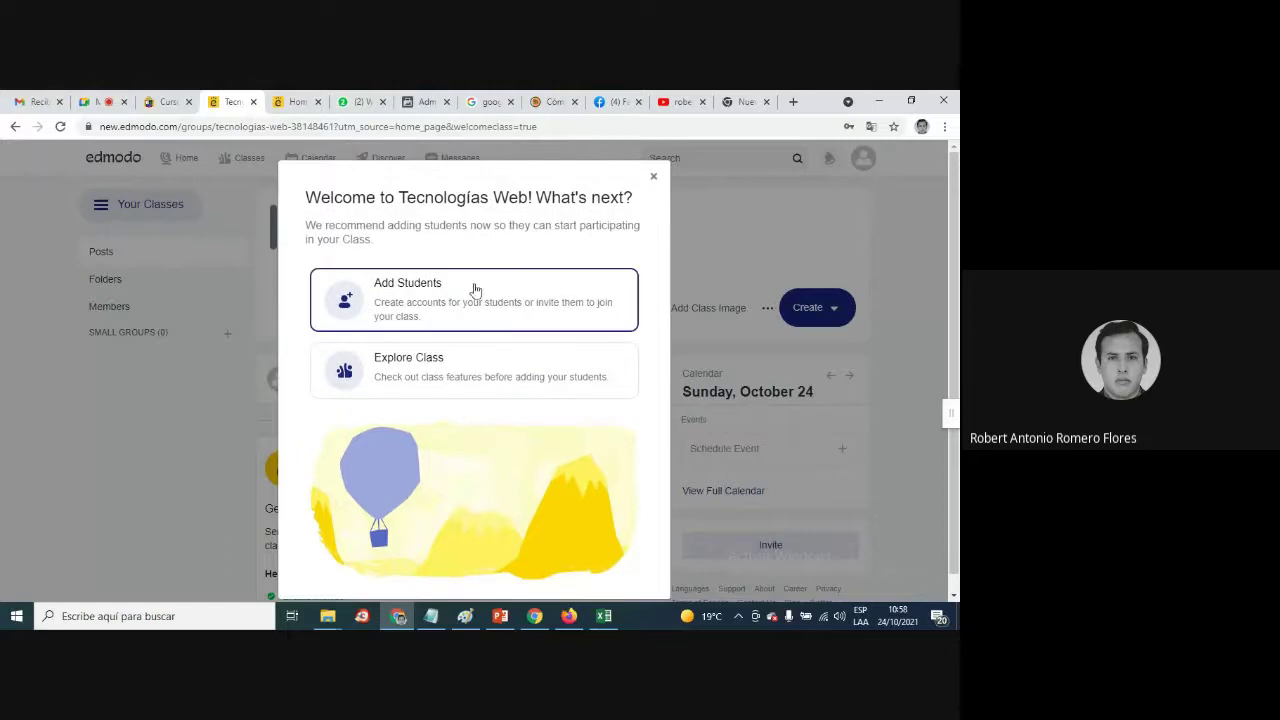
{"action": "left_click", "coordinate": [395, 304]}
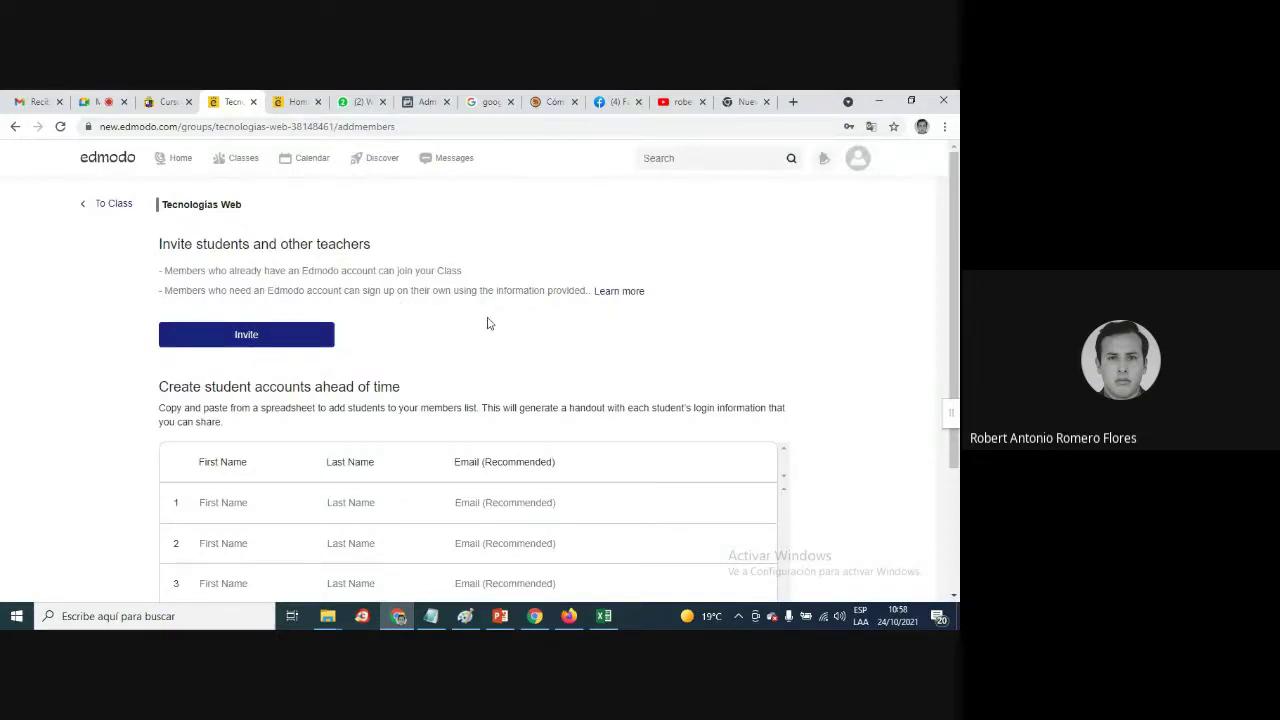
Copy the Tecnologías Web class join code from Edmodo's invite options.
{"action": "left_click", "coordinate": [270, 337]}
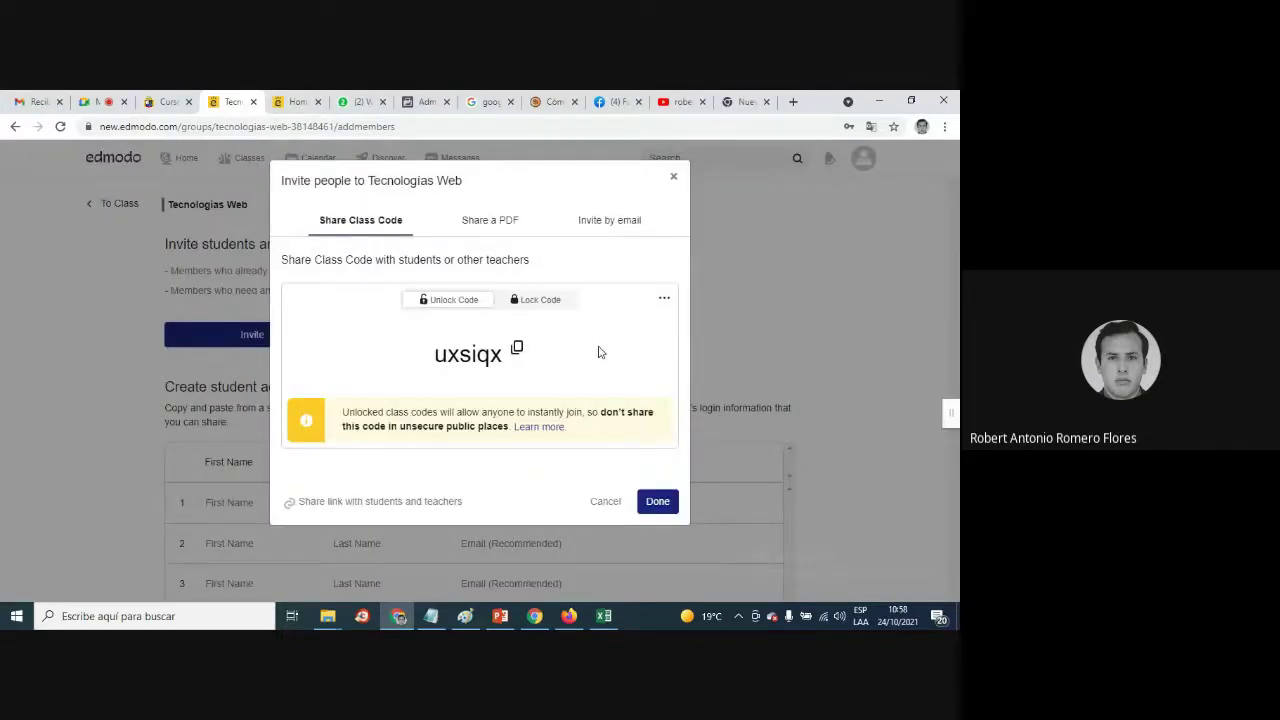
{"action": "double_click", "coordinate": [456, 352]}
{"action": "right_click", "coordinate": [456, 352]}
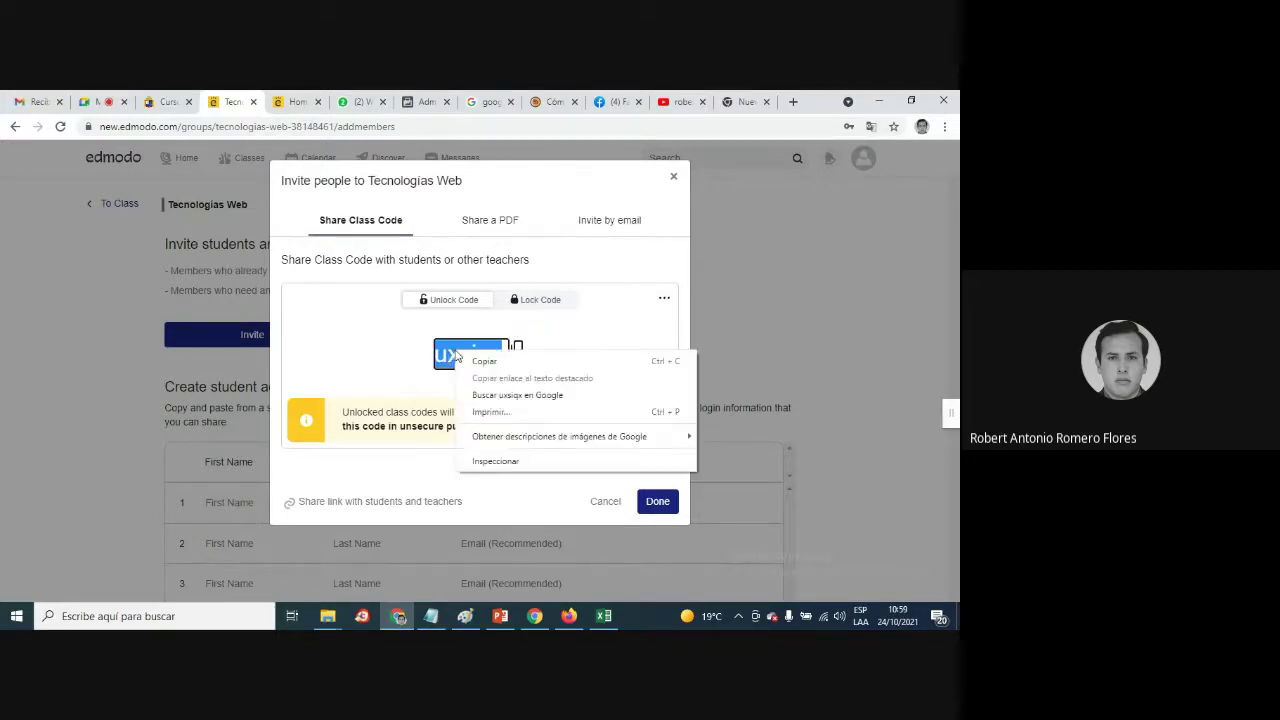
{"action": "left_click", "coordinate": [543, 360]}
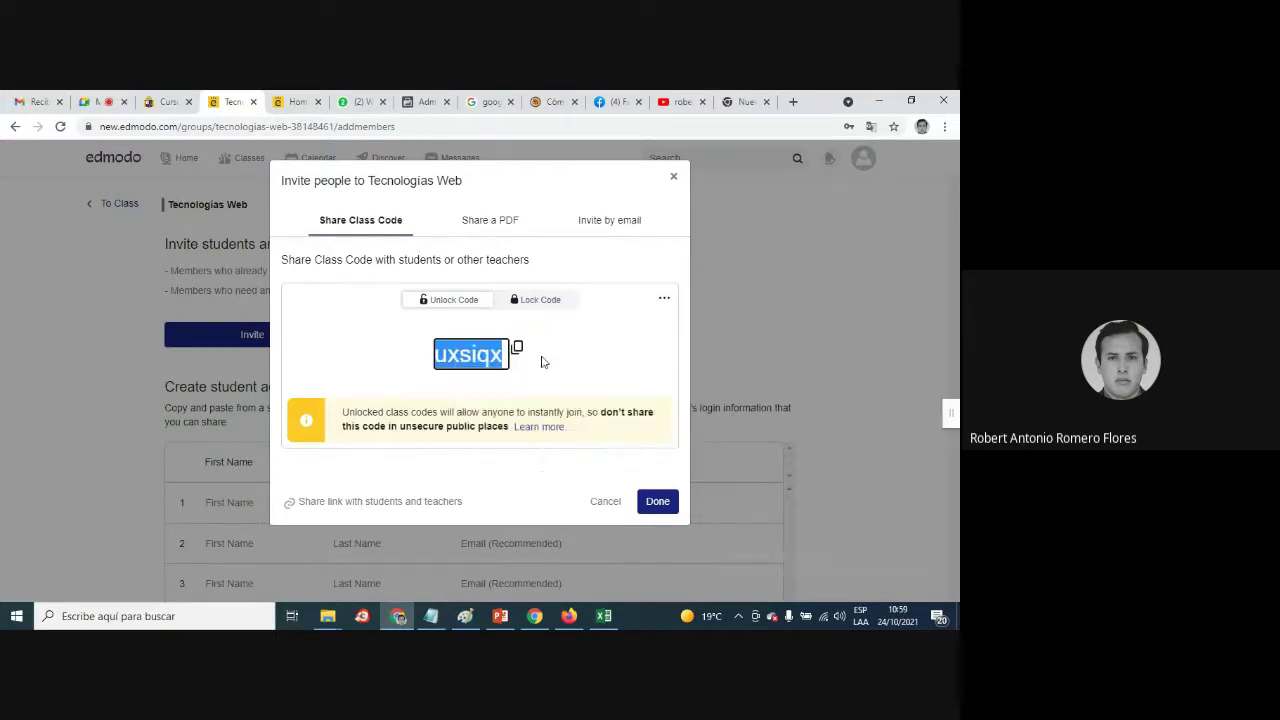
Post the copied class code as a message in the Google Meet chat.
{"action": "left_click", "coordinate": [91, 99]}
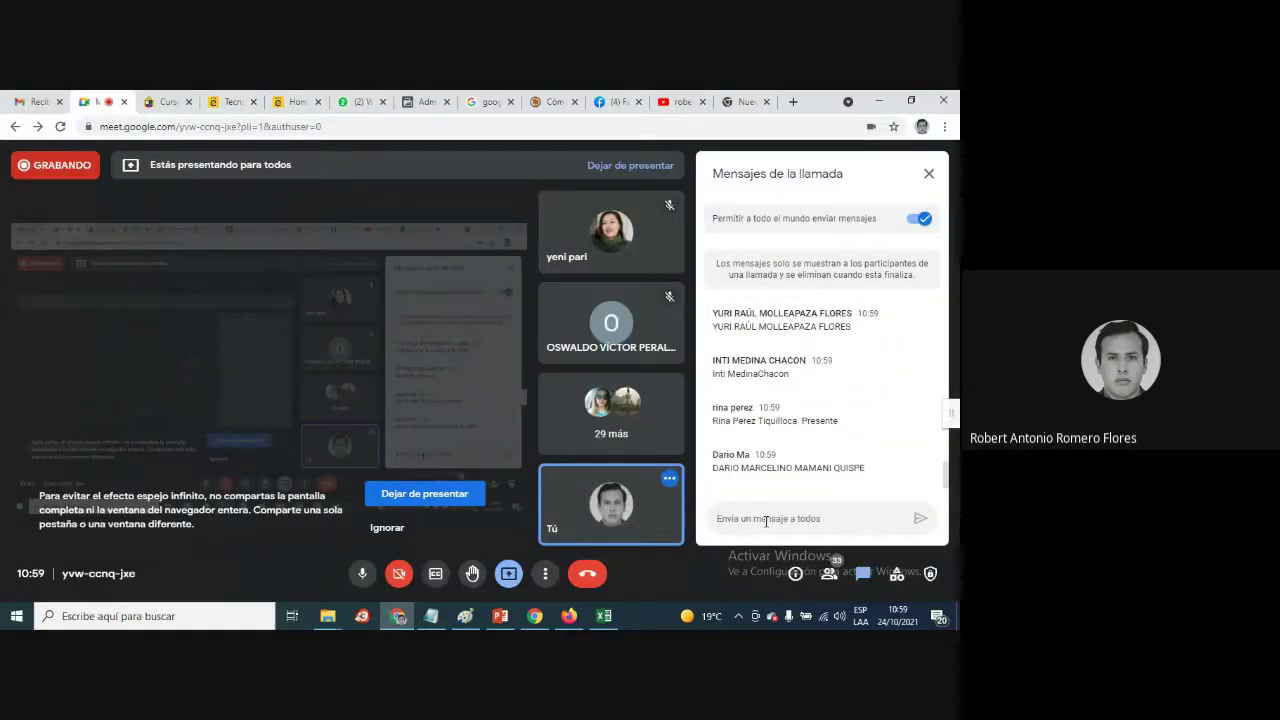
{"action": "key", "text": "ctrl+v"}
{"action": "key", "text": "Return"}
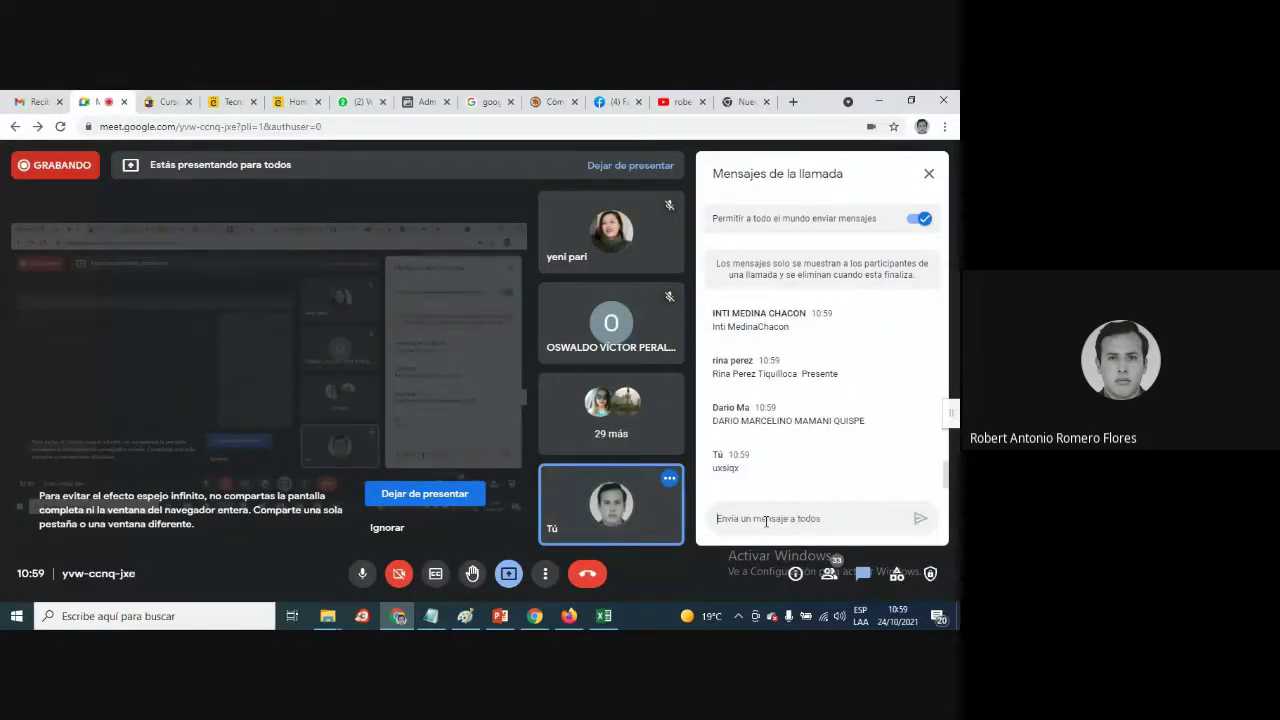
Bring back the Edmodo invite window and deselect the class code.
{"action": "left_click", "coordinate": [238, 101]}
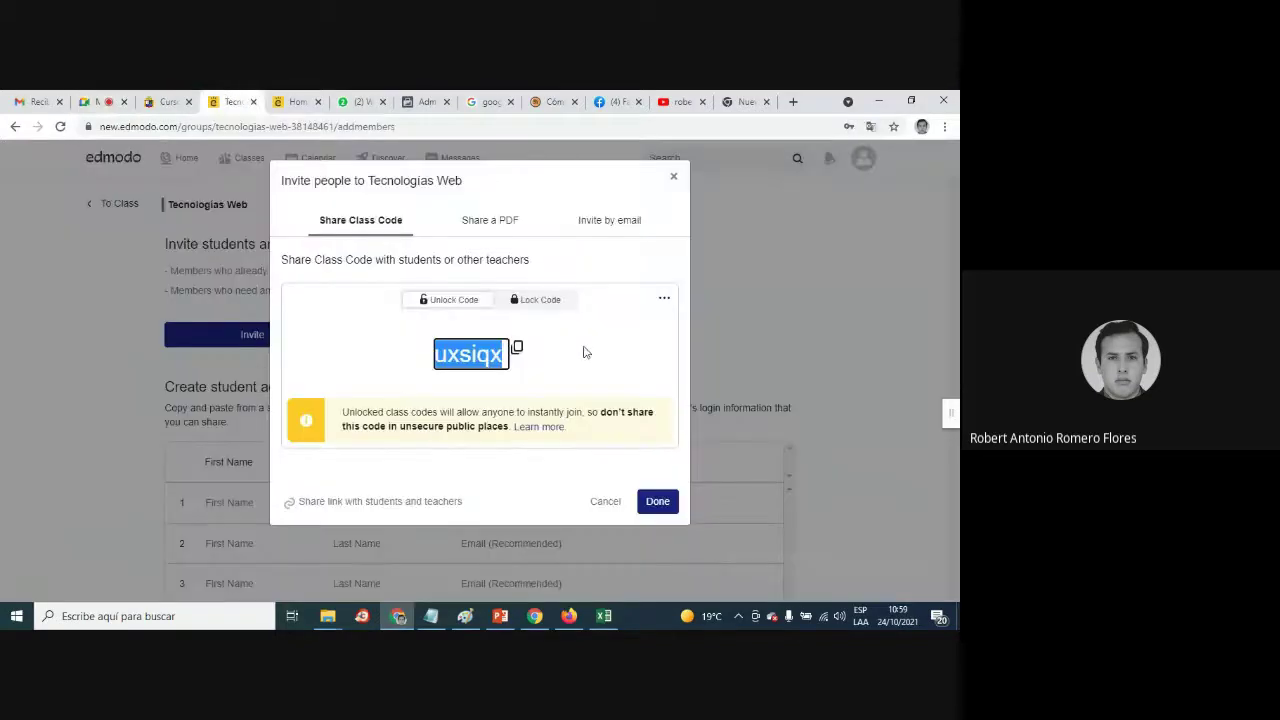
{"action": "left_click", "coordinate": [571, 384]}
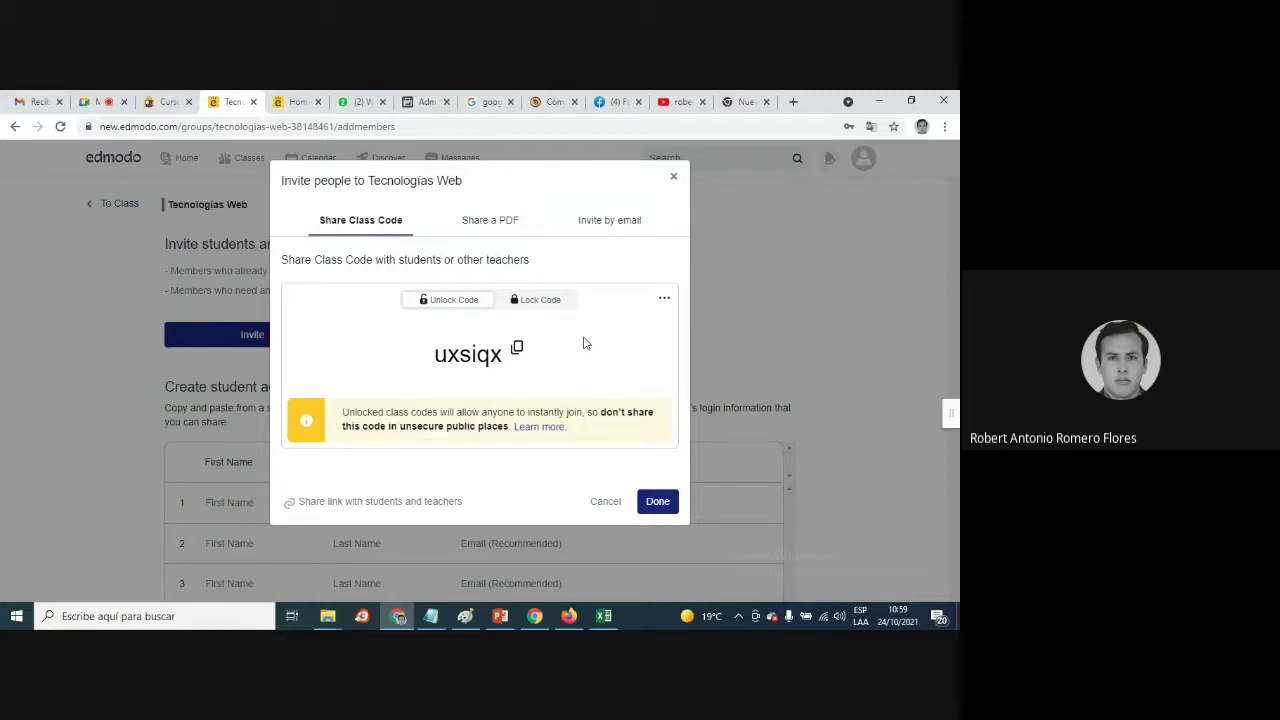
{"action": "left_click", "coordinate": [500, 616]}
Advance the PowerPoint deck from slide 30 to slide 32, Embajador Edmodo, then return to Edmodo.
{"action": "left_click", "coordinate": [471, 300]}
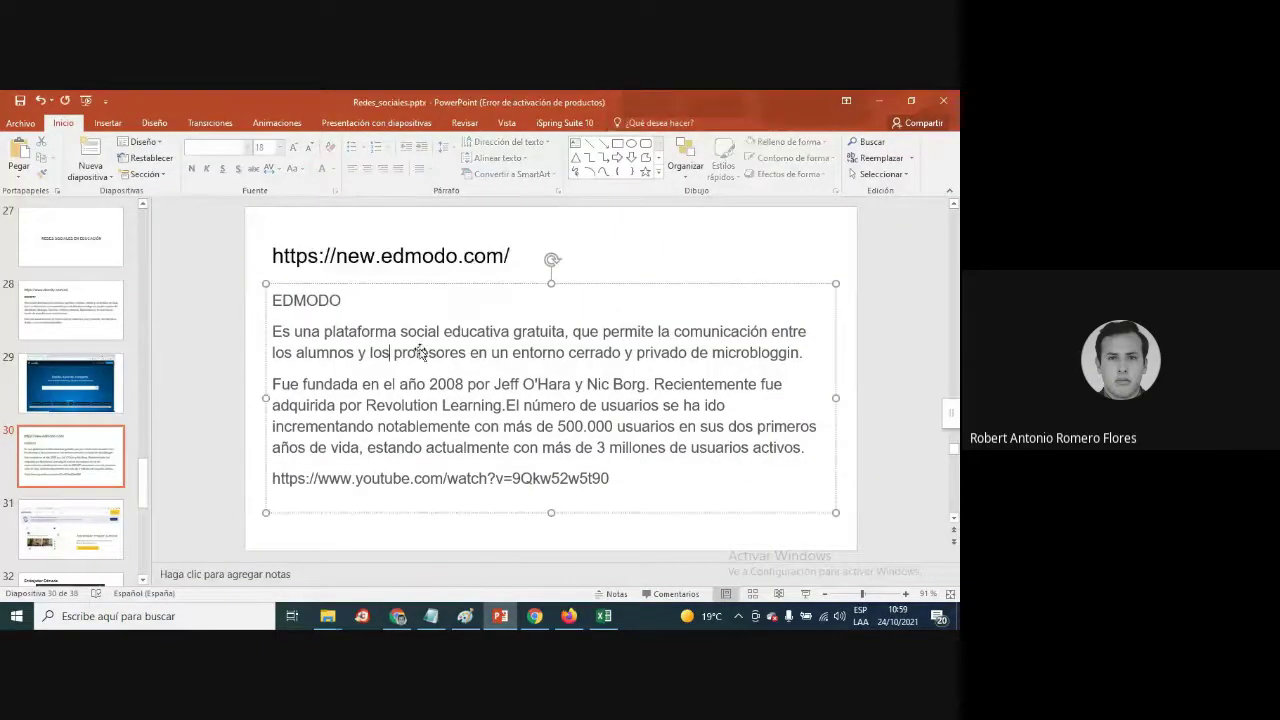
{"action": "scroll", "coordinate": [420, 352], "scroll_direction": "down", "scroll_amount": 1}
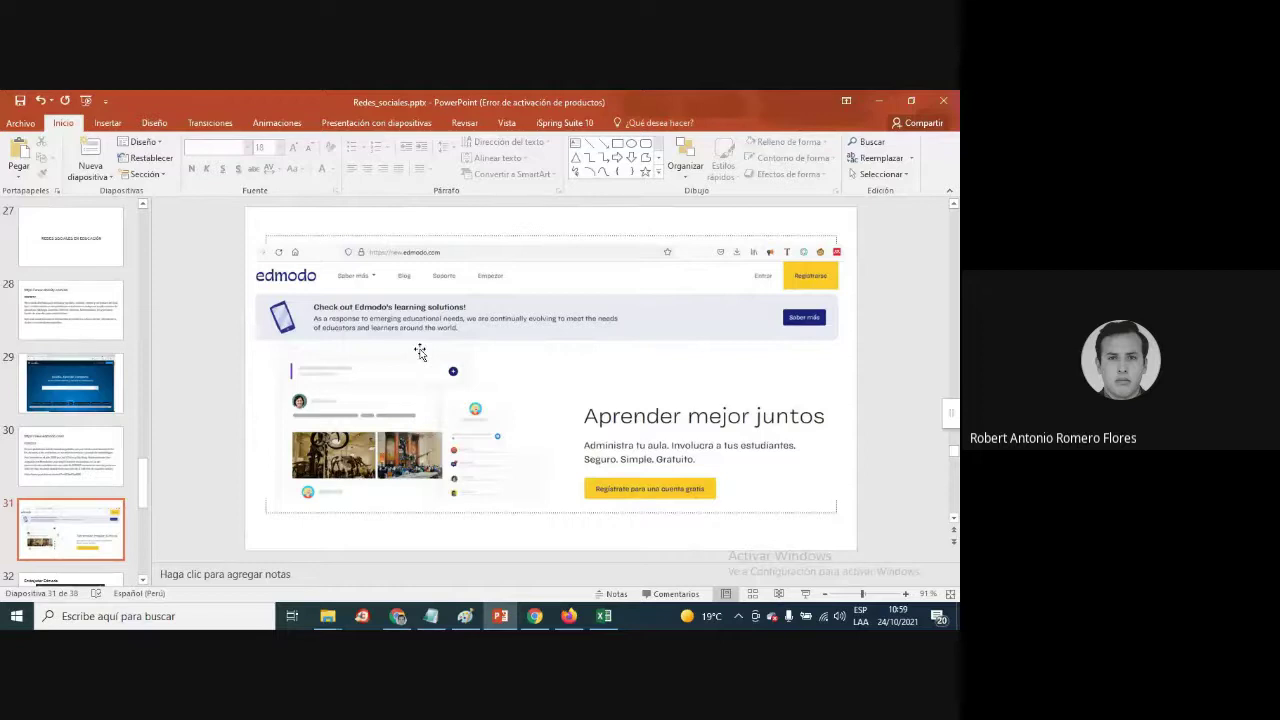
{"action": "scroll", "coordinate": [420, 352], "scroll_direction": "down", "scroll_amount": 1}
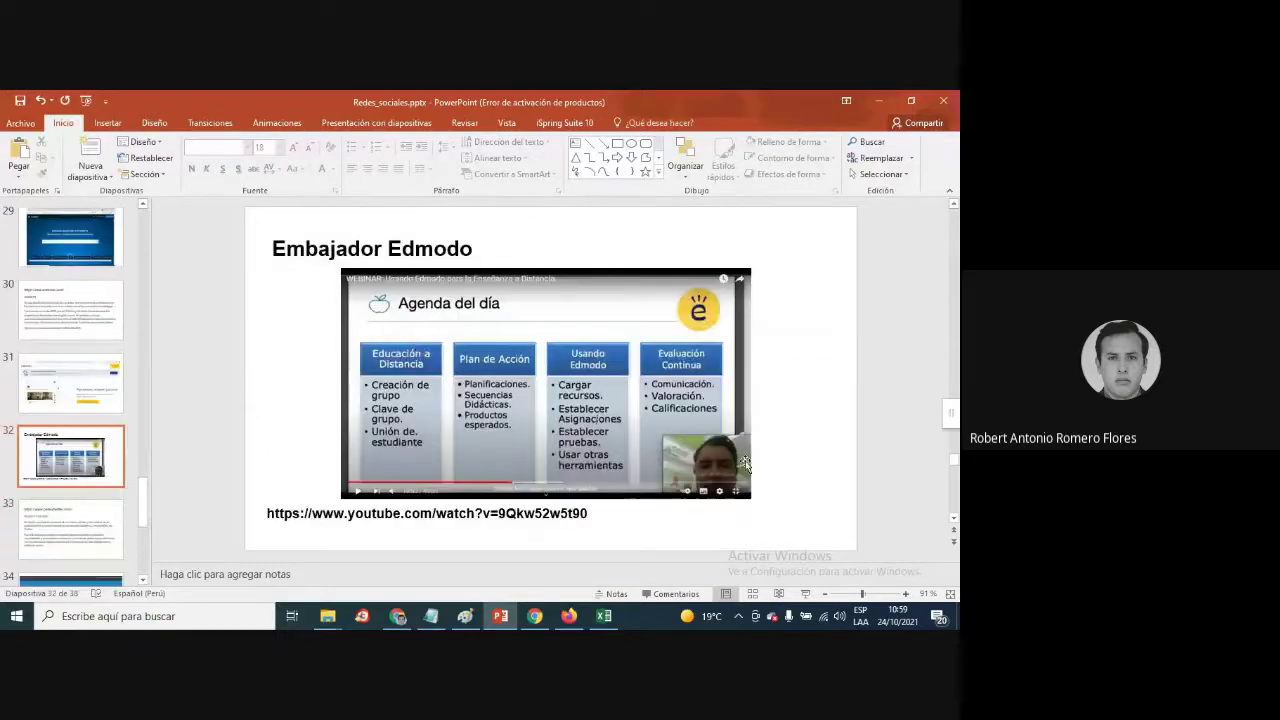
{"action": "left_click", "coordinate": [489, 514]}
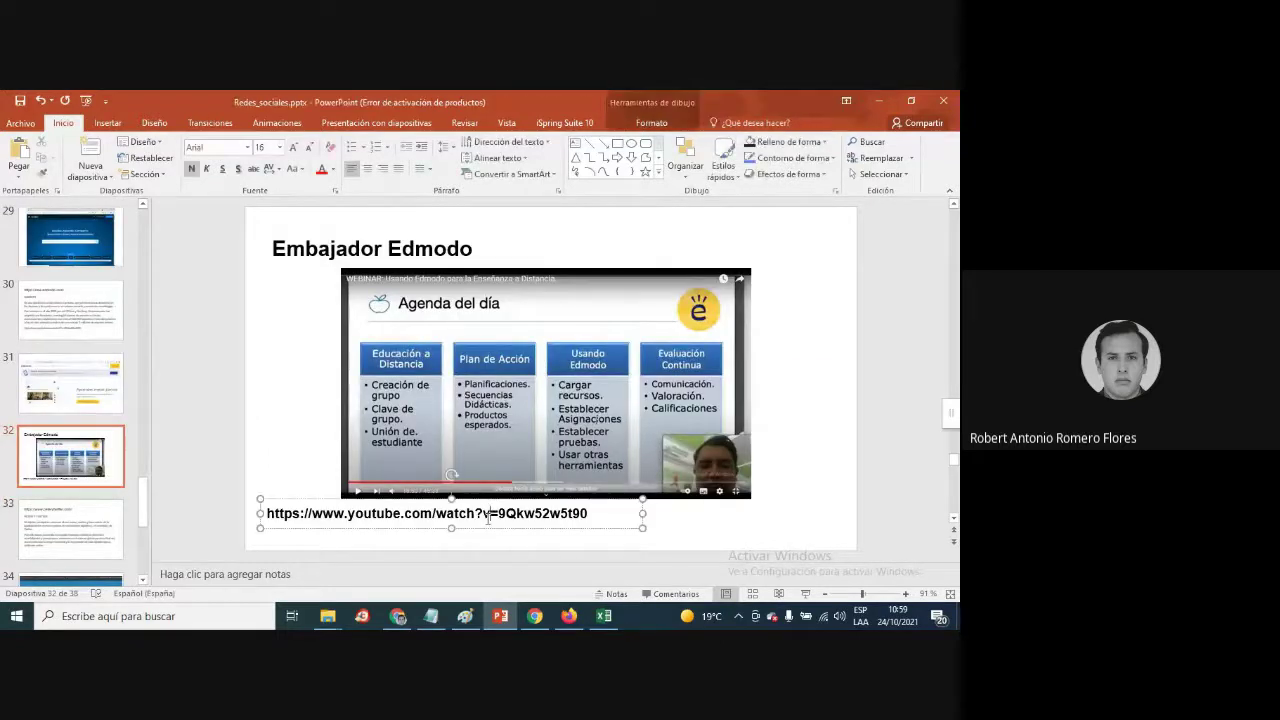
{"action": "left_click", "coordinate": [706, 524]}
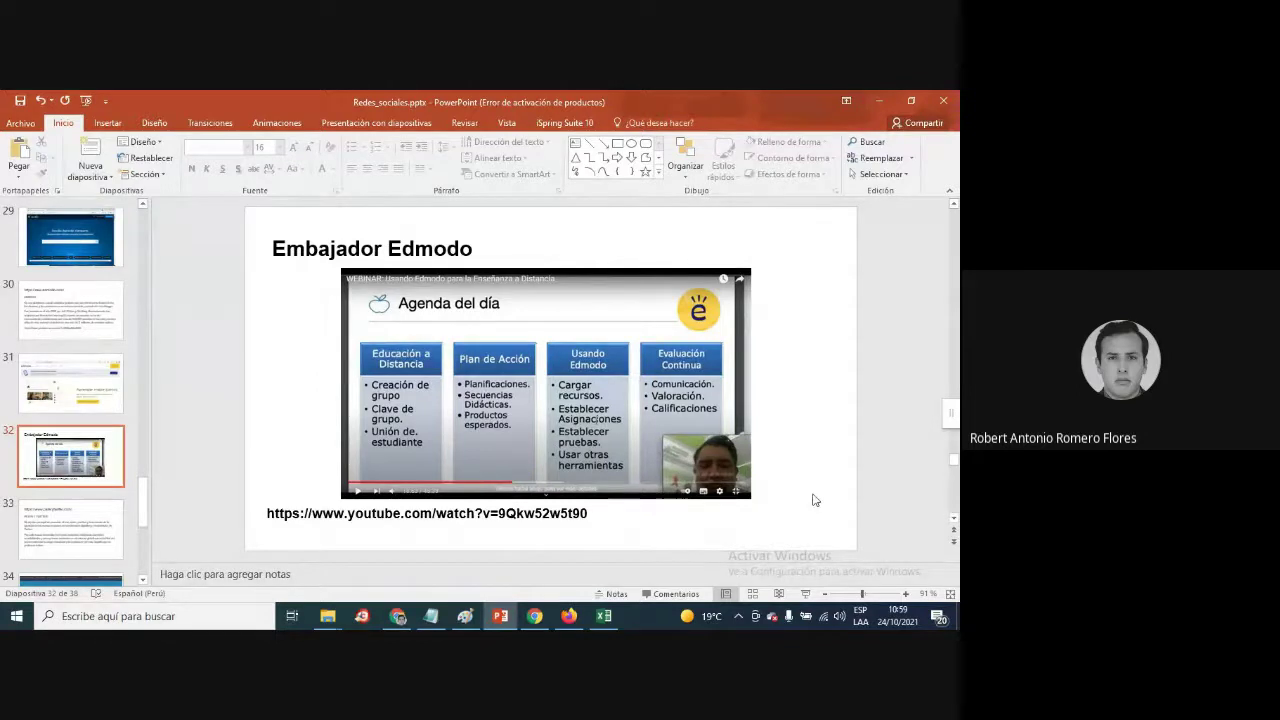
{"action": "left_click", "coordinate": [397, 616]}
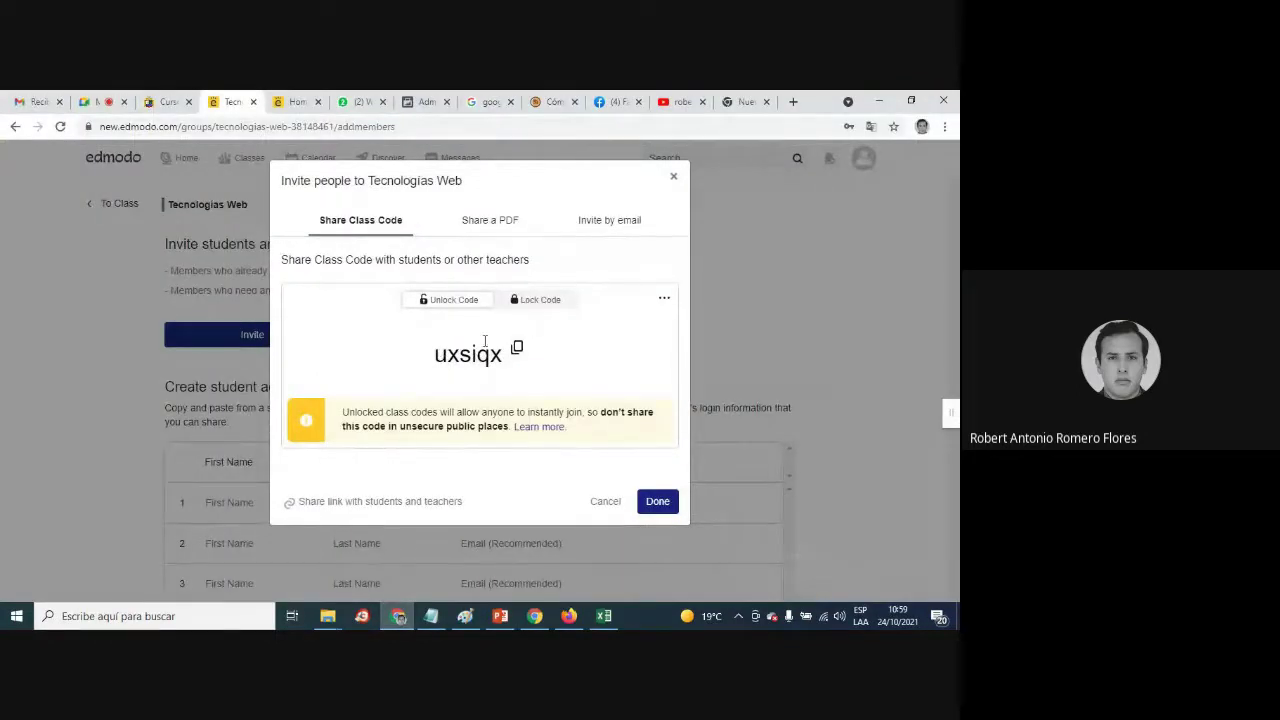
Copy the Tecnologías Web shareable join link after browsing the PDF and email invite options.
{"action": "left_click", "coordinate": [492, 220]}
{"action": "left_click", "coordinate": [607, 222]}
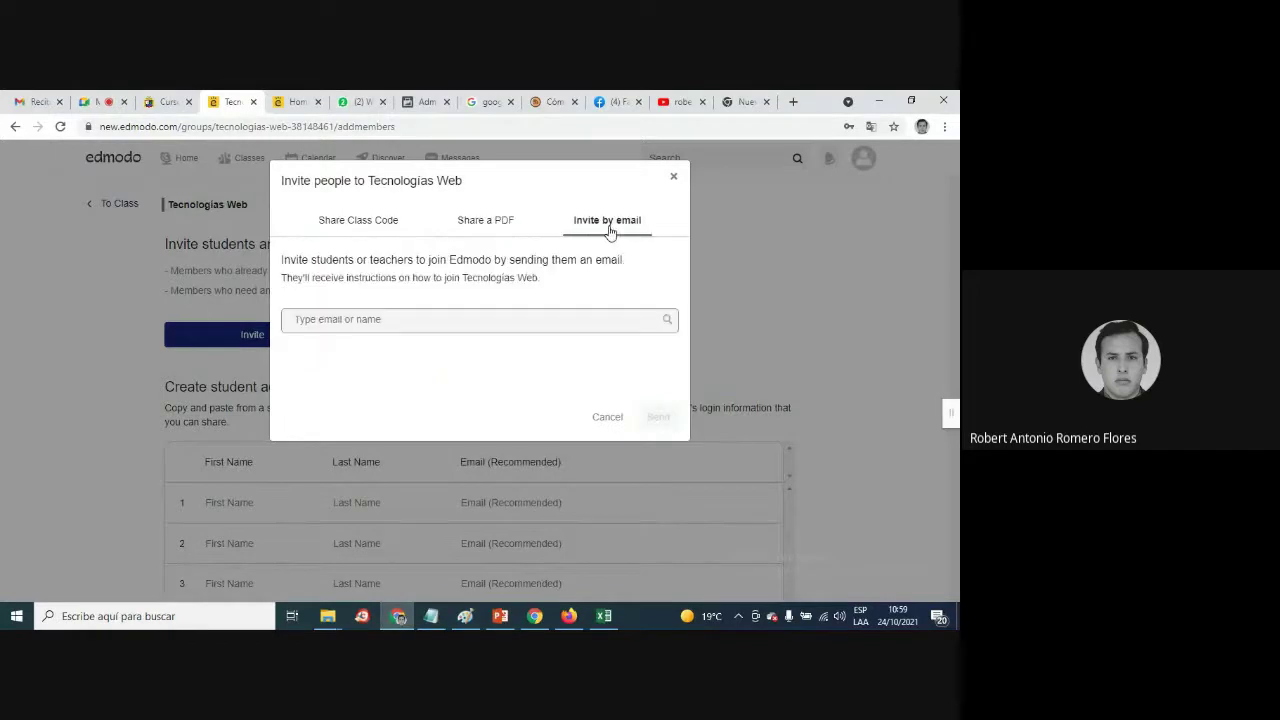
{"action": "left_click", "coordinate": [475, 226]}
{"action": "left_click", "coordinate": [365, 224]}
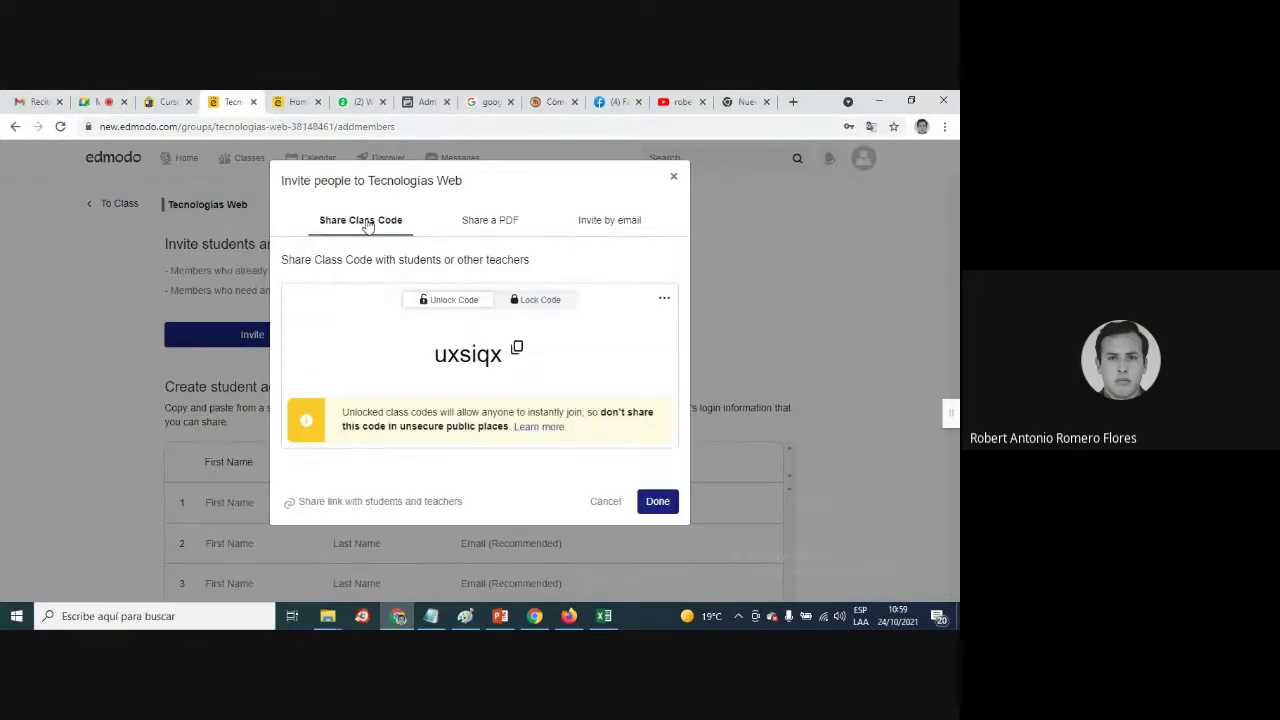
{"action": "left_click", "coordinate": [368, 506]}
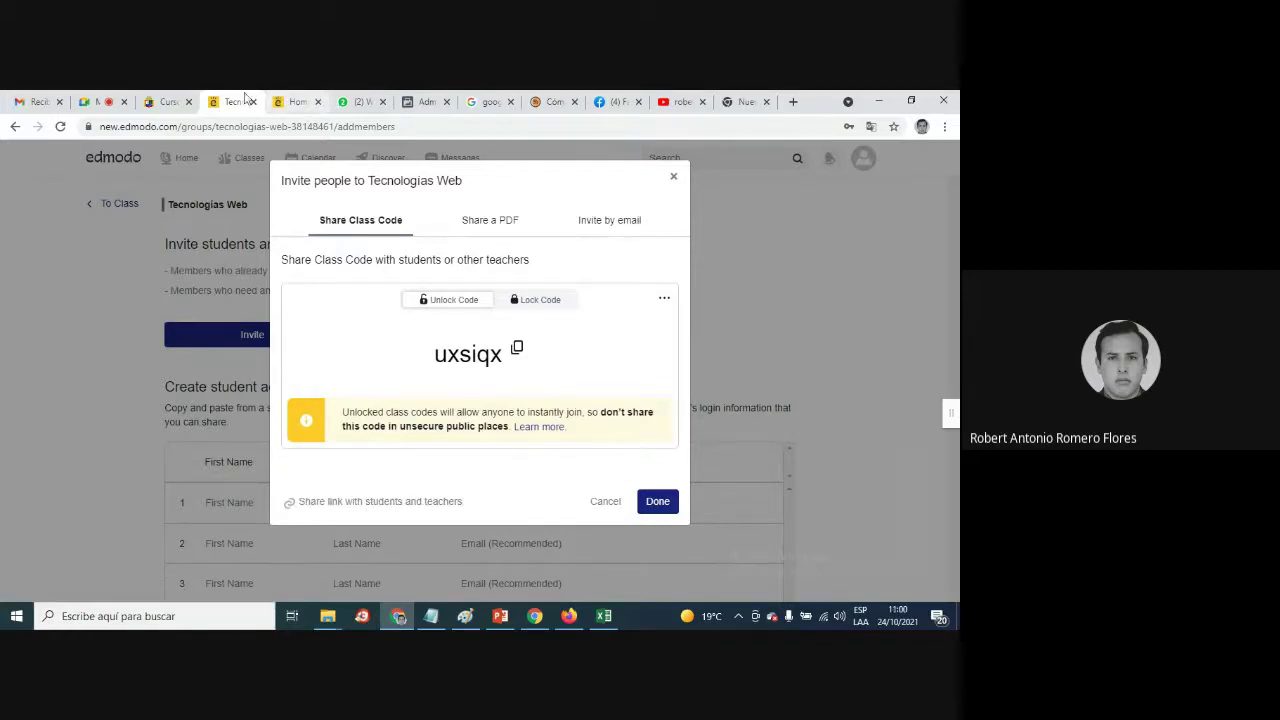
{"action": "left_click", "coordinate": [96, 98]}
Send the Edmodo class join link in the Google Meet chat, then return to Edmodo.
{"action": "left_click", "coordinate": [804, 518]}
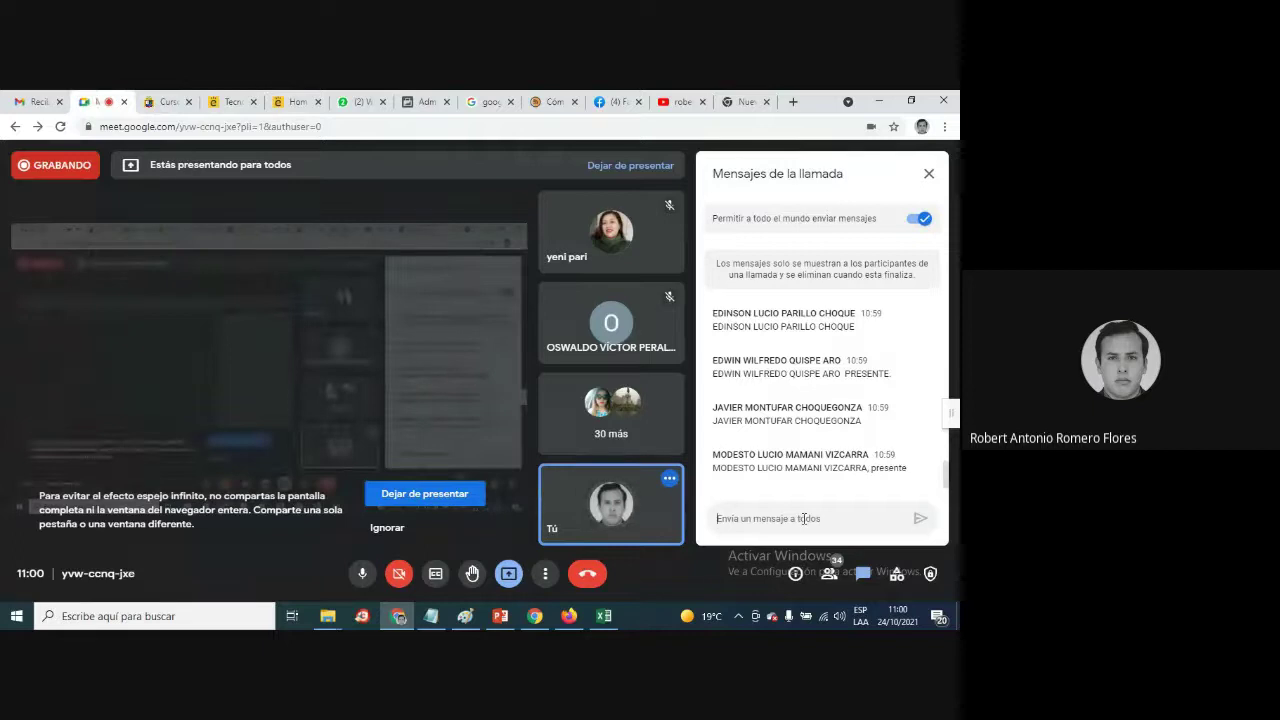
{"action": "key", "text": "ctrl+v"}
{"action": "key", "text": "Return"}
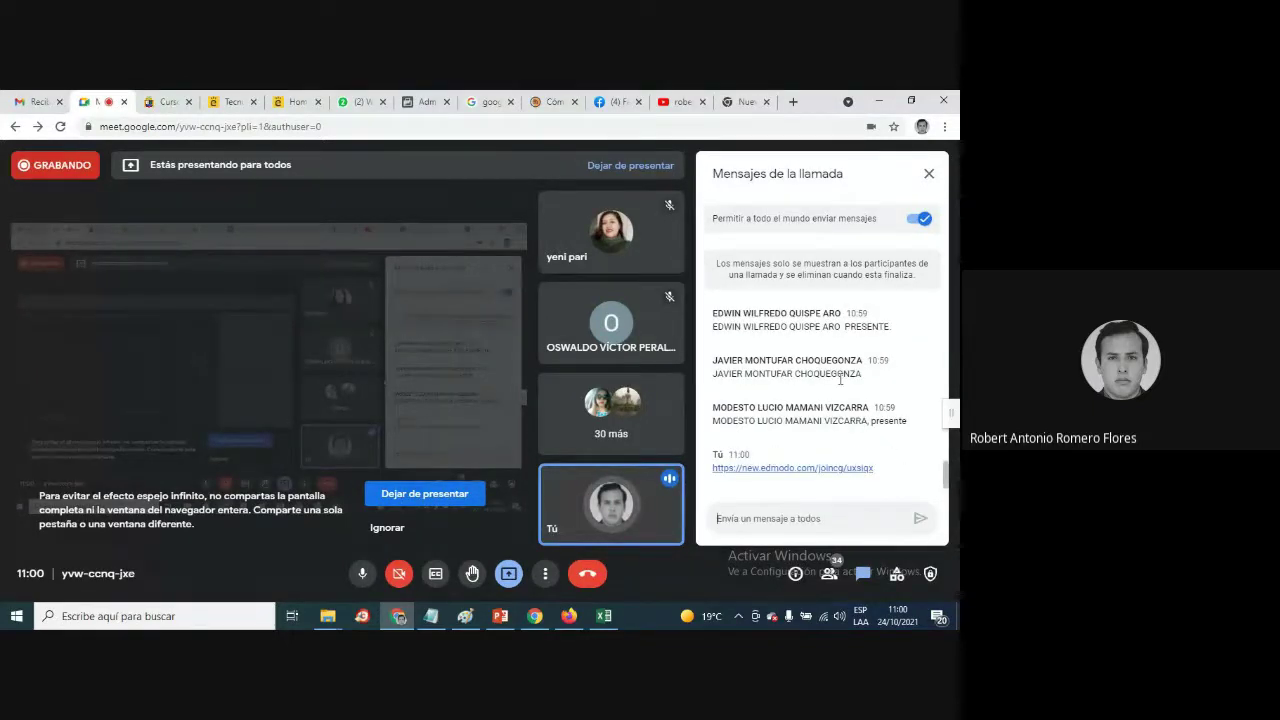
{"action": "left_click", "coordinate": [230, 101]}
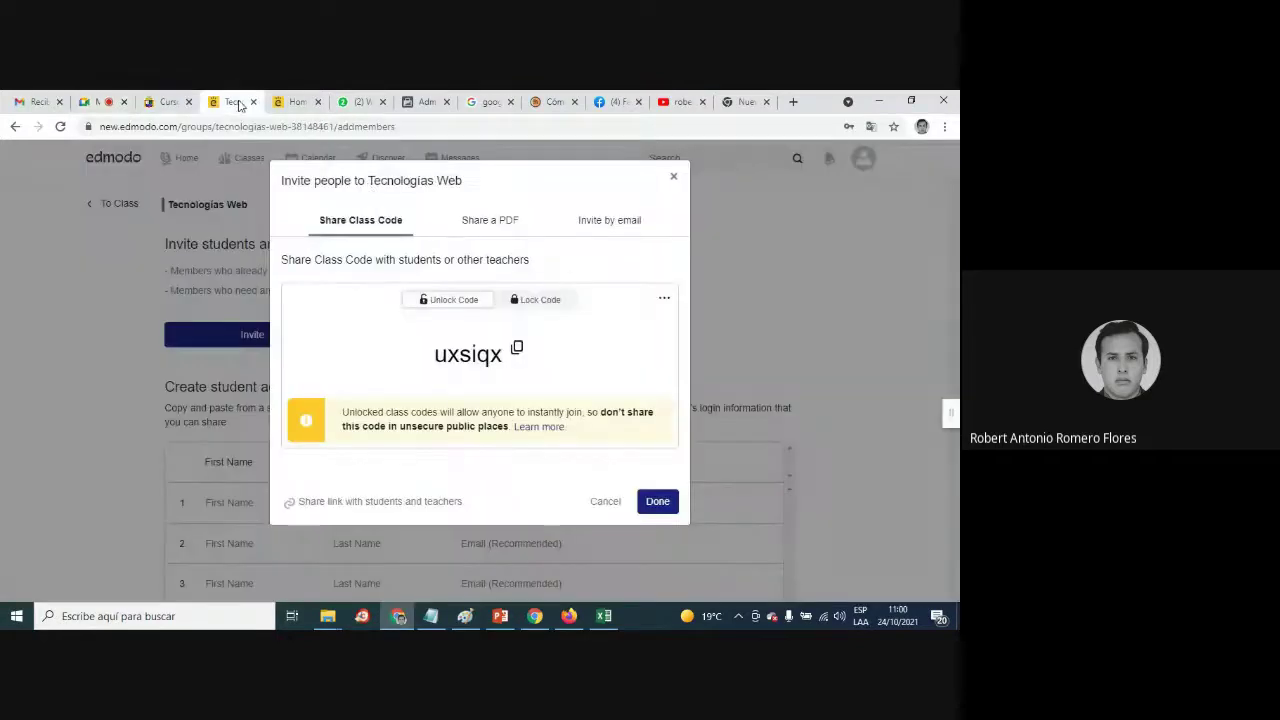
Close the invite dialog, open the Tecnologías Web Posts page, and open the account menu.
{"action": "left_click", "coordinate": [658, 503]}
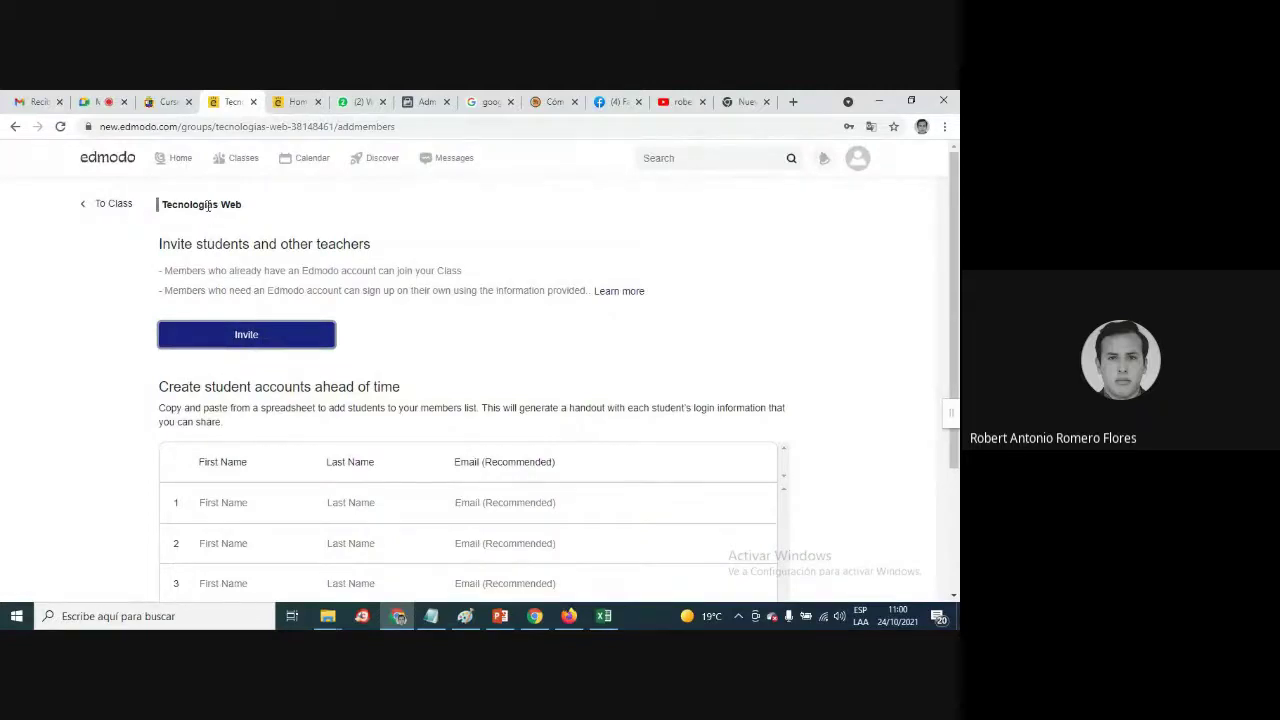
{"action": "left_click", "coordinate": [112, 204]}
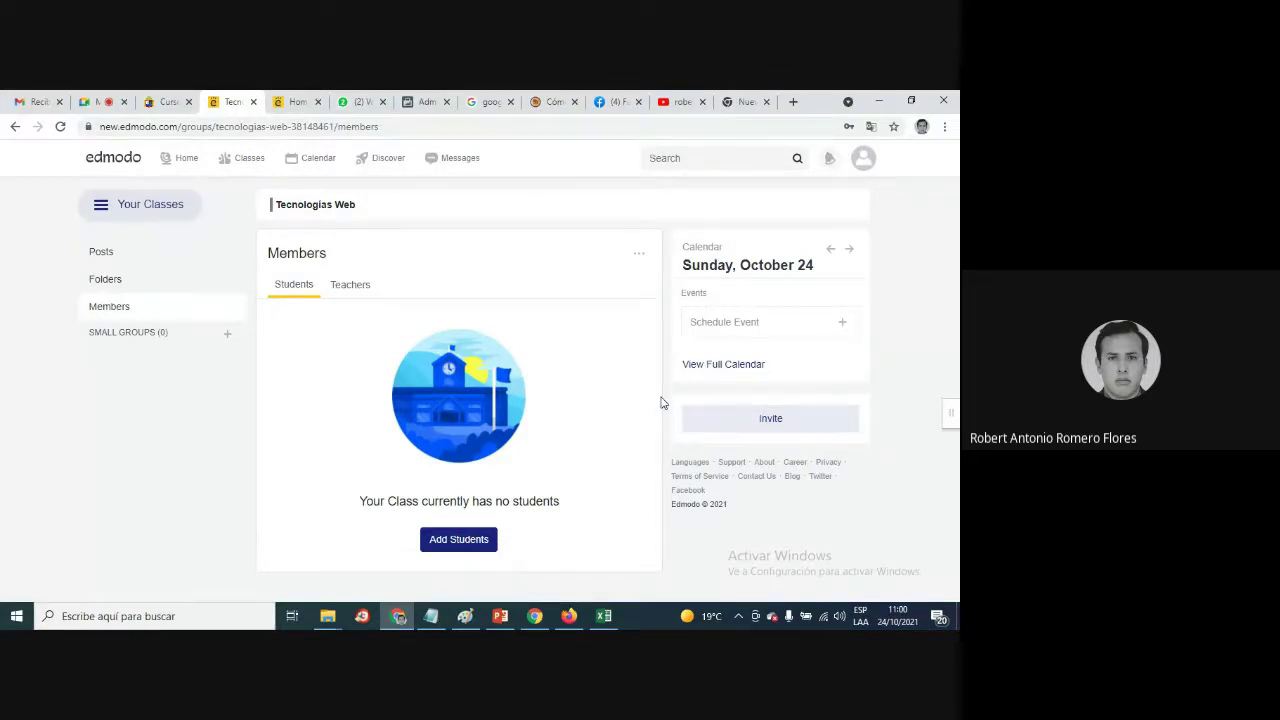
{"action": "left_click", "coordinate": [155, 265]}
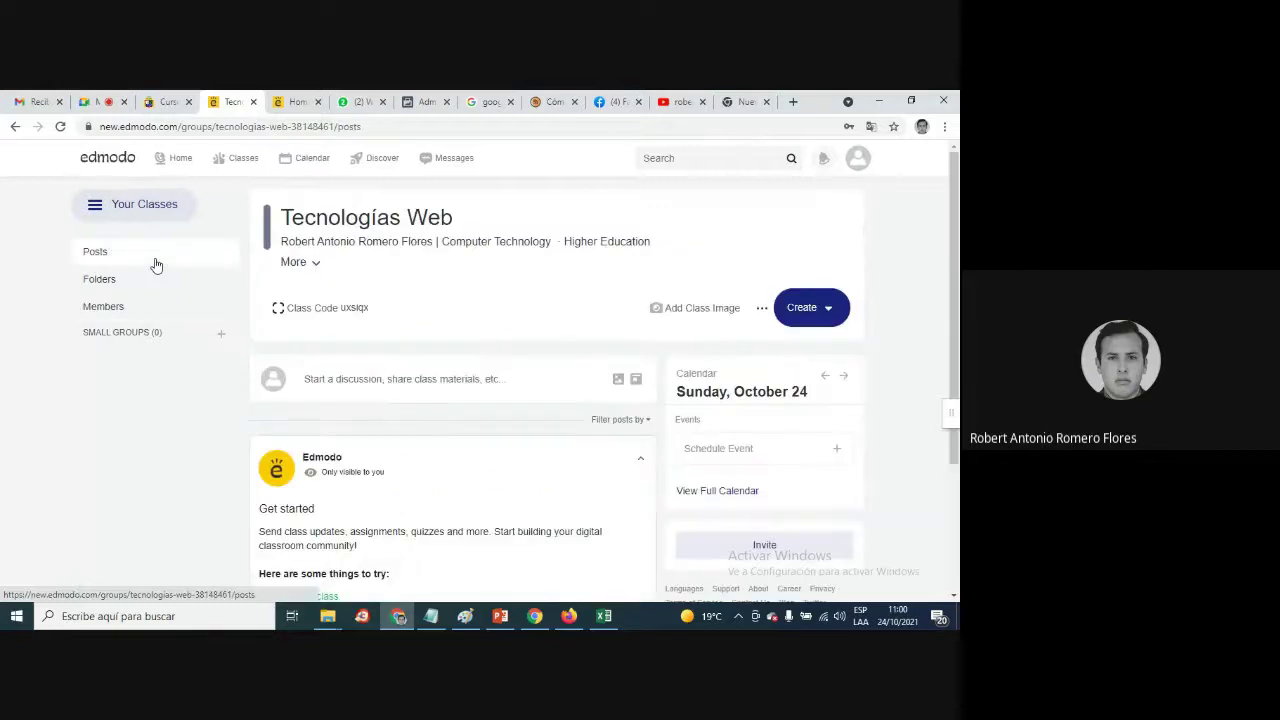
{"action": "left_click", "coordinate": [376, 388]}
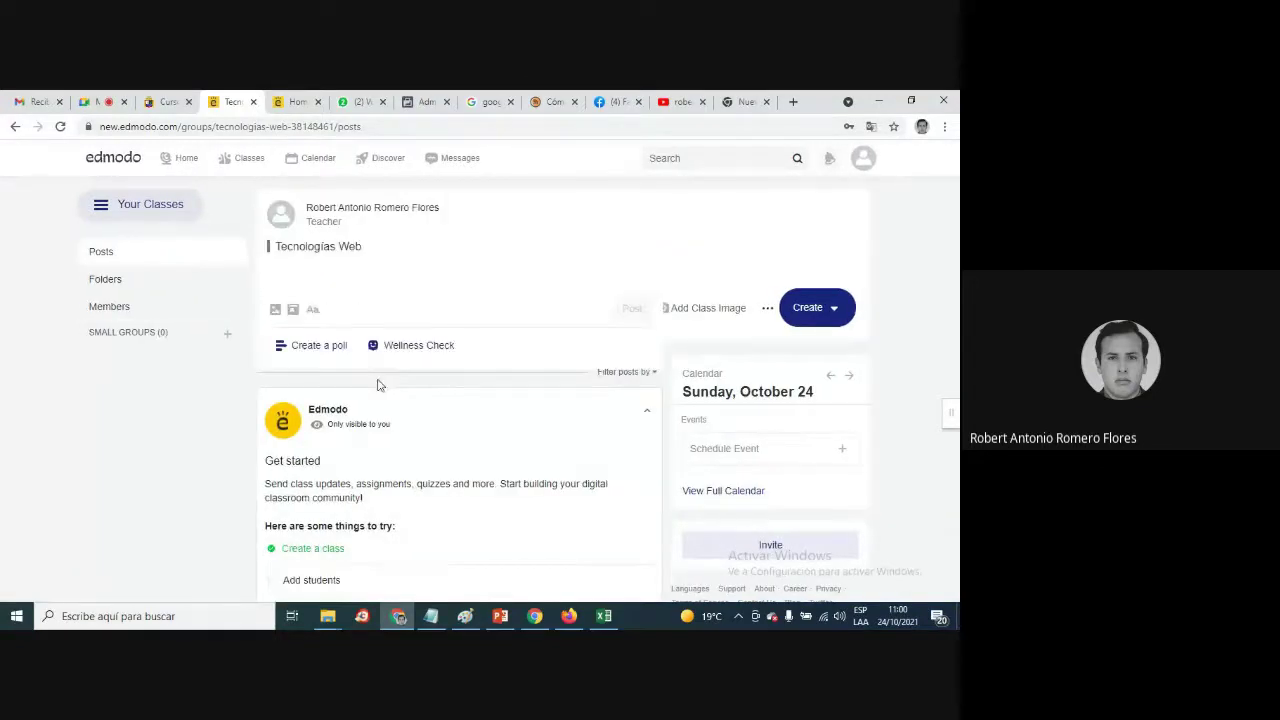
{"action": "left_click", "coordinate": [33, 360]}
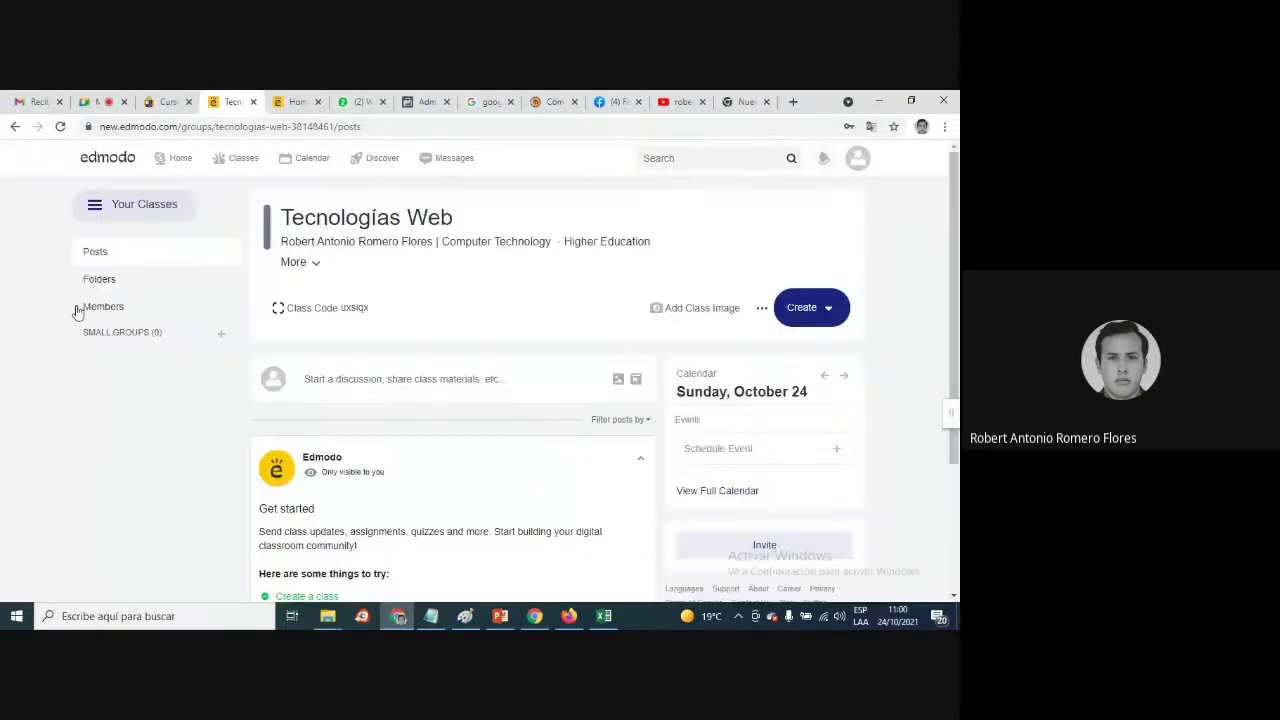
{"action": "left_click", "coordinate": [859, 159]}
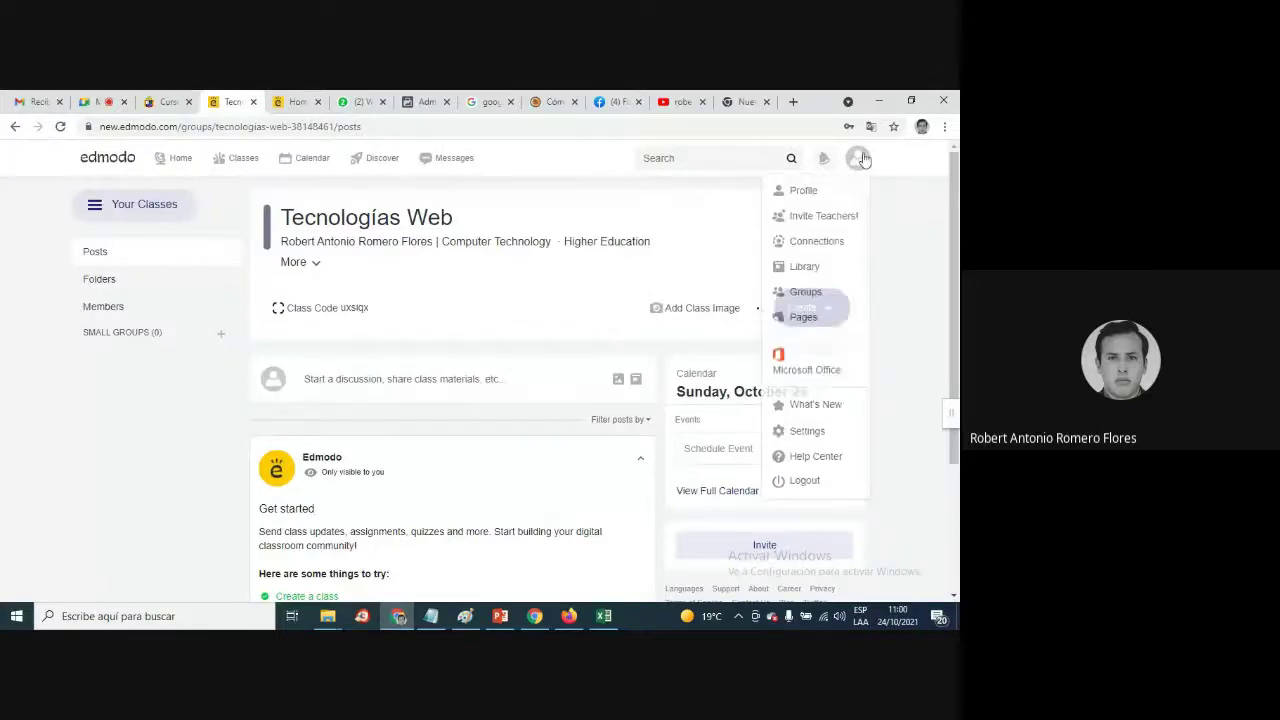
Look through the Edmodo account settings page, then go to the Home feed.
{"action": "left_click", "coordinate": [795, 437]}
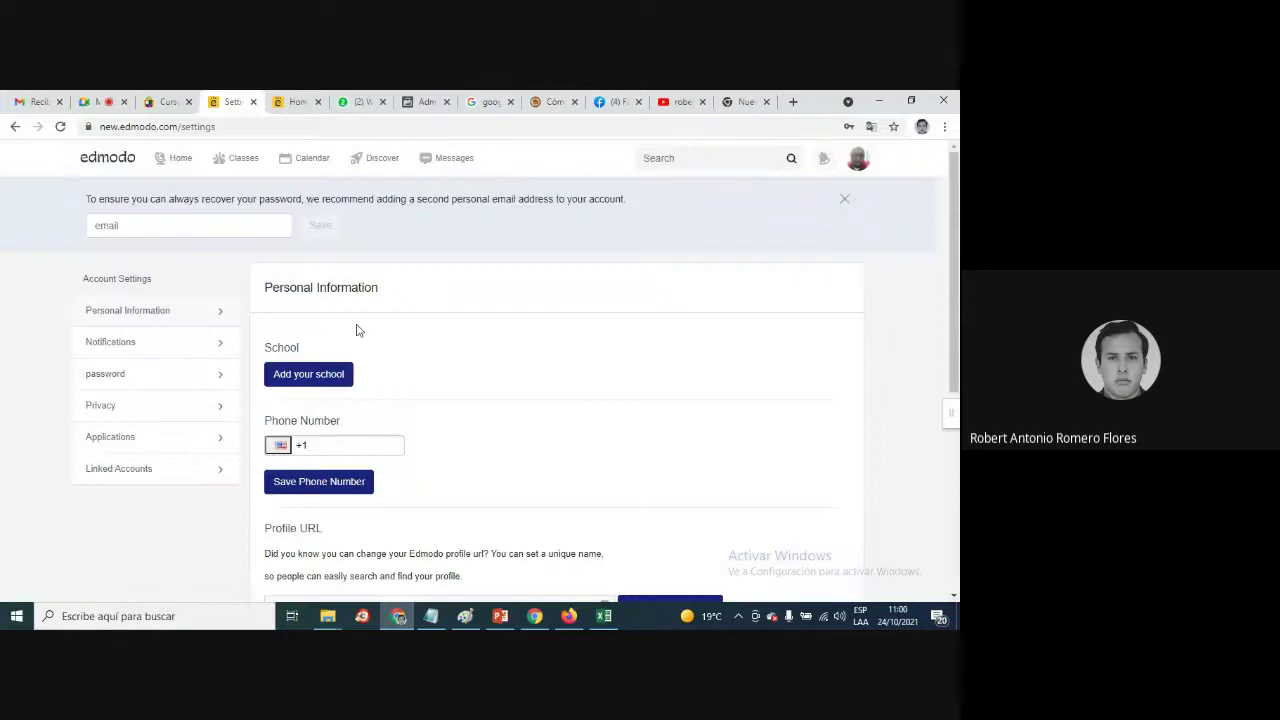
{"action": "scroll", "coordinate": [488, 404], "scroll_direction": "down", "scroll_amount": 2}
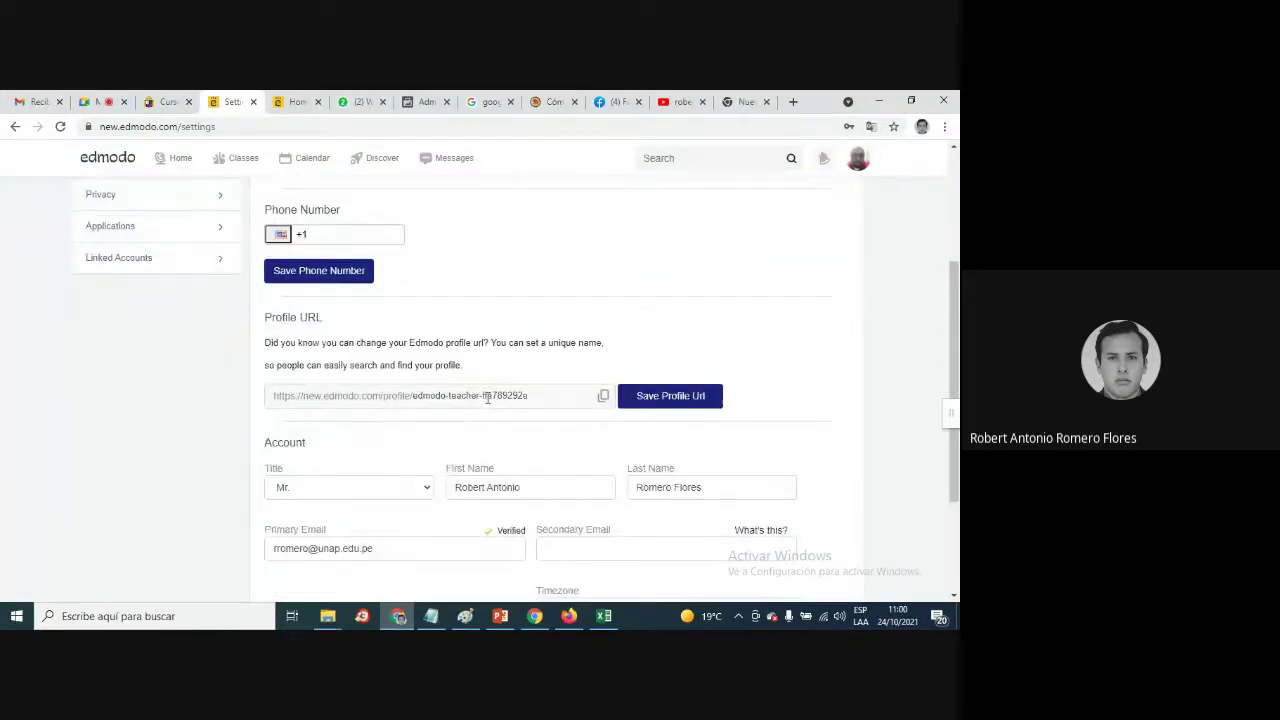
{"action": "scroll", "coordinate": [488, 398], "scroll_direction": "down", "scroll_amount": 2}
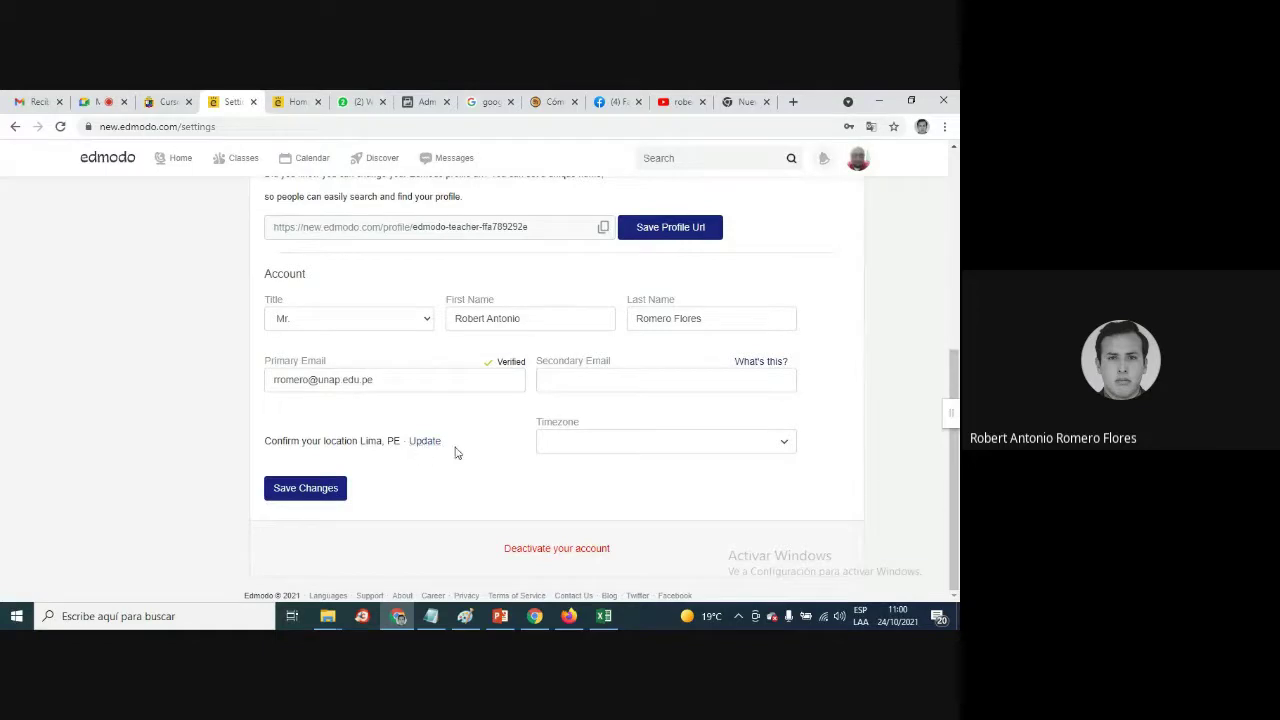
{"action": "scroll", "coordinate": [461, 453], "scroll_direction": "up", "scroll_amount": 3}
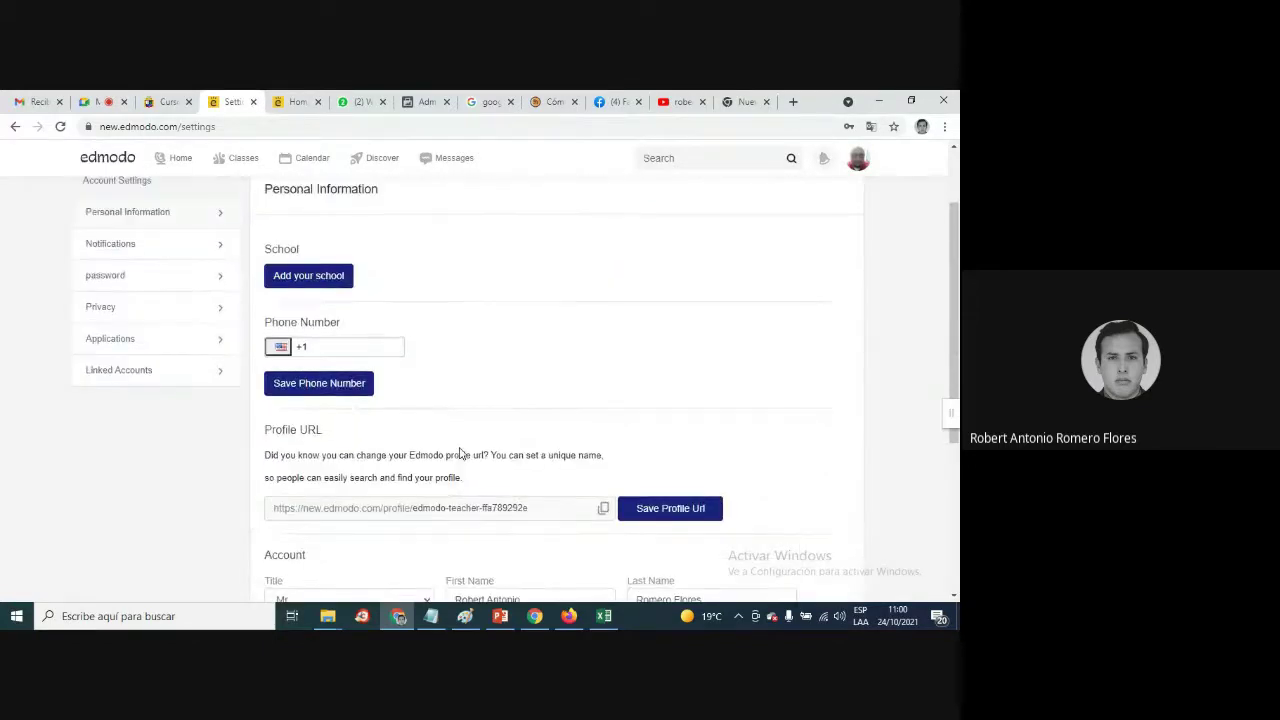
{"action": "scroll", "coordinate": [461, 453], "scroll_direction": "up", "scroll_amount": 1}
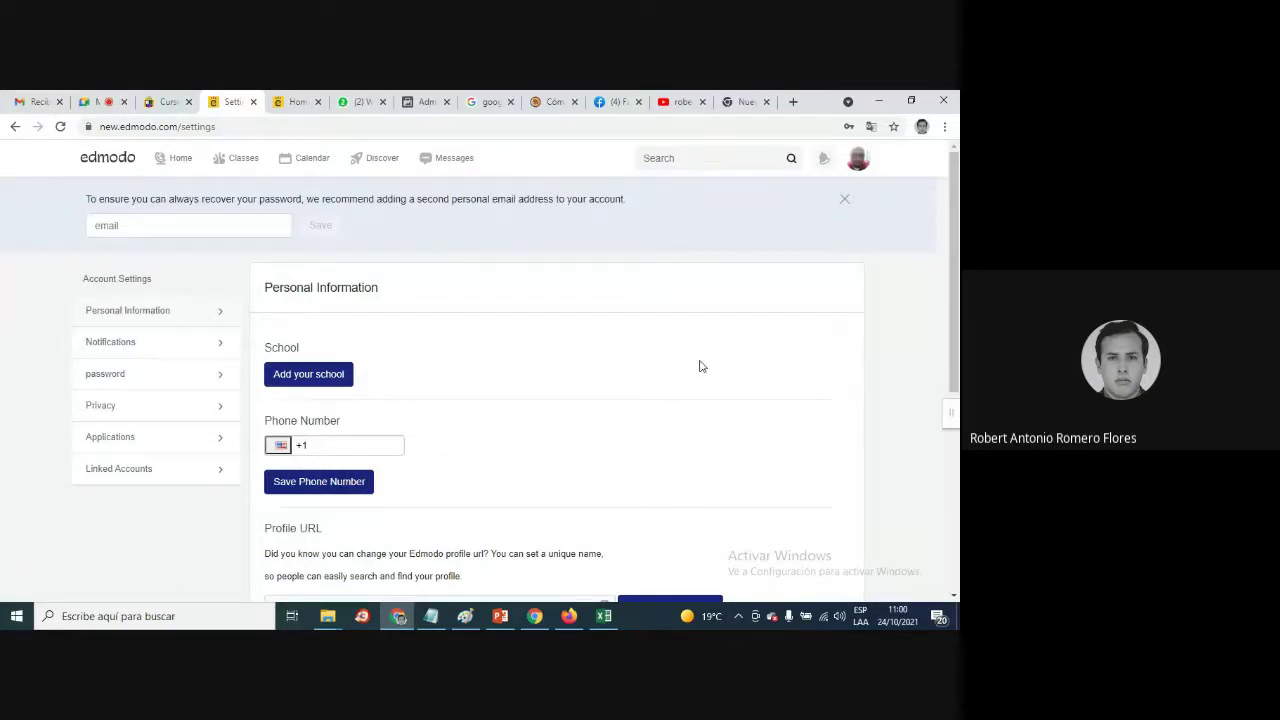
{"action": "left_click", "coordinate": [189, 162]}
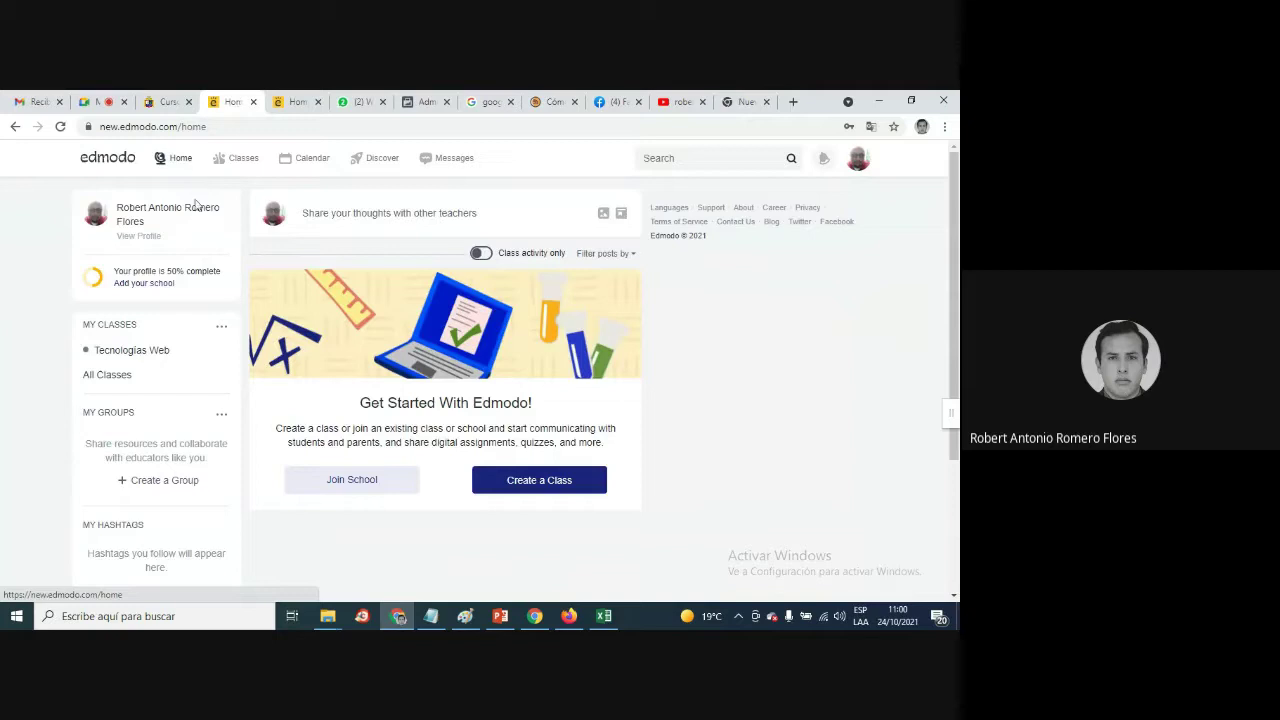
Publish 'Bienvenidos al aula de tecnologias web' in the Tecnologías Web class and reload the feed.
{"action": "left_click", "coordinate": [137, 352]}
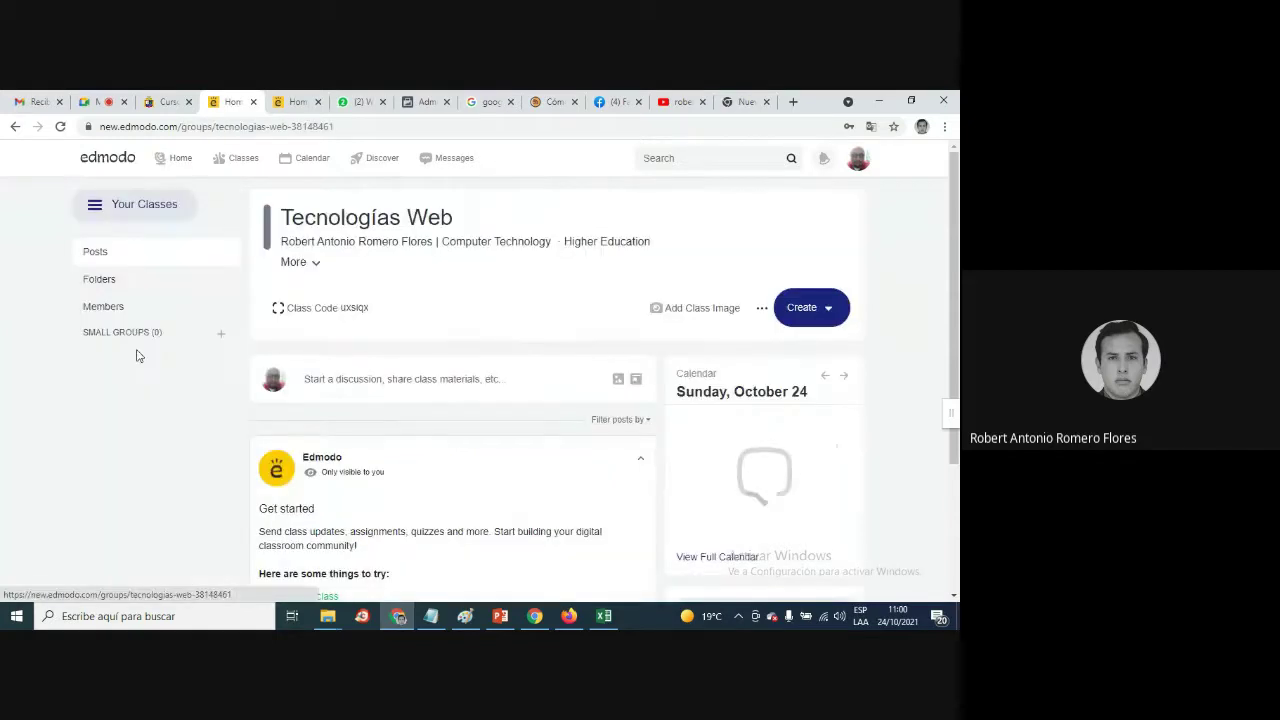
{"action": "left_click", "coordinate": [449, 387]}
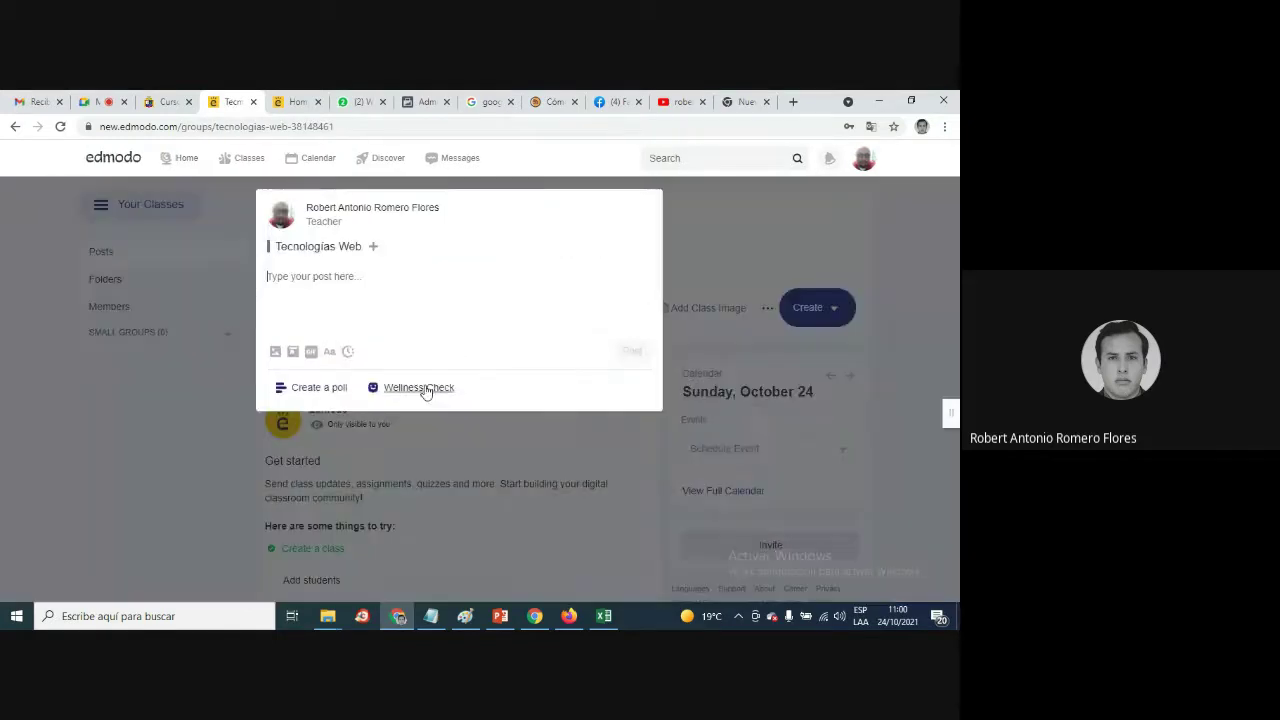
{"action": "type", "text": "Bienvenidos est"}
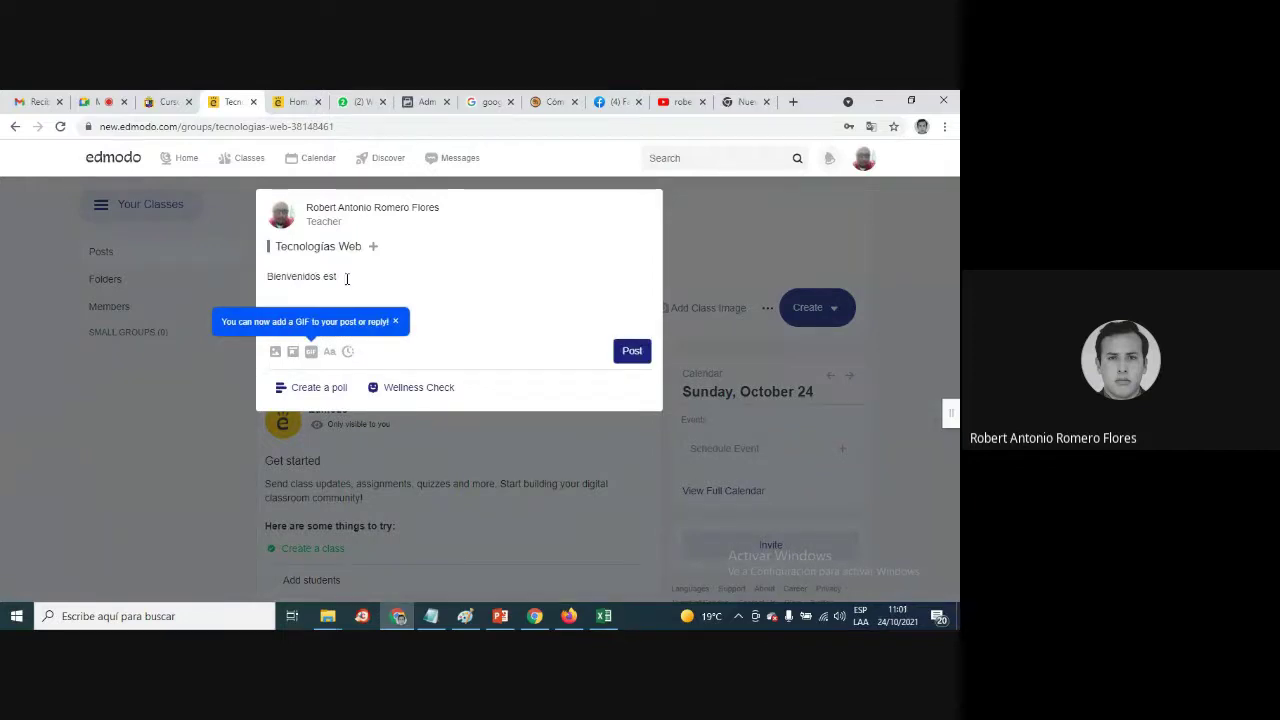
{"action": "type", "text": "á es una"}
{"action": "key", "text": "BackSpace"}
{"action": "key", "text": "BackSpace"}
{"action": "key", "text": "BackSpace"}
{"action": "key", "text": "BackSpace"}
{"action": "key", "text": "BackSpace"}
{"action": "key", "text": "BackSpace"}
{"action": "type", "text": "ula de tecnologias web"}
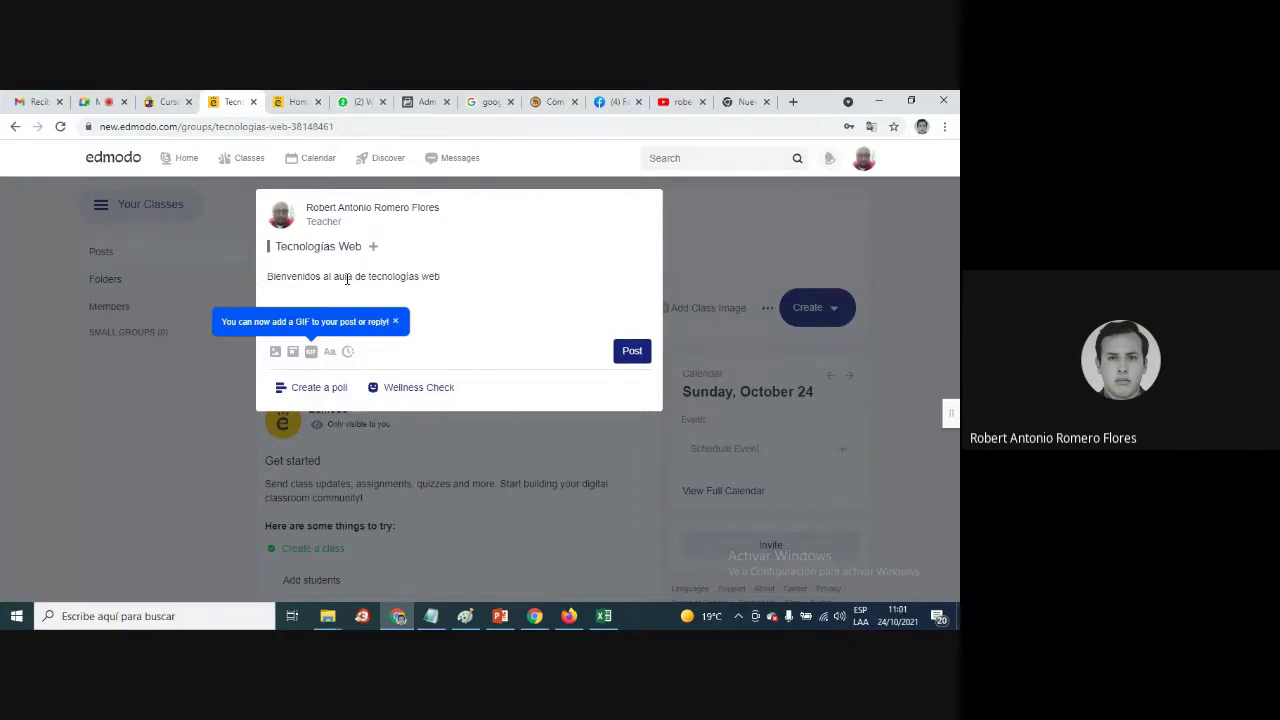
{"action": "left_click", "coordinate": [630, 352]}
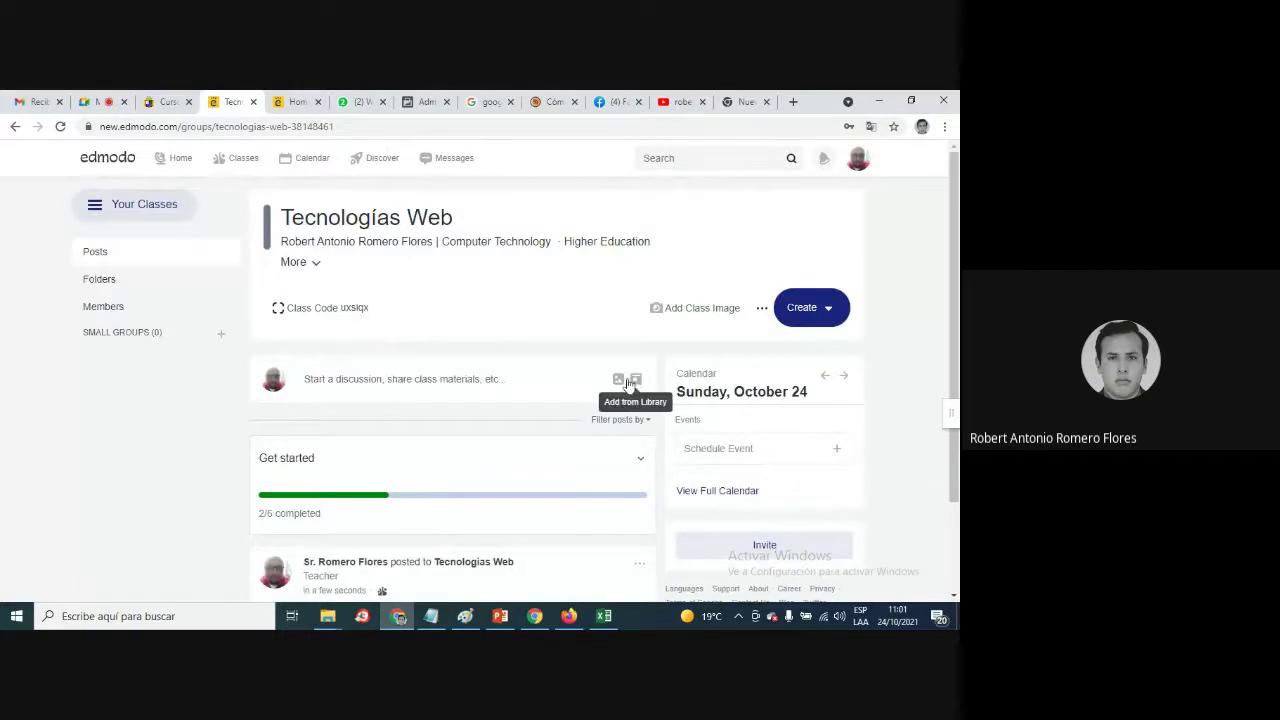
{"action": "scroll", "coordinate": [663, 452], "scroll_direction": "down", "scroll_amount": 2}
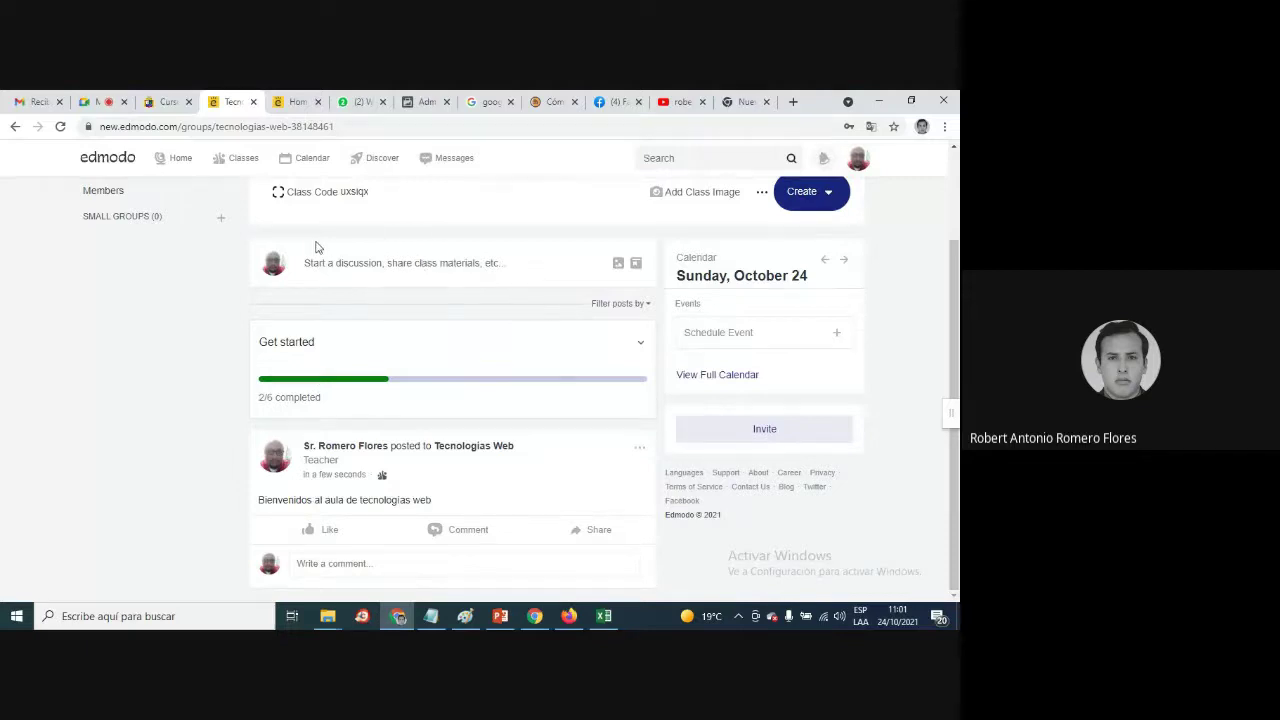
{"action": "scroll", "coordinate": [330, 265], "scroll_direction": "up", "scroll_amount": 2}
{"action": "scroll", "coordinate": [380, 310], "scroll_direction": "down", "scroll_amount": 2}
{"action": "scroll", "coordinate": [300, 380], "scroll_direction": "up", "scroll_amount": 2}
{"action": "left_click", "coordinate": [95, 251]}
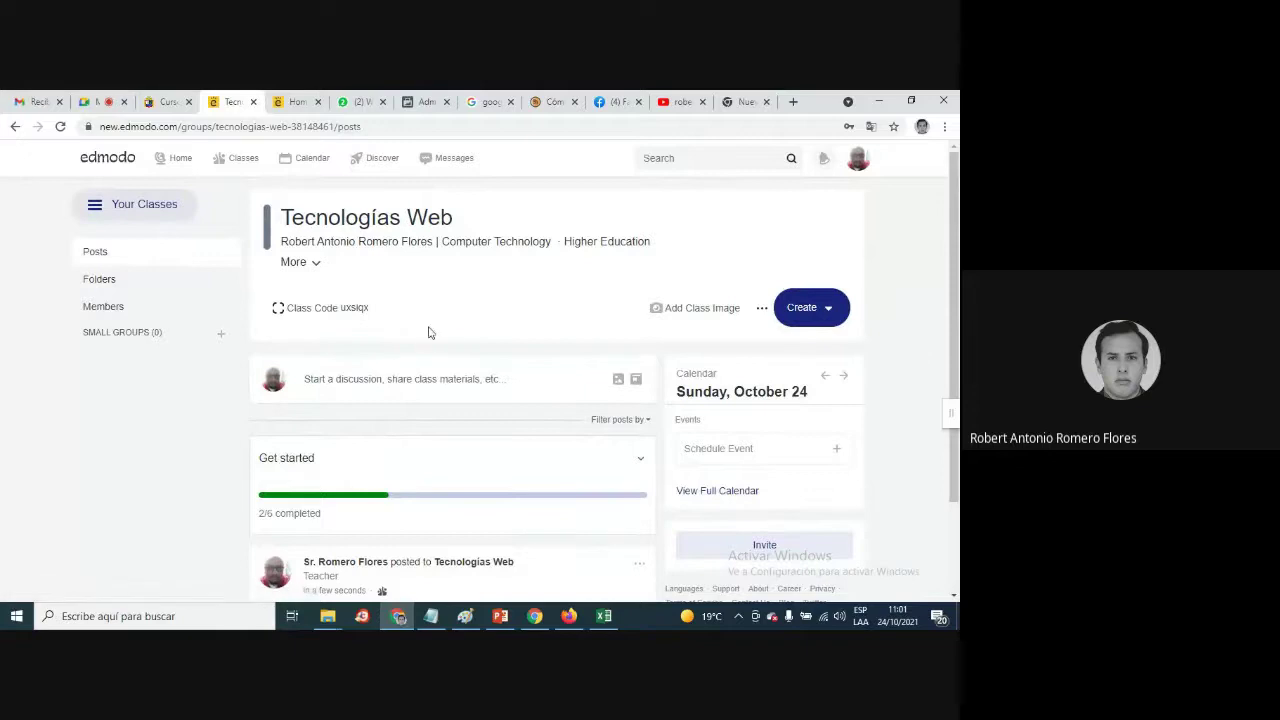
{"action": "scroll", "coordinate": [449, 343], "scroll_direction": "down", "scroll_amount": 2}
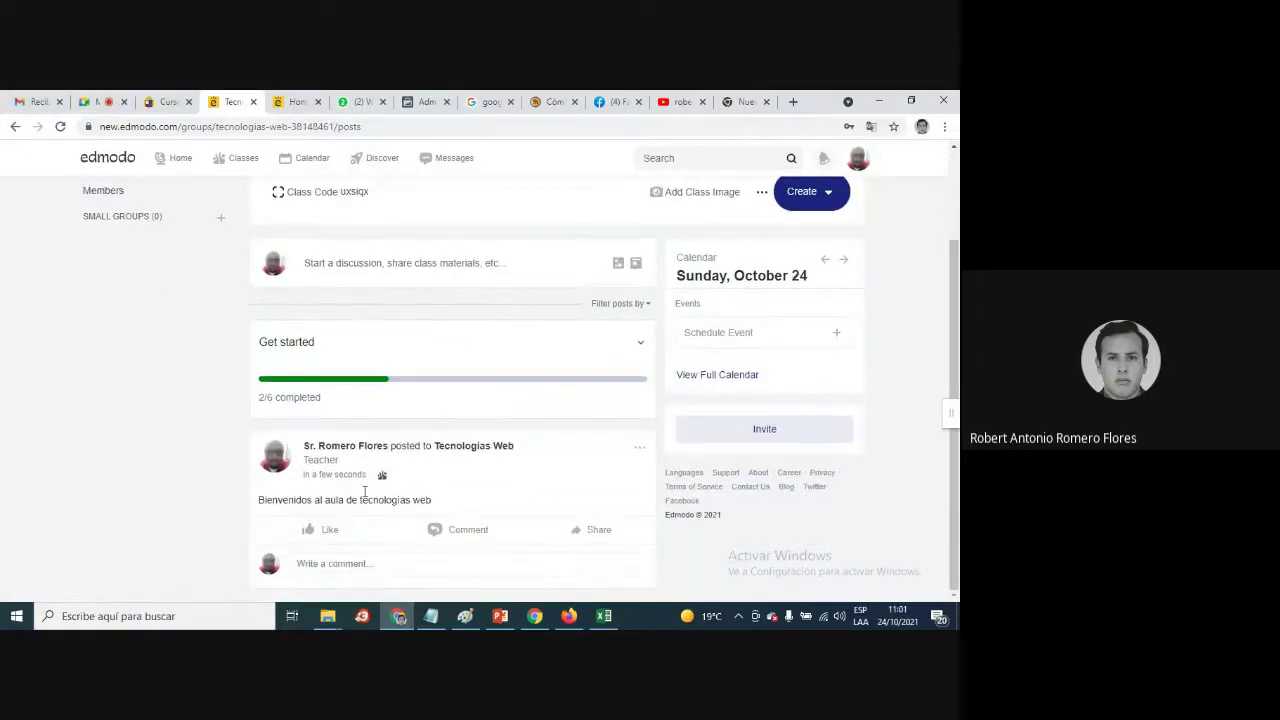
Start a post 'nuestro logo' with herramientas-y-recursos-para-crear-curso-online.png attached.
{"action": "left_click", "coordinate": [377, 265]}
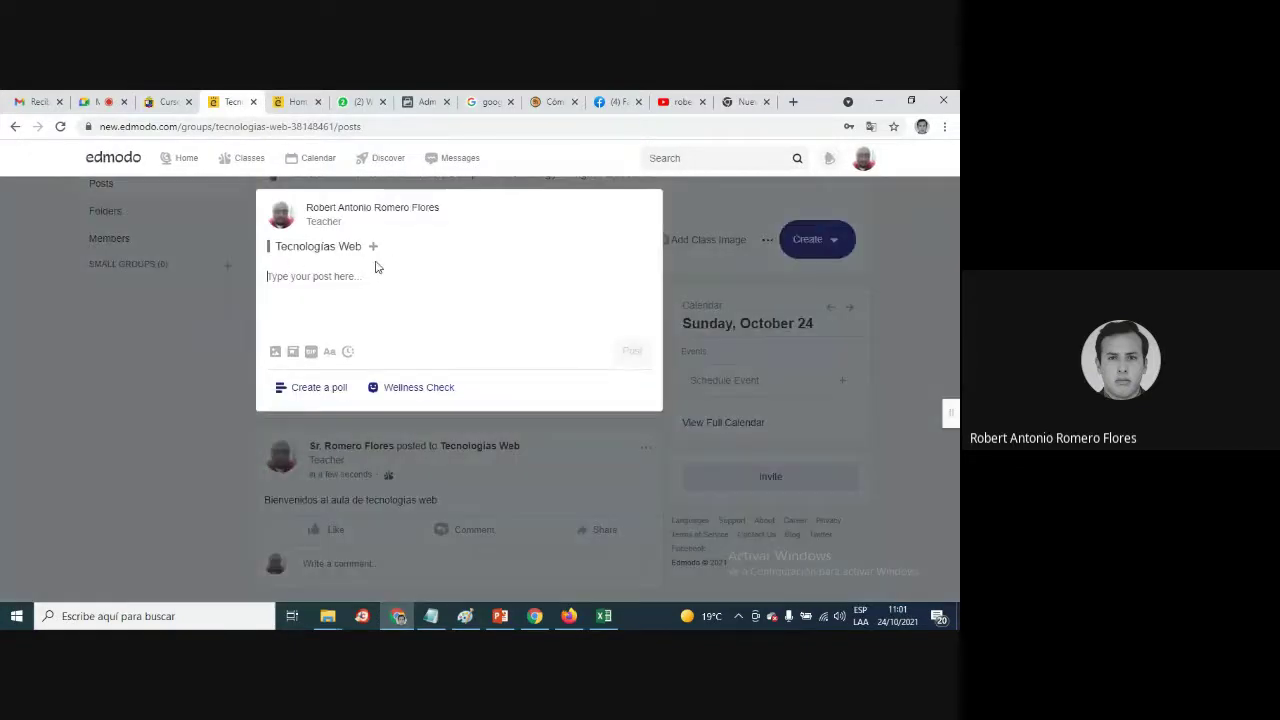
{"action": "left_click", "coordinate": [272, 352]}
{"action": "double_click", "coordinate": [310, 225]}
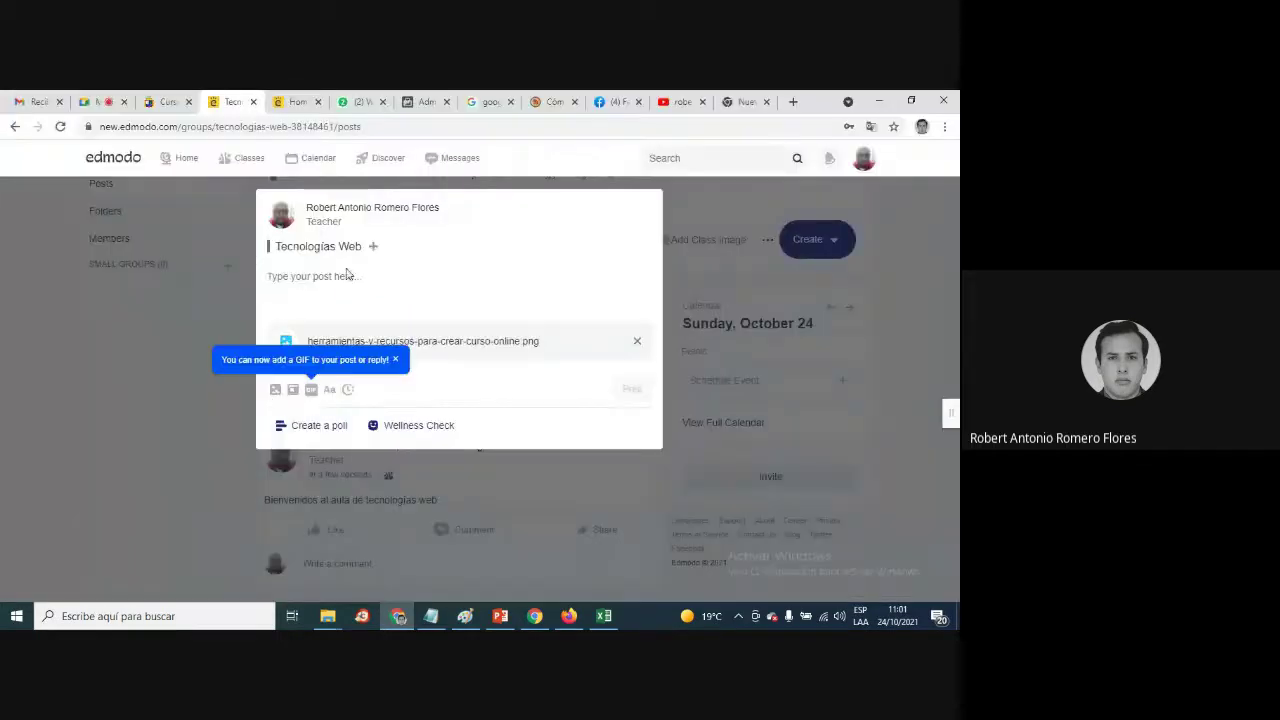
{"action": "left_click", "coordinate": [376, 289]}
{"action": "type", "text": "nuestro logo"}
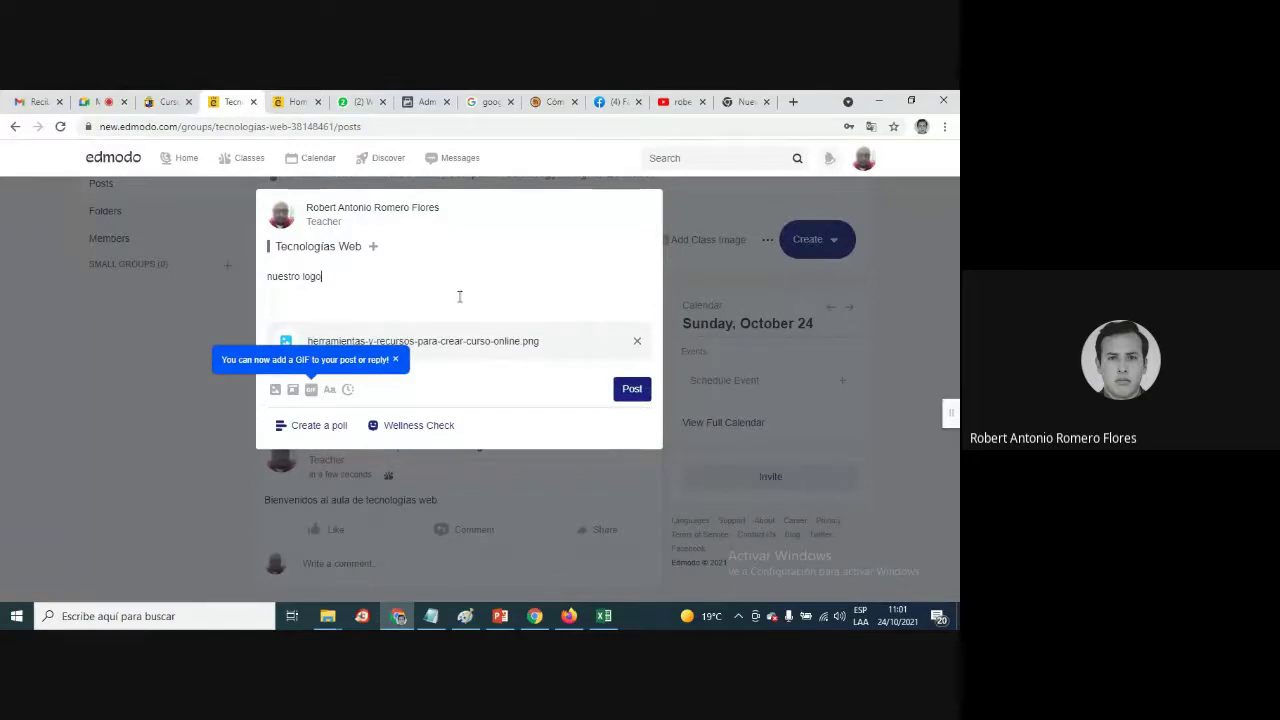
{"action": "key", "text": "Return"}
Attach Khaby_Lame_POST.jpeg as a second image, publish the post, and check it in the feed.
{"action": "left_click", "coordinate": [278, 390]}
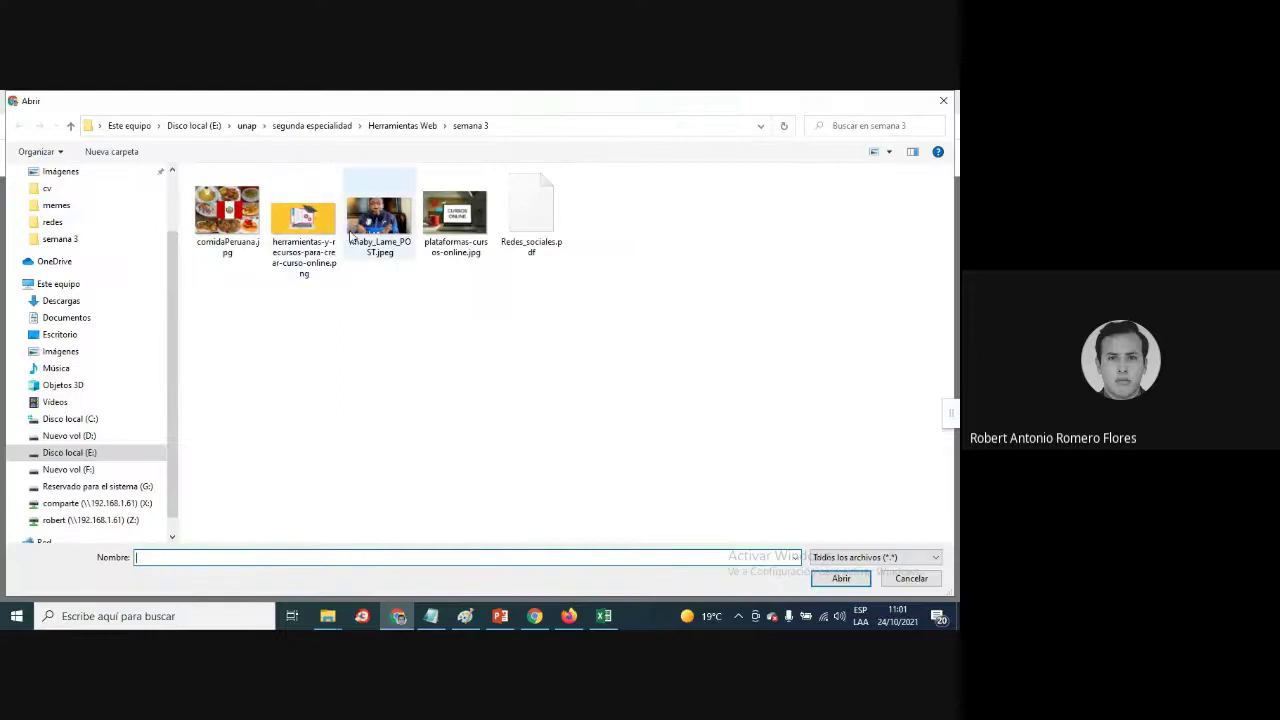
{"action": "double_click", "coordinate": [390, 225]}
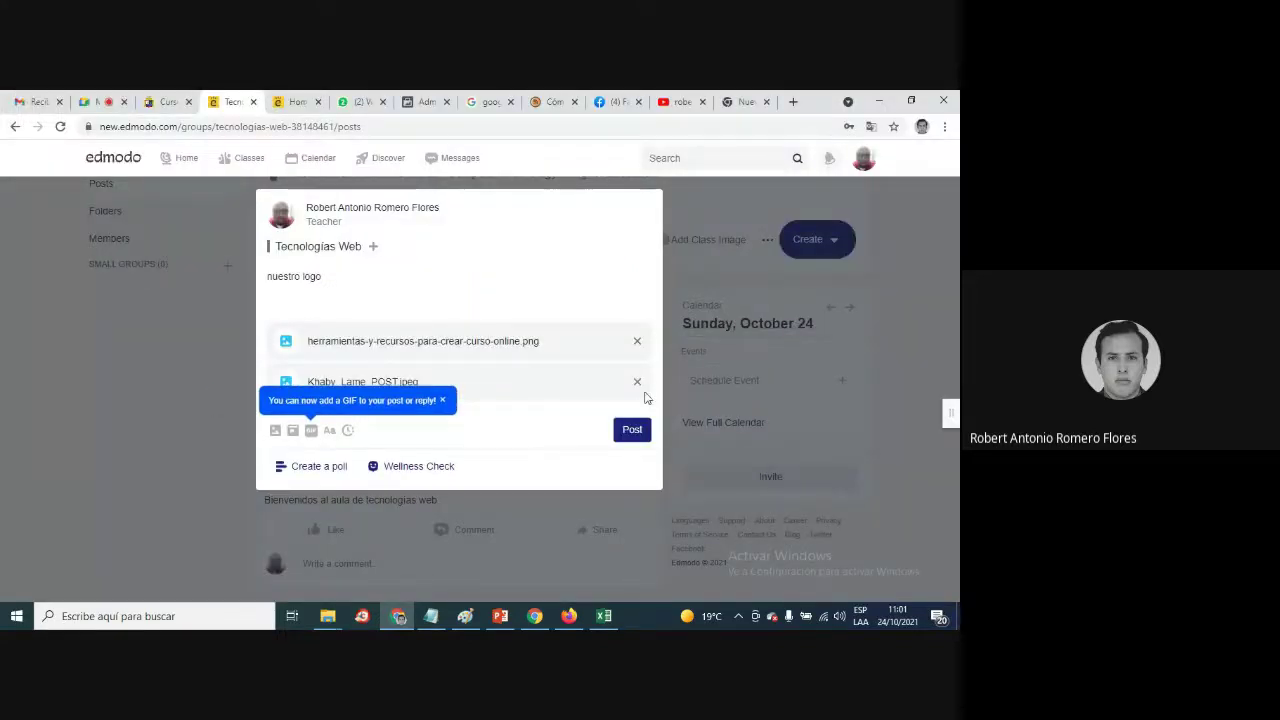
{"action": "left_click", "coordinate": [631, 432]}
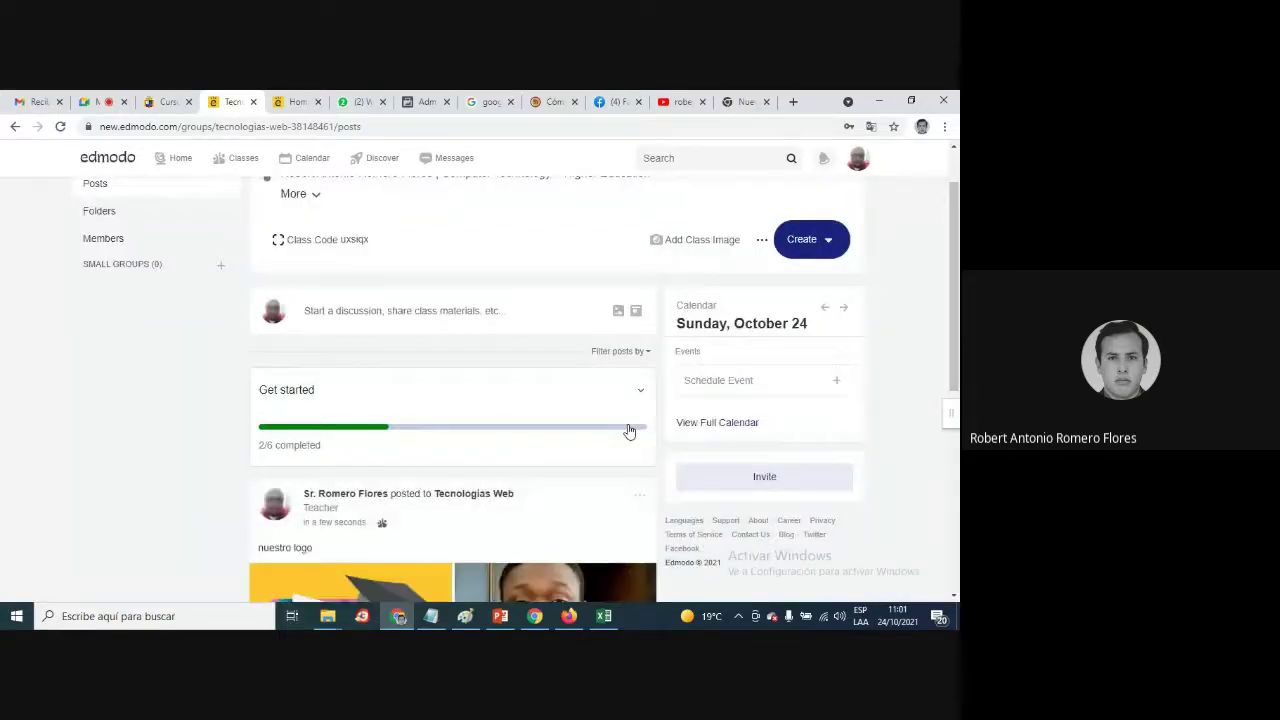
{"action": "scroll", "coordinate": [629, 427], "scroll_direction": "down", "scroll_amount": 3}
{"action": "scroll", "coordinate": [628, 425], "scroll_direction": "down", "scroll_amount": 1}
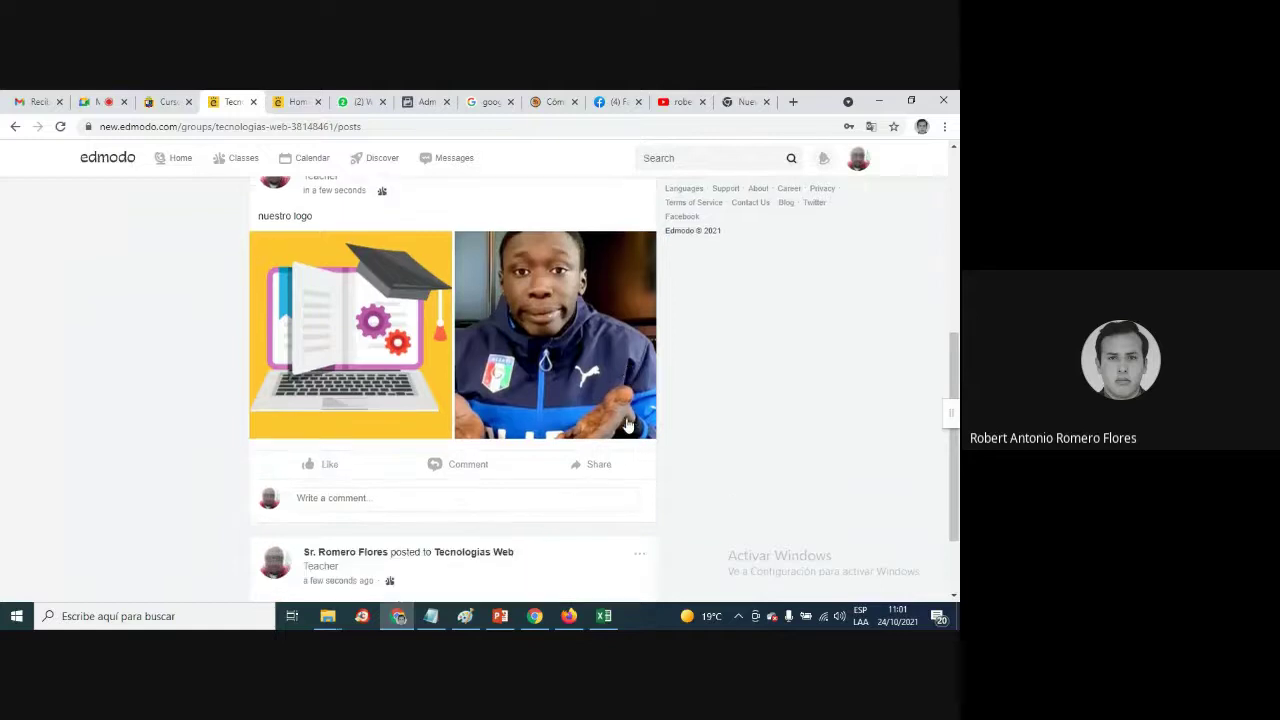
{"action": "scroll", "coordinate": [628, 425], "scroll_direction": "up", "scroll_amount": 2}
{"action": "scroll", "coordinate": [674, 423], "scroll_direction": "down", "scroll_amount": 2}
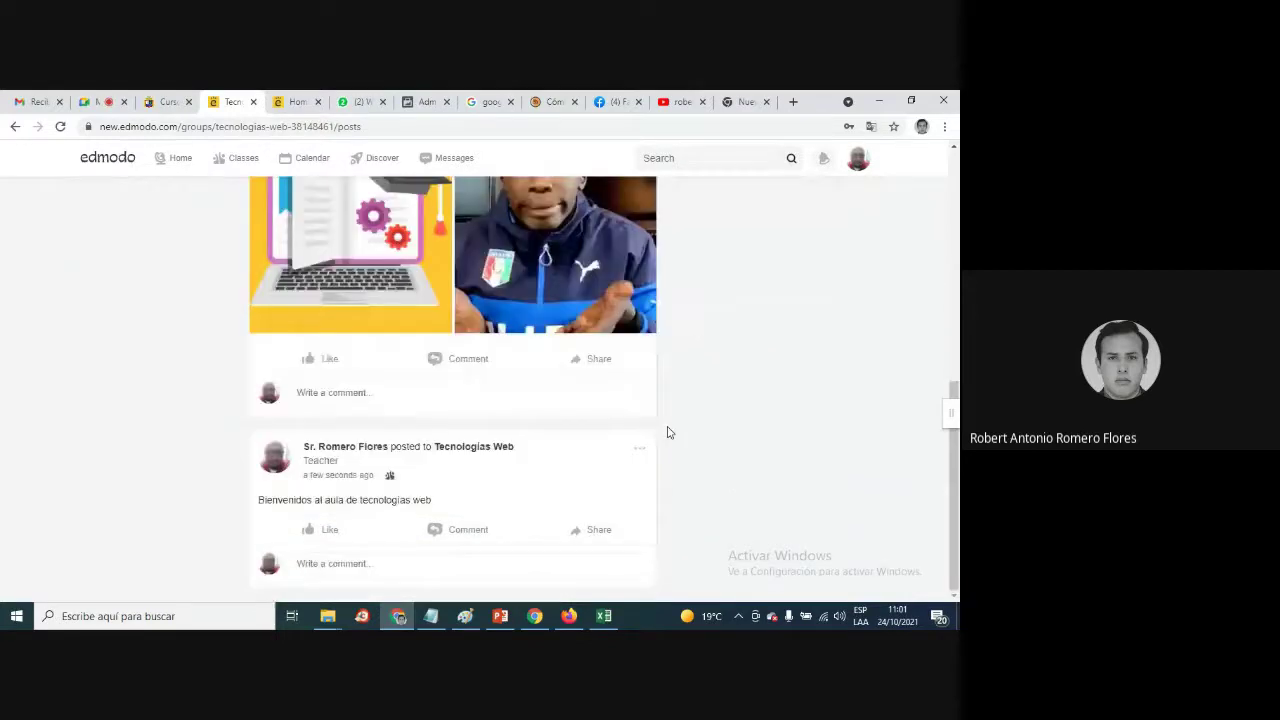
{"action": "scroll", "coordinate": [674, 423], "scroll_direction": "up", "scroll_amount": 5}
{"action": "scroll", "coordinate": [669, 432], "scroll_direction": "down", "scroll_amount": 3}
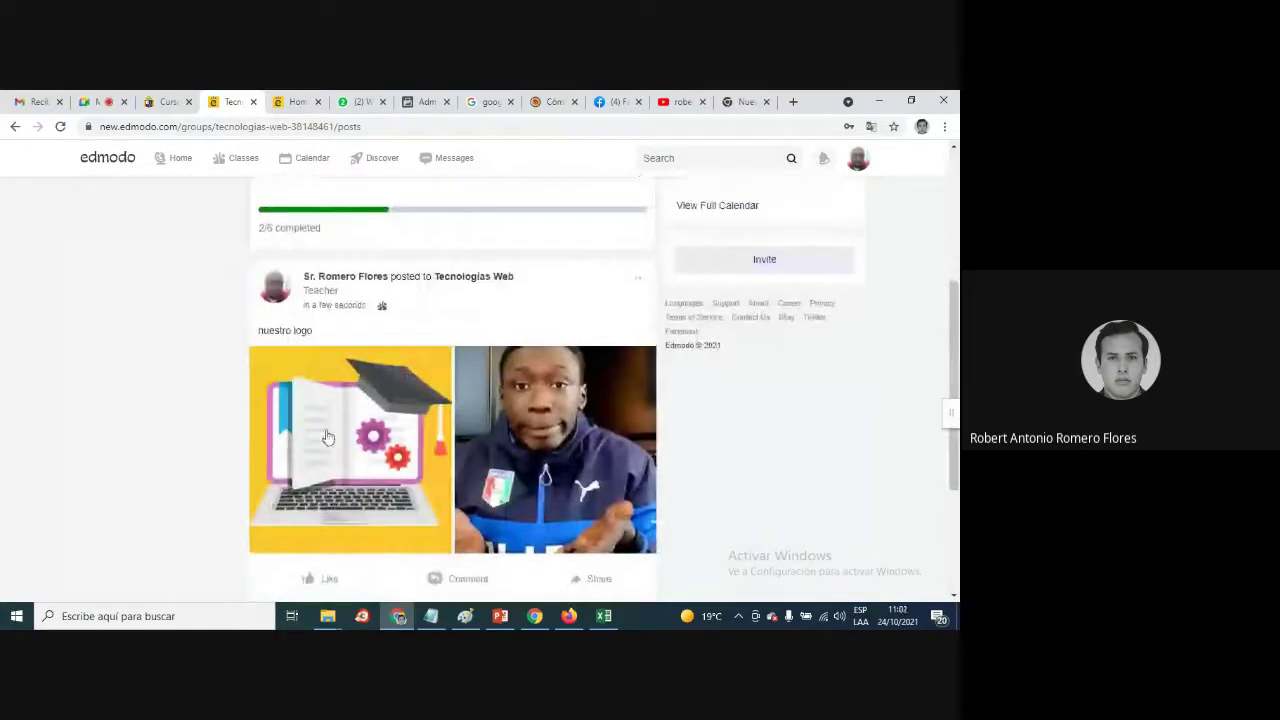
{"action": "scroll", "coordinate": [356, 434], "scroll_direction": "down", "scroll_amount": 2}
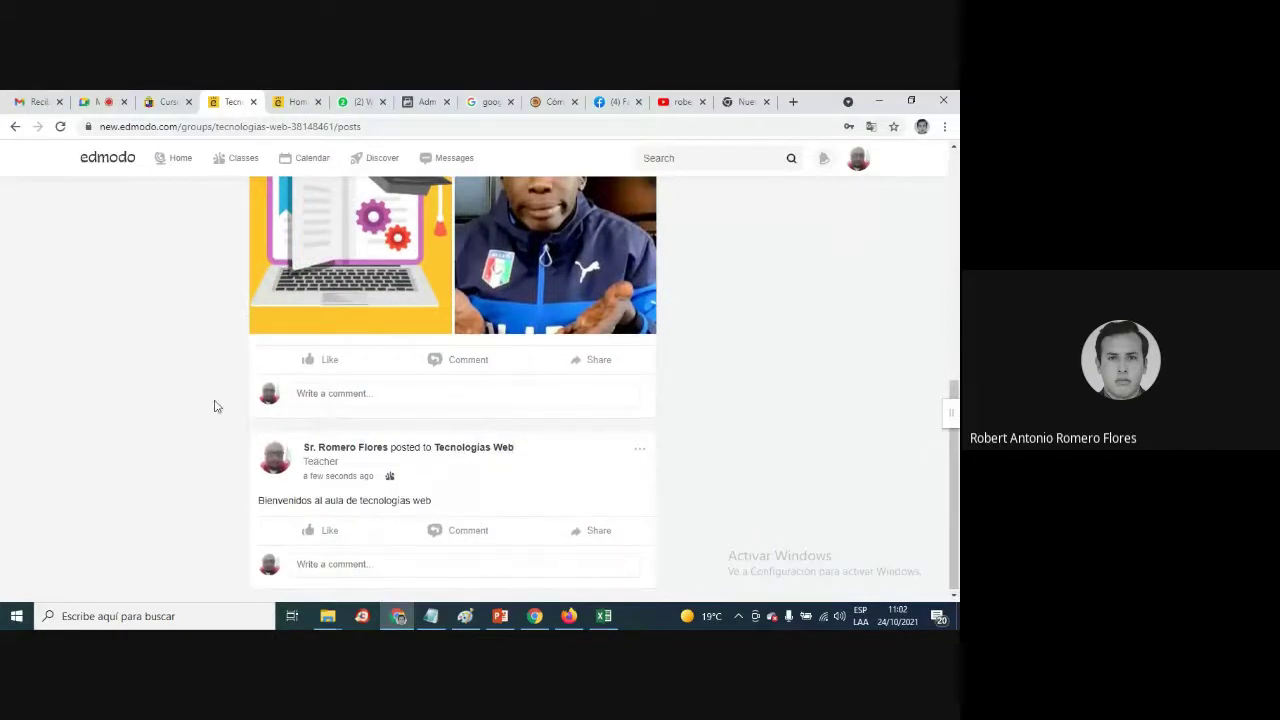
{"action": "scroll", "coordinate": [213, 405], "scroll_direction": "up", "scroll_amount": 5}
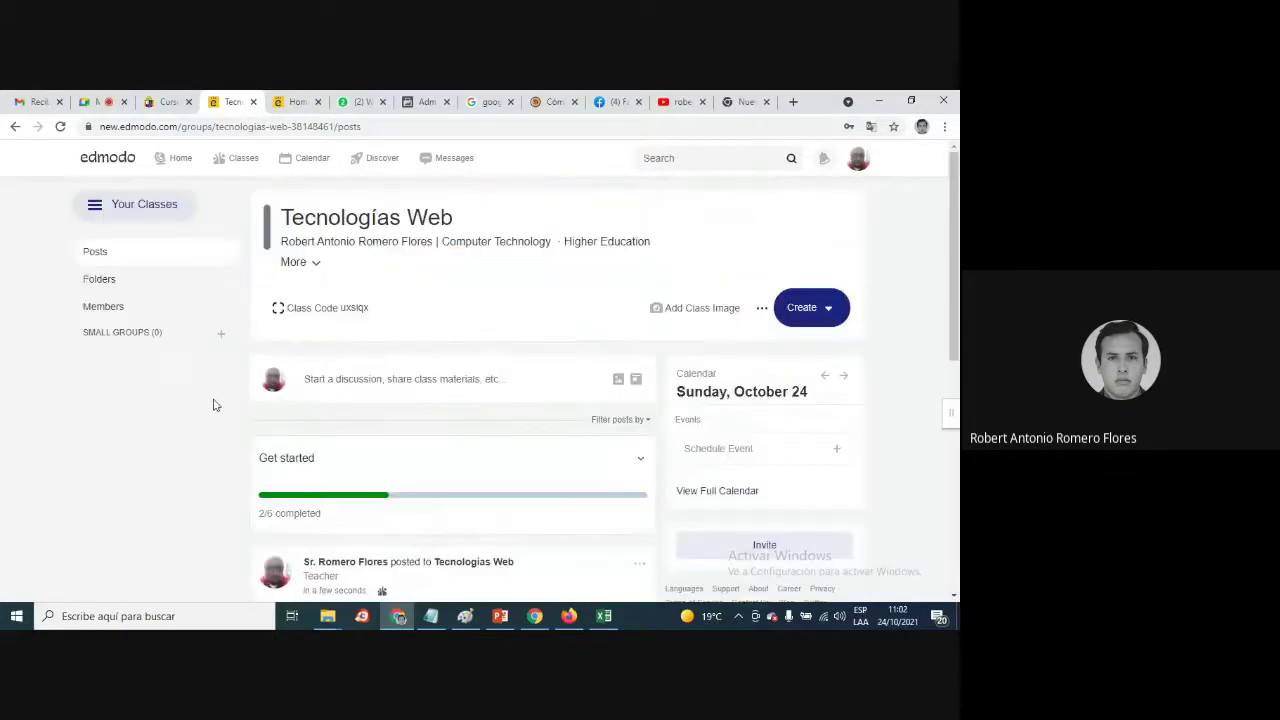
Start a new blank assignment from the Create menu, then return to the Tecnologías Web class page.
{"action": "left_click", "coordinate": [830, 308]}
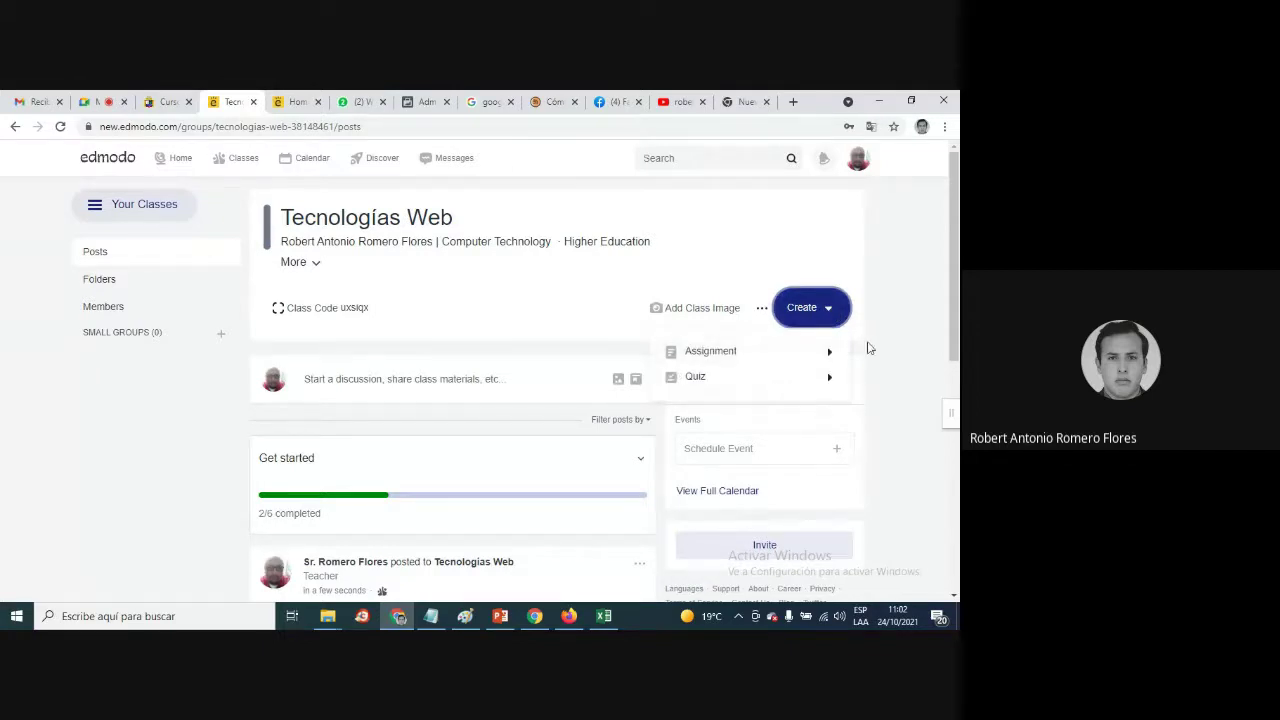
{"action": "left_click", "coordinate": [826, 314]}
{"action": "left_click", "coordinate": [828, 314]}
{"action": "mouse_move", "coordinate": [784, 358]}
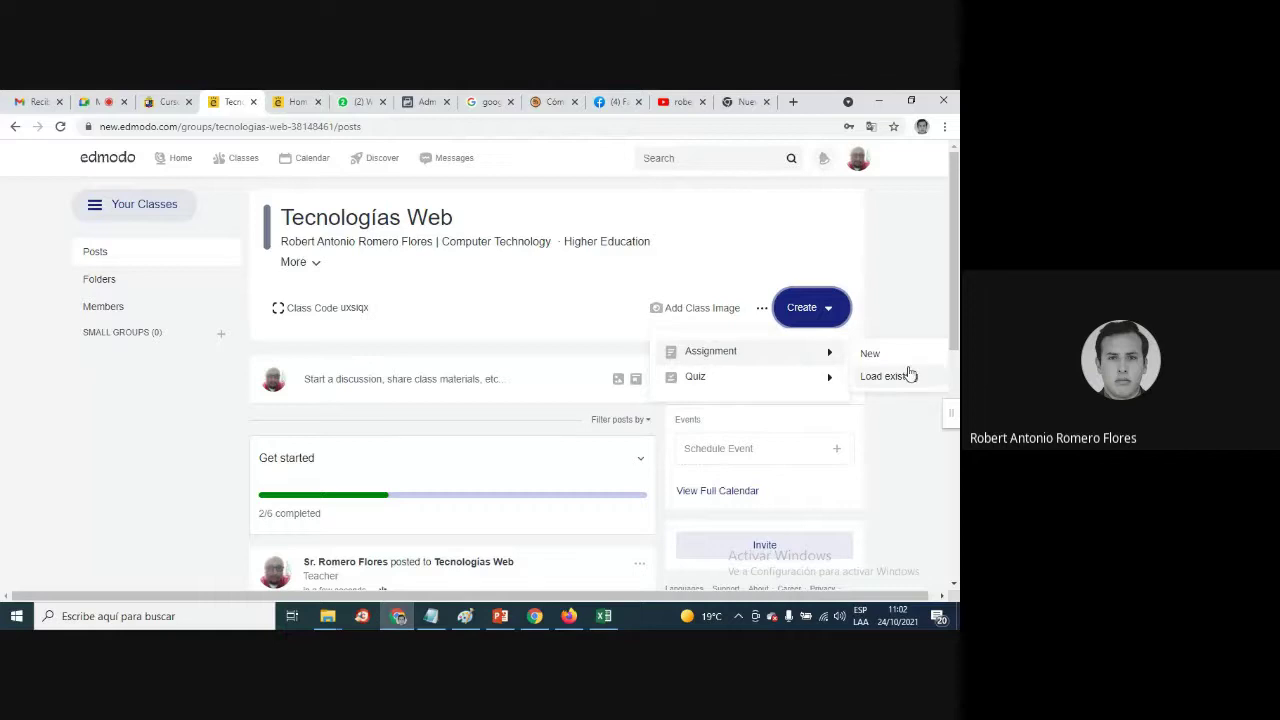
{"action": "mouse_move", "coordinate": [749, 380]}
{"action": "left_click", "coordinate": [890, 359]}
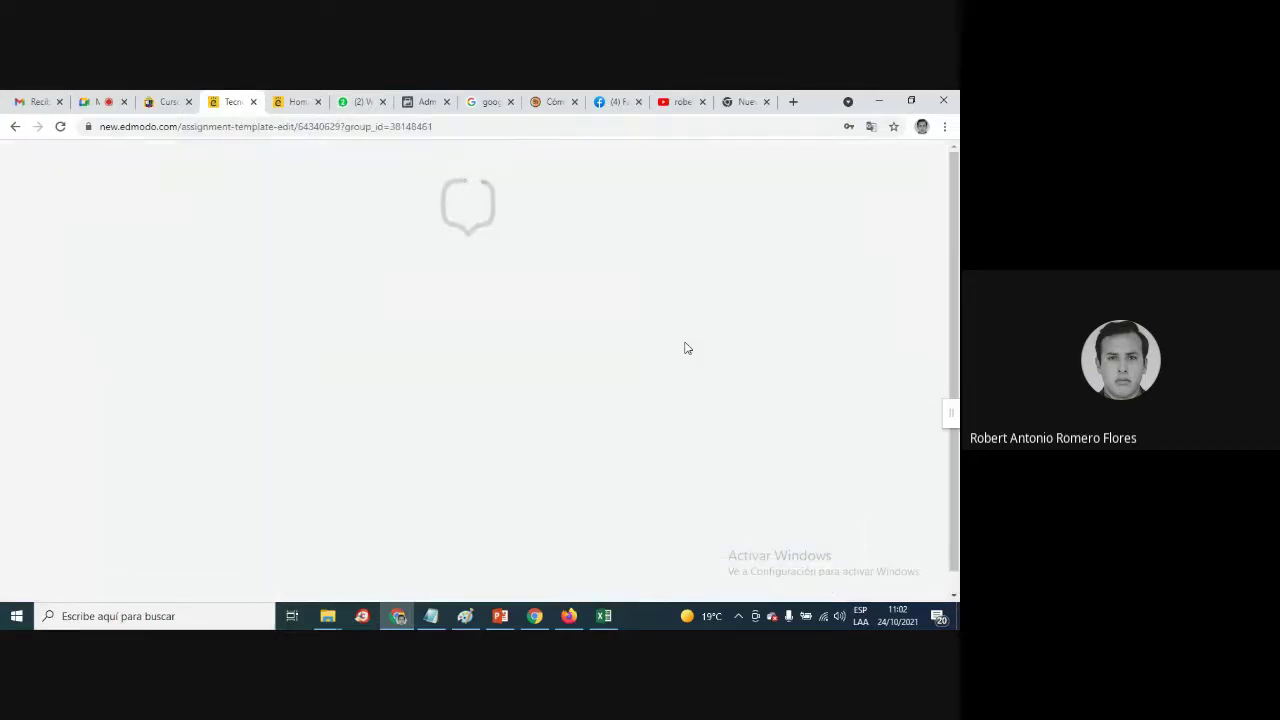
{"action": "left_click", "coordinate": [15, 126]}
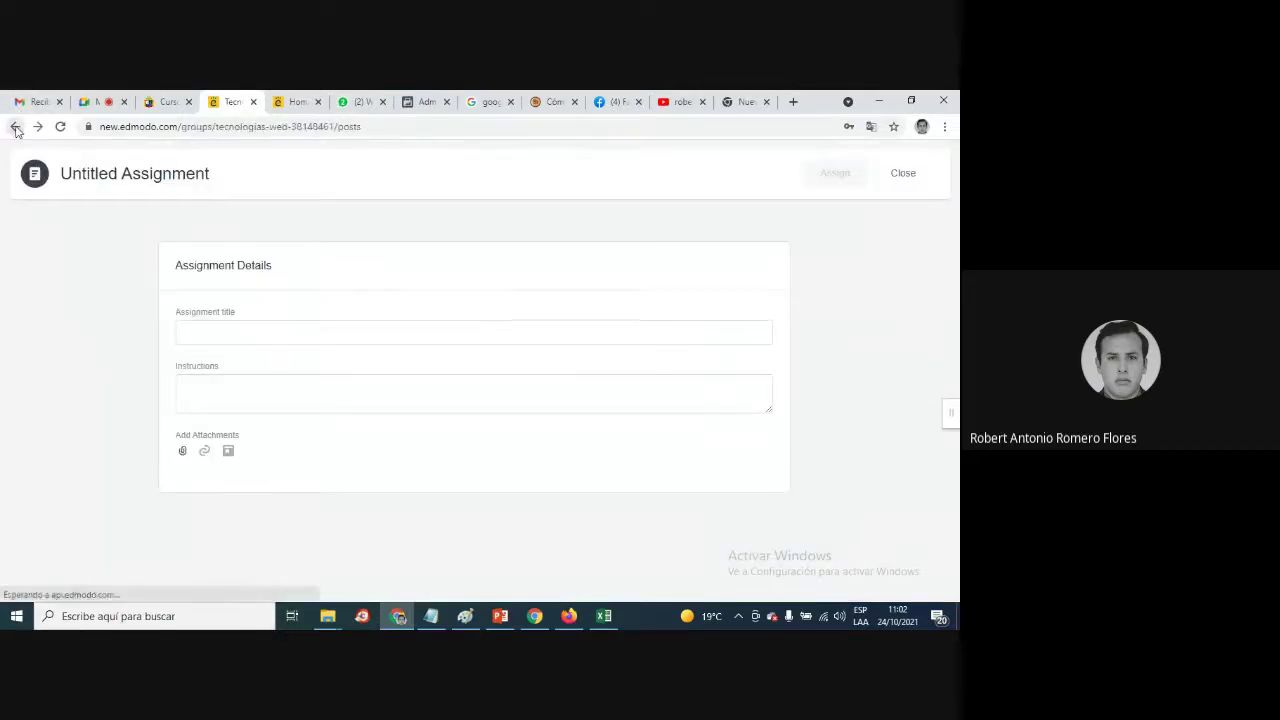
Start a new blank assignment from Create > Assignment again.
{"action": "left_click", "coordinate": [826, 312]}
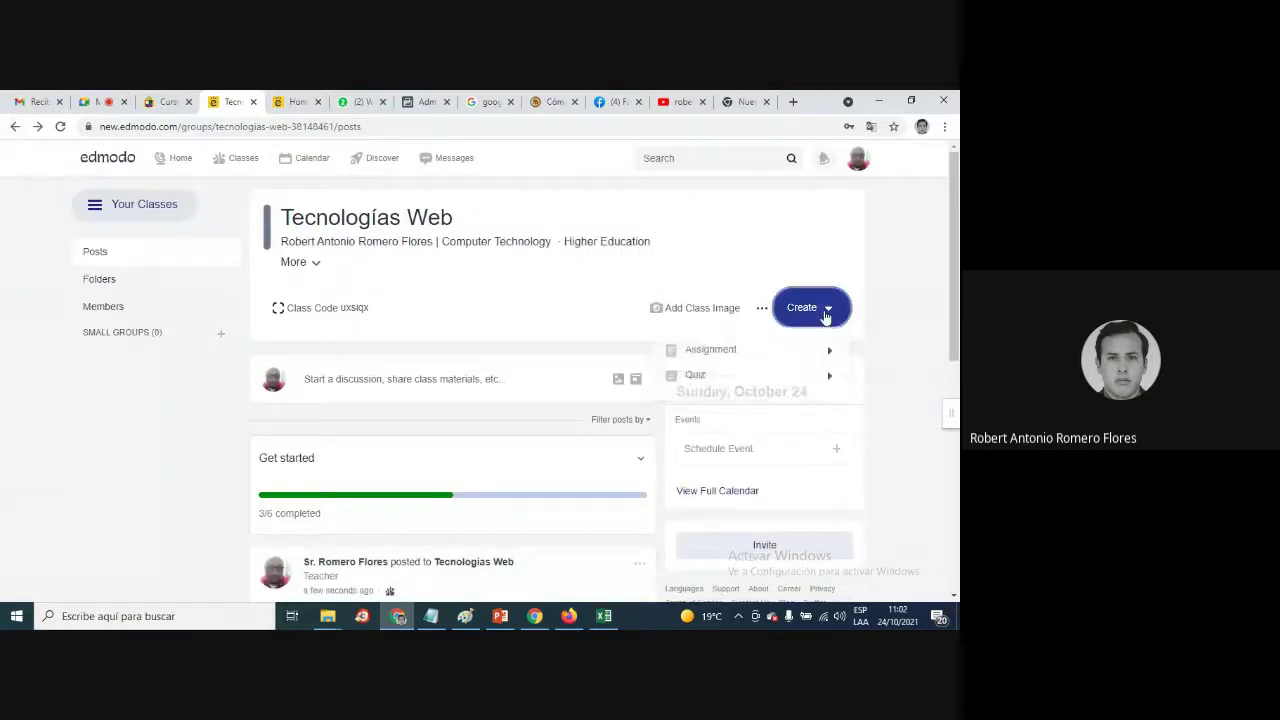
{"action": "mouse_move", "coordinate": [776, 355]}
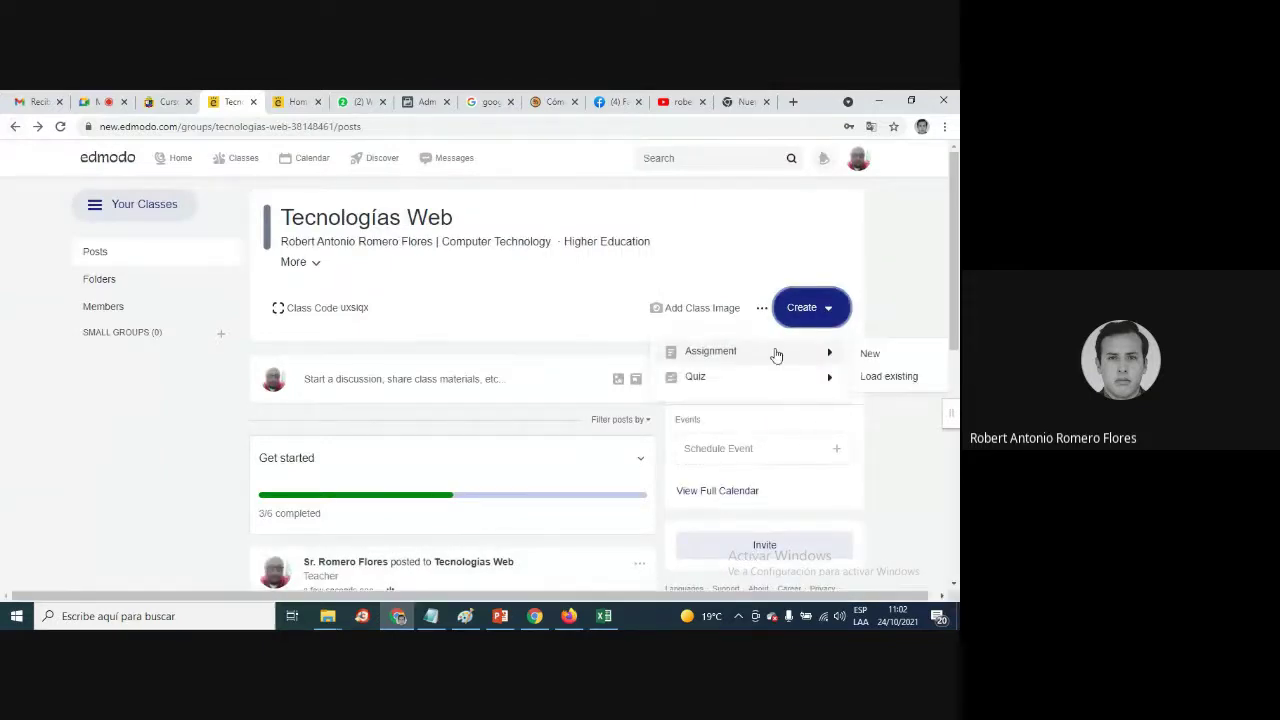
{"action": "left_click", "coordinate": [883, 358]}
Title the new assignment 'Crear campaña publicitaria en facebook'.
{"action": "left_click", "coordinate": [319, 333]}
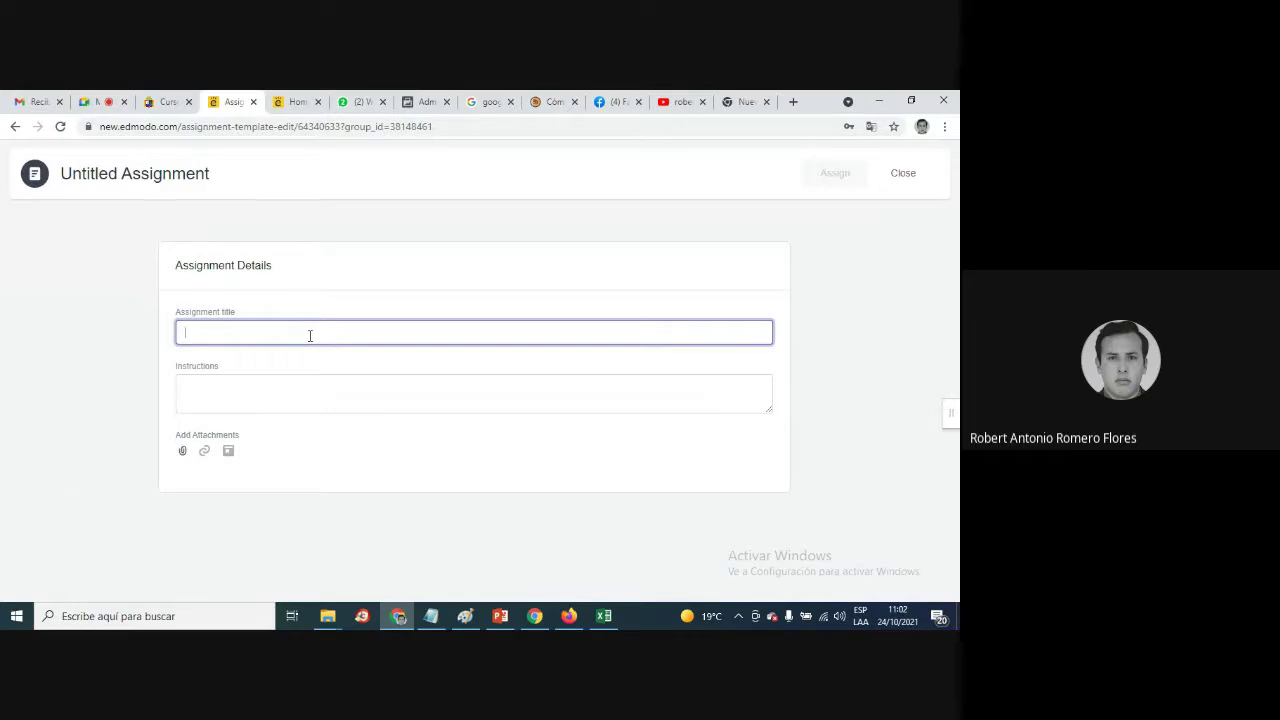
{"action": "type", "text": "Crear c"}
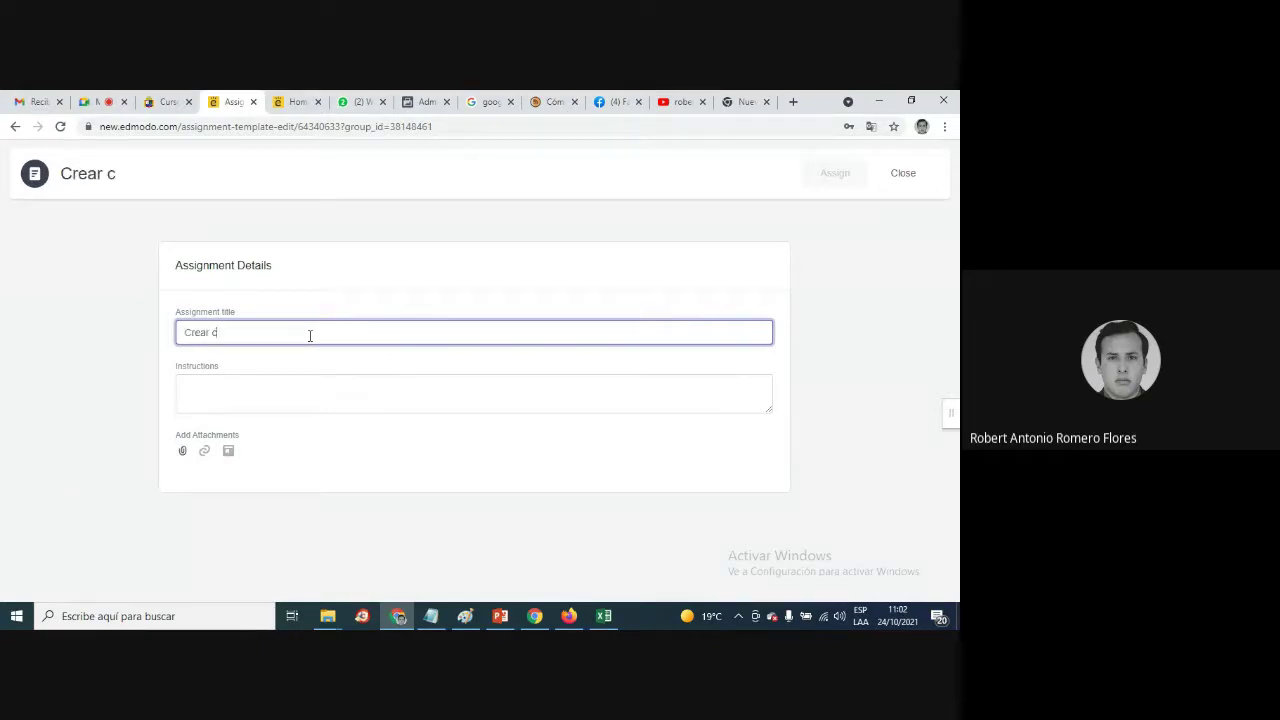
{"action": "type", "text": "ampp"}
{"action": "key", "text": "BackSpace"}
{"action": "key", "text": "BackSpace"}
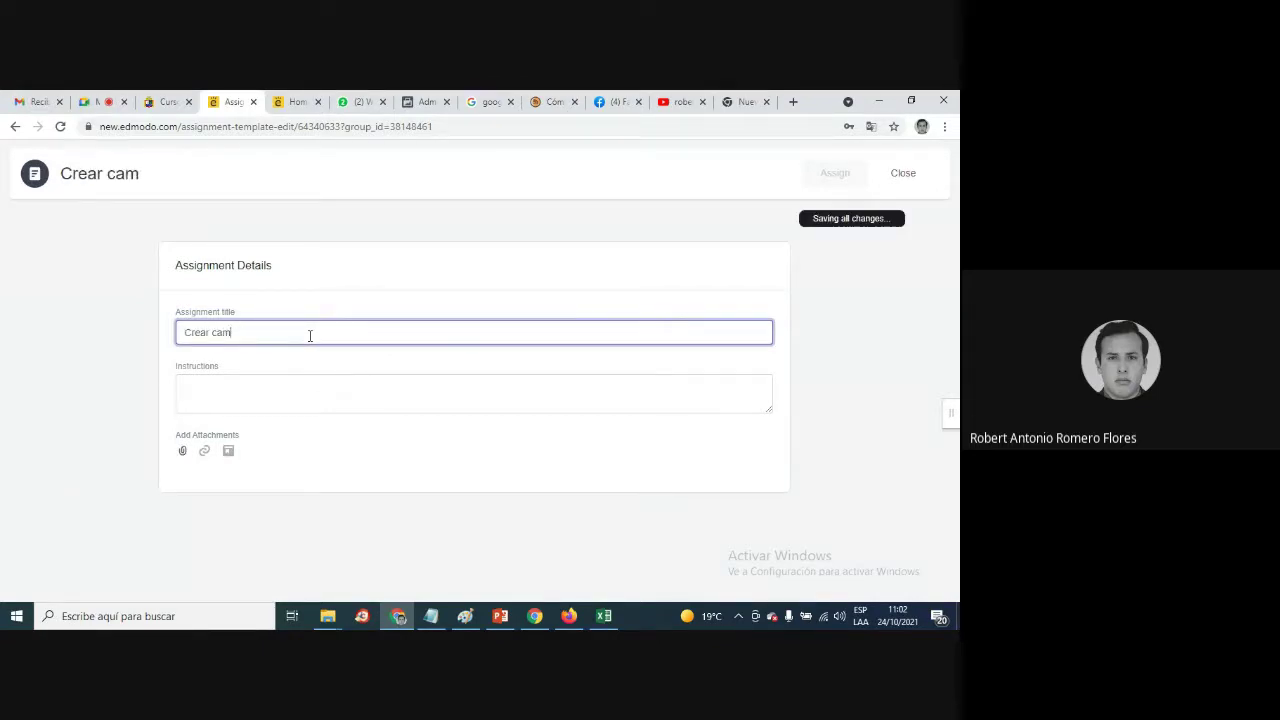
{"action": "type", "text": "paña publ"}
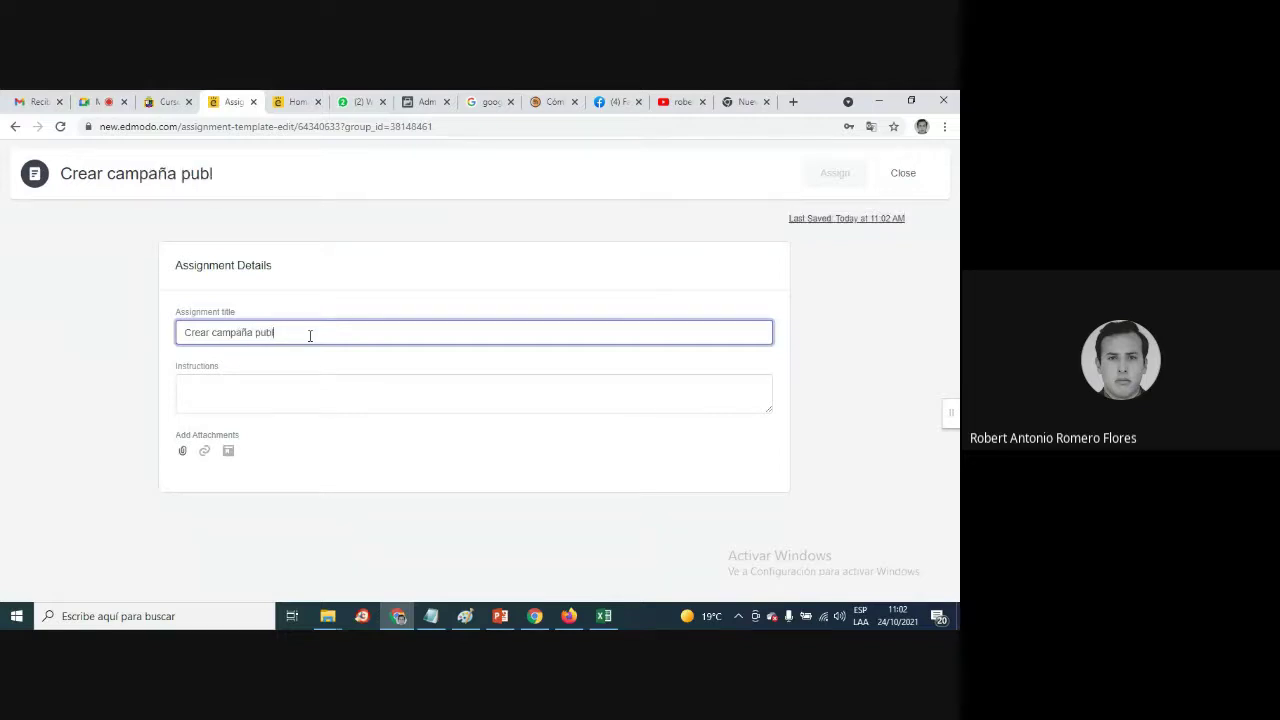
{"action": "type", "text": "icitari"}
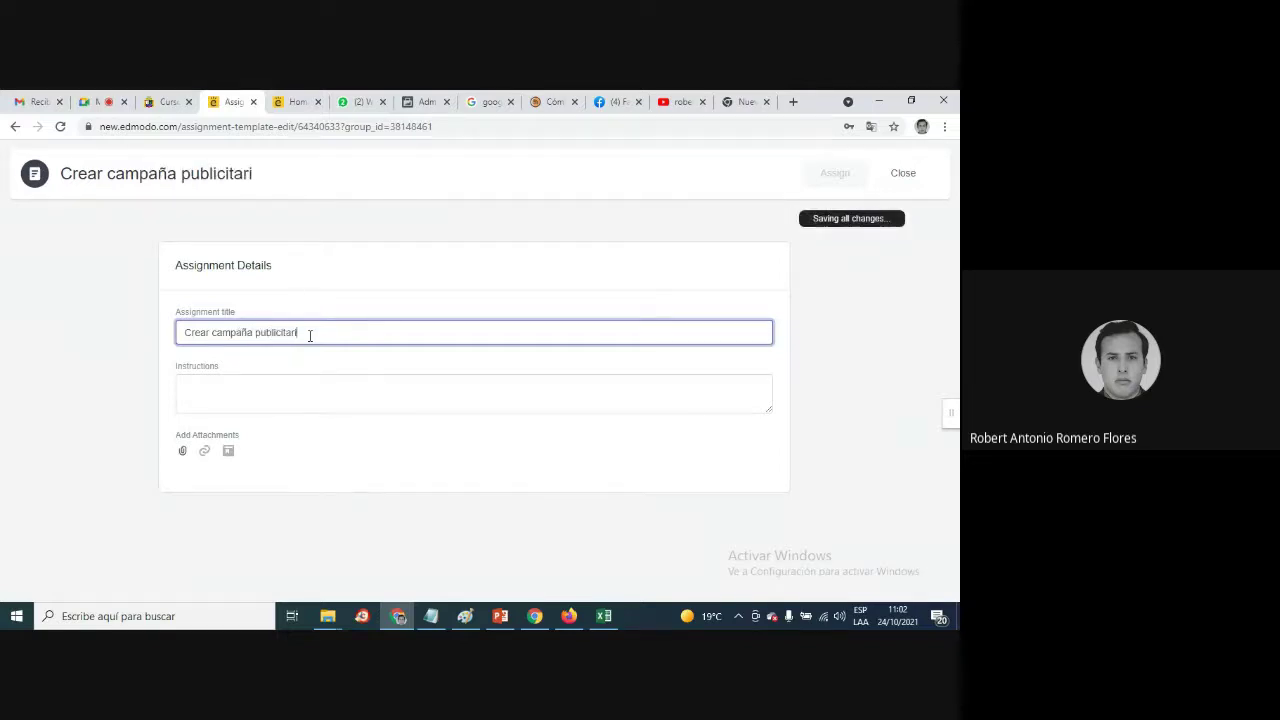
{"action": "type", "text": "a en facebook"}
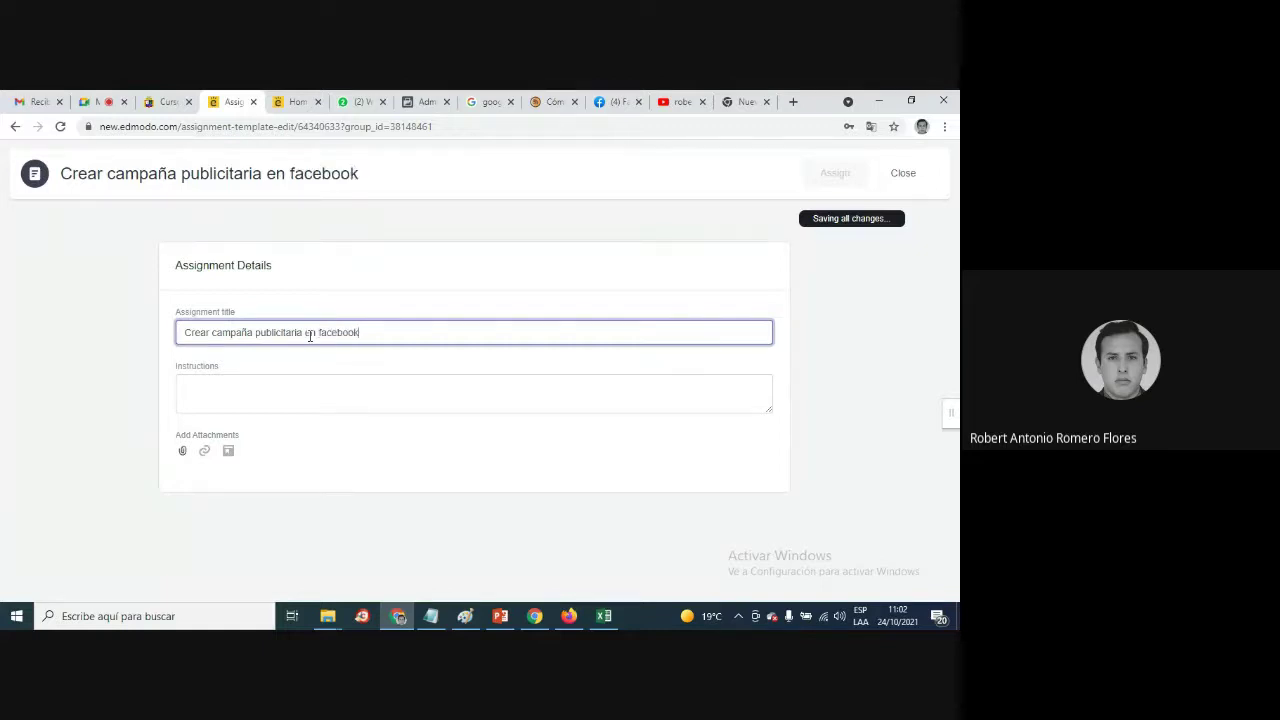
Write the instructions 'Cree una campaña focalizada' and save the assignment.
{"action": "left_click", "coordinate": [300, 380]}
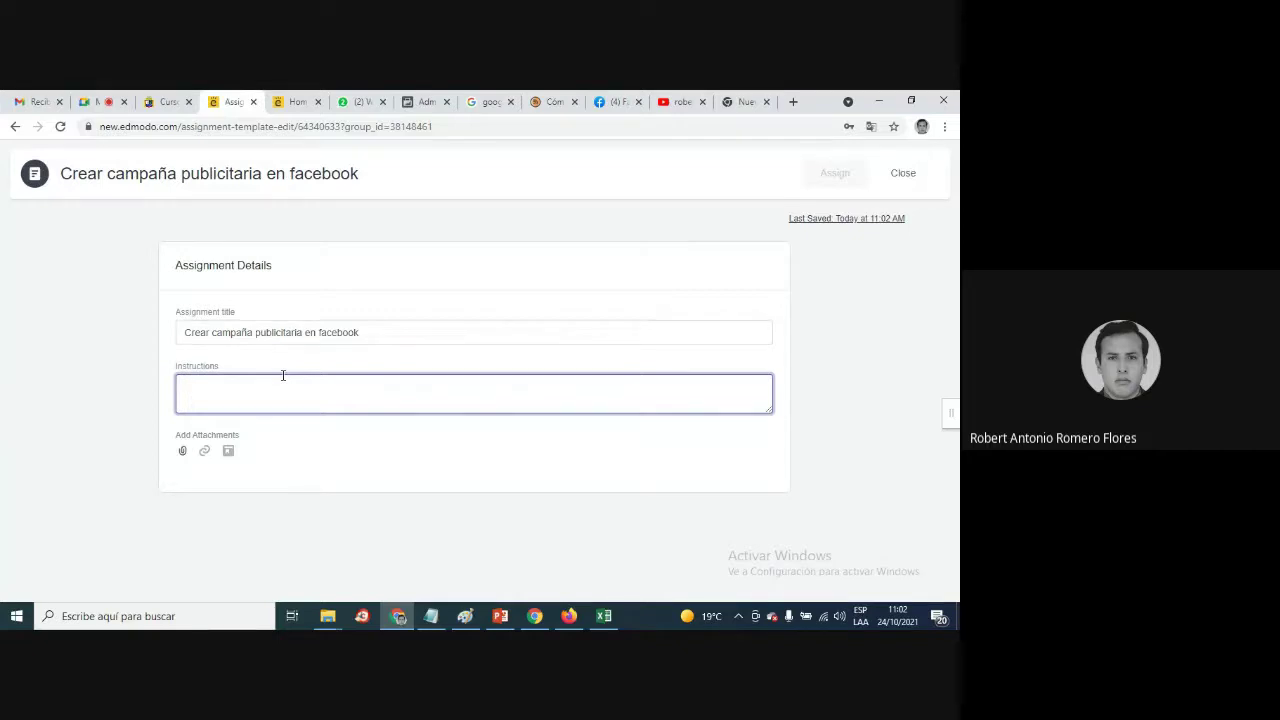
{"action": "type", "text": "Cre"}
{"action": "key", "text": "BackSpace"}
{"action": "key", "text": "BackSpace"}
{"action": "key", "text": "BackSpace"}
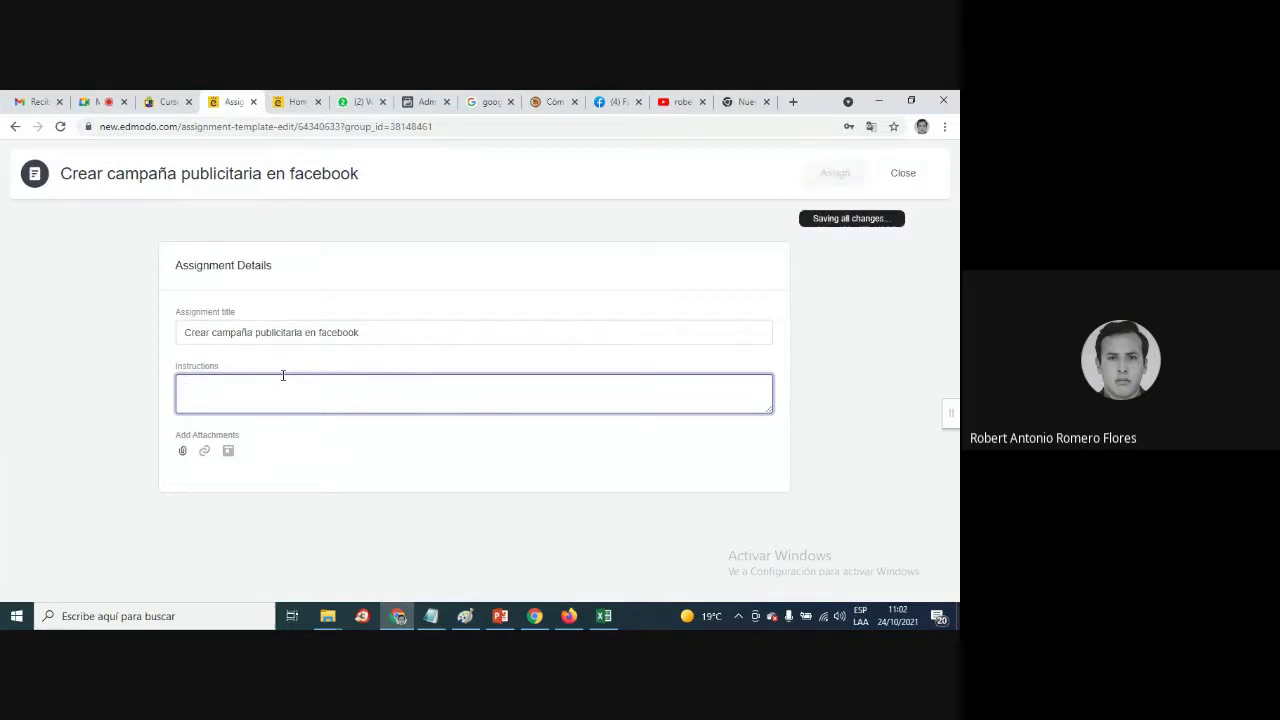
{"action": "type", "text": "Cree un"}
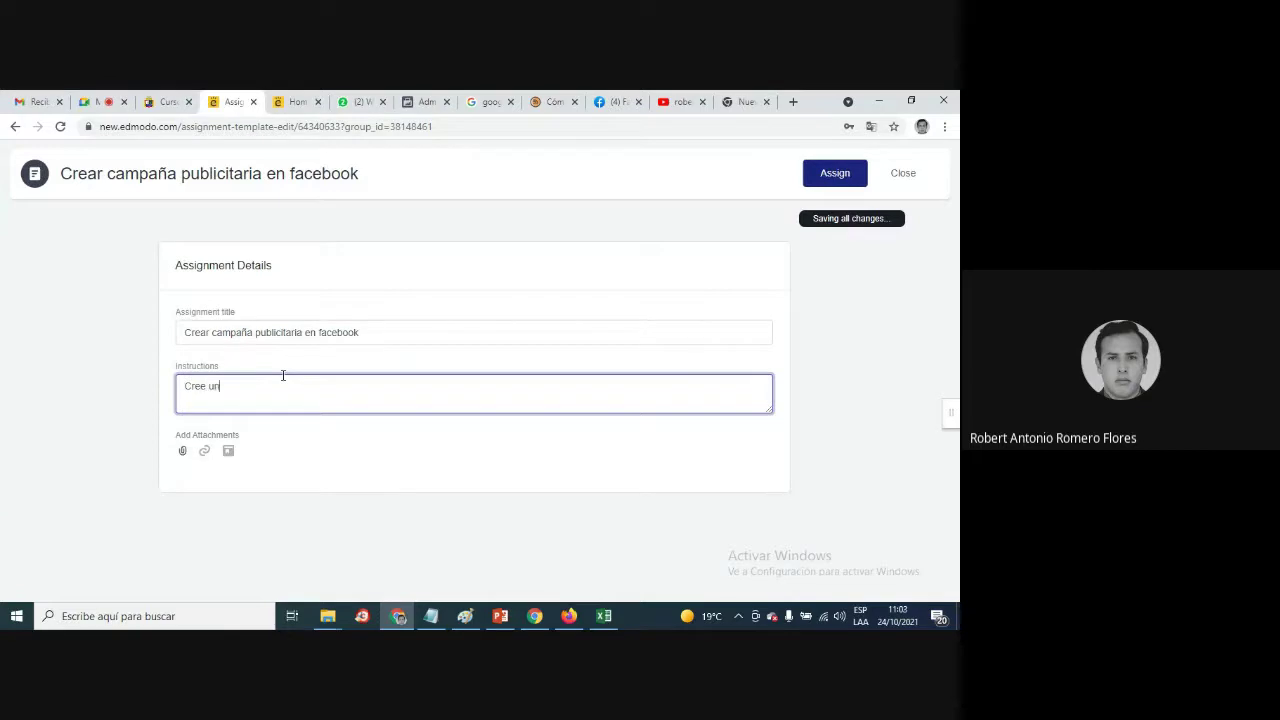
{"action": "type", "text": "a campala"}
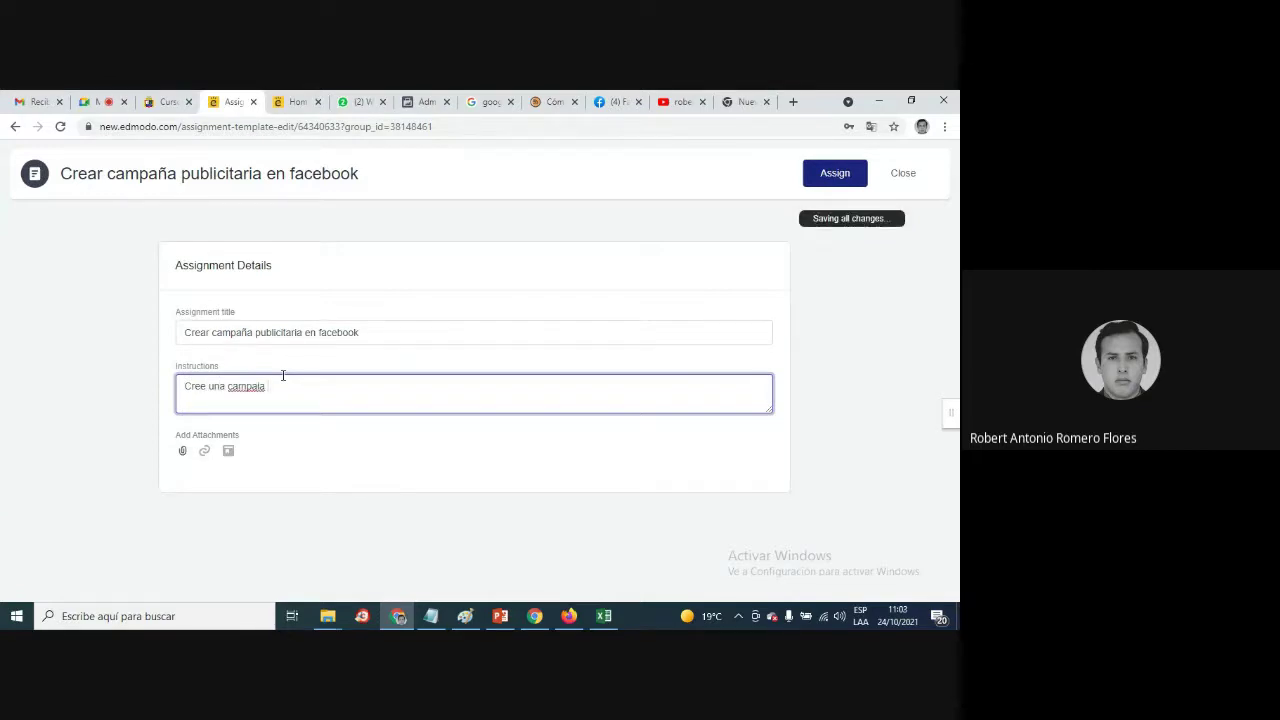
{"action": "key", "text": "BackSpace"}
{"action": "key", "text": "BackSpace"}
{"action": "key", "text": "BackSpace"}
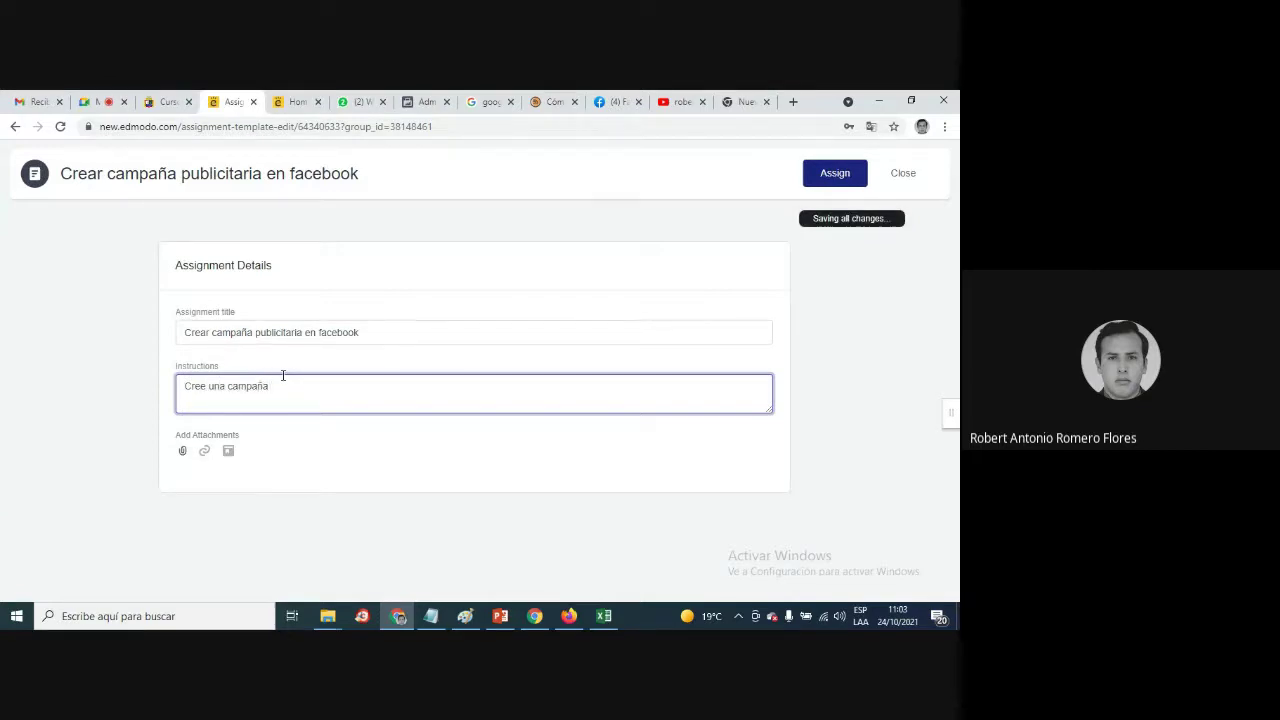
{"action": "type", "text": "ña focalizia"}
{"action": "type", "text": "a"}
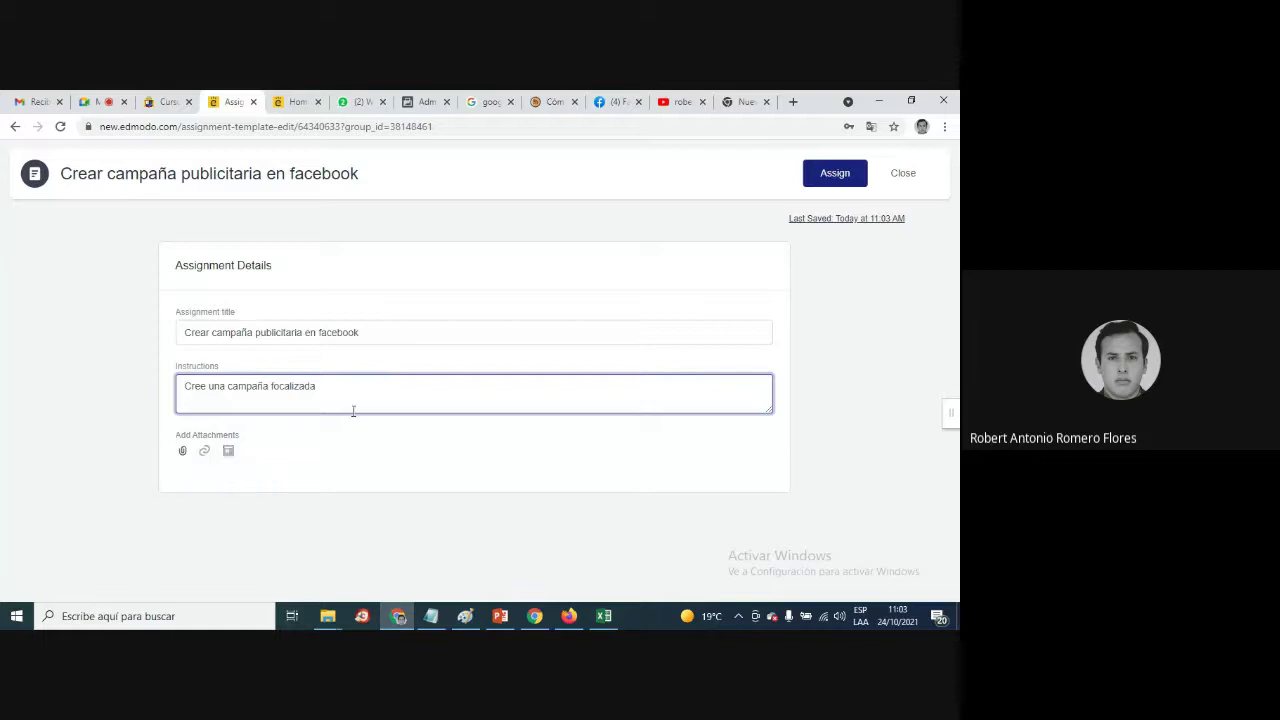
{"action": "left_click", "coordinate": [838, 174]}
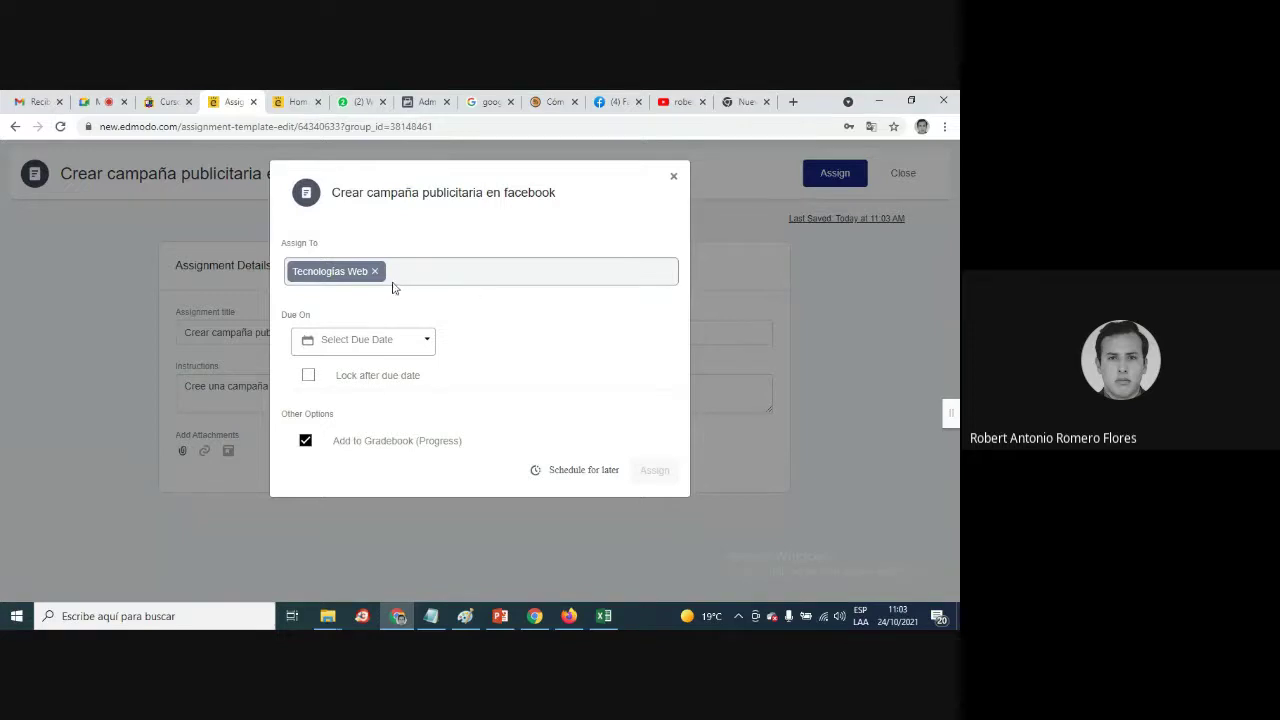
Set the assignment's due date to October 28.
{"action": "left_click", "coordinate": [425, 342]}
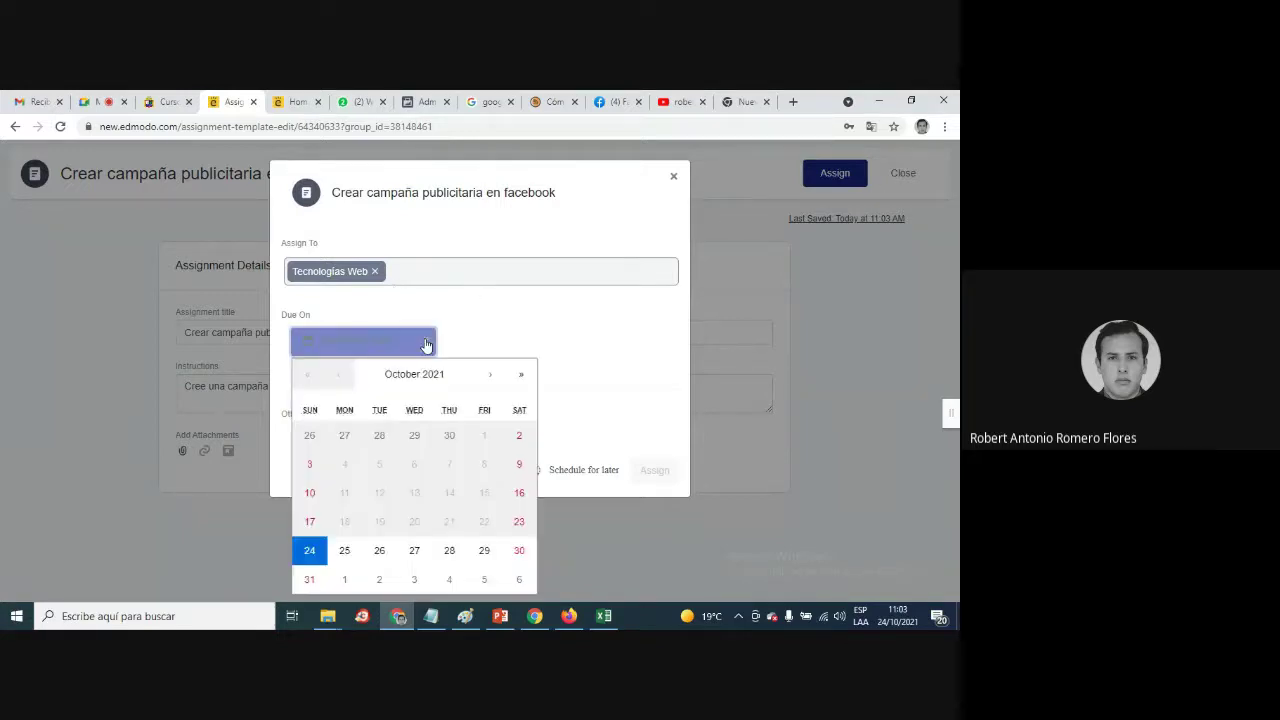
{"action": "left_click", "coordinate": [447, 551]}
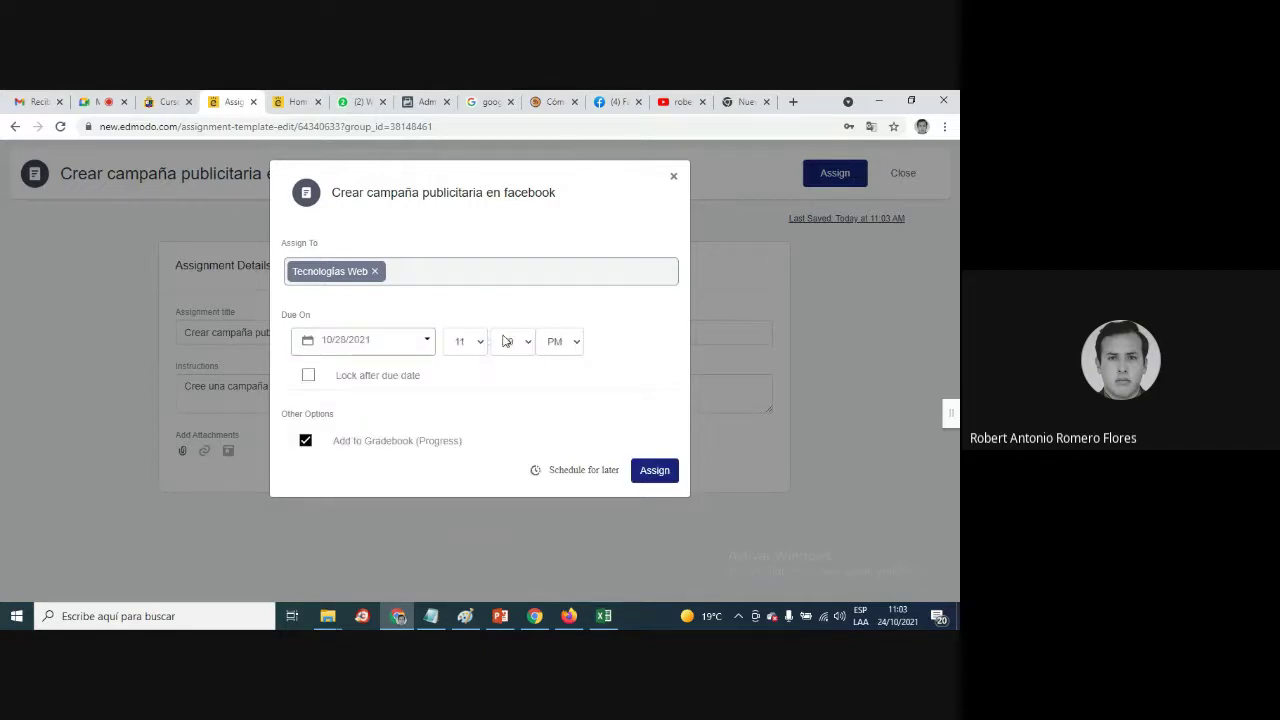
{"action": "left_click", "coordinate": [398, 340]}
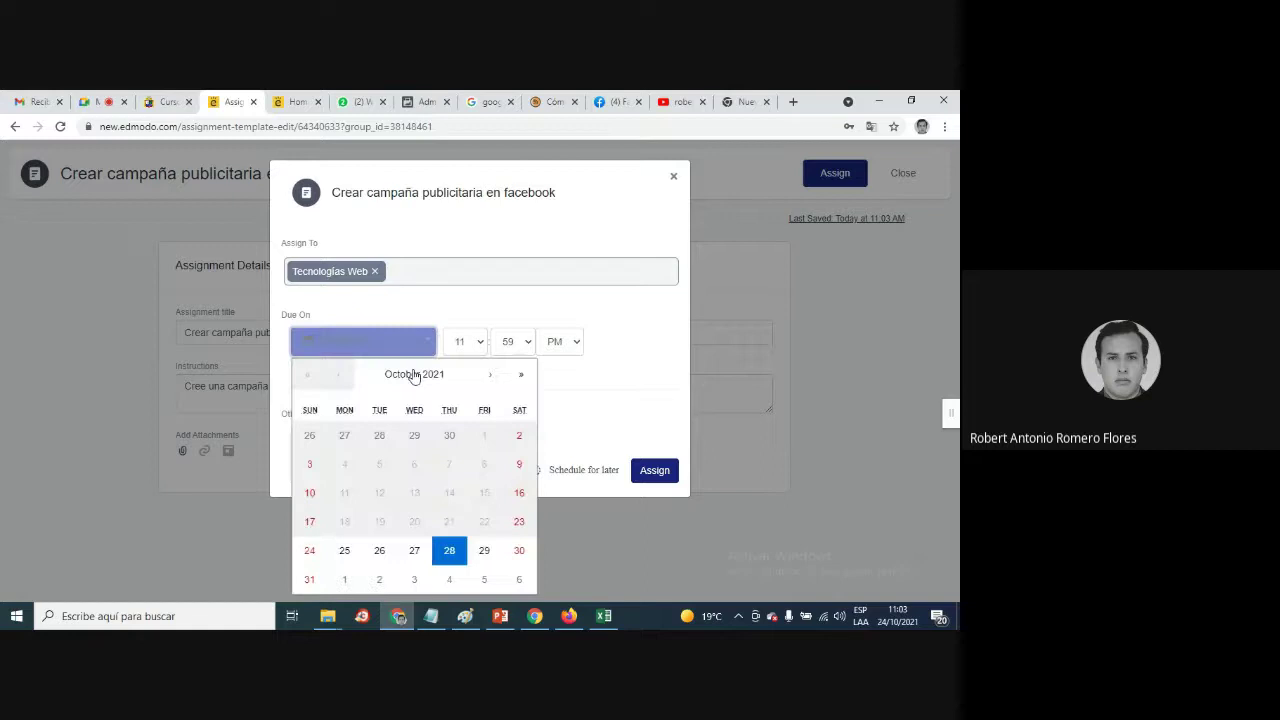
{"action": "left_click", "coordinate": [450, 552]}
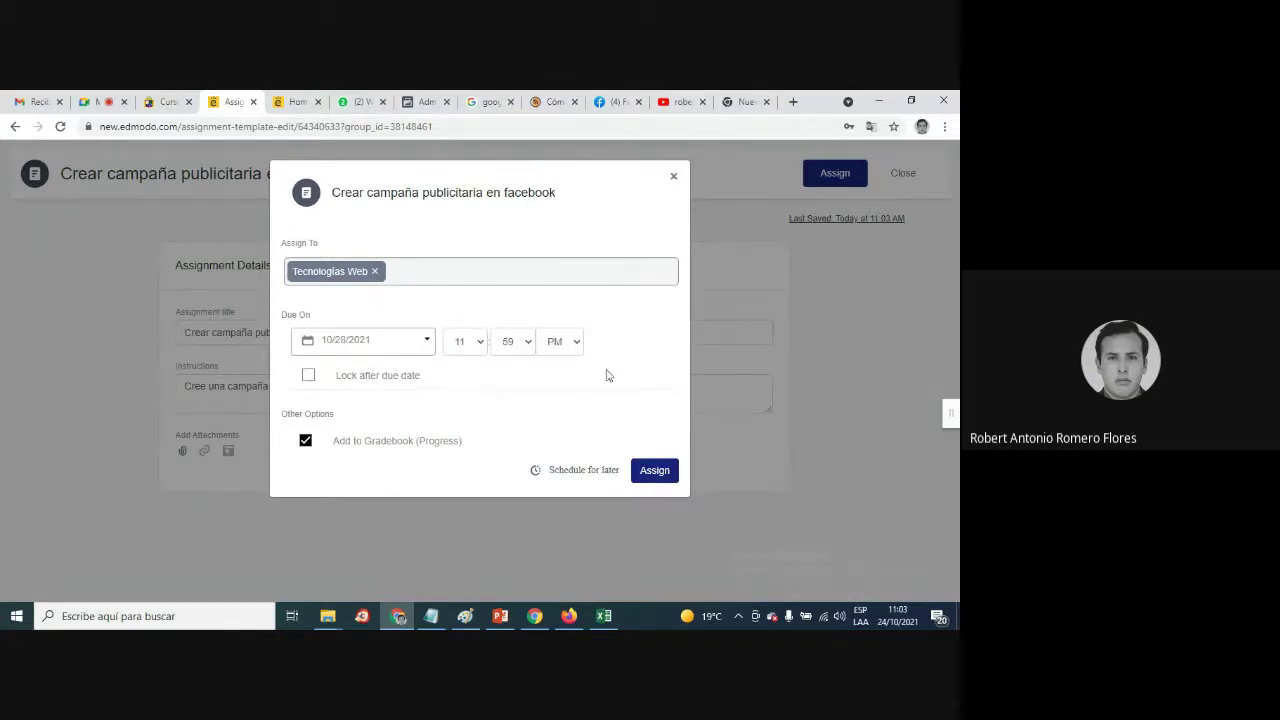
Assign it to Tecnologías Web and check the new post in the class feed.
{"action": "left_click", "coordinate": [653, 470]}
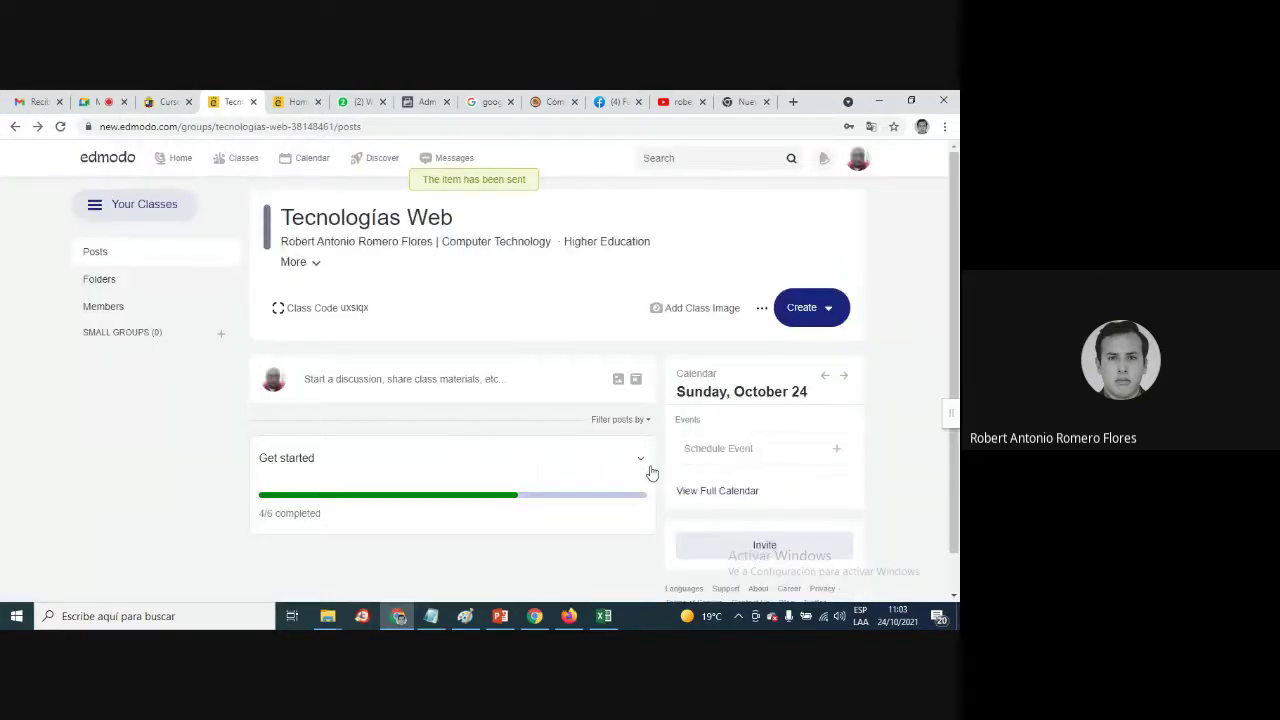
{"action": "scroll", "coordinate": [651, 472], "scroll_direction": "down", "scroll_amount": 3}
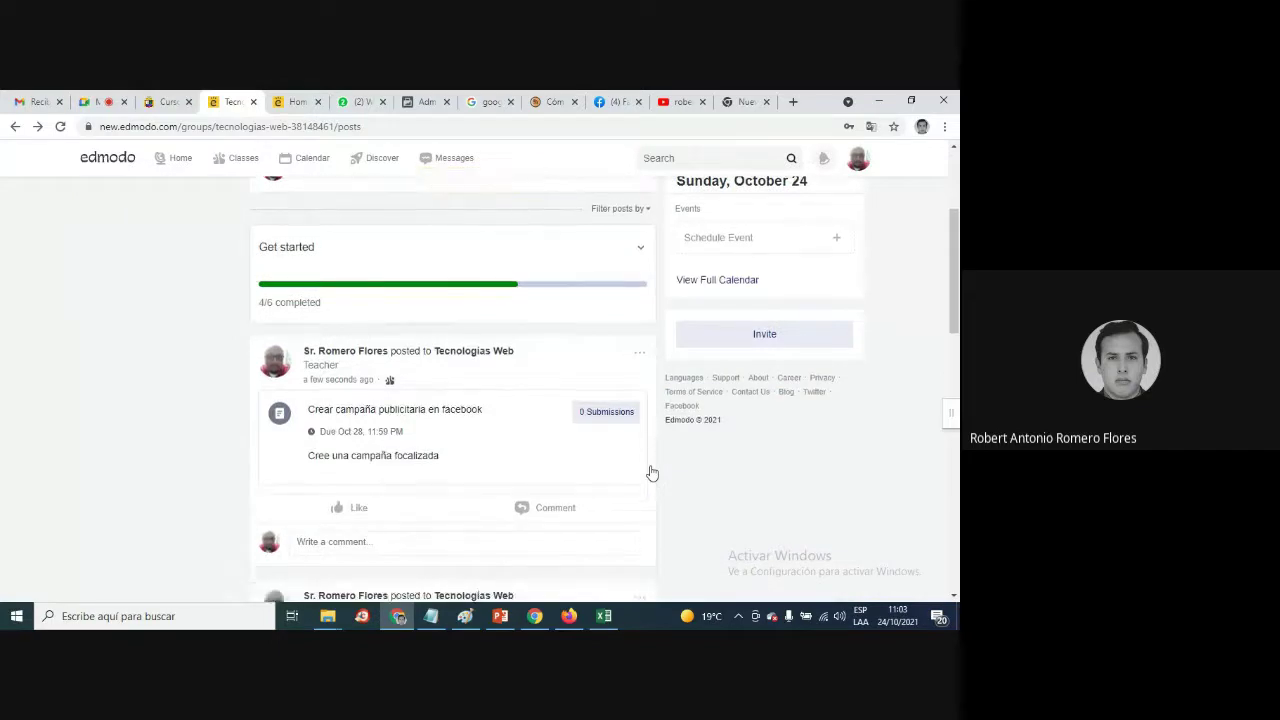
{"action": "scroll", "coordinate": [651, 472], "scroll_direction": "down", "scroll_amount": 3}
{"action": "scroll", "coordinate": [655, 468], "scroll_direction": "up", "scroll_amount": 5}
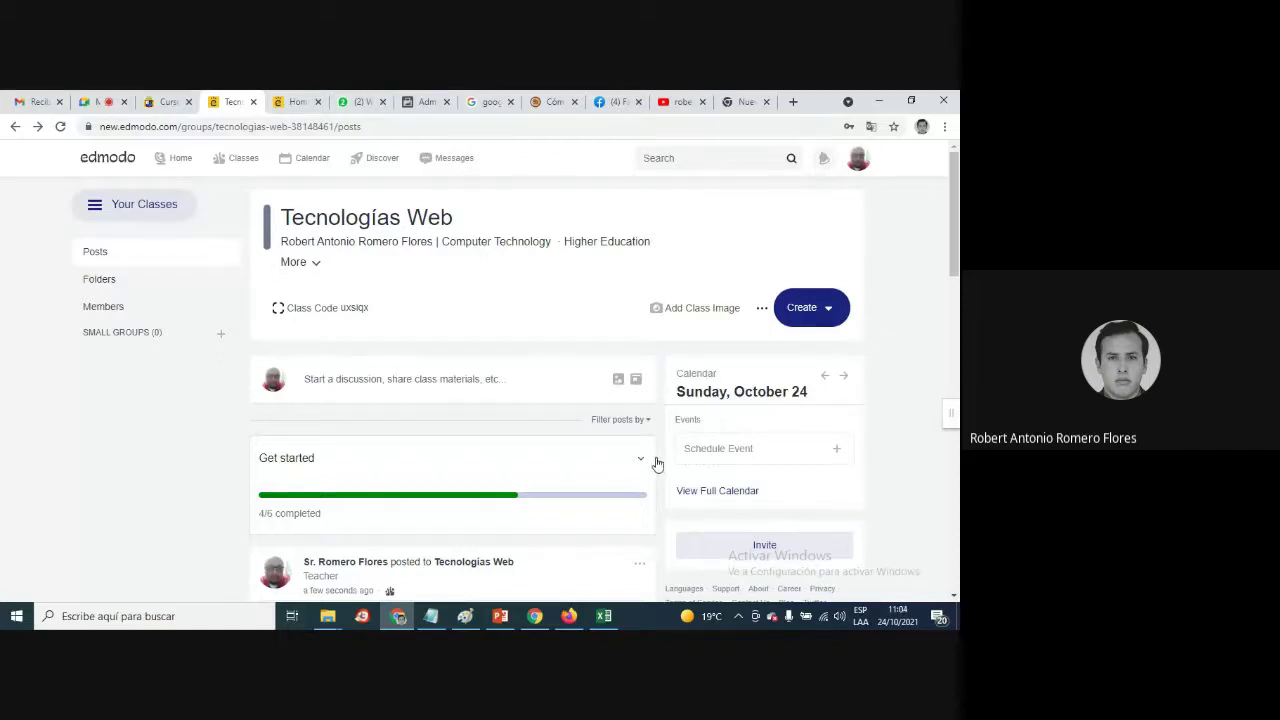
Start a brand-new quiz from the class Create menu.
{"action": "scroll", "coordinate": [659, 465], "scroll_direction": "down", "scroll_amount": 3}
{"action": "scroll", "coordinate": [660, 466], "scroll_direction": "up", "scroll_amount": 3}
{"action": "left_click", "coordinate": [835, 310]}
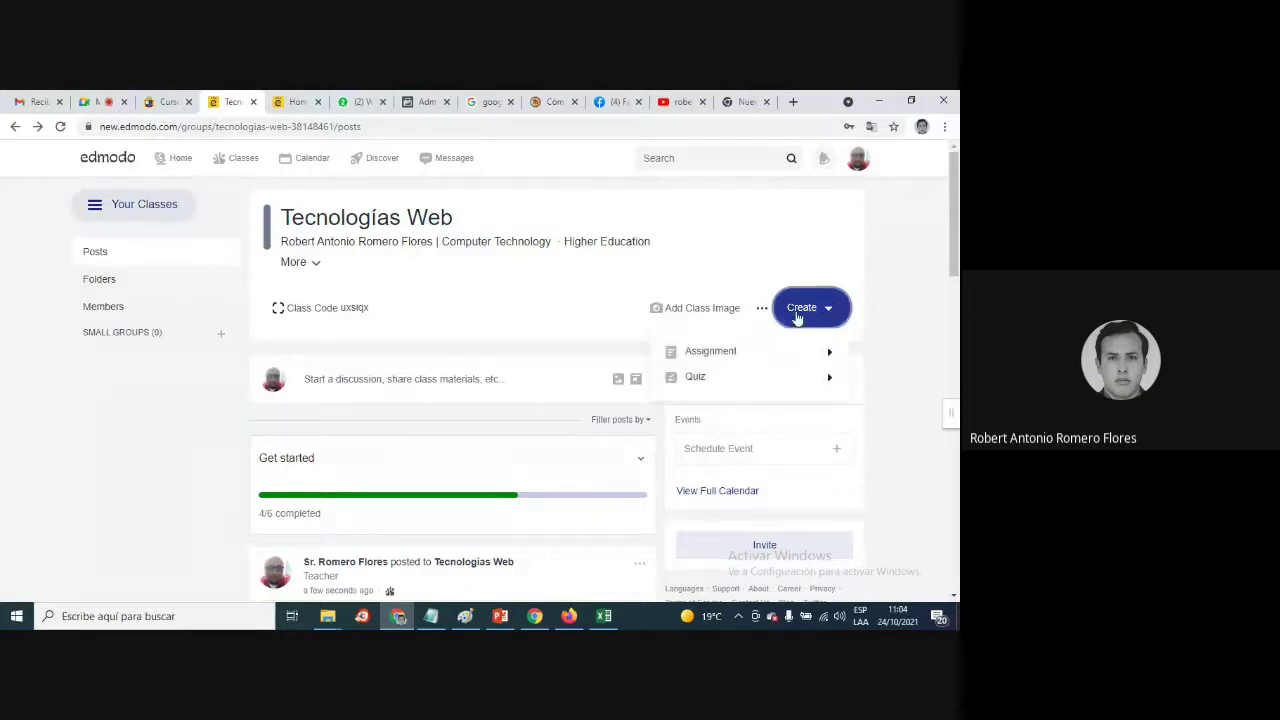
{"action": "mouse_move", "coordinate": [746, 388]}
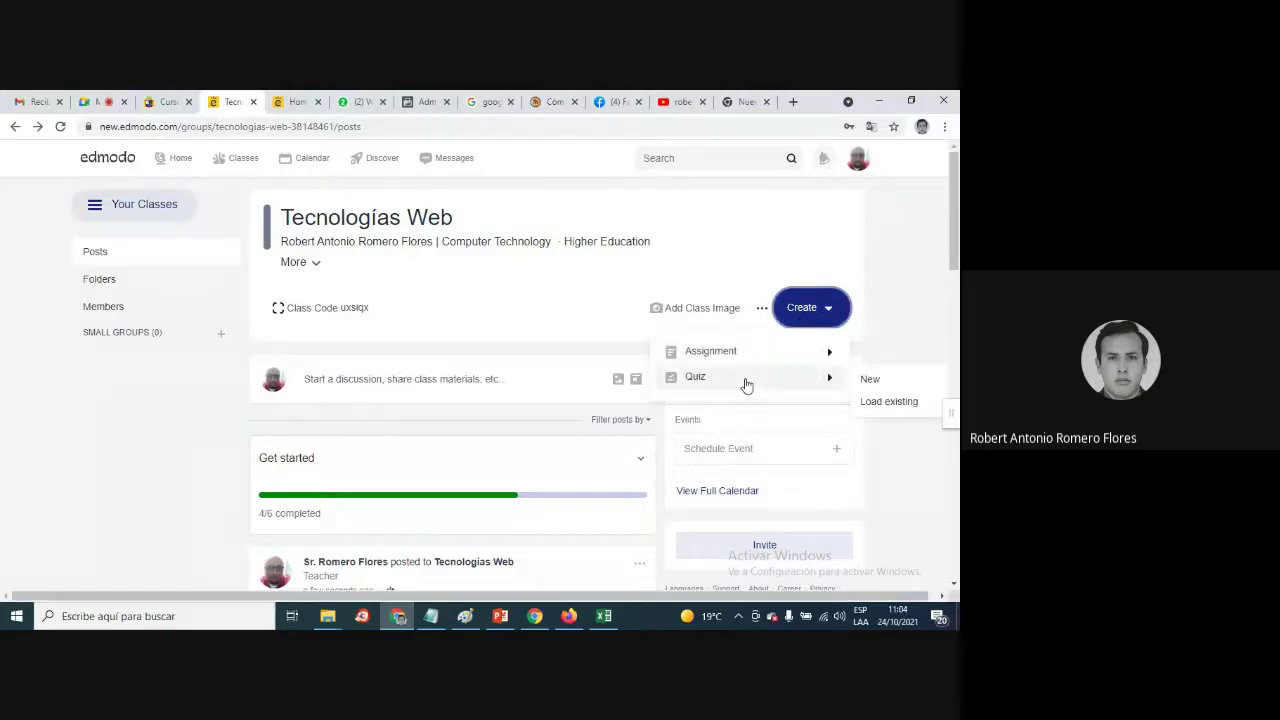
{"action": "left_click", "coordinate": [870, 380]}
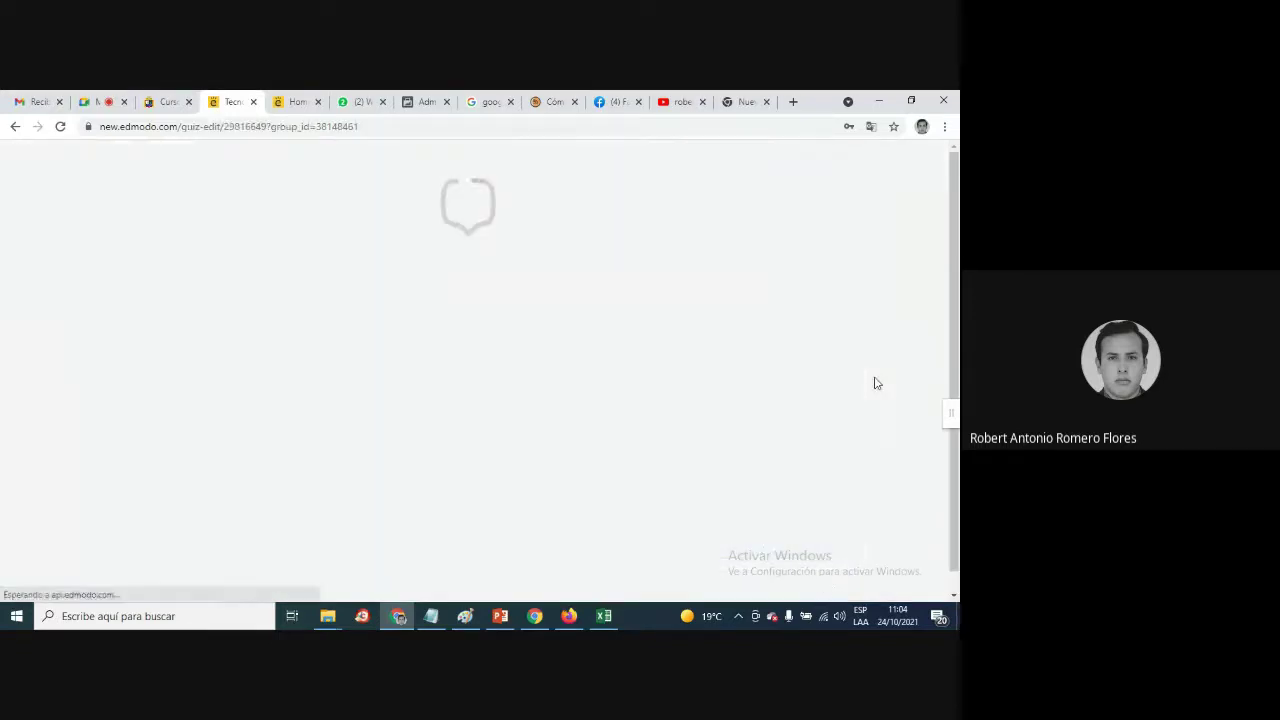
Title the quiz 'Primer Examen' with instructions 'Primer examen de redes socailes'.
{"action": "left_click", "coordinate": [326, 331]}
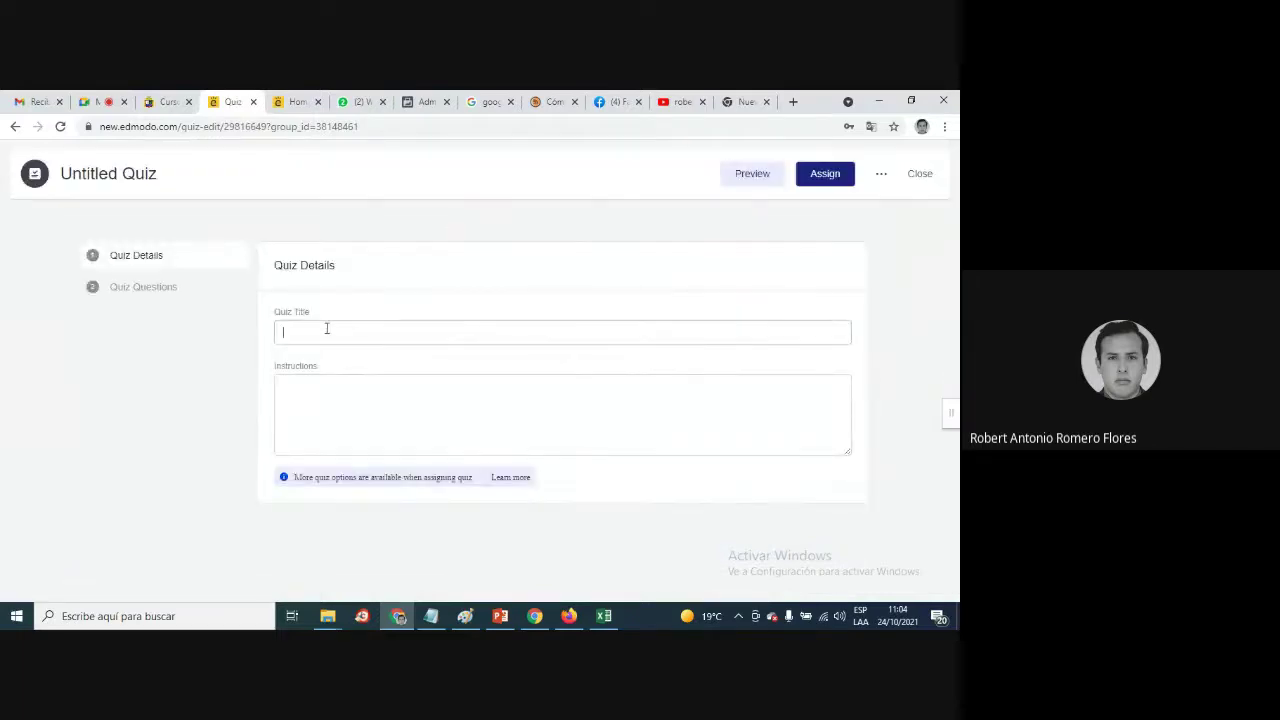
{"action": "type", "text": "Pirmer"}
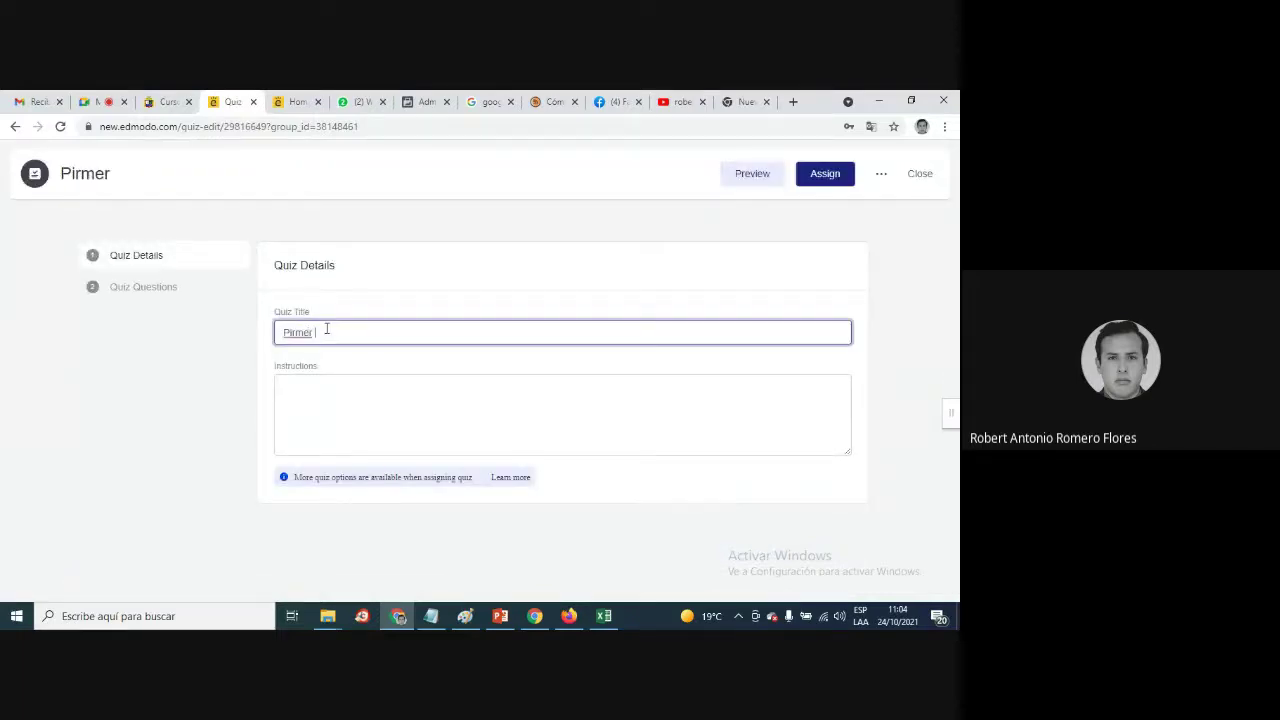
{"action": "key", "text": "BackSpace"}
{"action": "key", "text": "BackSpace"}
{"action": "key", "text": "BackSpace"}
{"action": "key", "text": "BackSpace"}
{"action": "key", "text": "BackSpace"}
{"action": "type", "text": "rimer E"}
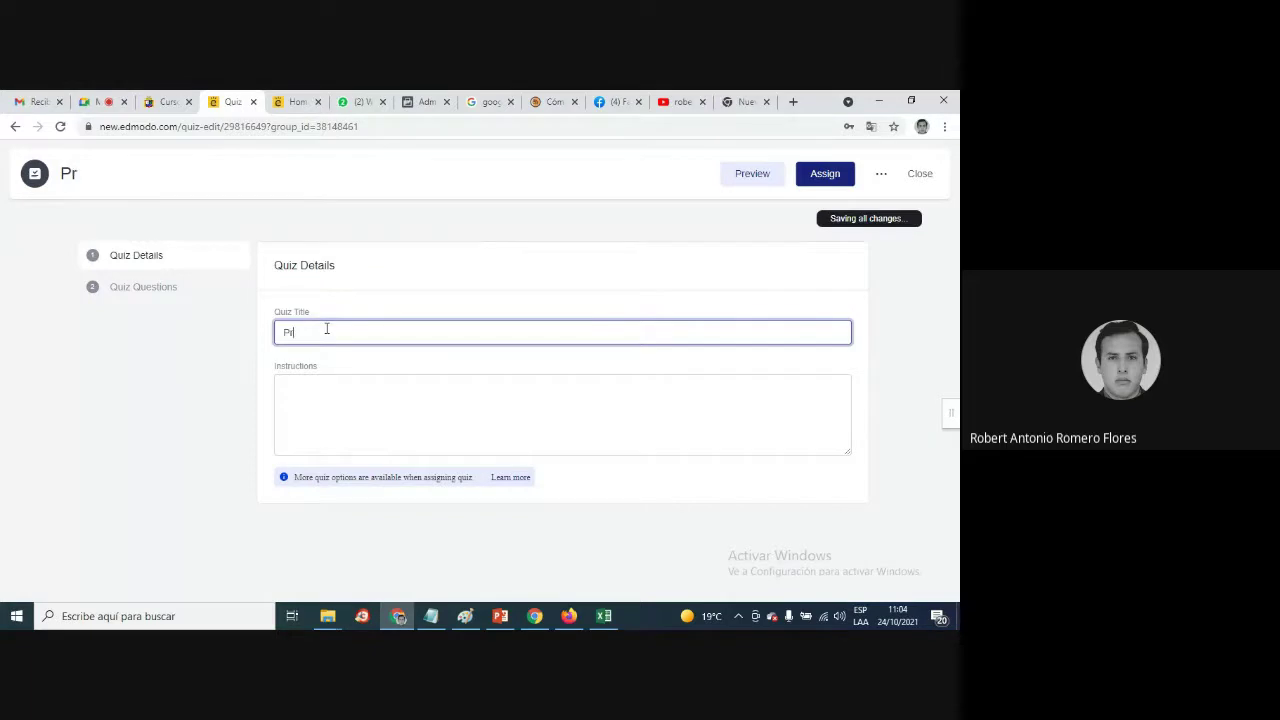
{"action": "type", "text": "xamen"}
{"action": "key", "text": "Tab"}
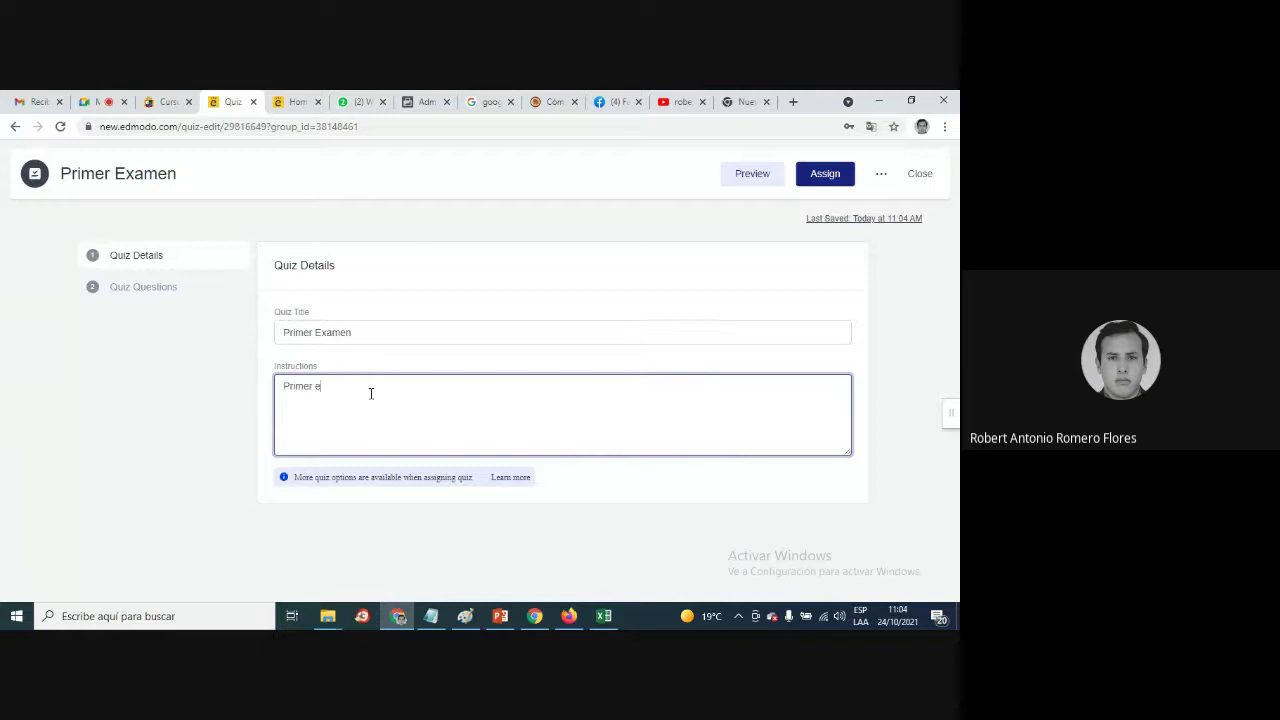
{"action": "type", "text": "Primer examen de"}
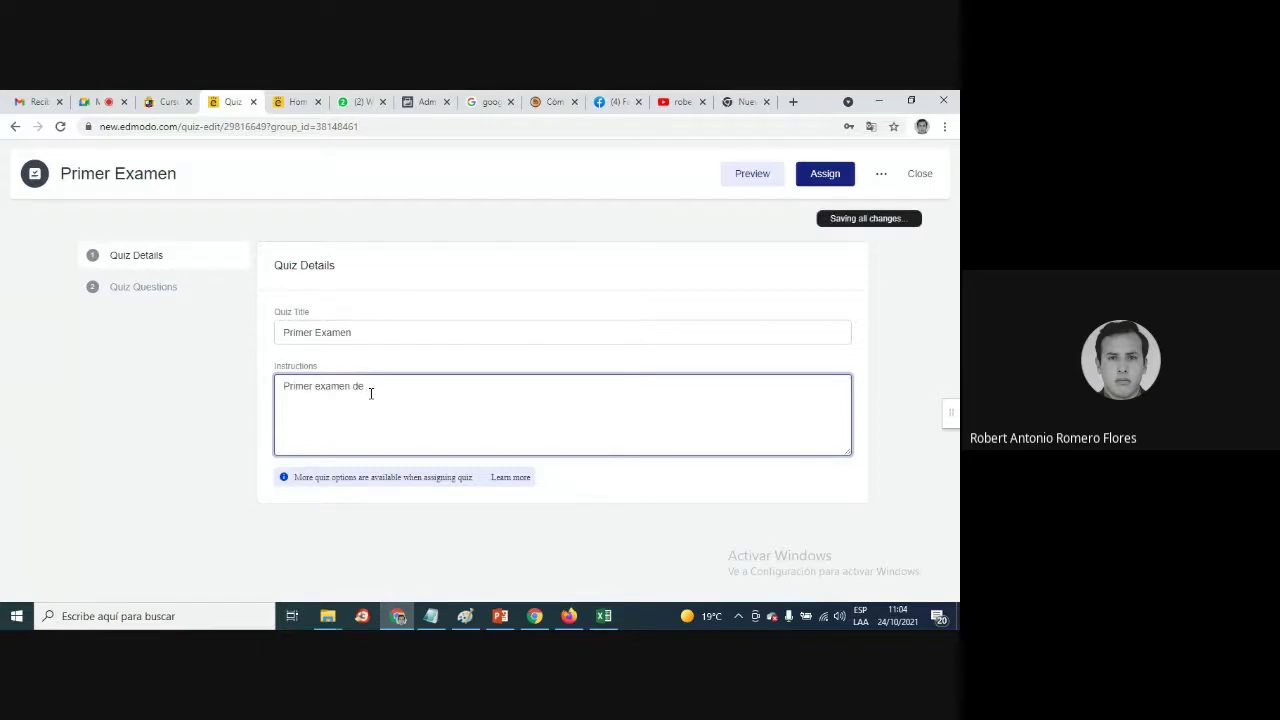
{"action": "type", "text": " redes so"}
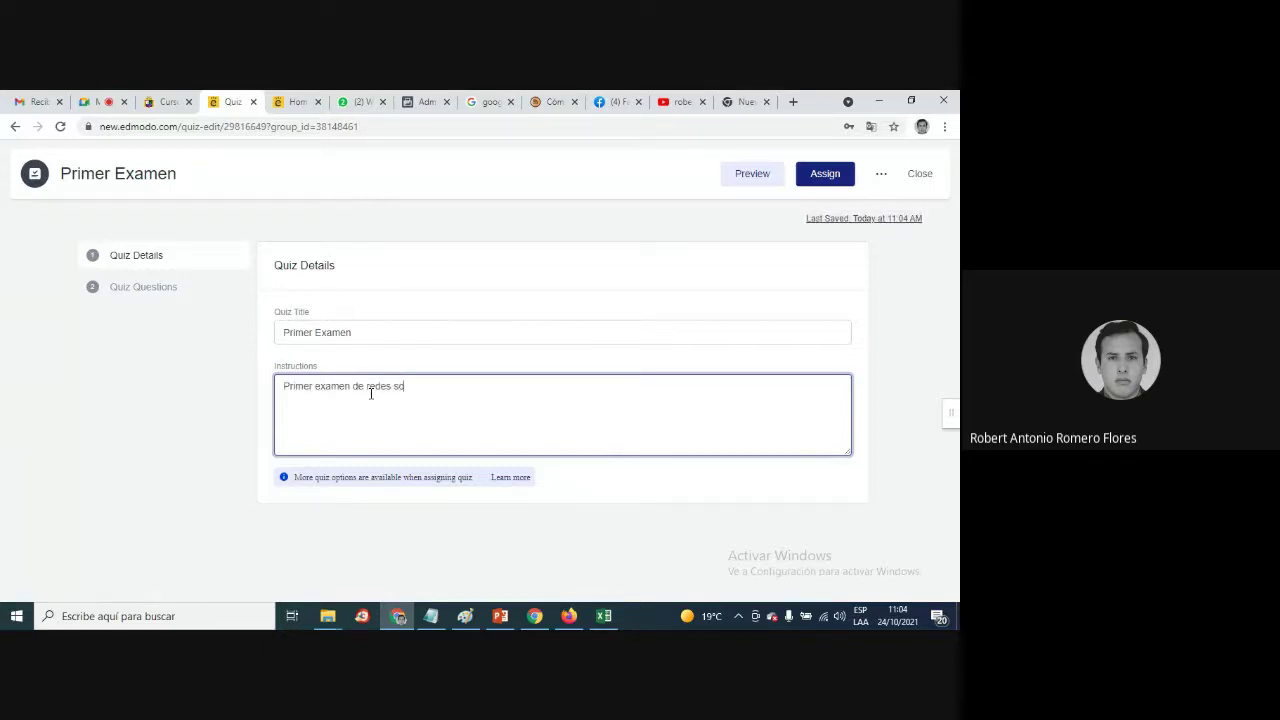
{"action": "type", "text": "cailes"}
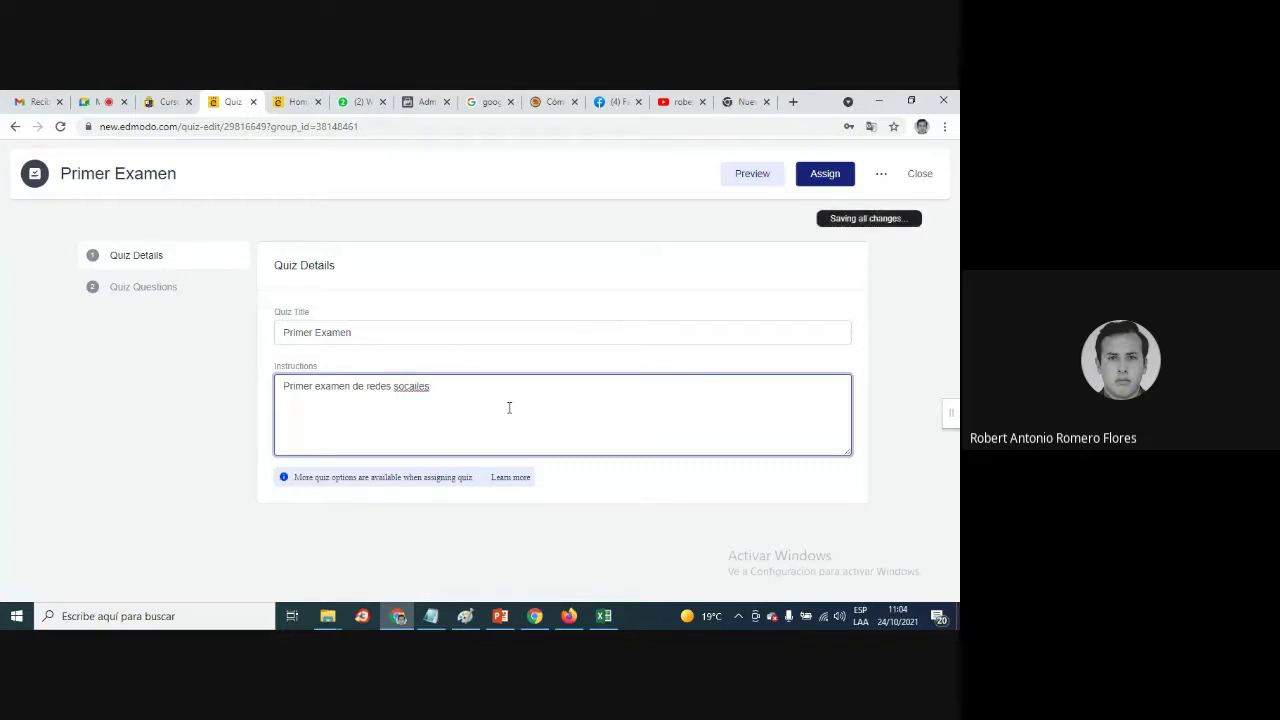
{"action": "key", "text": "Return"}
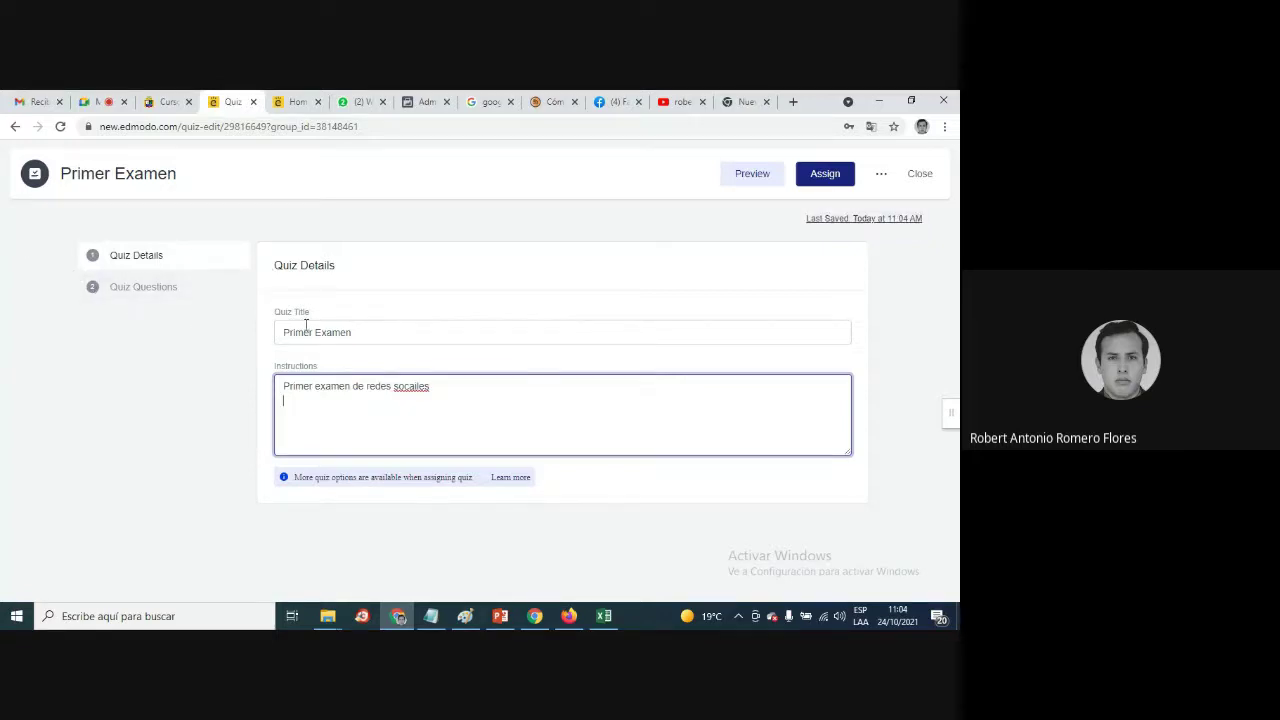
Make the quiz's first question a True/False item.
{"action": "left_click", "coordinate": [181, 291]}
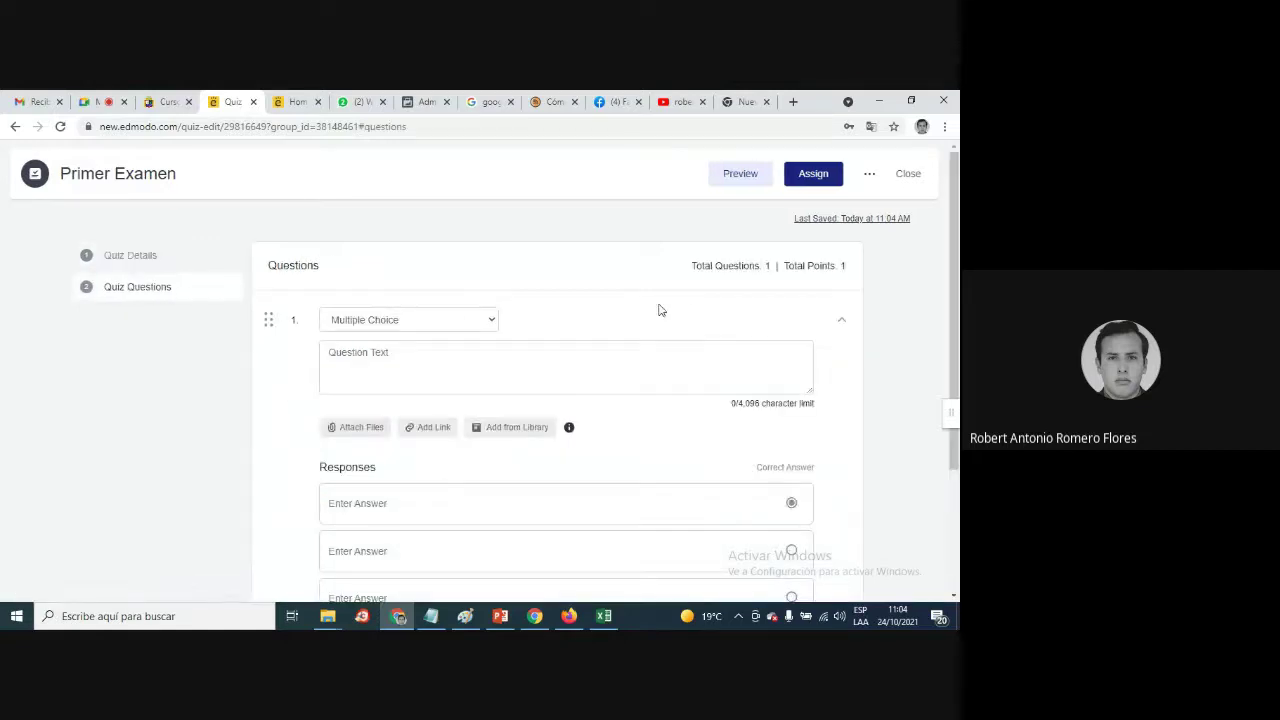
{"action": "scroll", "coordinate": [834, 391], "scroll_direction": "down", "scroll_amount": 2}
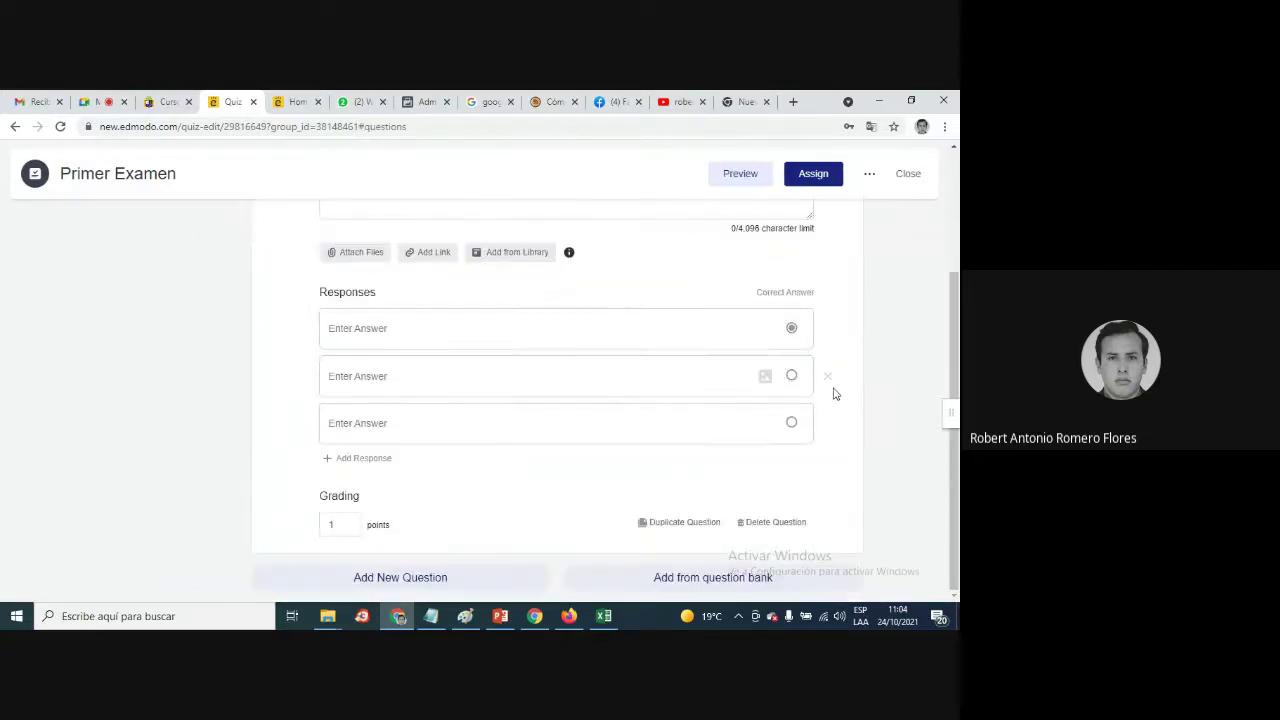
{"action": "scroll", "coordinate": [834, 392], "scroll_direction": "up", "scroll_amount": 2}
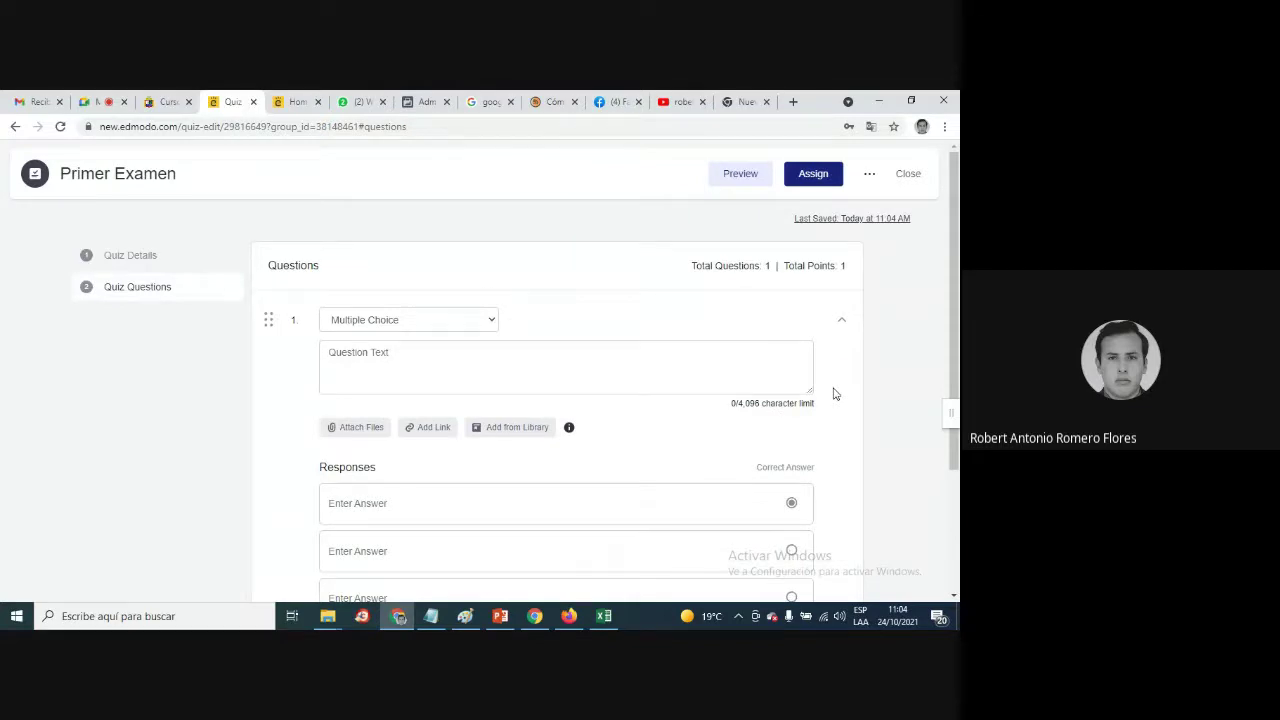
{"action": "scroll", "coordinate": [834, 391], "scroll_direction": "down", "scroll_amount": 2}
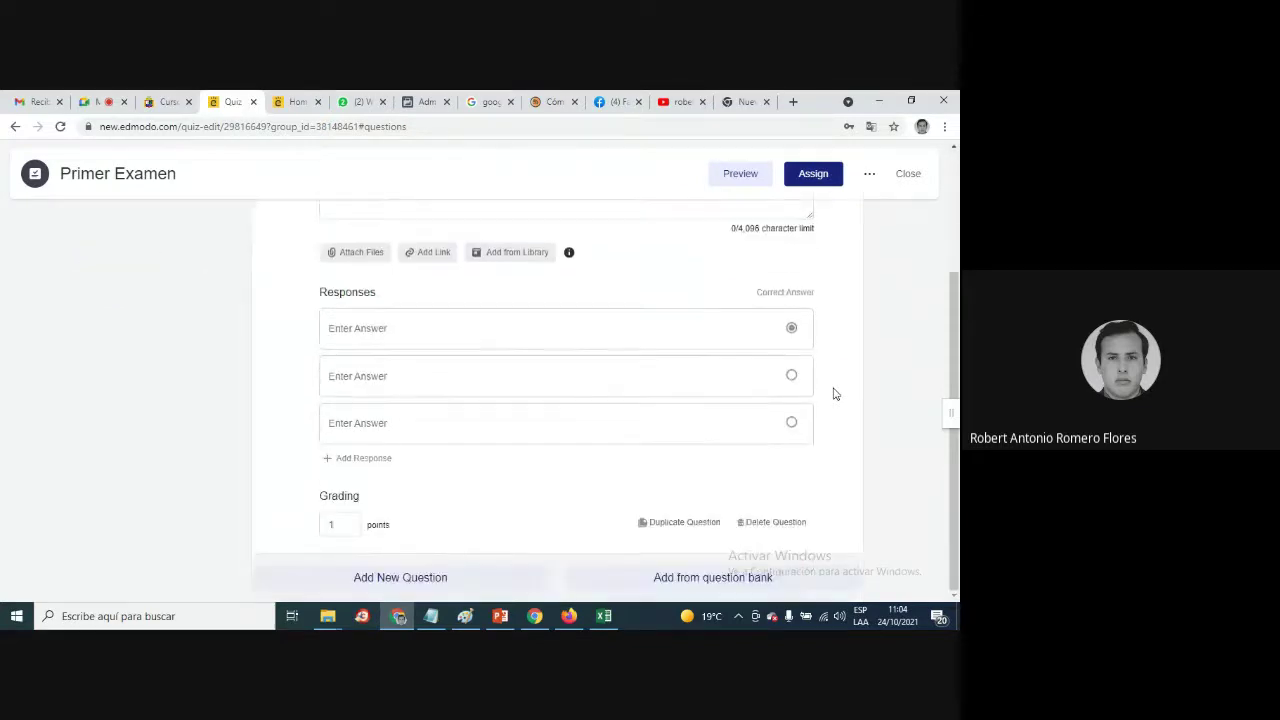
{"action": "scroll", "coordinate": [834, 394], "scroll_direction": "up", "scroll_amount": 2}
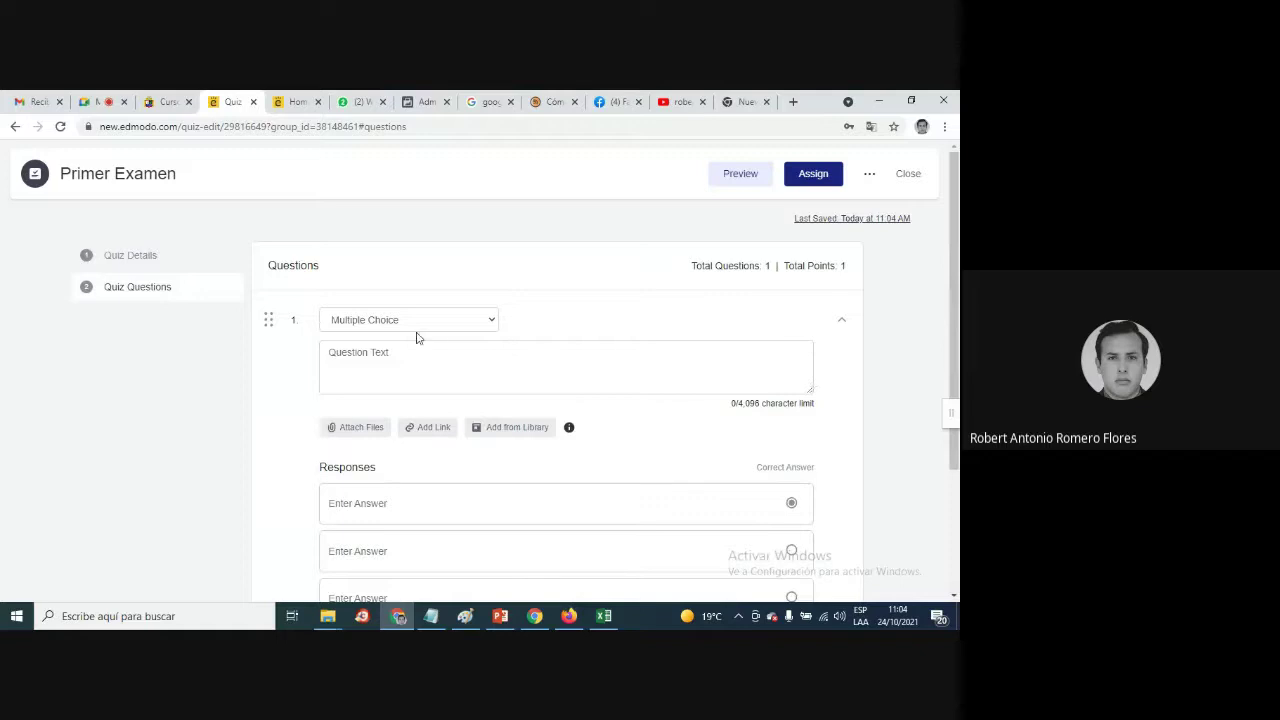
{"action": "left_click", "coordinate": [400, 322]}
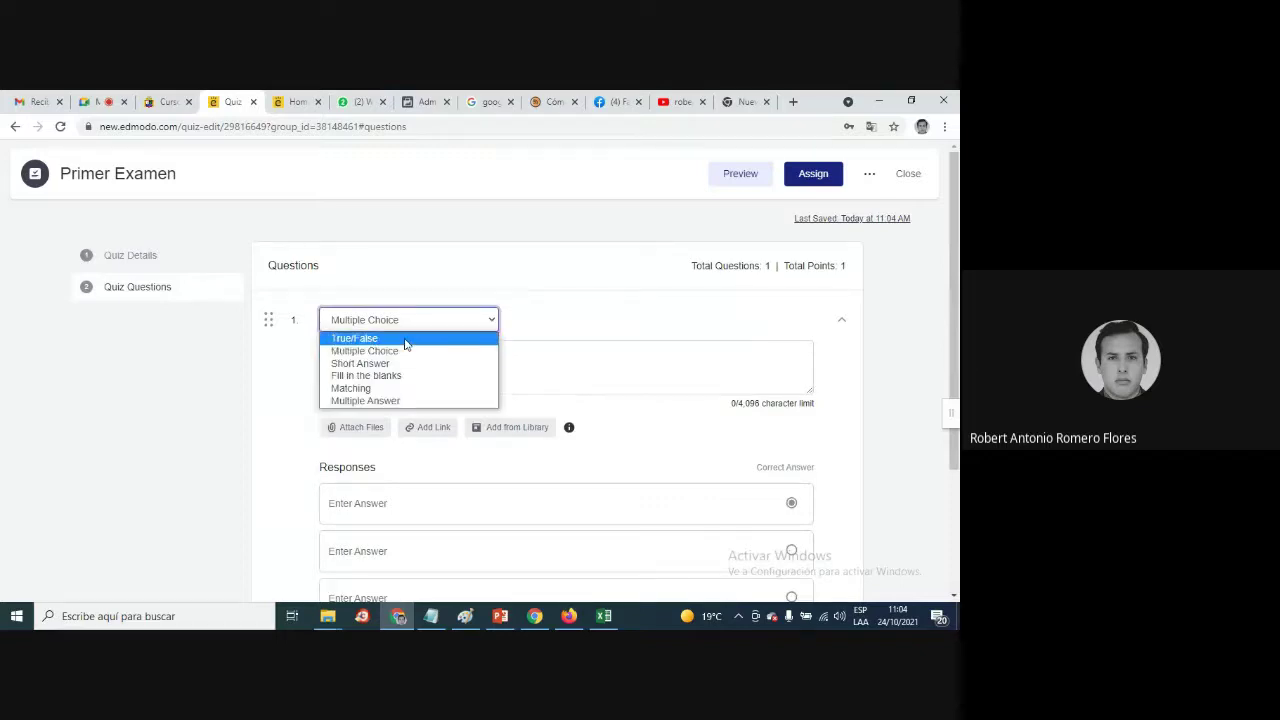
{"action": "left_click", "coordinate": [406, 338]}
Write question 1 as 'Son importantes las redes sociales'.
{"action": "left_click", "coordinate": [537, 368]}
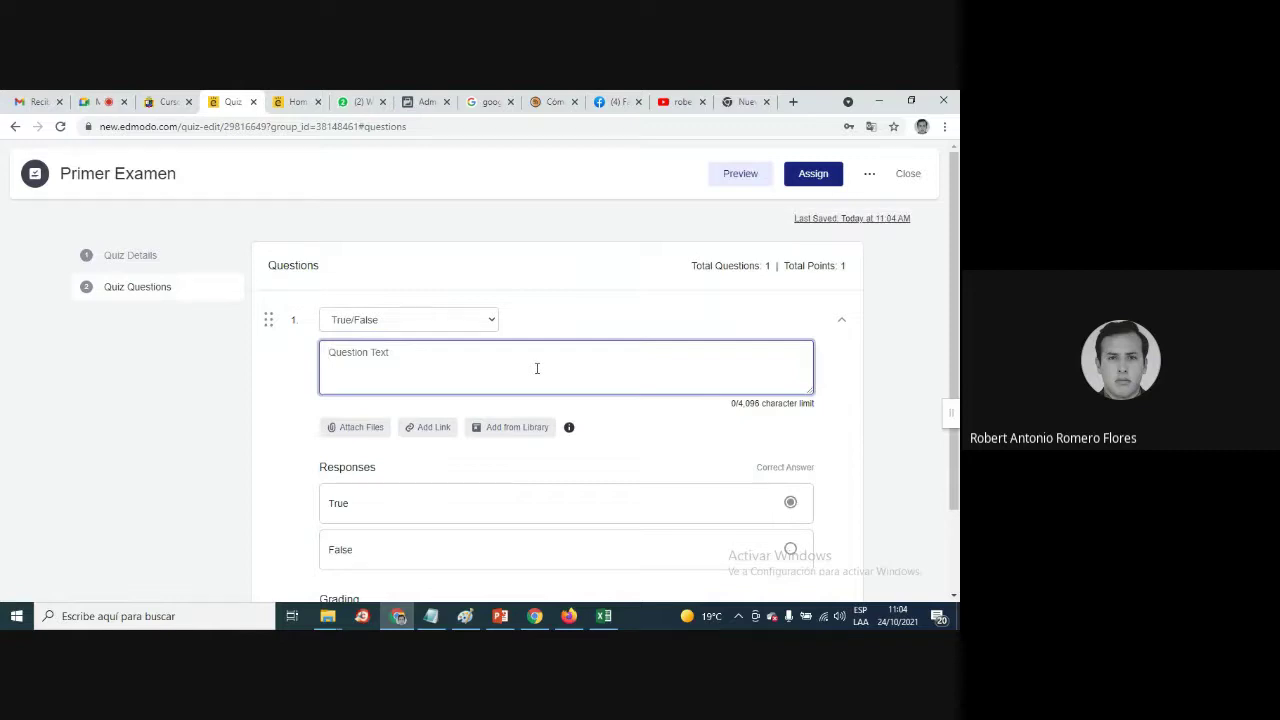
{"action": "type", "text": "Le gusto la"}
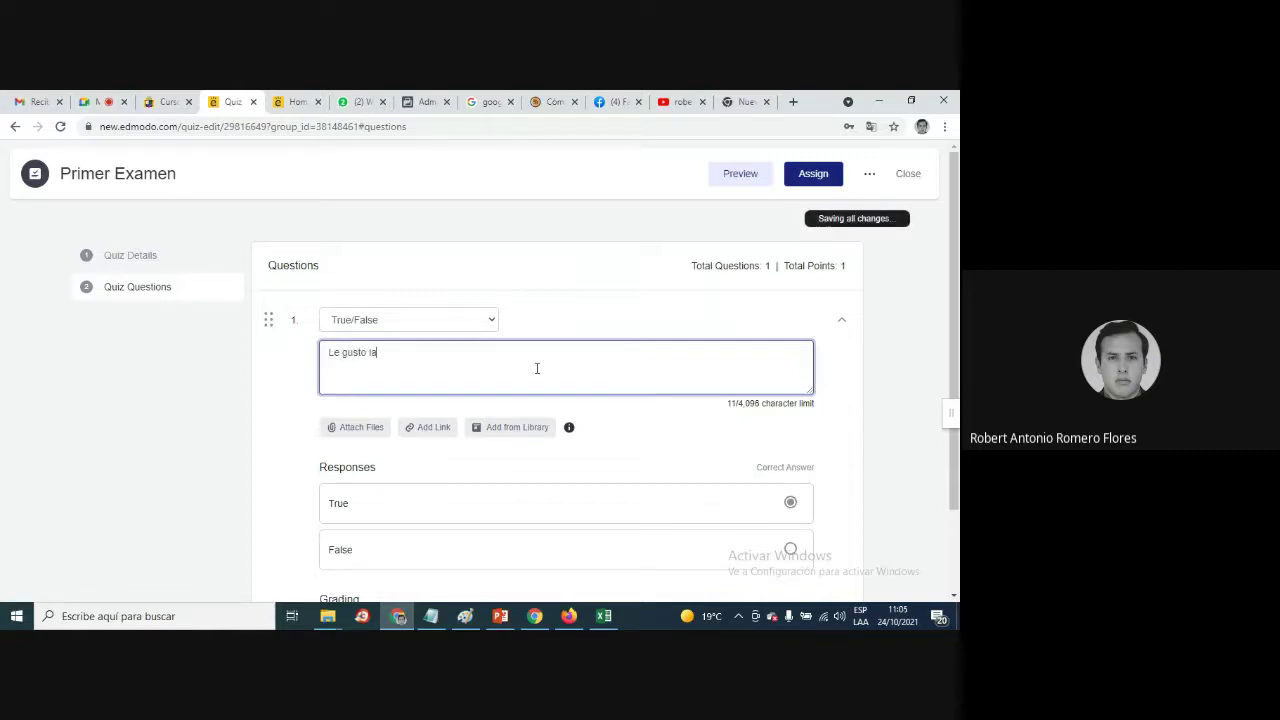
{"action": "key", "text": "ctrl+a"}
{"action": "type", "text": "Te l"}
{"action": "key", "text": "BackSpace"}
{"action": "key", "text": "BackSpace"}
{"action": "key", "text": "BackSpace"}
{"action": "type", "text": "e parece imp"}
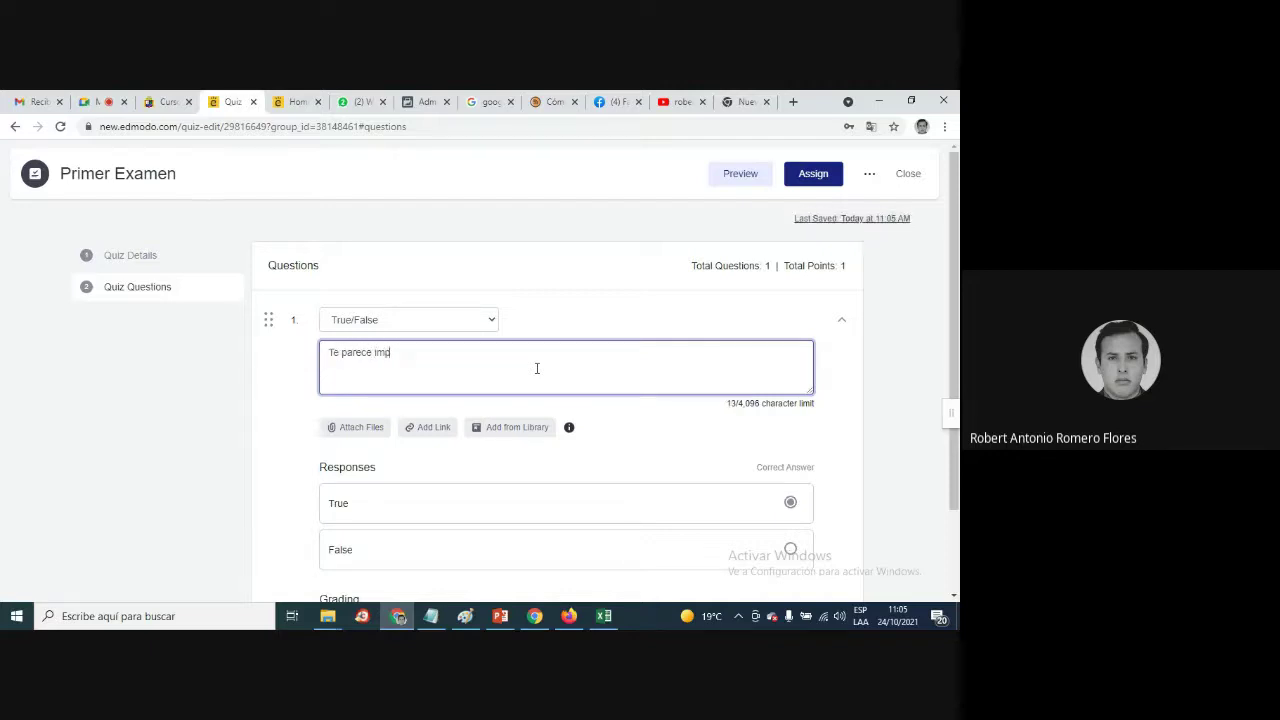
{"action": "type", "text": "irtante"}
{"action": "key", "text": "BackSpace"}
{"action": "key", "text": "BackSpace"}
{"action": "key", "text": "BackSpace"}
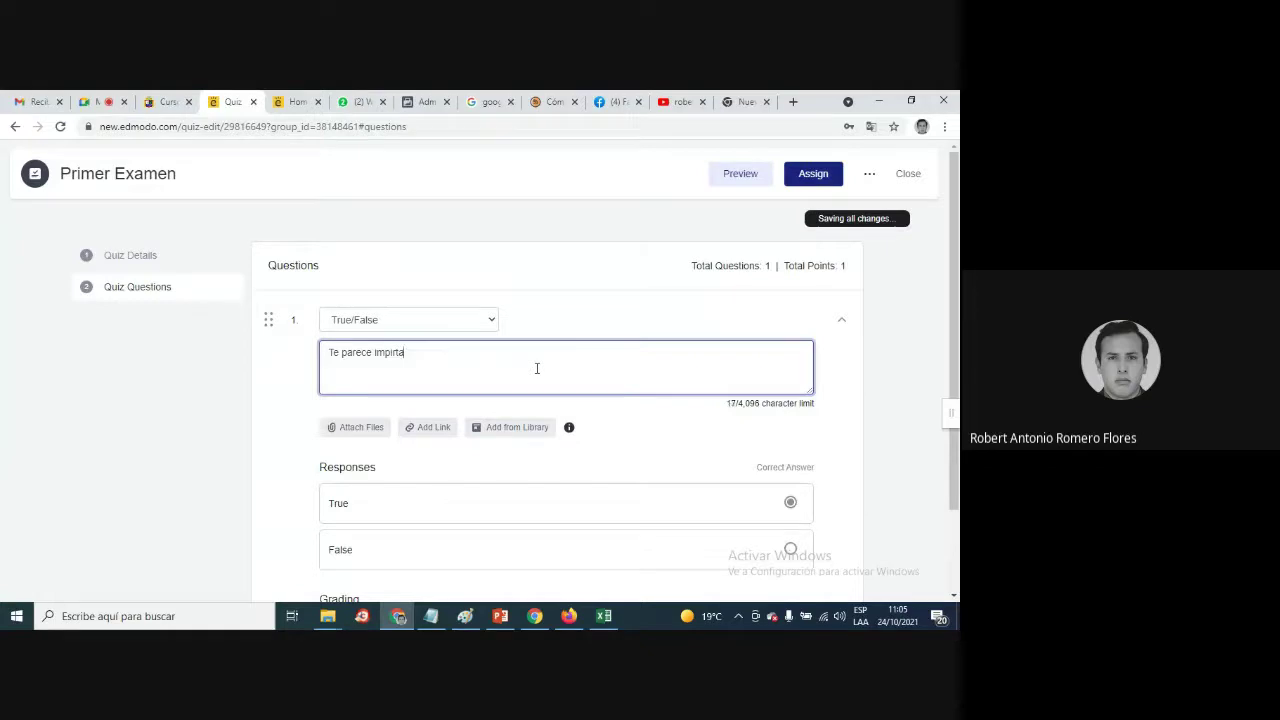
{"action": "key", "text": "BackSpace"}
{"action": "key", "text": "BackSpace"}
{"action": "key", "text": "ctrl+a"}
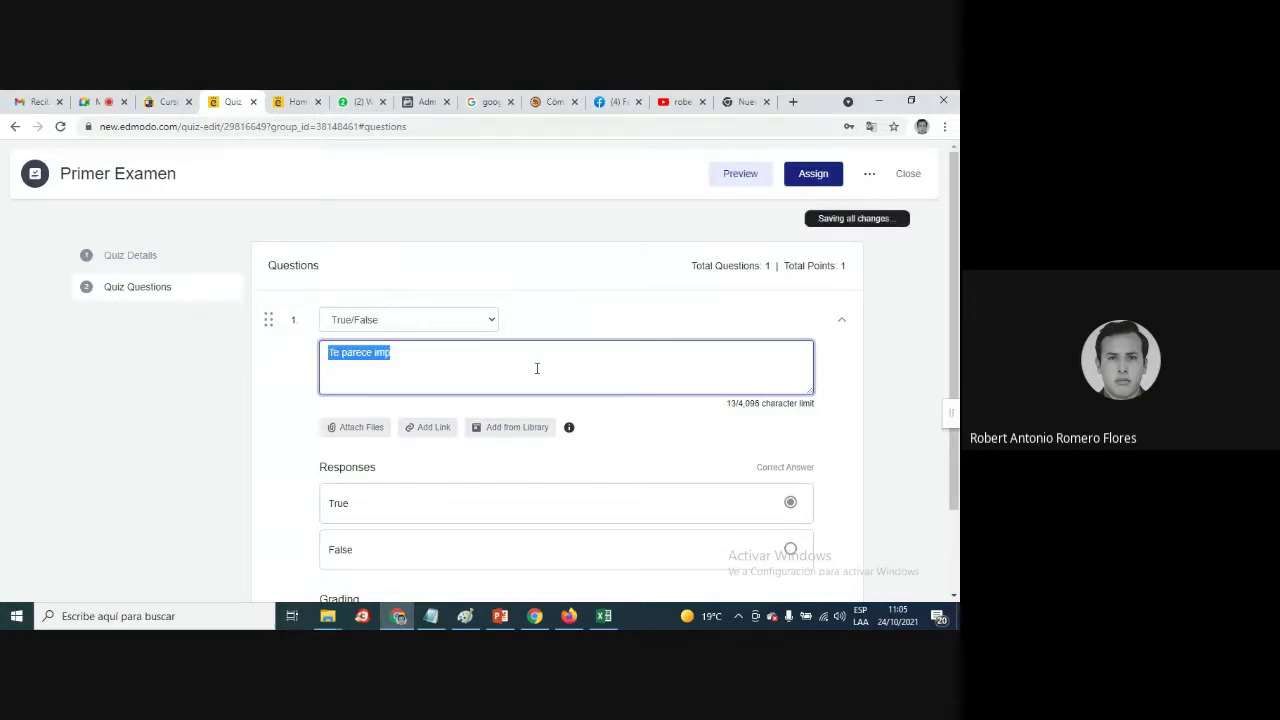
{"action": "type", "text": "Son l"}
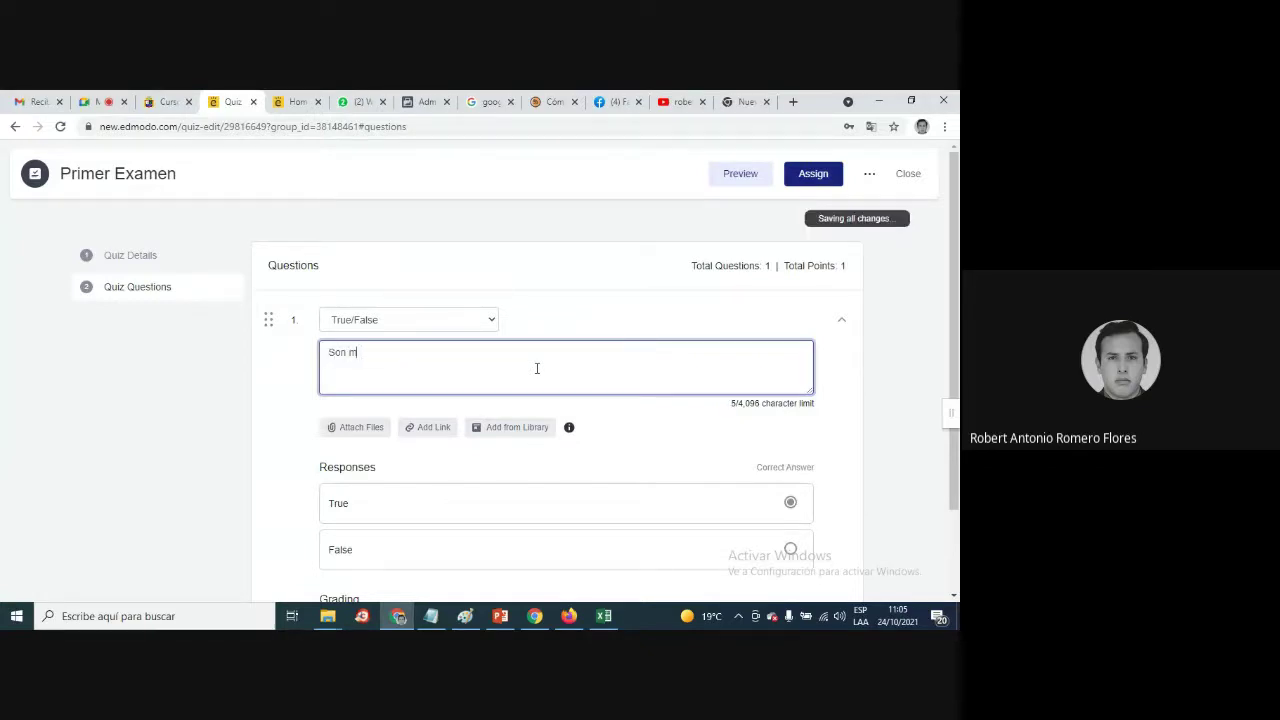
{"action": "key", "text": "BackSpace"}
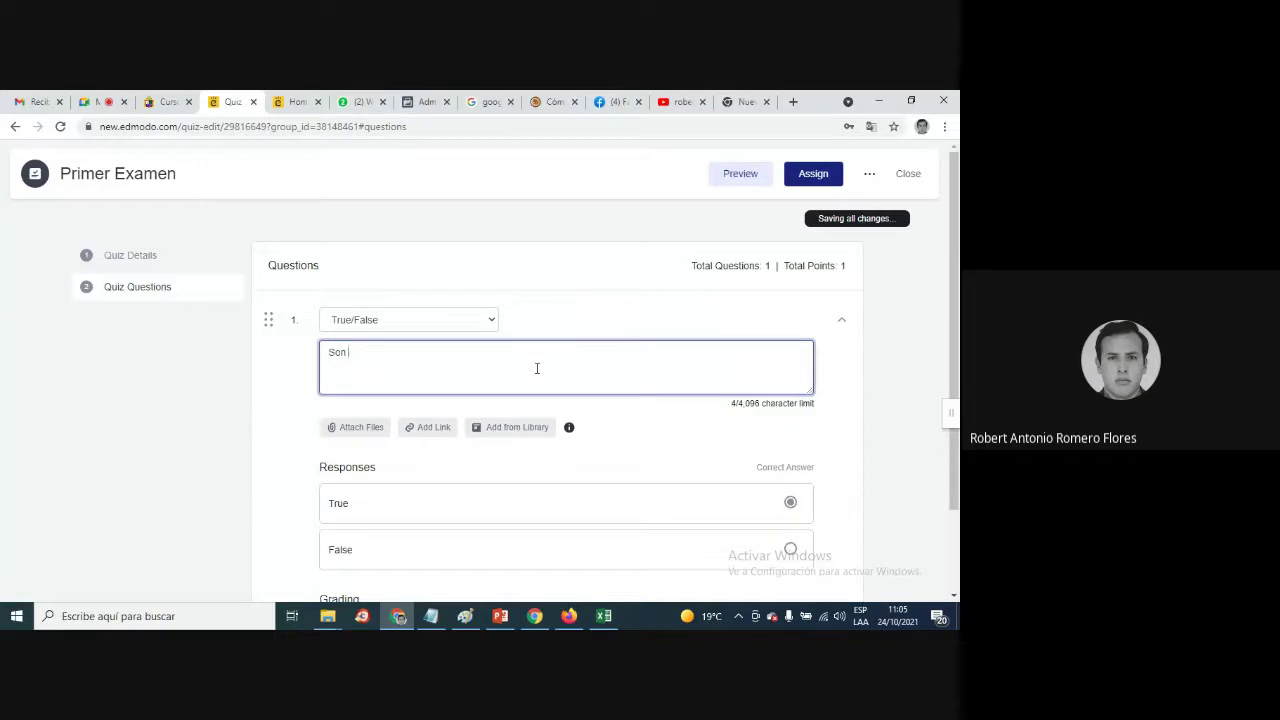
{"action": "type", "text": "las "}
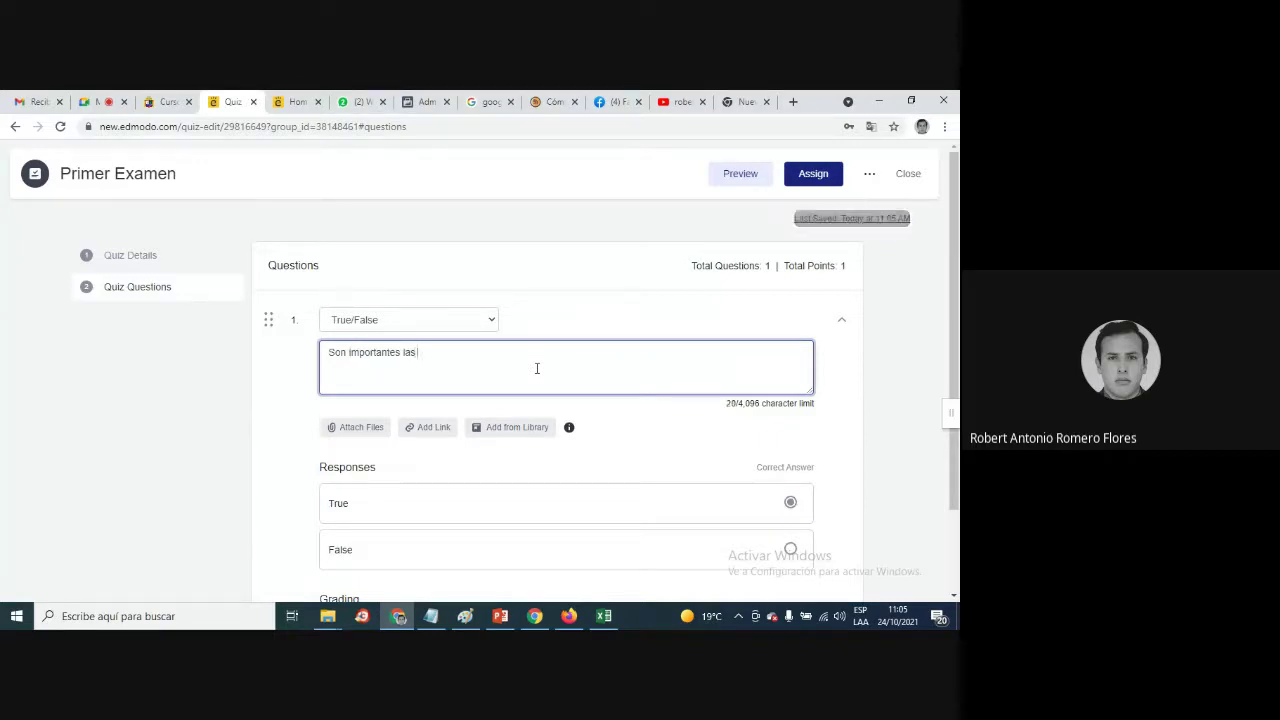
{"action": "type", "text": "redes sociales"}
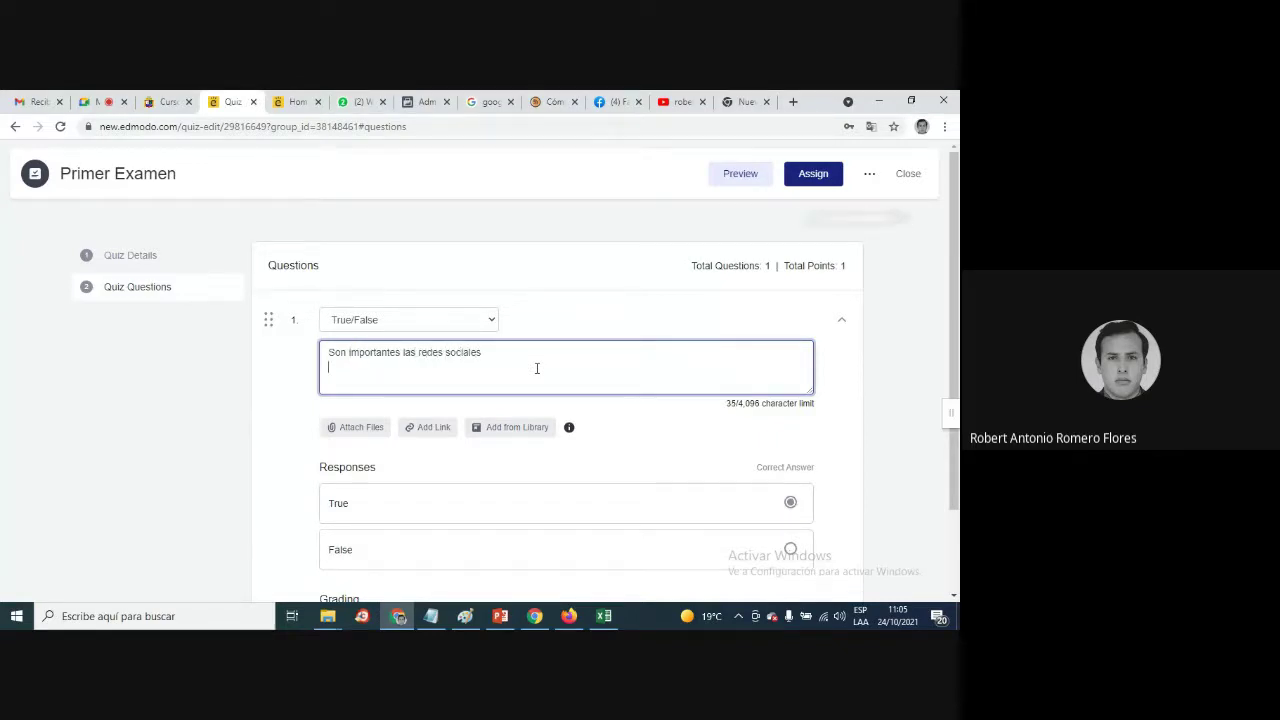
Set question 1's grading points to 2.
{"action": "scroll", "coordinate": [791, 443], "scroll_direction": "down", "scroll_amount": 1}
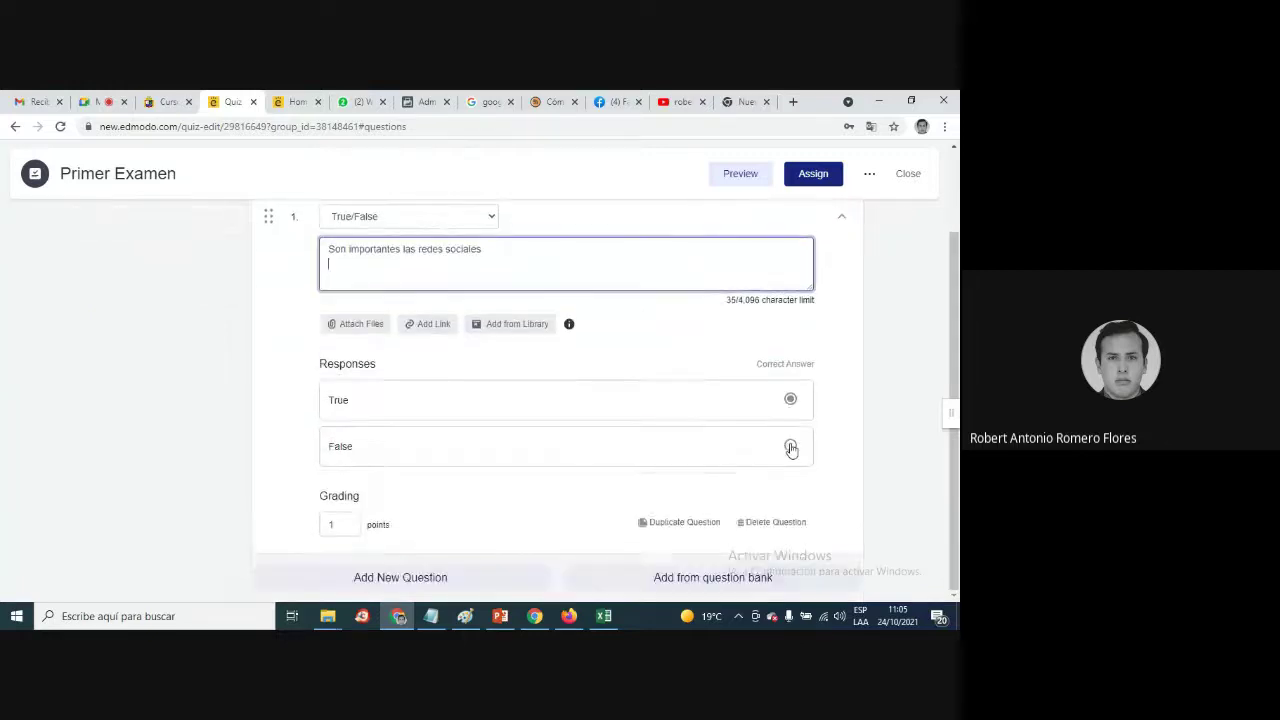
{"action": "left_click", "coordinate": [335, 521]}
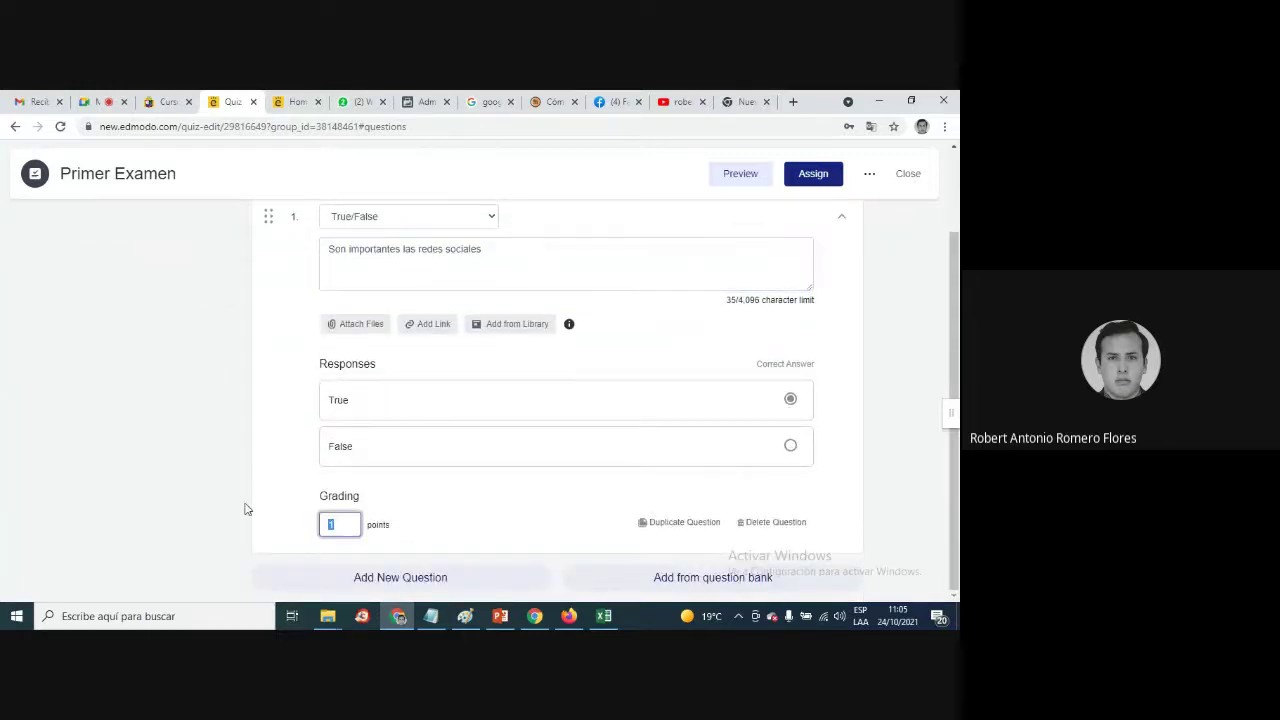
{"action": "type", "text": "2"}
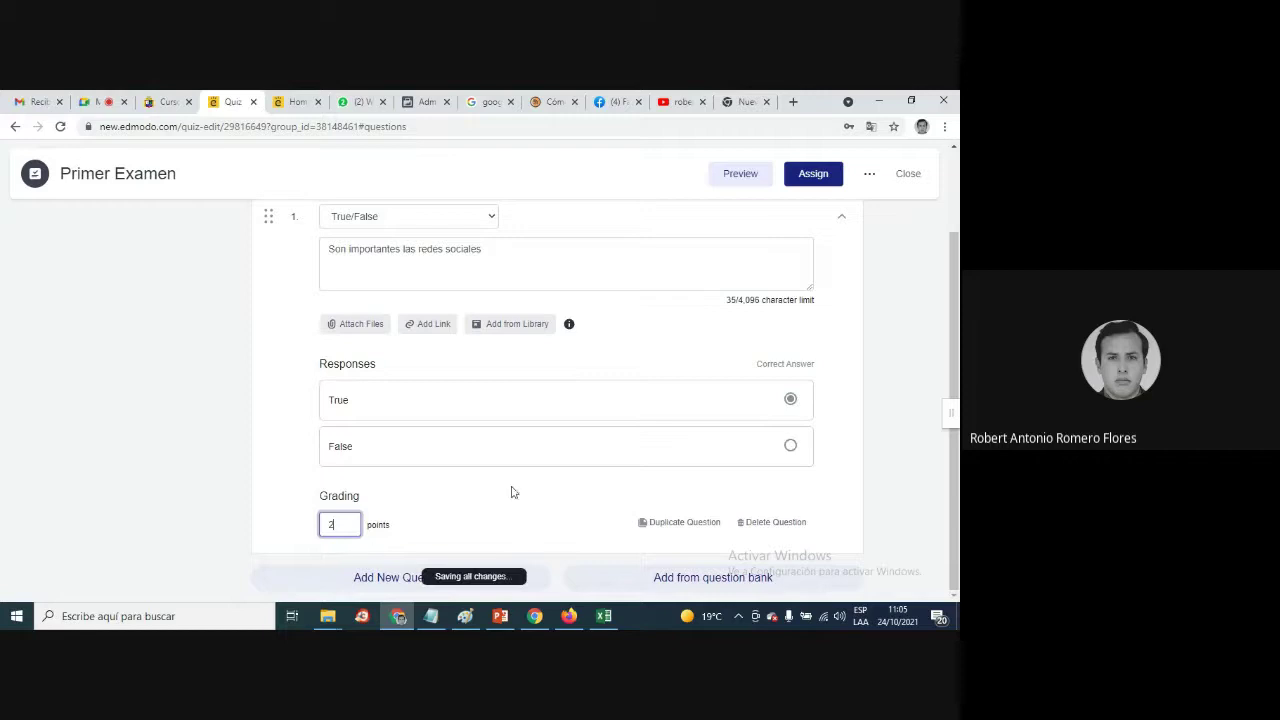
{"action": "left_click", "coordinate": [585, 519]}
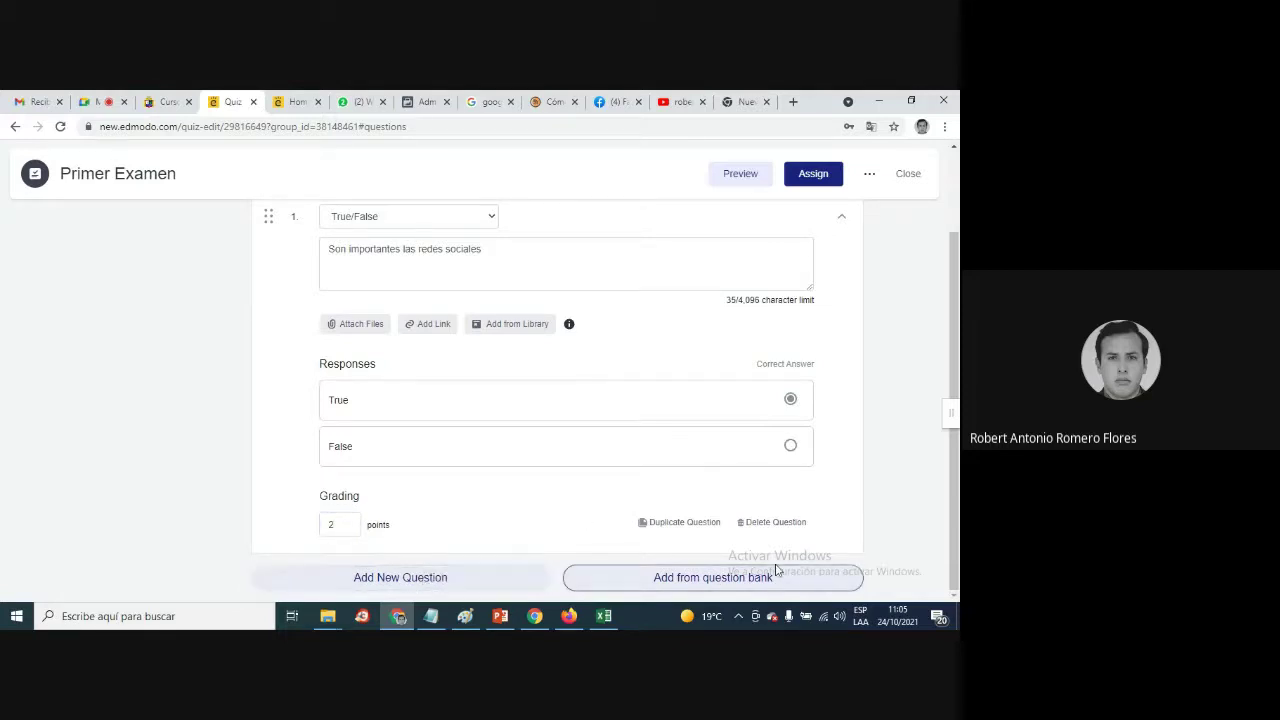
Add a second True/False question to Primer Examen, collapsing and re-expanding it.
{"action": "left_click", "coordinate": [360, 584]}
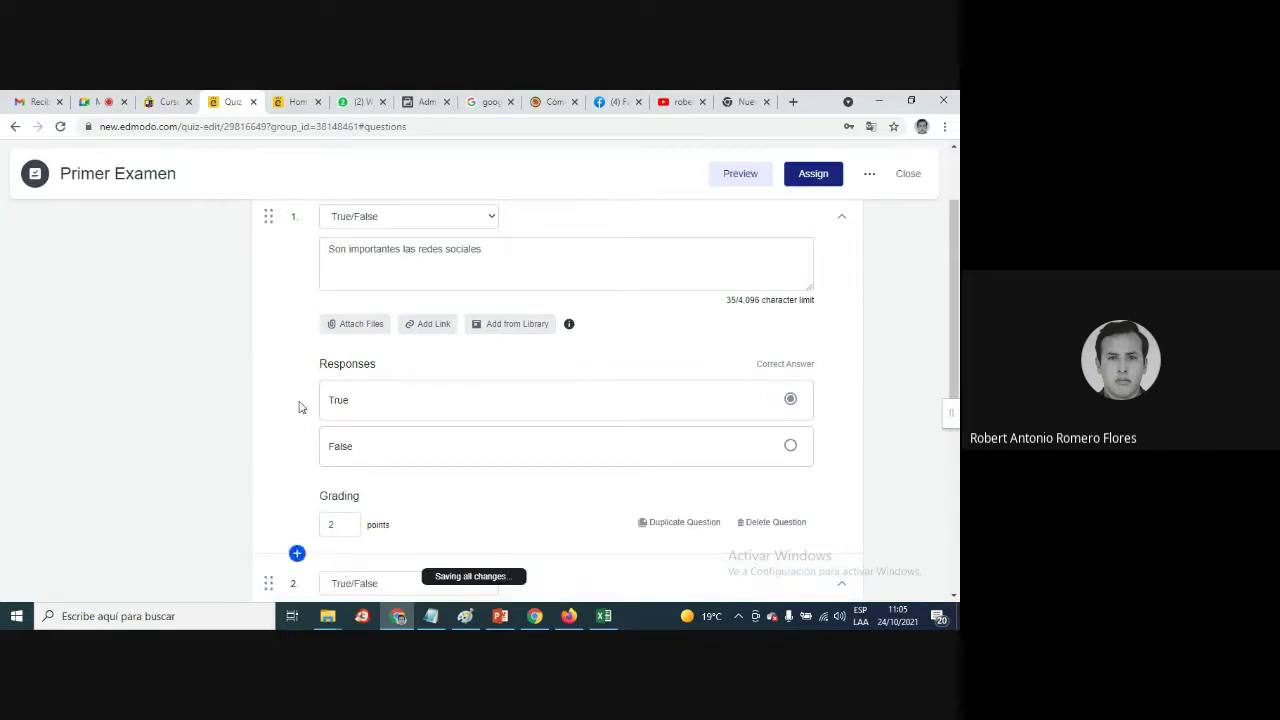
{"action": "scroll", "coordinate": [280, 409], "scroll_direction": "down", "scroll_amount": 2}
{"action": "scroll", "coordinate": [280, 409], "scroll_direction": "up", "scroll_amount": 3}
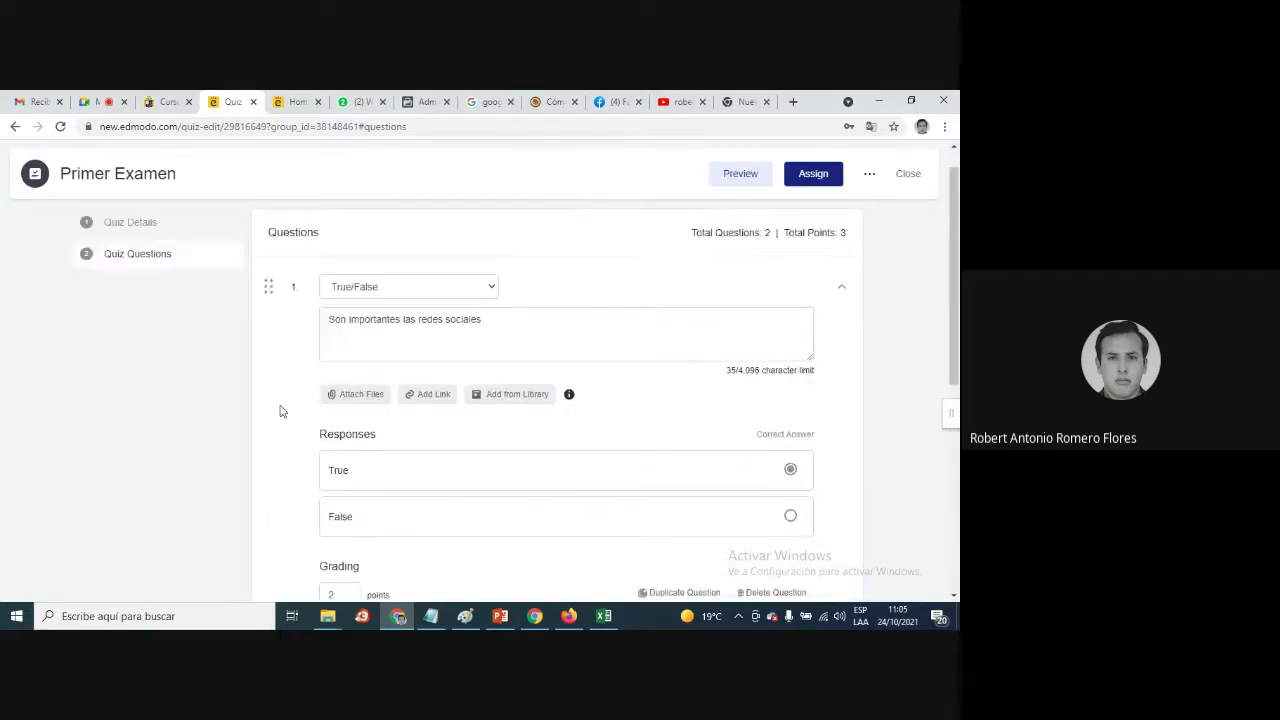
{"action": "scroll", "coordinate": [280, 411], "scroll_direction": "down", "scroll_amount": 4}
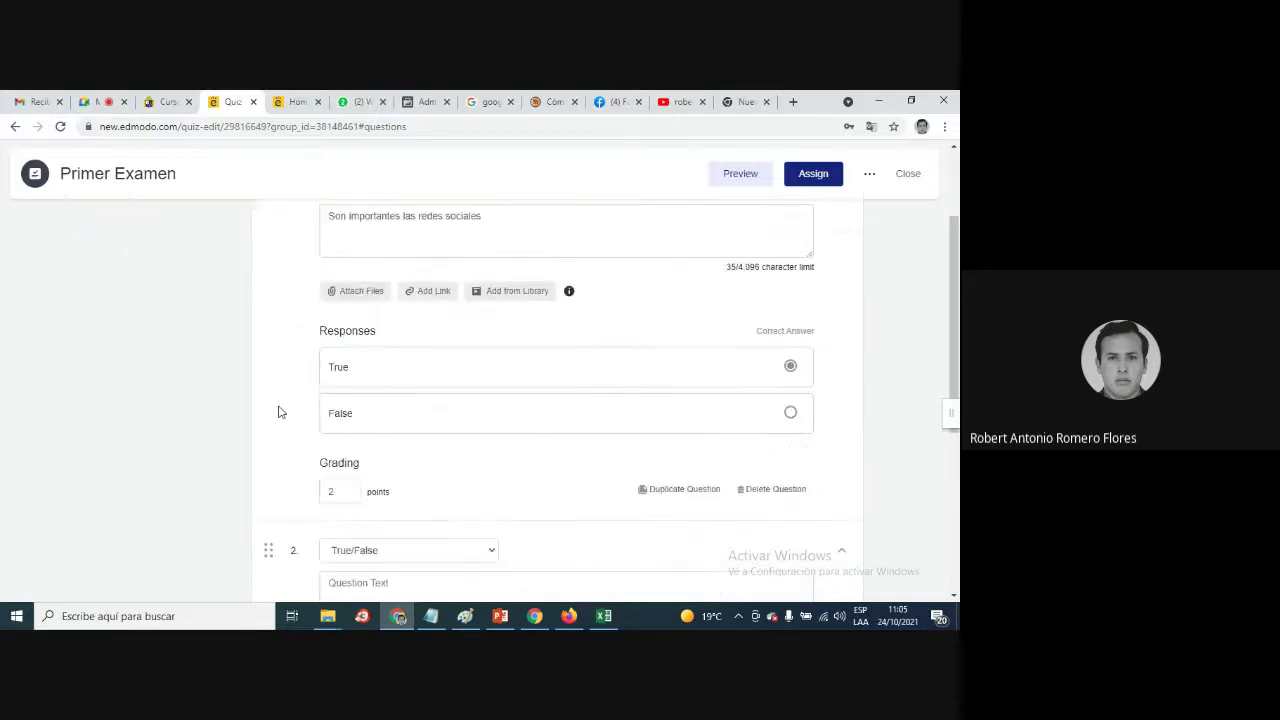
{"action": "scroll", "coordinate": [280, 411], "scroll_direction": "up", "scroll_amount": 2}
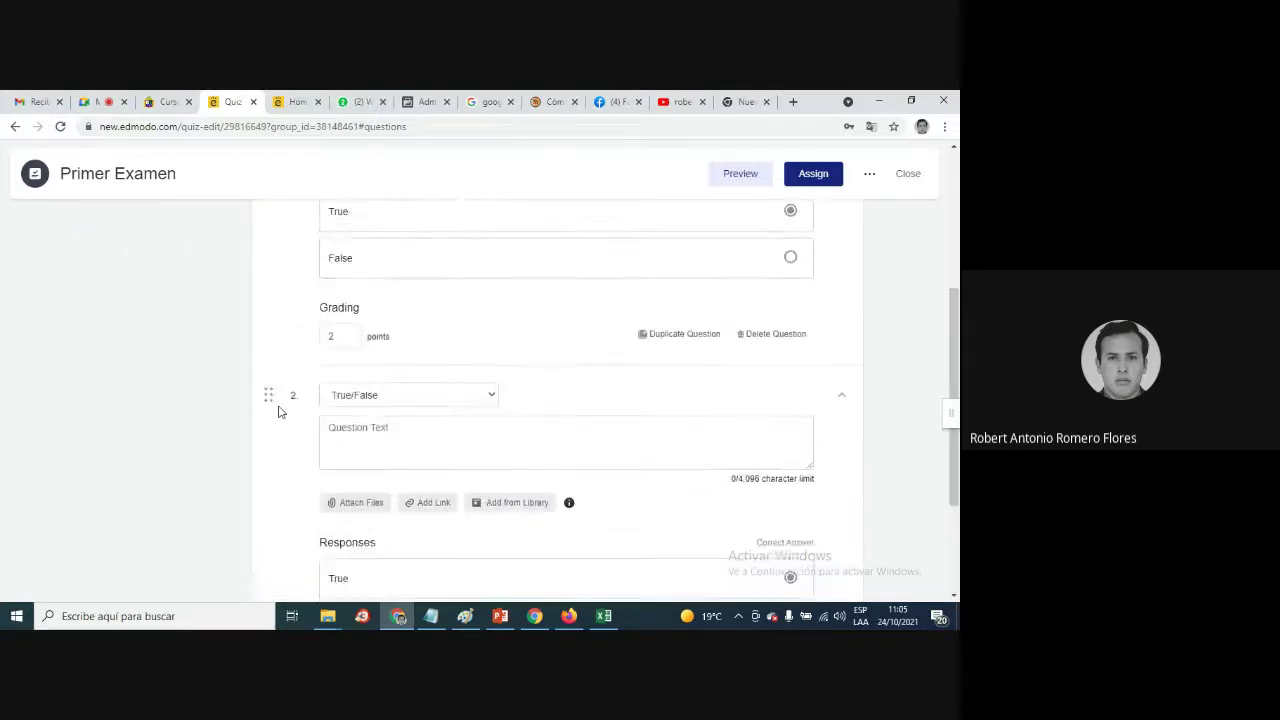
{"action": "left_click", "coordinate": [842, 433]}
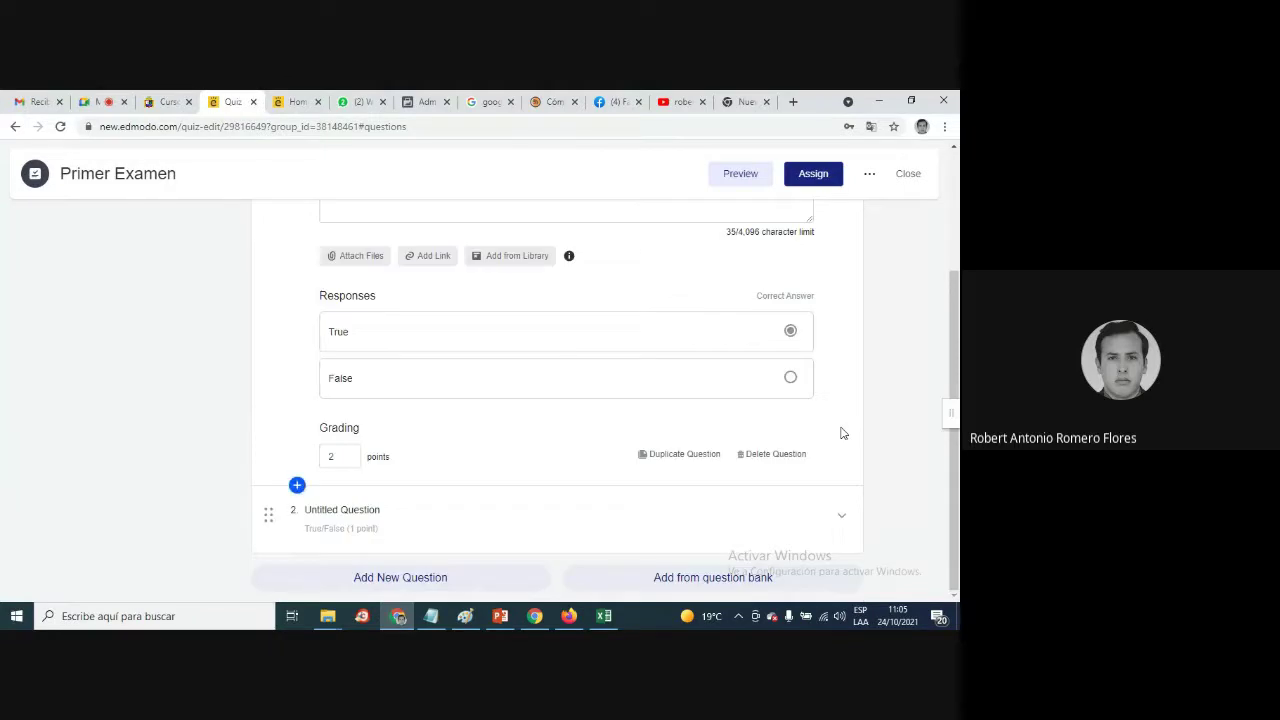
{"action": "left_click", "coordinate": [846, 518]}
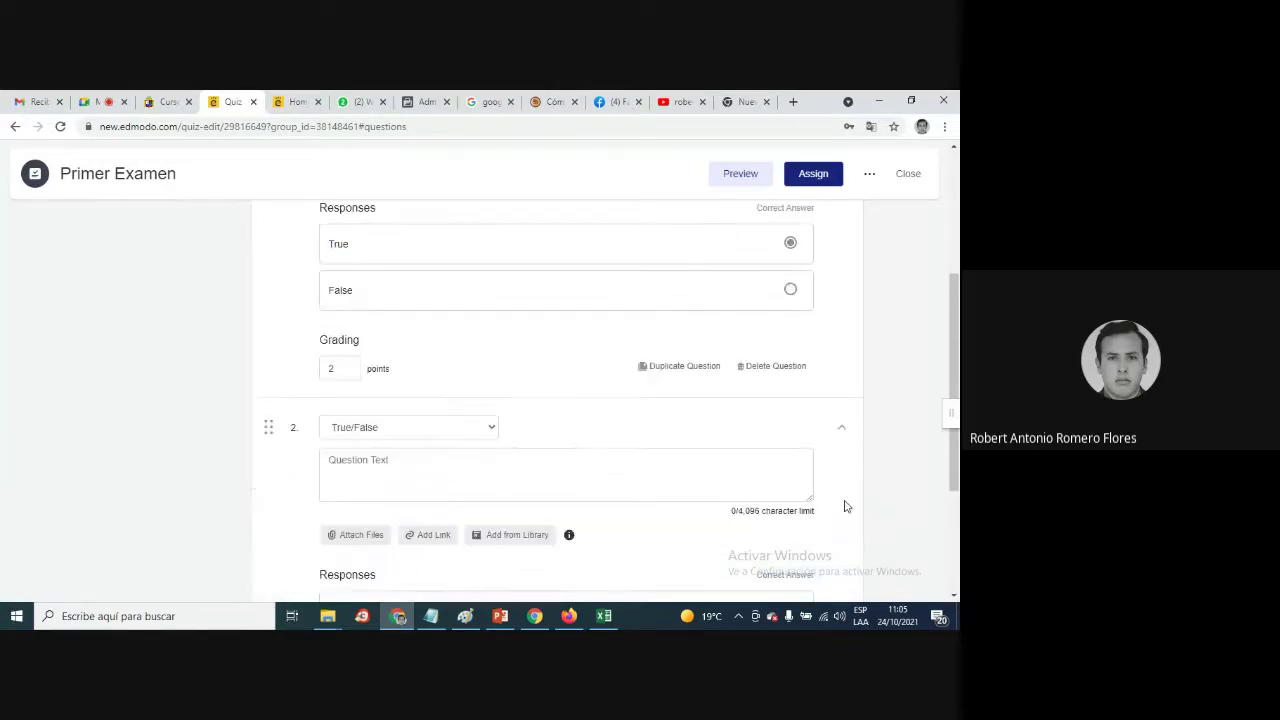
{"action": "scroll", "coordinate": [690, 492], "scroll_direction": "up", "scroll_amount": 5}
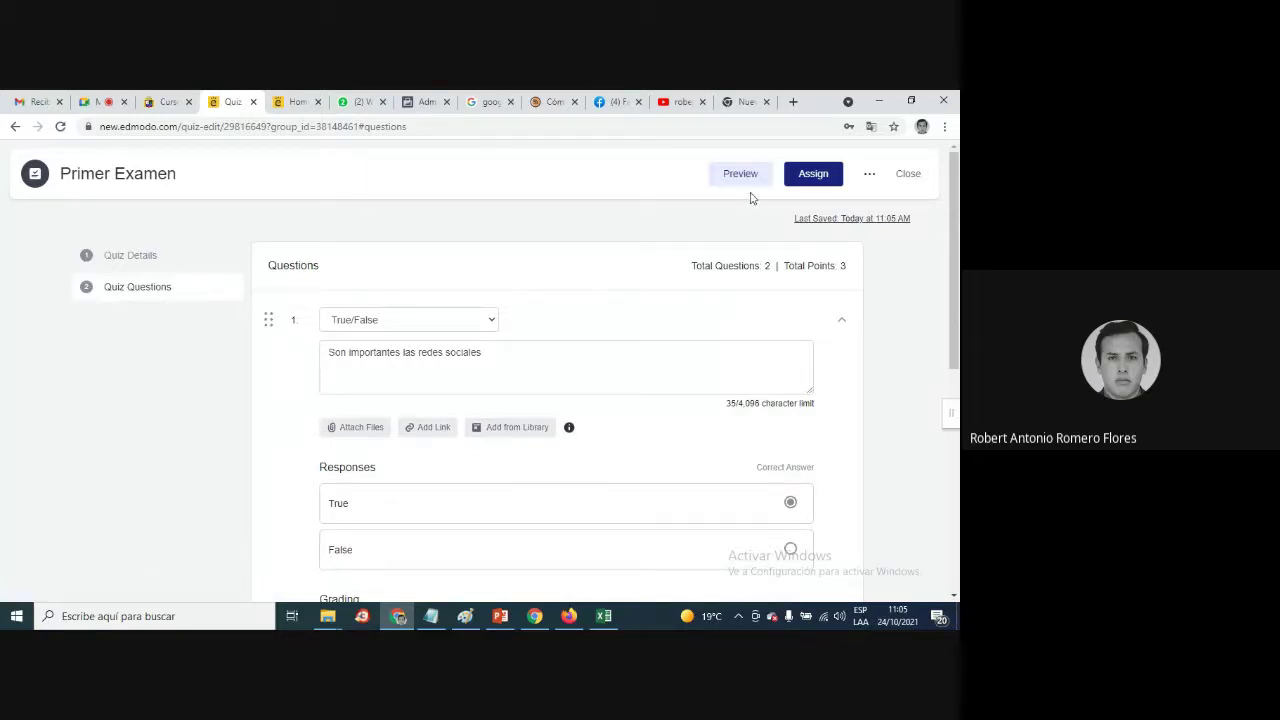
{"action": "scroll", "coordinate": [795, 337], "scroll_direction": "down", "scroll_amount": 5}
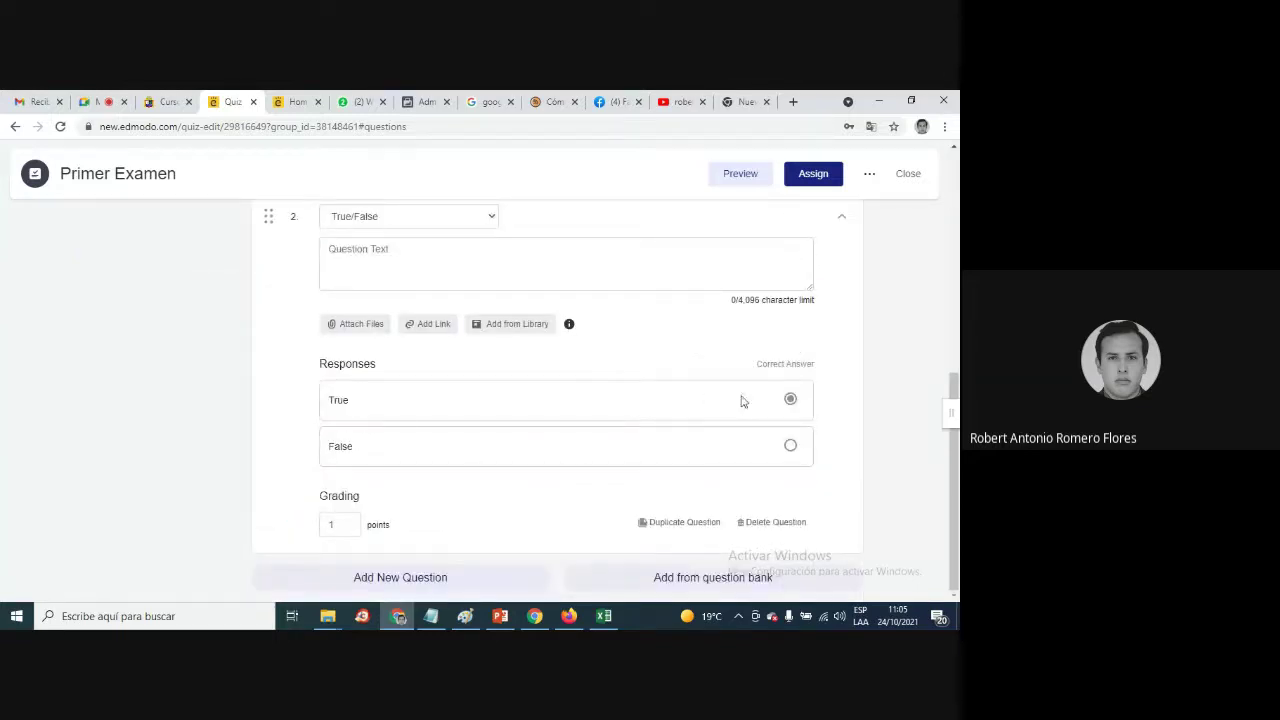
{"action": "scroll", "coordinate": [530, 455], "scroll_direction": "up", "scroll_amount": 2}
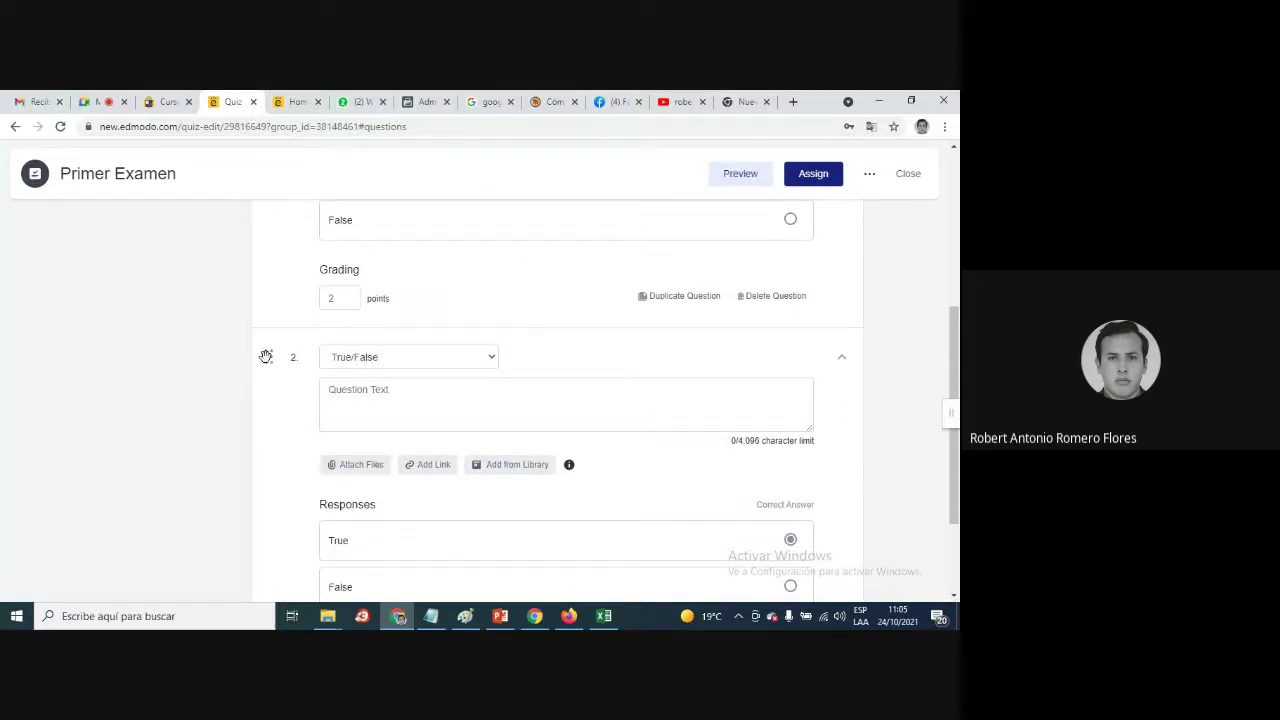
Collapse question 2, view Quiz Details, then return to Quiz Questions and its options menu.
{"action": "left_click", "coordinate": [842, 357]}
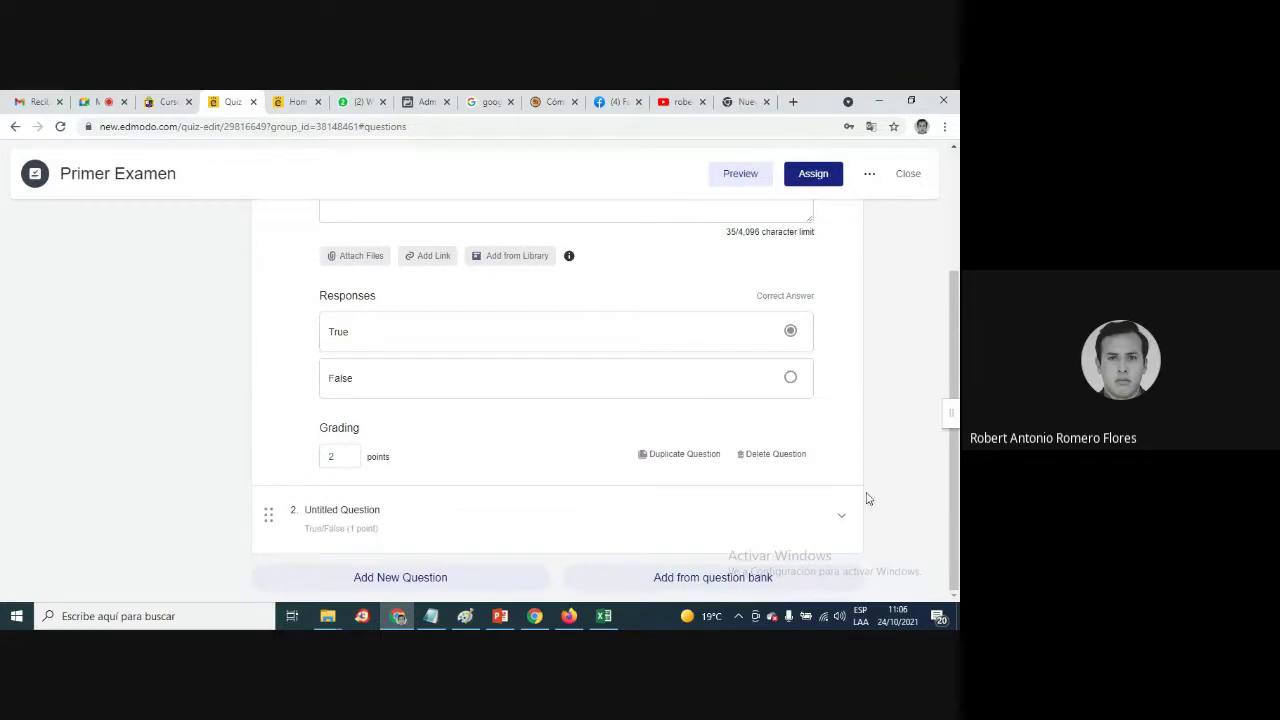
{"action": "scroll", "coordinate": [492, 478], "scroll_direction": "up", "scroll_amount": 2}
{"action": "scroll", "coordinate": [492, 478], "scroll_direction": "up", "scroll_amount": 1}
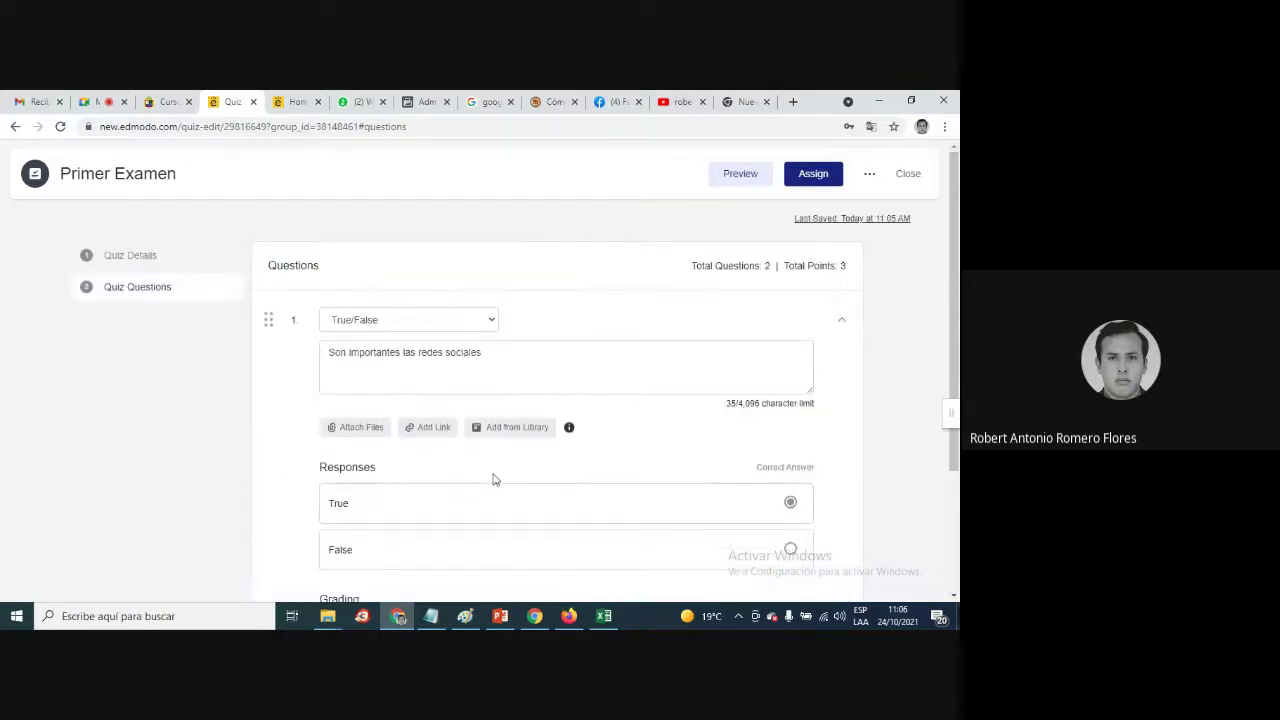
{"action": "left_click", "coordinate": [140, 258]}
{"action": "left_click", "coordinate": [160, 287]}
{"action": "left_click", "coordinate": [870, 175]}
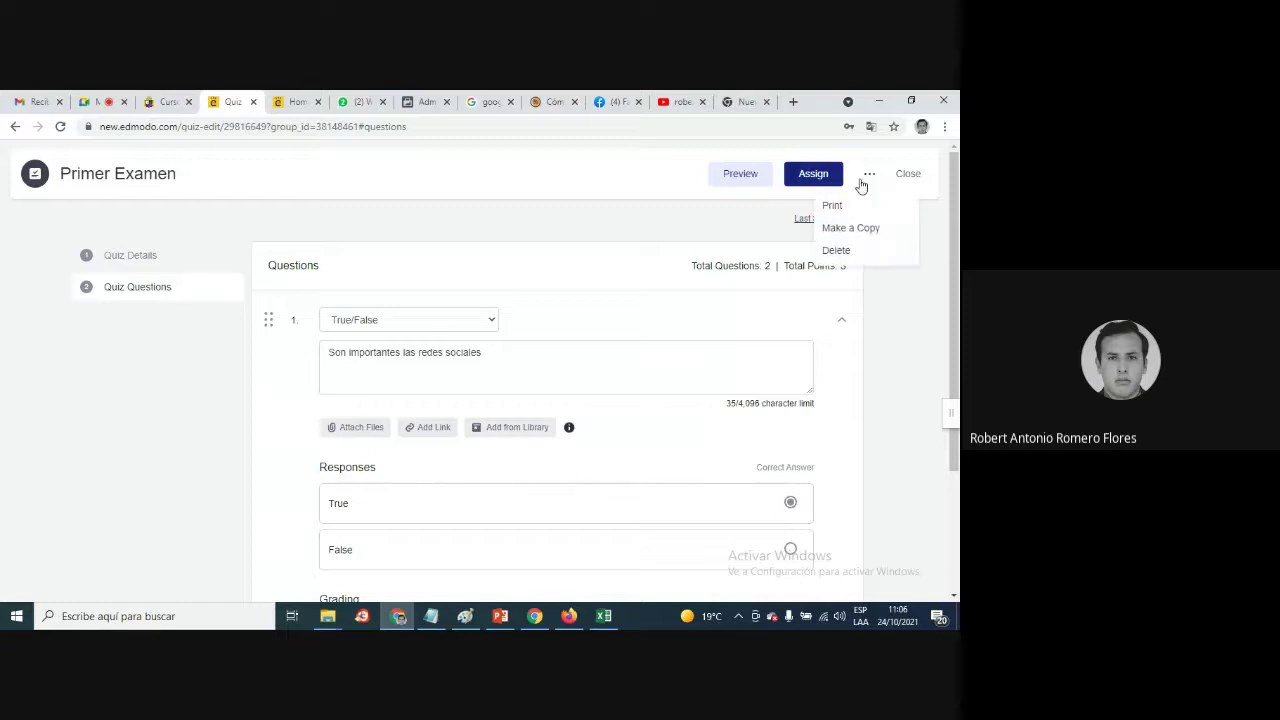
{"action": "left_click", "coordinate": [634, 225]}
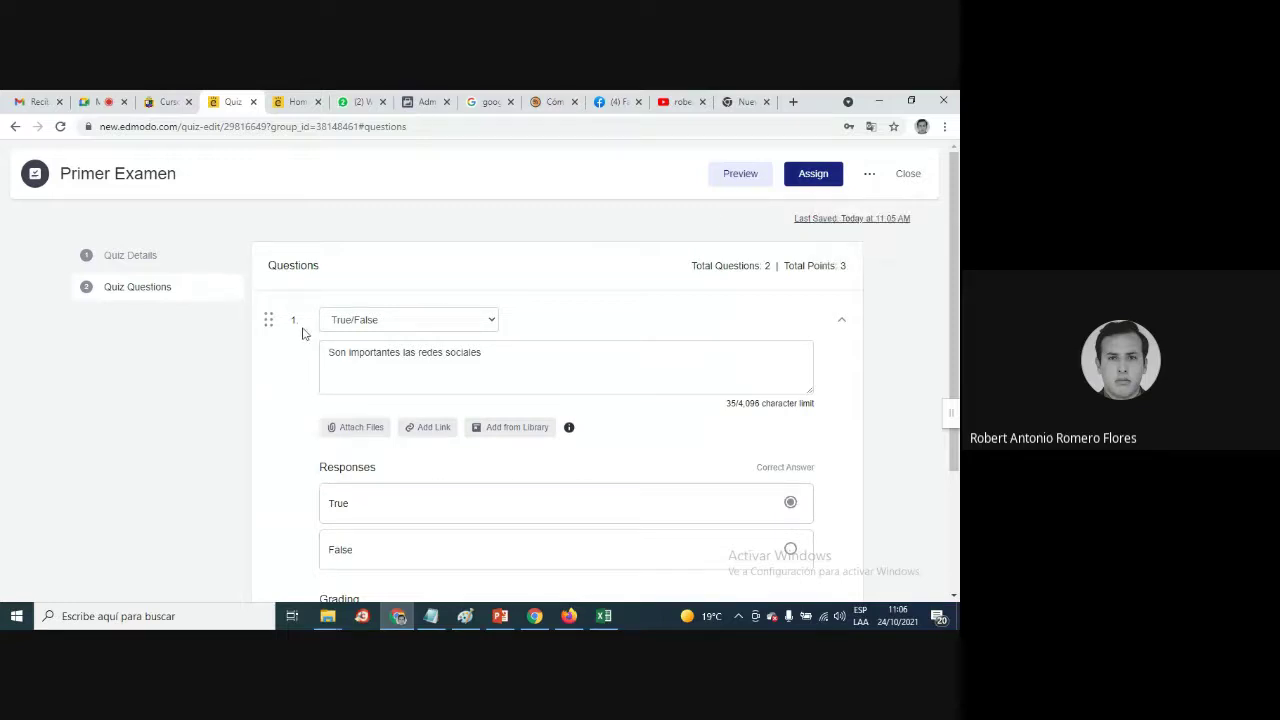
Make question 2 a Multiple Choice question reading 'Son redes sociales'.
{"action": "scroll", "coordinate": [303, 333], "scroll_direction": "down", "scroll_amount": 2}
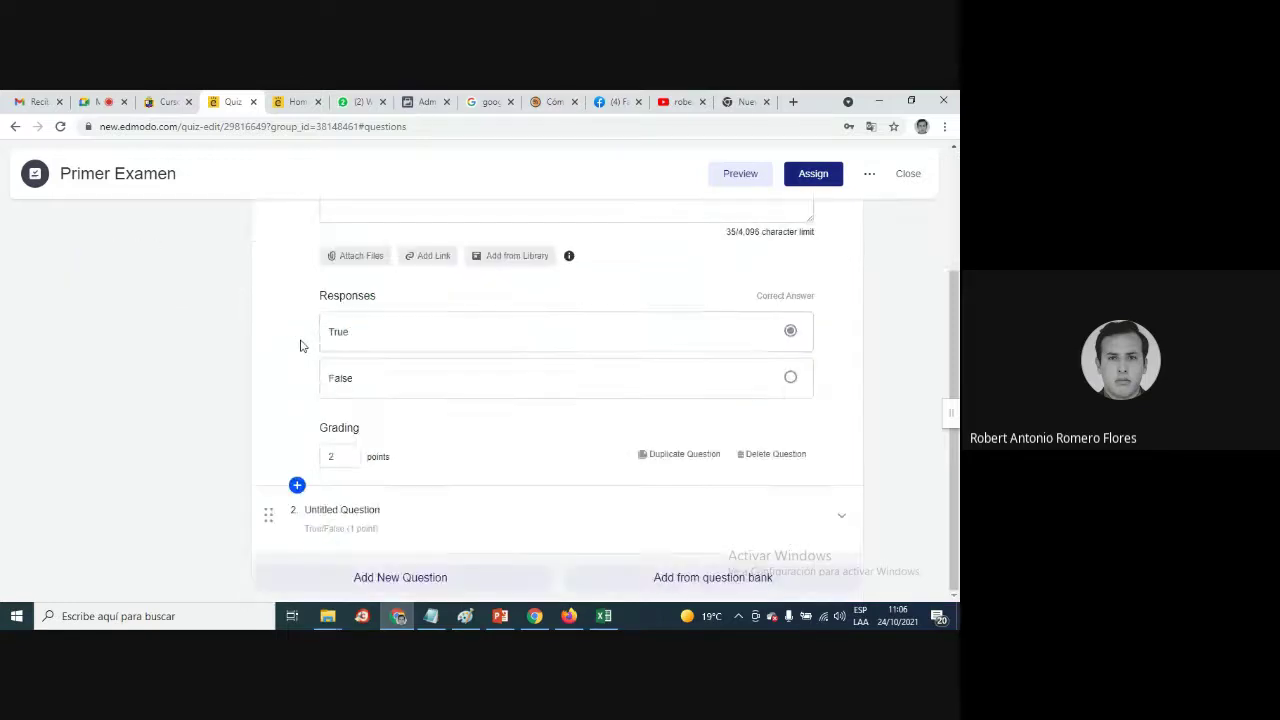
{"action": "left_click", "coordinate": [845, 516]}
{"action": "scroll", "coordinate": [580, 511], "scroll_direction": "down", "scroll_amount": 3}
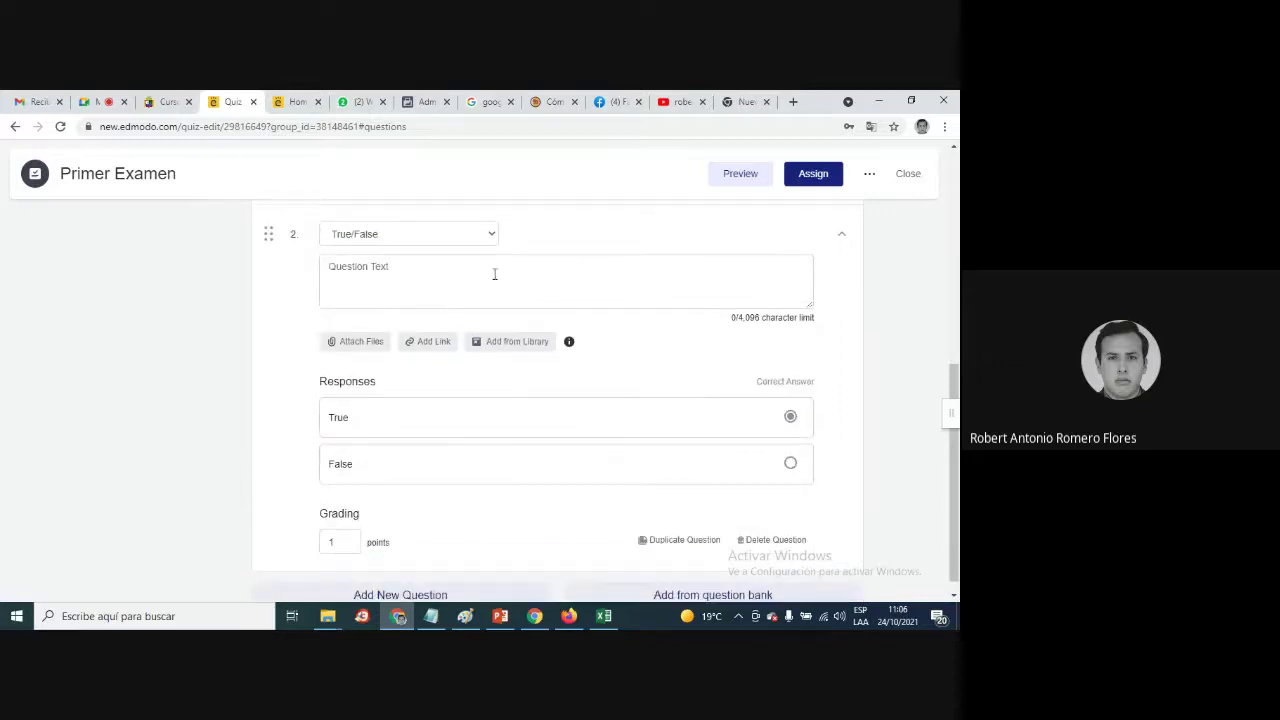
{"action": "left_click", "coordinate": [492, 235]}
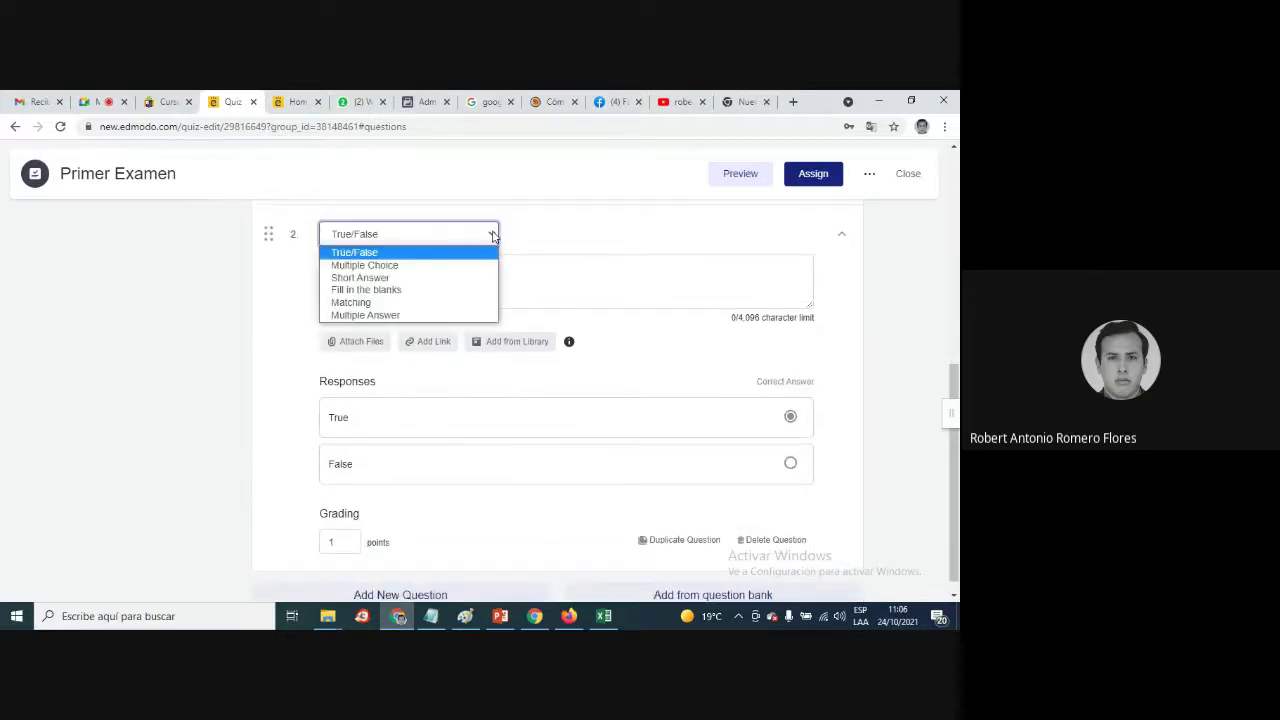
{"action": "left_click", "coordinate": [567, 233]}
{"action": "left_click", "coordinate": [486, 235]}
{"action": "left_click", "coordinate": [407, 266]}
{"action": "left_click", "coordinate": [478, 271]}
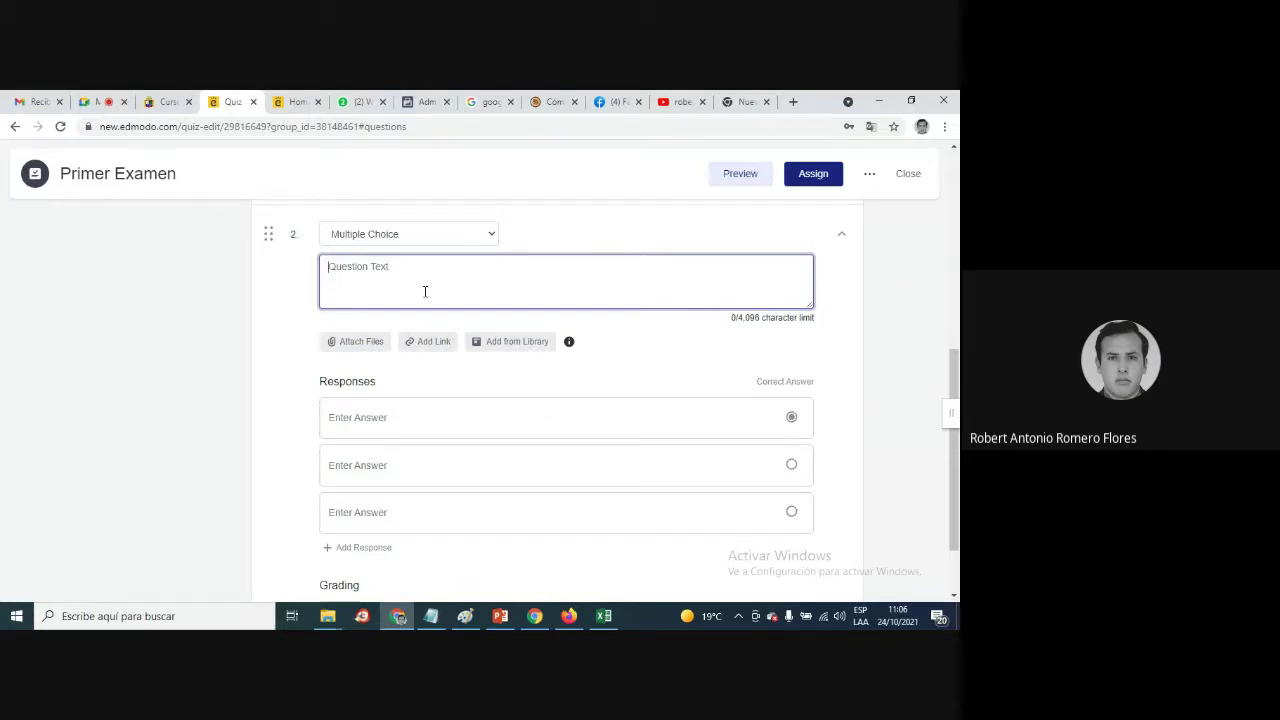
{"action": "type", "text": "Son redes sociales"}
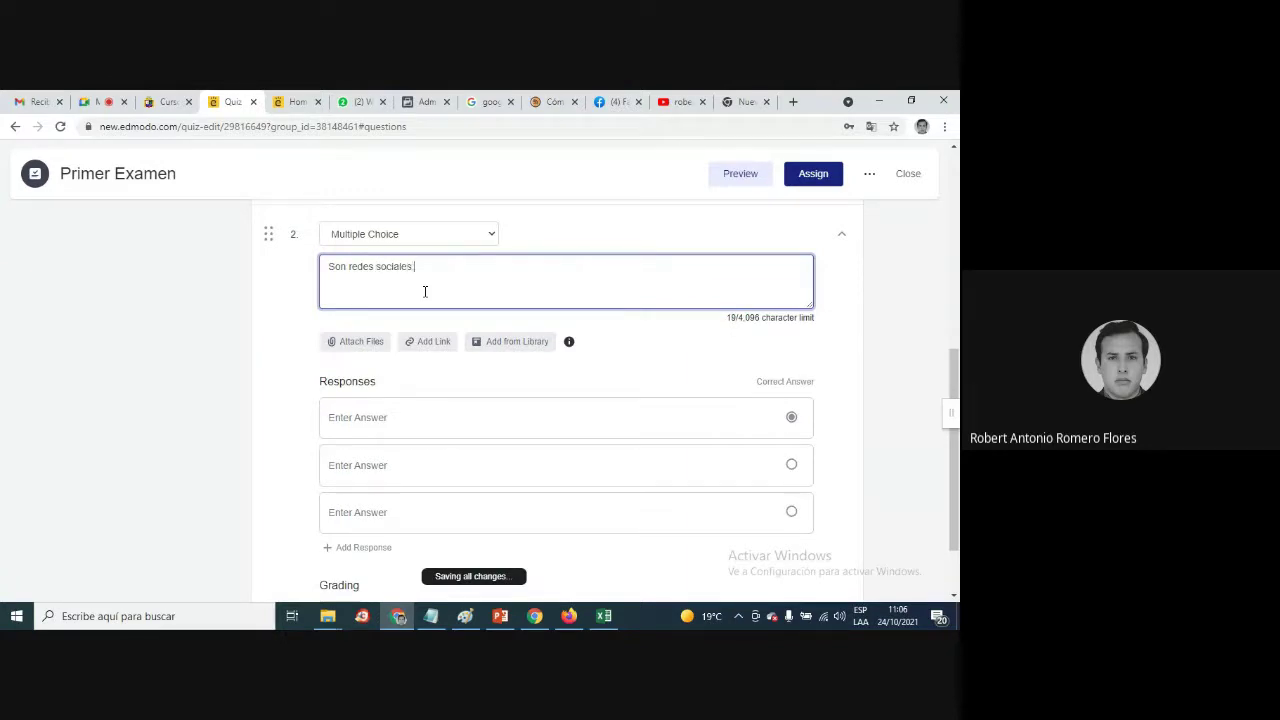
Enter the answers WhatApp, Google, Tinder and Hotsuit for question 2.
{"action": "left_click", "coordinate": [462, 417]}
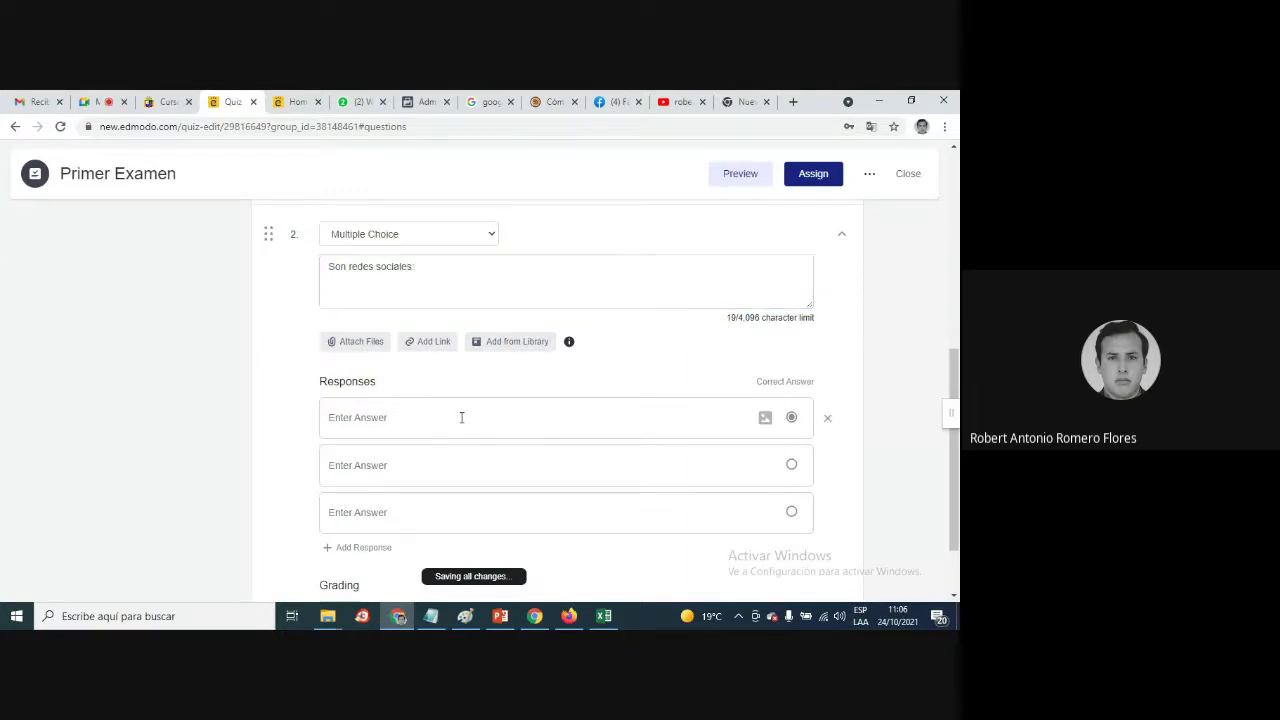
{"action": "type", "text": "What"}
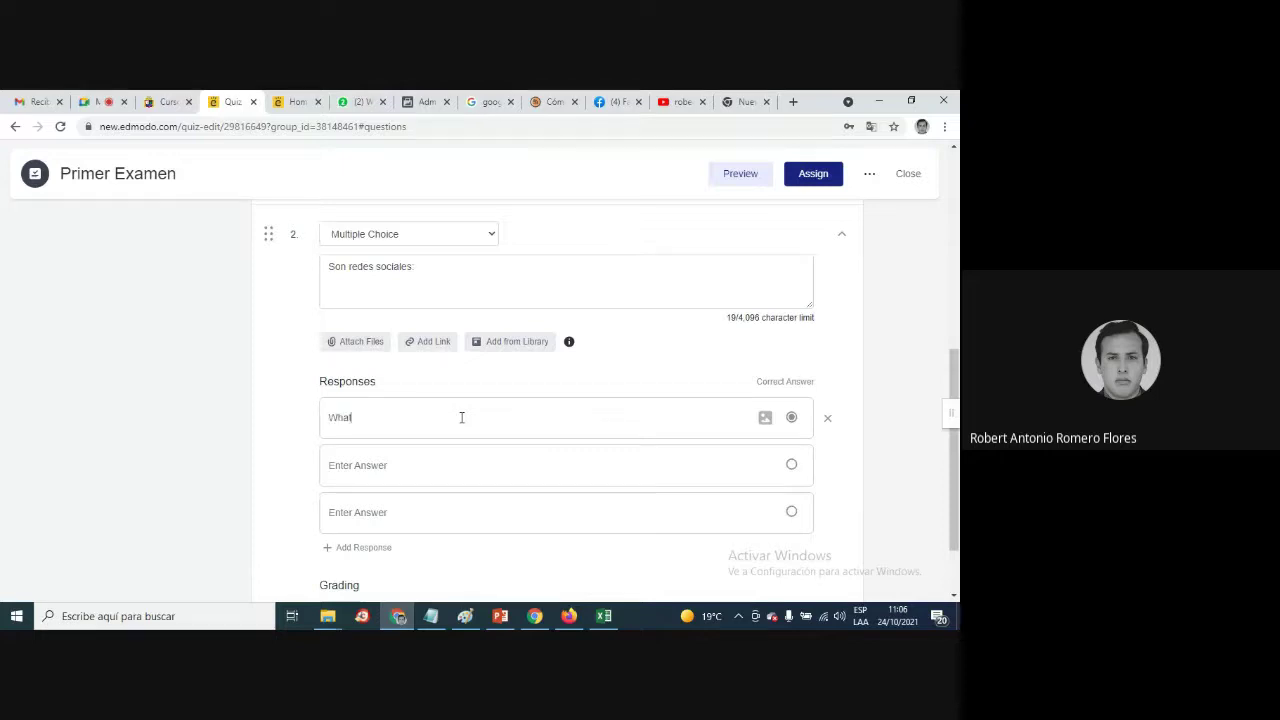
{"action": "type", "text": "App"}
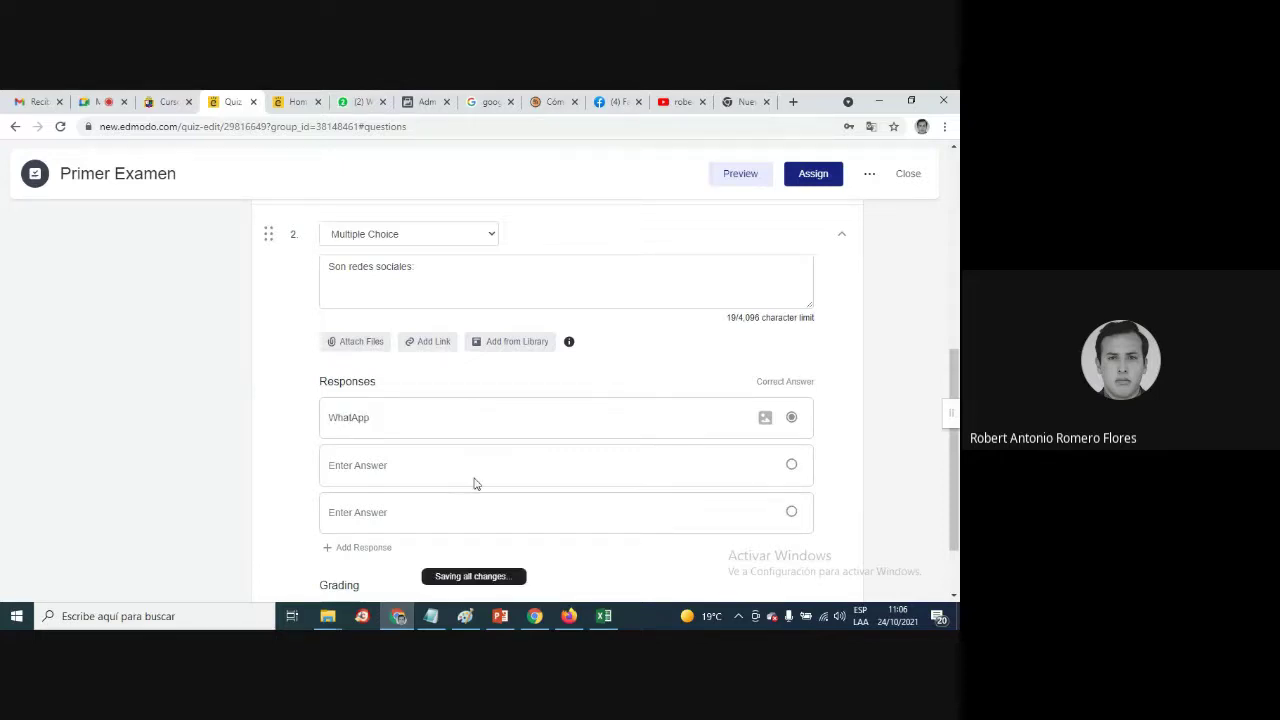
{"action": "left_click", "coordinate": [478, 485]}
{"action": "type", "text": "Go"}
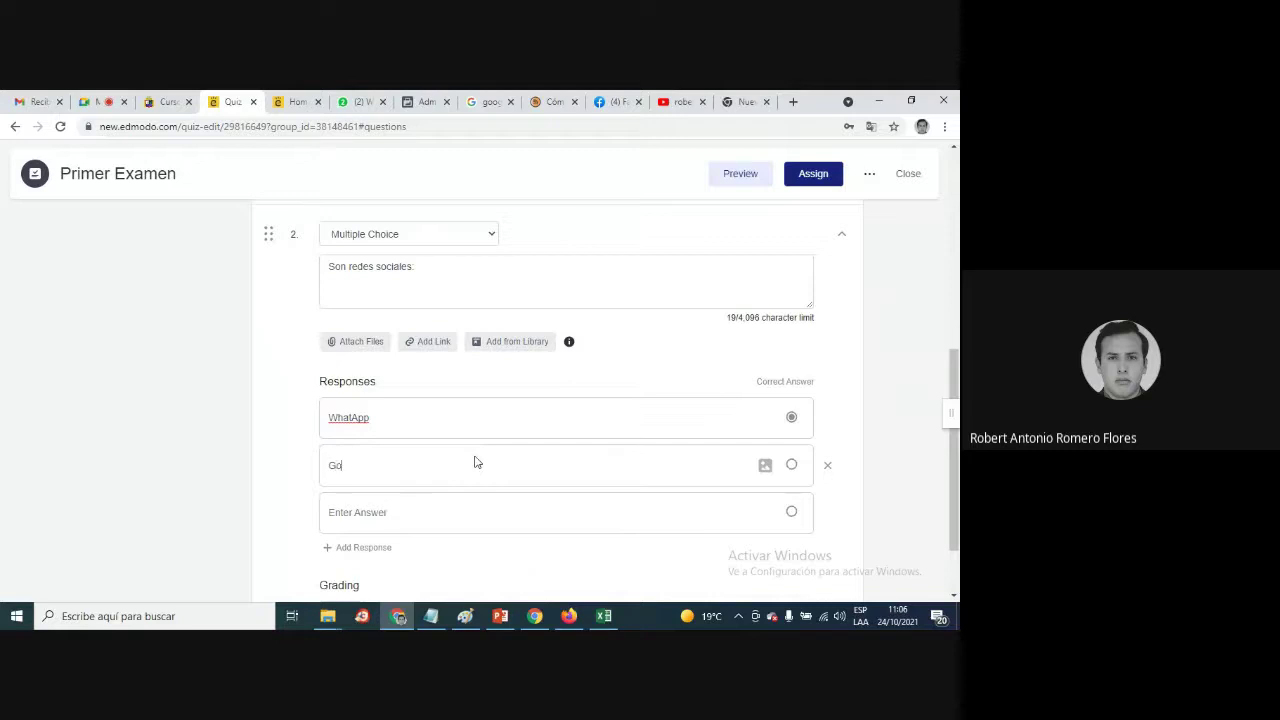
{"action": "type", "text": "ogle"}
{"action": "left_click", "coordinate": [396, 517]}
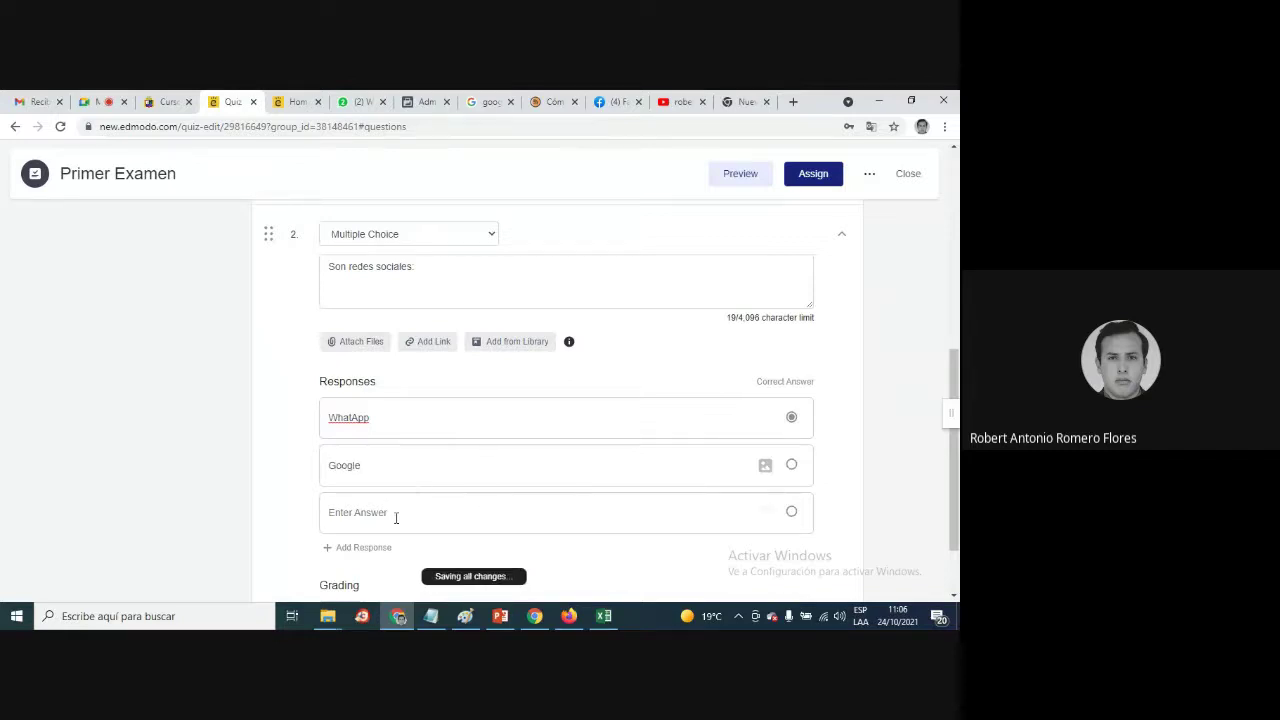
{"action": "scroll", "coordinate": [396, 517], "scroll_direction": "down", "scroll_amount": 1}
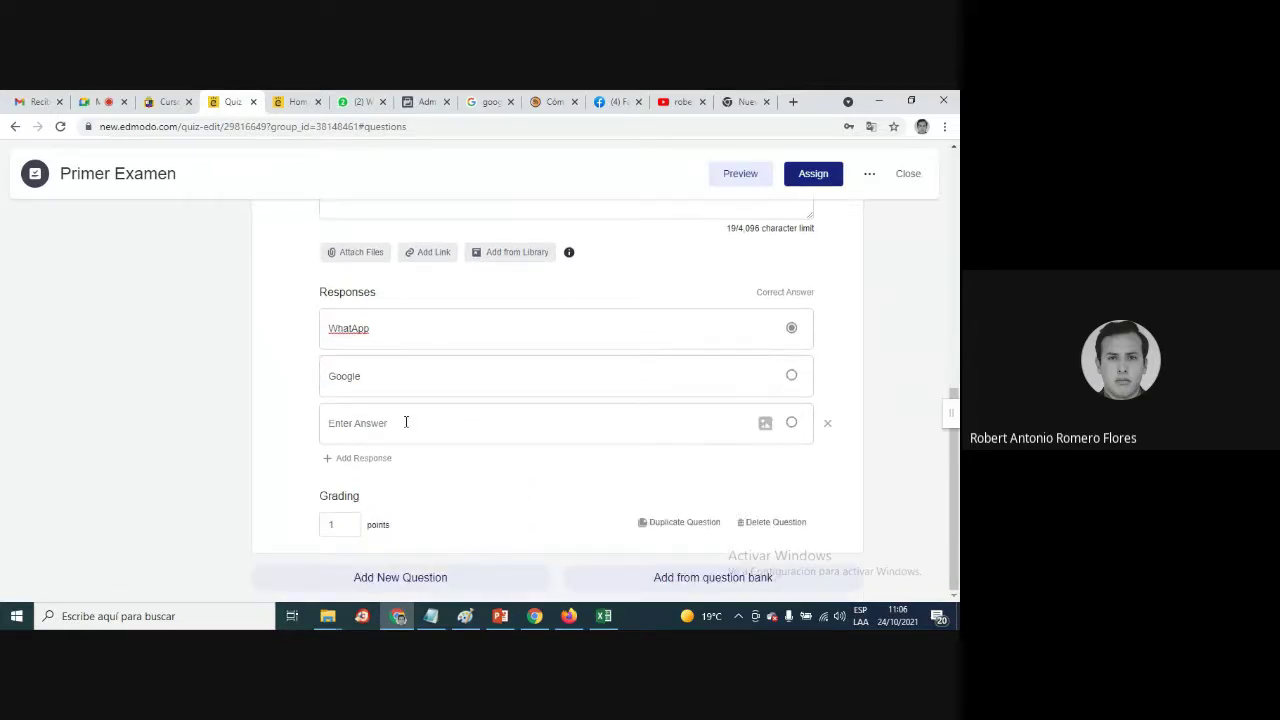
{"action": "type", "text": "Tinder"}
{"action": "left_click", "coordinate": [358, 457]}
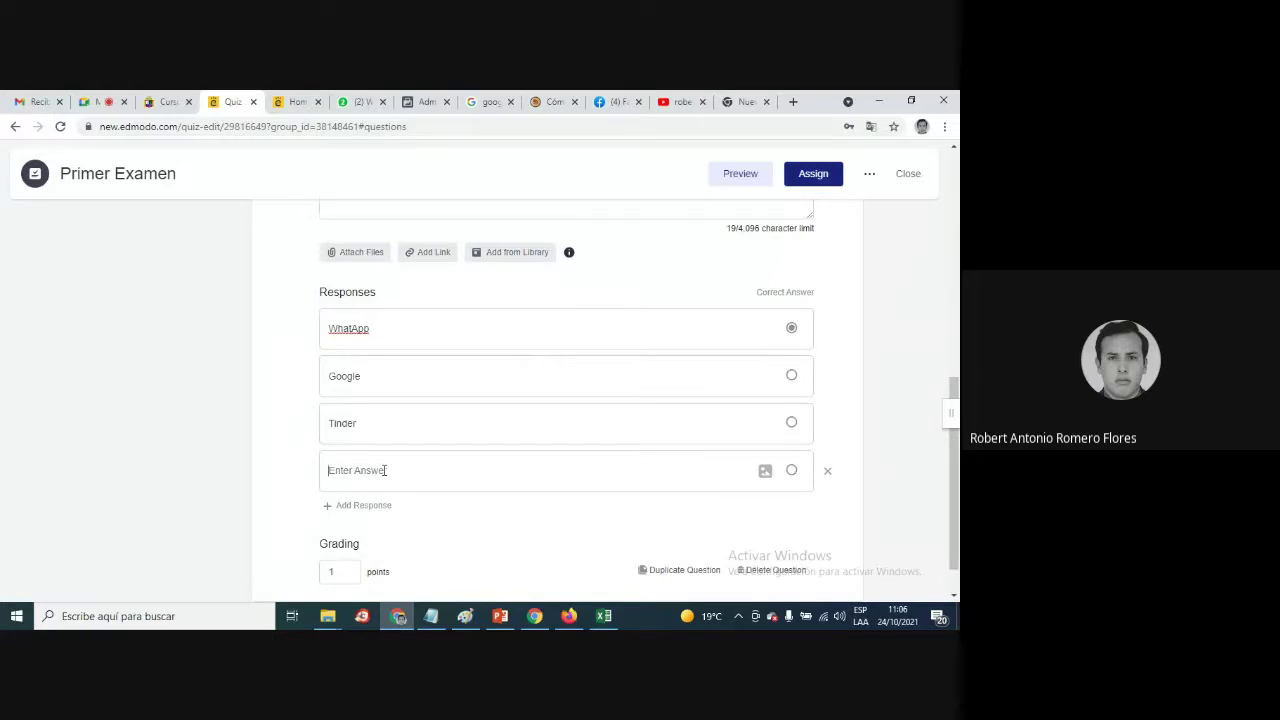
{"action": "type", "text": "Hotsuit"}
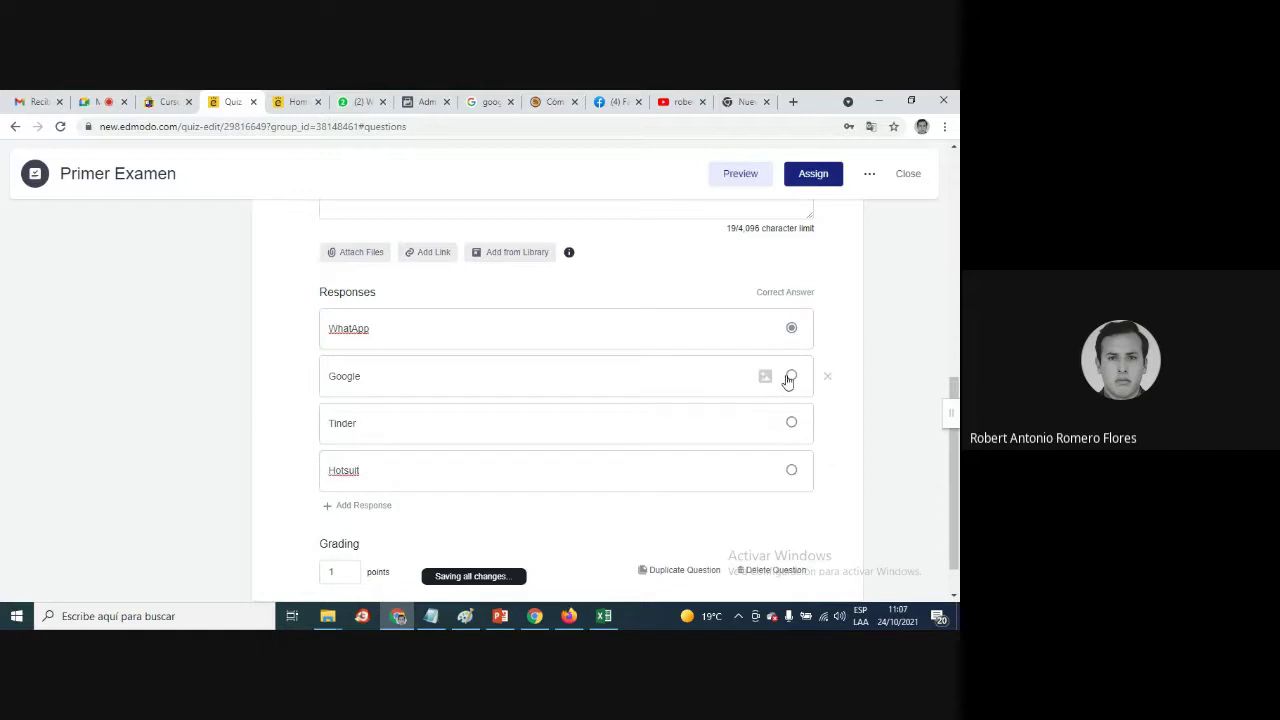
Mark Tinder as the correct answer and set question 2 to 2 points.
{"action": "left_click", "coordinate": [792, 424]}
{"action": "scroll", "coordinate": [537, 426], "scroll_direction": "down", "scroll_amount": 1}
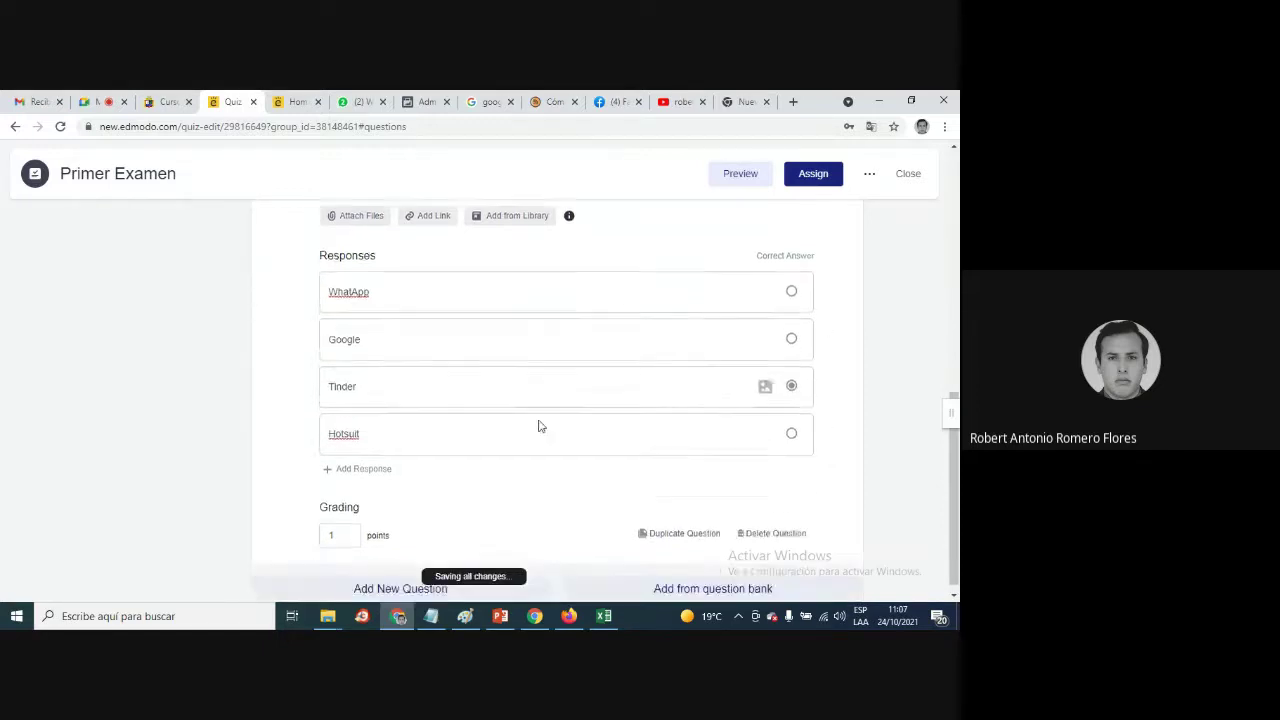
{"action": "double_click", "coordinate": [341, 523]}
{"action": "type", "text": "2"}
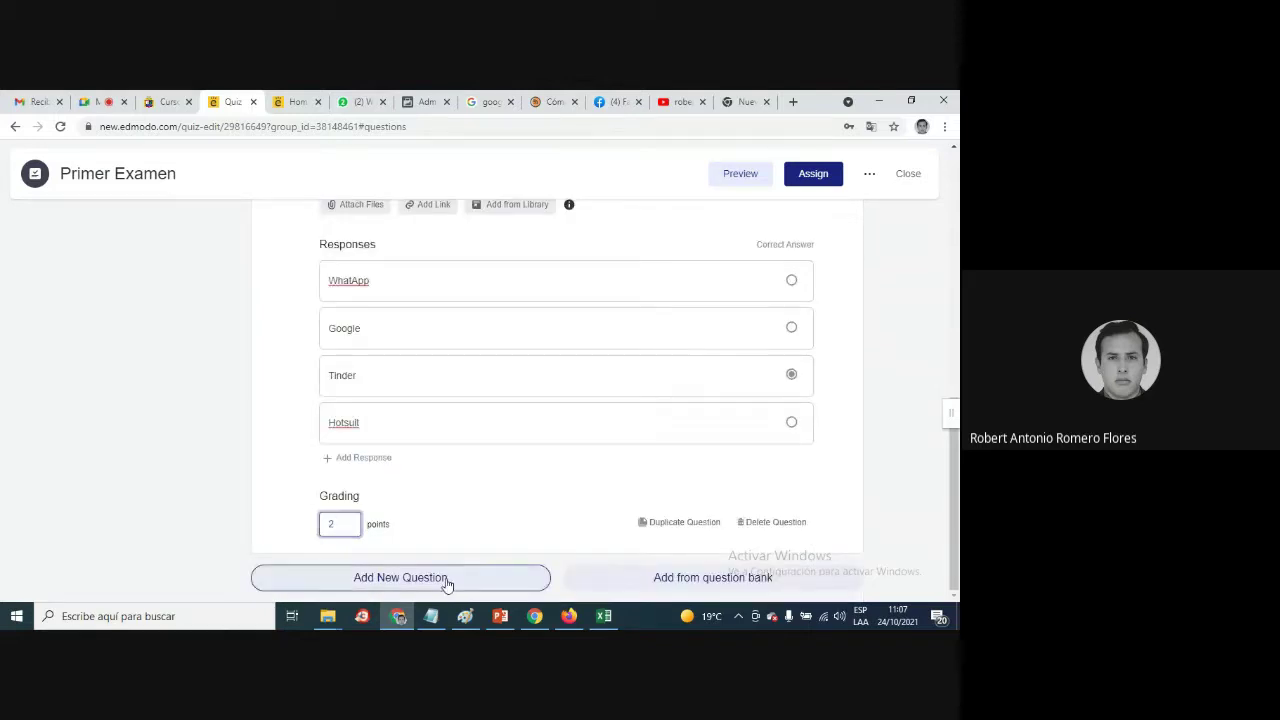
Add a third question to the quiz and make it Short Answer.
{"action": "left_click", "coordinate": [449, 580]}
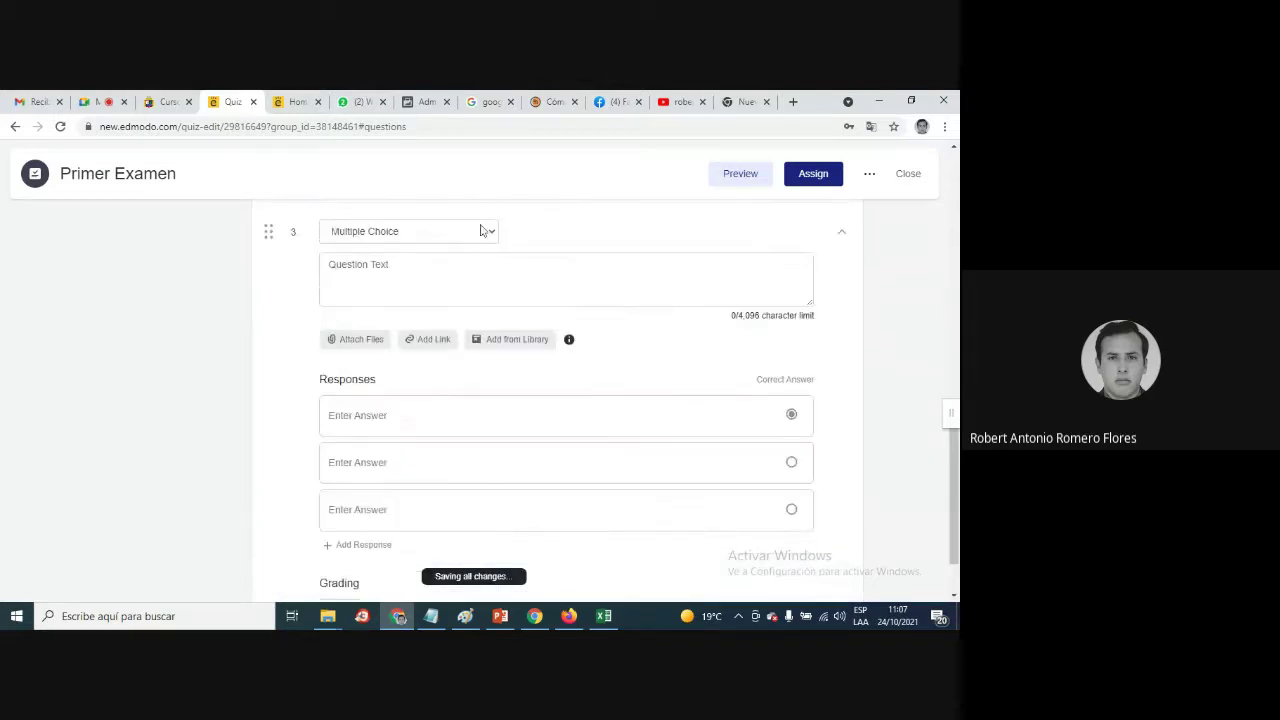
{"action": "left_click", "coordinate": [484, 231]}
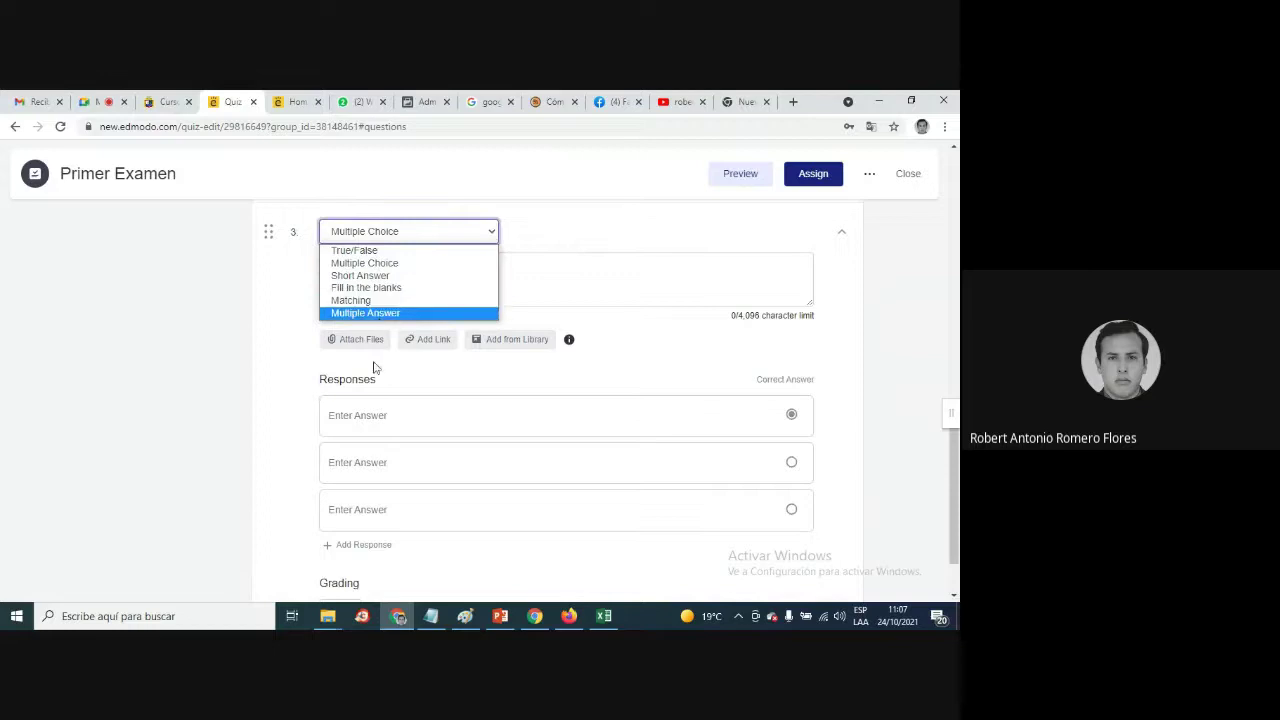
{"action": "left_click", "coordinate": [380, 276]}
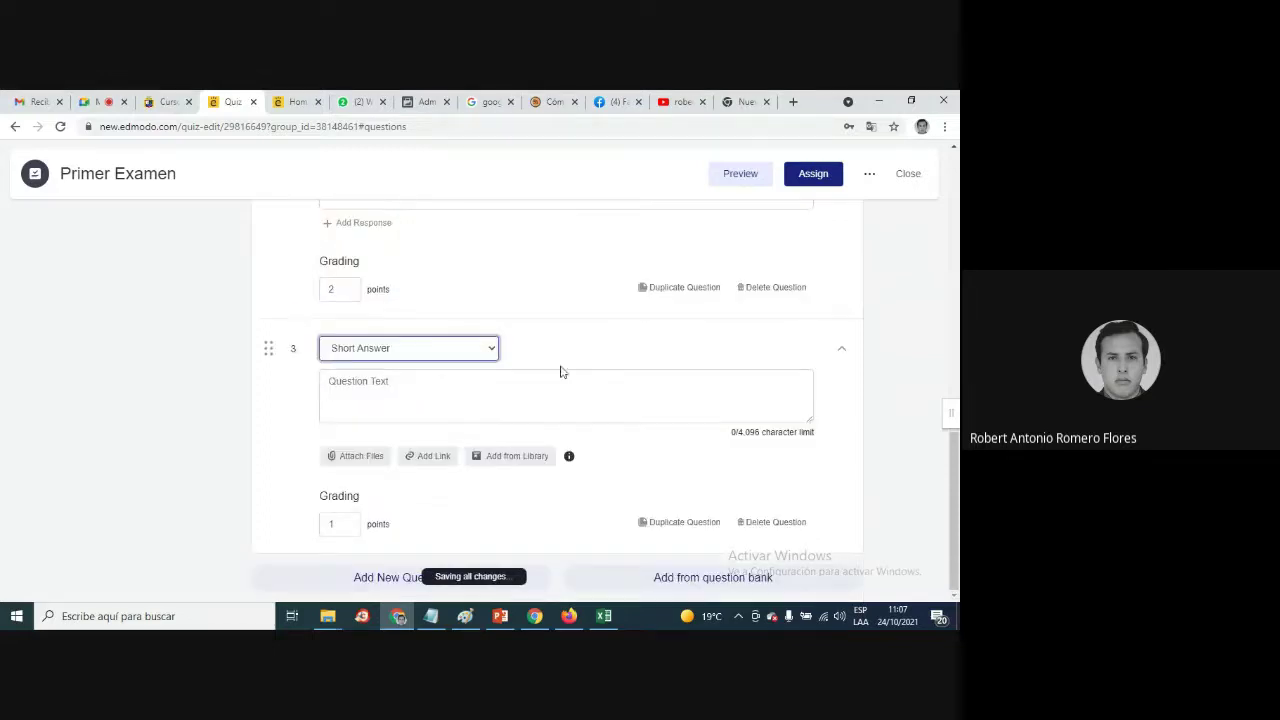
{"action": "left_click", "coordinate": [416, 402]}
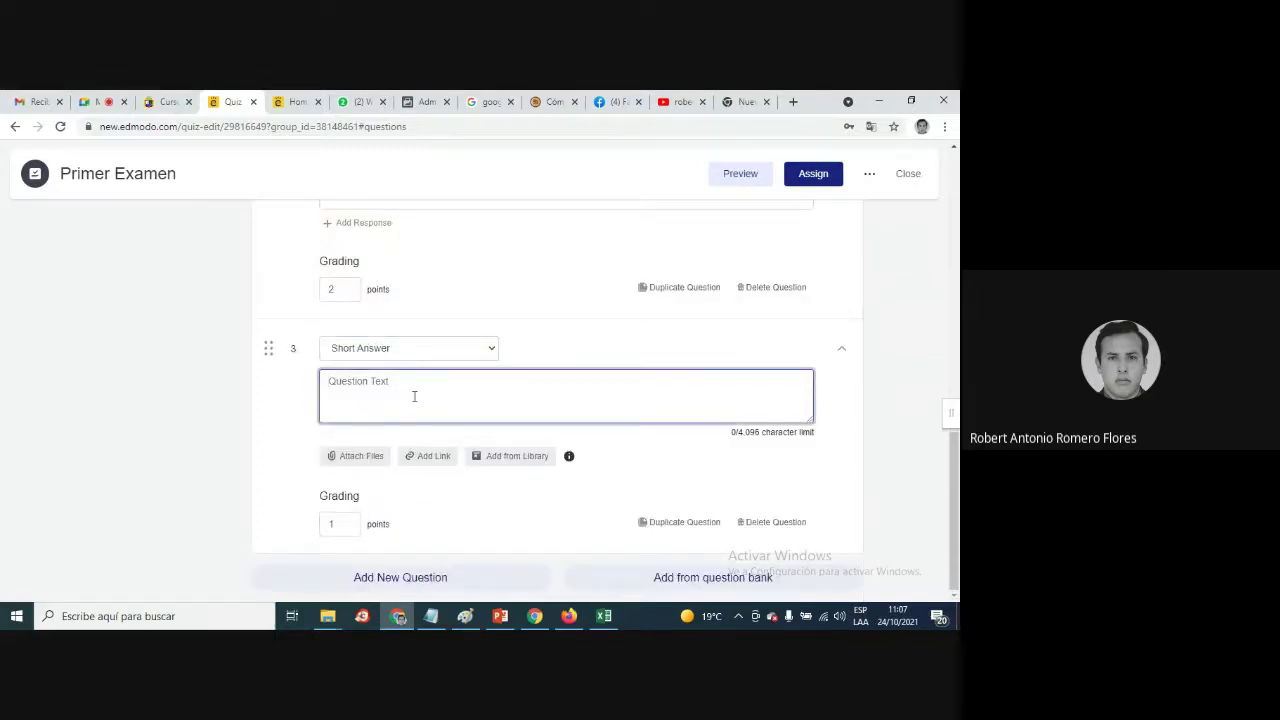
{"action": "type", "text": "C"}
{"action": "key", "text": "BackSpace"}
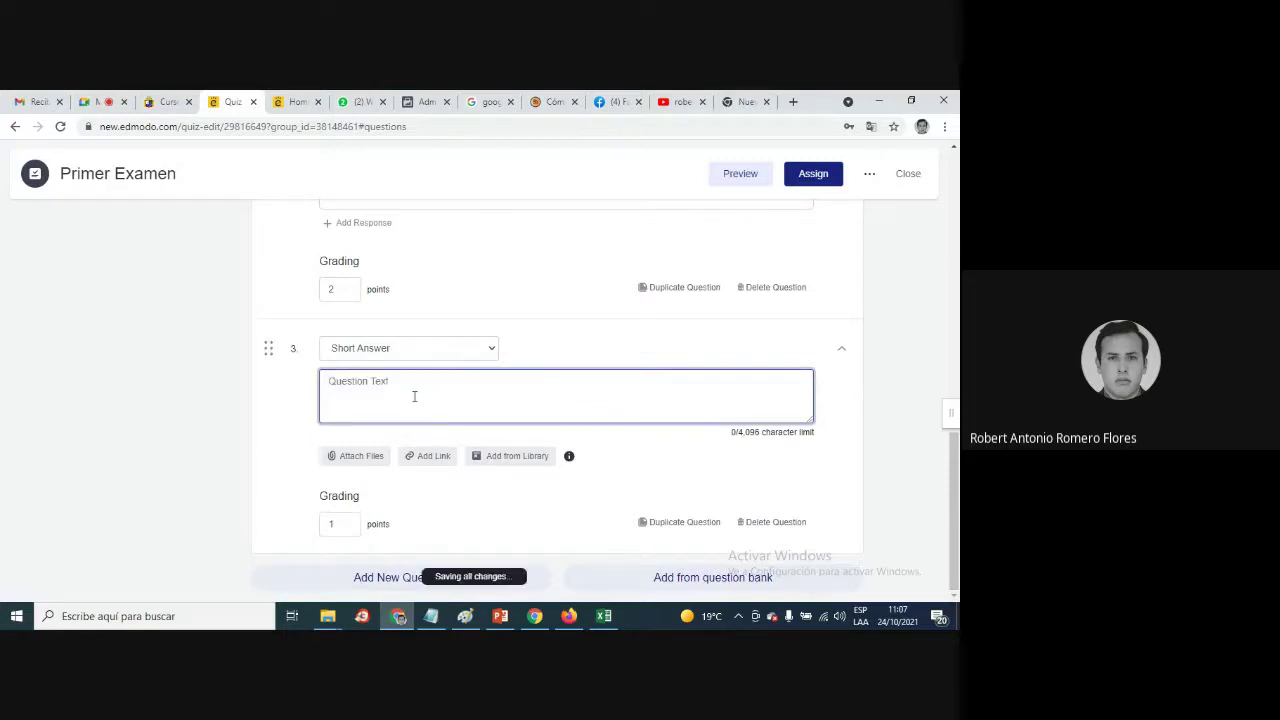
{"action": "type", "text": "Cua"}
{"action": "key", "text": "BackSpace"}
{"action": "key", "text": "BackSpace"}
{"action": "key", "text": "BackSpace"}
{"action": "key", "text": "BackSpace"}
{"action": "key", "text": "BackSpace"}
{"action": "key", "text": "BackSpace"}
{"action": "key", "text": "BackSpace"}
{"action": "key", "text": "BackSpace"}
{"action": "left_click", "coordinate": [486, 363]}
{"action": "left_click", "coordinate": [417, 398]}
{"action": "left_click", "coordinate": [437, 398]}
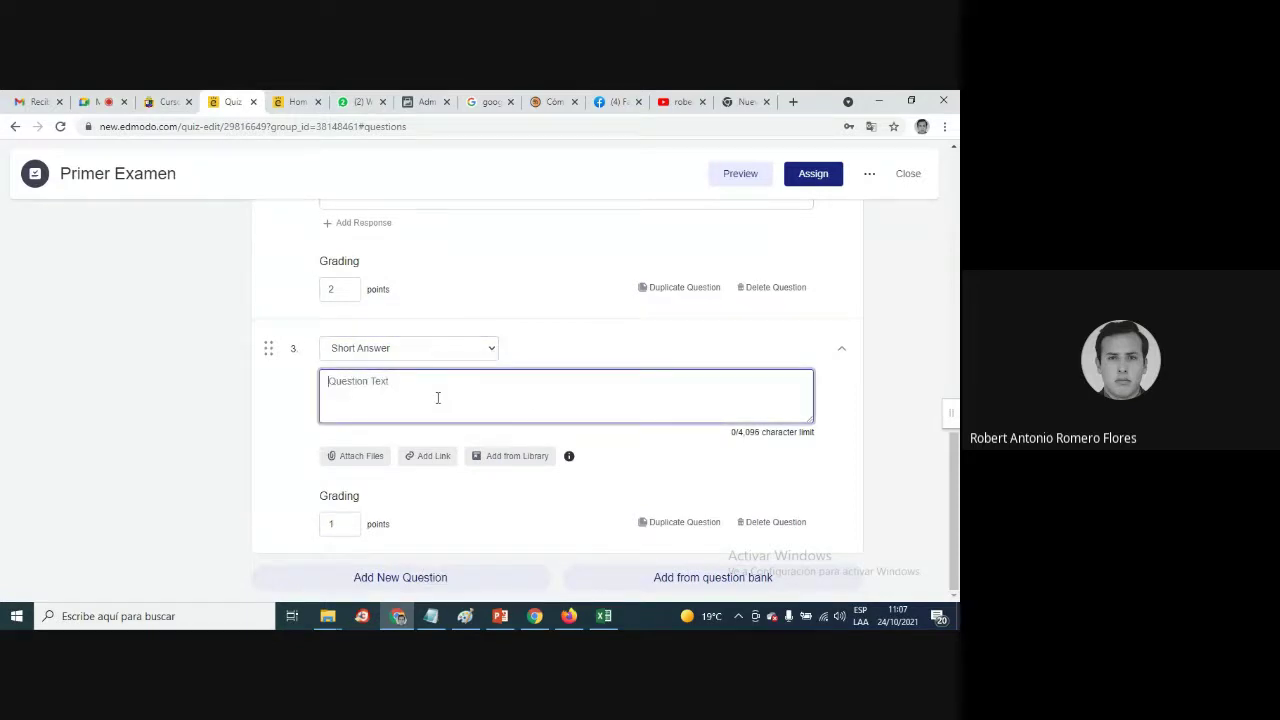
Write question 3 as 'ingrese la respuesta correcta 2 + ________ = 7'.
{"action": "type", "text": "ingrese la respuesta correcta"}
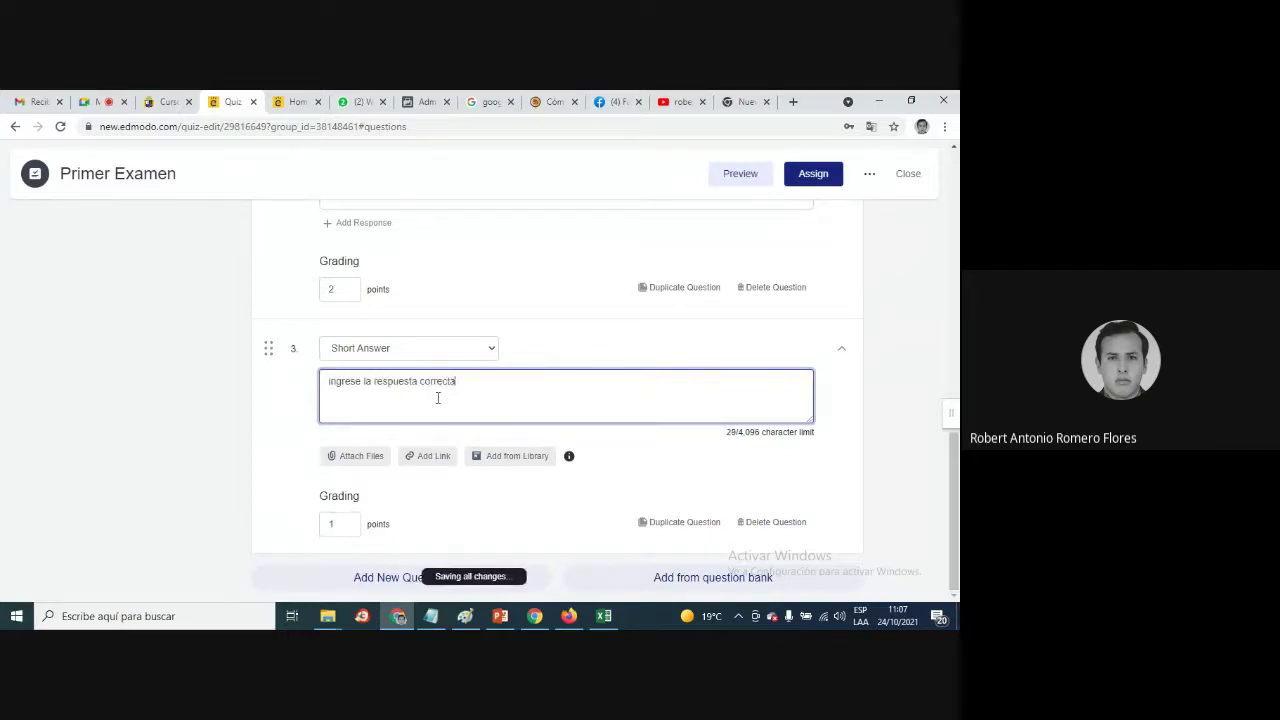
{"action": "type", "text": " 2 + ________ = 7"}
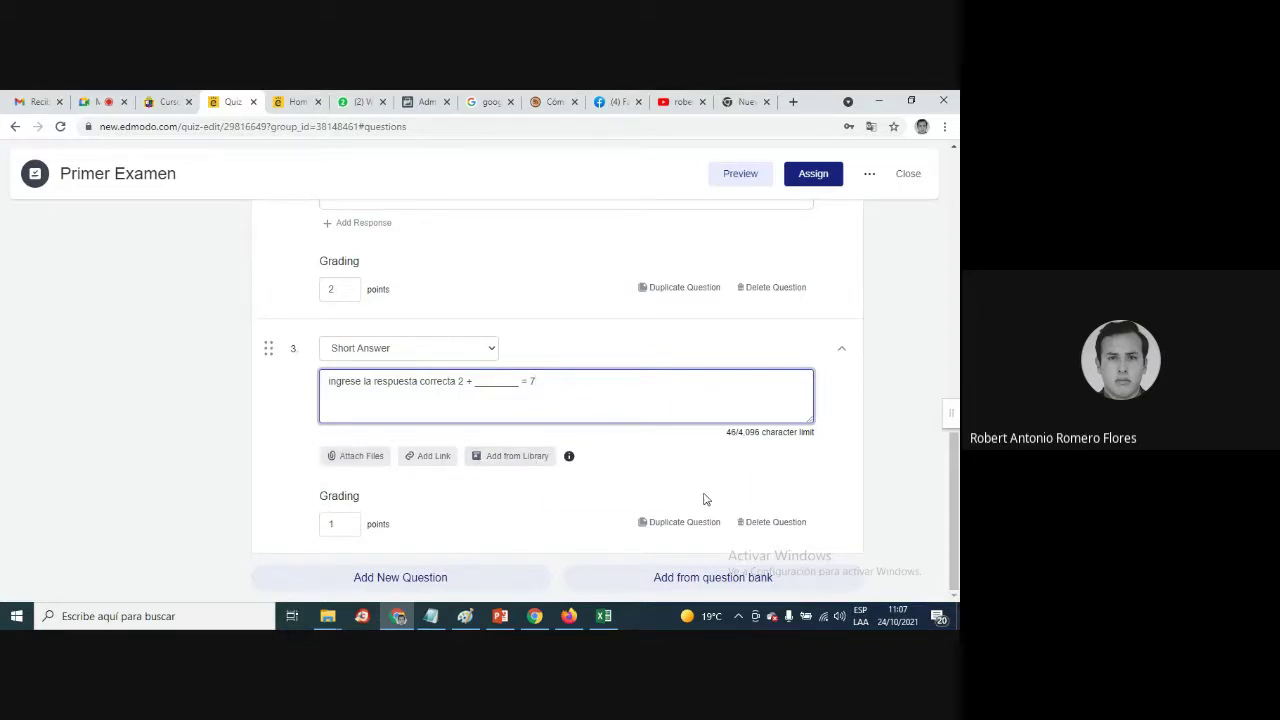
{"action": "left_click", "coordinate": [355, 347]}
{"action": "left_click", "coordinate": [427, 394]}
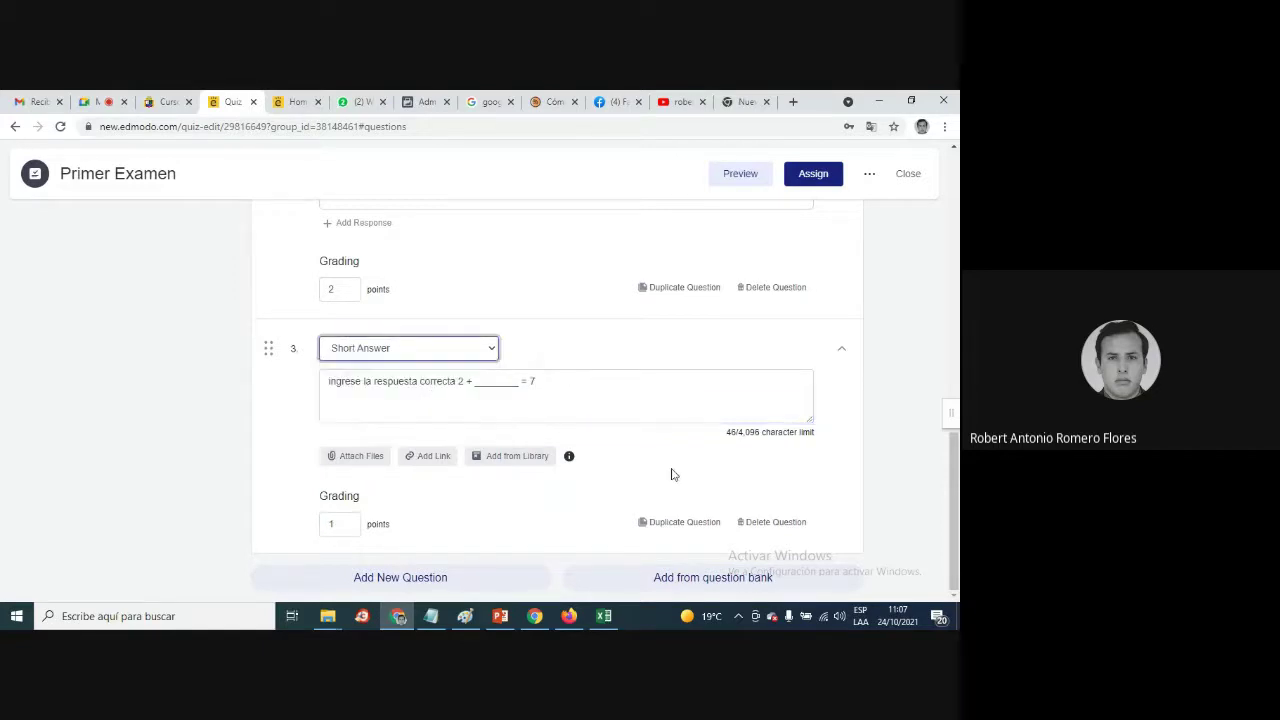
{"action": "left_click", "coordinate": [671, 474]}
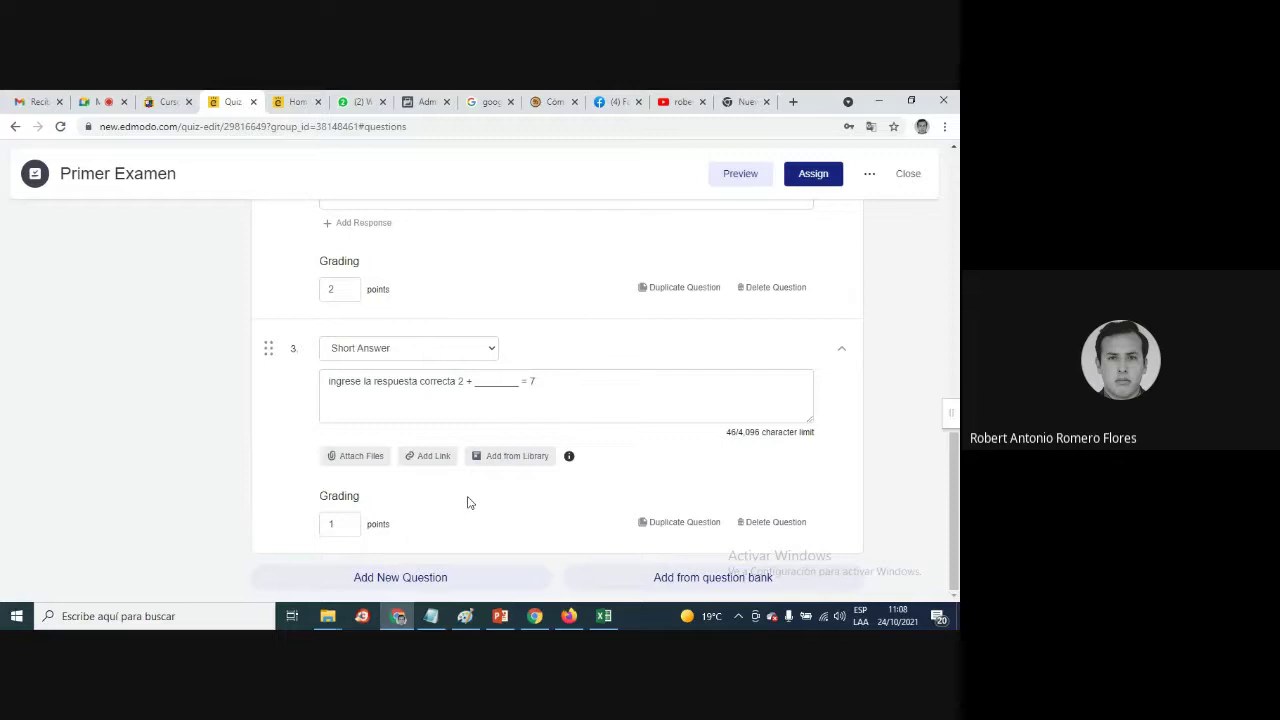
{"action": "left_click", "coordinate": [589, 399]}
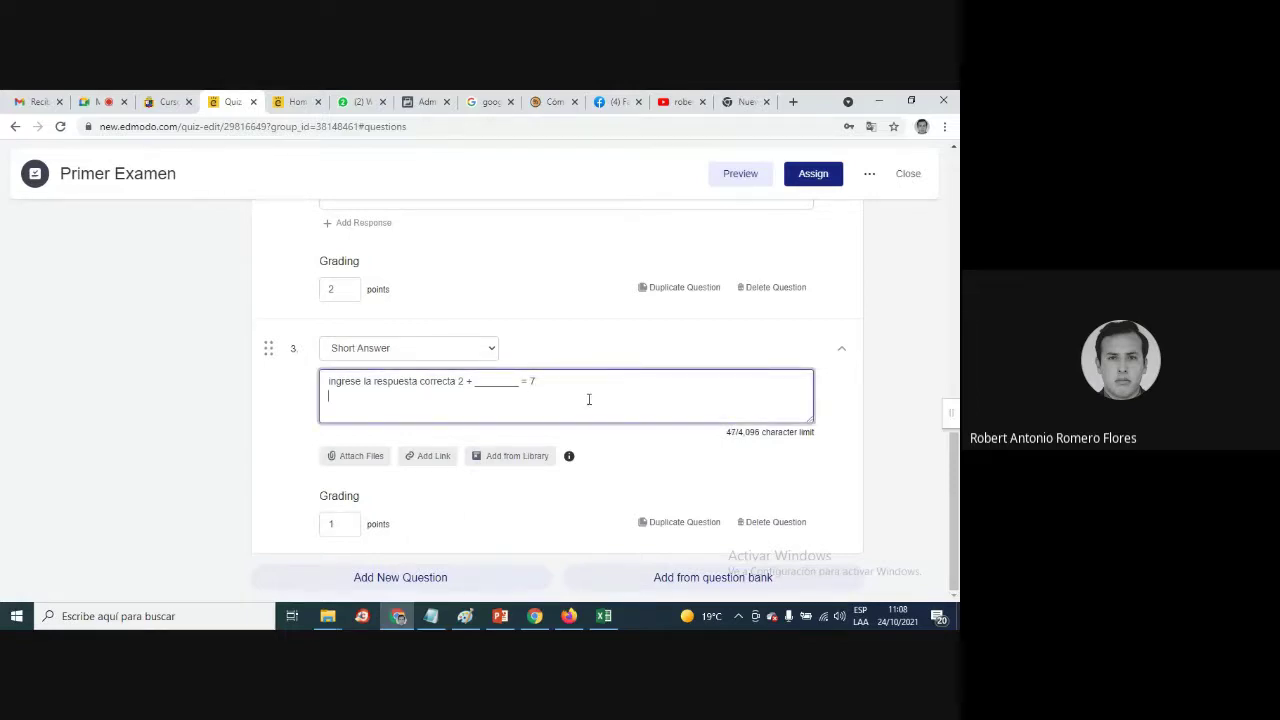
{"action": "scroll", "coordinate": [549, 389], "scroll_direction": "up", "scroll_amount": 10}
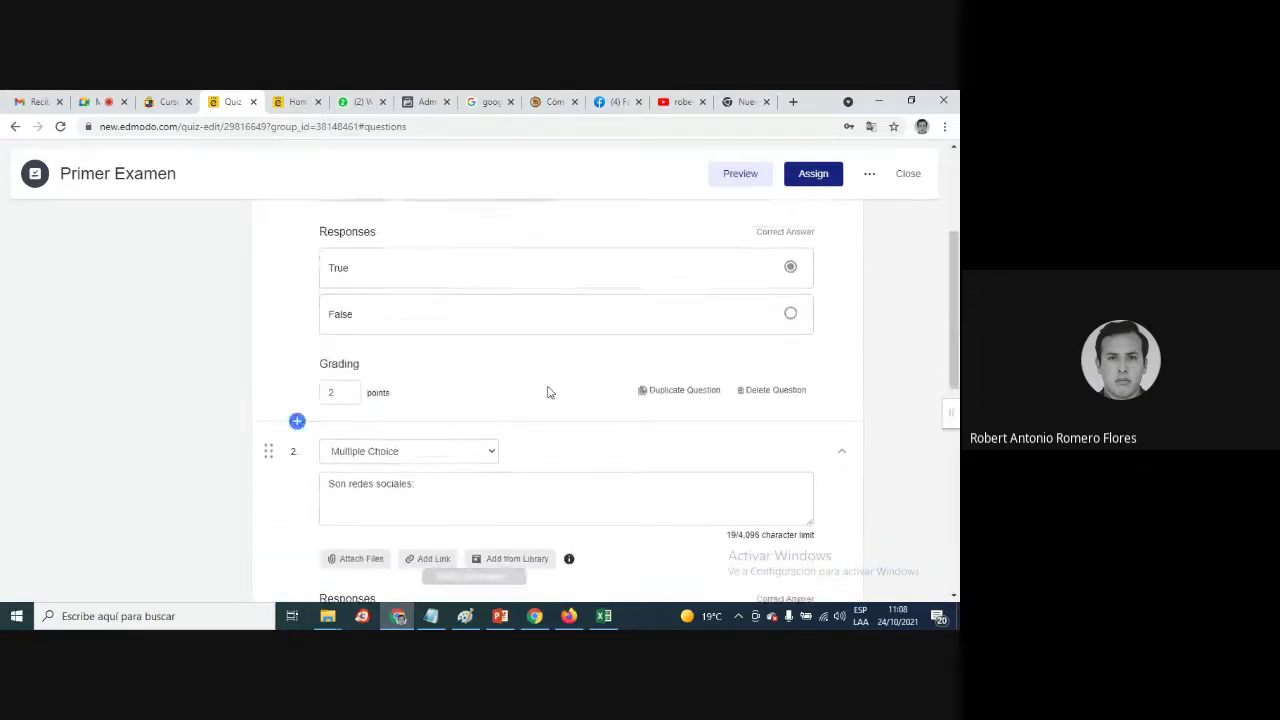
{"action": "scroll", "coordinate": [549, 390], "scroll_direction": "up", "scroll_amount": 3}
{"action": "scroll", "coordinate": [549, 390], "scroll_direction": "down", "scroll_amount": 3}
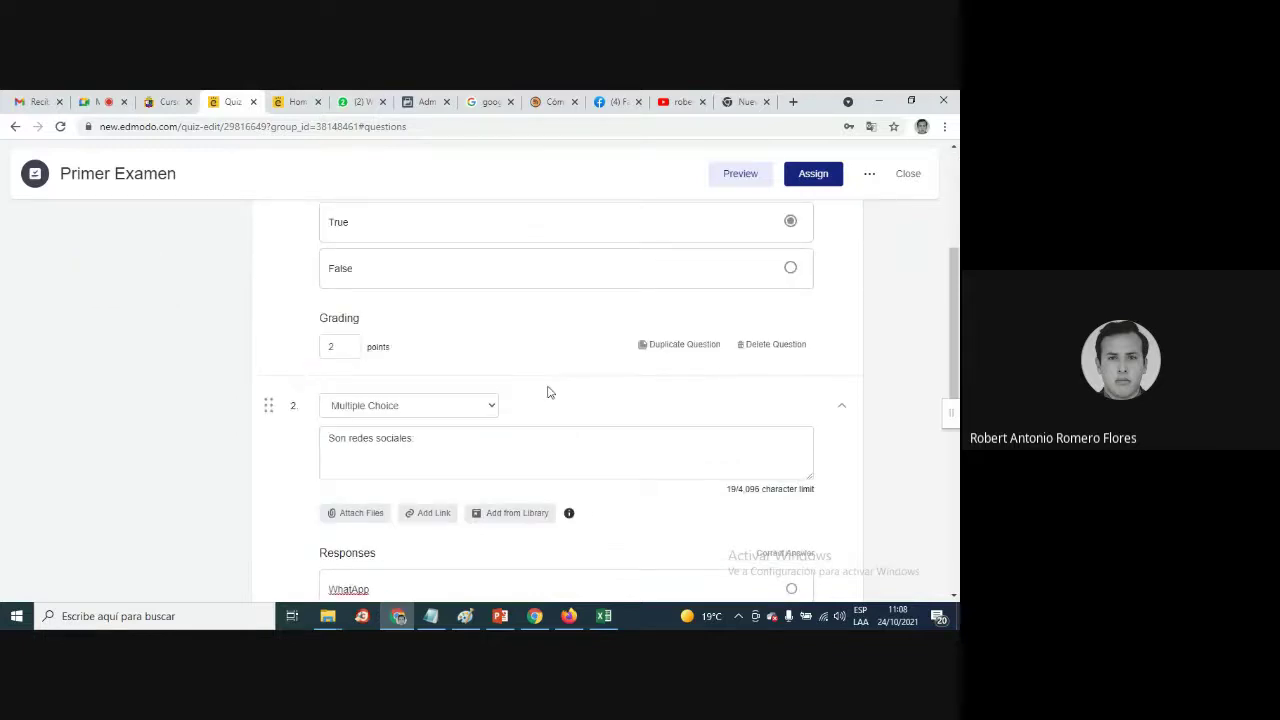
{"action": "scroll", "coordinate": [549, 390], "scroll_direction": "up", "scroll_amount": 2}
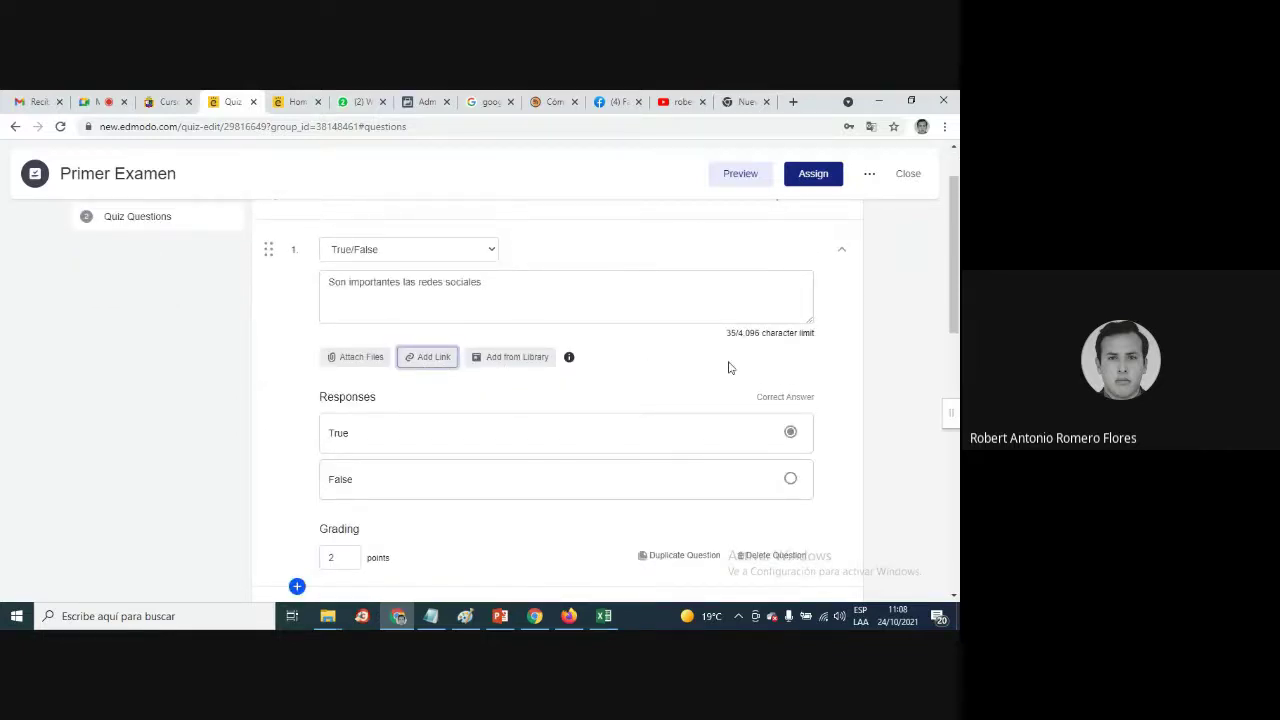
{"action": "left_click", "coordinate": [487, 297]}
{"action": "scroll", "coordinate": [262, 309], "scroll_direction": "down", "scroll_amount": 10}
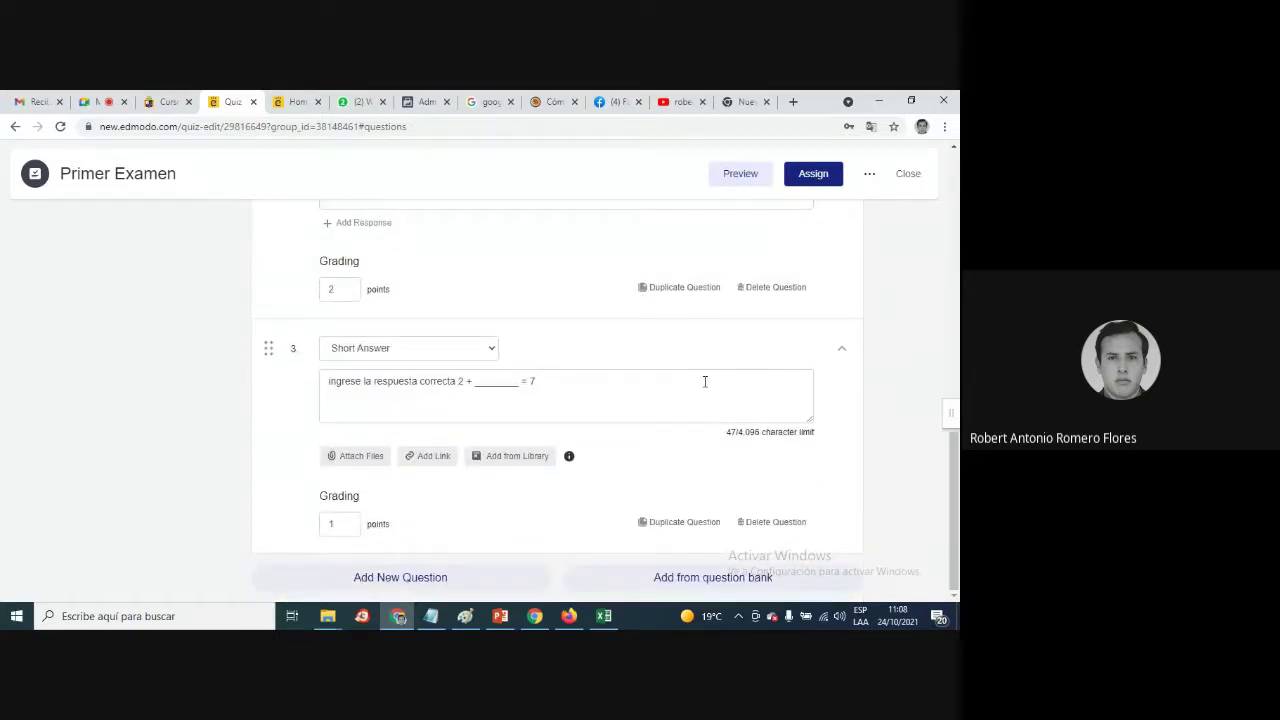
{"action": "left_click", "coordinate": [703, 380]}
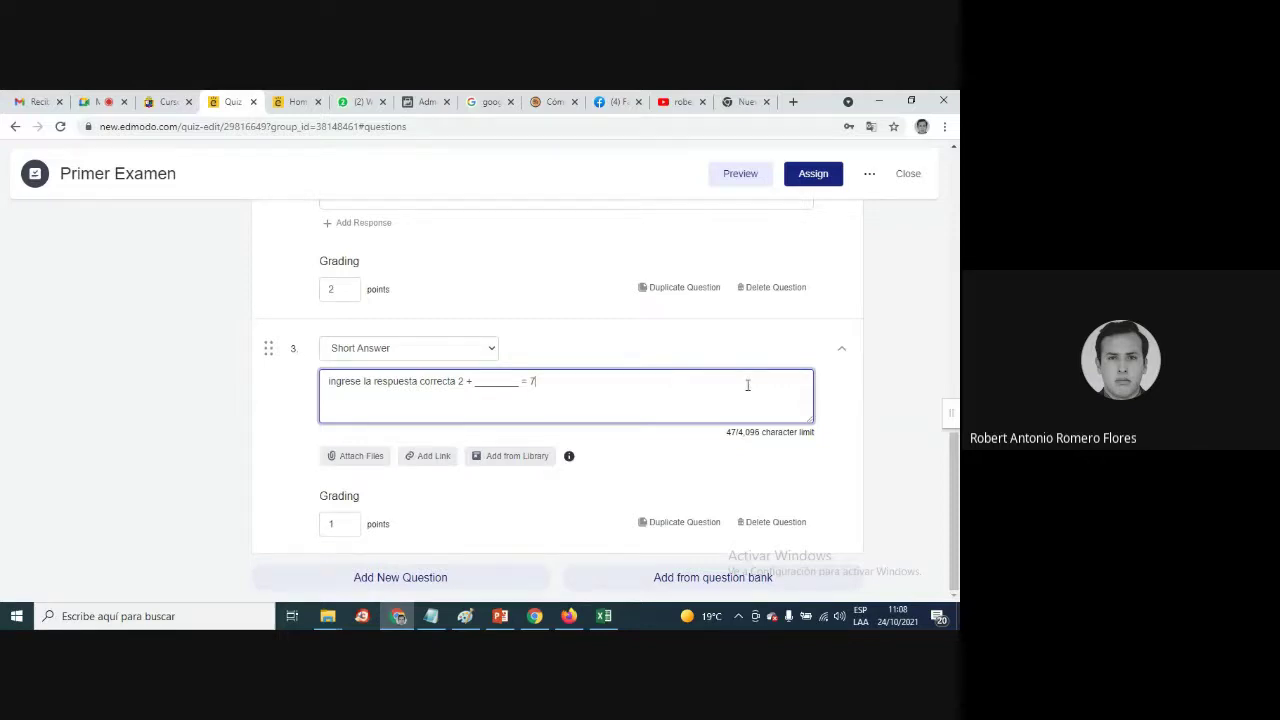
Attach the herramientas-y-recursos image to question 3.
{"action": "left_click", "coordinate": [444, 458]}
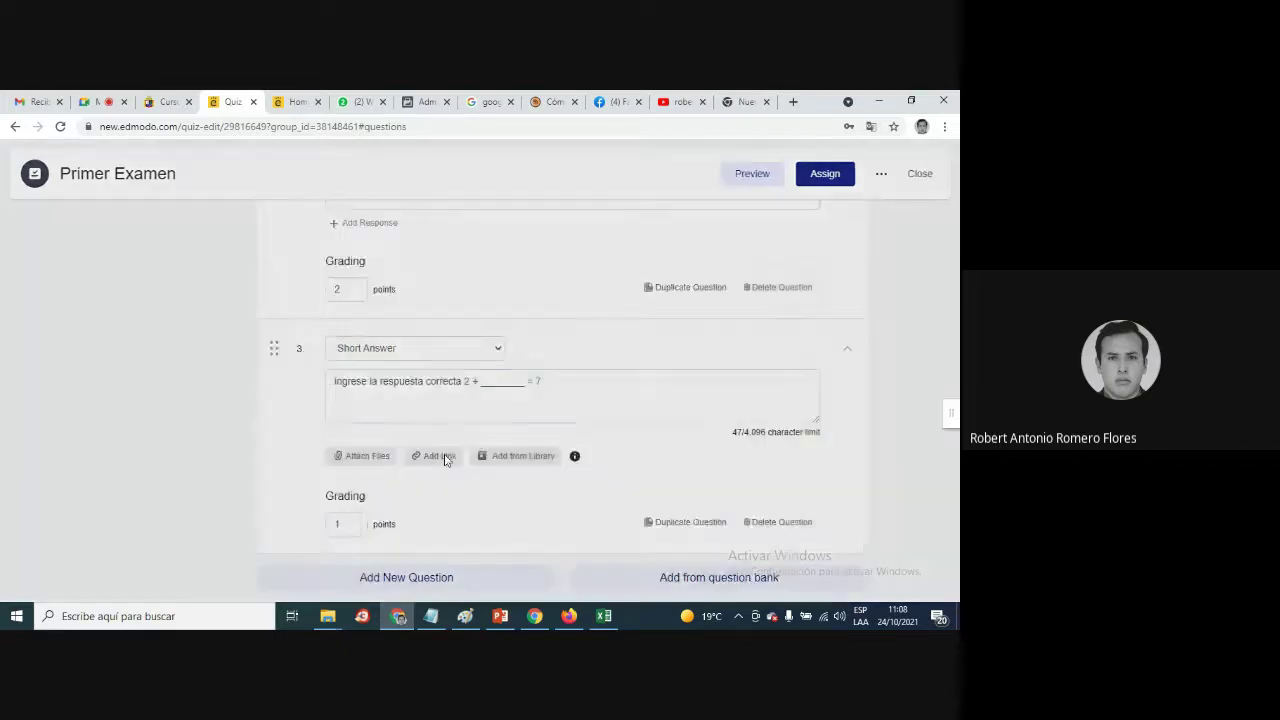
{"action": "left_click", "coordinate": [673, 177]}
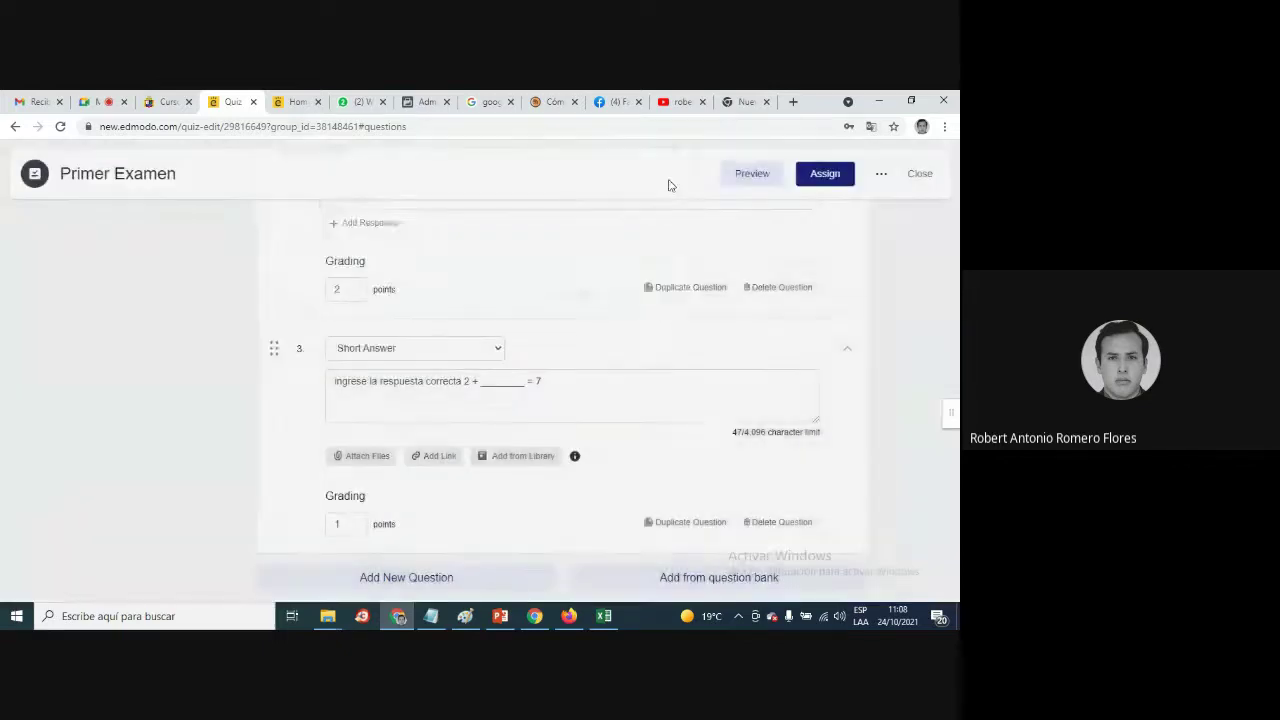
{"action": "left_click", "coordinate": [372, 463]}
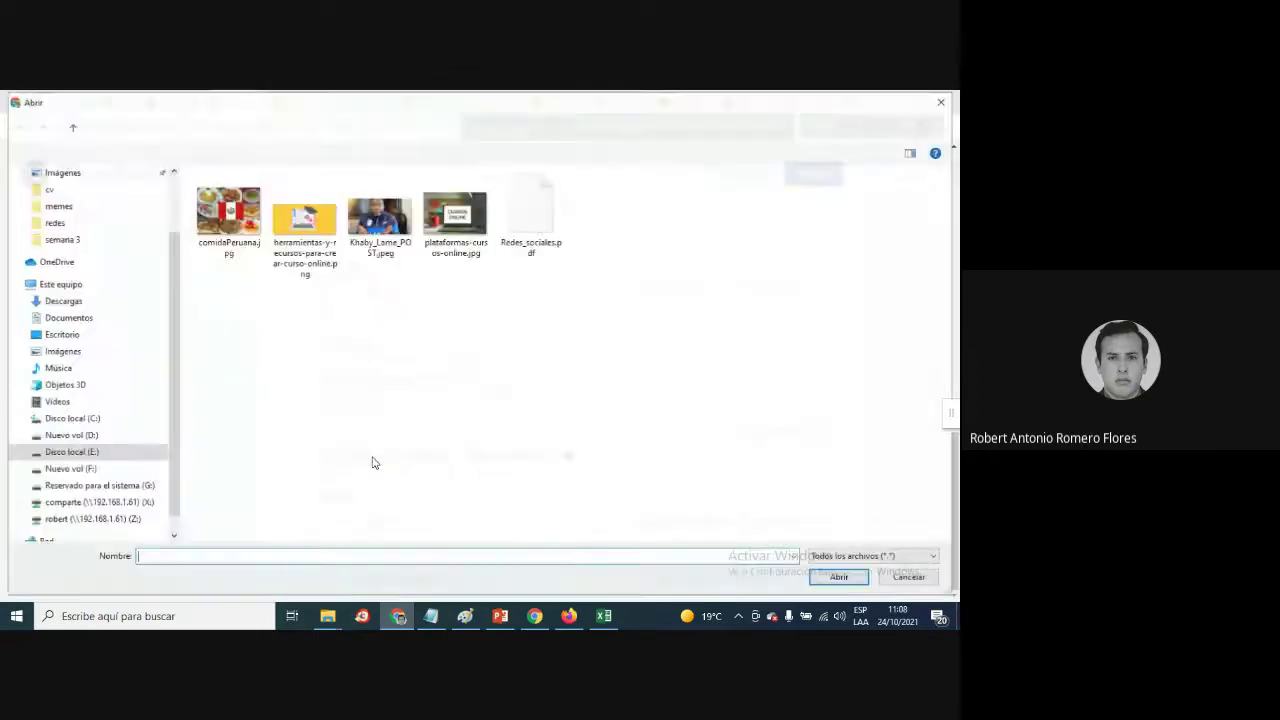
{"action": "left_click", "coordinate": [316, 226]}
{"action": "double_click", "coordinate": [316, 226]}
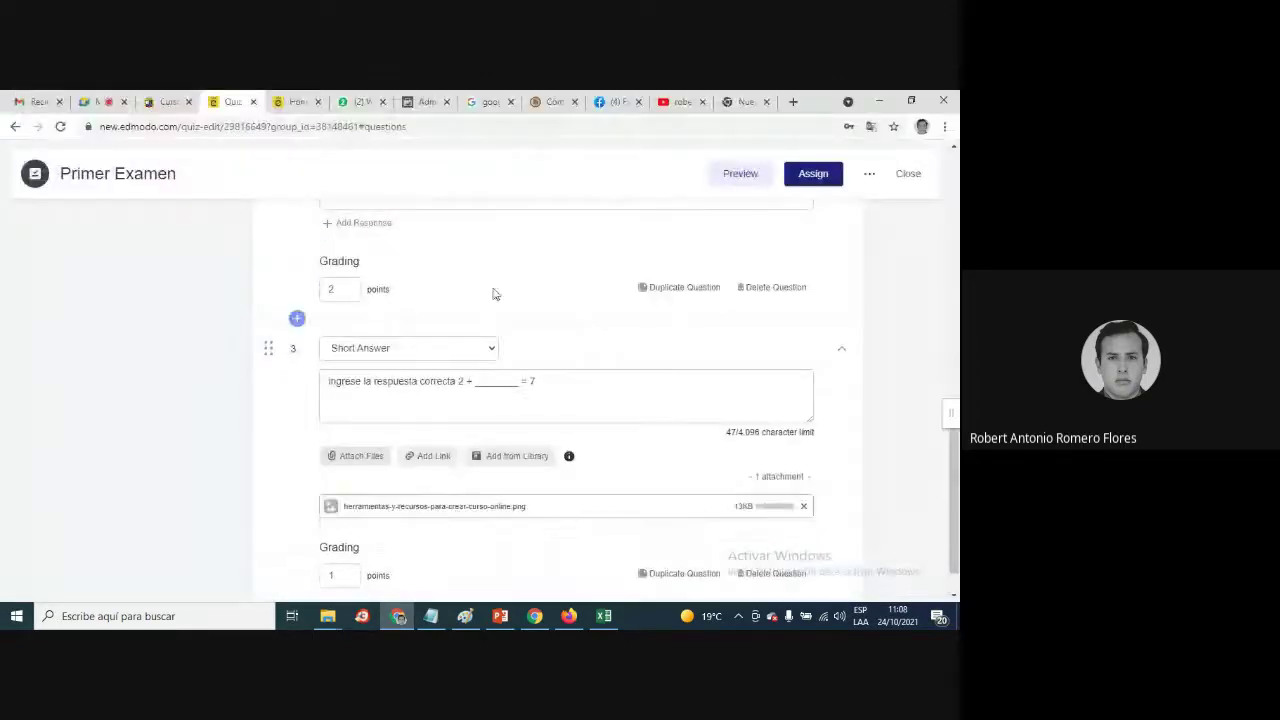
Set question 3 to 2 points, bringing the quiz total to 6.
{"action": "scroll", "coordinate": [778, 454], "scroll_direction": "down", "scroll_amount": 3}
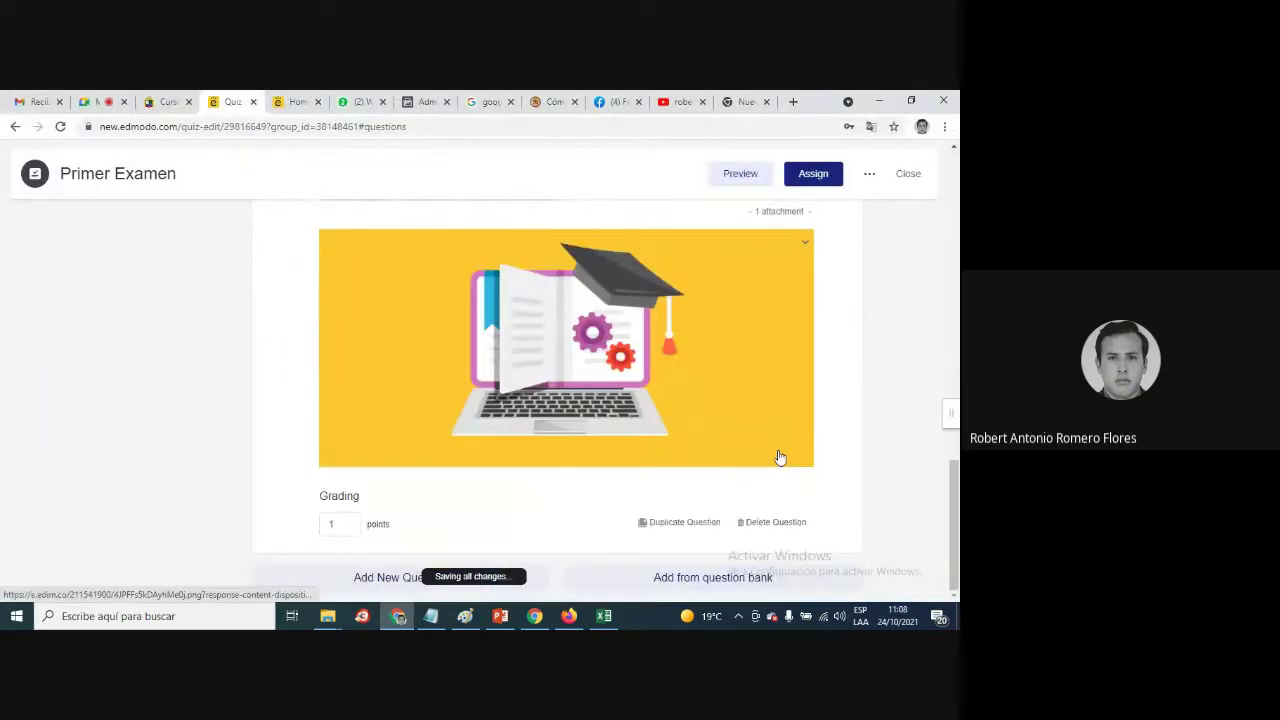
{"action": "left_click", "coordinate": [346, 524]}
{"action": "left_click_drag", "start_coordinate": [346, 524], "coordinate": [320, 527]}
{"action": "type", "text": "1"}
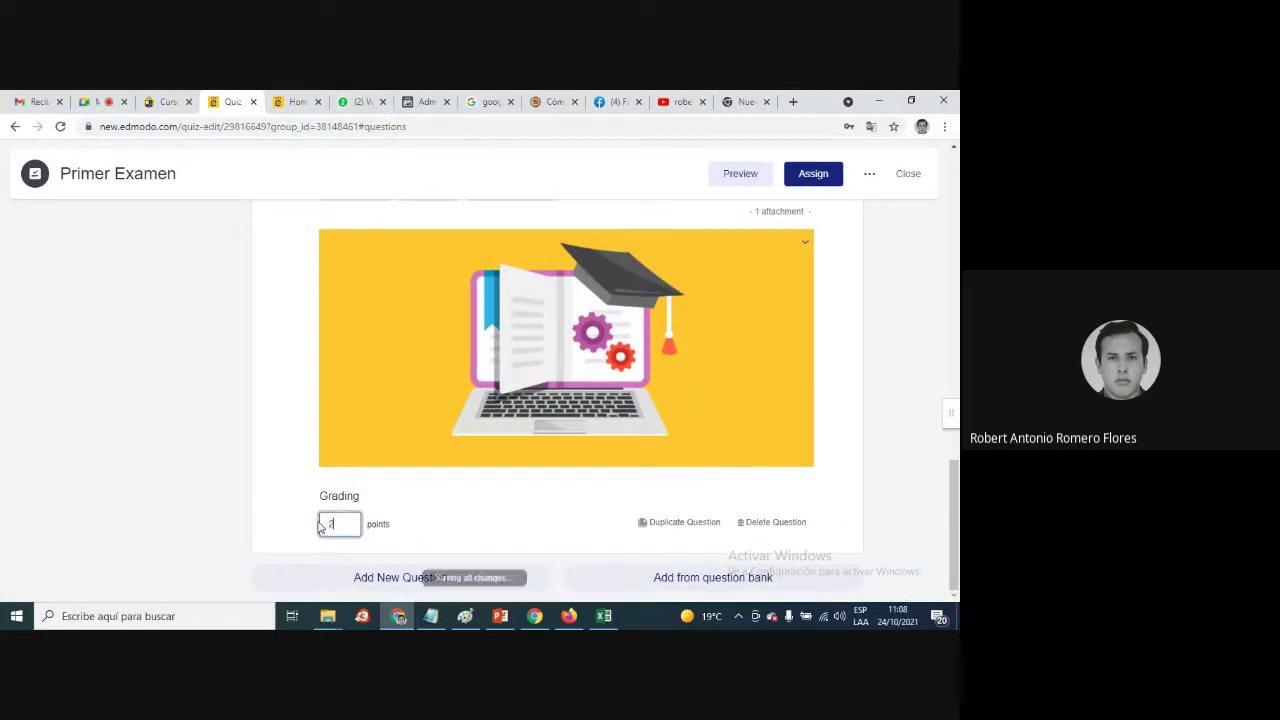
{"action": "scroll", "coordinate": [300, 500], "scroll_direction": "up", "scroll_amount": 3}
{"action": "scroll", "coordinate": [217, 346], "scroll_direction": "up", "scroll_amount": 7}
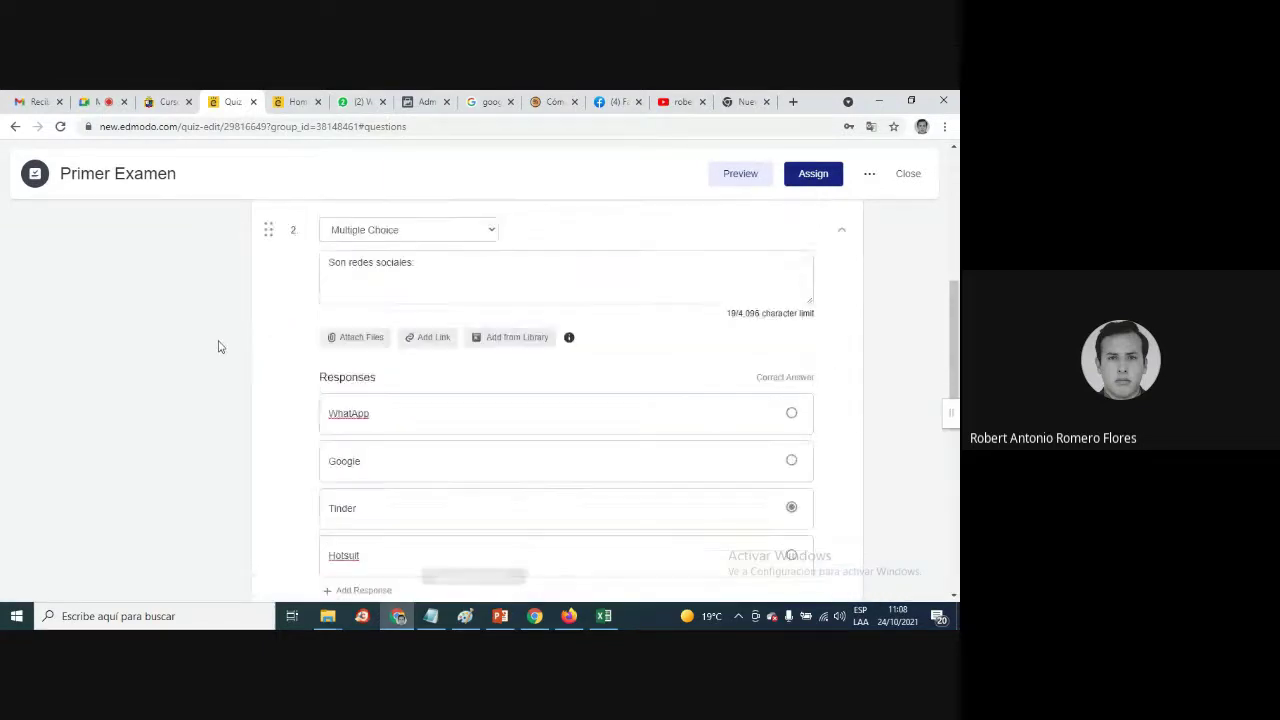
{"action": "scroll", "coordinate": [303, 369], "scroll_direction": "up", "scroll_amount": 2}
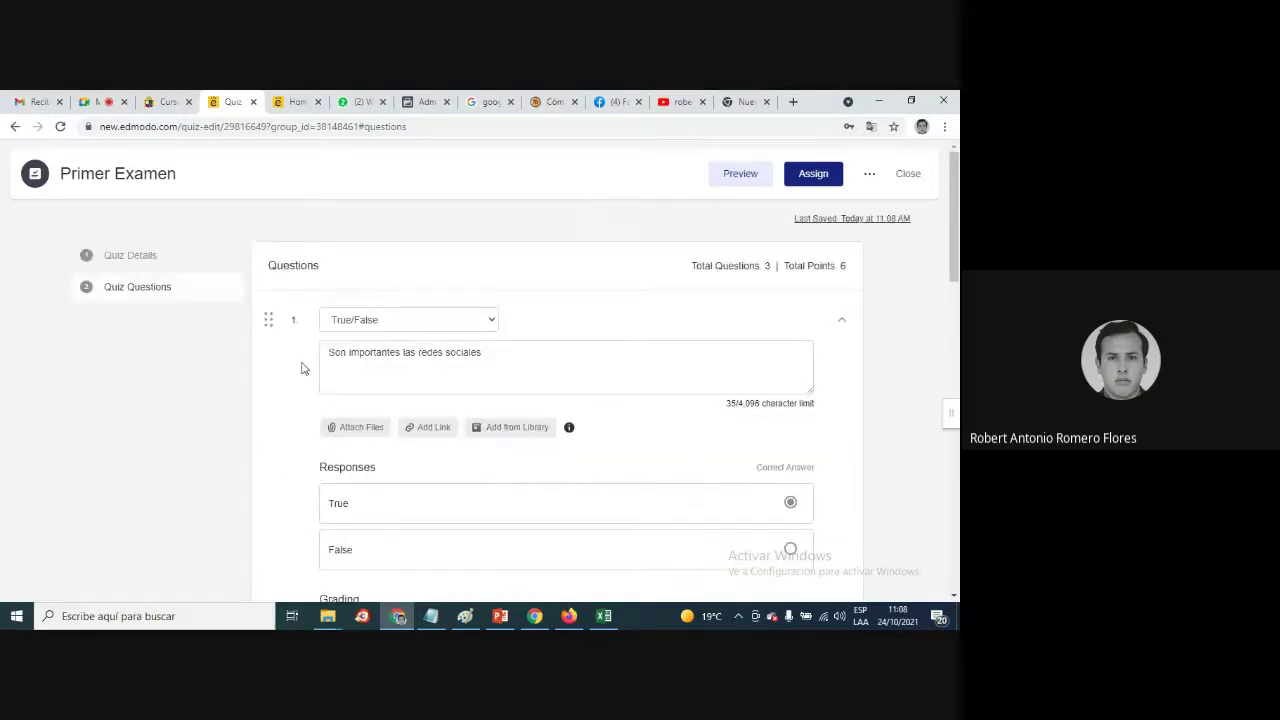
{"action": "scroll", "coordinate": [303, 369], "scroll_direction": "down", "scroll_amount": 15}
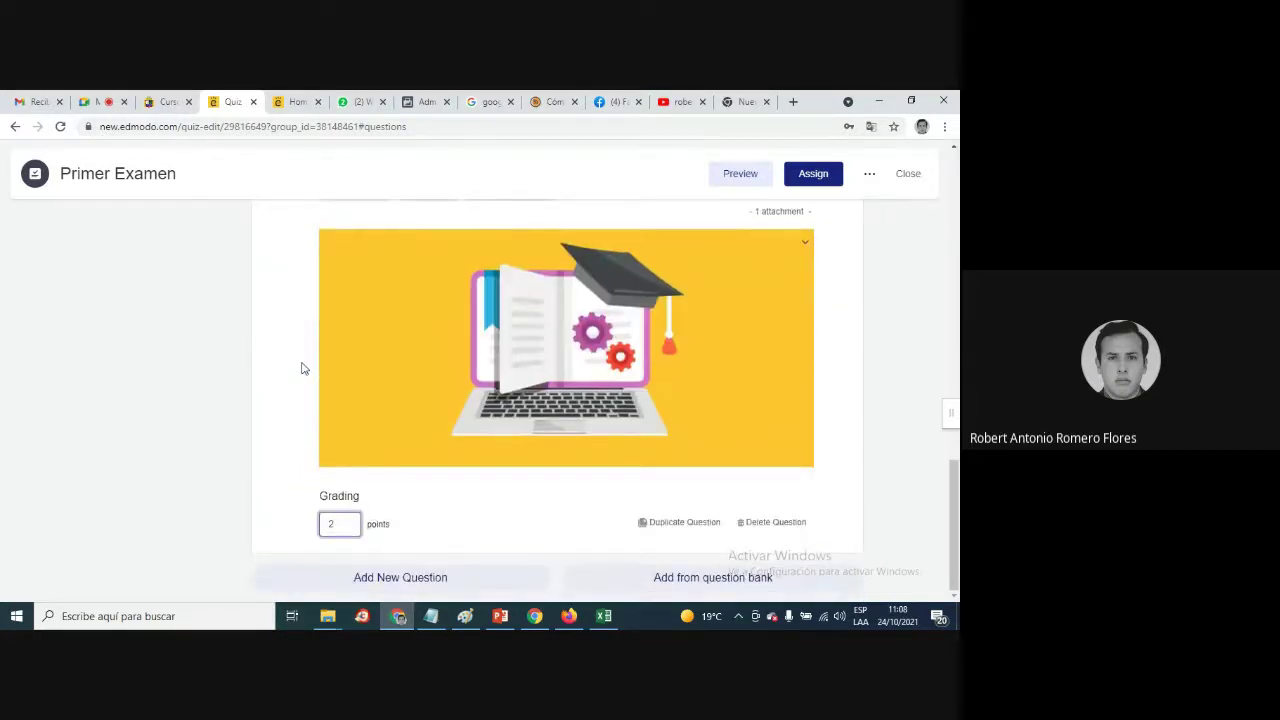
{"action": "left_click", "coordinate": [550, 512]}
Preview Primer Examen as students see it, return to the editor, and start assigning it.
{"action": "left_click", "coordinate": [726, 175]}
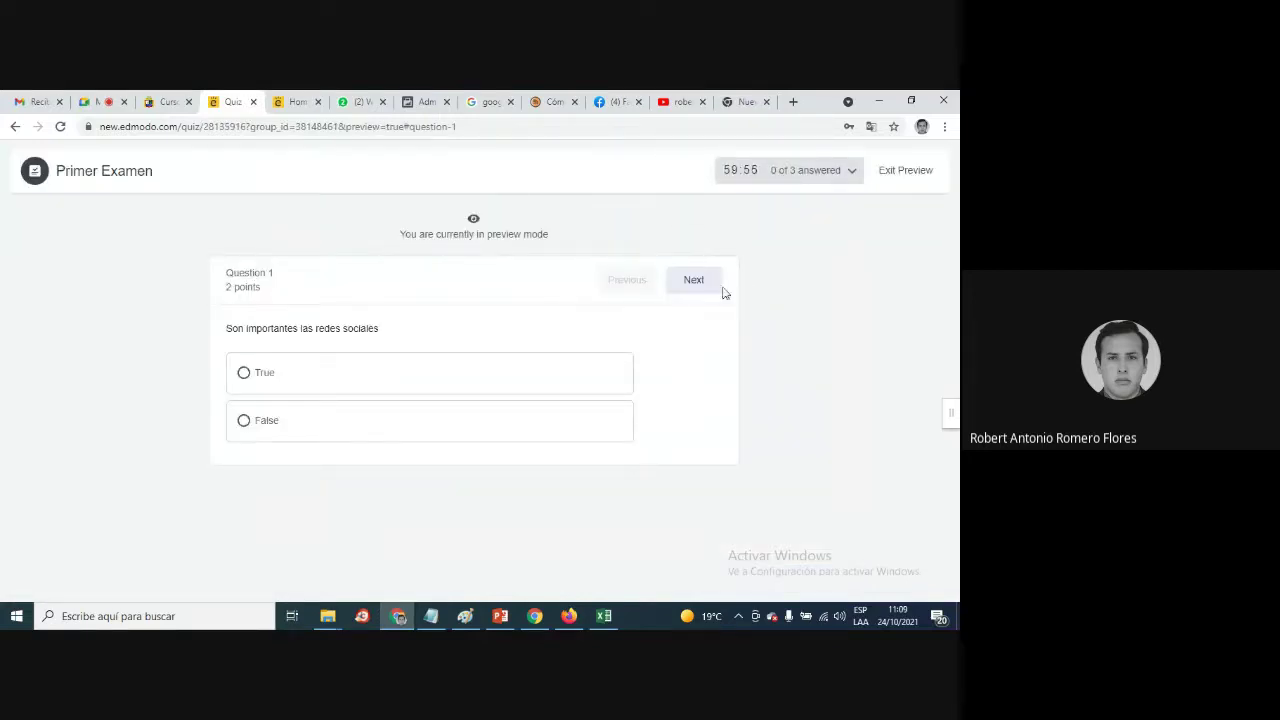
{"action": "left_click", "coordinate": [15, 126]}
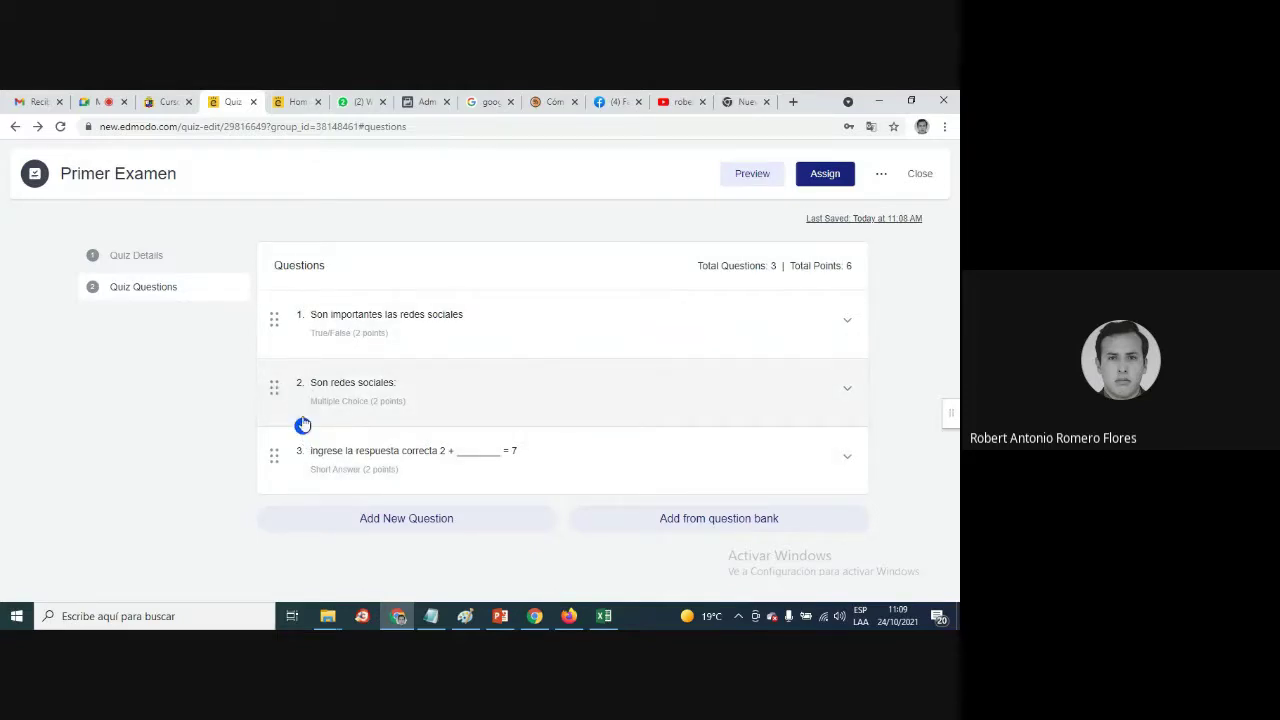
{"action": "left_click", "coordinate": [823, 174]}
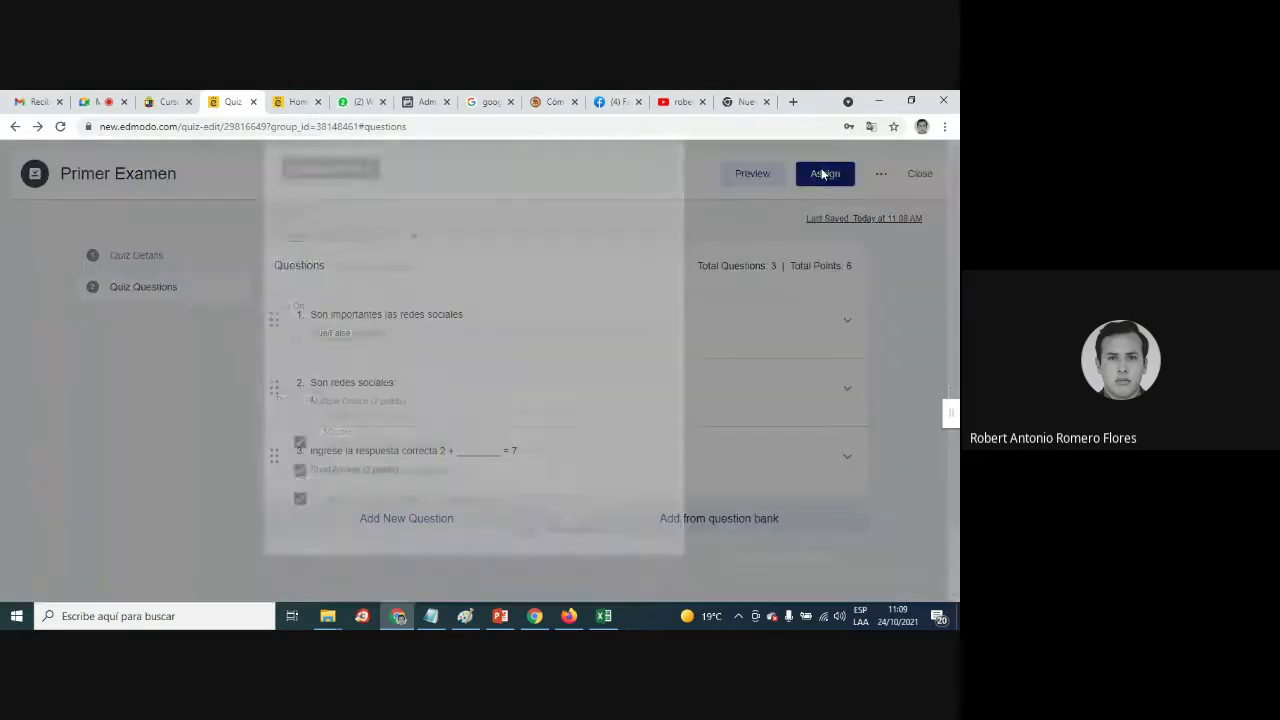
Limit the quiz recipients to the Tecnologías Web class only, removing the added student.
{"action": "left_click", "coordinate": [437, 276]}
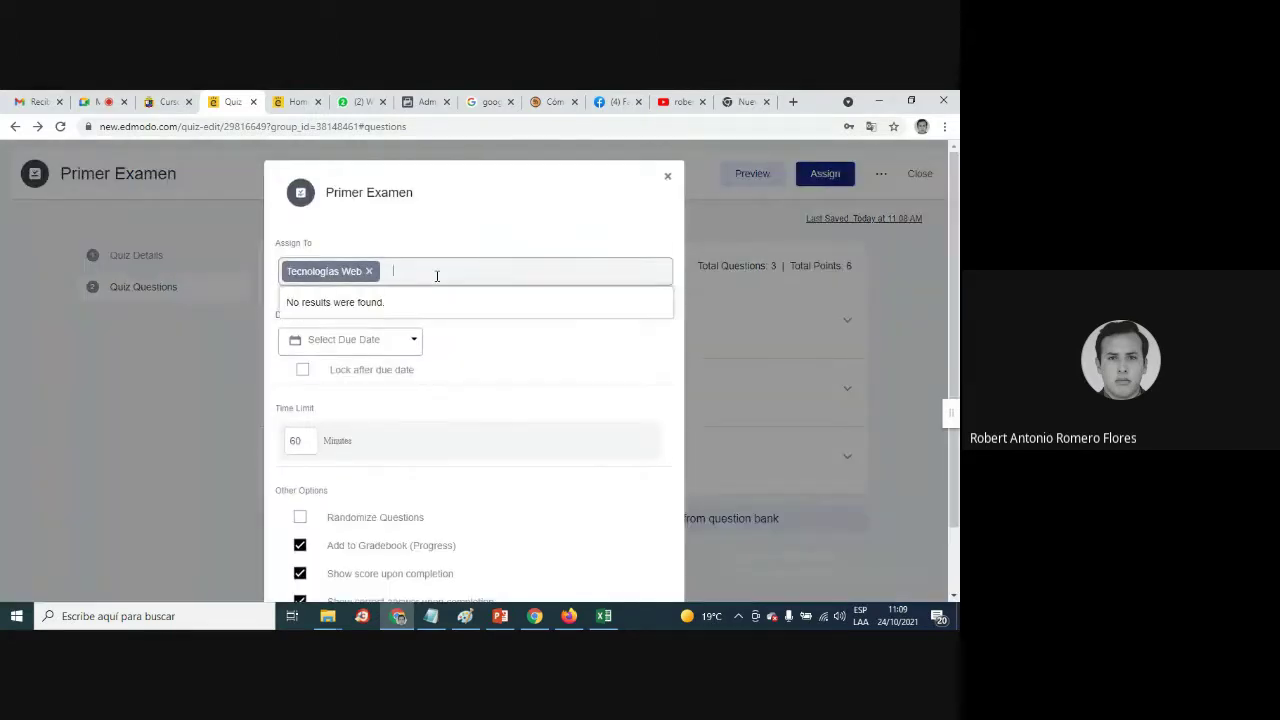
{"action": "left_click", "coordinate": [571, 373]}
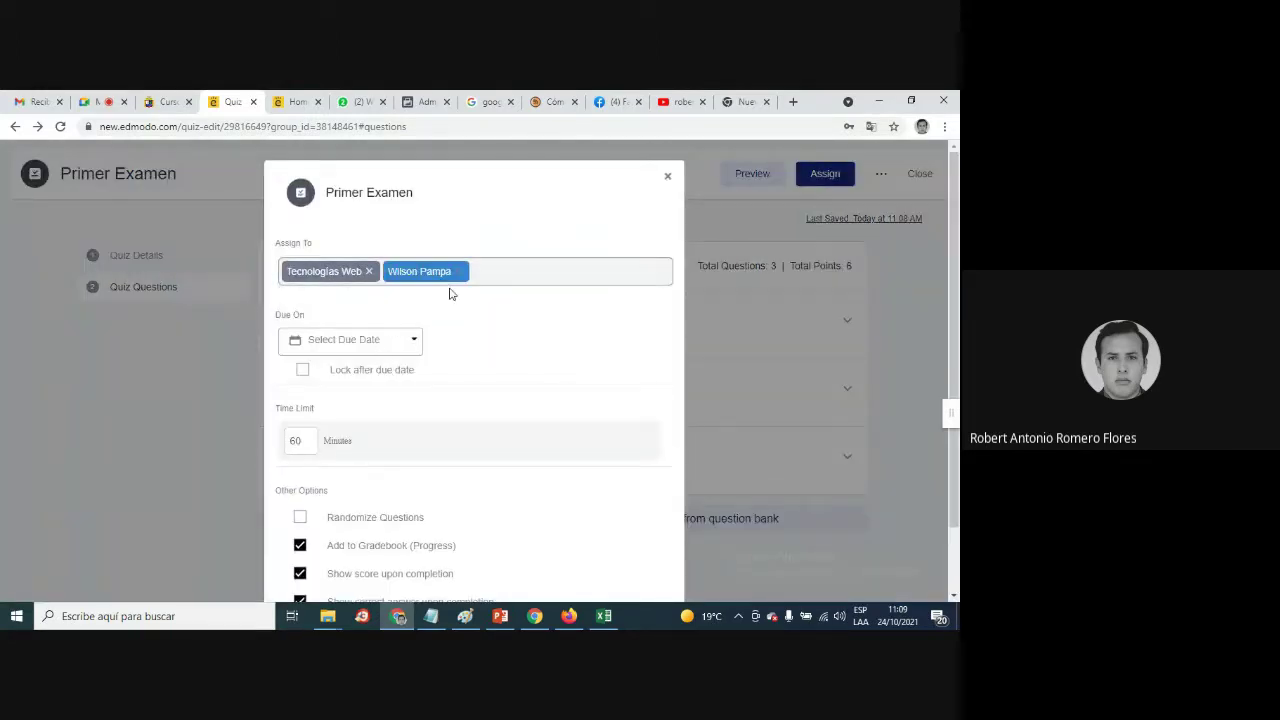
{"action": "left_click", "coordinate": [484, 270]}
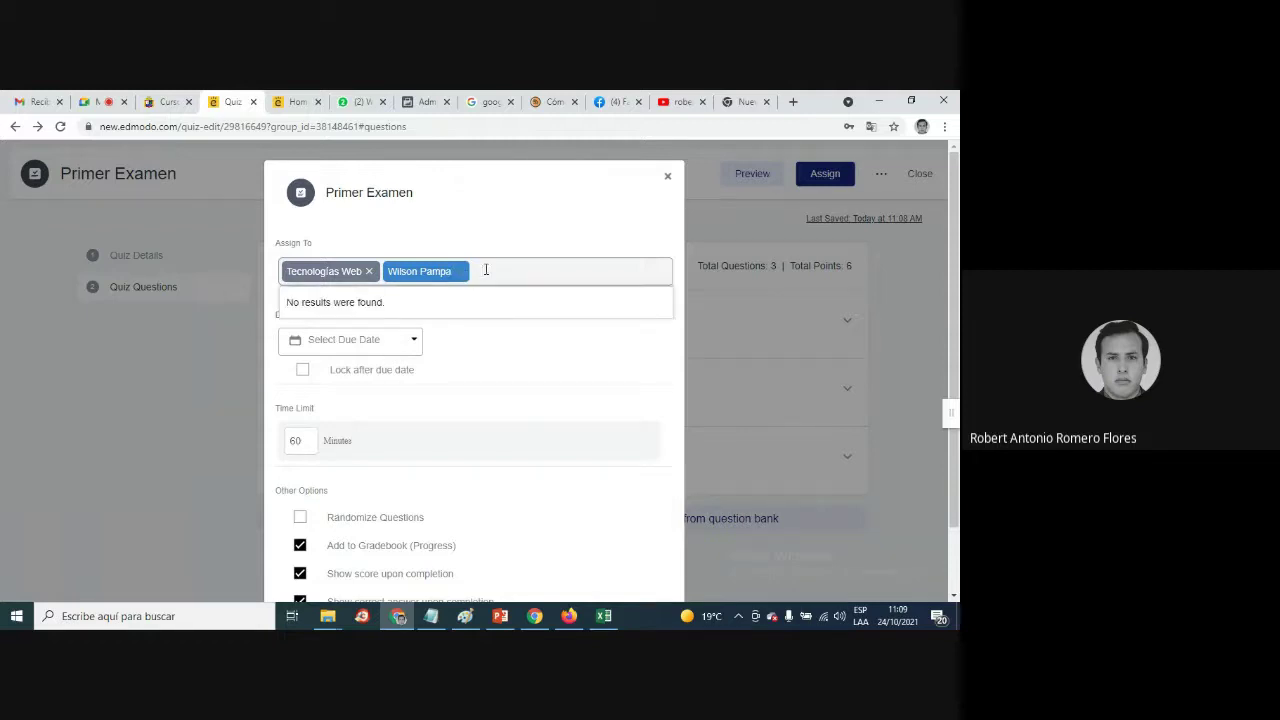
{"action": "key", "text": "BackSpace"}
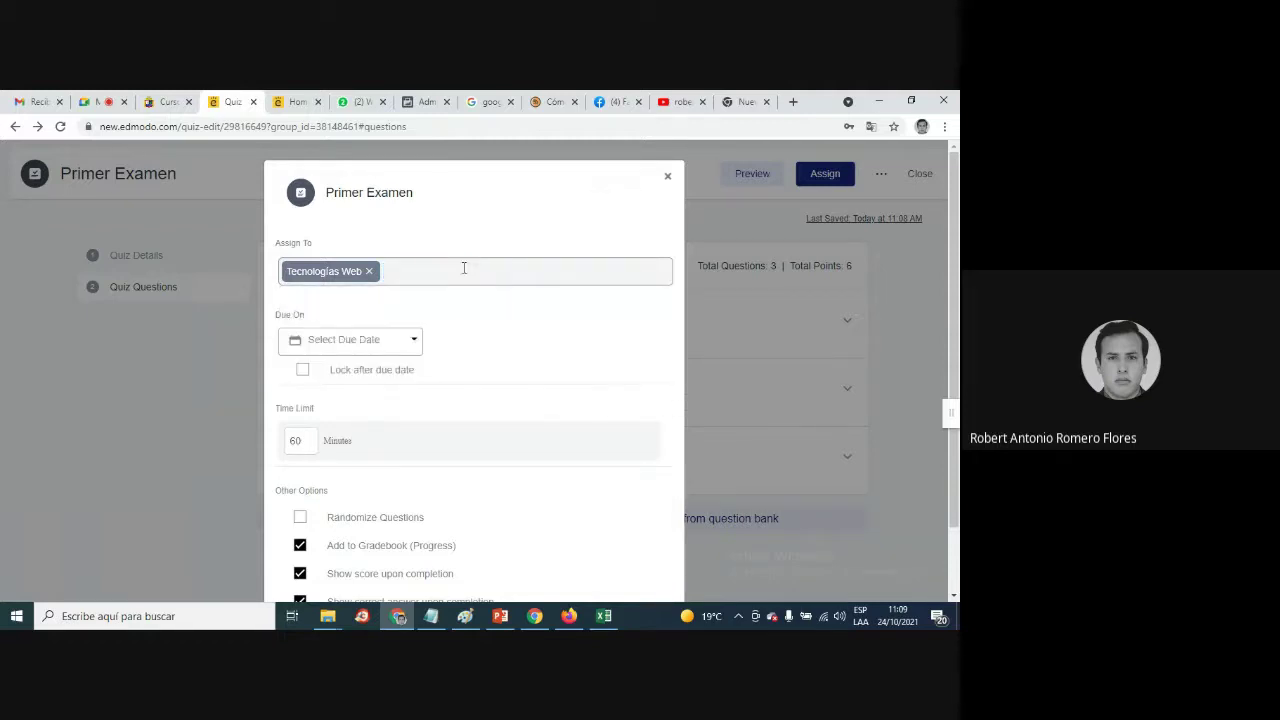
Set the due date to October 25, stop showing correct answers afterward, and assign the quiz.
{"action": "left_click", "coordinate": [397, 342]}
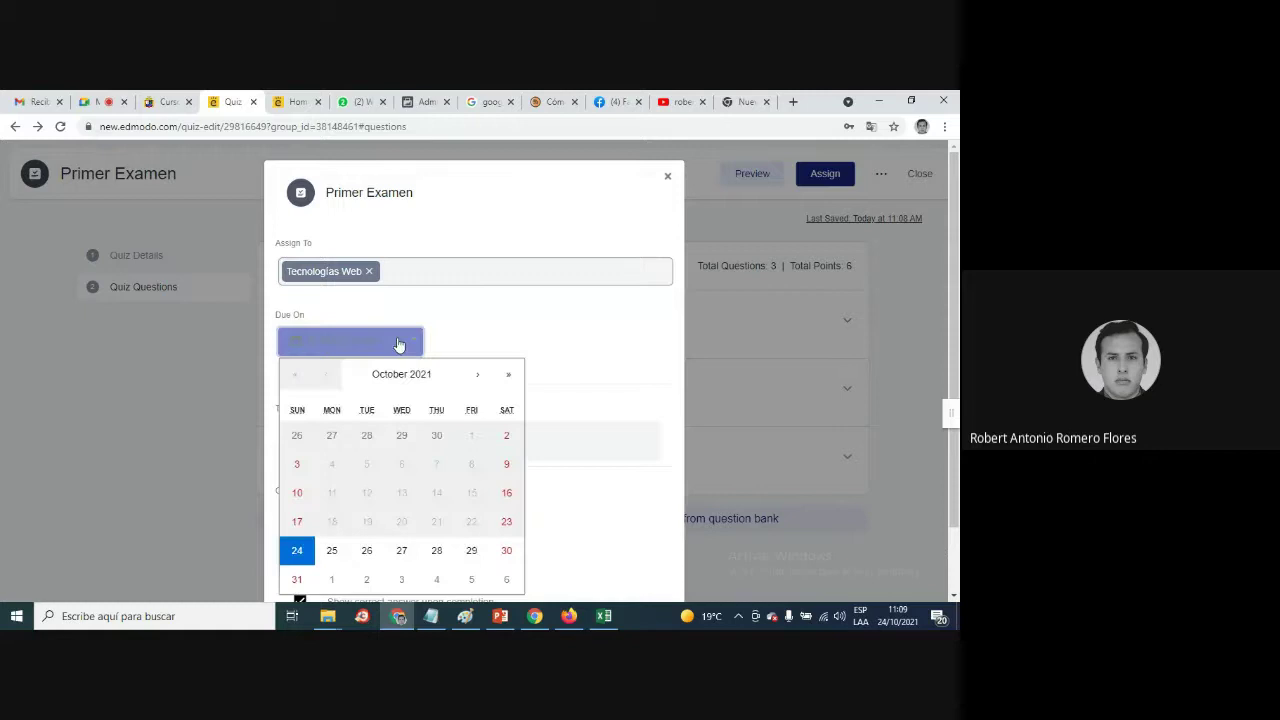
{"action": "left_click", "coordinate": [332, 553]}
{"action": "scroll", "coordinate": [665, 386], "scroll_direction": "down", "scroll_amount": 1}
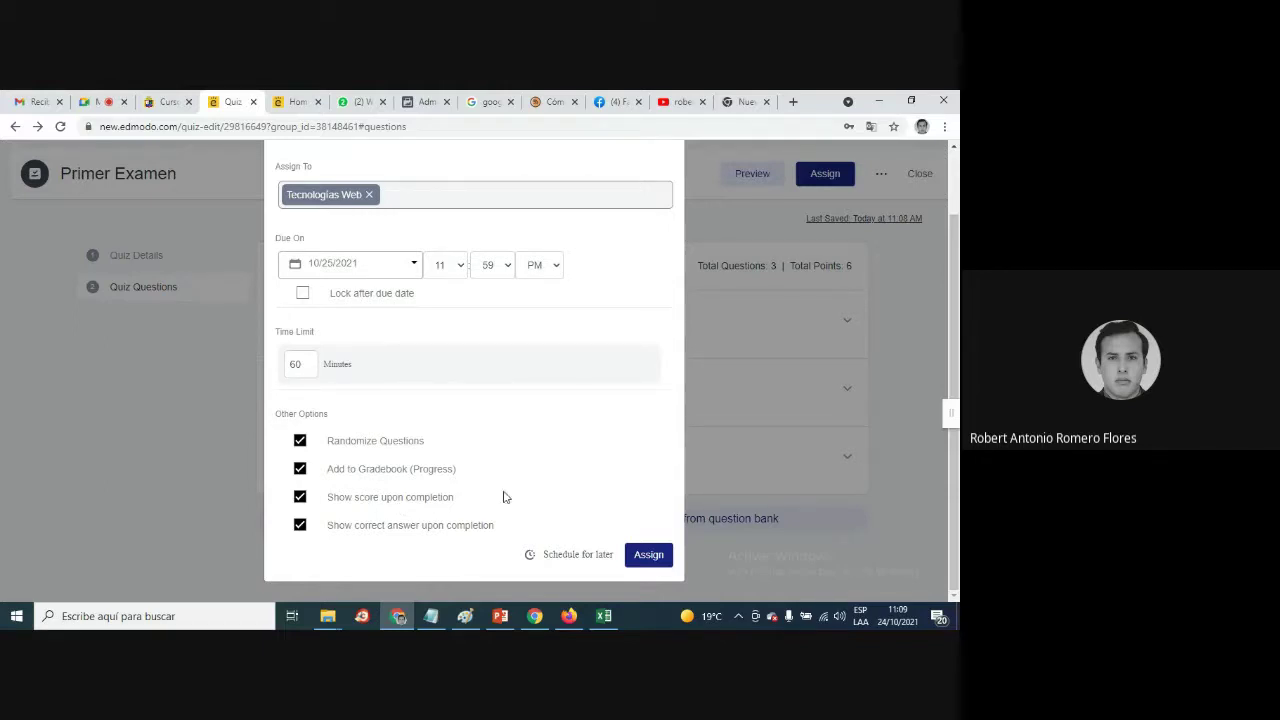
{"action": "left_click", "coordinate": [299, 527]}
{"action": "scroll", "coordinate": [518, 473], "scroll_direction": "up", "scroll_amount": 1}
{"action": "scroll", "coordinate": [518, 473], "scroll_direction": "up", "scroll_amount": 2}
{"action": "scroll", "coordinate": [518, 473], "scroll_direction": "down", "scroll_amount": 3}
{"action": "left_click", "coordinate": [648, 554]}
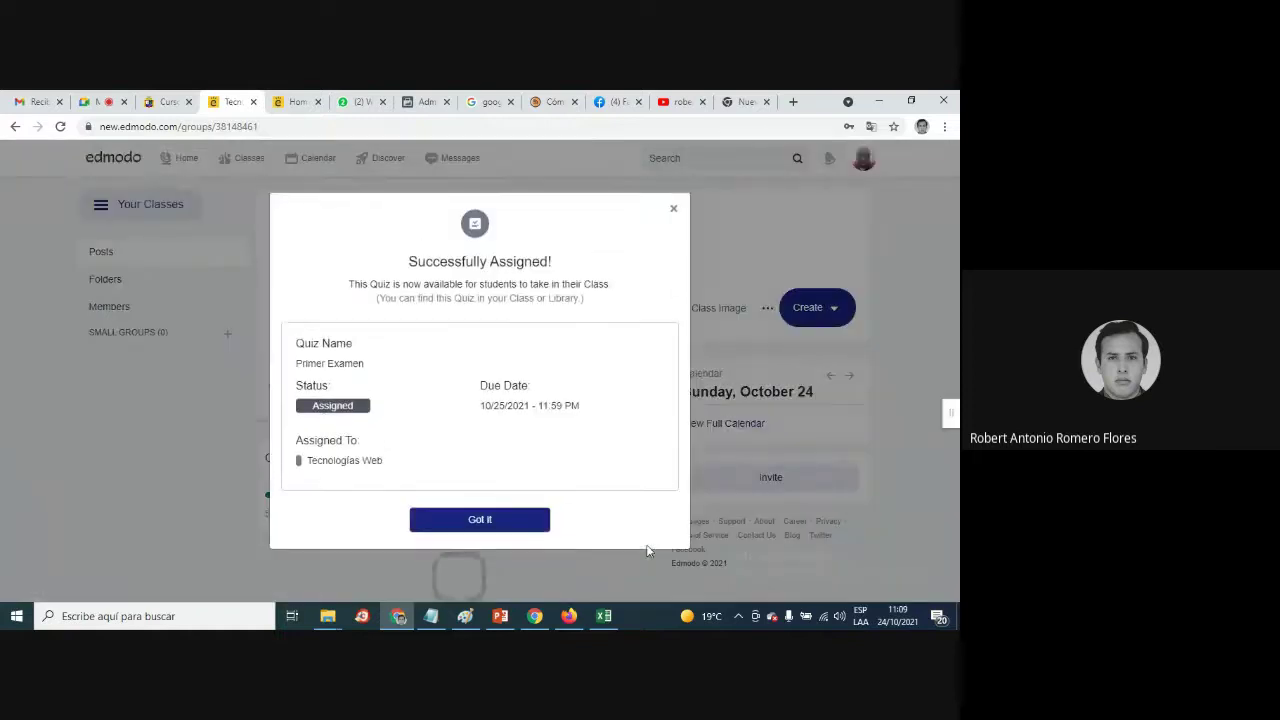
Dismiss the assignment confirmation and scroll the feed to the Primer Examen post.
{"action": "left_click", "coordinate": [515, 519]}
{"action": "scroll", "coordinate": [517, 494], "scroll_direction": "down", "scroll_amount": 3}
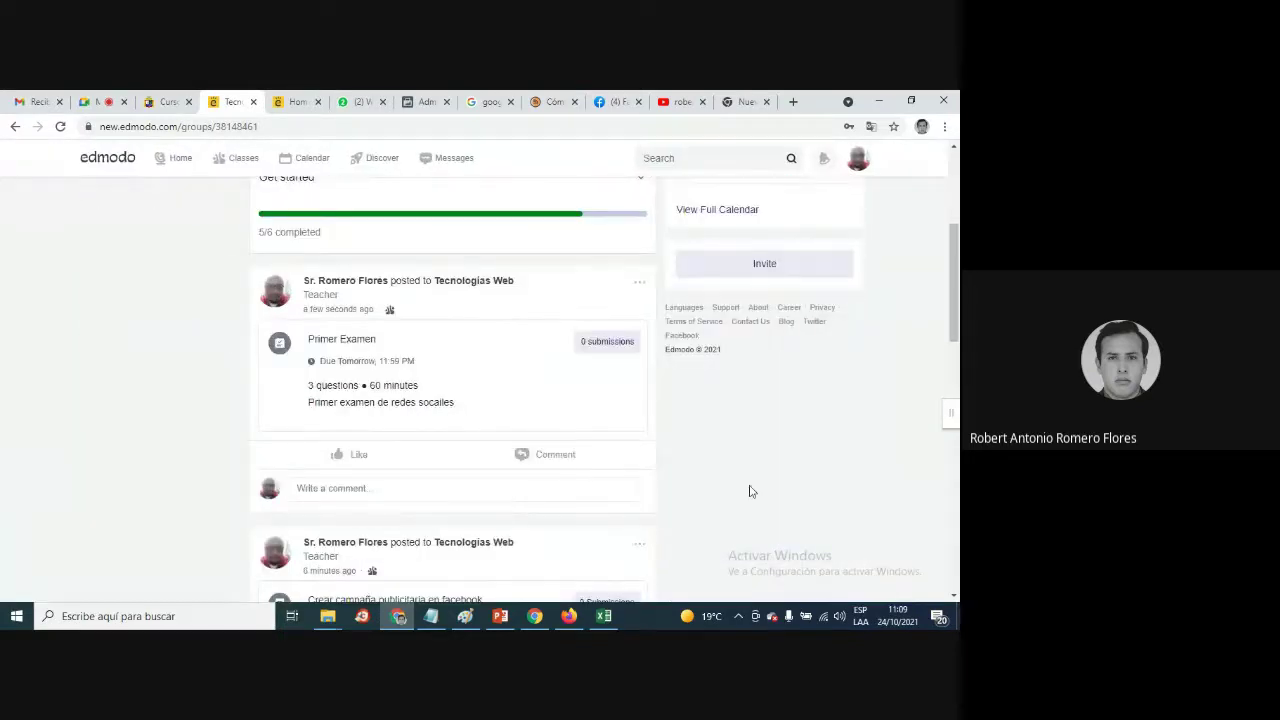
{"action": "scroll", "coordinate": [661, 504], "scroll_direction": "down", "scroll_amount": 3}
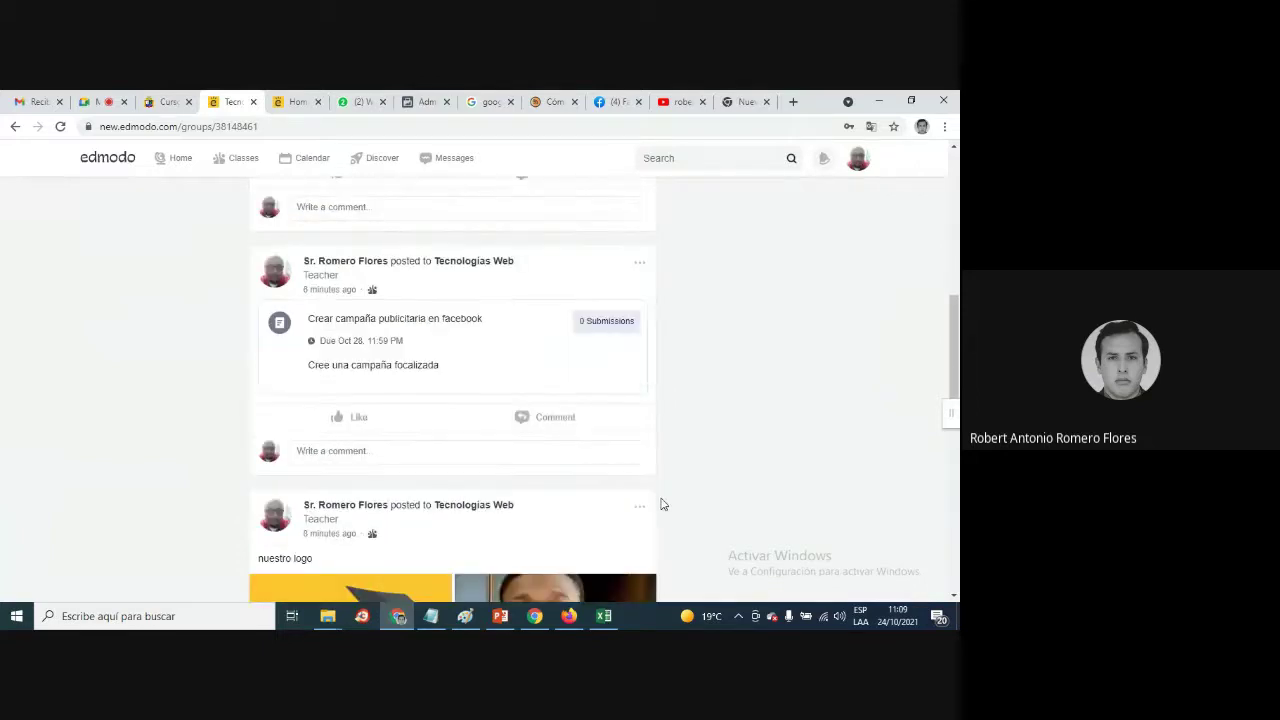
{"action": "scroll", "coordinate": [661, 504], "scroll_direction": "down", "scroll_amount": 3}
{"action": "scroll", "coordinate": [661, 504], "scroll_direction": "up", "scroll_amount": 6}
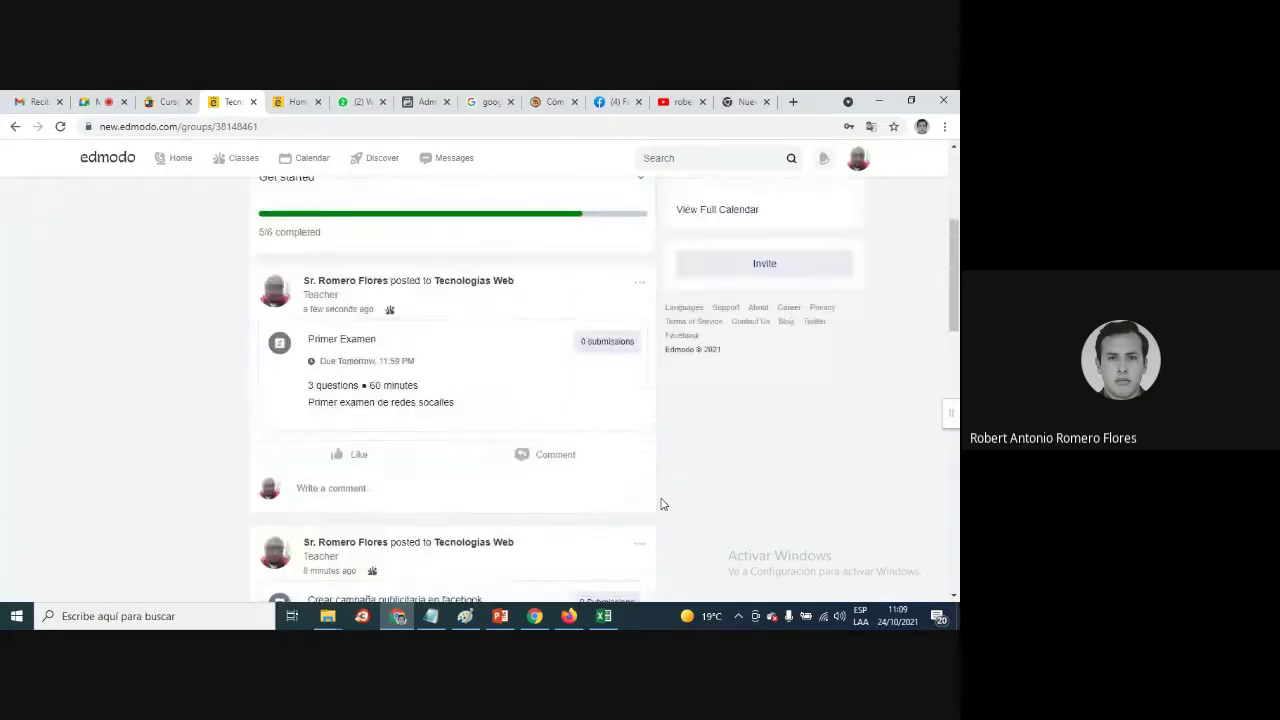
{"action": "scroll", "coordinate": [661, 504], "scroll_direction": "up", "scroll_amount": 3}
{"action": "scroll", "coordinate": [661, 504], "scroll_direction": "down", "scroll_amount": 2}
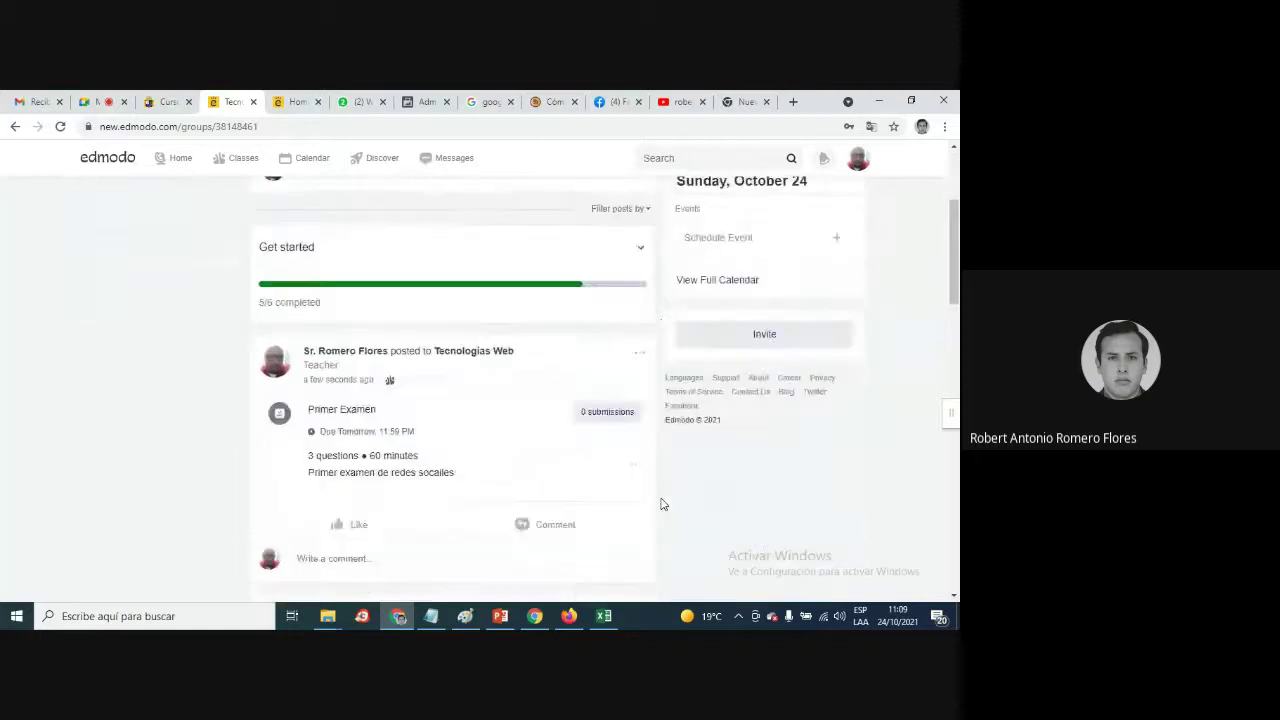
{"action": "scroll", "coordinate": [661, 504], "scroll_direction": "up", "scroll_amount": 3}
{"action": "scroll", "coordinate": [661, 504], "scroll_direction": "down", "scroll_amount": 3}
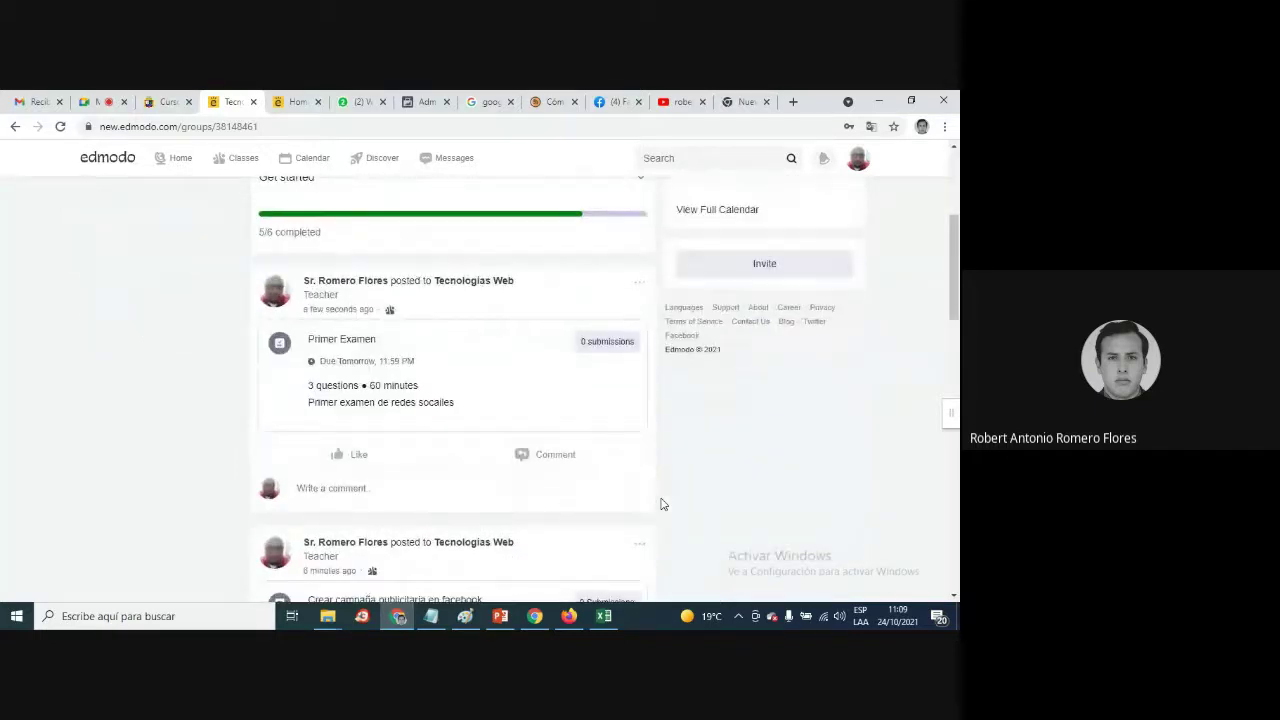
{"action": "scroll", "coordinate": [661, 504], "scroll_direction": "down", "scroll_amount": 3}
{"action": "scroll", "coordinate": [661, 504], "scroll_direction": "up", "scroll_amount": 6}
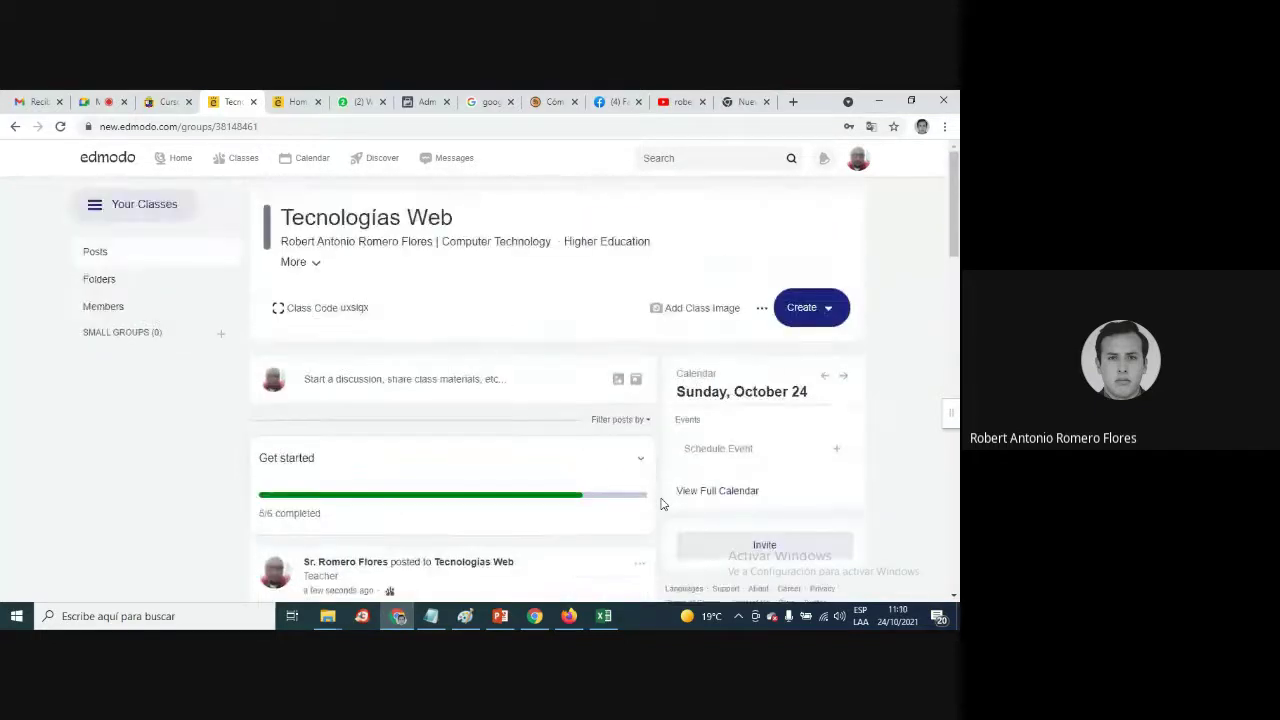
{"action": "scroll", "coordinate": [661, 504], "scroll_direction": "down", "scroll_amount": 3}
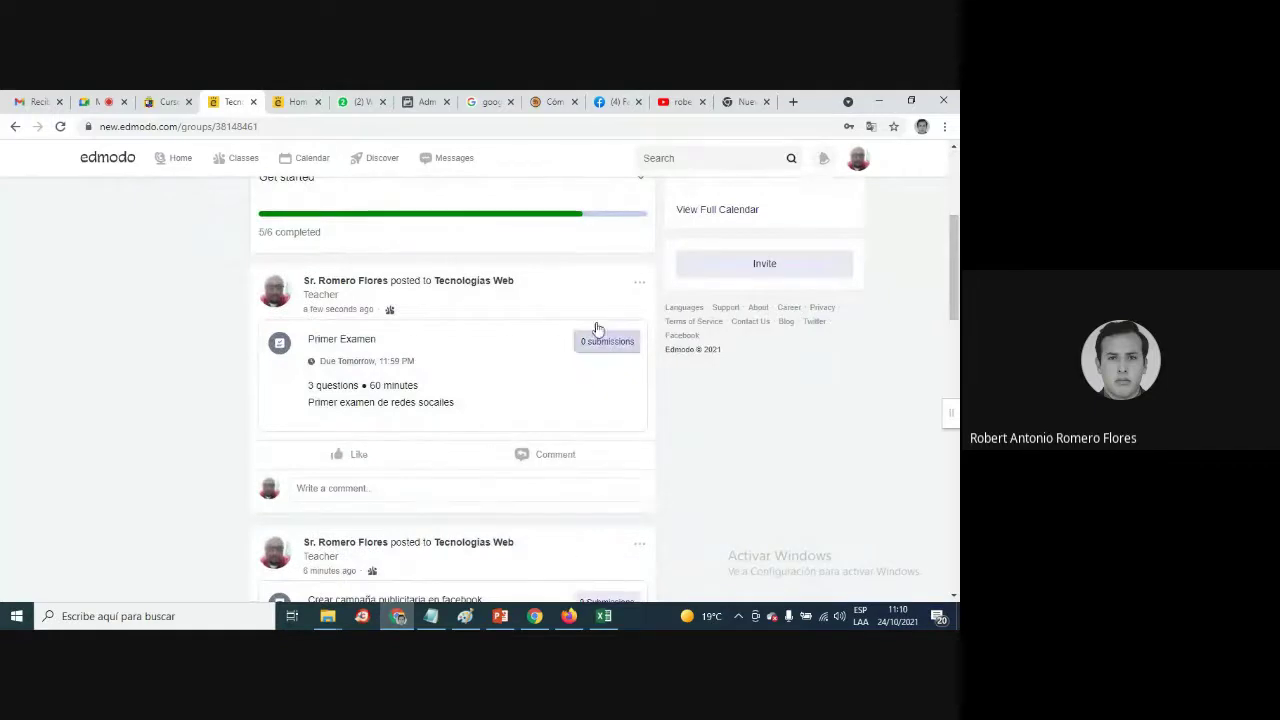
Open Primer Examen's results page and review each student's quiz status.
{"action": "left_click", "coordinate": [352, 346]}
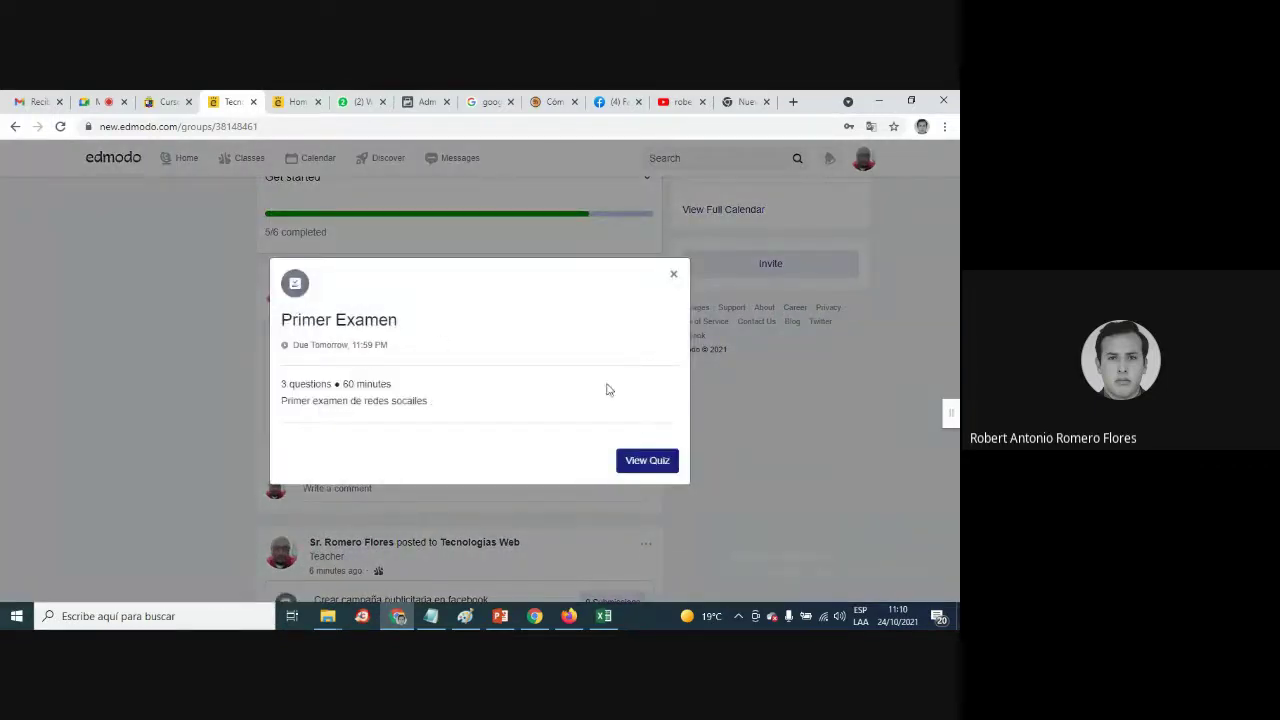
{"action": "left_click", "coordinate": [664, 466]}
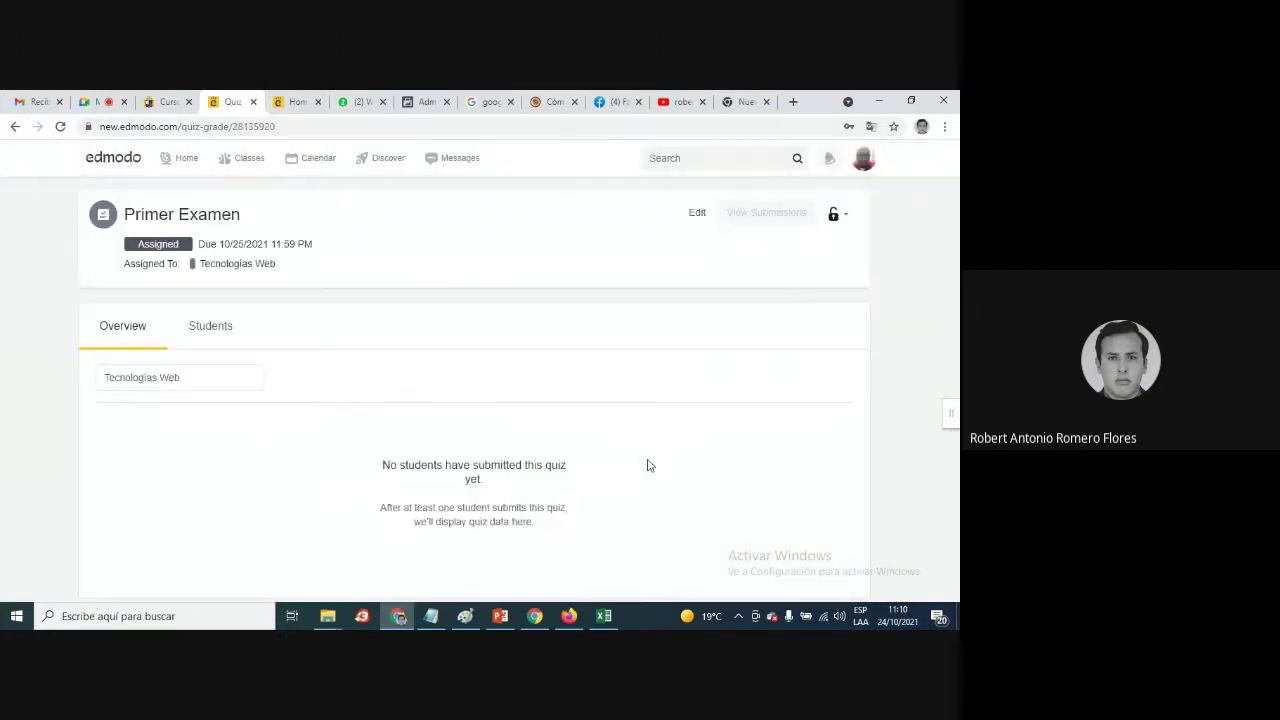
{"action": "left_click", "coordinate": [212, 330]}
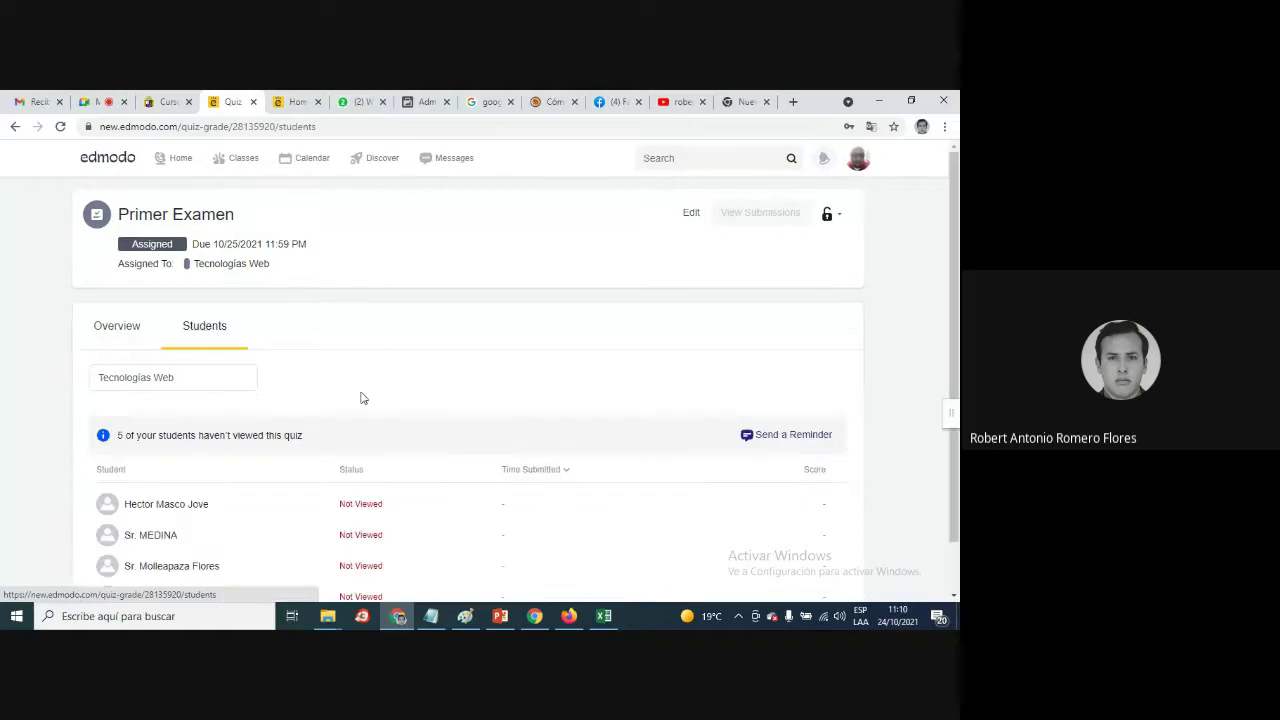
{"action": "scroll", "coordinate": [395, 414], "scroll_direction": "down", "scroll_amount": 1}
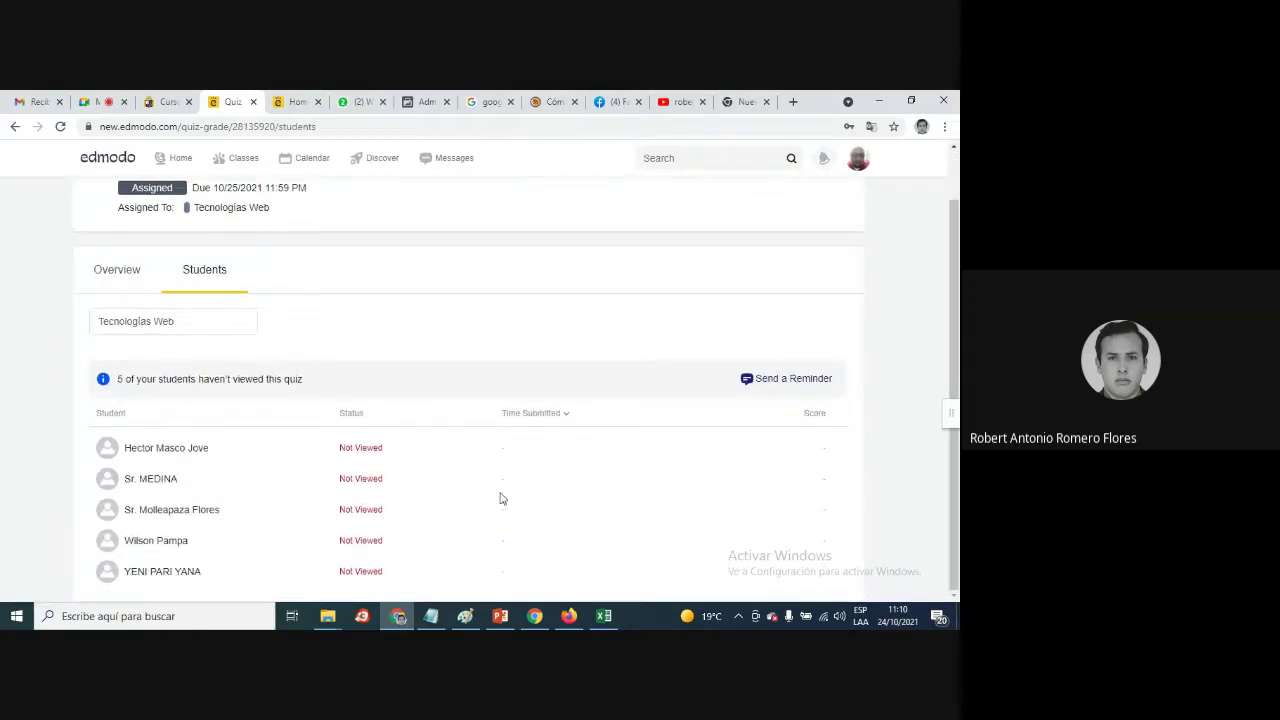
{"action": "scroll", "coordinate": [502, 497], "scroll_direction": "up", "scroll_amount": 1}
{"action": "scroll", "coordinate": [502, 497], "scroll_direction": "up", "scroll_amount": 1}
{"action": "scroll", "coordinate": [502, 497], "scroll_direction": "down", "scroll_amount": 1}
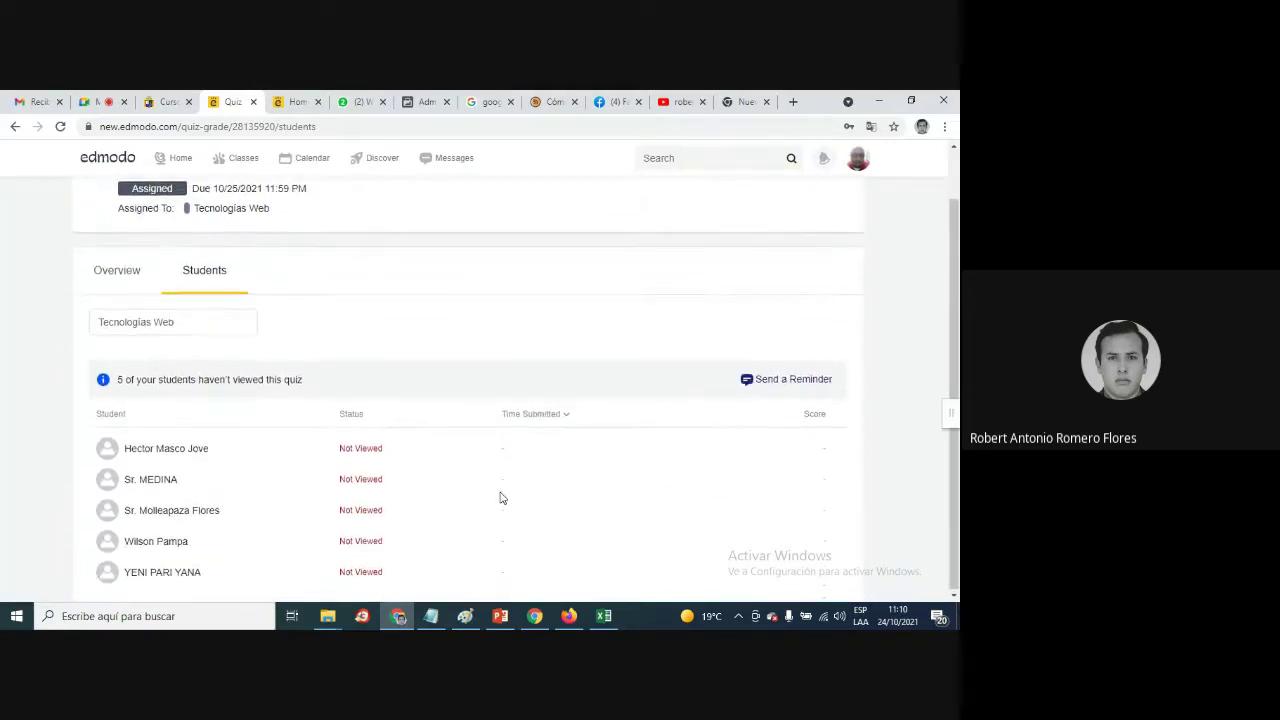
{"action": "scroll", "coordinate": [502, 497], "scroll_direction": "up", "scroll_amount": 1}
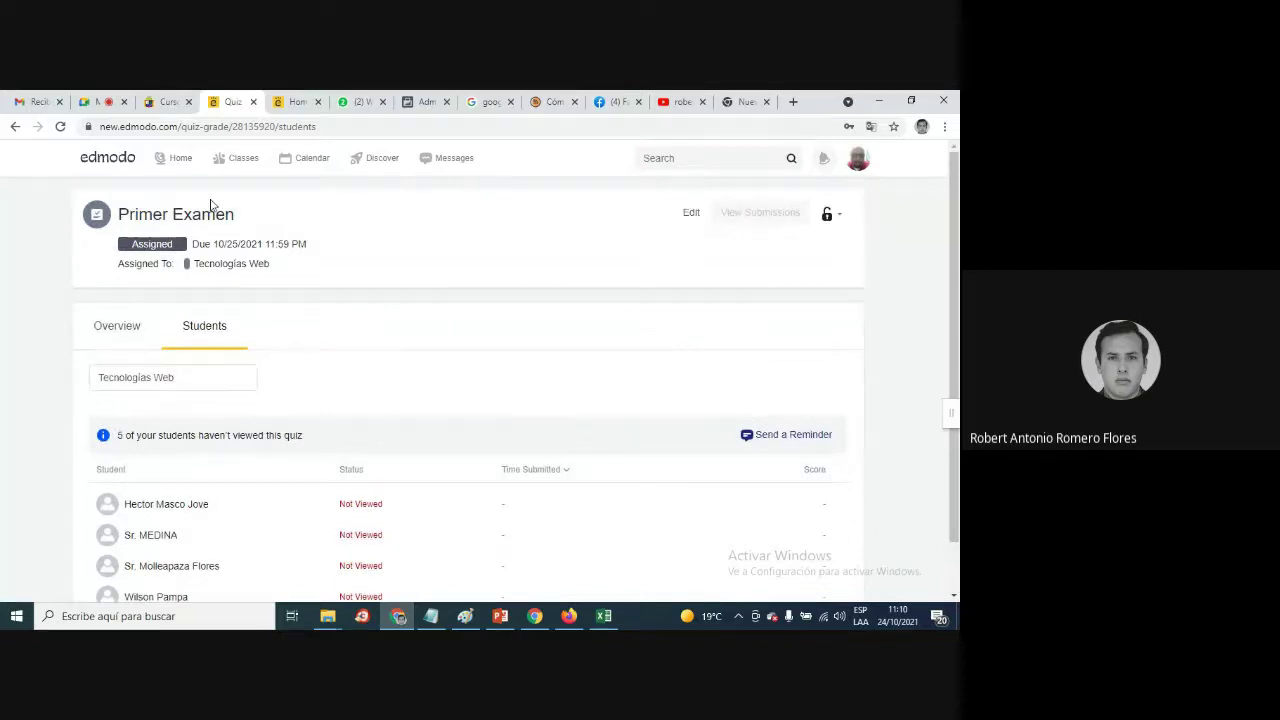
Go from Home to the Tecnologías Web class page, then switch to PowerPoint.
{"action": "left_click", "coordinate": [172, 158]}
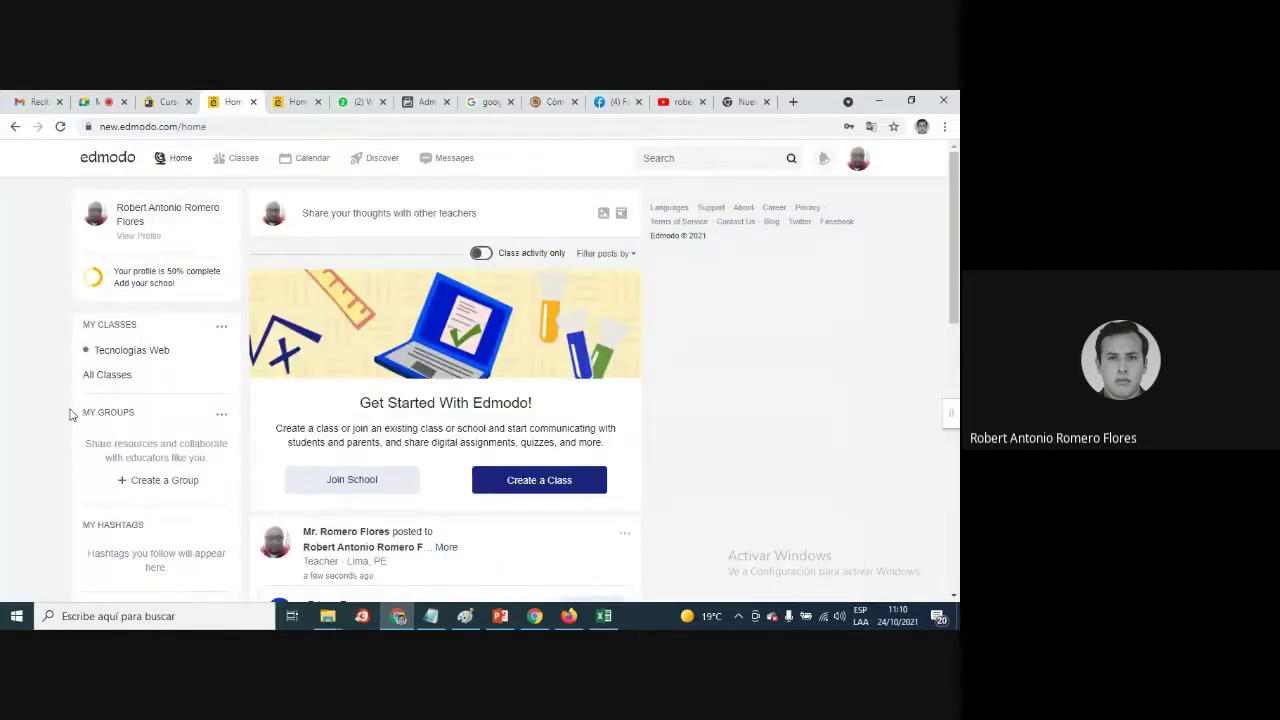
{"action": "left_click", "coordinate": [176, 353]}
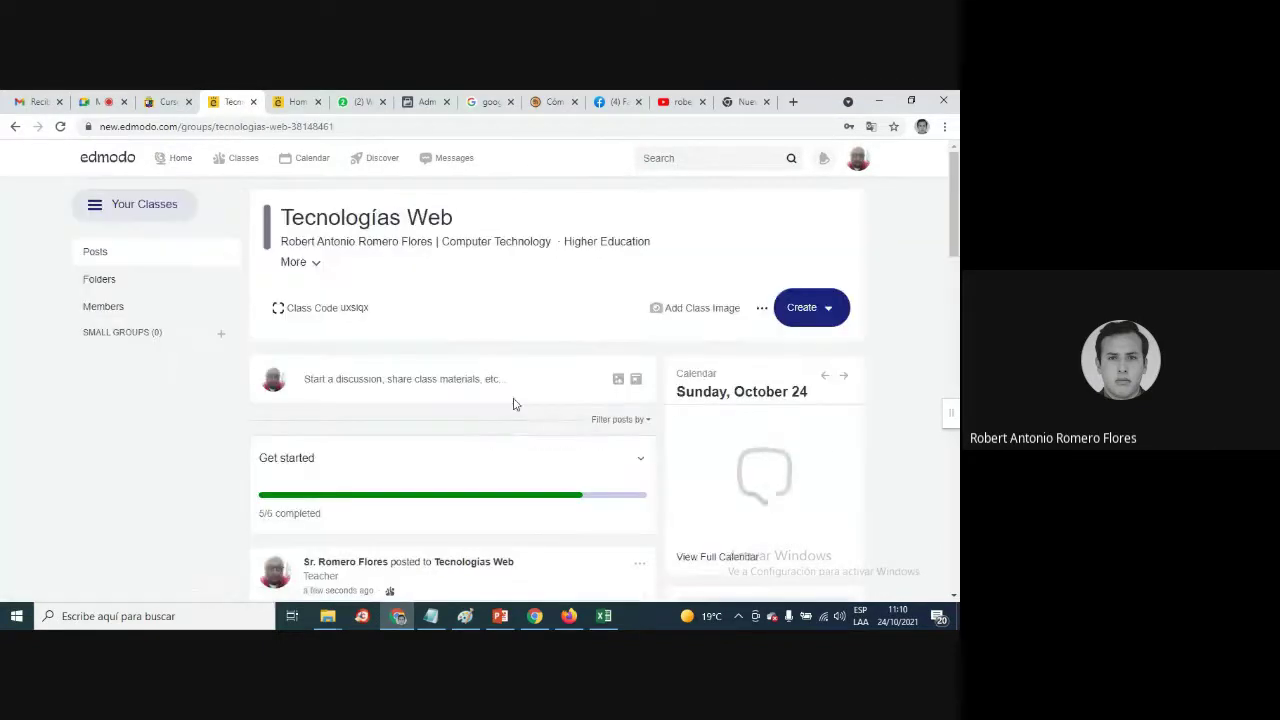
{"action": "scroll", "coordinate": [662, 443], "scroll_direction": "down", "scroll_amount": 15}
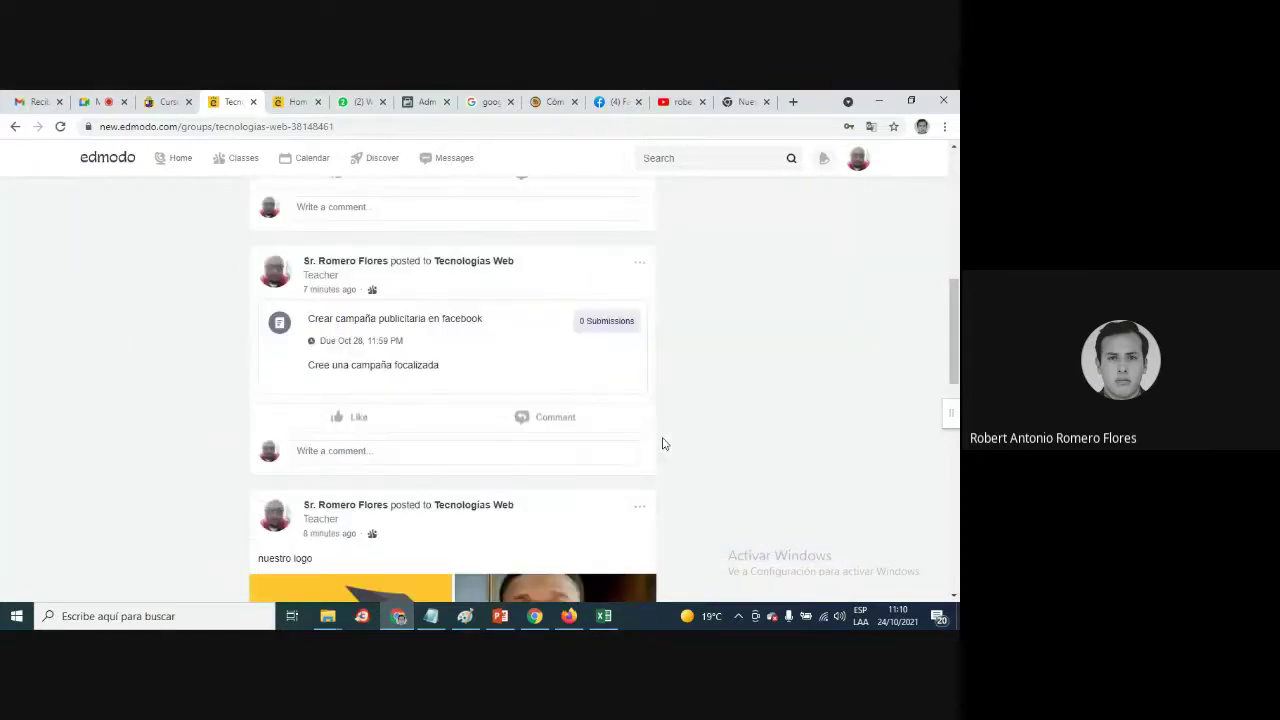
{"action": "scroll", "coordinate": [662, 443], "scroll_direction": "up", "scroll_amount": 15}
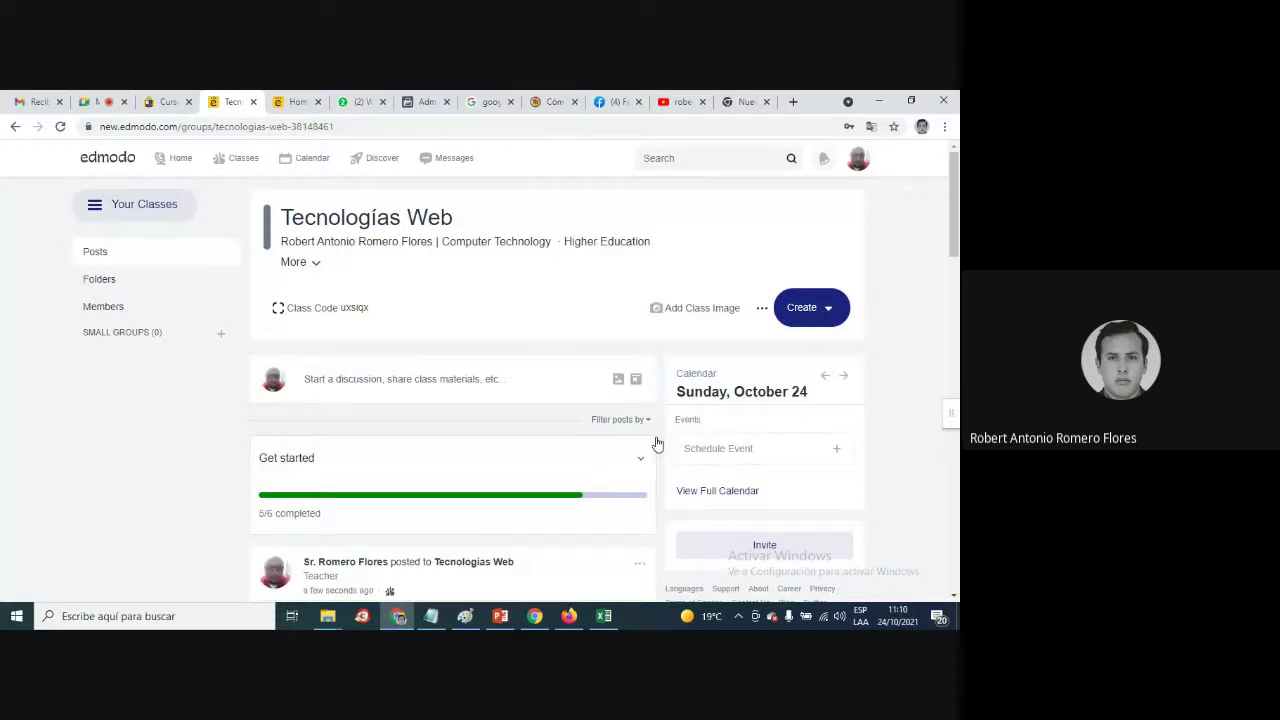
{"action": "key", "text": "alt+Tab"}
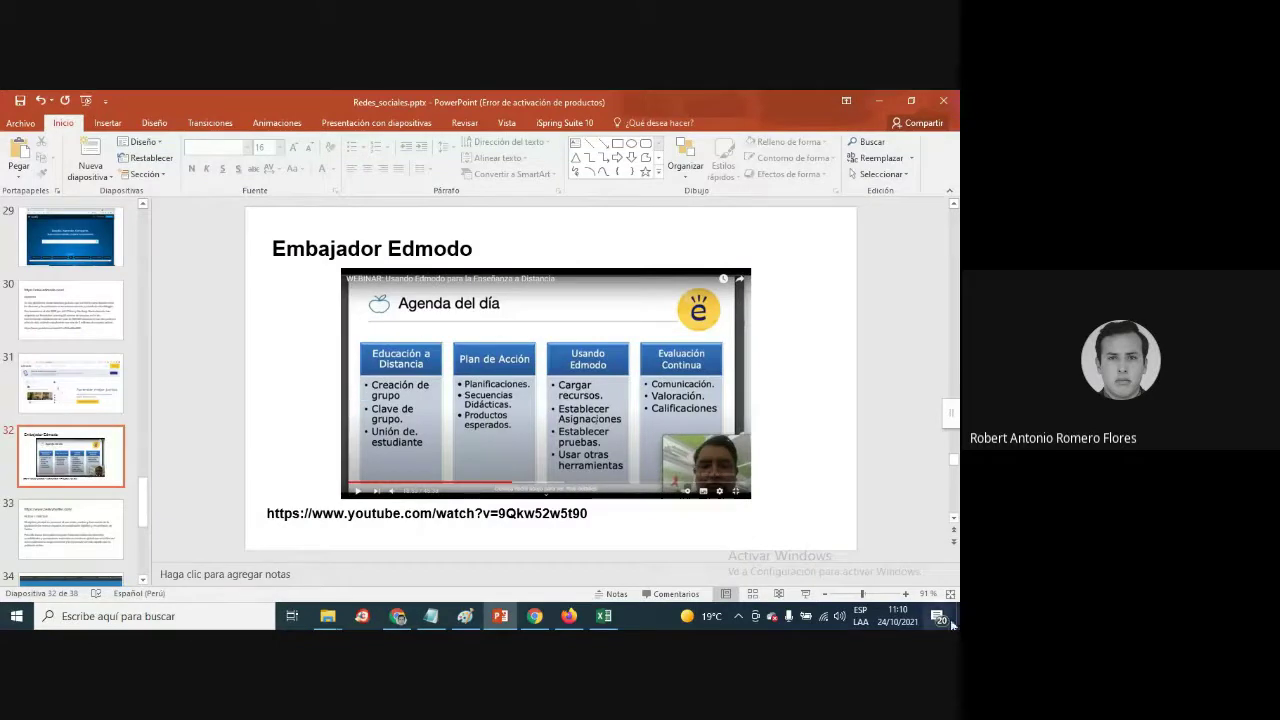
Present slide 32 full-screen, exit, and bring up the Edmodo home feed.
{"action": "left_click", "coordinate": [805, 593]}
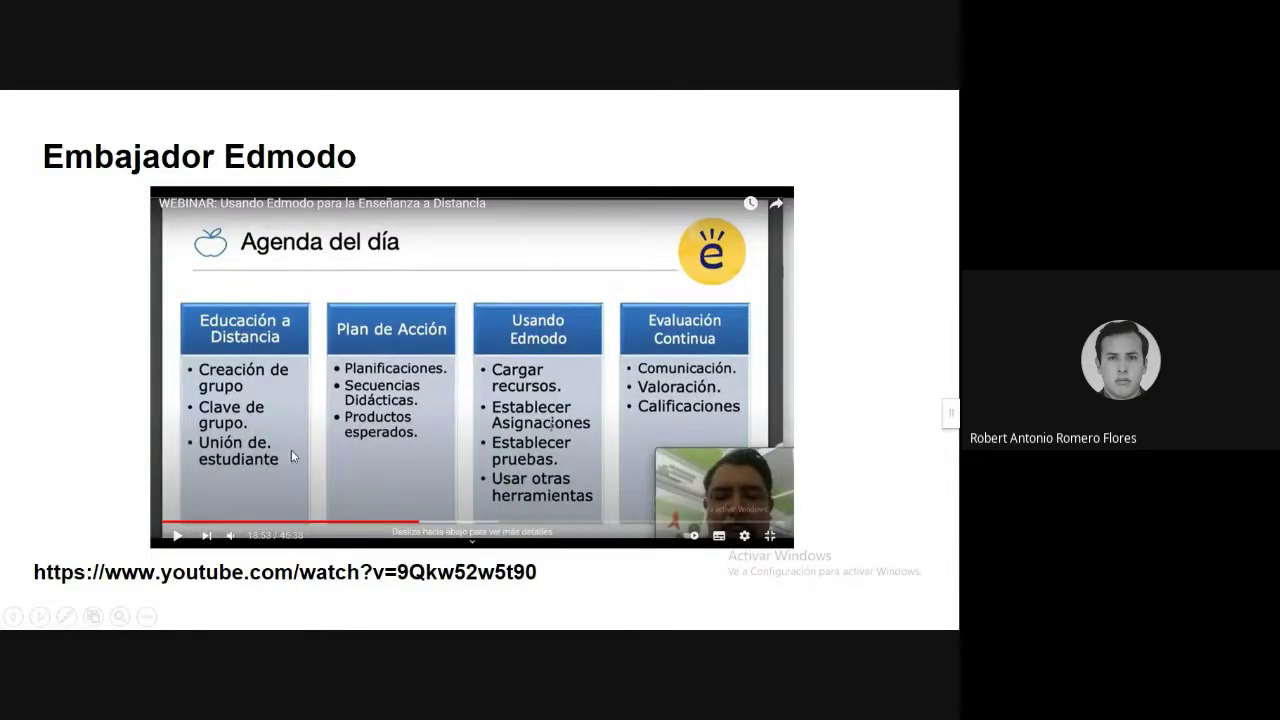
{"action": "key", "text": "Escape"}
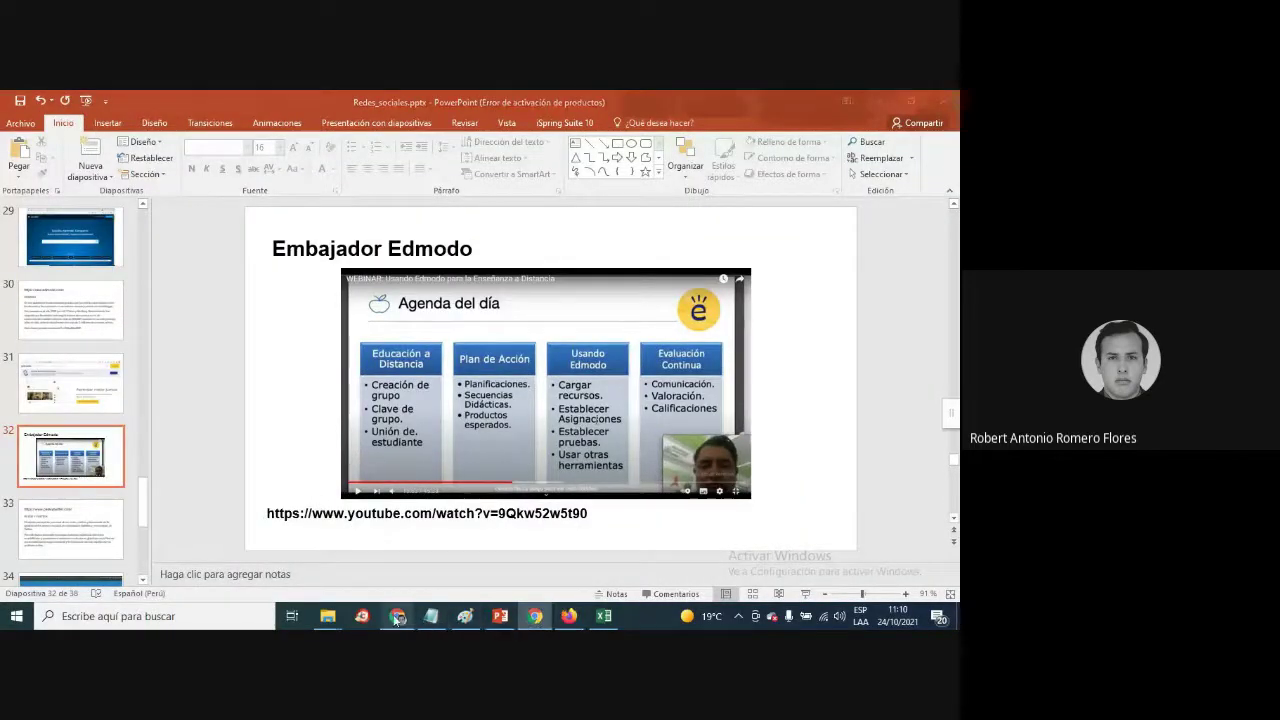
{"action": "key", "text": "alt+Tab"}
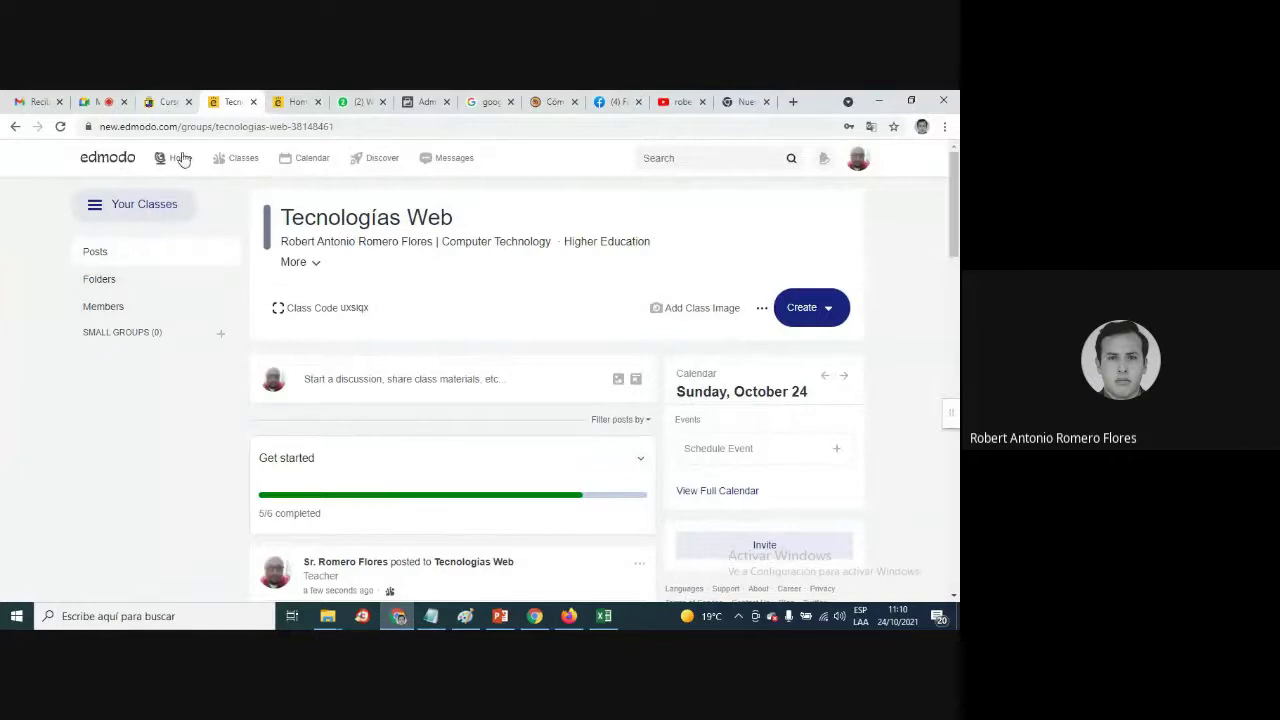
{"action": "left_click", "coordinate": [180, 164]}
{"action": "scroll", "coordinate": [190, 300], "scroll_direction": "down", "scroll_amount": 3}
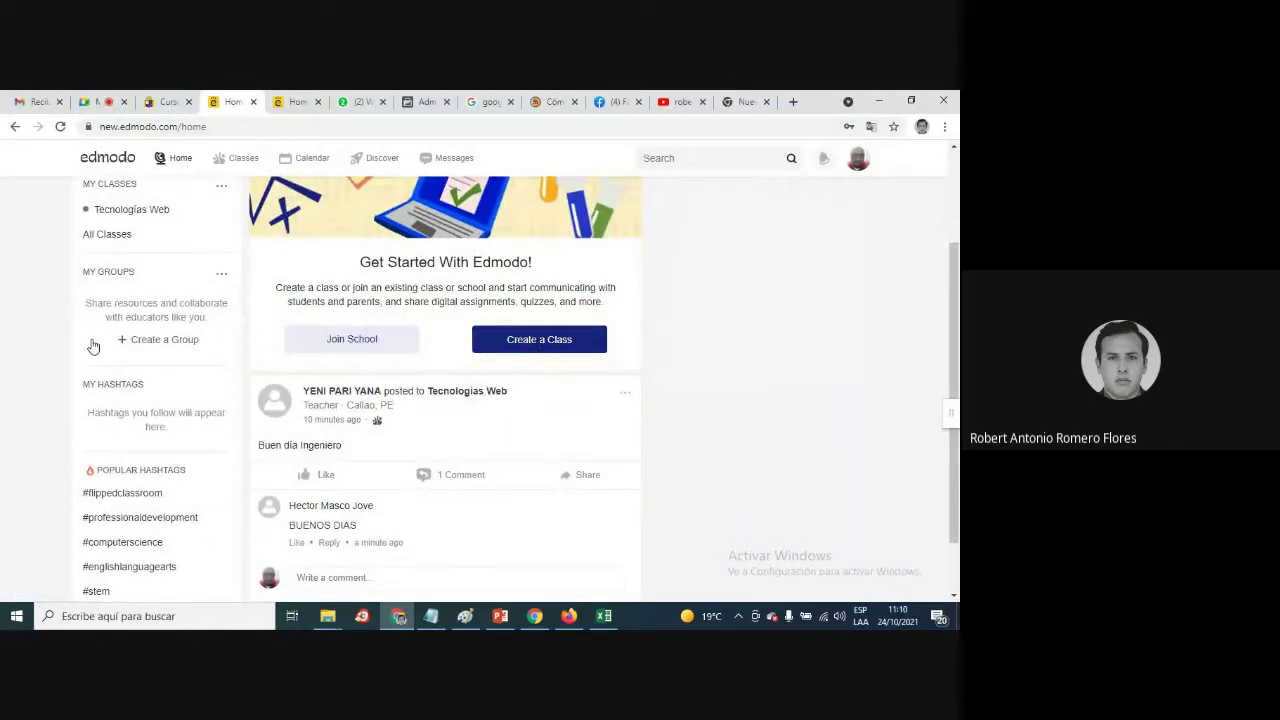
Present slide 32 full-screen again, then switch back to the browser.
{"action": "left_click", "coordinate": [500, 616]}
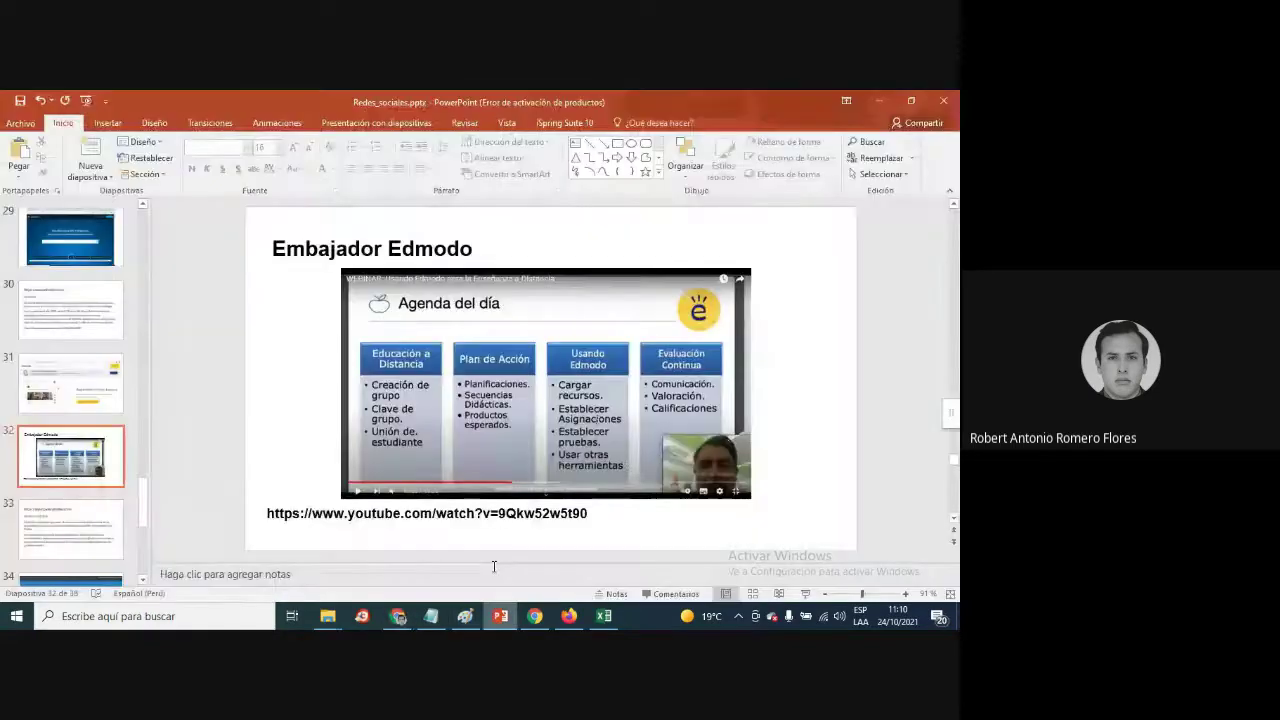
{"action": "left_click", "coordinate": [806, 594]}
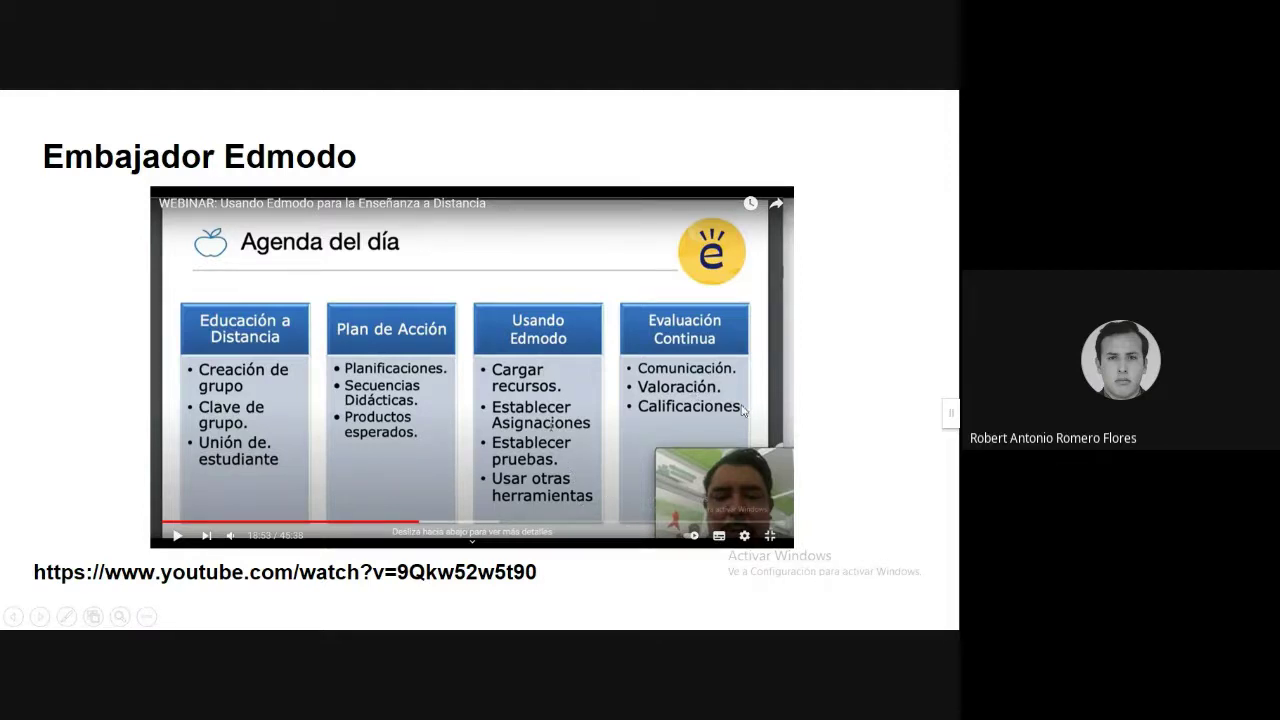
{"action": "key", "text": "Escape"}
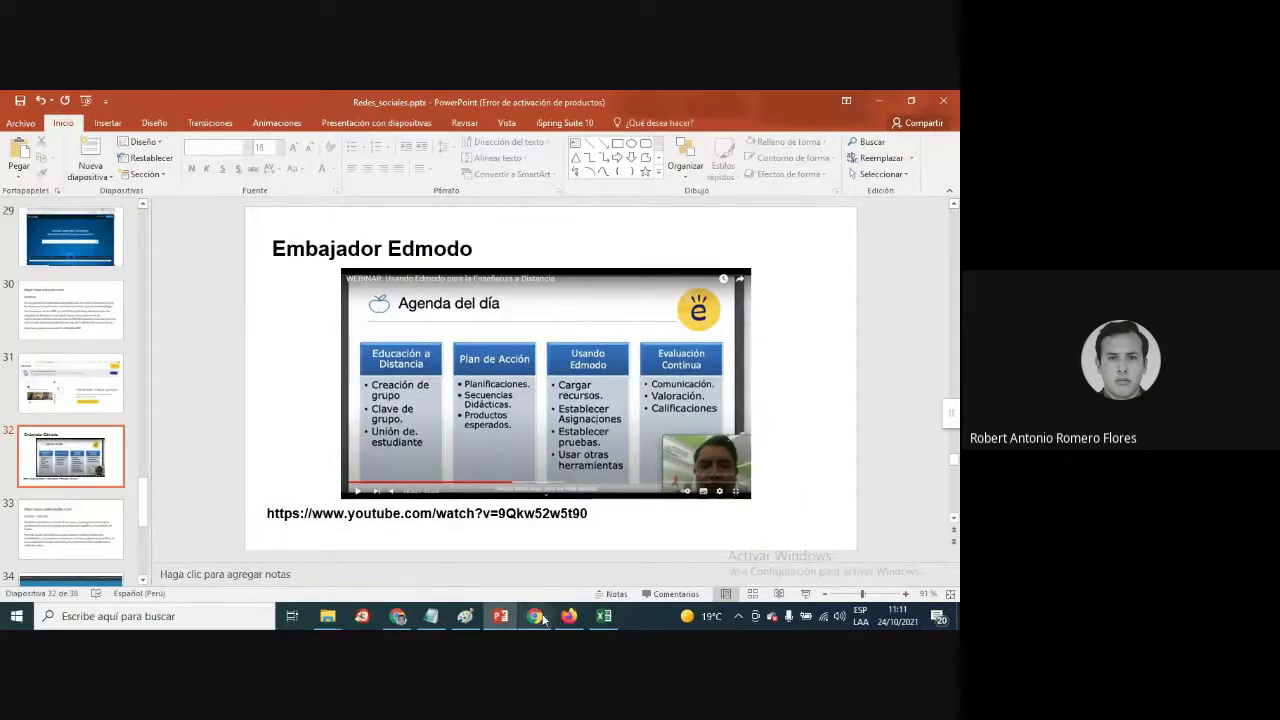
{"action": "left_click", "coordinate": [533, 614]}
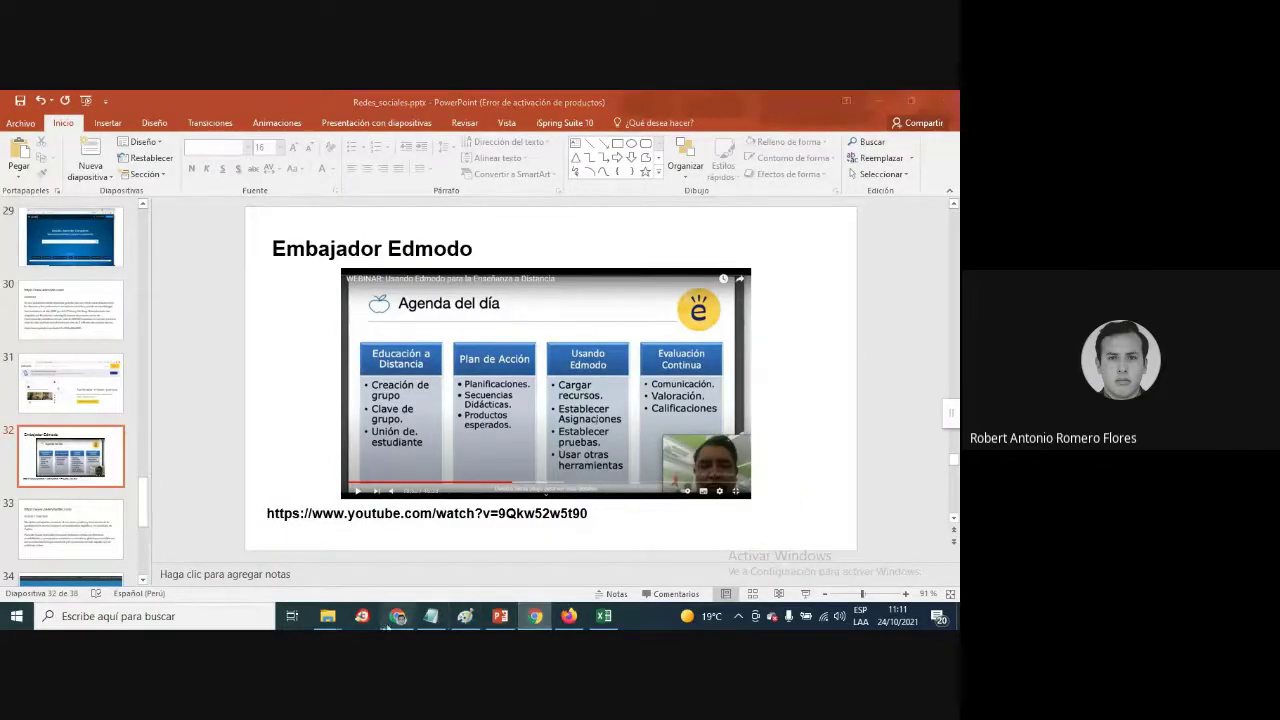
Bring the Edmodo home feed forward and open the Messages page.
{"action": "left_click", "coordinate": [398, 616]}
{"action": "scroll", "coordinate": [718, 517], "scroll_direction": "down", "scroll_amount": 2}
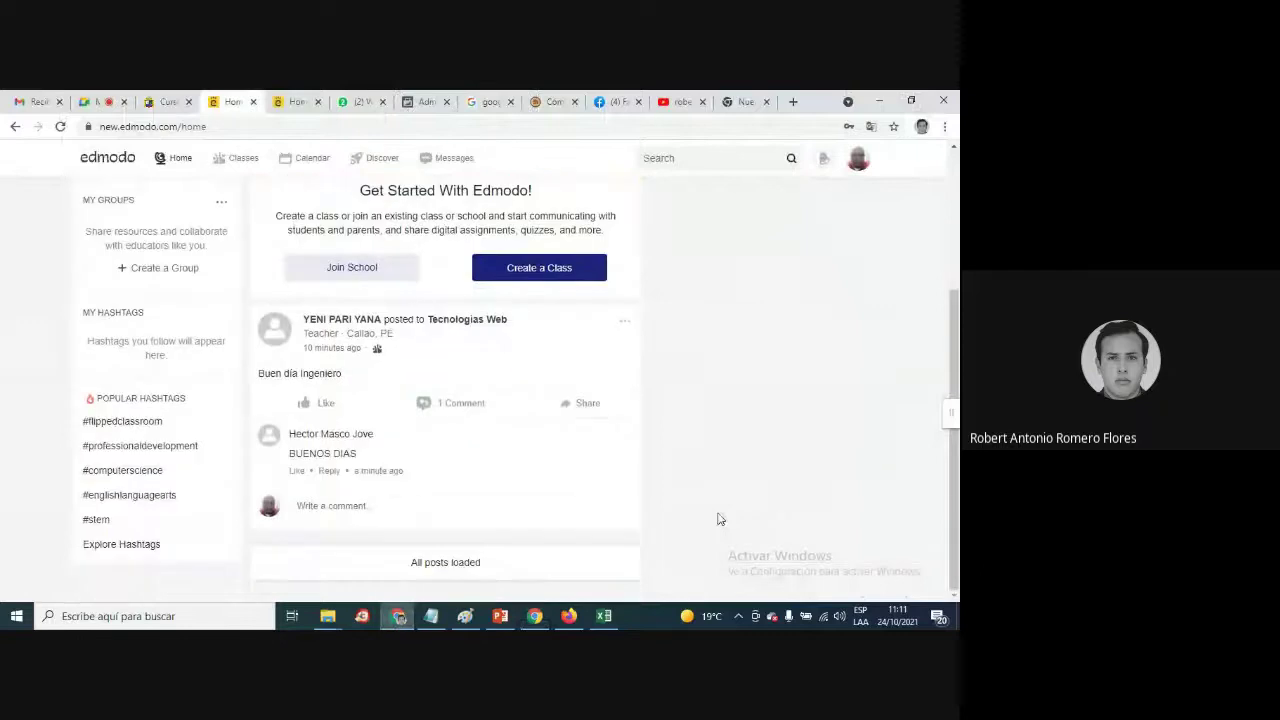
{"action": "scroll", "coordinate": [857, 509], "scroll_direction": "up", "scroll_amount": 5}
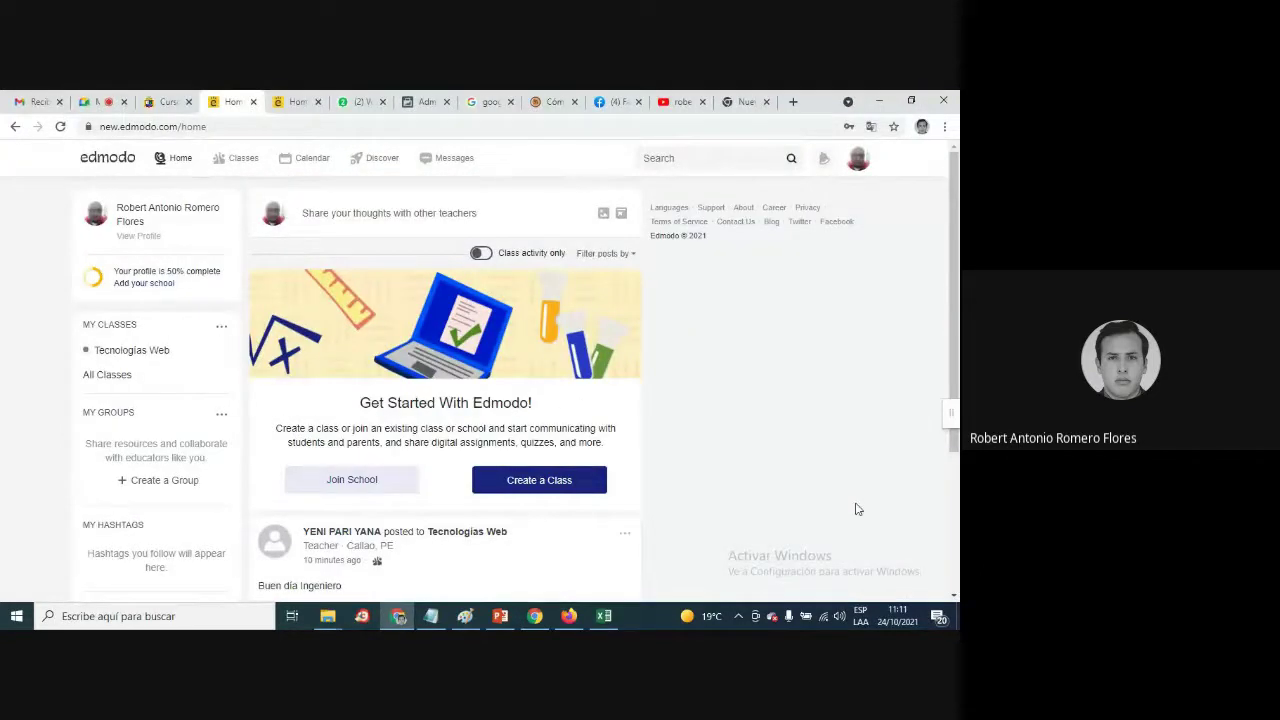
{"action": "left_click", "coordinate": [448, 159]}
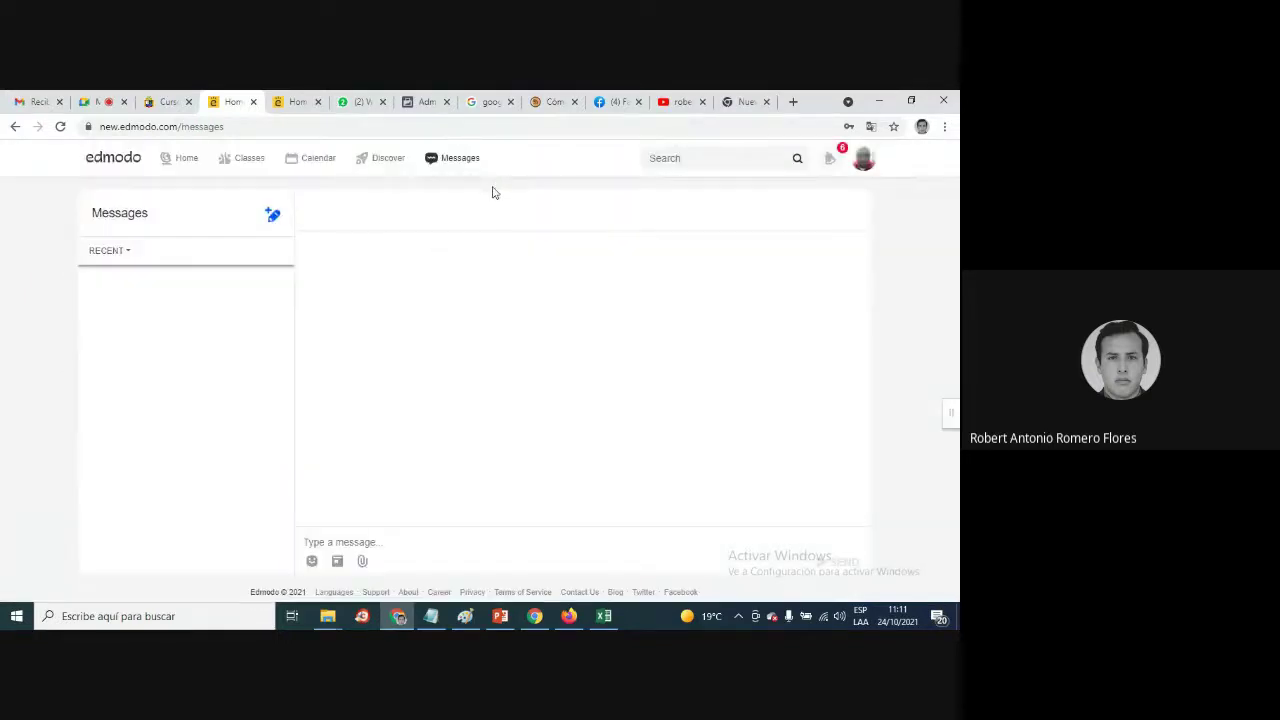
Browse Edmodo's Discover page, then return to the PowerPoint presentation.
{"action": "left_click", "coordinate": [385, 163]}
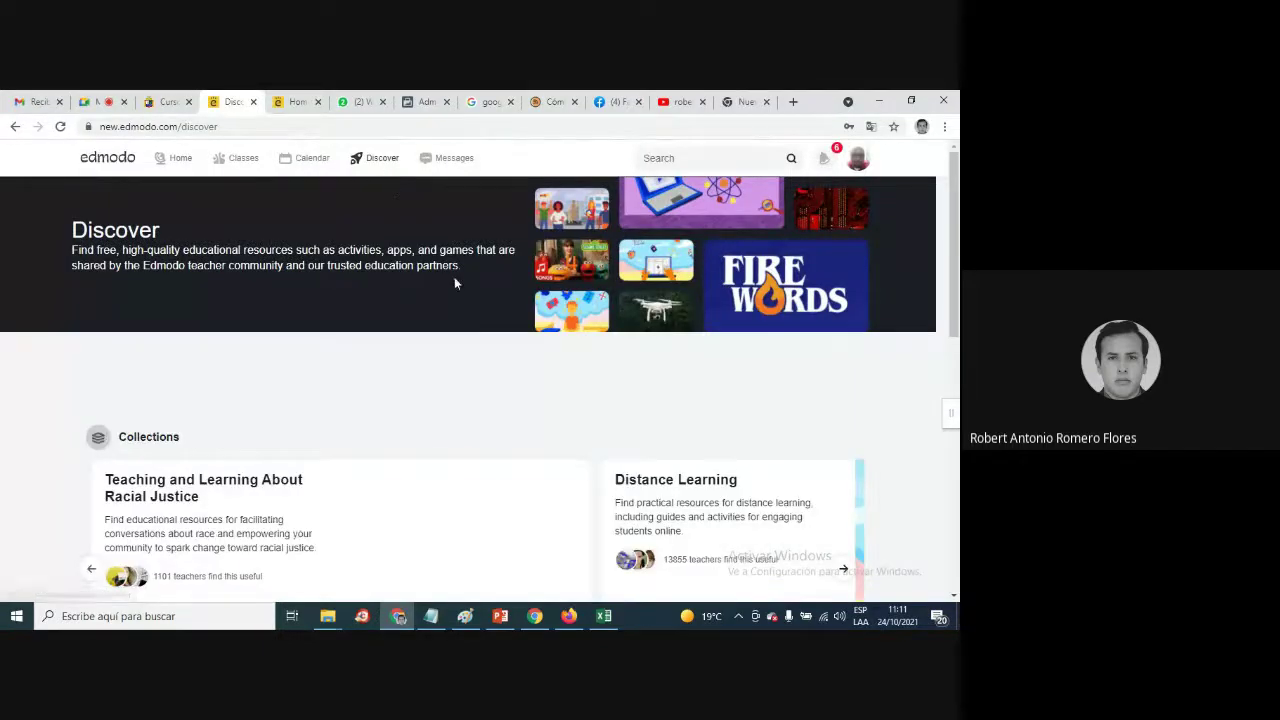
{"action": "scroll", "coordinate": [296, 370], "scroll_direction": "down", "scroll_amount": 3}
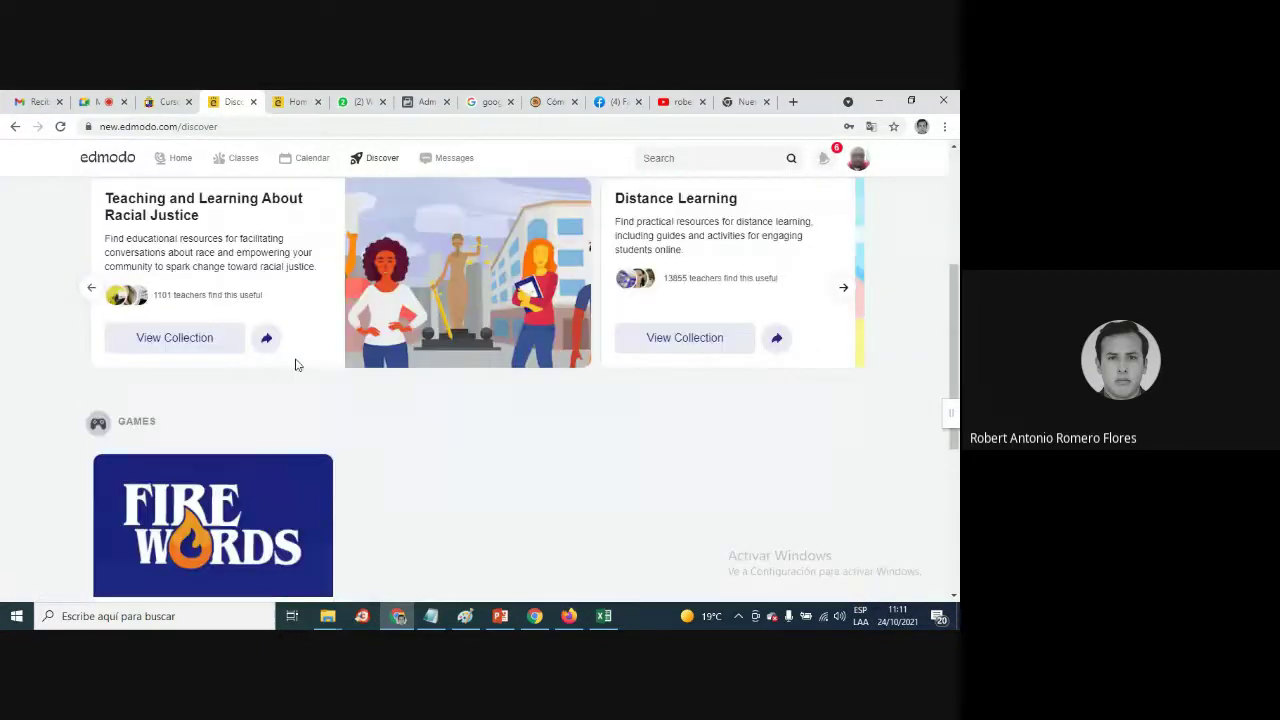
{"action": "scroll", "coordinate": [293, 360], "scroll_direction": "up", "scroll_amount": 3}
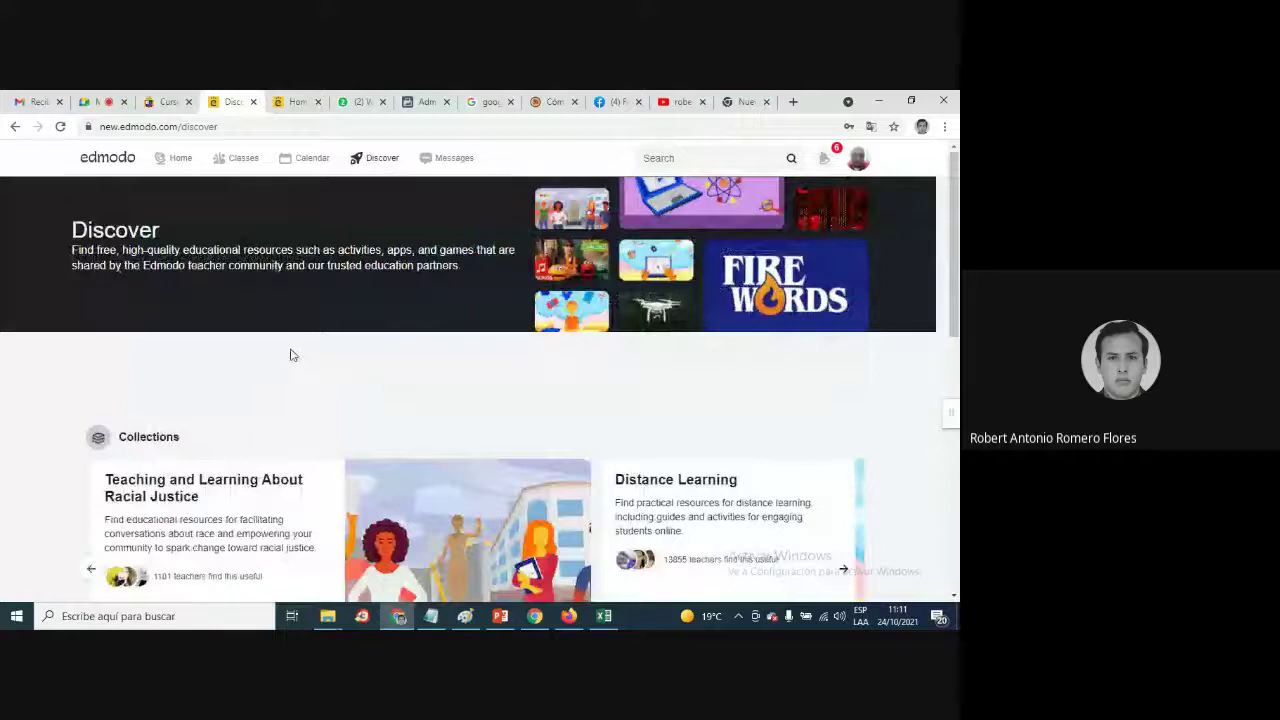
{"action": "scroll", "coordinate": [289, 349], "scroll_direction": "down", "scroll_amount": 5}
{"action": "scroll", "coordinate": [286, 340], "scroll_direction": "up", "scroll_amount": 5}
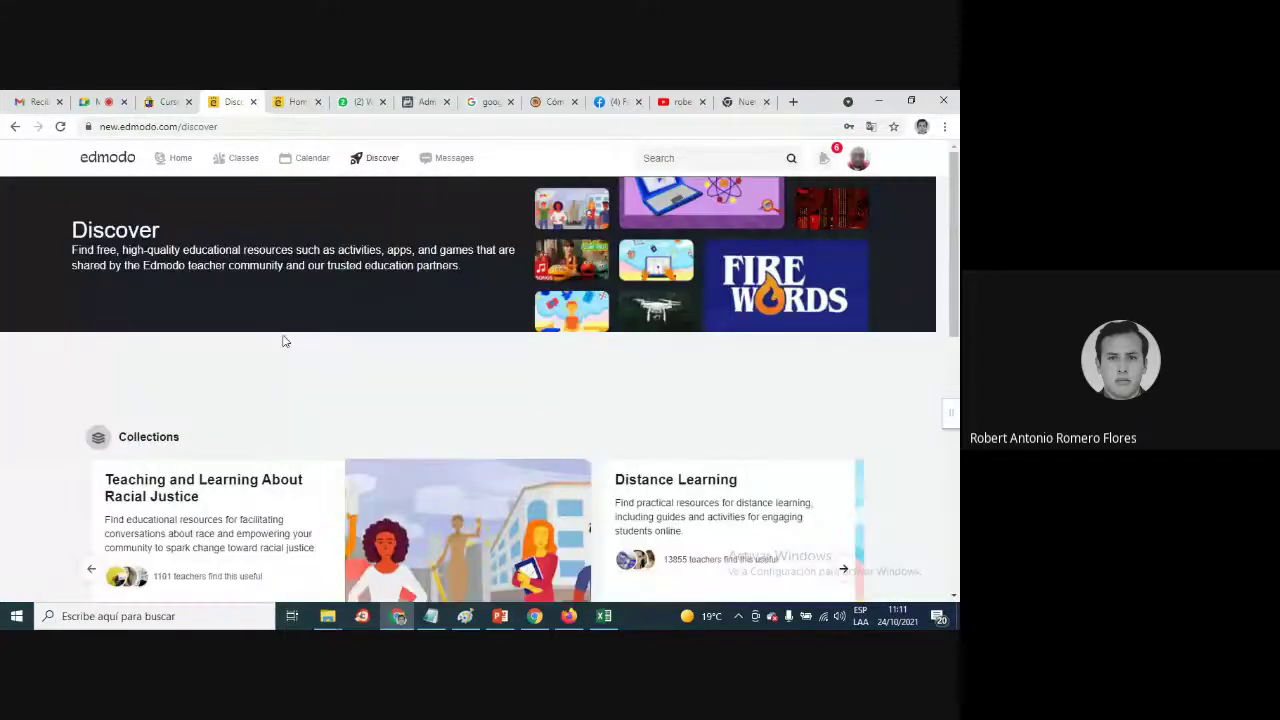
{"action": "left_click", "coordinate": [500, 616]}
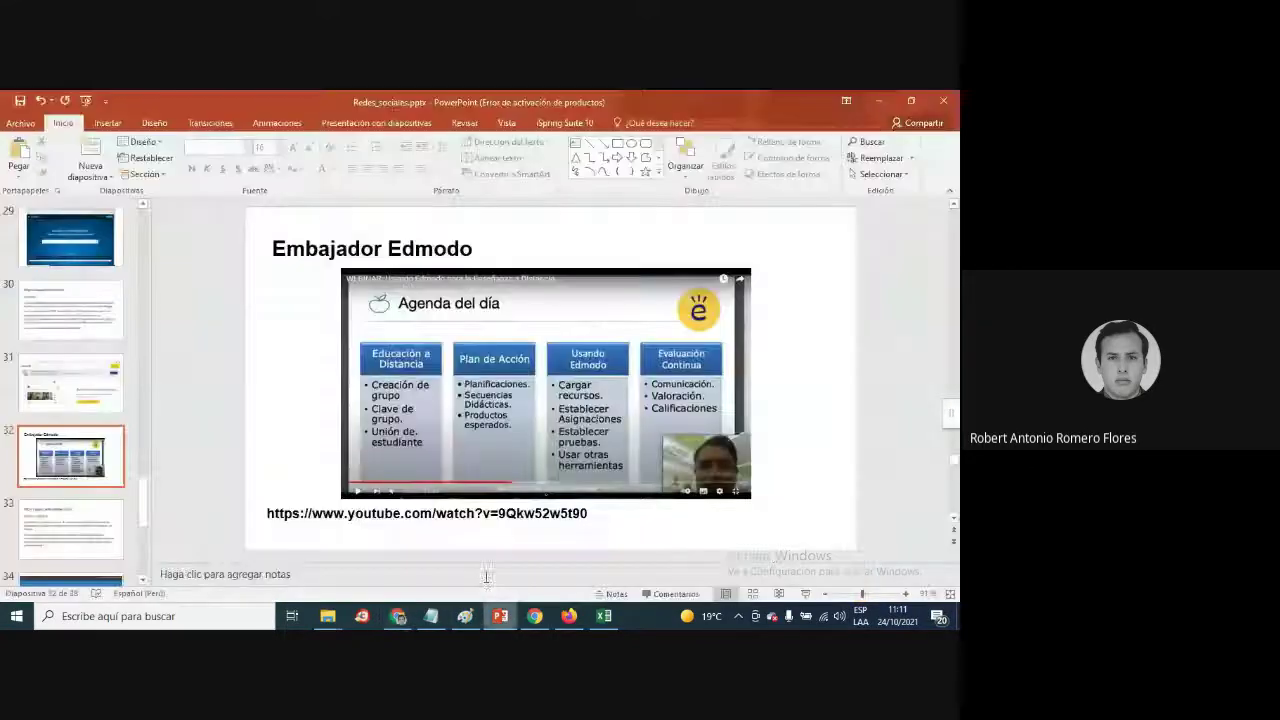
Advance the deck to slide 34, Educación para la Convivencia y la Ciudadanía Digital.
{"action": "scroll", "coordinate": [268, 440], "scroll_direction": "down", "scroll_amount": 1}
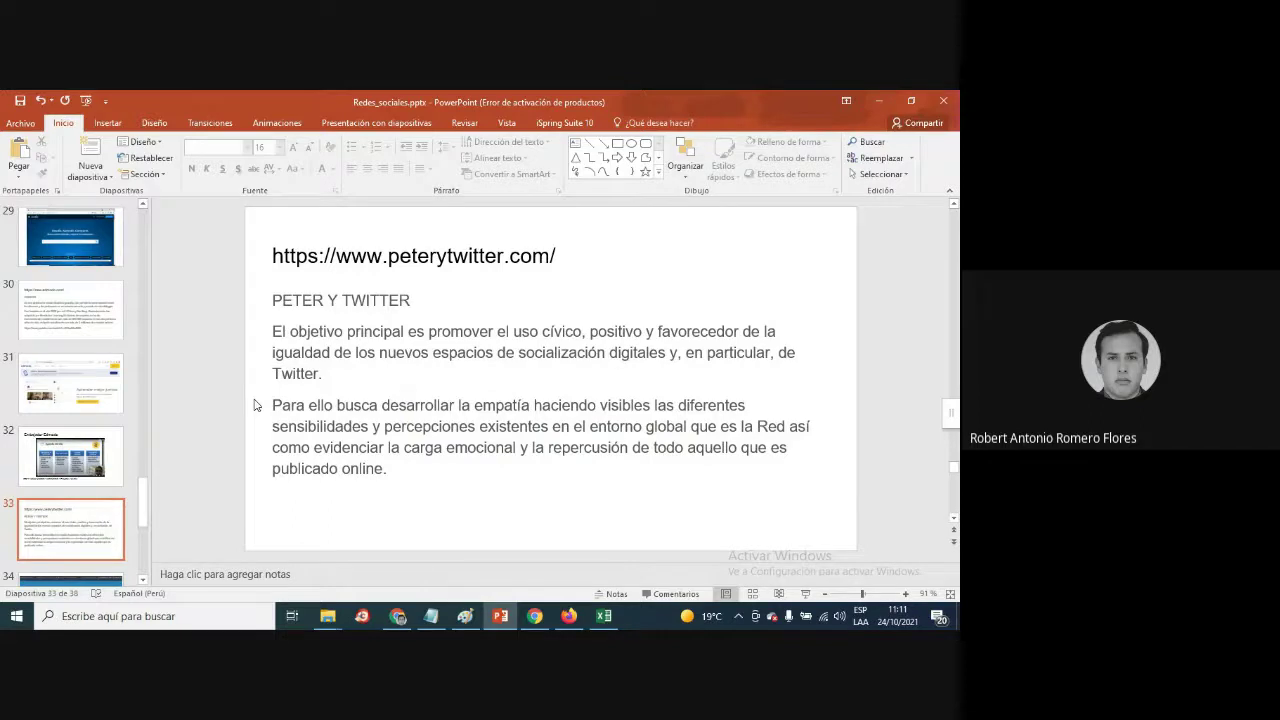
{"action": "scroll", "coordinate": [254, 405], "scroll_direction": "down", "scroll_amount": 1}
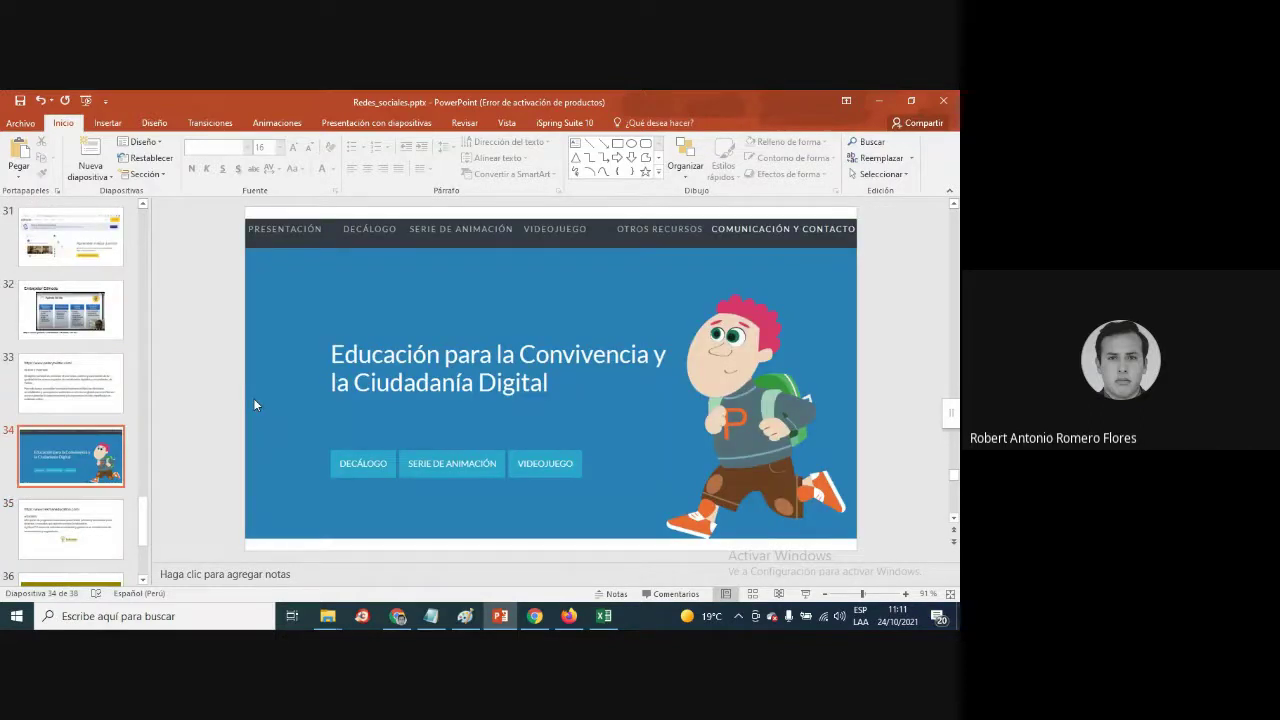